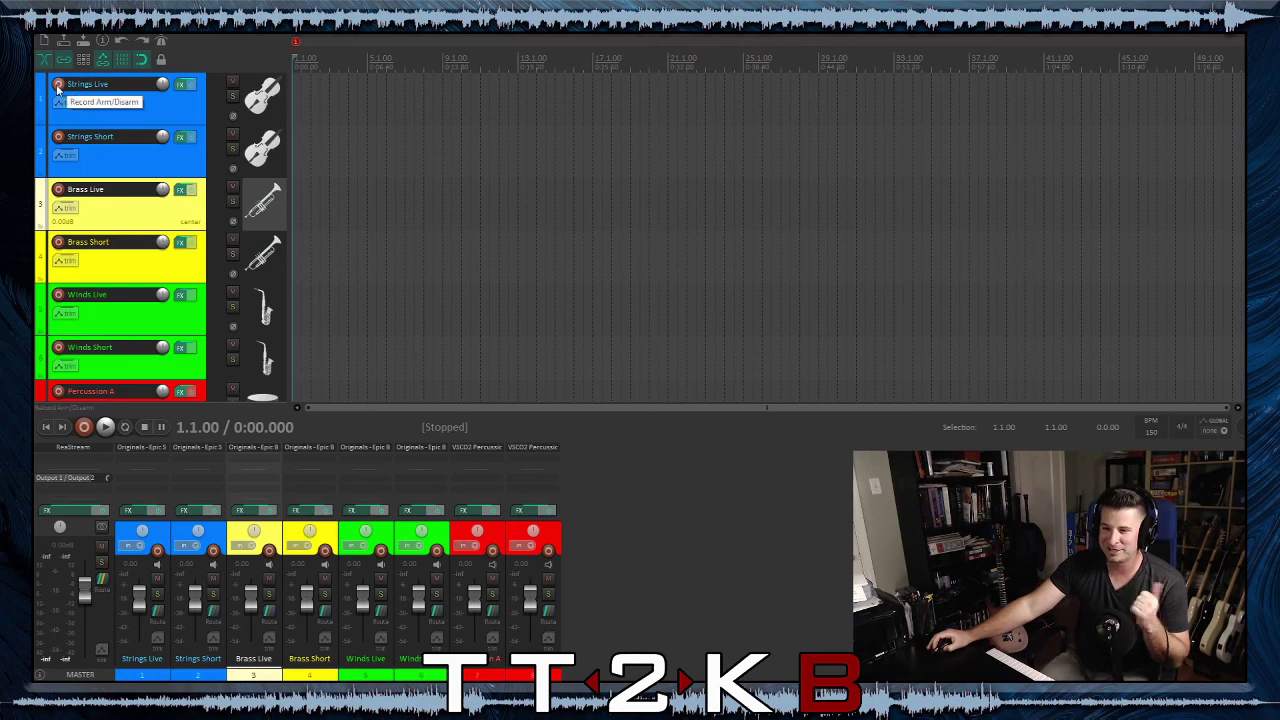
Open the Epic Strings instrument on the Strings Live track, shrink its window, inspect its controls and close it
click(180, 86)
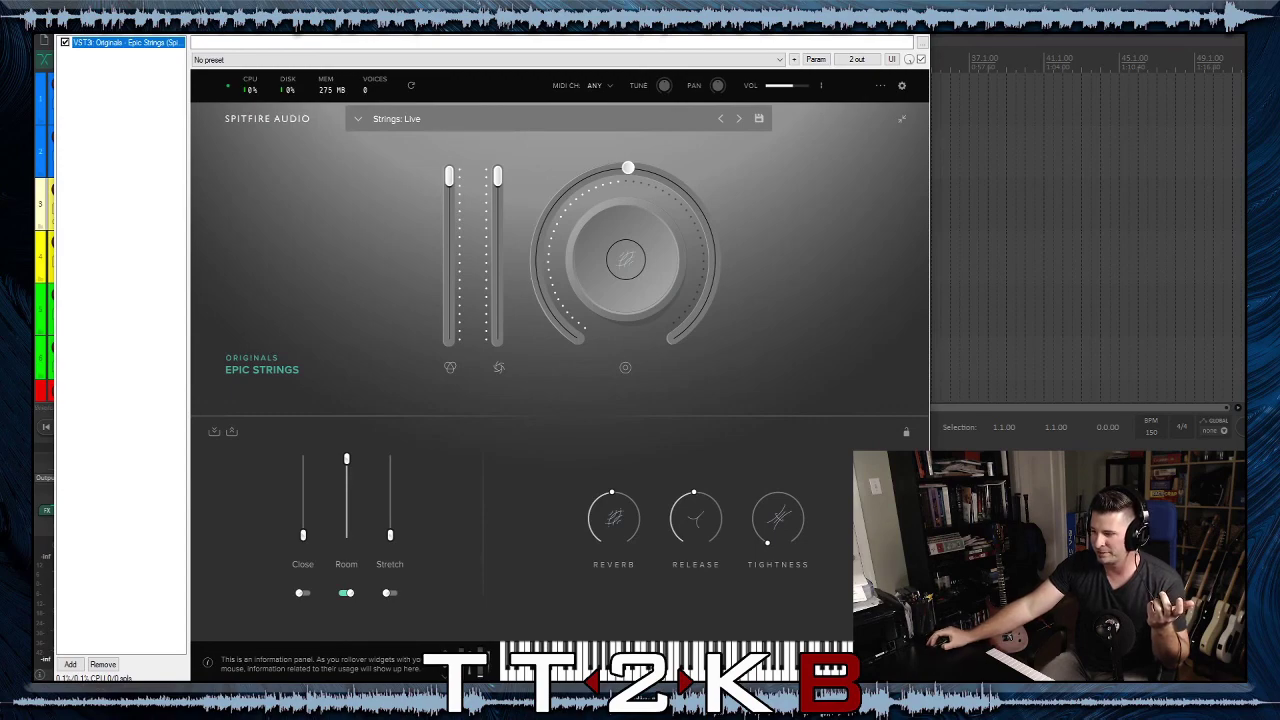
drag(927, 681, 785, 565)
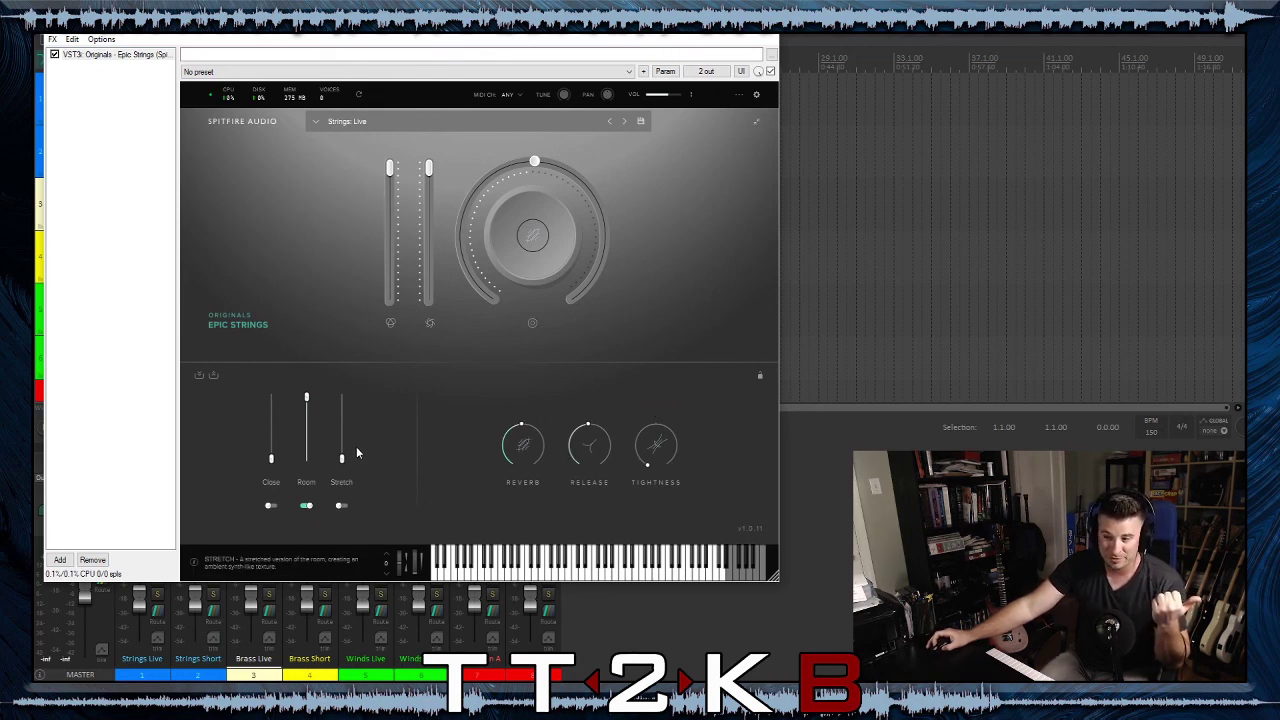
mouse_move(310, 413)
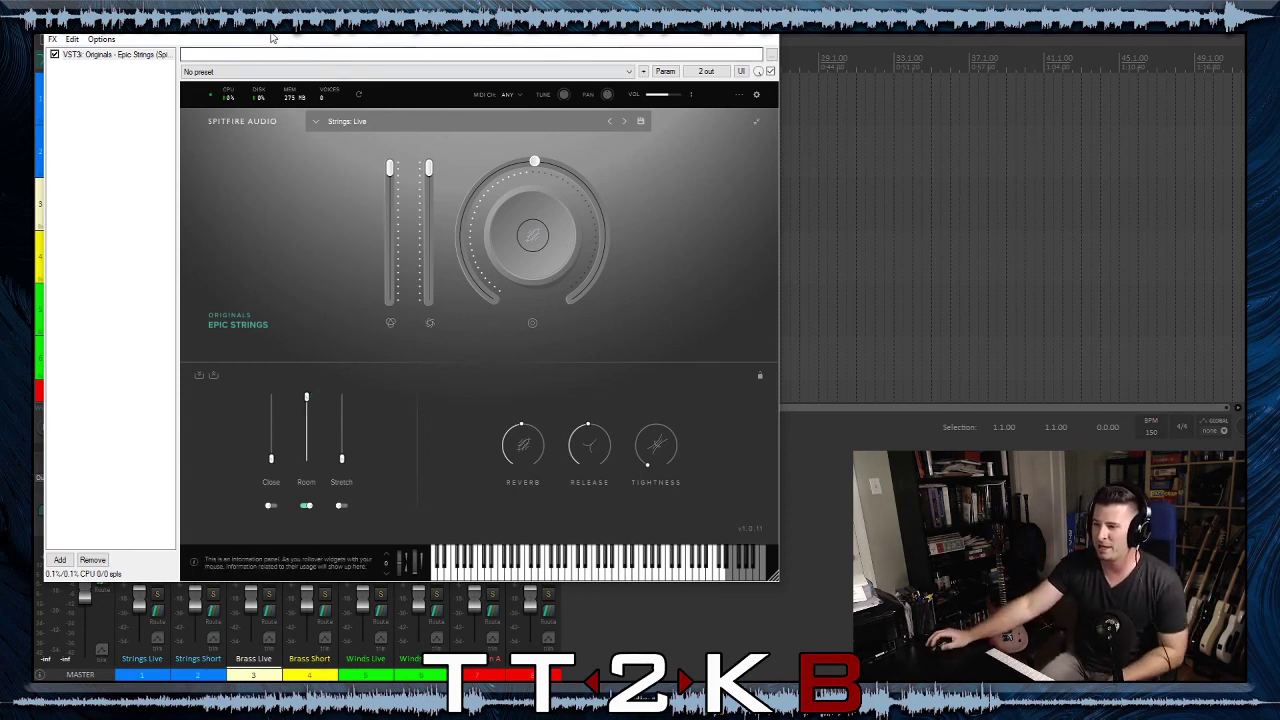
click(758, 40)
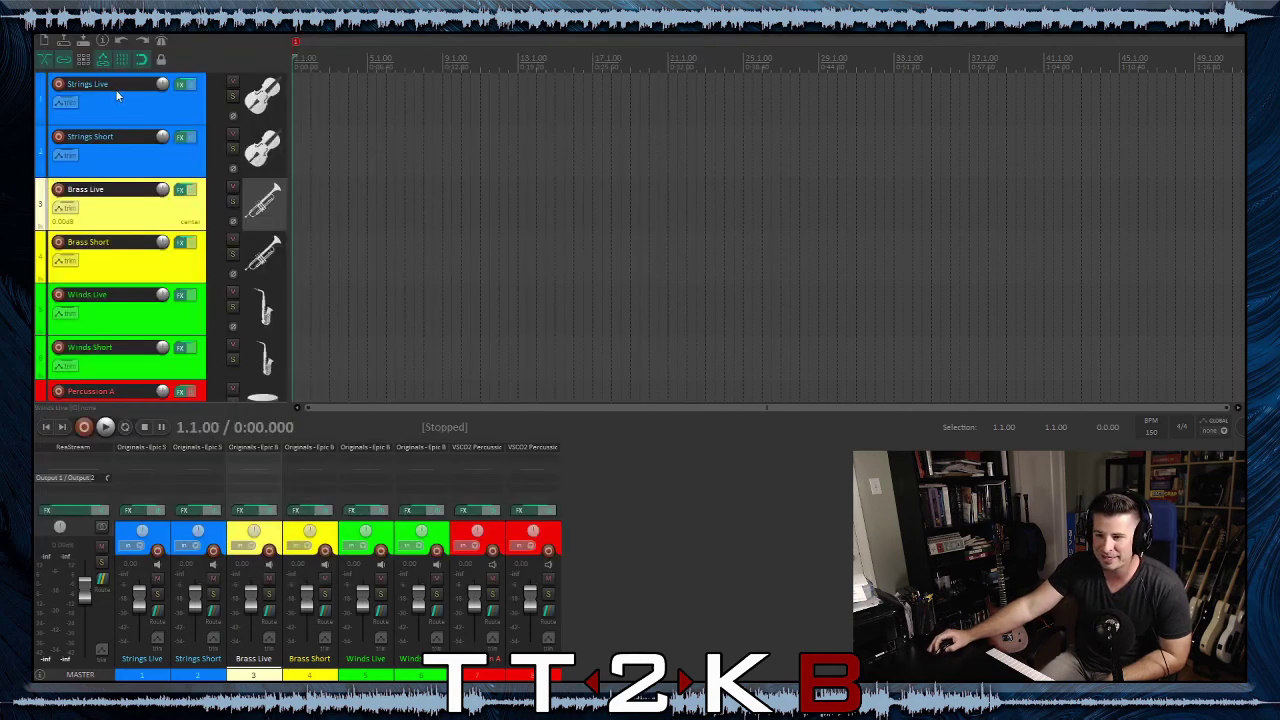
Audition Strings Live and Strings Short one after the other, record-arming each track and disarming it again
click(58, 84)
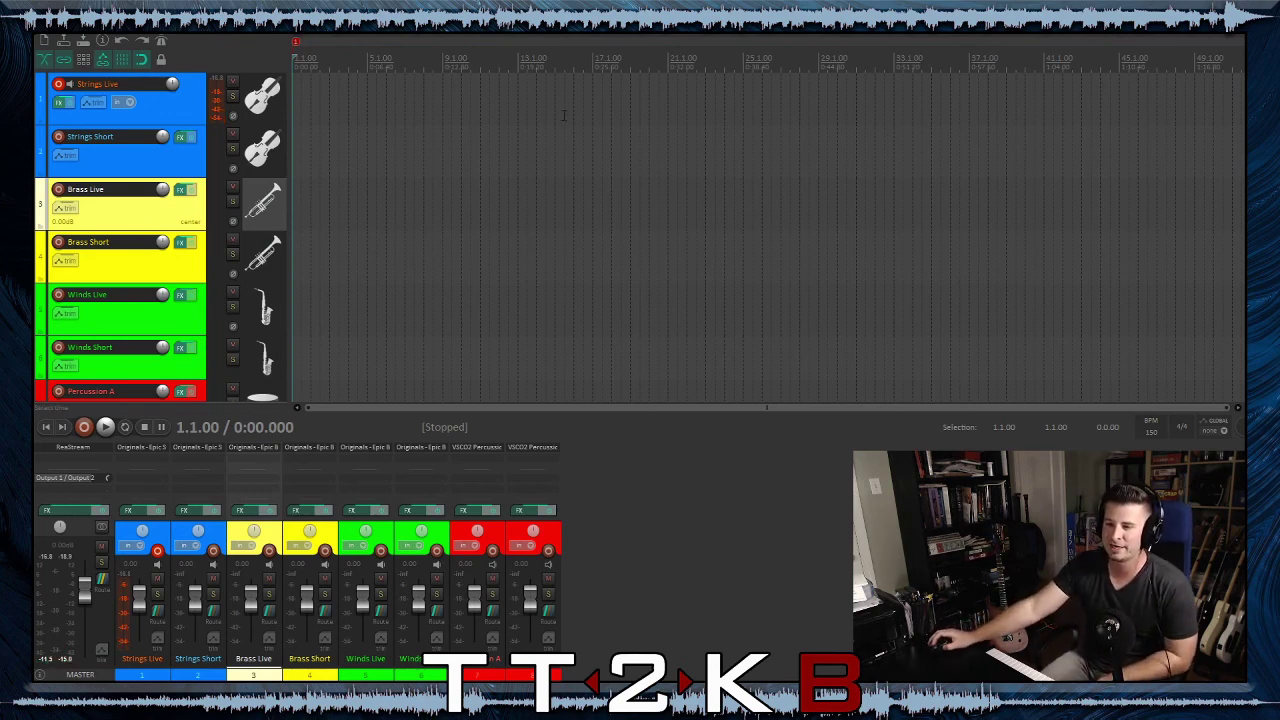
click(58, 85)
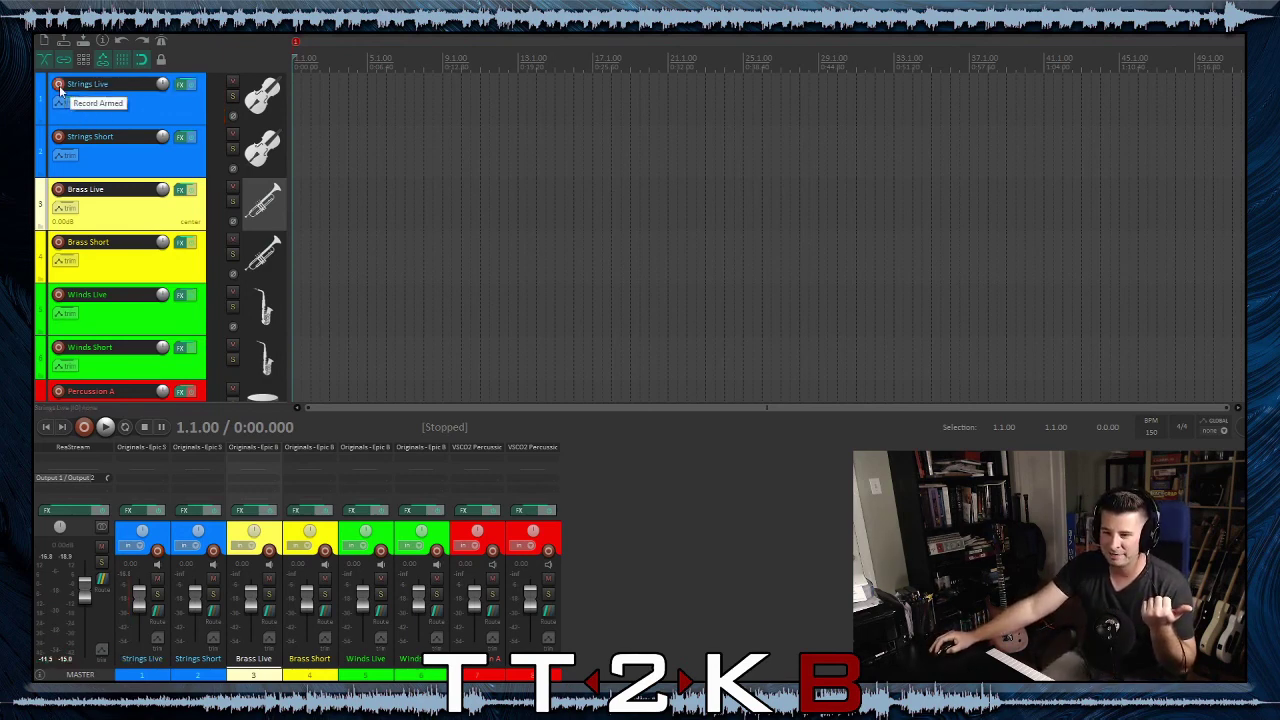
click(58, 136)
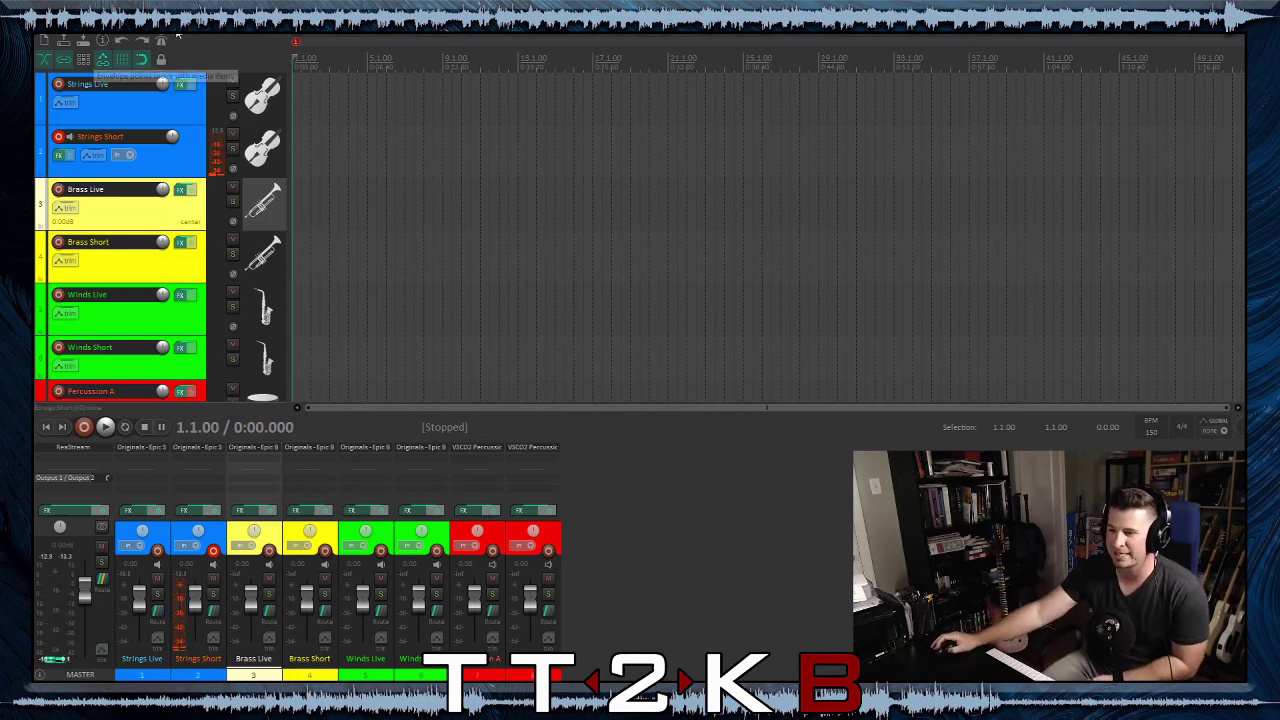
click(58, 137)
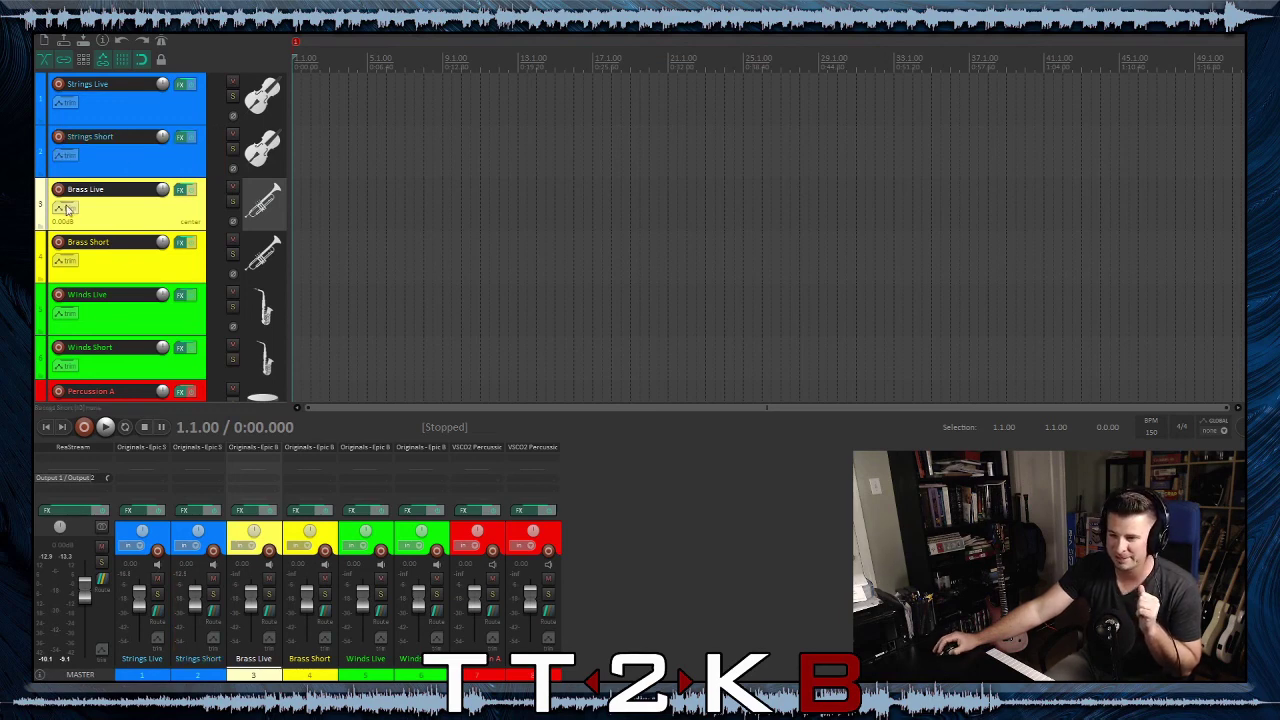
Audition Brass Live, Brass Short and Winds Live in turn, record-arming each track and disarming it again
click(59, 192)
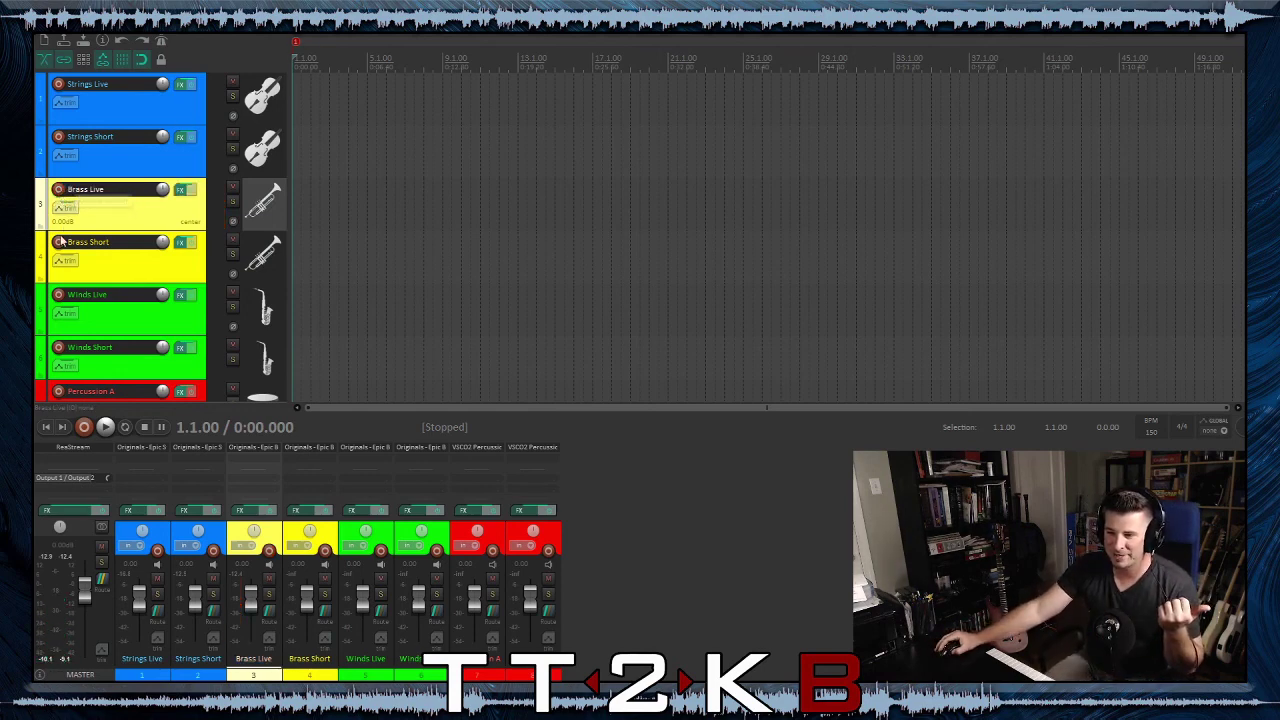
key(Down)
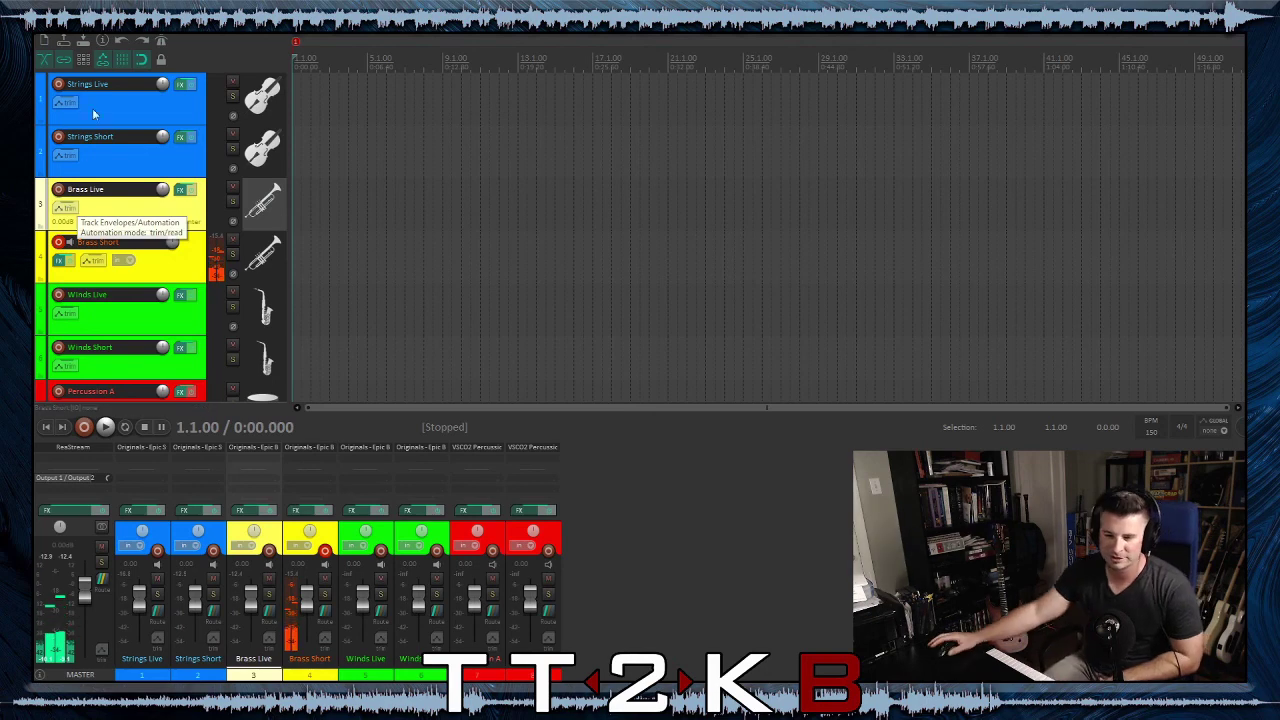
click(58, 243)
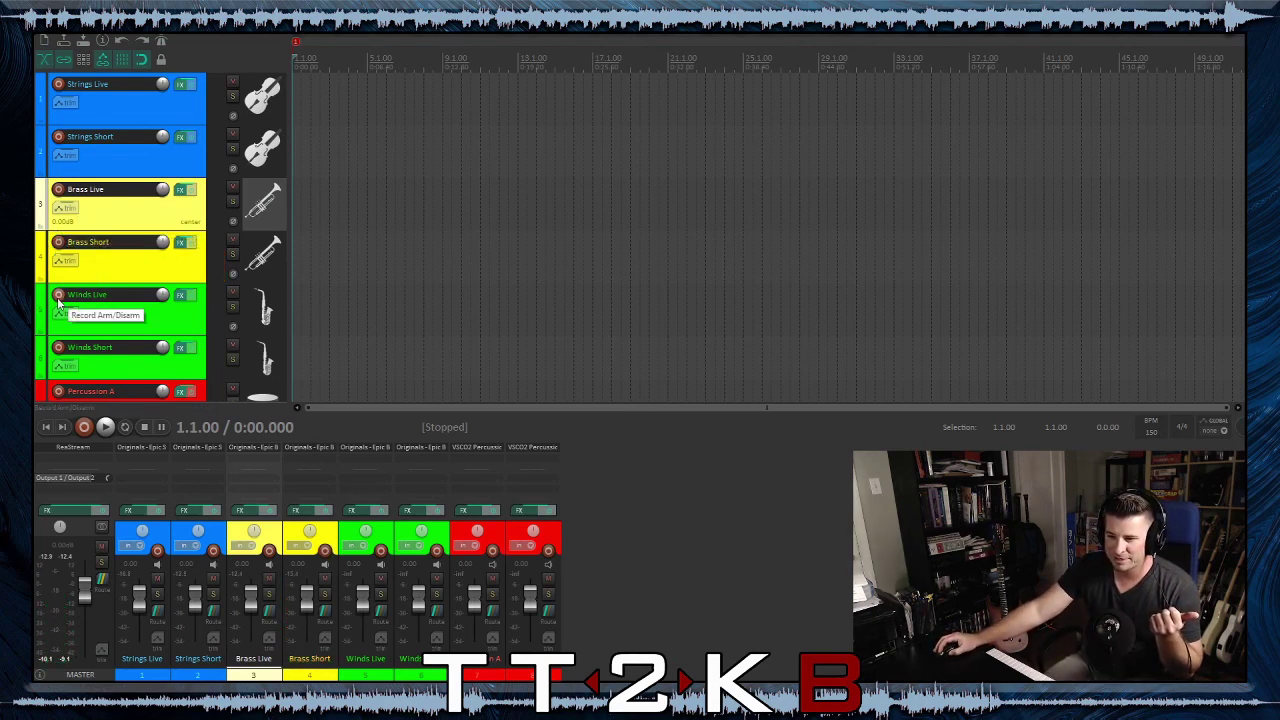
click(58, 296)
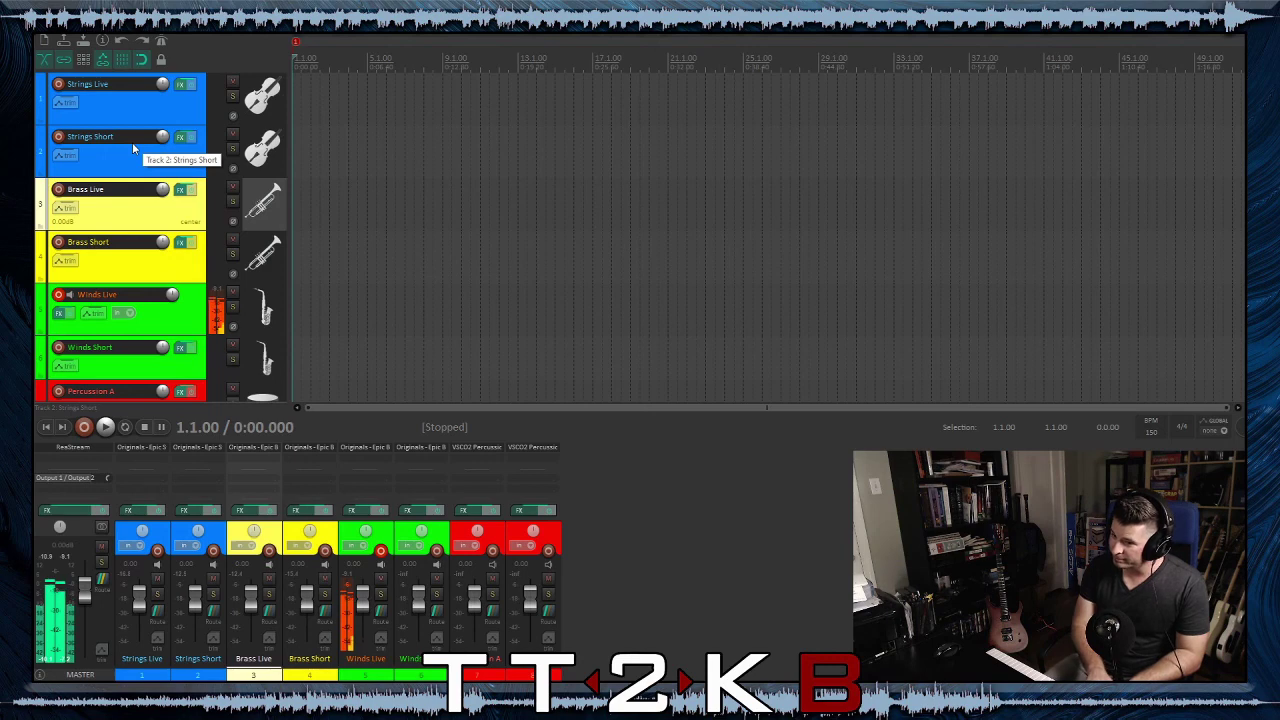
click(58, 296)
Inspect the VSCO2 Percussion instrument on the Percussion A track, close it and record-arm the track
scroll(100, 330, down, 1)
scroll(100, 357, down, 1)
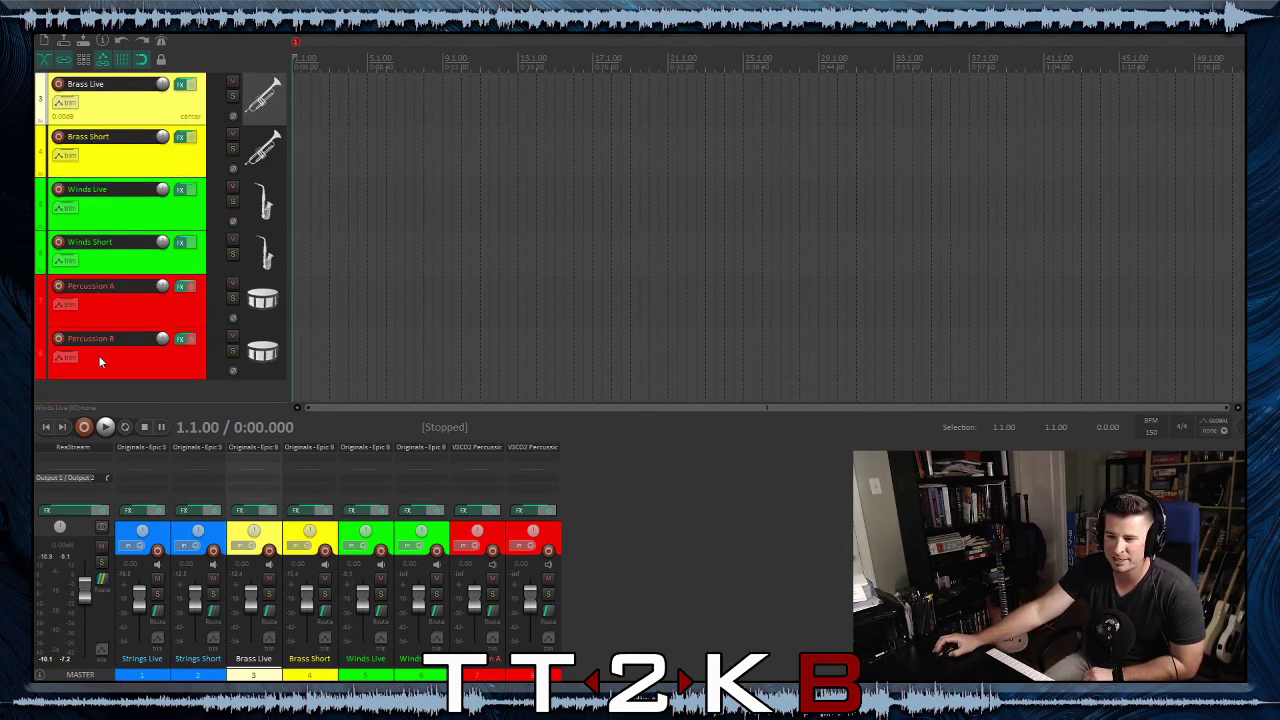
click(183, 288)
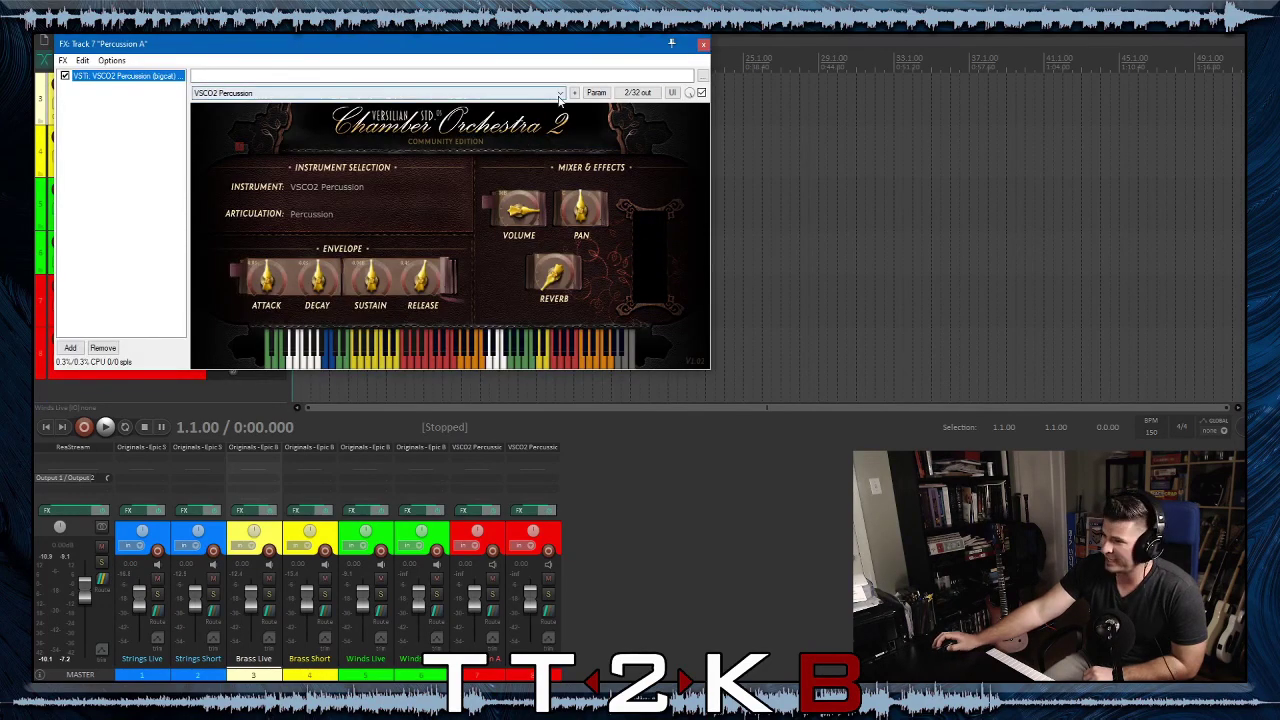
click(704, 46)
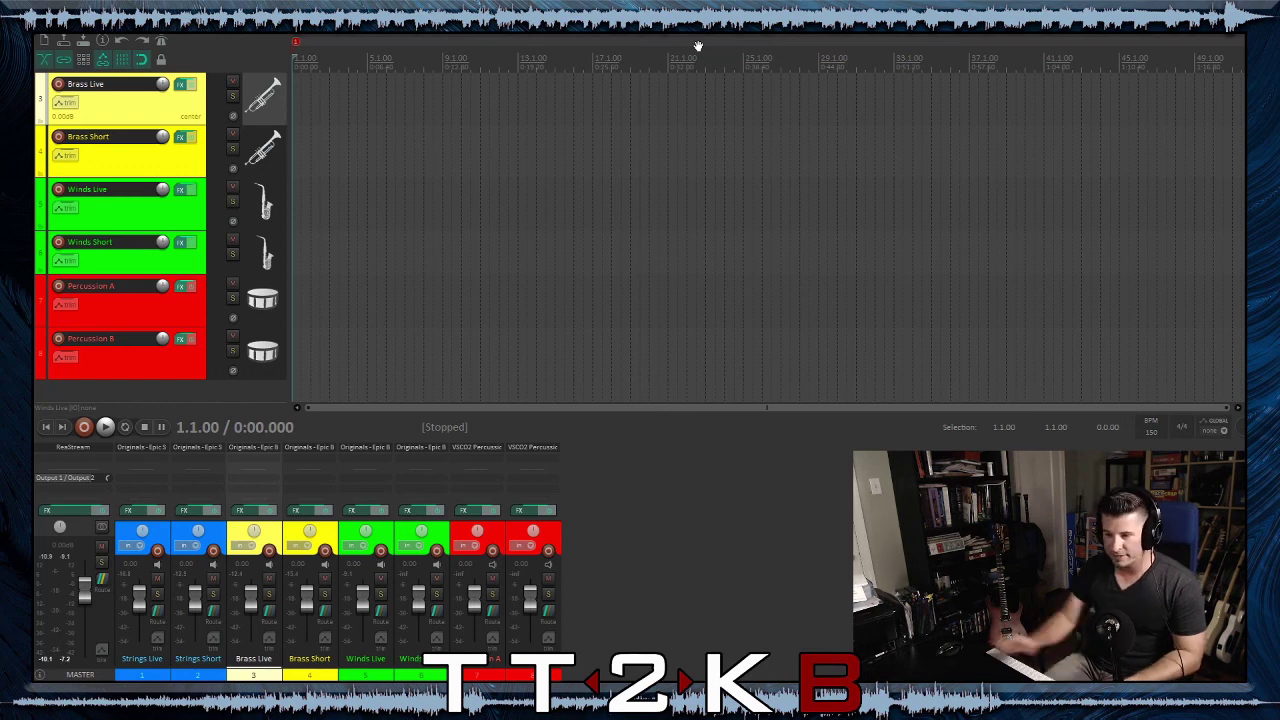
click(60, 287)
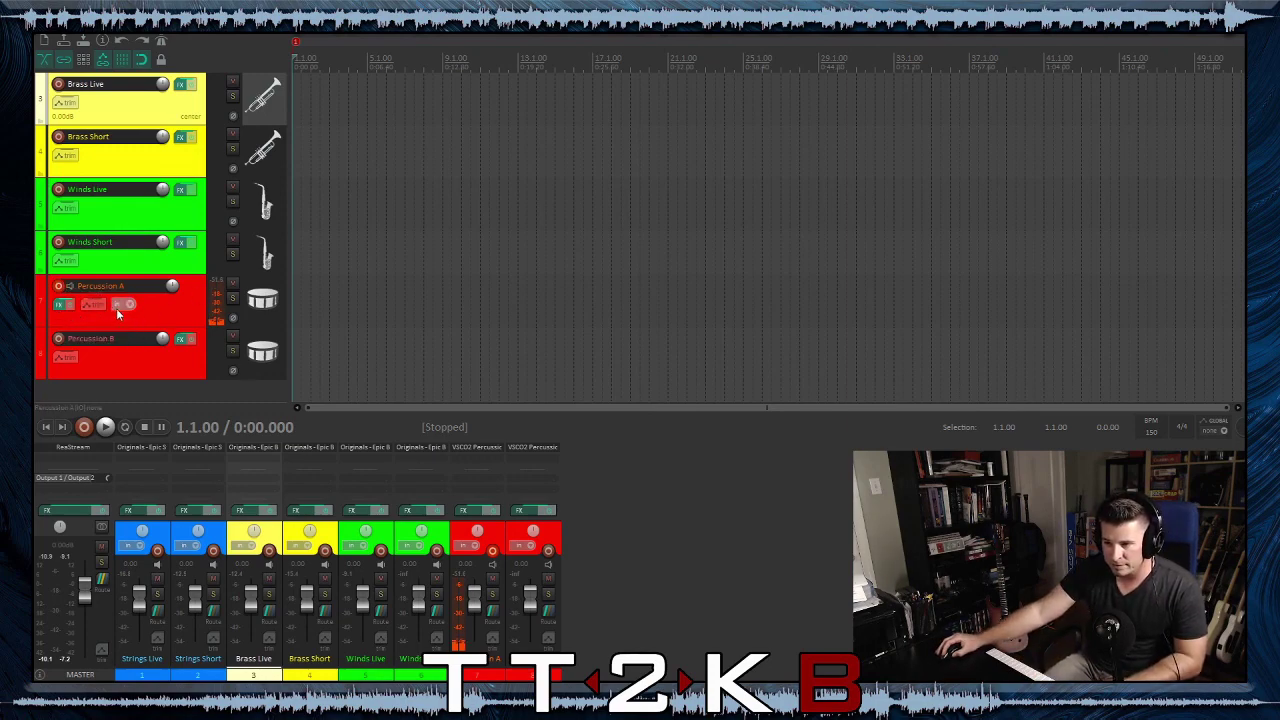
right_click(186, 306)
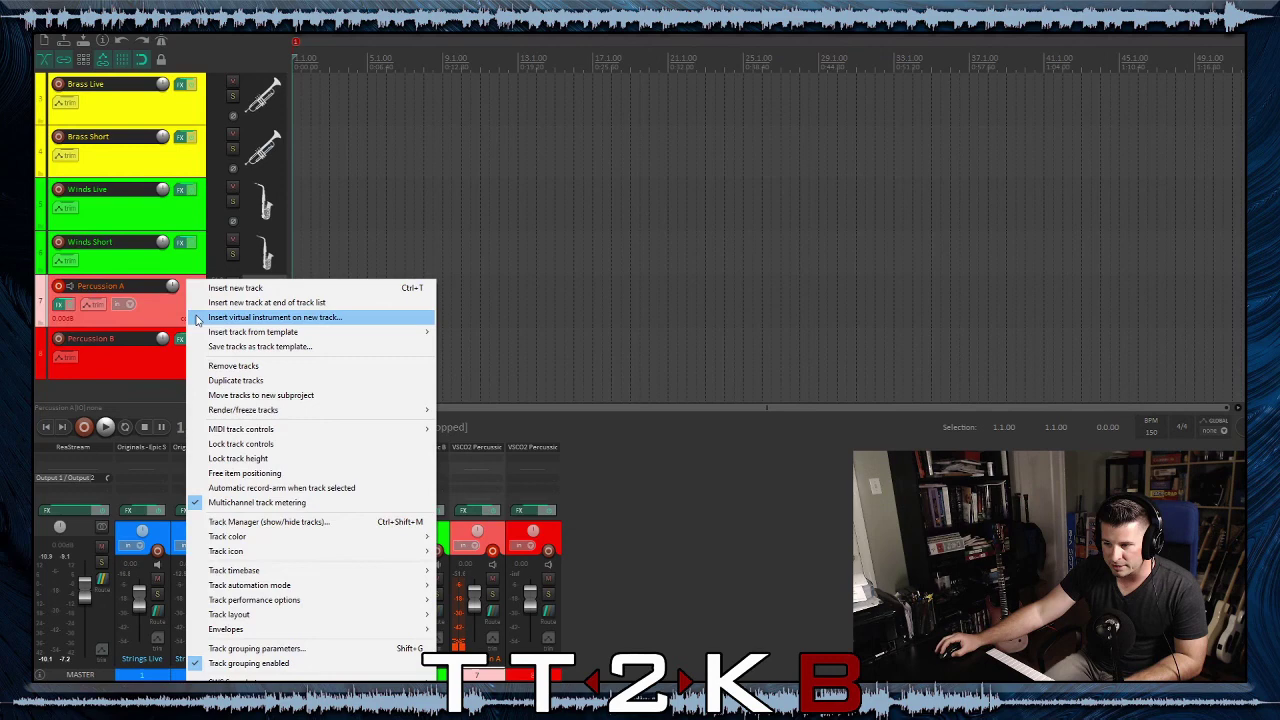
click(111, 307)
click(116, 304)
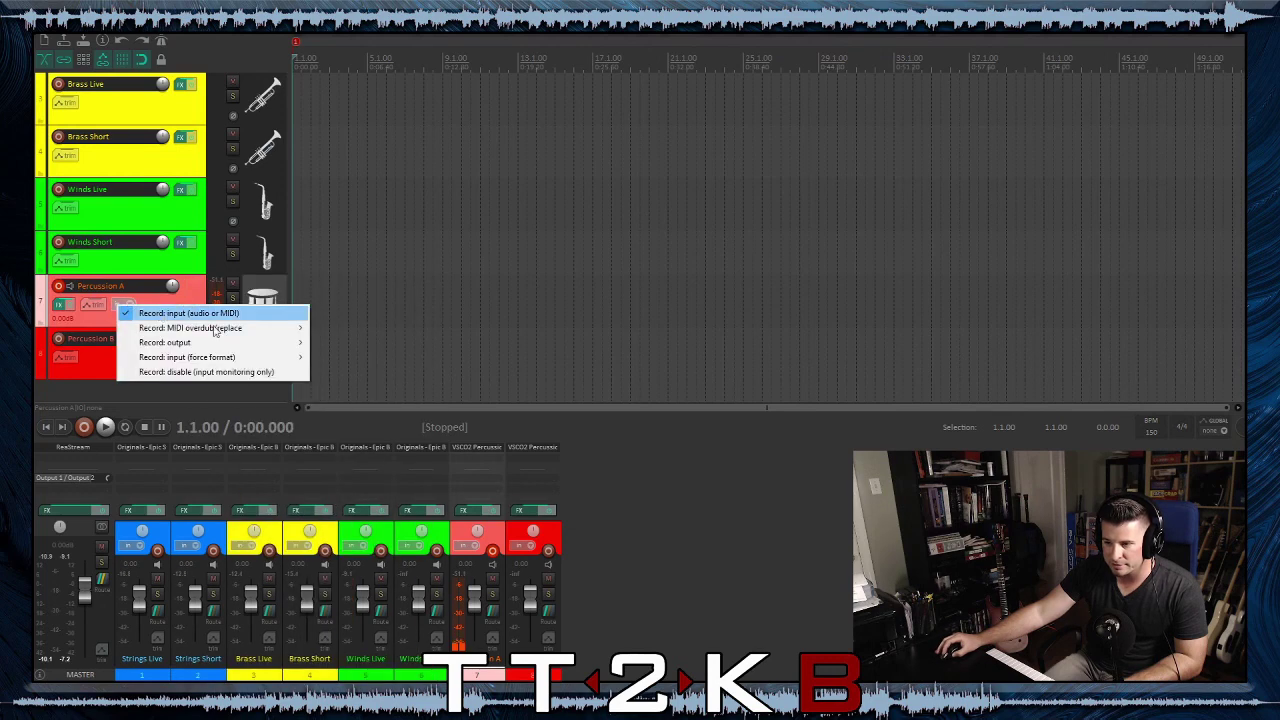
mouse_move(221, 333)
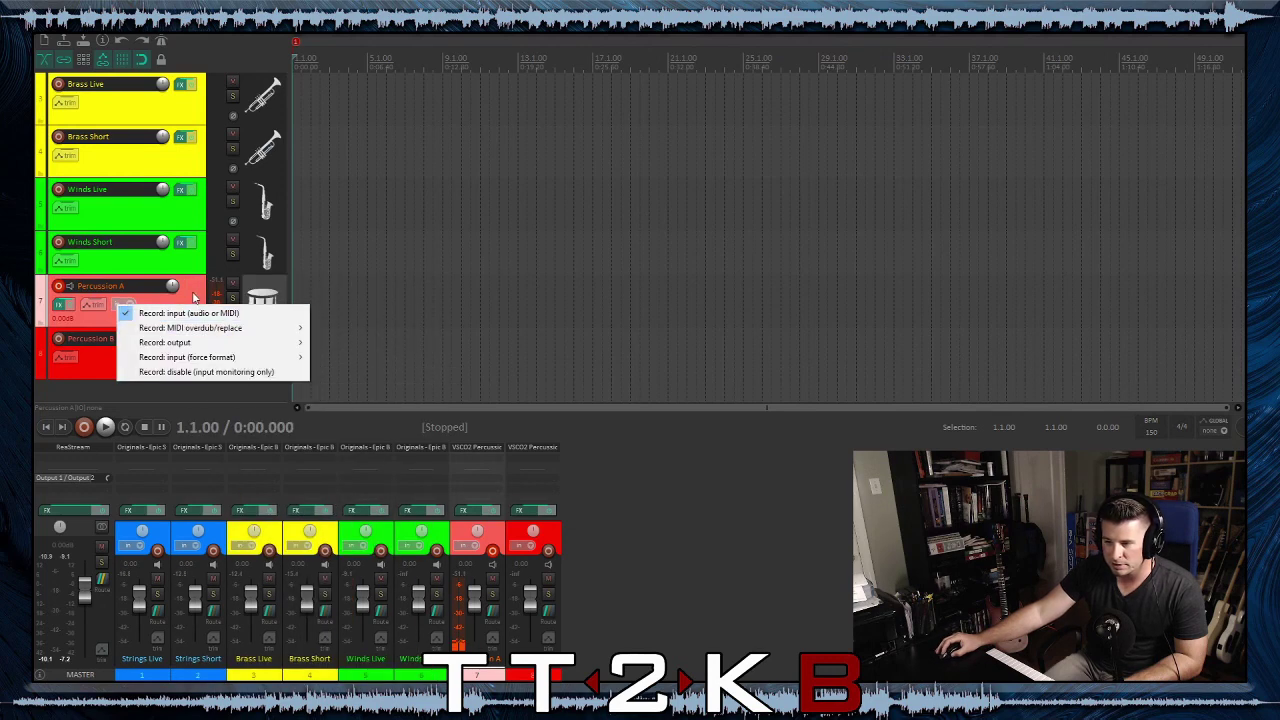
click(240, 302)
Set Percussion A's record input to MIDI from the V49 keyboard on all channels and check its instrument plugin
click(217, 319)
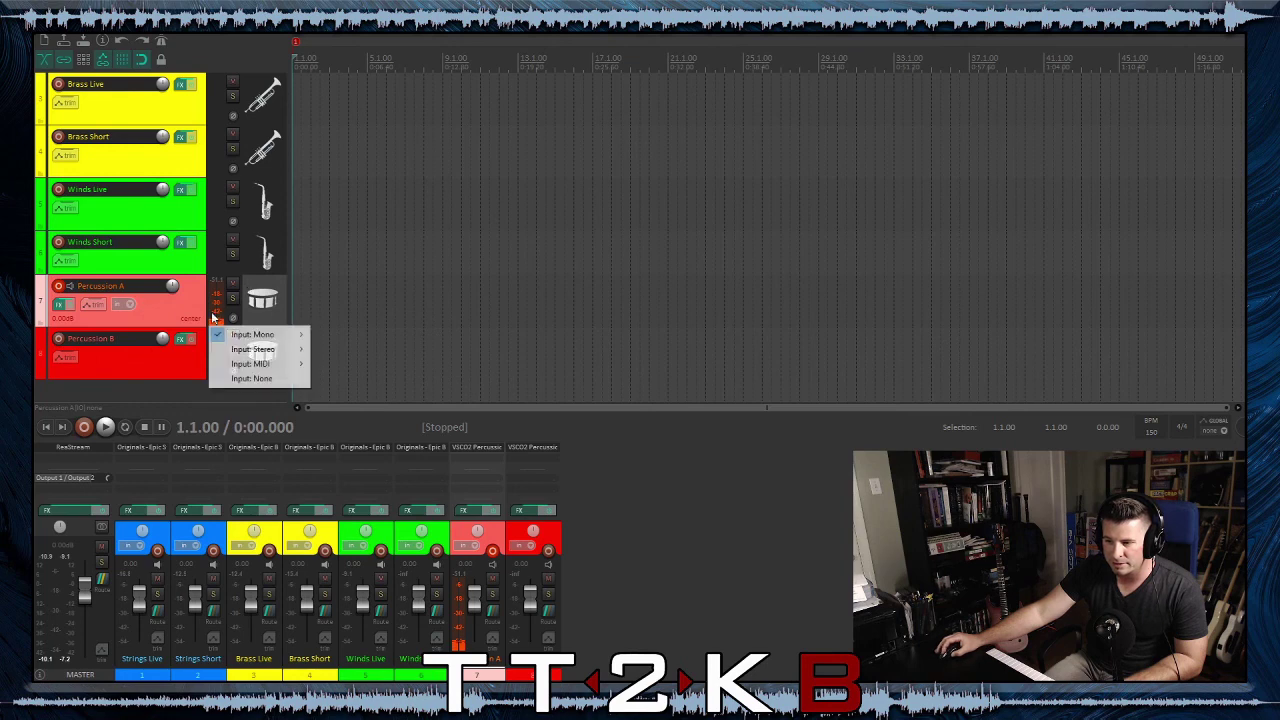
mouse_move(258, 364)
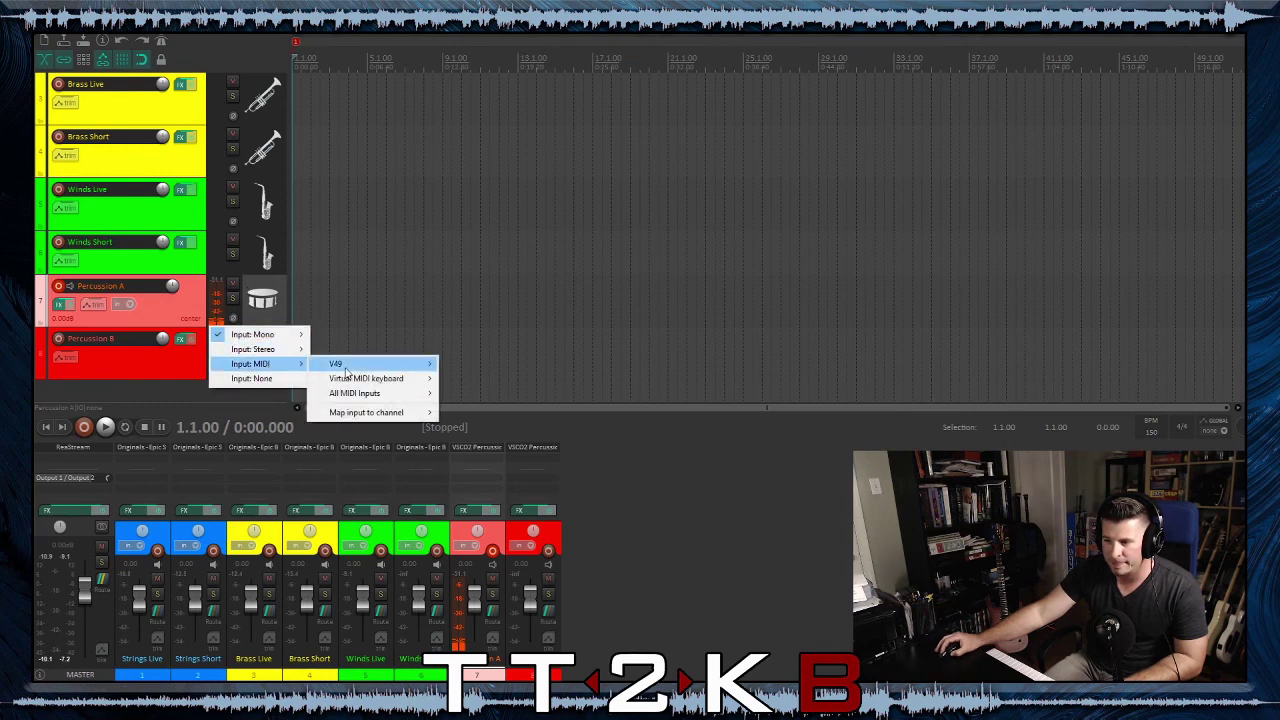
mouse_move(340, 364)
click(458, 363)
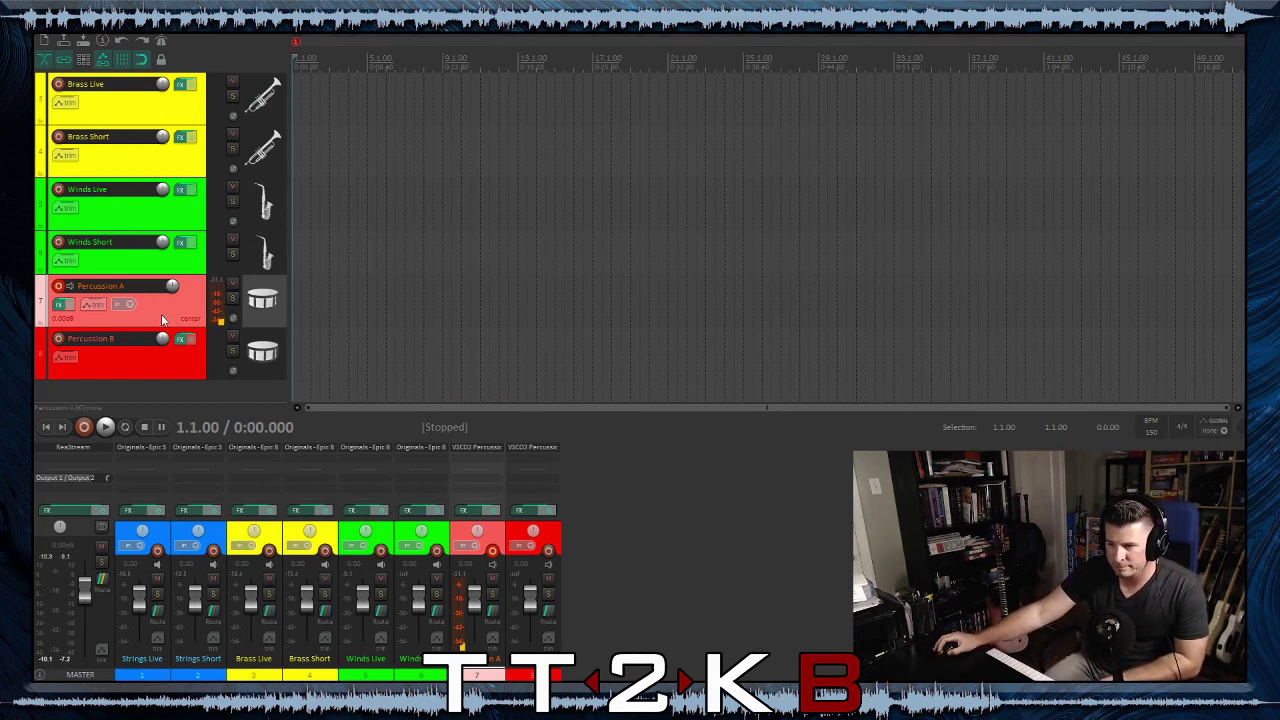
click(60, 313)
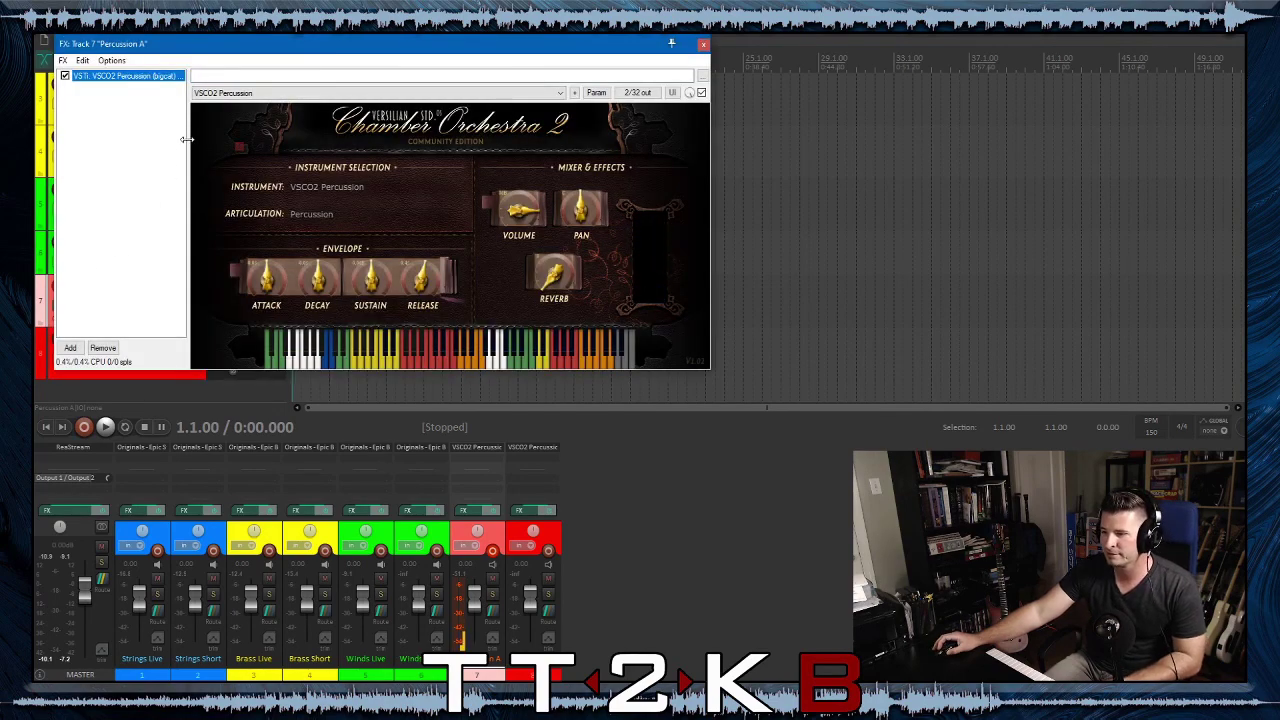
click(703, 47)
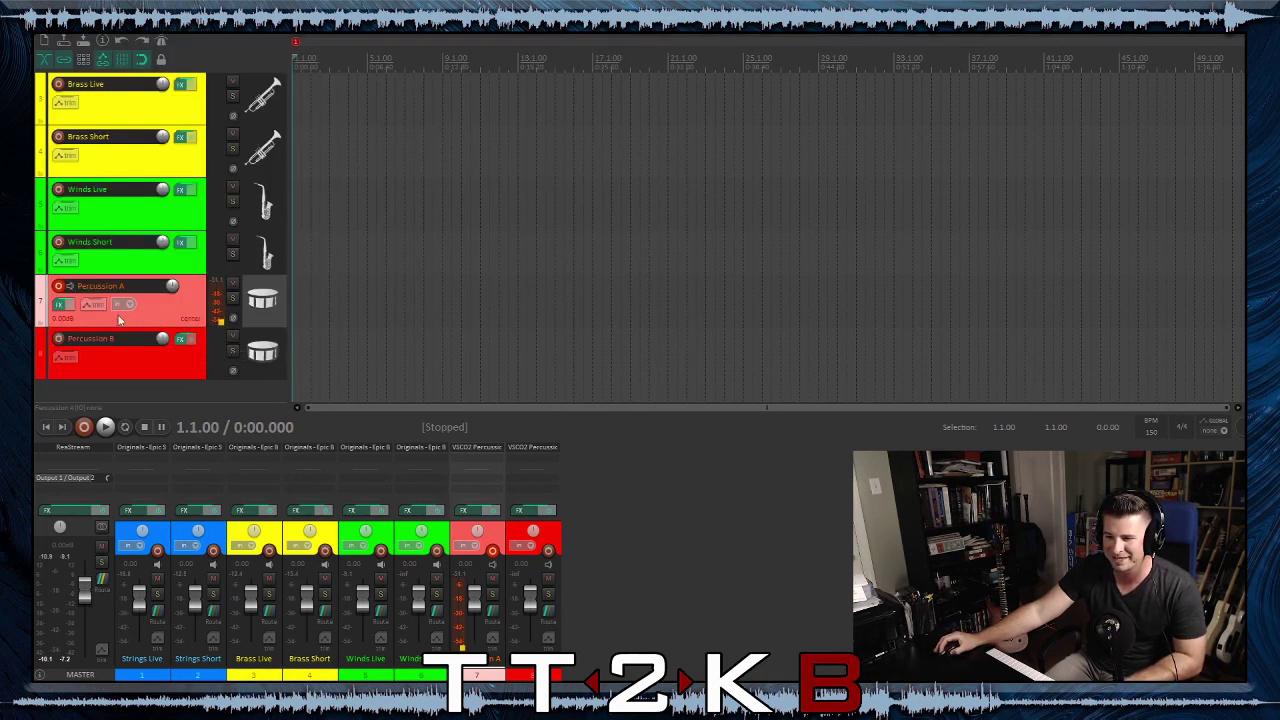
click(161, 368)
right_click(161, 368)
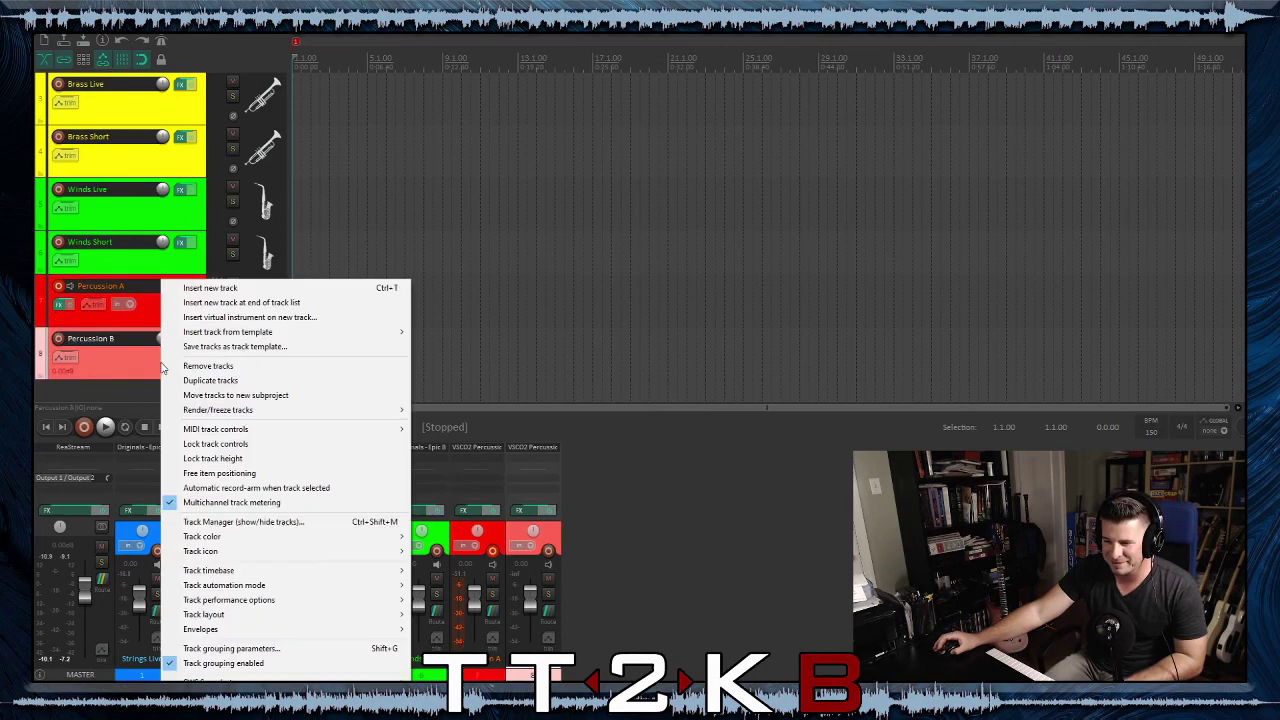
click(125, 371)
click(221, 366)
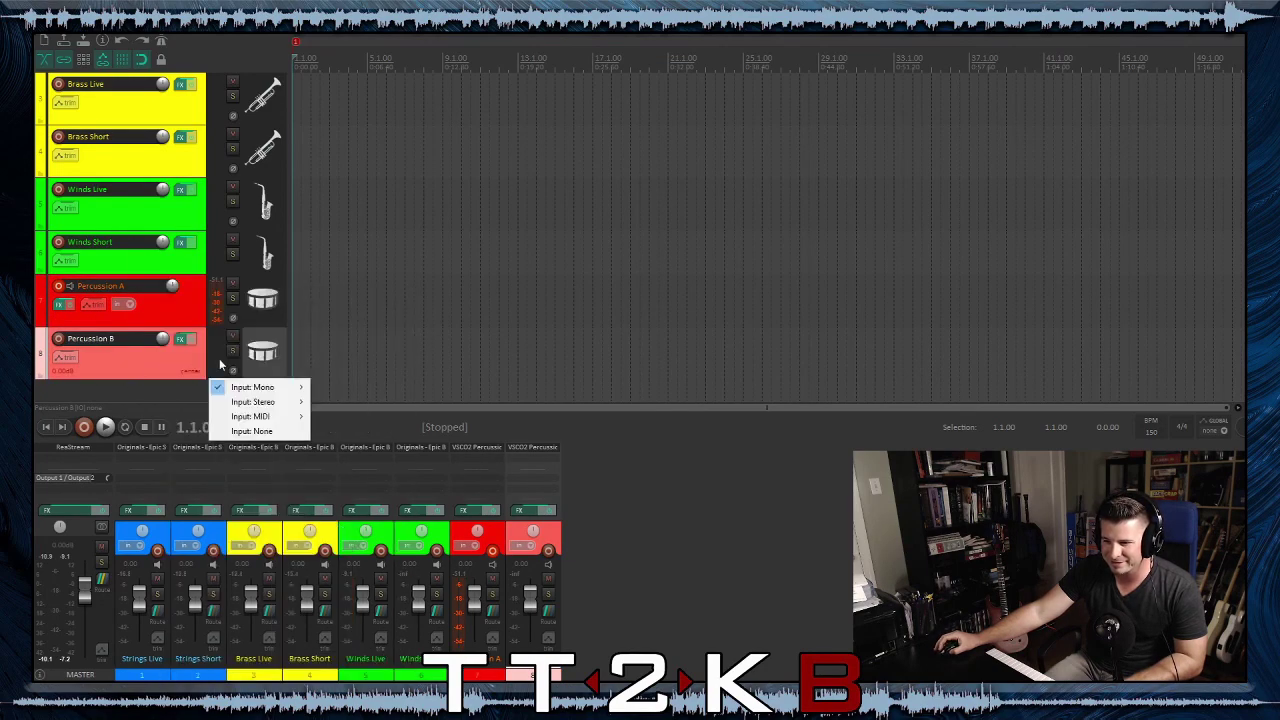
mouse_move(255, 387)
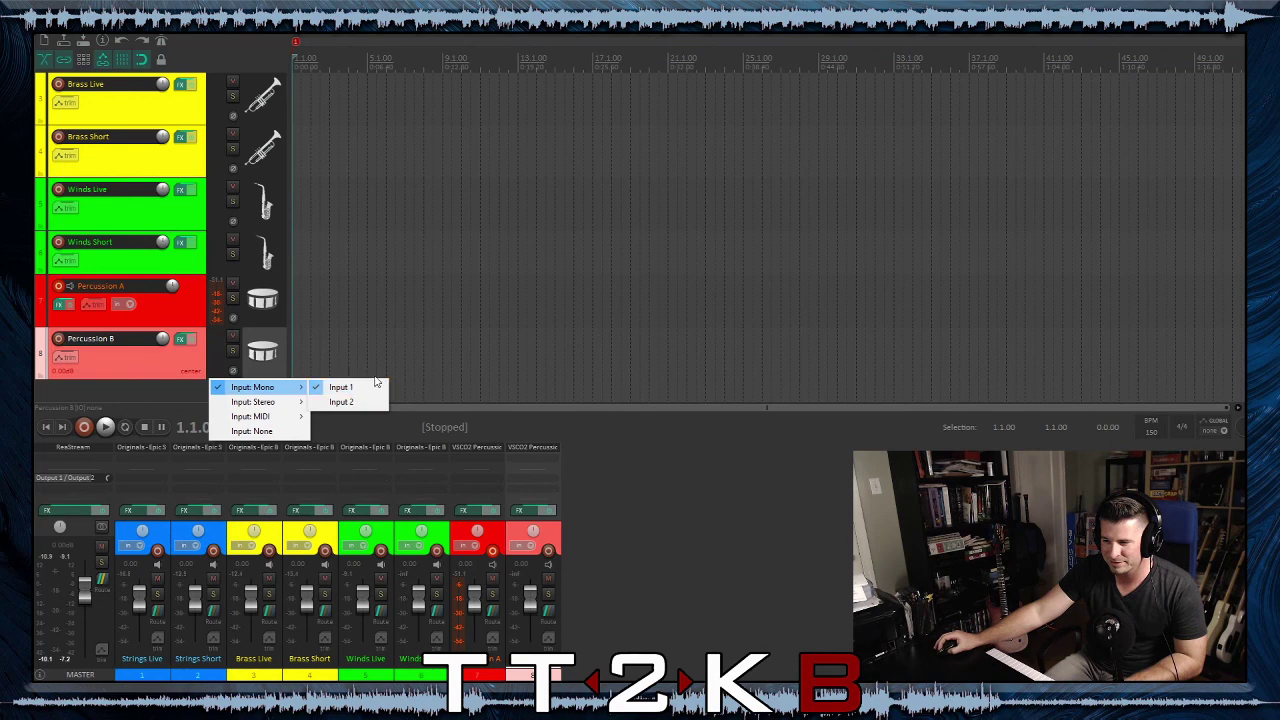
Move record arming from Percussion A to Percussion B and set Percussion B's input to MIDI from the V49 on all channels
click(59, 287)
click(58, 338)
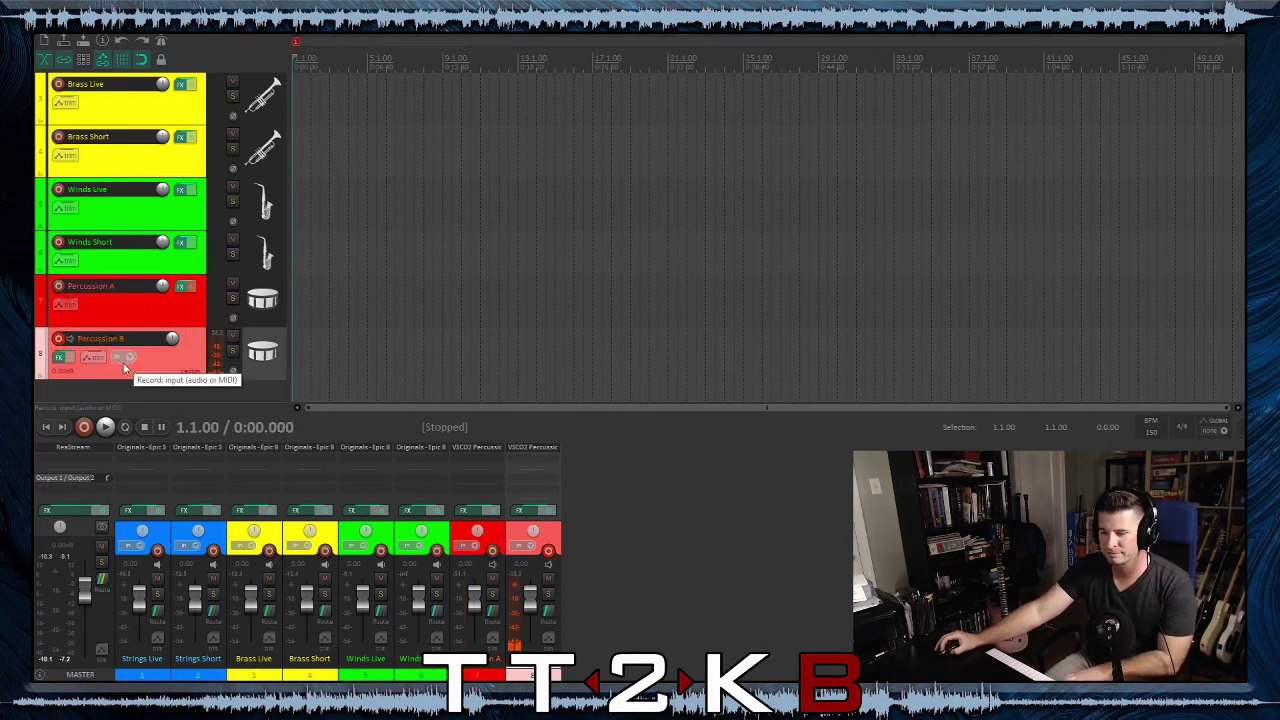
right_click(174, 350)
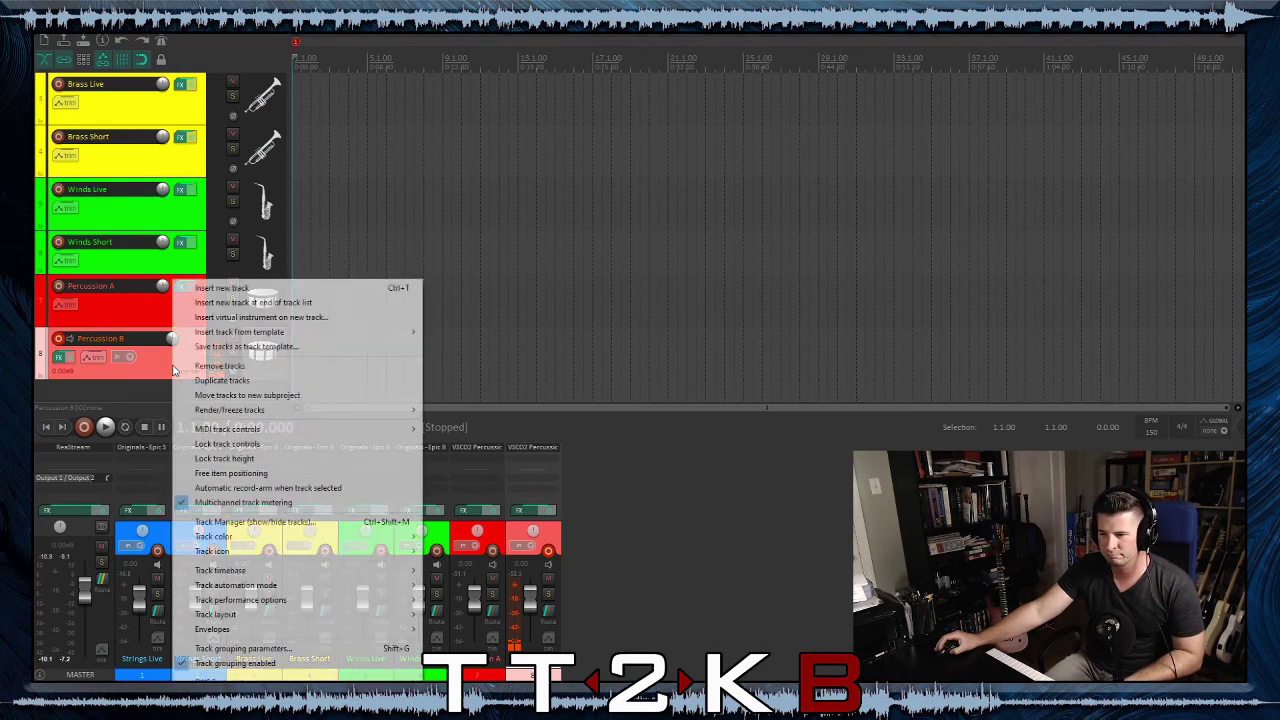
click(170, 367)
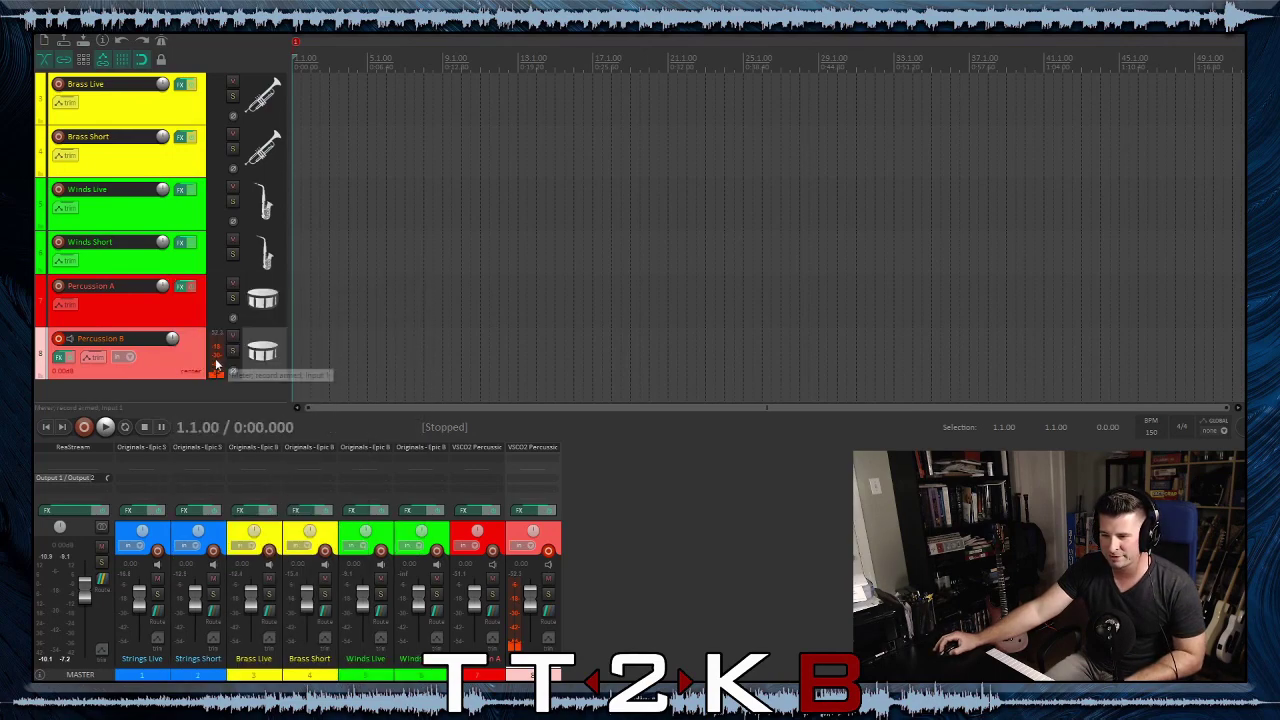
click(215, 365)
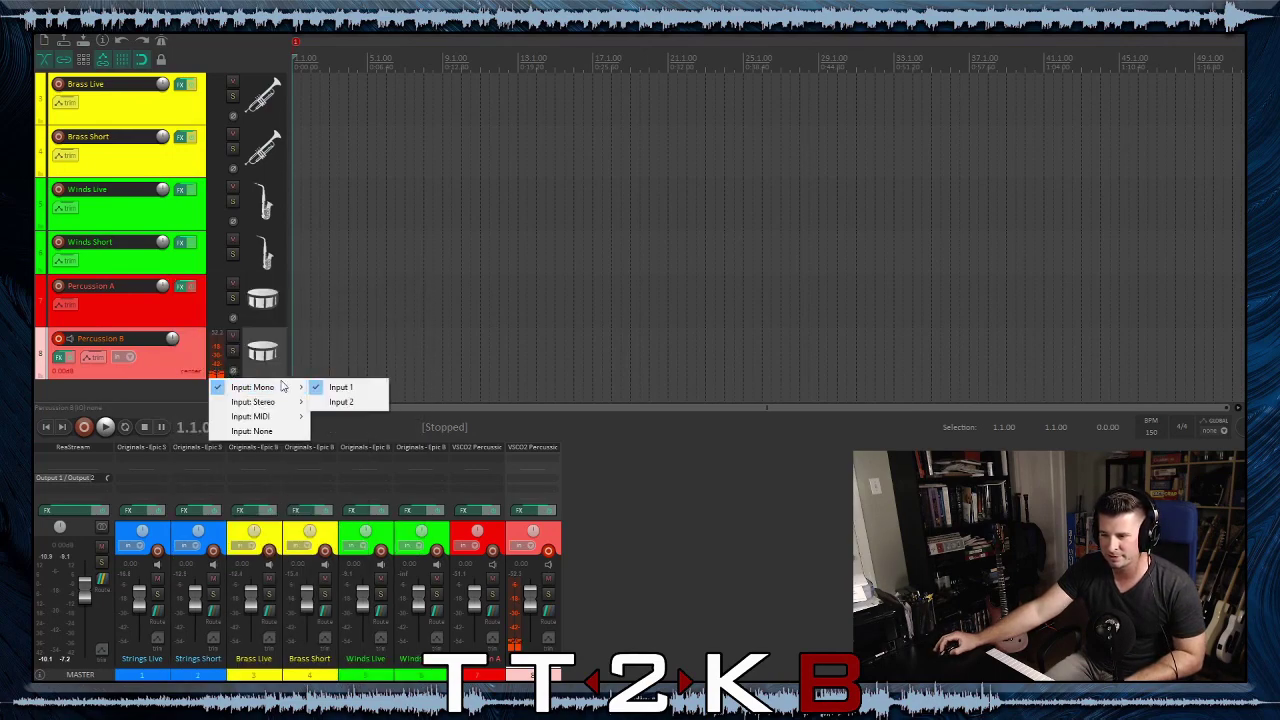
mouse_move(270, 418)
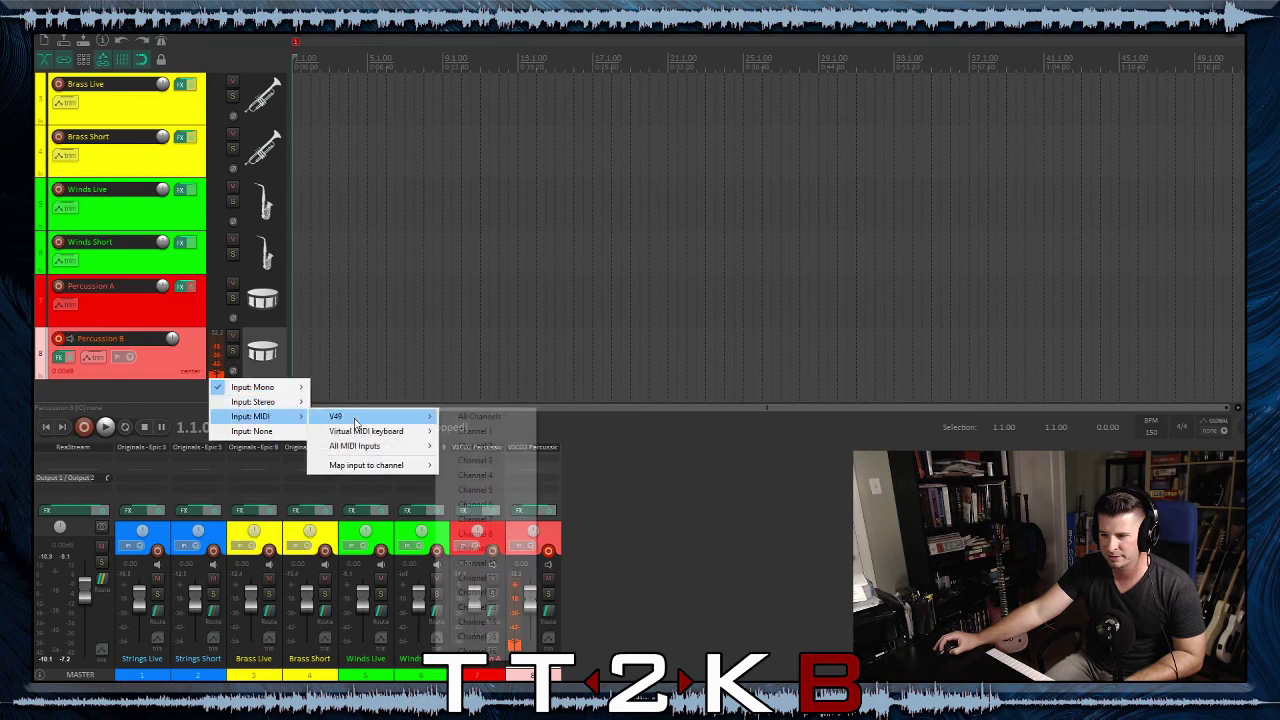
mouse_move(357, 420)
click(480, 413)
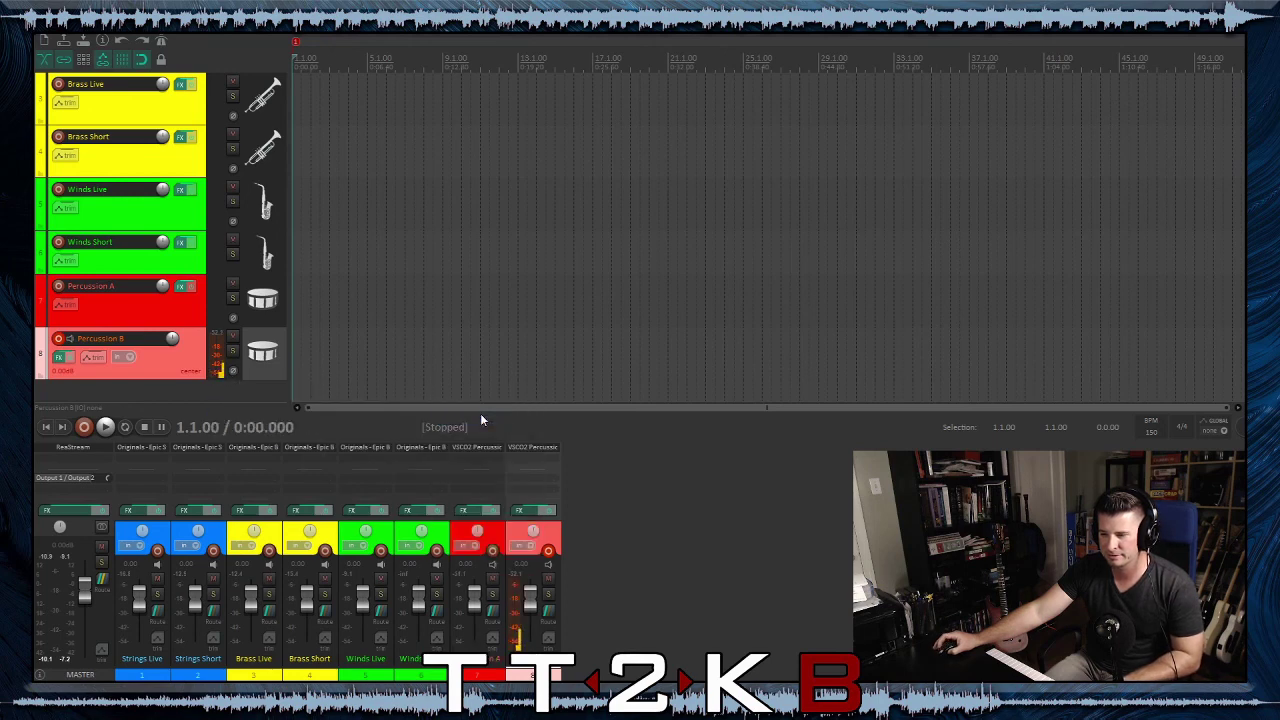
Disarm Percussion B and record-arm Winds Short to audition it
click(58, 339)
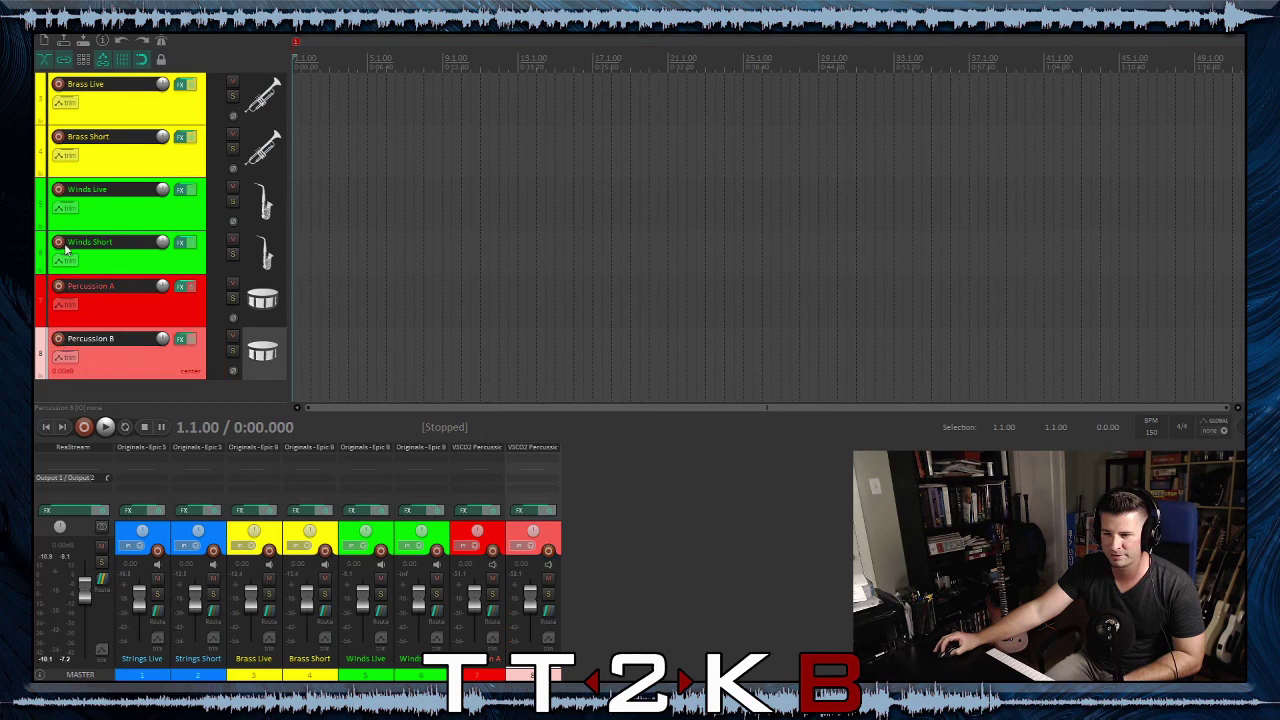
click(58, 241)
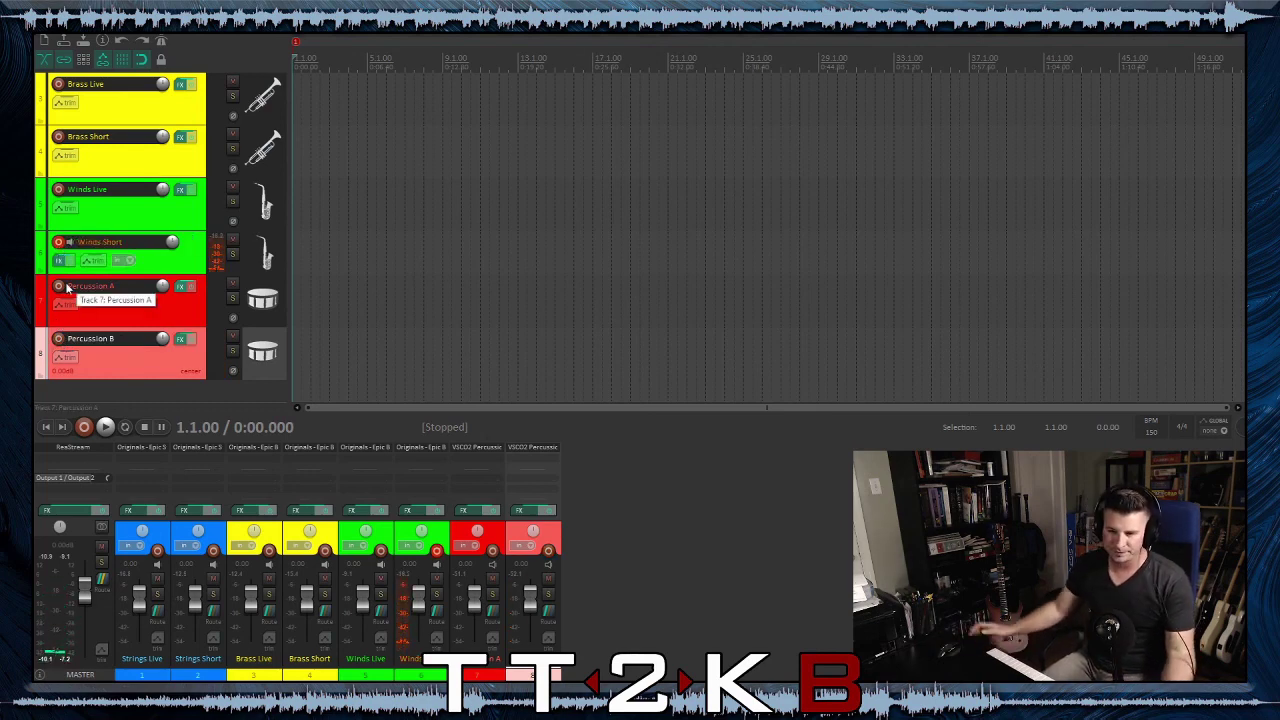
Record-arm Strings Live, Brass Live and Winds Live together and audition the blend with and without Brass Live
scroll(126, 150, up, 2)
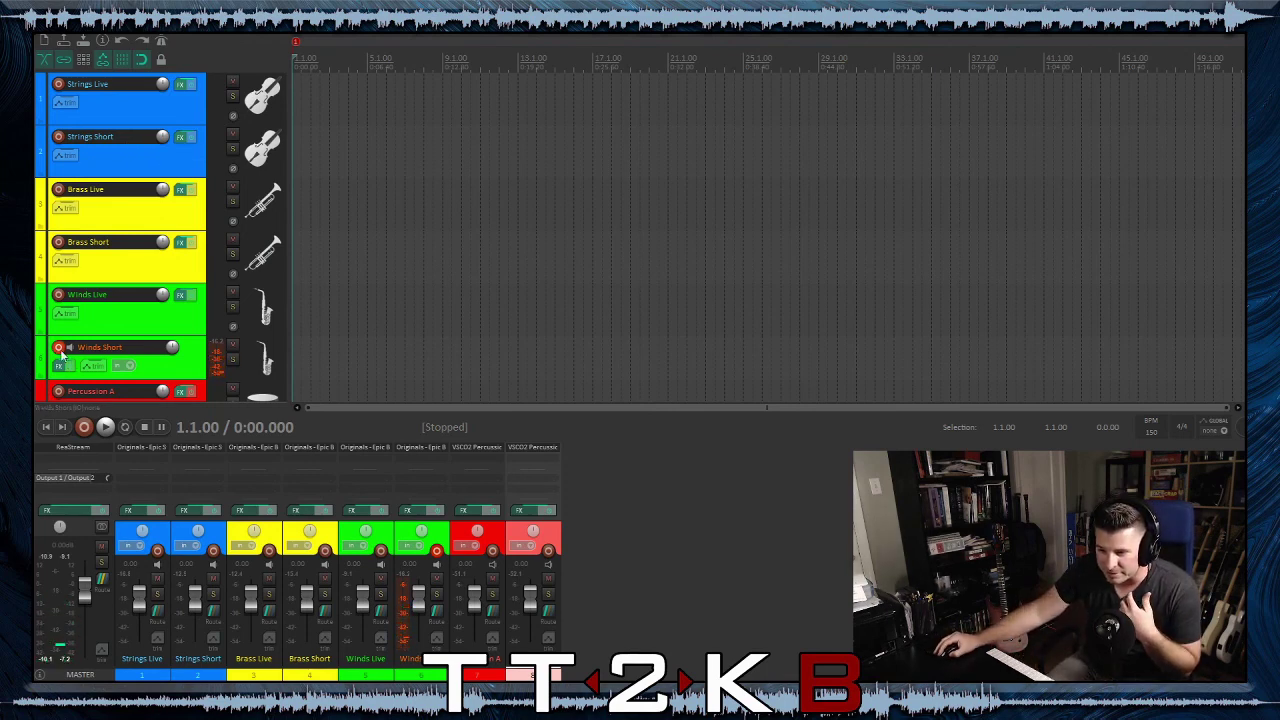
click(53, 122)
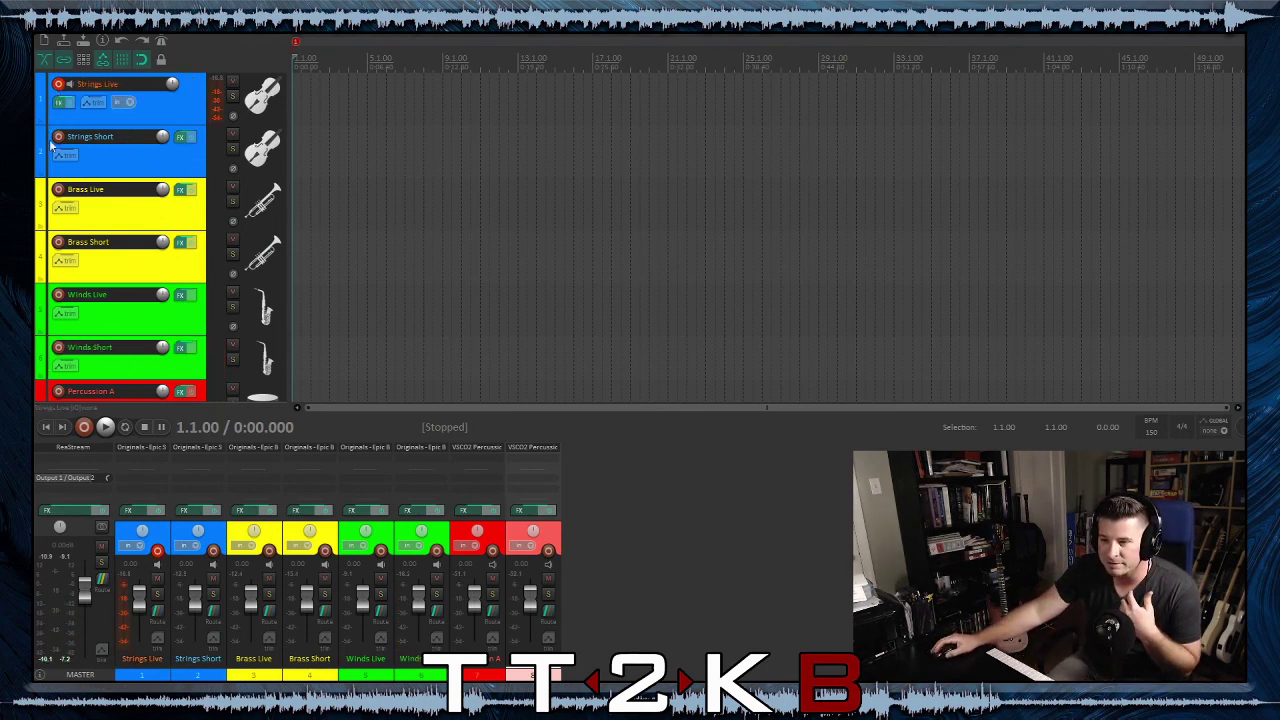
ctrl+click(54, 196)
ctrl+click(57, 298)
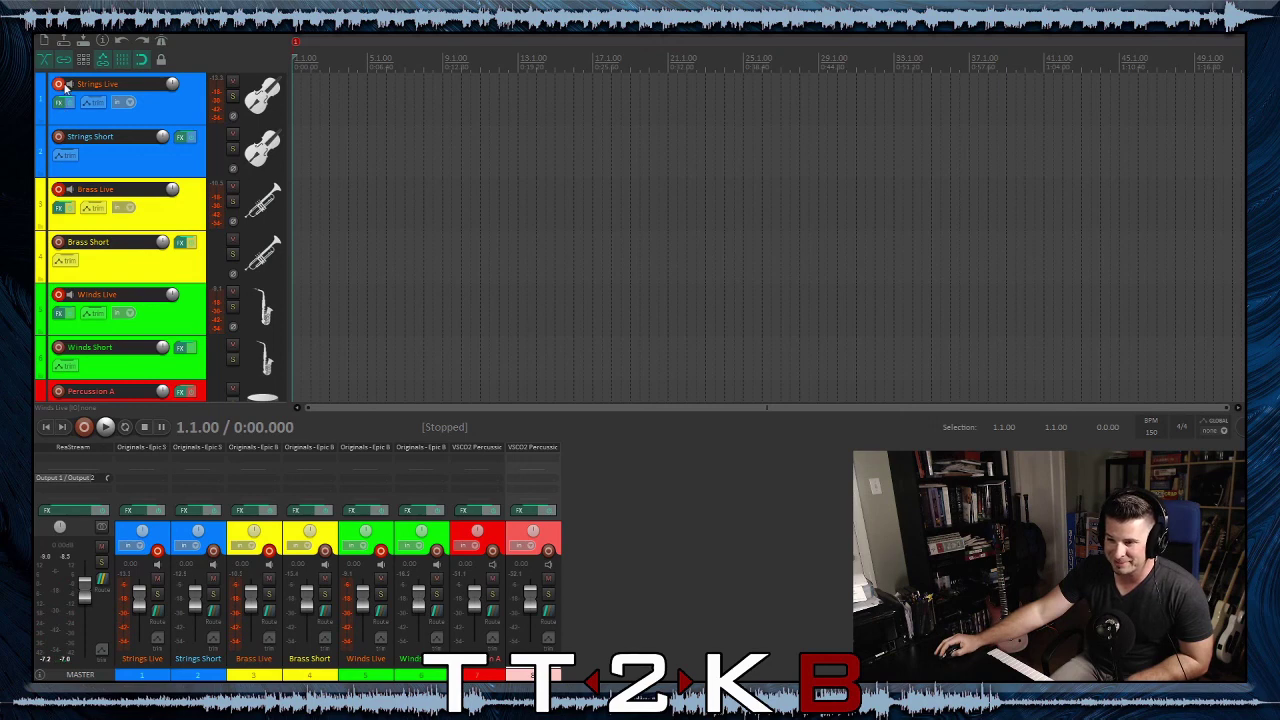
click(58, 189)
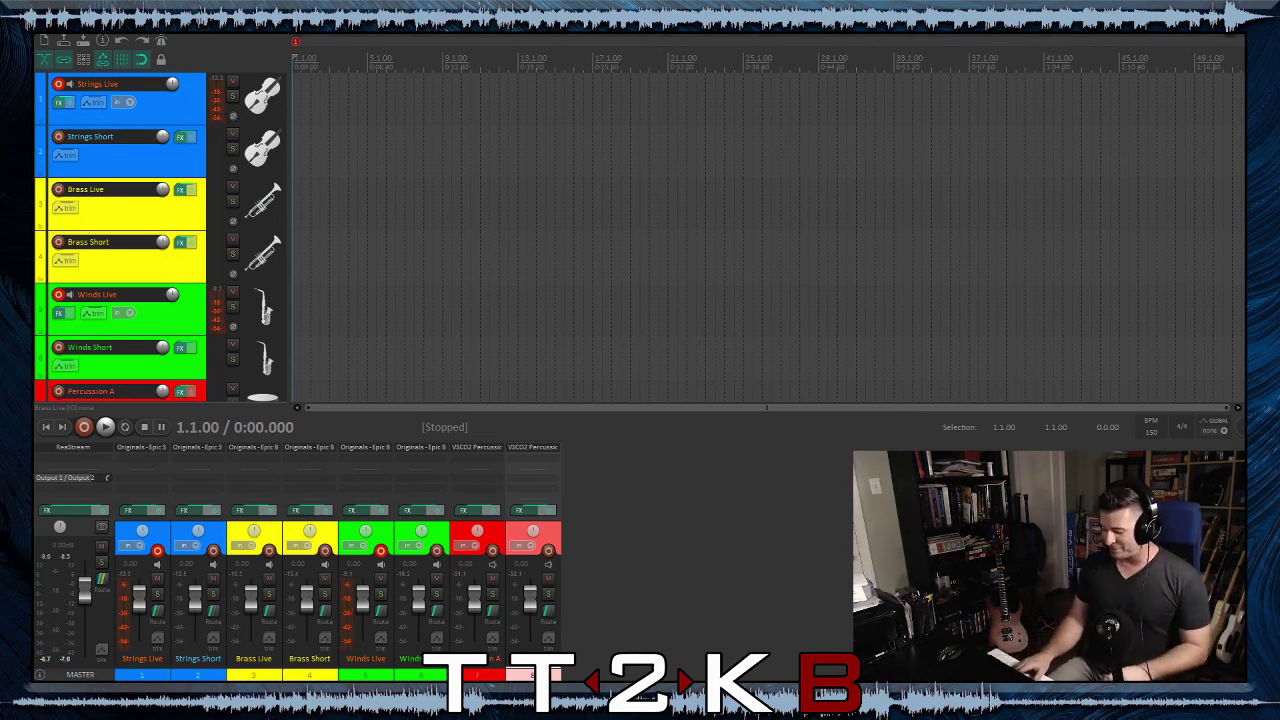
click(58, 190)
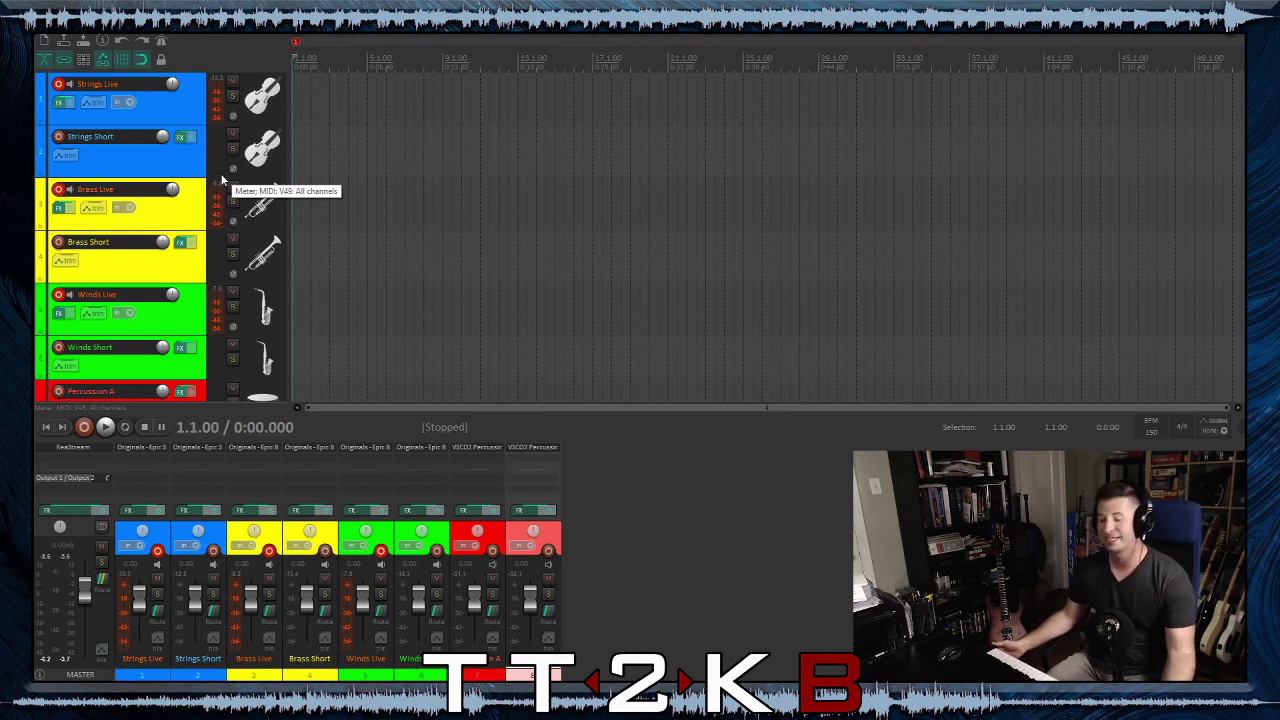
Disarm the Brass Live, Winds Live and Strings Live tracks and record-arm Strings Short instead
click(58, 189)
click(58, 294)
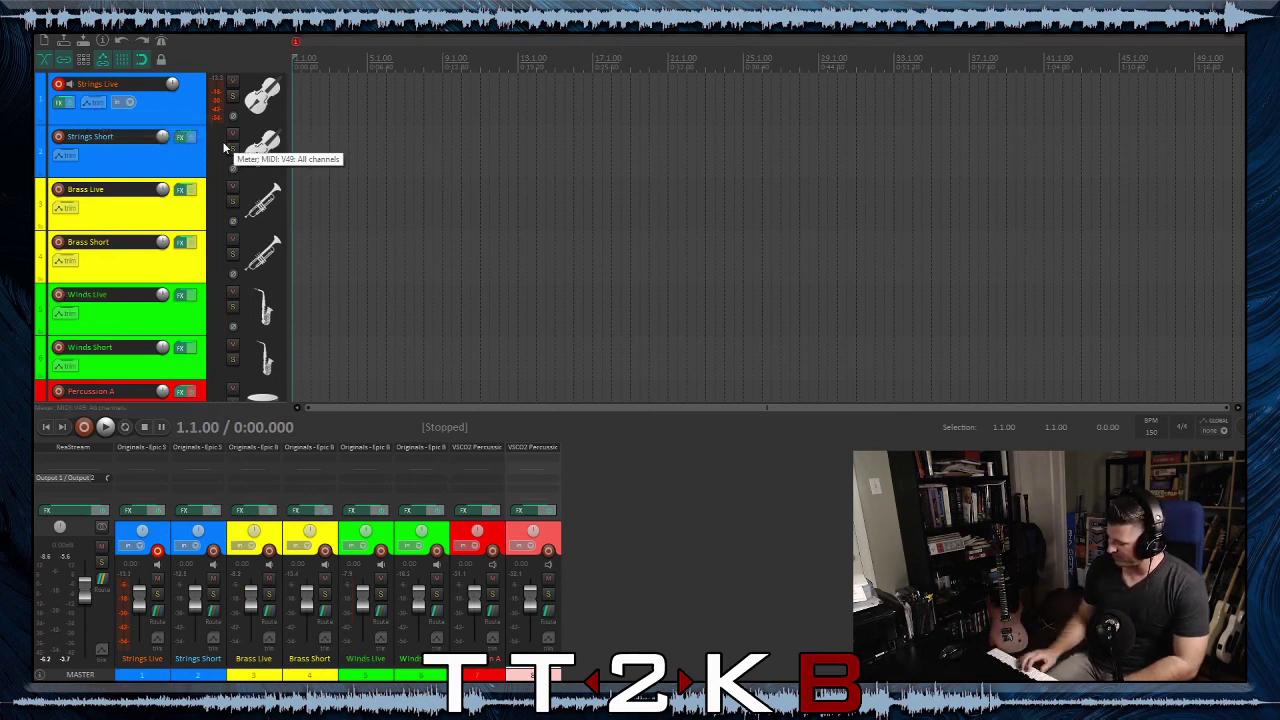
click(58, 85)
click(58, 136)
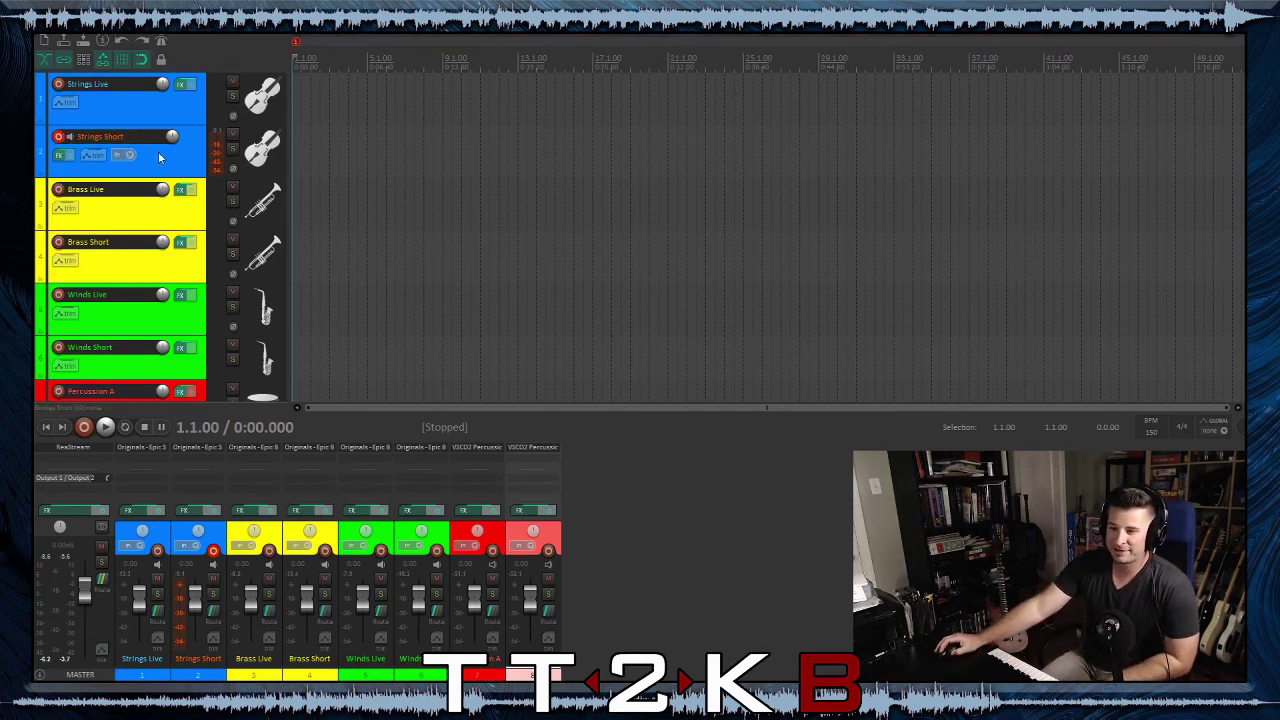
Enable the metronome and briefly play the empty project from the start to check the click
click(160, 41)
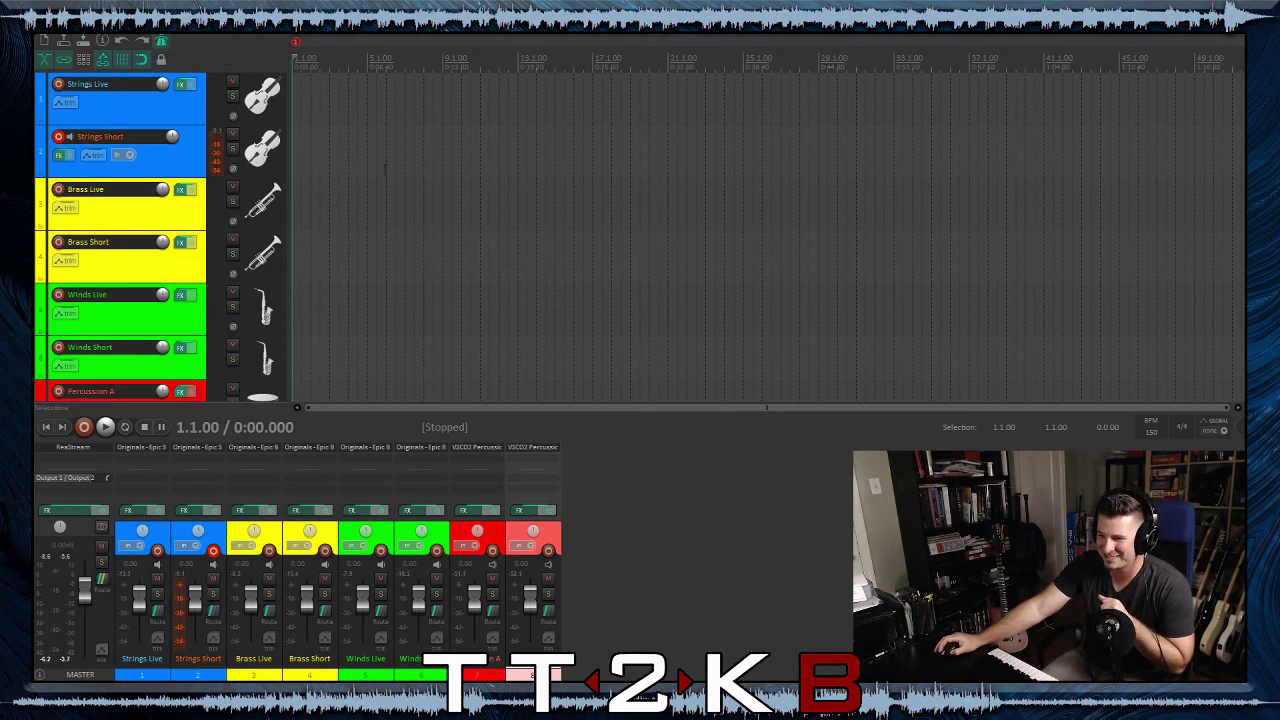
scroll(355, 172, up, 5)
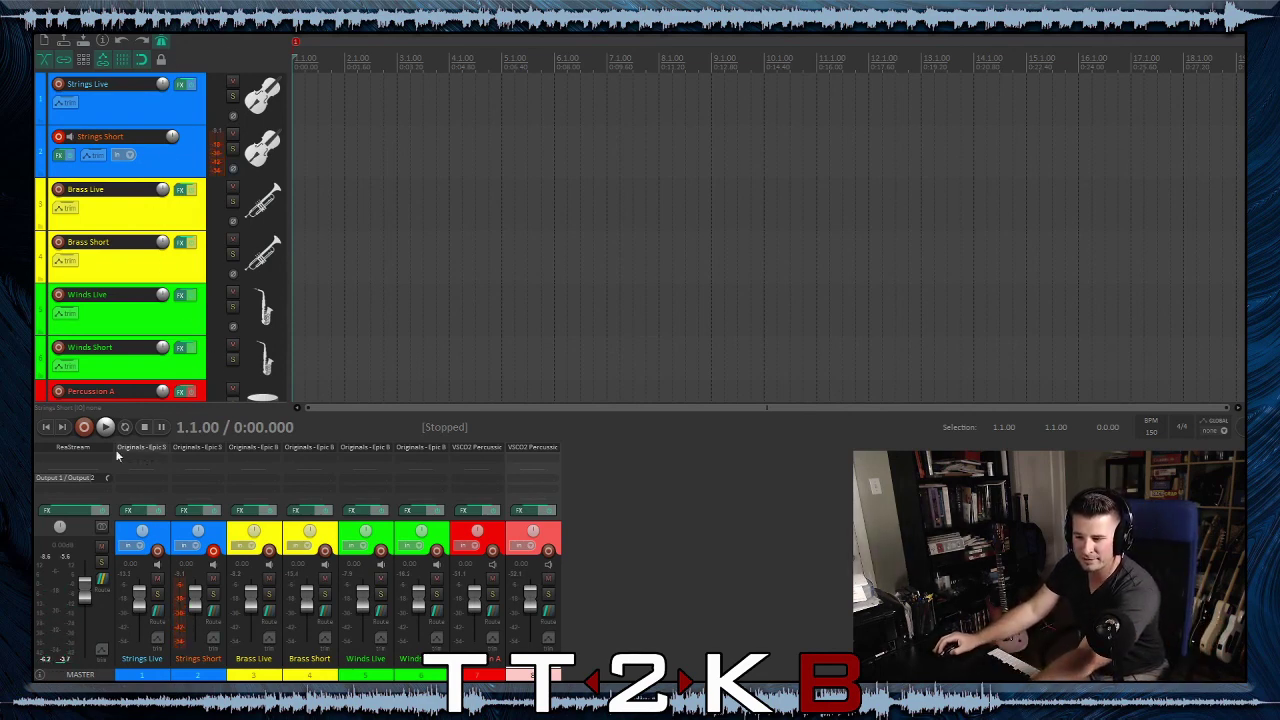
key(space)
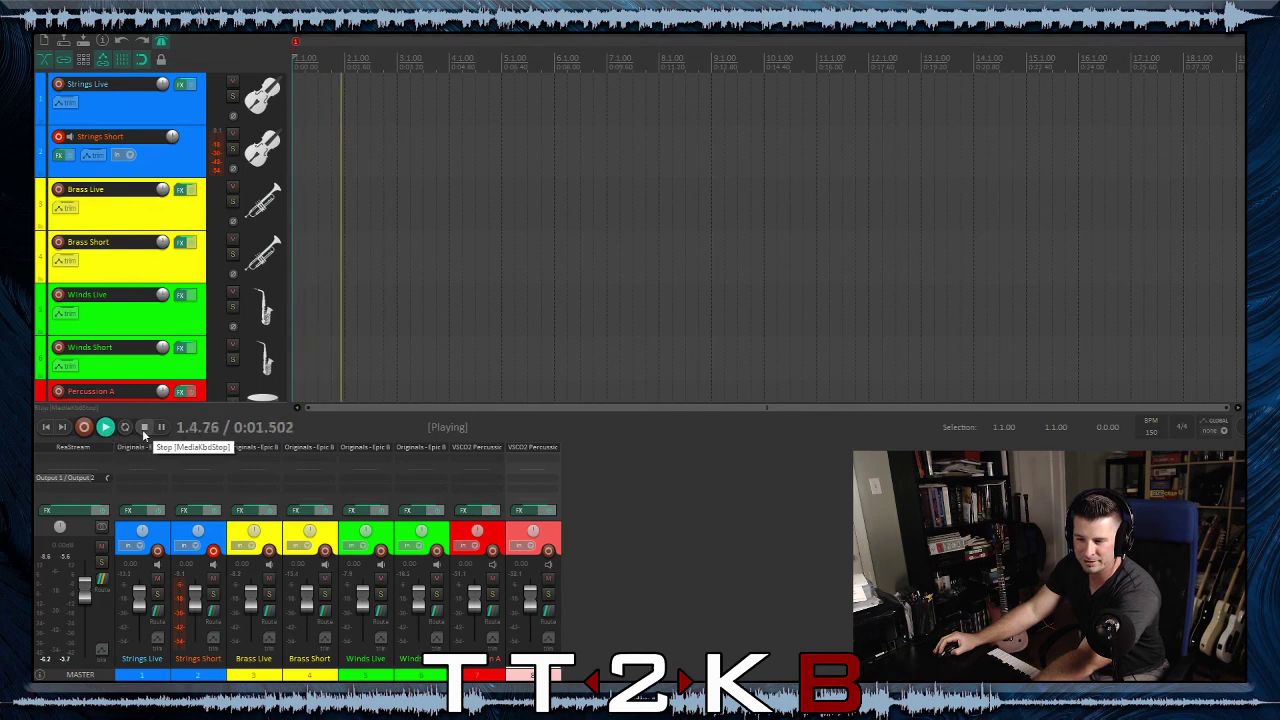
click(144, 428)
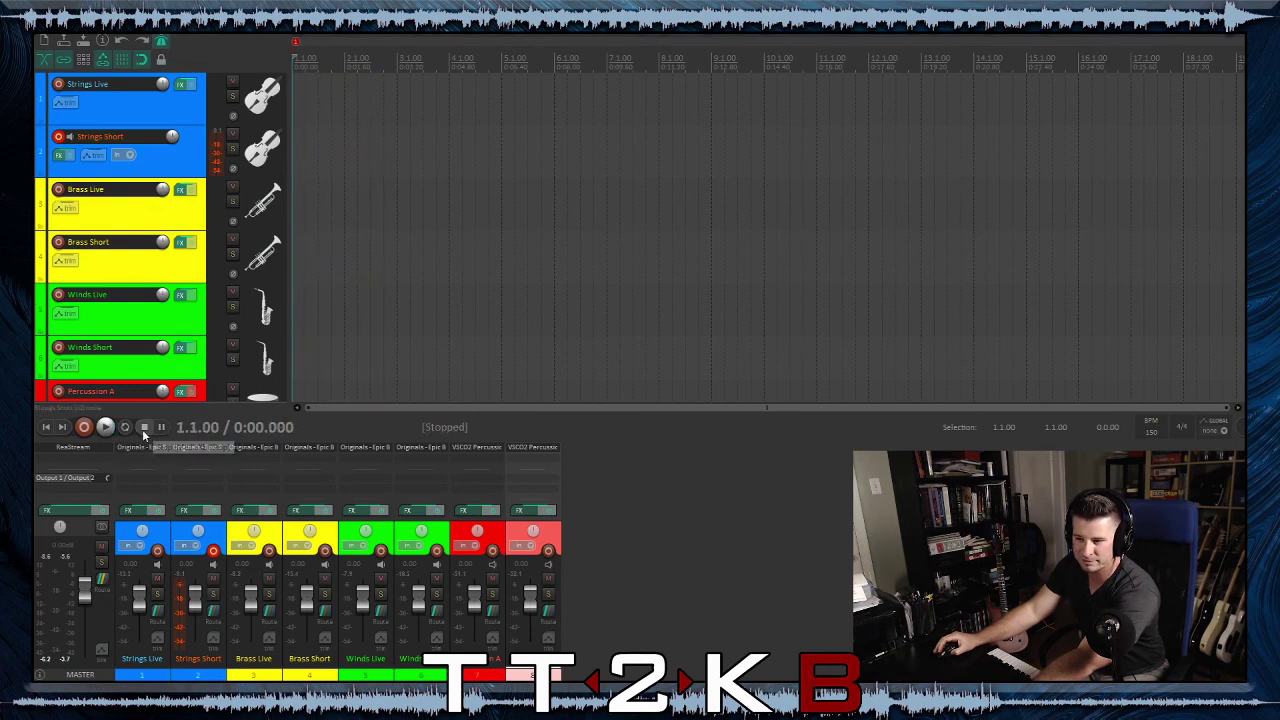
click(86, 428)
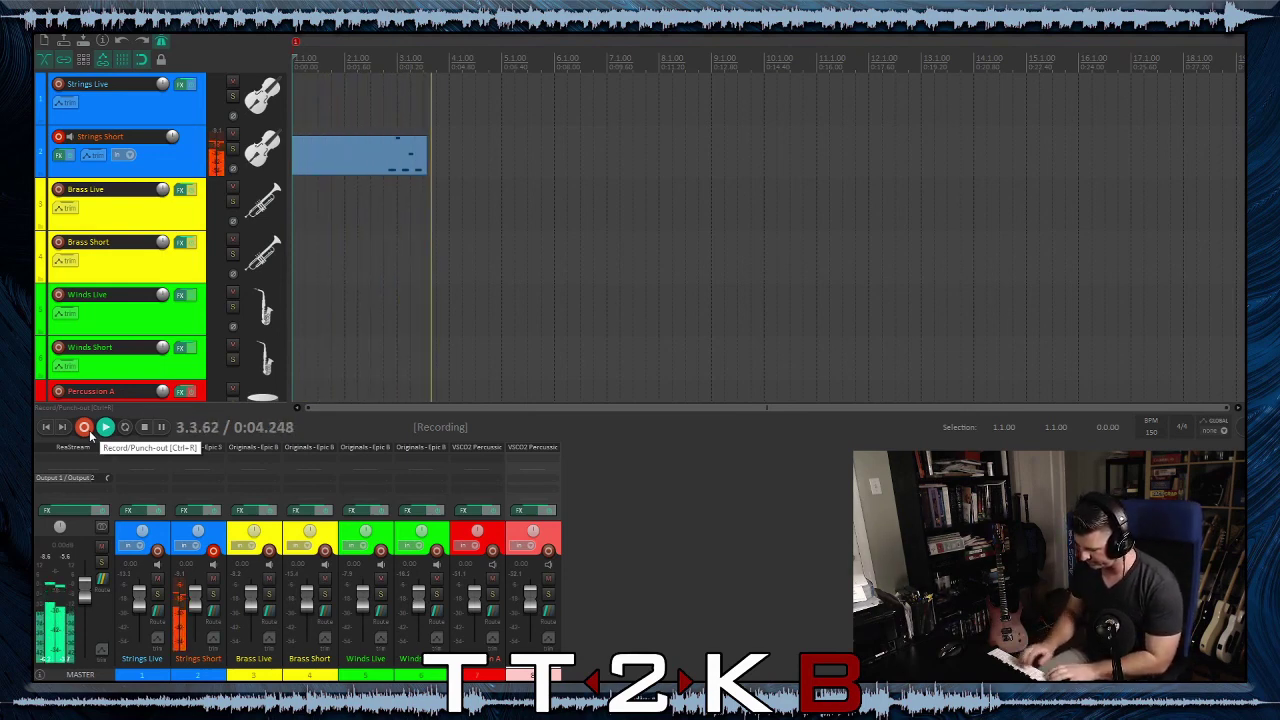
key(space)
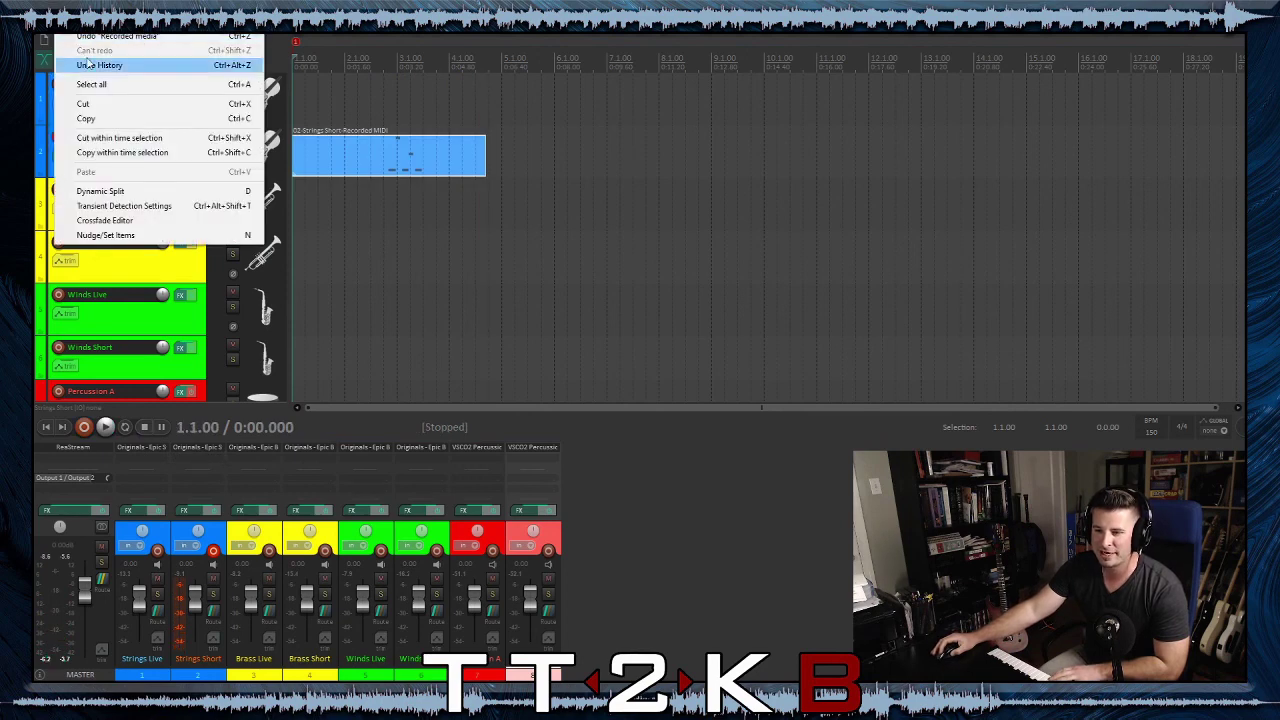
click(94, 37)
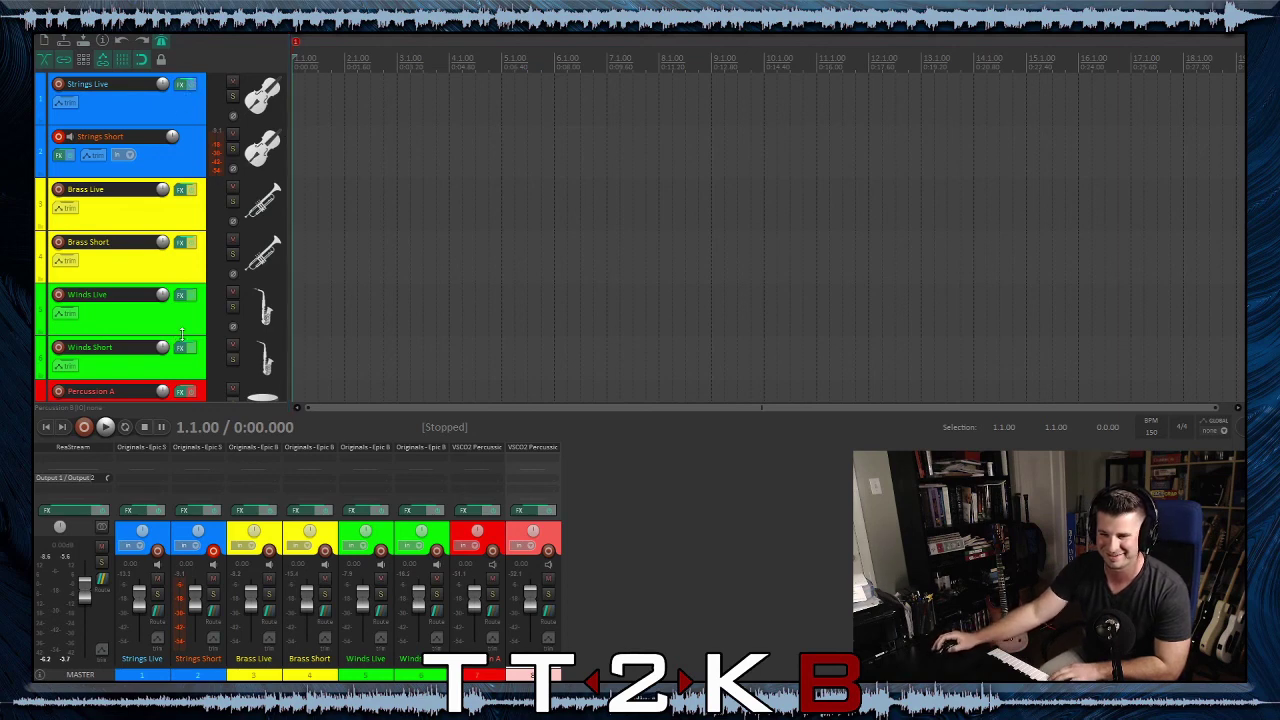
Record a MIDI performance on Strings Short from bar 1 and open the recorded item for note editing
click(86, 428)
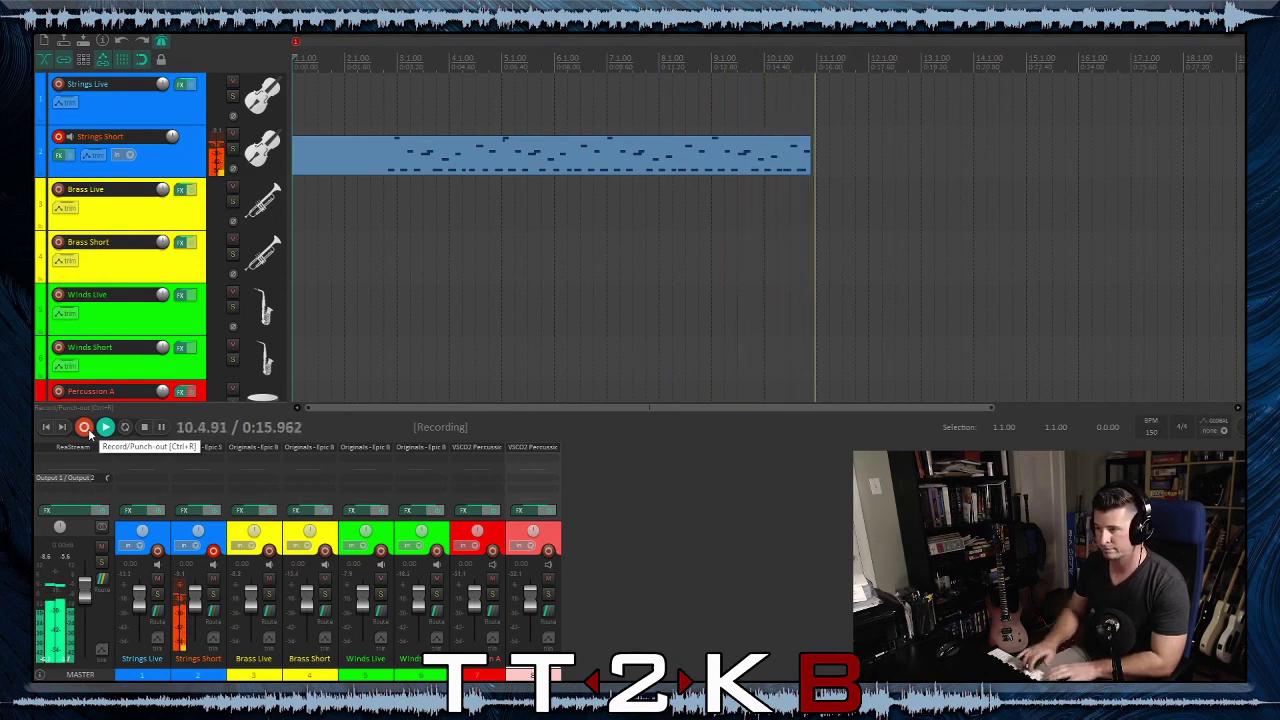
click(144, 427)
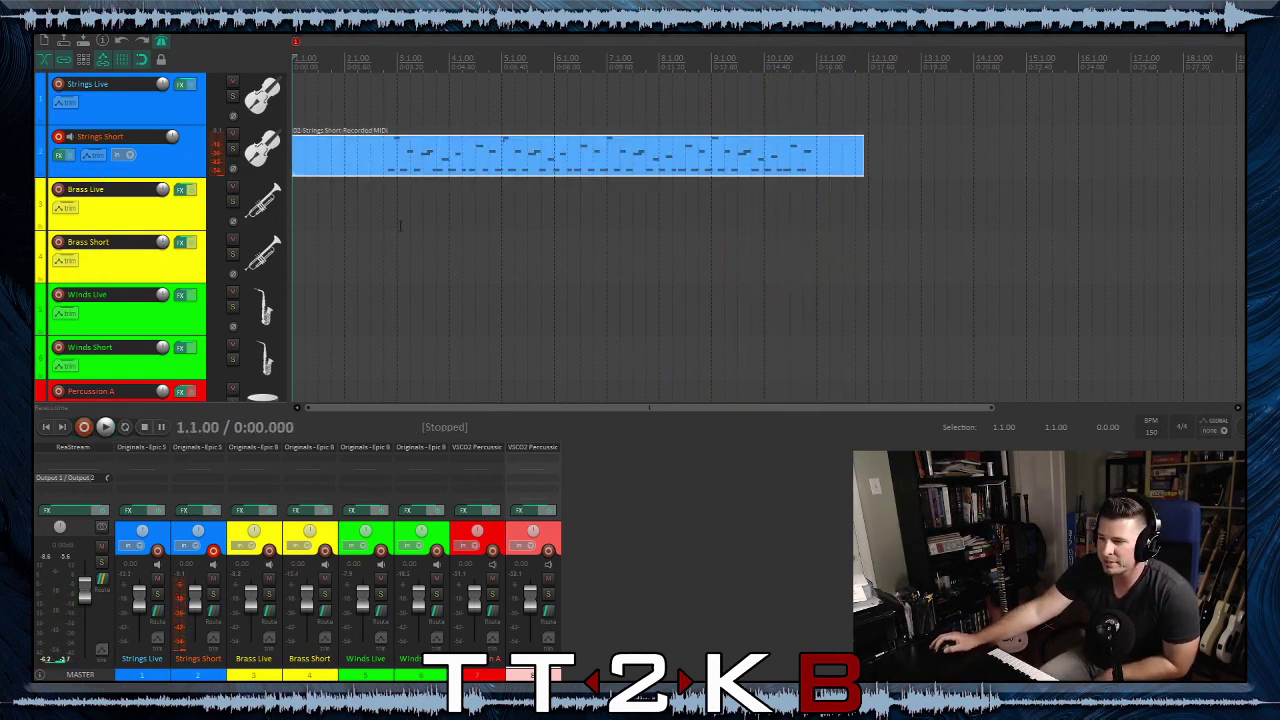
double_click(423, 168)
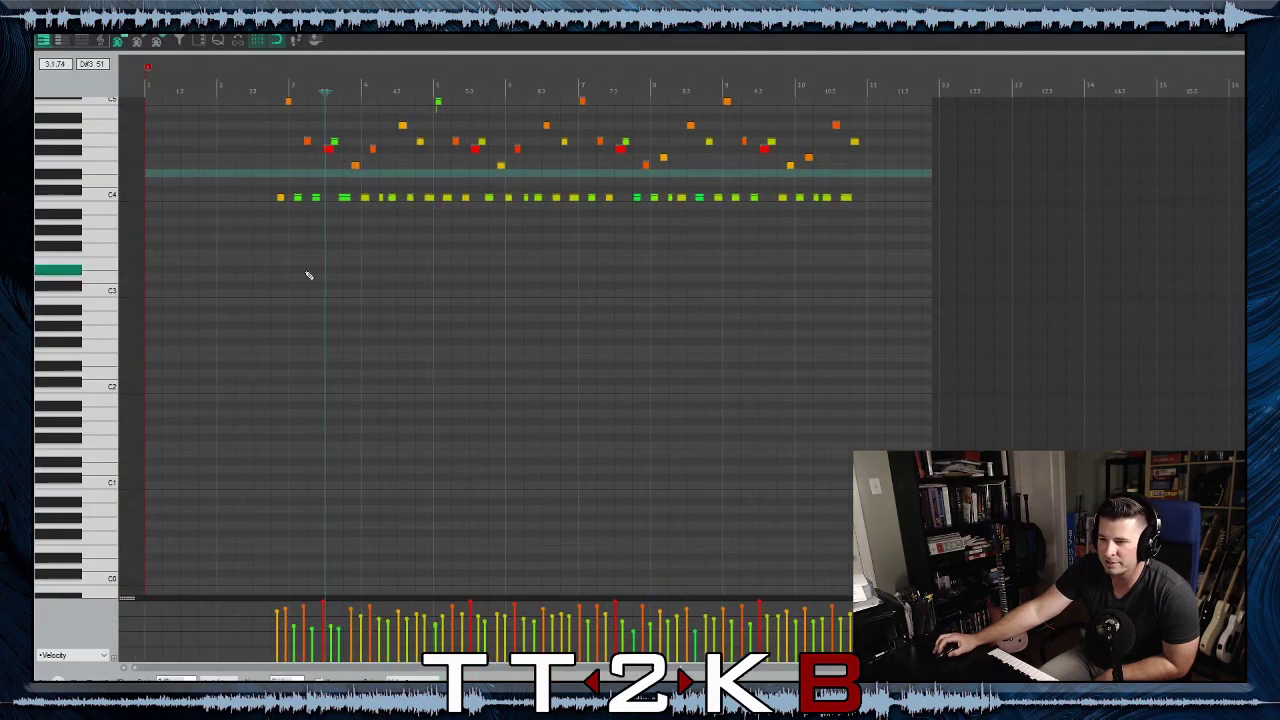
Try quantizing the position of all notes to the grid at 100% strength and play back the opening notes
scroll(640, 290, down, 2)
scroll(300, 320, up, 2)
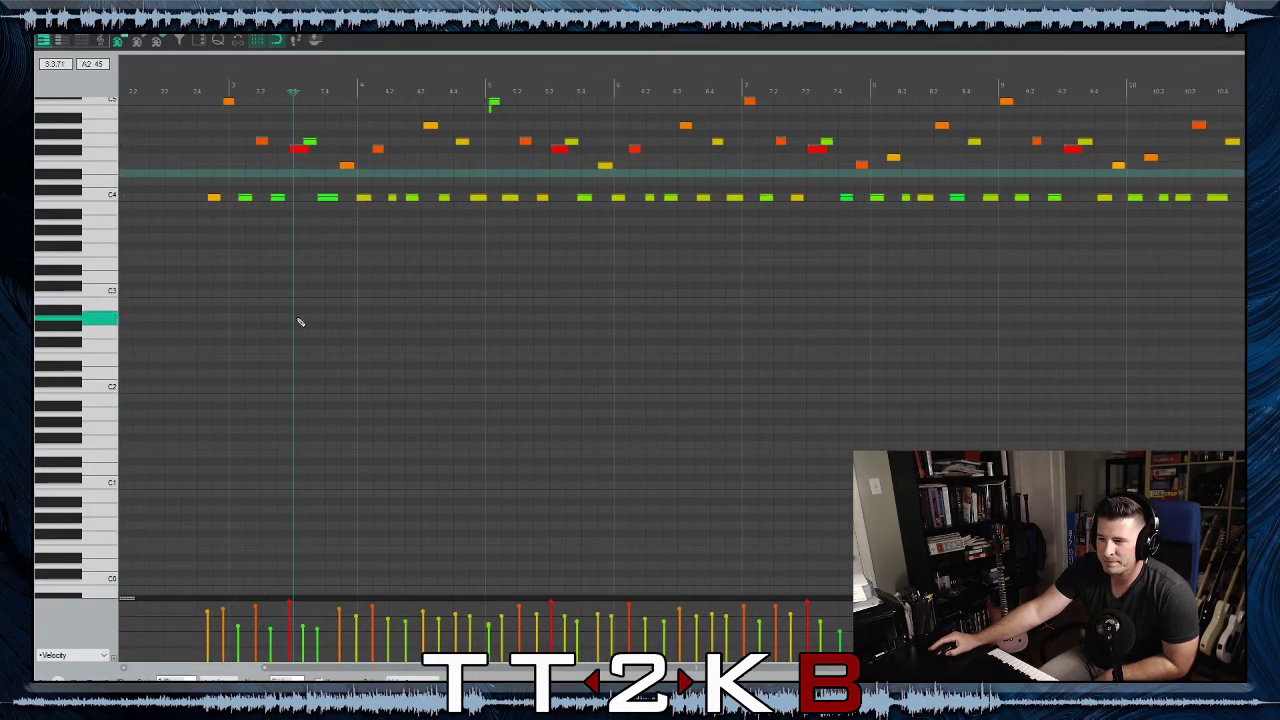
click(216, 44)
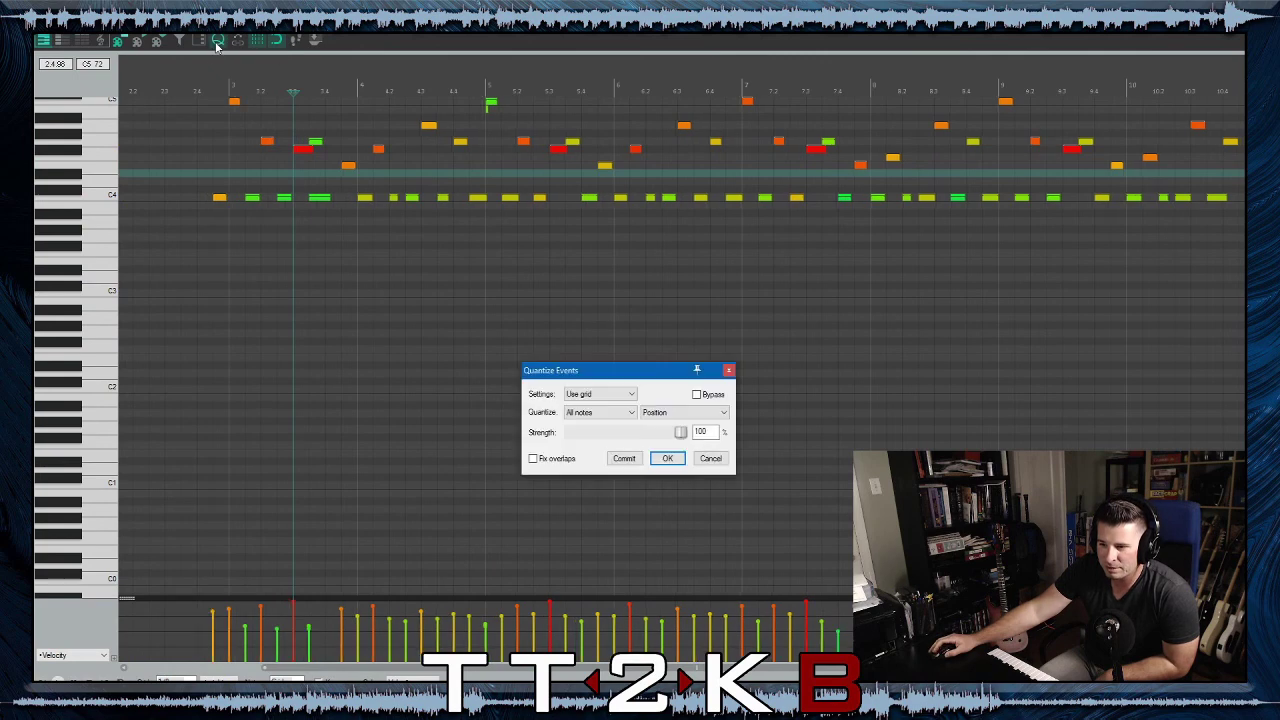
click(214, 247)
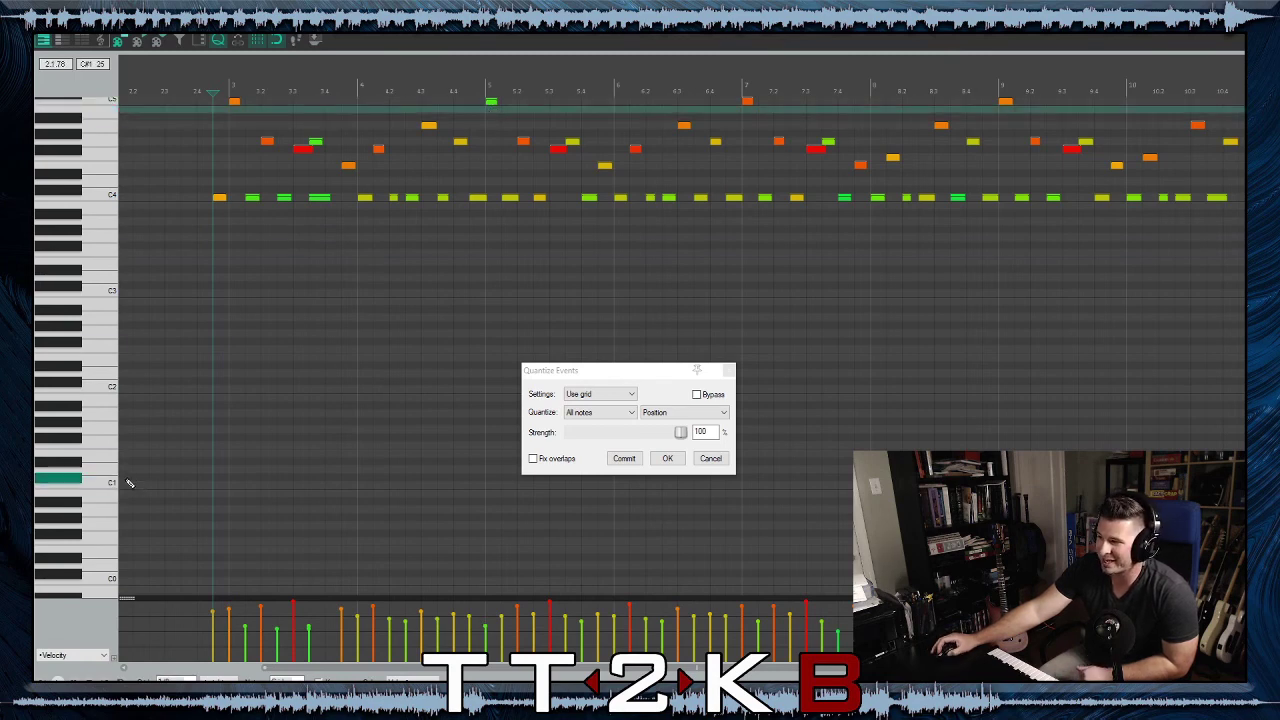
key(space)
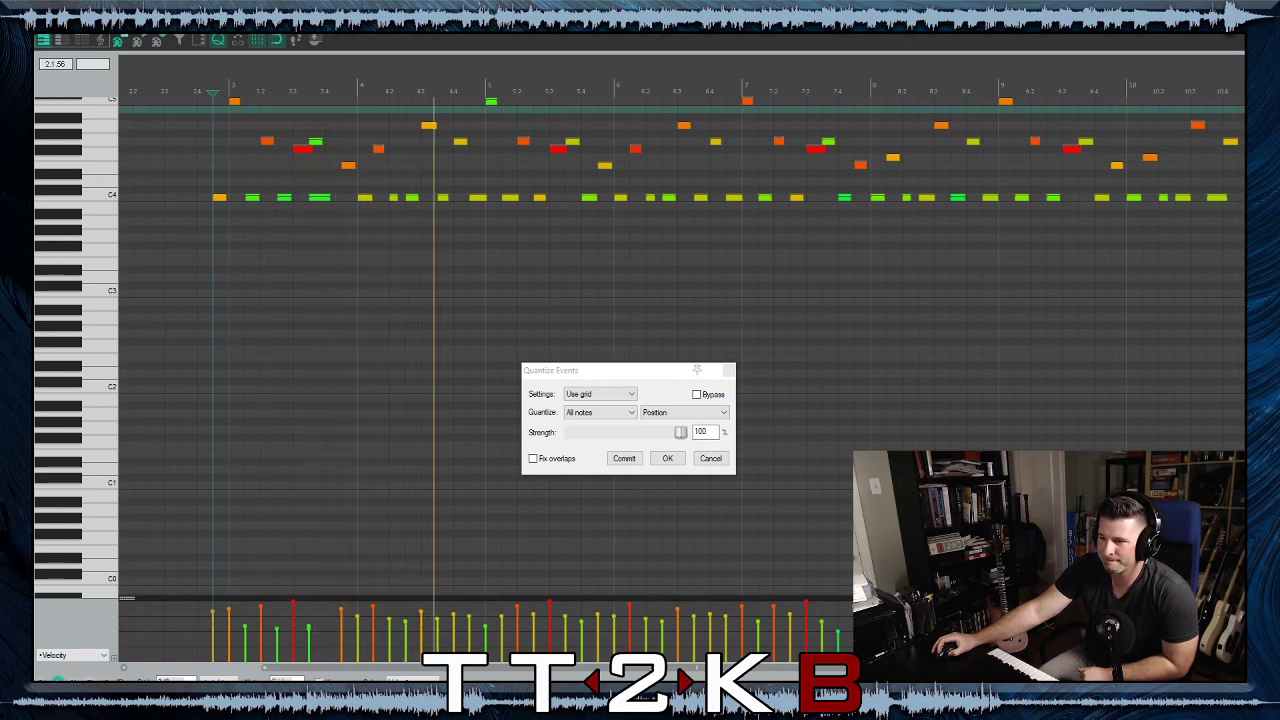
key(space)
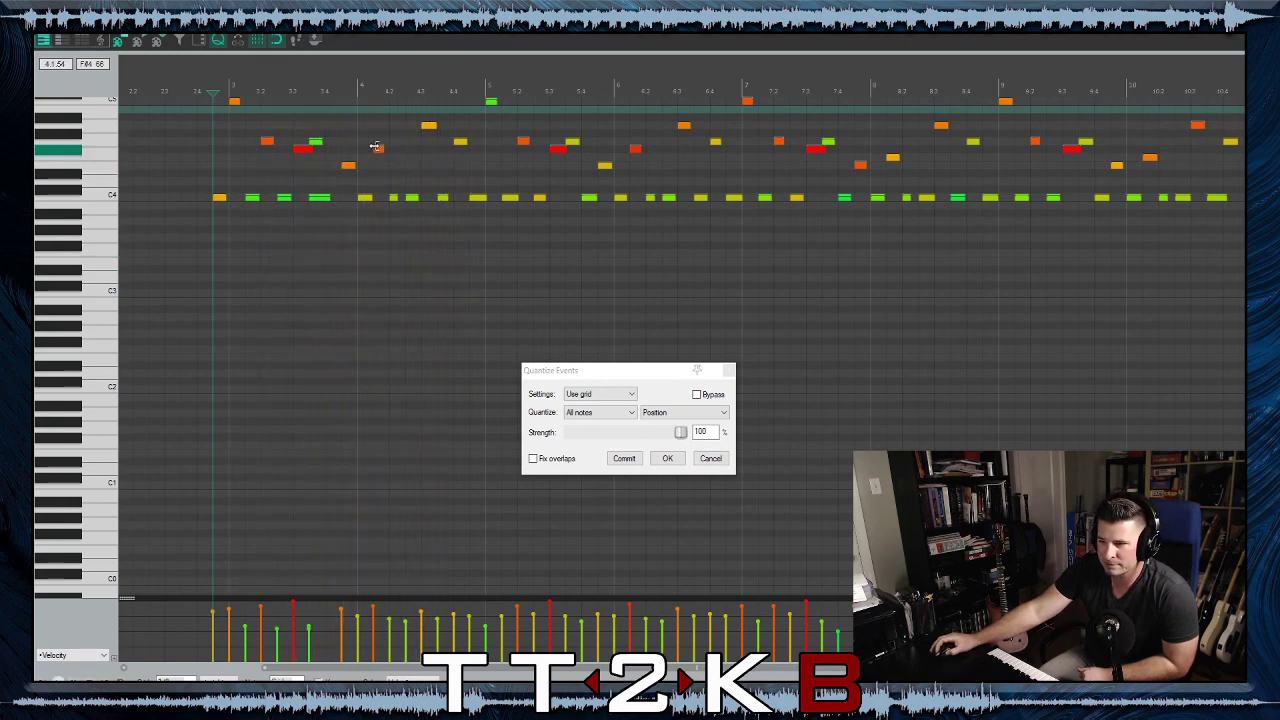
Lower the F#4 notes in bars 4 and 6 to F4, check playback and dismiss the quantize settings without applying them
drag(377, 152, 376, 159)
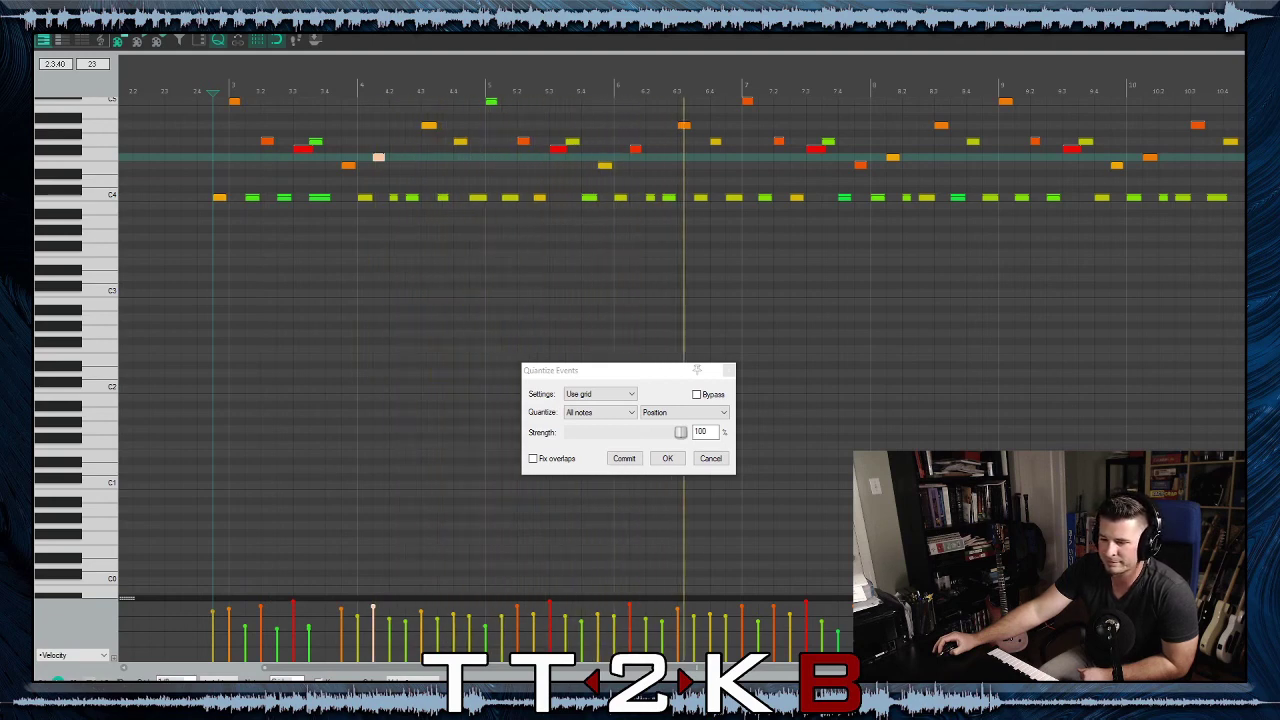
key(space)
drag(632, 152, 635, 160)
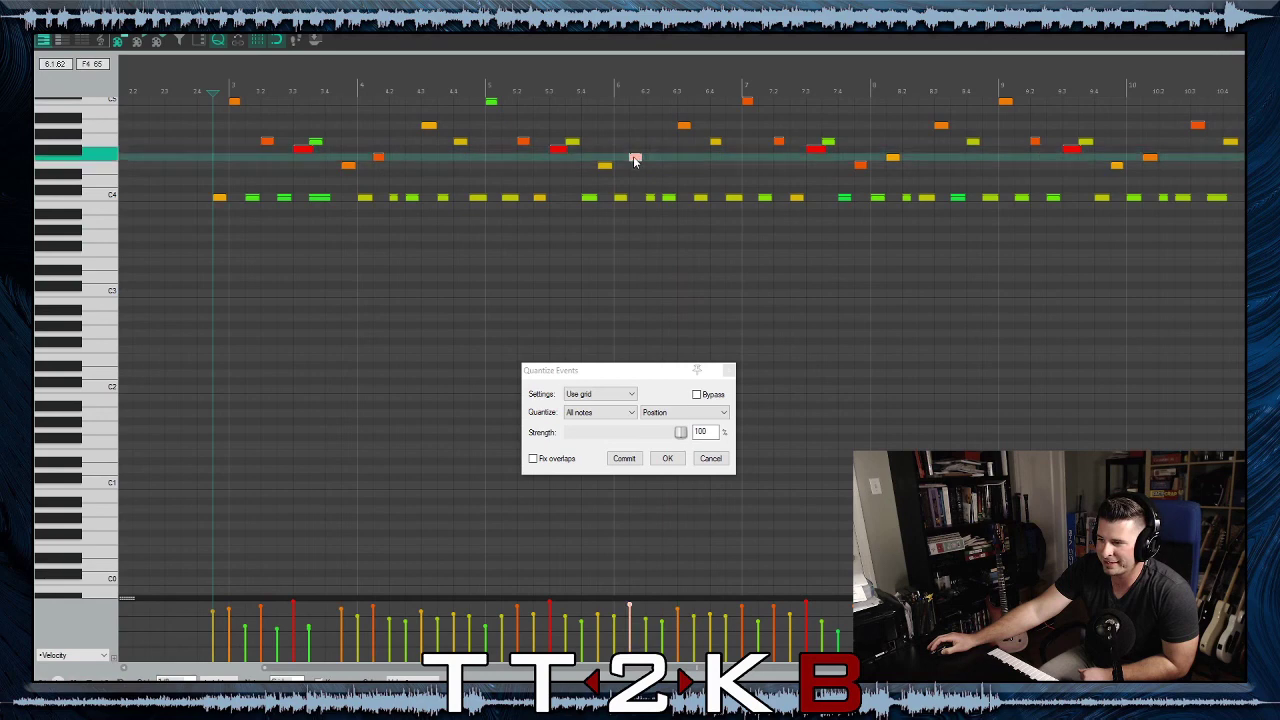
click(614, 165)
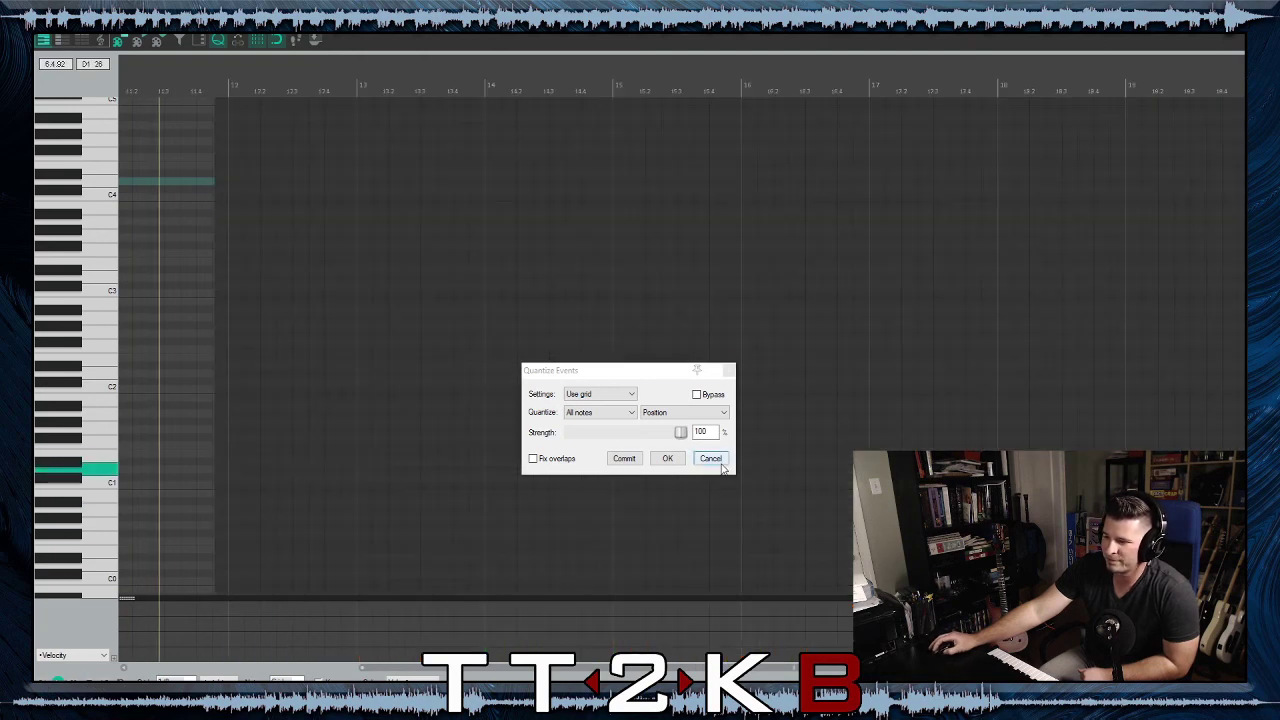
click(713, 460)
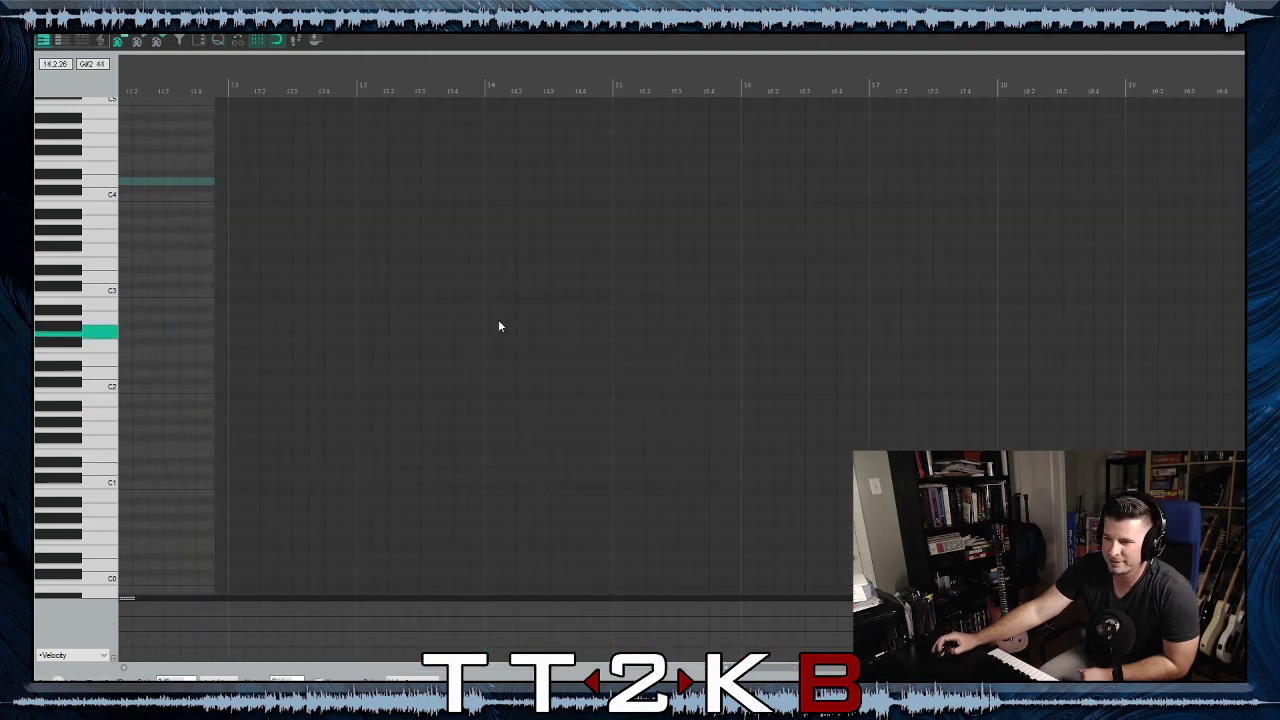
Reduce the velocity of the four F#4 notes in bars 3, 5, 7 and 9 to about 115 and play back the passage
scroll(758, 308, up, 2)
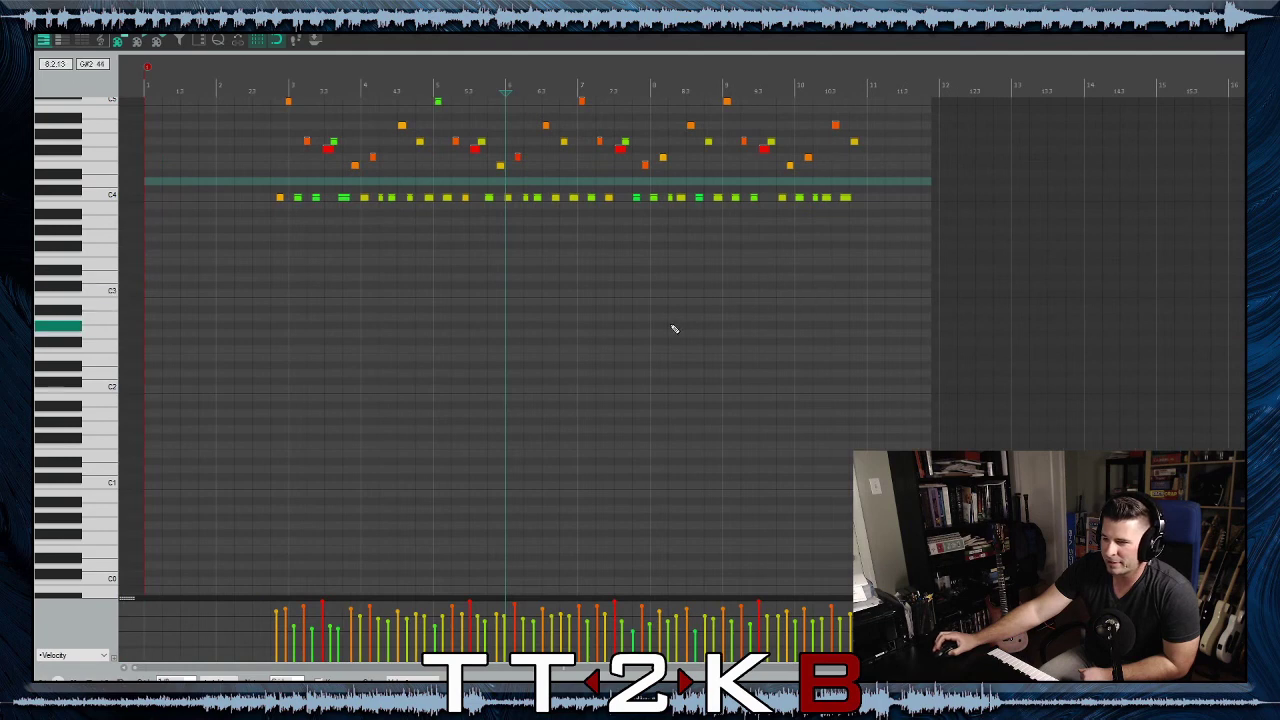
scroll(675, 328, up, 2)
scroll(680, 328, down, 1)
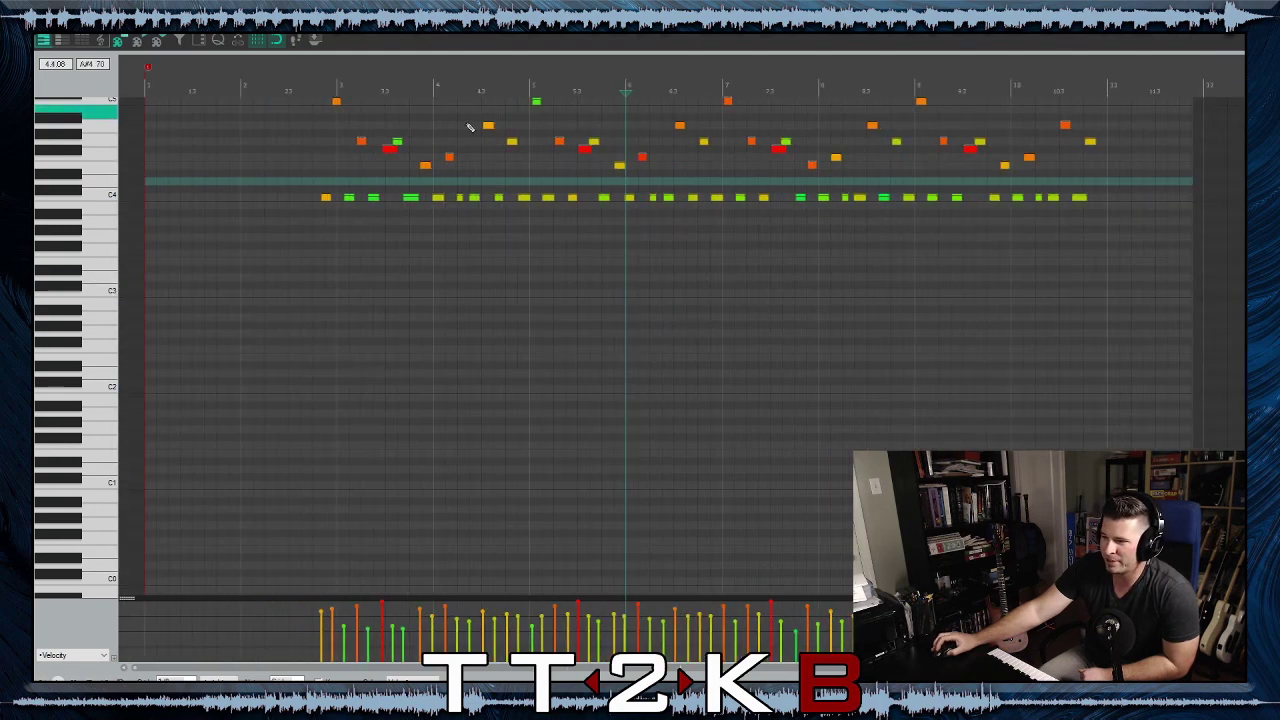
scroll(109, 281, up, 2)
scroll(109, 281, up, 1)
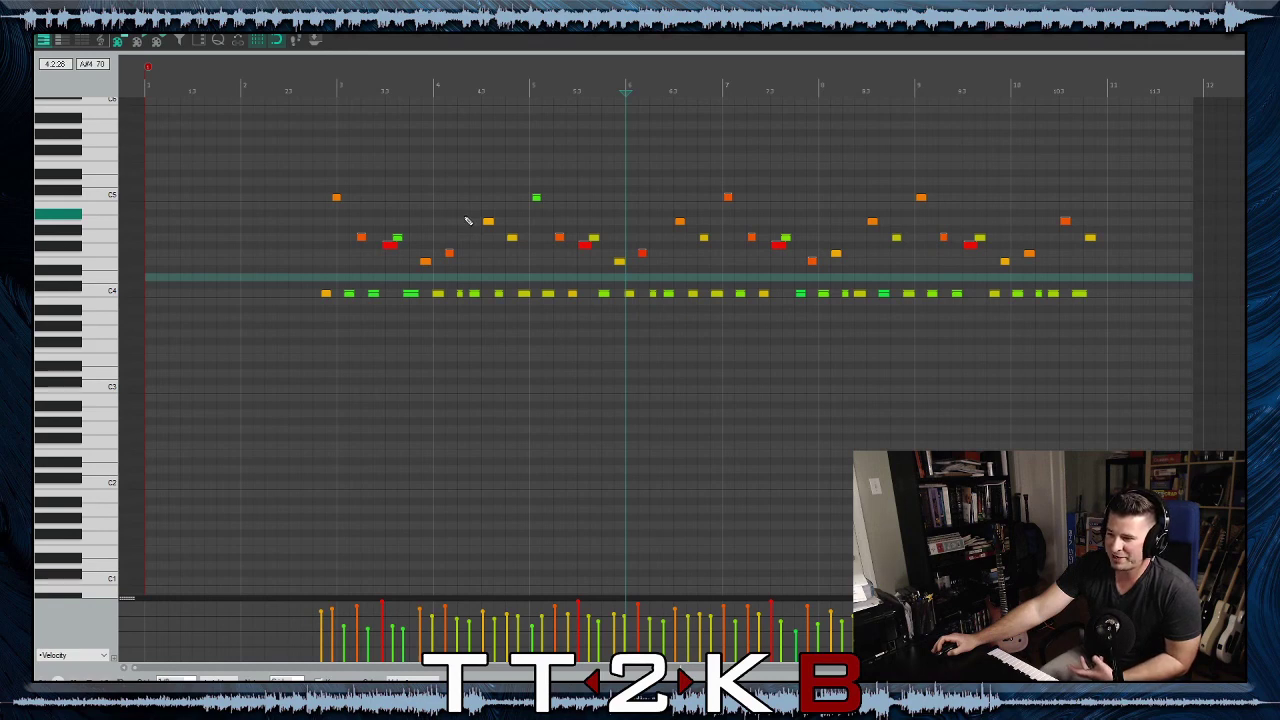
click(390, 246)
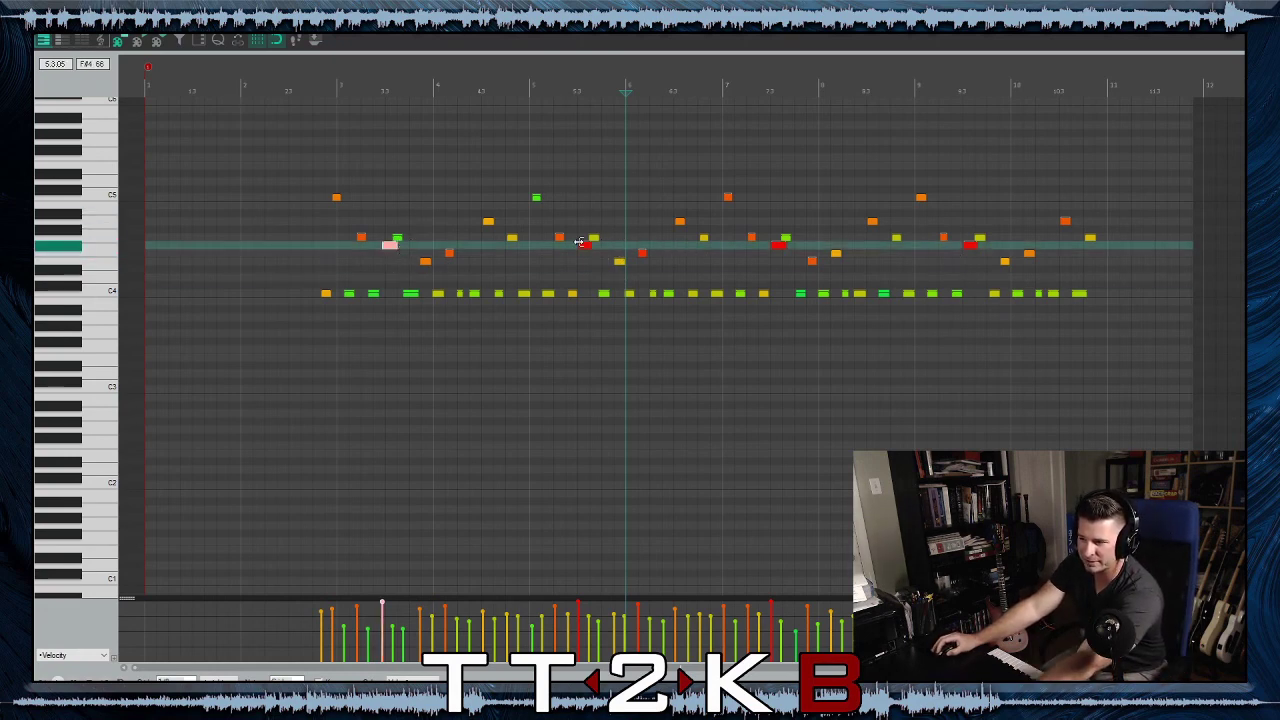
ctrl+click(778, 246)
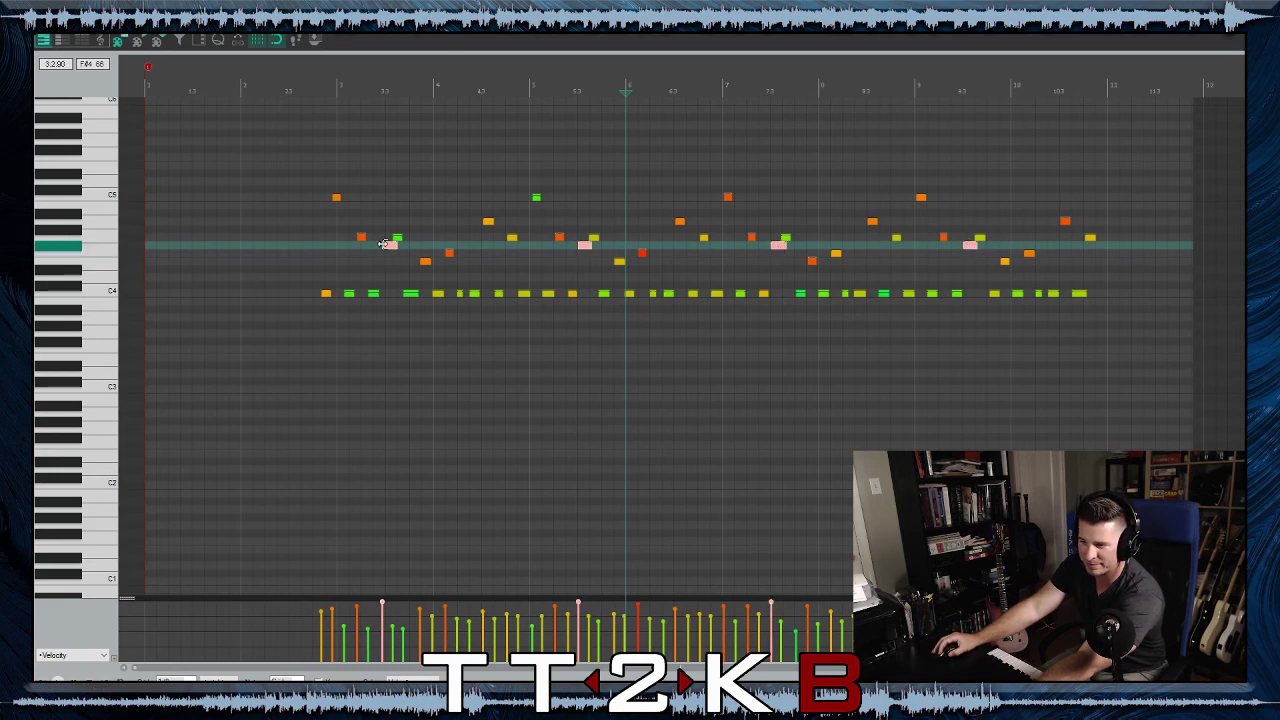
key(shift+v)
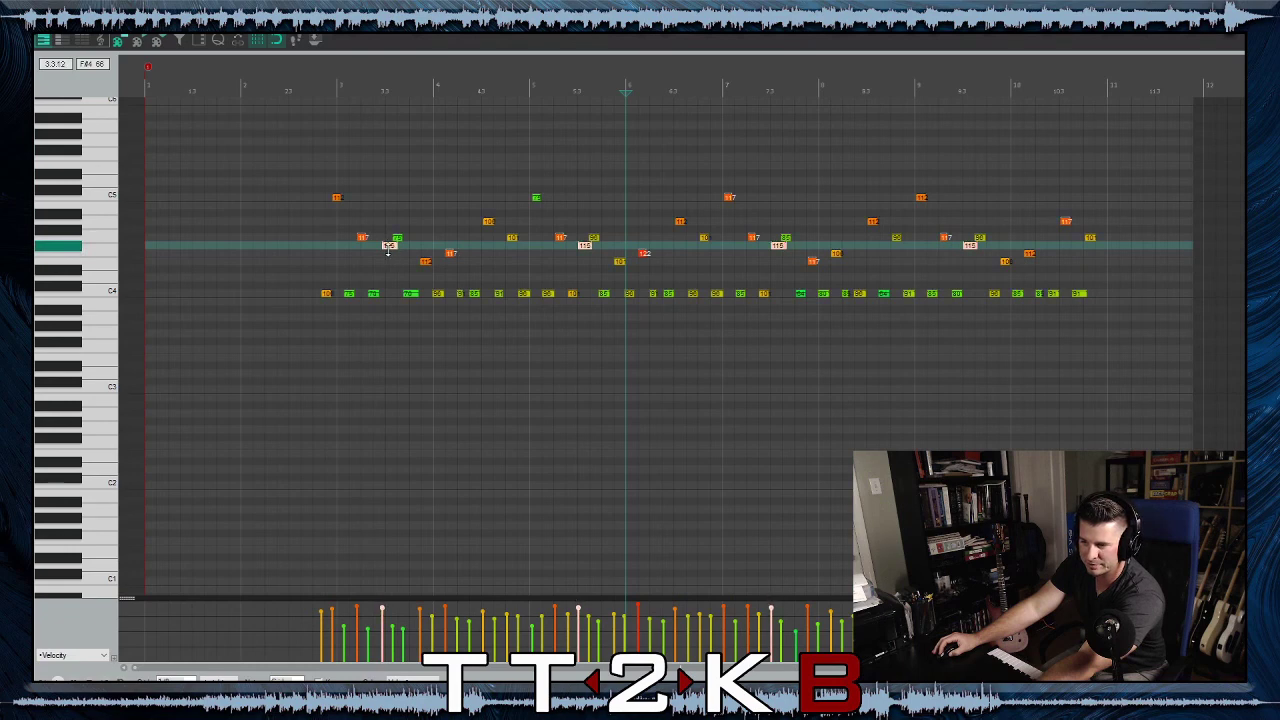
key(shift+v)
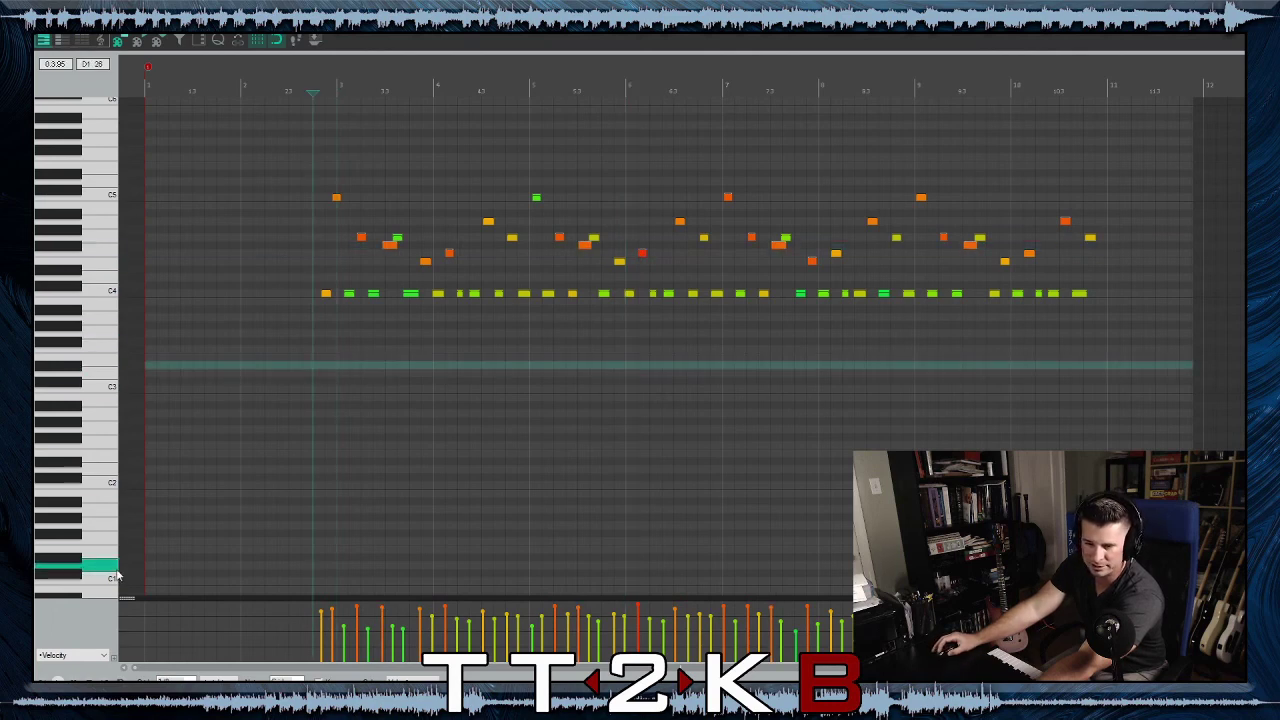
key(space)
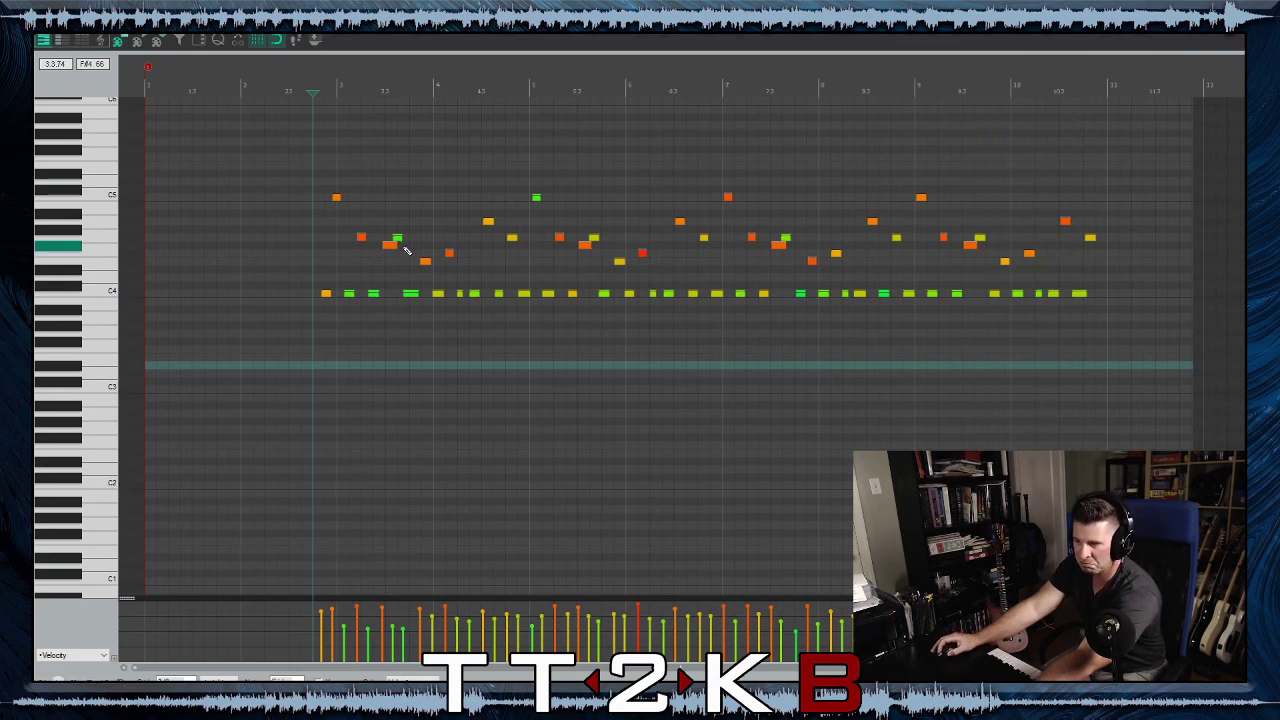
Slightly raise the velocity of the quietest notes, including the C5 in bar 5 and the soft C4s in bars 7 and 8, and play back the part
click(397, 240)
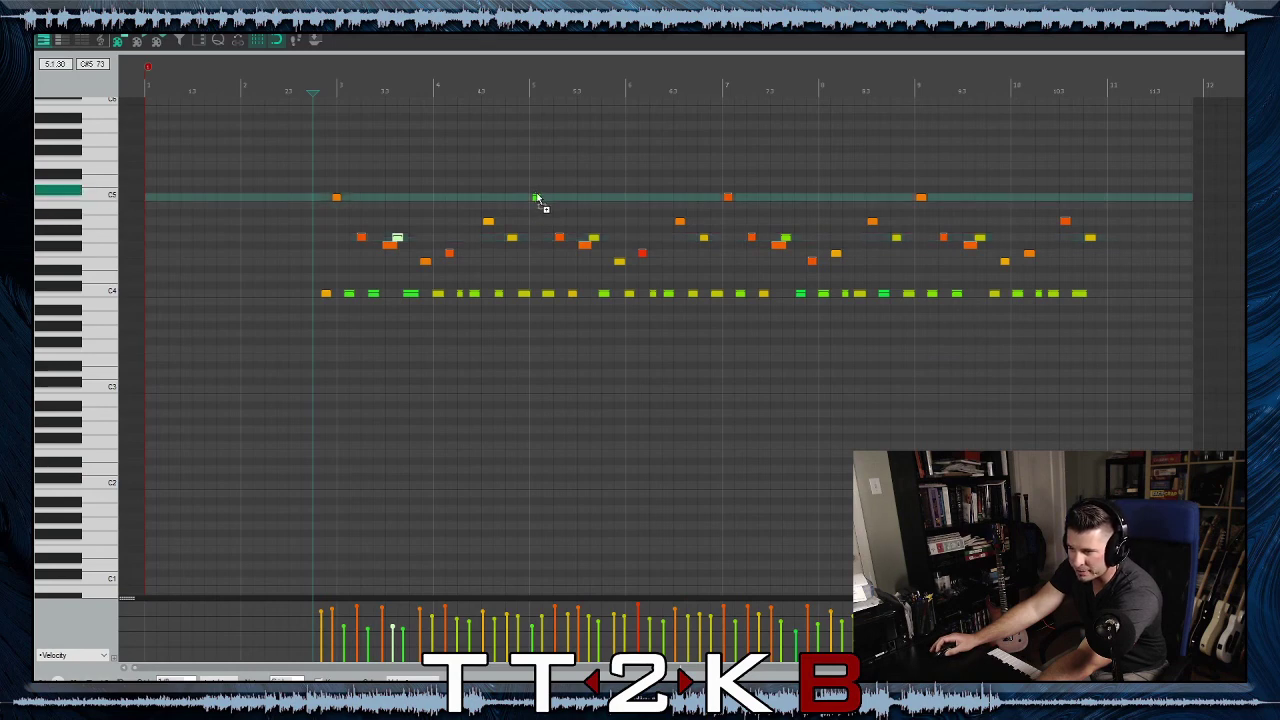
click(536, 197)
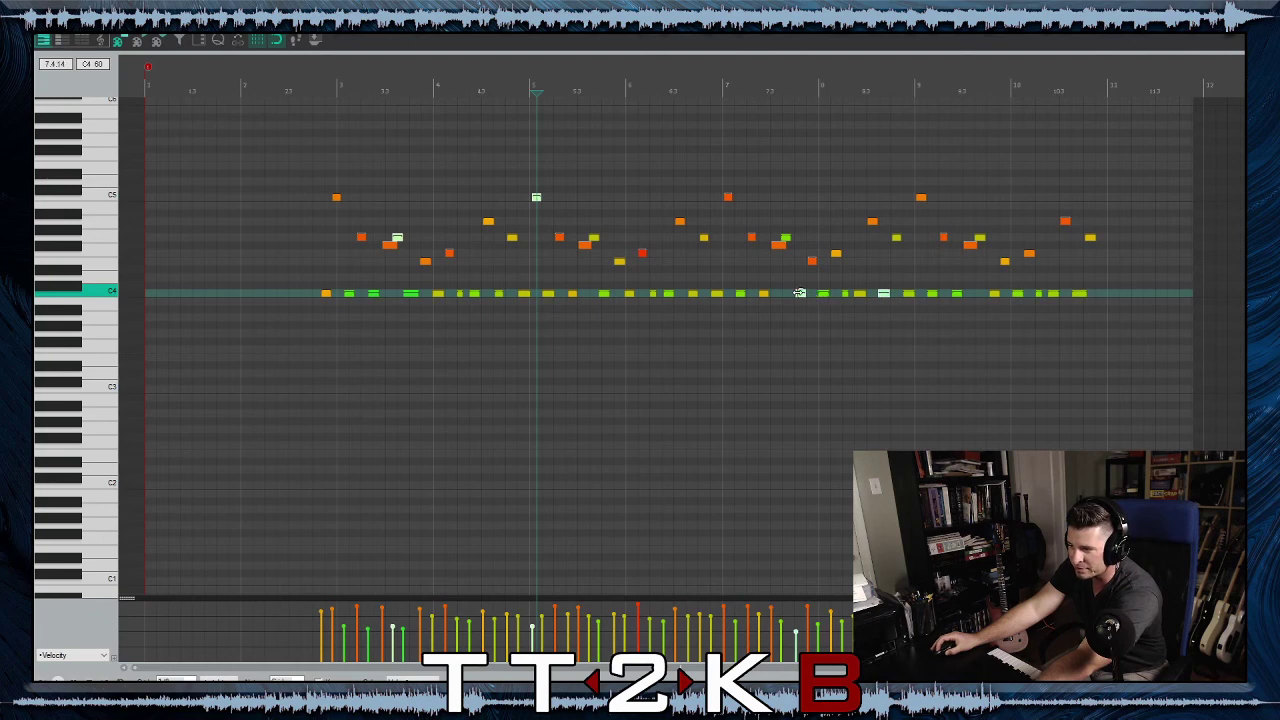
key(ctrl+shift)
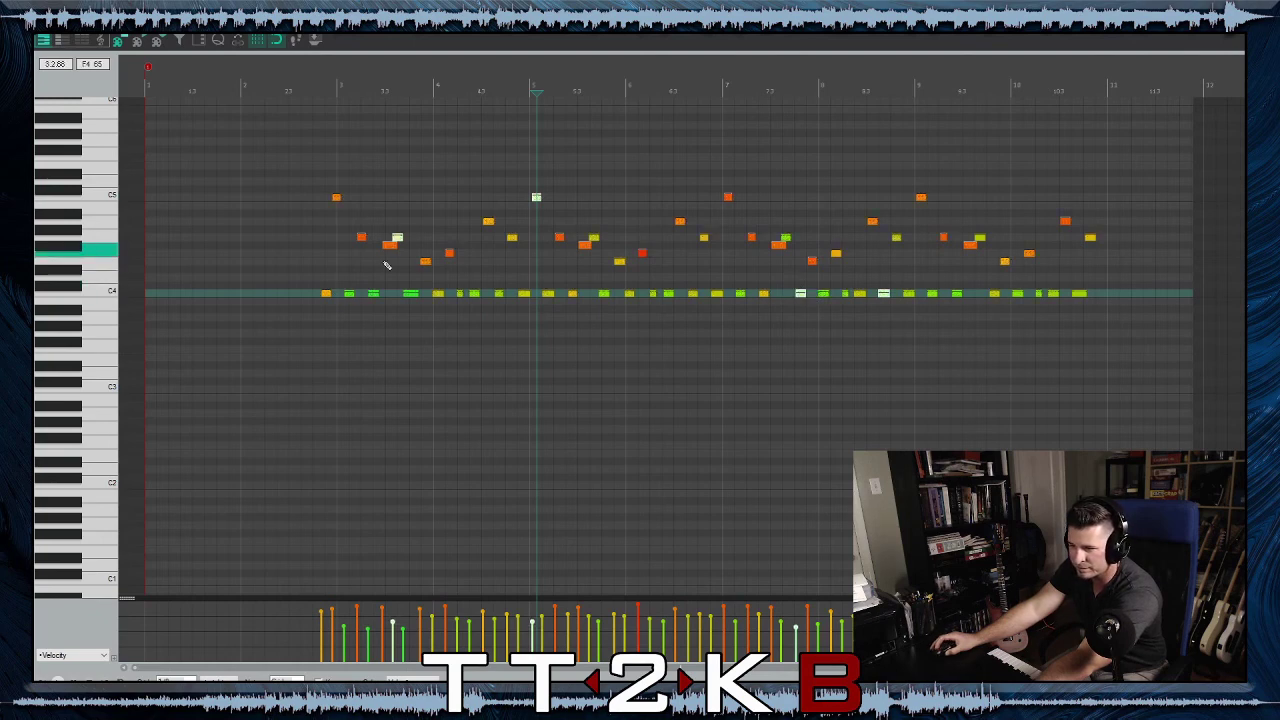
click(316, 300)
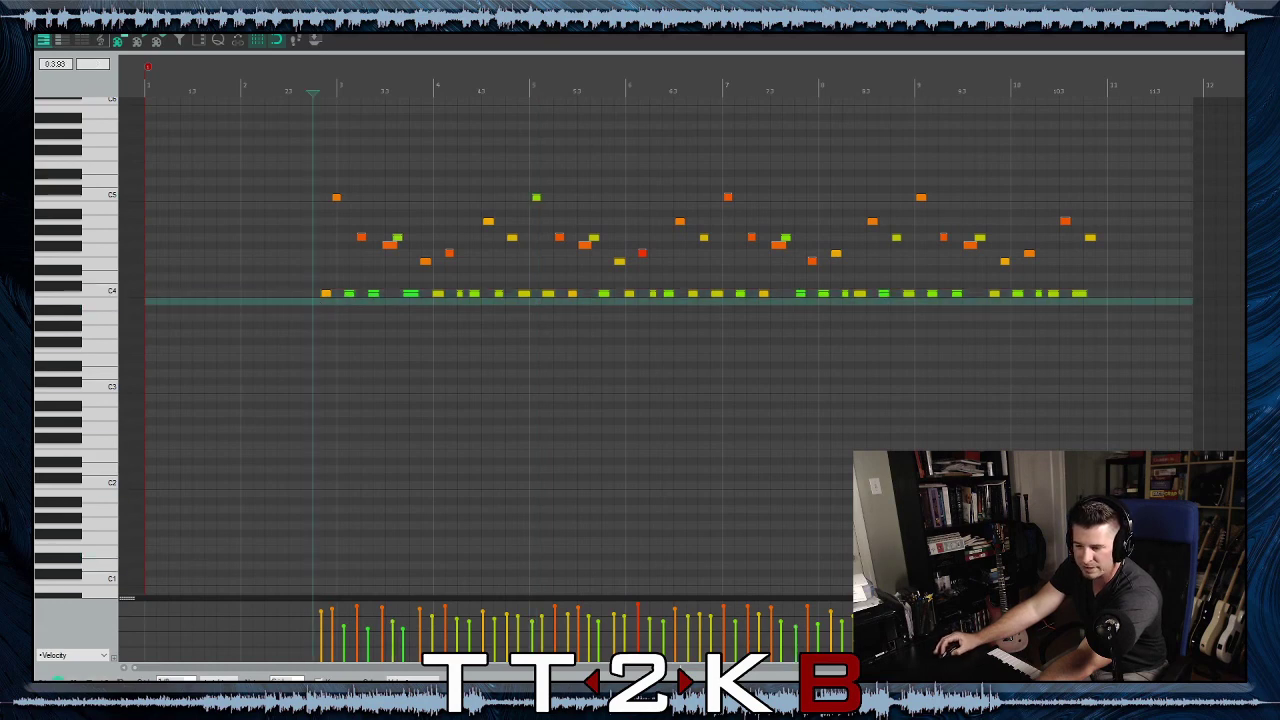
key(space)
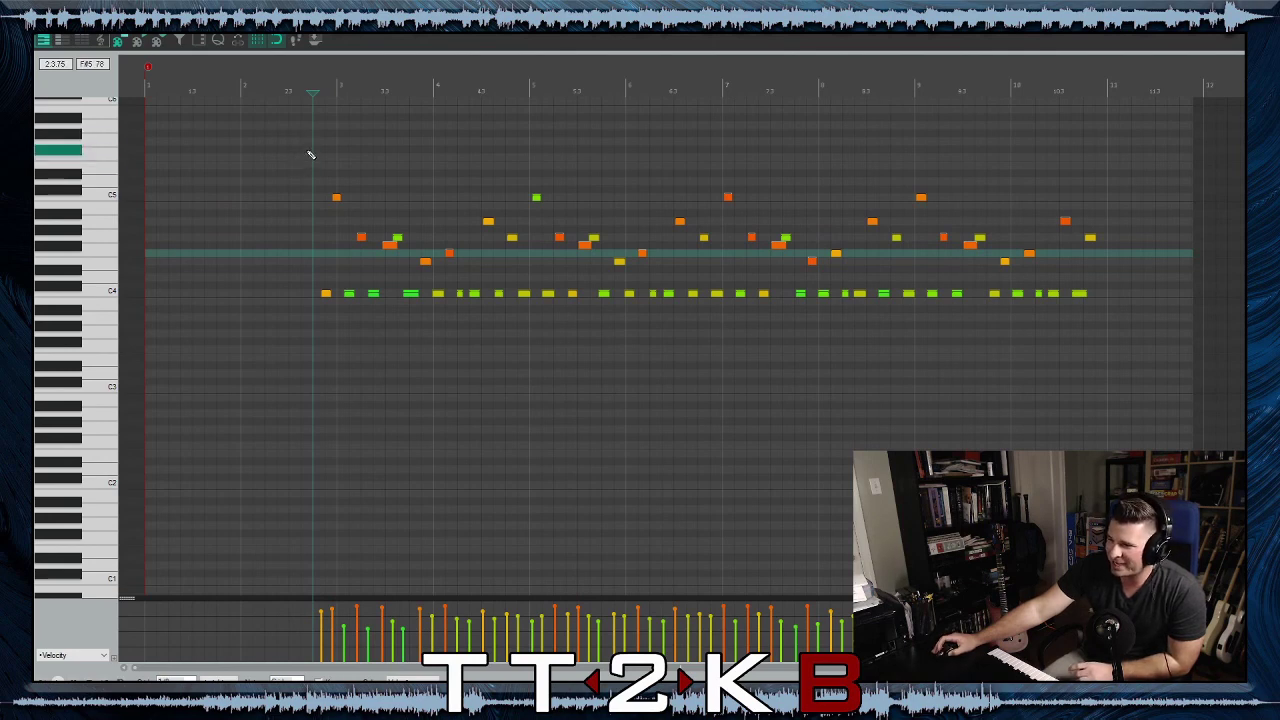
Raise the velocity of all notes together until the loudest reach 127, and play back the part
drag(311, 154, 1149, 322)
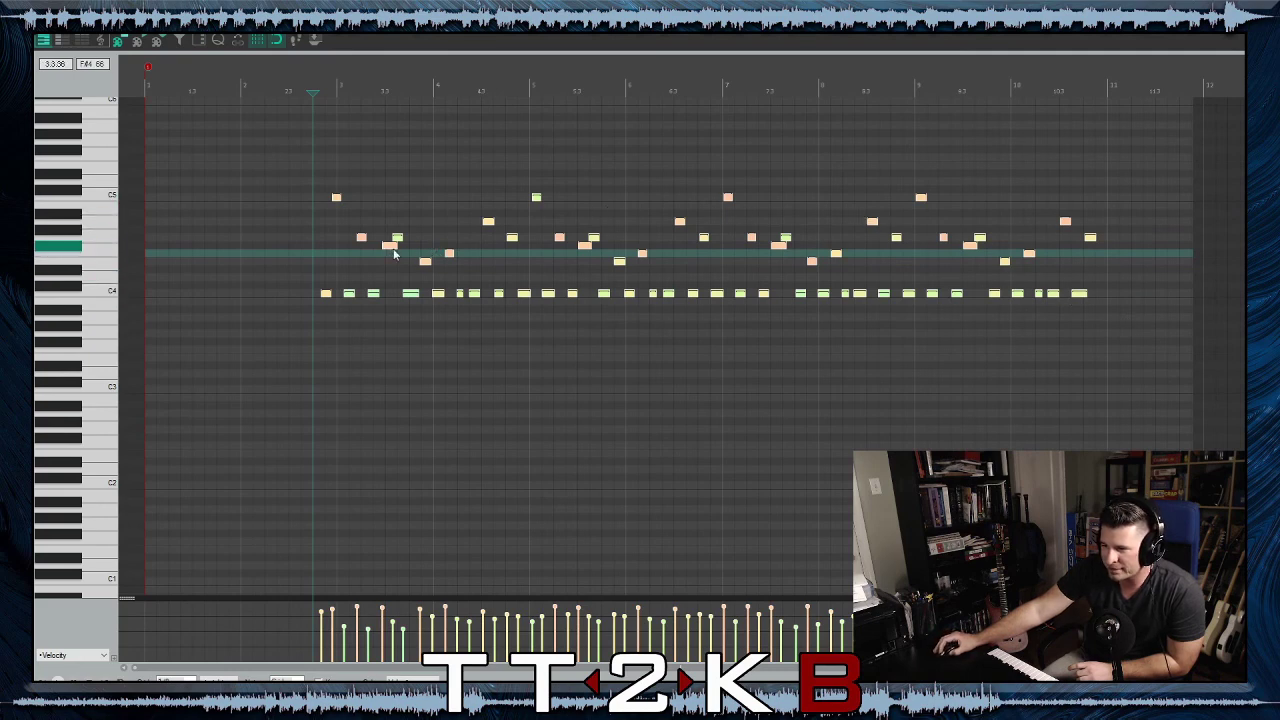
click(306, 230)
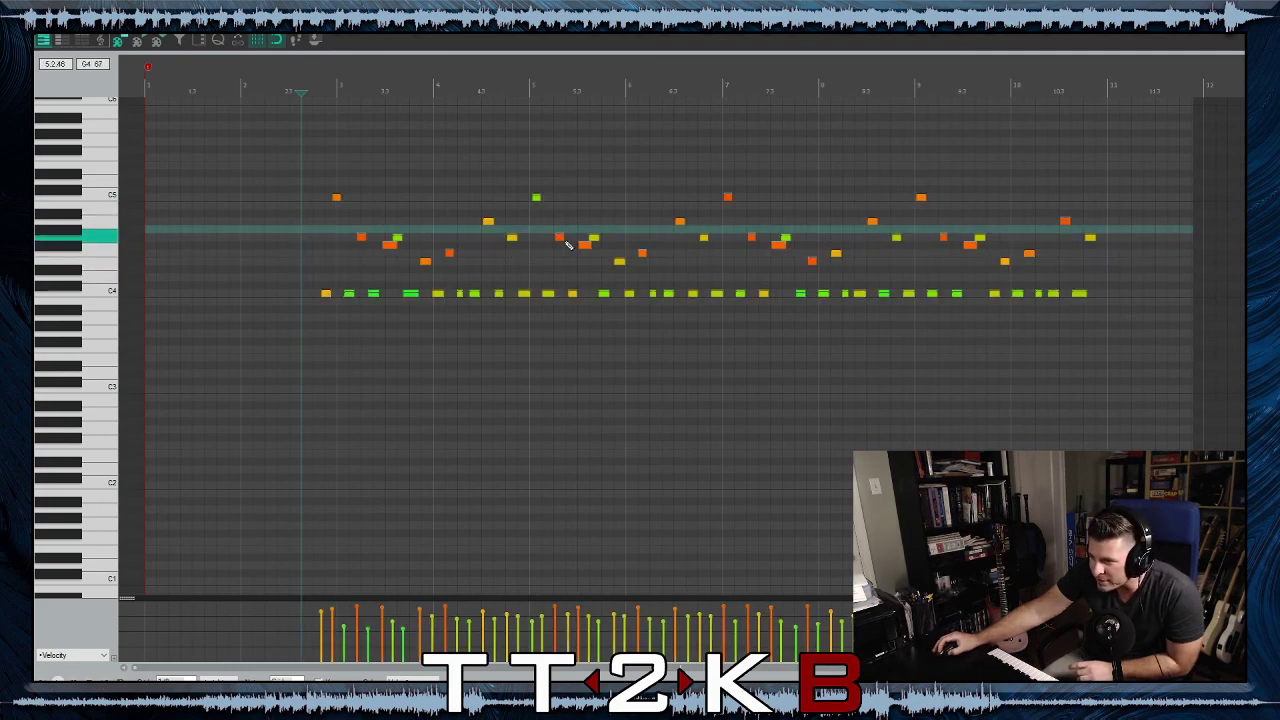
drag(296, 156, 1122, 348)
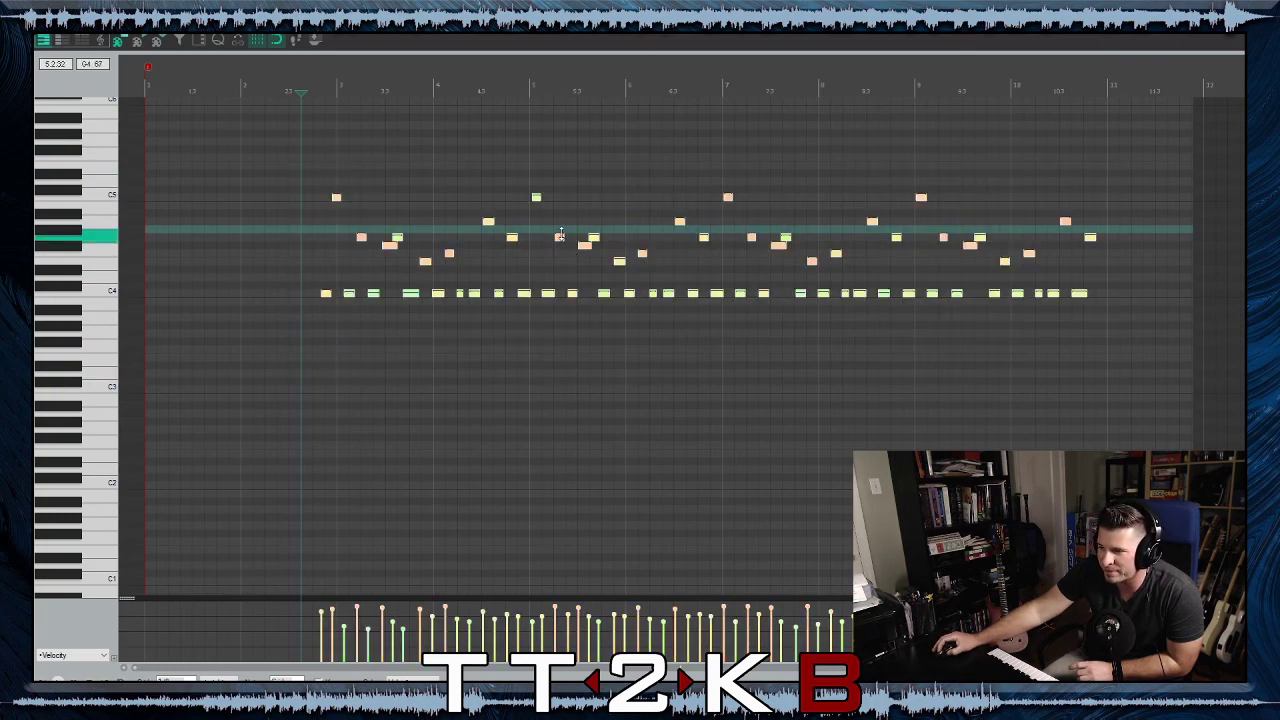
key(v)
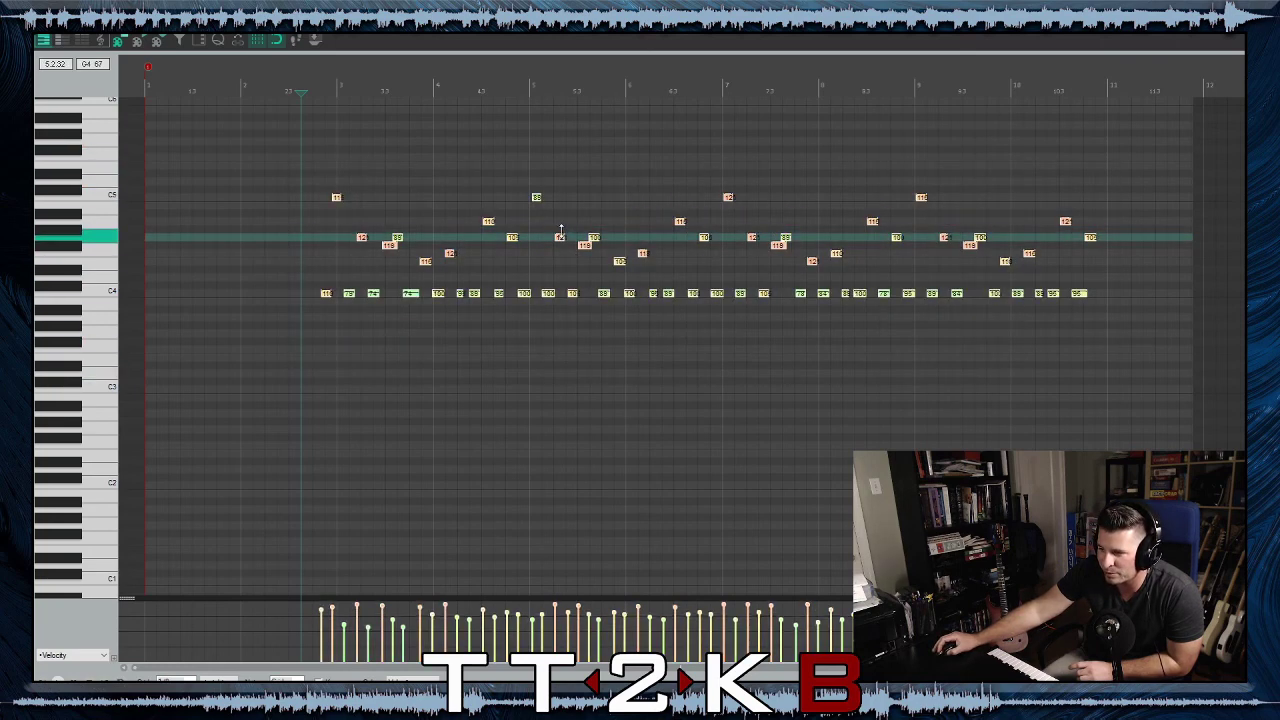
key(h)
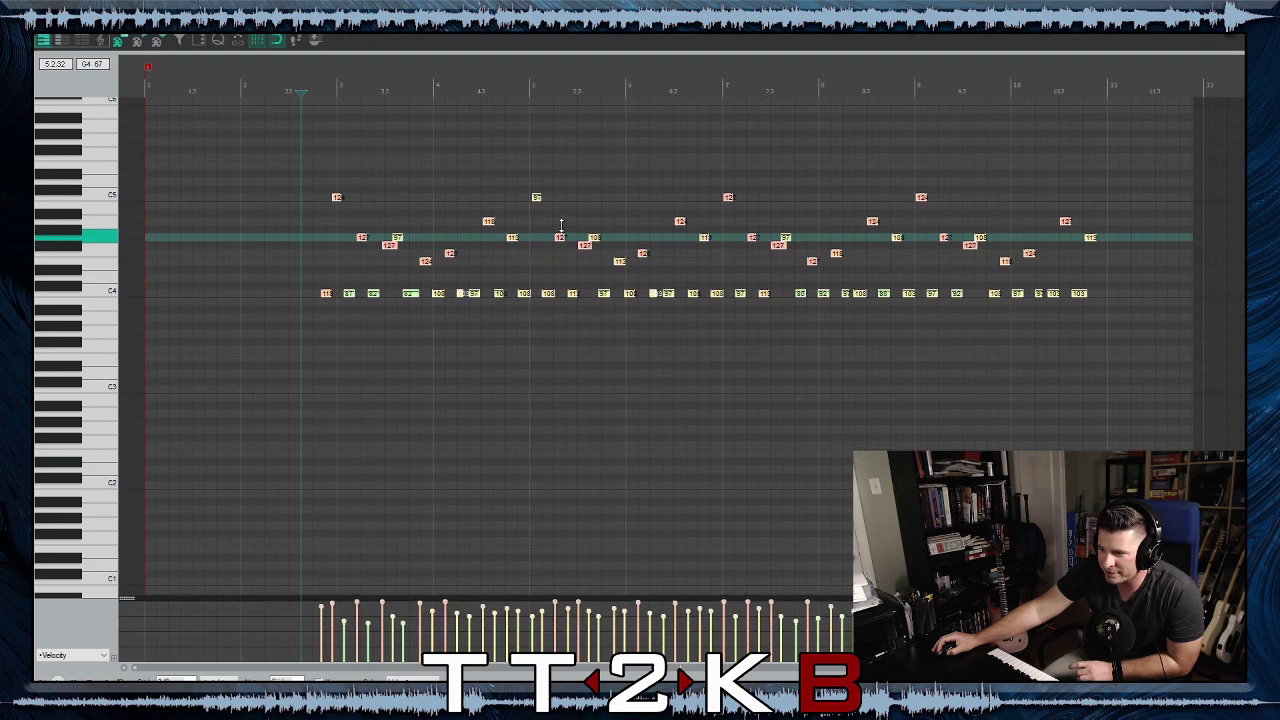
key(v)
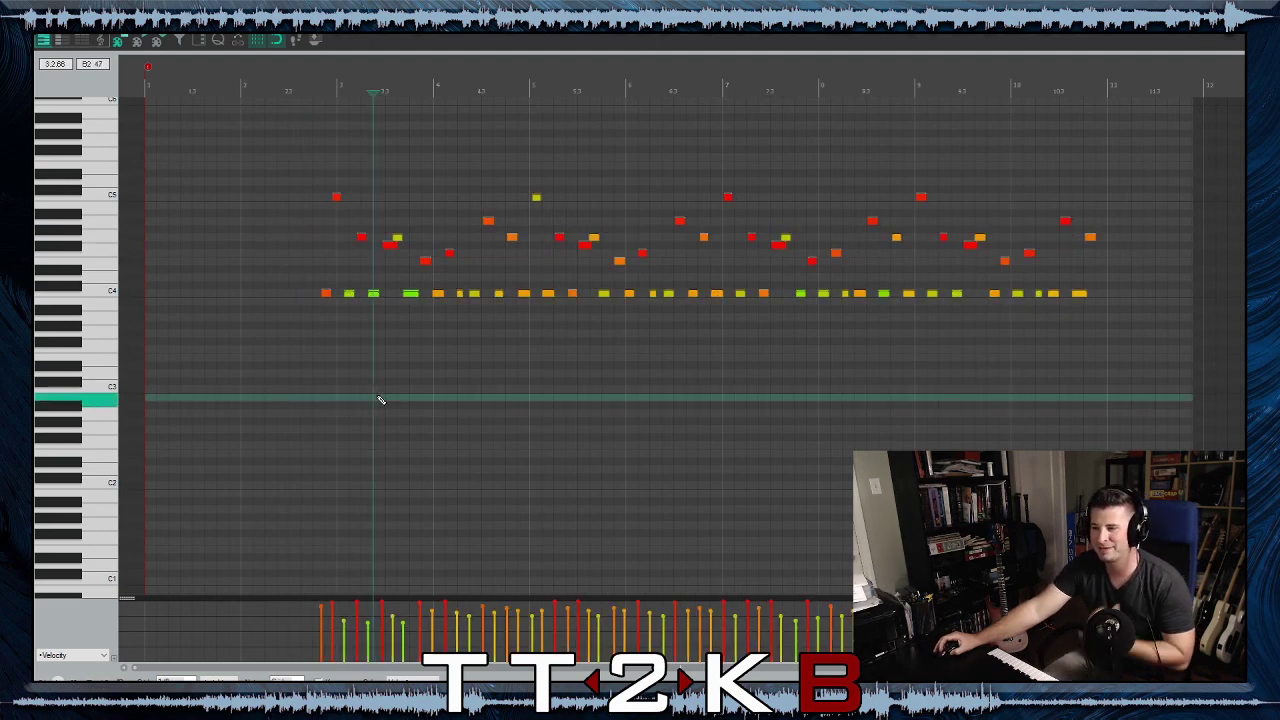
click(302, 380)
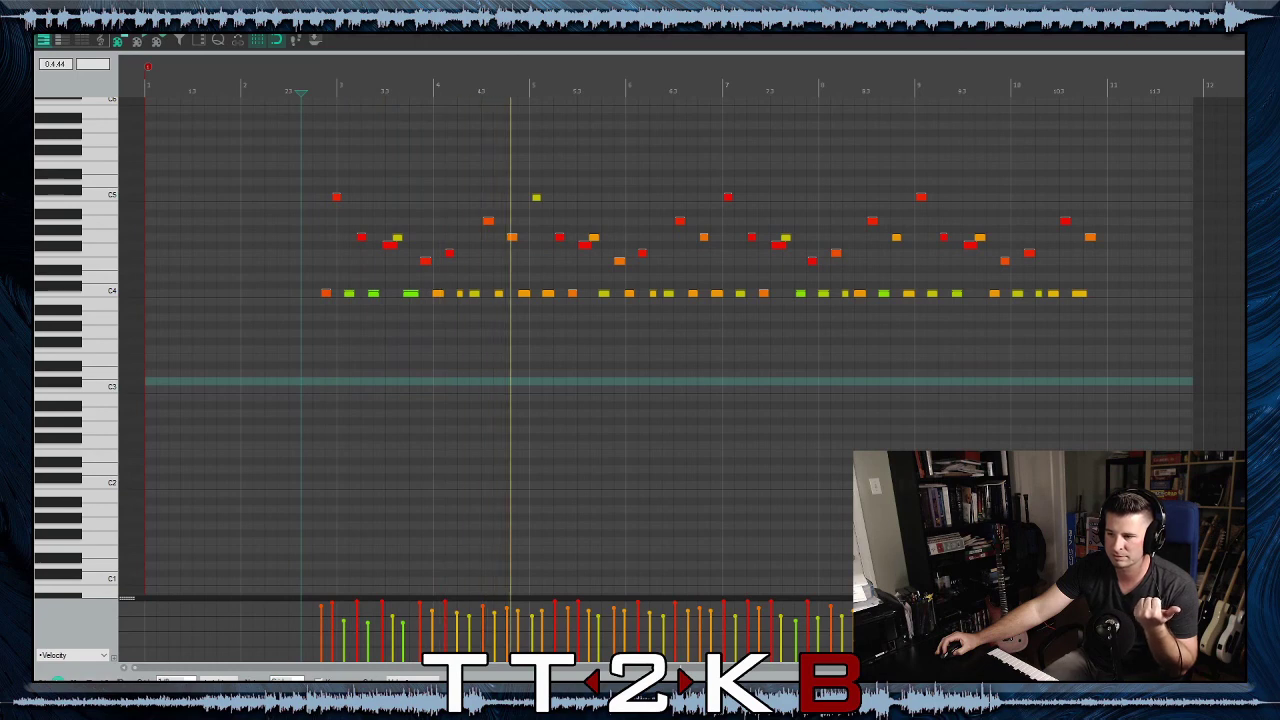
key(space)
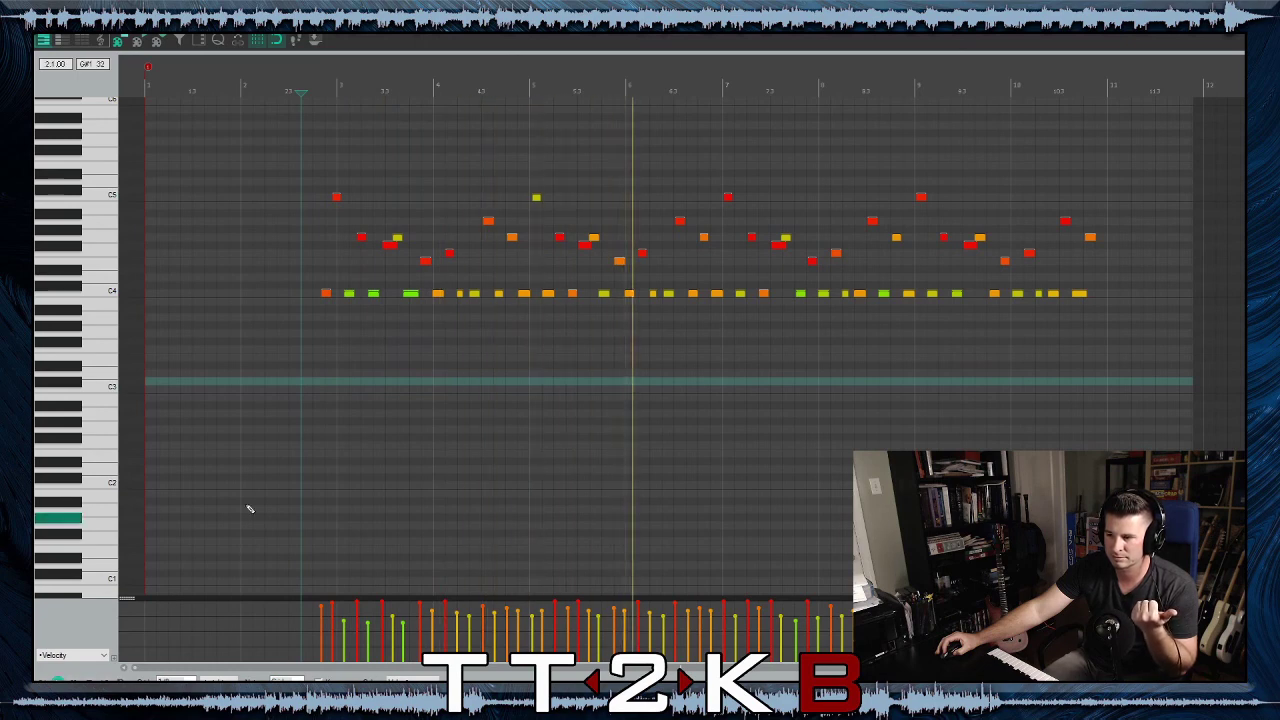
scroll(320, 475, up, 1)
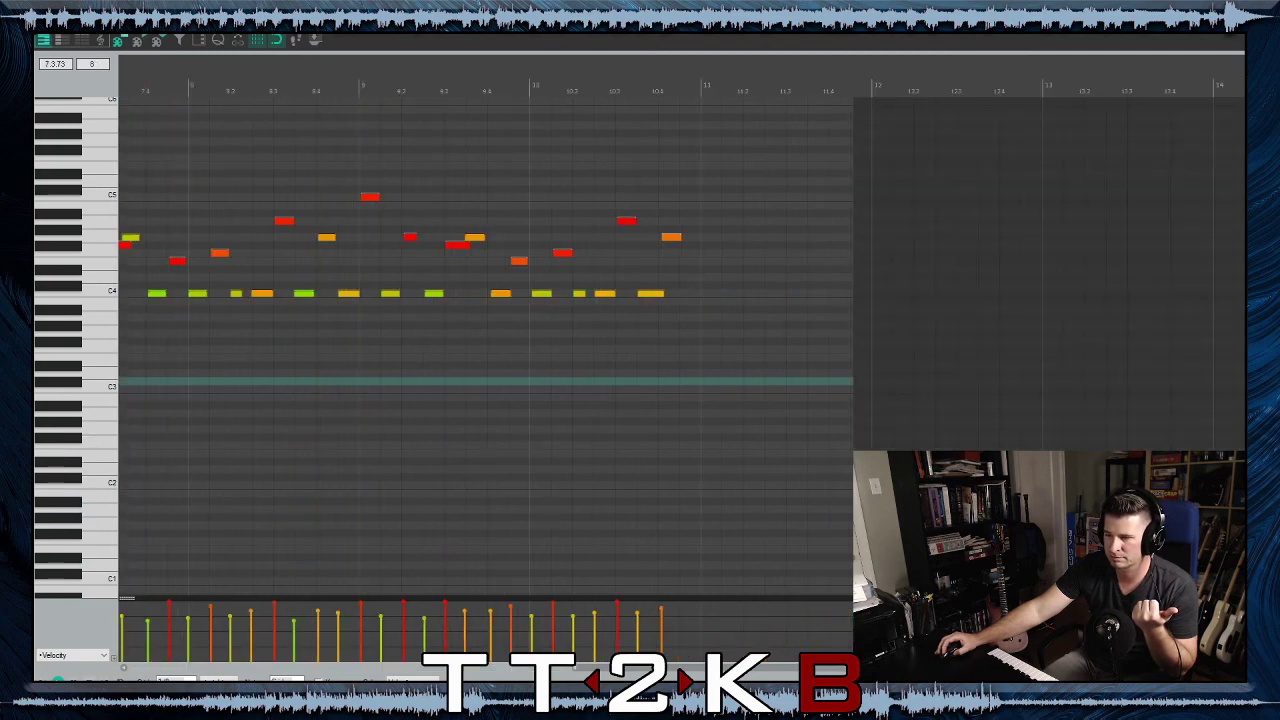
key(space)
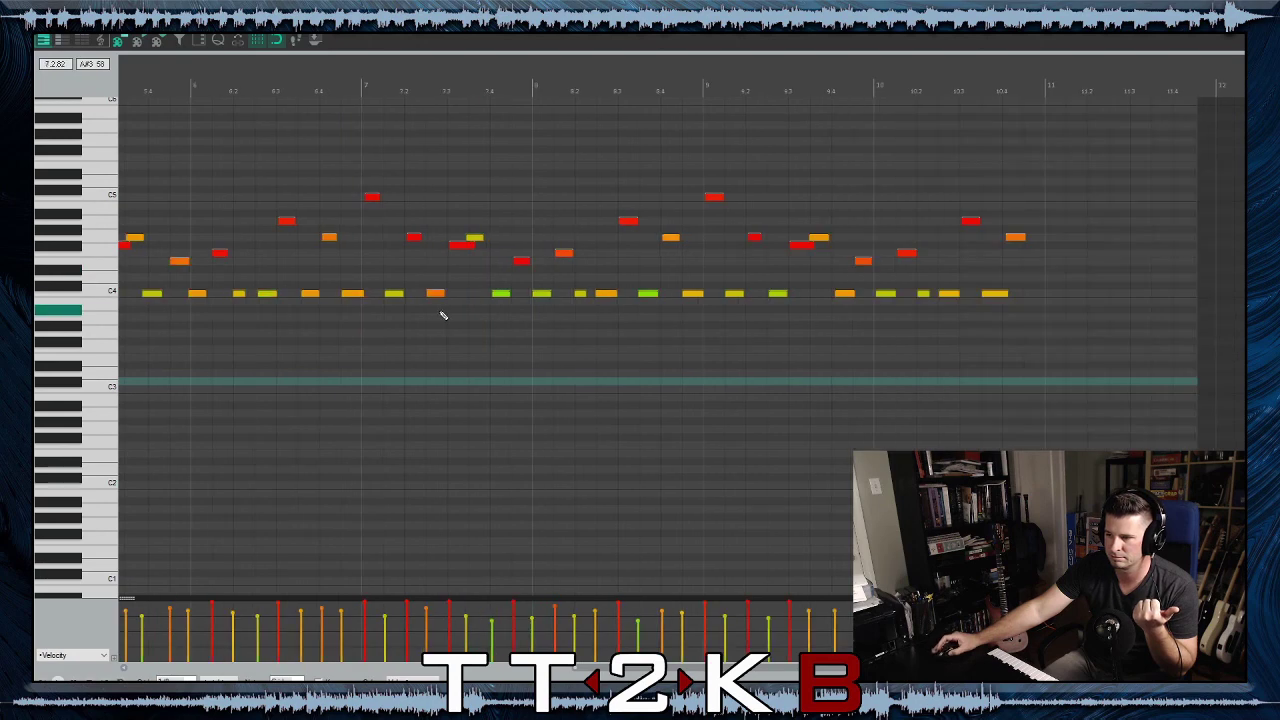
Quantize the position of all notes to the grid at 100% strength and play back from the first note
scroll(446, 313, down, 1)
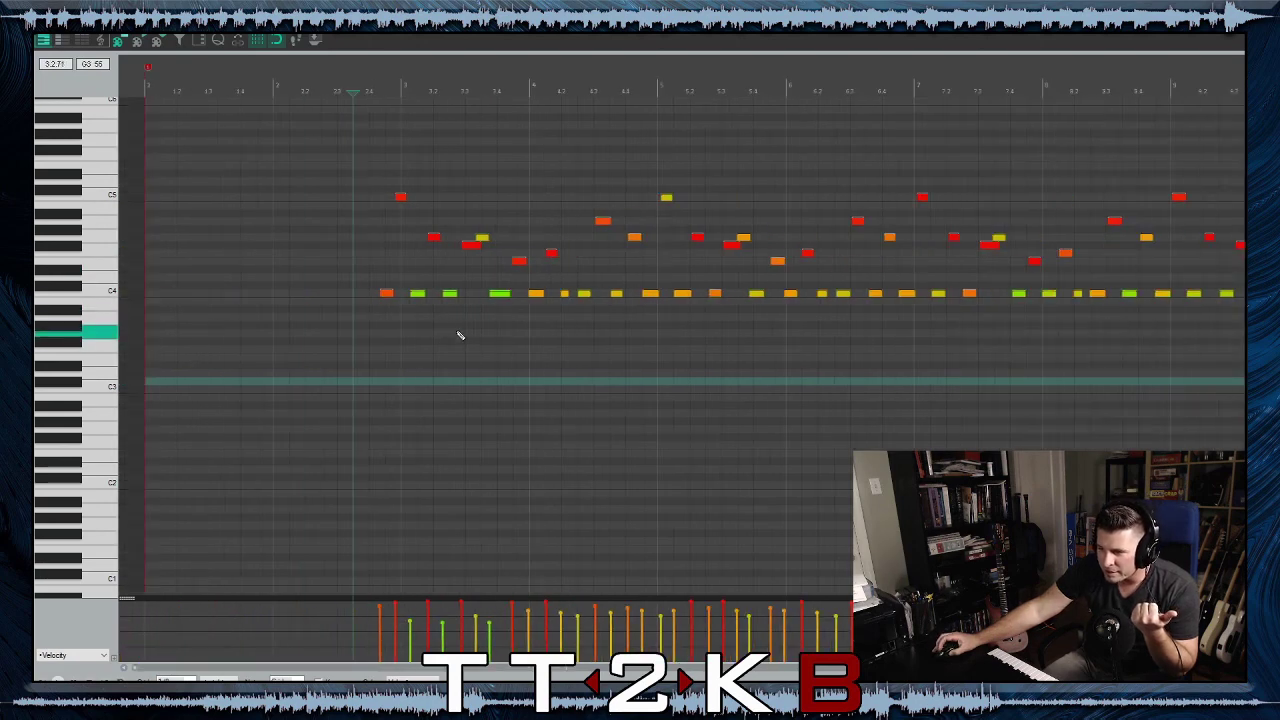
click(457, 335)
click(218, 40)
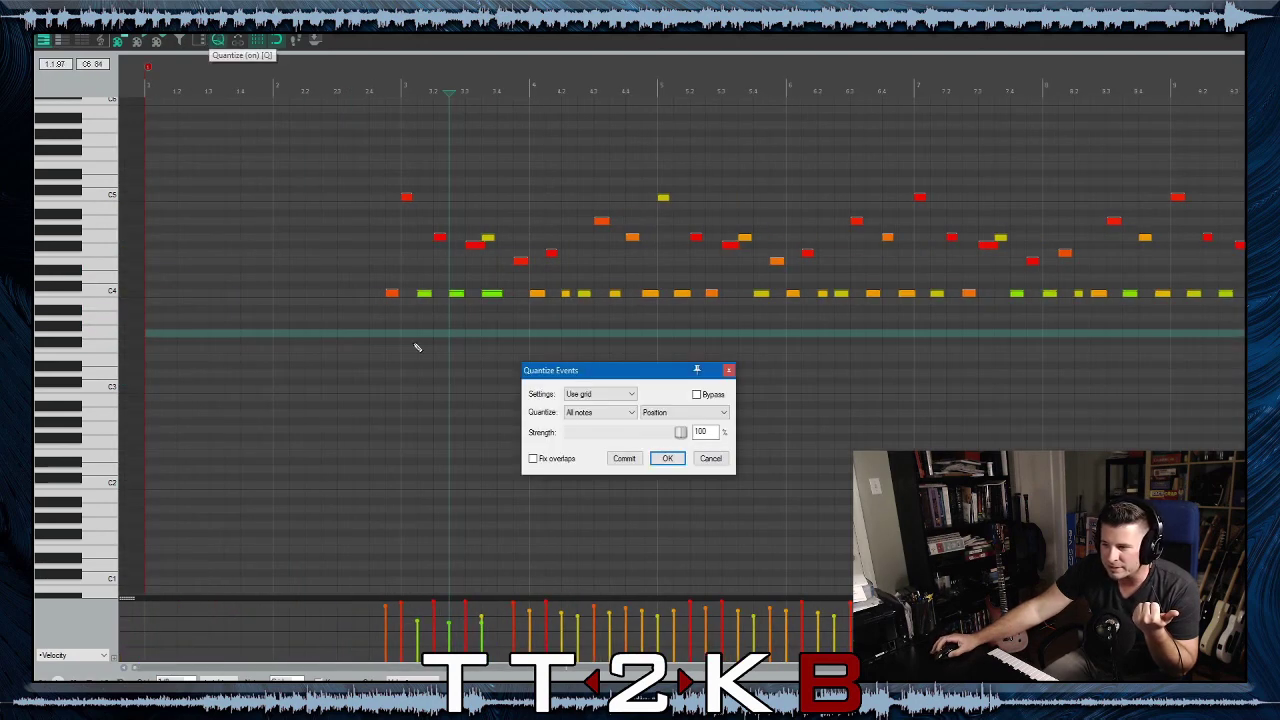
click(668, 460)
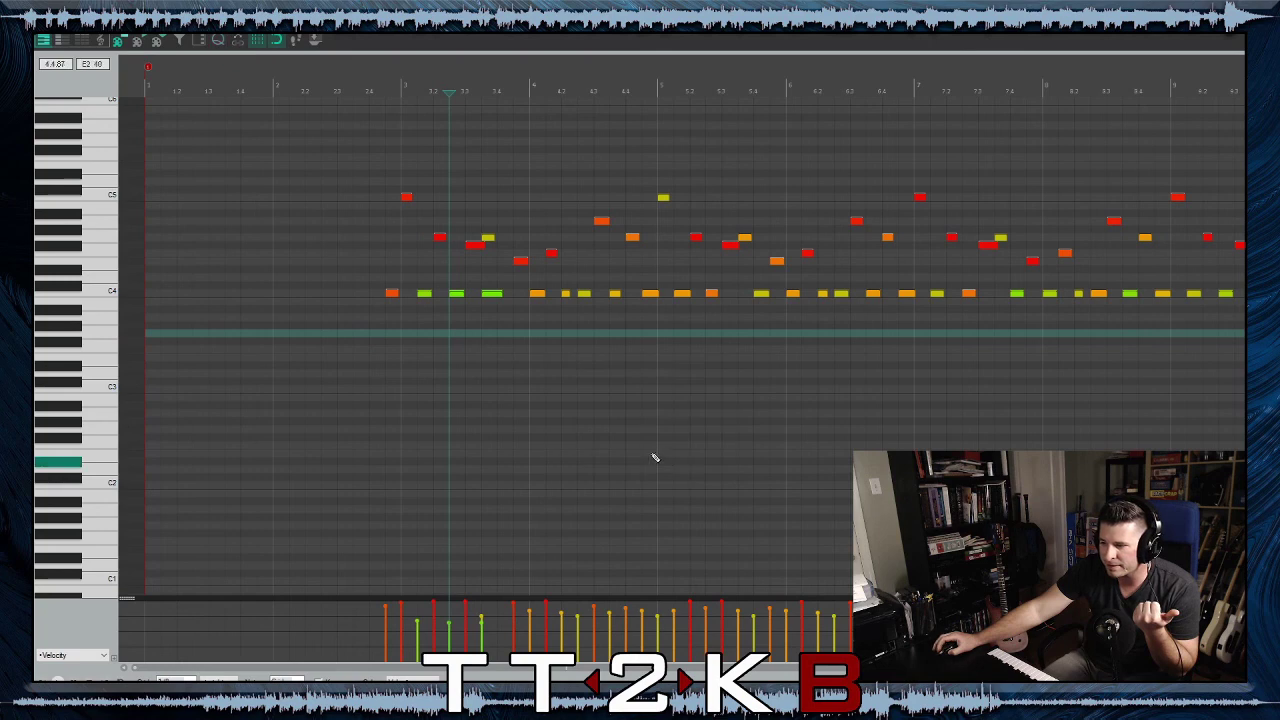
click(386, 374)
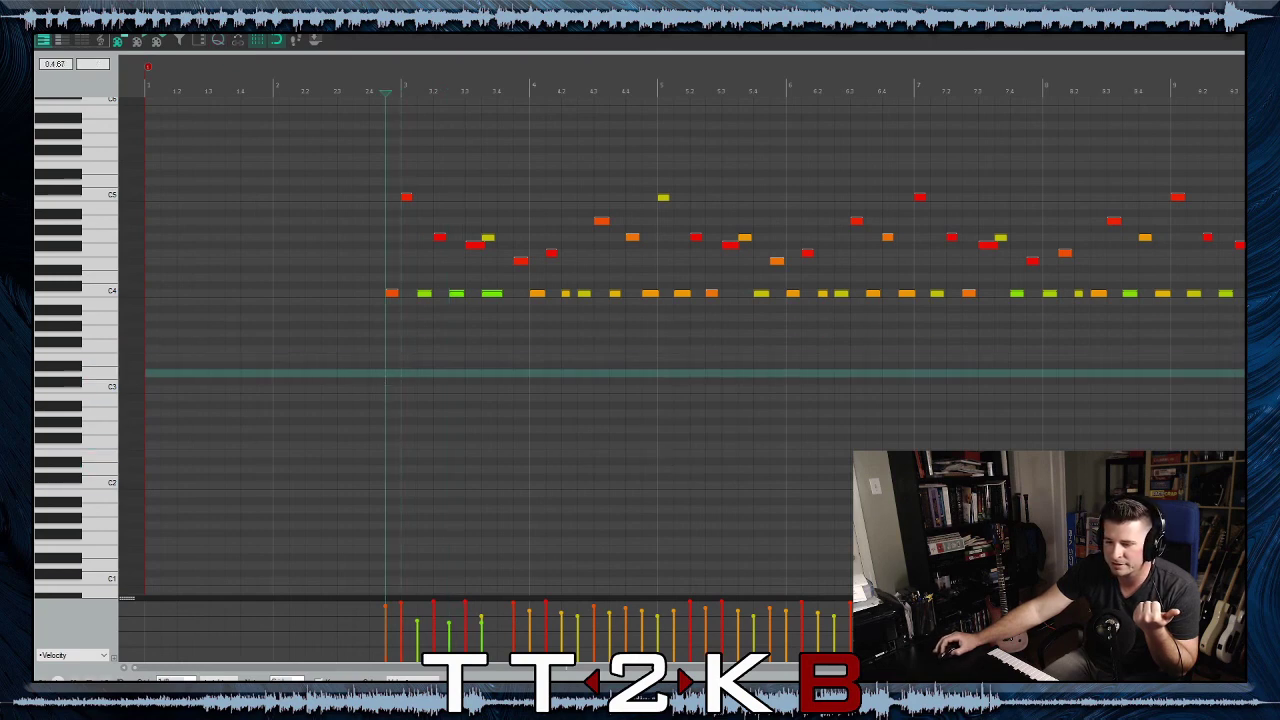
key(space)
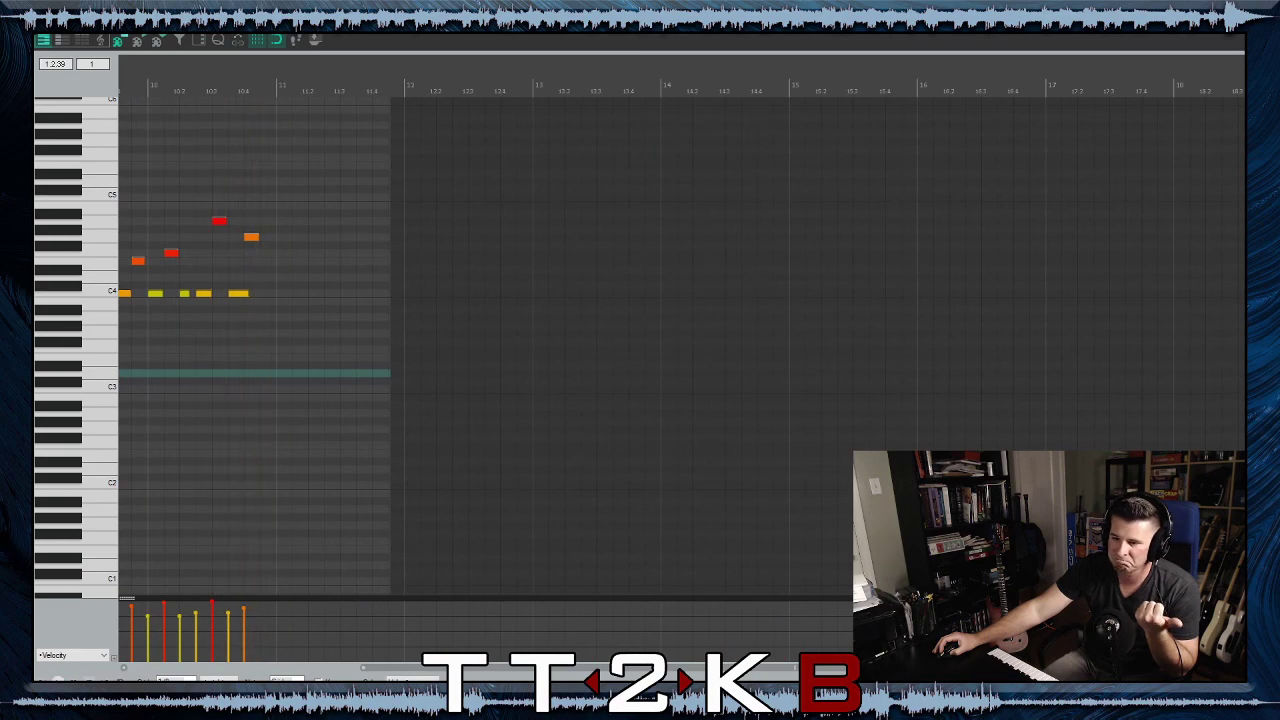
key(space)
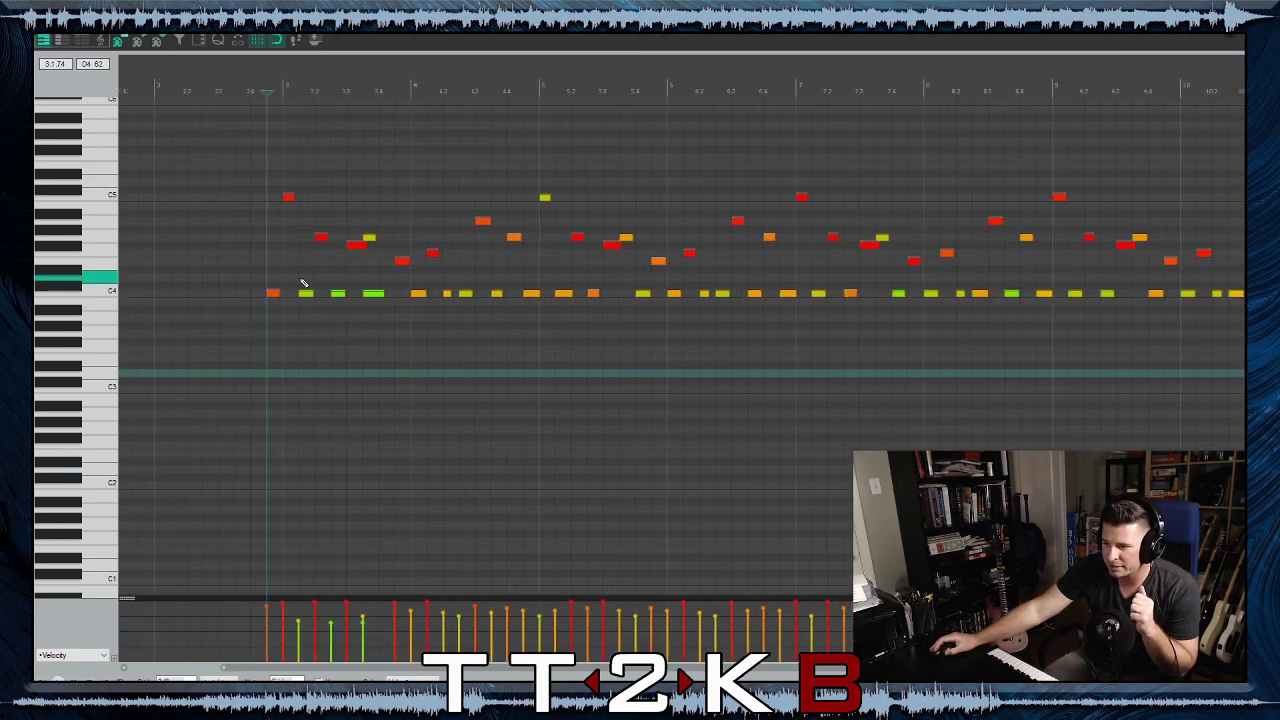
Raise the velocity of the three soft C4 notes in bar 3 to about 94–99 and close the note editor
drag(299, 279, 390, 330)
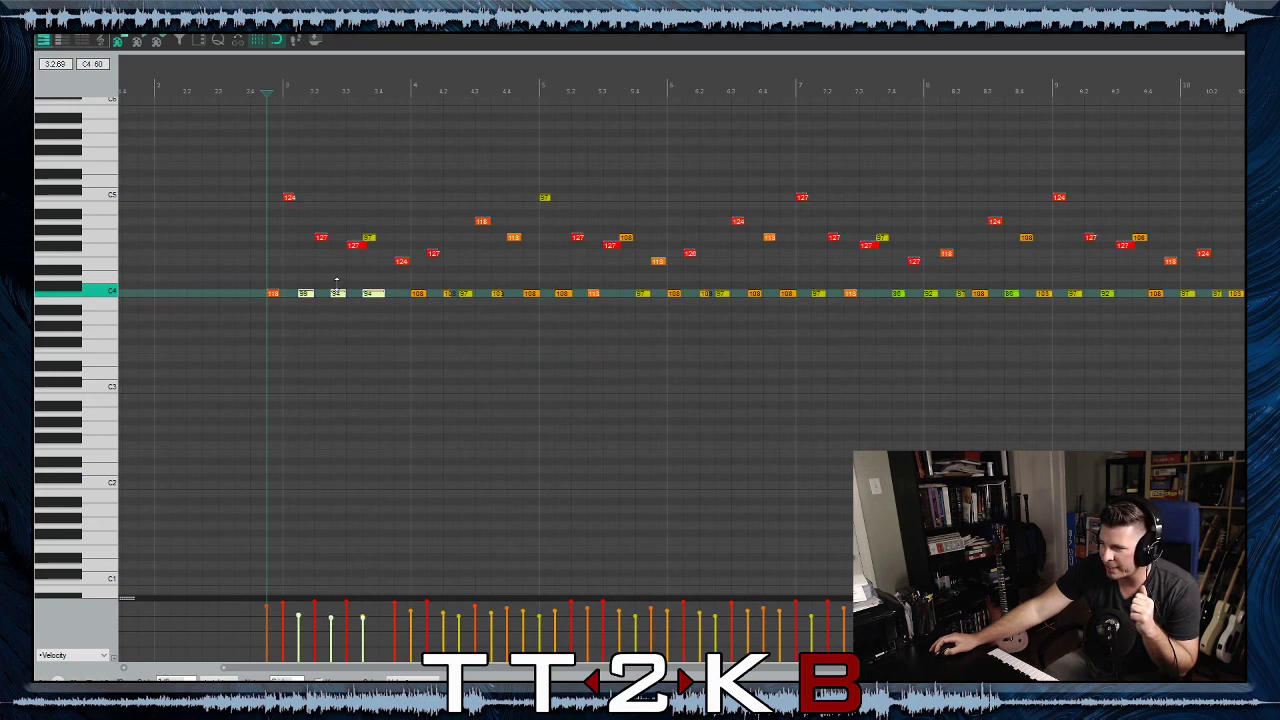
click(329, 380)
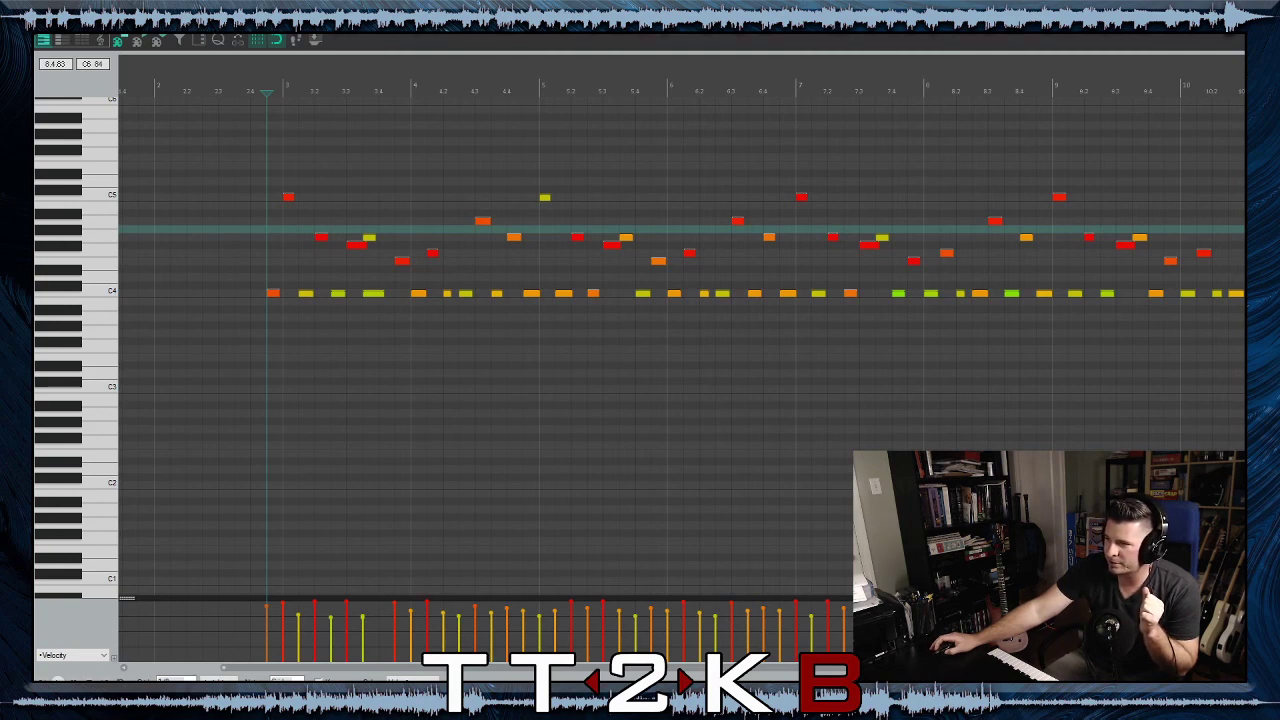
key(Escape)
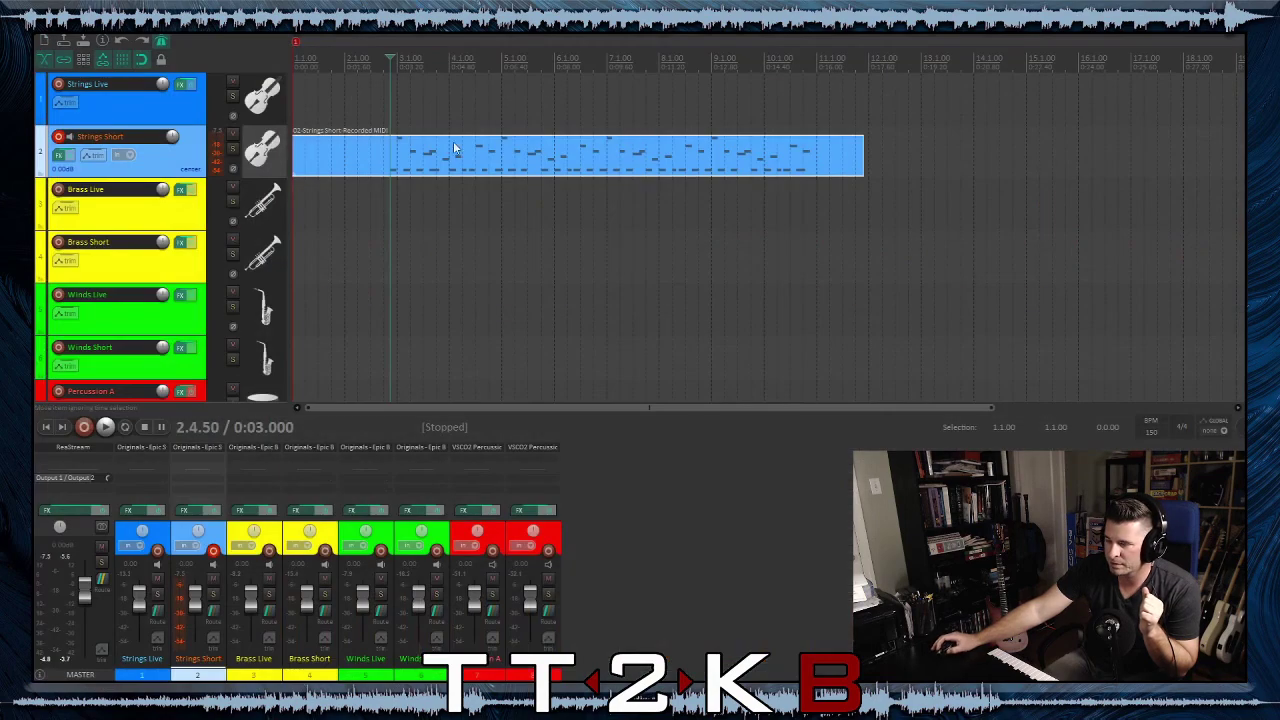
Trim the recorded Strings Short item to start at 2.4.50 and end at 11.1.00
drag(293, 167, 393, 182)
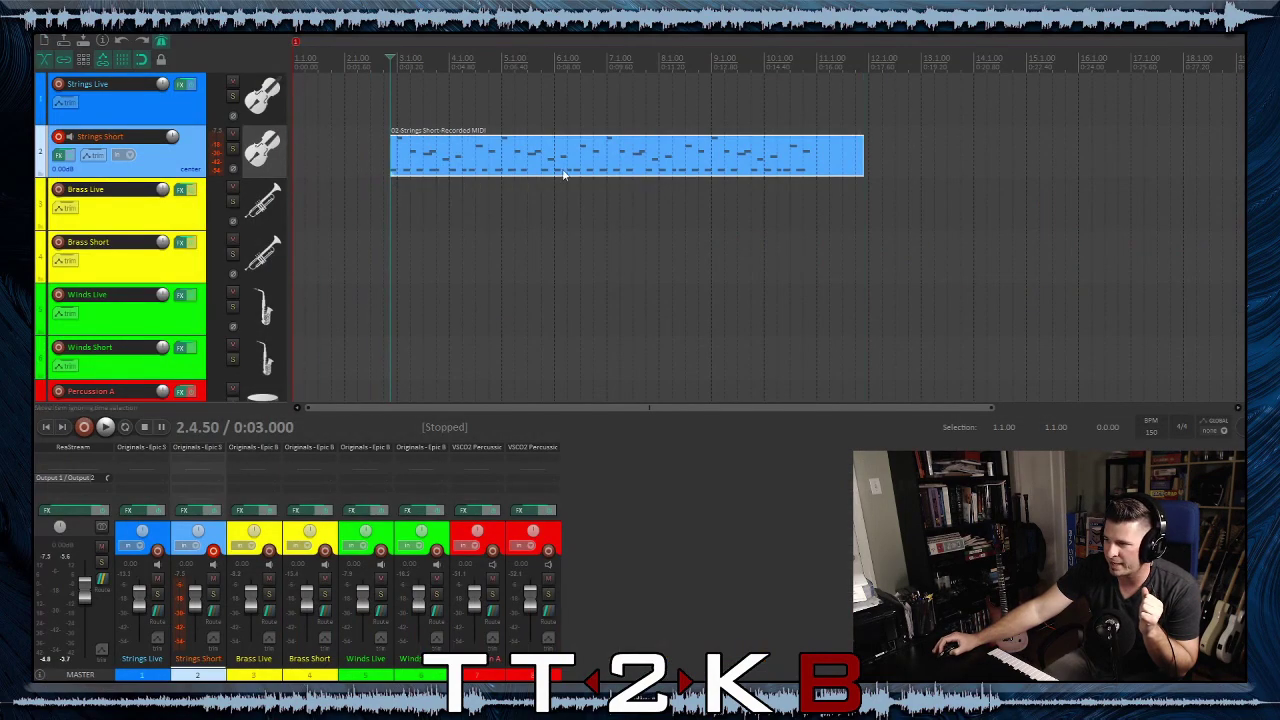
drag(858, 167, 812, 179)
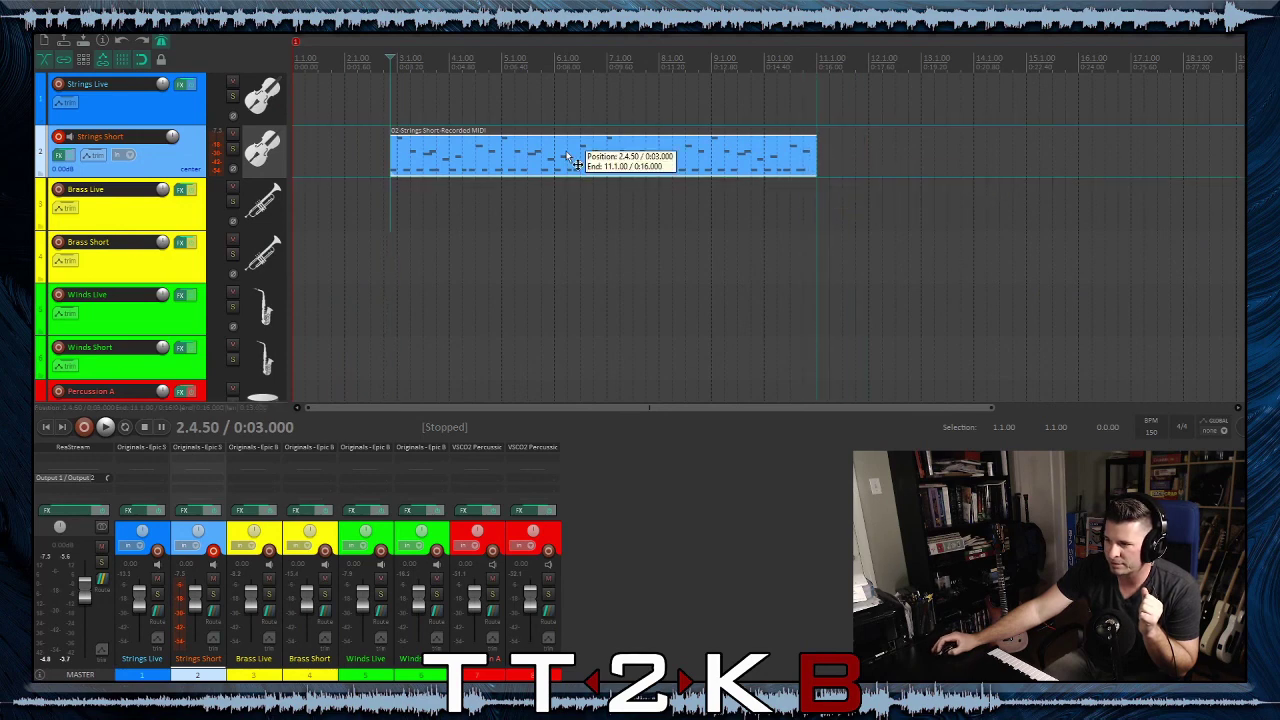
Paste a copy of the Strings Short item after the original and align its start with the original's end at 11.1.00
click(565, 152)
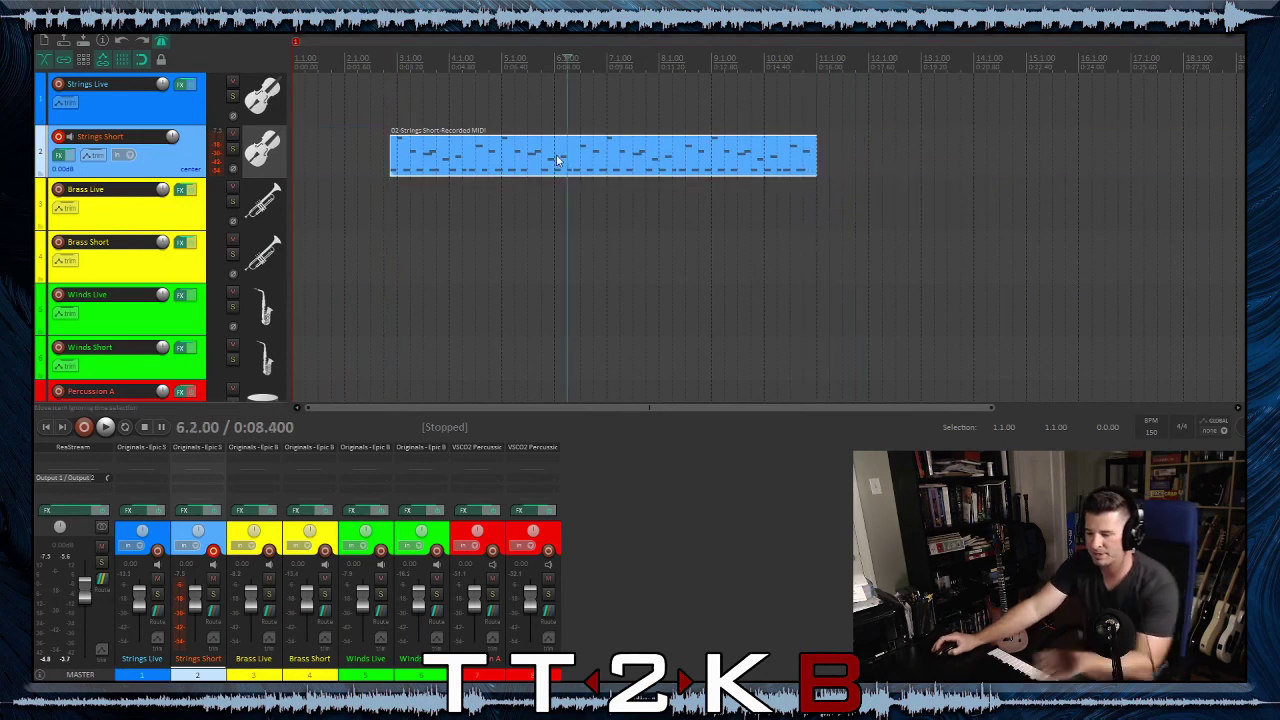
click(831, 168)
key(ctrl+v)
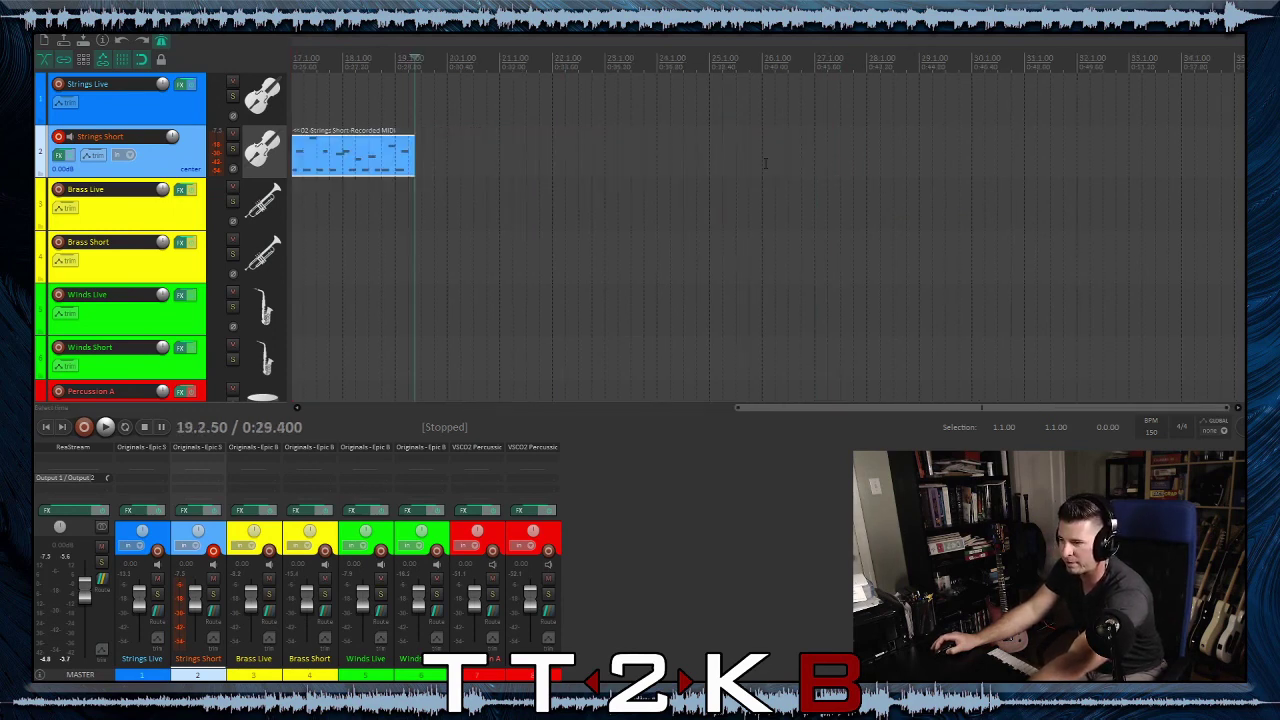
scroll(489, 209, left, 5)
drag(643, 160, 617, 160)
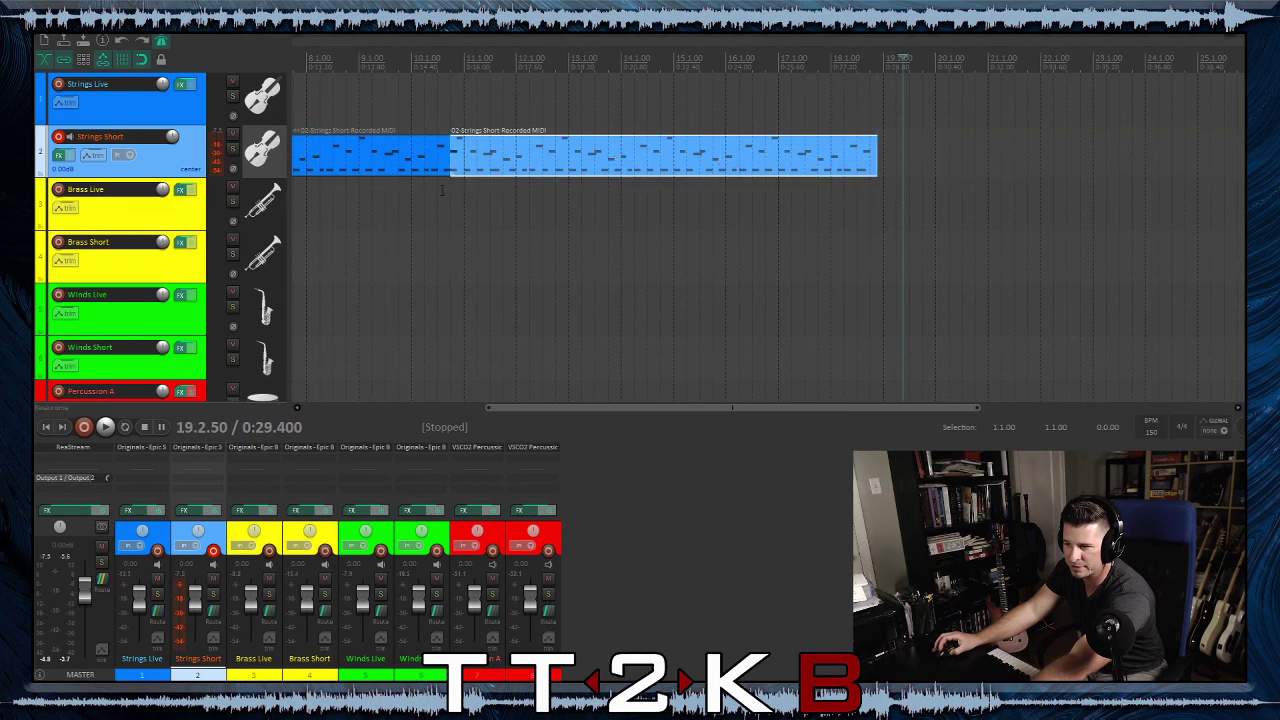
click(447, 215)
drag(516, 166, 536, 165)
scroll(435, 212, up, 3)
scroll(435, 212, up, 3)
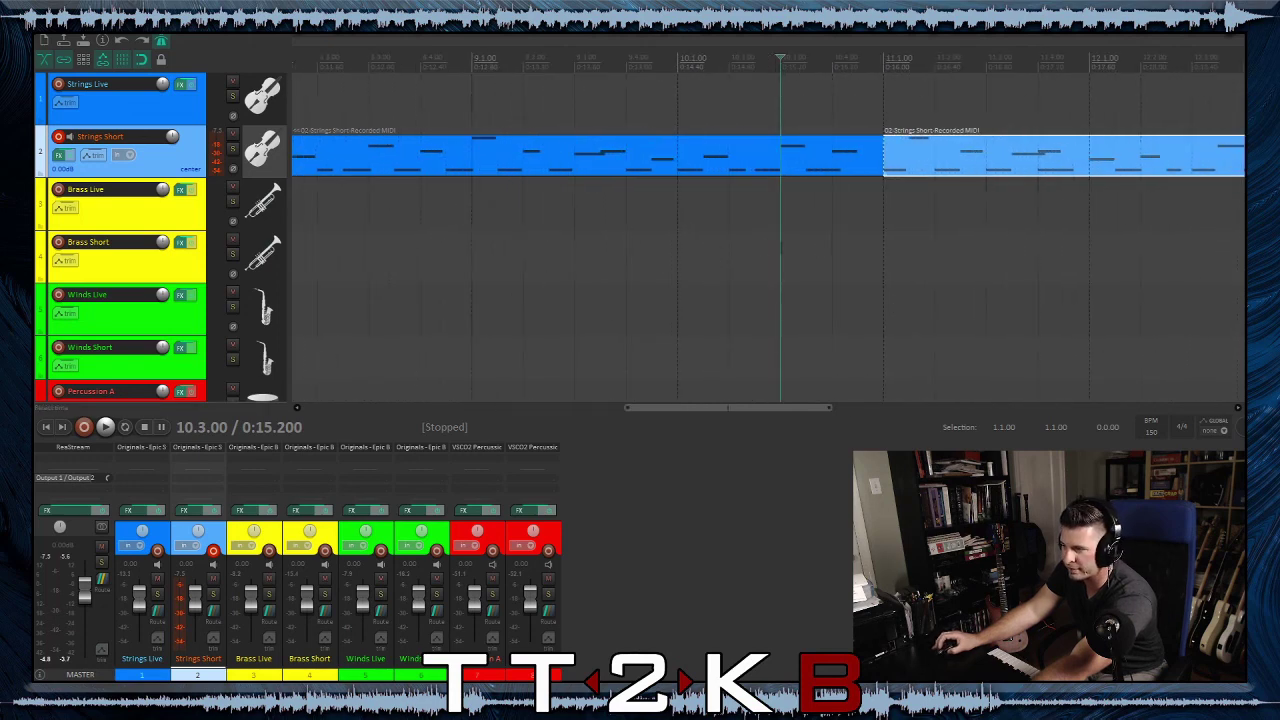
Play back the join between the original item and its copy from 10.3.00
mouse_move(996, 158)
mouse_down()
mouse_move(954, 155)
mouse_move(980, 165)
mouse_up()
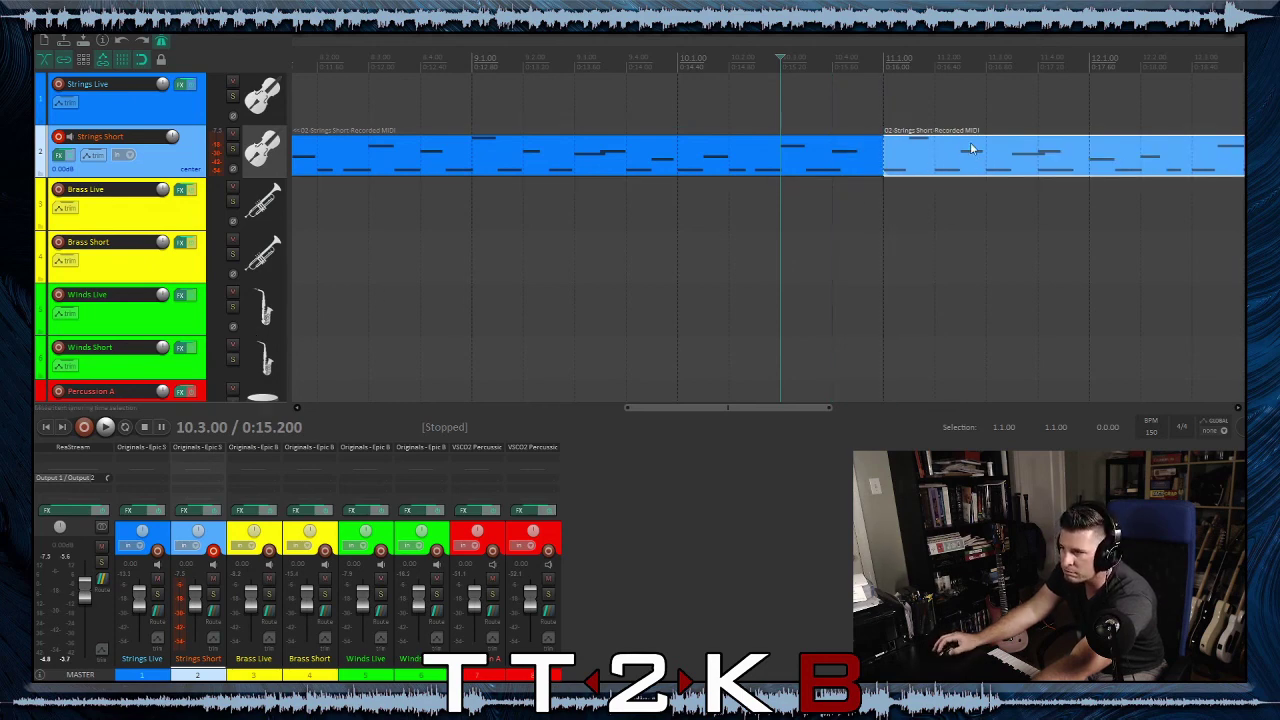
click(770, 168)
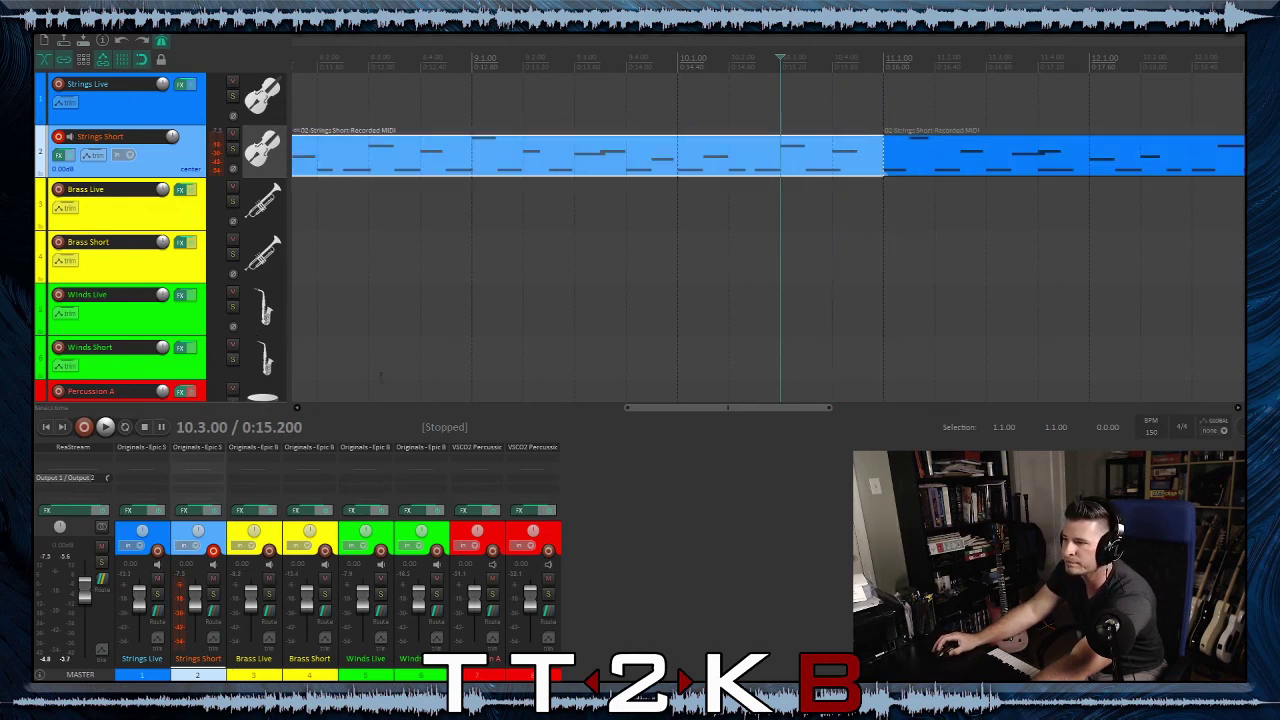
click(105, 427)
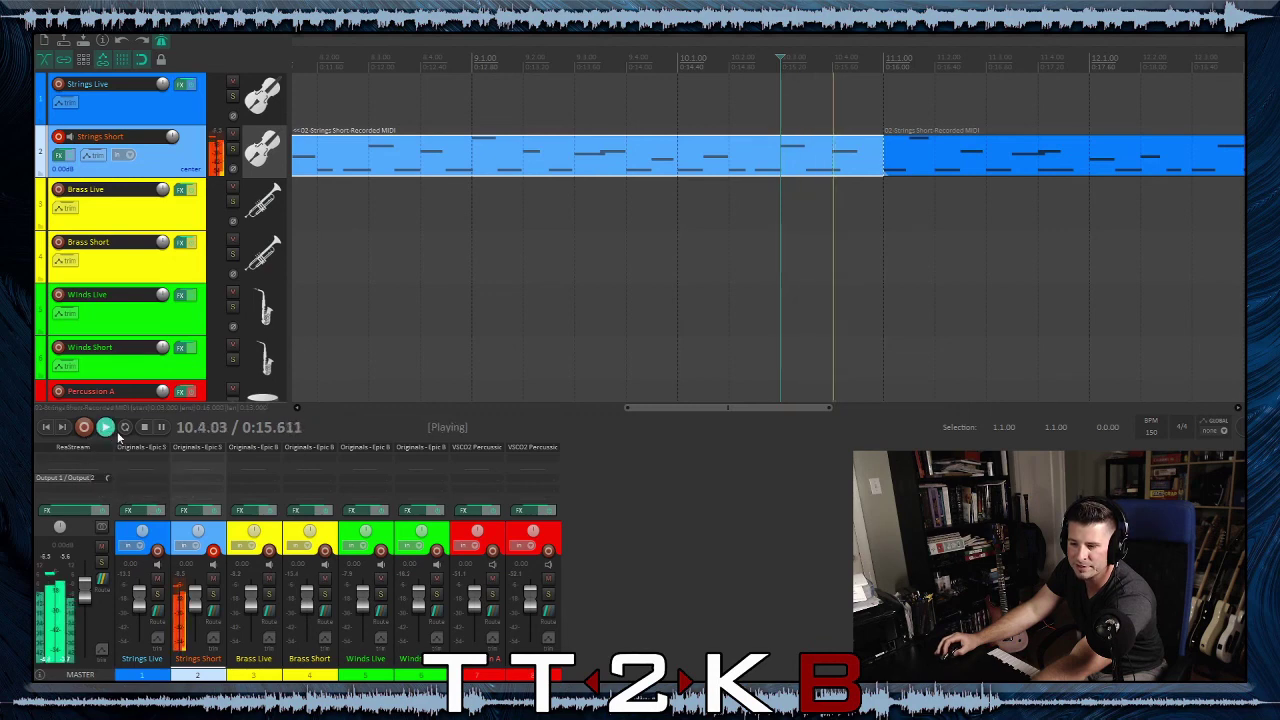
click(145, 427)
Move the copied item earlier to start at 10.4.00, check the join in playback and set the edit cursor to 9.1.00
drag(957, 163, 906, 163)
click(105, 427)
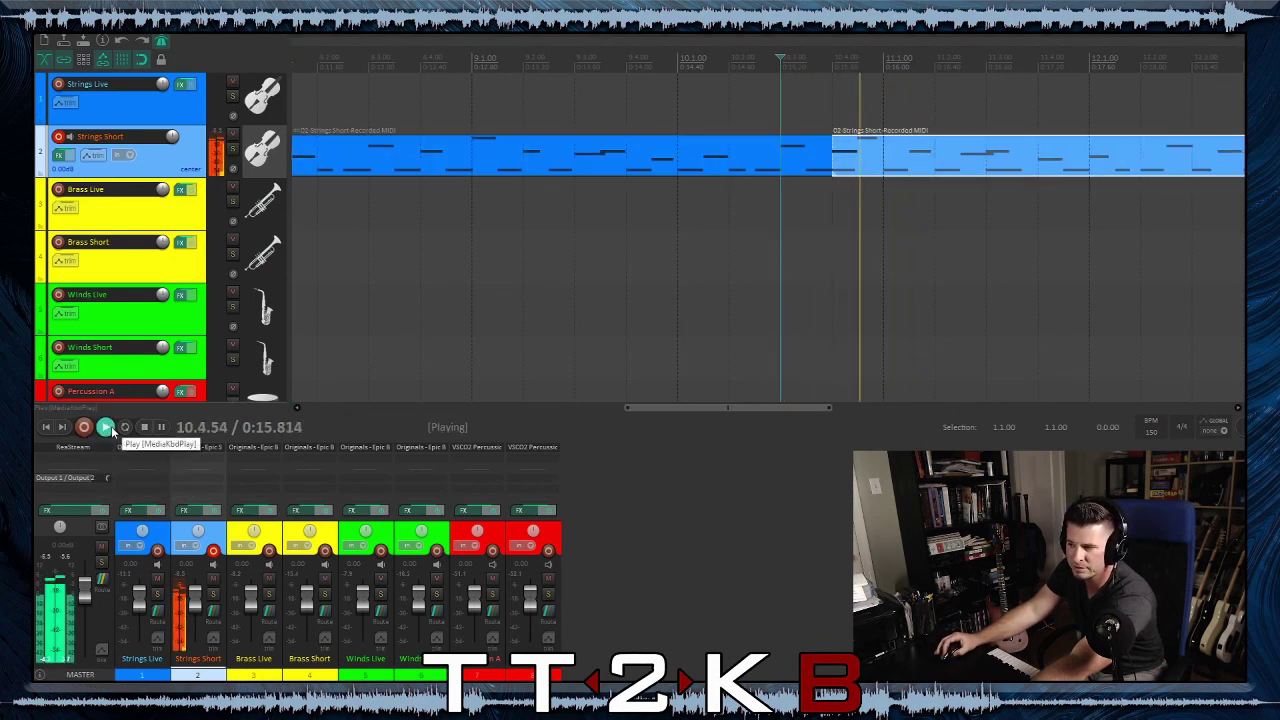
click(145, 427)
click(473, 183)
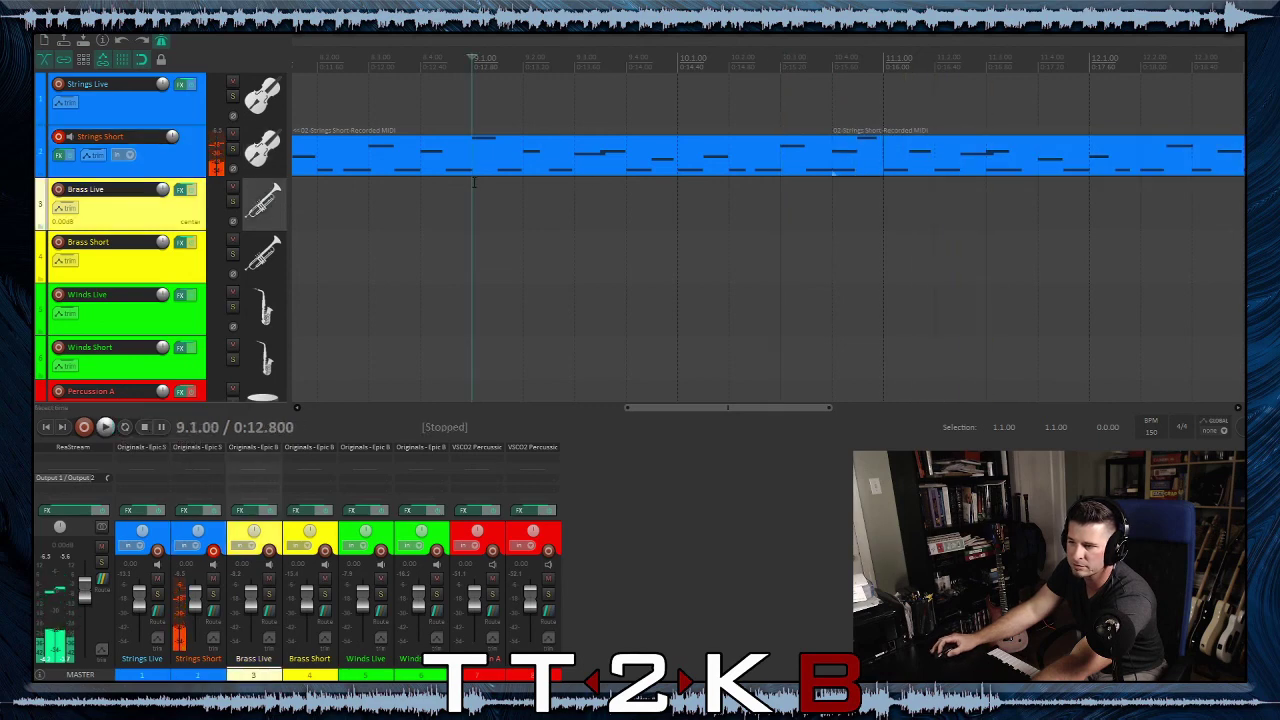
Play back the join between the original Strings Short item and its copy from 9.1.00, stopping after the join
click(106, 427)
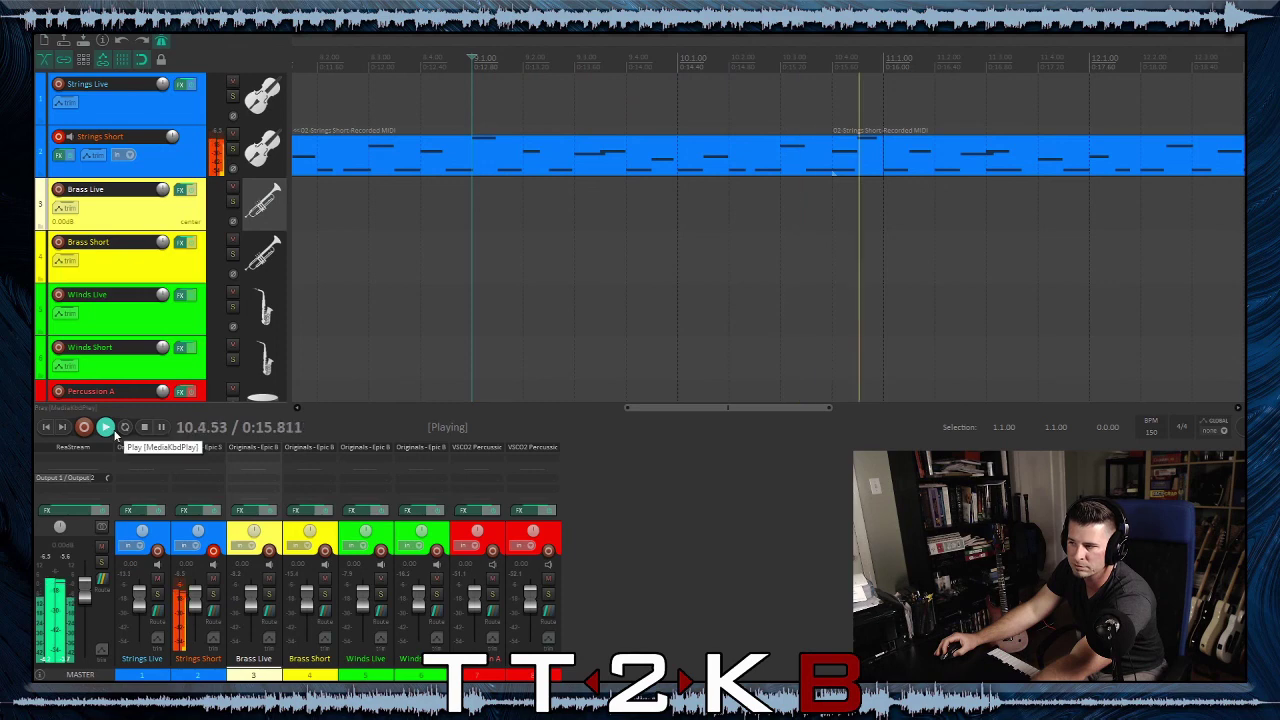
click(144, 427)
scroll(684, 289, down, 4)
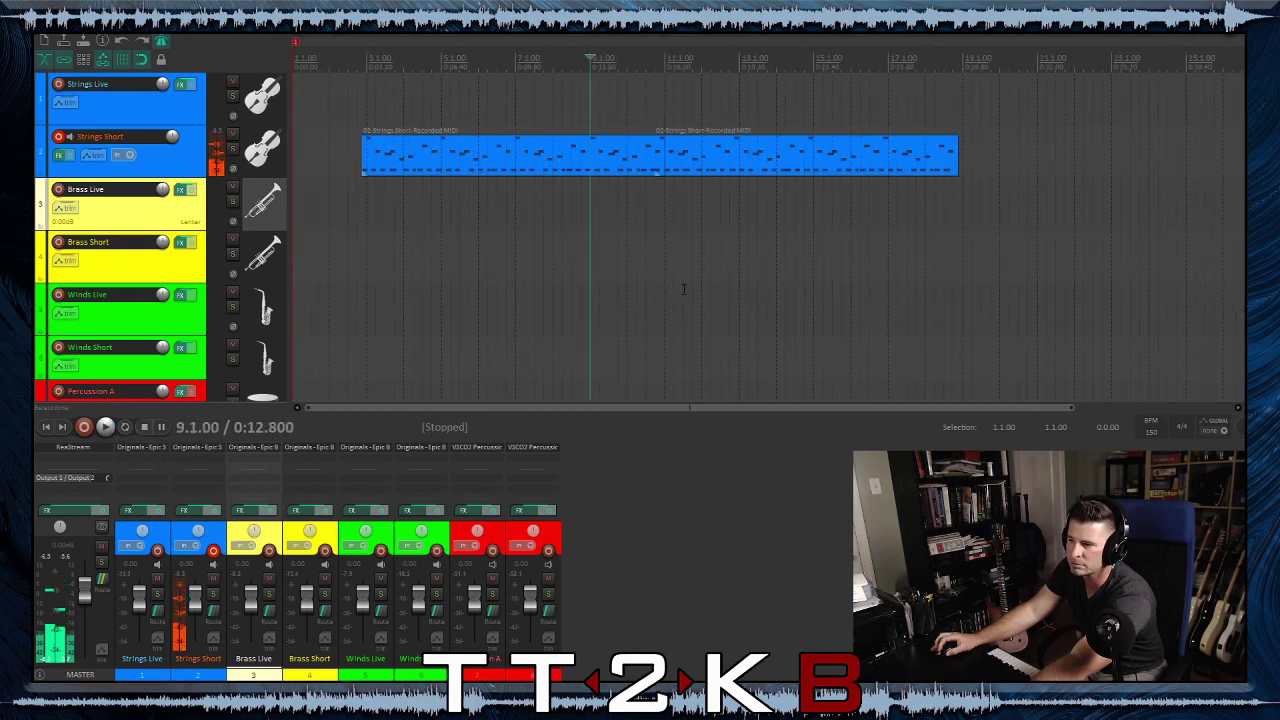
Move the copied item away from the original and realign its start with the original's end at 11.1.00
drag(722, 170, 828, 220)
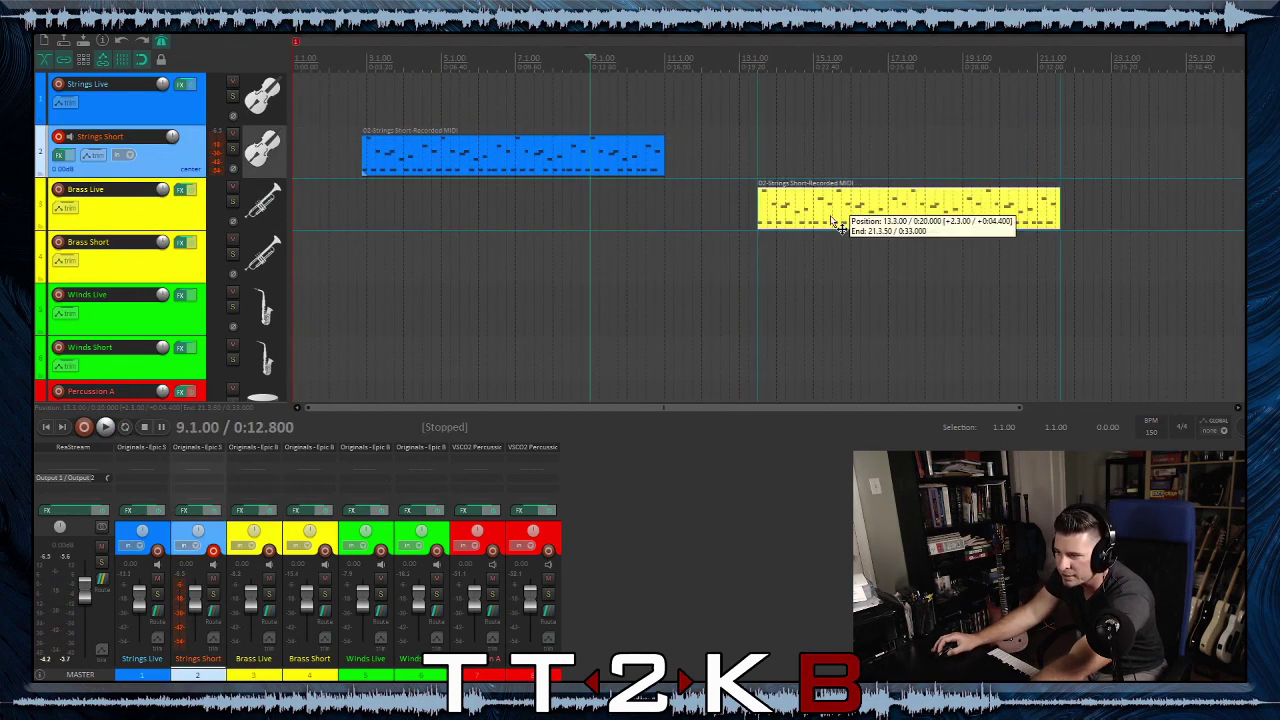
click(652, 160)
scroll(660, 165, up, 6)
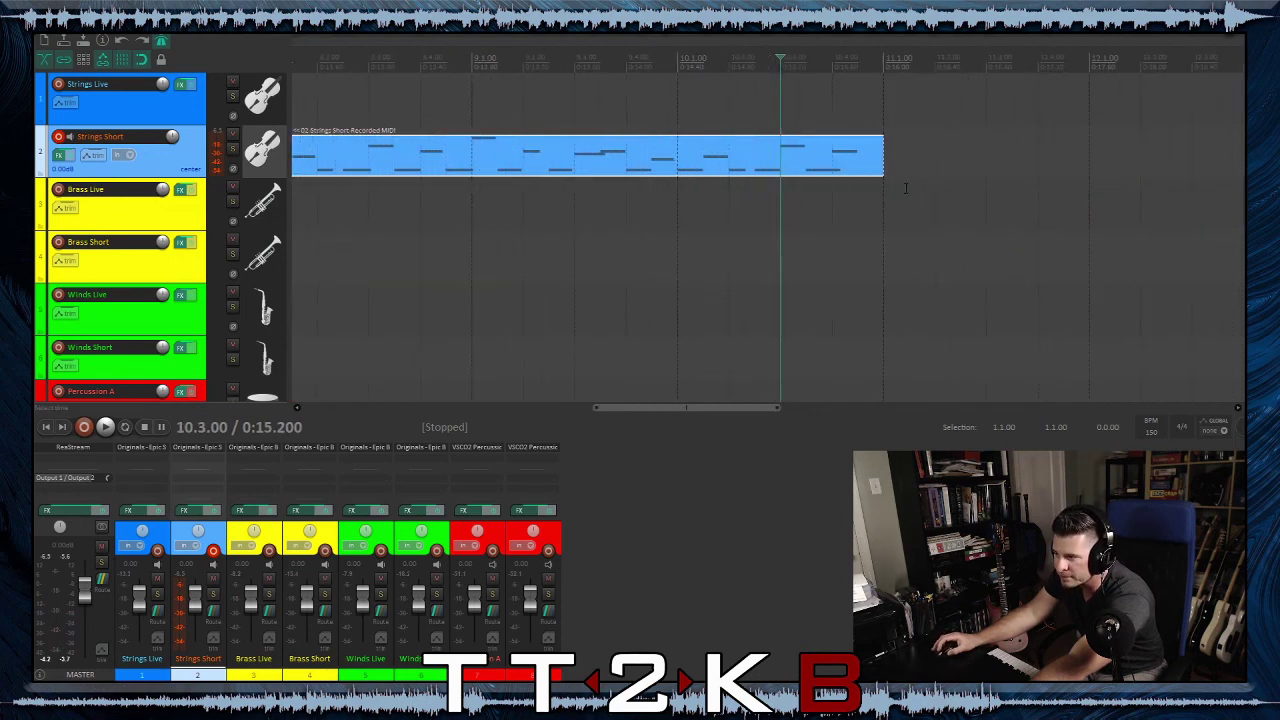
scroll(918, 151, down, 4)
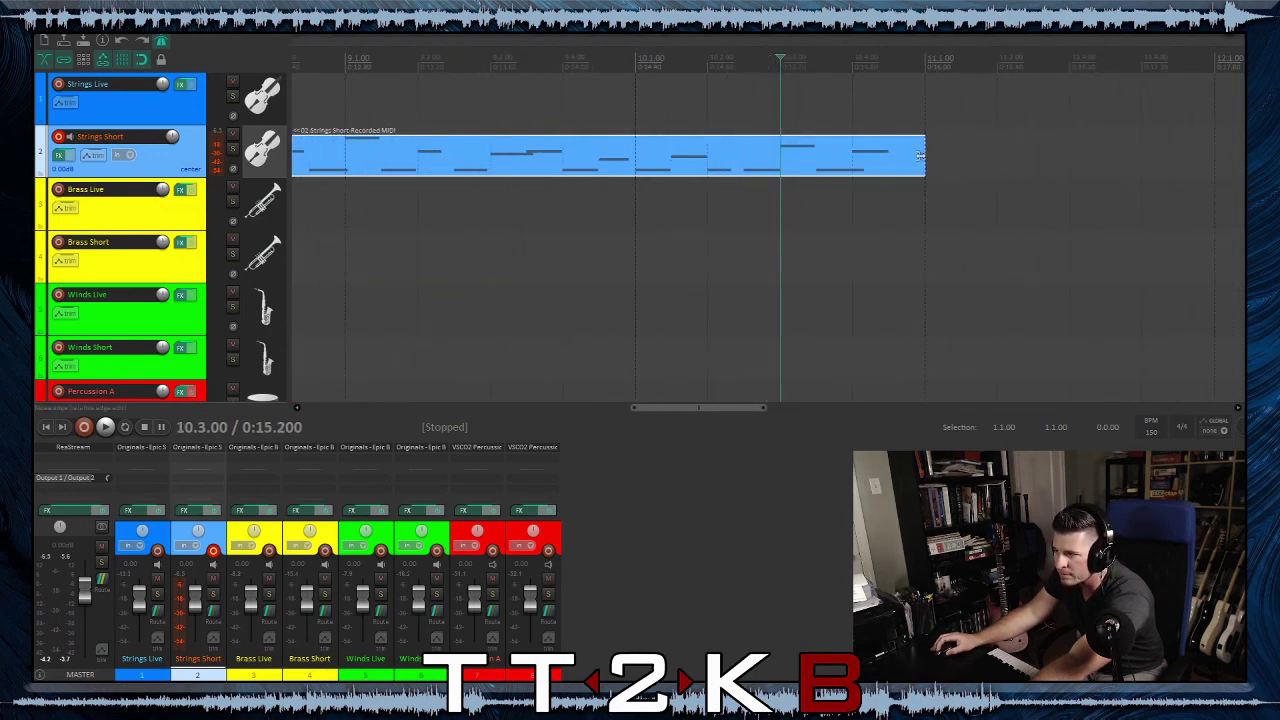
drag(1122, 192, 895, 163)
scroll(699, 224, left, 5)
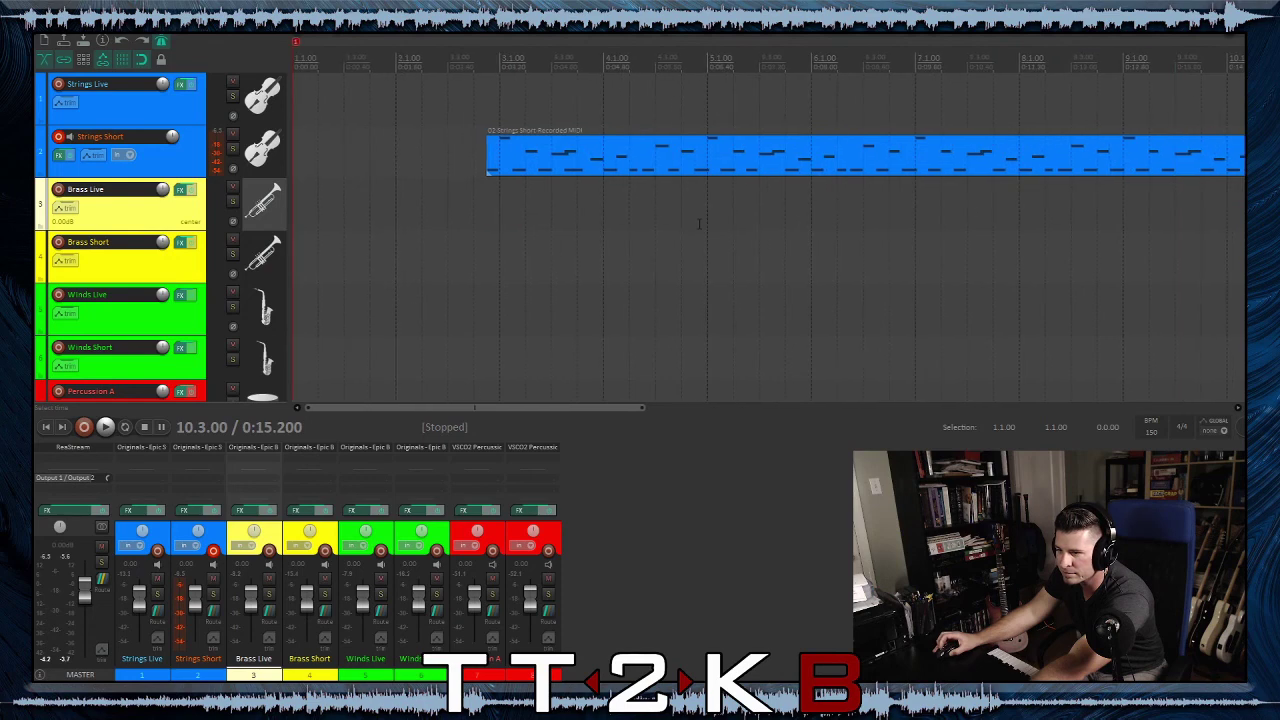
scroll(697, 213, right, 7)
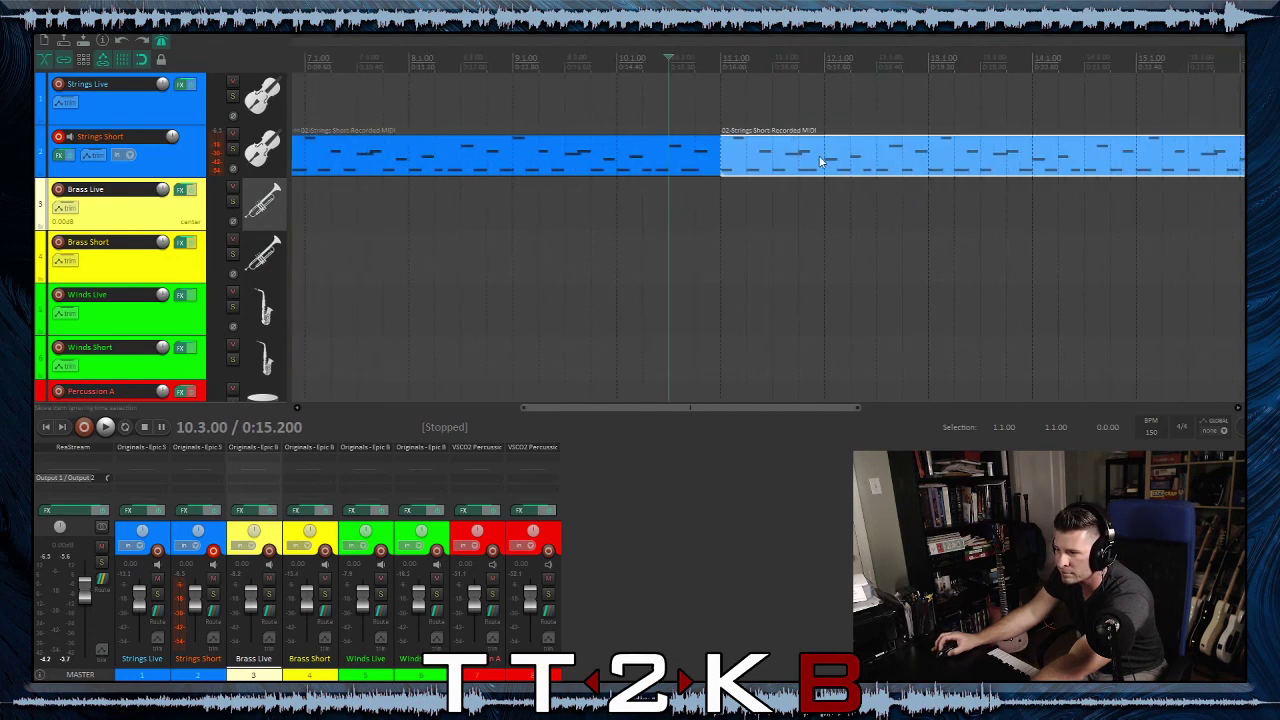
drag(832, 163, 818, 165)
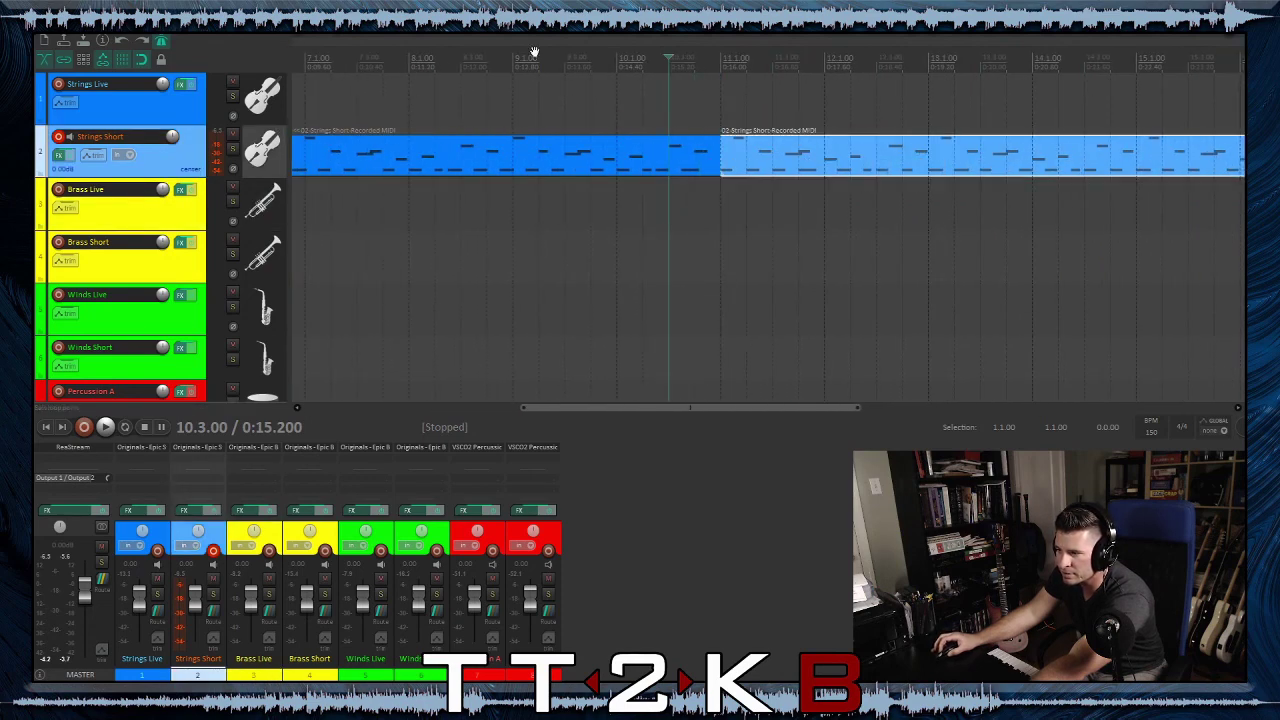
Open the original Strings Short item in the MIDI editor, set the grid to 1/16 and close the editor
scroll(734, 146, up, 6)
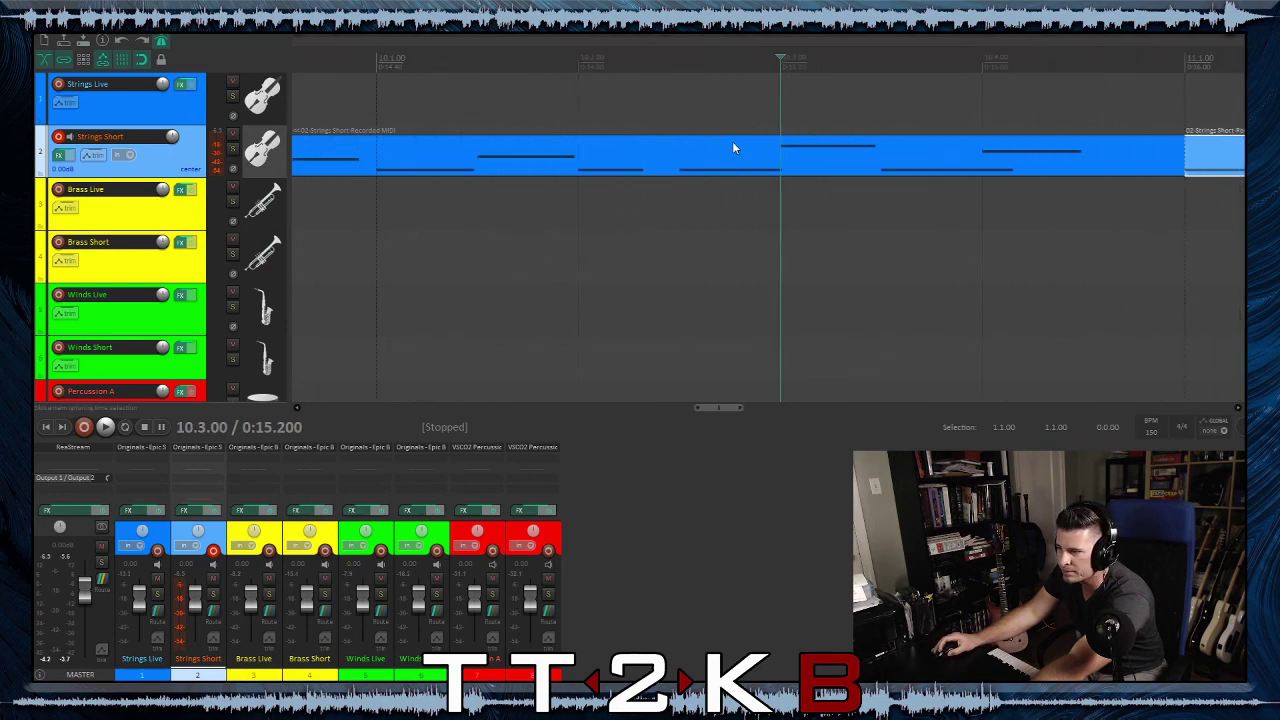
scroll(797, 157, down, 2)
scroll(797, 157, down, 3)
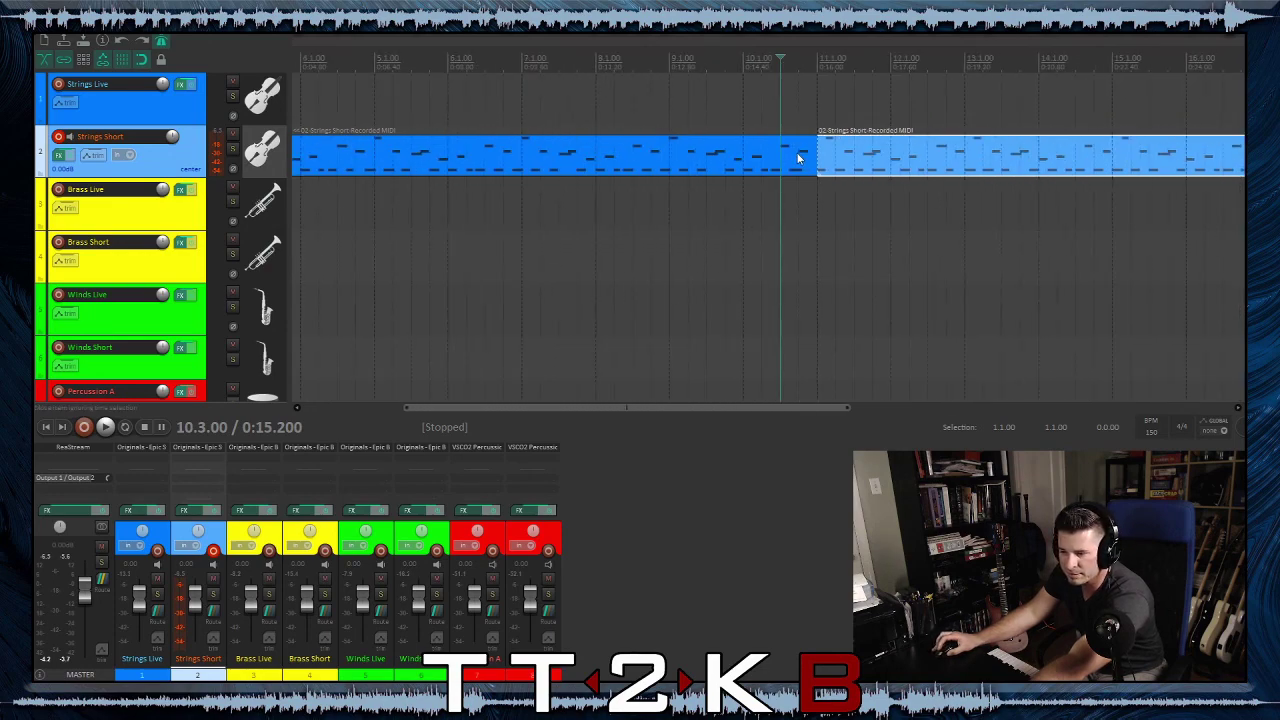
double_click(778, 156)
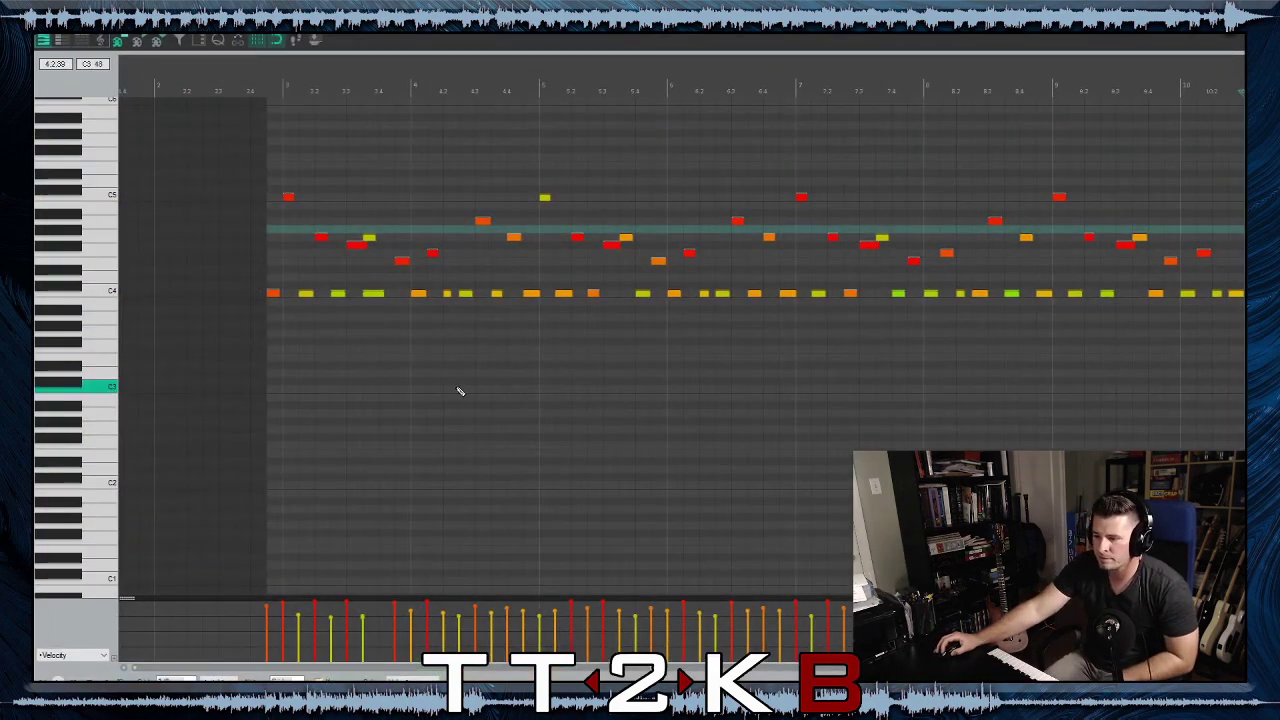
click(192, 679)
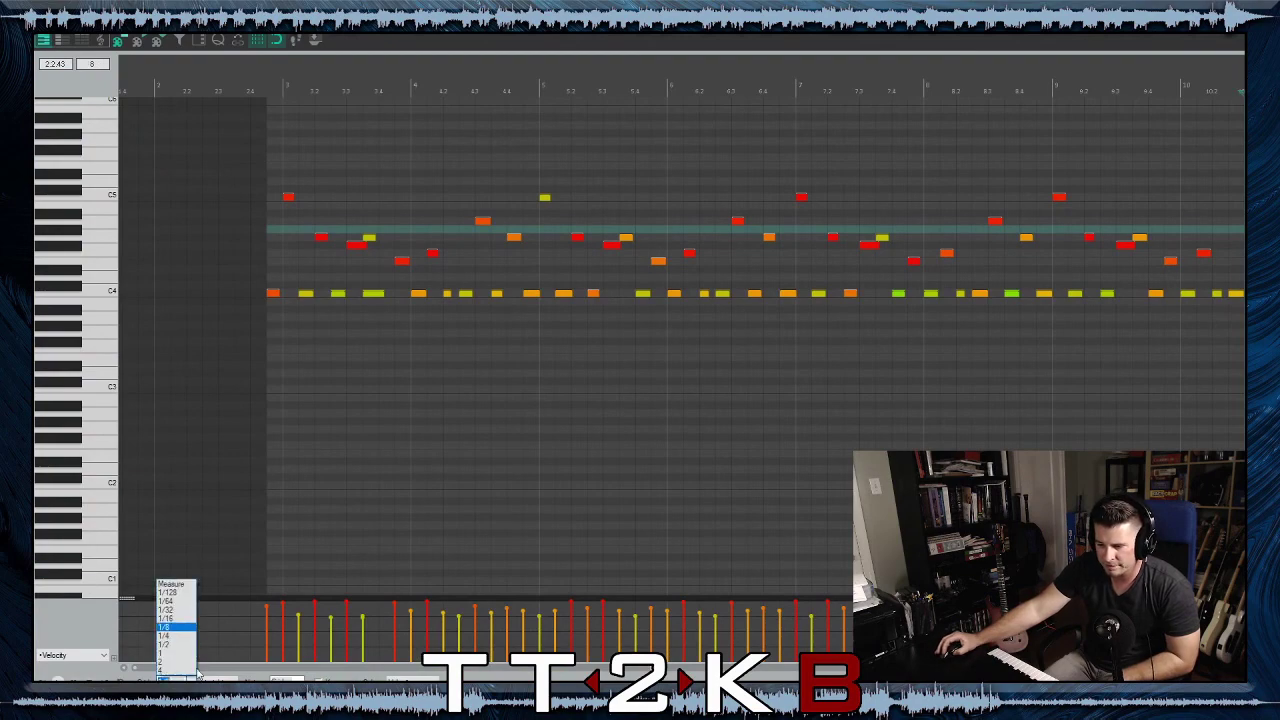
click(183, 620)
key(Escape)
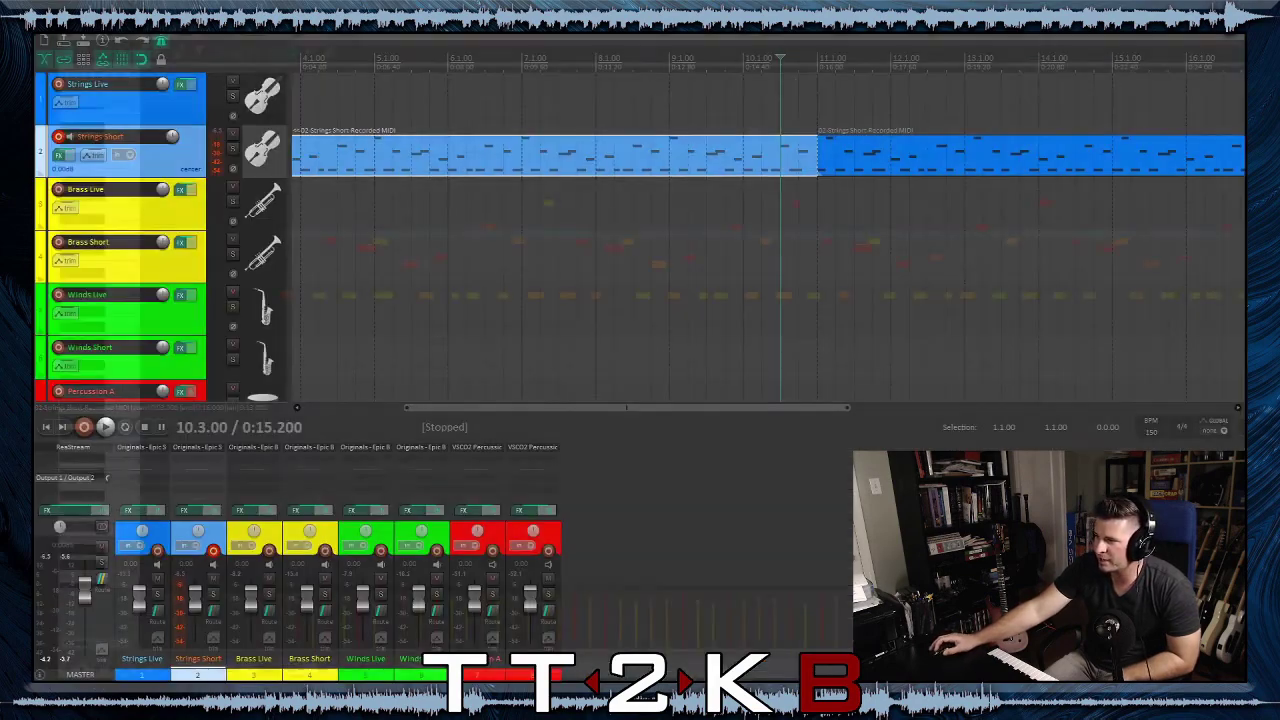
scroll(827, 188, down, 5)
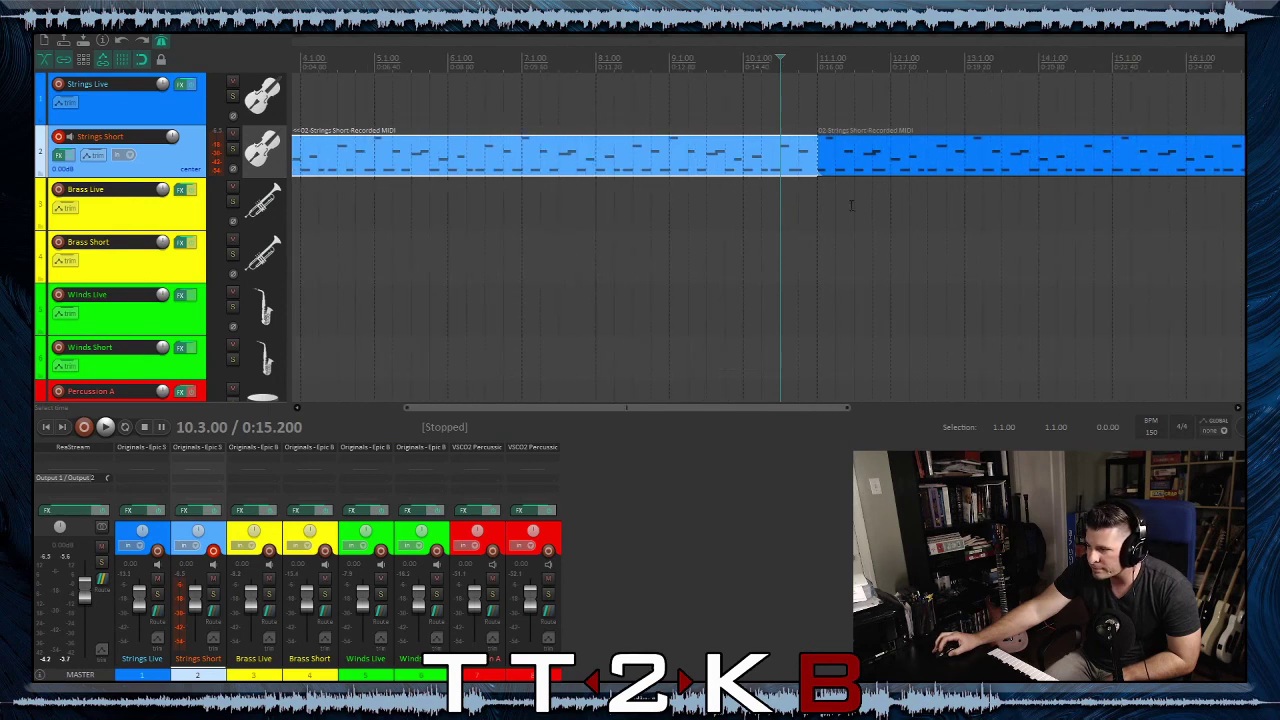
Check the join at 11.1.00 and delete the copied item that follows the original
click(870, 152)
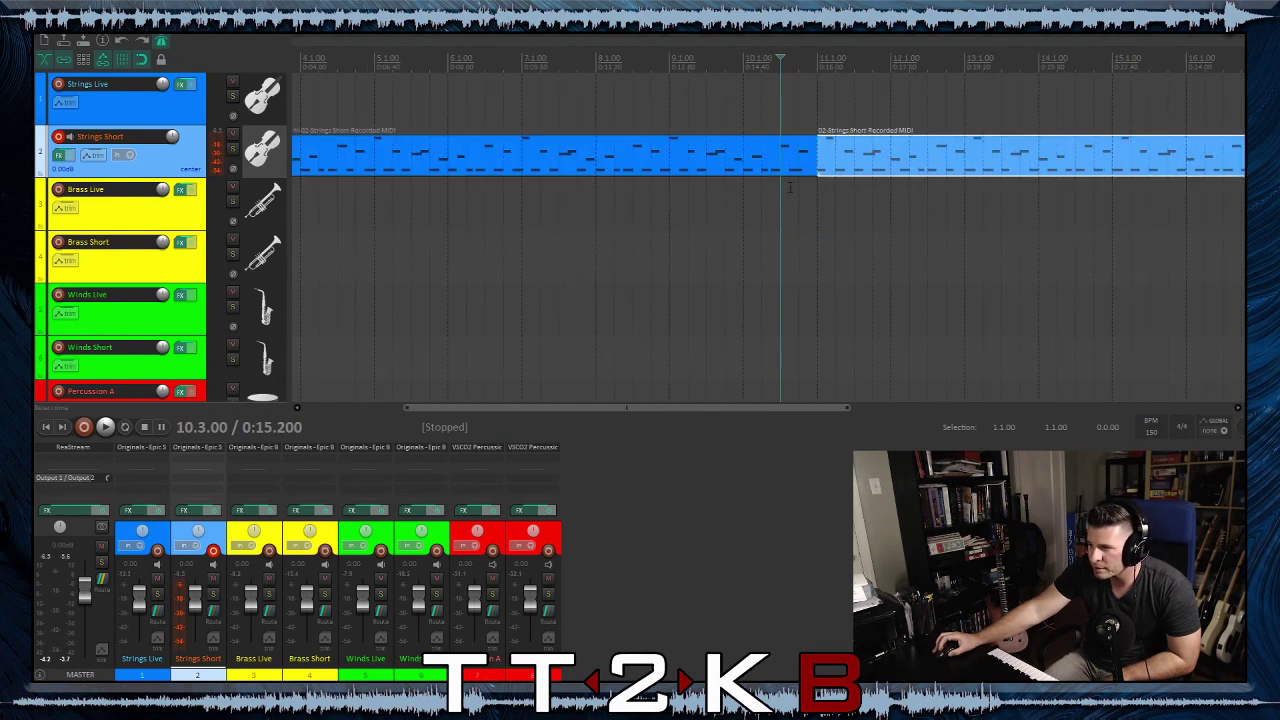
scroll(815, 188, up, 6)
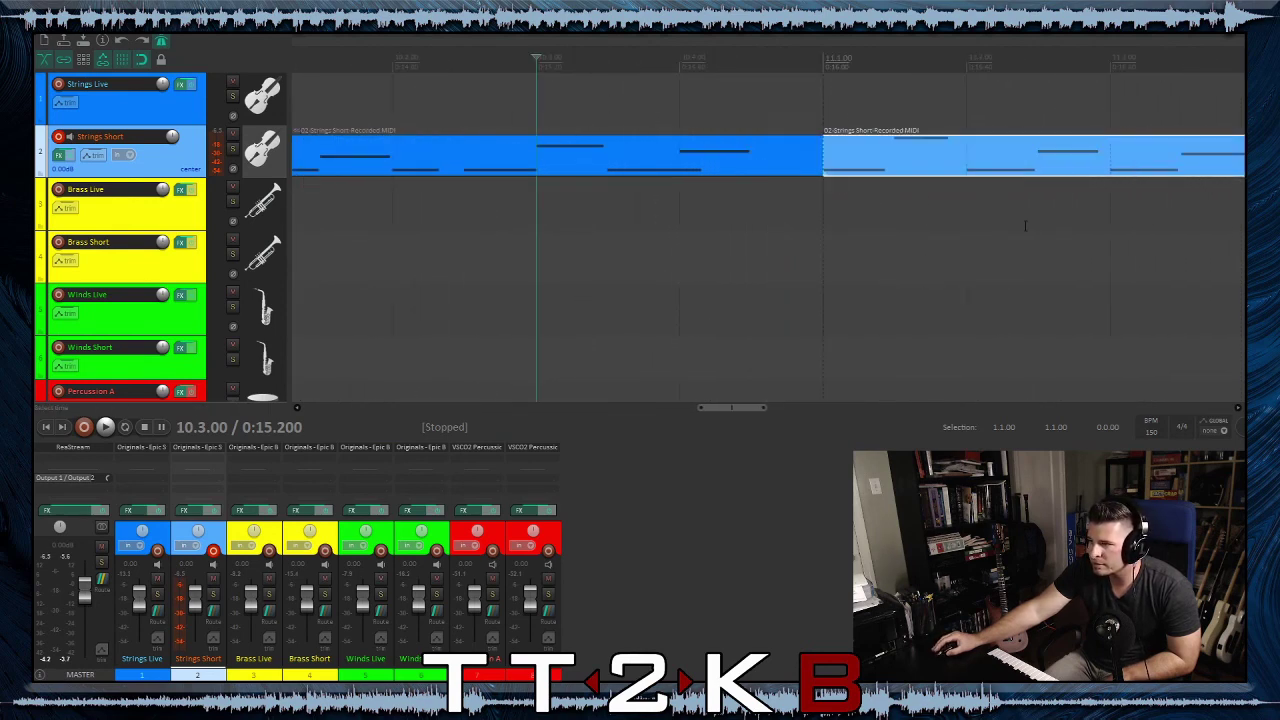
click(932, 152)
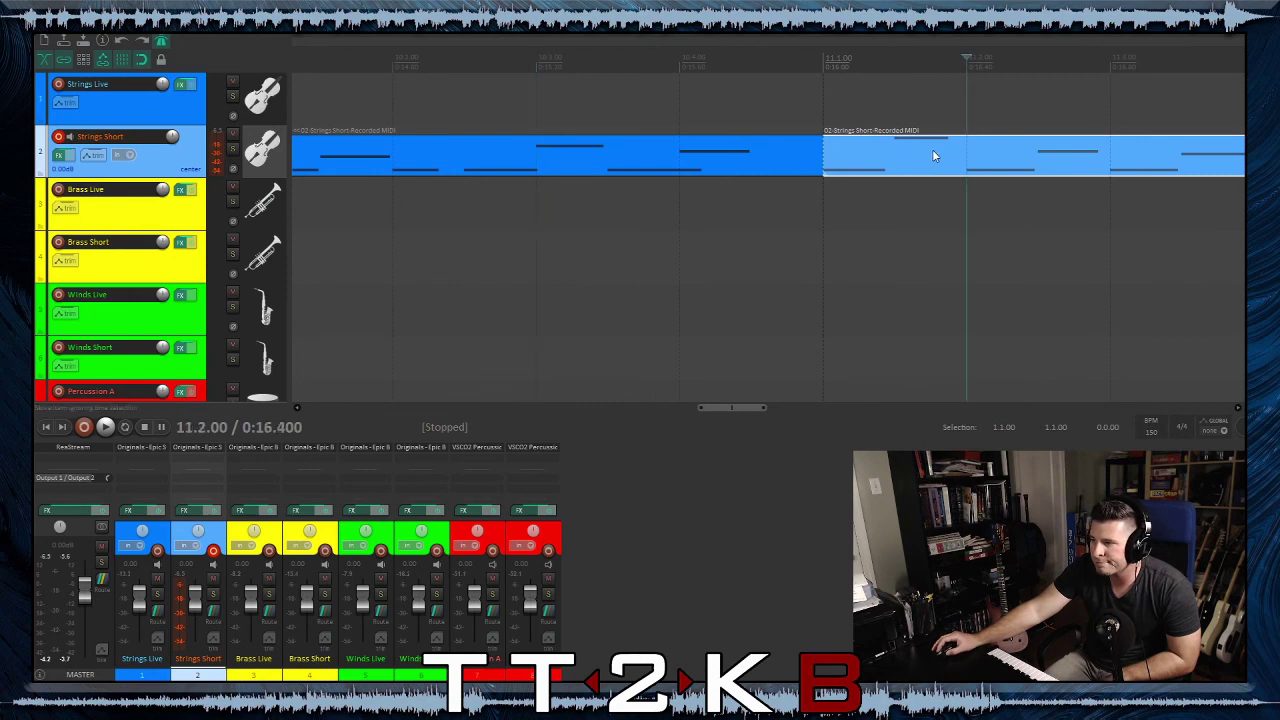
scroll(880, 152, down, 7)
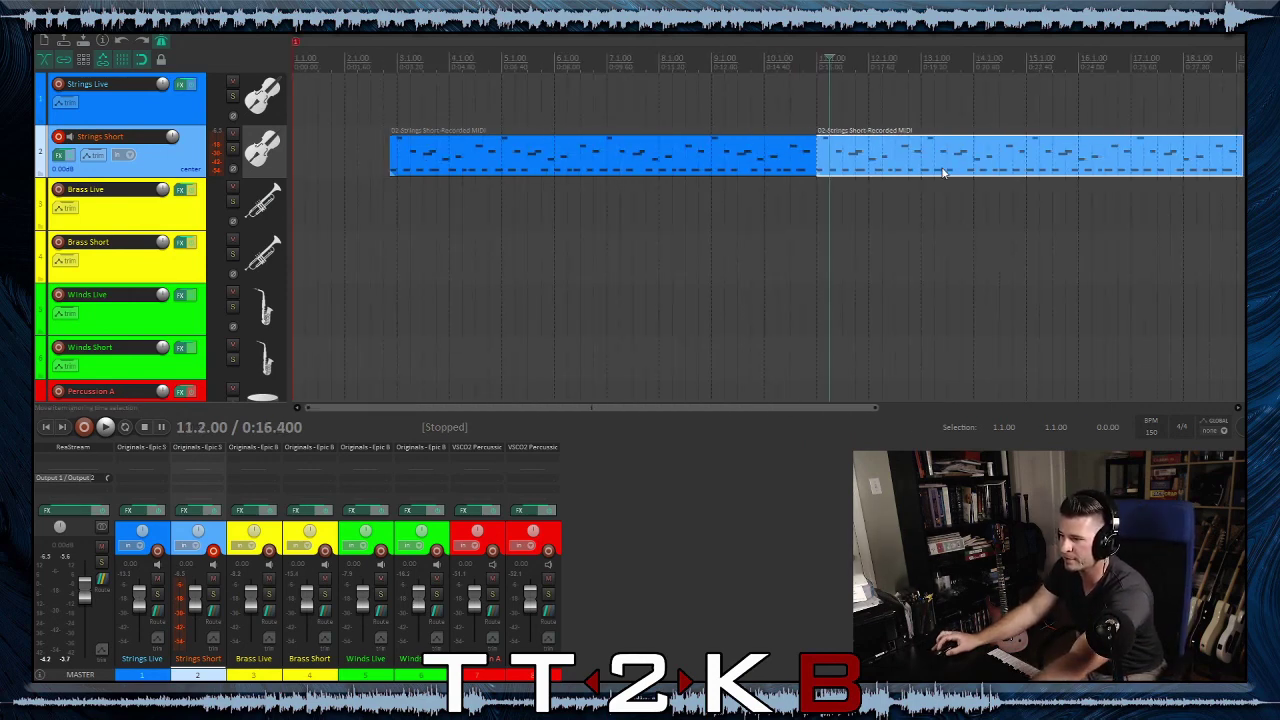
click(851, 152)
key(Delete)
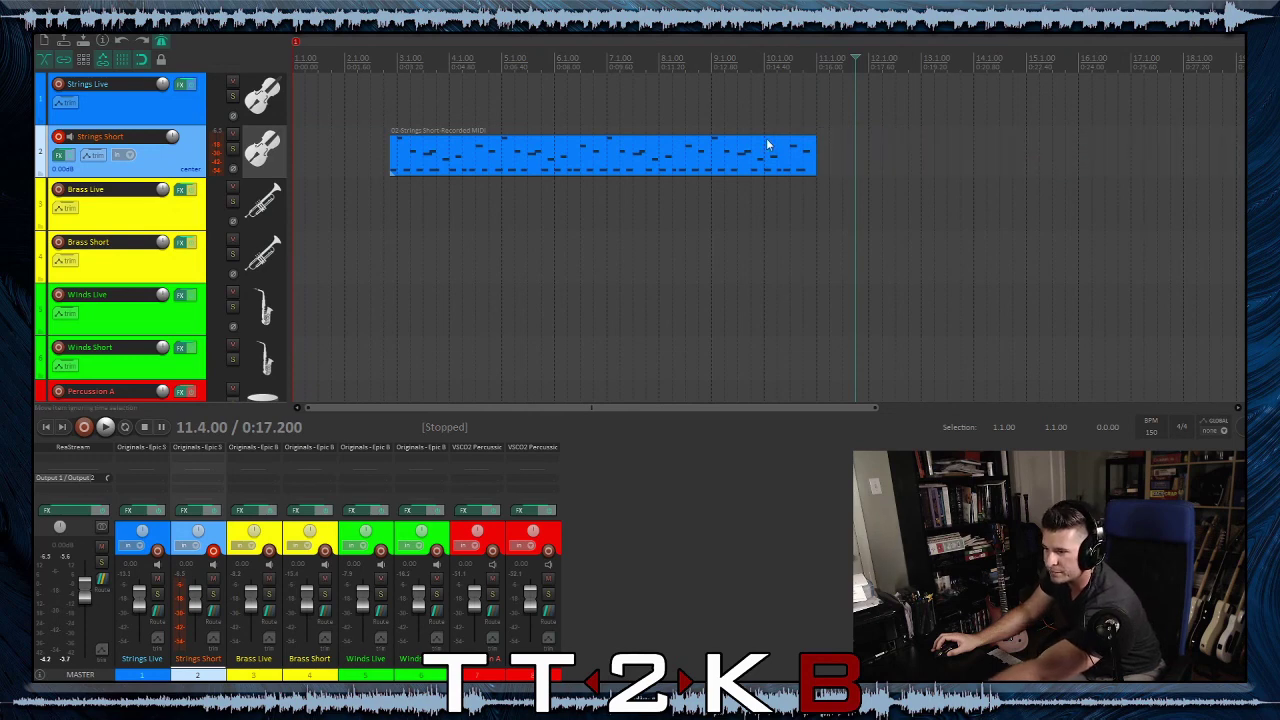
Adjust the original Strings Short item's start to 2.4.00 and place a copy of it at 11.1.00
click(633, 152)
drag(390, 152, 399, 155)
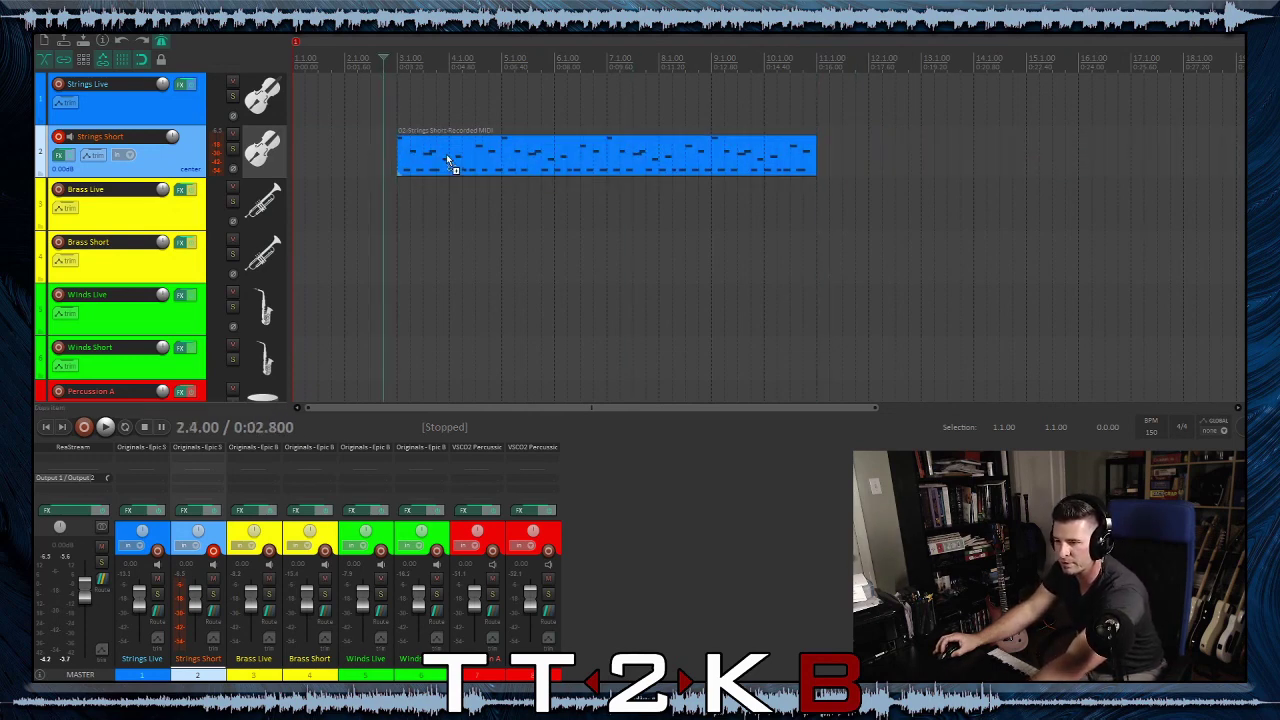
click(812, 171)
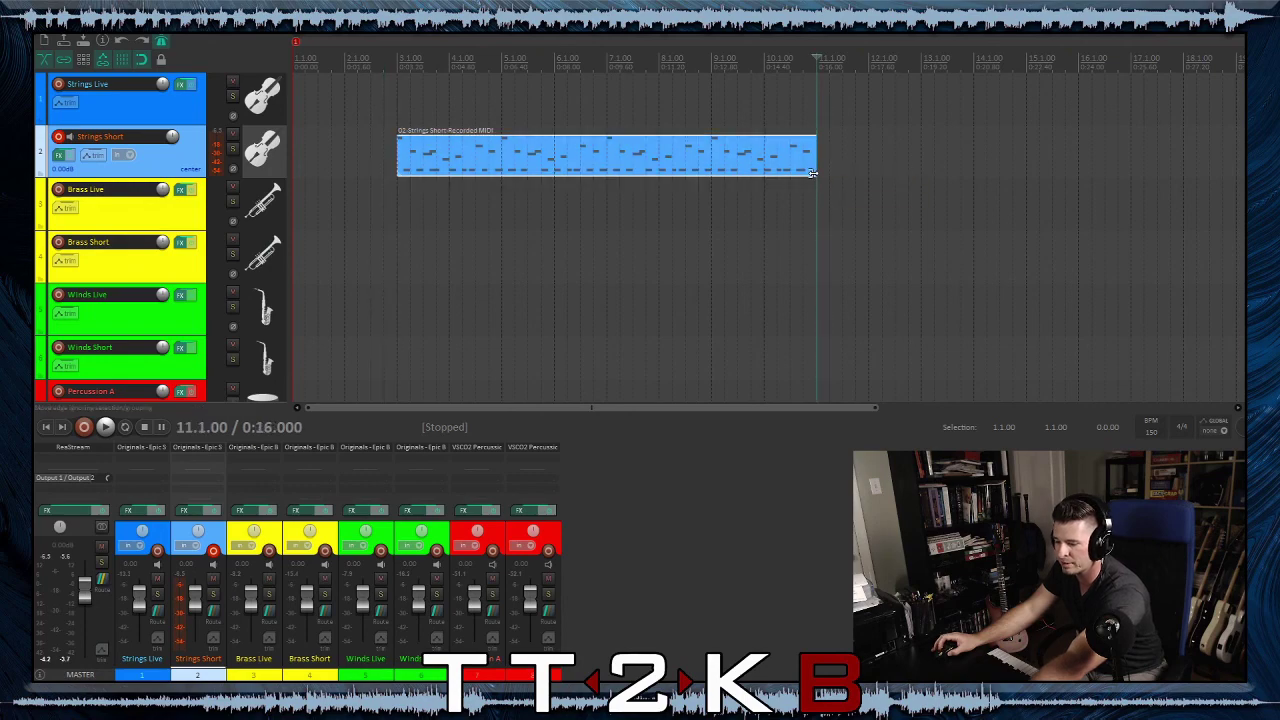
key(ctrl+d)
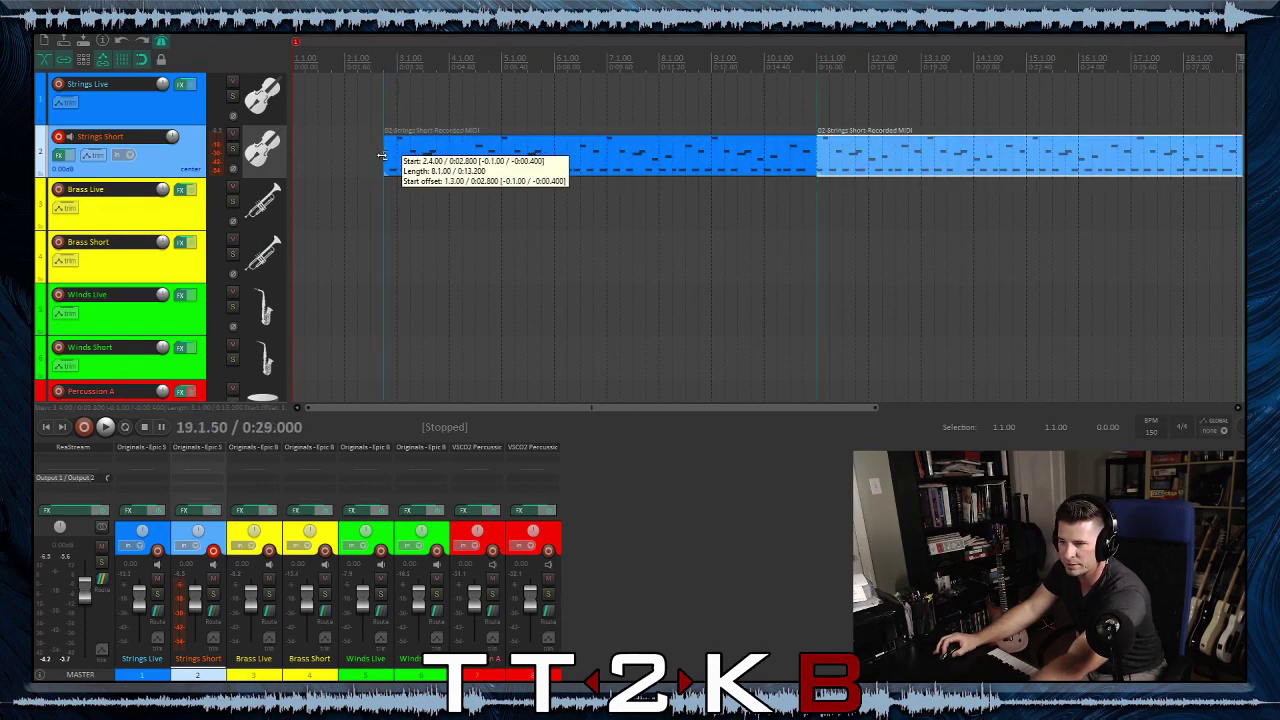
Check the notes at the start of the copied item in the MIDI editor and close the editor
double_click(830, 155)
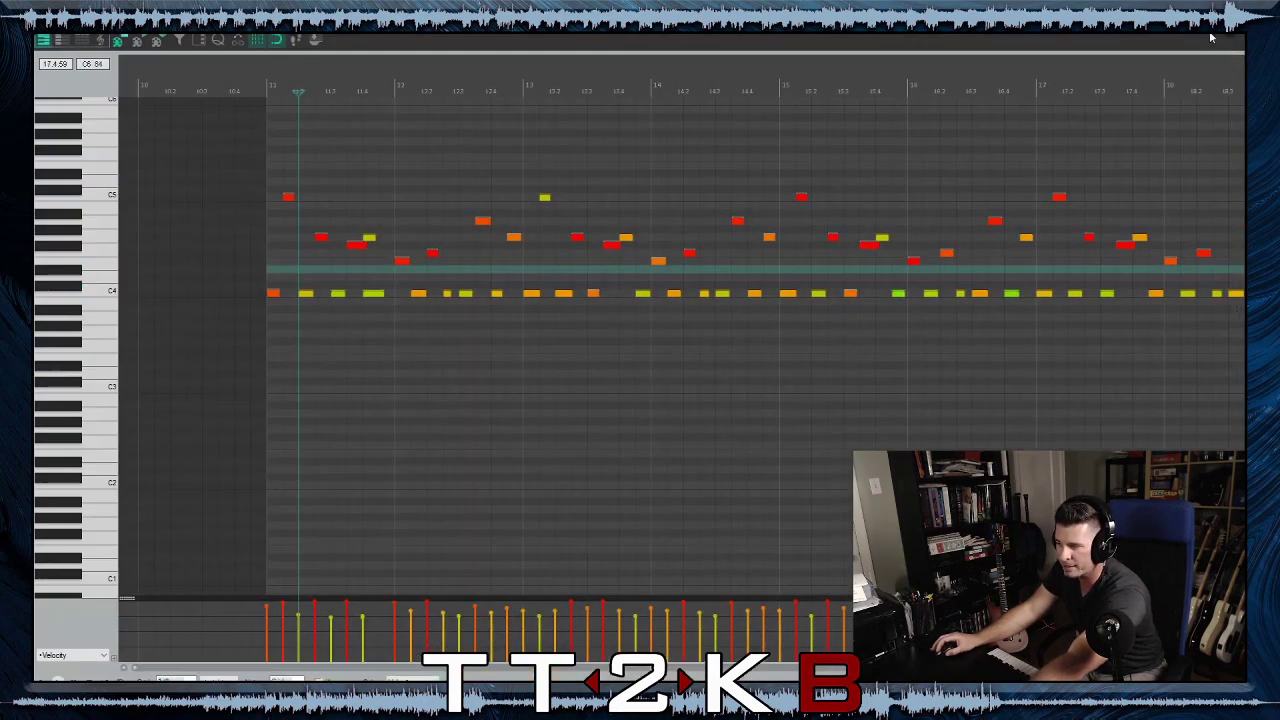
key(Escape)
scroll(838, 170, up, 2)
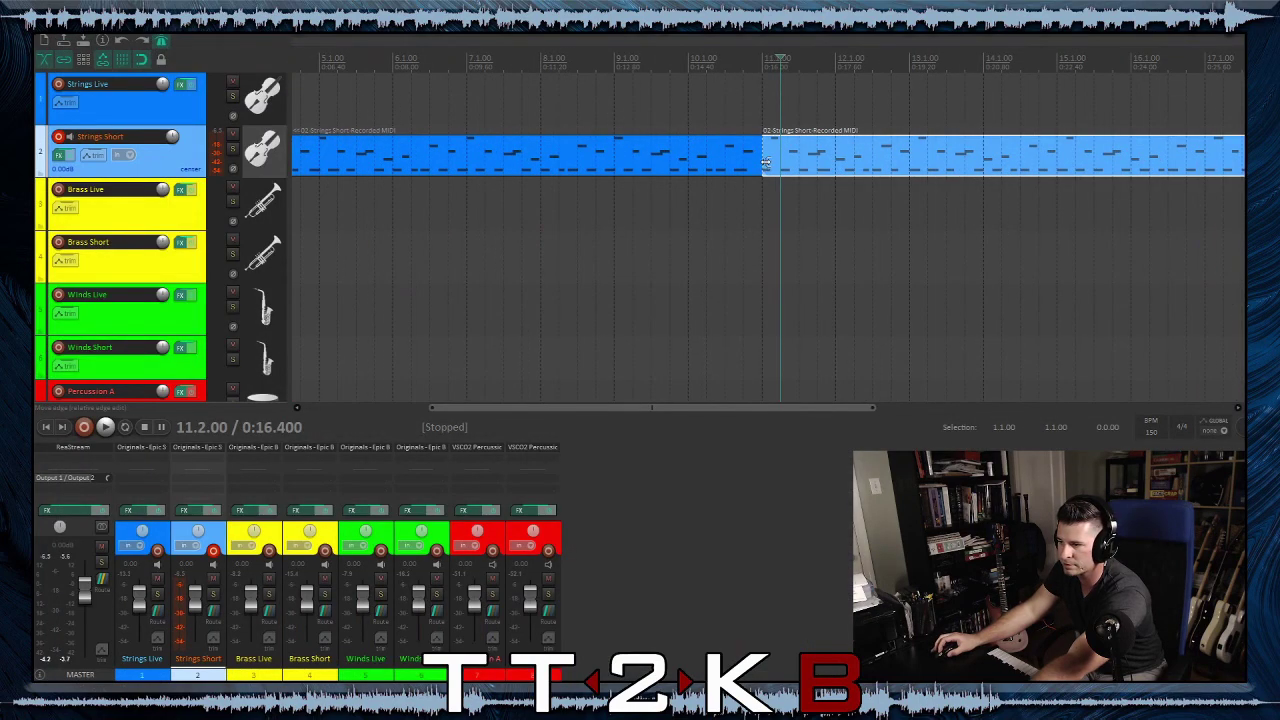
Try to adjust the copy's start edge at 11.1.00, and delete the copy
drag(765, 162, 773, 162)
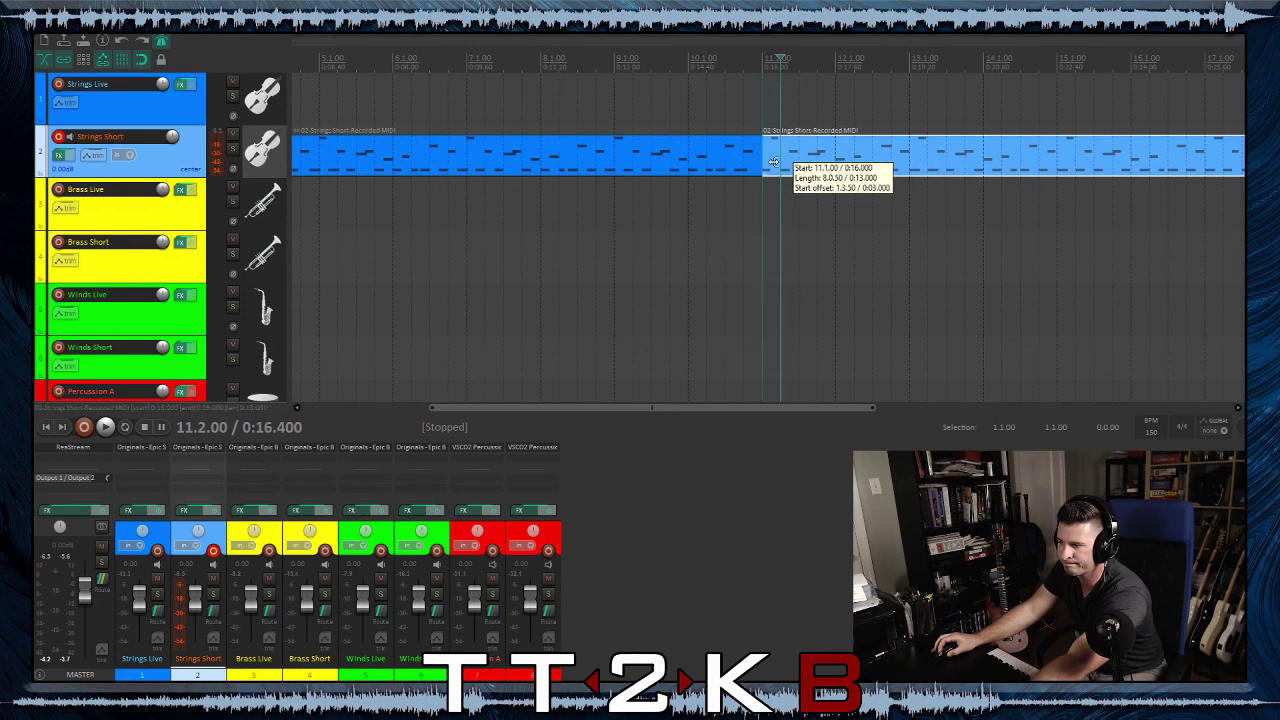
drag(773, 162, 873, 170)
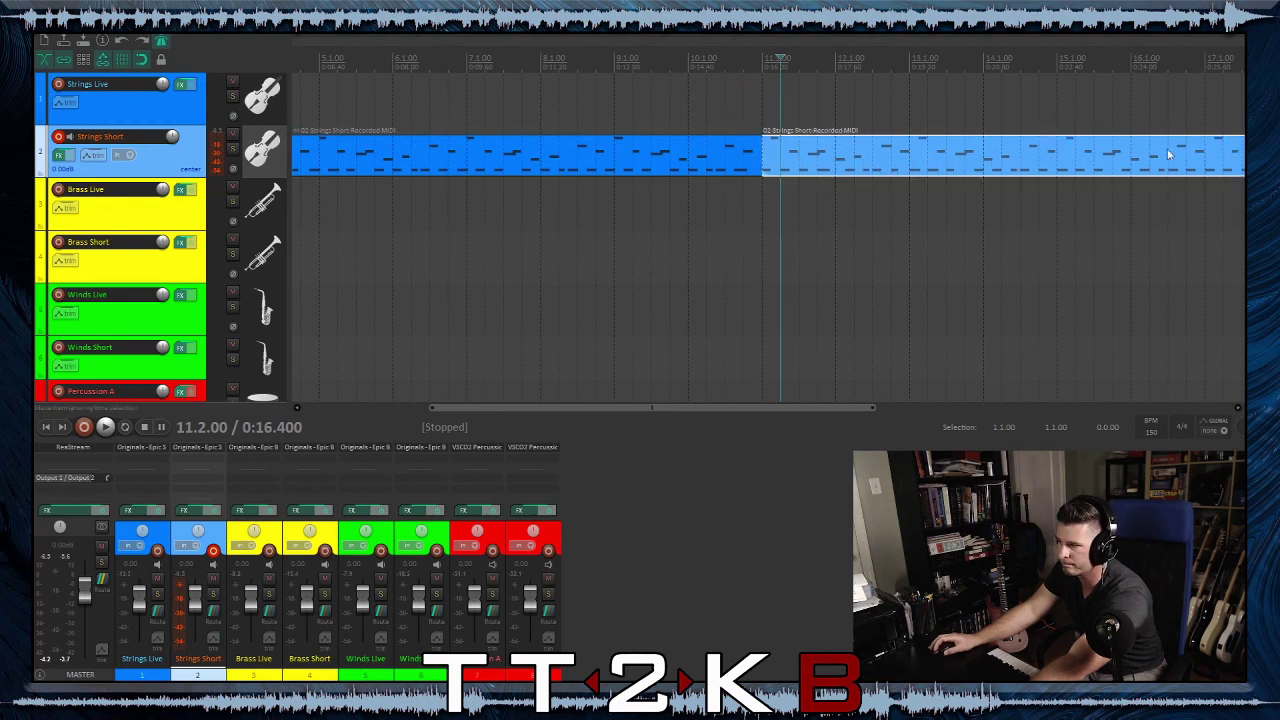
click(1043, 174)
key(Delete)
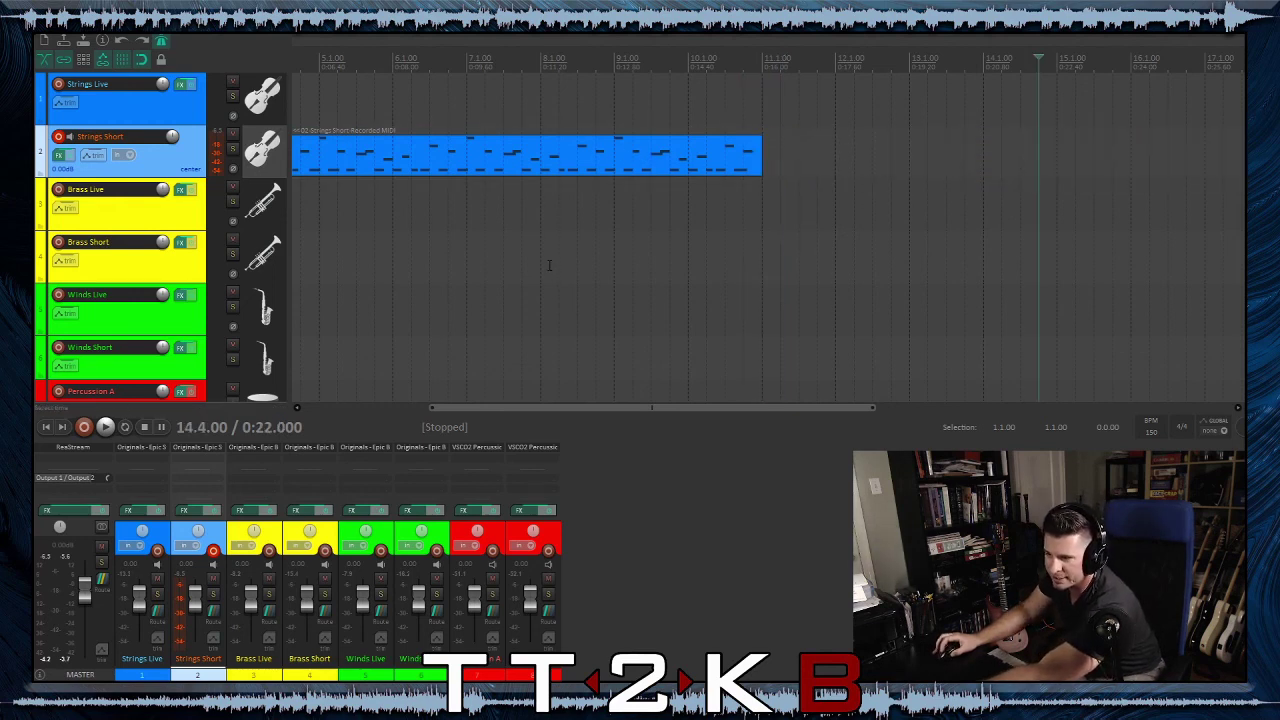
Move the remaining recorded item from the Strings Short track up to the Strings Live track
scroll(565, 263, left, 4)
click(478, 190)
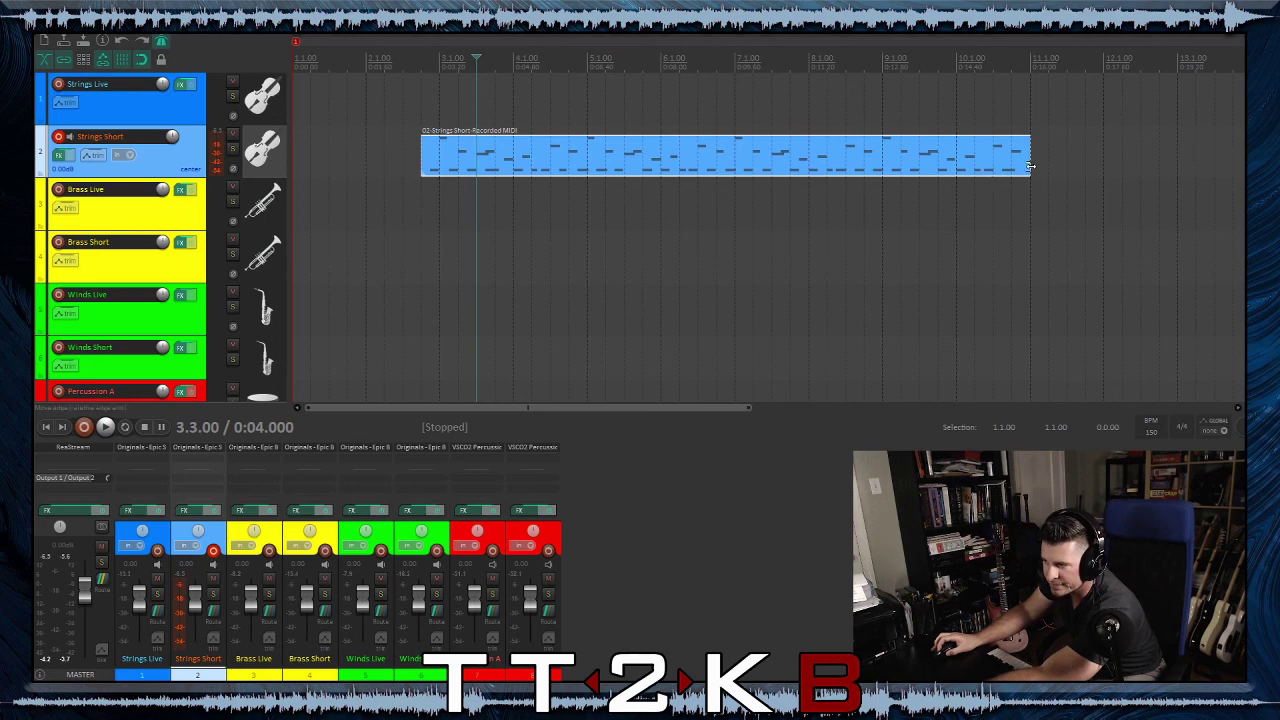
mouse_move(1031, 166)
mouse_down()
mouse_move(1007, 172)
mouse_move(1031, 170)
mouse_up()
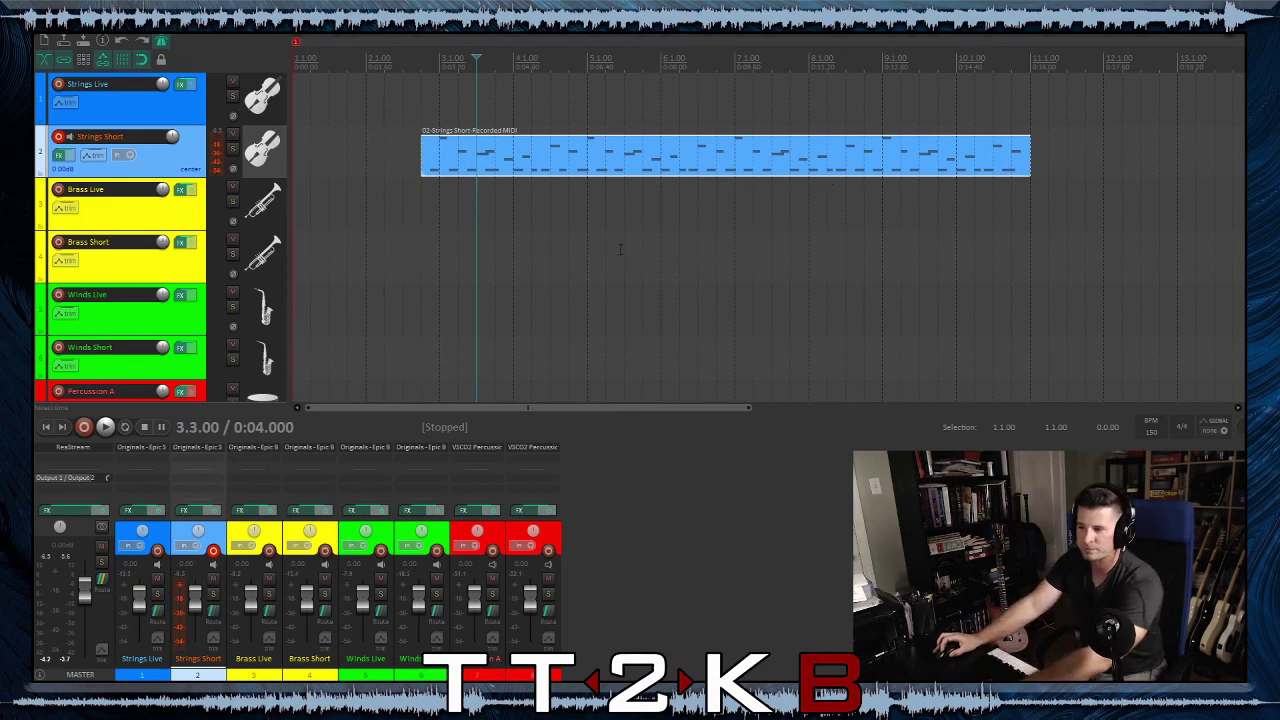
drag(485, 164, 479, 116)
Arm the Strings Live track for recording and disarm Strings Short
click(58, 84)
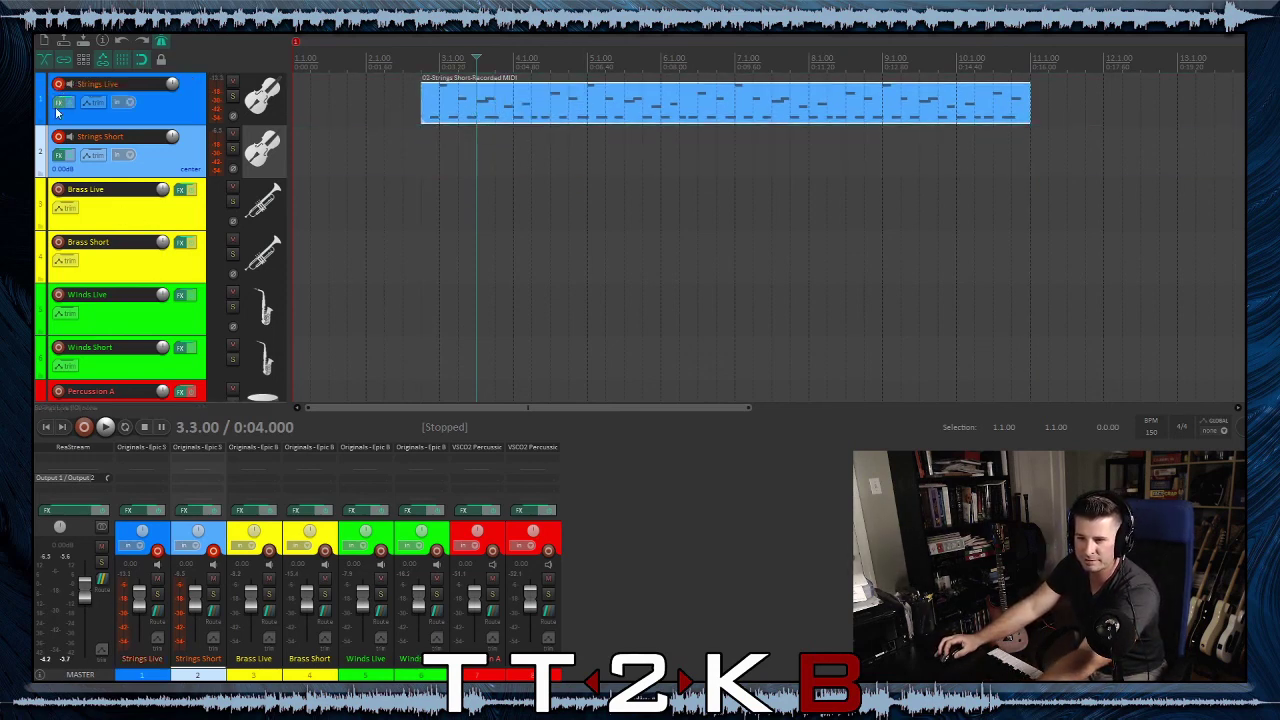
click(58, 137)
Open the item on Strings Live in the MIDI editor and examine its notes
scroll(663, 308, up, 2)
scroll(663, 308, down, 3)
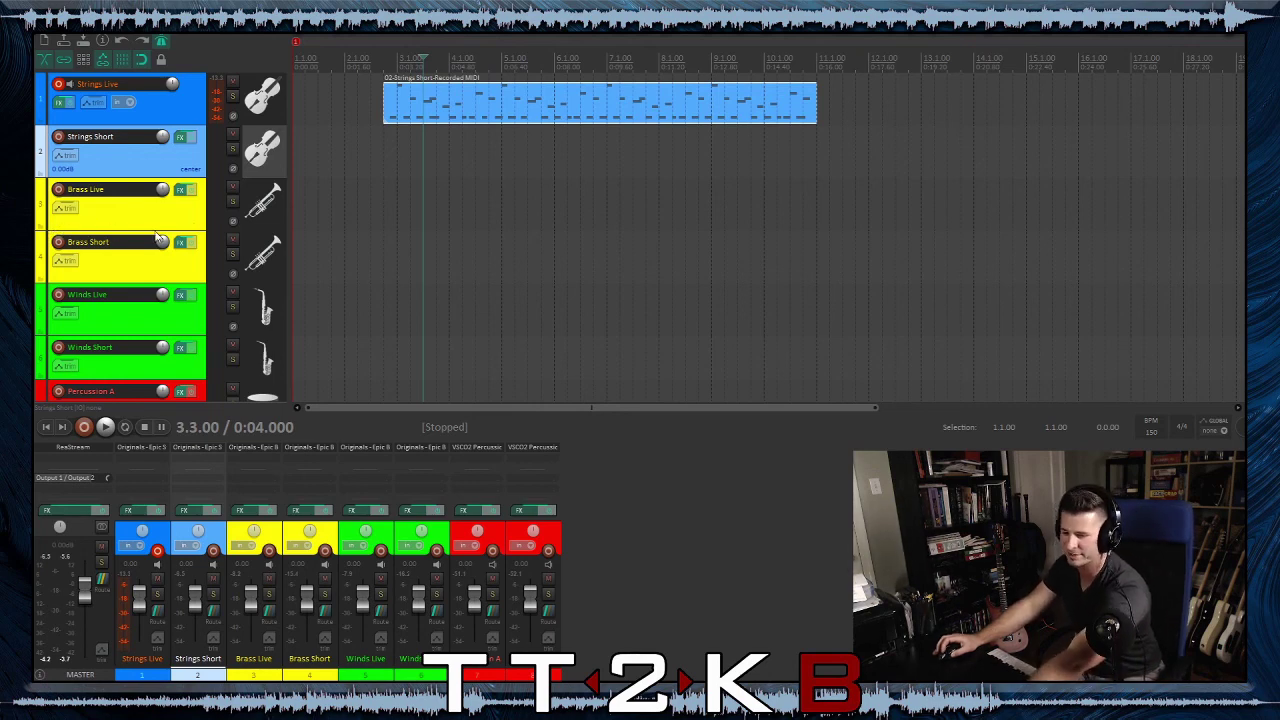
scroll(564, 216, up, 3)
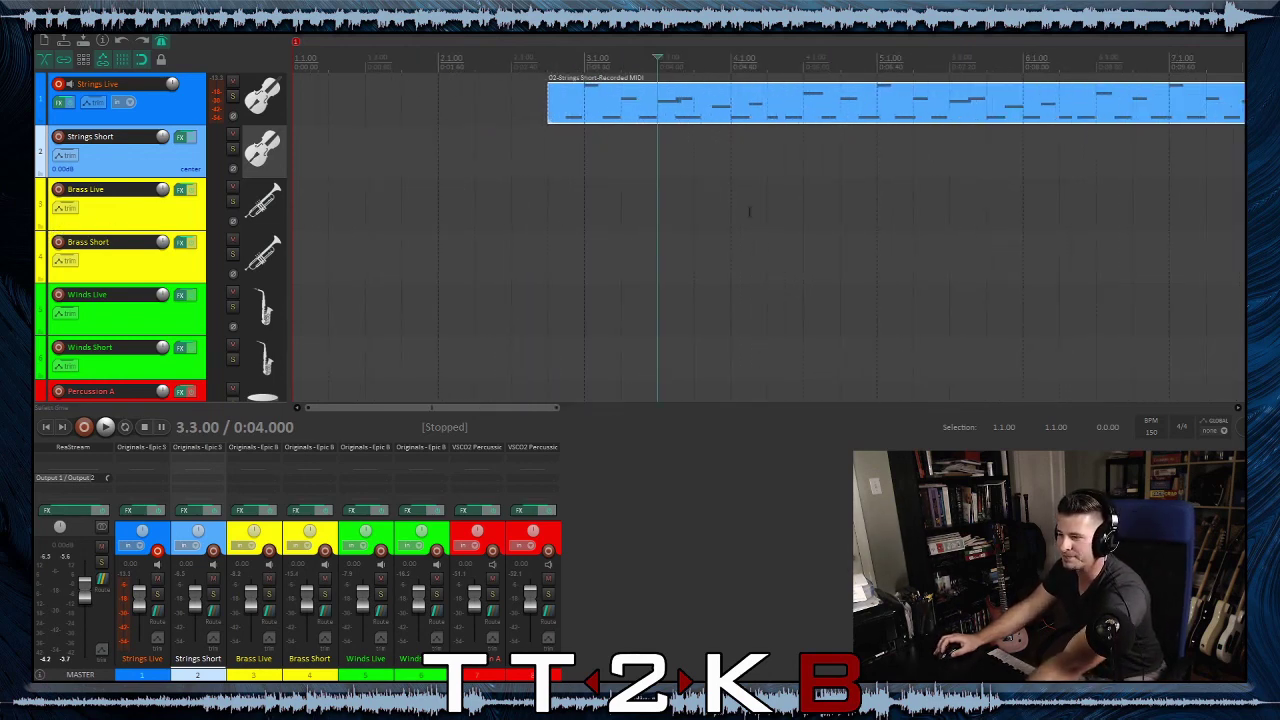
double_click(708, 104)
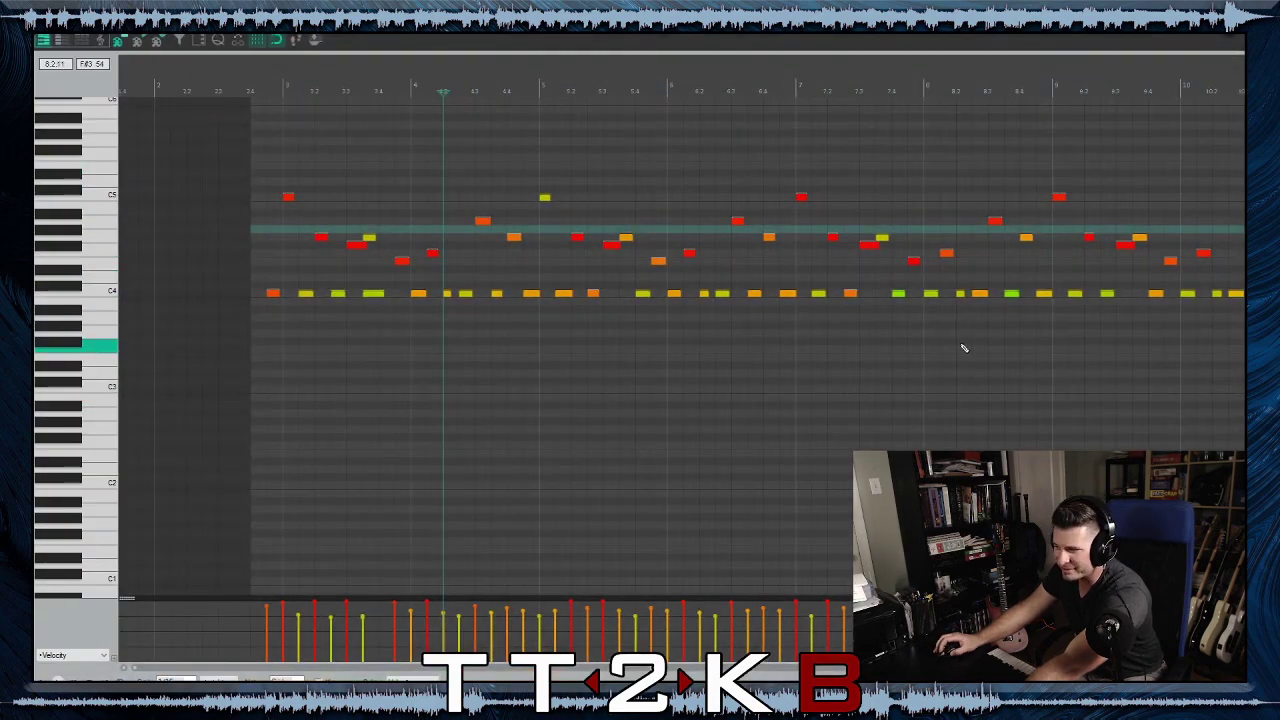
Move the copied item farther along Strings Live, clear of the first item, and delete its opening C4 note in the MIDI editor
scroll(963, 349, right, 8)
scroll(908, 330, left, 4)
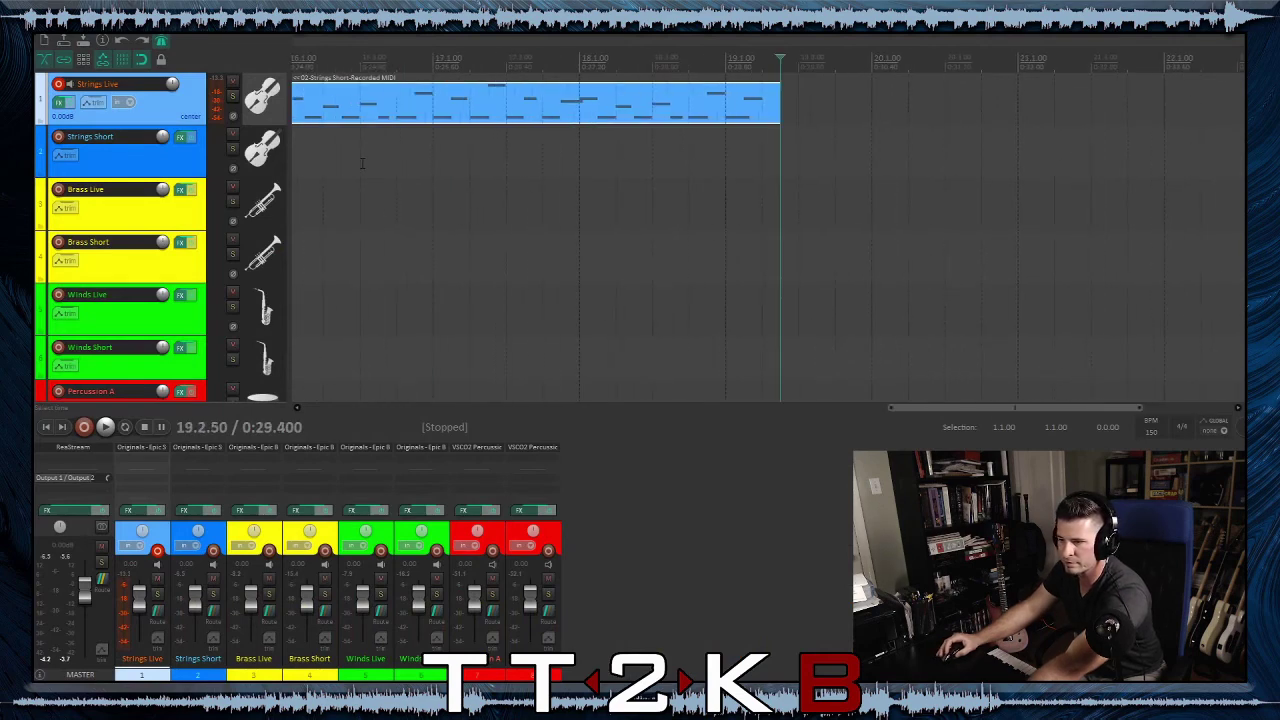
scroll(368, 163, down, 5)
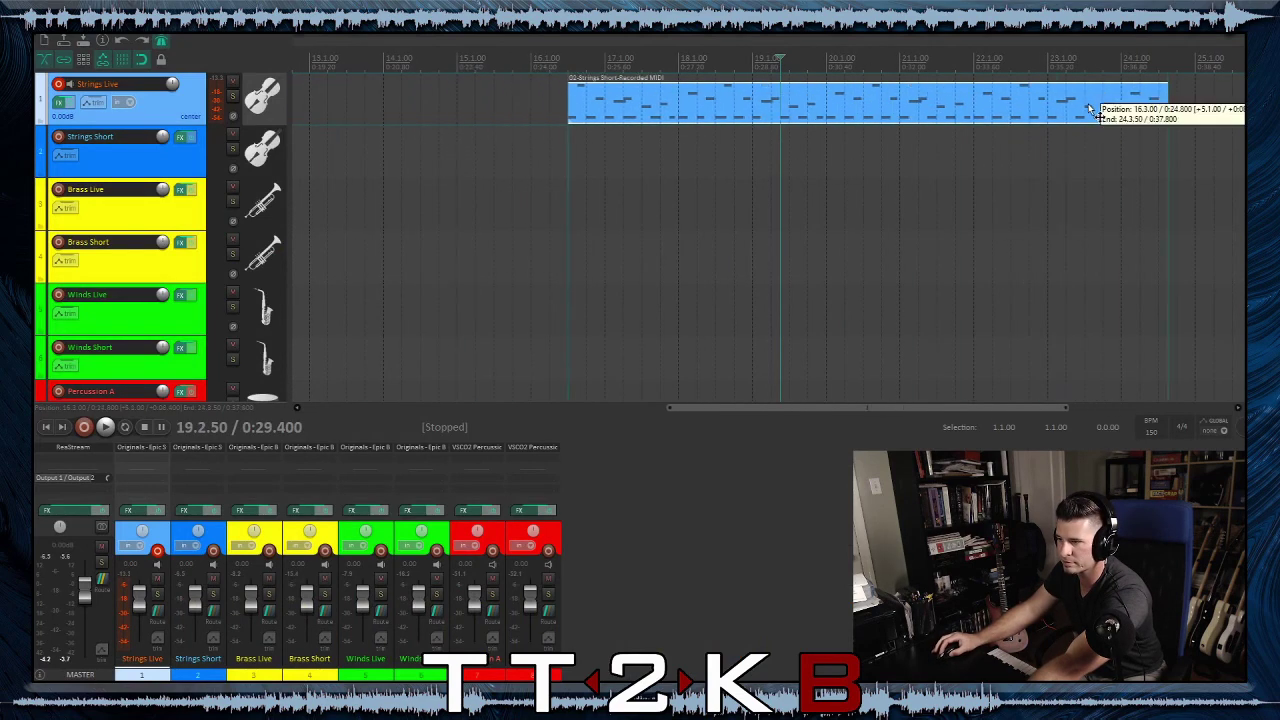
scroll(707, 147, down, 5)
scroll(707, 147, up, 1)
mouse_move(650, 130)
mouse_down()
mouse_move(622, 128)
mouse_move(661, 130)
mouse_up()
double_click(660, 108)
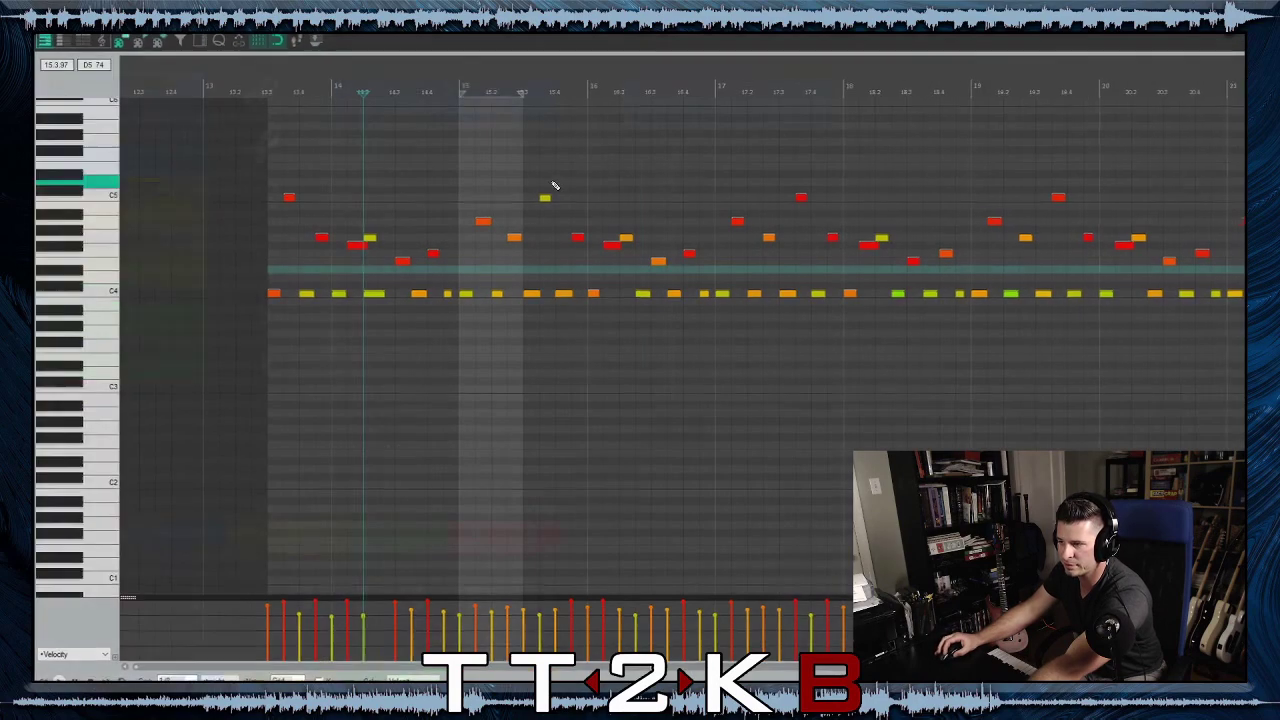
double_click(273, 293)
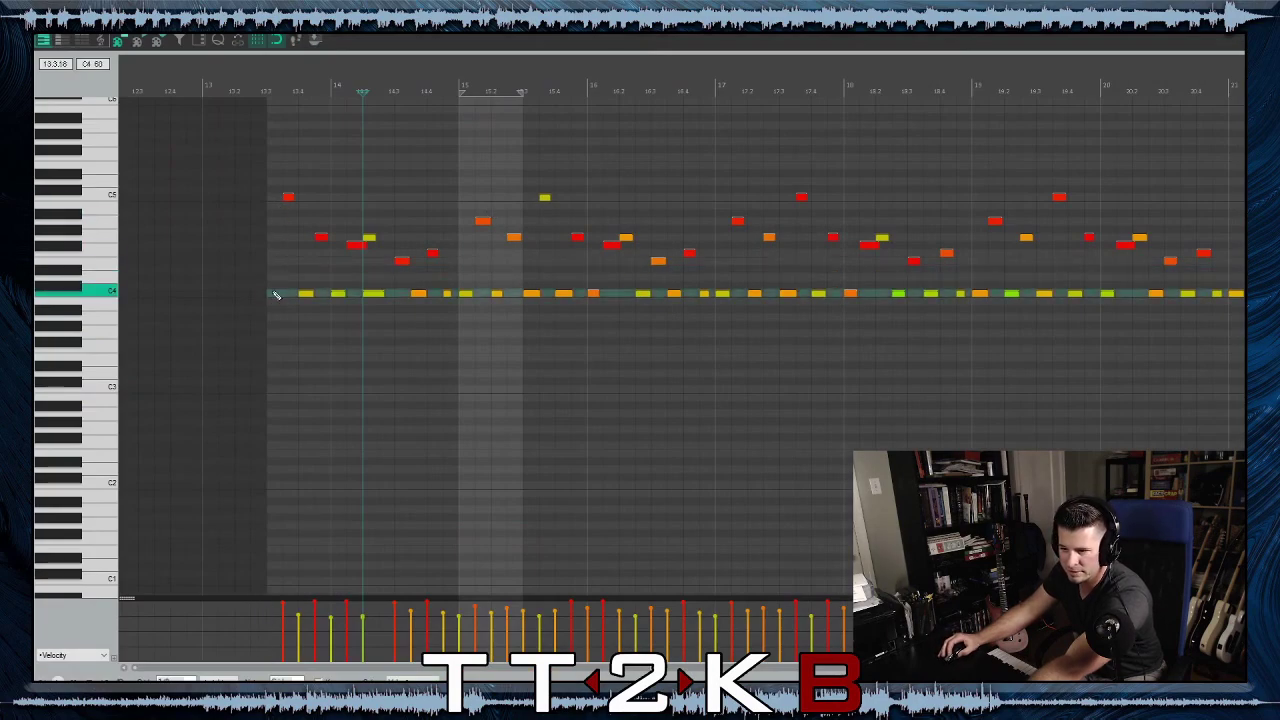
Trim the start of the copied item and move it to begin at 11.1.00, directly against the end of the first item
key(Escape)
drag(728, 113, 648, 118)
scroll(560, 118, up, 5)
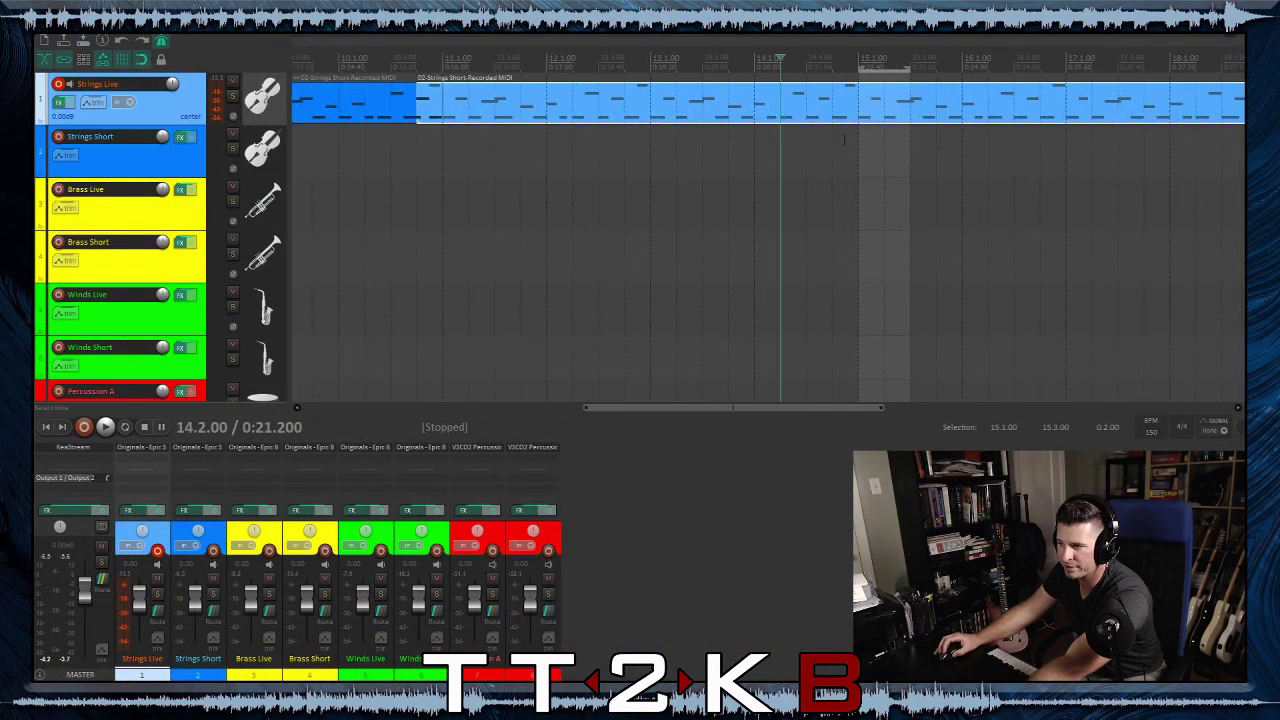
scroll(763, 140, left, 3)
scroll(801, 133, up, 3)
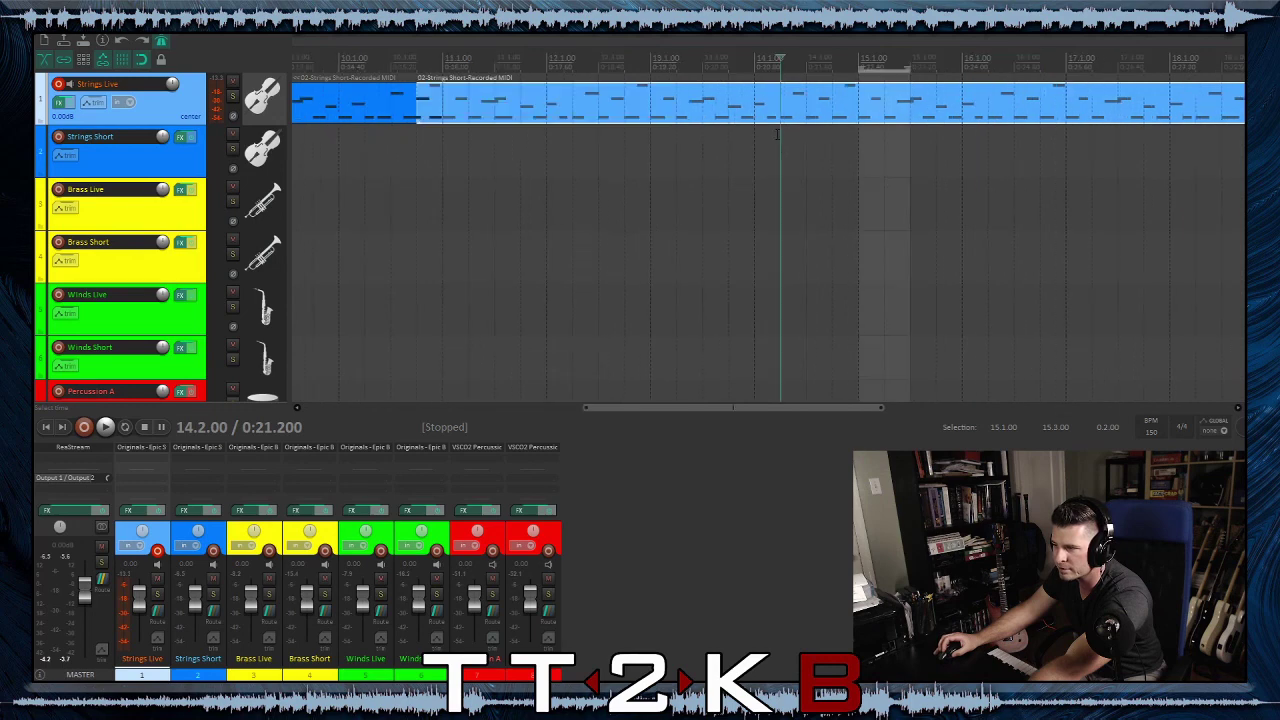
drag(468, 126, 547, 113)
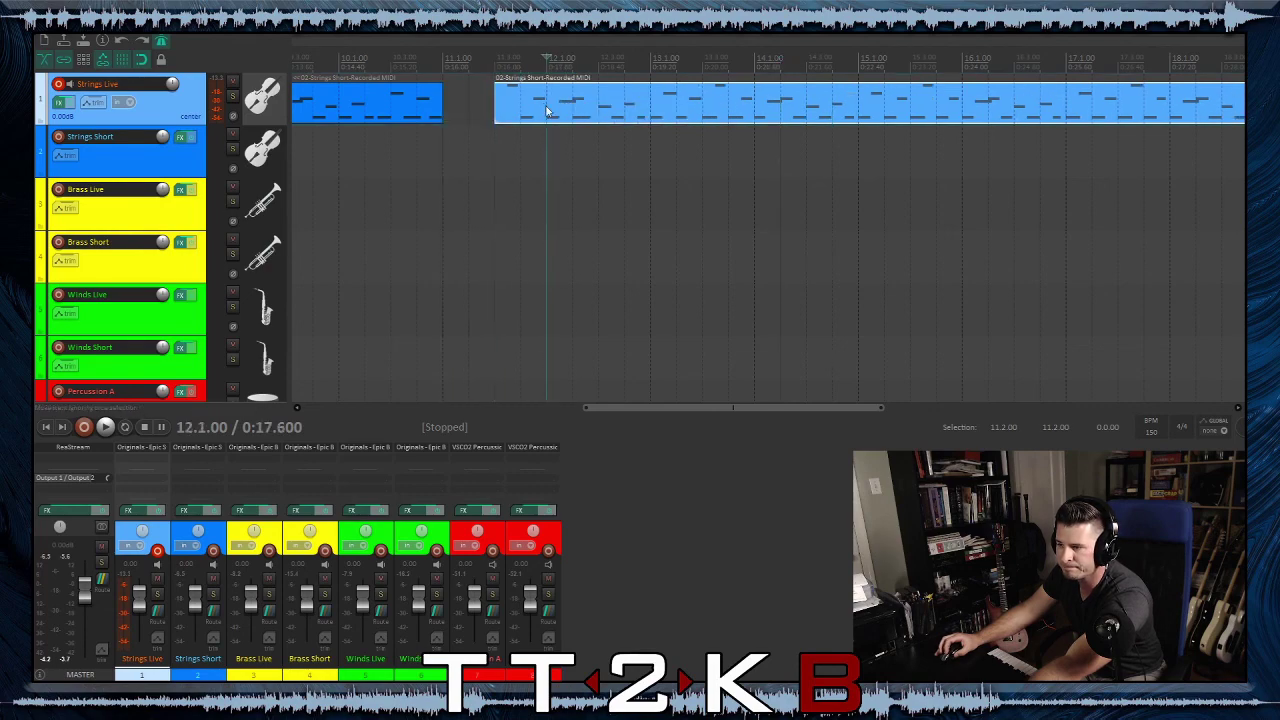
double_click(547, 113)
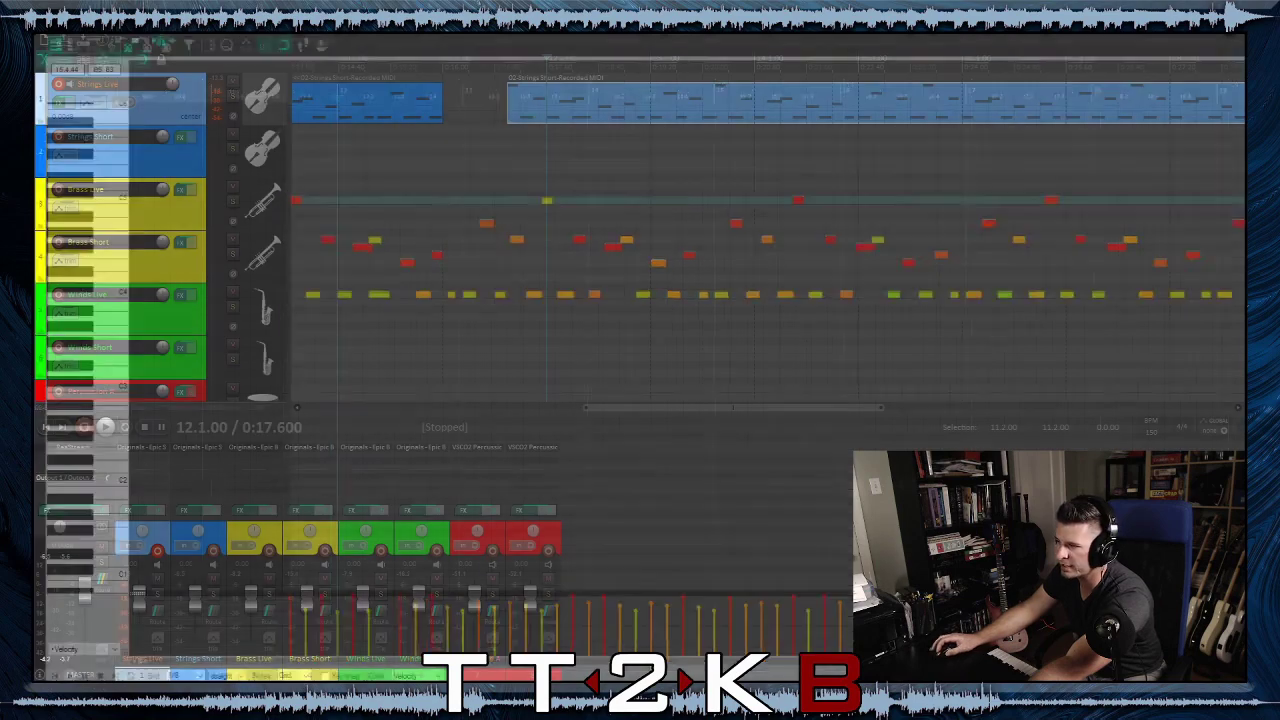
drag(765, 100, 698, 100)
Play from 10.2.00 across the join between the two items on Strings Live to check the transition
click(365, 180)
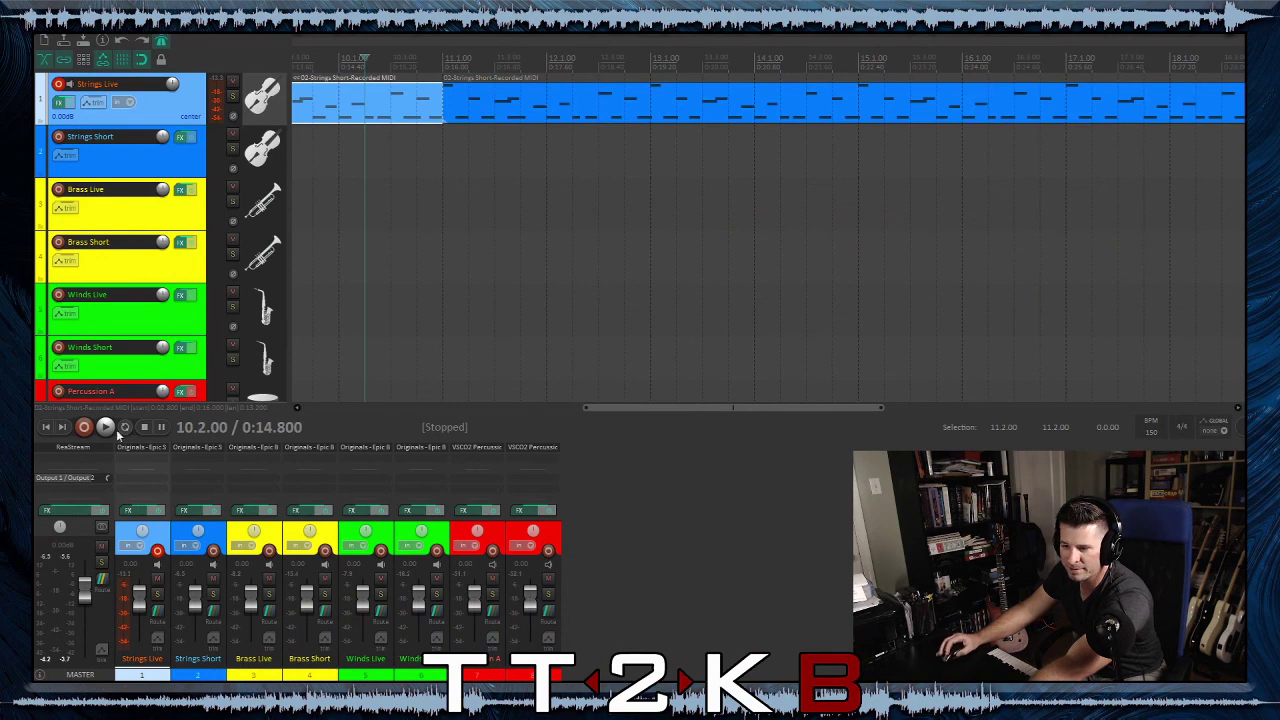
click(105, 427)
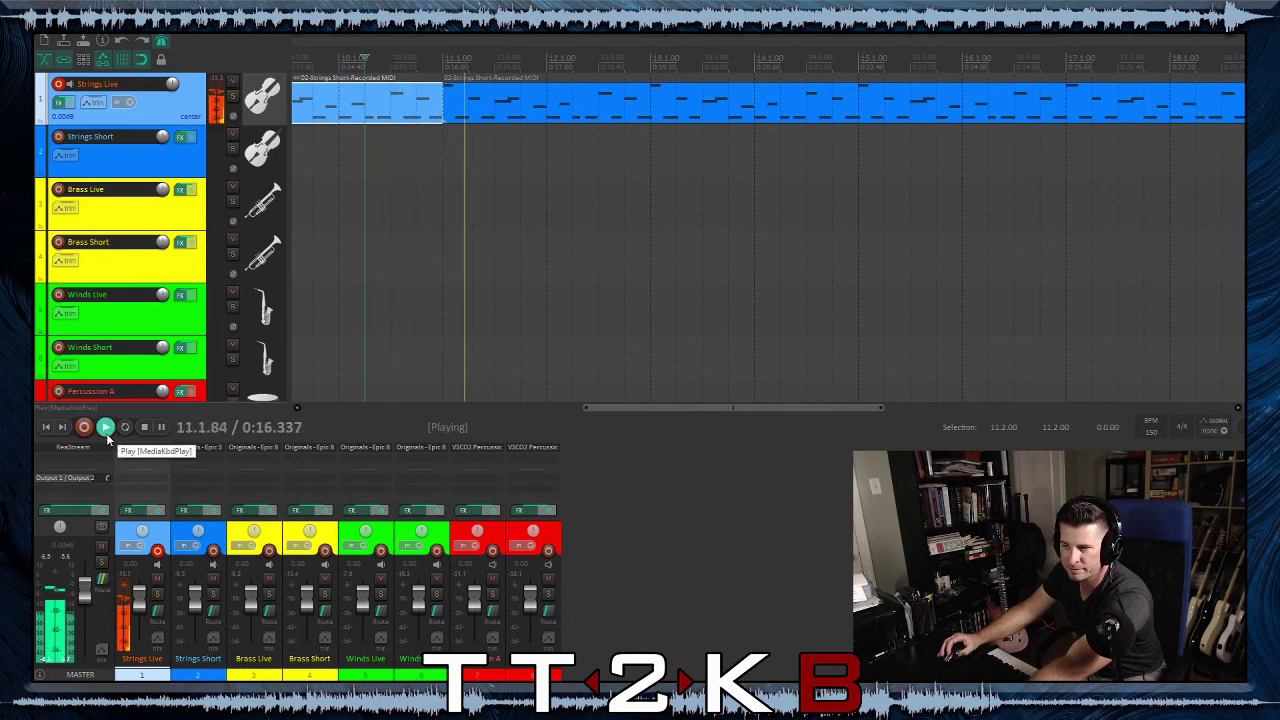
click(149, 430)
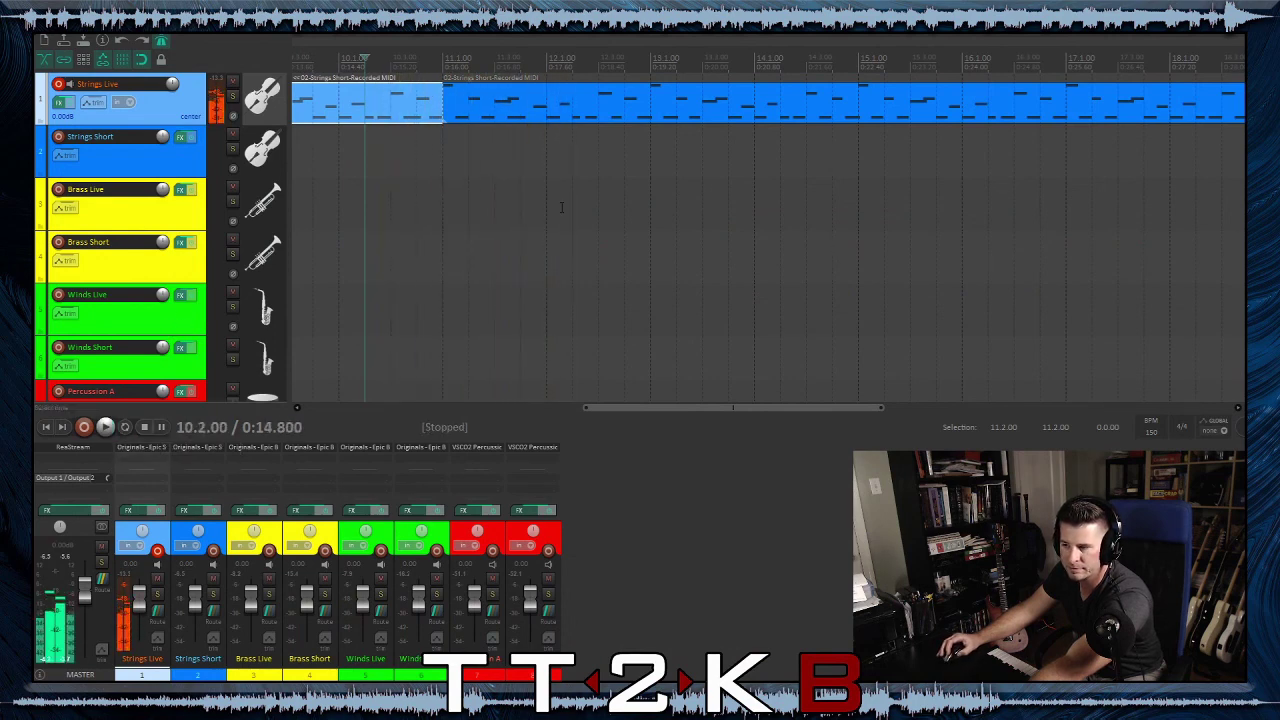
Open the first Strings Live item in the MIDI editor and play its notes from 7.4.75
scroll(404, 180, up, 3)
double_click(545, 112)
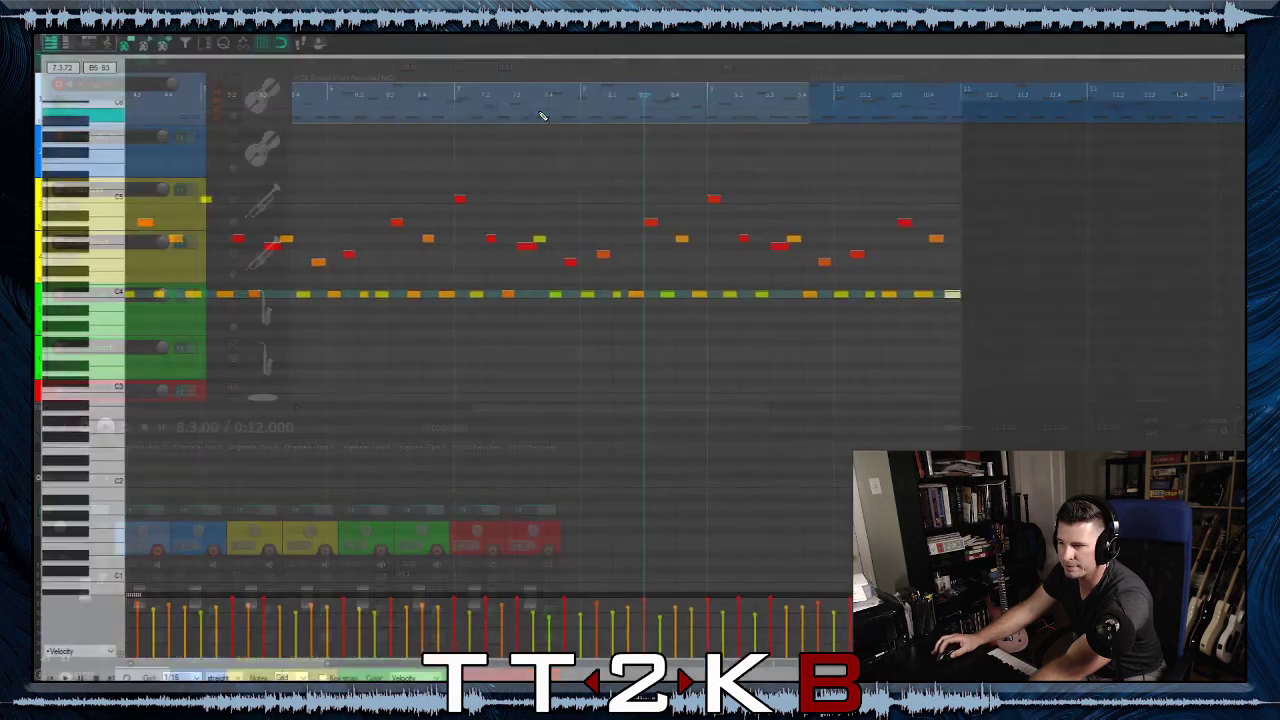
click(572, 353)
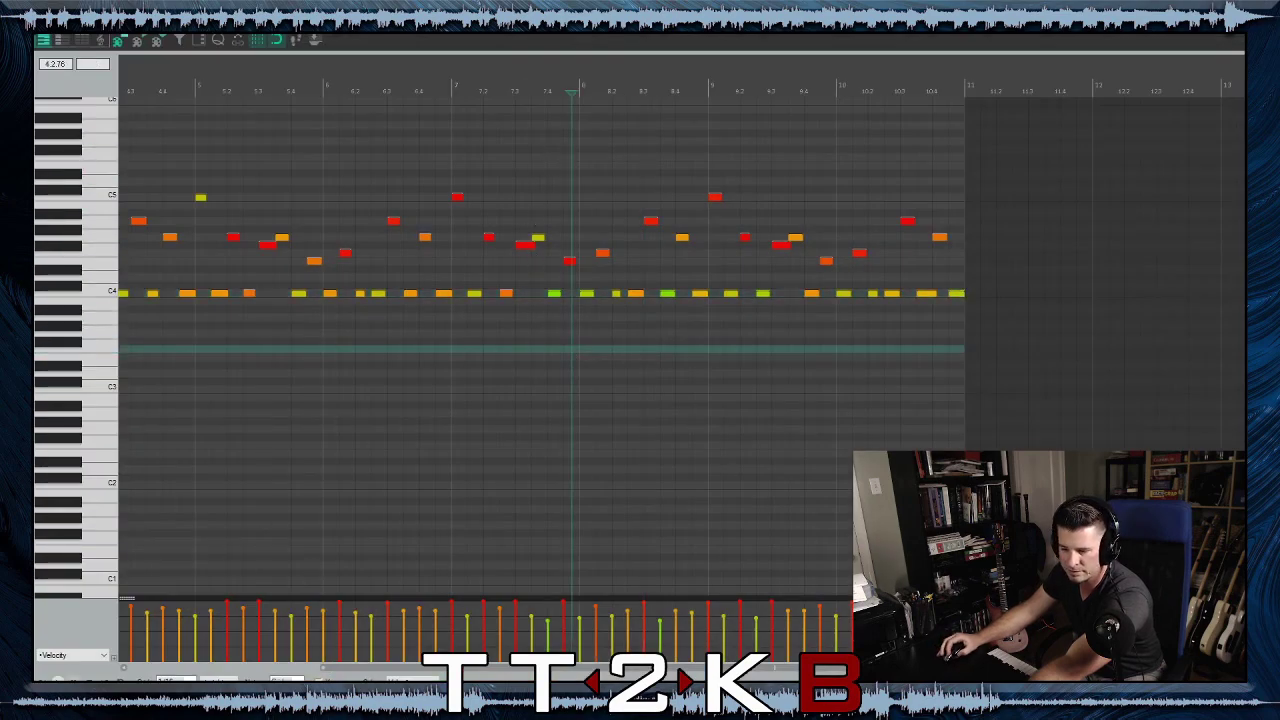
key(space)
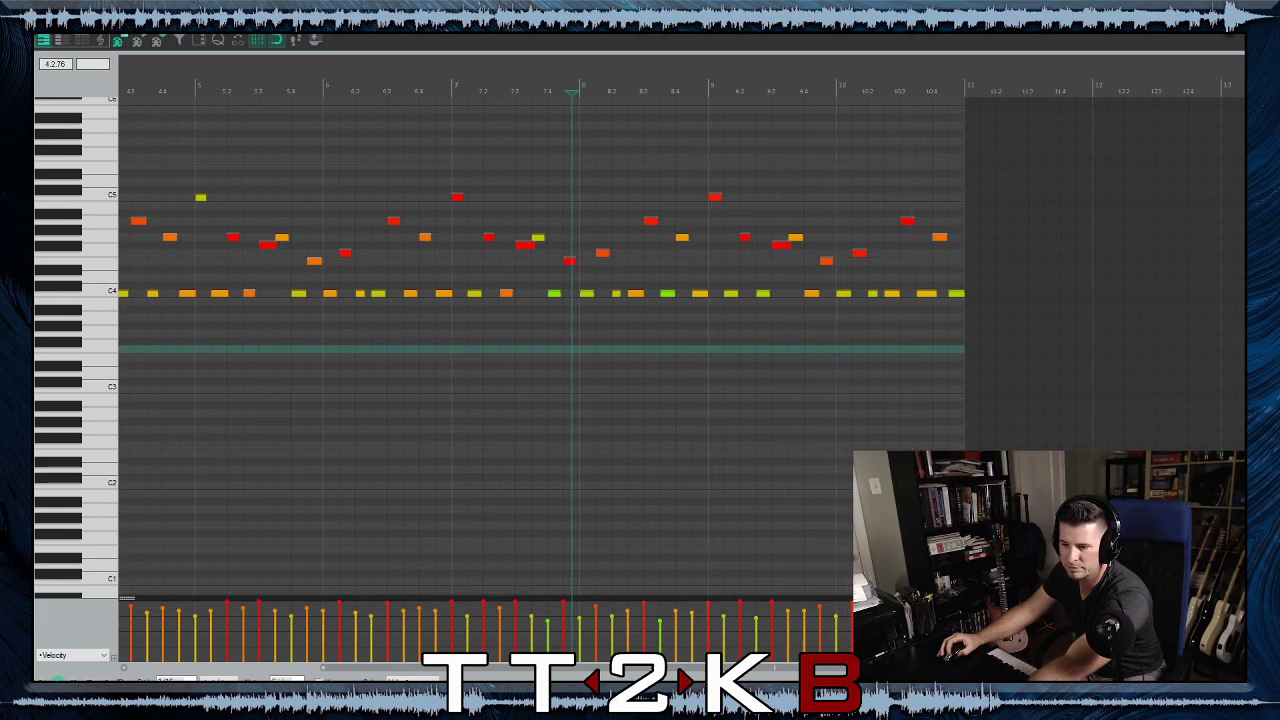
key(space)
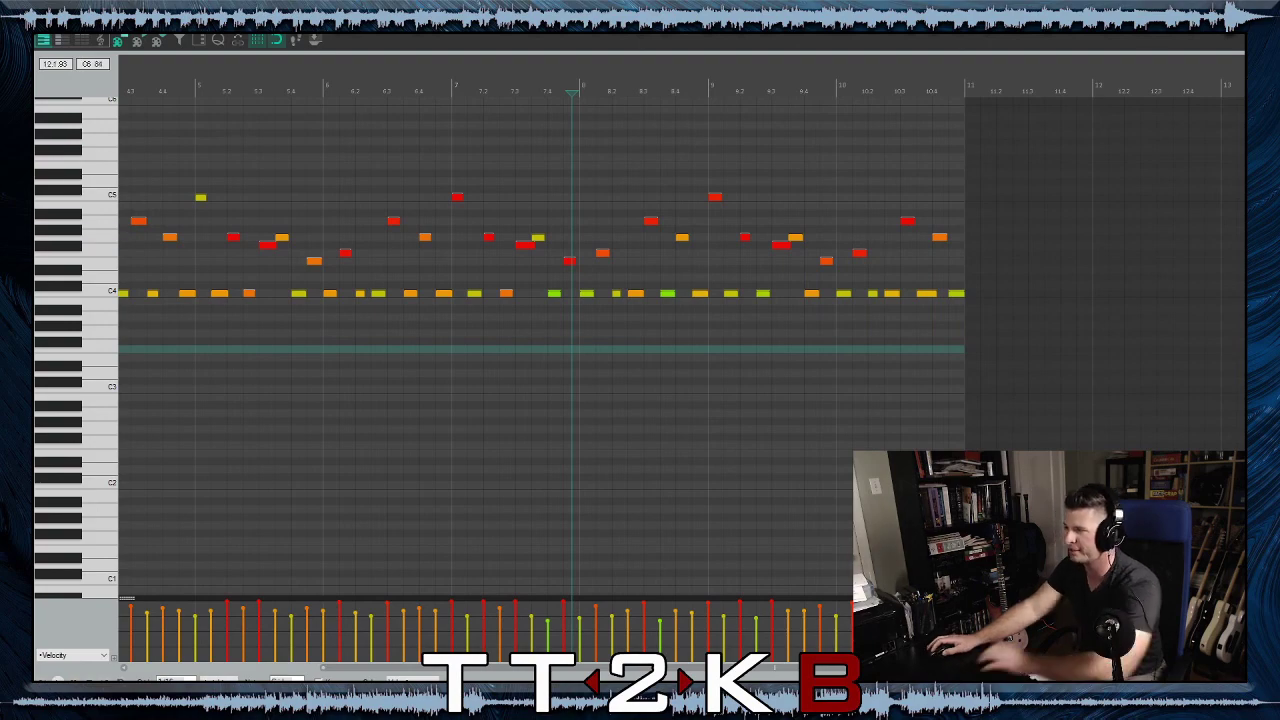
key(Escape)
Move both recorded items from the Strings Live track down to the Strings Short track
scroll(695, 148, down, 3)
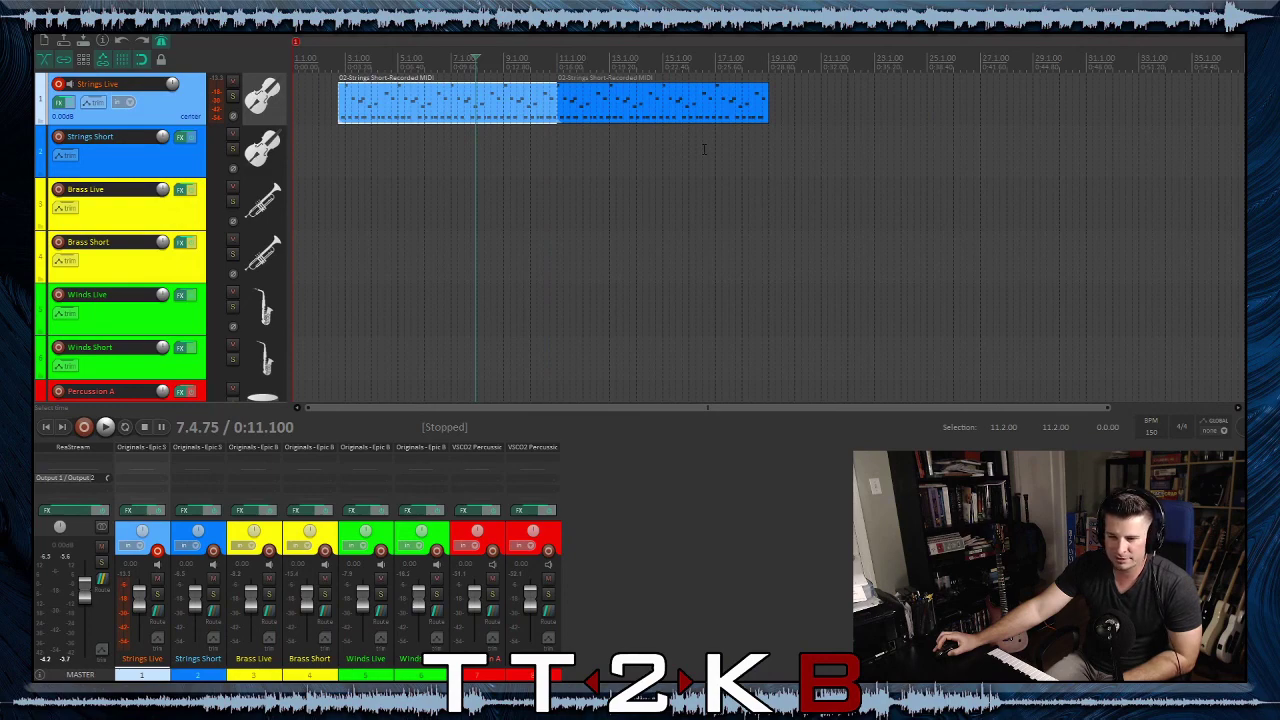
scroll(704, 149, down, 1)
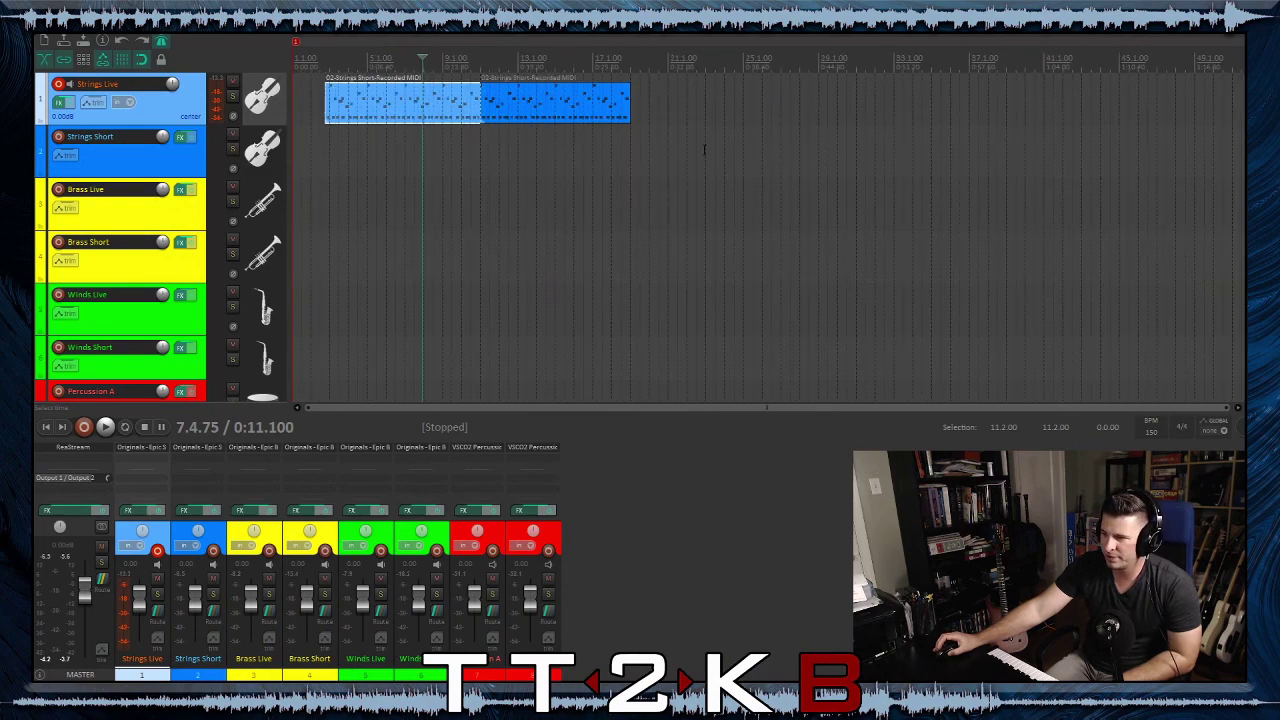
scroll(704, 149, up, 1)
scroll(704, 149, down, 1)
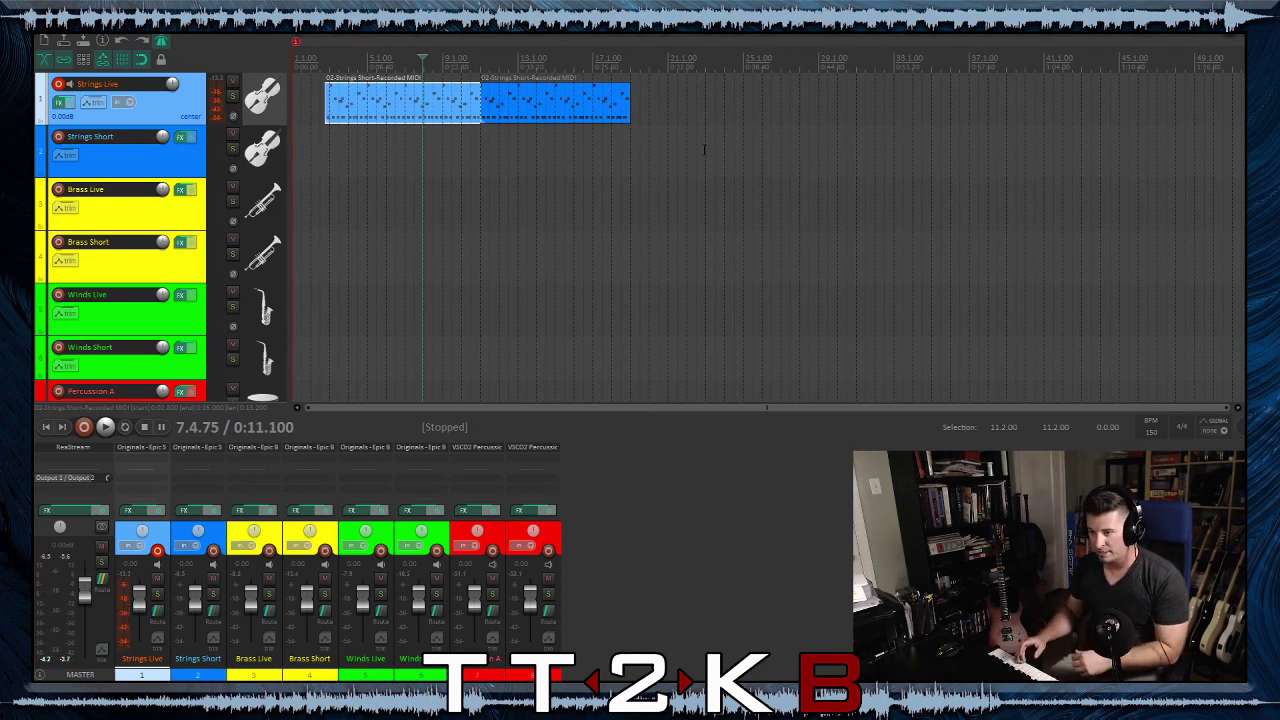
click(425, 100)
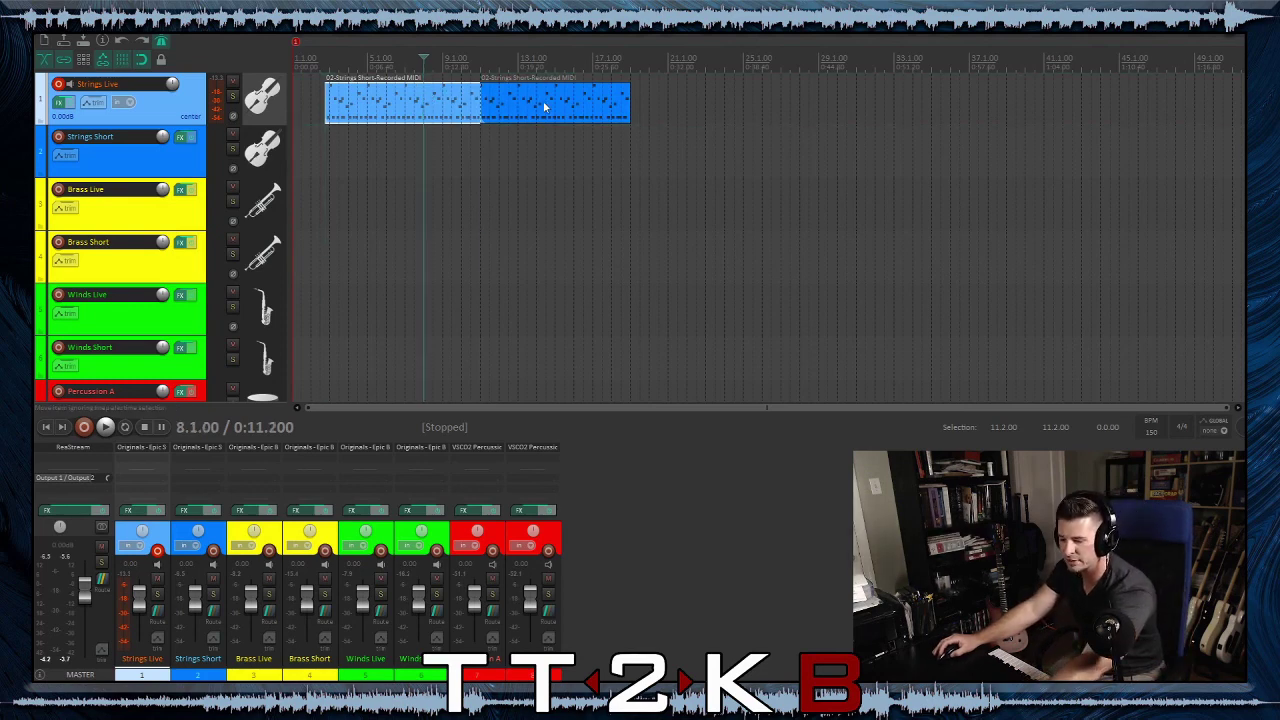
drag(400, 108, 405, 155)
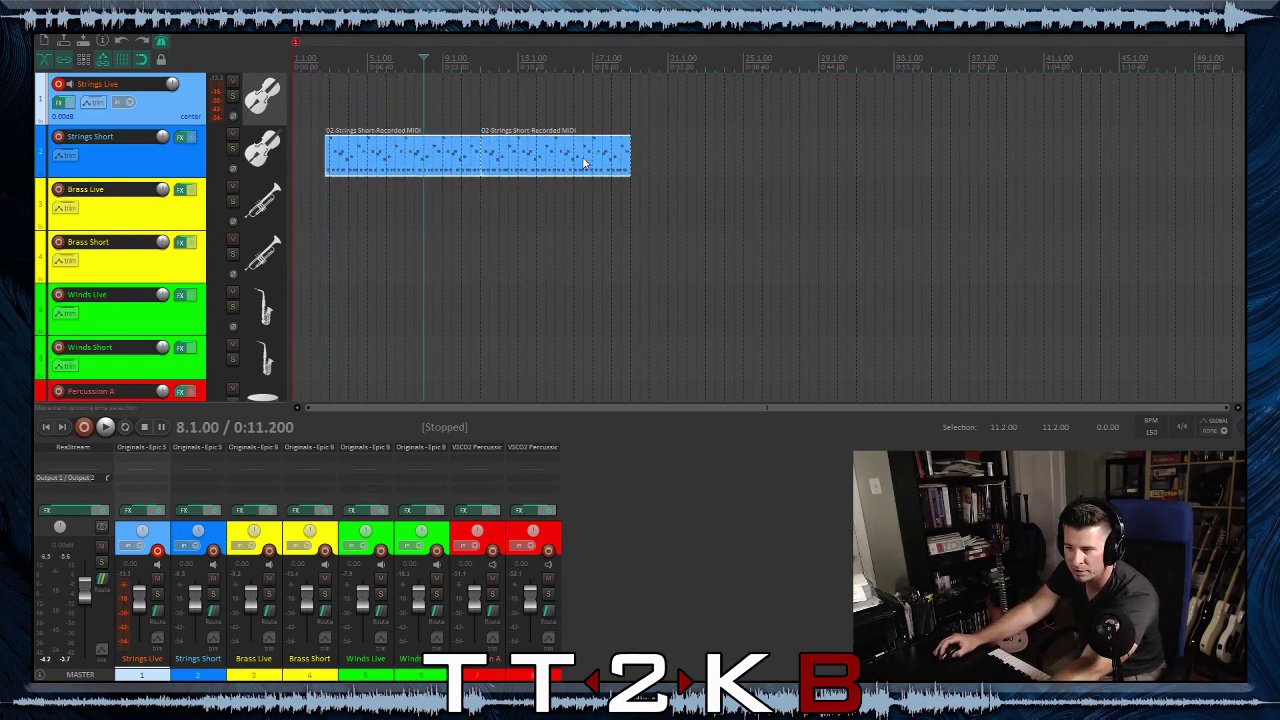
Duplicate the Strings Short track and delete both MIDI items on the duplicate
right_click(190, 162)
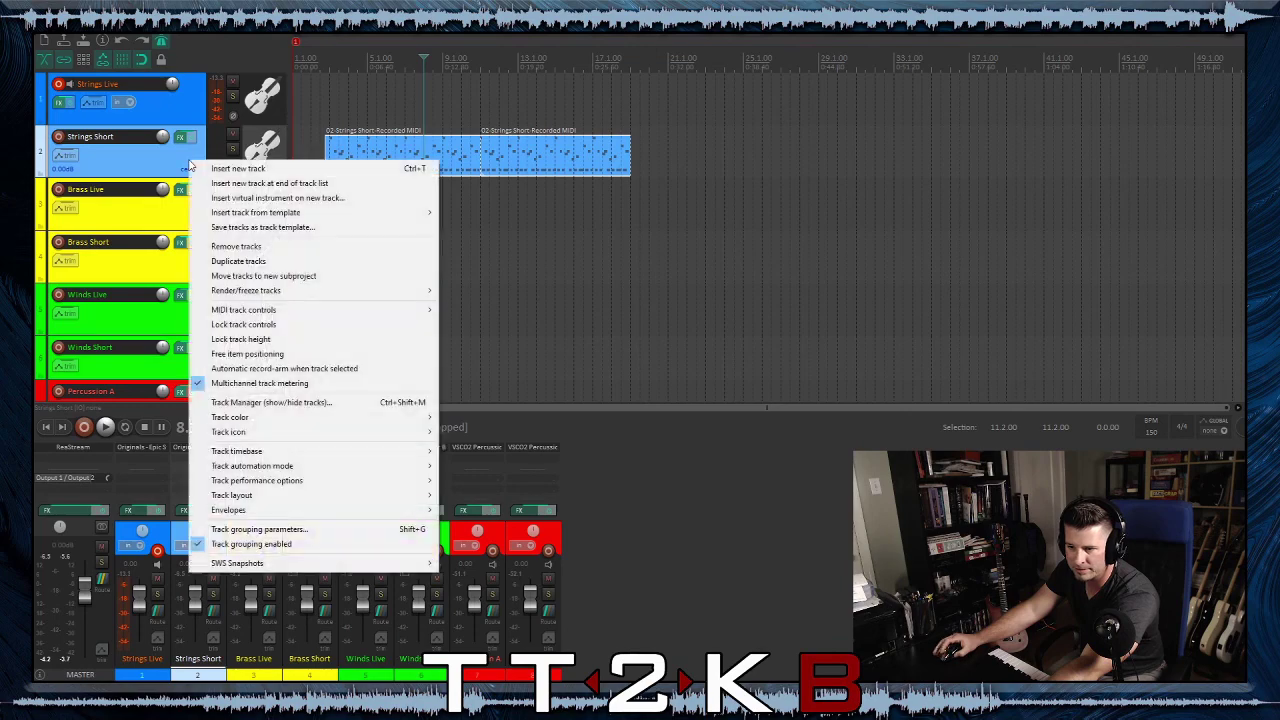
click(223, 262)
click(391, 209)
key(Delete)
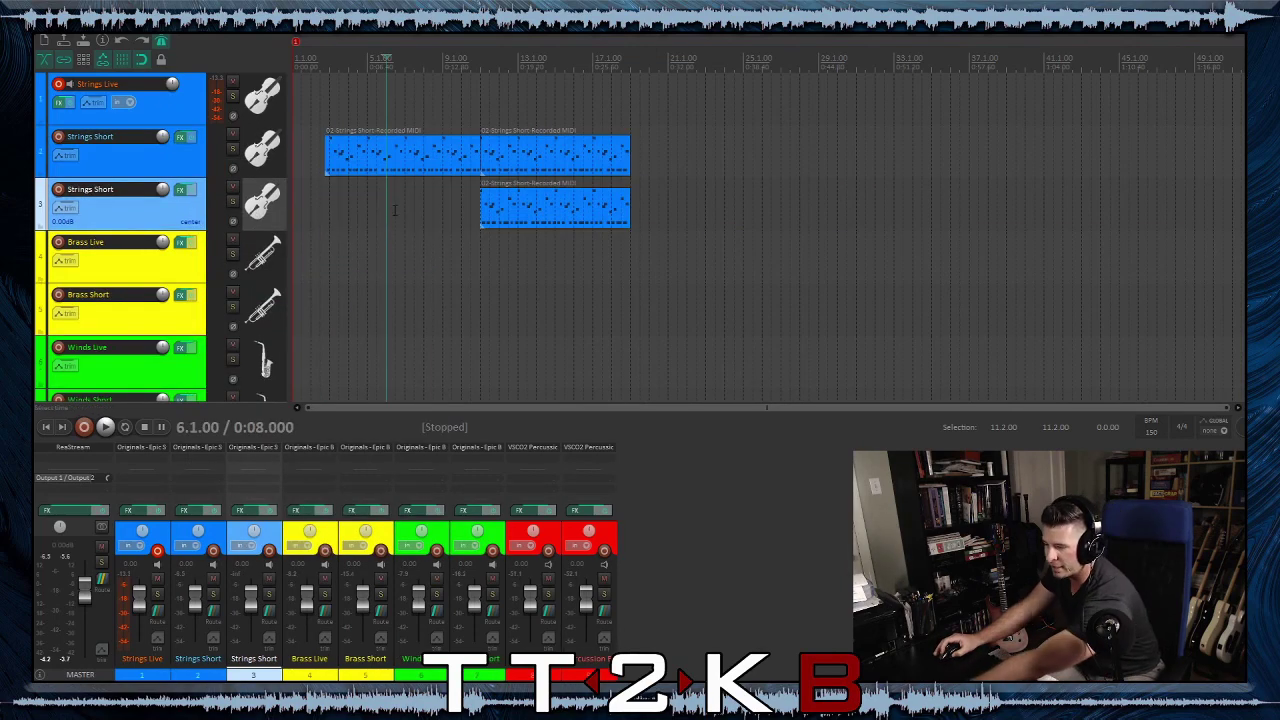
click(508, 211)
key(Delete)
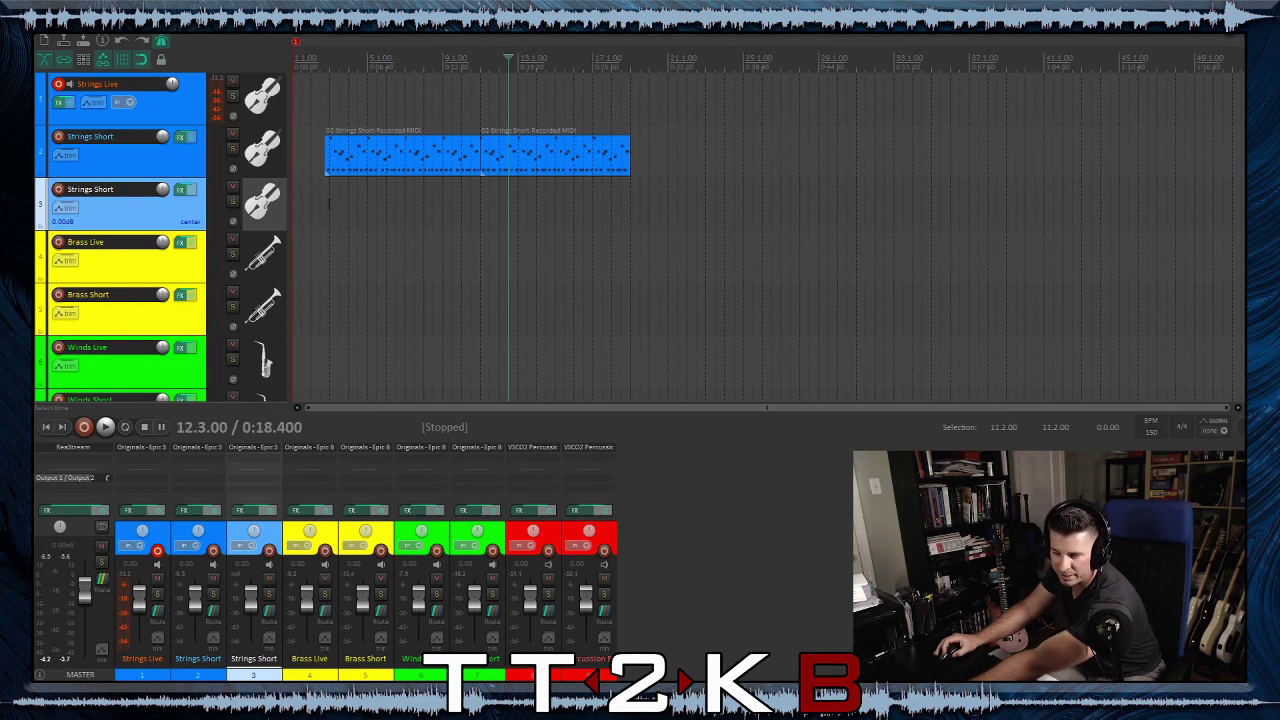
Switch record arming from Strings Live to the original Strings Short track, and mute that track
click(57, 85)
click(58, 138)
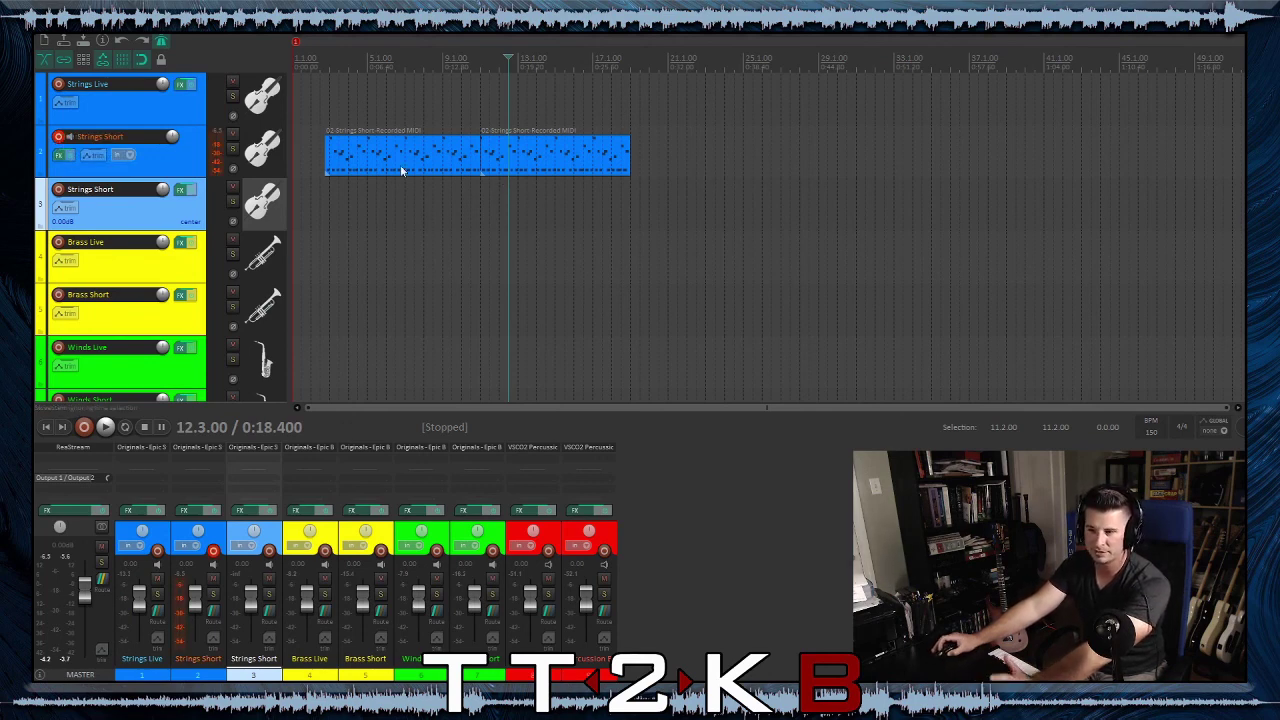
click(232, 134)
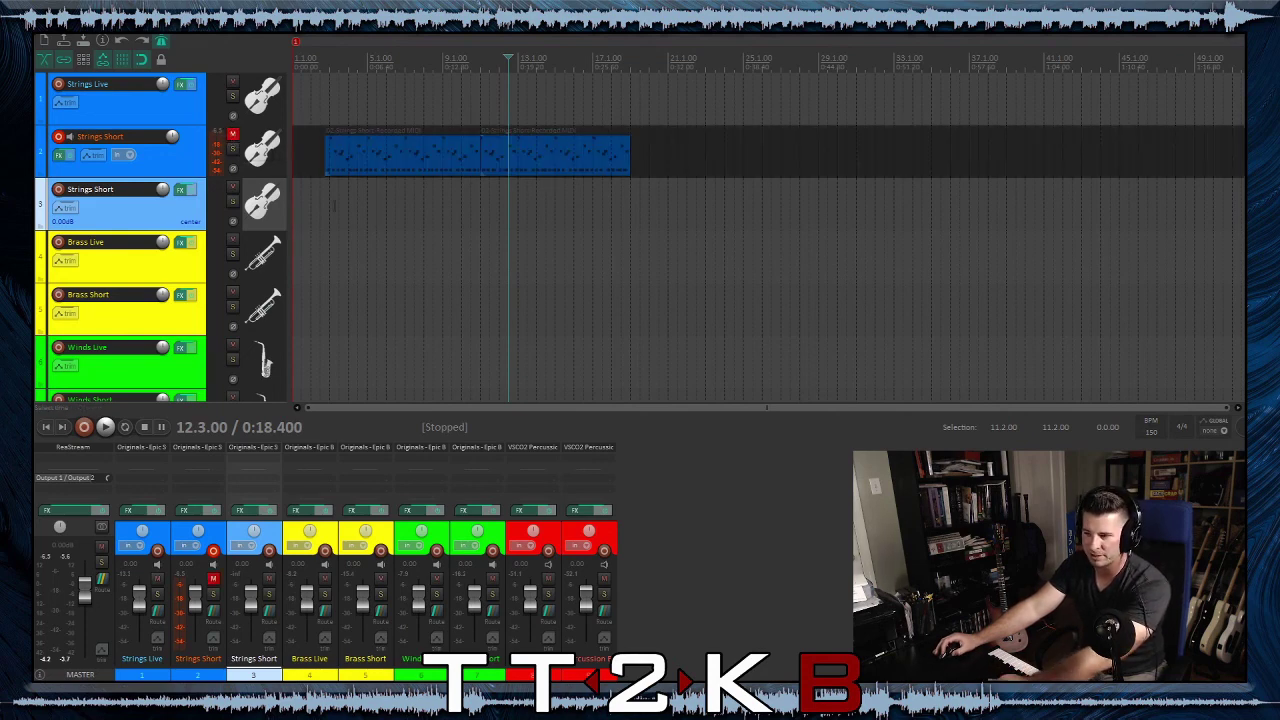
Return the edit cursor to the project start, and arm the duplicate Strings Short track instead of the original
click(334, 207)
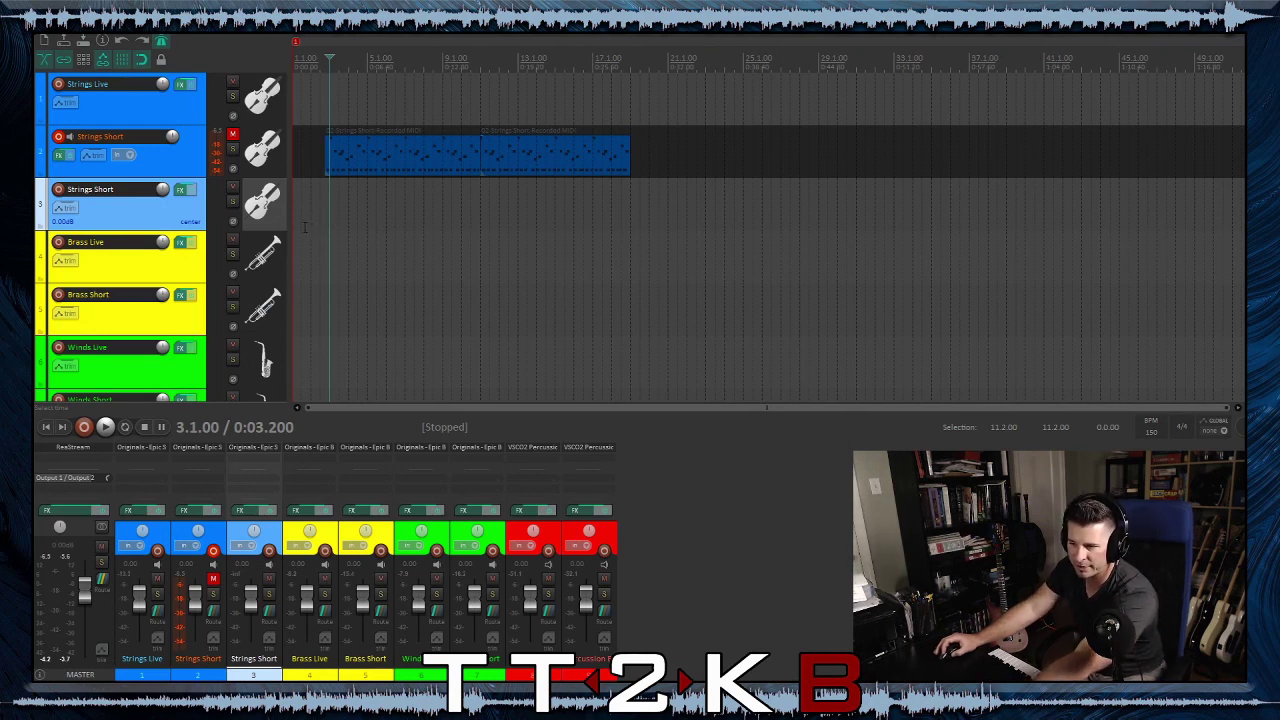
click(47, 427)
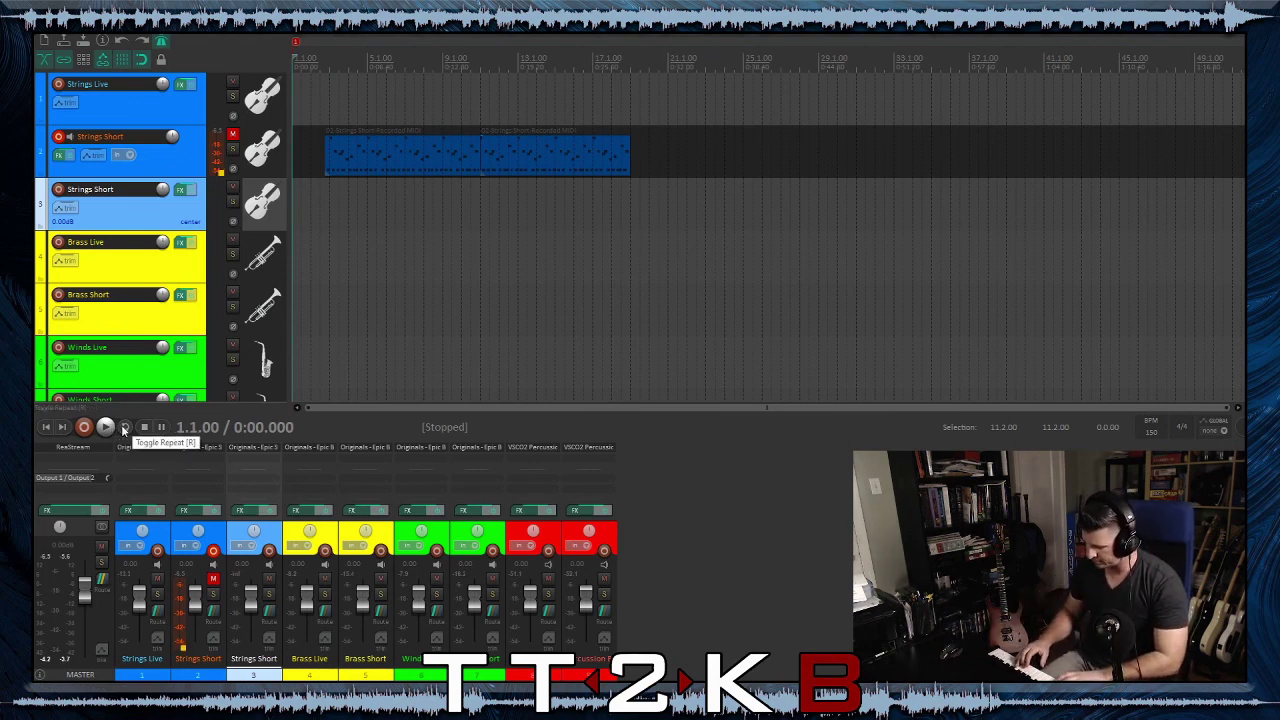
click(58, 189)
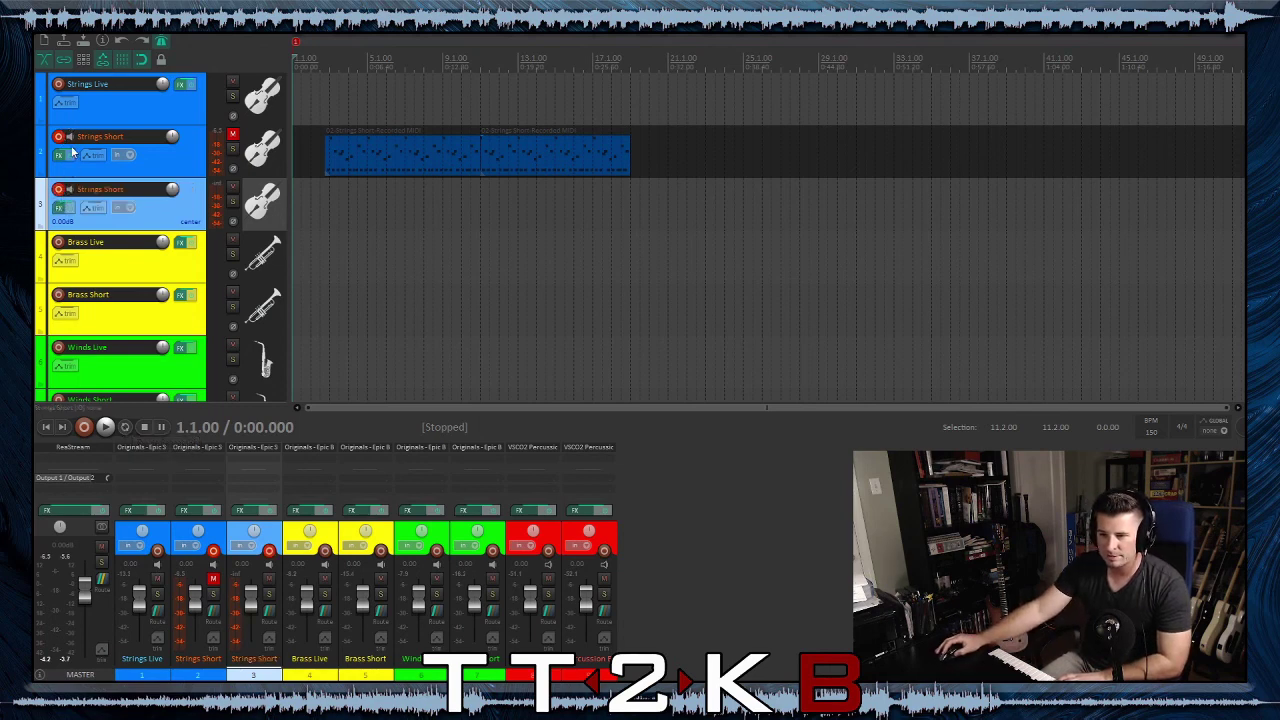
click(58, 136)
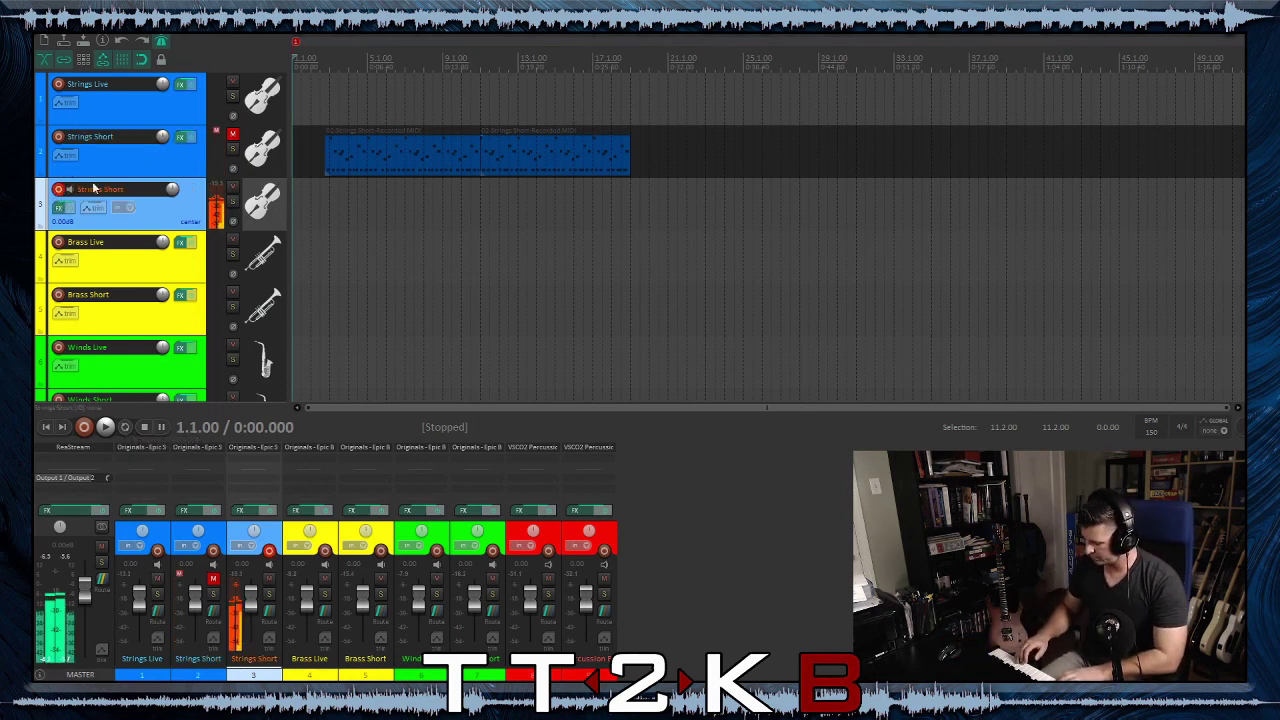
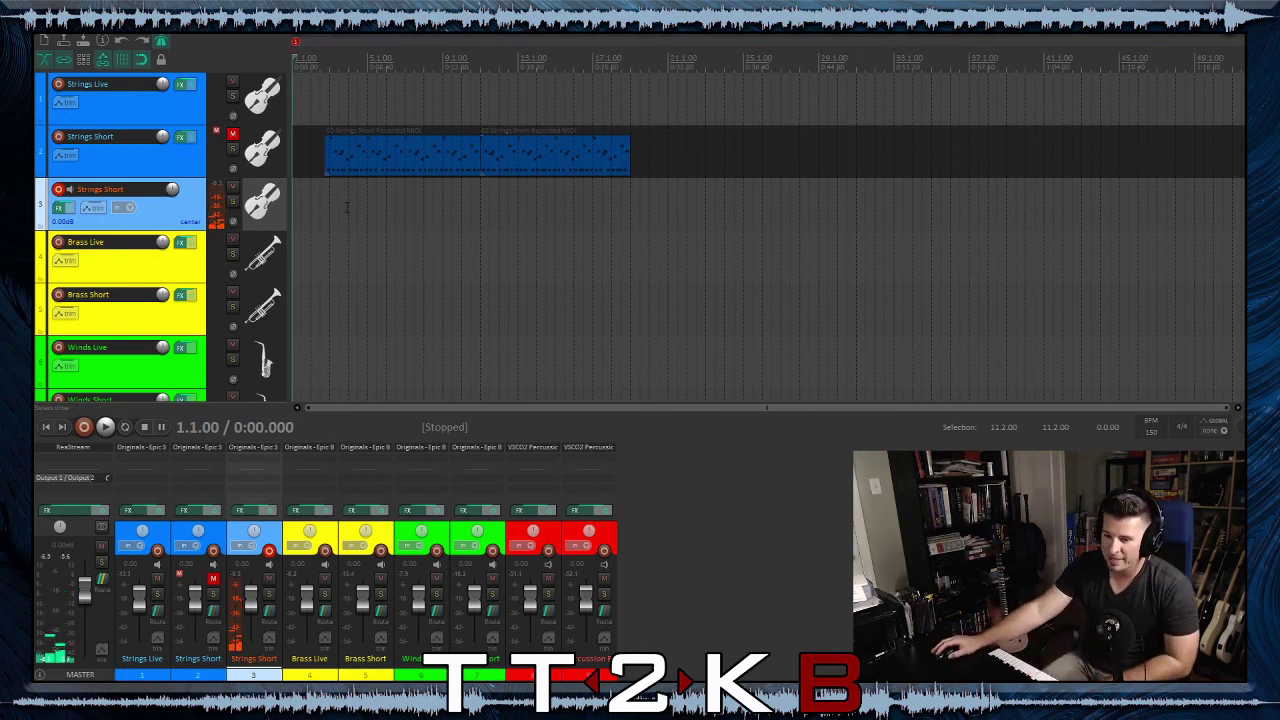
Record a new strings part on the duplicate Strings Short track from the project start to about 8.1.00
click(85, 428)
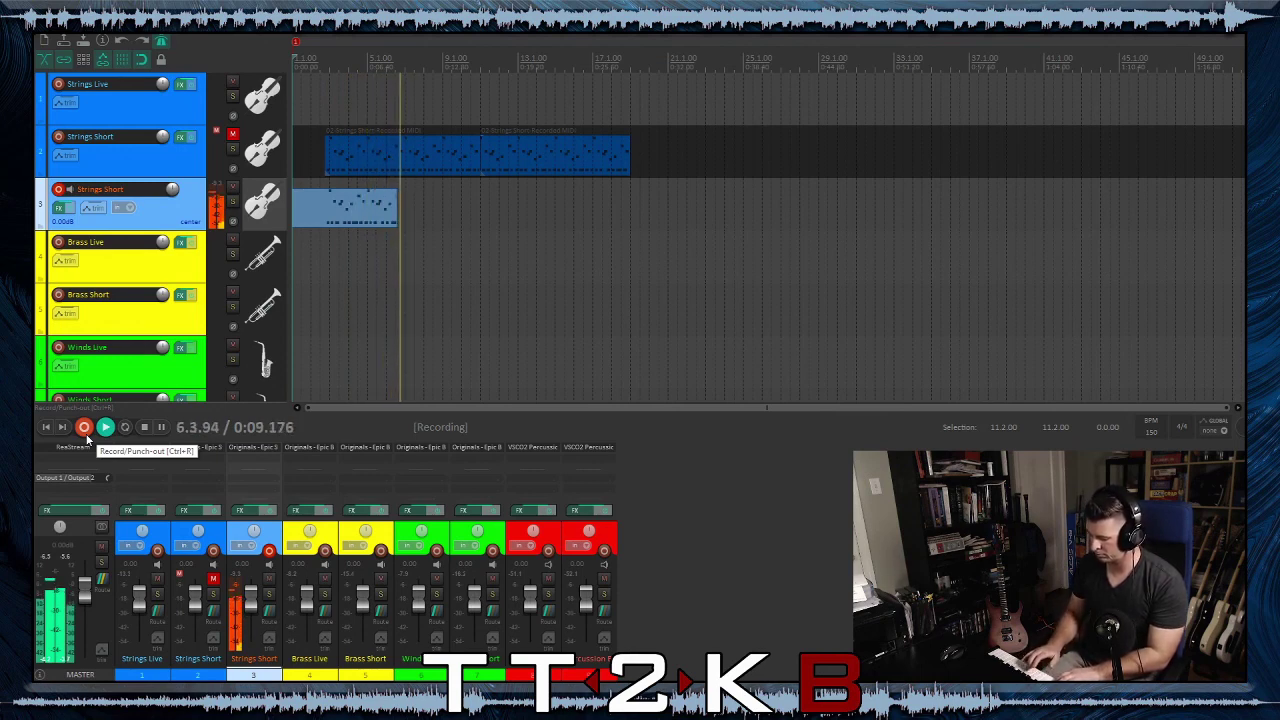
key(space)
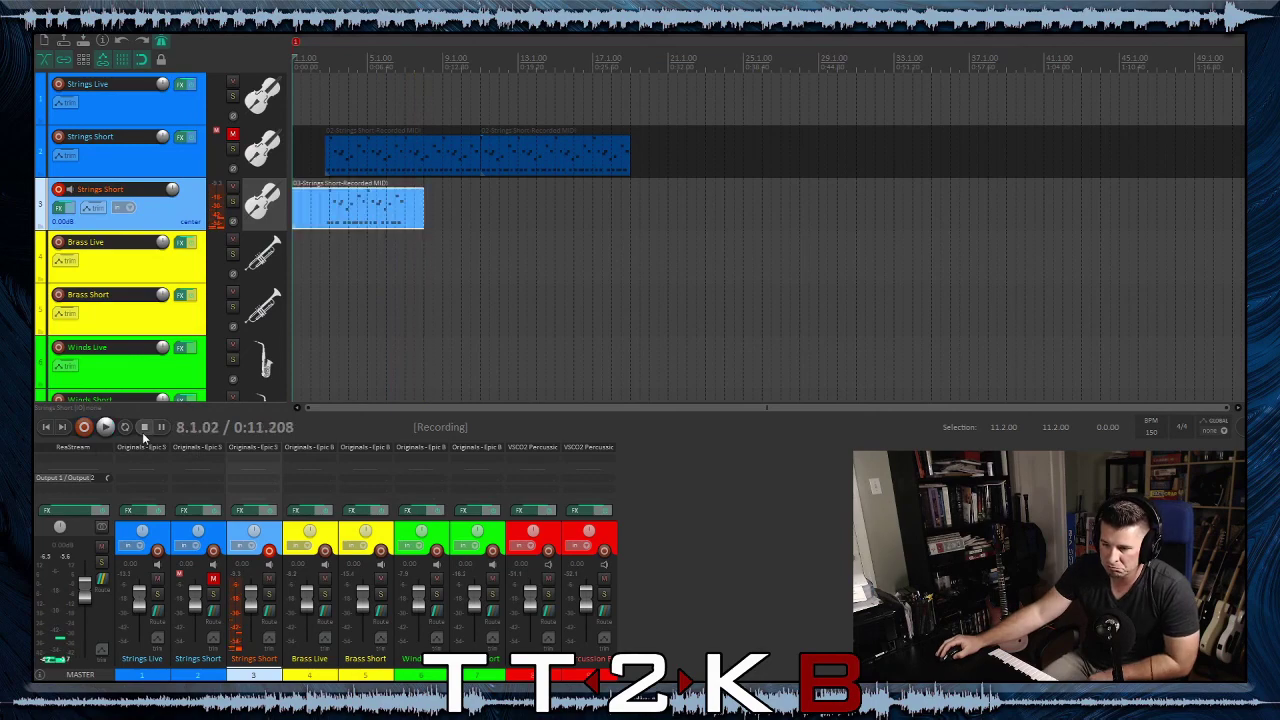
Trim the new recording to start level with the muted part above it and end at 7.1.00
drag(303, 222, 331, 222)
scroll(373, 240, up, 2)
scroll(373, 240, up, 4)
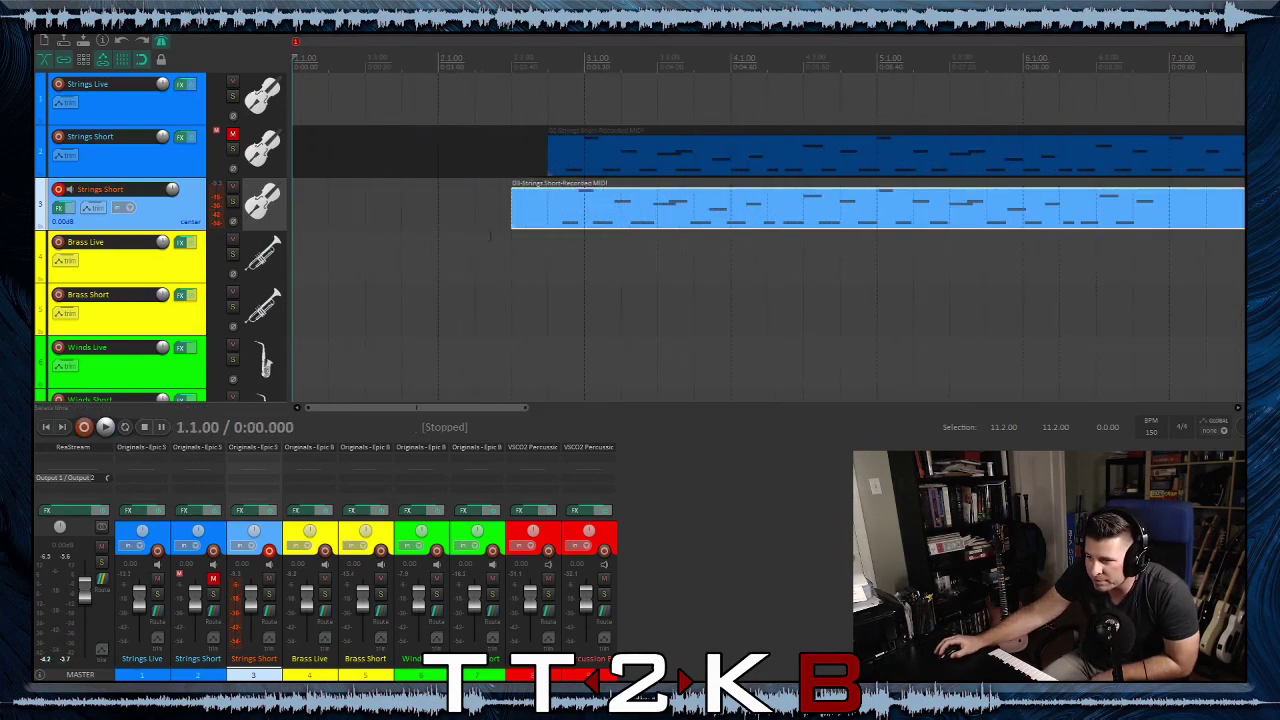
drag(509, 232, 547, 233)
scroll(981, 228, right, 8)
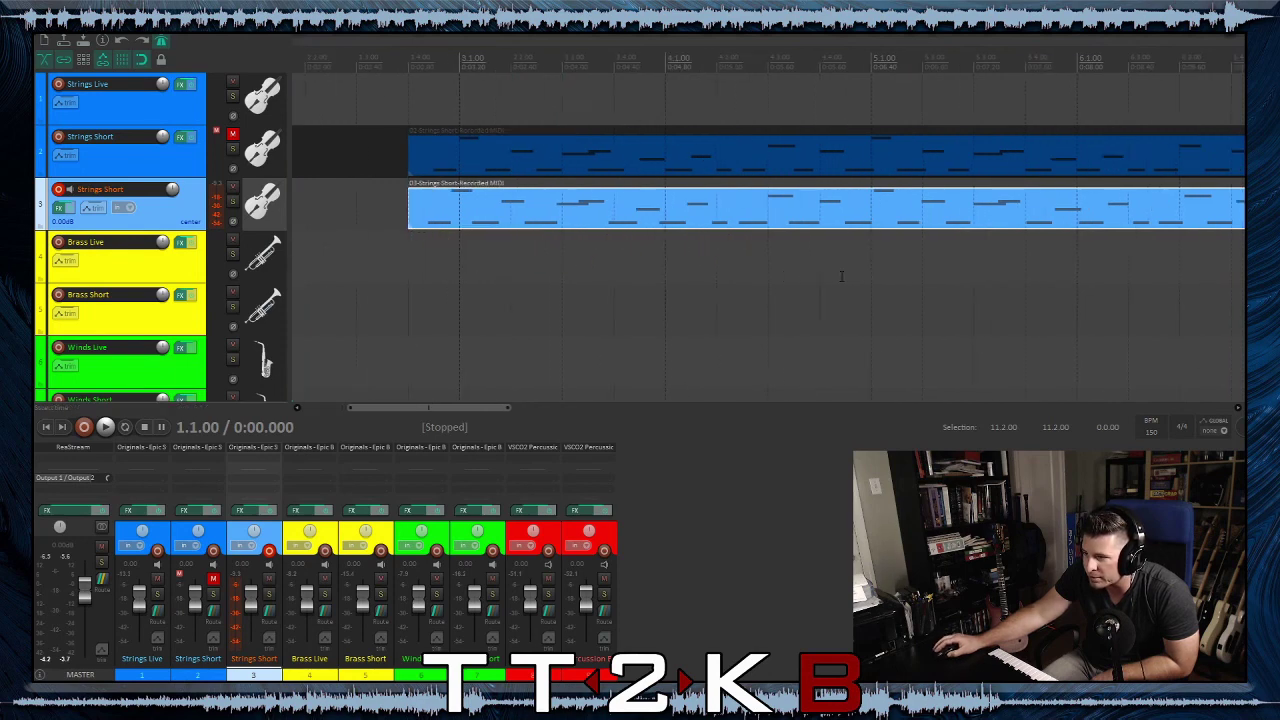
drag(999, 218, 794, 240)
scroll(630, 308, right, 6)
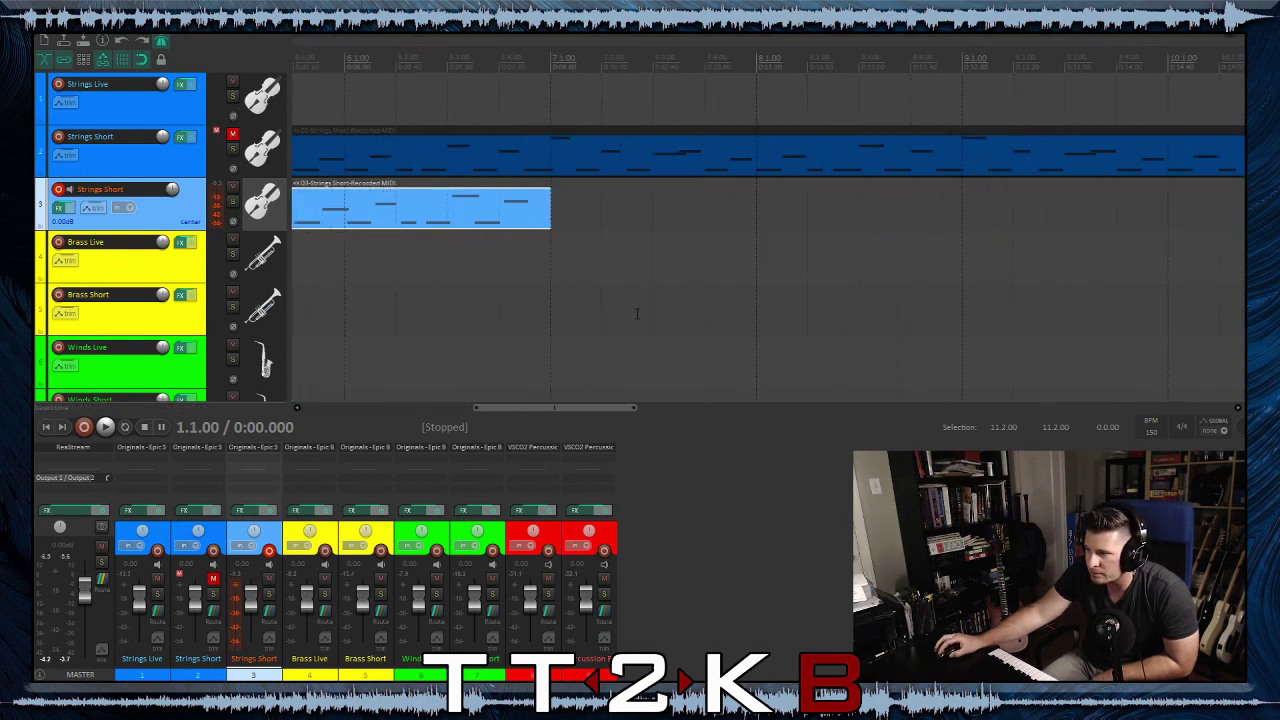
Move the trimmed recording onto the muted Strings Short track, joining it to the end of the existing part
scroll(615, 308, left, 8)
scroll(607, 308, up, 2)
scroll(607, 308, down, 8)
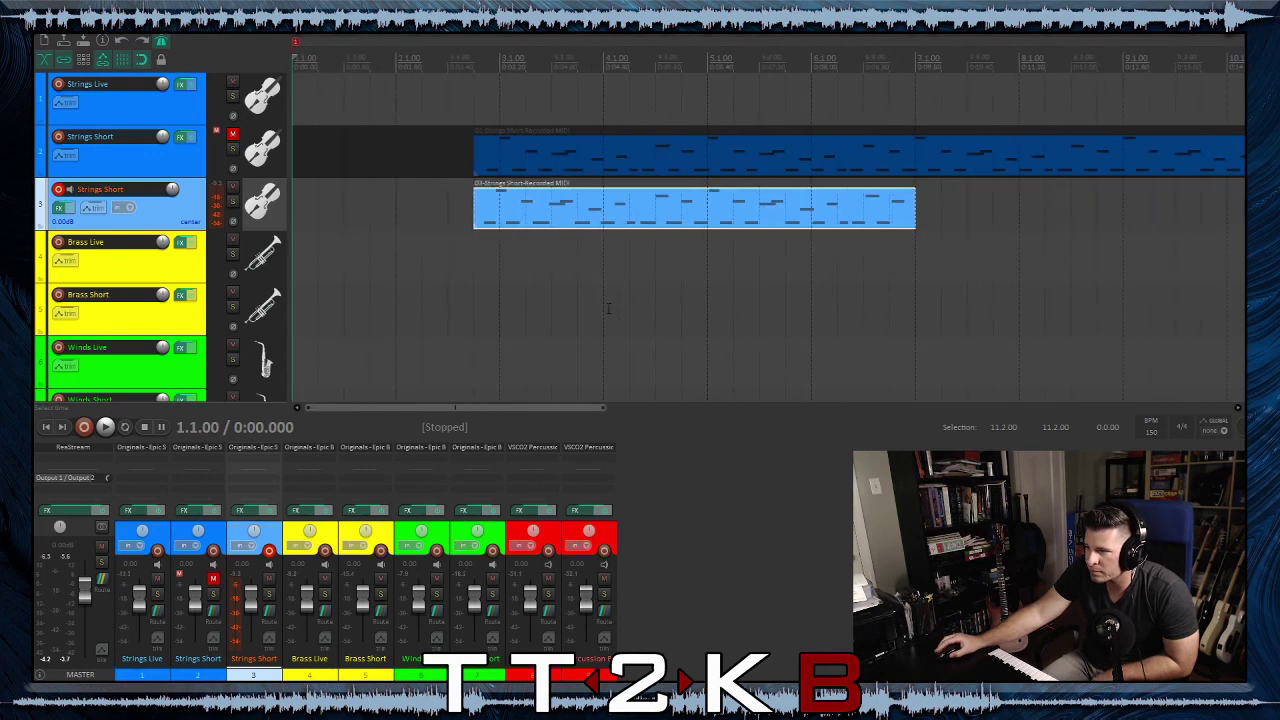
scroll(614, 303, down, 2)
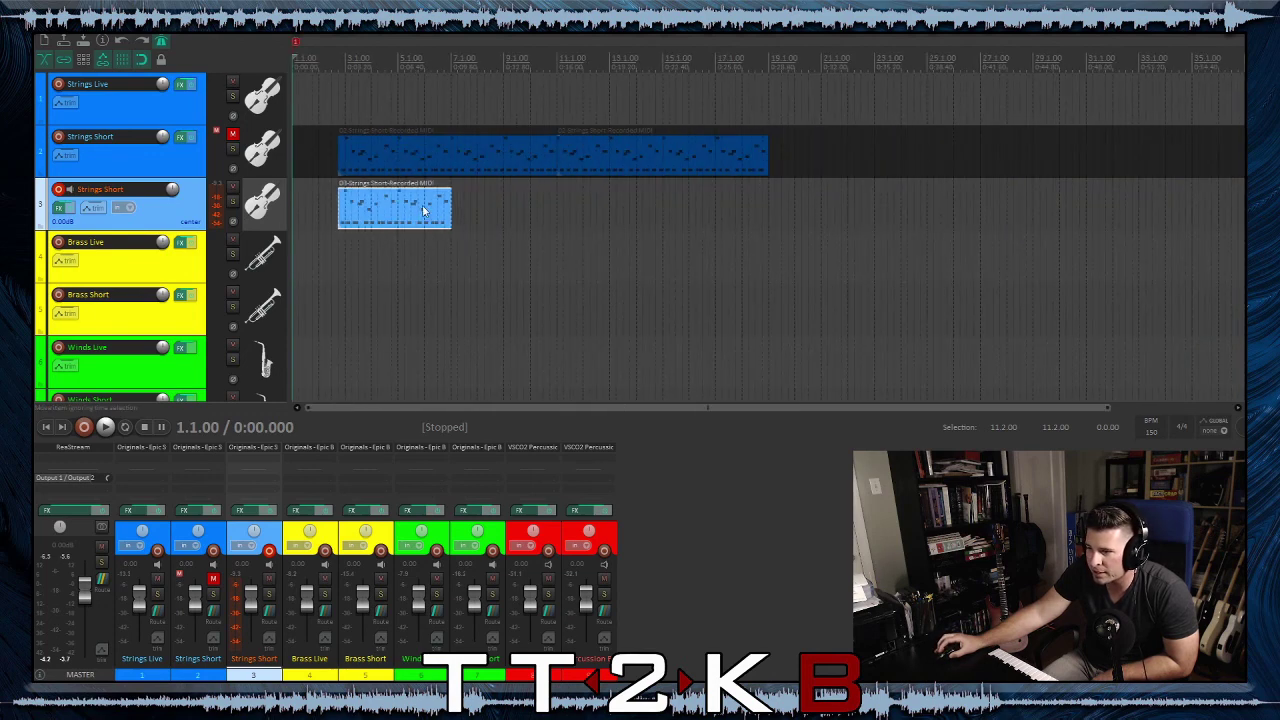
drag(380, 212, 810, 172)
scroll(811, 226, up, 5)
scroll(811, 226, right, 3)
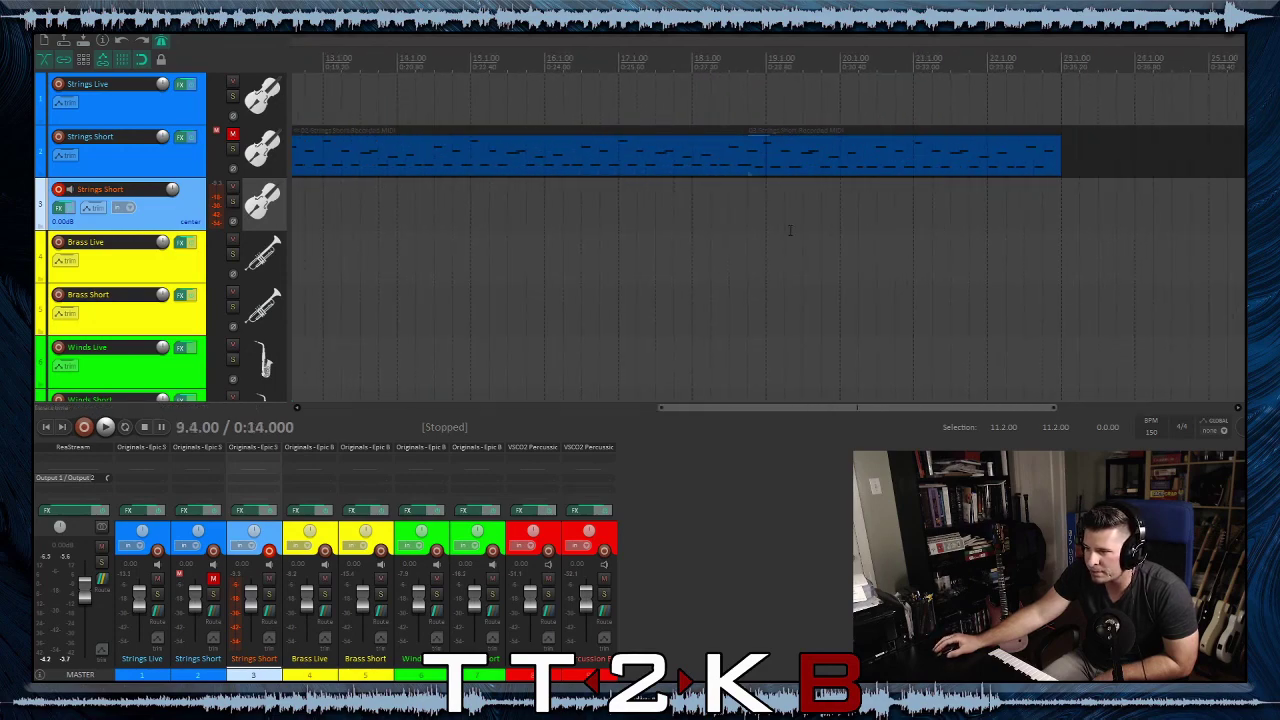
Open the last item on the muted Strings Short track for MIDI editing and quantize all note positions to the grid at 100% strength
scroll(596, 224, left, 8)
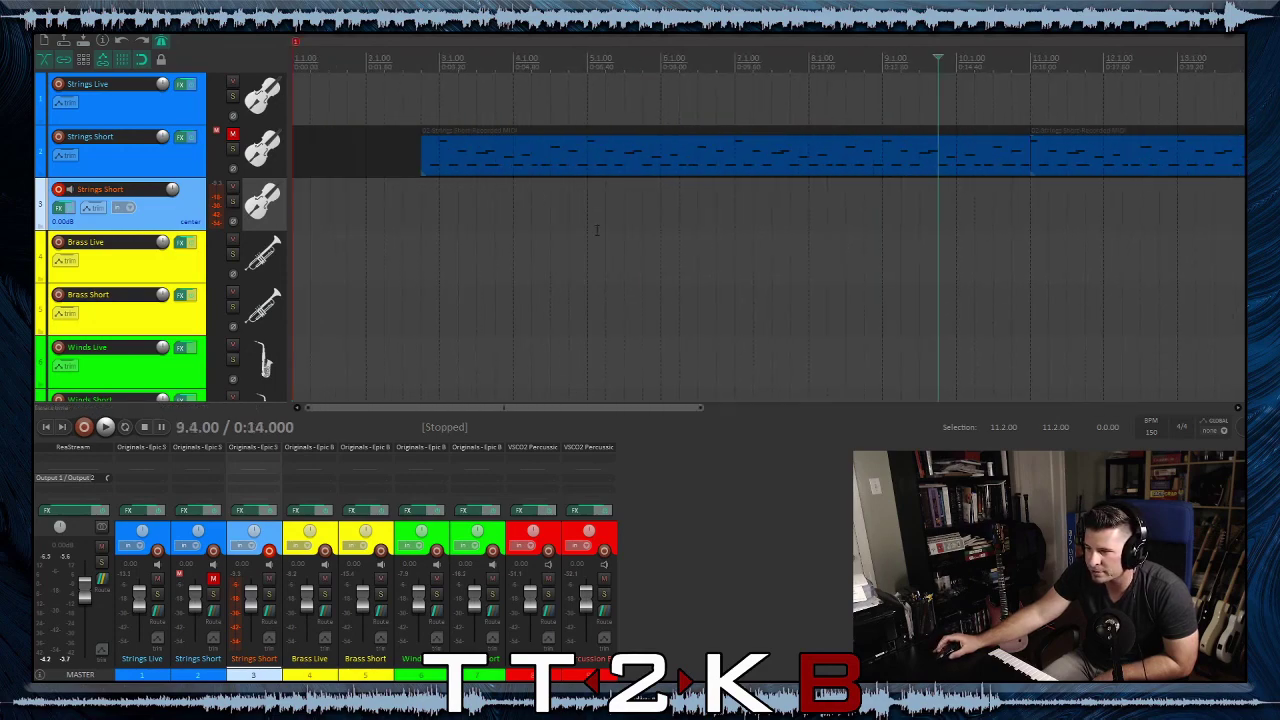
scroll(589, 232, down, 4)
click(680, 155)
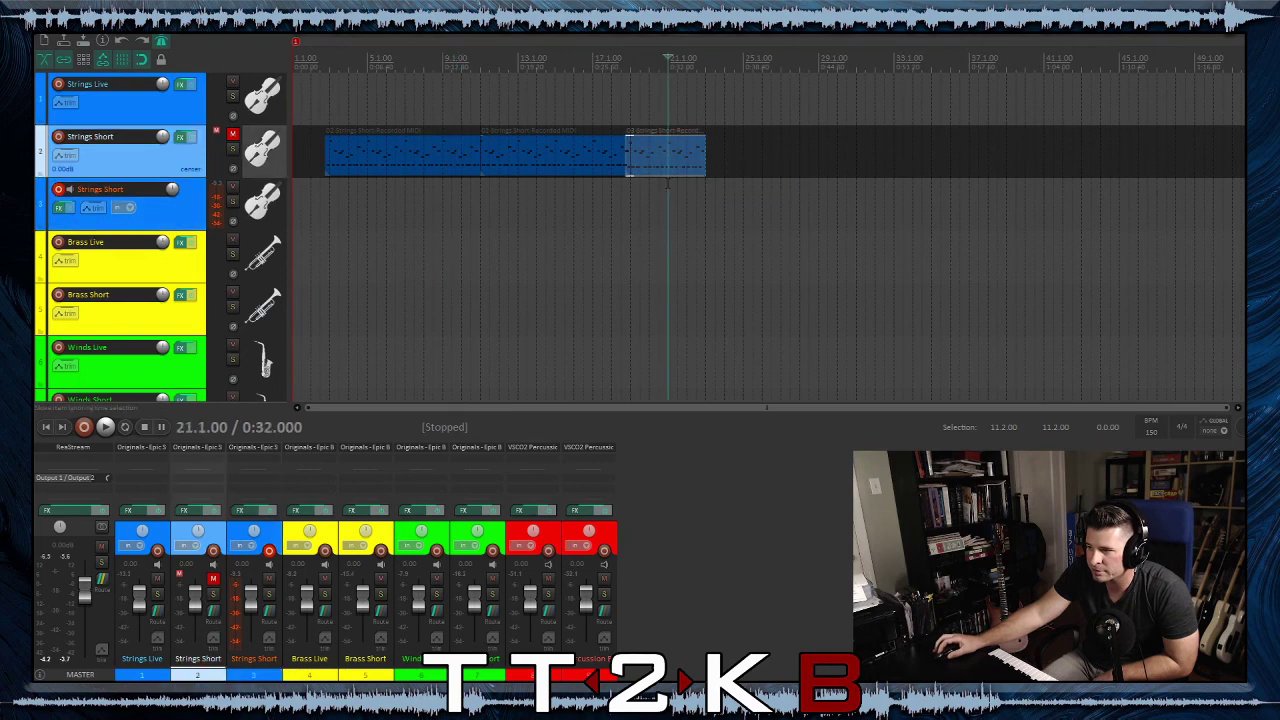
scroll(751, 238, up, 3)
scroll(751, 238, up, 2)
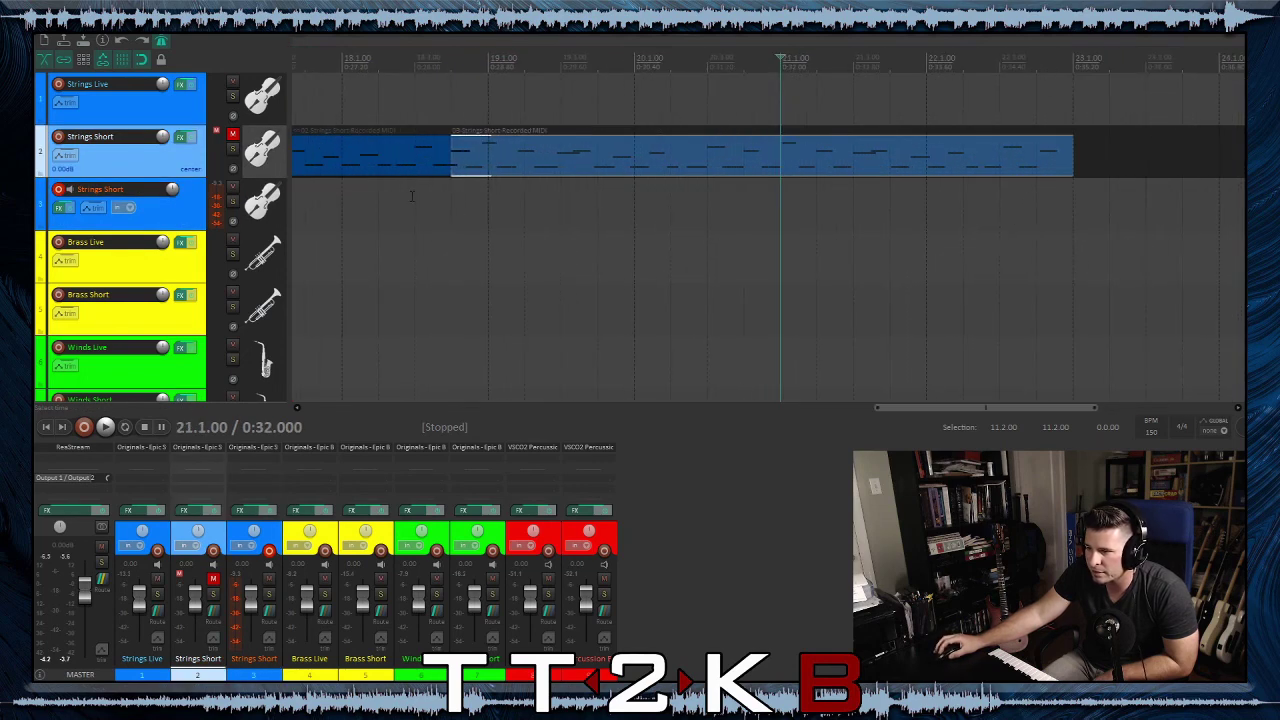
click(364, 166)
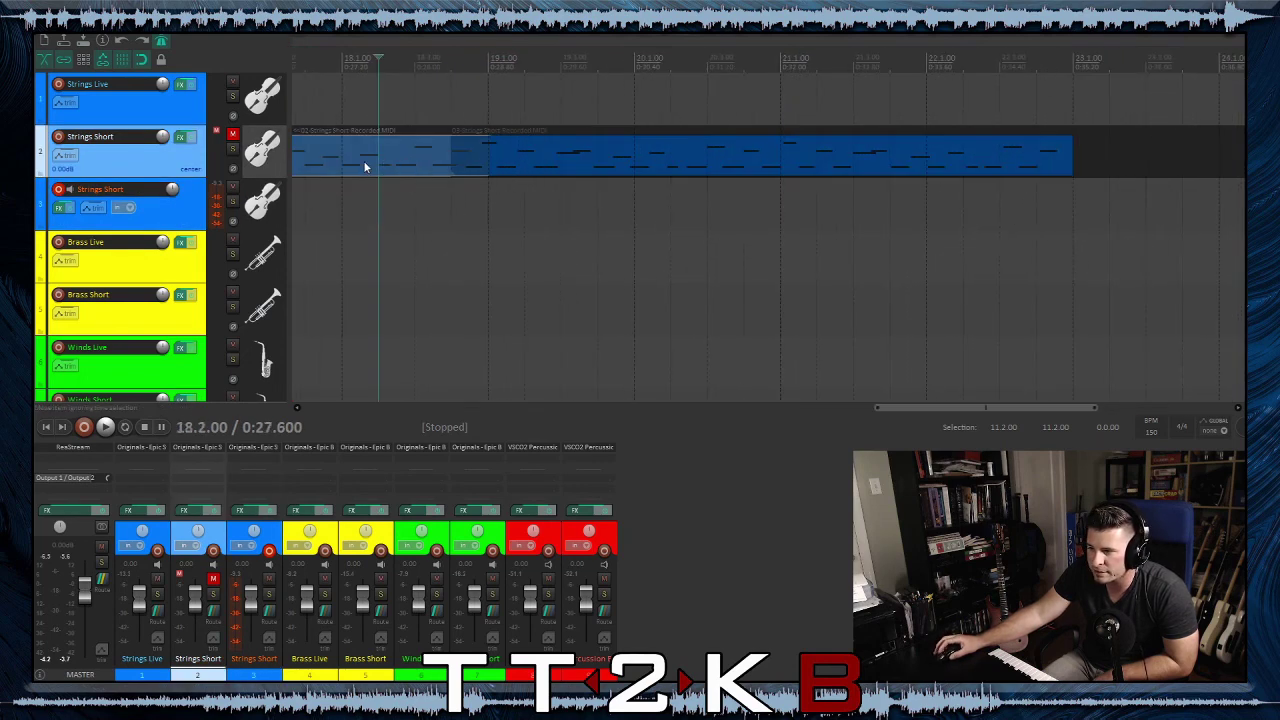
double_click(538, 160)
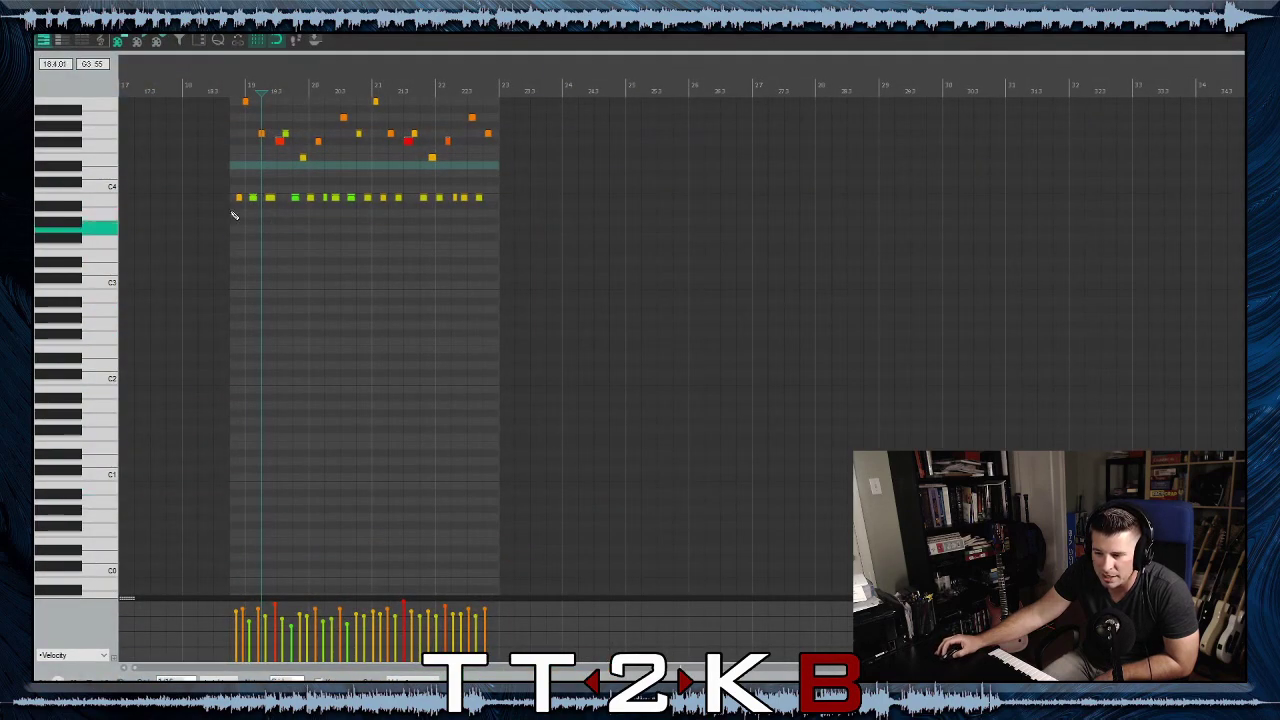
click(217, 41)
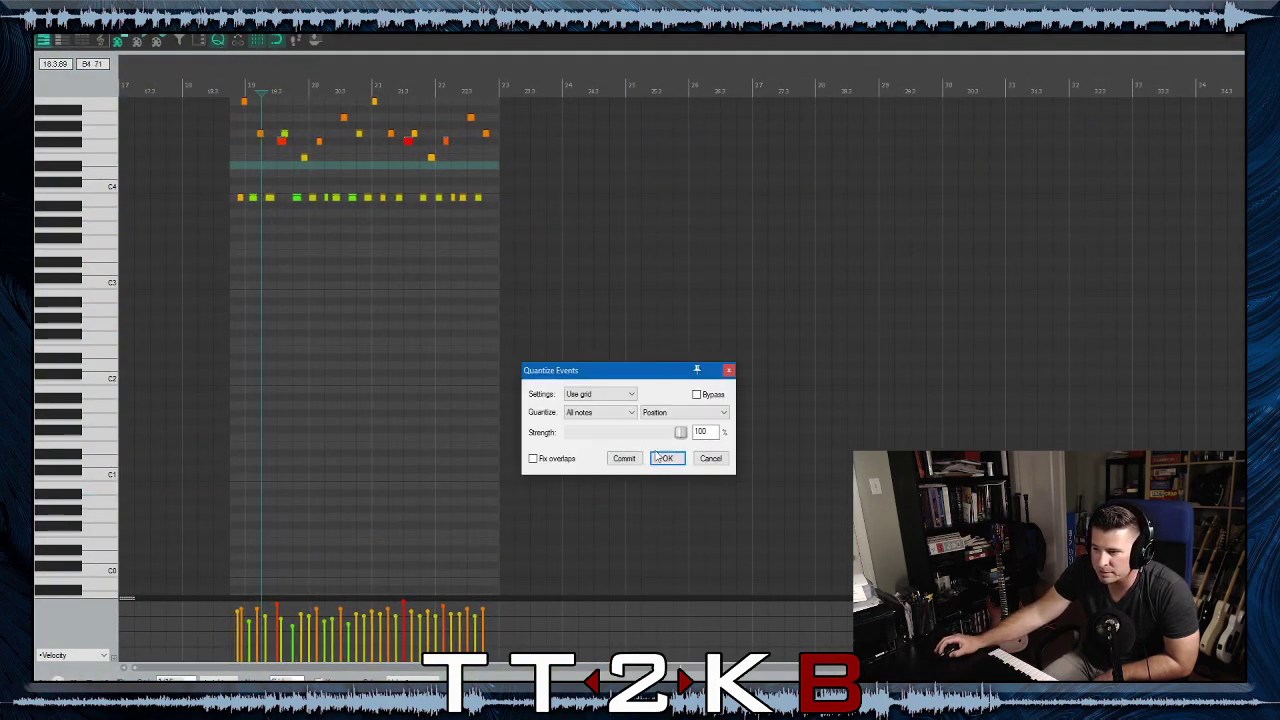
scroll(340, 272, up, 2)
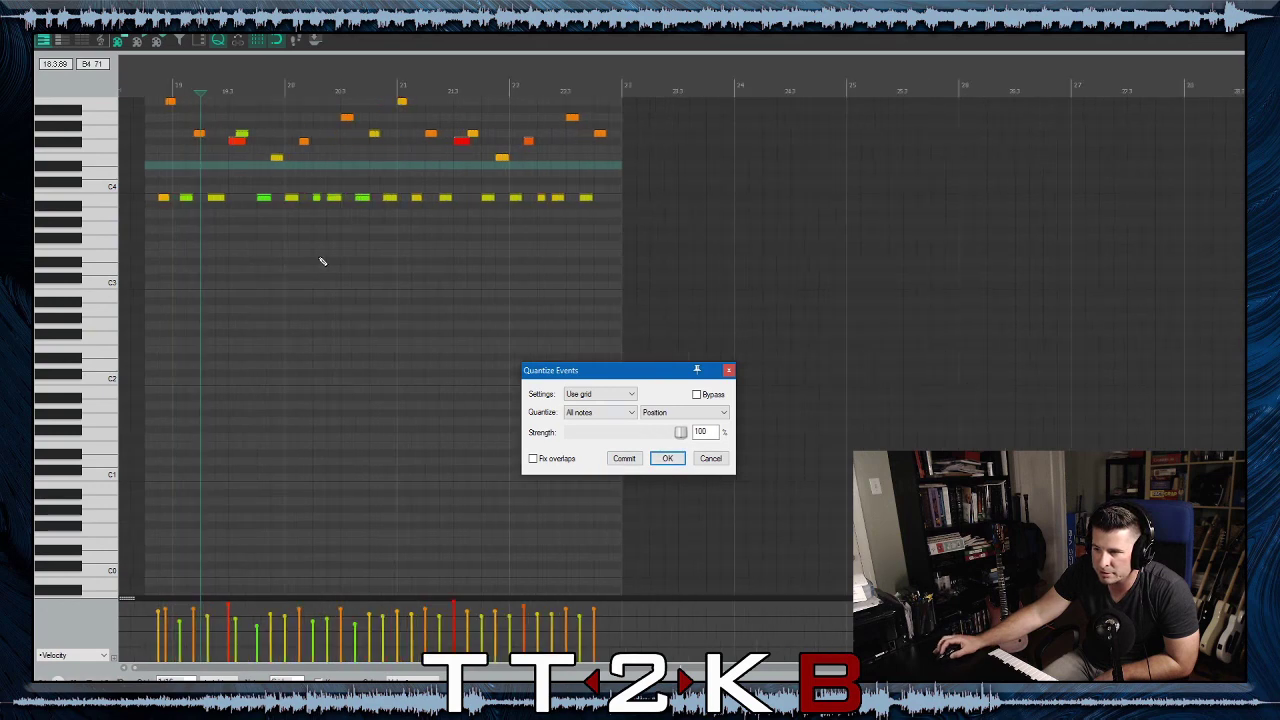
scroll(322, 262, up, 2)
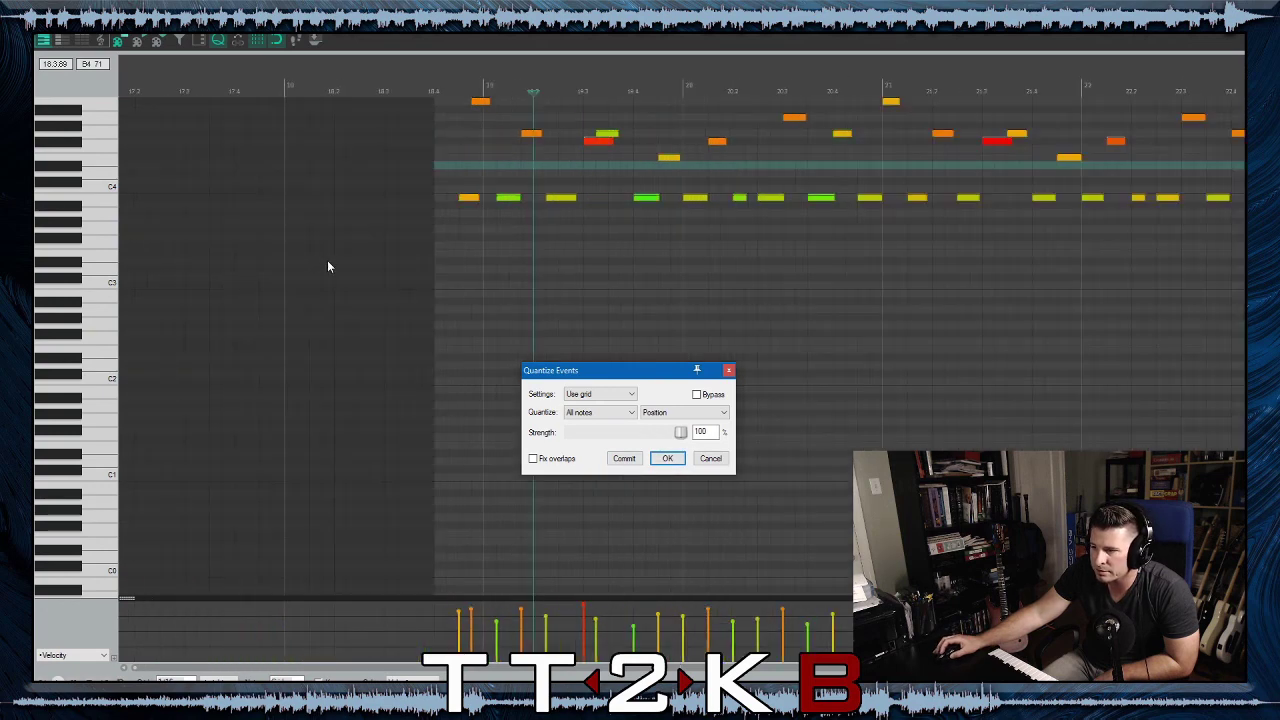
scroll(329, 262, down, 1)
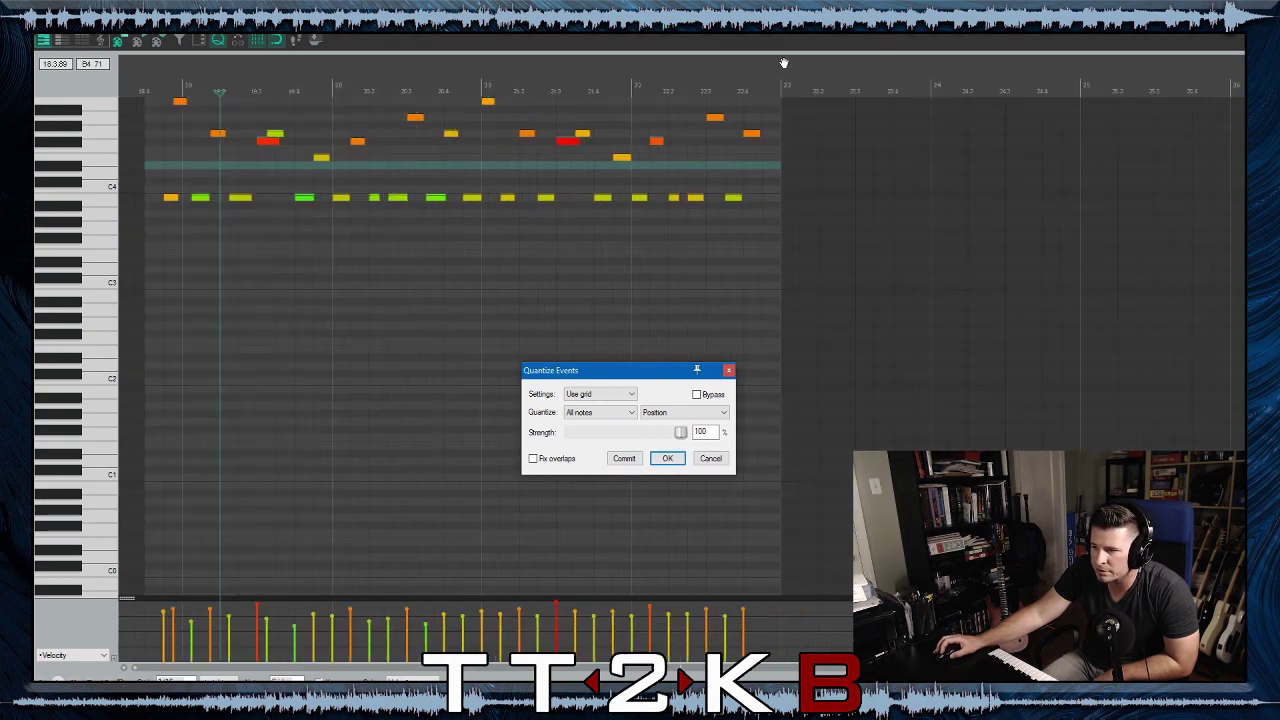
key(Escape)
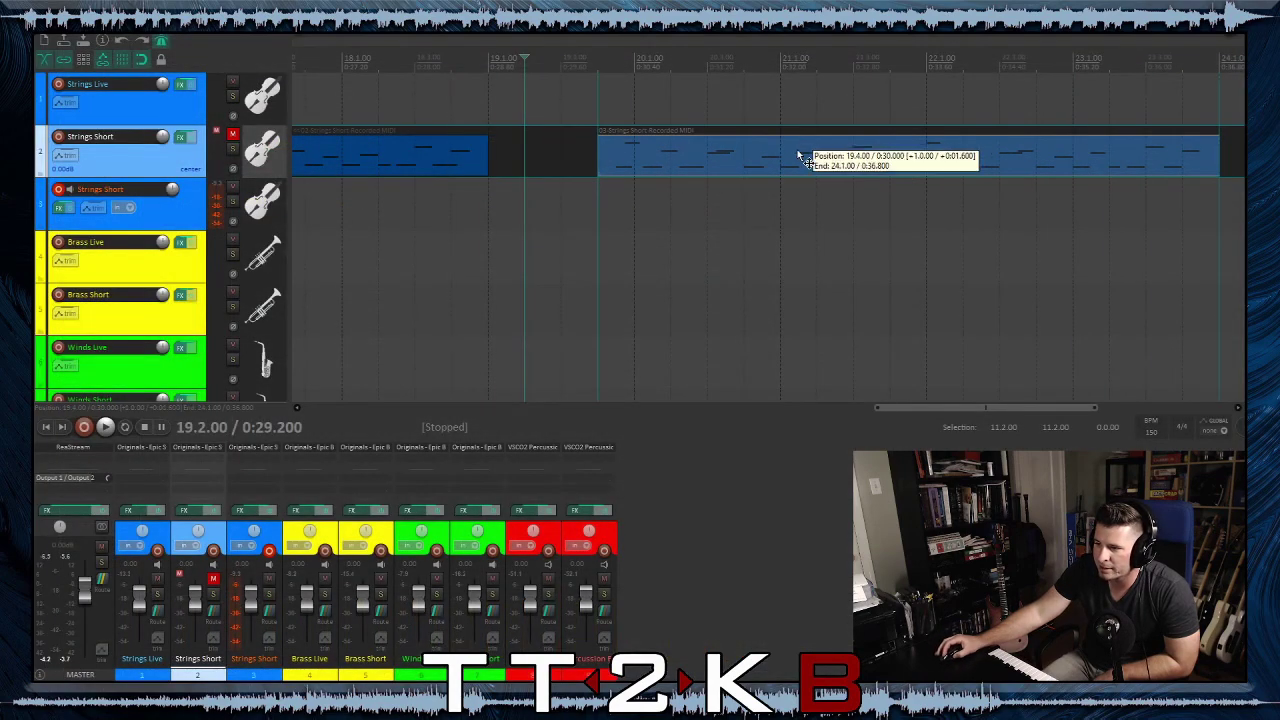
Reopen the last item's MIDI and quantize all note positions to a 1/8 grid at 100% strength, then audition its opening
double_click(777, 171)
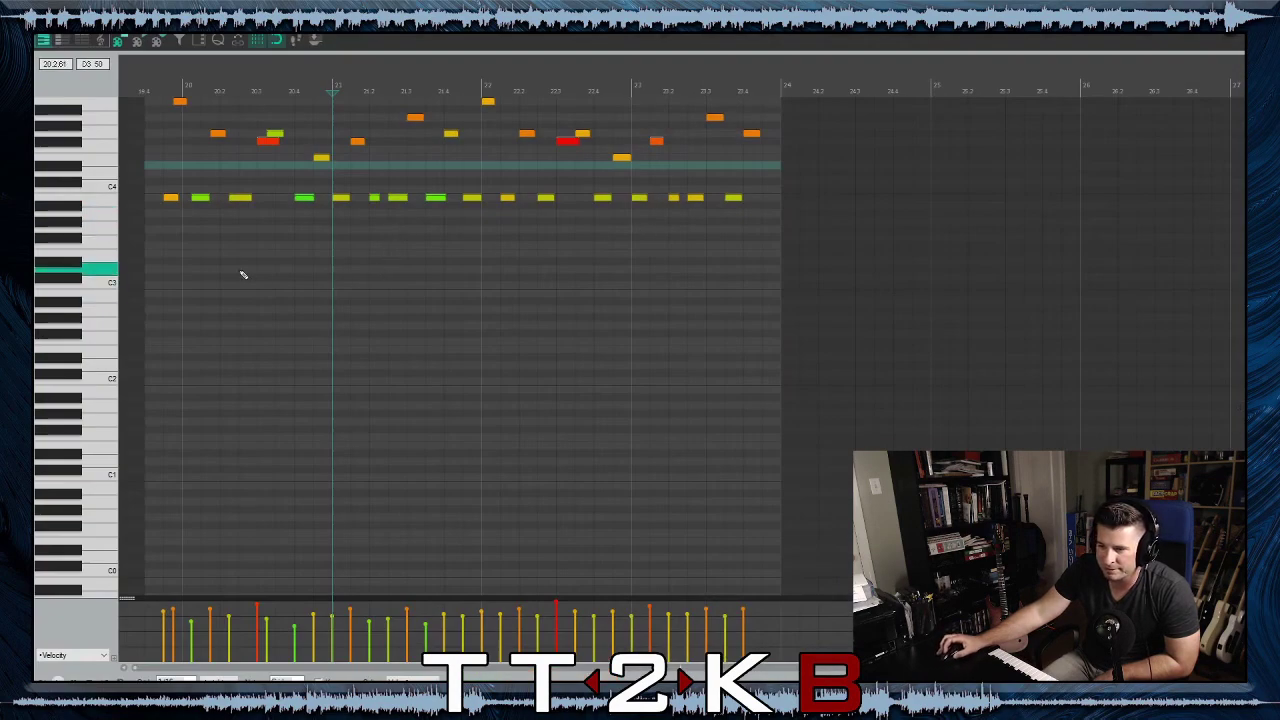
click(218, 40)
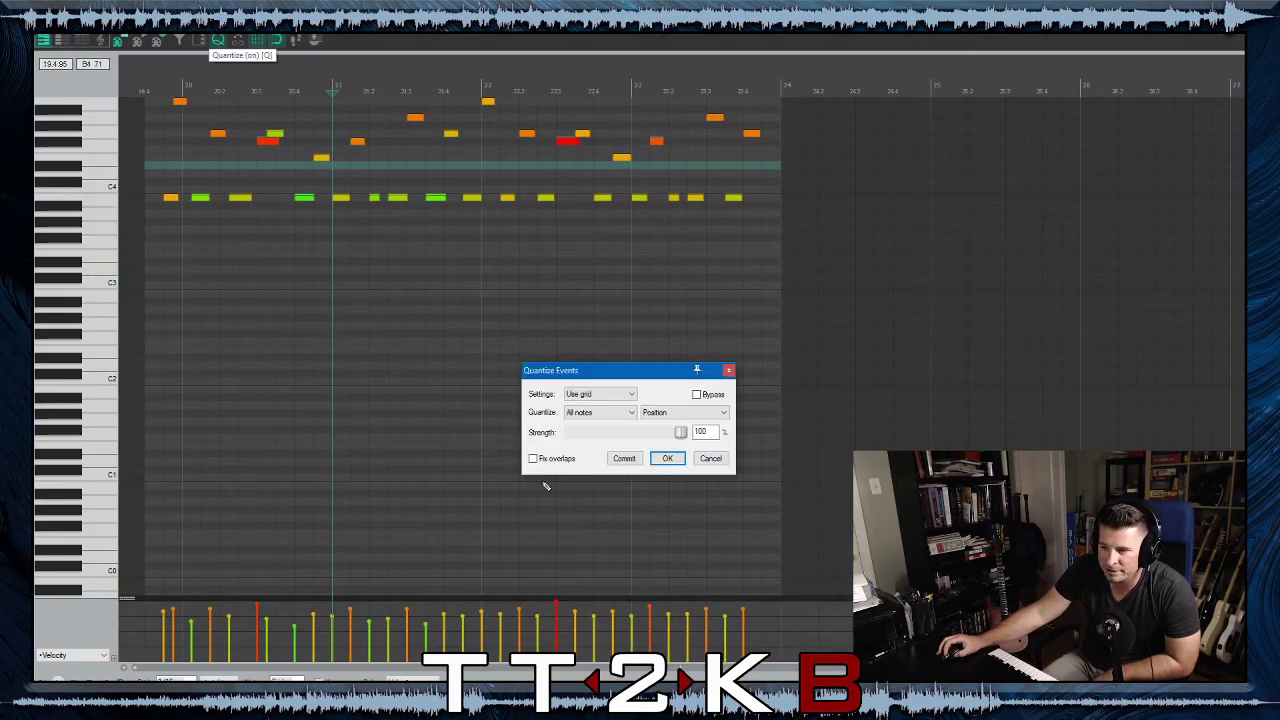
click(158, 277)
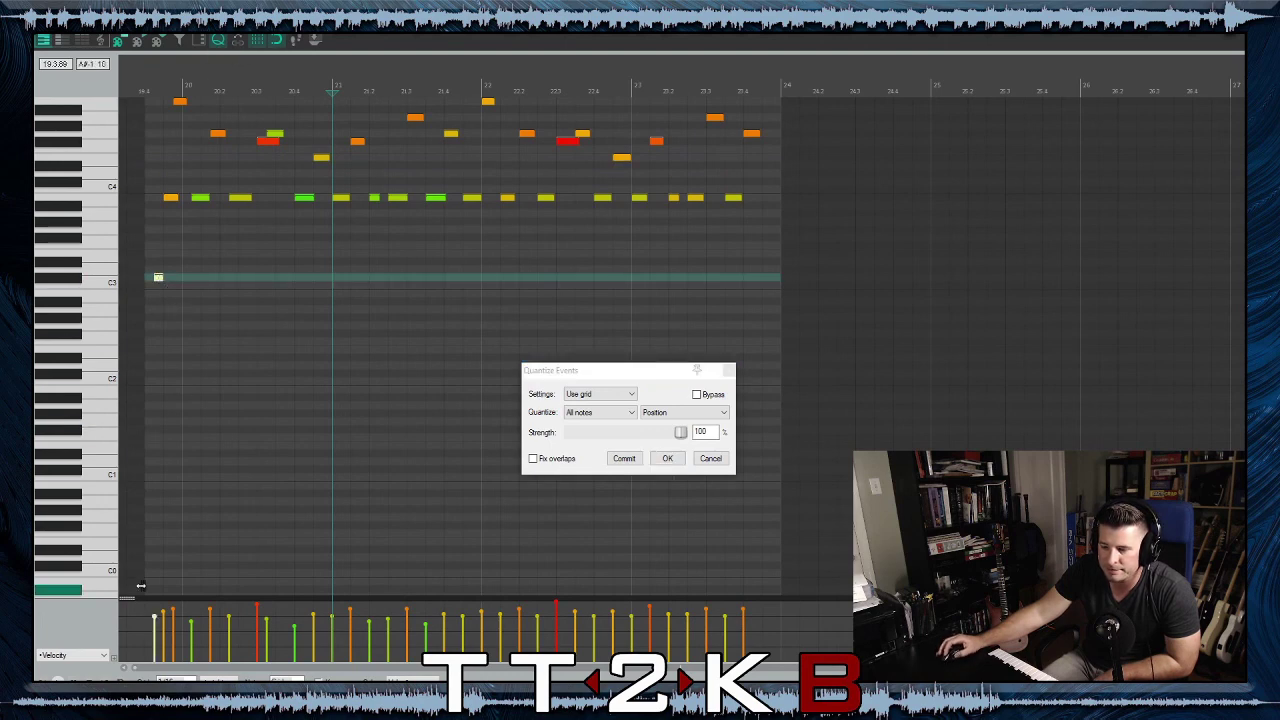
click(166, 679)
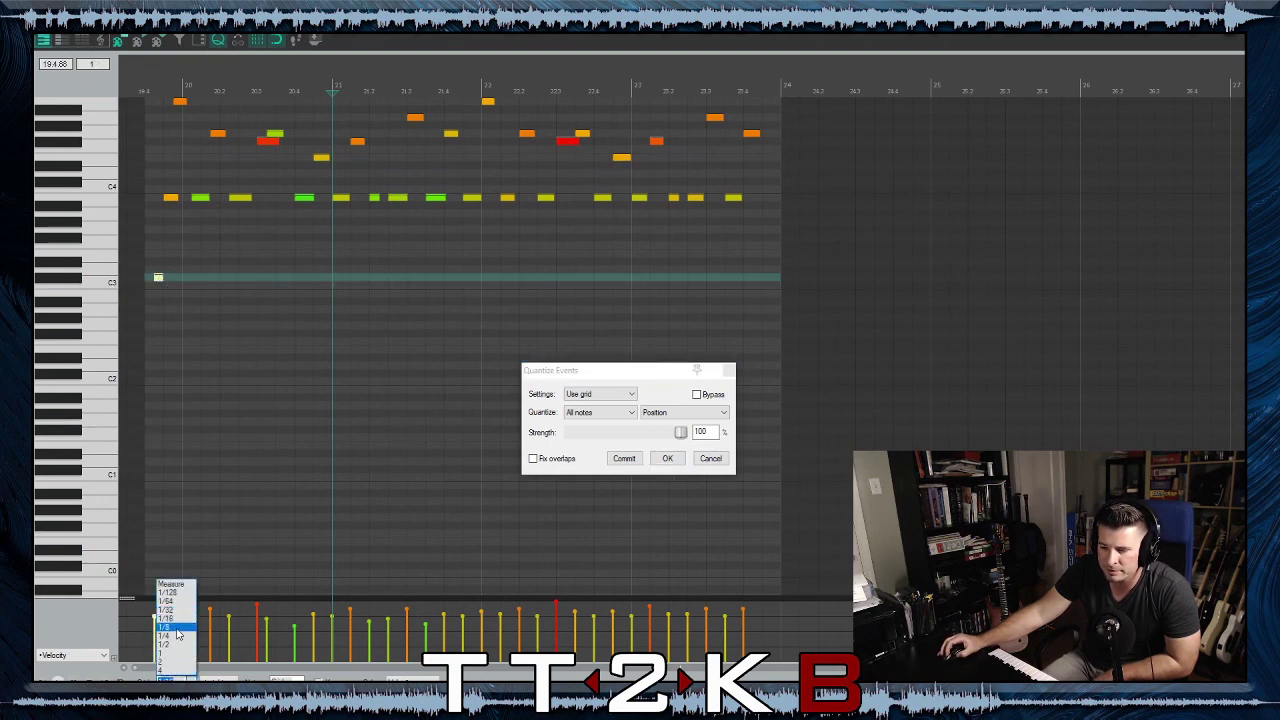
click(177, 629)
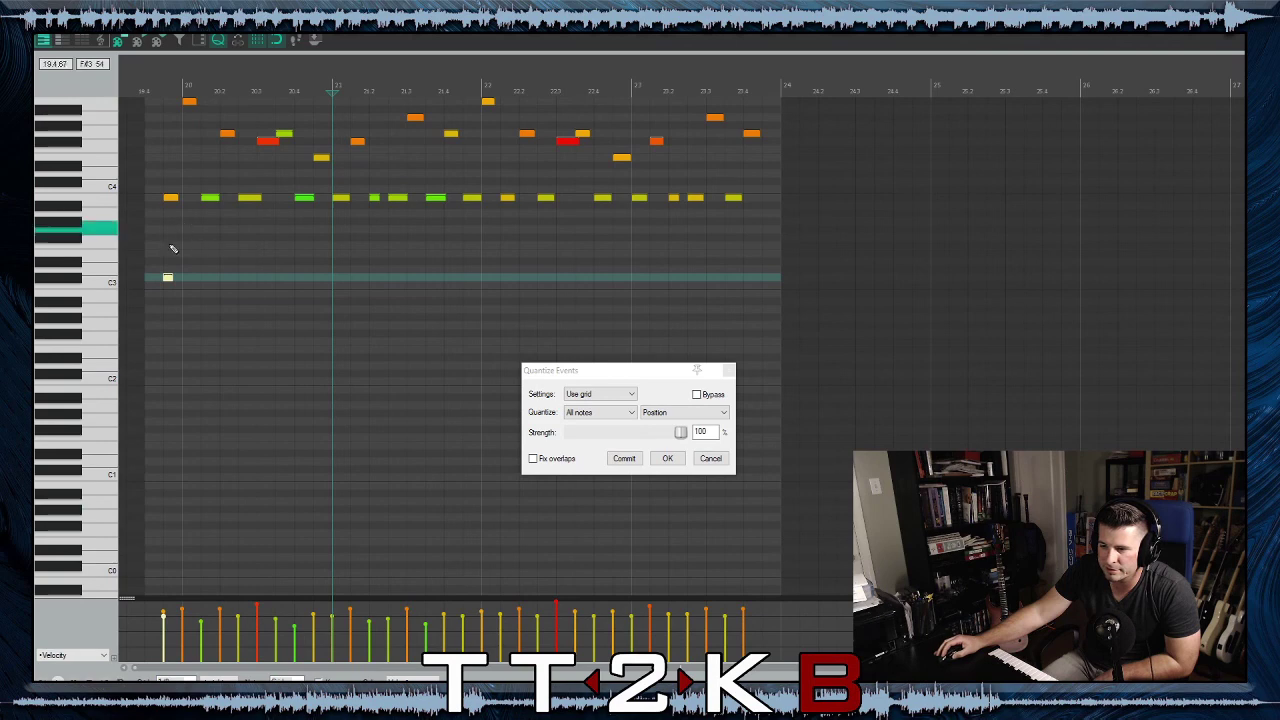
right_click(168, 279)
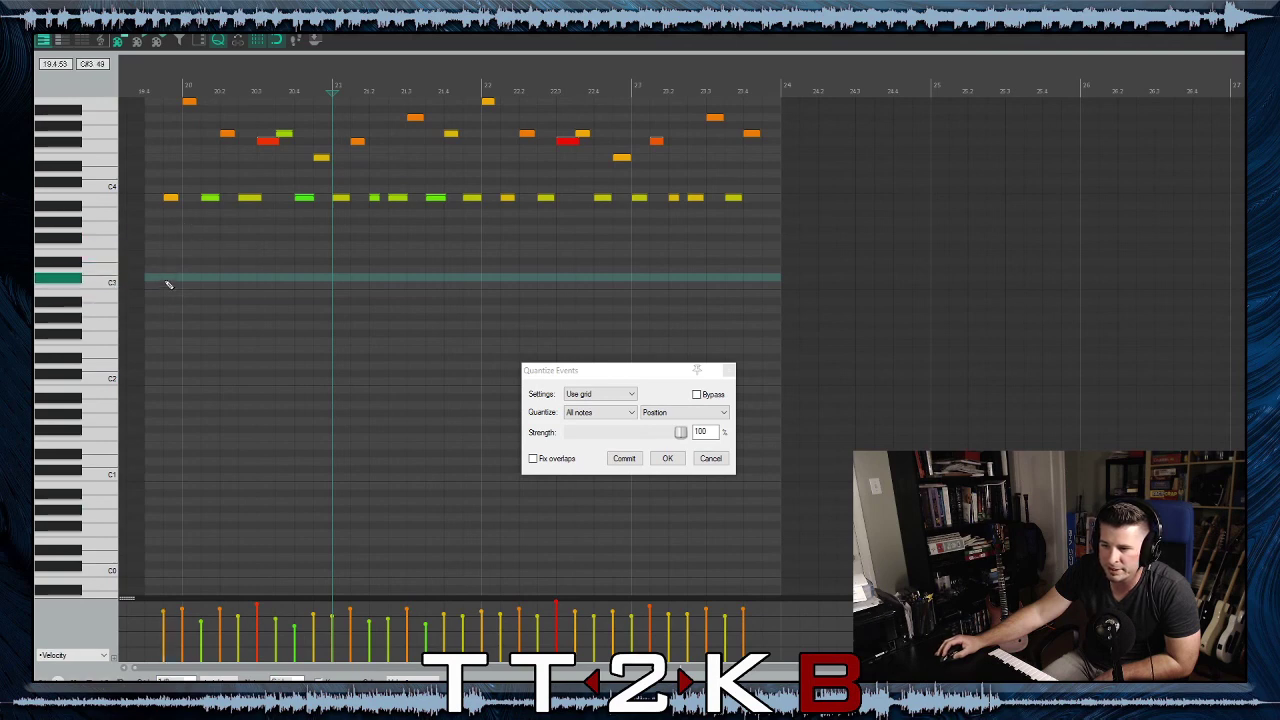
click(168, 285)
key(space)
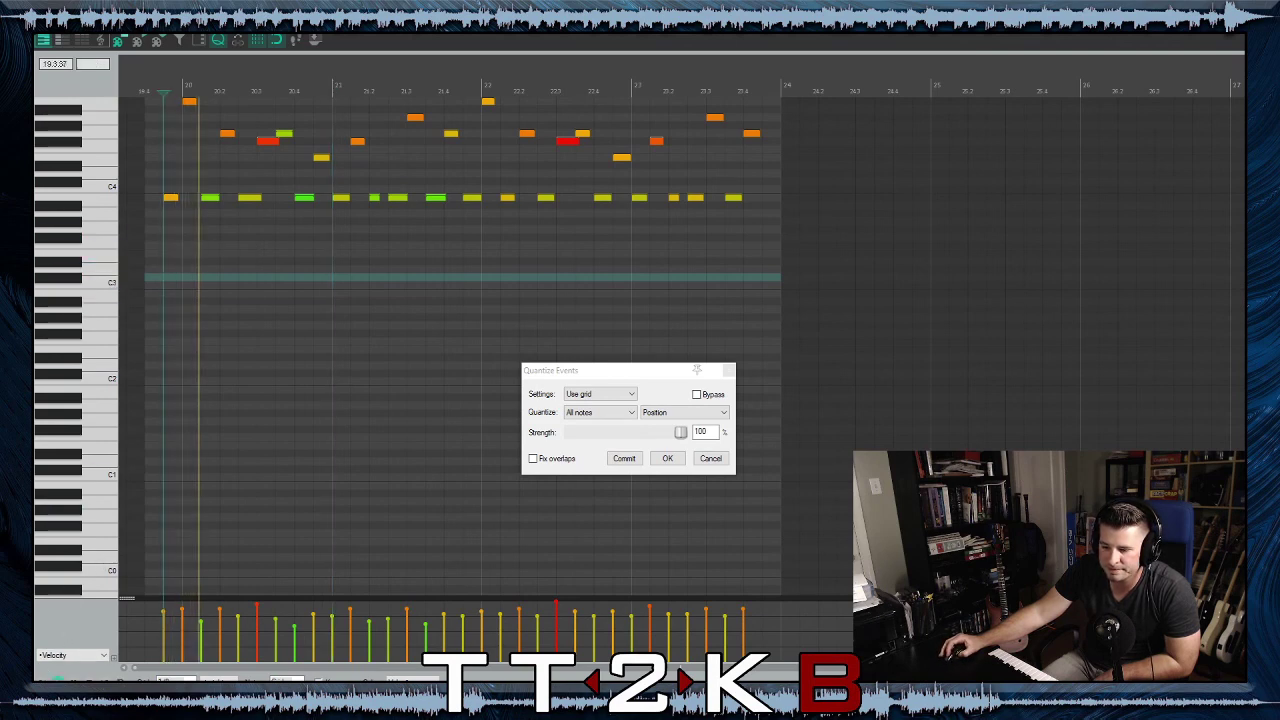
key(space)
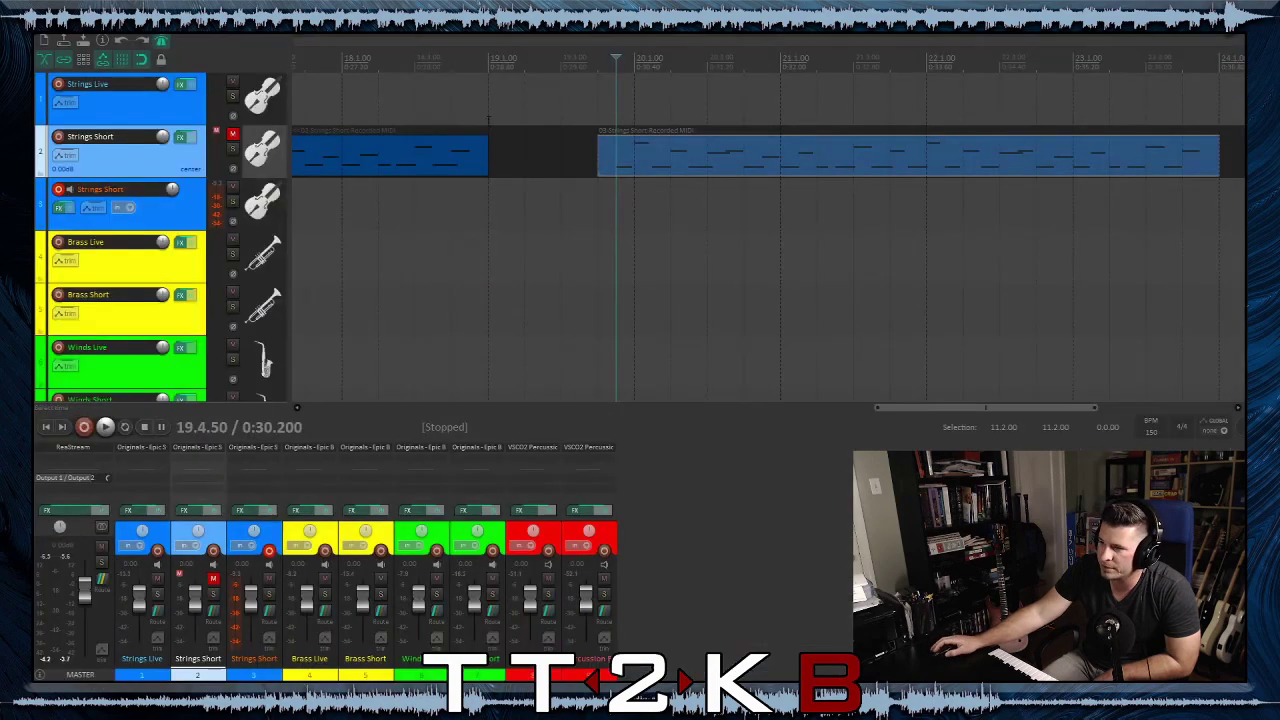
Unmute the original Strings Short track and play back its last item
key(ctrl+a)
click(105, 427)
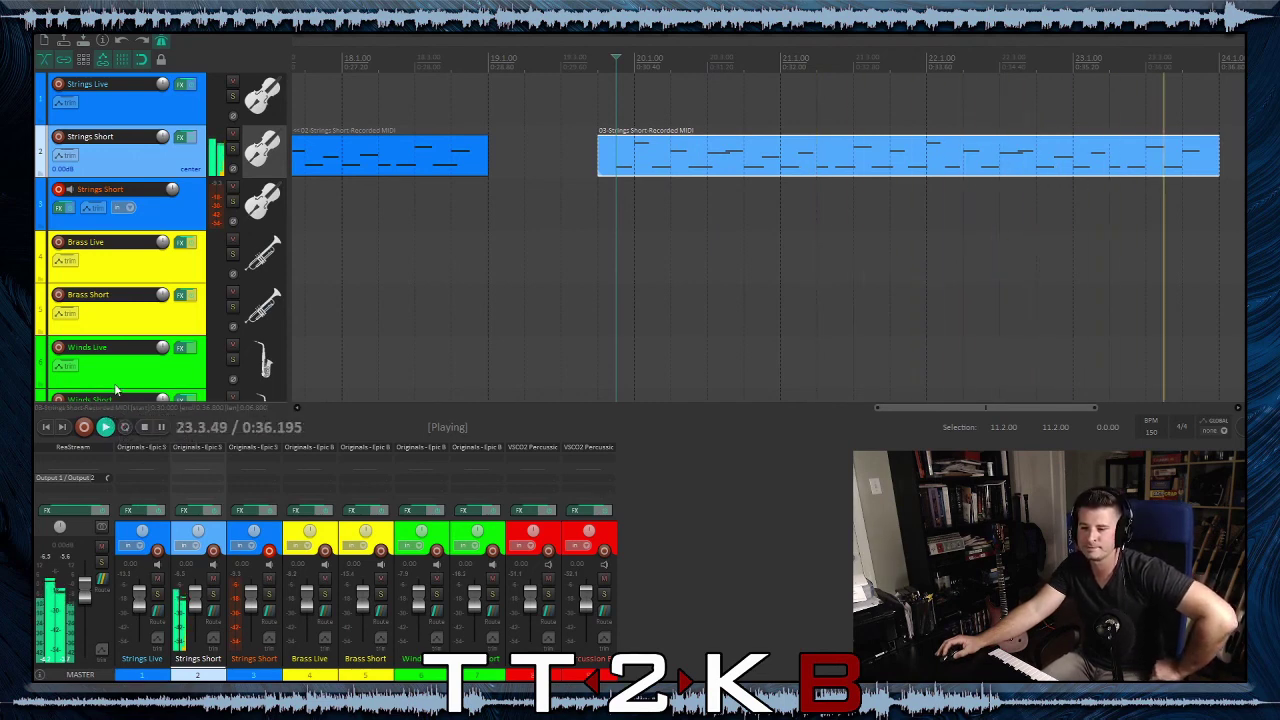
click(147, 428)
Move the last item back one measure to rejoin the preceding part, and play the transition from 18.1.00
drag(780, 168, 593, 165)
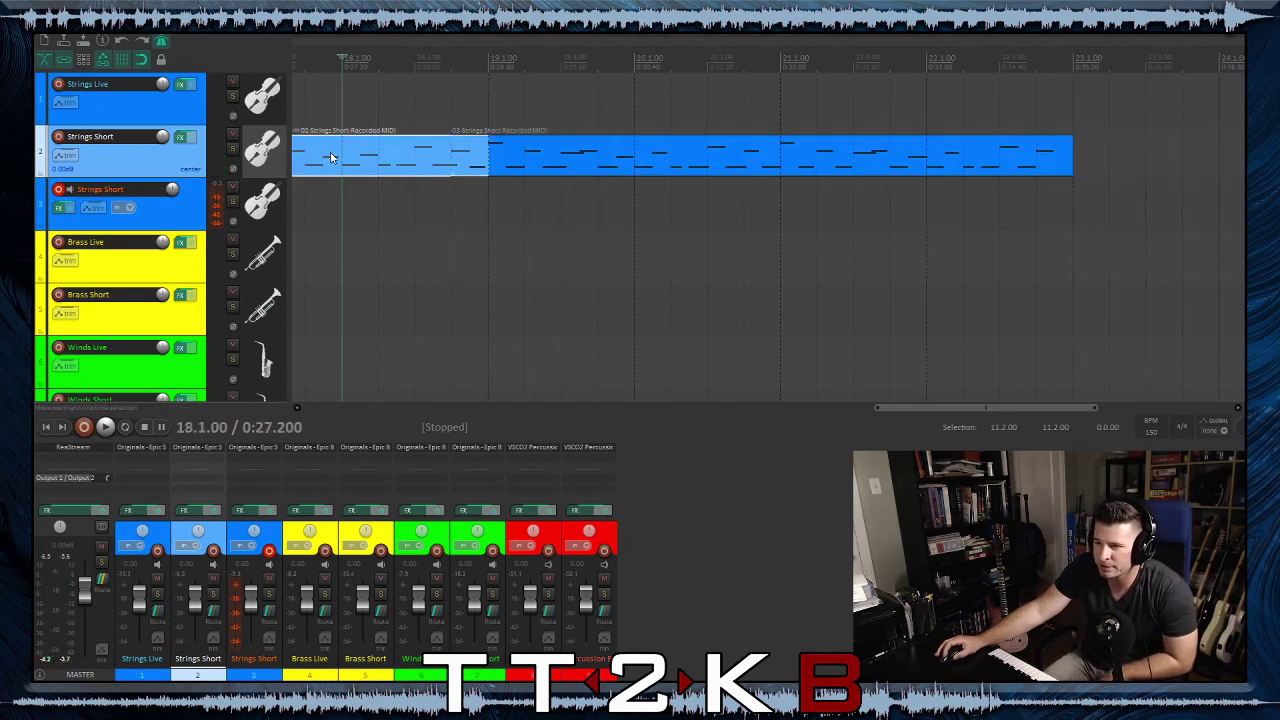
click(106, 427)
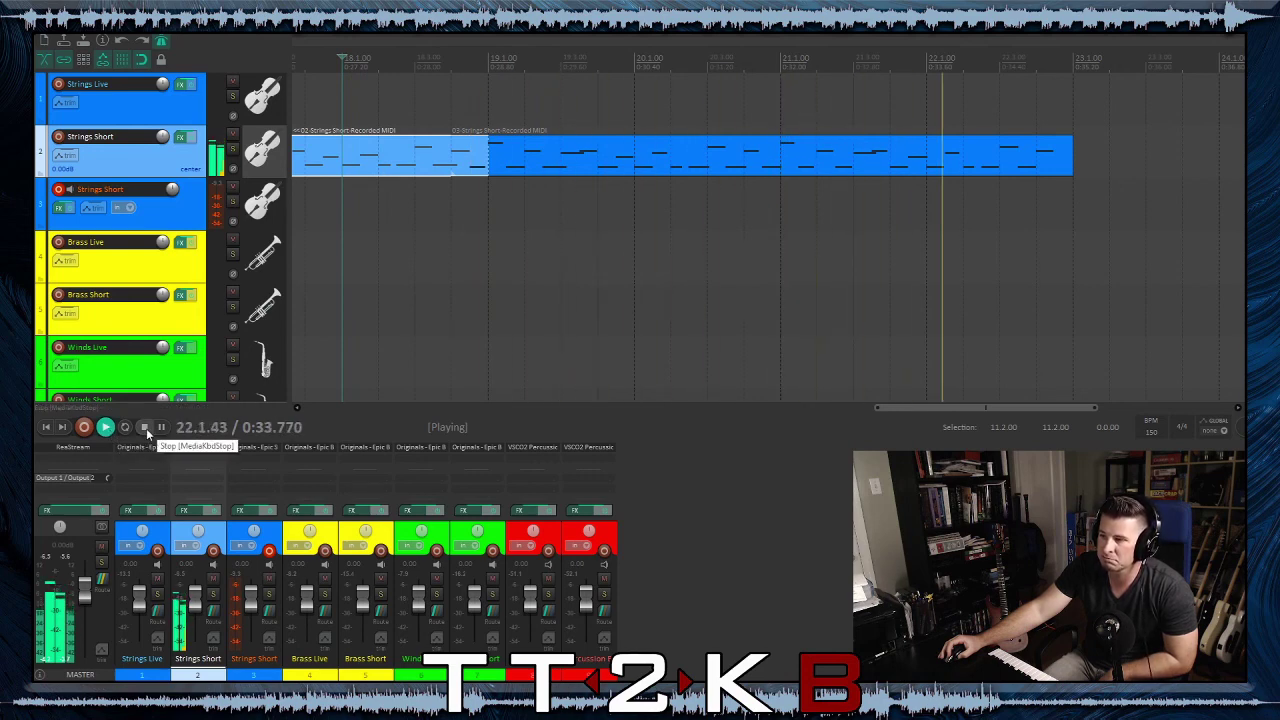
click(146, 428)
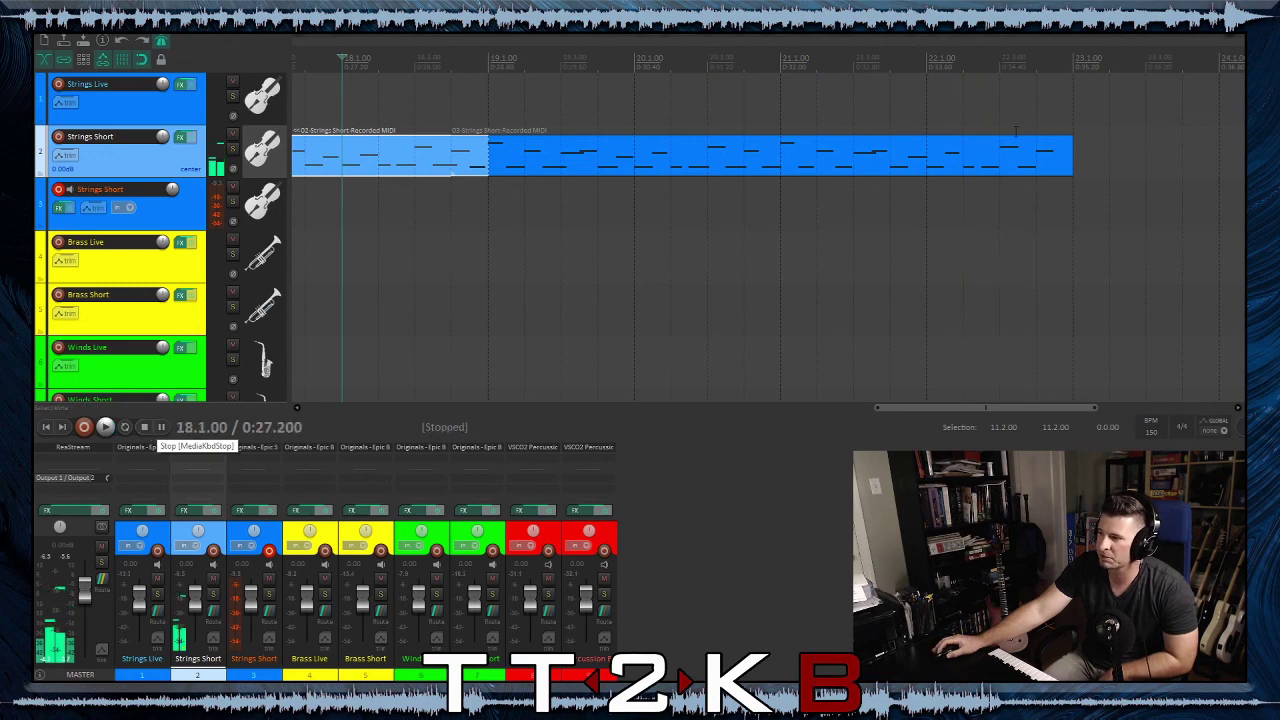
Mute the original Strings Short track again and return the edit cursor to the project start
scroll(966, 276, down, 5)
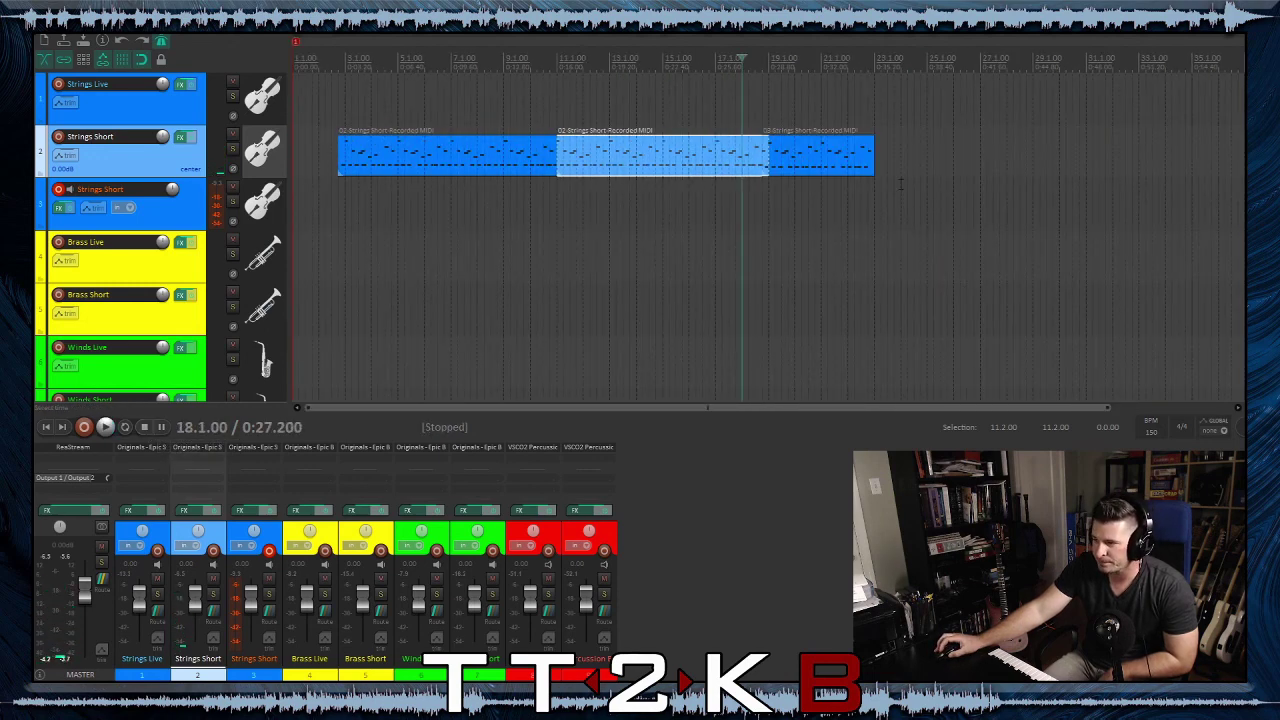
click(840, 190)
click(816, 158)
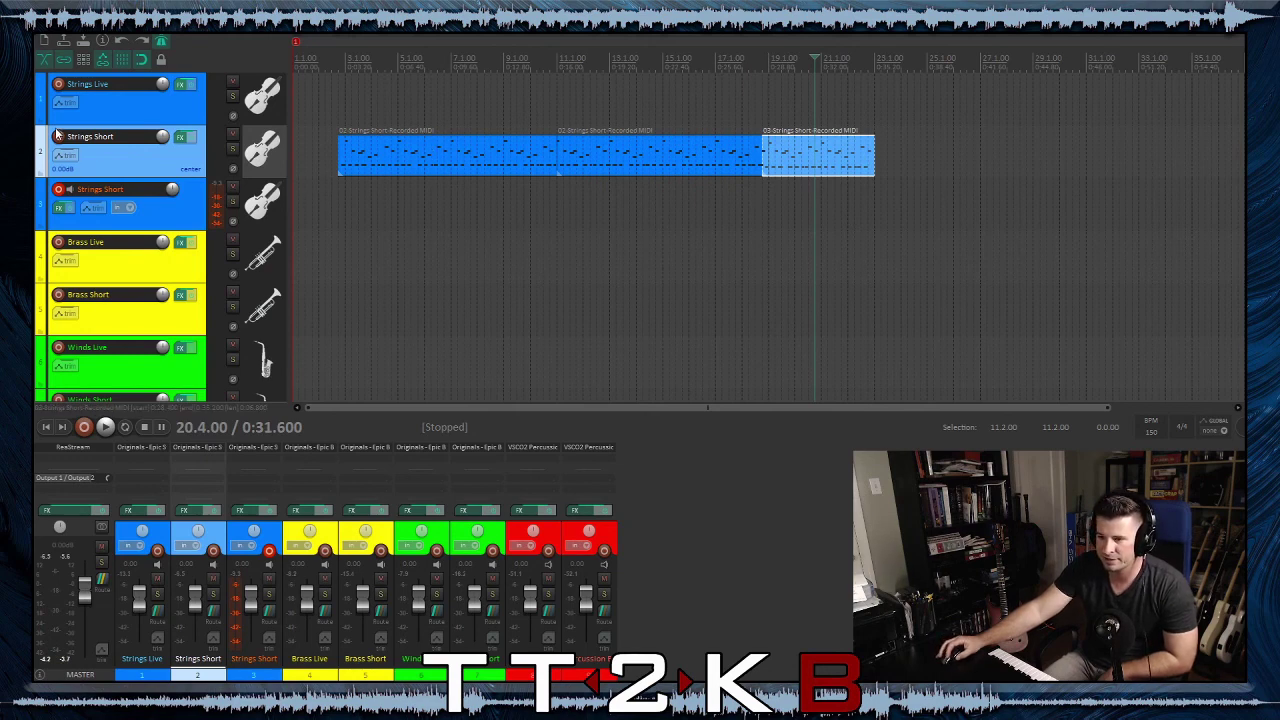
click(232, 133)
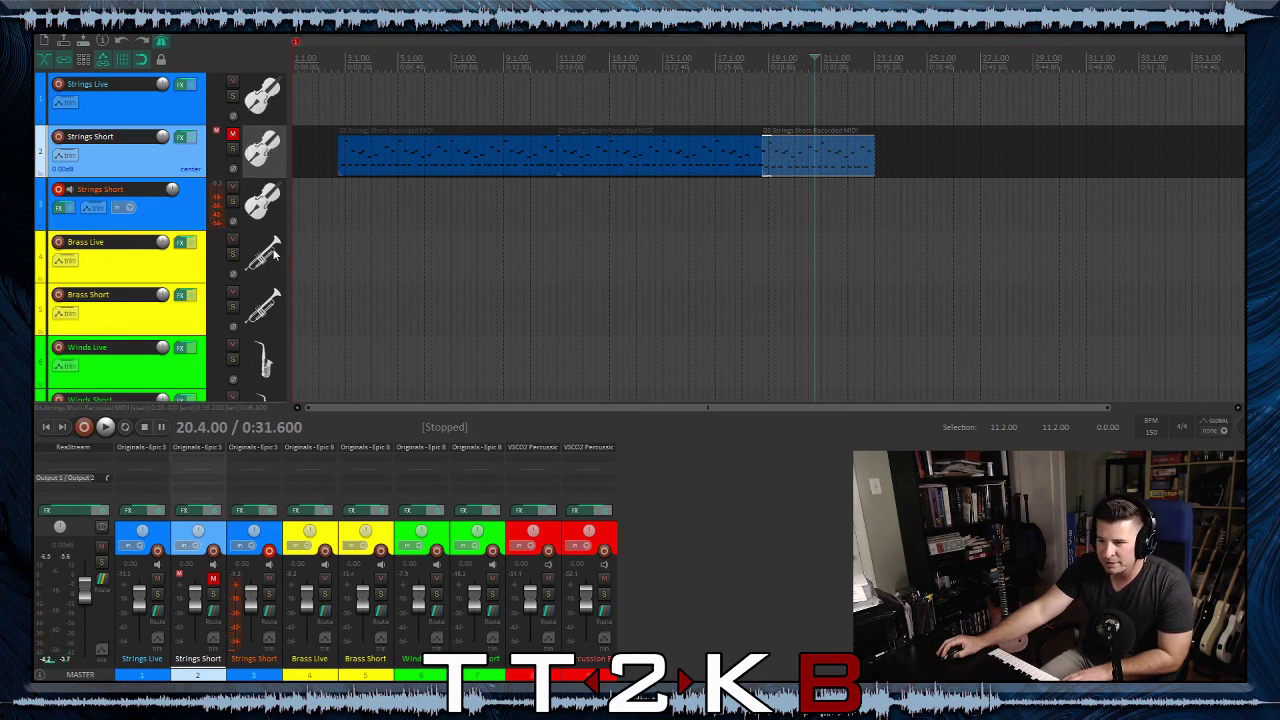
click(46, 427)
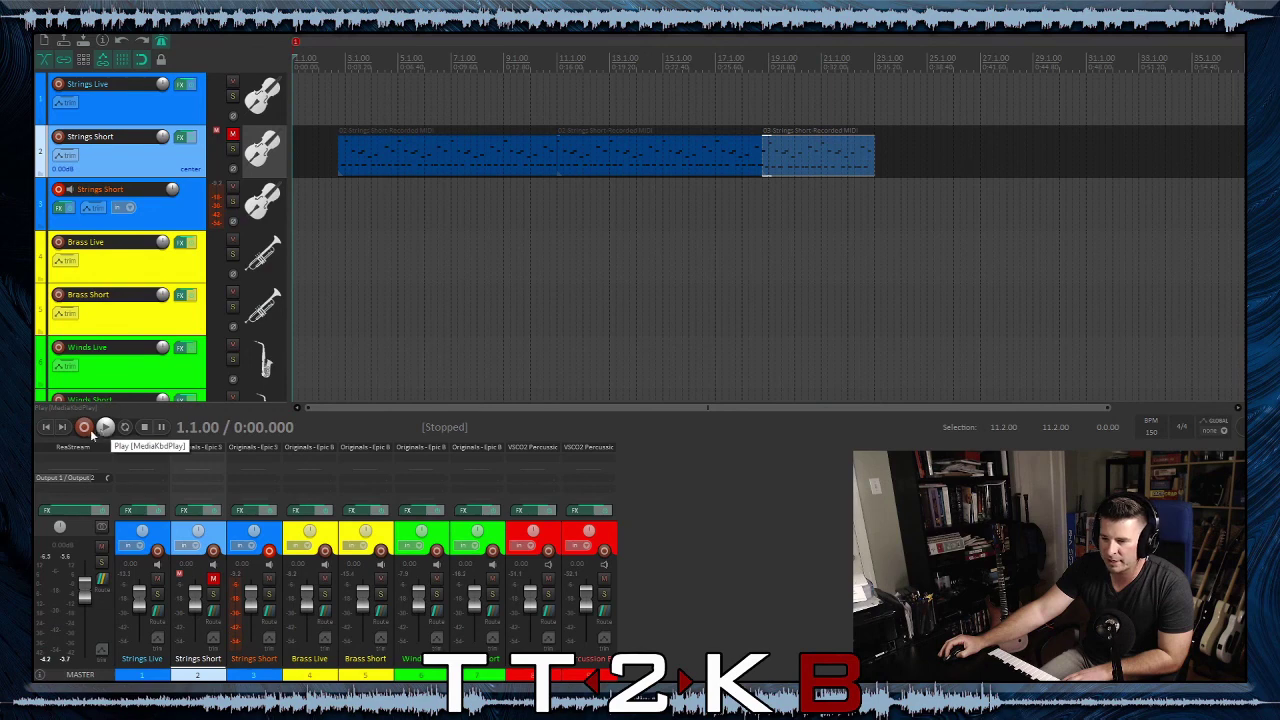
click(87, 429)
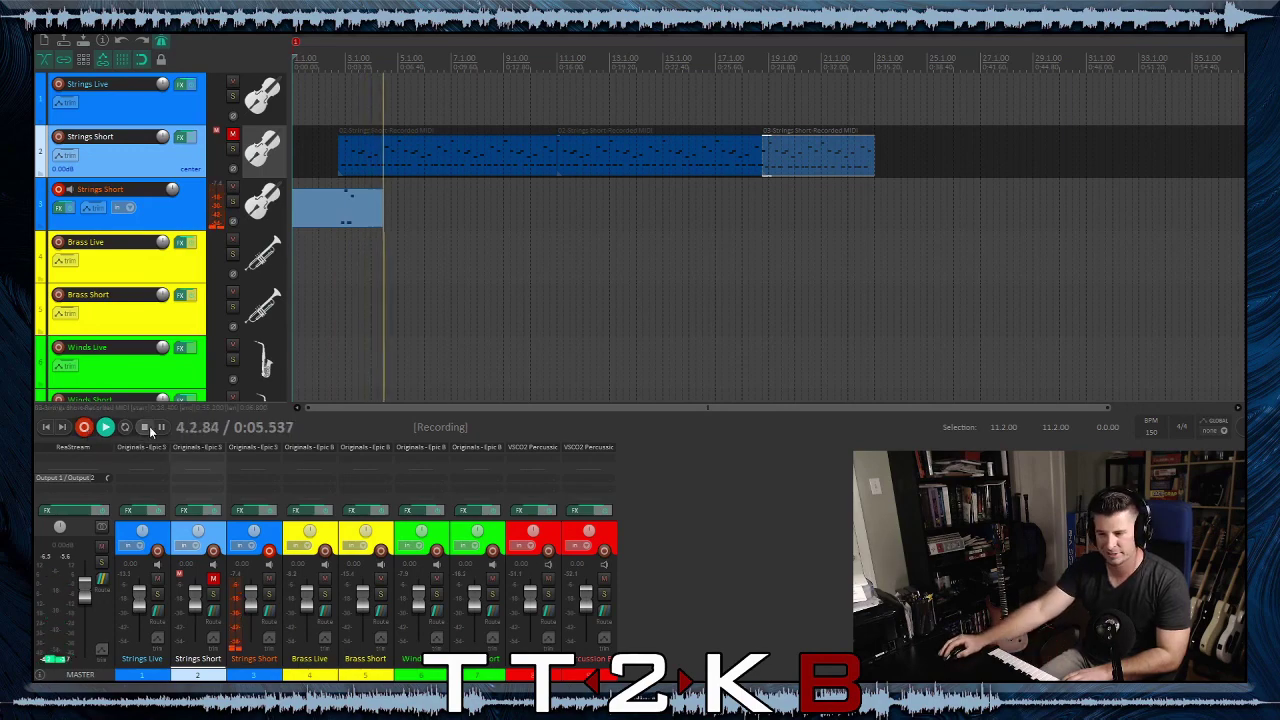
click(146, 428)
click(45, 34)
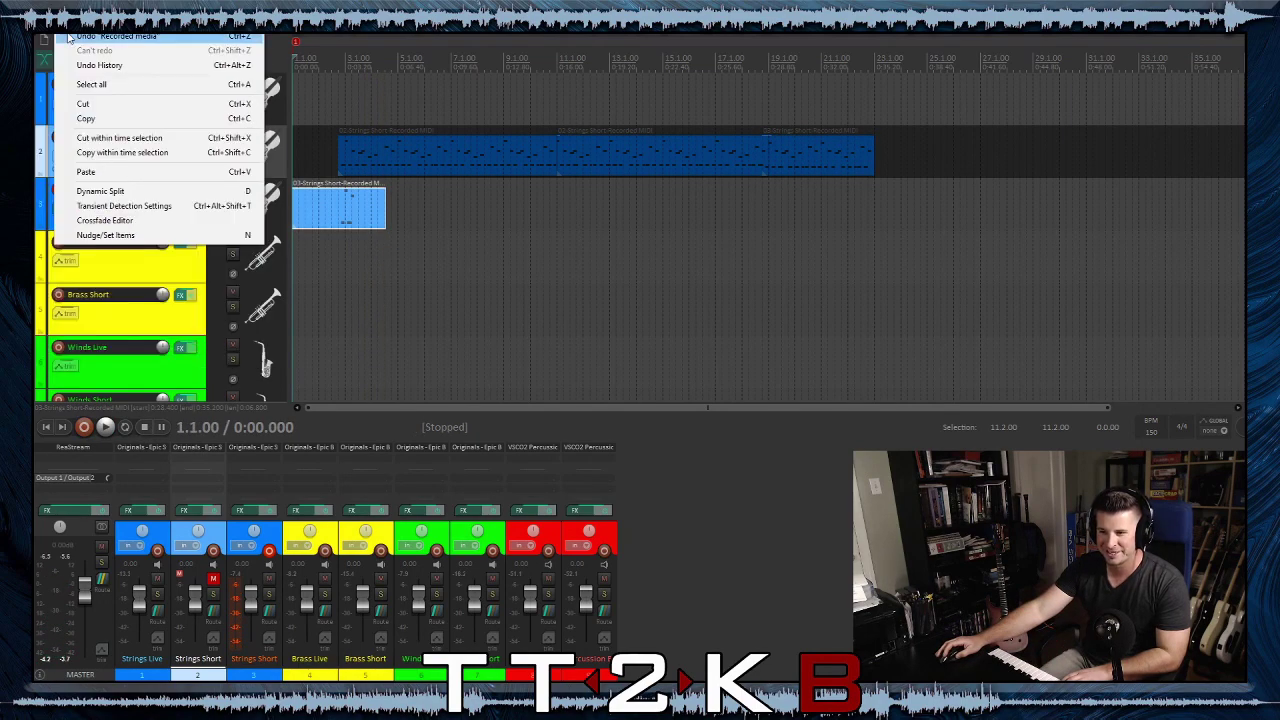
click(60, 49)
click(85, 427)
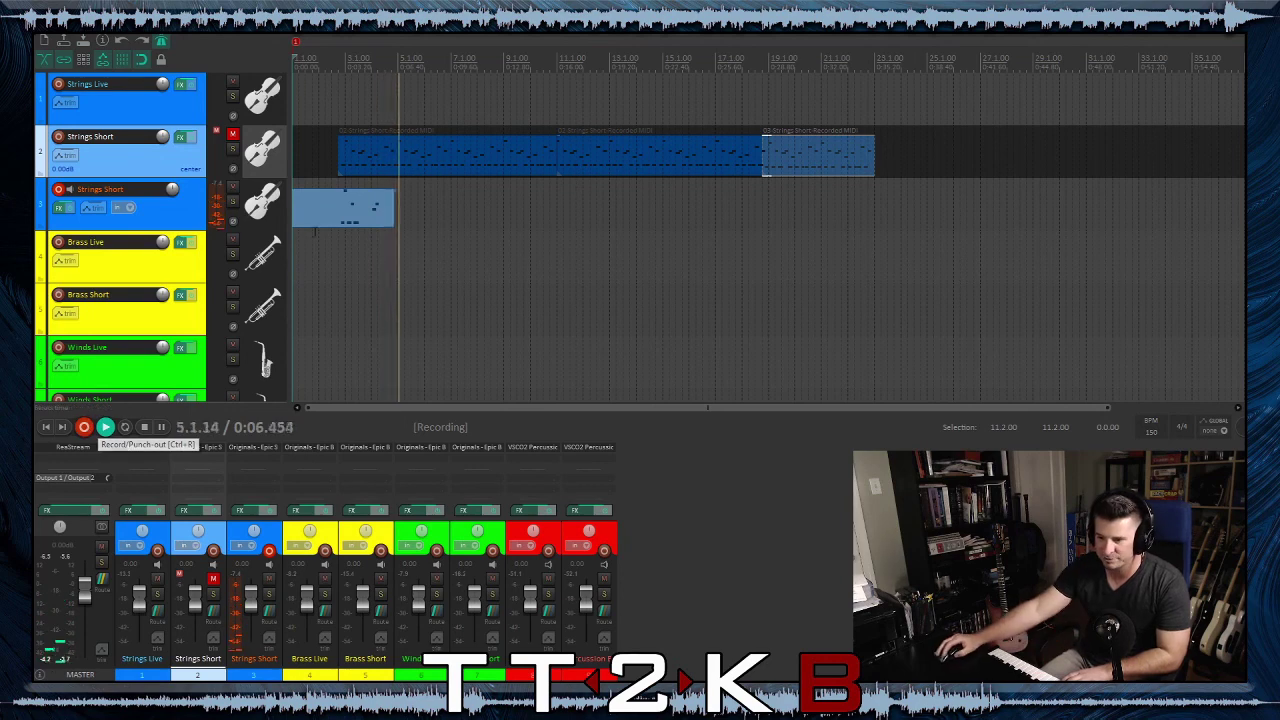
click(145, 427)
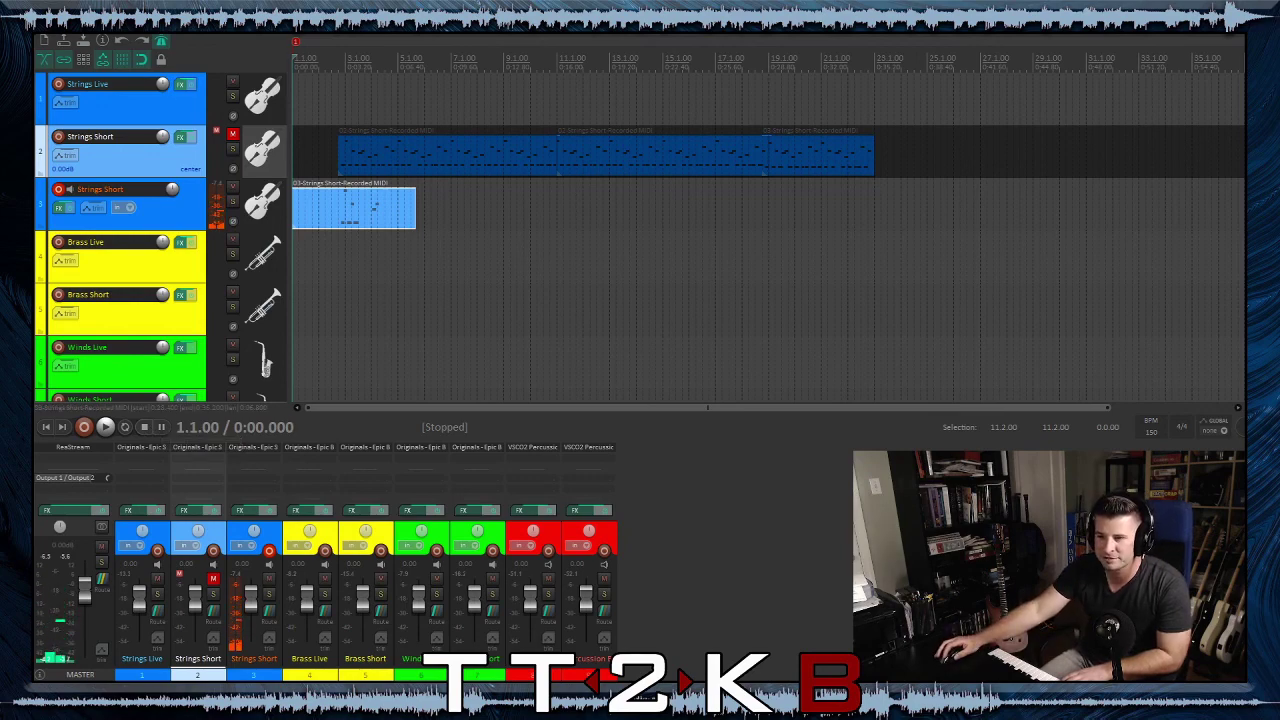
key(alt+e)
key(Escape)
key(alt+e)
key(u)
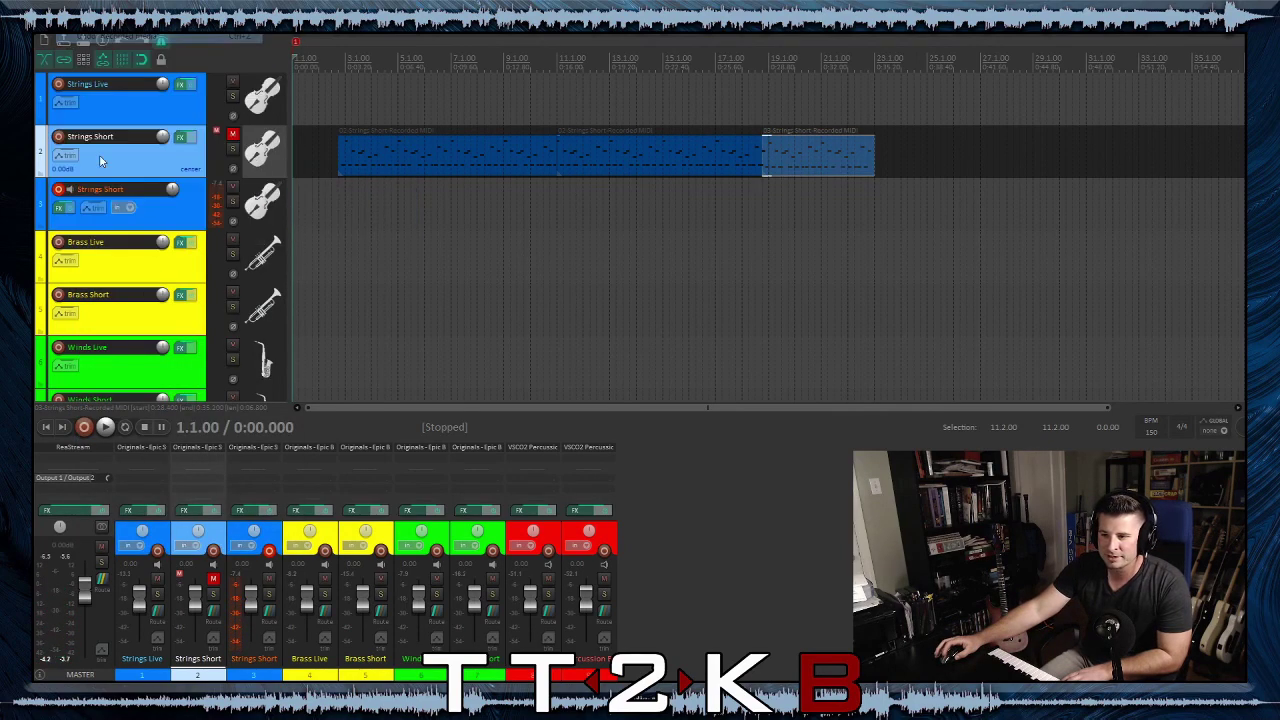
Record a fresh take on the duplicate Strings Short track and trim off the empty lead-in before its first notes
click(85, 428)
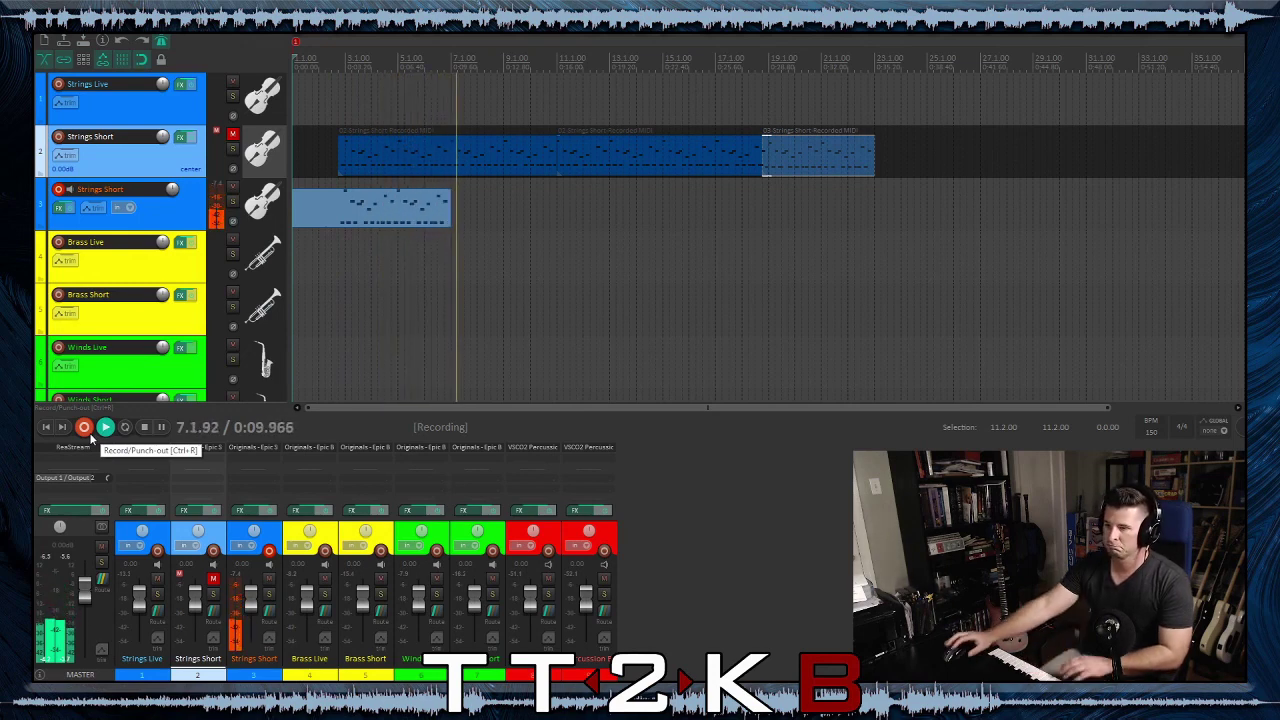
click(145, 427)
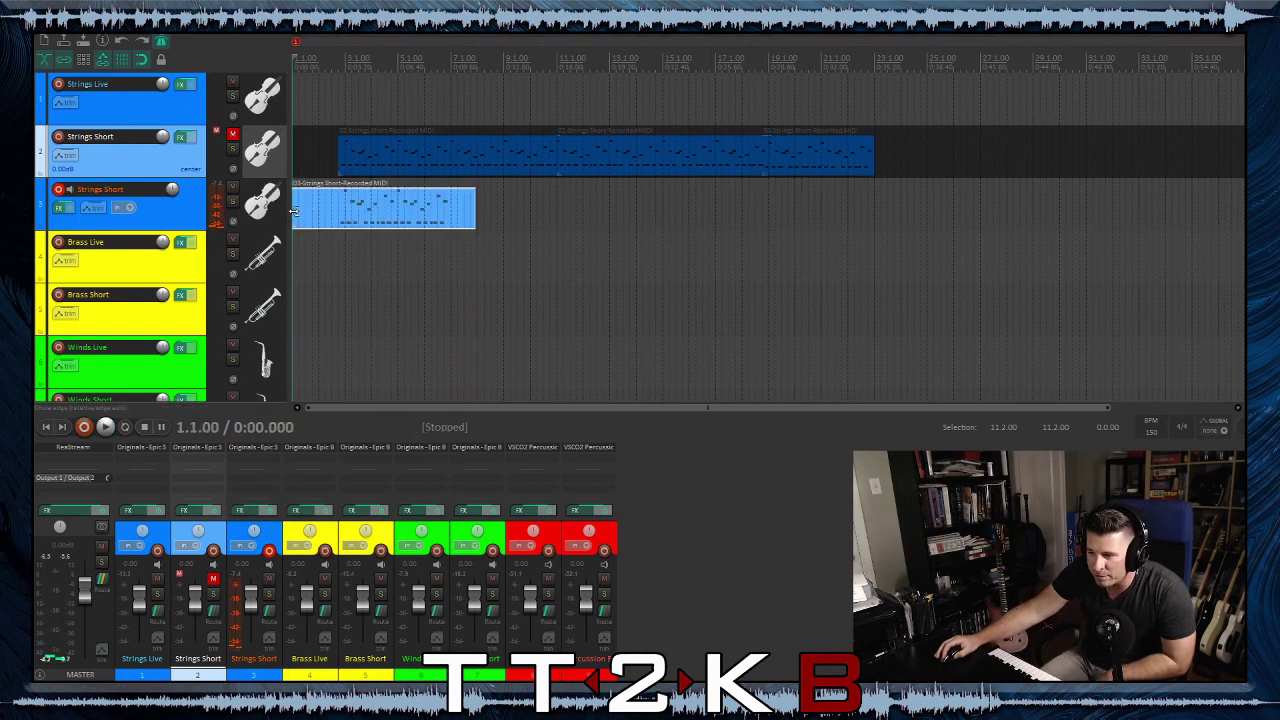
drag(294, 214, 339, 228)
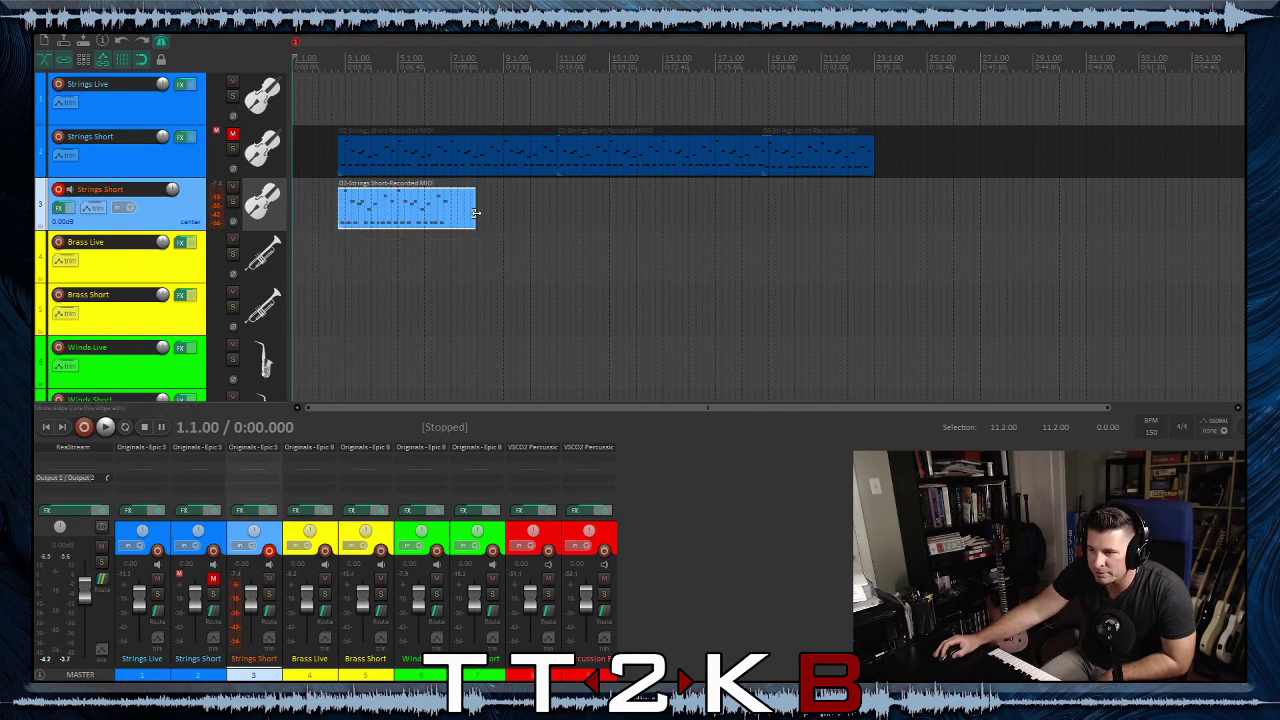
Append the take, trimmed at its end, after the original Strings Short track's last item, and play the transition from 21.2.00 with that track unmuted
drag(474, 228, 924, 171)
click(826, 162)
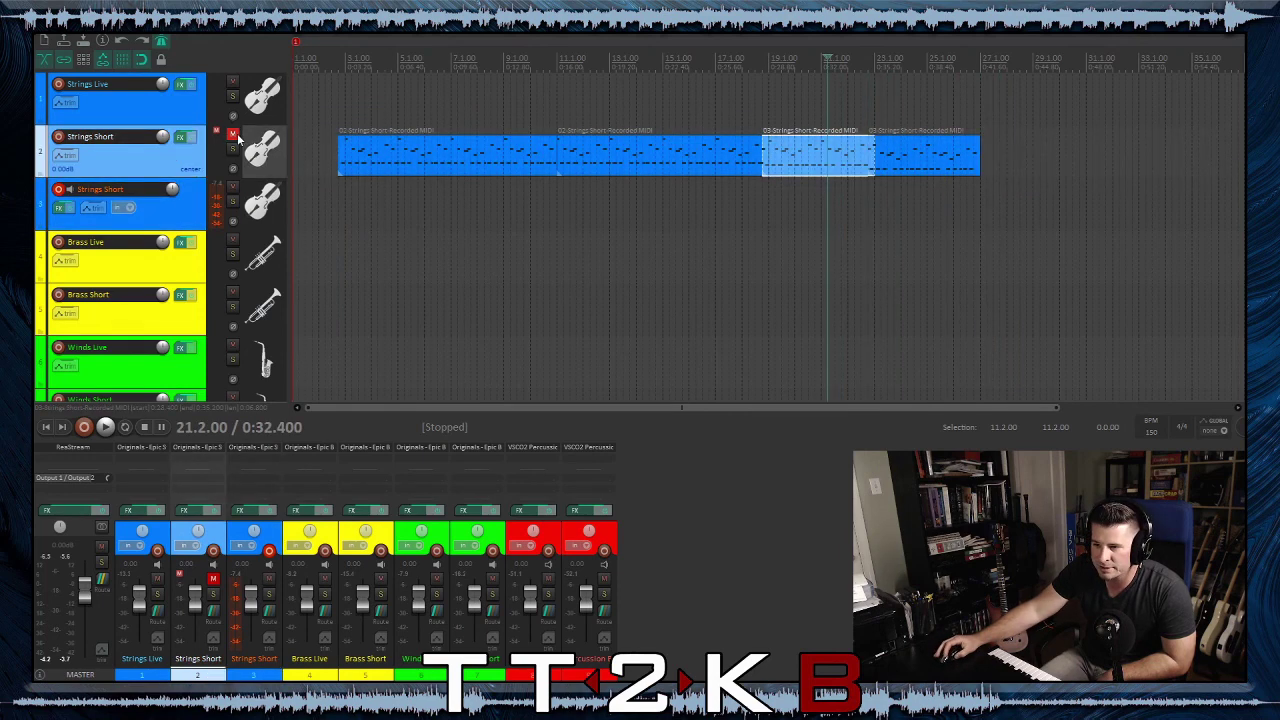
click(105, 428)
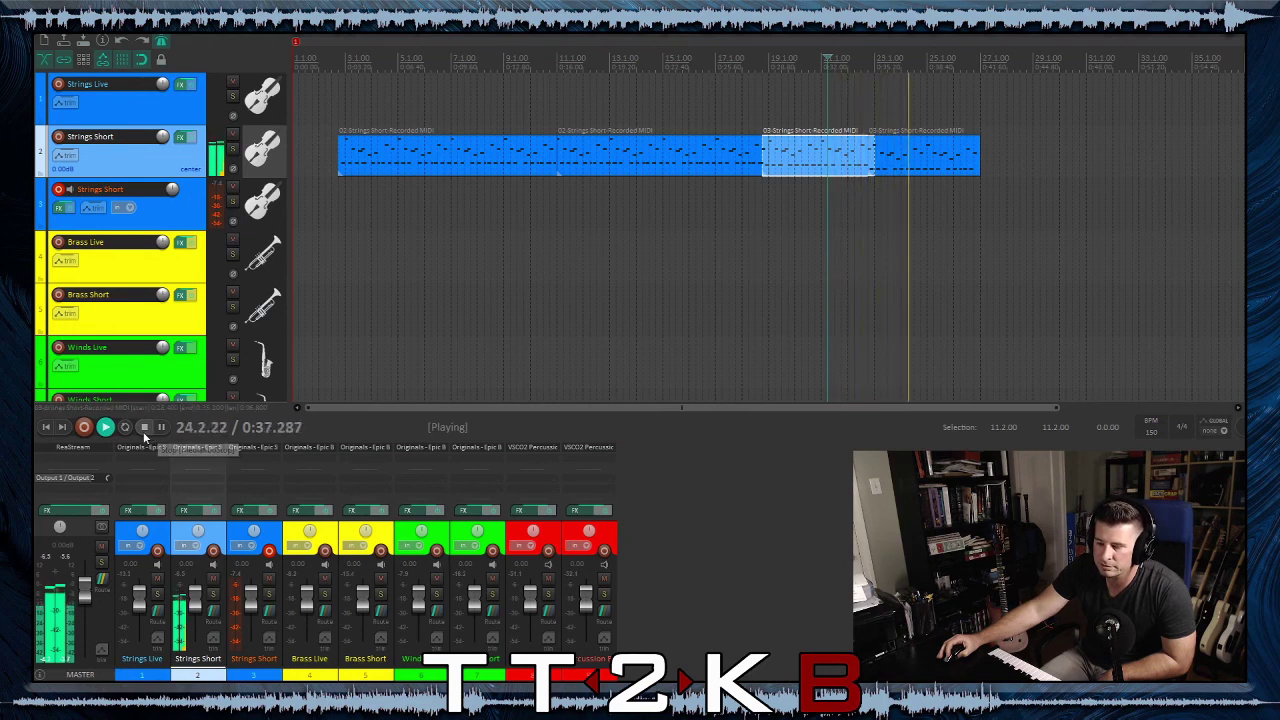
click(143, 427)
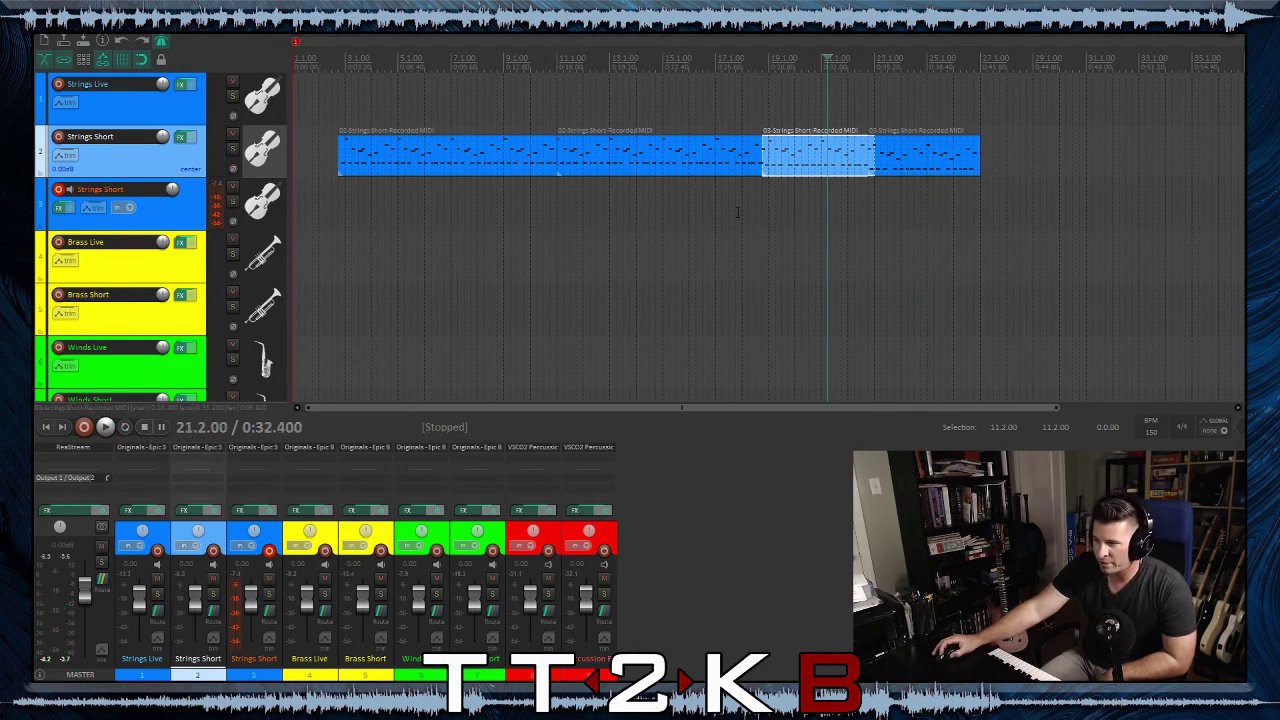
Mute the original Strings Short track and return the edit cursor to the project start
click(737, 211)
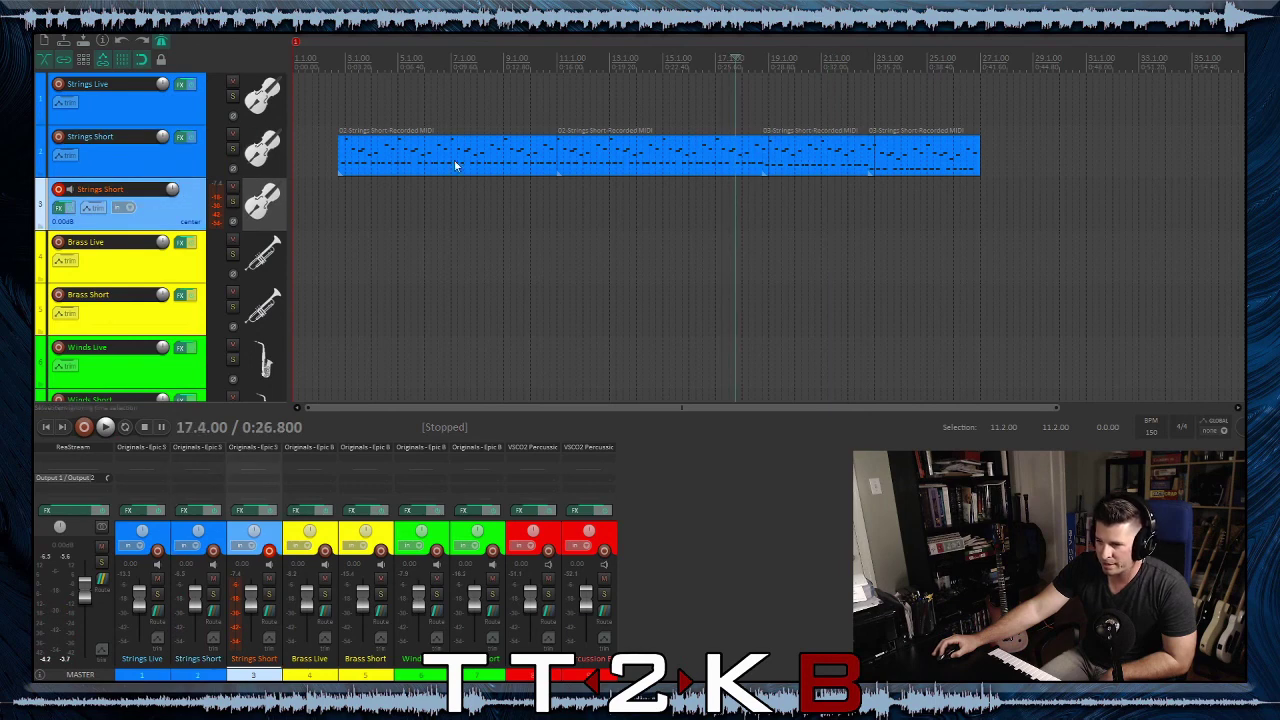
click(232, 134)
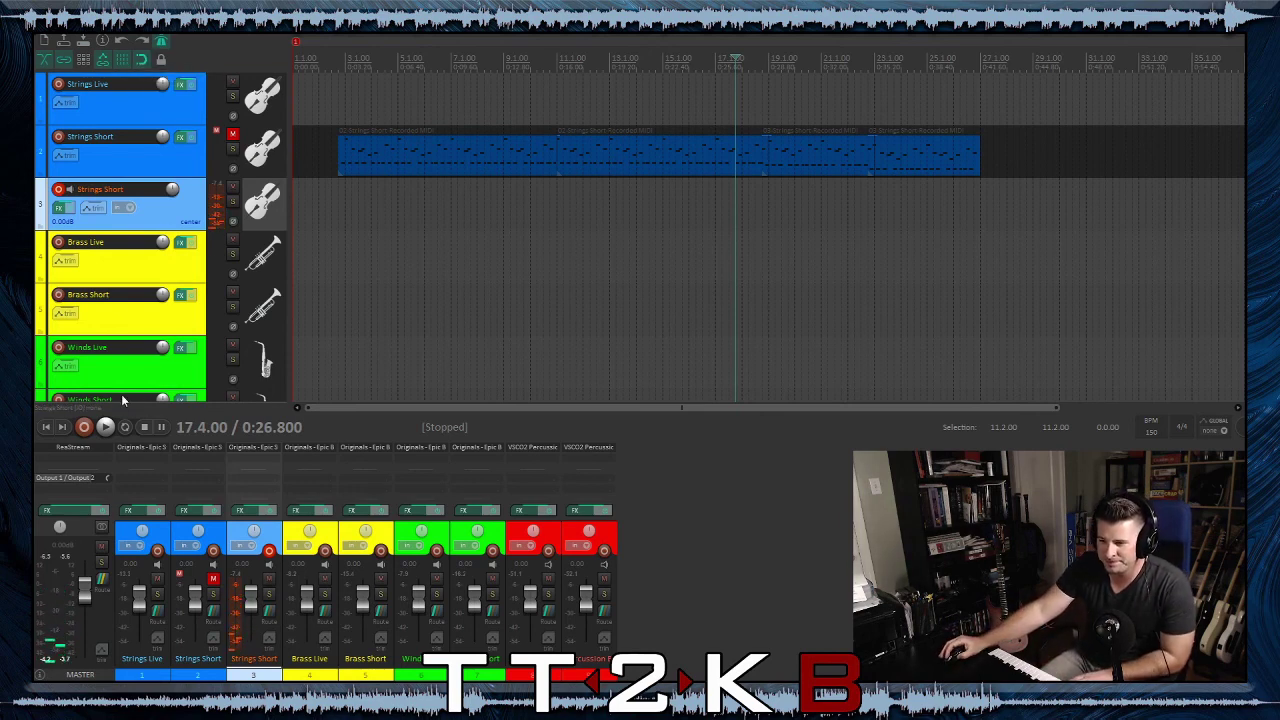
click(46, 427)
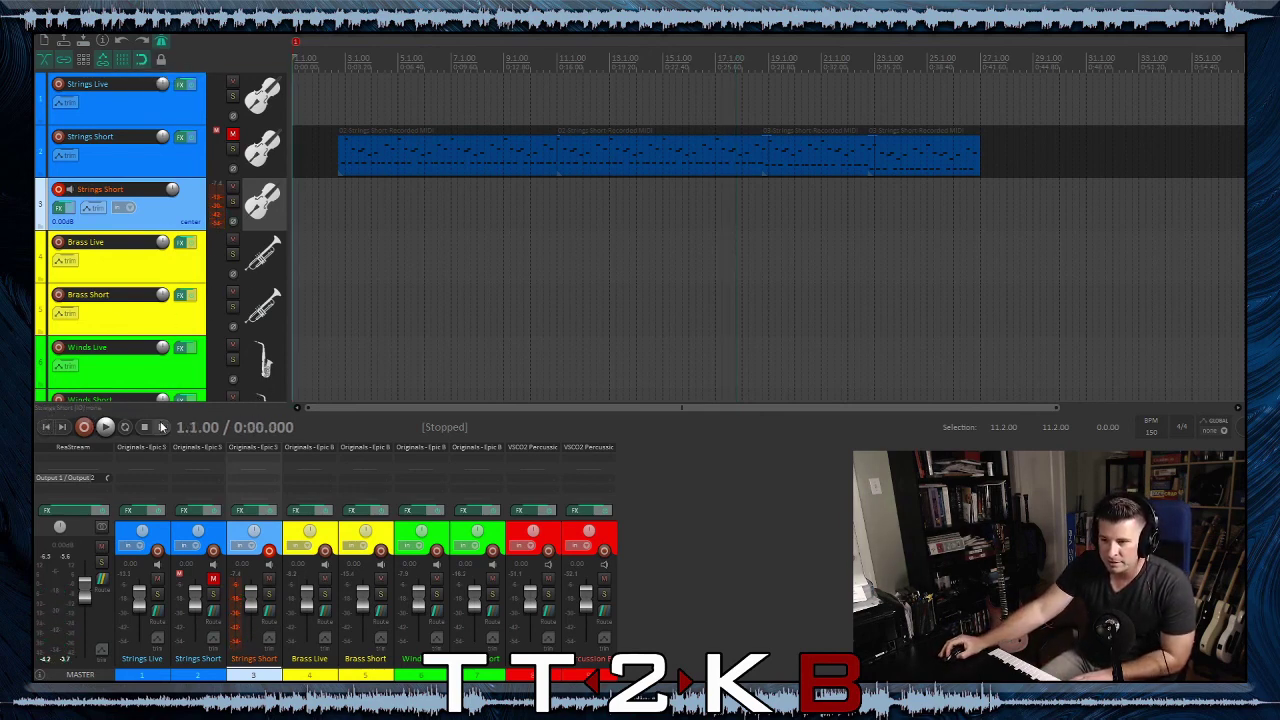
click(86, 427)
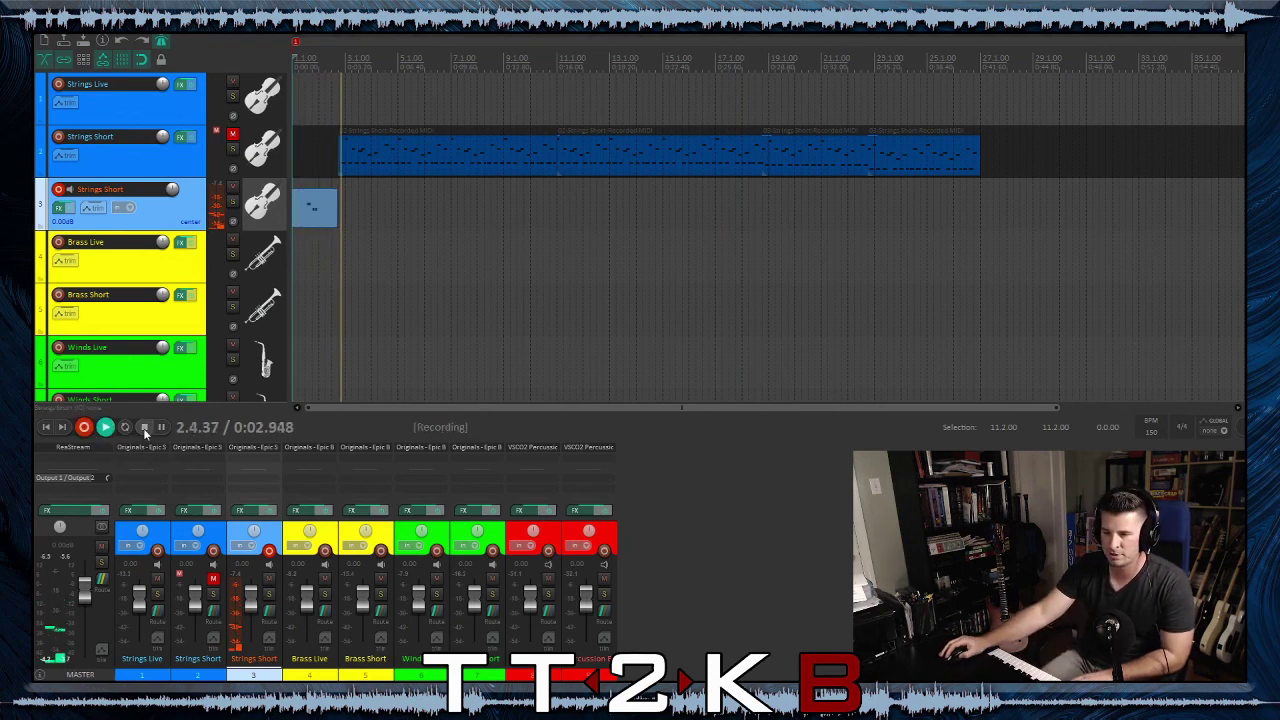
click(145, 428)
click(72, 36)
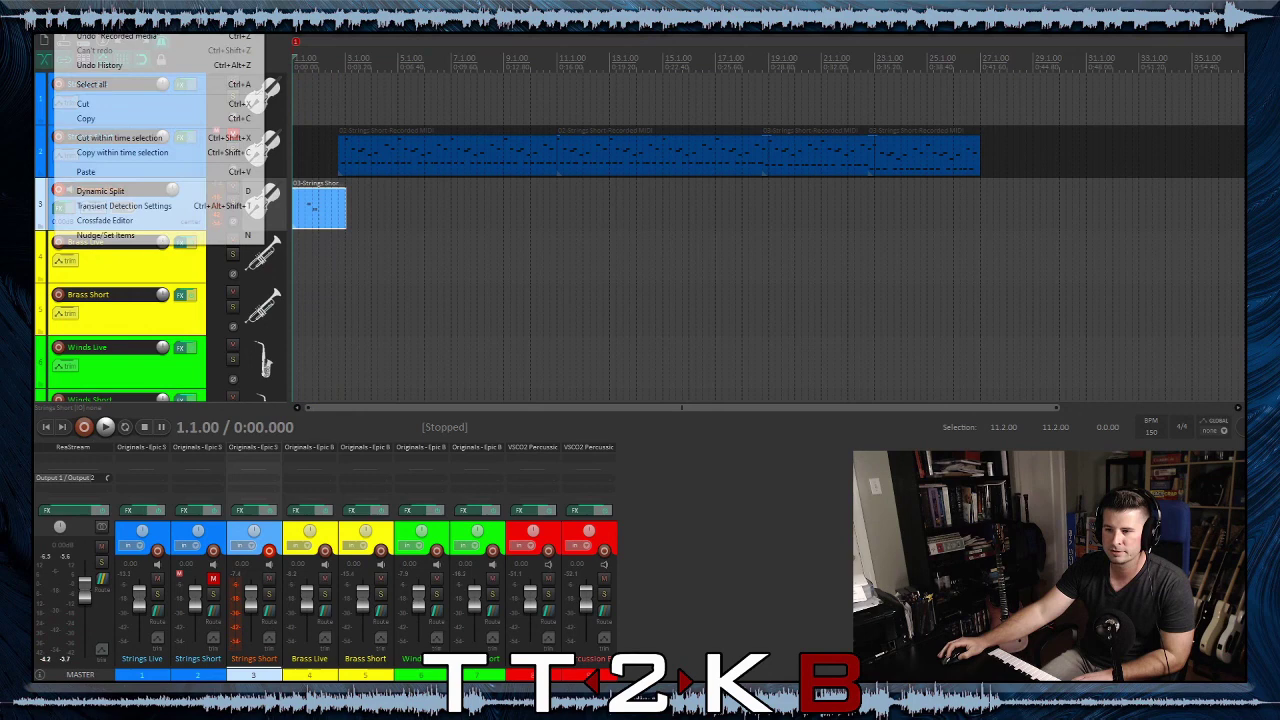
click(100, 36)
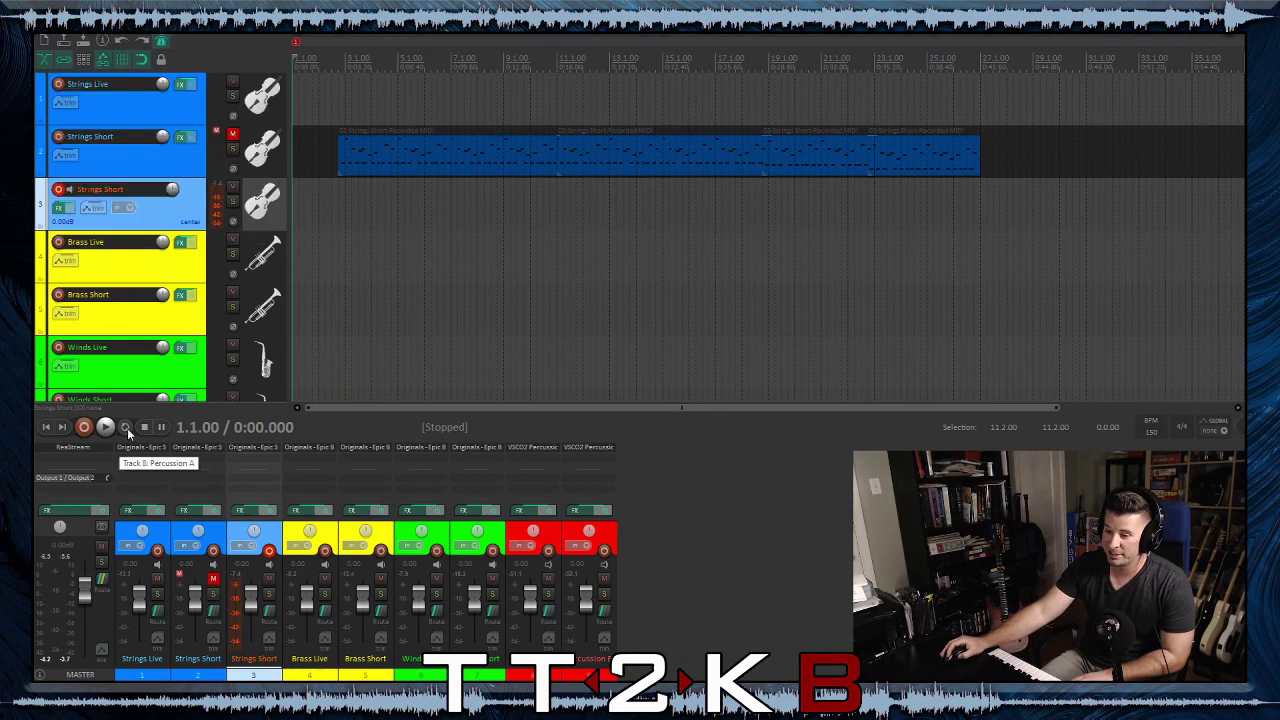
click(84, 427)
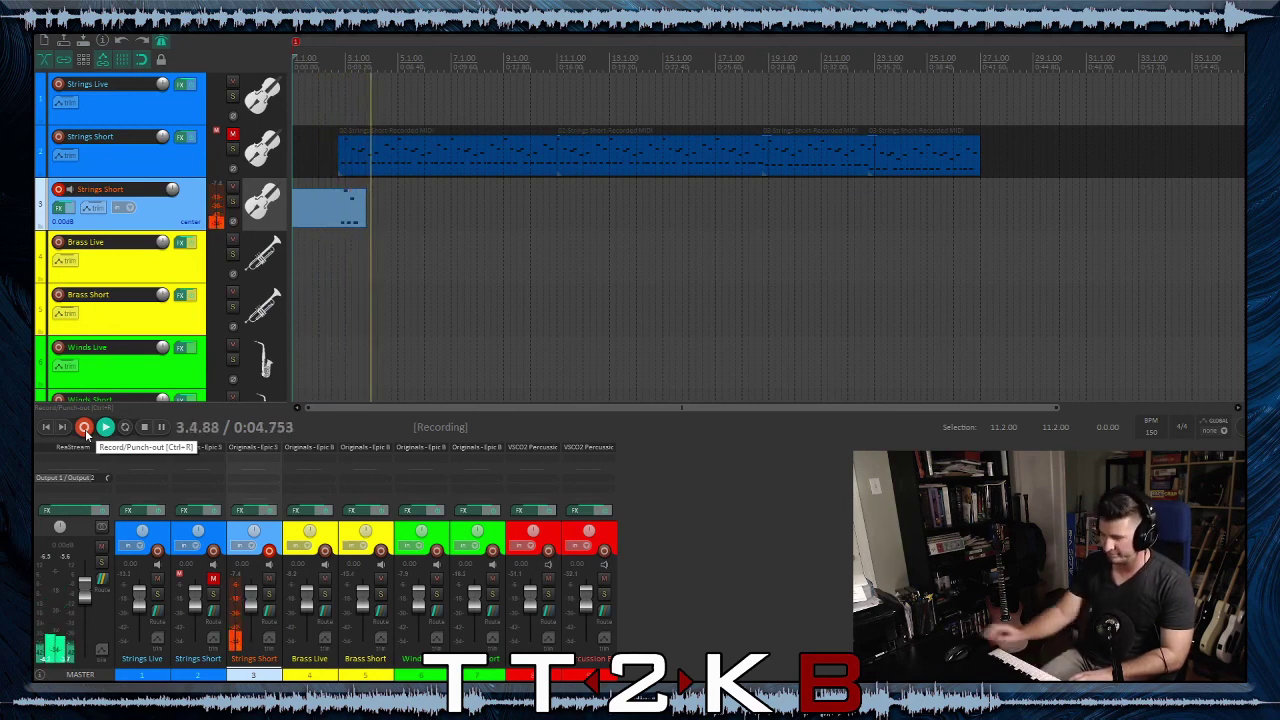
click(84, 427)
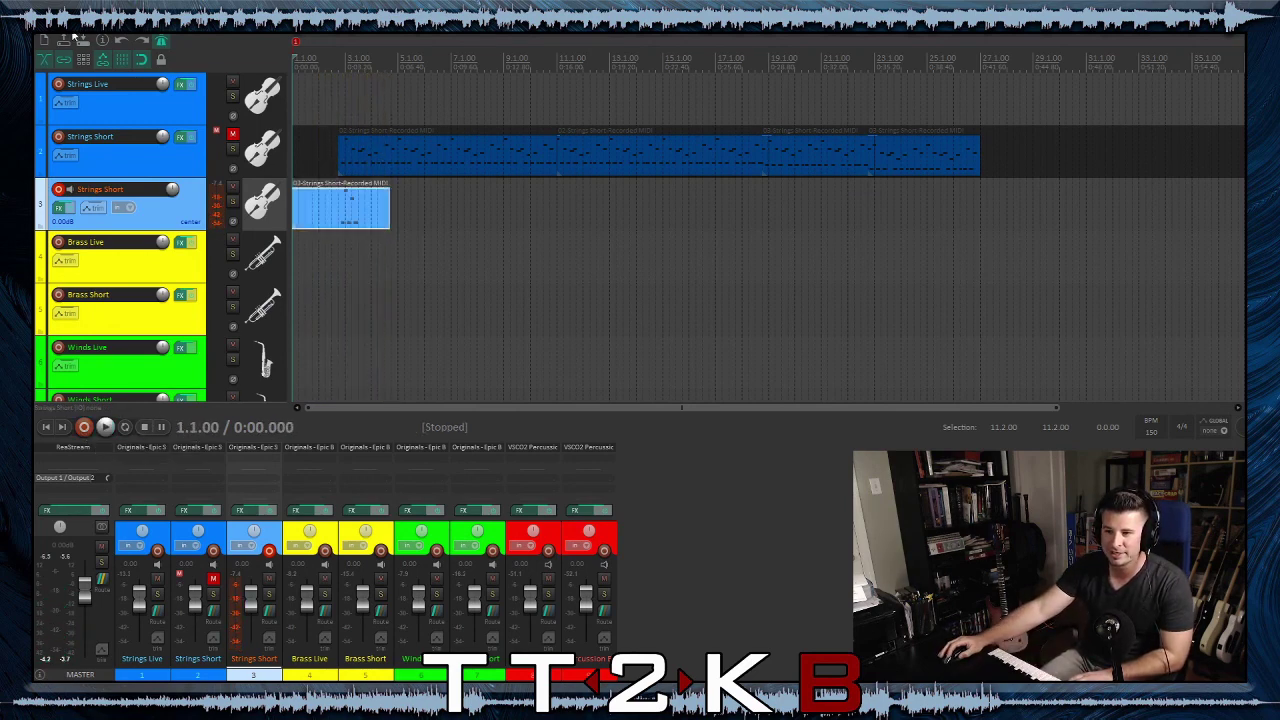
click(70, 37)
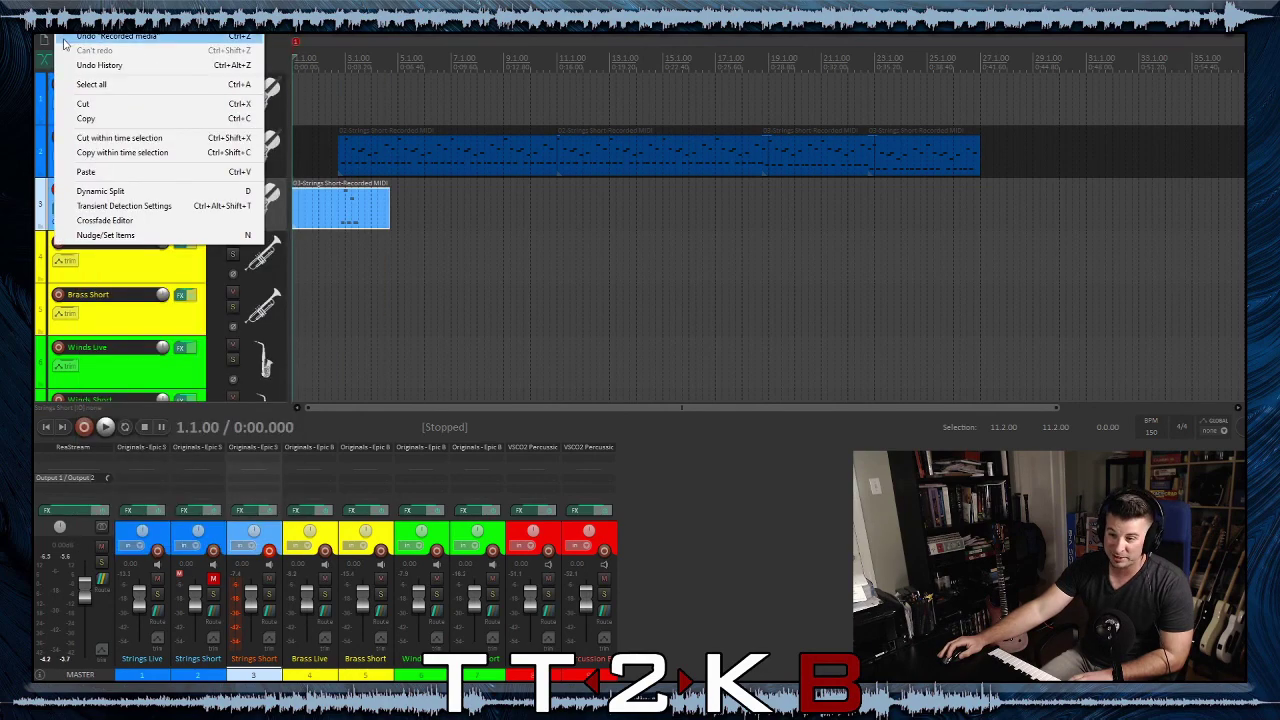
click(66, 38)
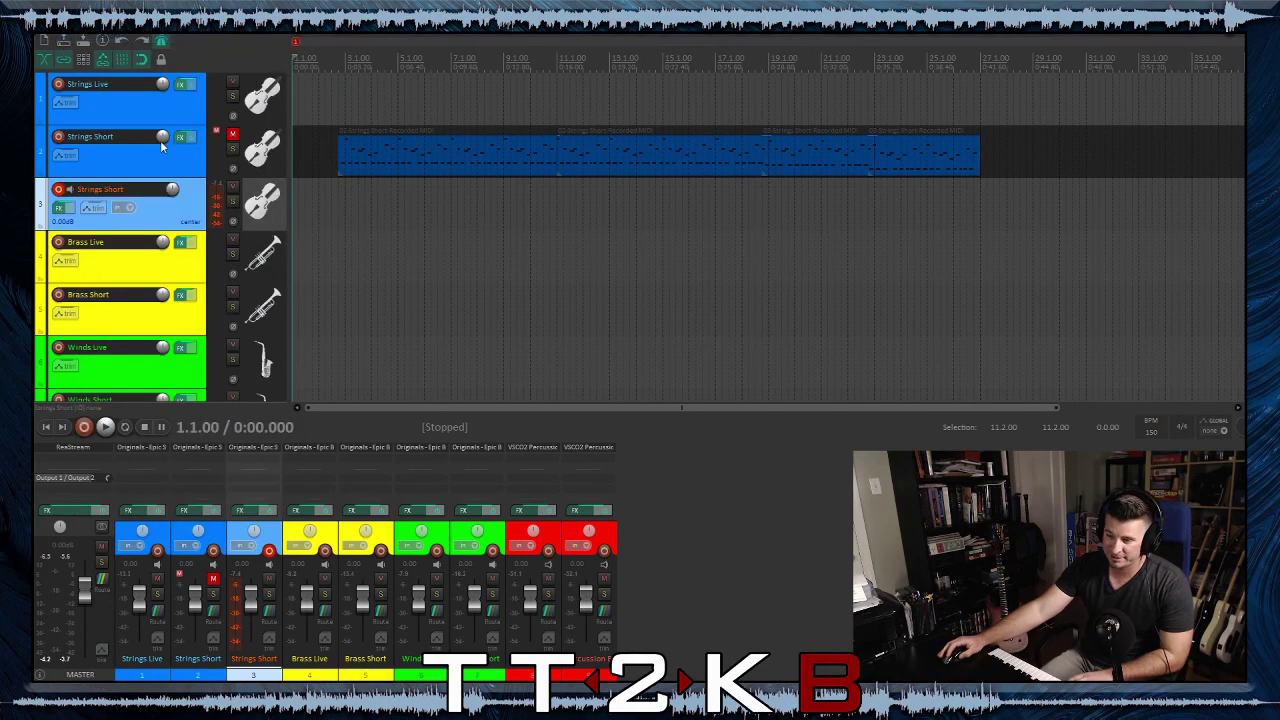
Record a new take on the duplicate Strings Short track and quantize all its note positions to the grid at 100% strength
click(84, 427)
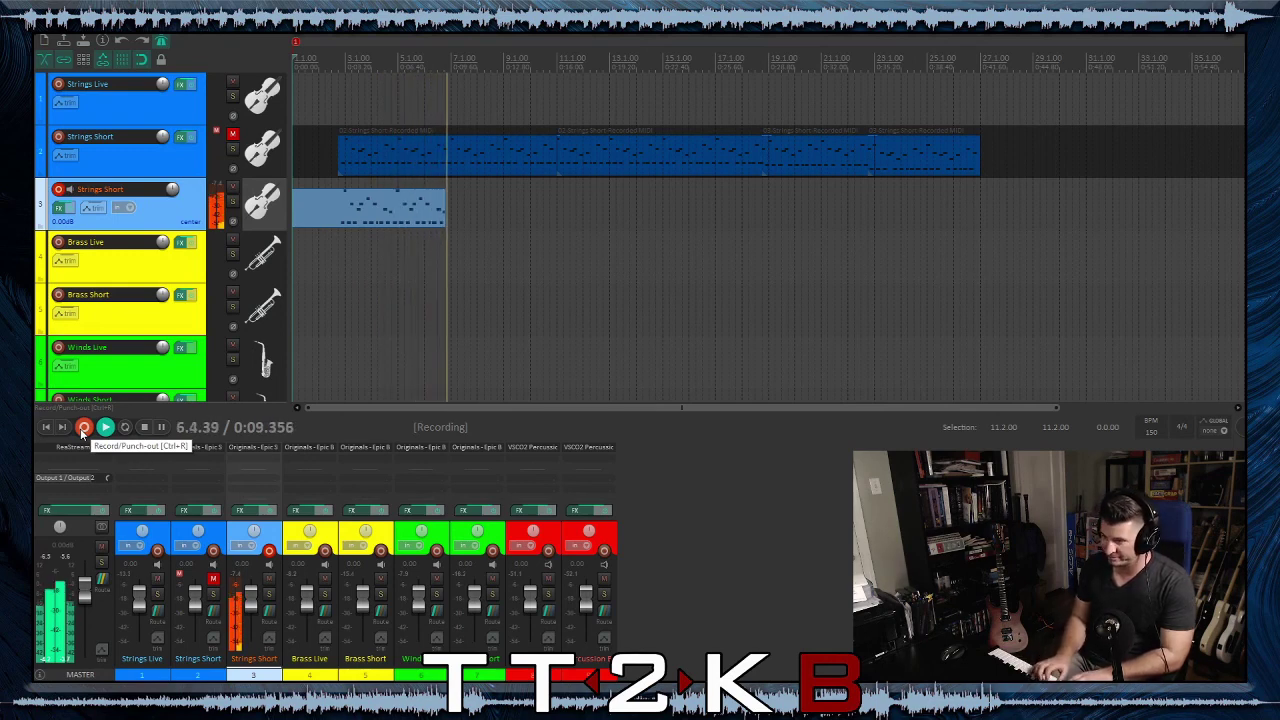
click(145, 427)
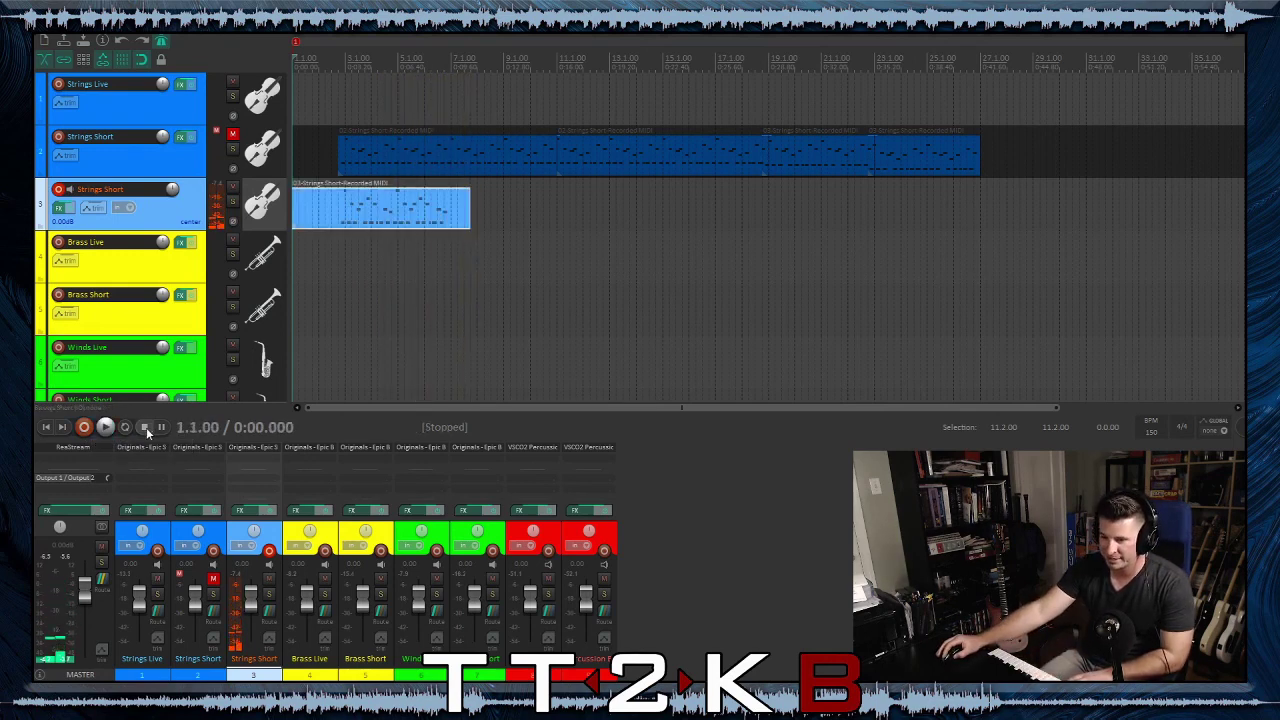
double_click(343, 209)
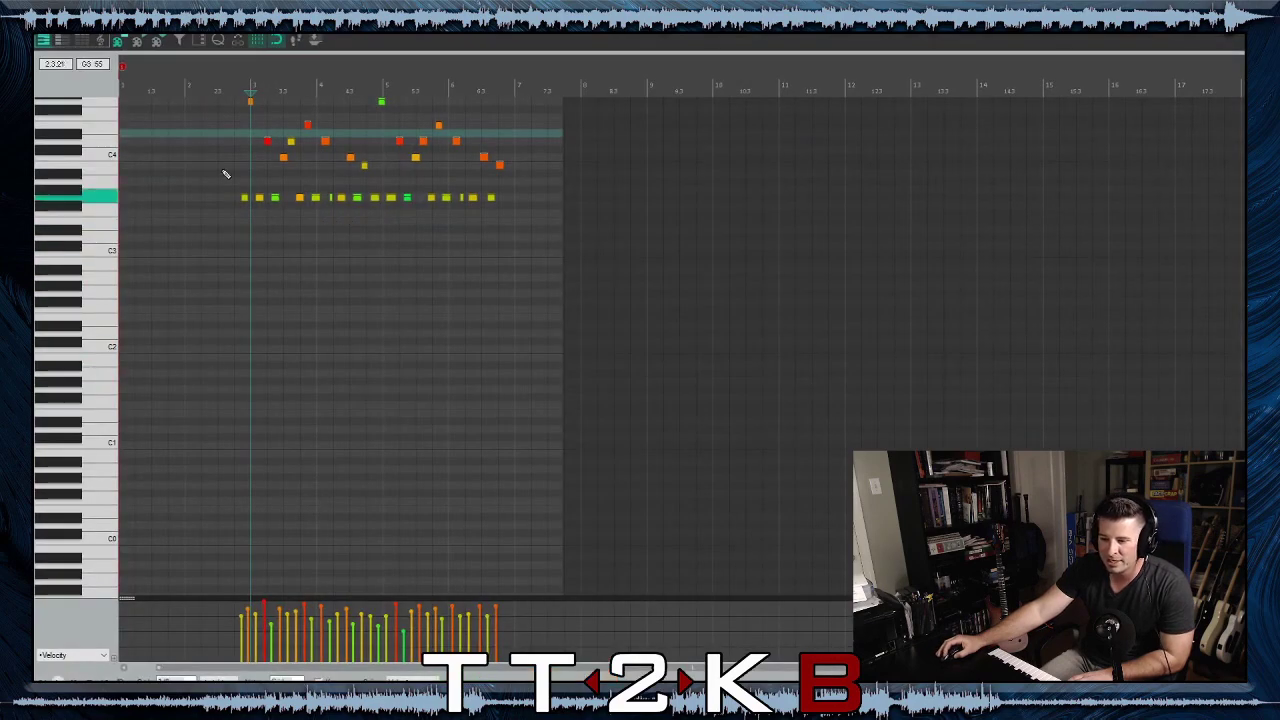
click(218, 42)
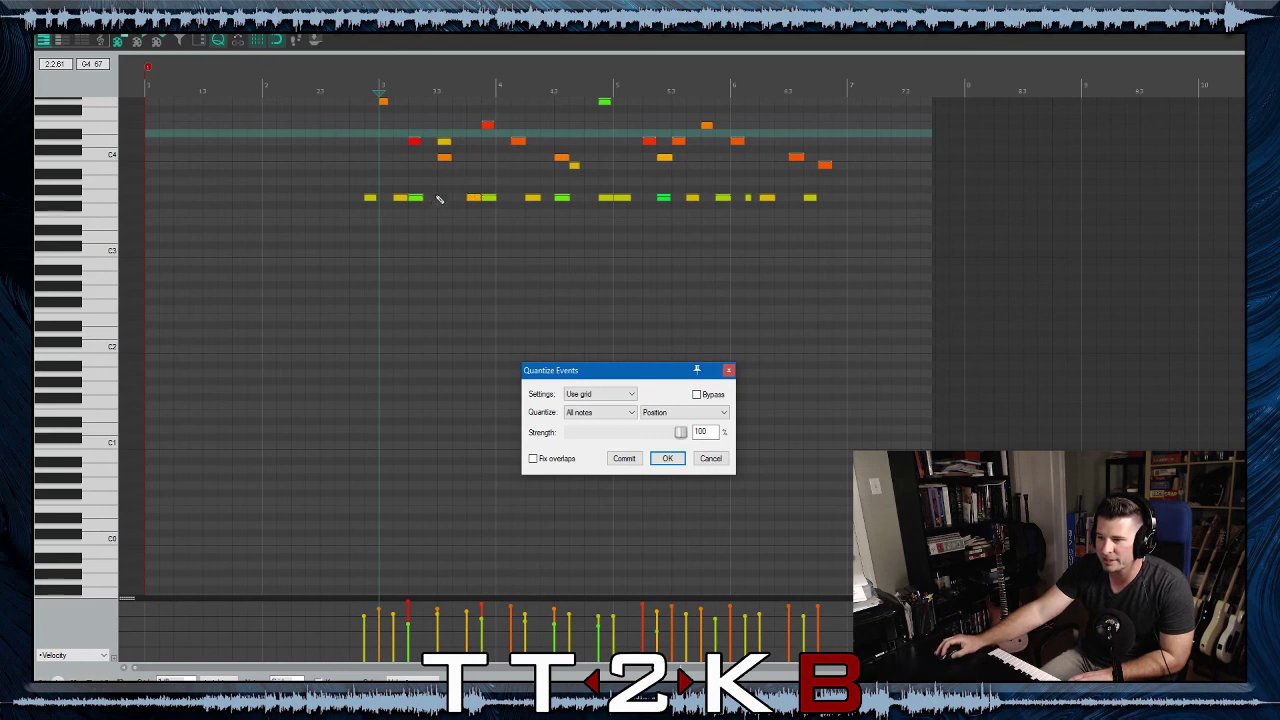
Move the misplaced notes, mainly on G3, to later grid positions to even out the pattern, and audition the take from its first note
drag(415, 202, 431, 205)
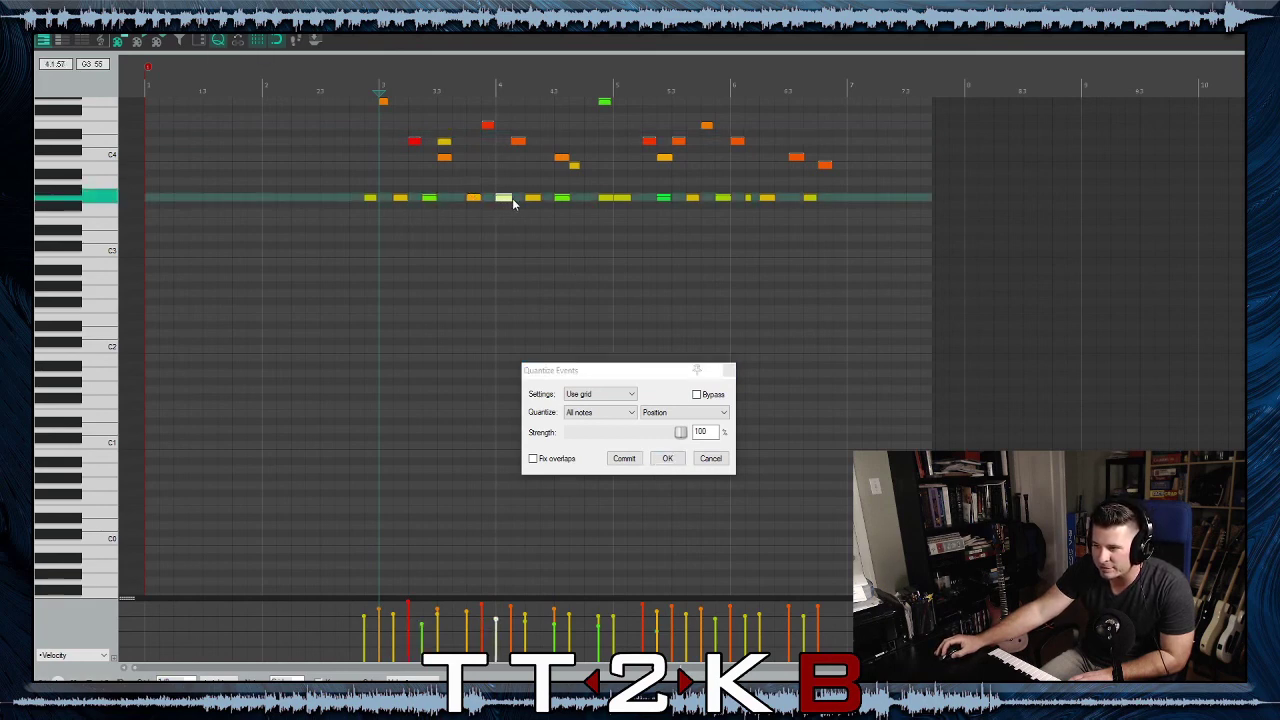
click(604, 197)
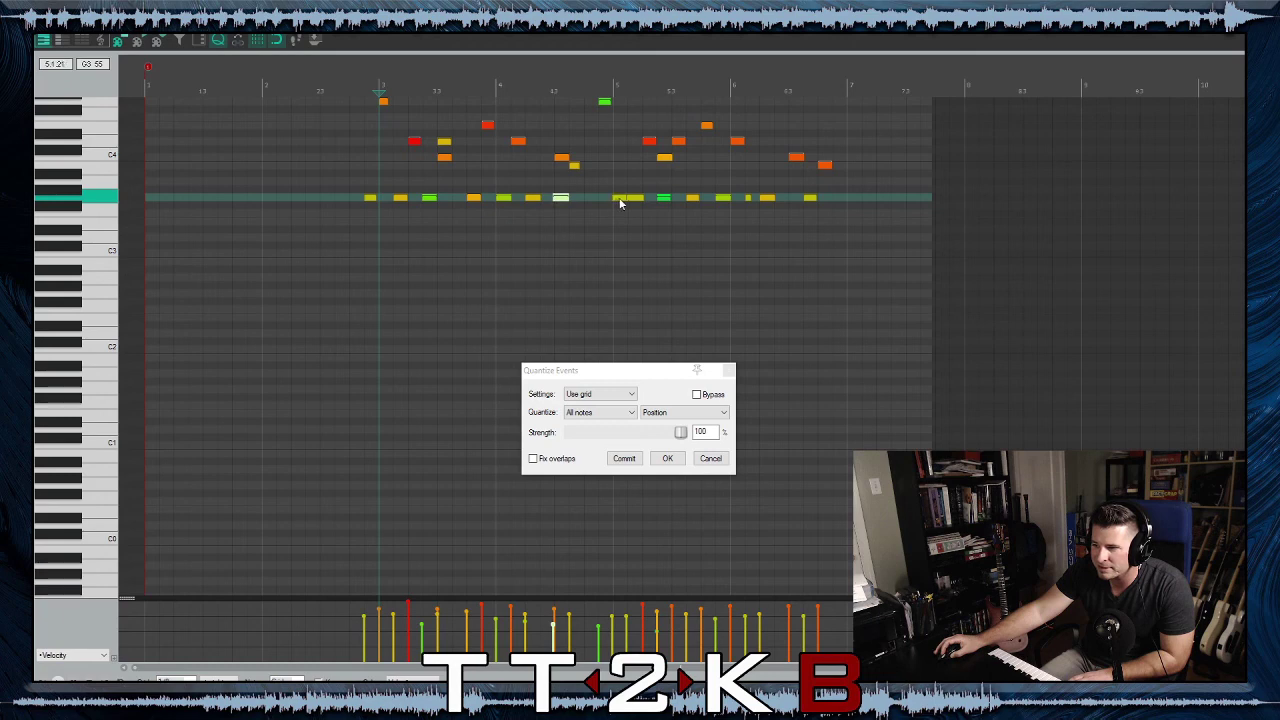
click(365, 229)
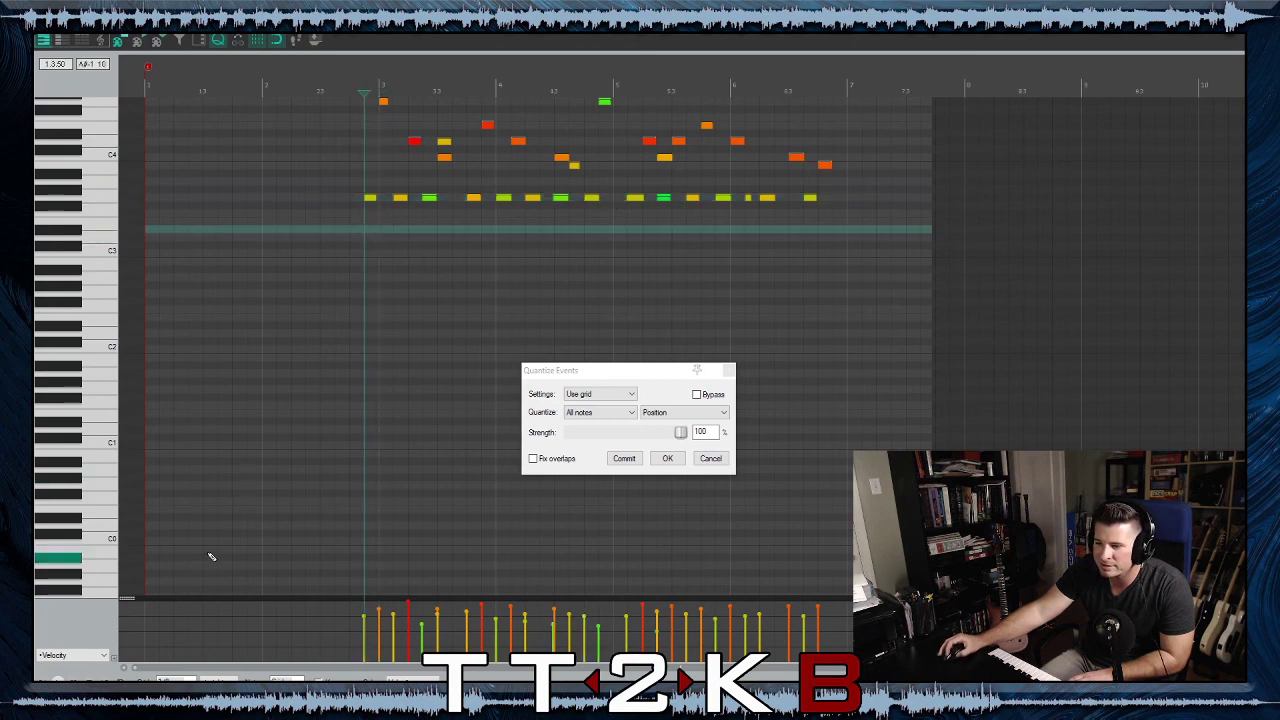
key(space)
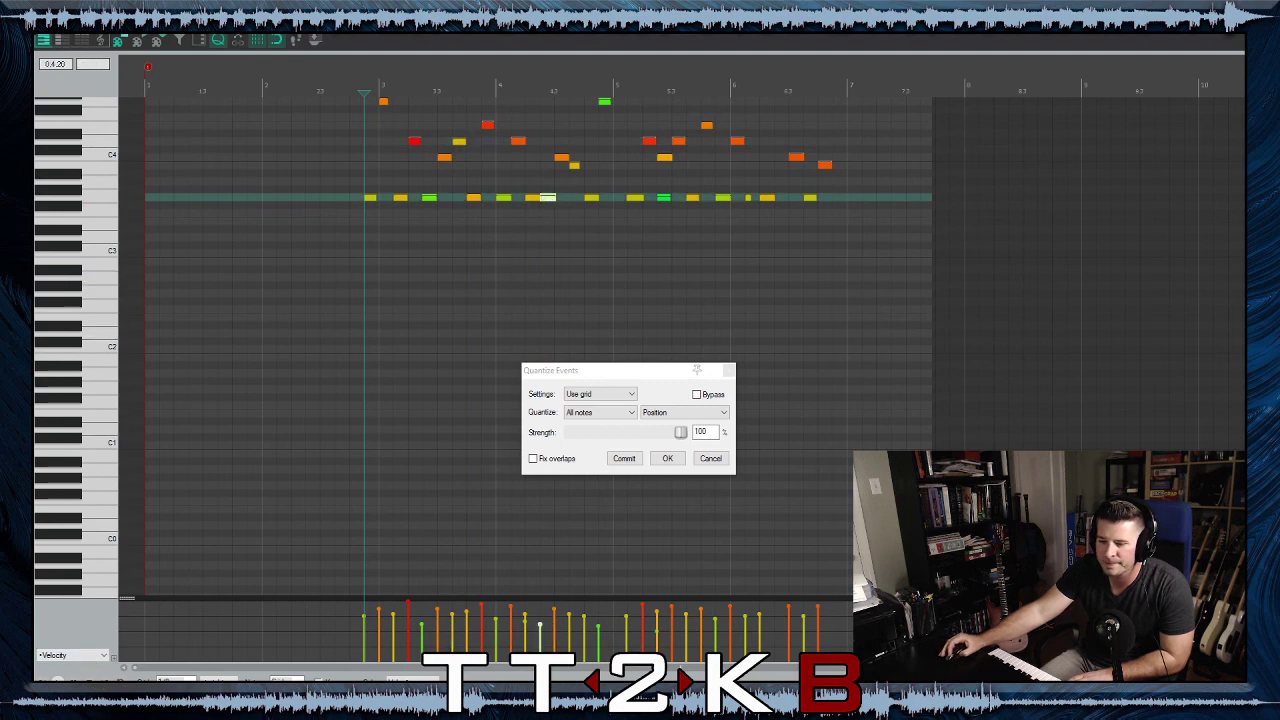
key(space)
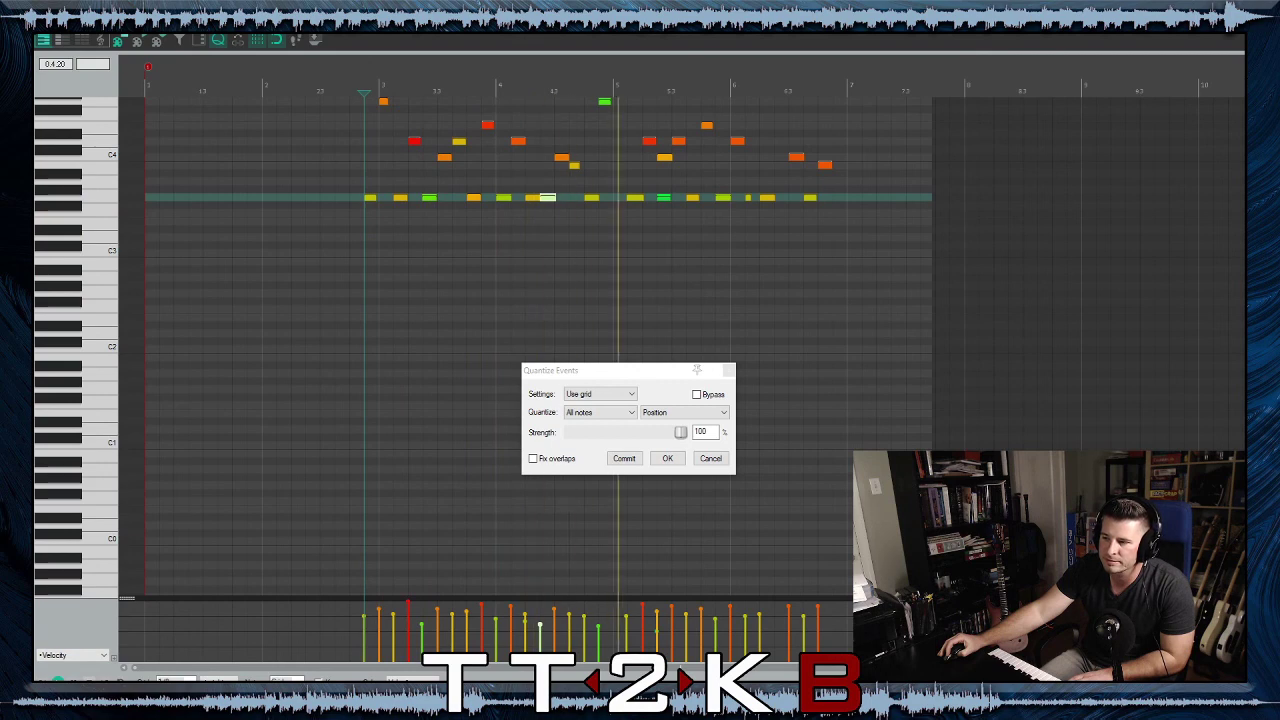
key(space)
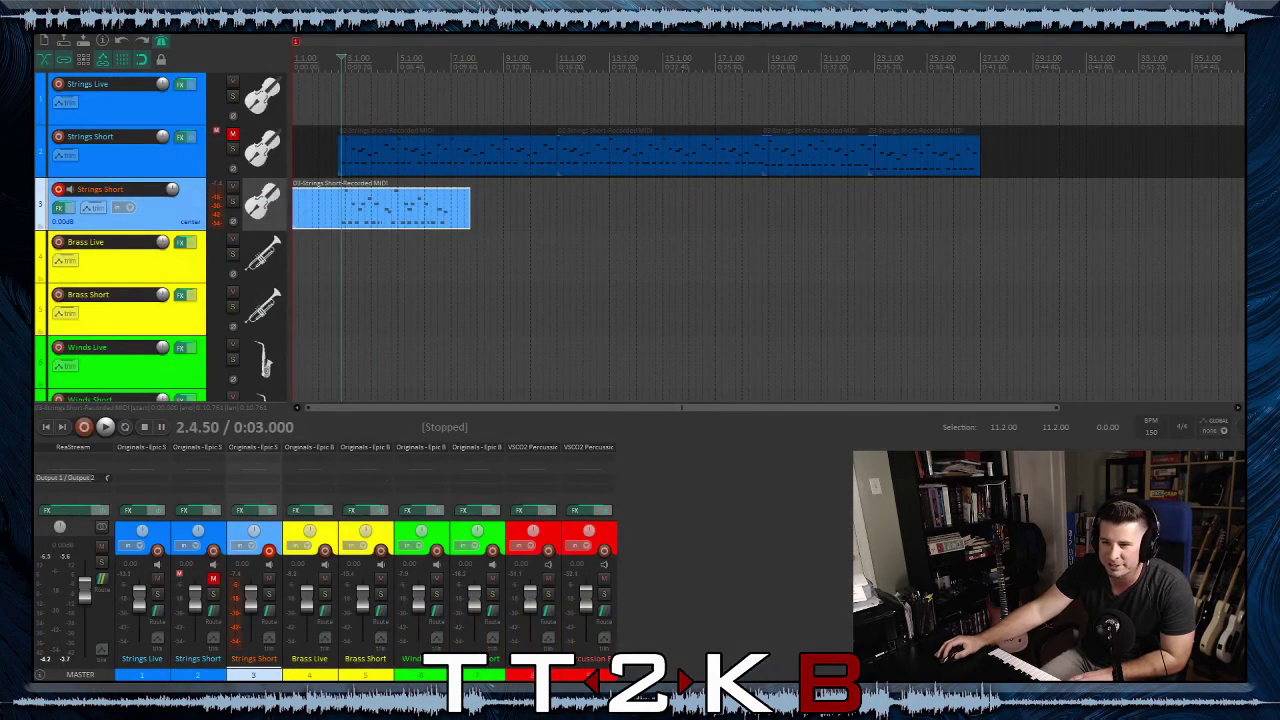
Delete the take on the duplicate Strings Short track and return the edit cursor to the project start
click(412, 208)
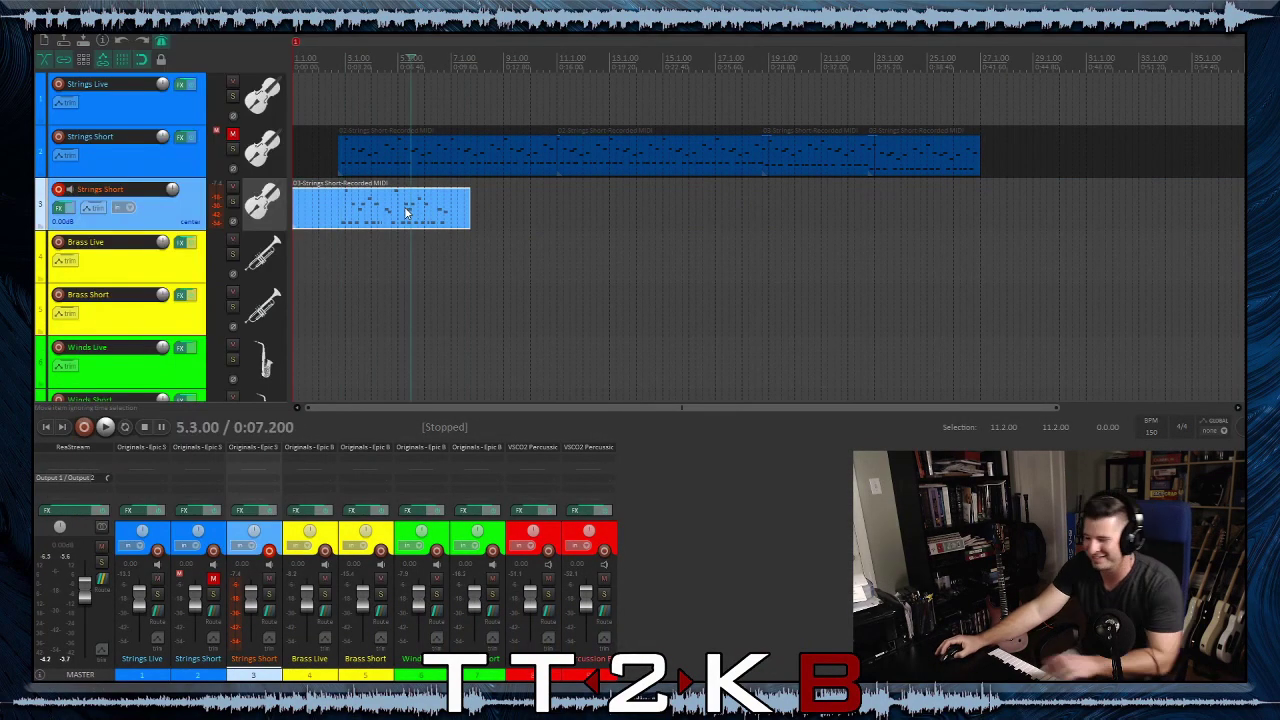
key(Delete)
click(47, 428)
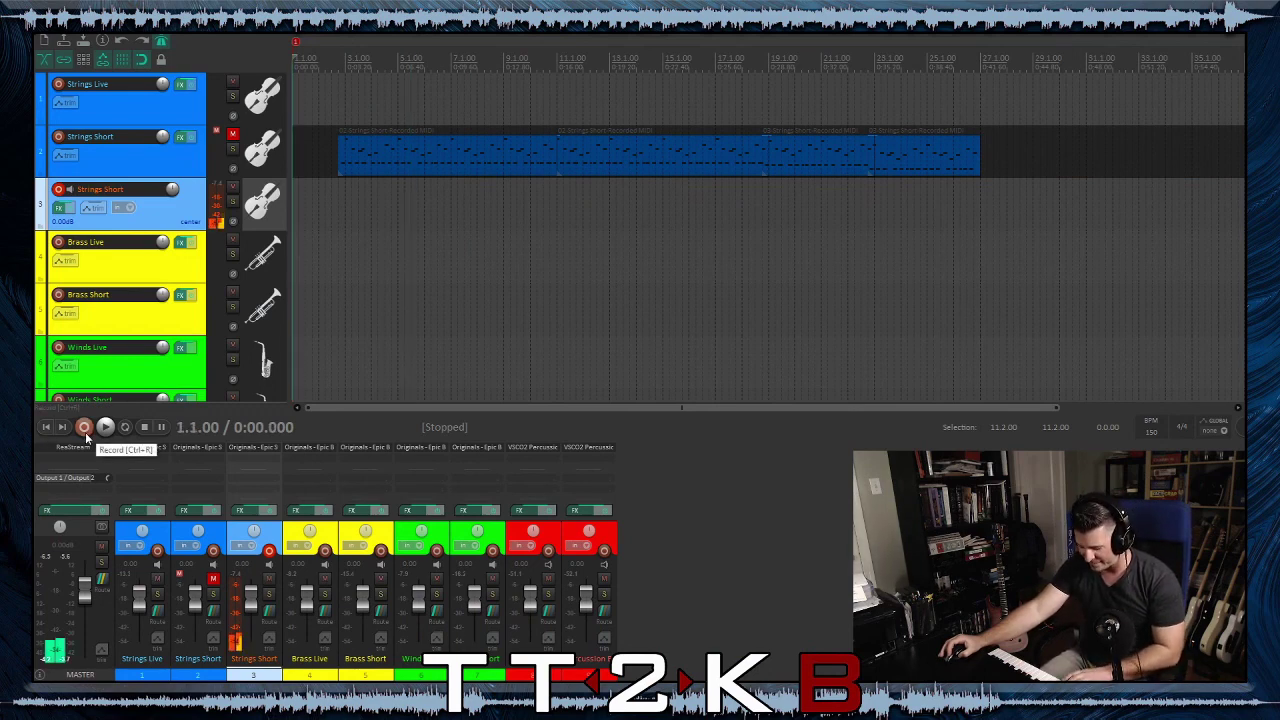
Record another strings take on the duplicate Strings Short track and open its MIDI item for editing
click(85, 428)
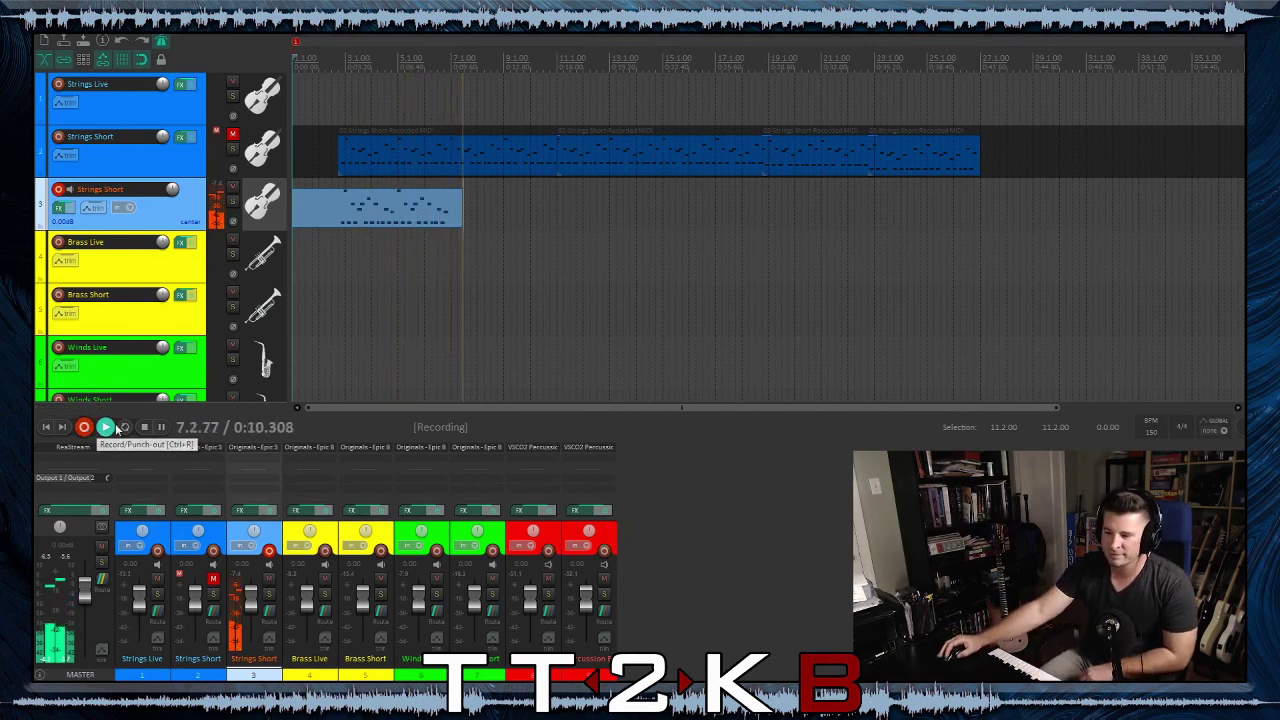
key(space)
click(340, 210)
double_click(340, 210)
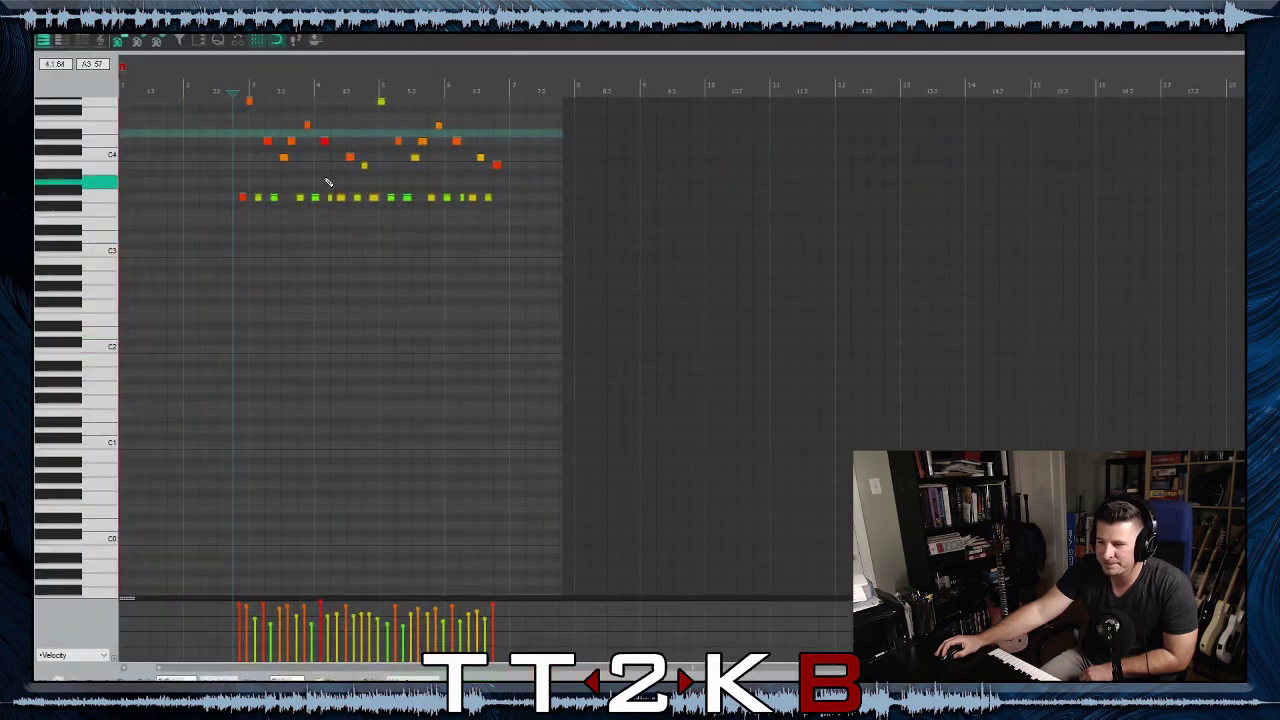
Quantize all note positions to the grid at 100% strength, audition the take from 2.4.00, and return to the arrangement
click(218, 42)
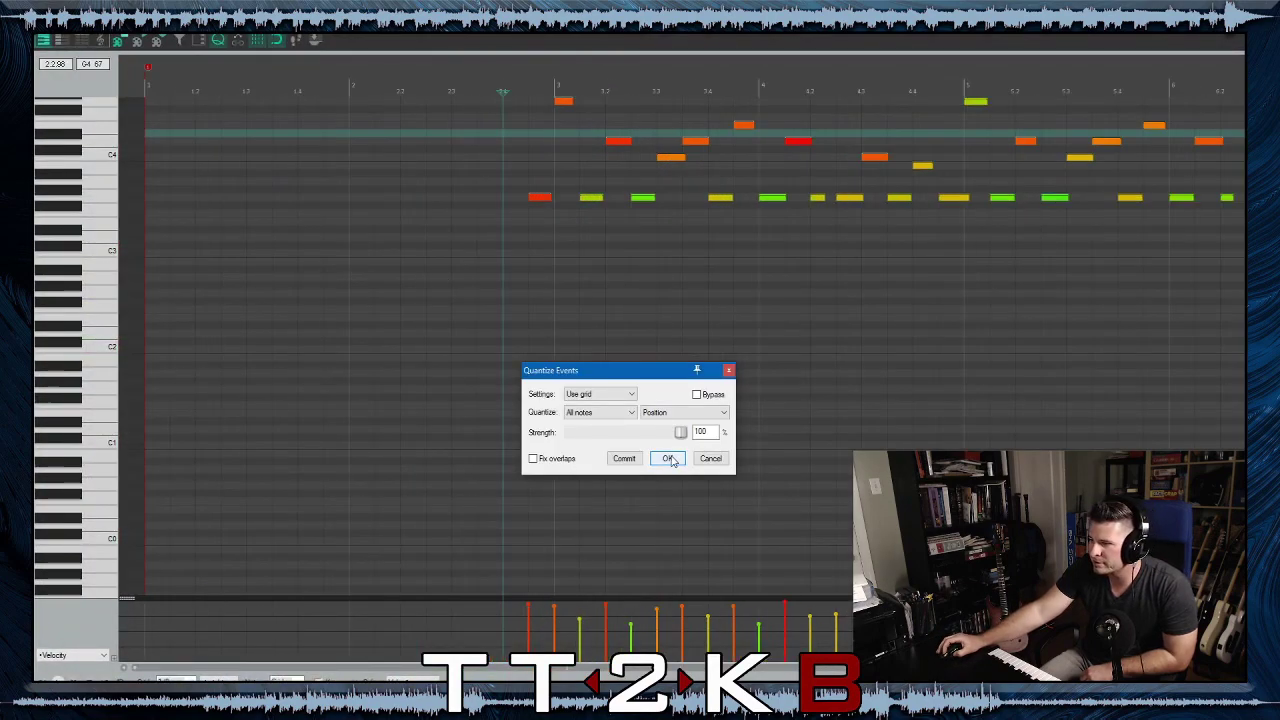
click(537, 247)
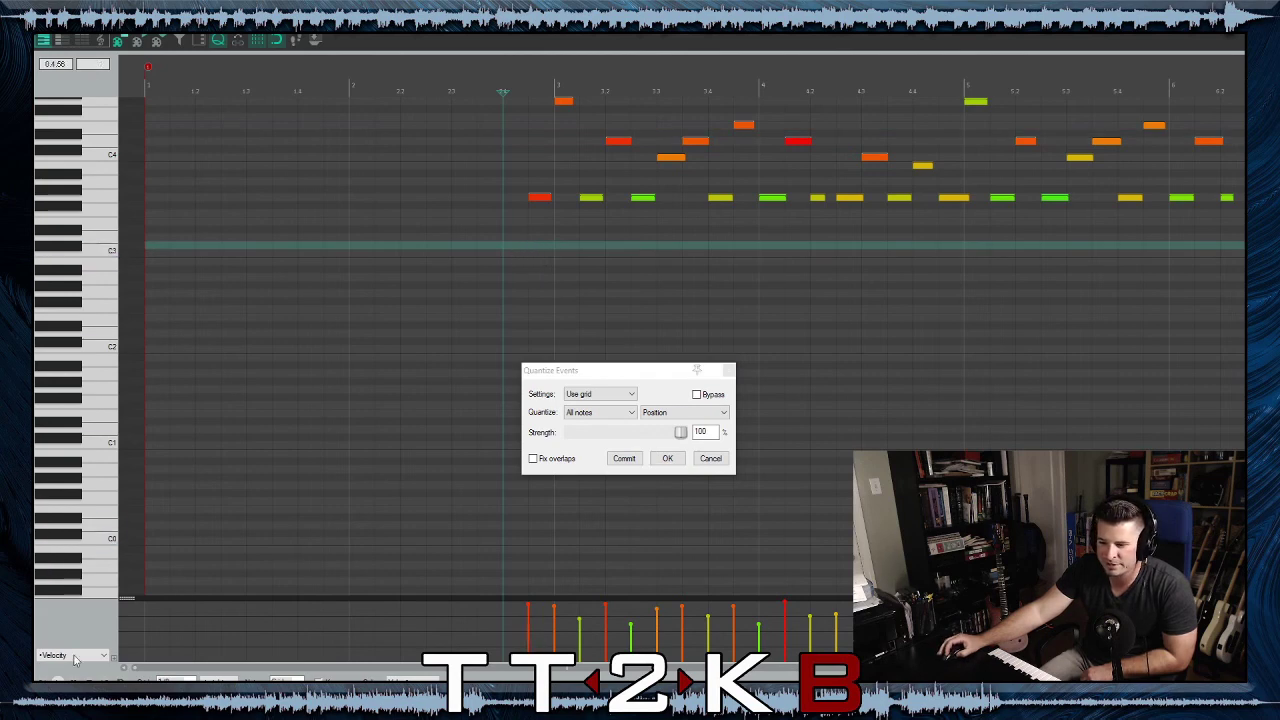
key(space)
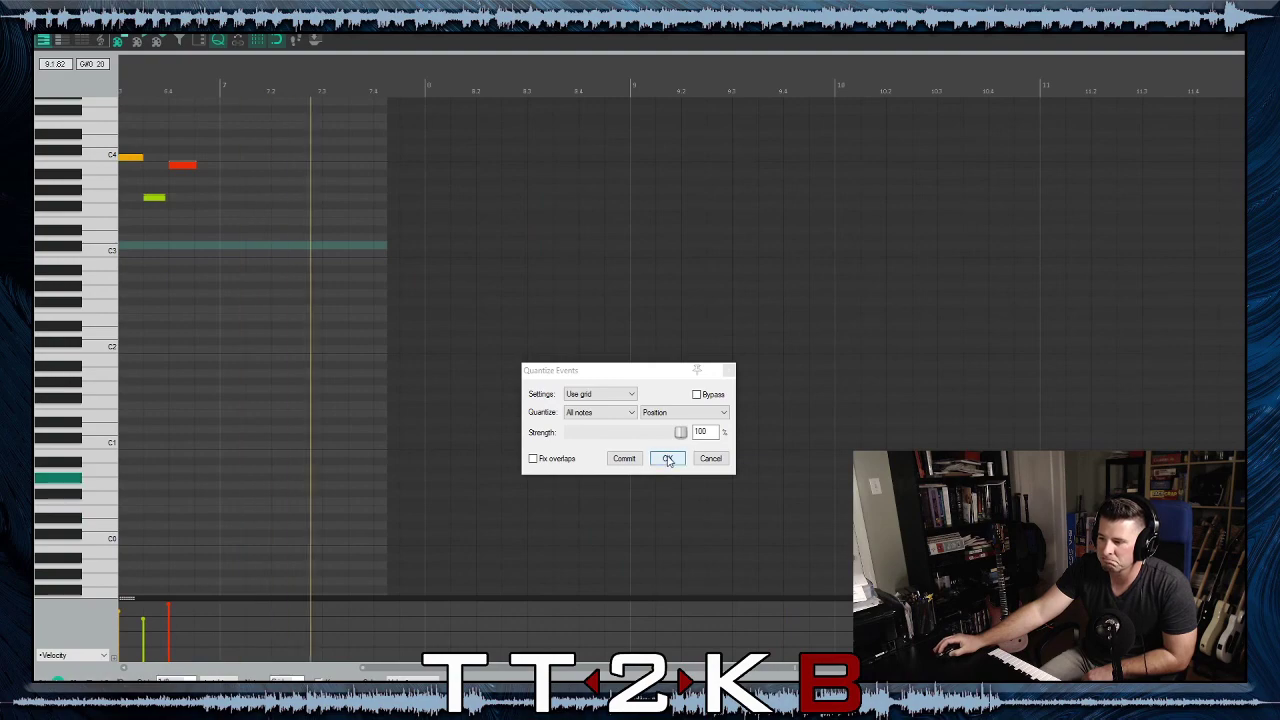
click(667, 458)
key(Escape)
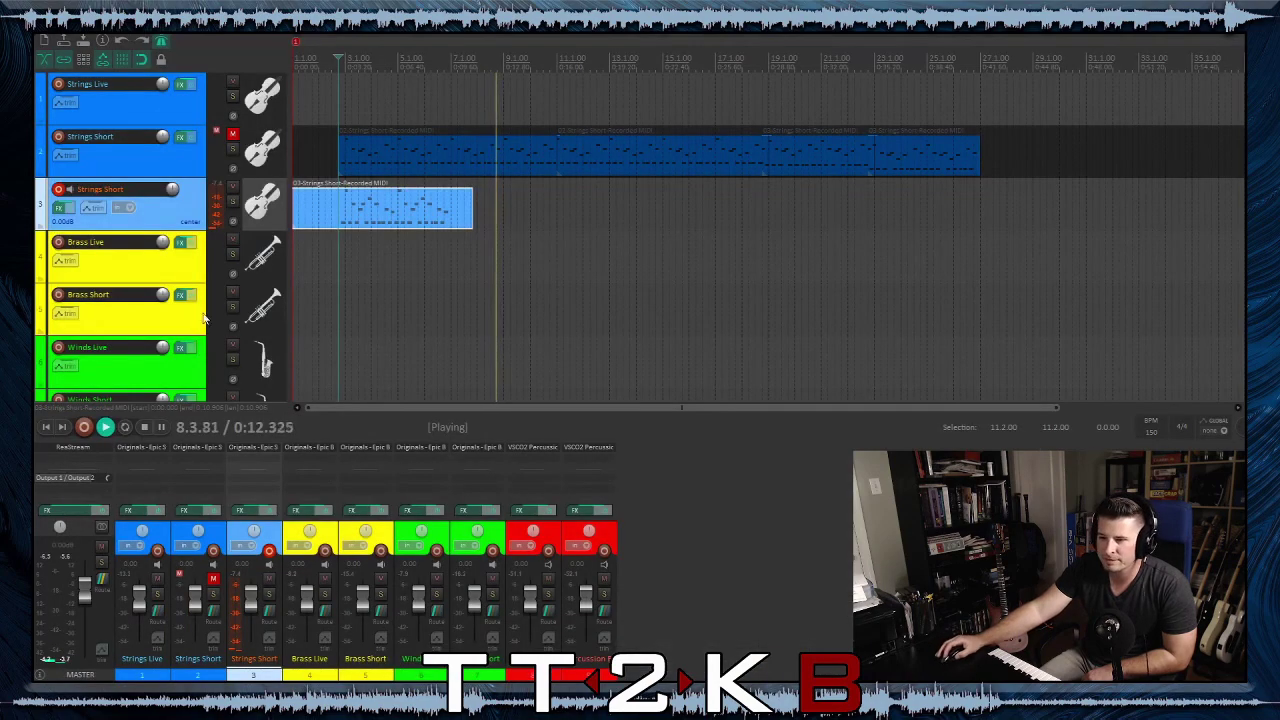
click(147, 430)
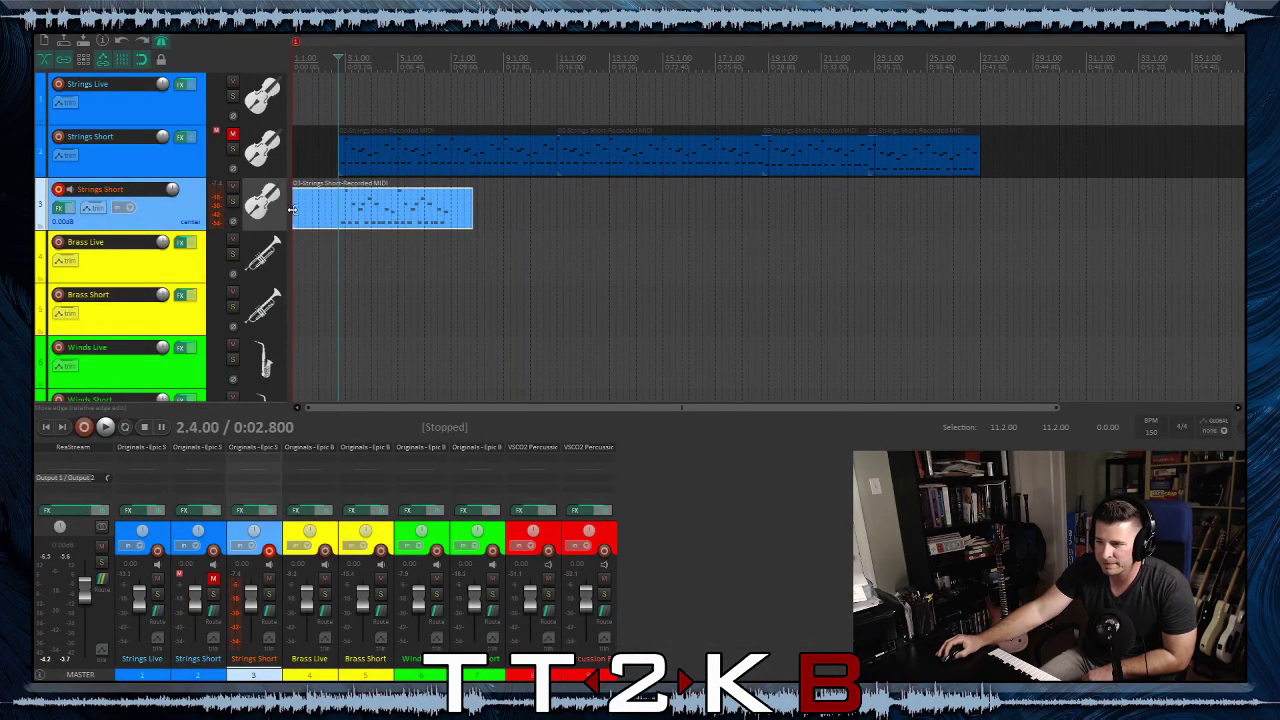
Append the new take, trimmed at both ends, to the original Strings Short track at 26.4.00, and disarm the duplicate track
drag(296, 212, 338, 237)
drag(478, 220, 1038, 155)
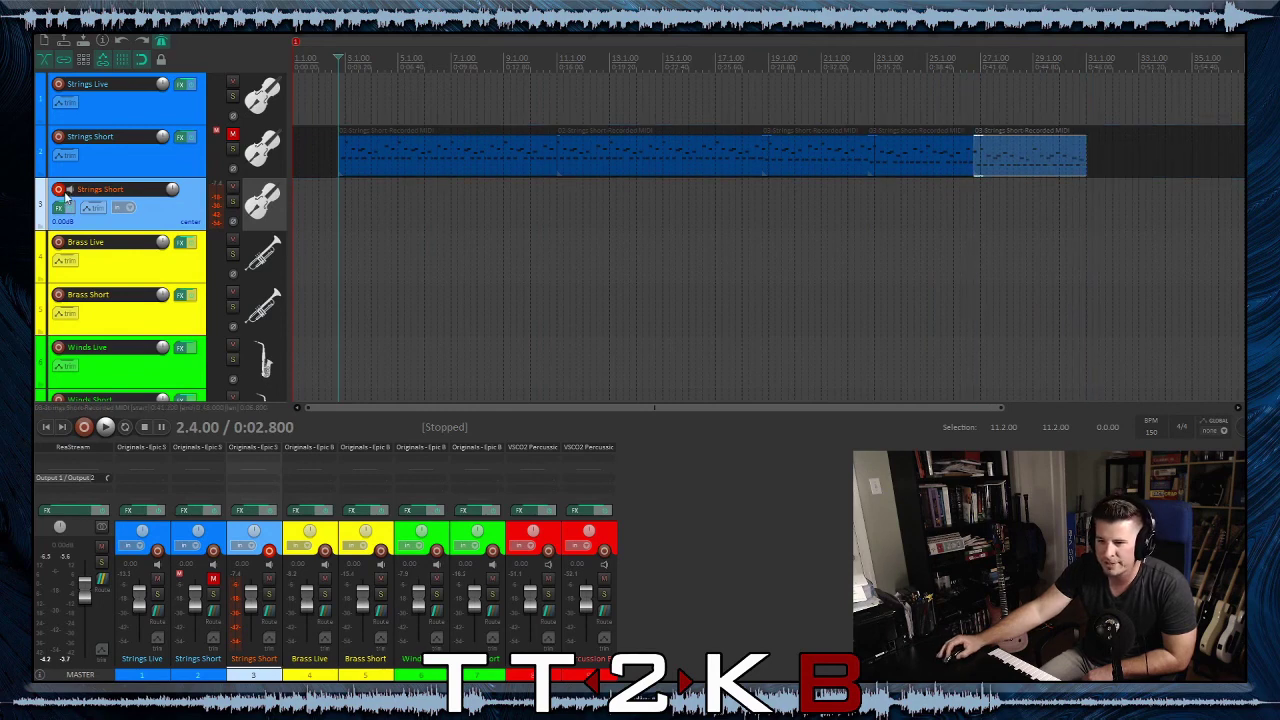
click(58, 189)
Unmute the original Strings Short track and audition the transition into the appended take from 25.3.00
click(940, 160)
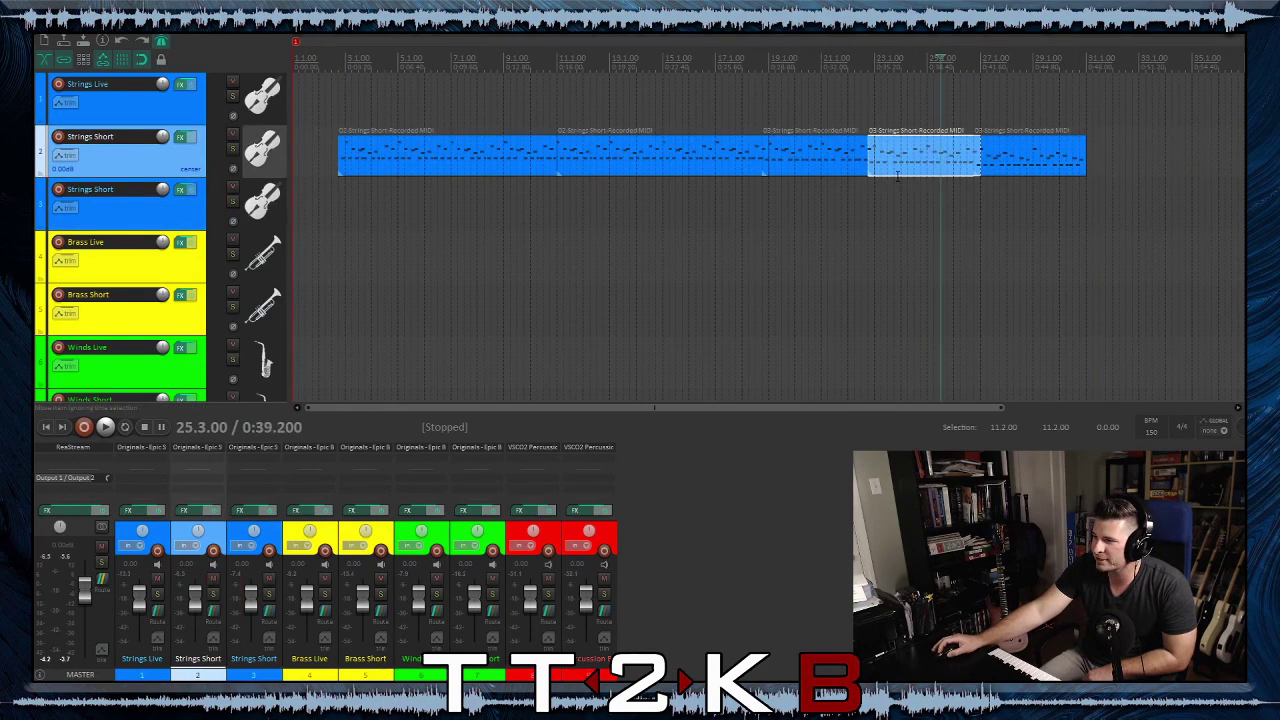
click(106, 430)
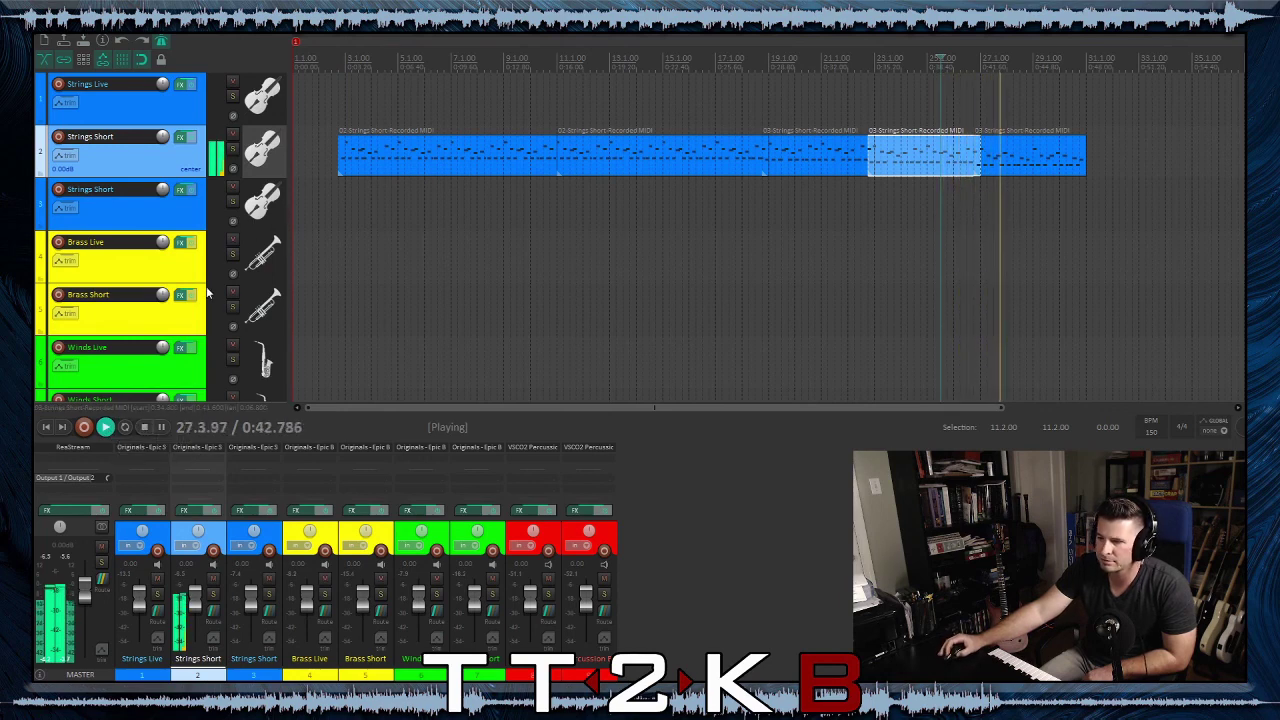
click(106, 428)
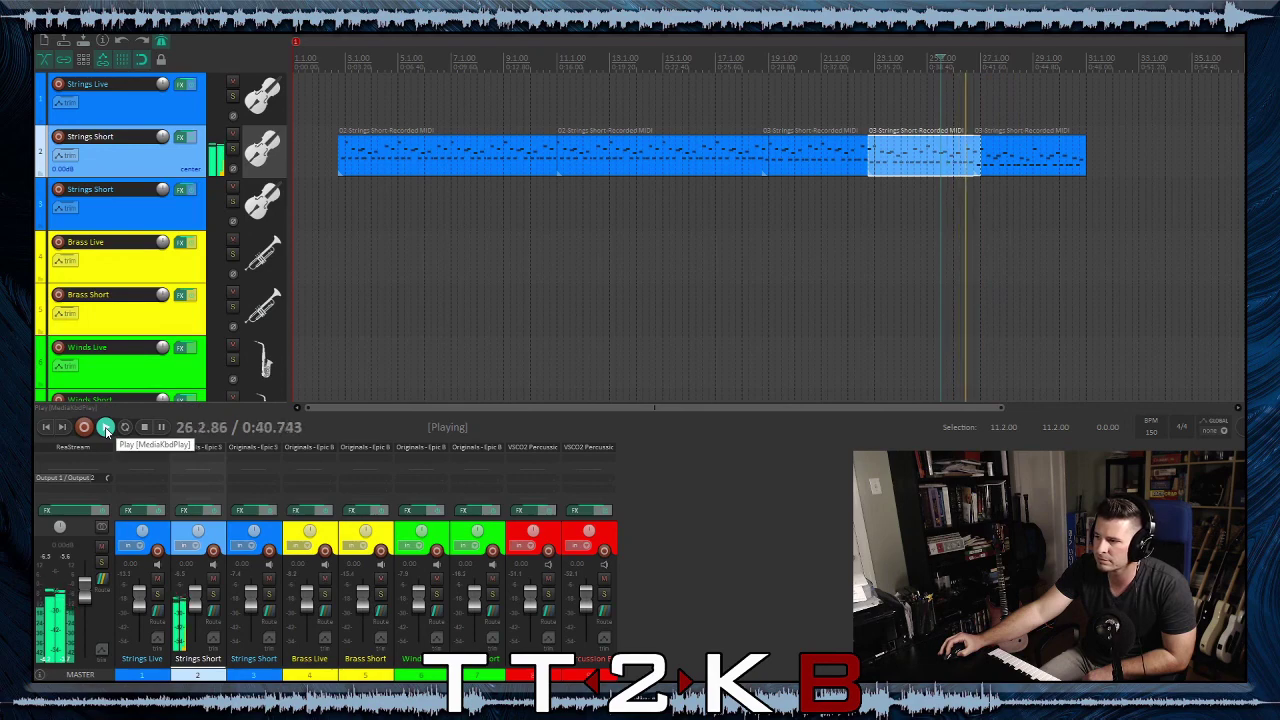
click(144, 427)
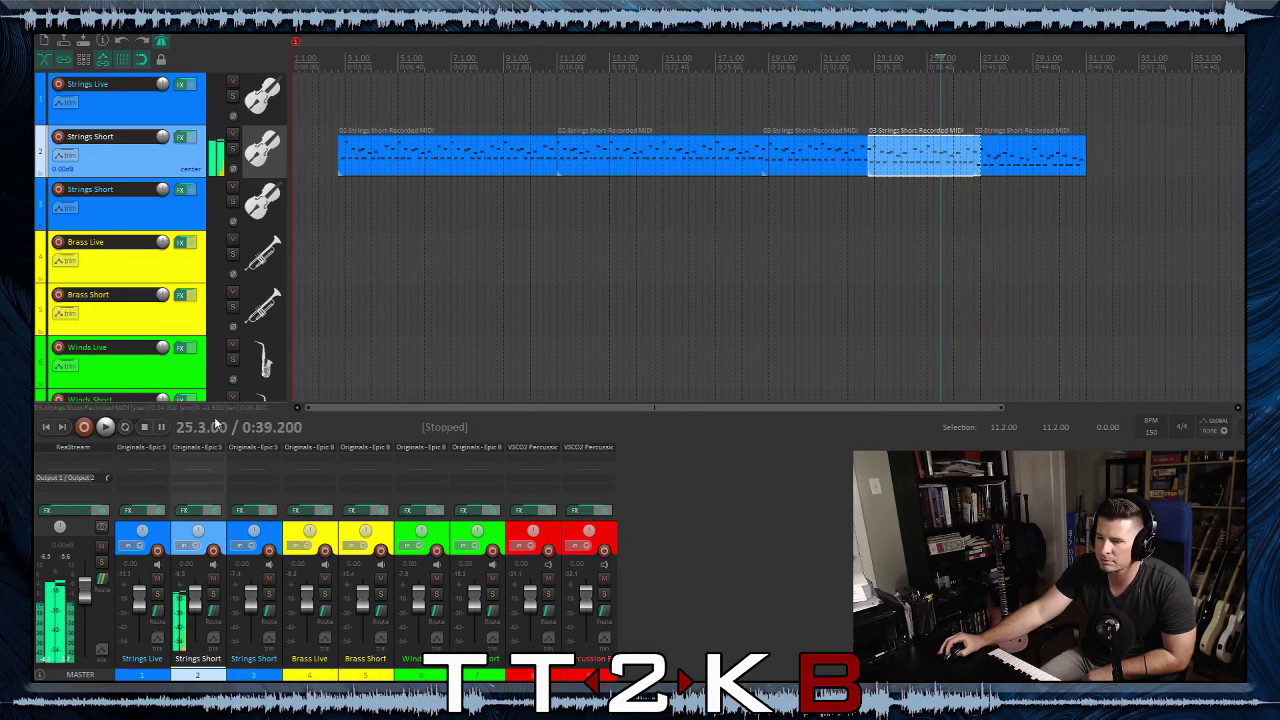
Check the note timing in the last Strings Short item, and open the item before it for comparison
click(1005, 163)
double_click(1005, 163)
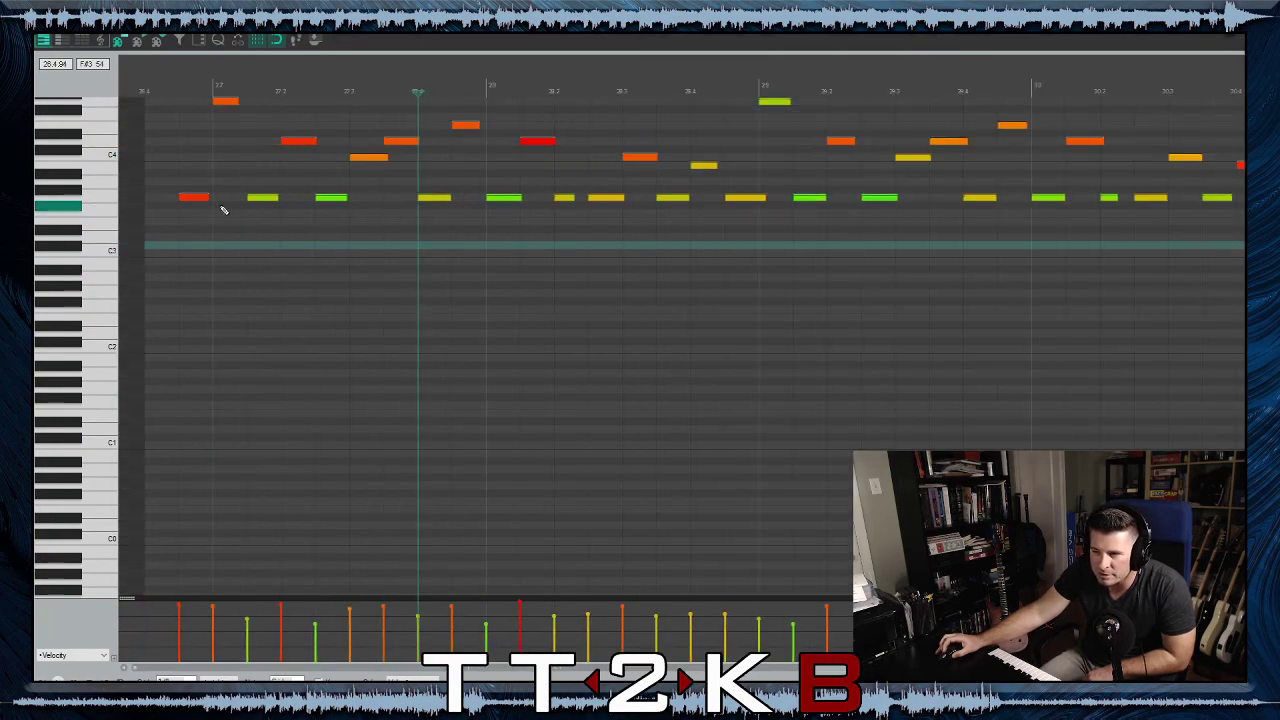
key(Escape)
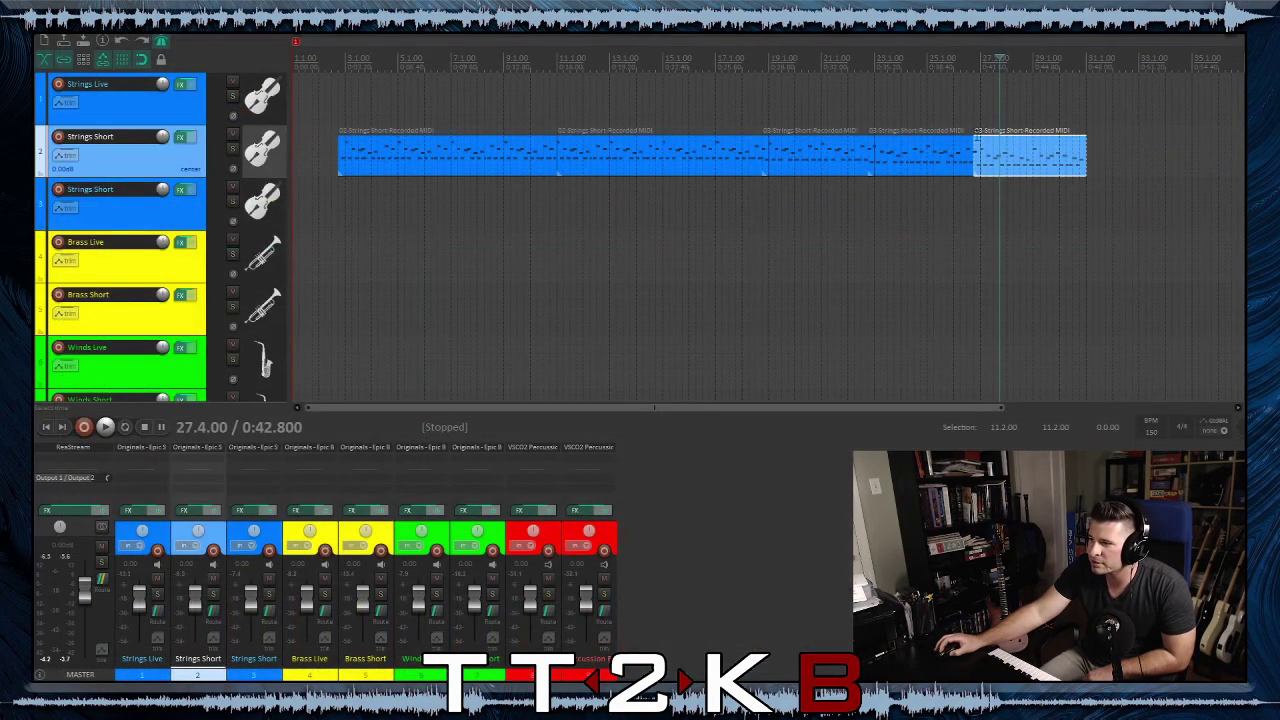
click(927, 148)
double_click(927, 148)
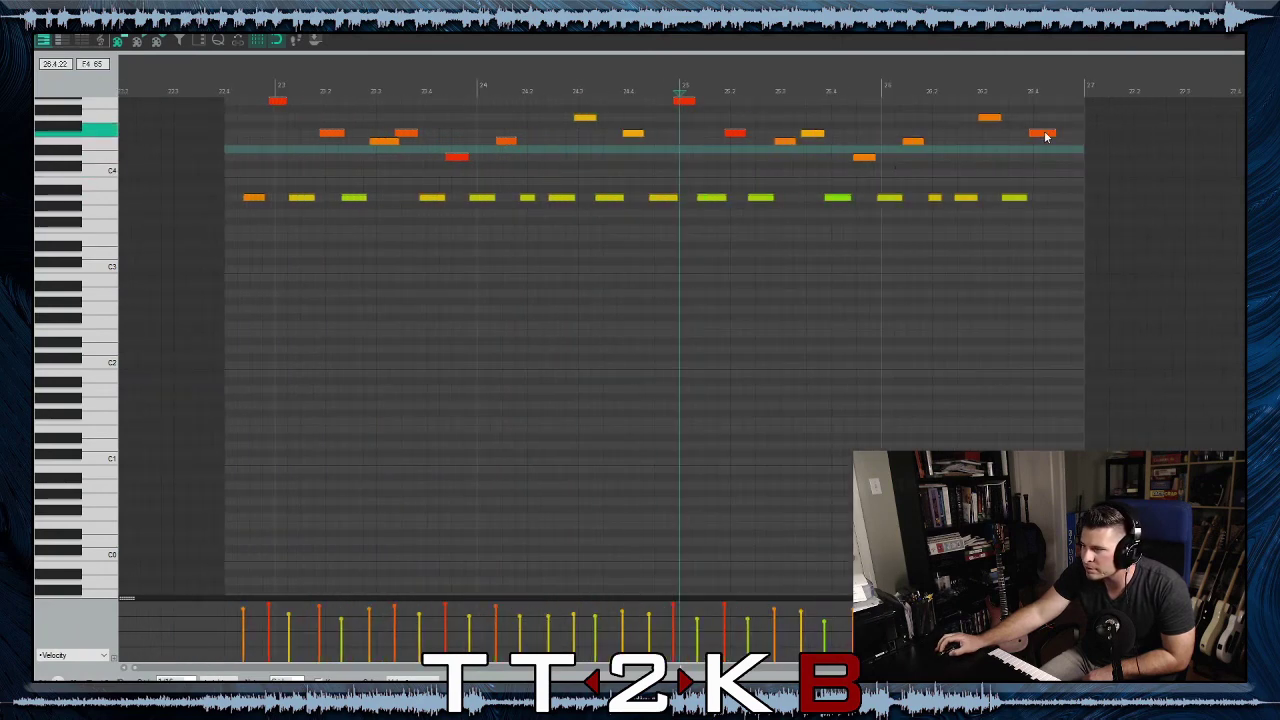
Nudge the item's last F4 note slightly later and try quantizing all note positions to the grid
click(1046, 134)
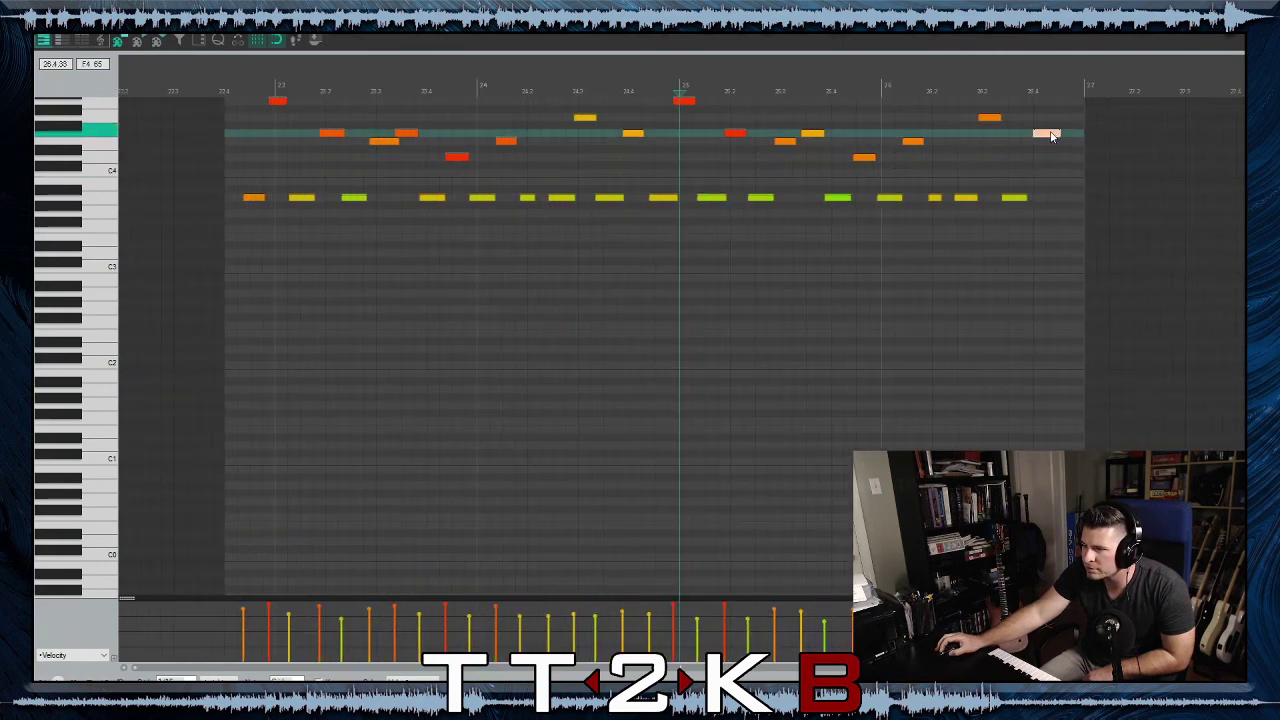
click(455, 245)
click(220, 42)
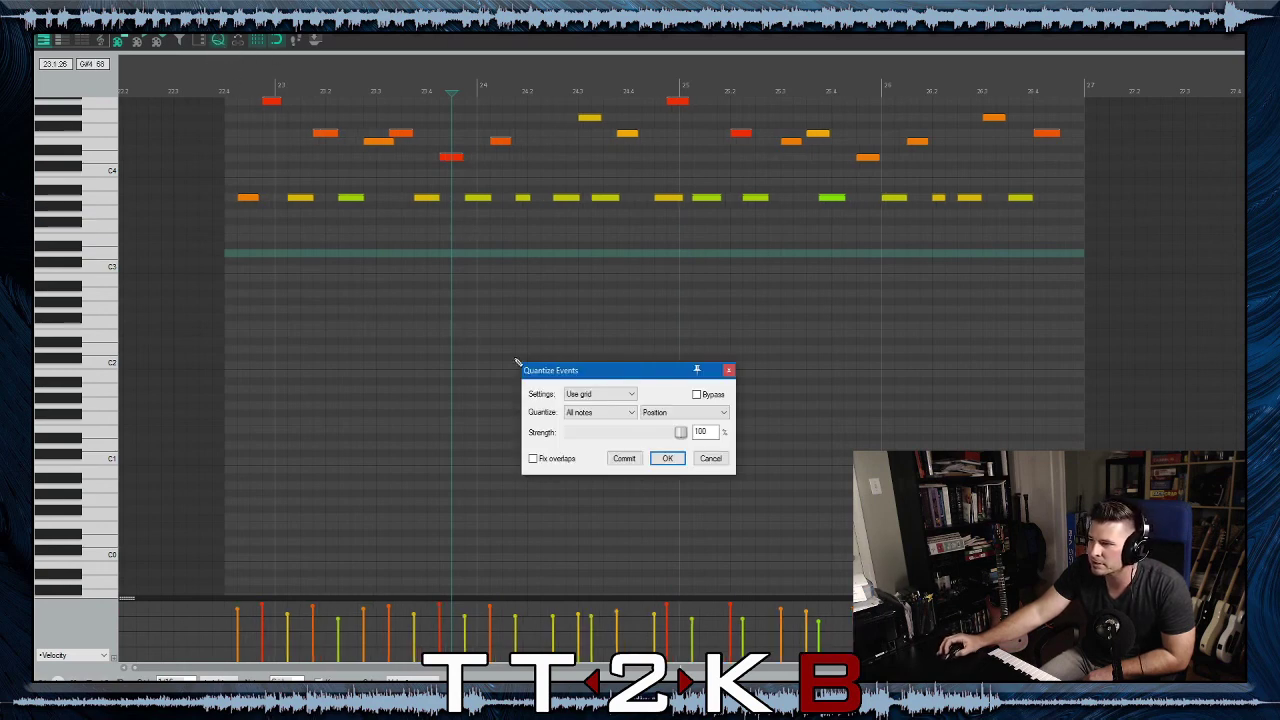
click(710, 459)
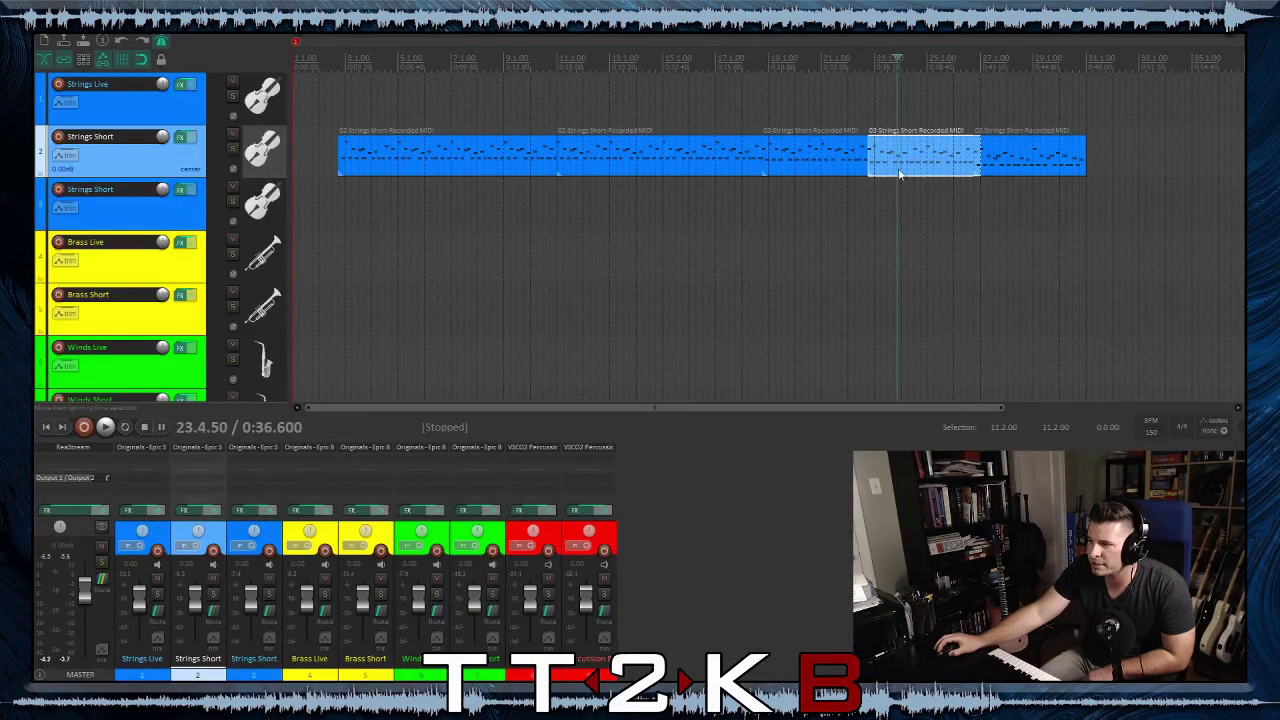
Move the fourth Strings Short item to the duplicate track, starting at bar 22, and open it for MIDI editing
drag(901, 163, 880, 218)
double_click(880, 218)
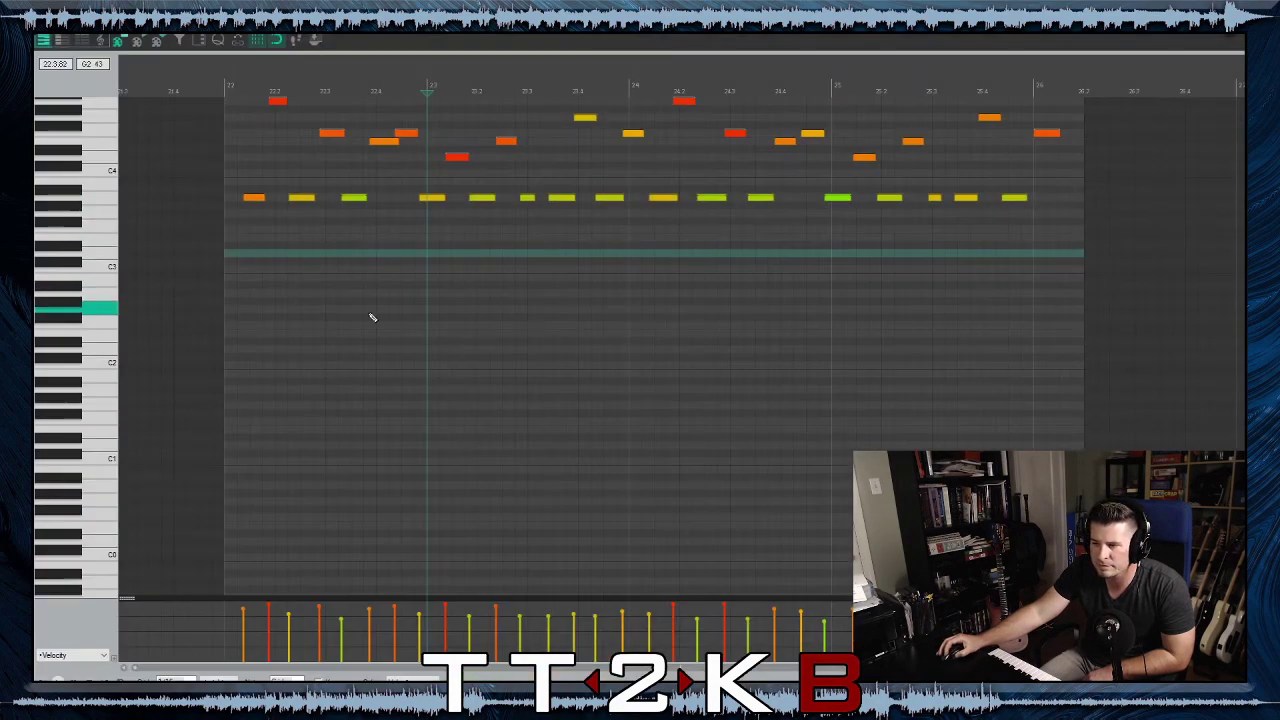
scroll(371, 314, left, 2)
click(176, 680)
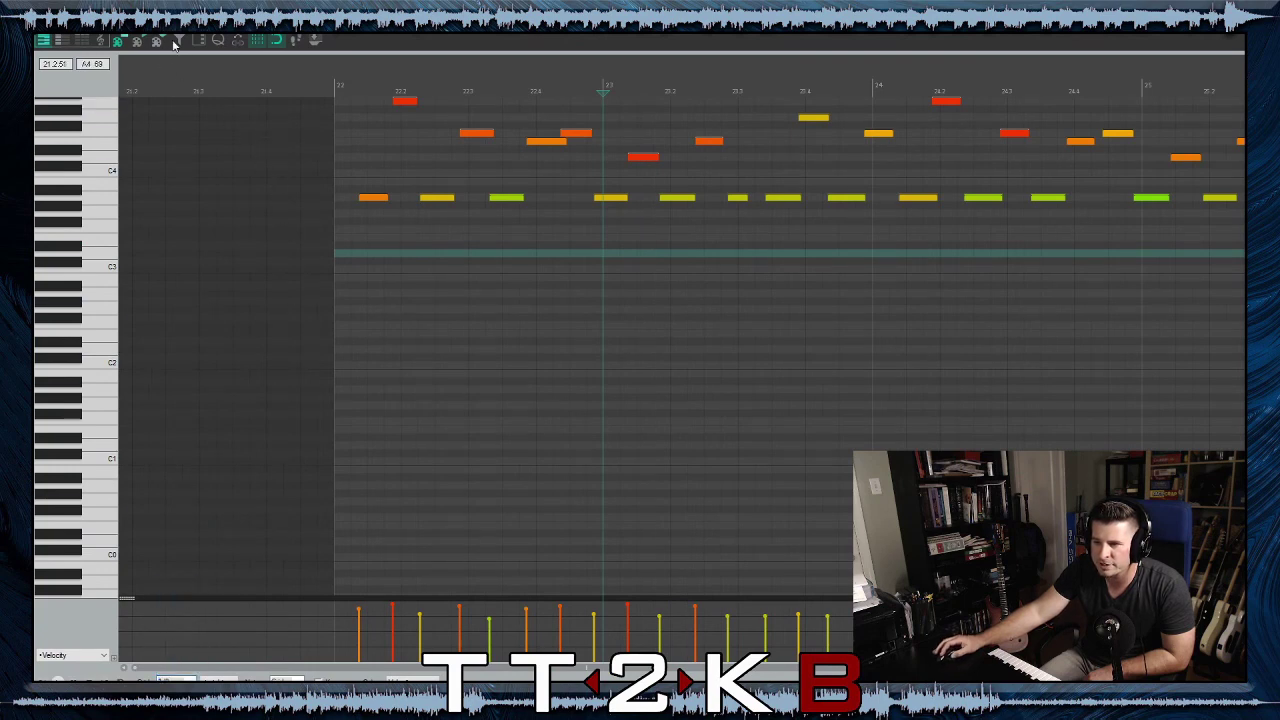
Quantize all note positions in the moved item to the grid at 100% strength, audition it, and return to the arrangement
click(226, 44)
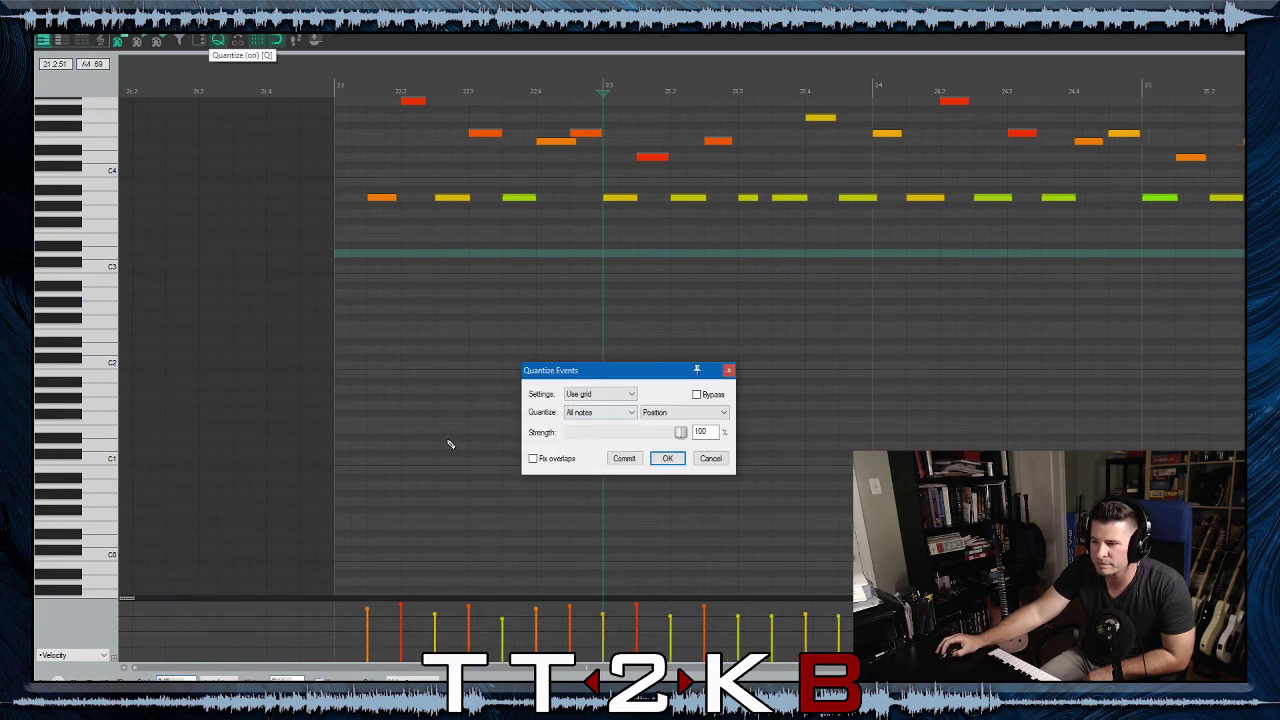
click(388, 444)
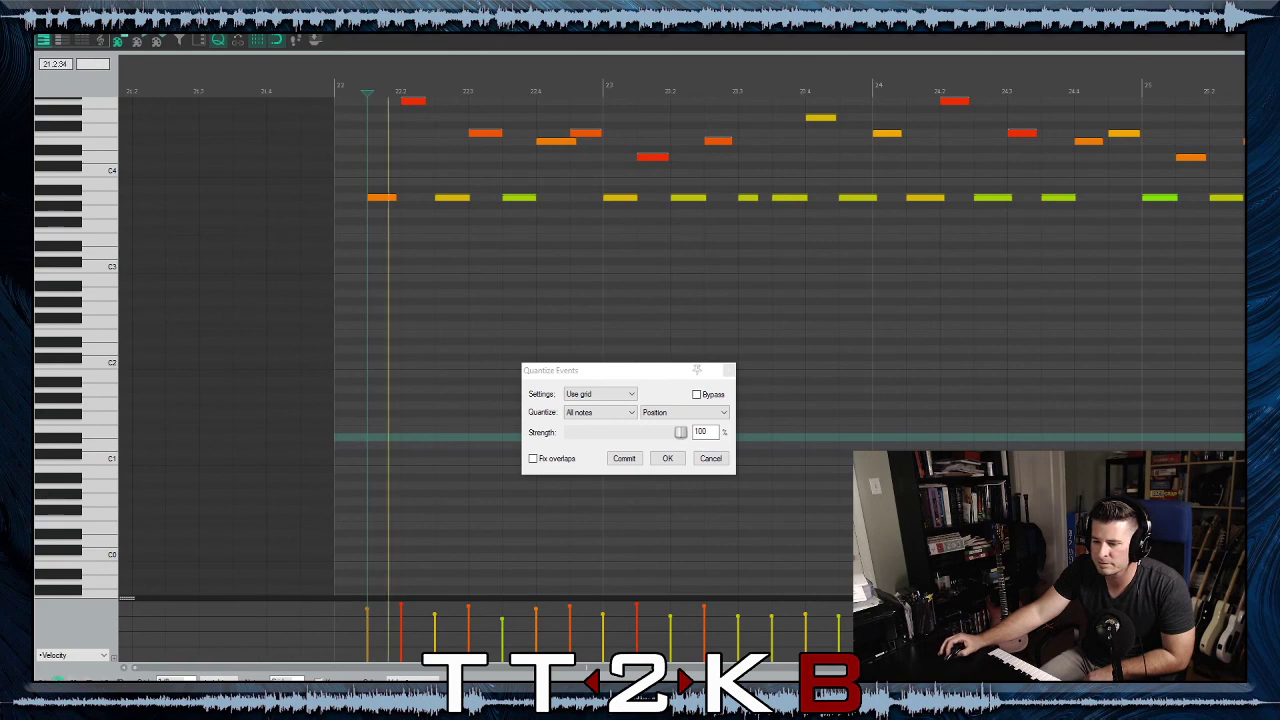
click(713, 458)
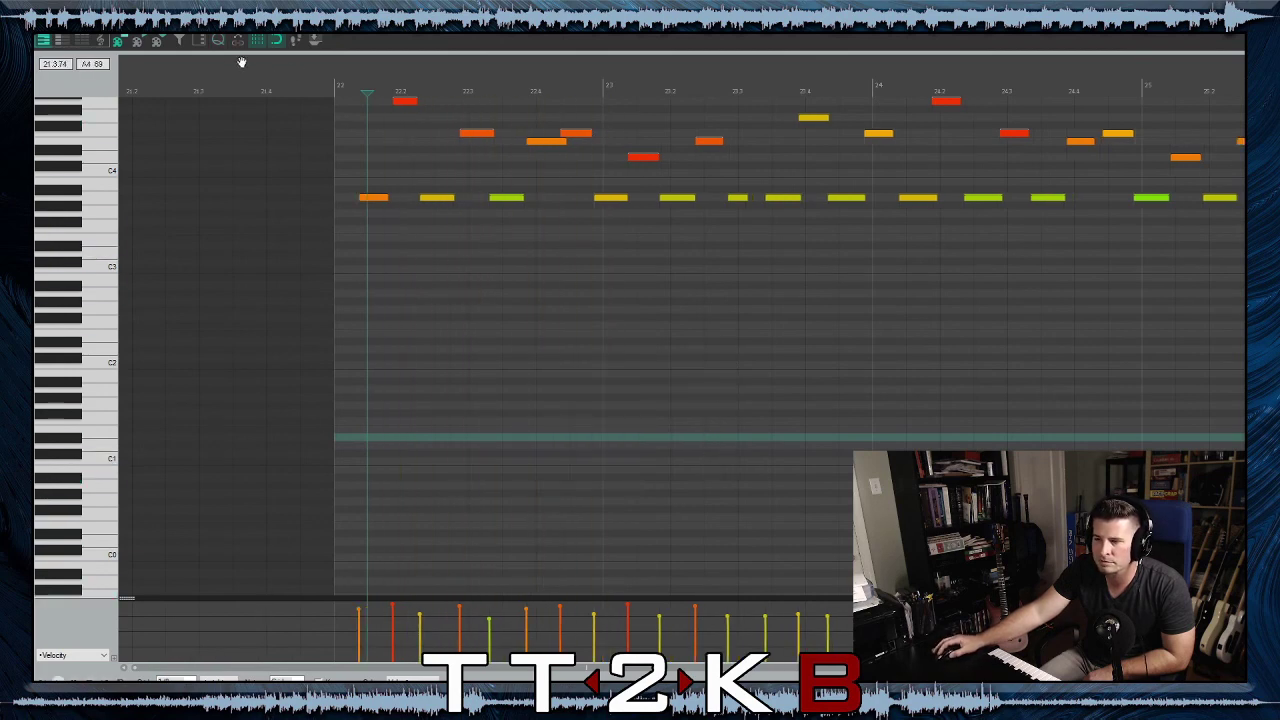
click(219, 41)
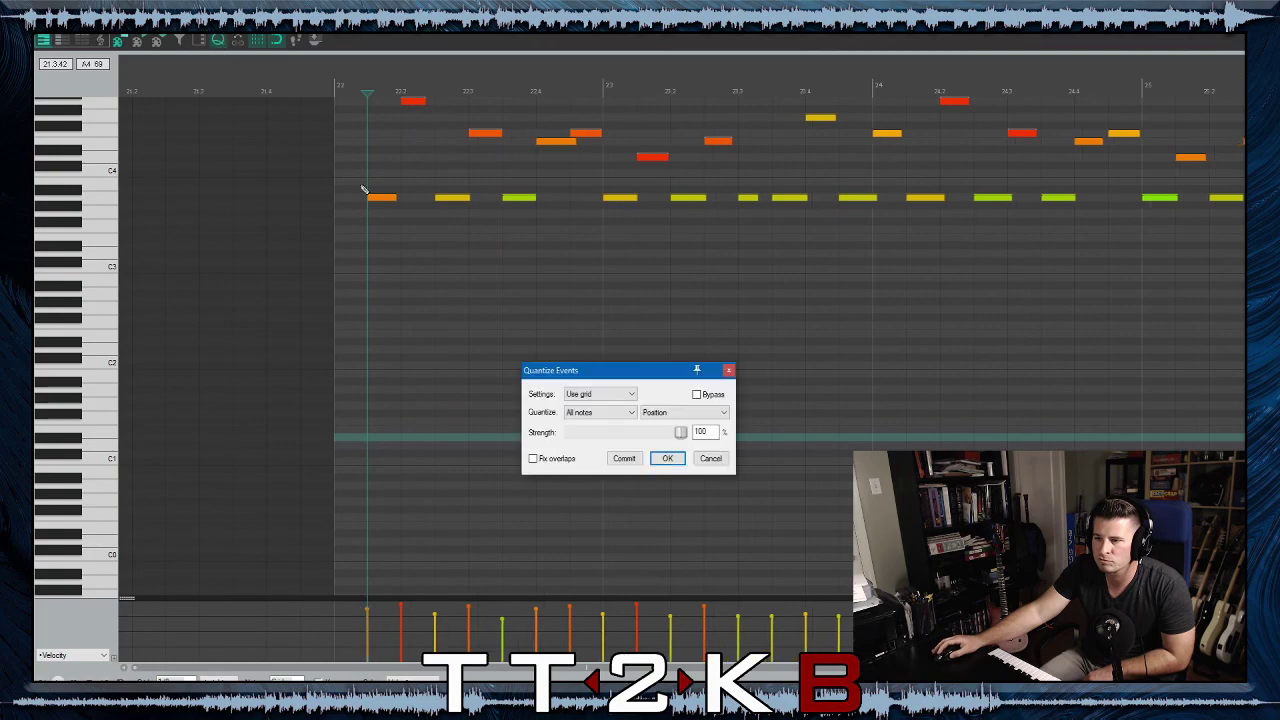
click(667, 458)
key(Escape)
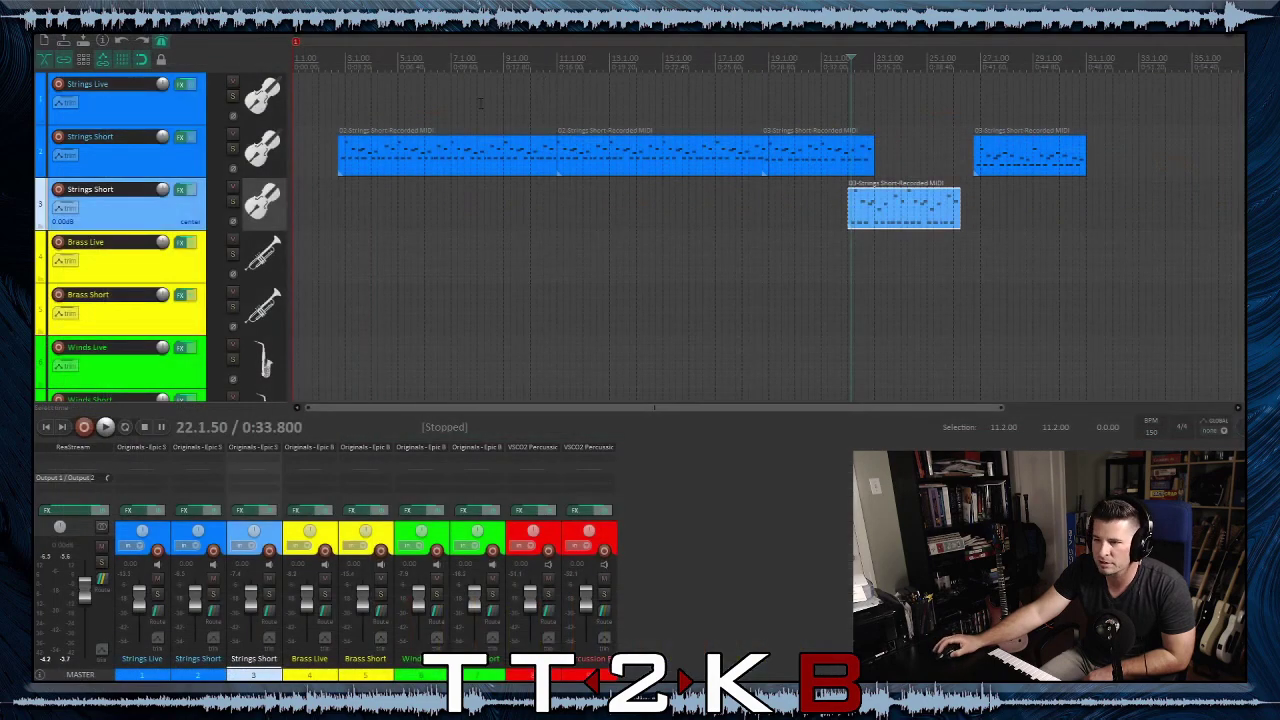
Audition the quantized item with the original Strings Short track muted, and check the notes of the third item
click(232, 134)
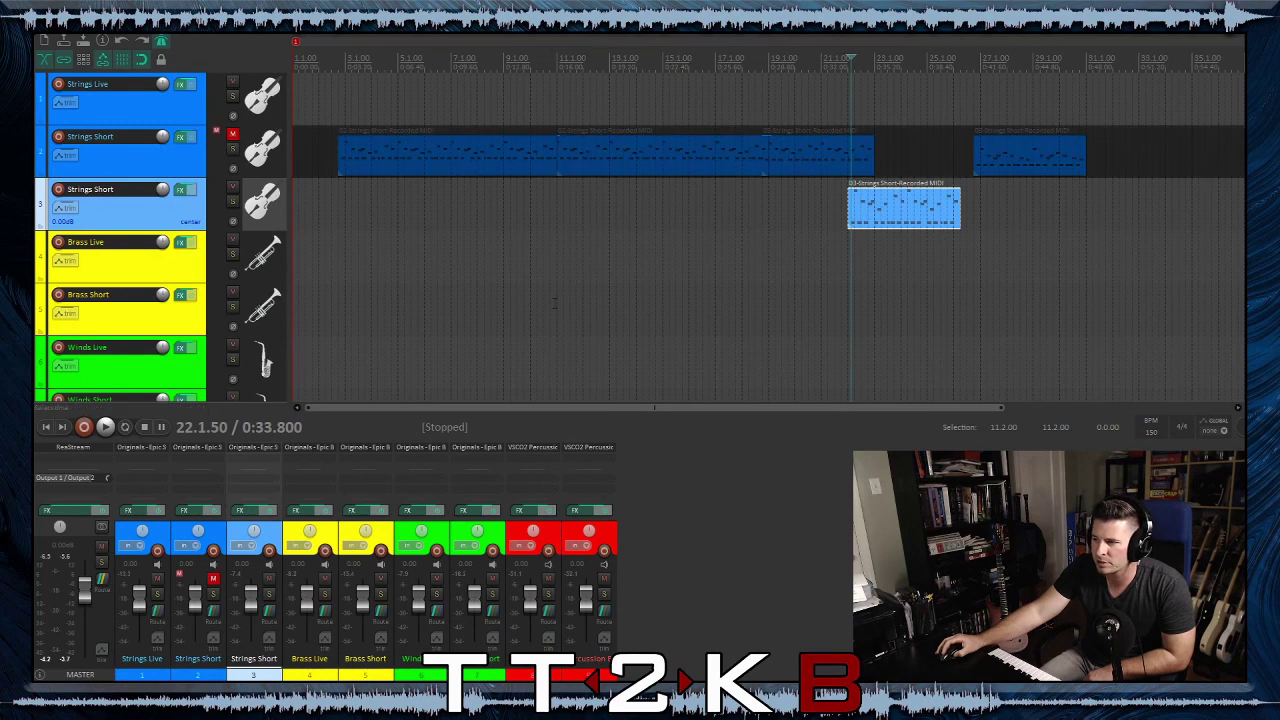
click(111, 431)
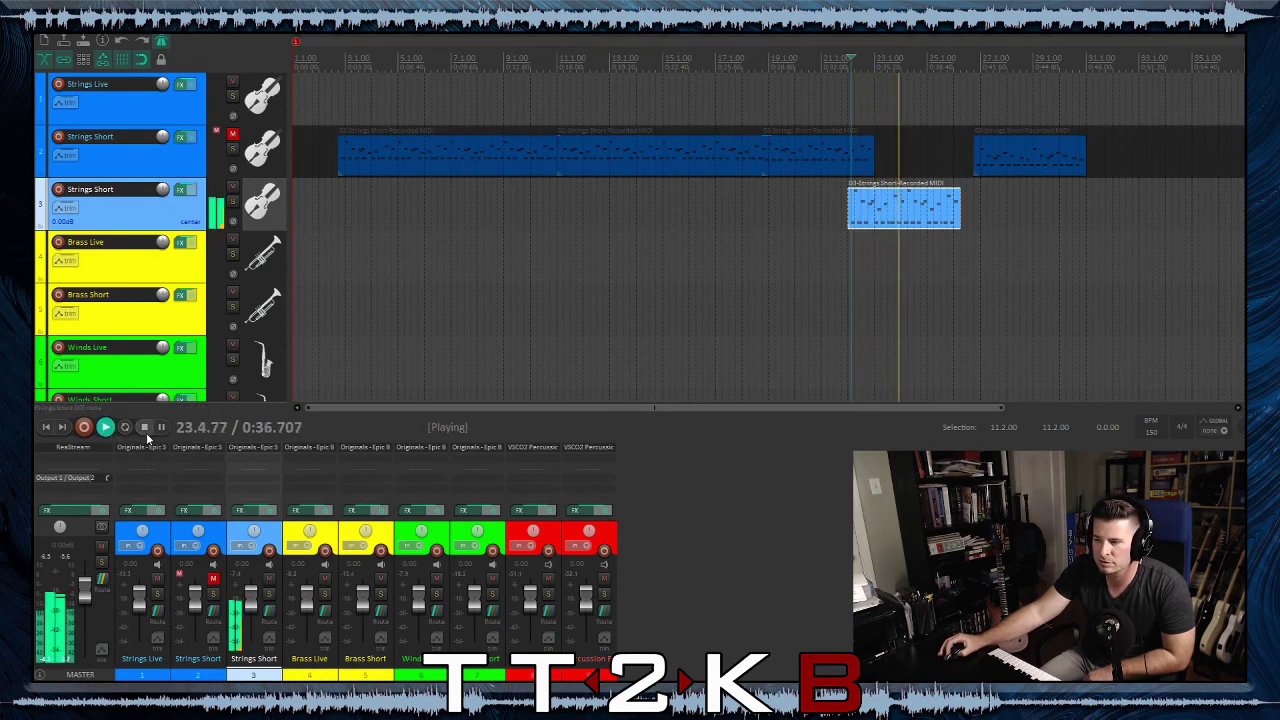
click(144, 427)
click(789, 161)
double_click(789, 161)
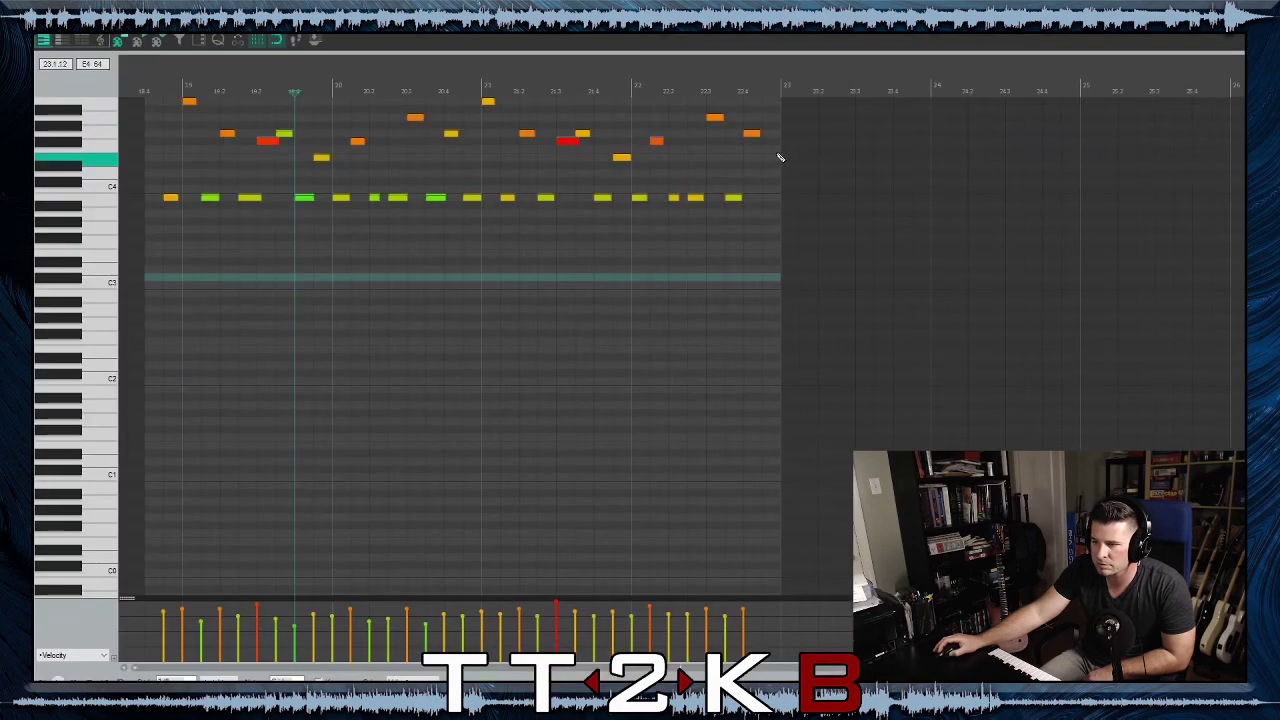
key(Escape)
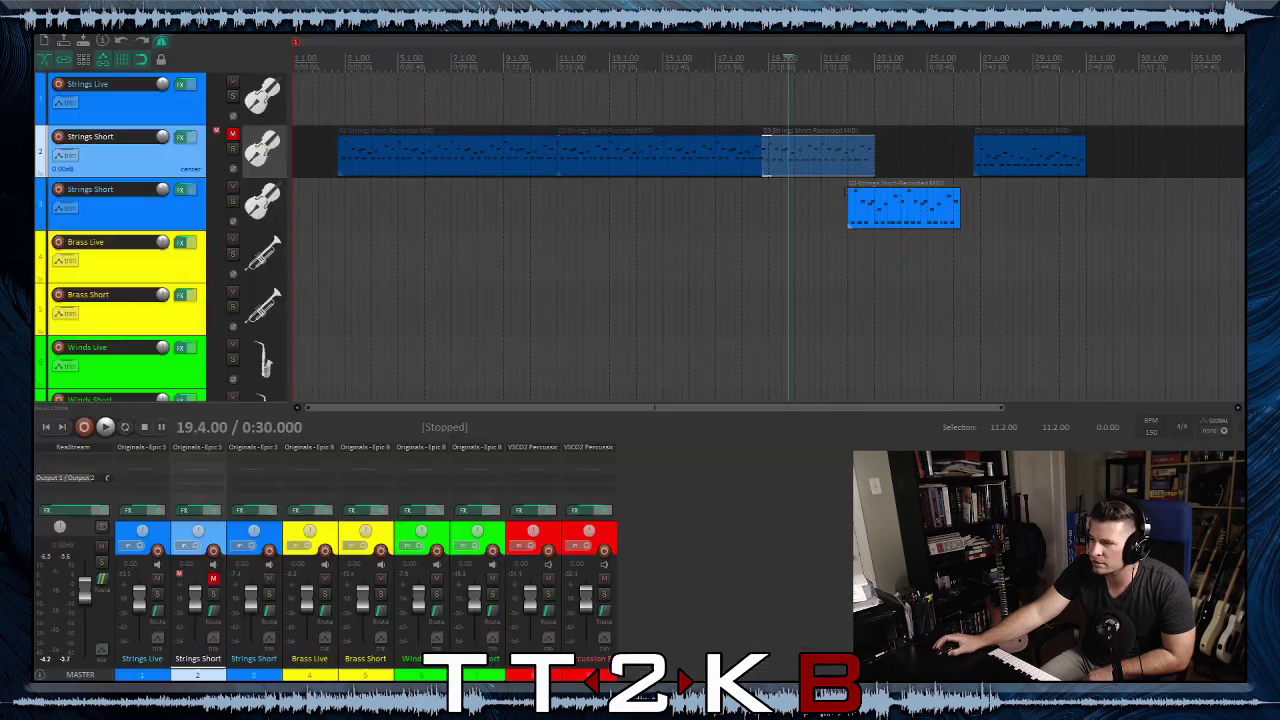
Move the quantized item back into the gap on the original Strings Short track, and unmute that track during playback
drag(880, 210, 835, 155)
mouse_move(1013, 155)
mouse_down()
mouse_move(985, 158)
mouse_move(1020, 158)
mouse_move(1010, 152)
mouse_up()
click(865, 158)
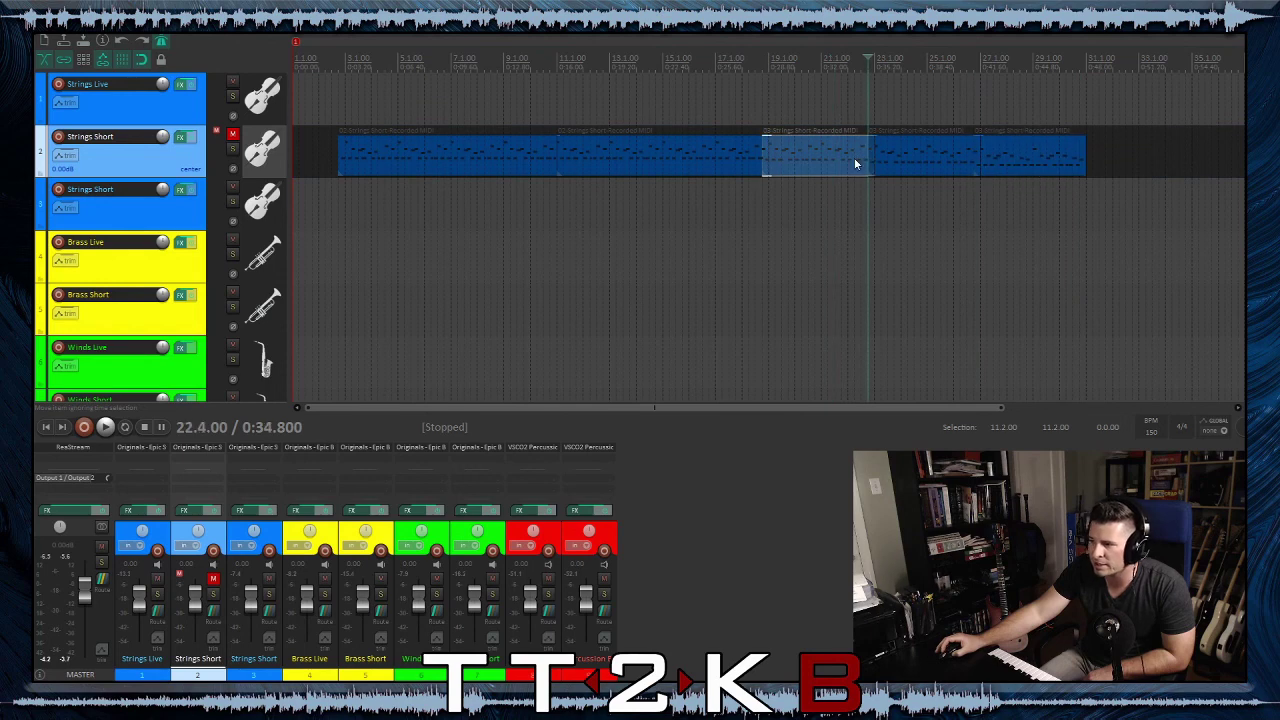
click(854, 158)
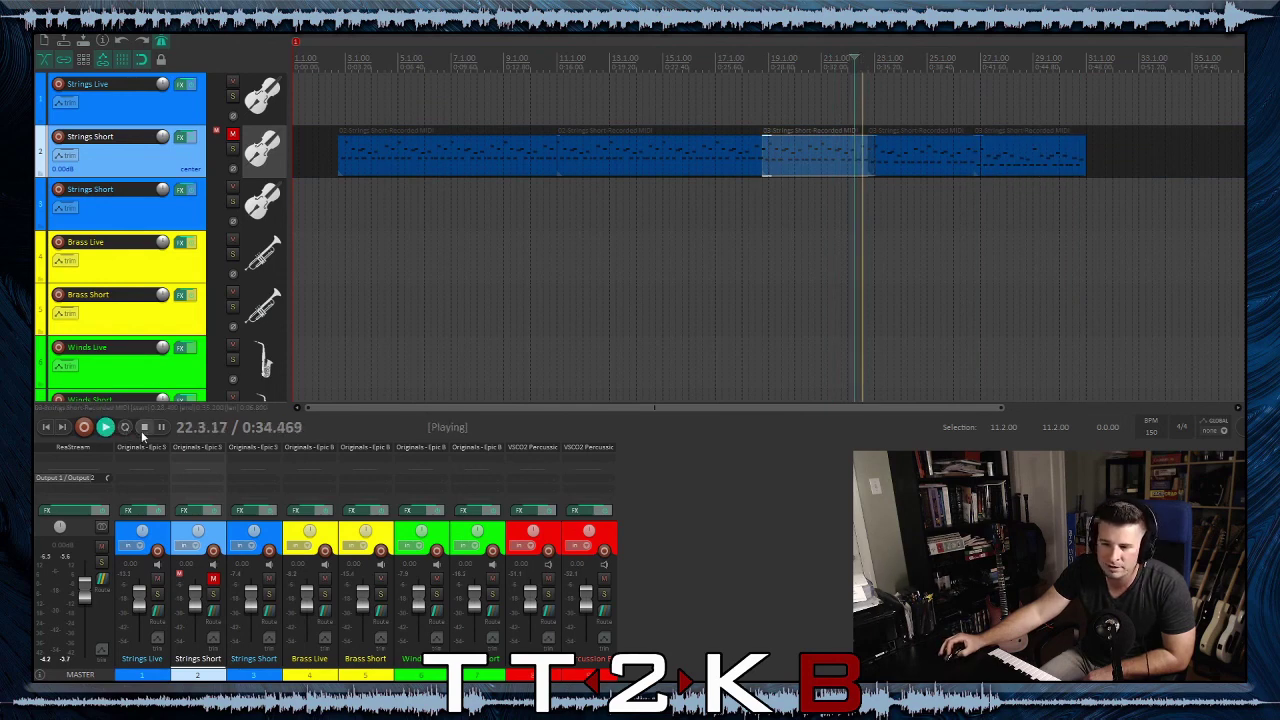
click(232, 132)
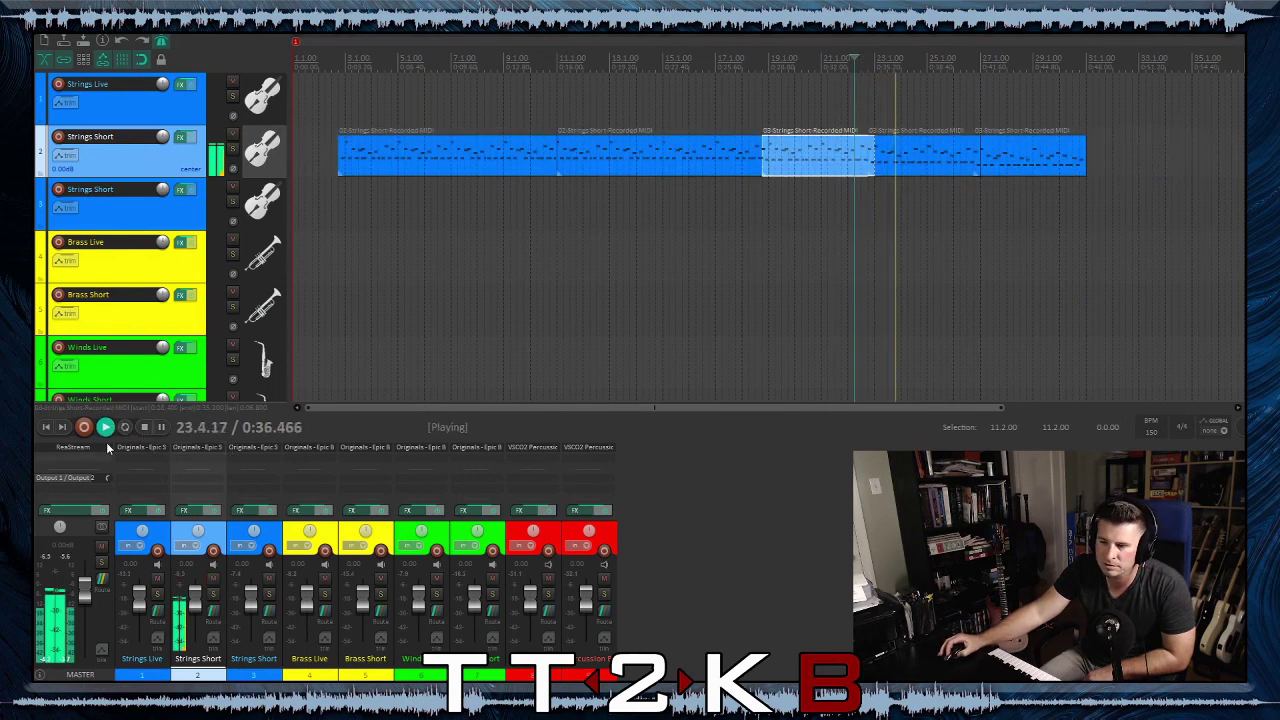
Replay the transition into the quantized item, view its notes in the MIDI editor during playback, and stop
click(105, 427)
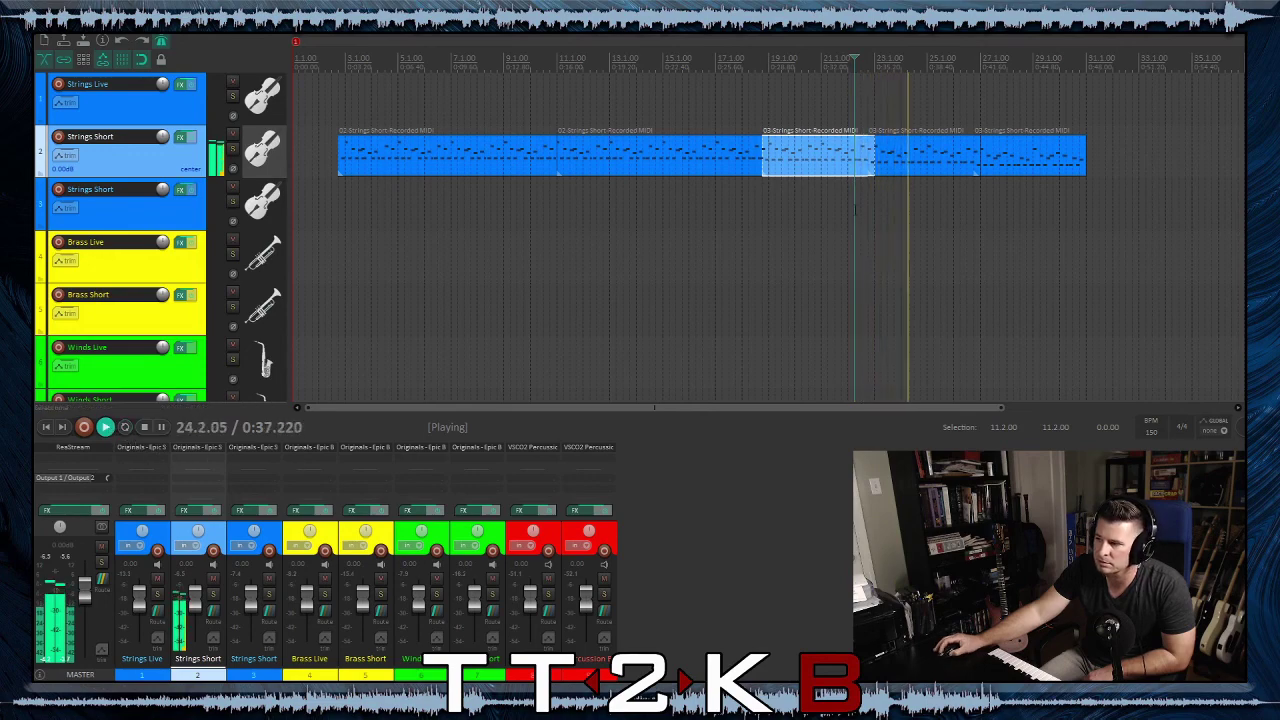
double_click(966, 168)
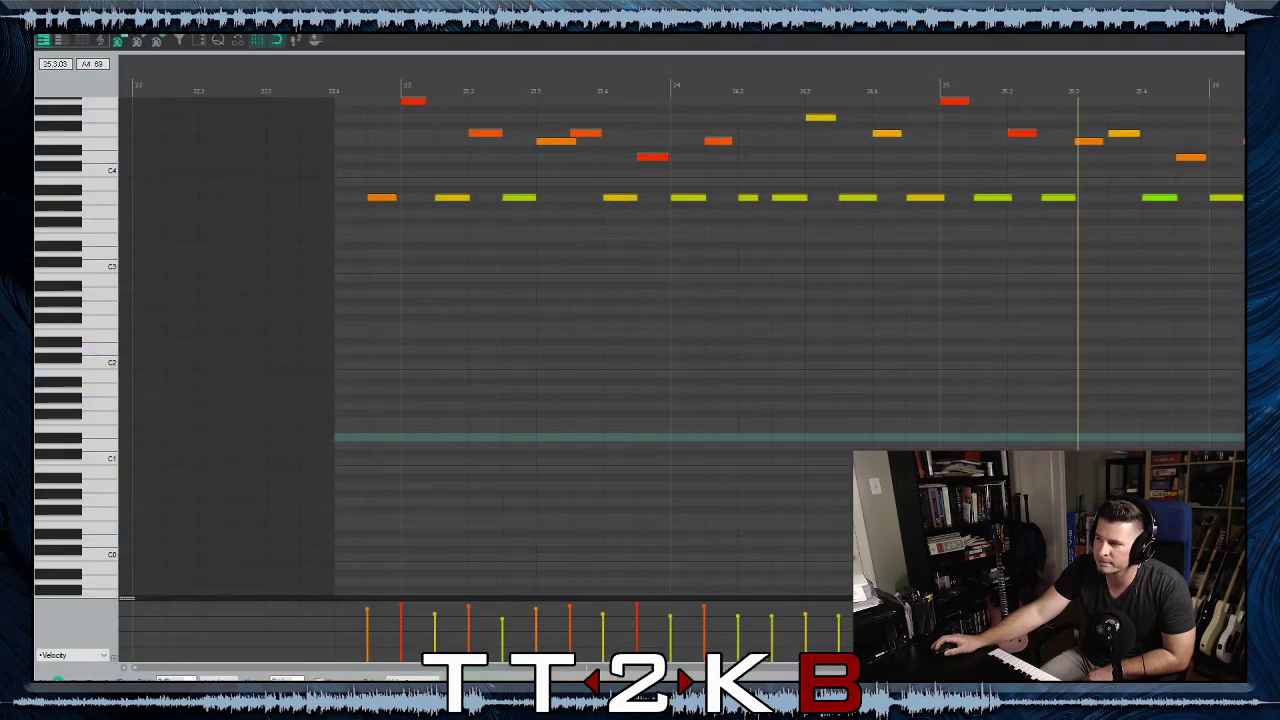
key(Escape)
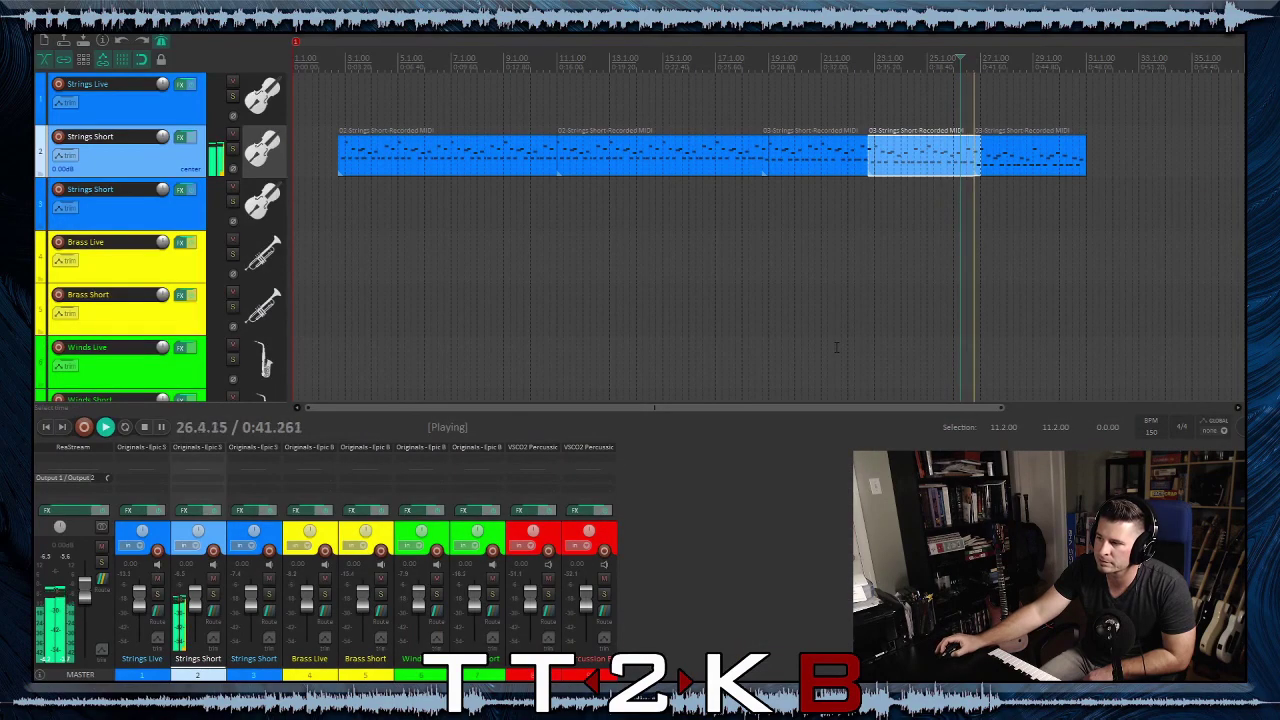
click(144, 428)
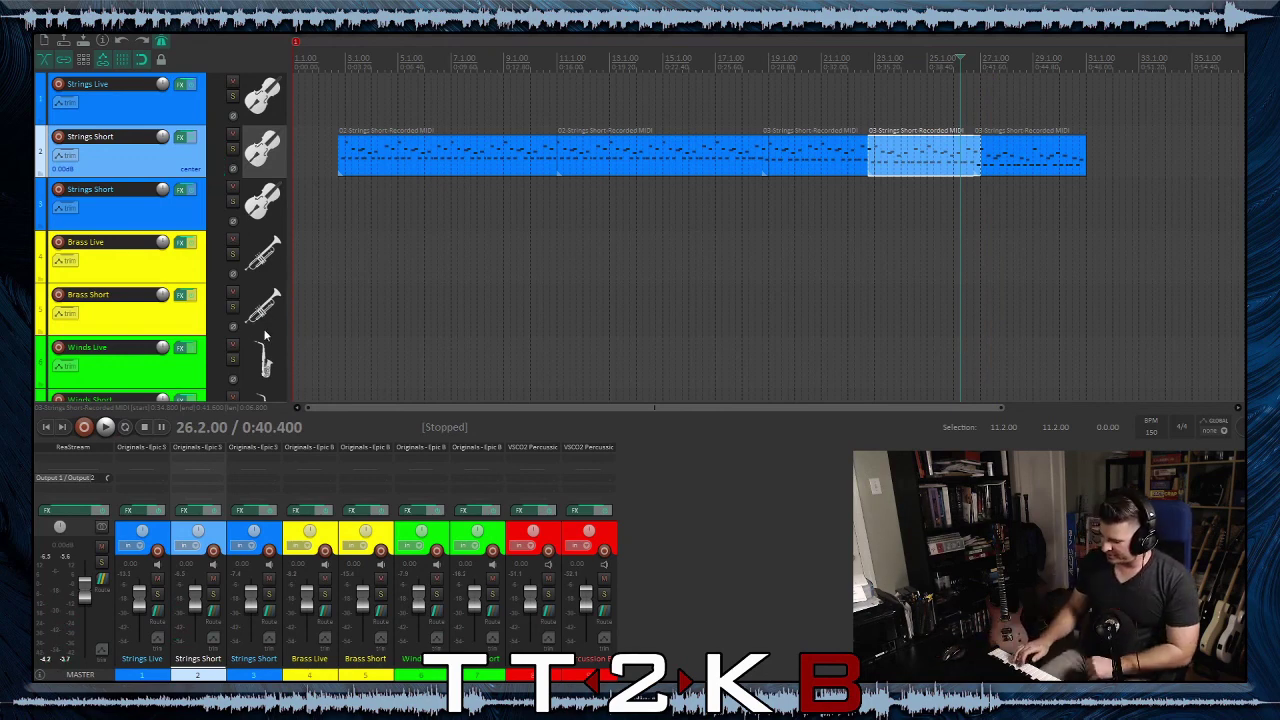
Arm the original Strings Short track for recording and briefly audition the third item near its start
click(60, 138)
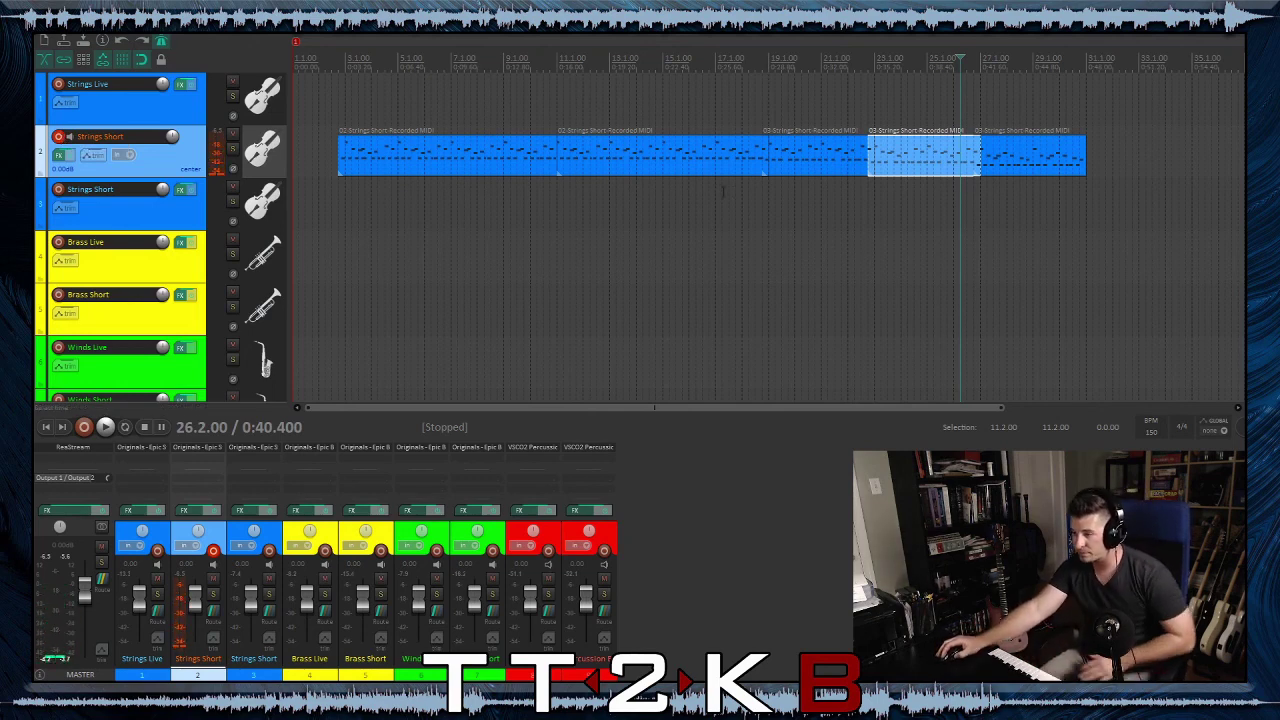
click(713, 256)
click(808, 171)
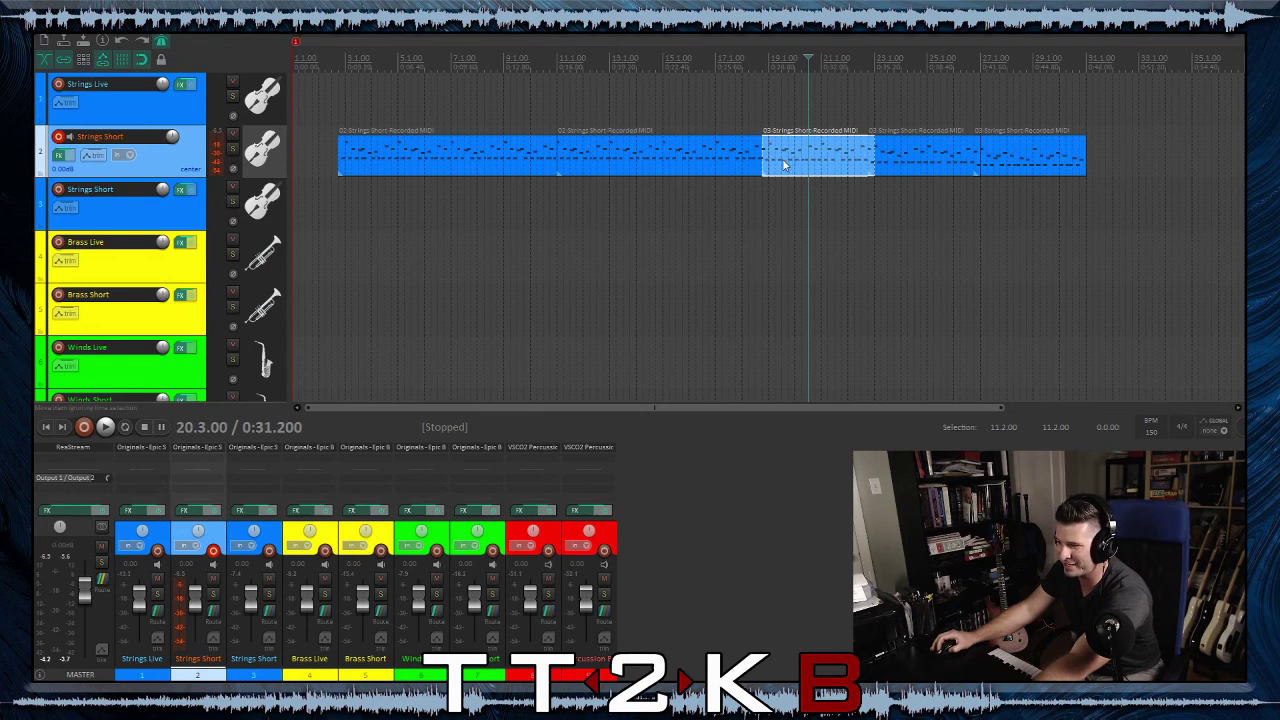
click(782, 165)
click(105, 426)
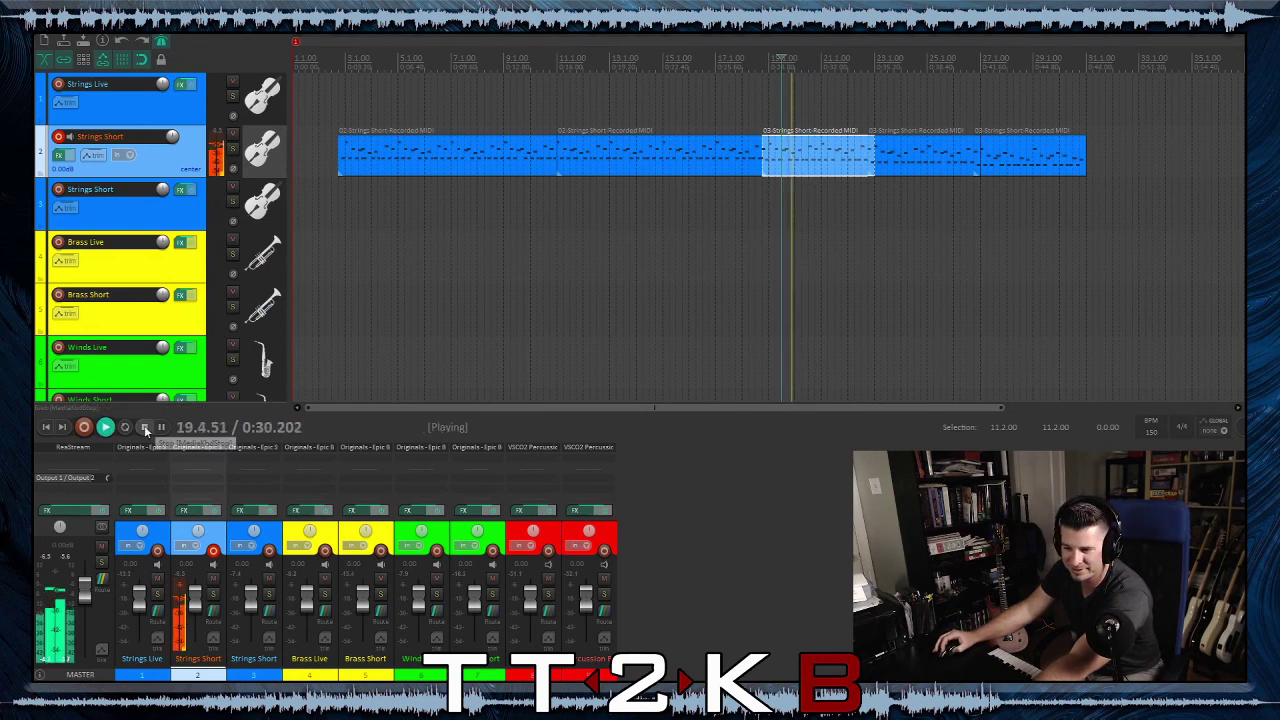
key(space)
Paste a copy of the third item at 31.3.00 and move it back to join the end of the last Strings Short item
click(1100, 157)
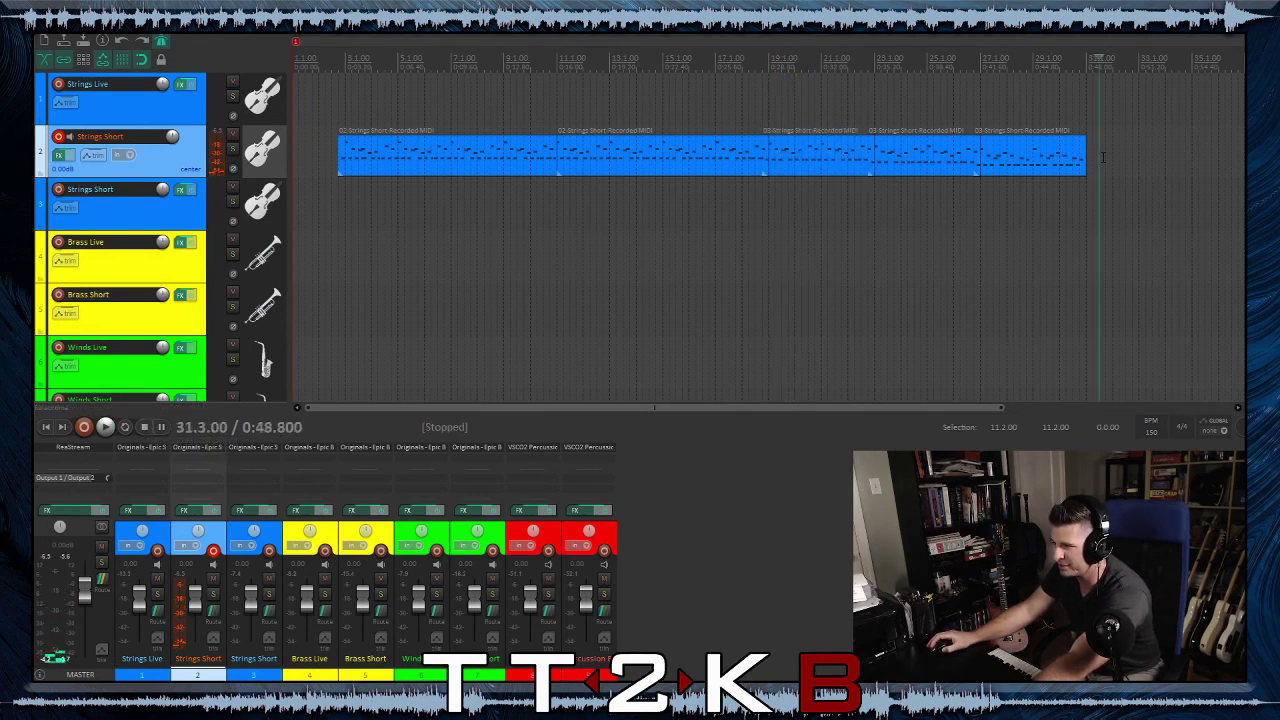
key(ctrl+v)
scroll(1104, 192, up, 5)
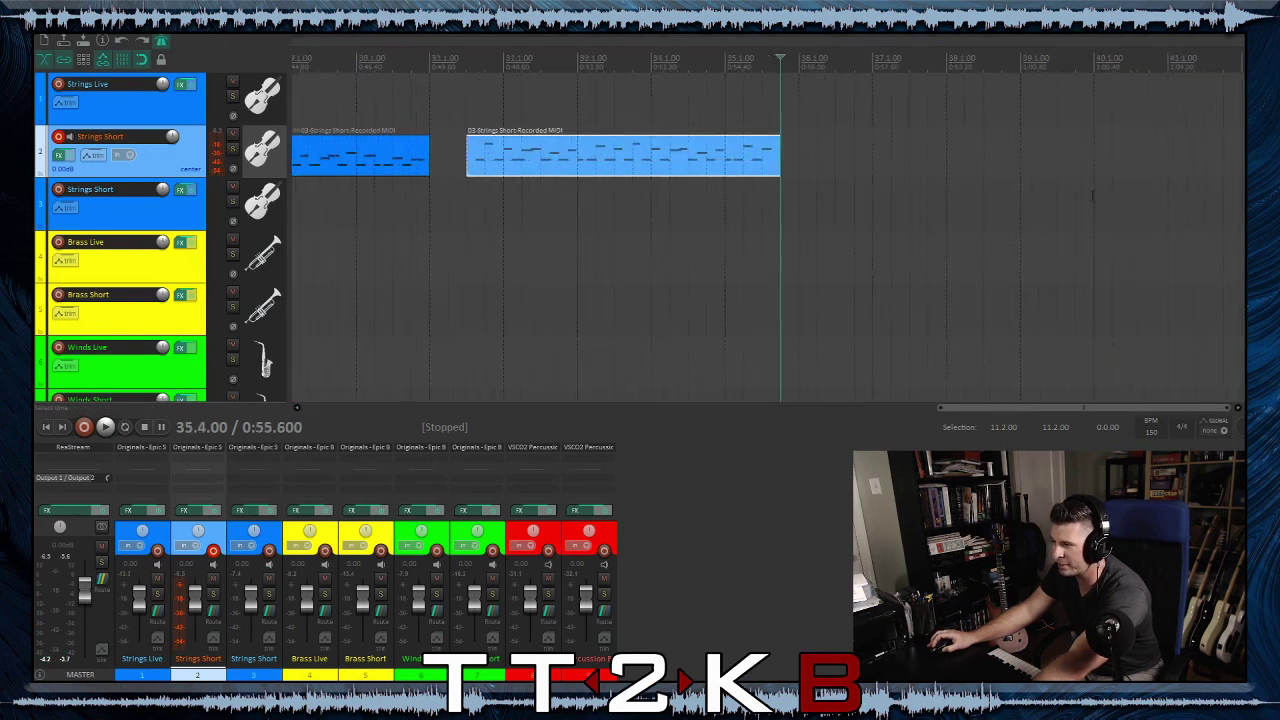
drag(602, 162, 525, 160)
click(357, 155)
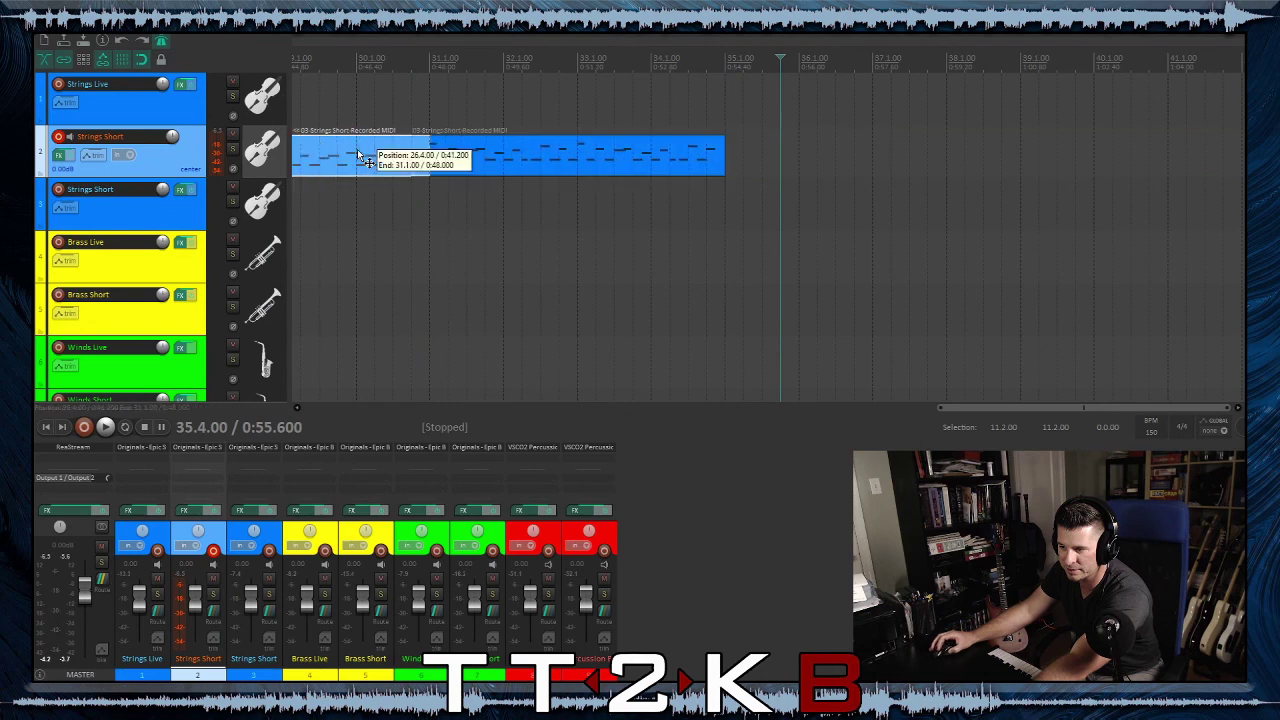
Audition the transition into the last Strings Short item twice, starting the second playback from 29.3.00, and stop
click(105, 427)
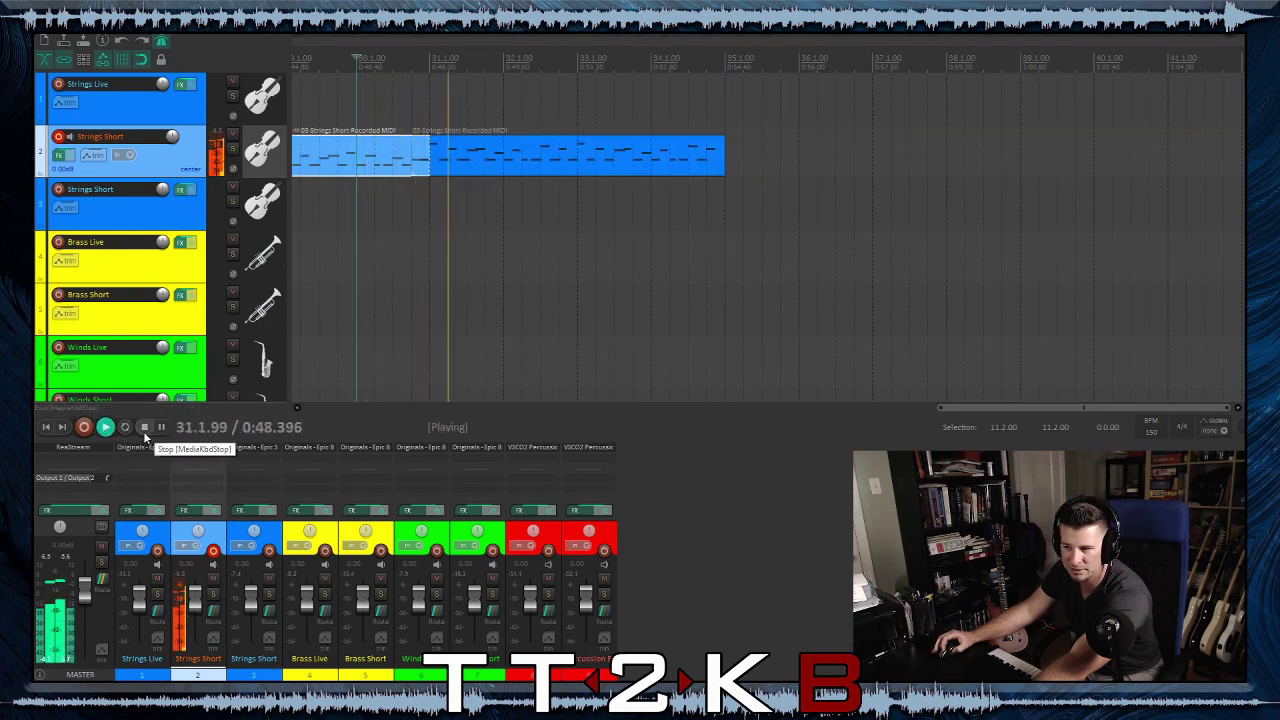
click(144, 427)
click(312, 147)
click(105, 427)
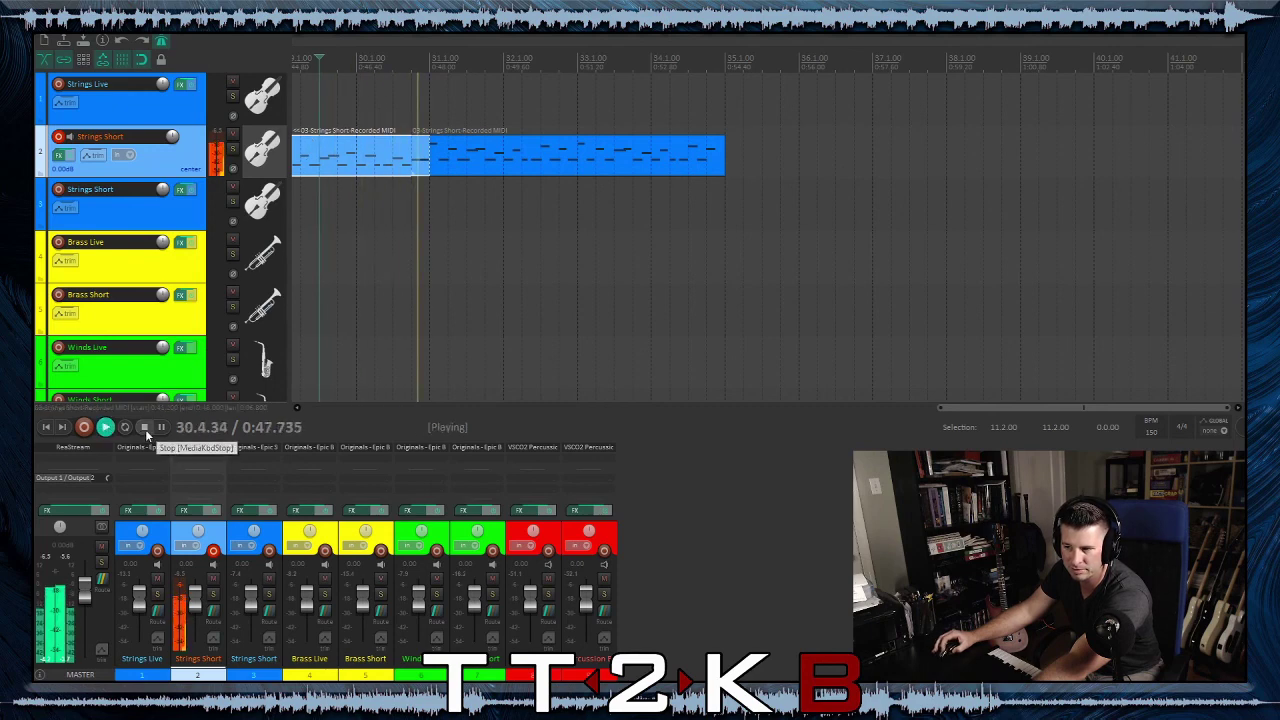
click(145, 427)
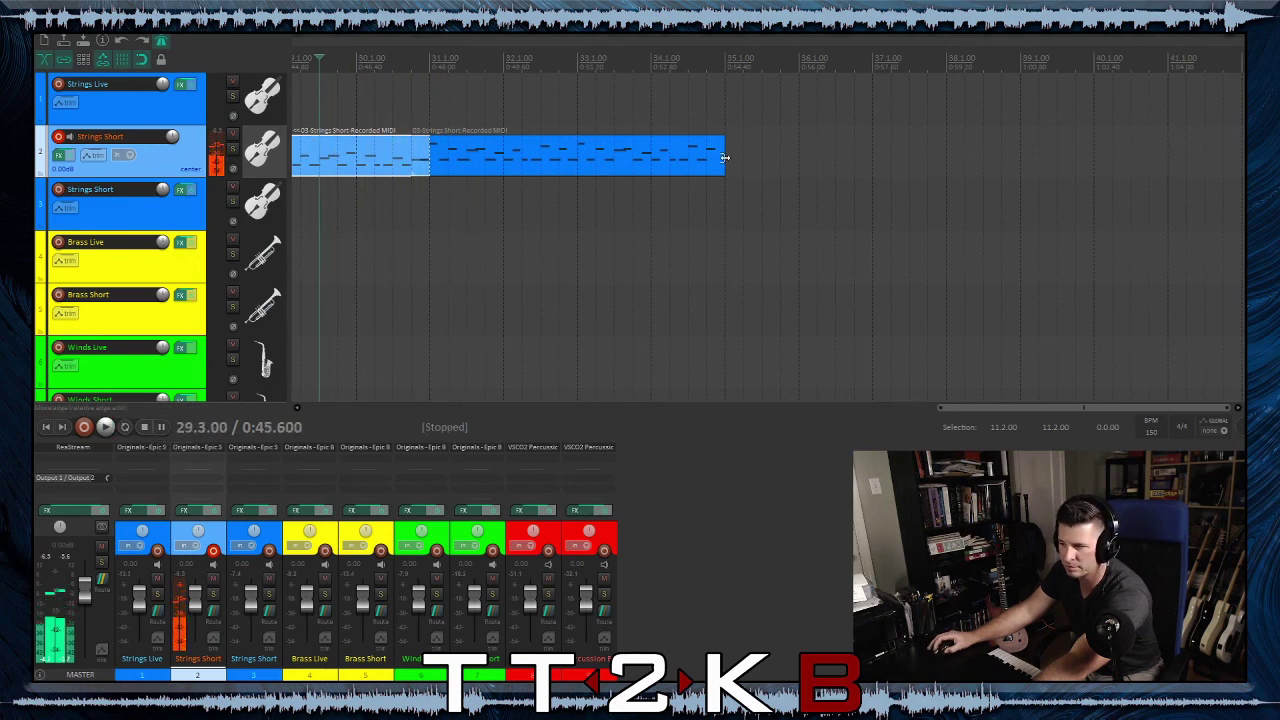
Paste a copy of the first Strings Short item at 36.3.00 and move it back to join the end of the last item
scroll(601, 264, down, 3)
scroll(601, 264, down, 3)
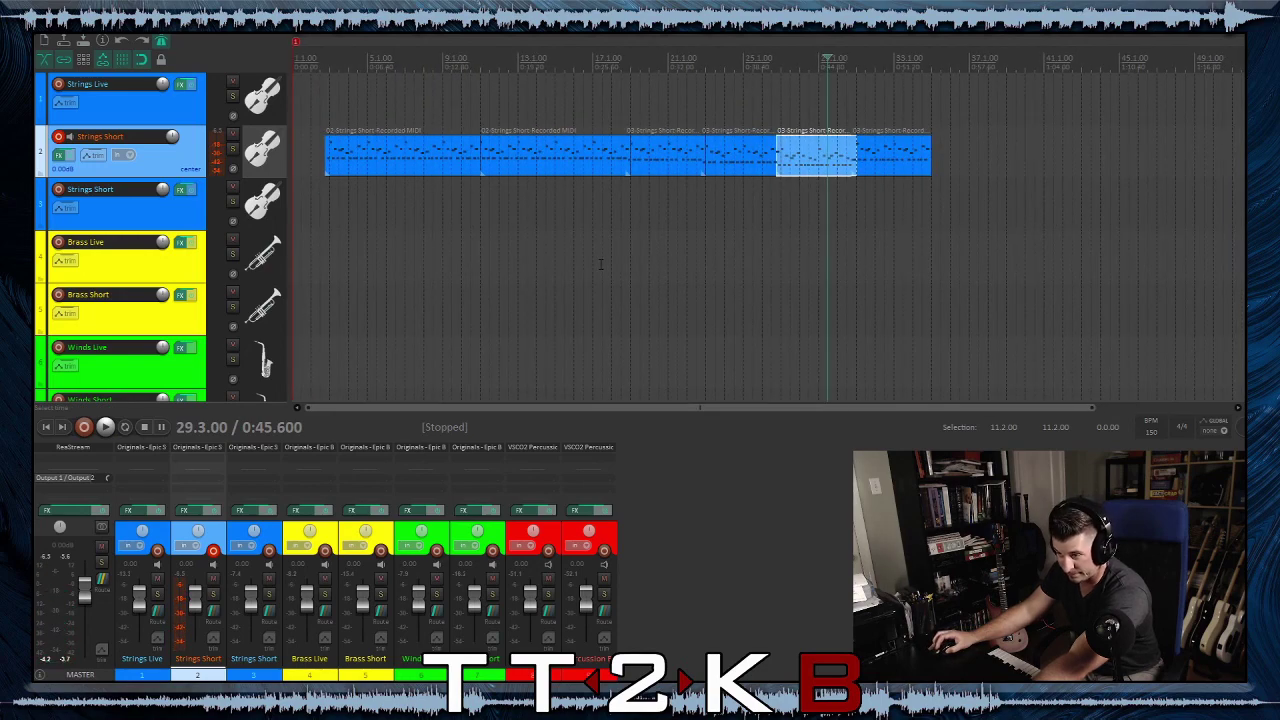
click(419, 160)
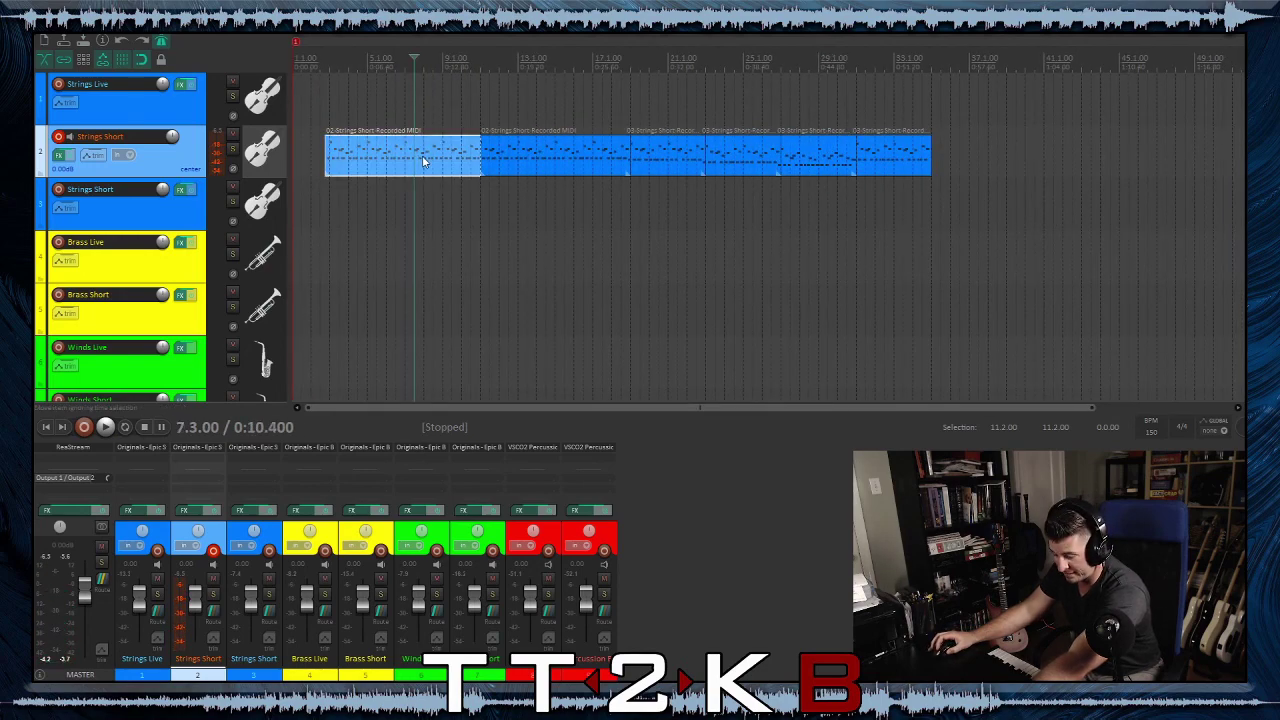
click(961, 160)
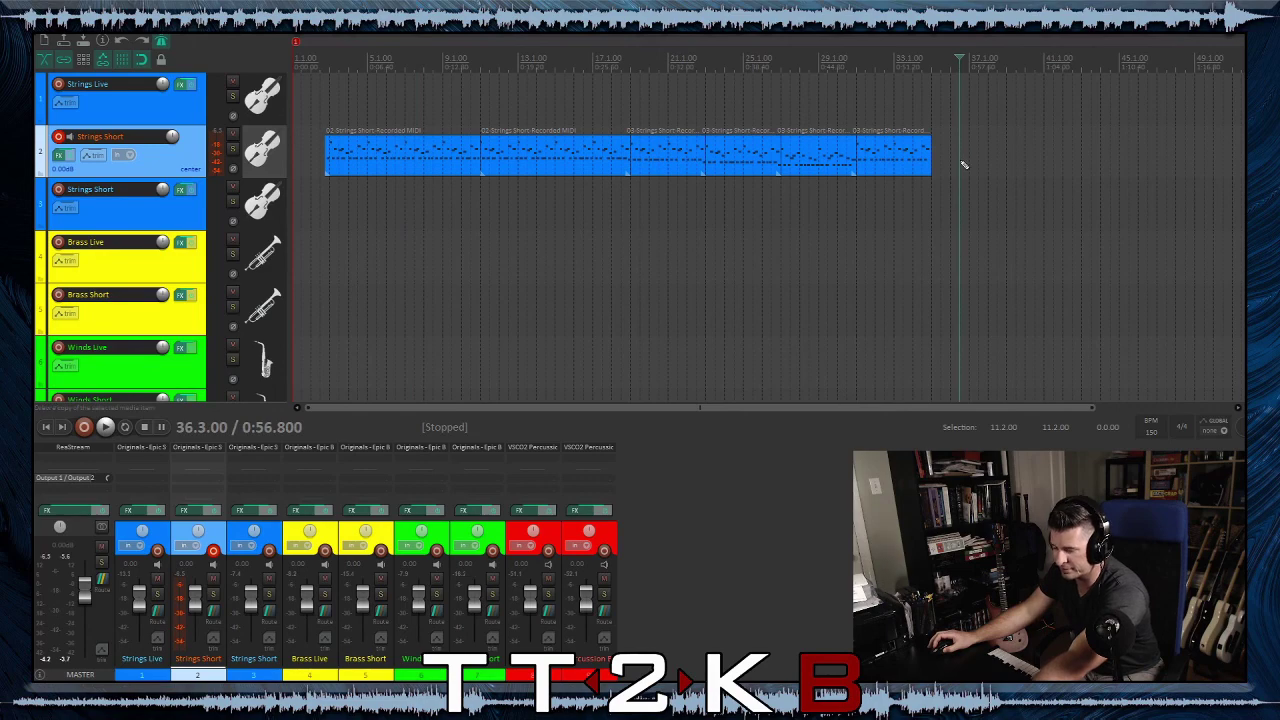
key(ctrl+v)
scroll(946, 180, up, 3)
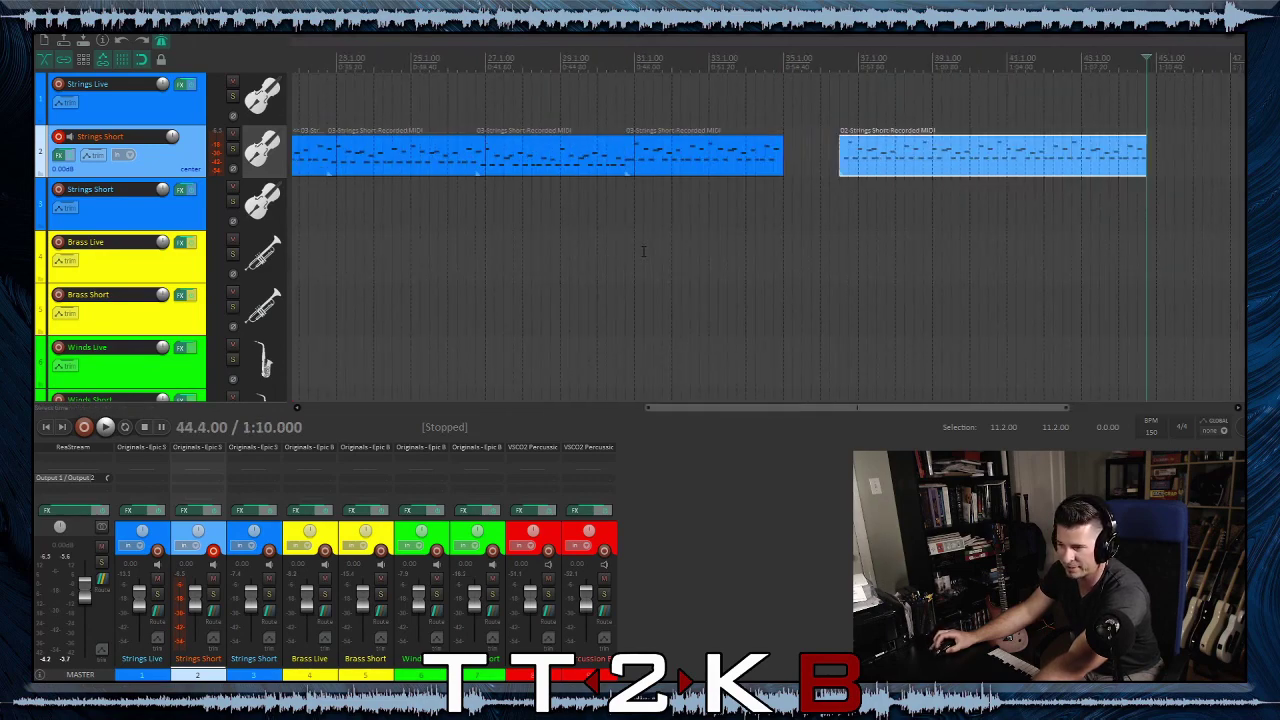
drag(697, 152, 603, 163)
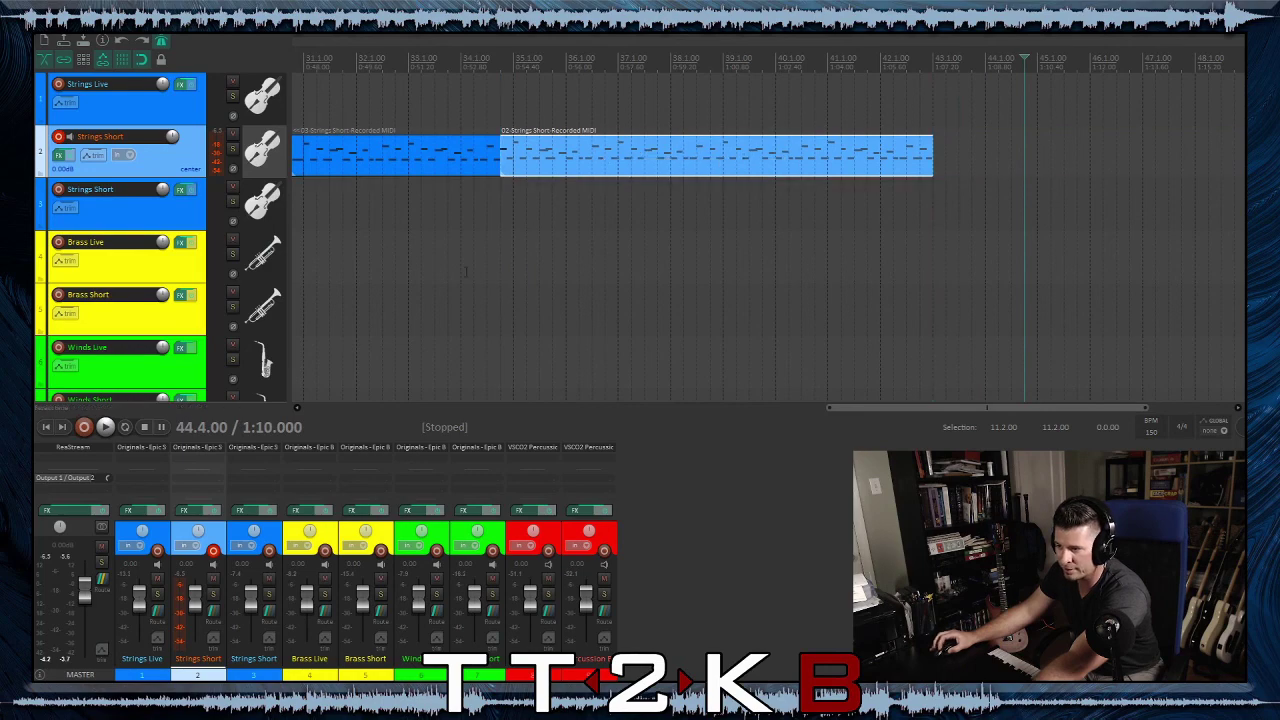
Play the whole Strings Short part from 2.4.00, turning the metronome off during playback, and stop
scroll(467, 269, down, 5)
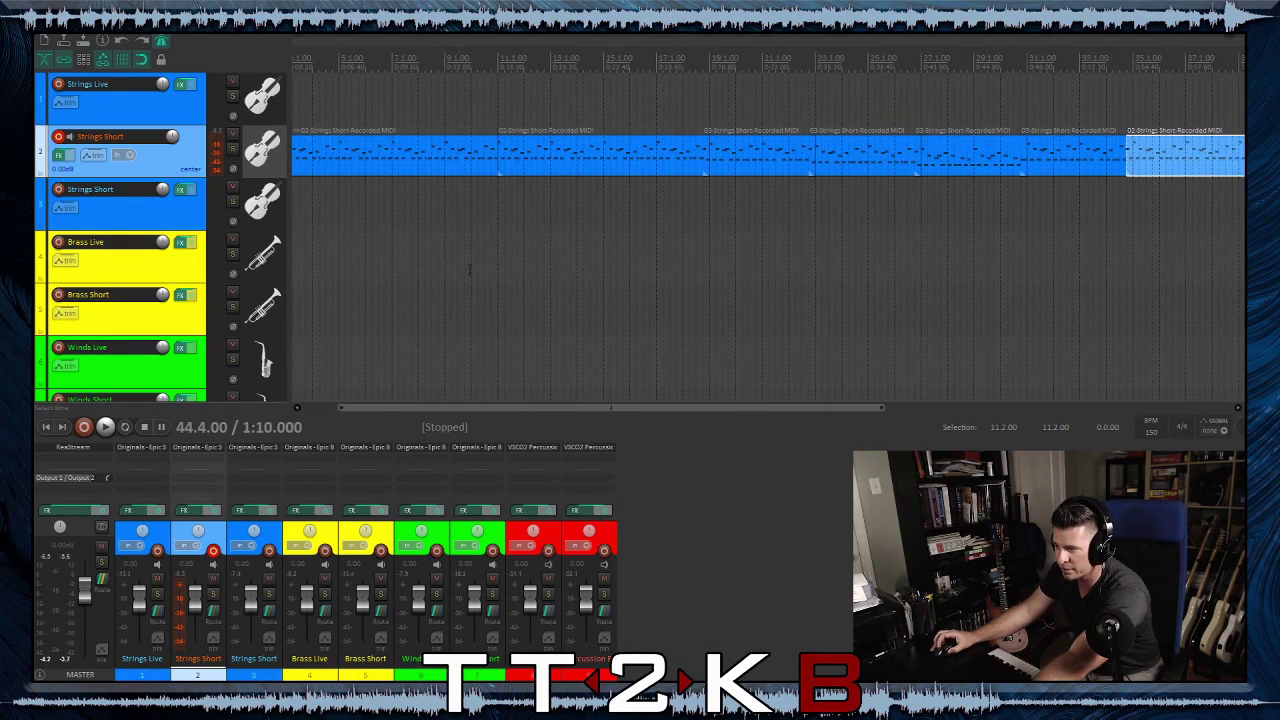
scroll(475, 269, down, 2)
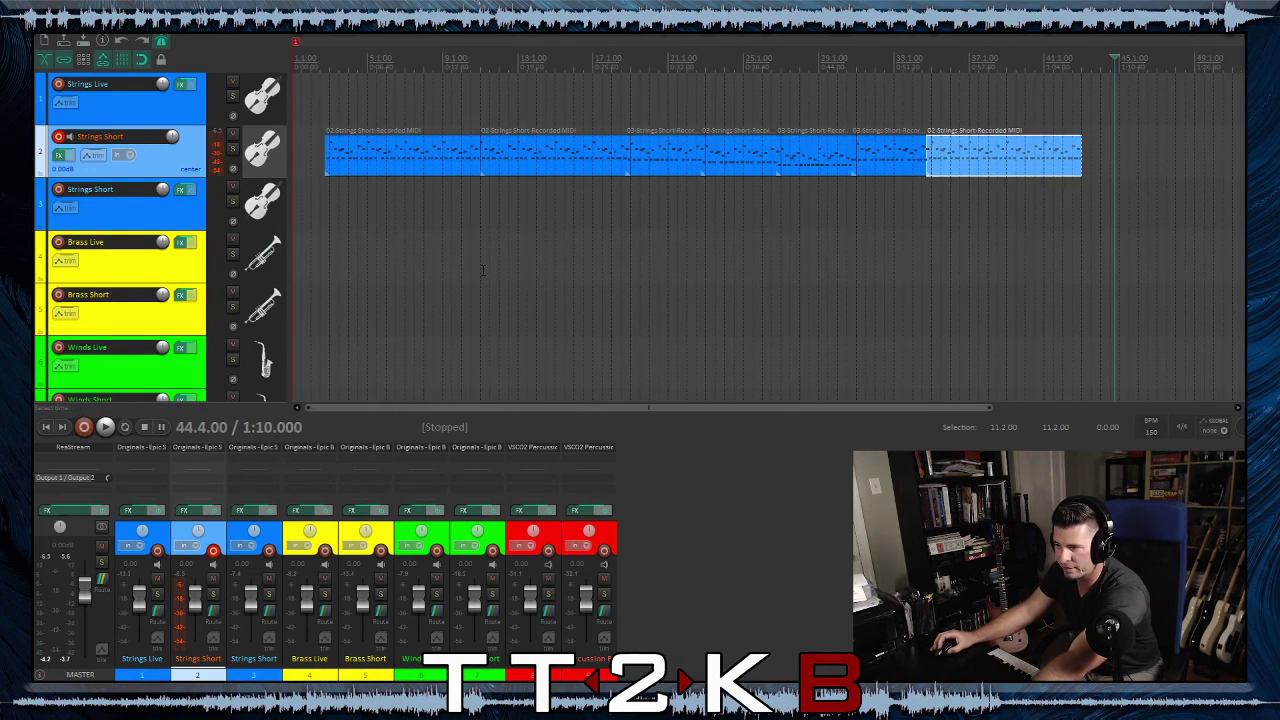
click(328, 229)
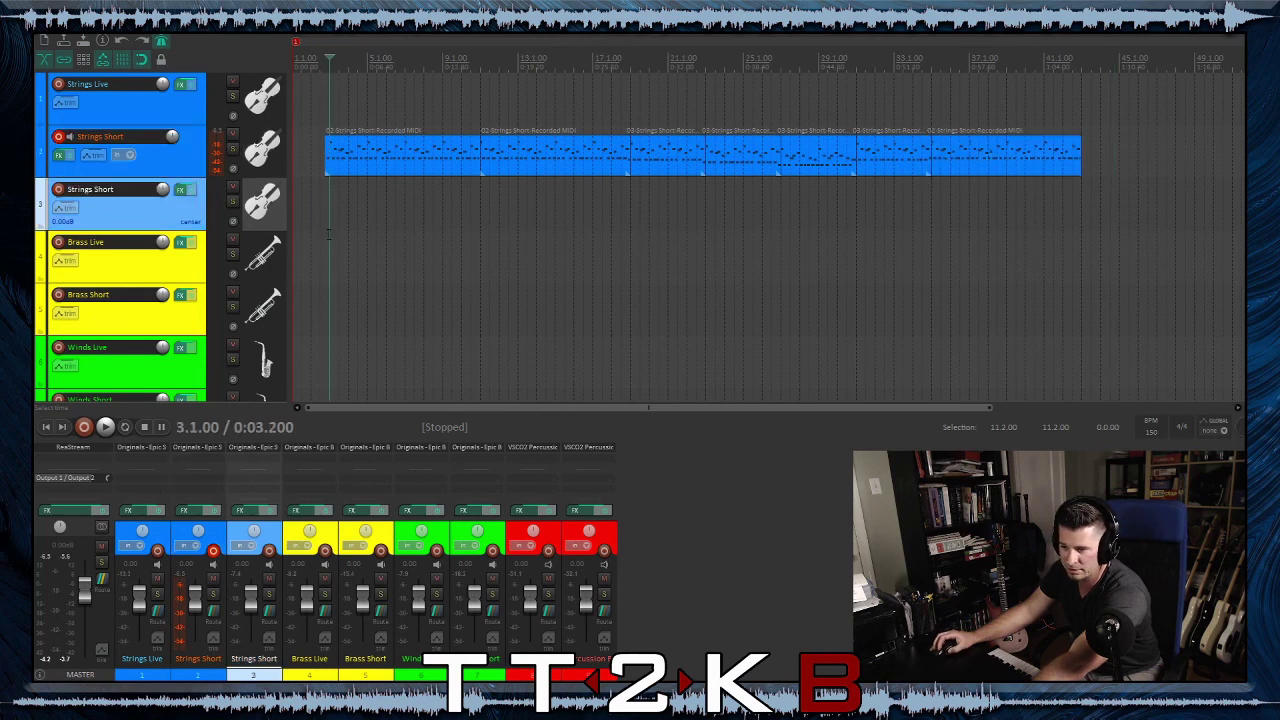
click(321, 250)
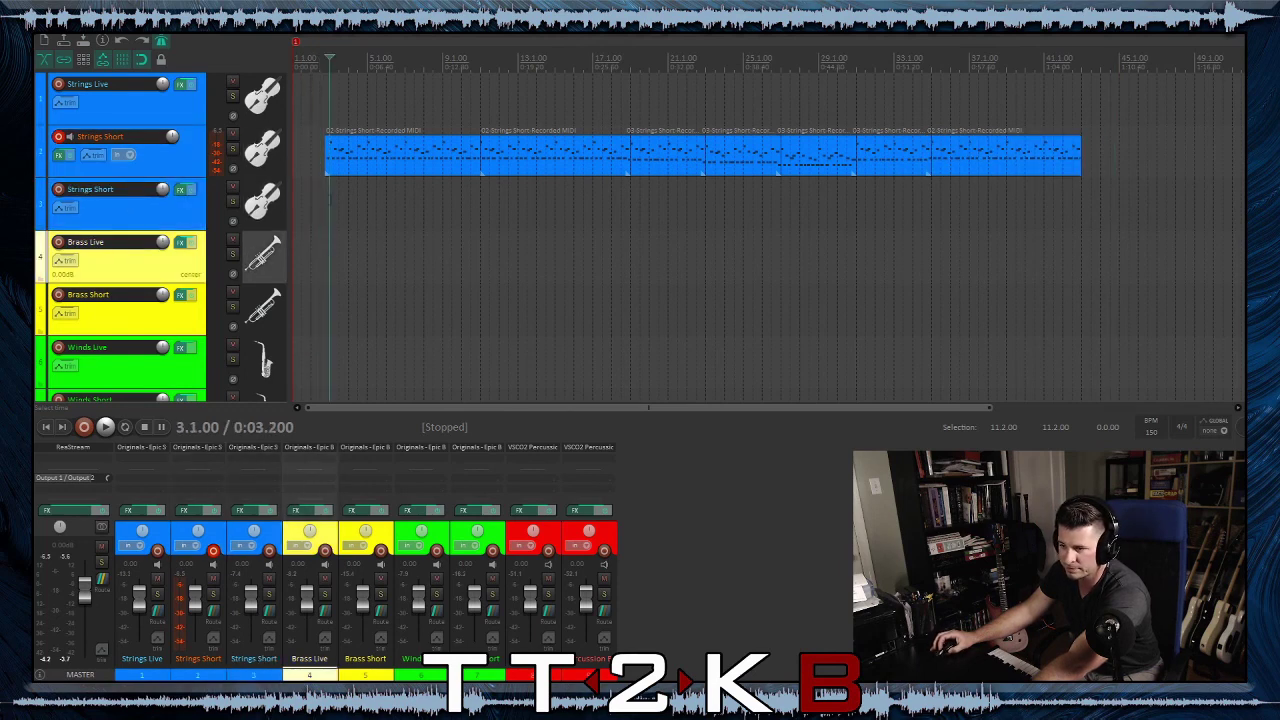
click(328, 167)
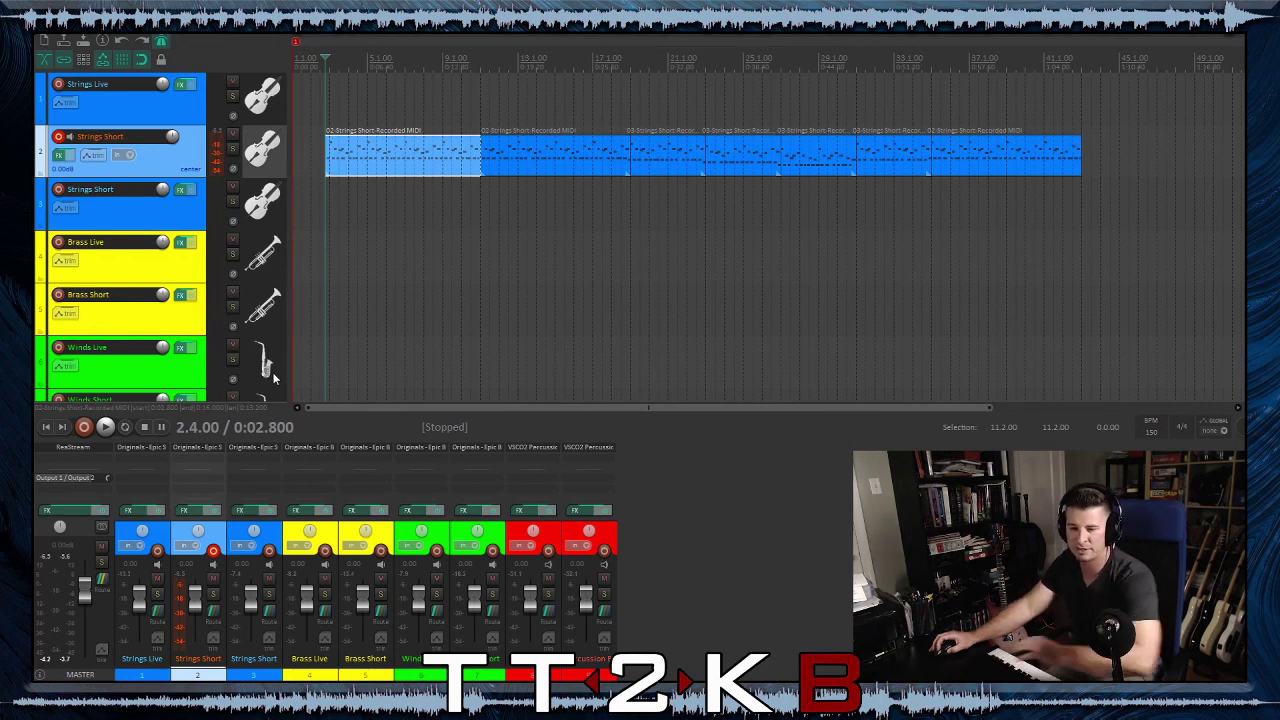
click(106, 427)
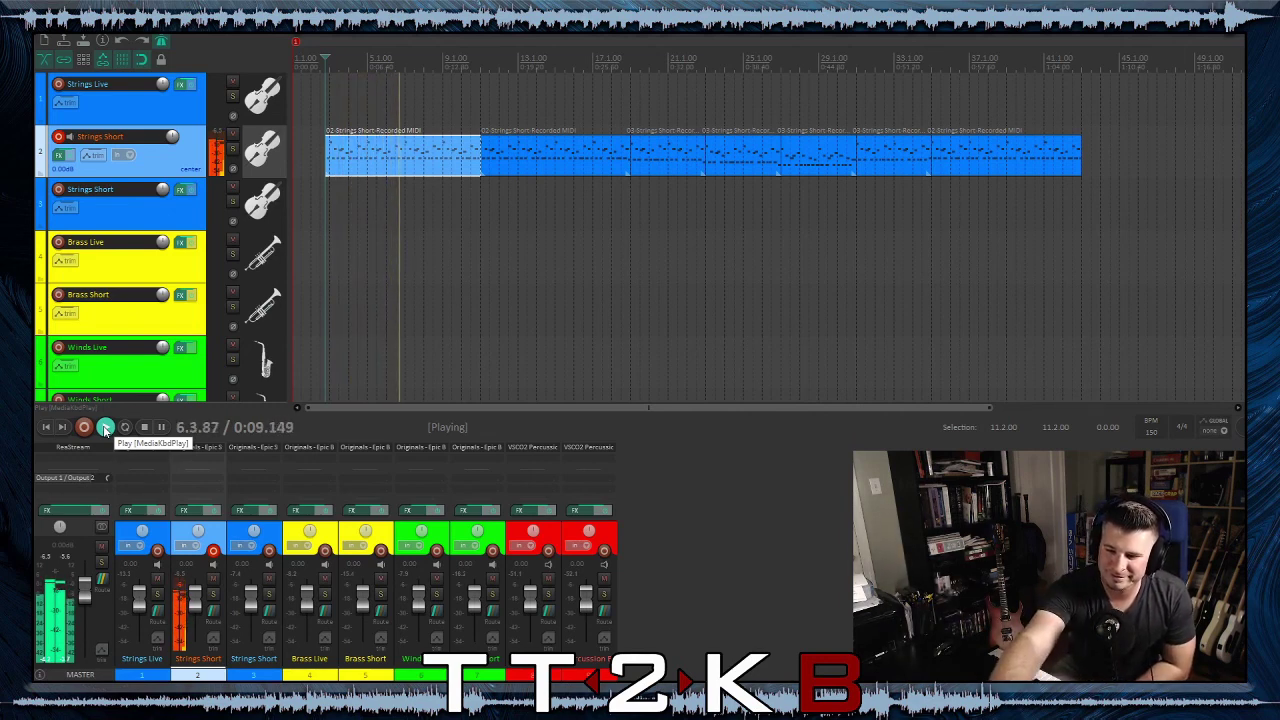
click(160, 41)
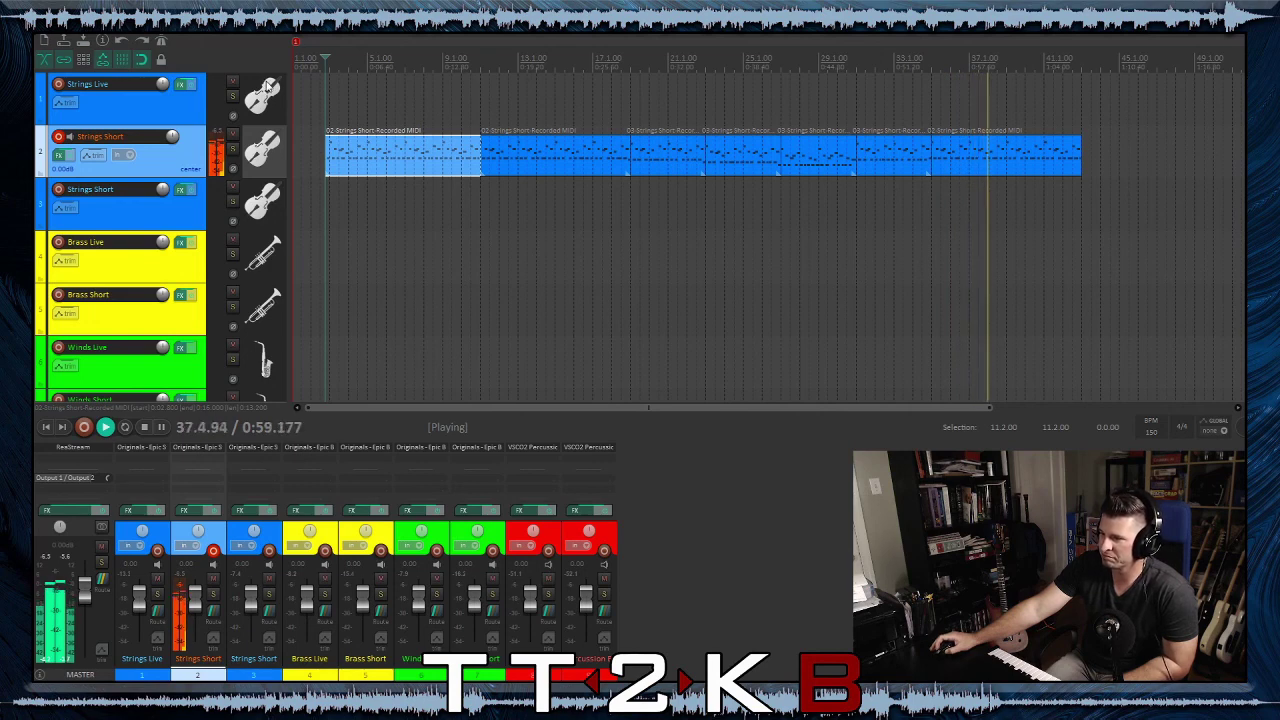
click(146, 430)
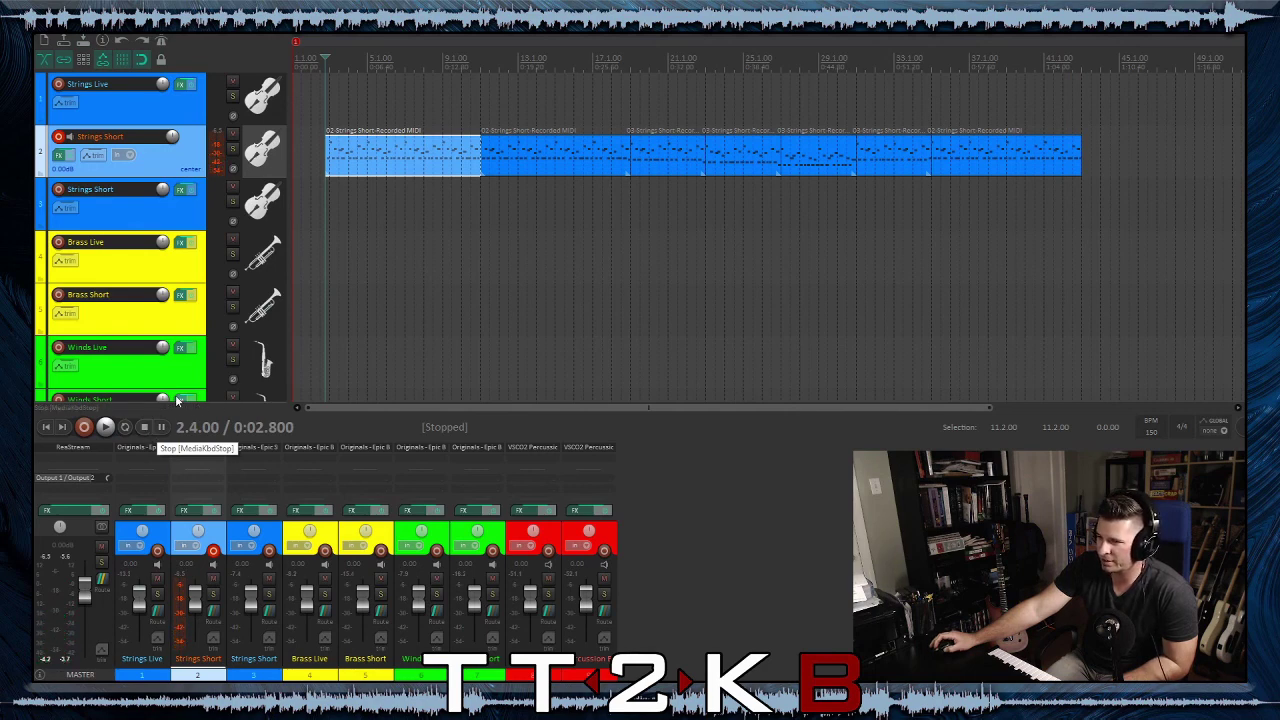
Delete the second Strings Short item and move all following items back to 11.1.00 to close the gap
click(511, 153)
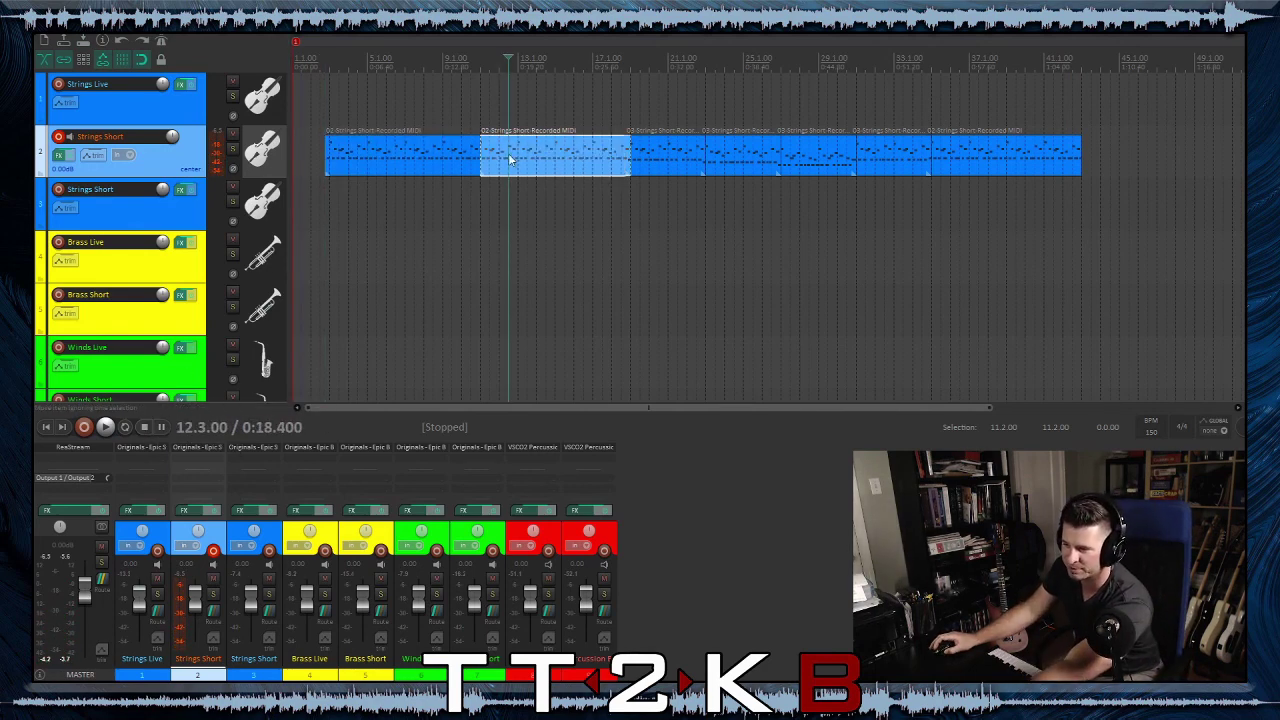
click(430, 168)
click(535, 163)
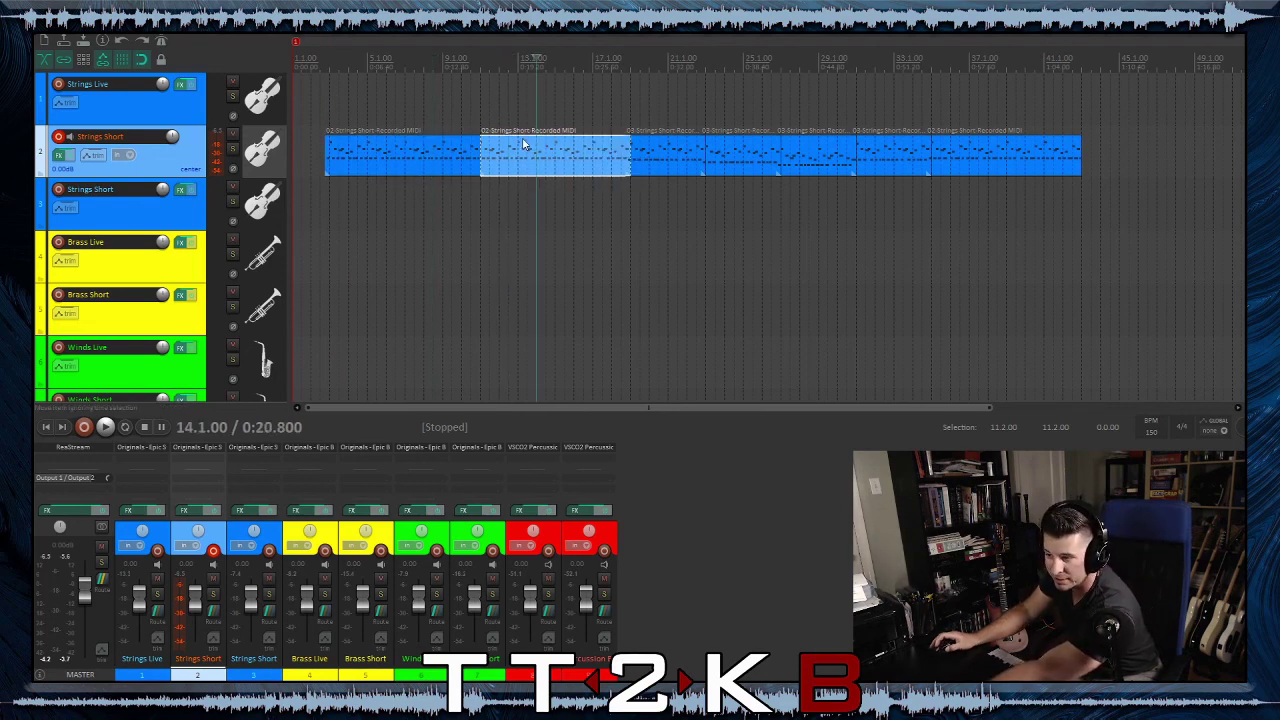
key(Delete)
drag(622, 122, 1144, 188)
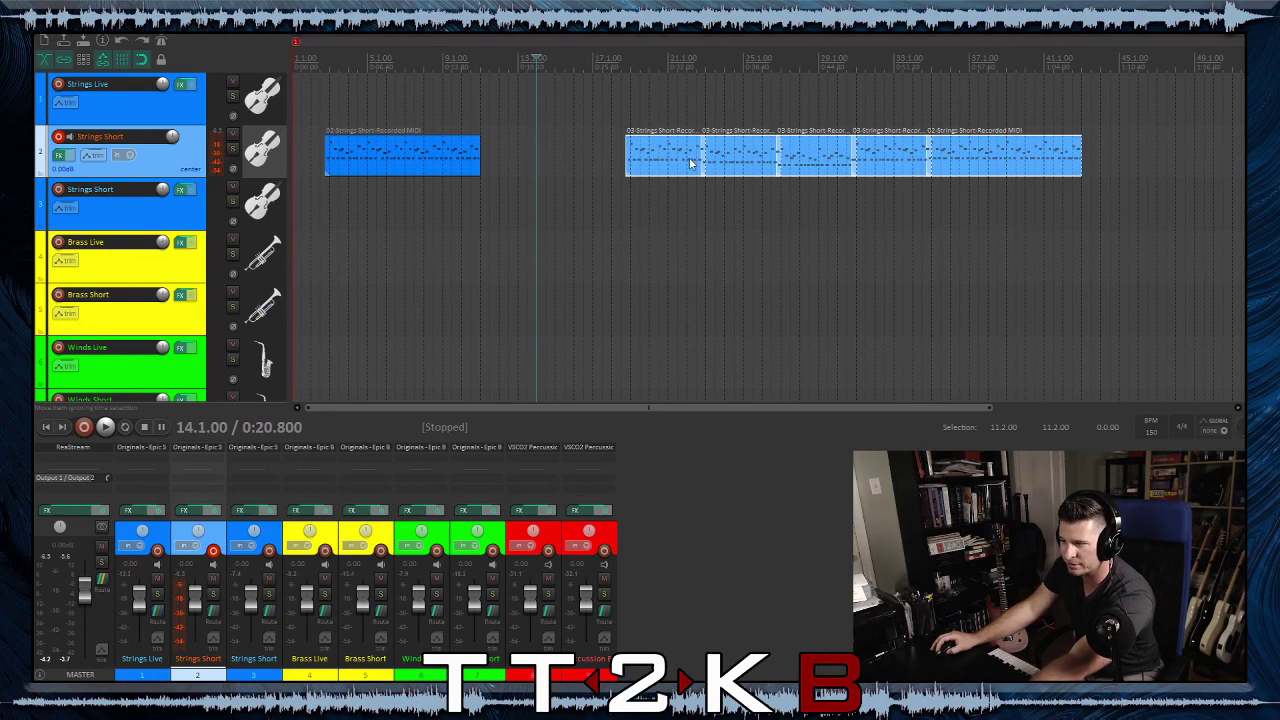
drag(687, 163, 541, 168)
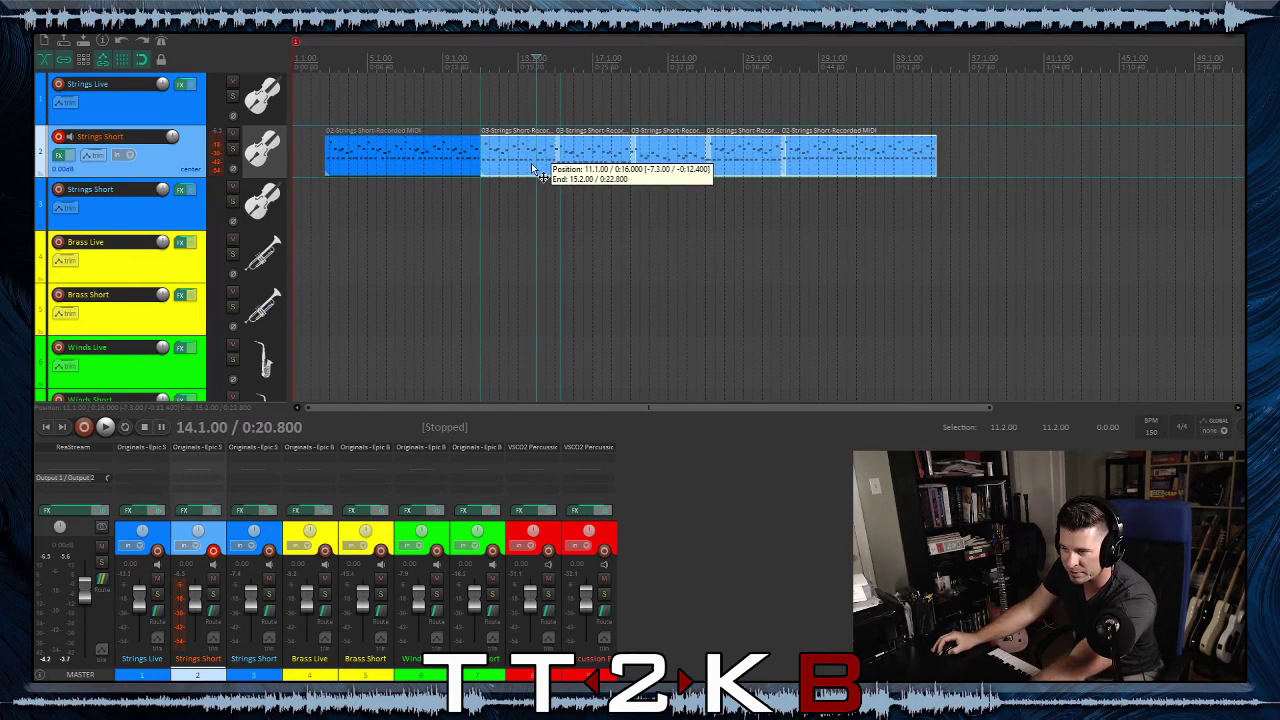
Select all Strings Short items after the first and move them one beat earlier to start at 10.4.00
scroll(475, 173, up, 5)
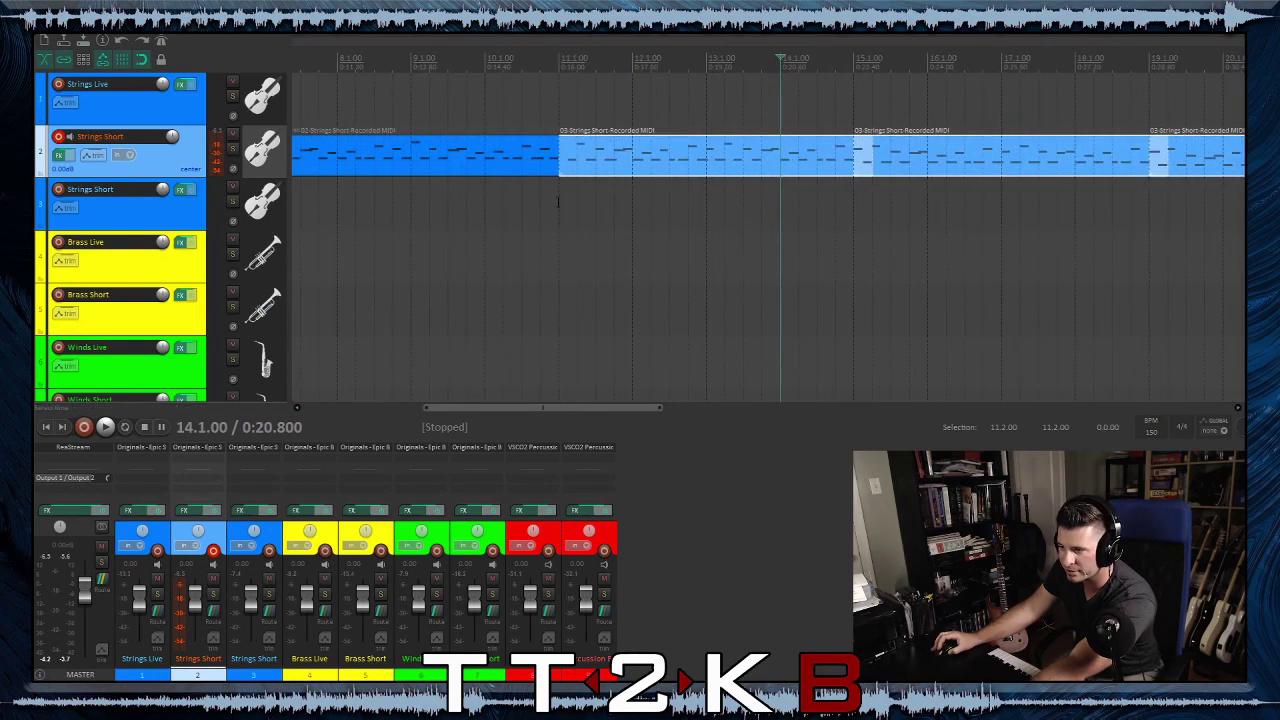
scroll(588, 170, up, 2)
click(572, 165)
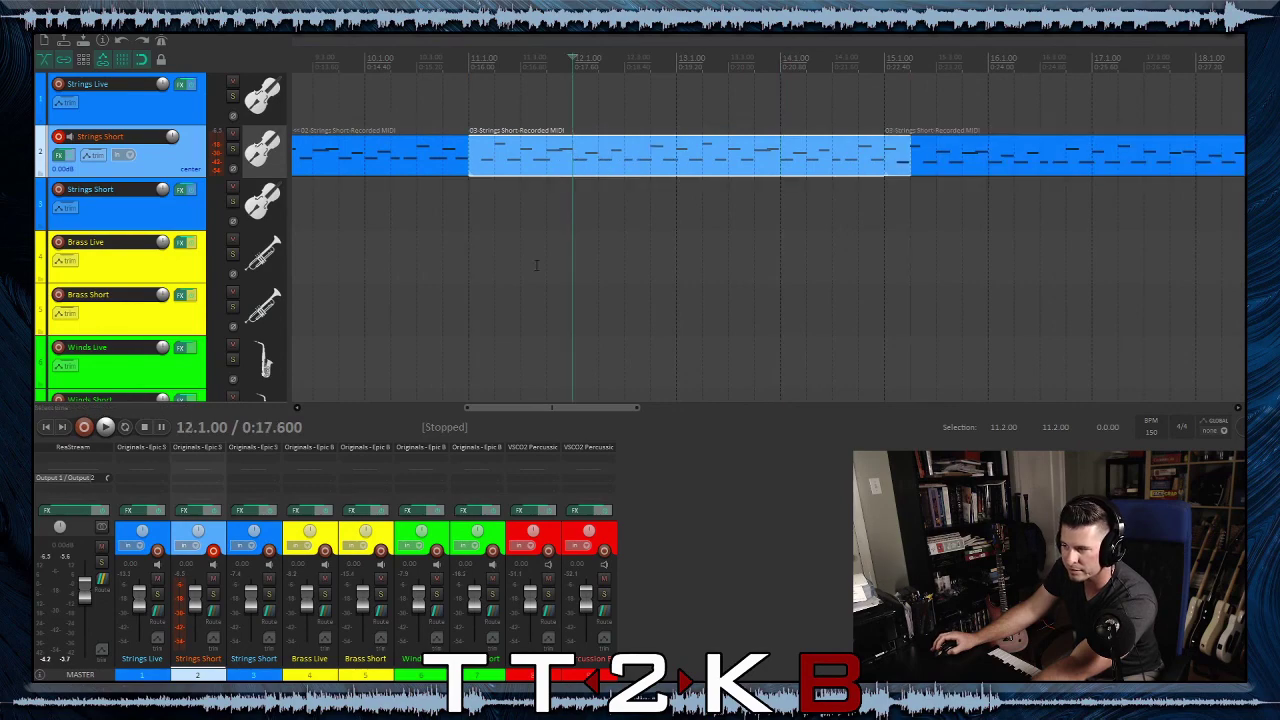
scroll(697, 266, down, 3)
scroll(700, 160, down, 5)
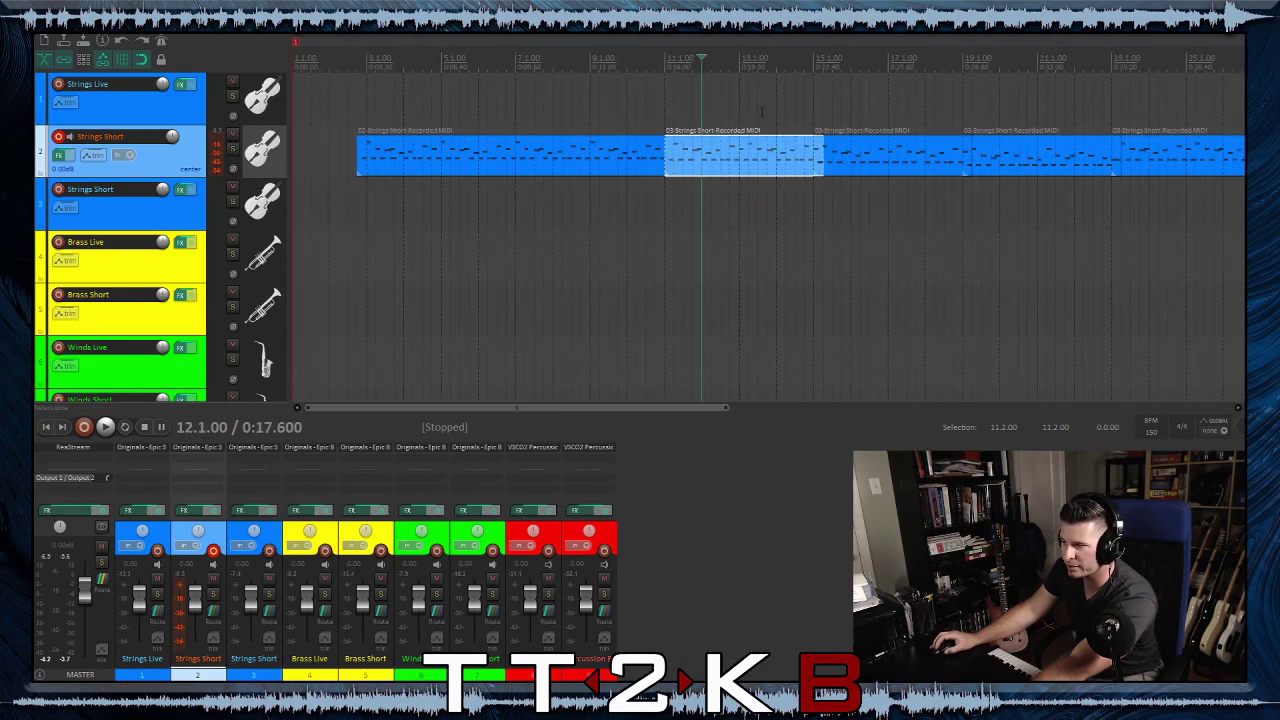
scroll(611, 130, up, 3)
drag(611, 104, 1120, 197)
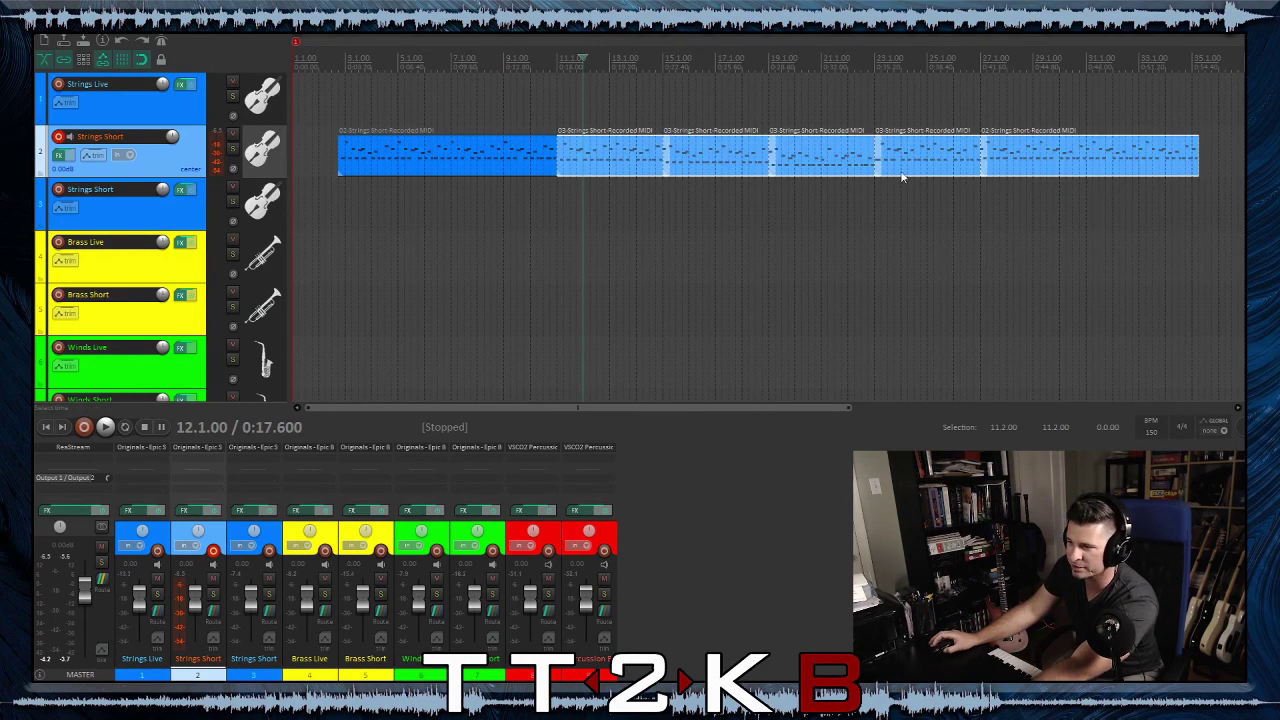
mouse_move(610, 165)
mouse_down()
mouse_move(590, 165)
mouse_move(606, 165)
mouse_up()
Briefly view the first item's notes in the MIDI editor, then audition its transition into the second item from 10.1.00
double_click(546, 165)
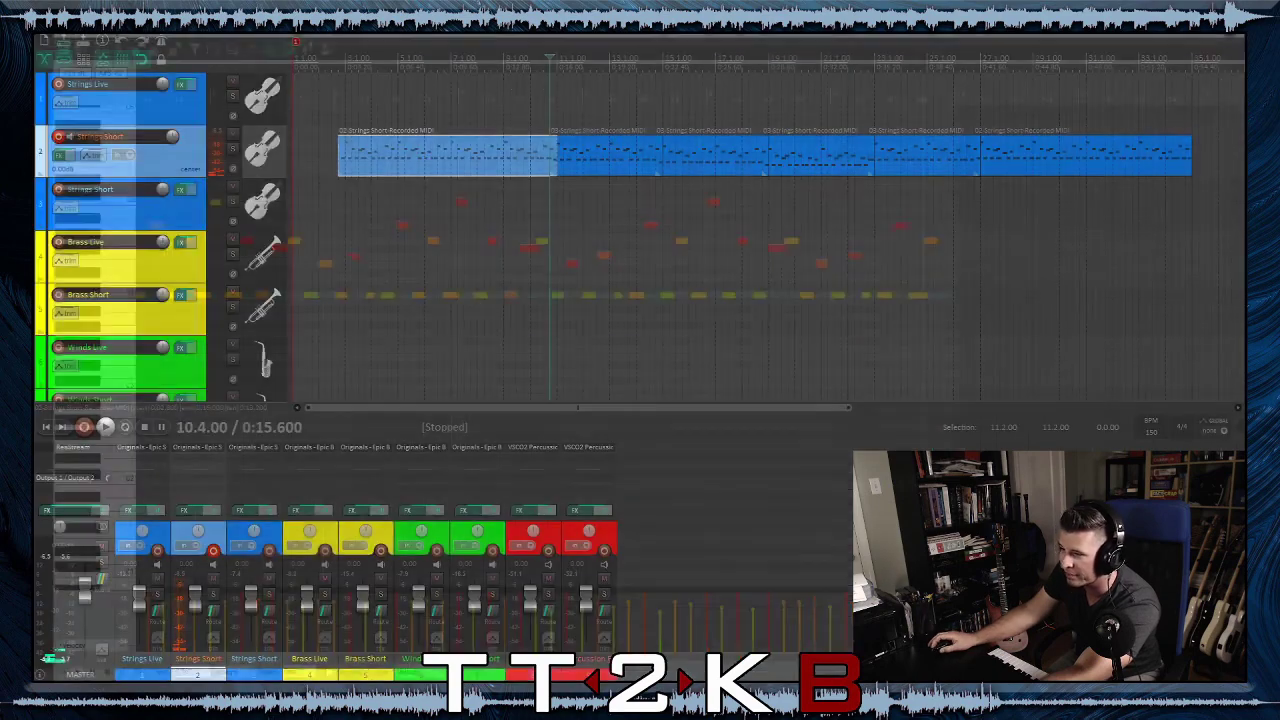
click(591, 238)
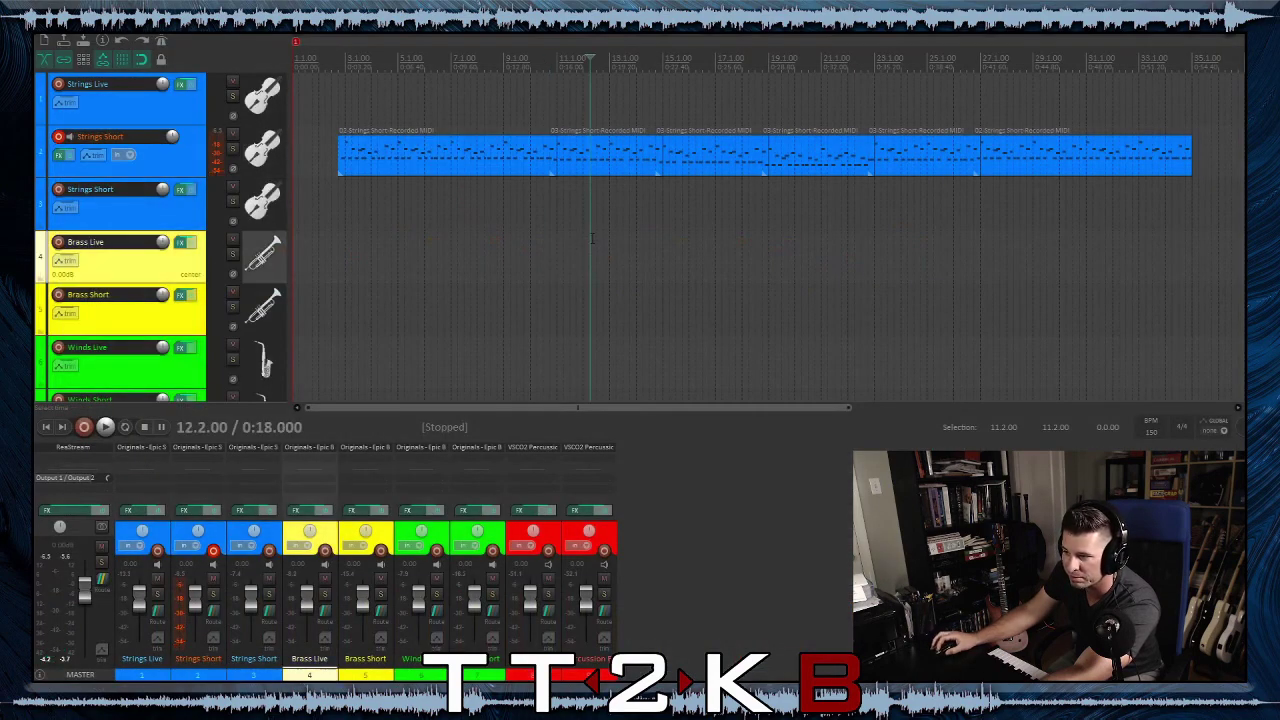
click(533, 168)
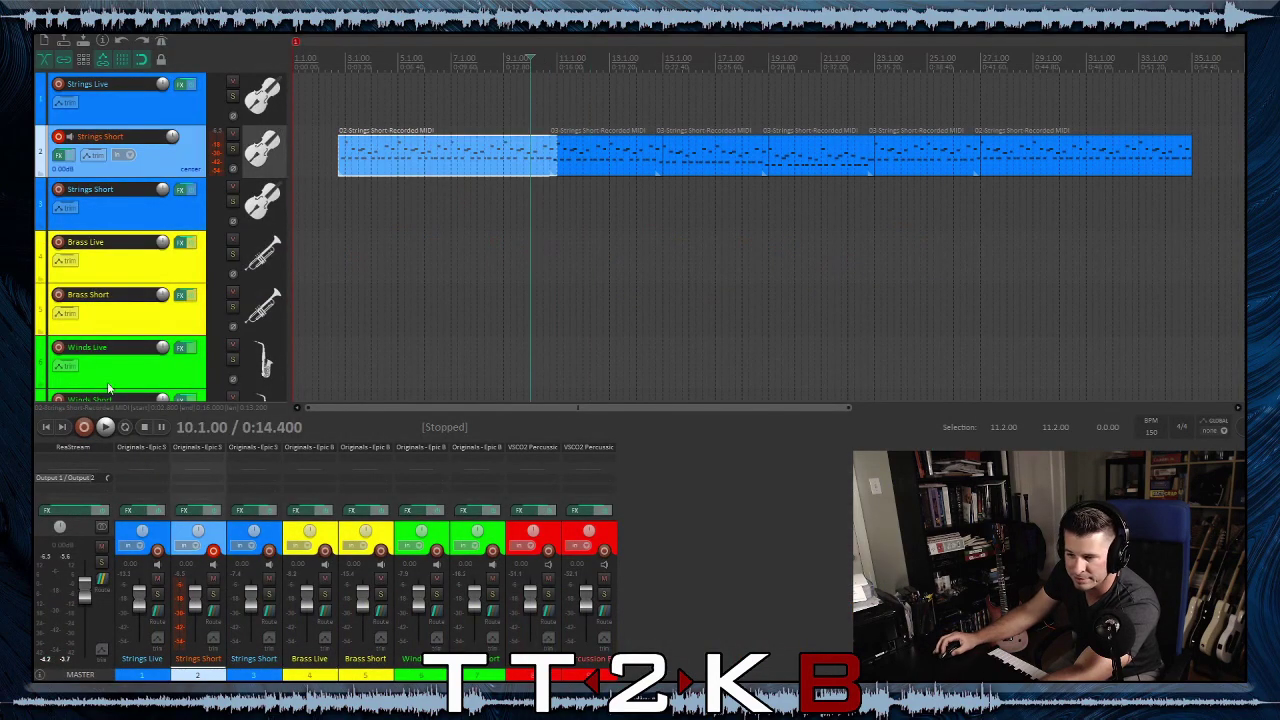
click(105, 427)
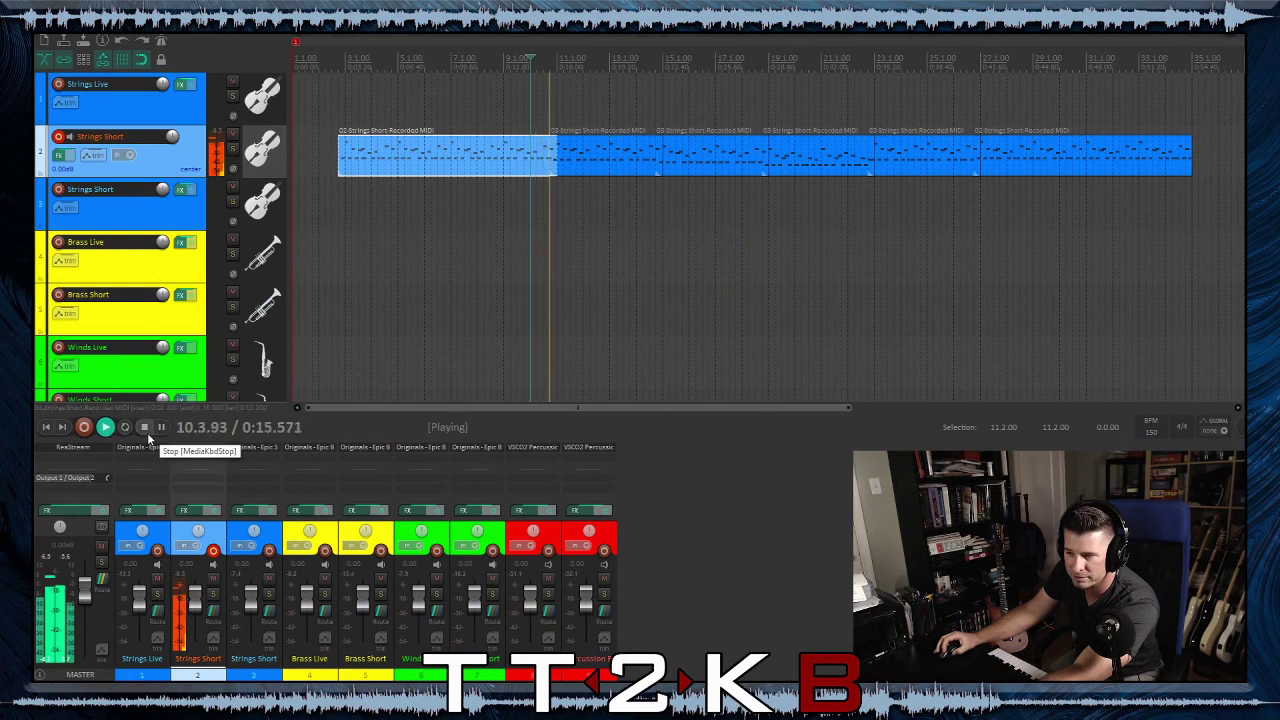
click(147, 432)
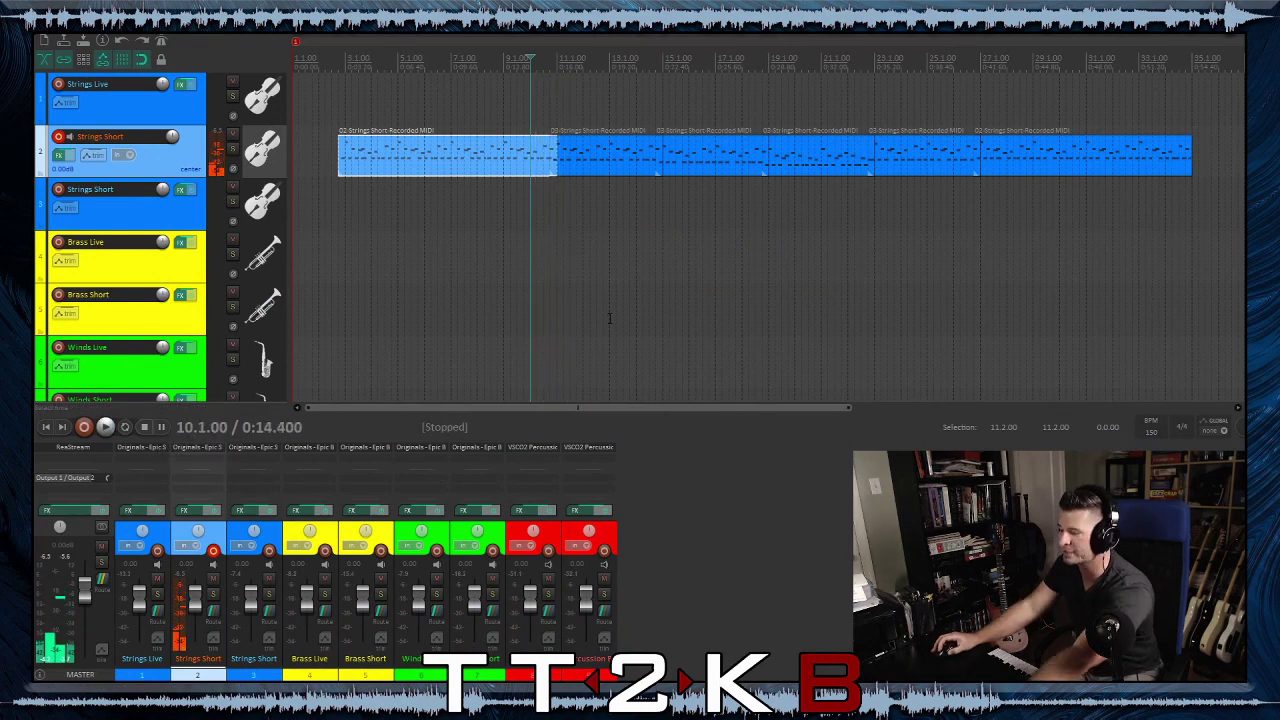
Place the edit cursor at 2.4.00 and arm the second Strings Short track for recording
click(339, 215)
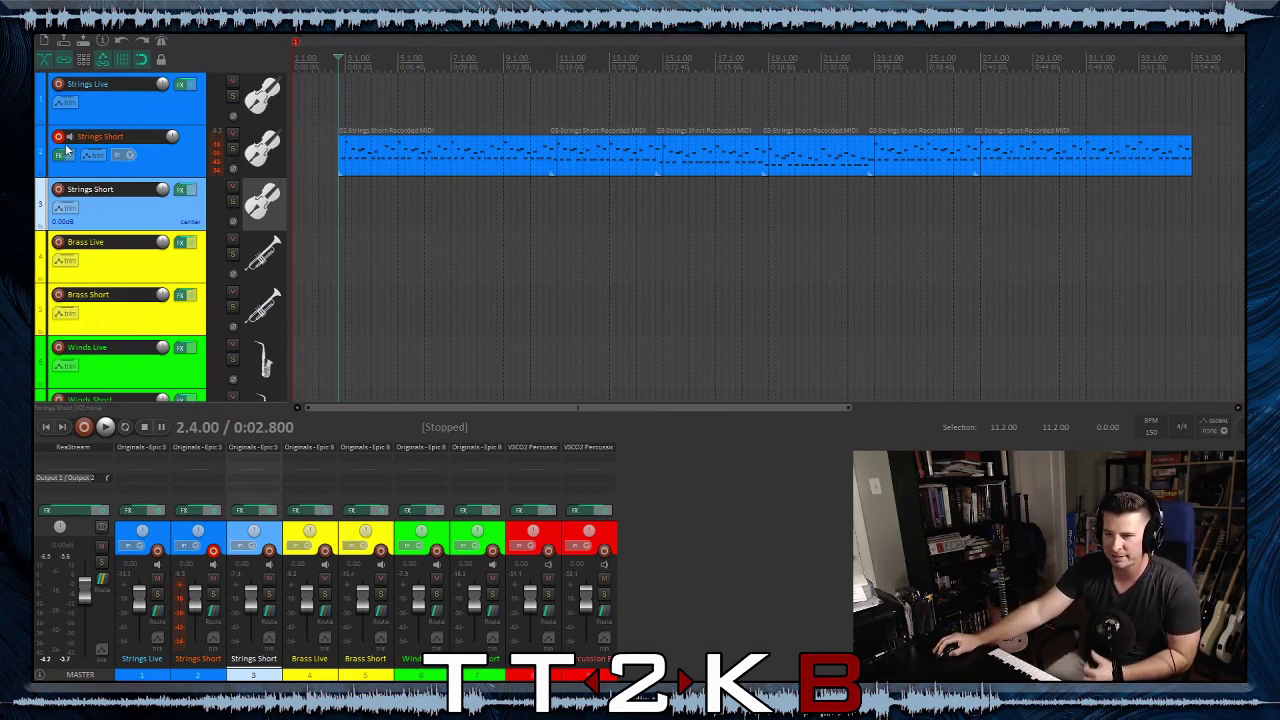
click(59, 190)
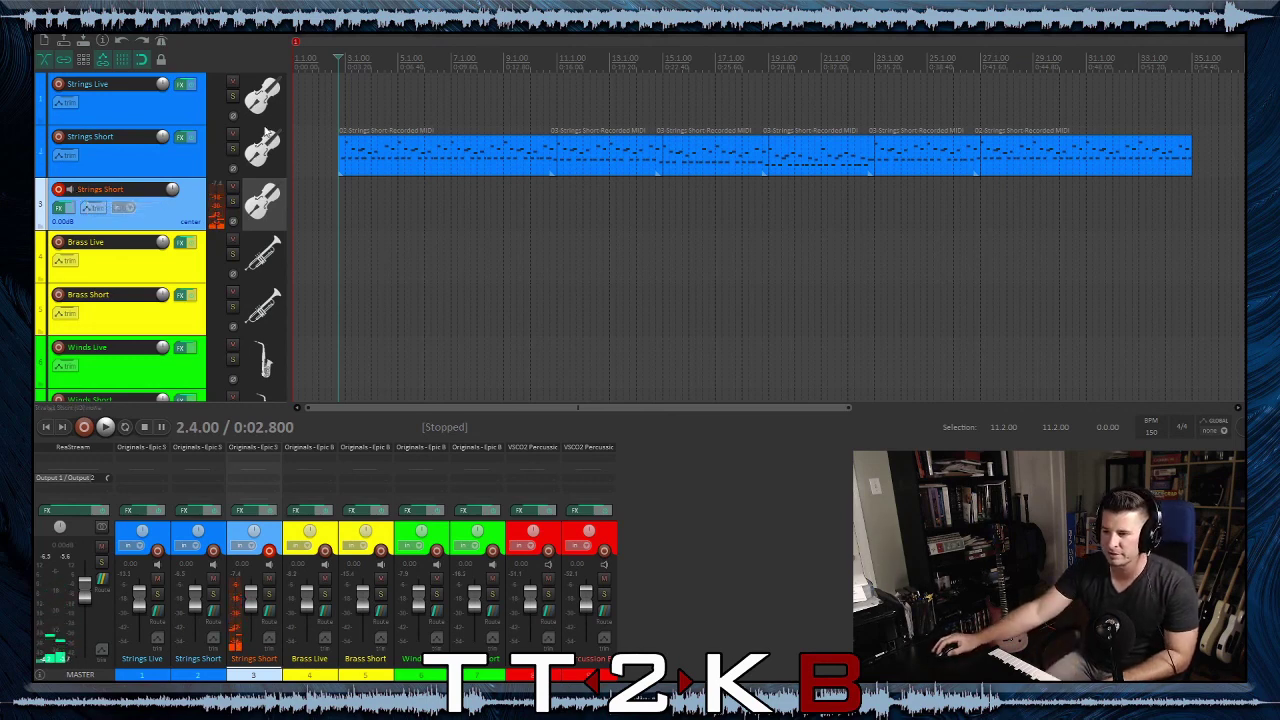
Play the Strings Short part back from the project start and stop playback near measure 32
click(43, 428)
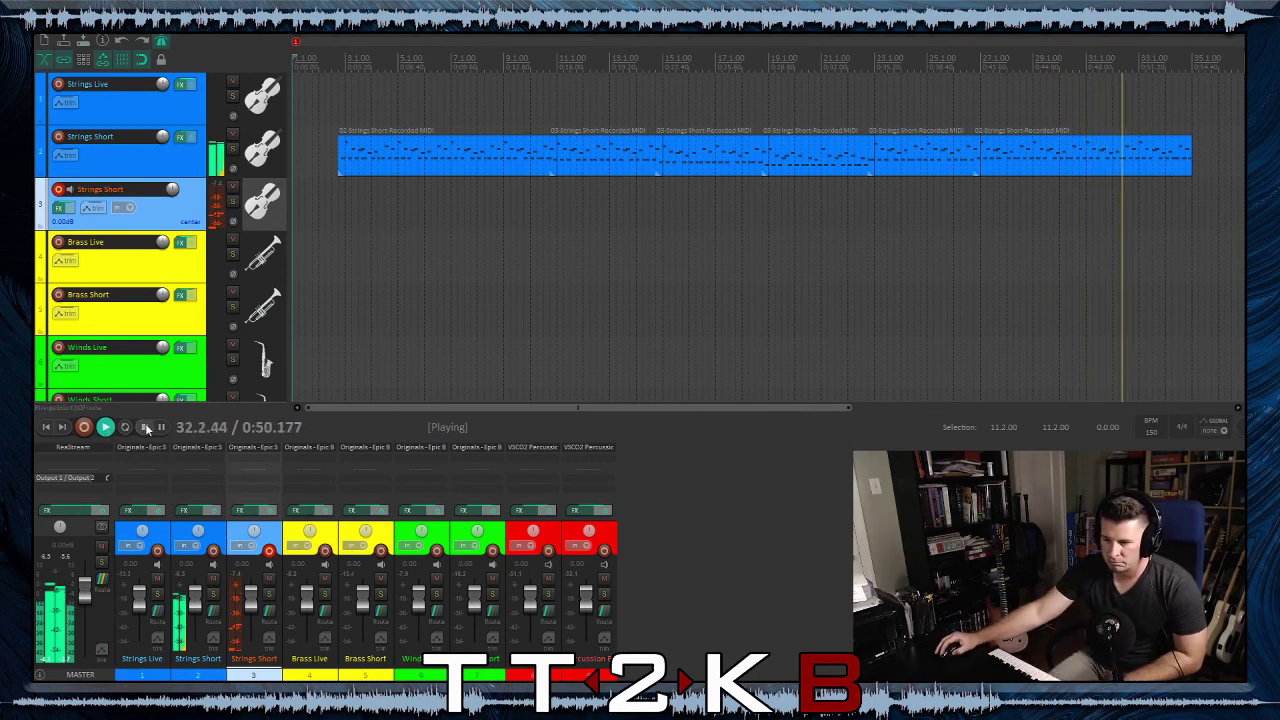
click(144, 427)
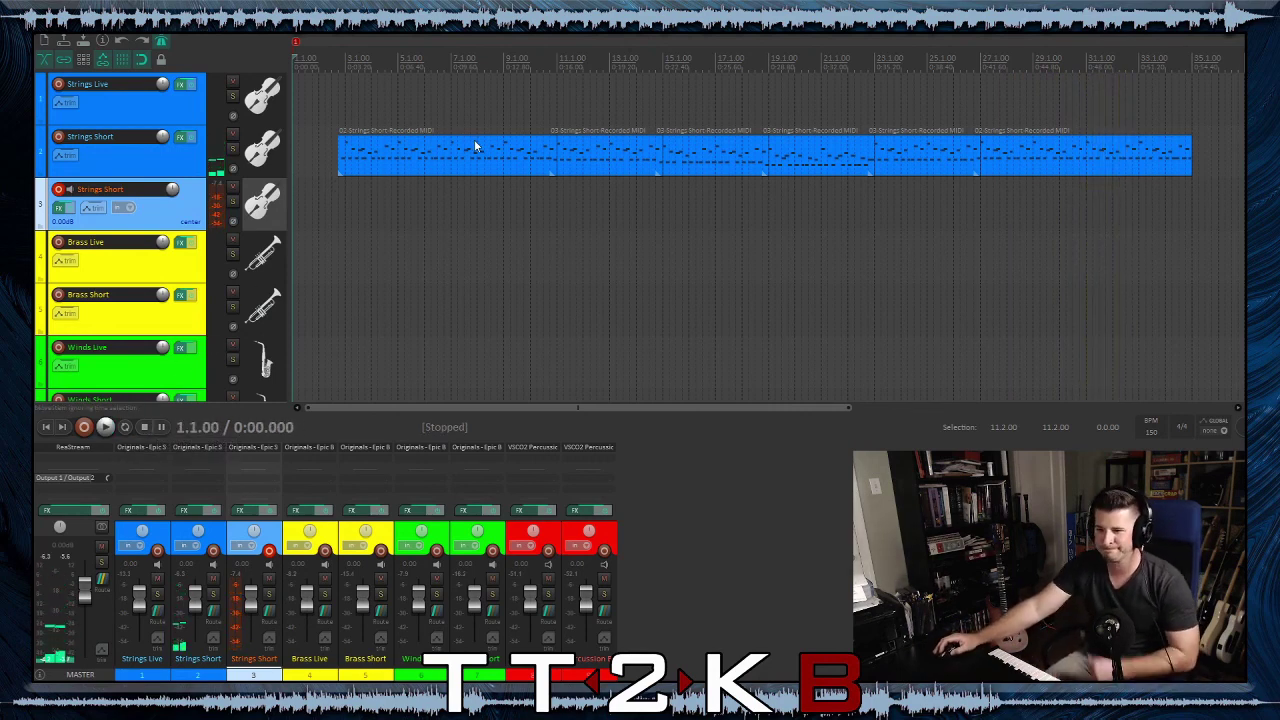
Open the second MIDI item on the Strings Short track and lower the velocity of its two loudest F#4 notes
click(590, 163)
double_click(590, 163)
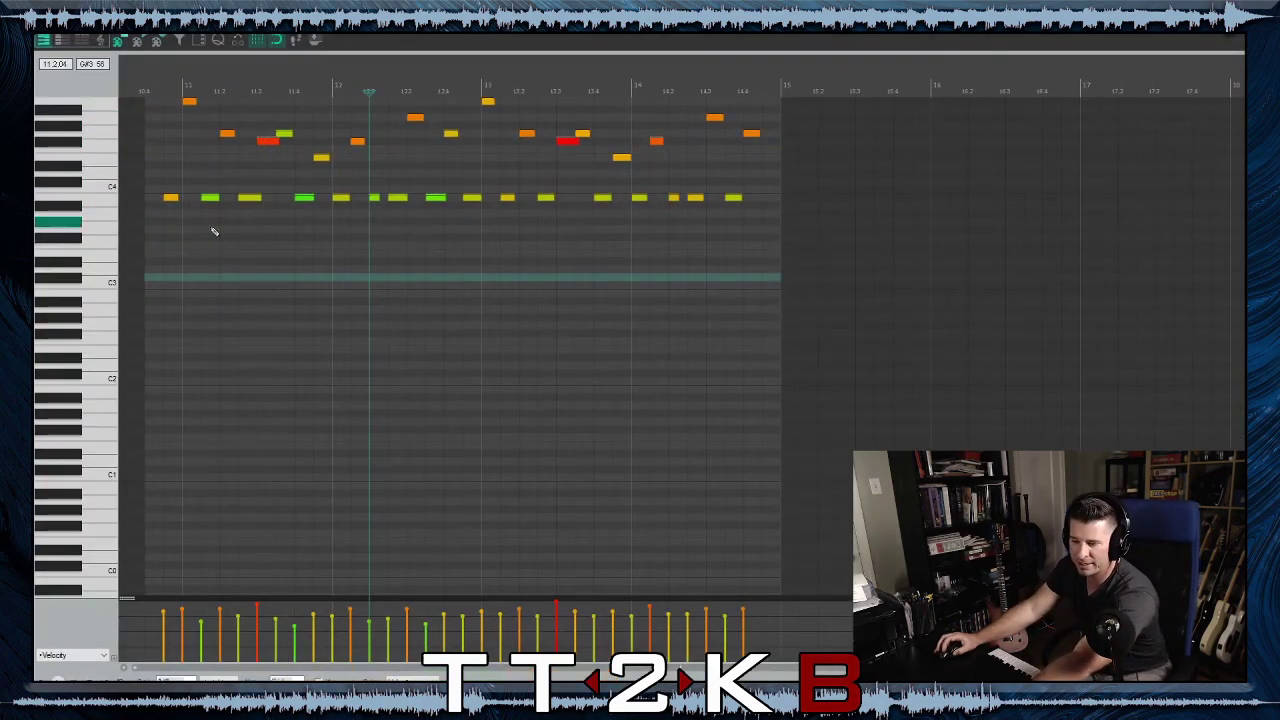
scroll(100, 232, up, 2)
scroll(97, 235, up, 2)
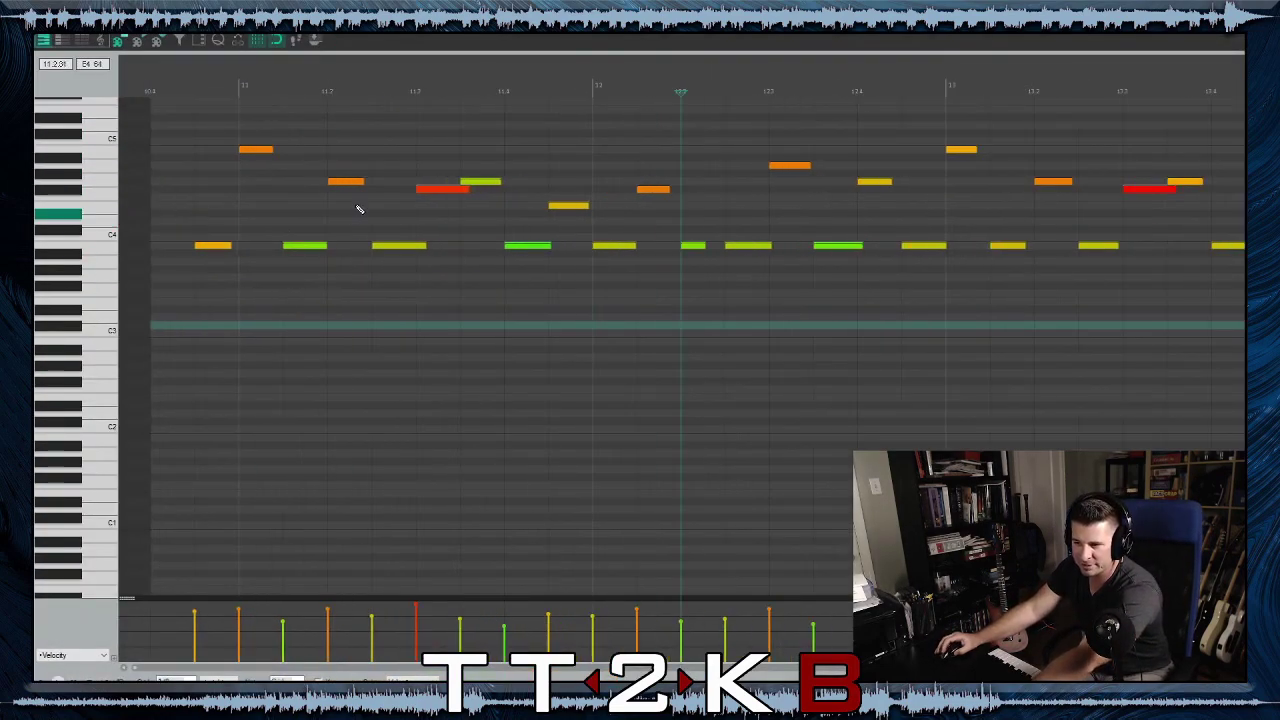
scroll(96, 236, down, 1)
scroll(320, 251, down, 3)
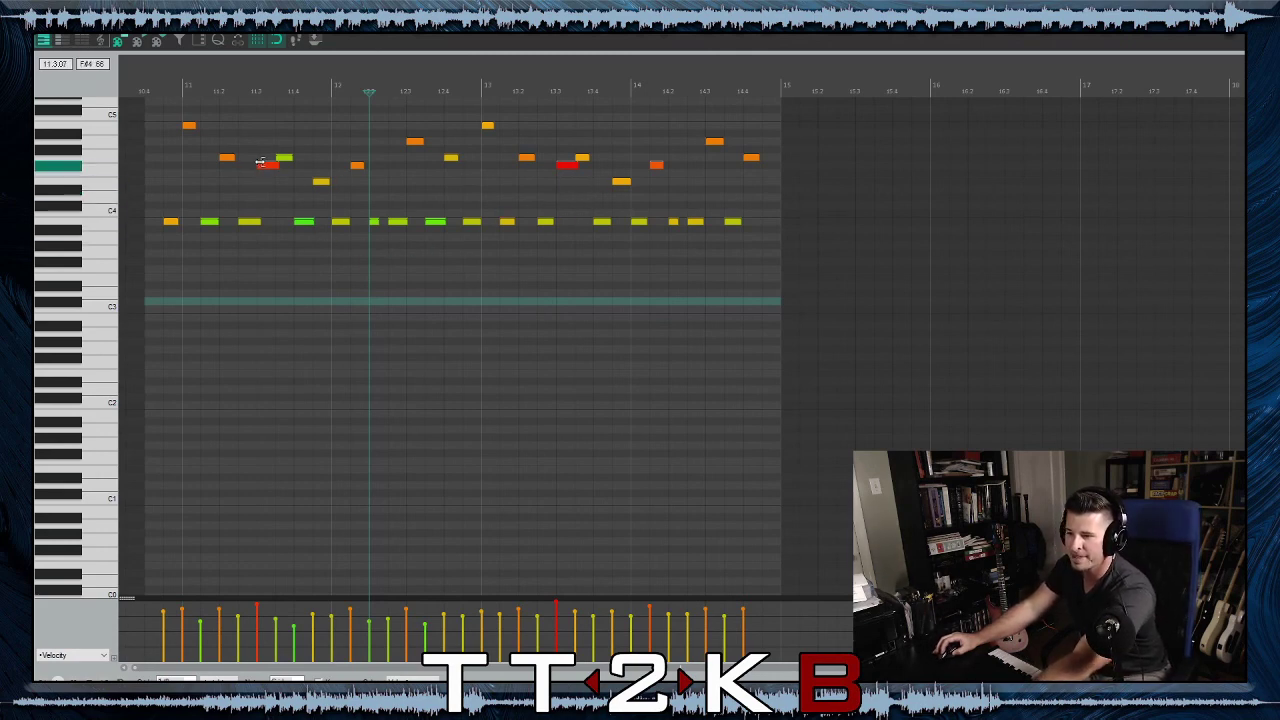
drag(260, 162, 267, 176)
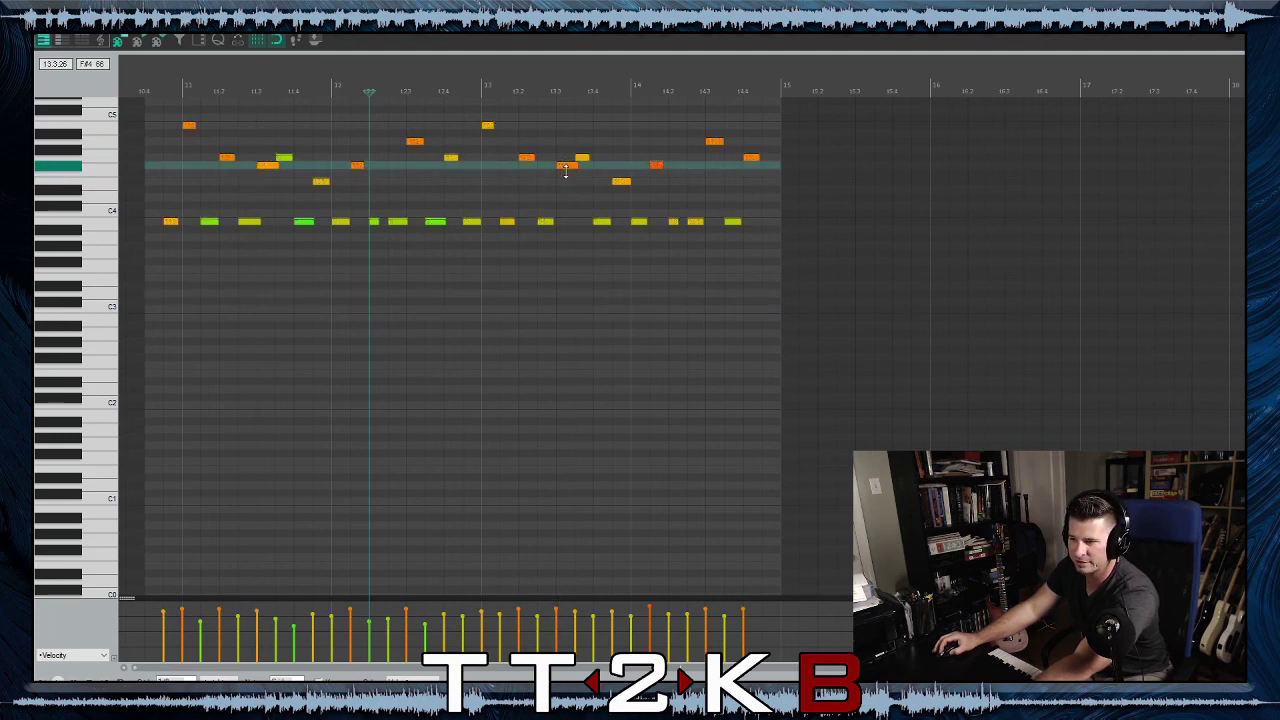
Select all notes in the second item, raise their velocities together, and close the note editor
drag(178, 118, 757, 246)
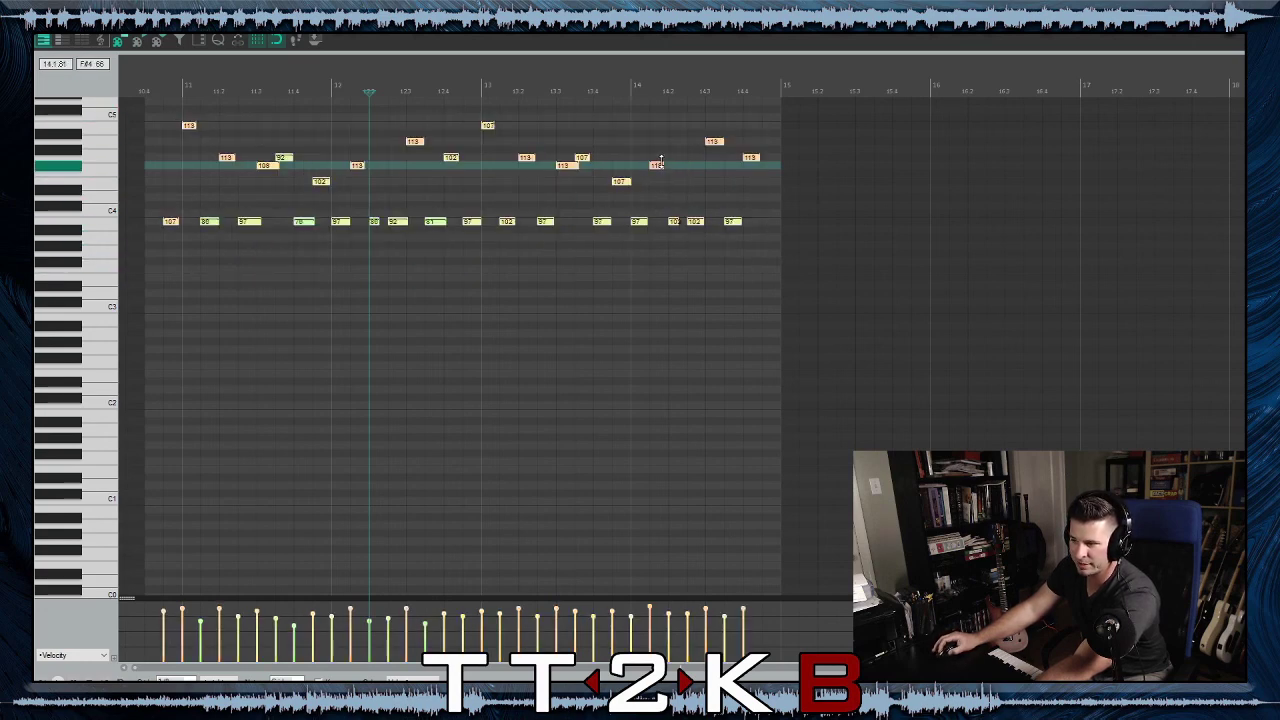
drag(660, 161, 675, 150)
key(Escape)
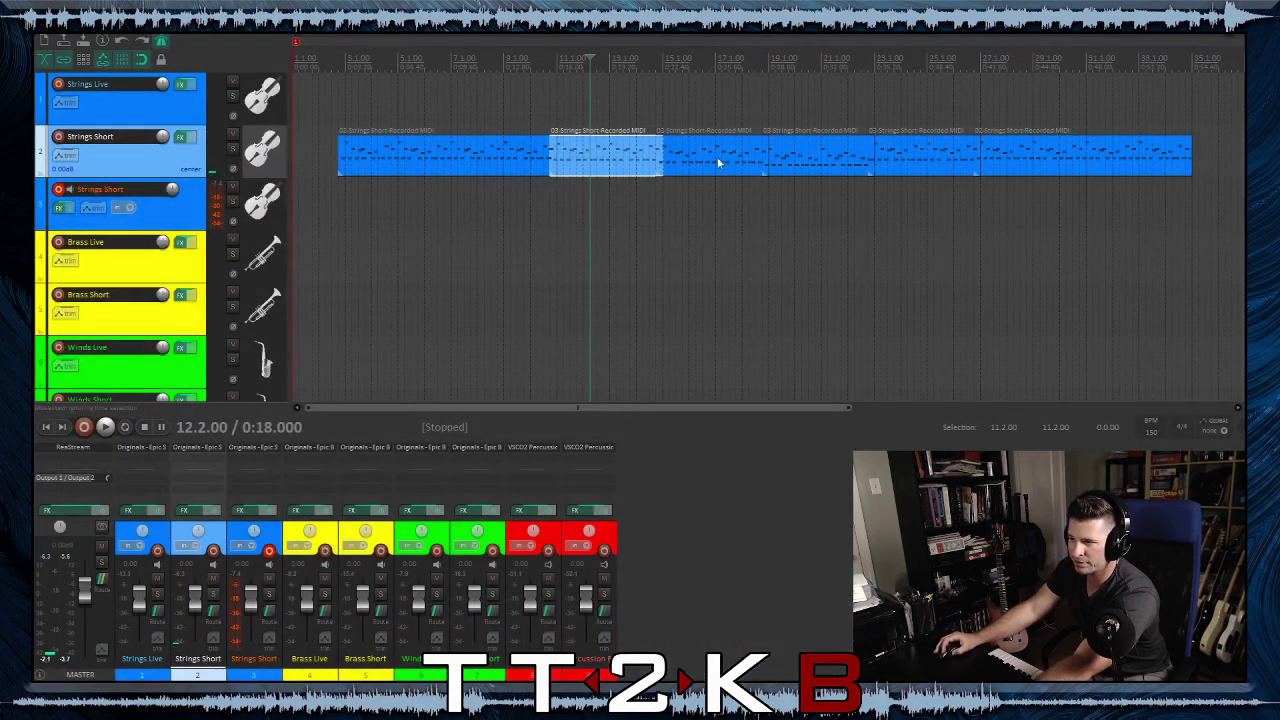
Open the third MIDI item on the Strings Short track for note editing
double_click(718, 163)
scroll(655, 245, down, 2)
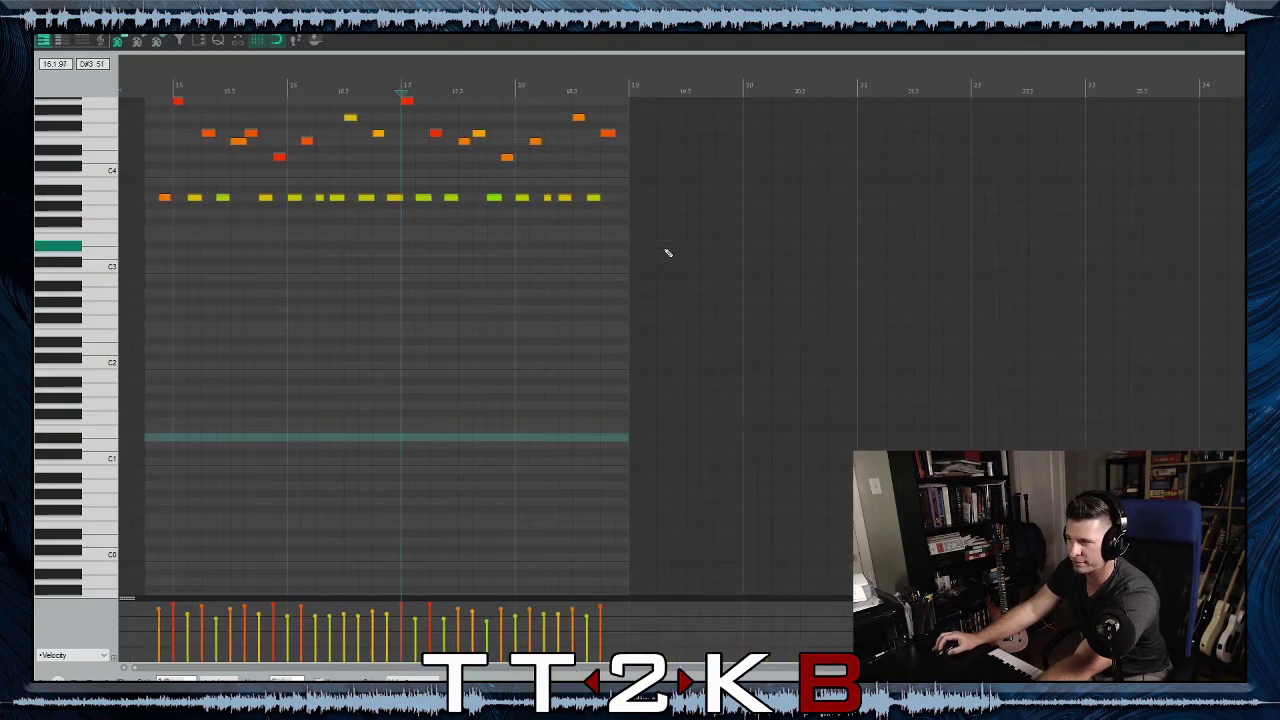
scroll(668, 253, up, 2)
click(262, 101)
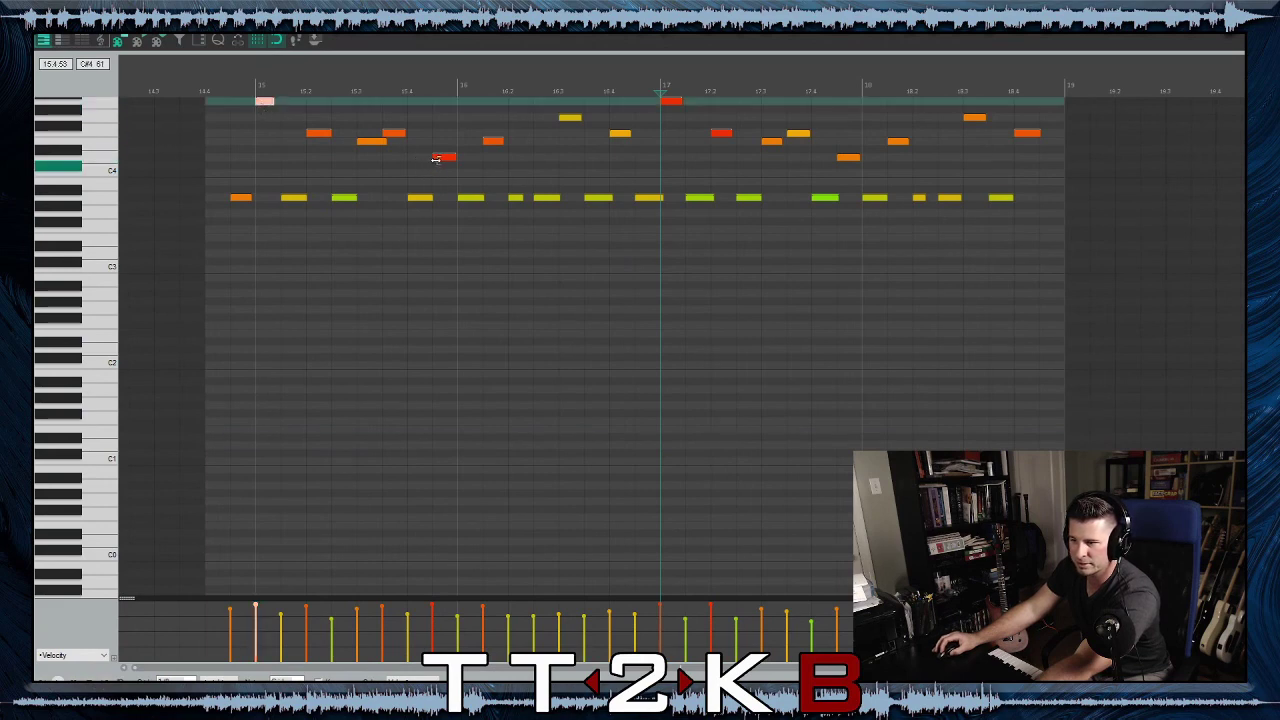
ctrl+click(672, 101)
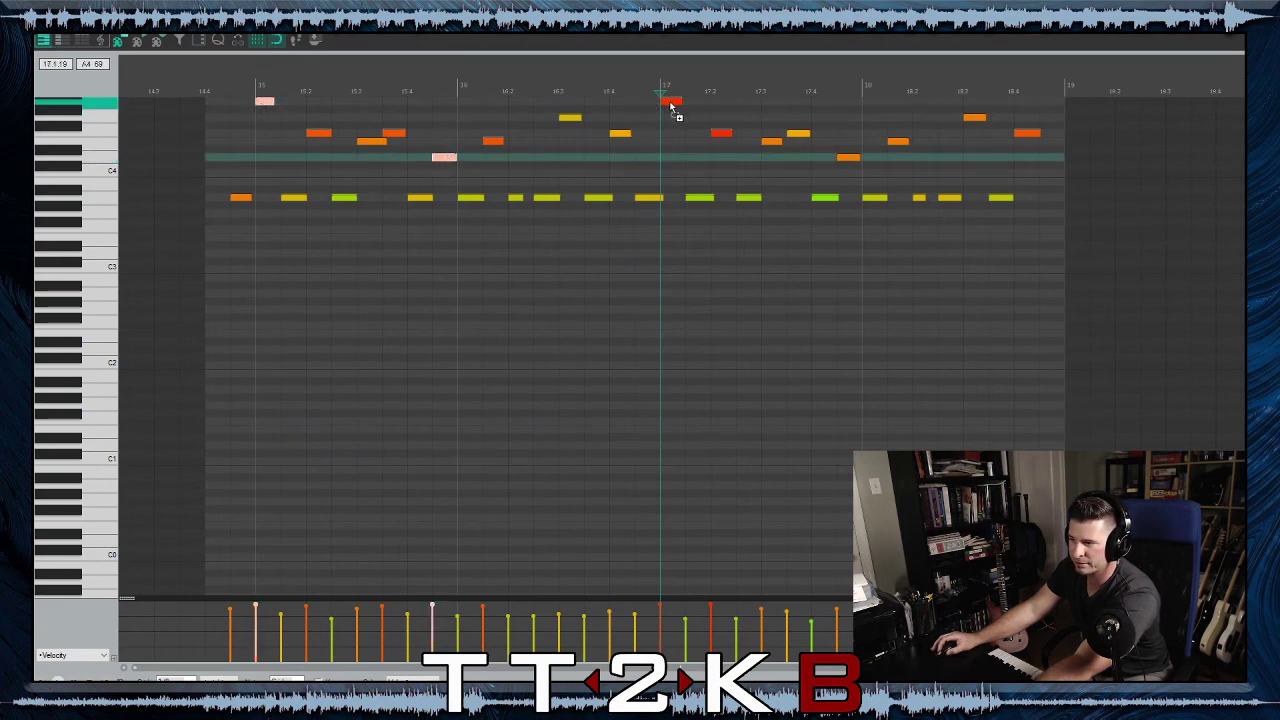
ctrl+click(724, 134)
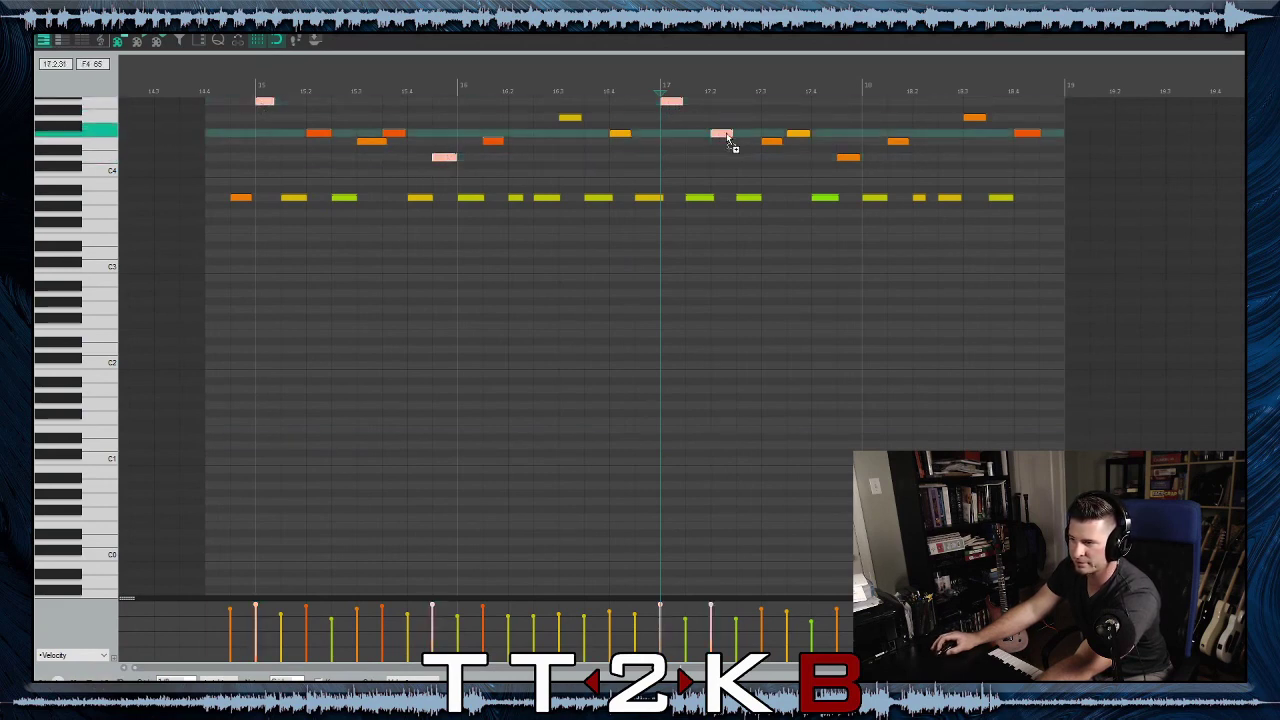
click(449, 158)
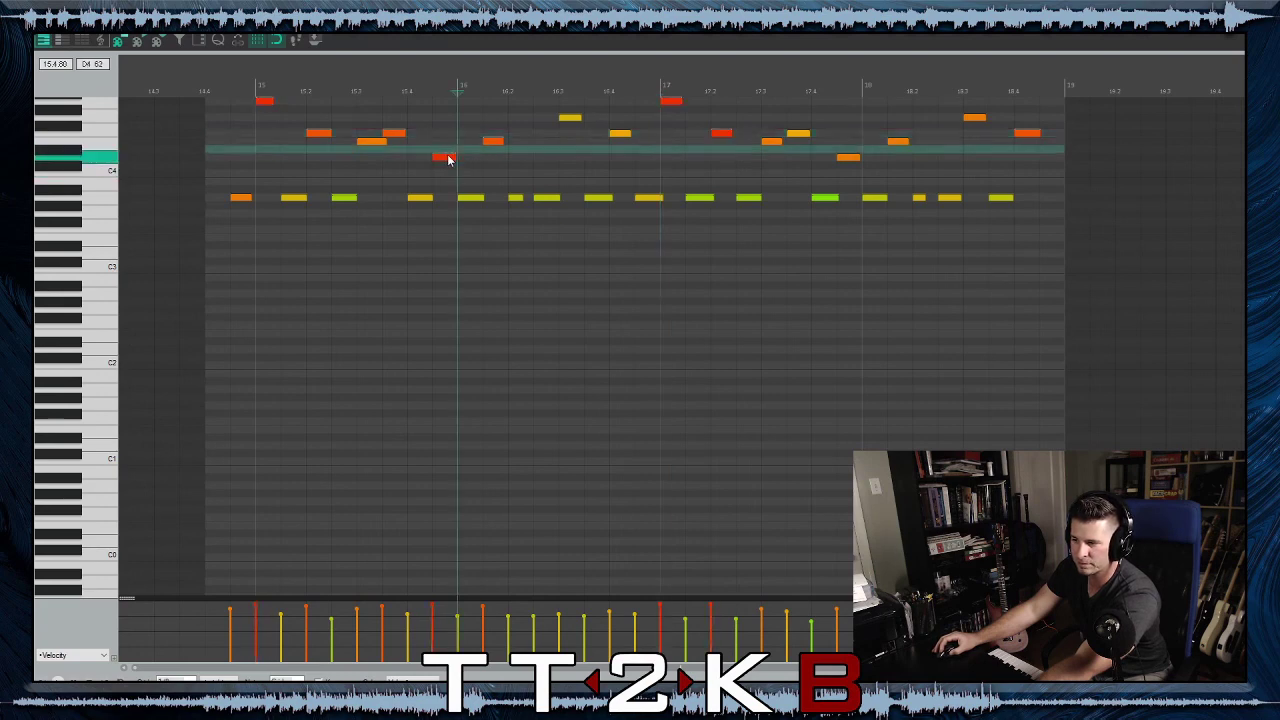
Select the four loudest notes in the third item, at 15.1, 15.4, 17.1 and 17.2, and lower their velocities together
click(264, 101)
ctrl+click(443, 158)
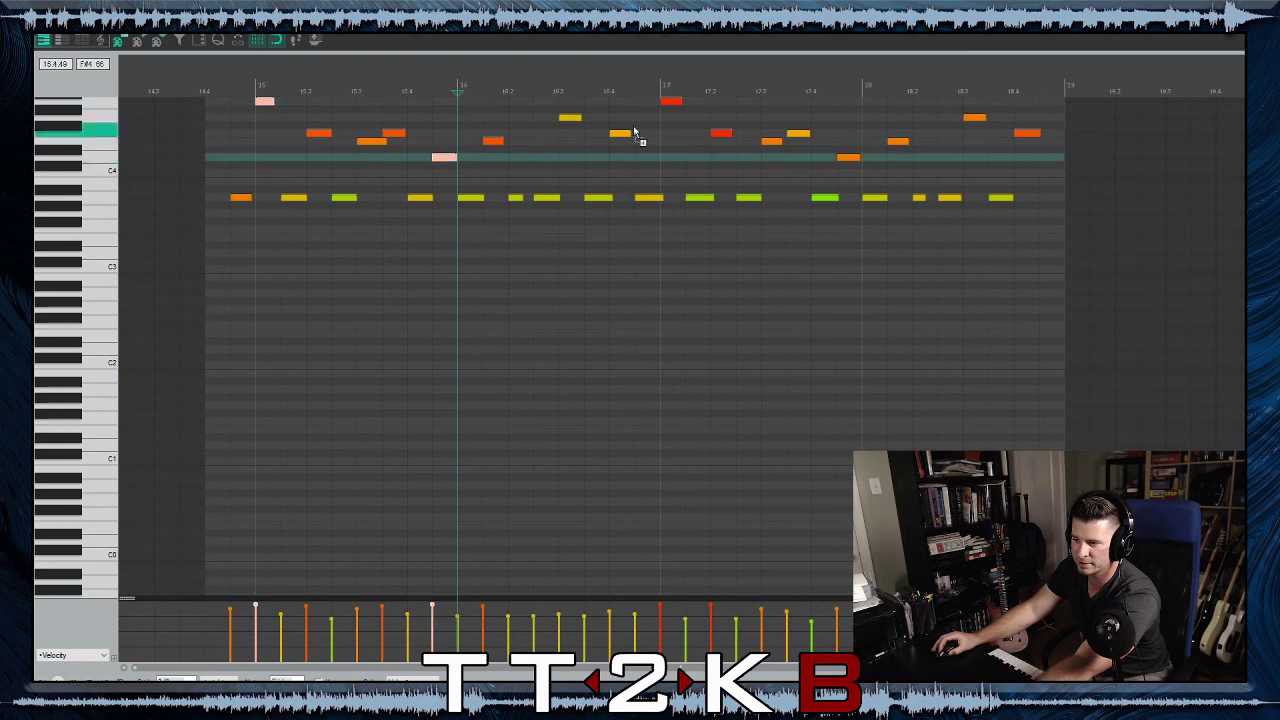
ctrl+click(671, 101)
ctrl+click(721, 133)
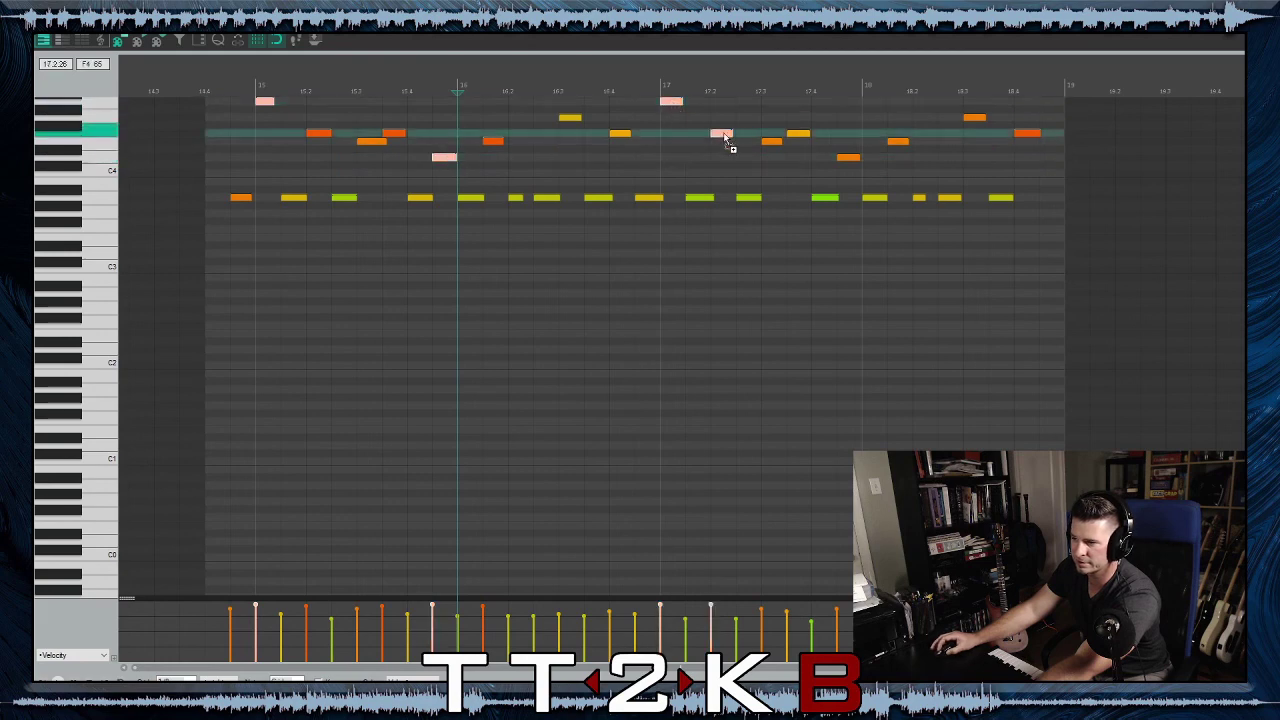
click(445, 157)
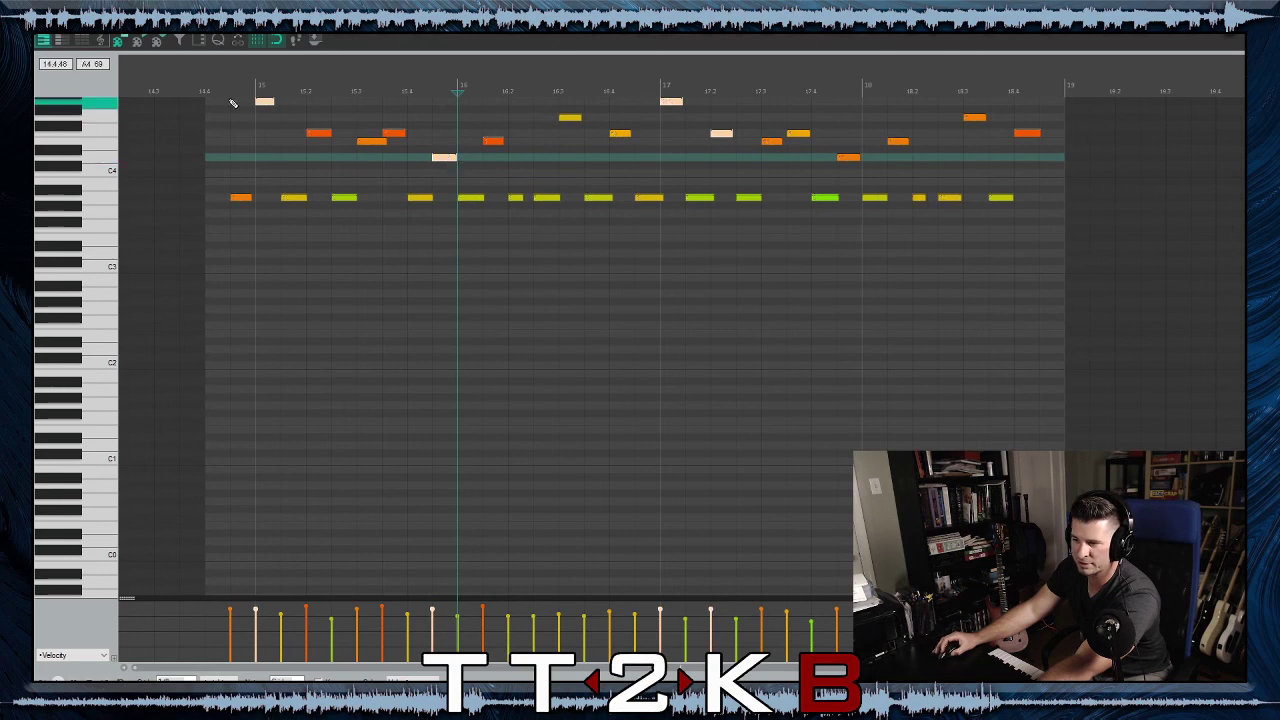
Select all notes in the third item, raise their velocities together, and close the note editor
drag(230, 98, 1040, 262)
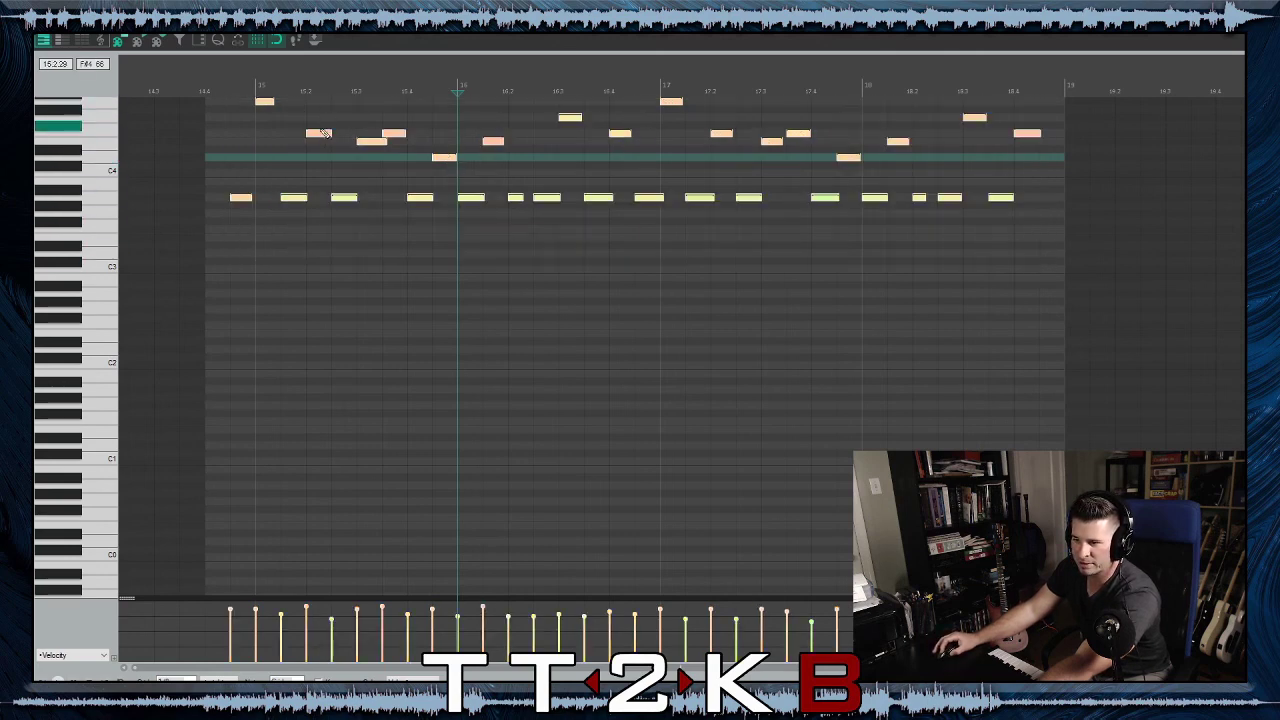
click(320, 134)
scroll(320, 125, up, 2)
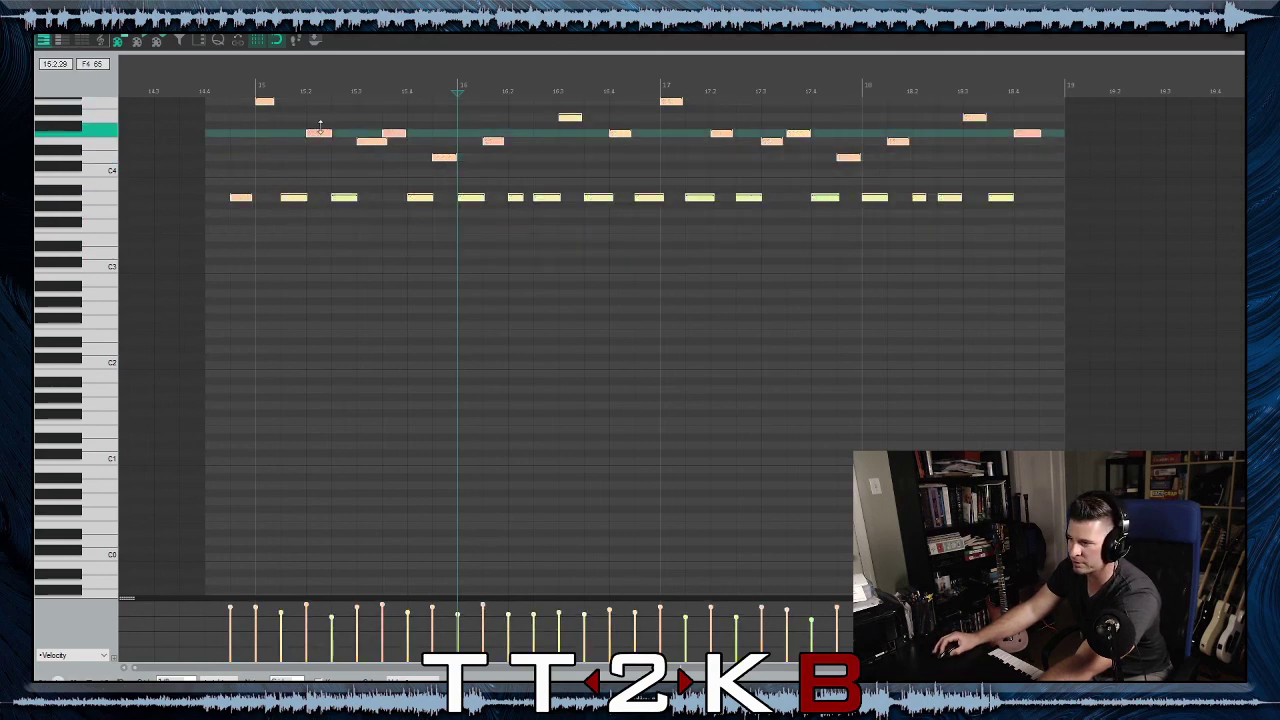
scroll(320, 124, up, 1)
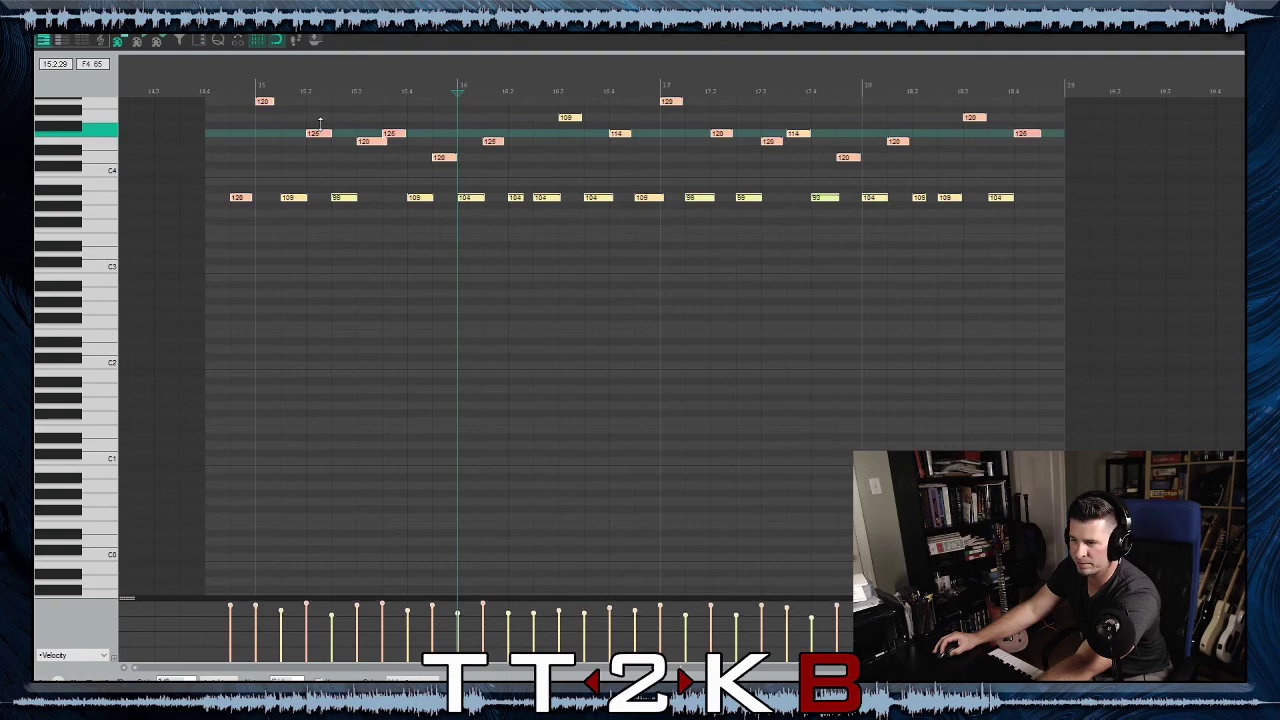
key(Escape)
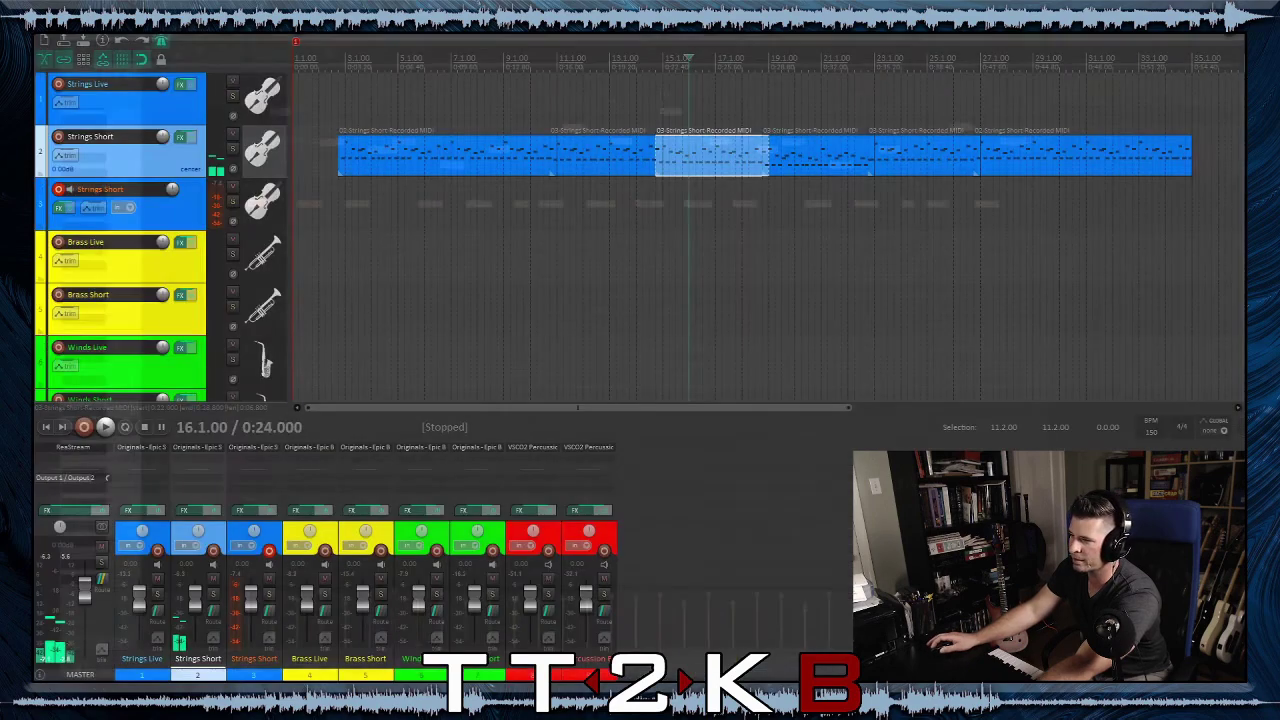
Open the fourth Strings Short MIDI item and lower its four loudest notes together, three to velocity 118 and the loudest to 123
double_click(820, 160)
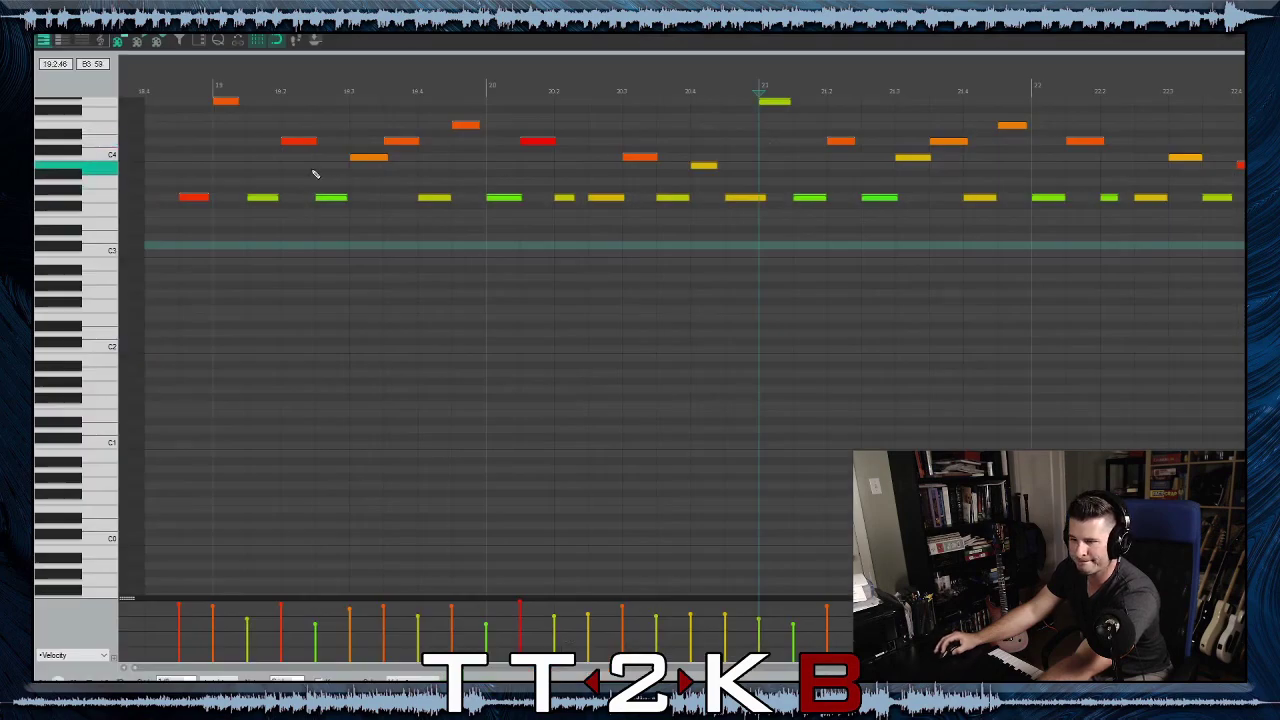
scroll(228, 213, up, 2)
scroll(249, 237, down, 4)
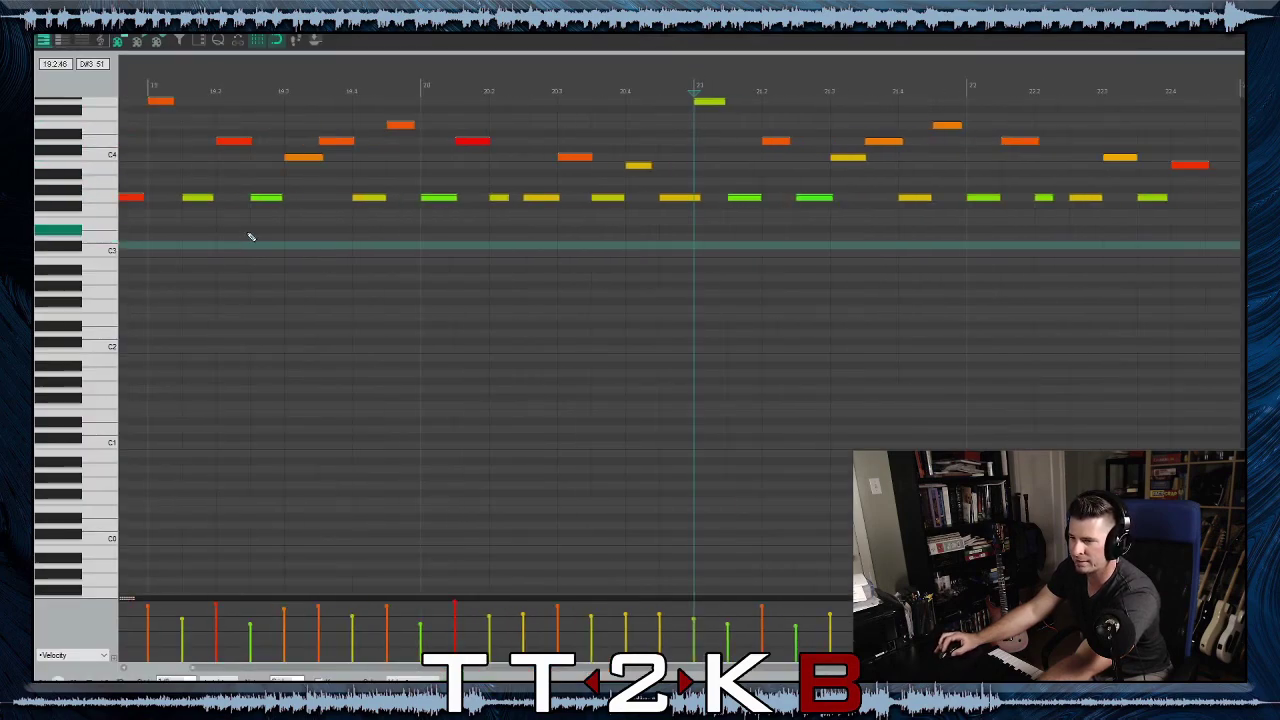
scroll(100, 218, up, 3)
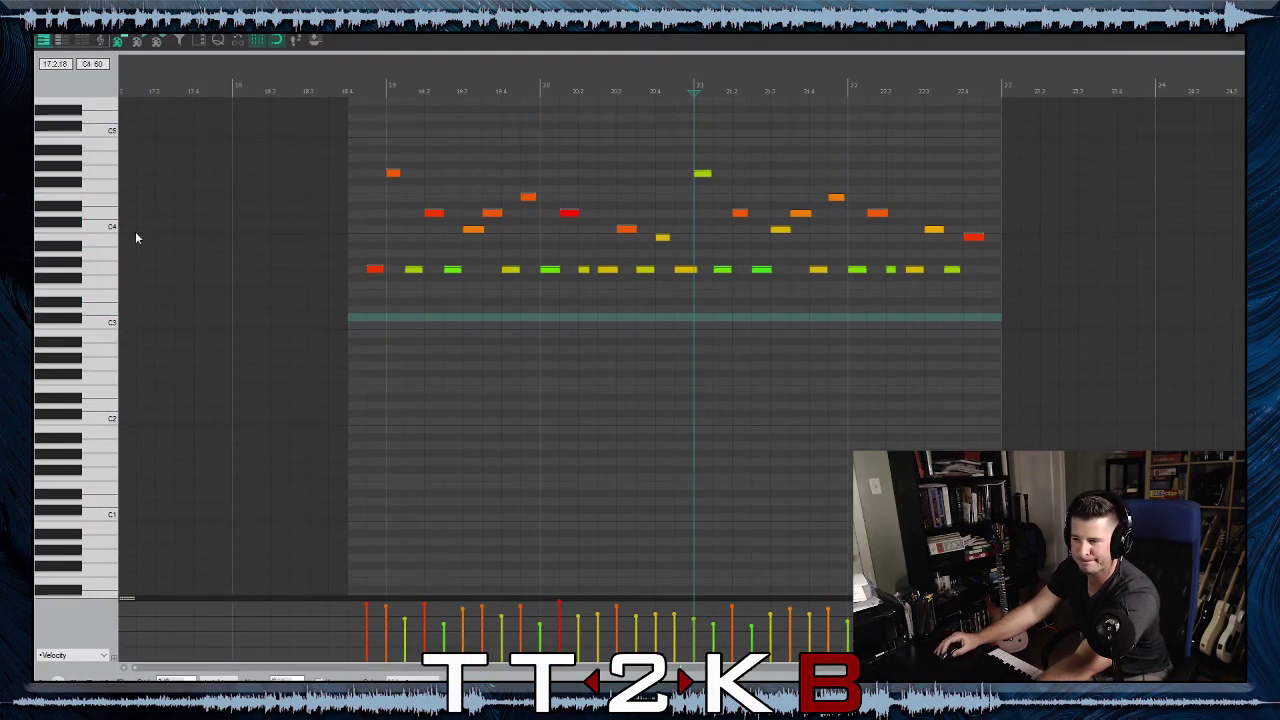
drag(326, 153, 961, 309)
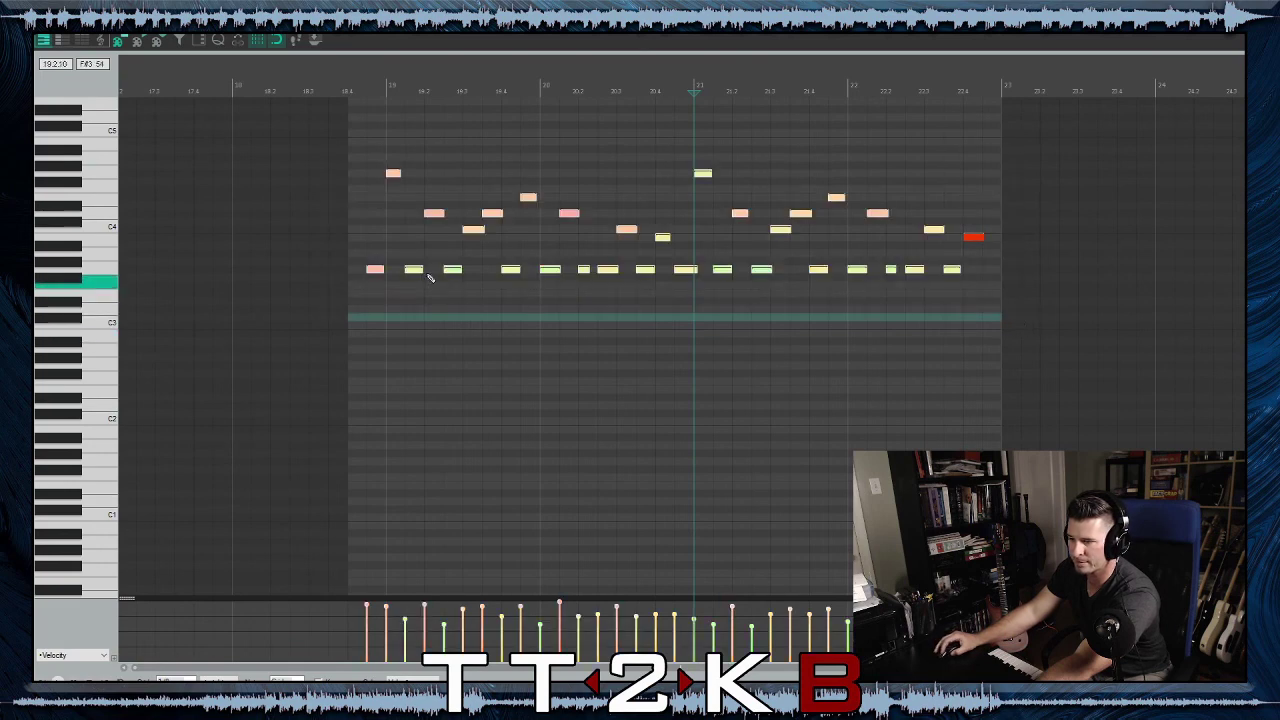
click(339, 329)
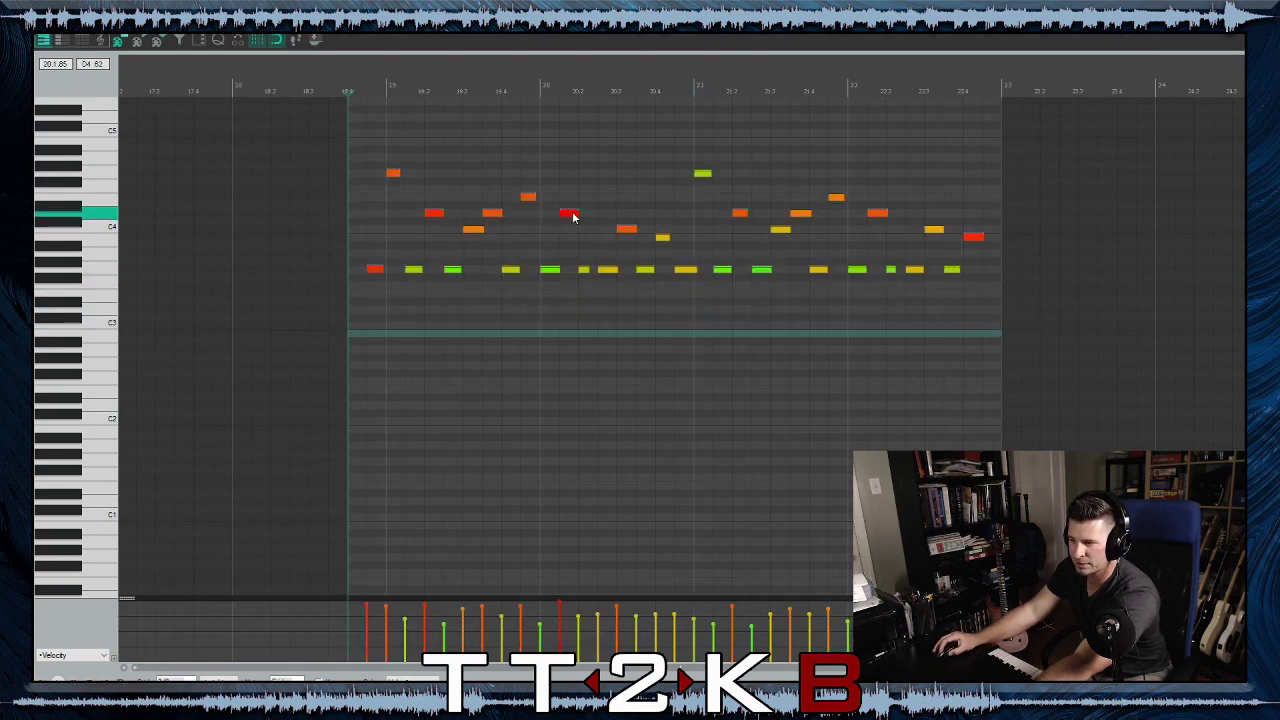
click(572, 216)
ctrl+click(374, 269)
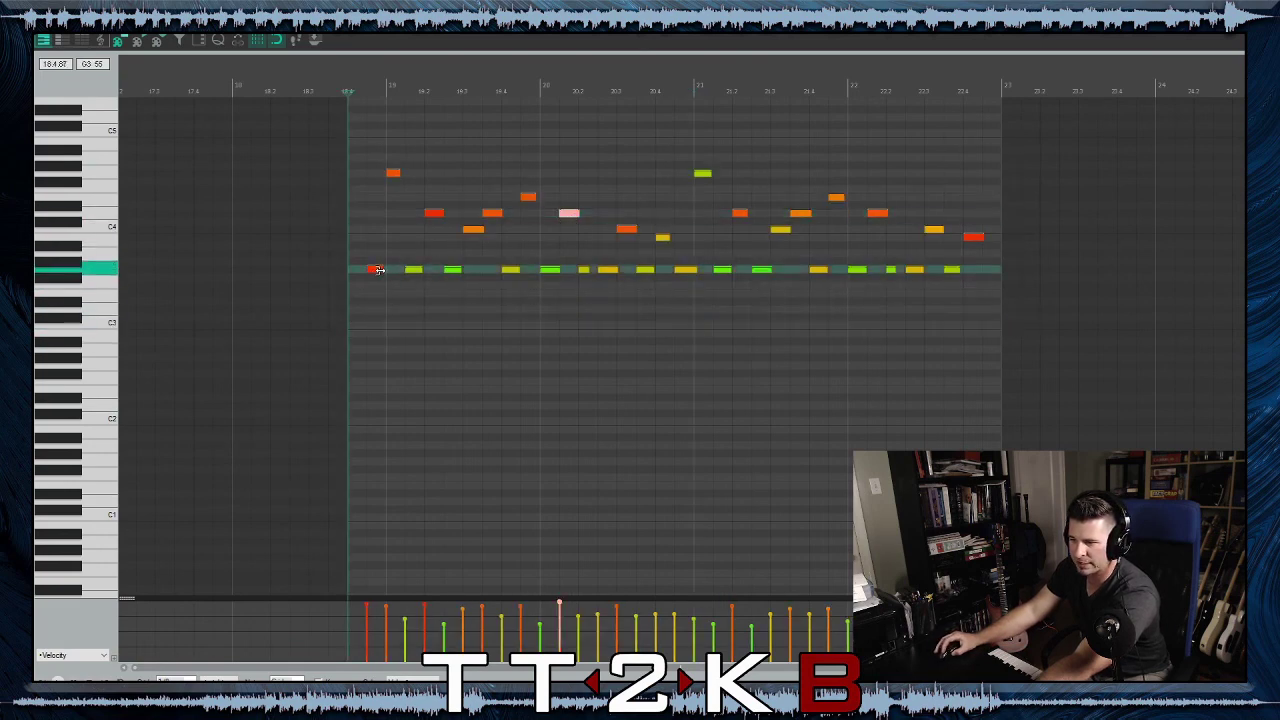
ctrl+click(433, 212)
ctrl+click(975, 240)
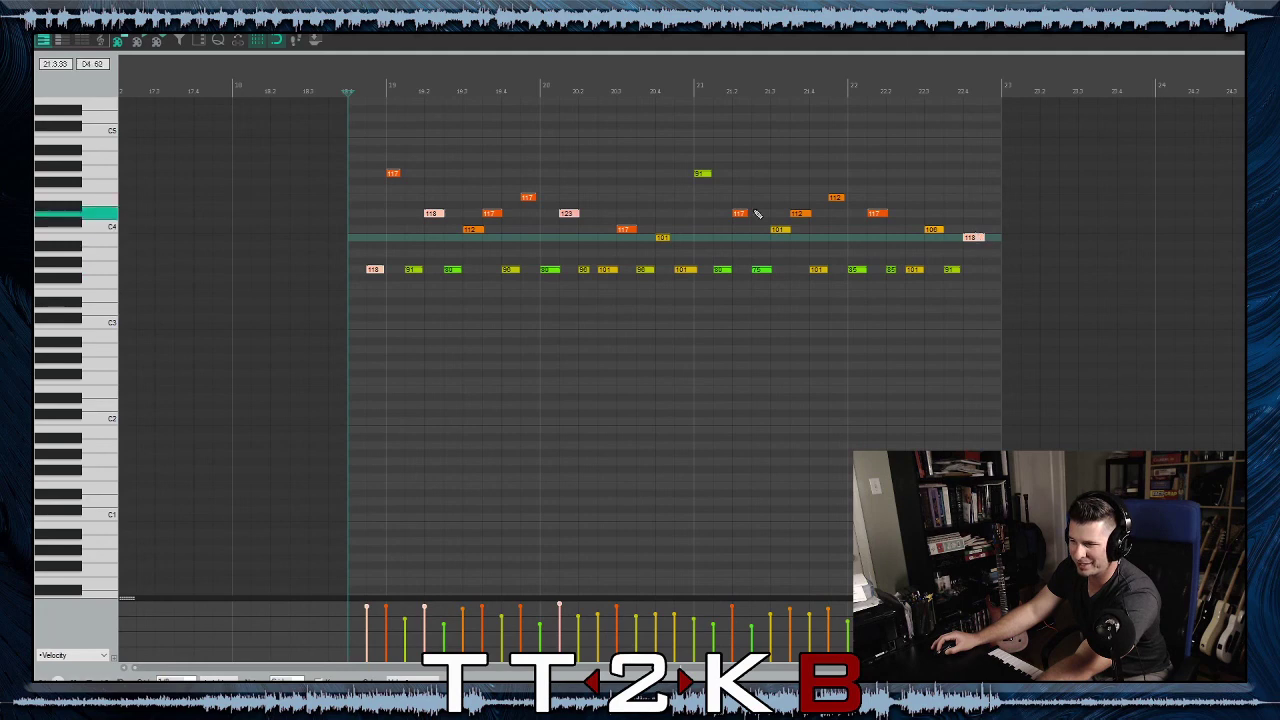
Select all notes in the fourth item, raise their velocities until the loudest reach 127, and close the note editor
drag(366, 153, 1011, 334)
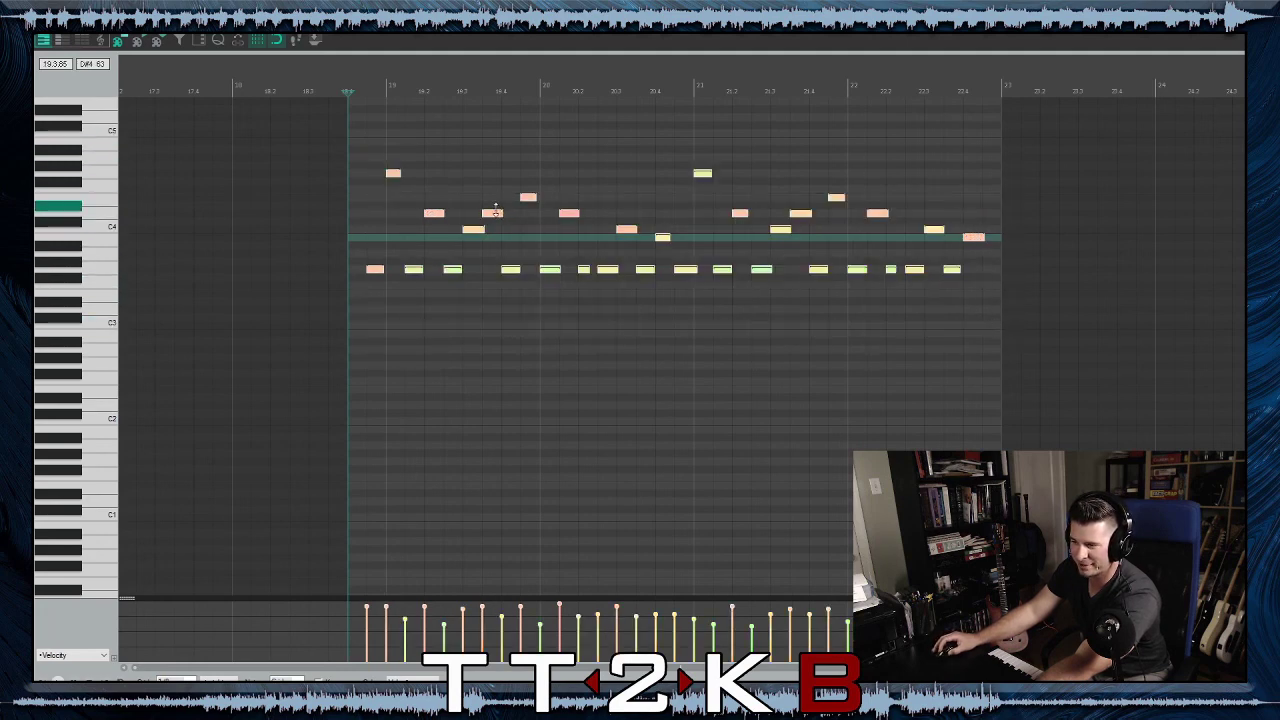
drag(495, 212, 763, 137)
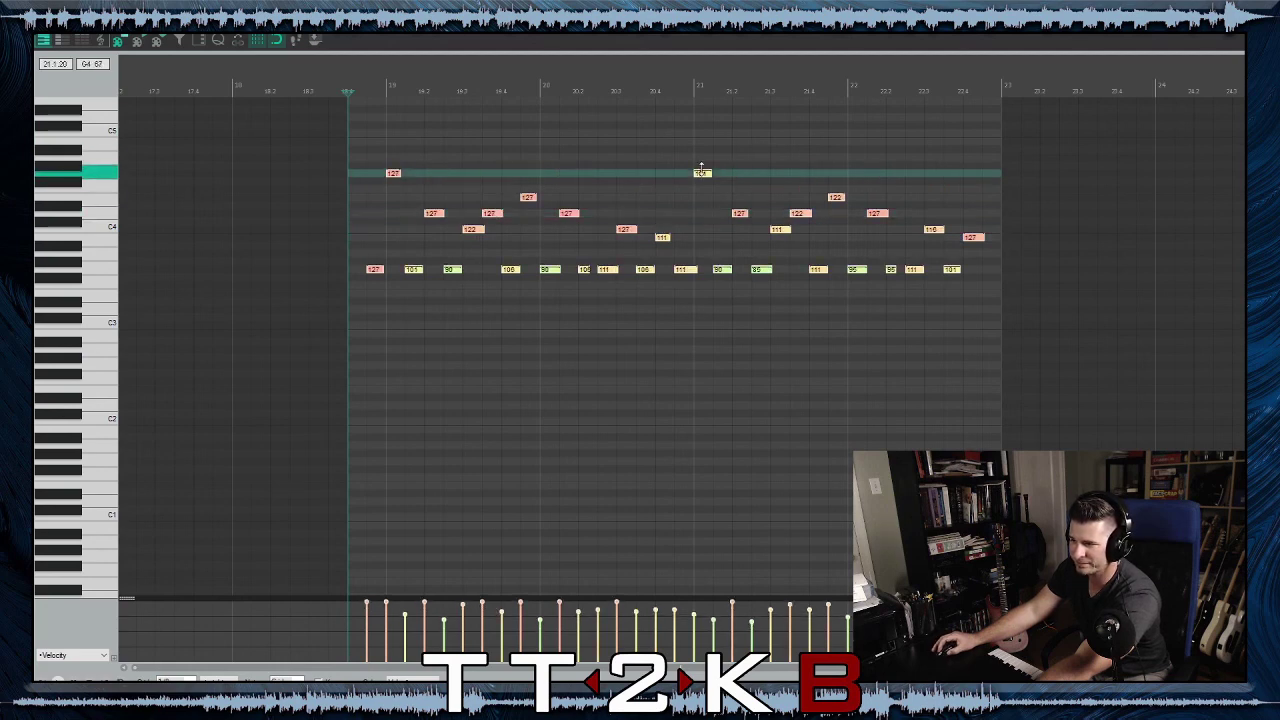
key(Escape)
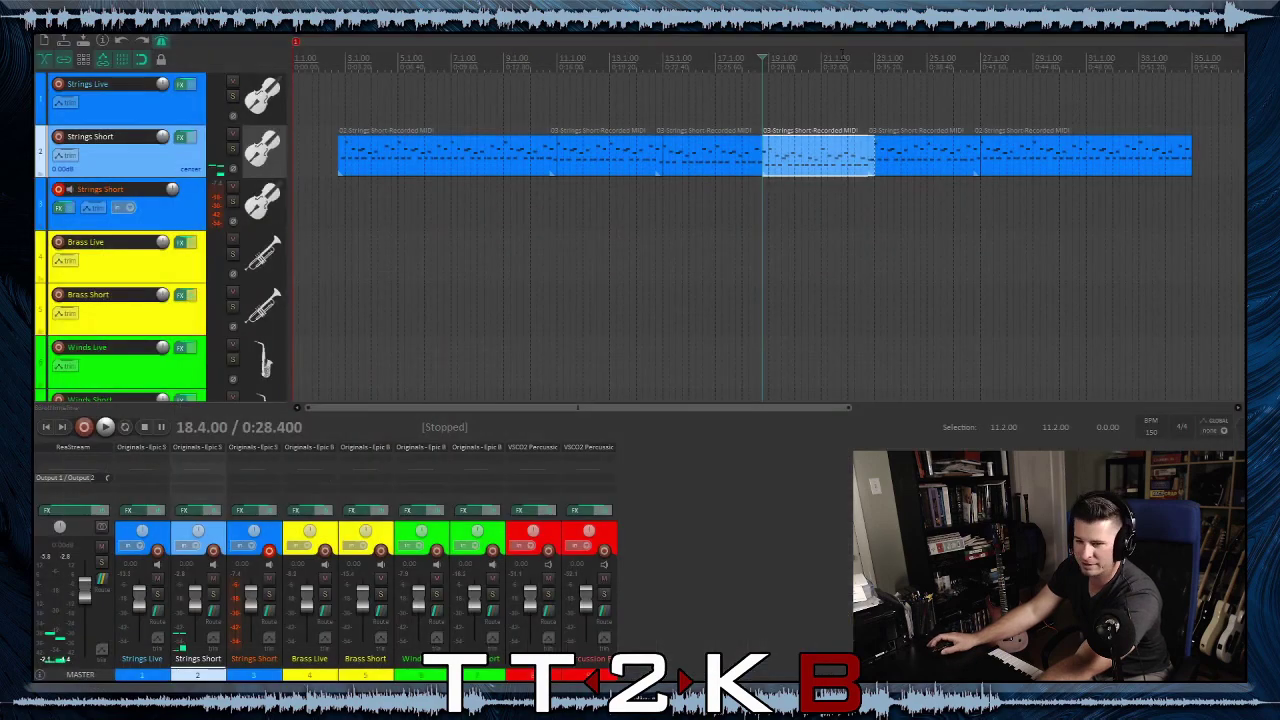
Open the fifth Strings Short MIDI item and lower its two loudest F#4 notes together, to velocities 117 and 122
double_click(891, 152)
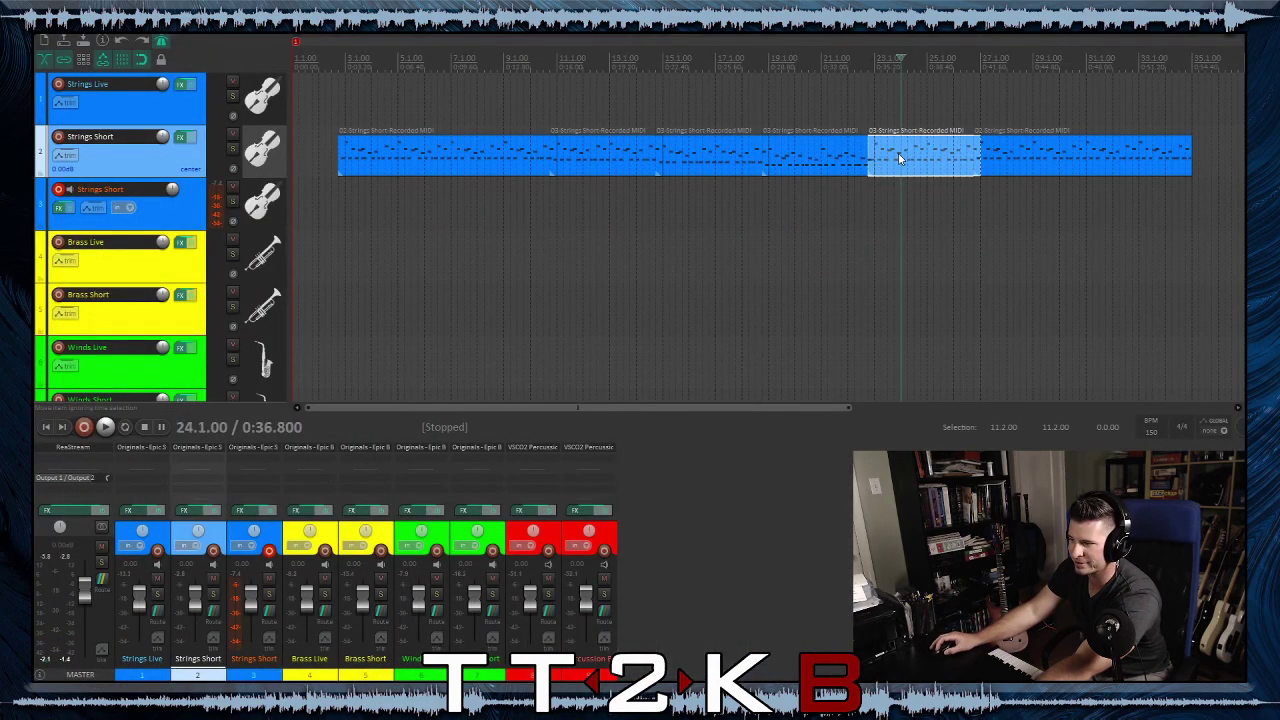
scroll(96, 208, up, 3)
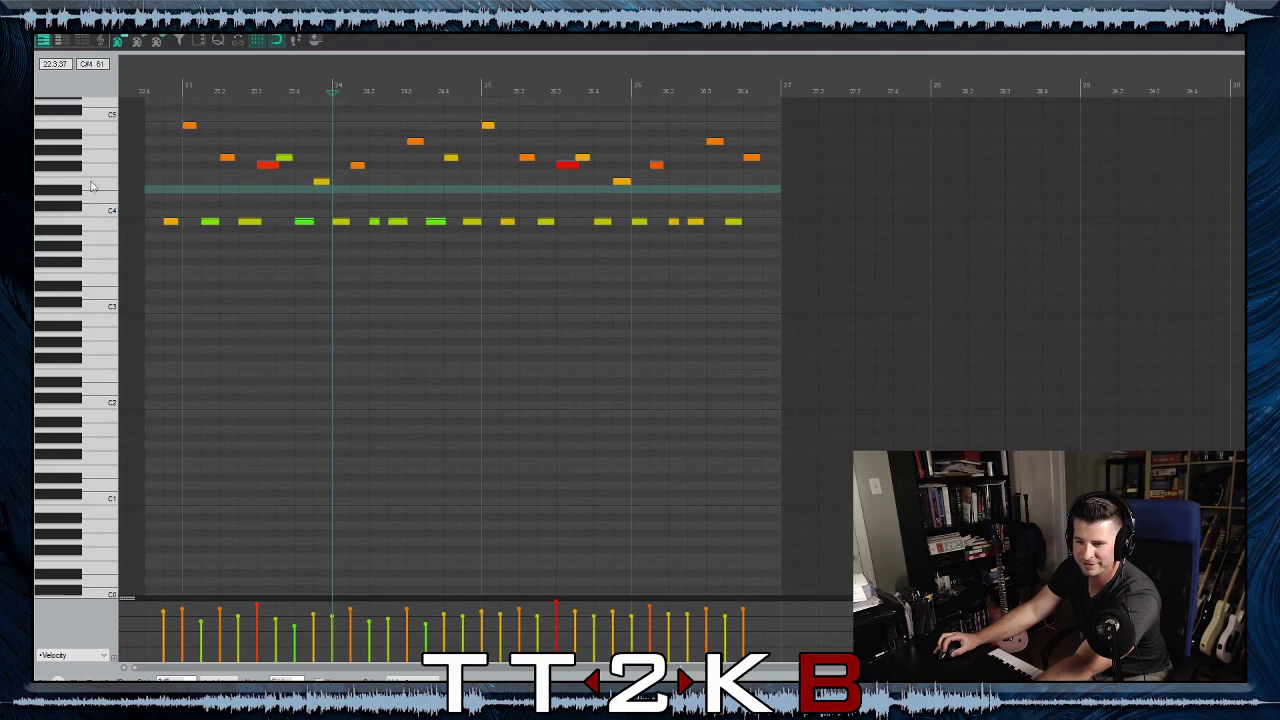
drag(165, 177, 383, 362)
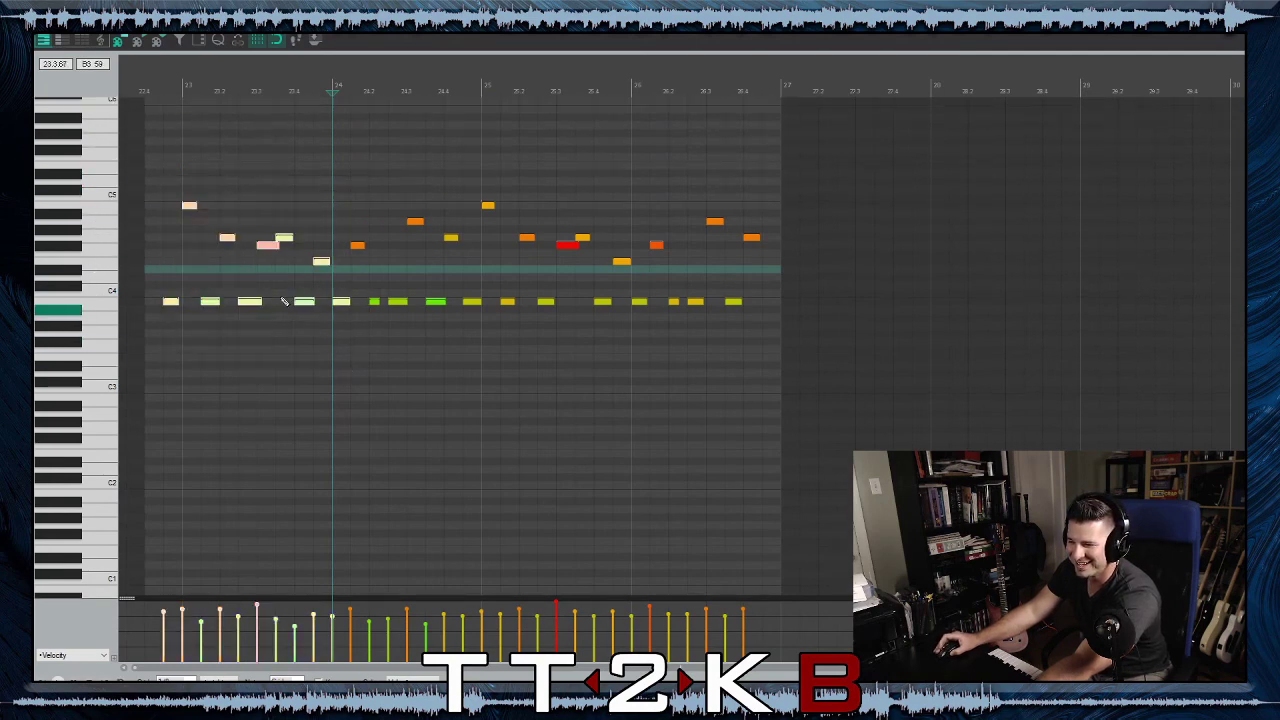
click(269, 259)
click(266, 248)
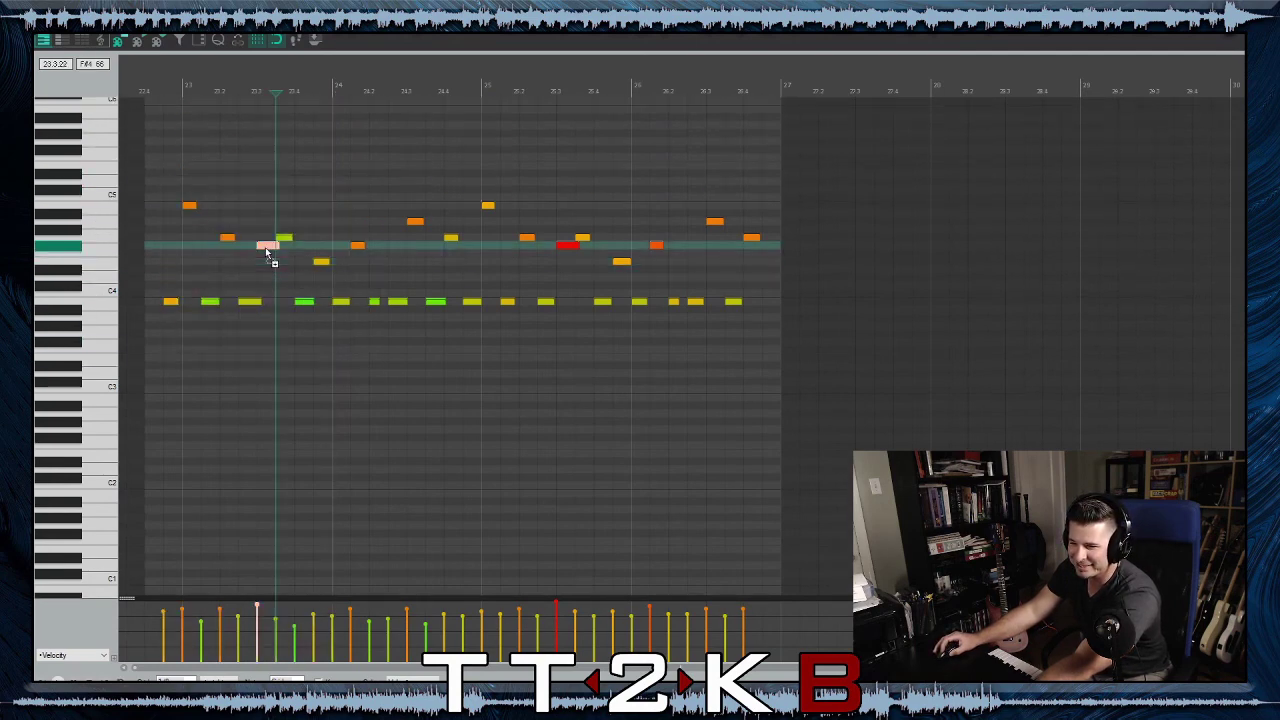
ctrl+click(568, 246)
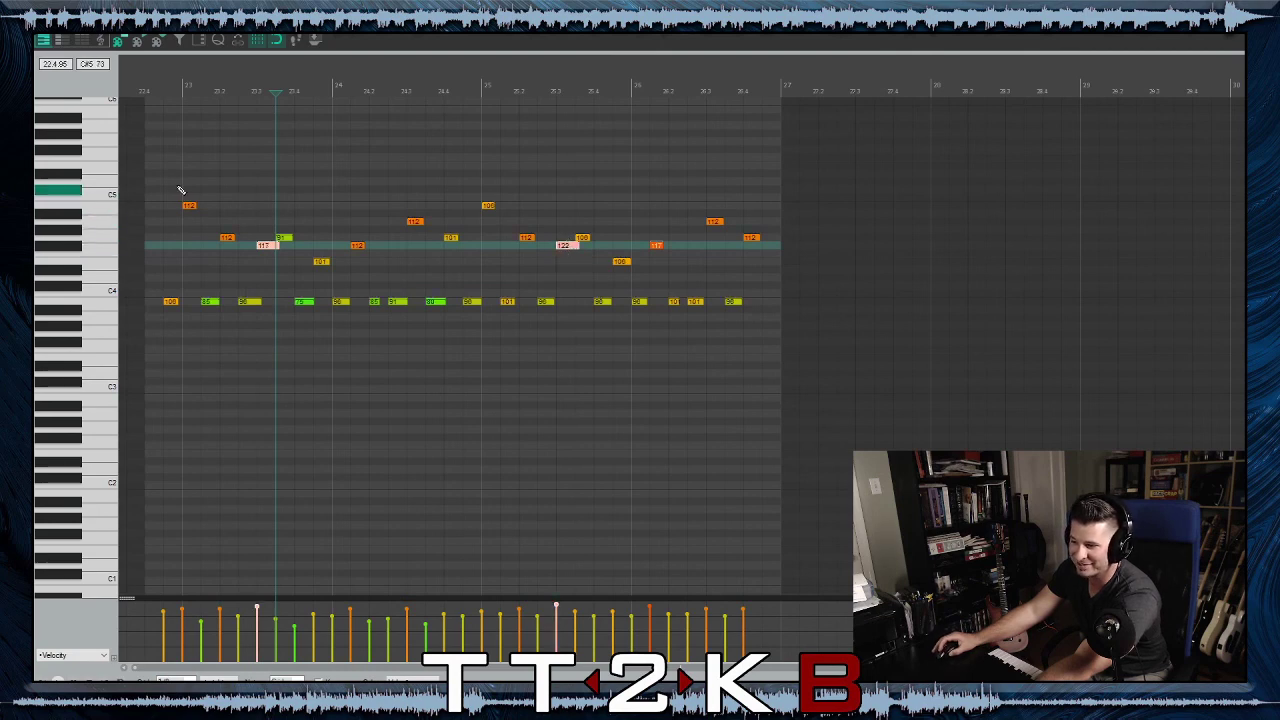
Select all notes in the fifth Strings Short item, raise their velocities together, and close the note editor
drag(163, 177, 796, 360)
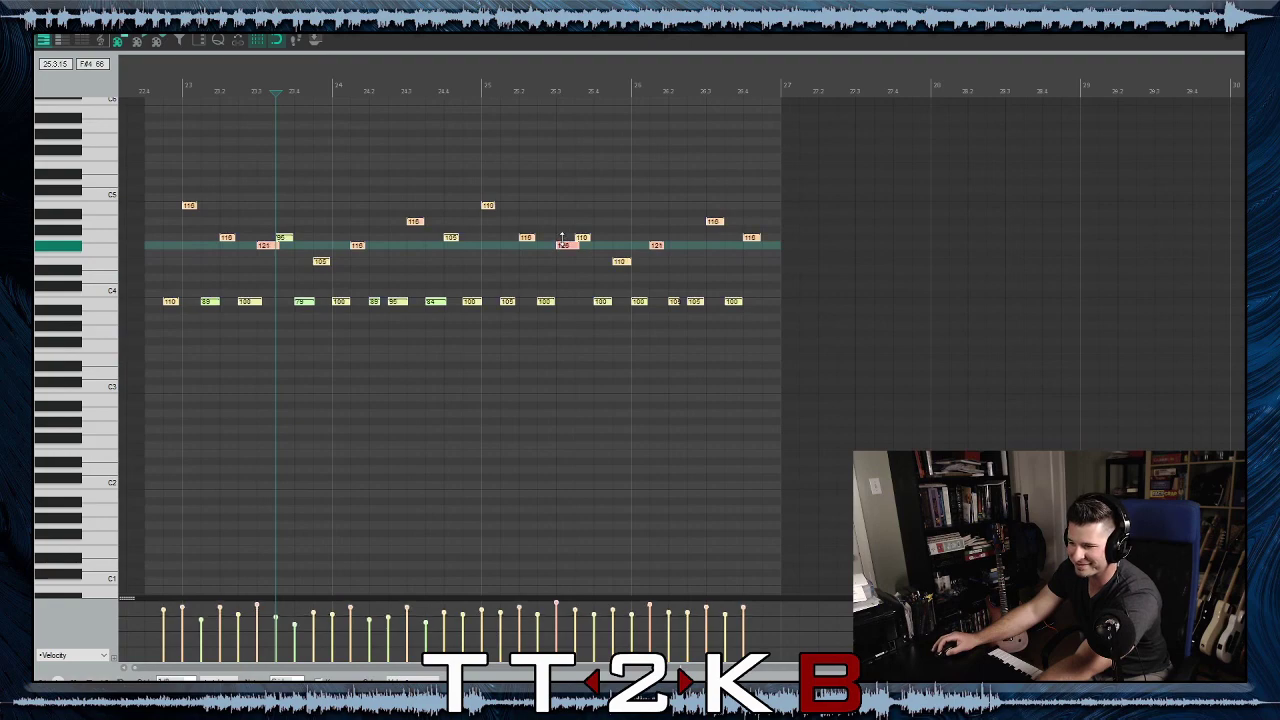
click(914, 300)
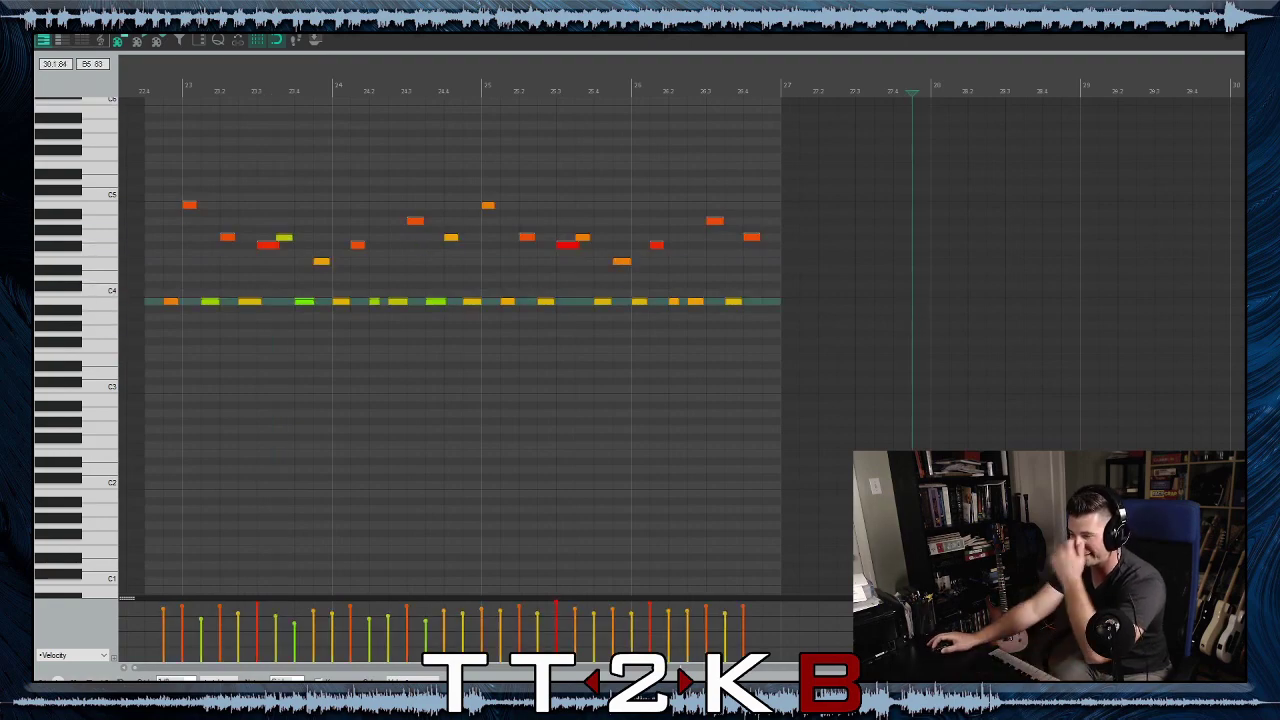
key(Escape)
Inspect the notes of the last Strings Short item, and play the part back from 8.4.00
double_click(1023, 154)
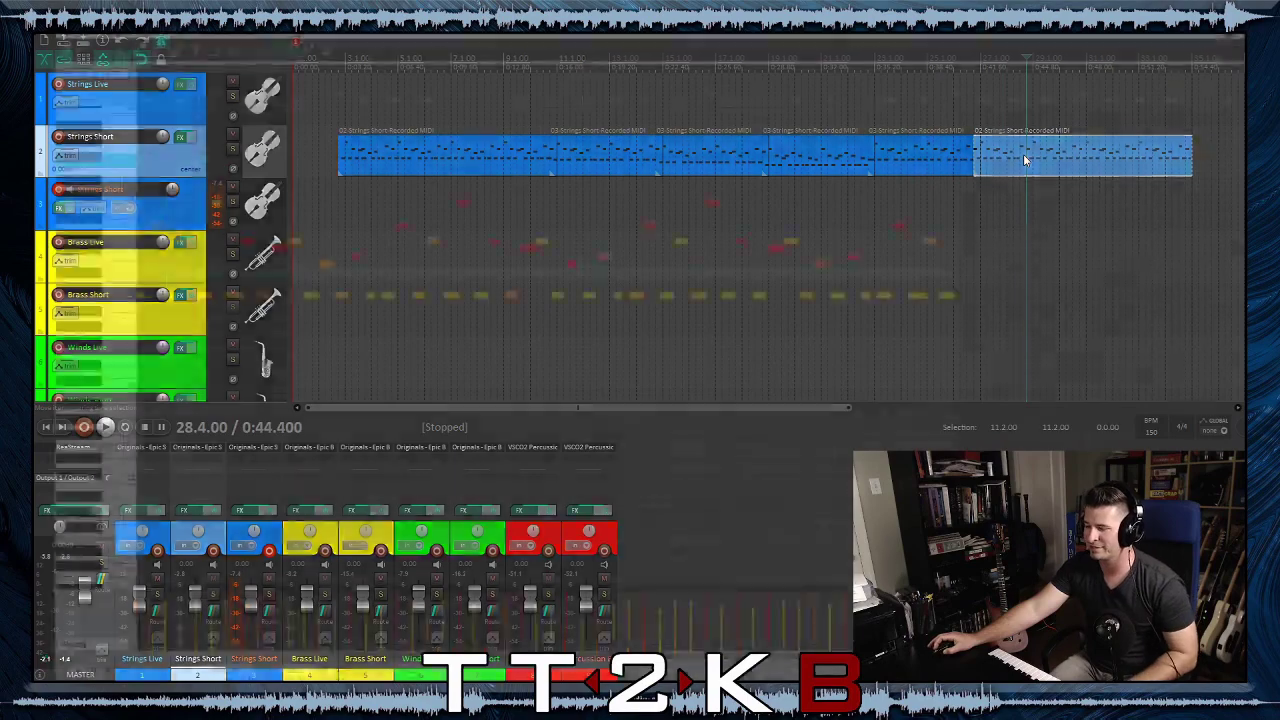
key(Escape)
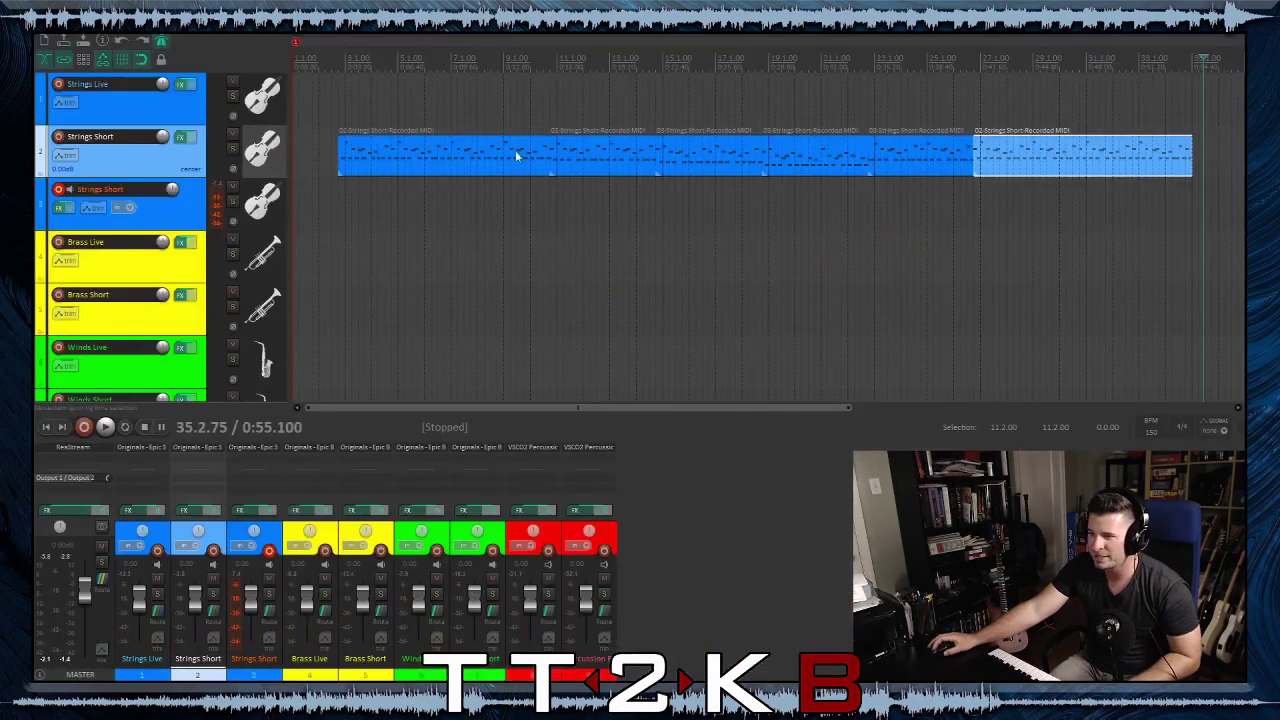
click(538, 167)
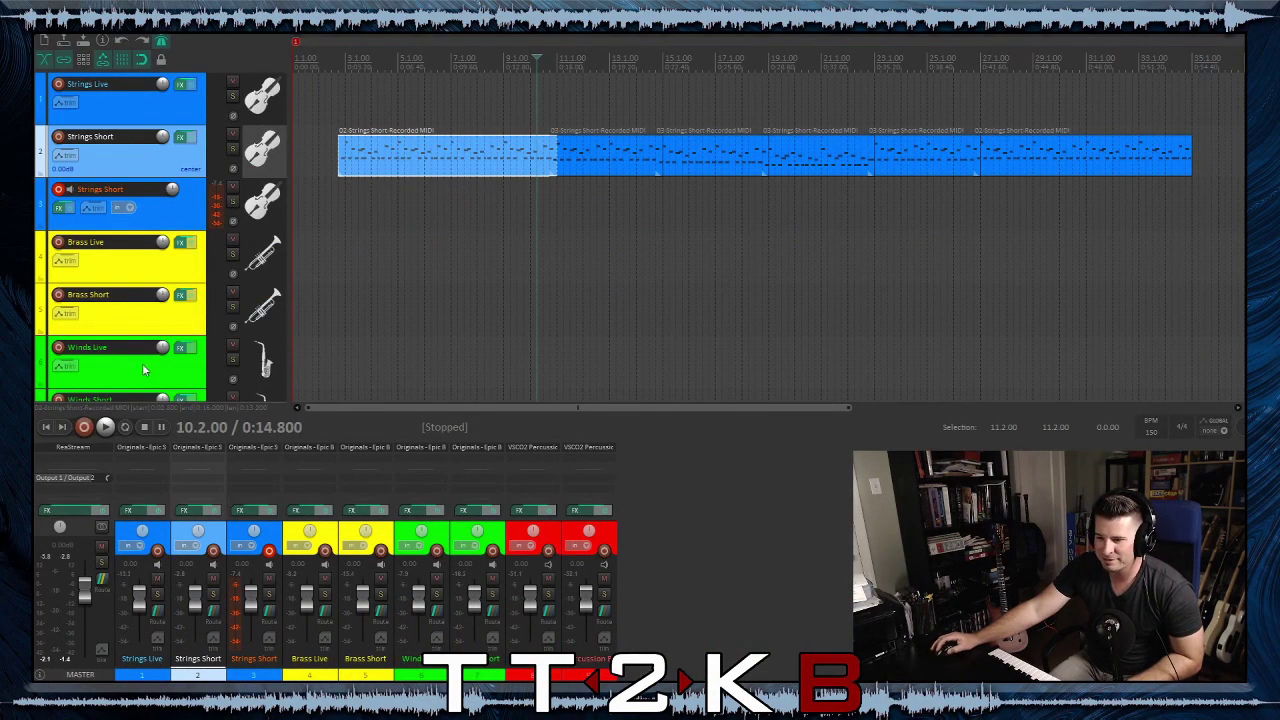
click(497, 148)
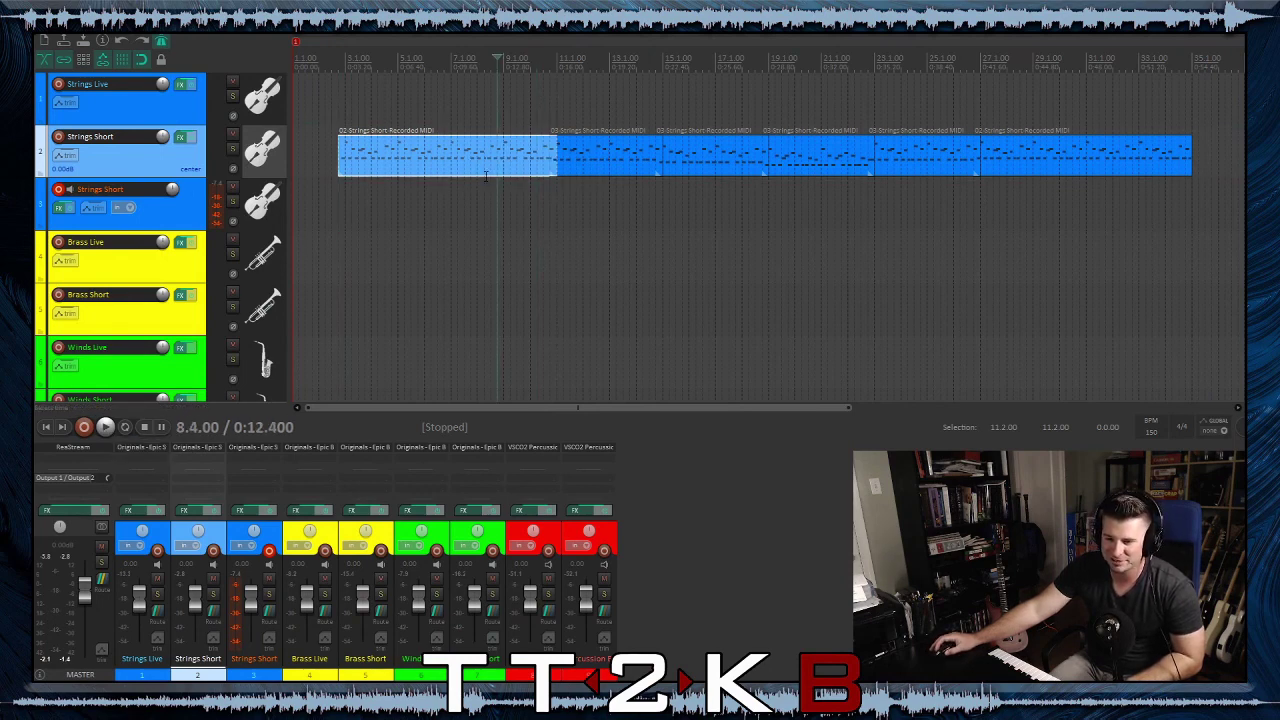
click(105, 428)
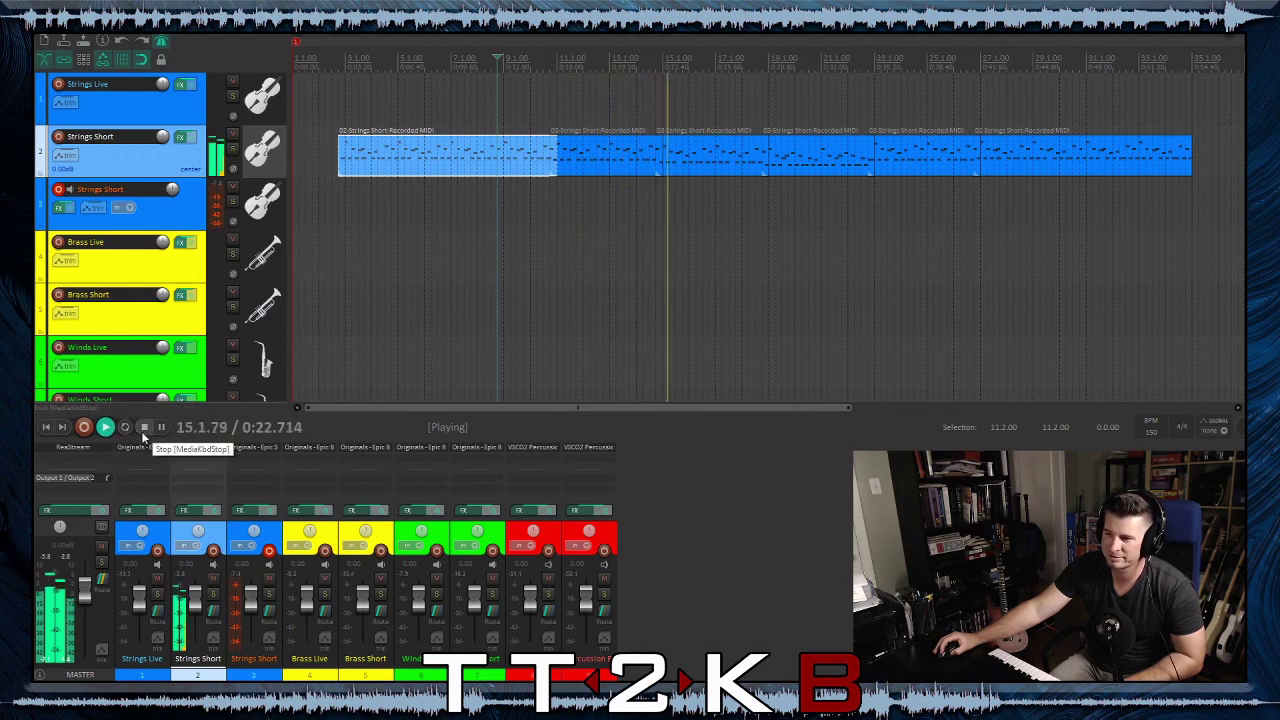
click(142, 429)
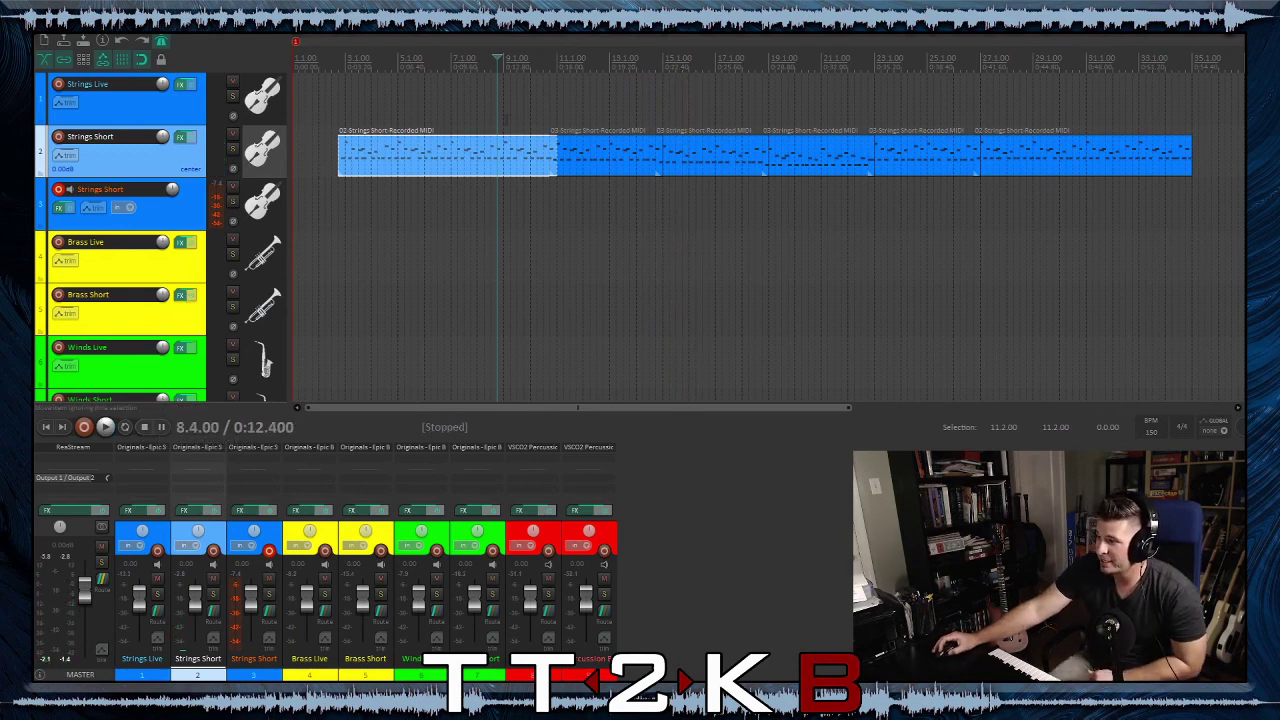
Record a chord take on the third track from the project start, and trim both ends to match the first item above
click(341, 226)
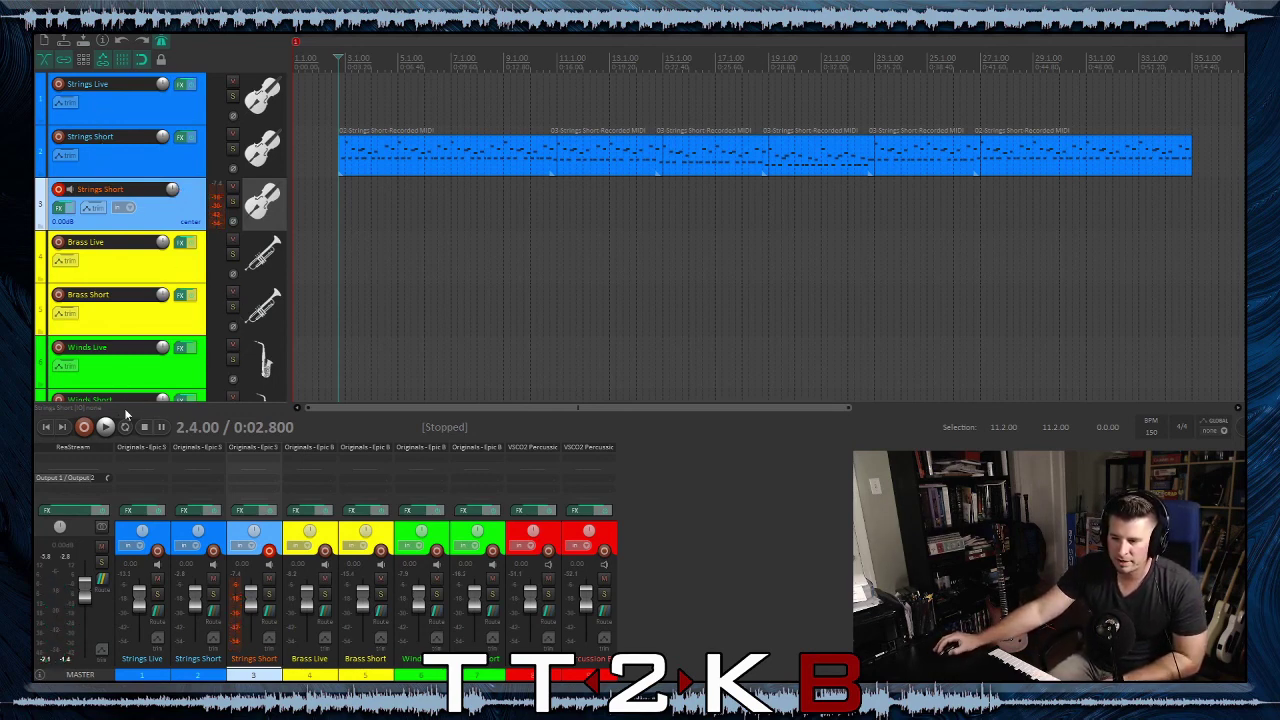
click(45, 428)
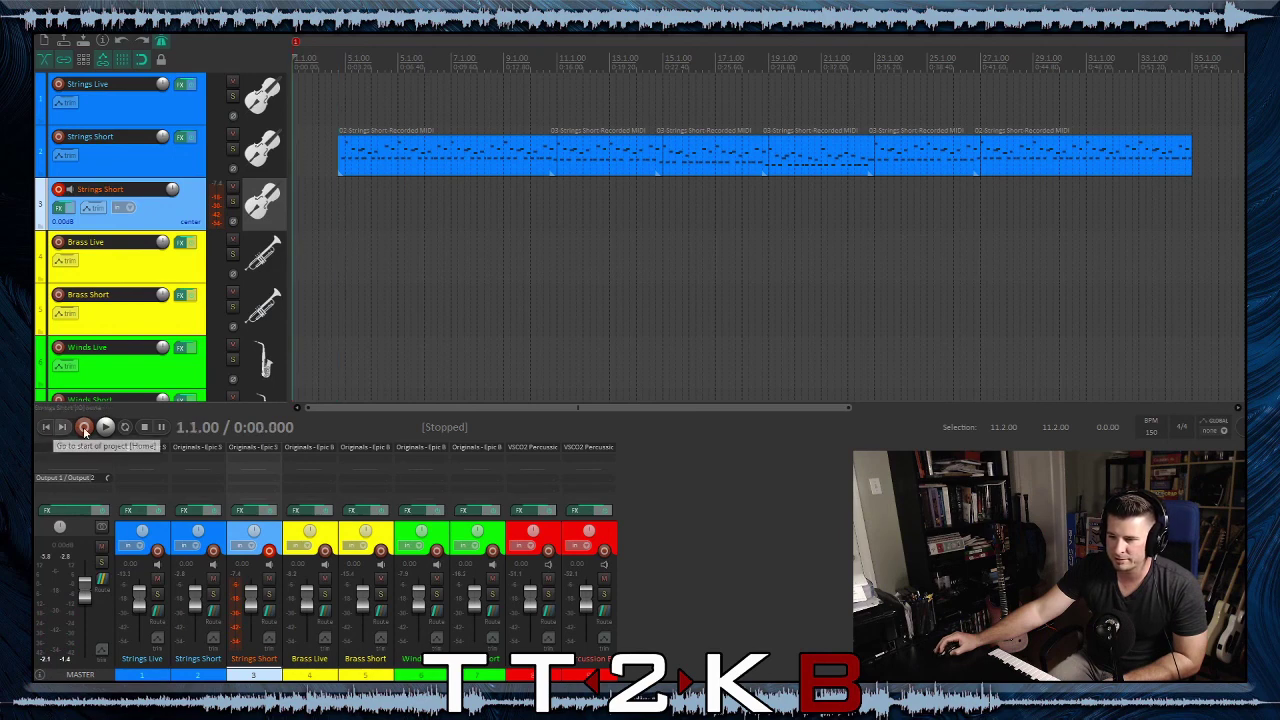
click(88, 428)
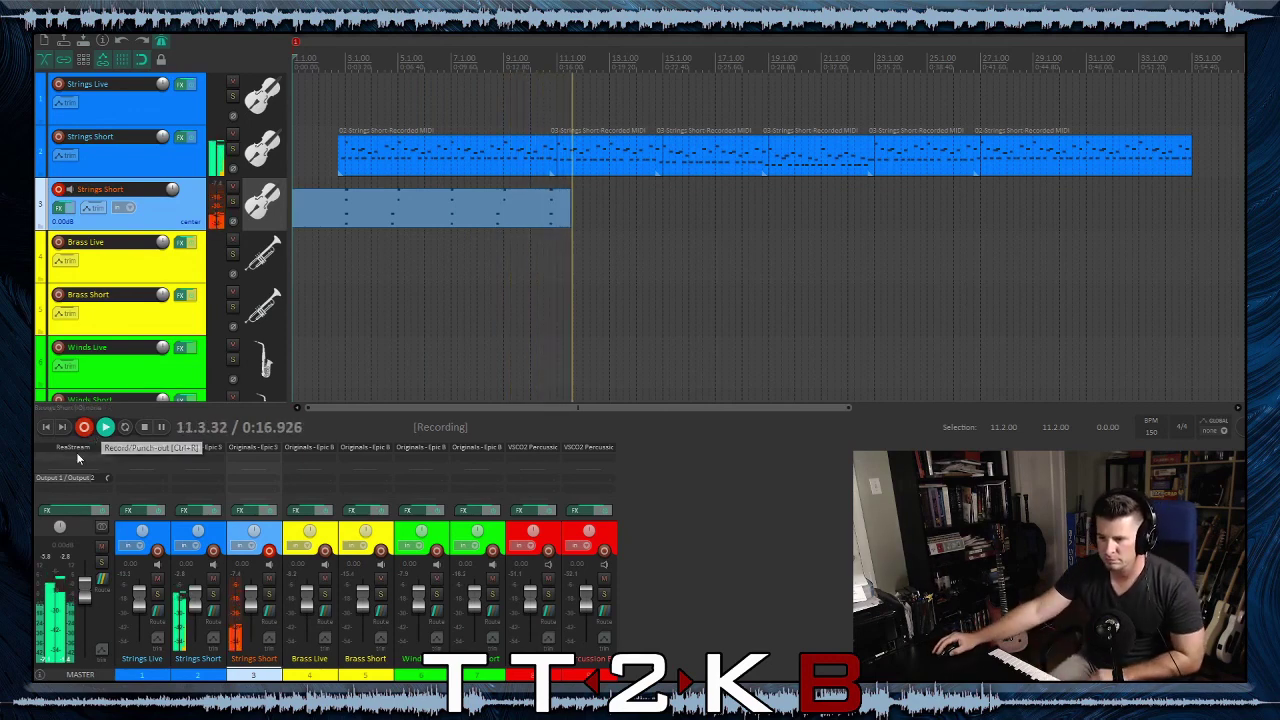
key(space)
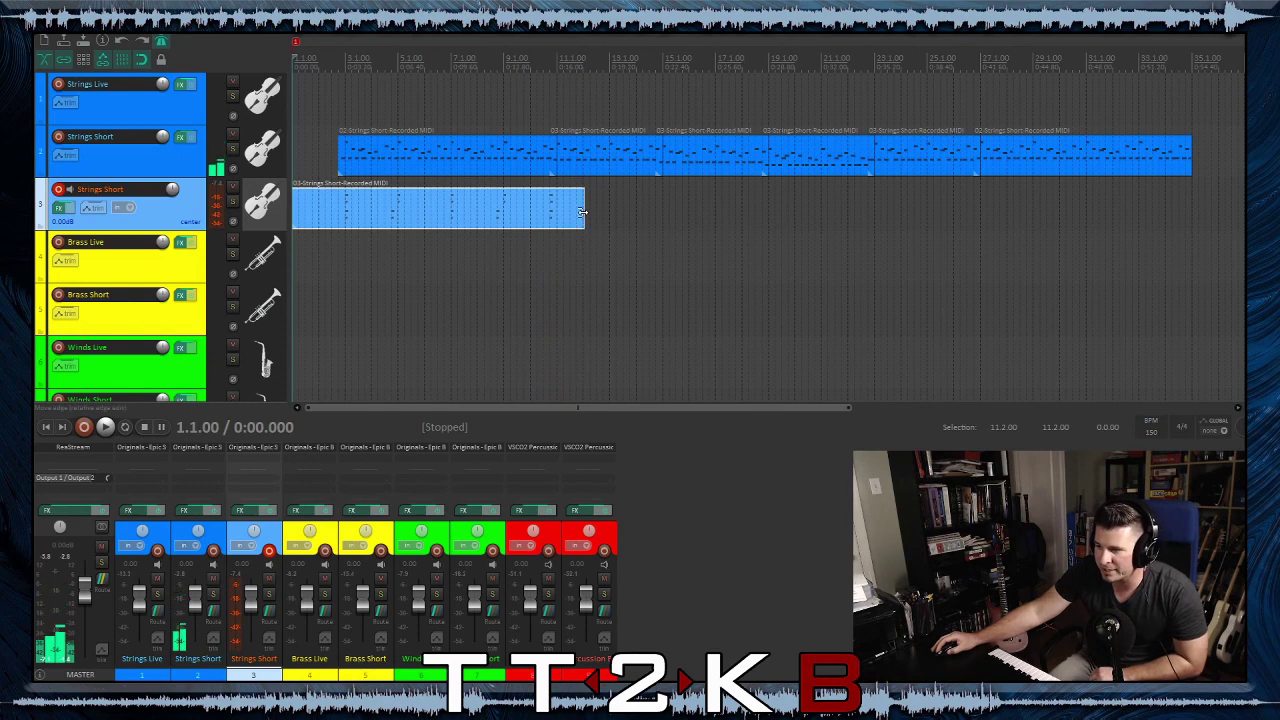
drag(582, 212, 557, 220)
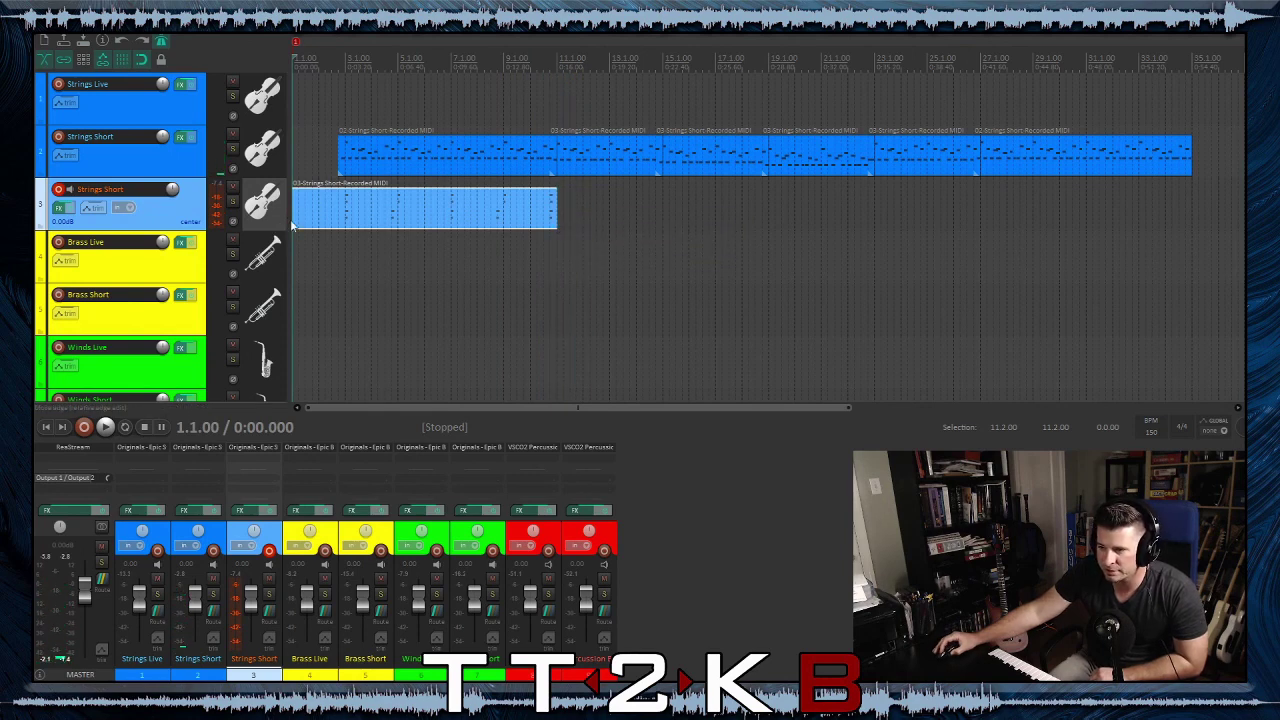
drag(293, 220, 336, 245)
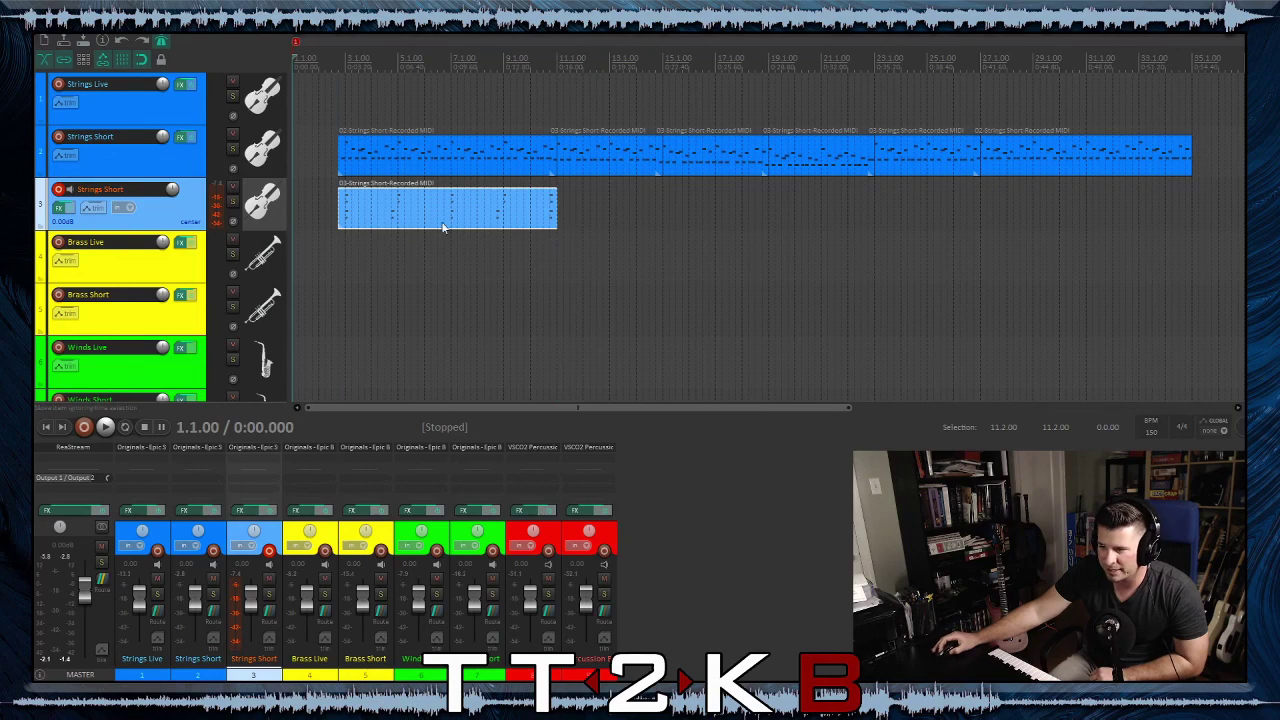
Duplicate the third track, Strings Short, and disarm recording on the original
right_click(159, 218)
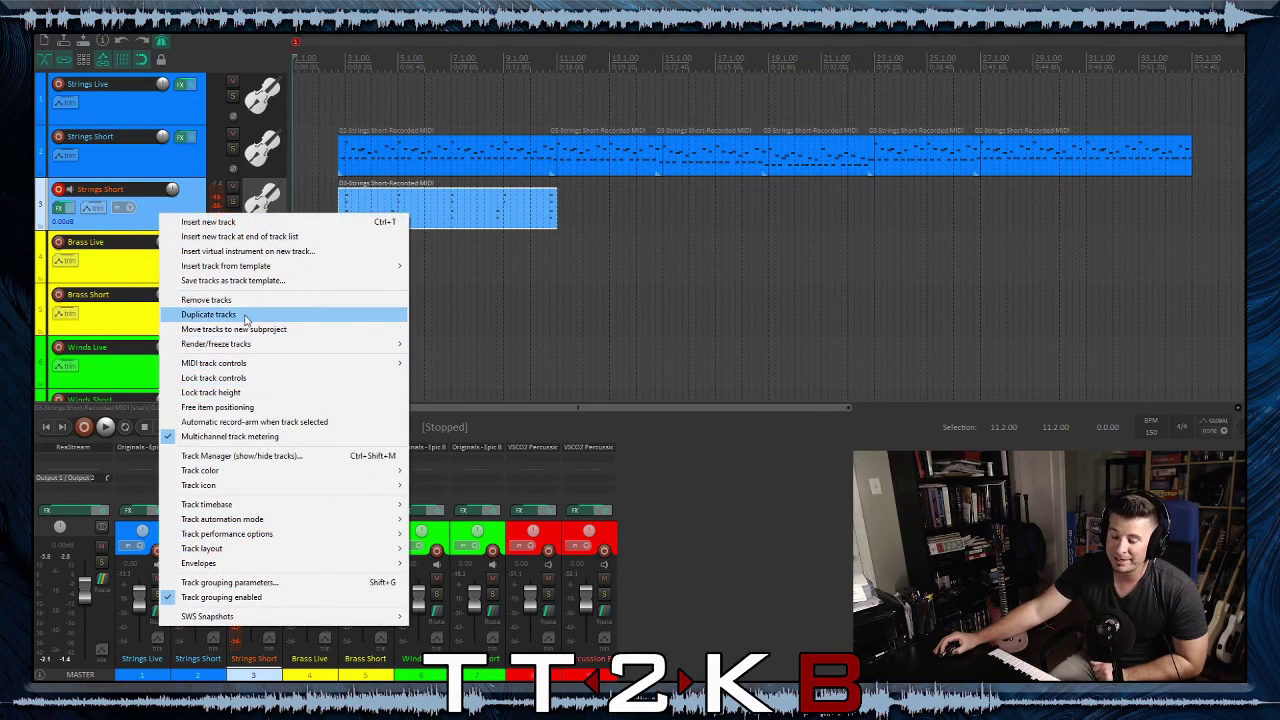
click(245, 315)
click(58, 190)
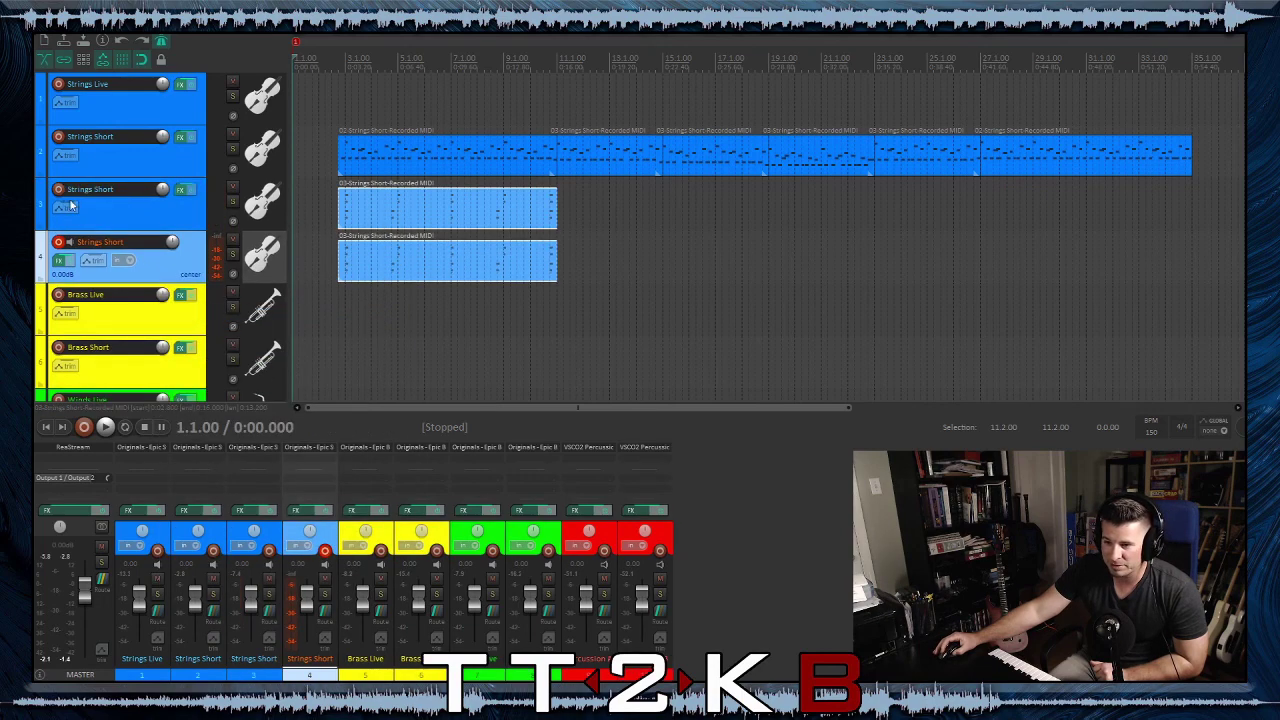
Mute the original third track and delete the copied MIDI item from the duplicate track
click(232, 189)
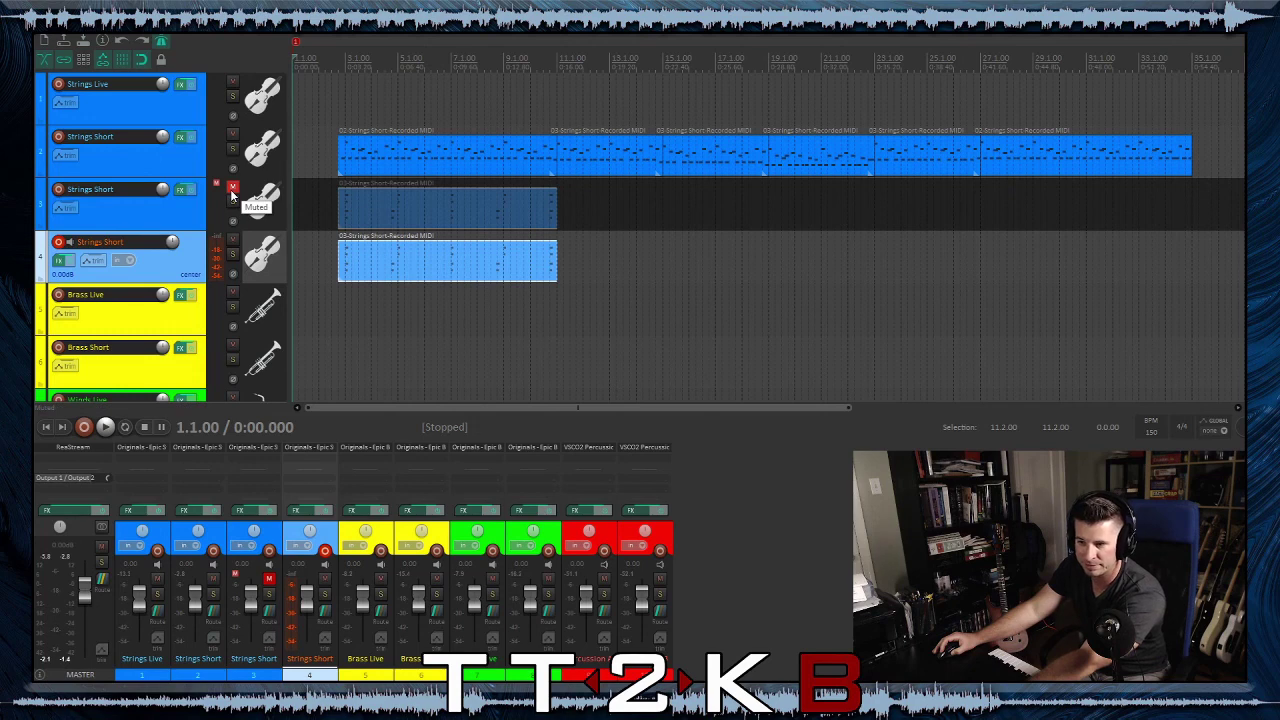
click(384, 272)
key(Delete)
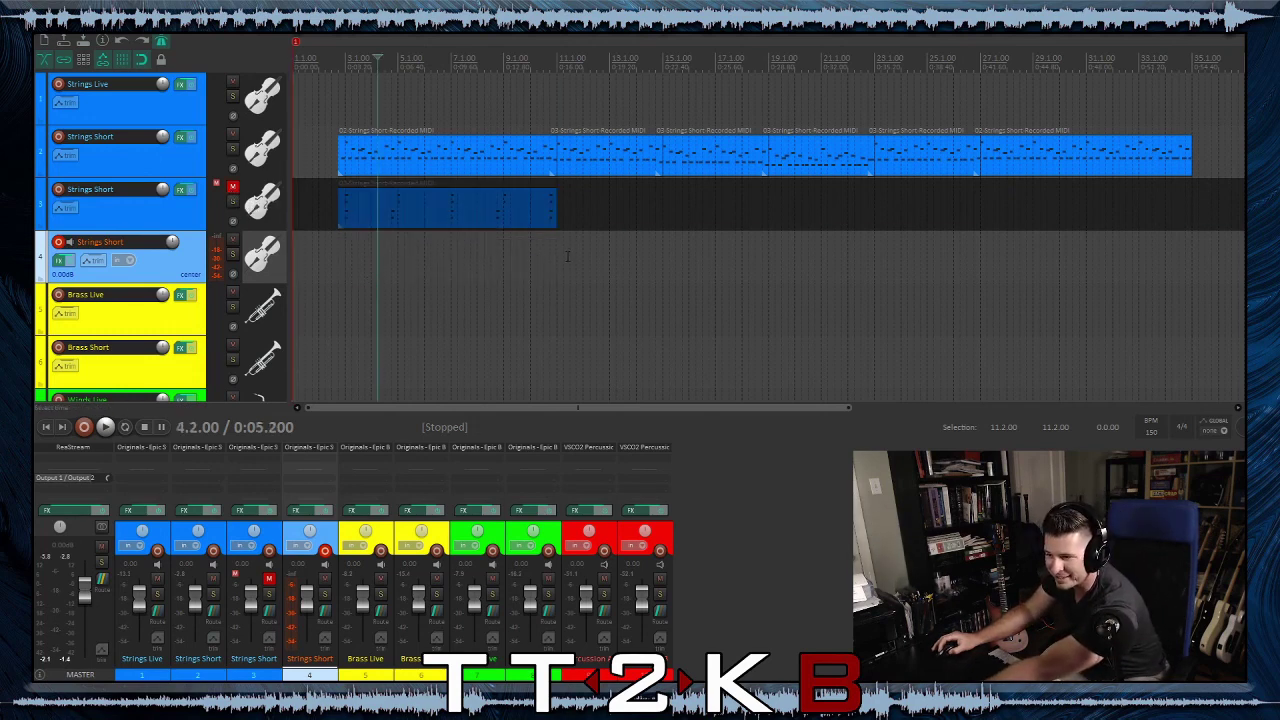
Record a second chord take on the fourth track from 8.1.00, and trim it to run from 11.1.00 to 15.1.00
click(556, 261)
click(479, 262)
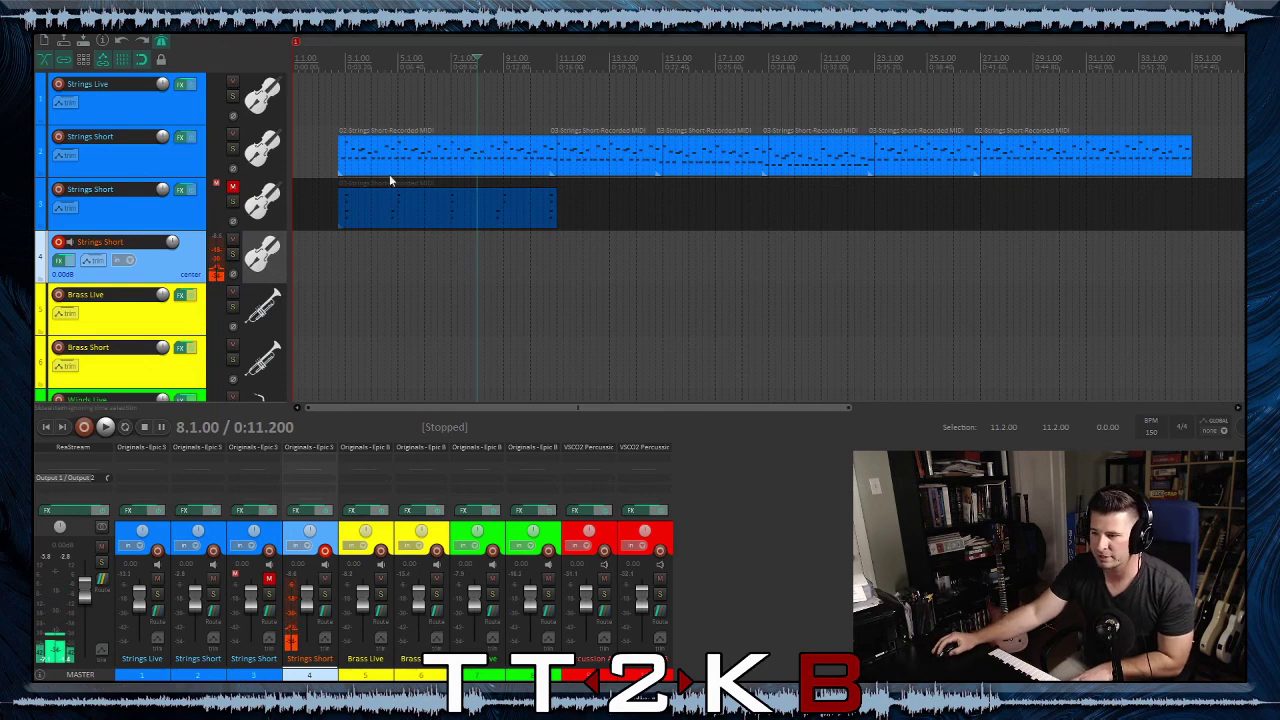
click(84, 428)
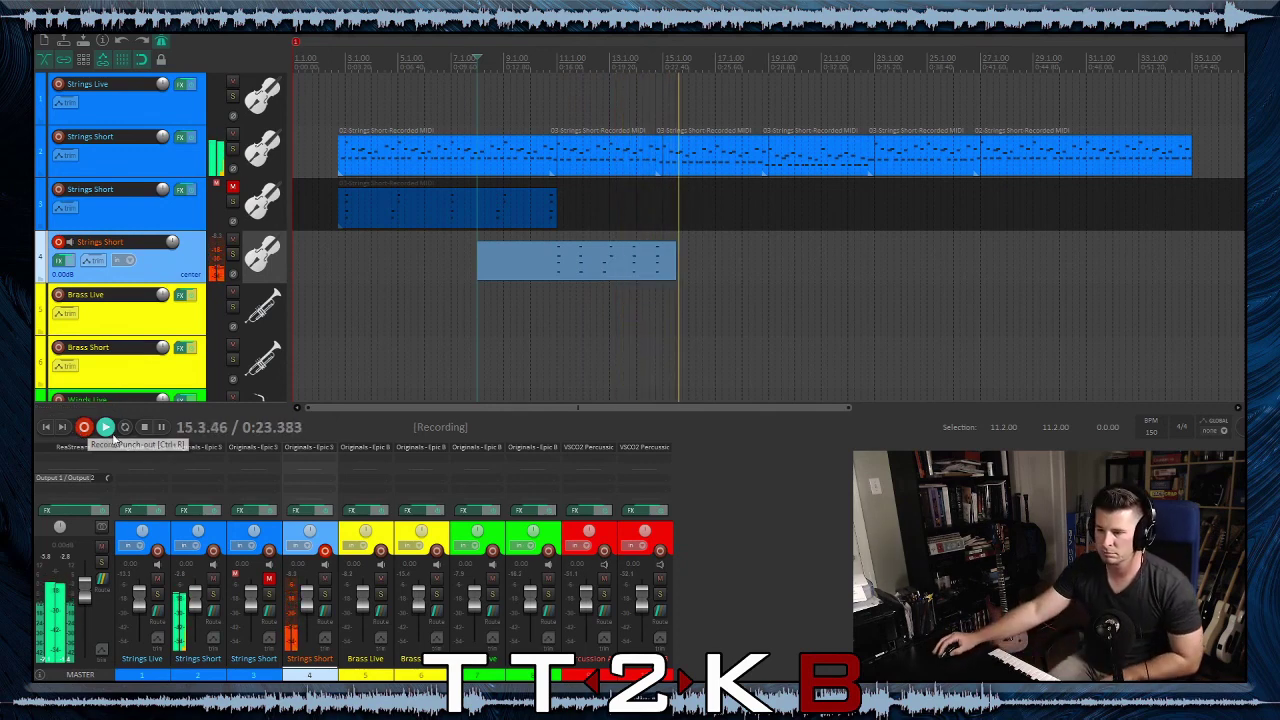
click(80, 430)
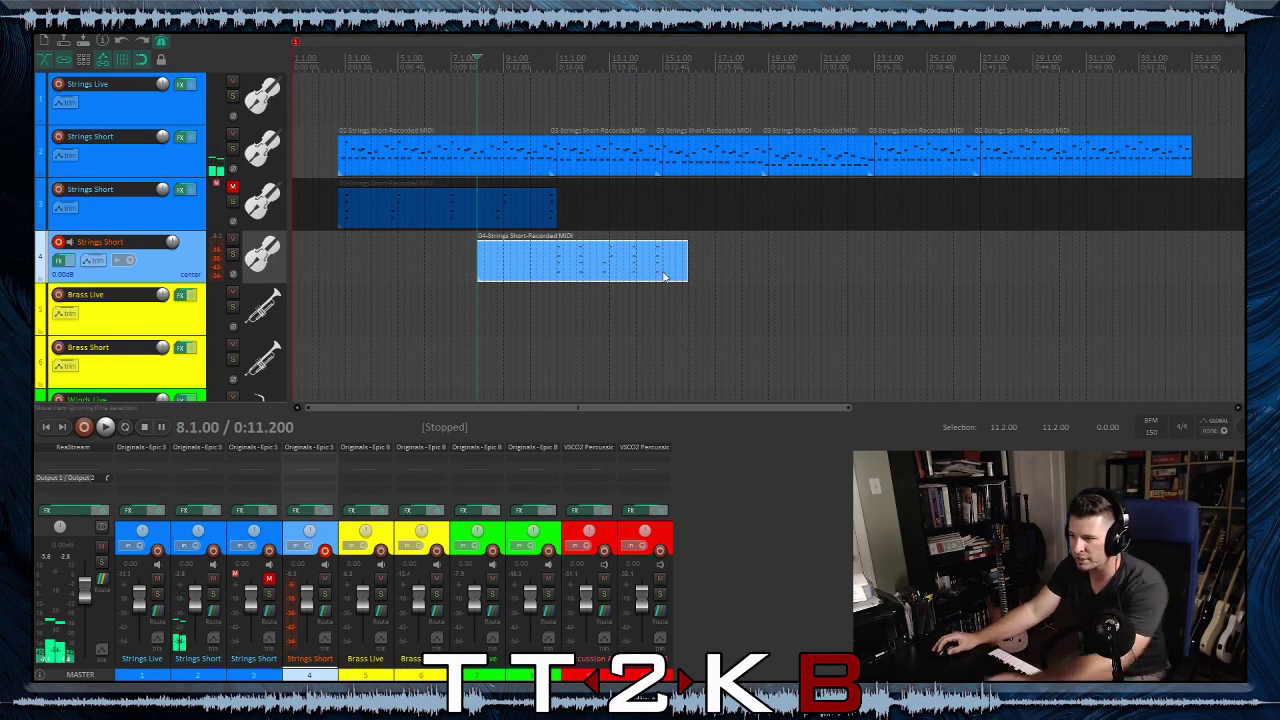
drag(688, 272, 662, 273)
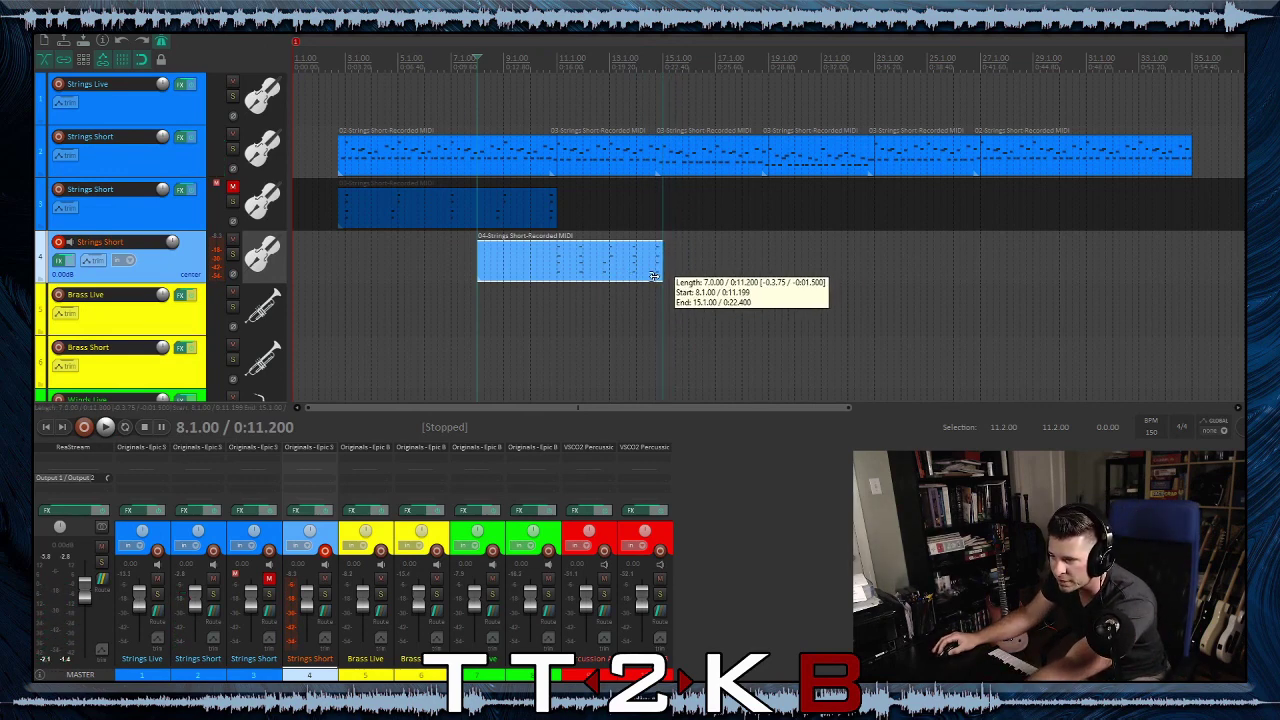
drag(478, 280, 557, 285)
Open the first chord take on the muted track, quantize its notes to the grid, and close the note editor
double_click(469, 200)
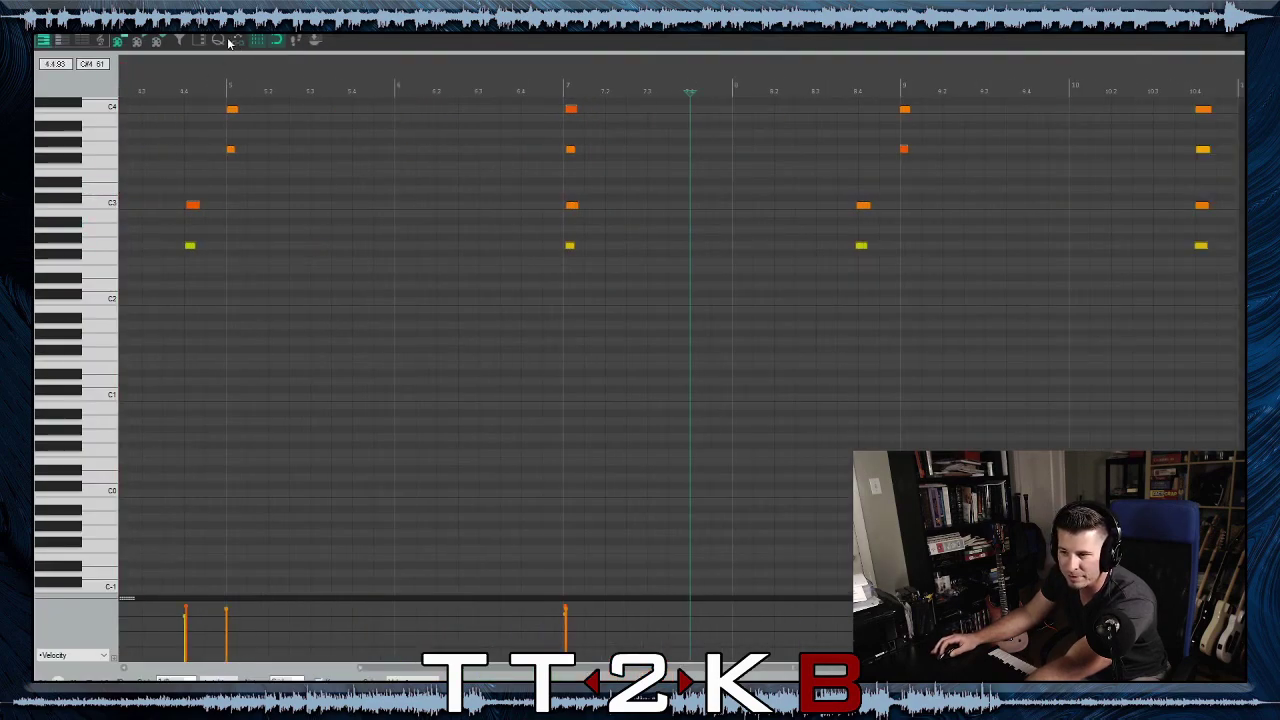
click(219, 42)
click(666, 458)
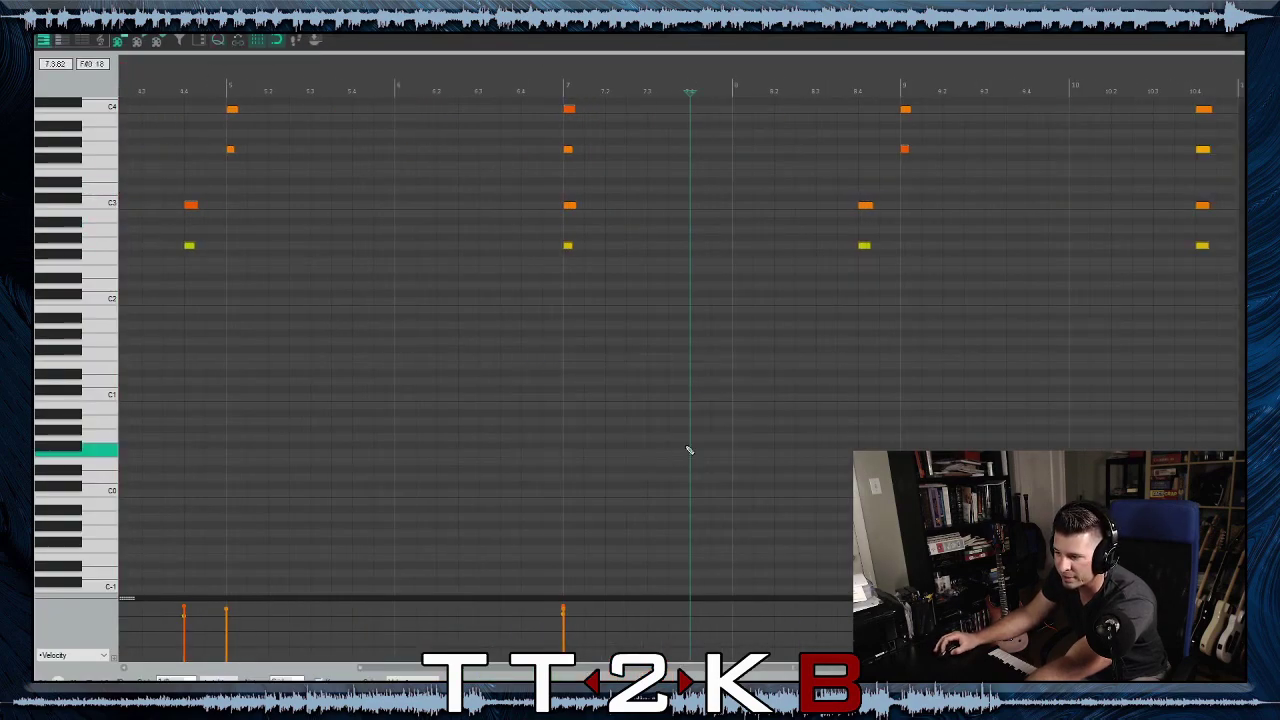
key(Escape)
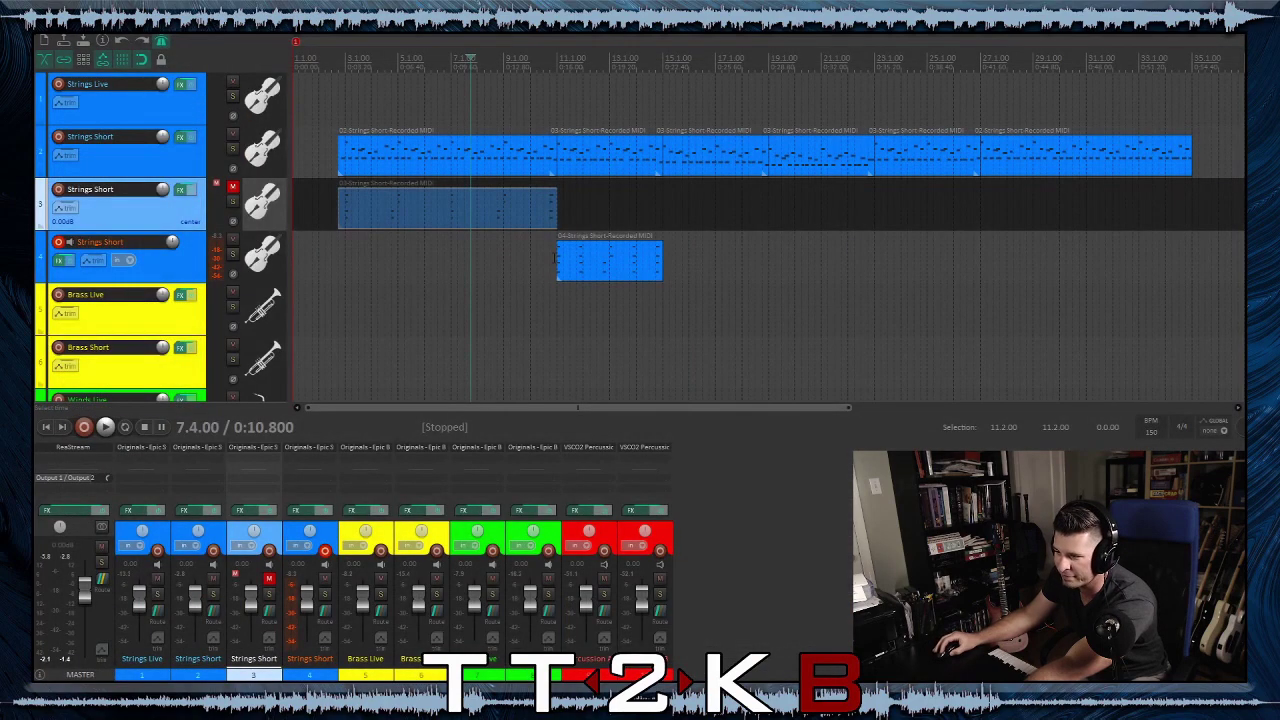
Open the second chord take, quantize the positions of all notes to the grid at 100% strength, and close the note editor
double_click(582, 270)
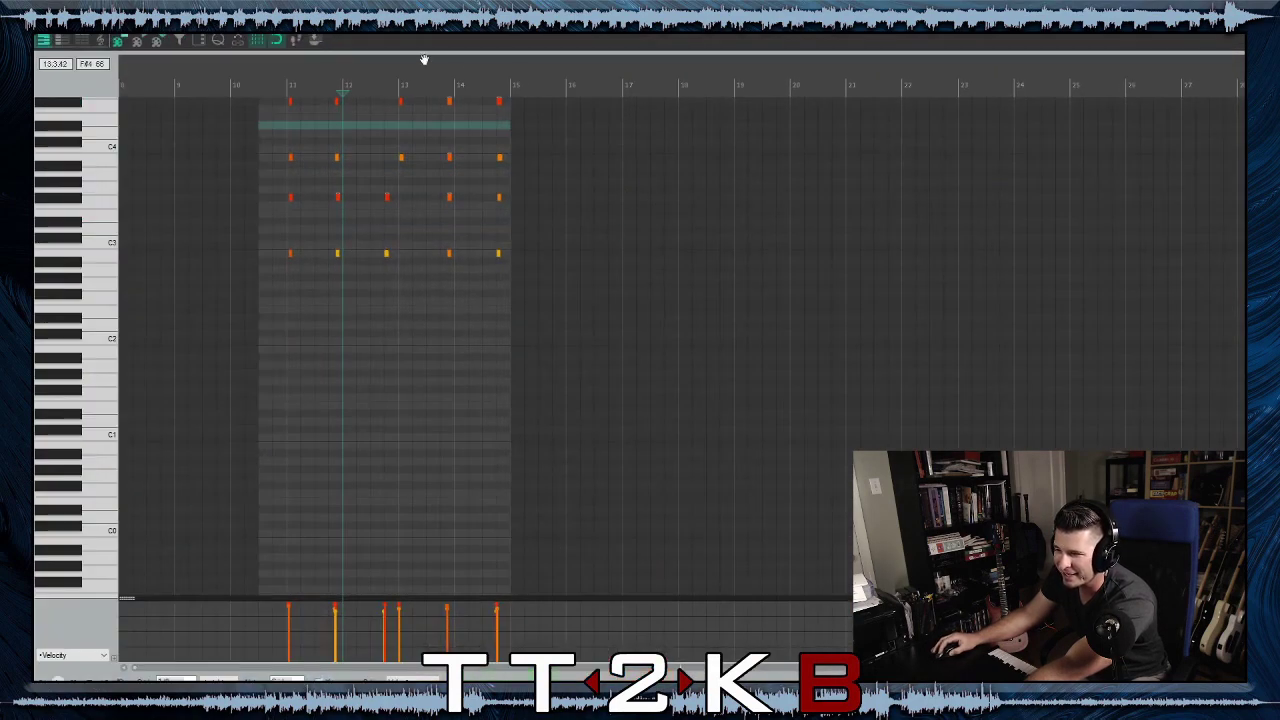
scroll(349, 196, up, 5)
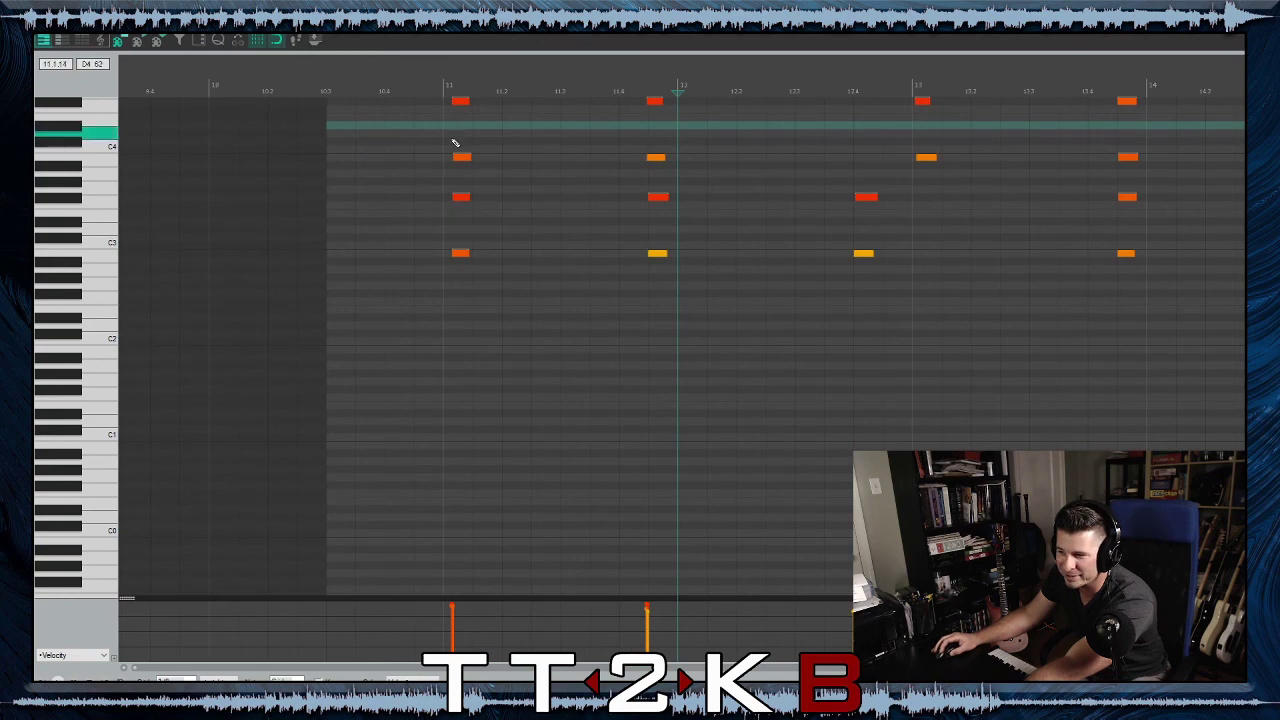
click(218, 42)
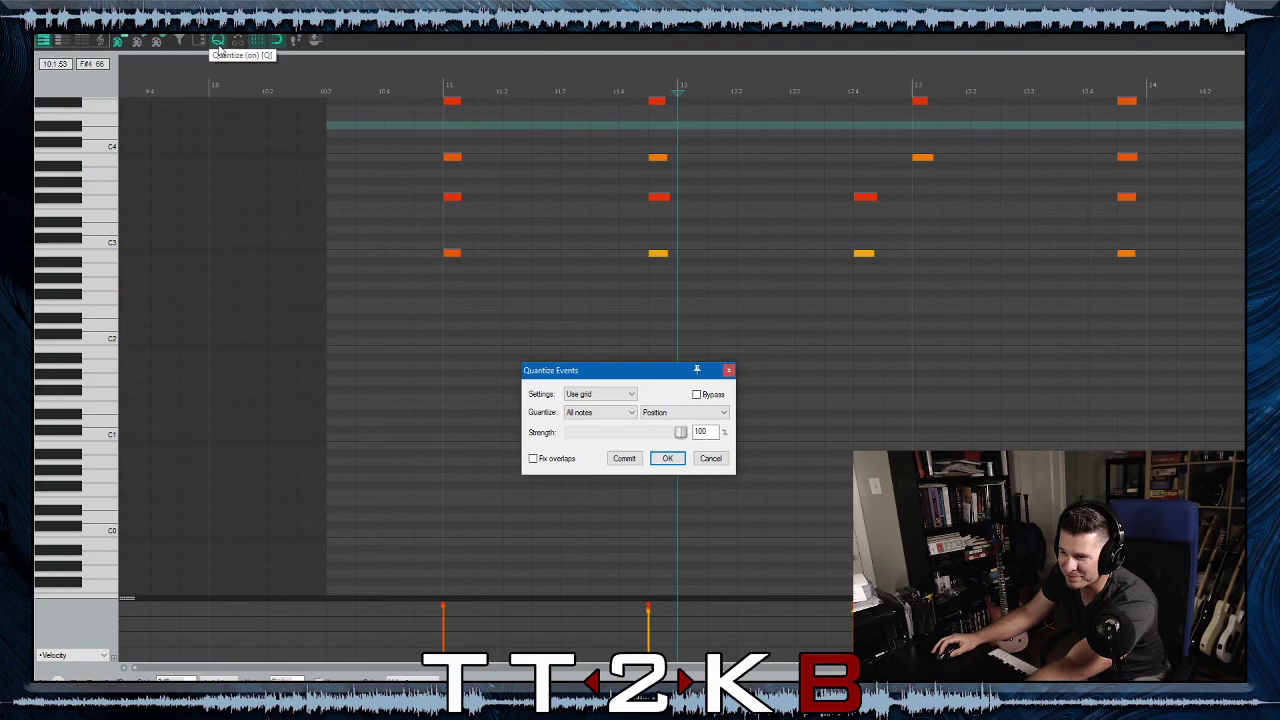
click(668, 458)
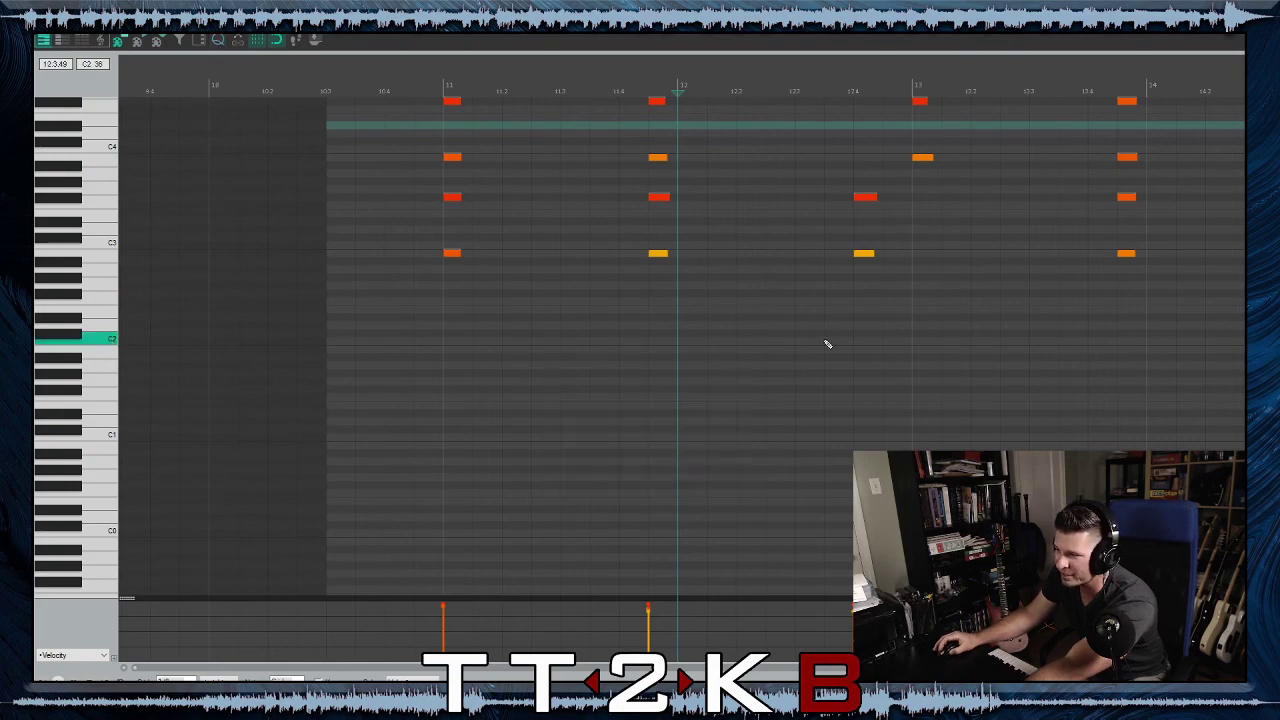
key(Escape)
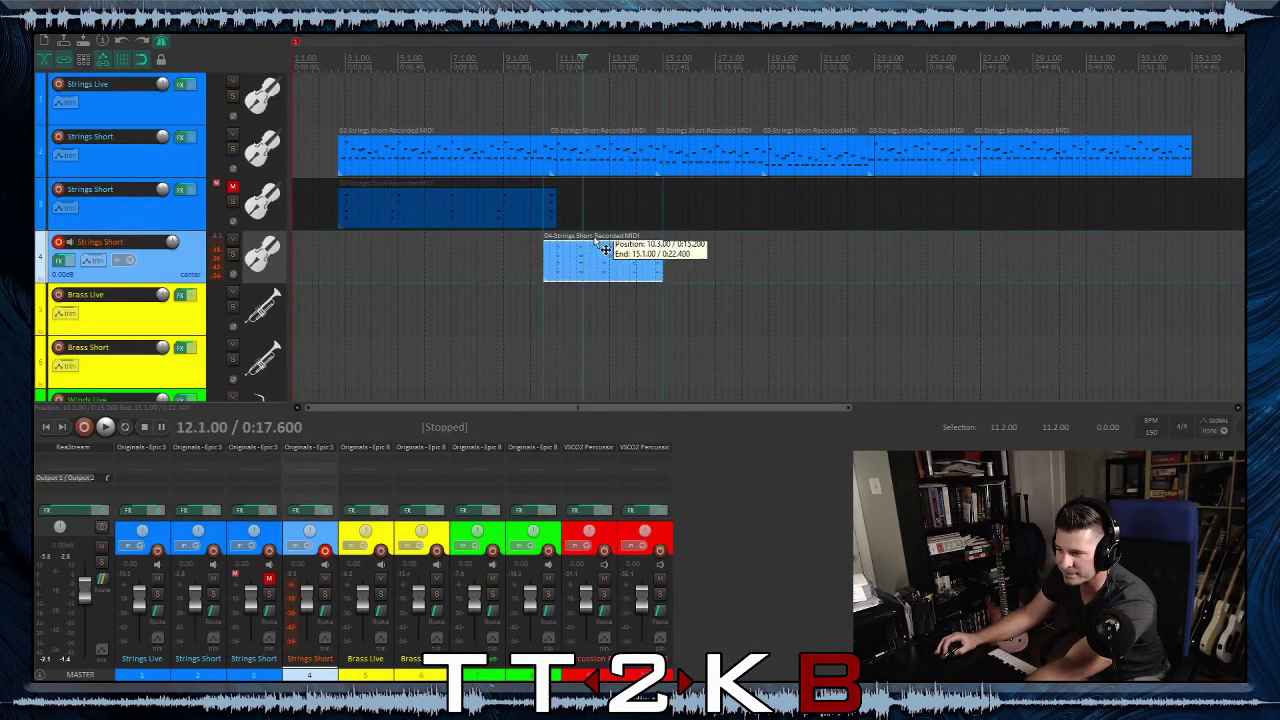
Place the second chord take on the muted third track, starting at 11.1.00 directly after the first take
drag(543, 258, 578, 218)
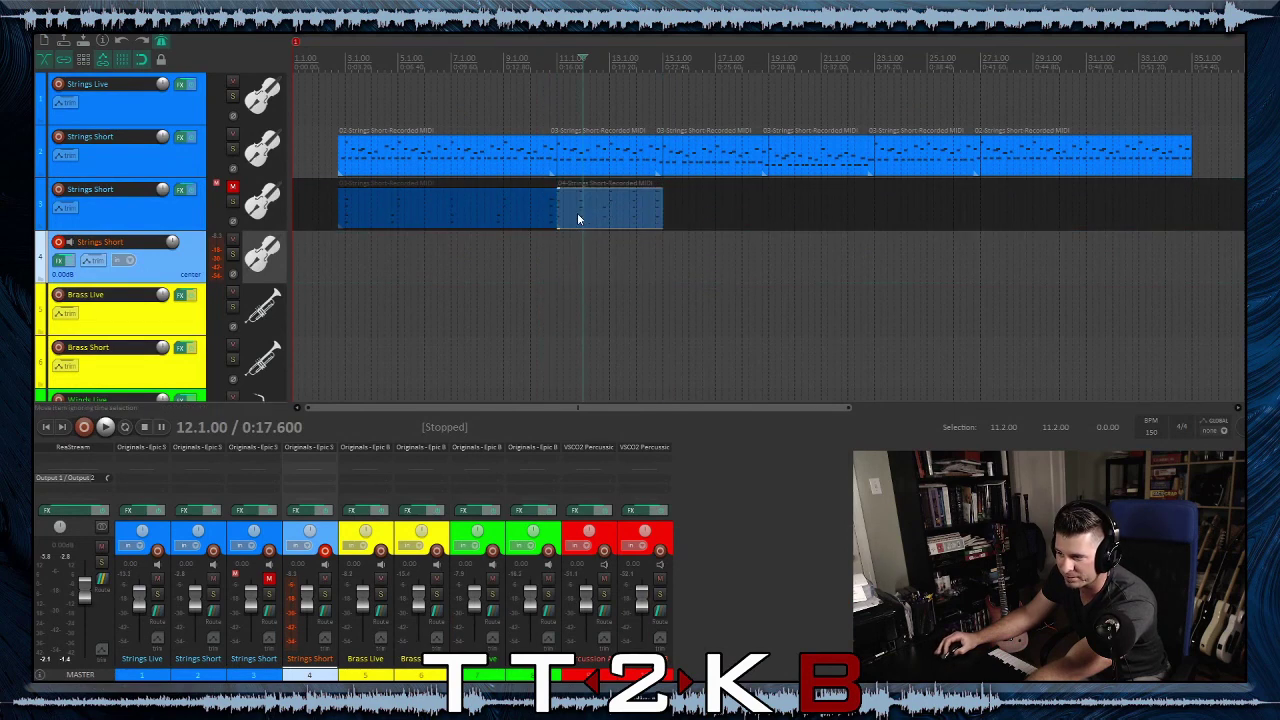
click(541, 265)
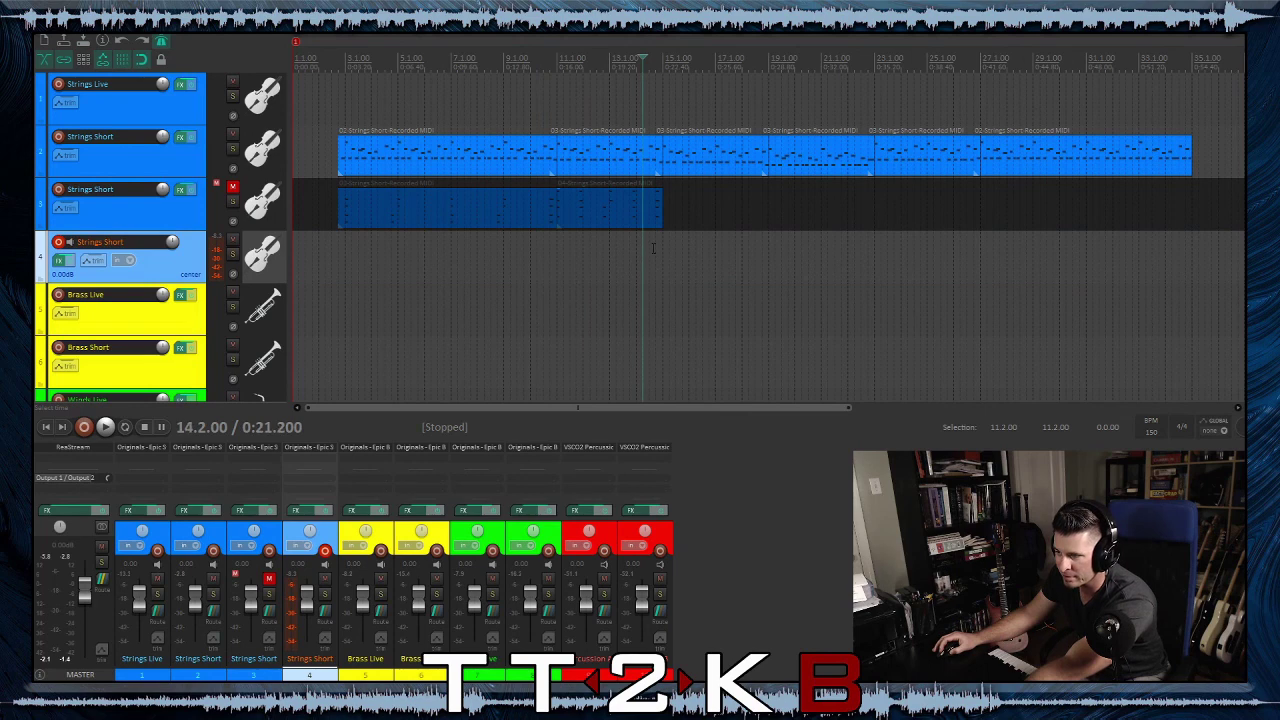
Select the third melody item on the second track and set a time selection over it from 15.1.00 to 18.4.00
click(670, 178)
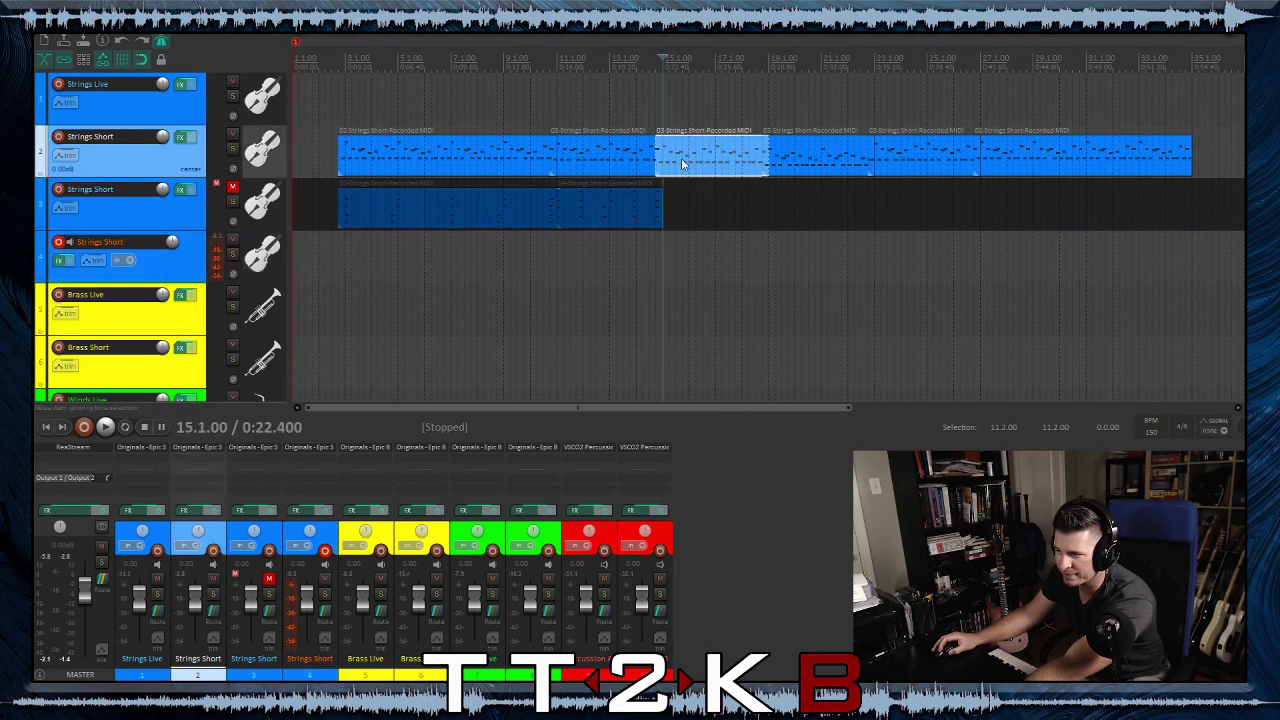
click(682, 159)
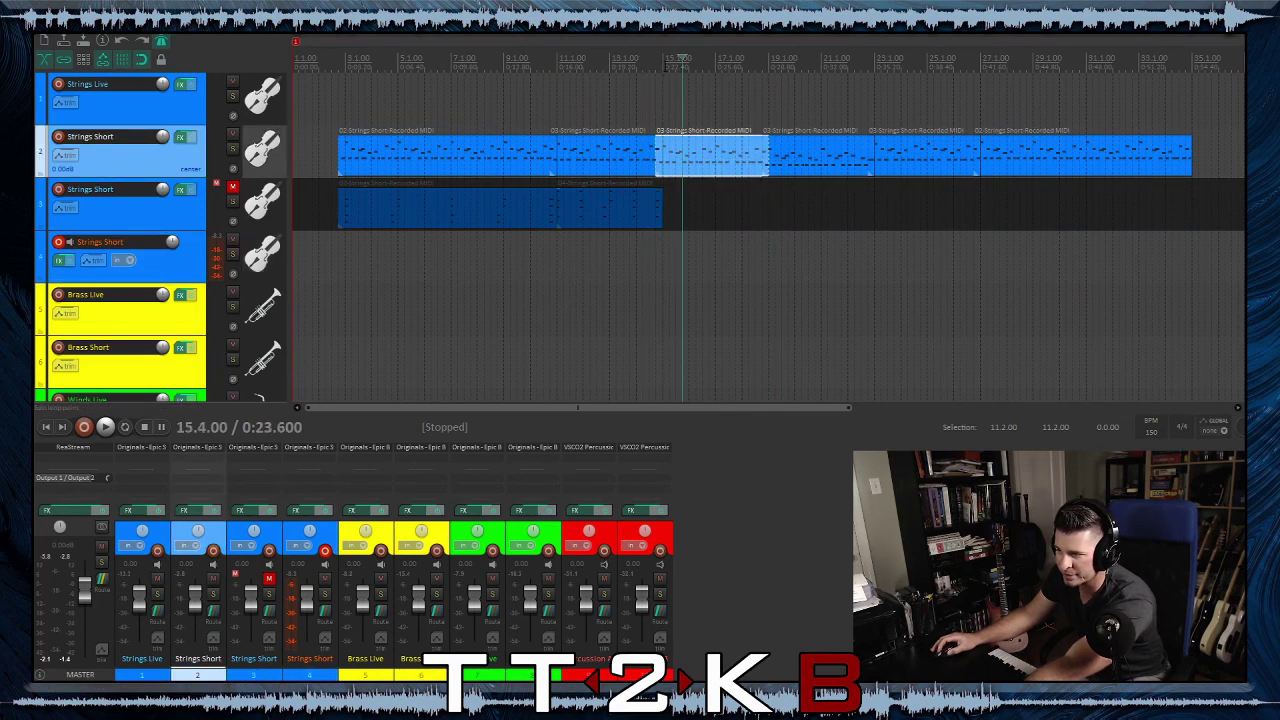
drag(679, 60, 764, 76)
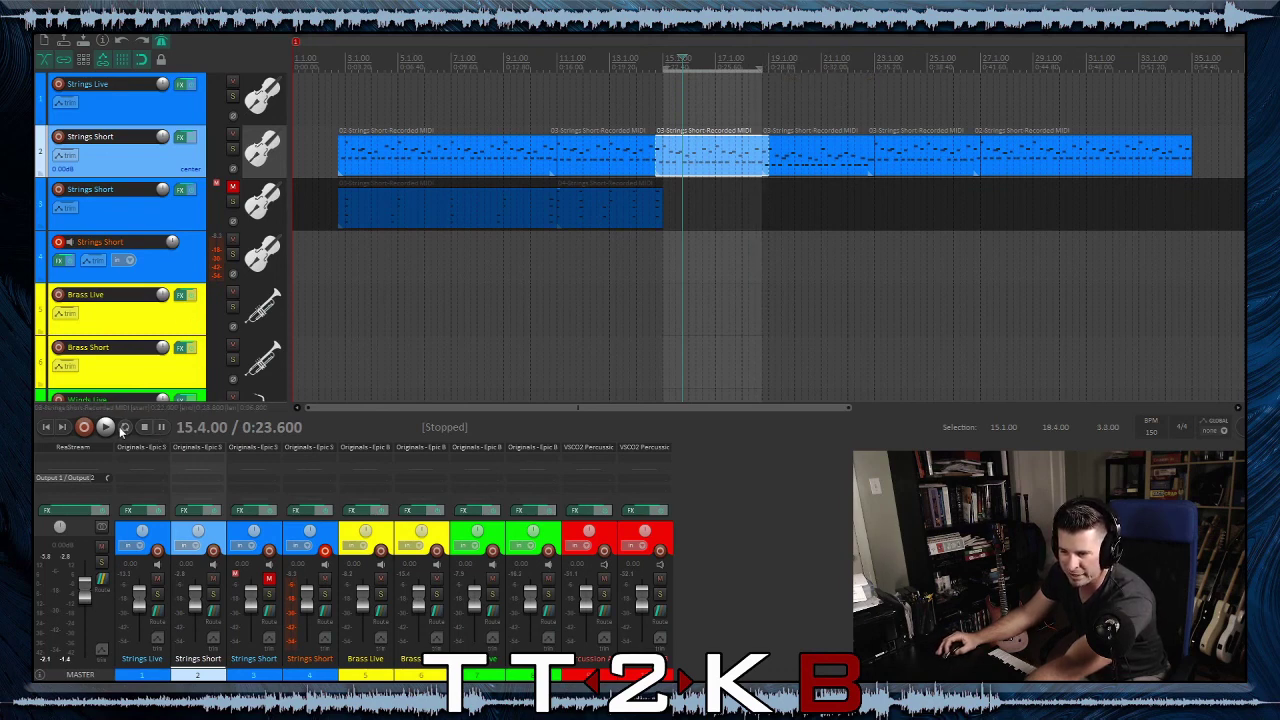
Play the melody's third section from 15.4.00 to rehearse its chords, and stop playback in bar 17
click(125, 428)
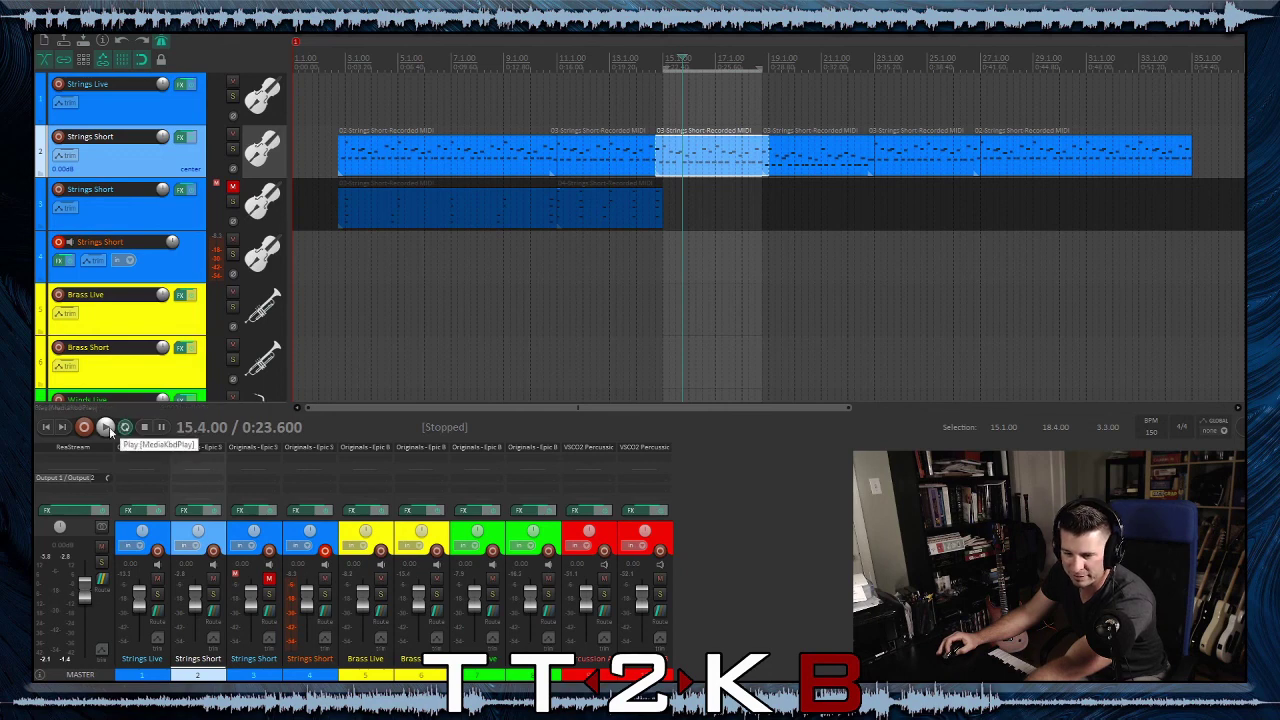
click(107, 427)
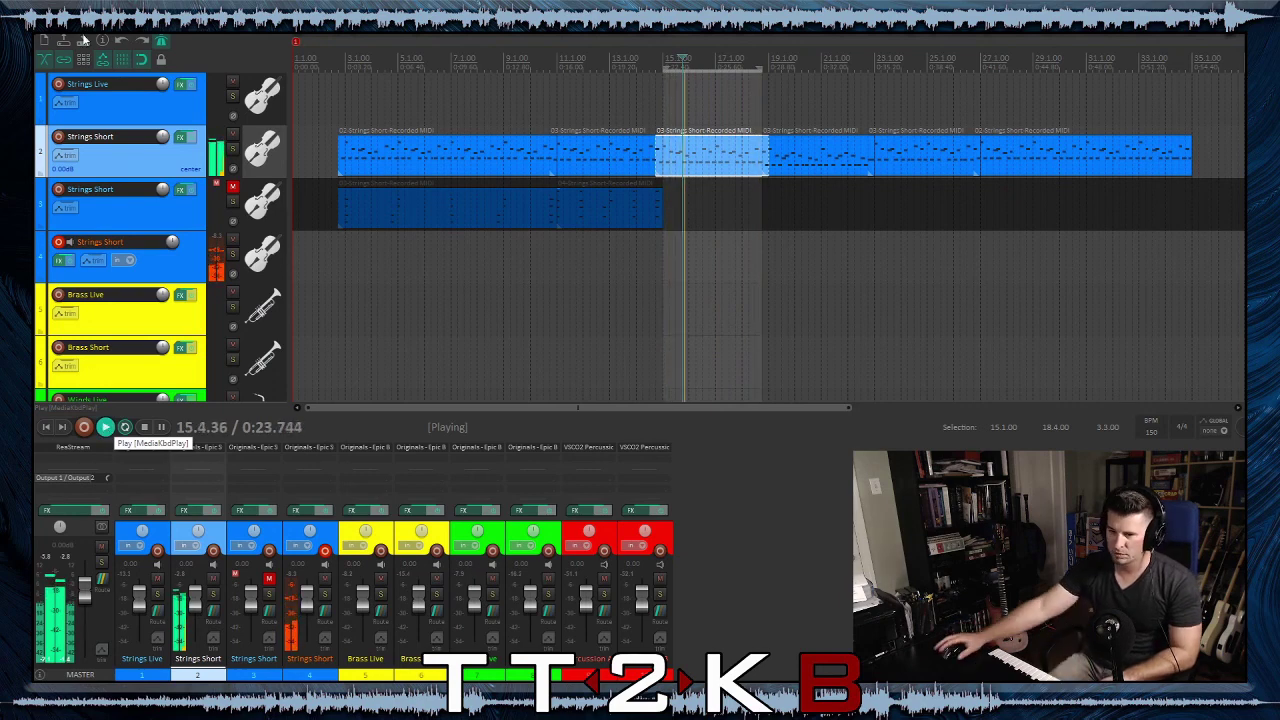
click(158, 428)
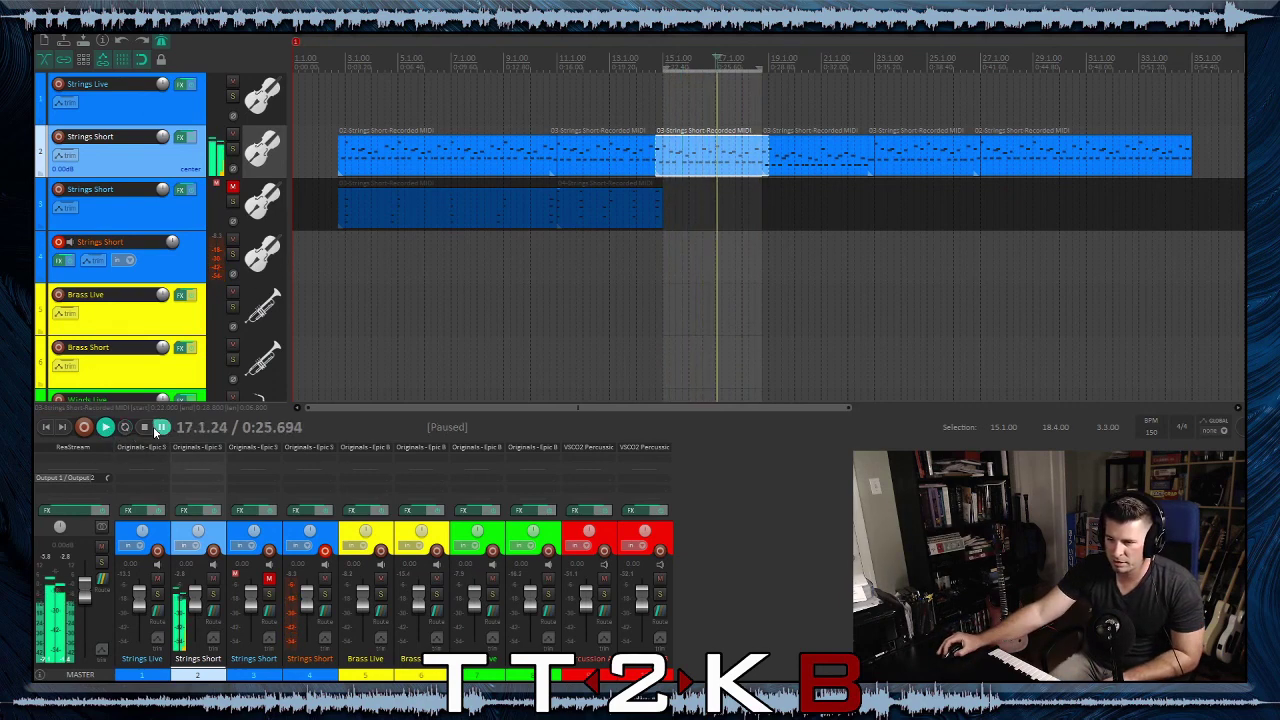
click(156, 433)
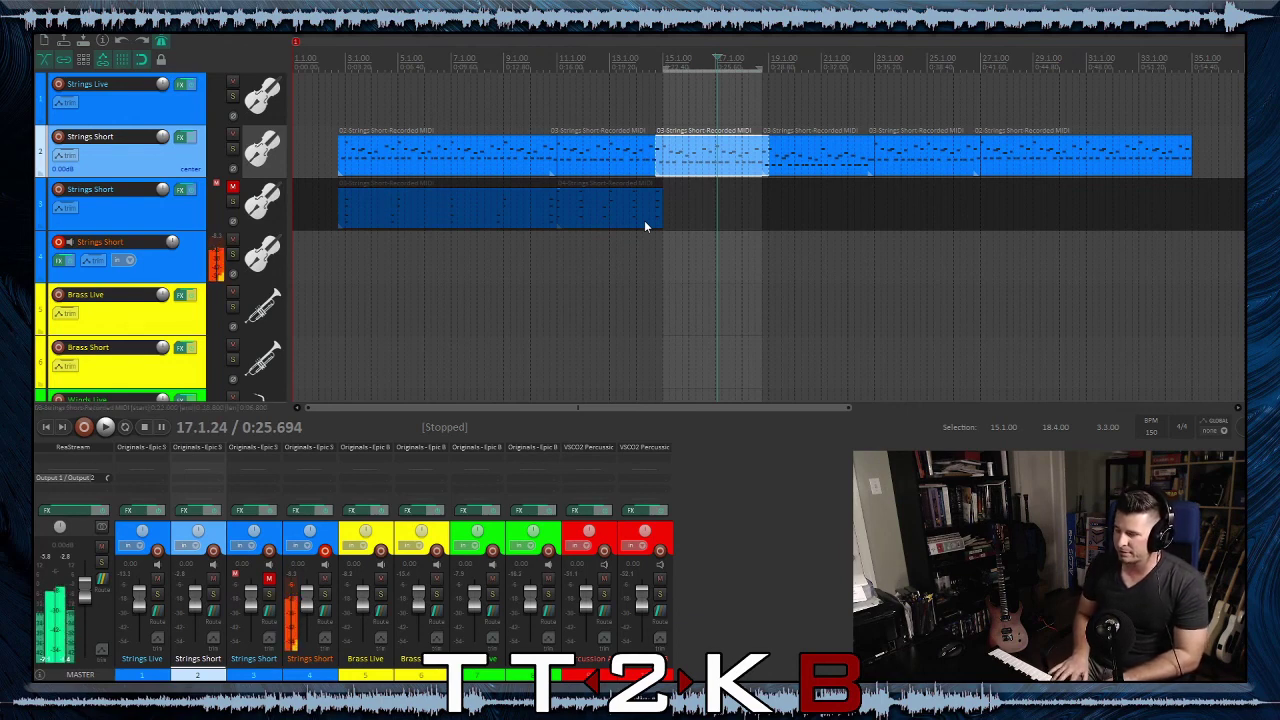
Unmute the third track and record the third chord take on the armed fourth track from 11.1.00 until past bar 23
click(644, 222)
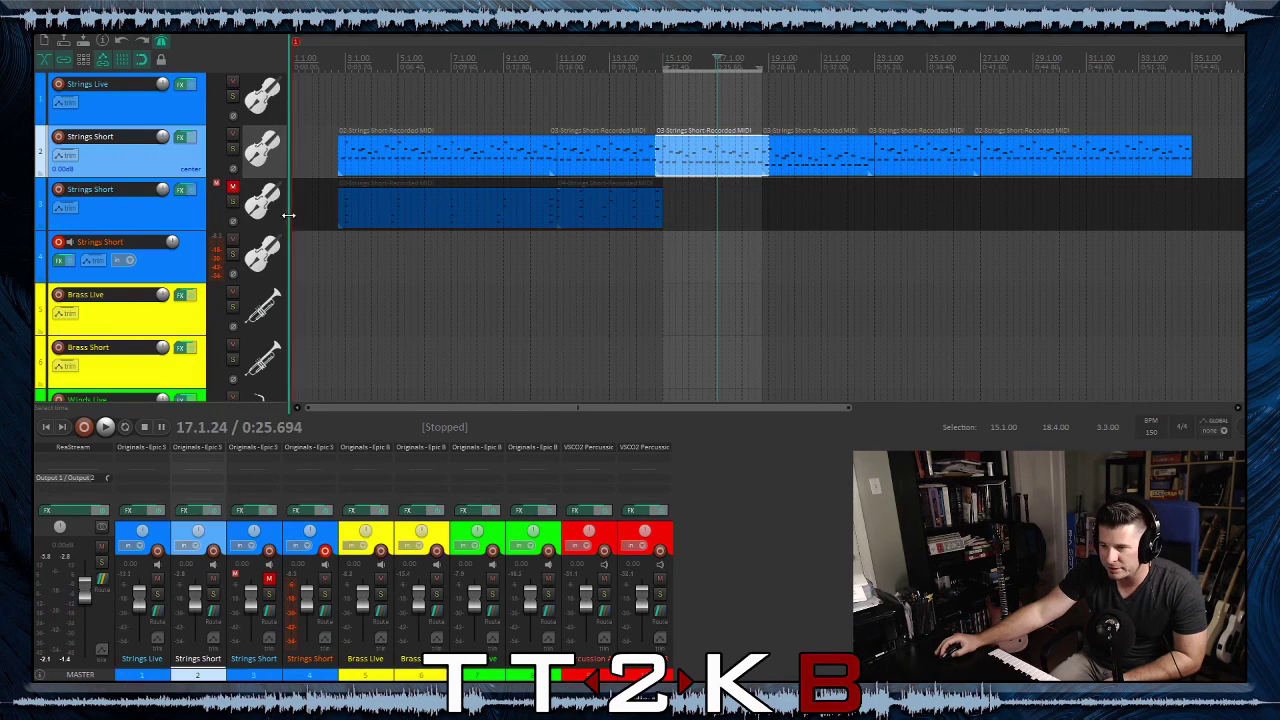
click(584, 272)
click(233, 188)
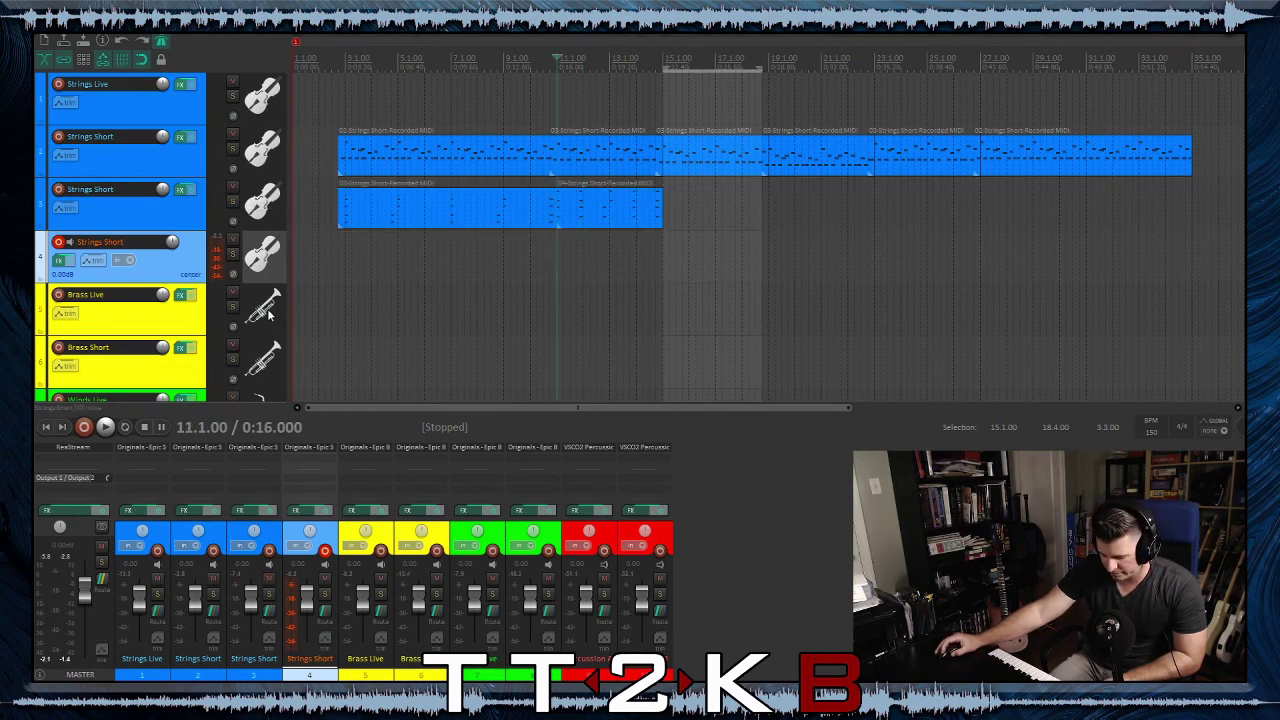
click(86, 429)
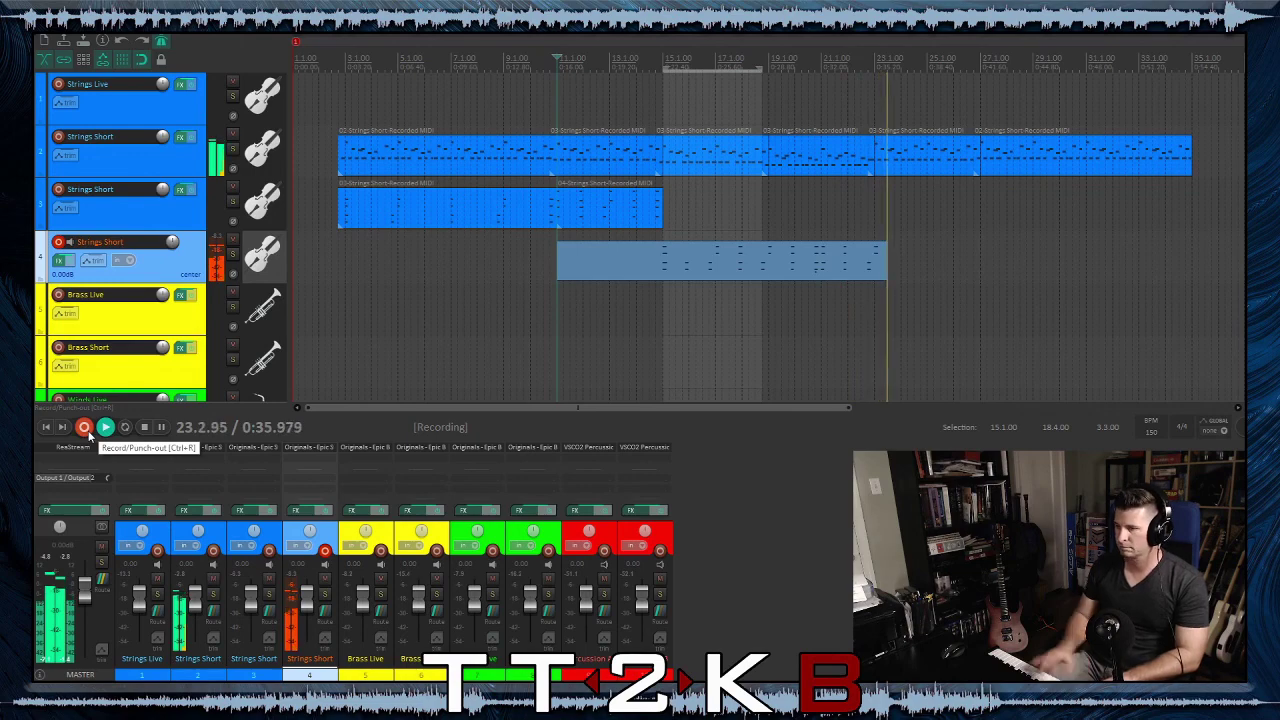
click(144, 427)
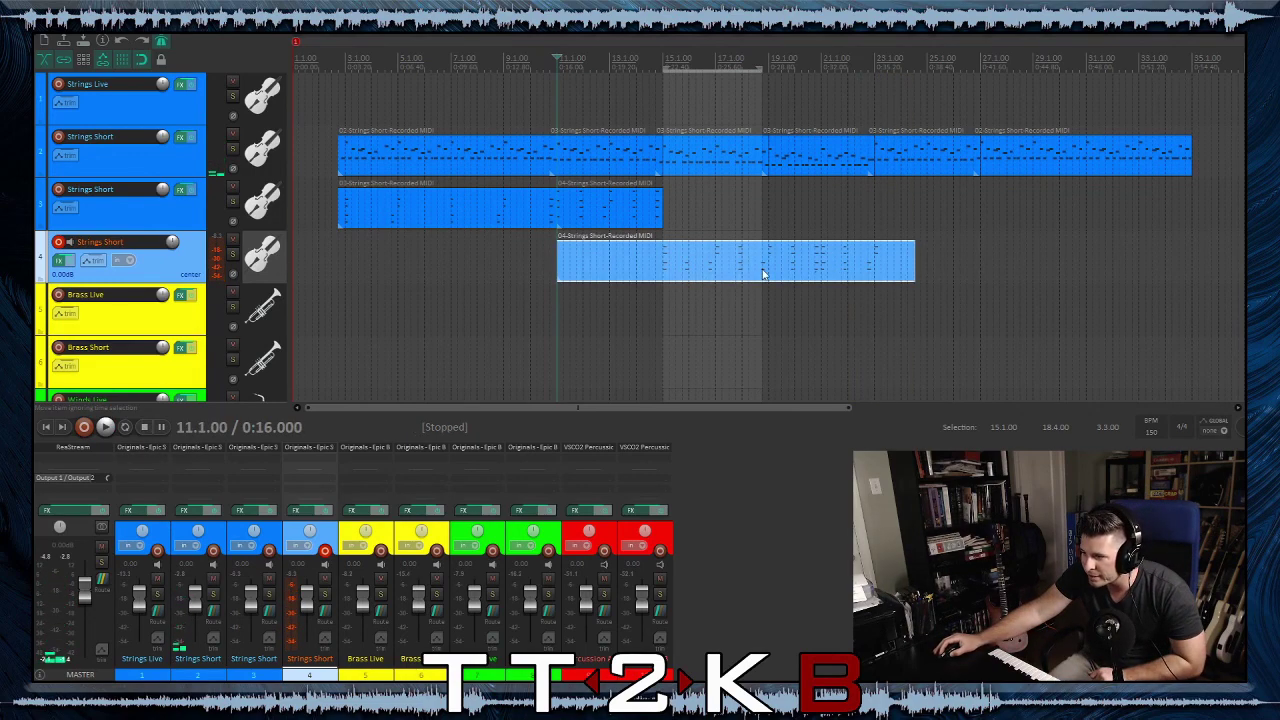
Delete the stray F2 note just before bar 21 in the new chord take and trim the take's empty beginning
double_click(810, 268)
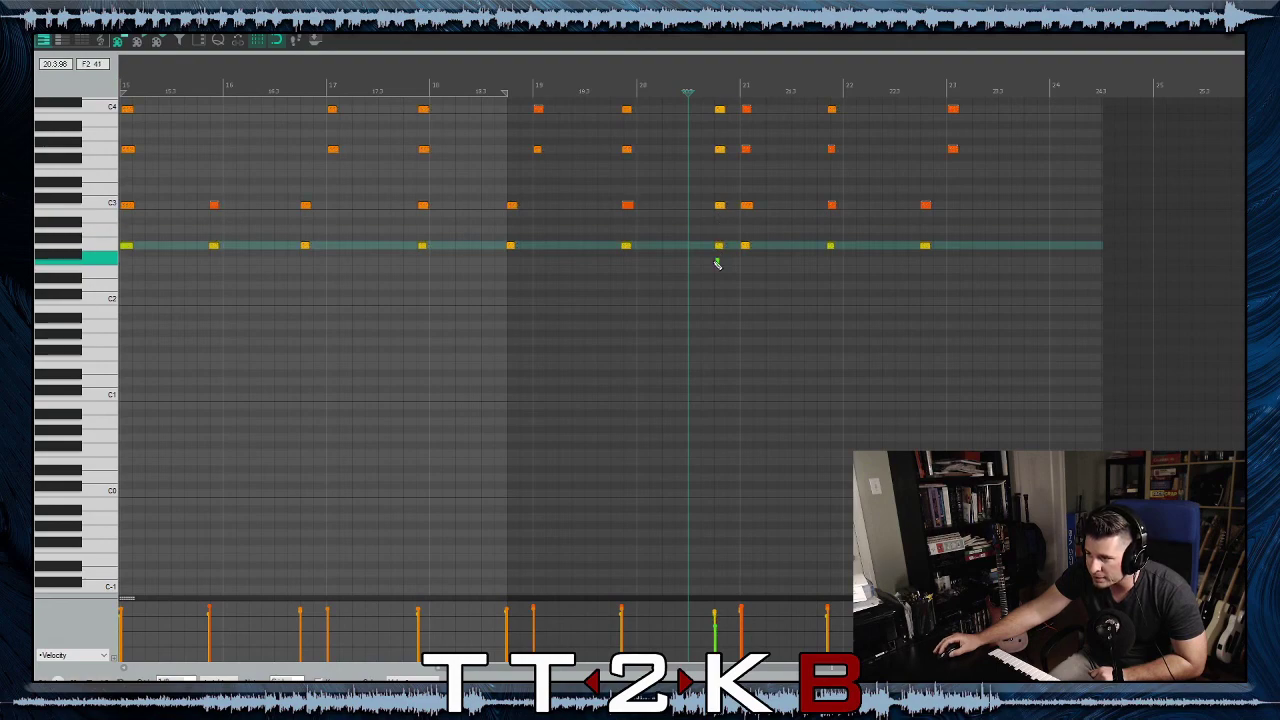
right_click(718, 261)
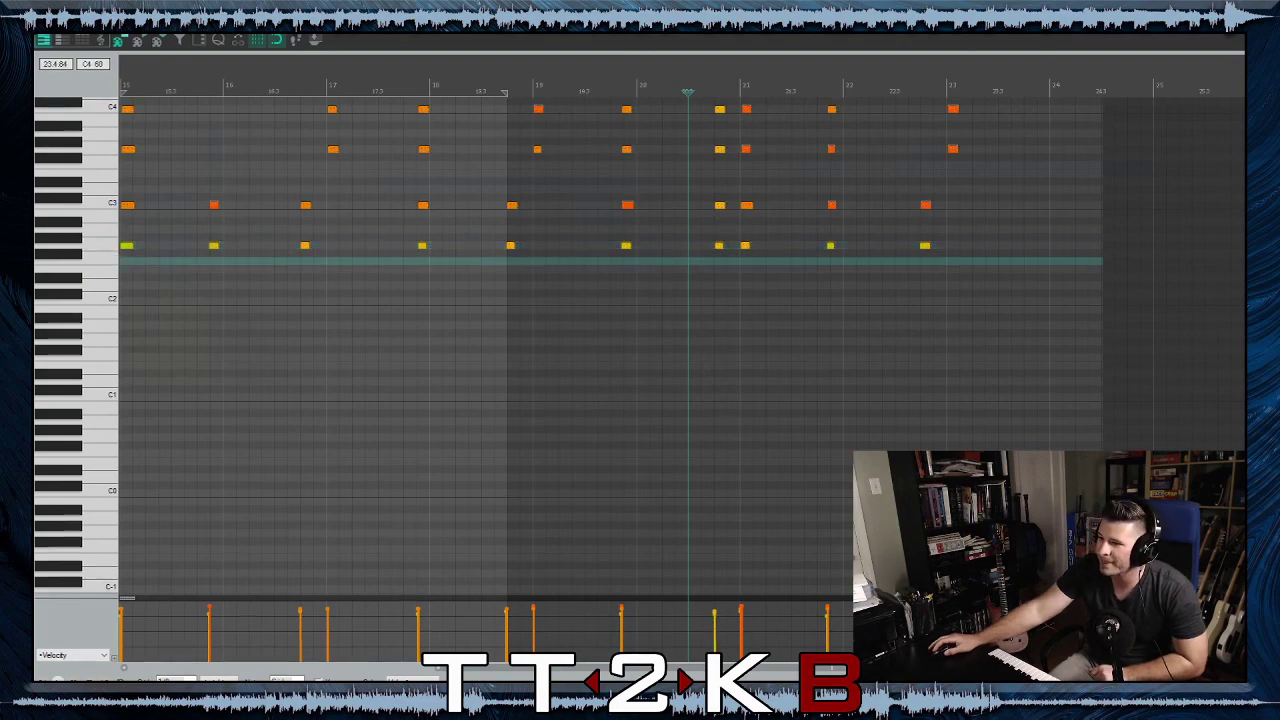
key(Escape)
drag(560, 275, 629, 275)
Quantize the positions of all notes in the take to the grid at 100% strength and delete the two high notes at bar 23
click(697, 273)
double_click(698, 273)
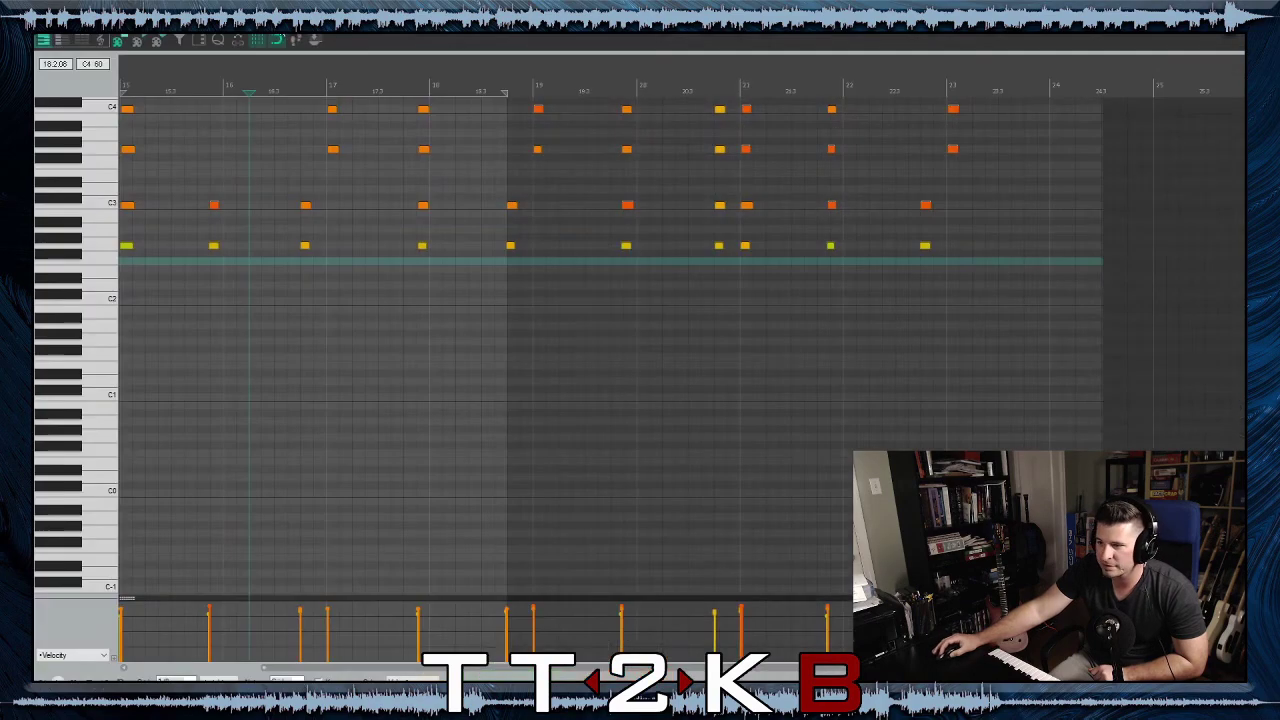
click(218, 41)
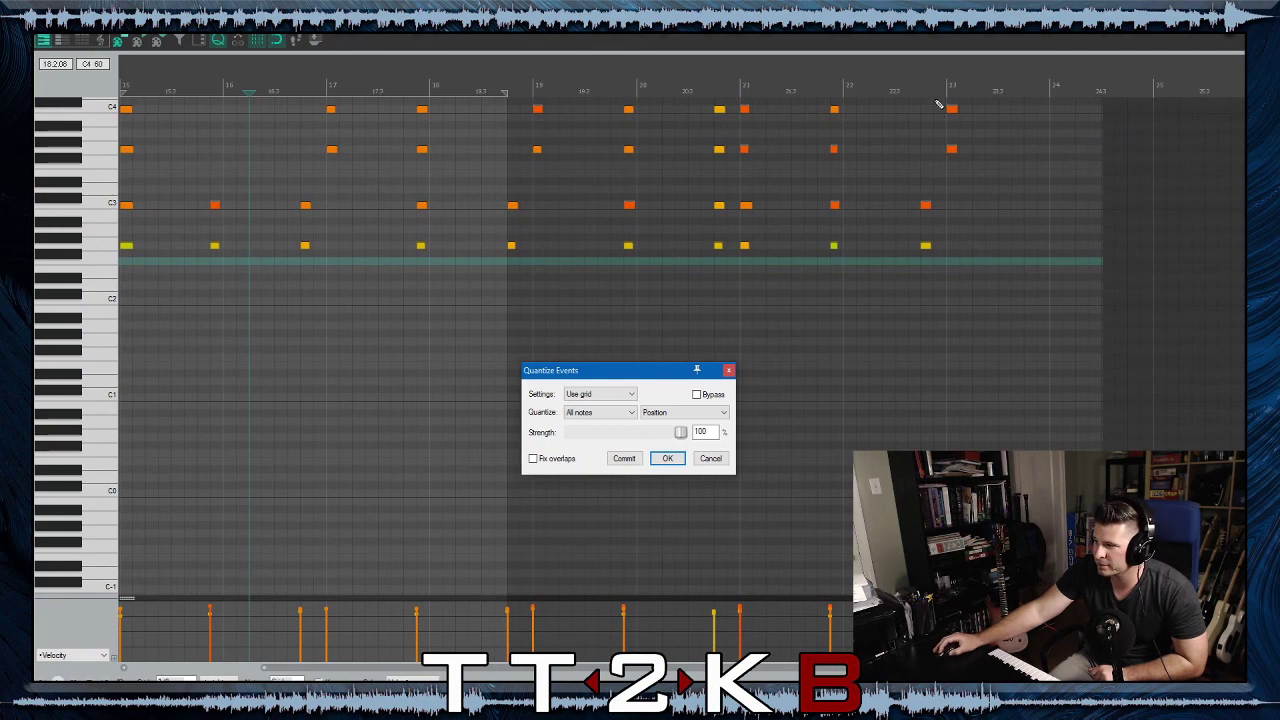
drag(943, 108, 1003, 189)
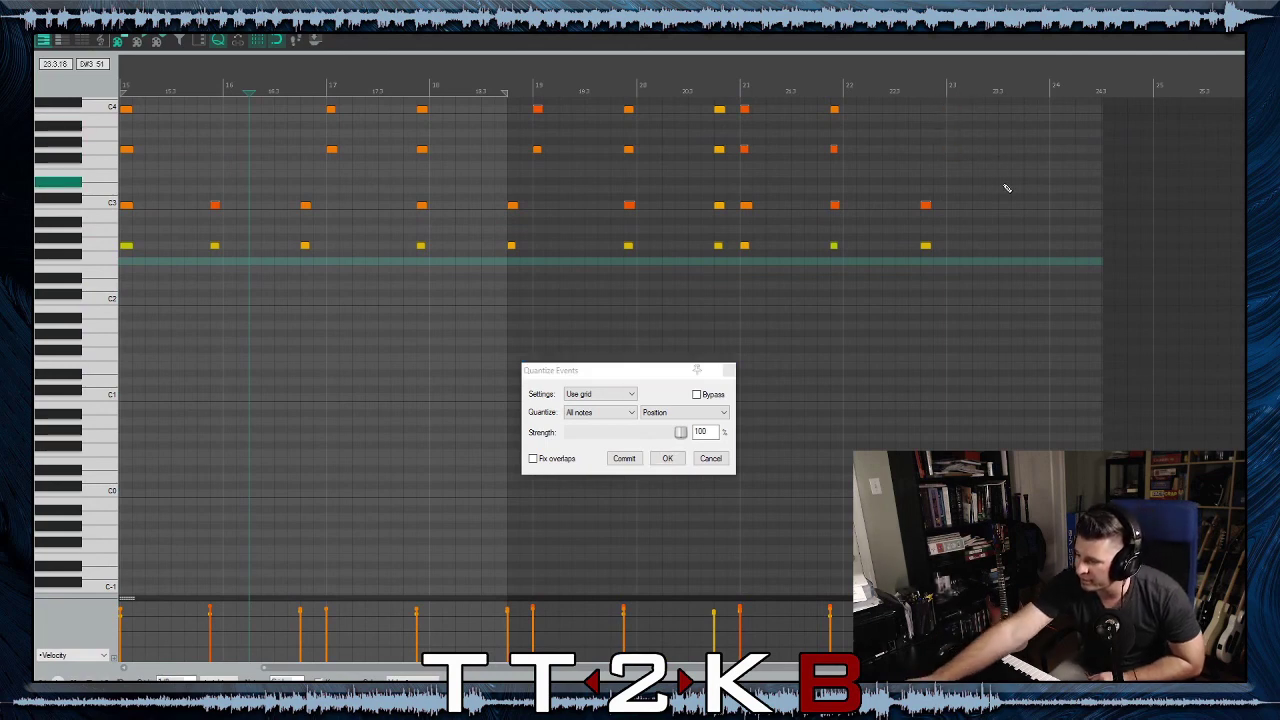
key(Delete)
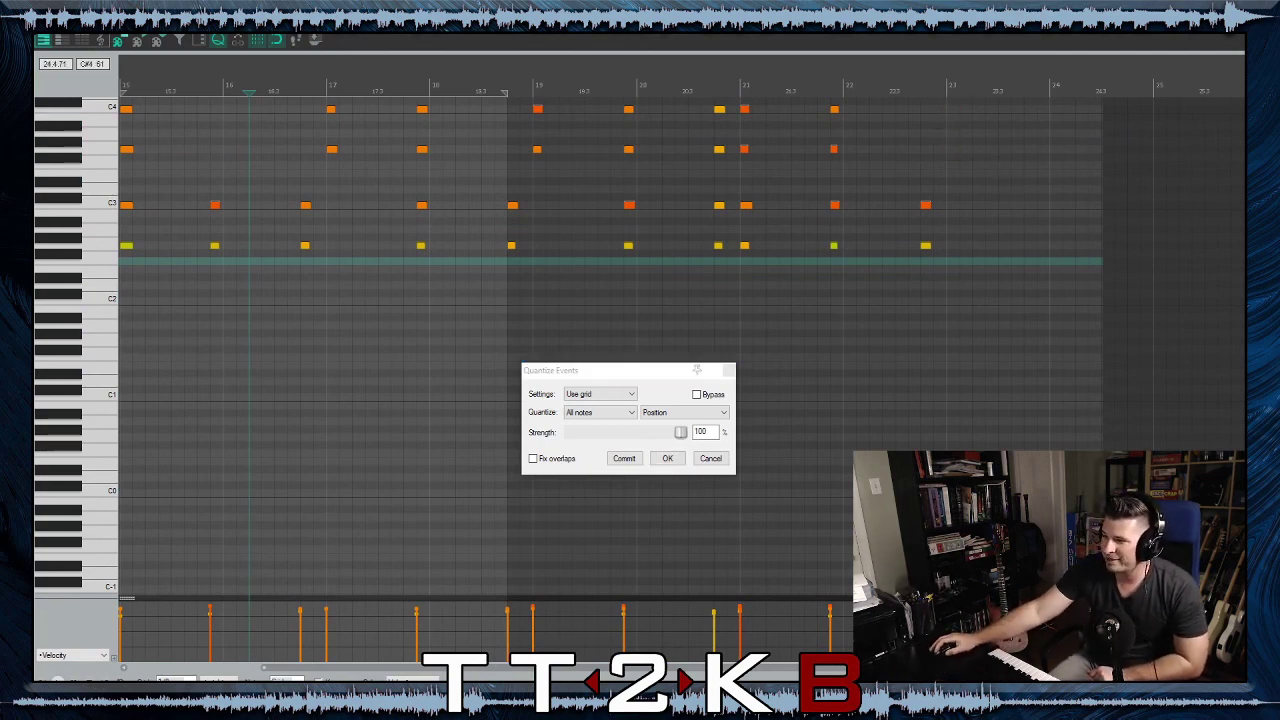
click(667, 458)
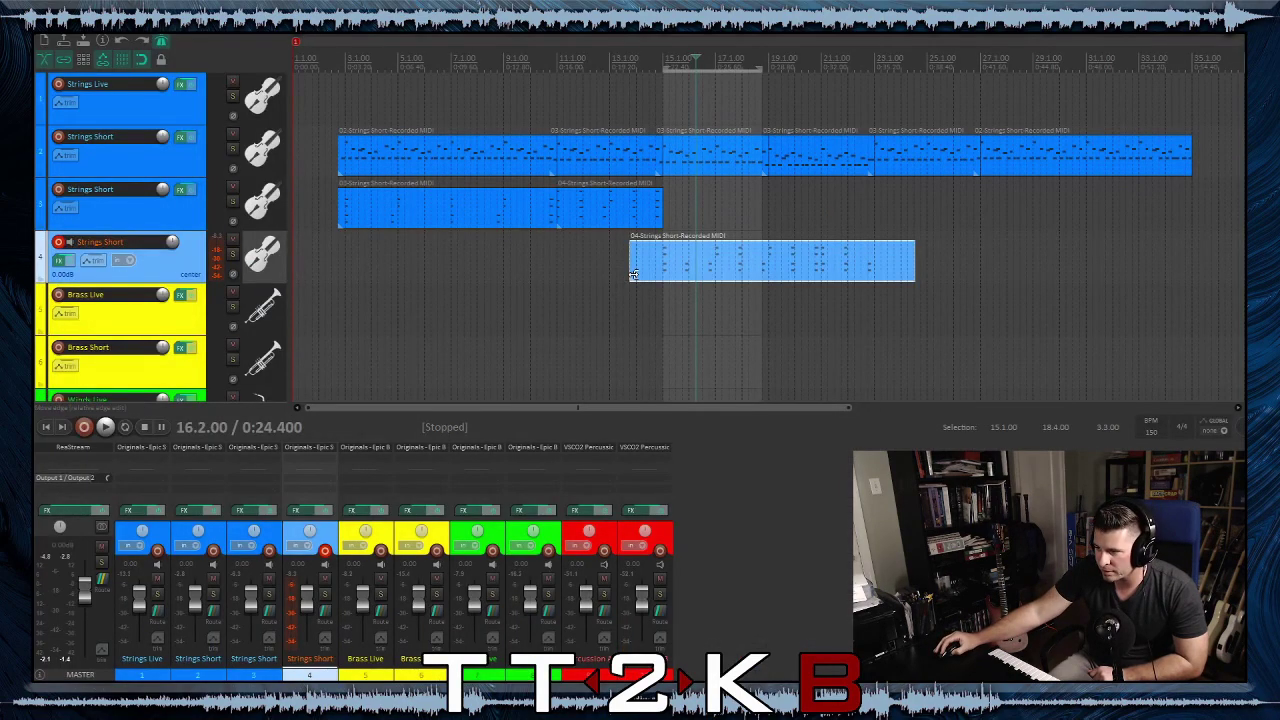
Trim the third chord take to span 15.1.00 to 23.1.00 and move it onto the third track directly after the second take
drag(634, 274, 663, 274)
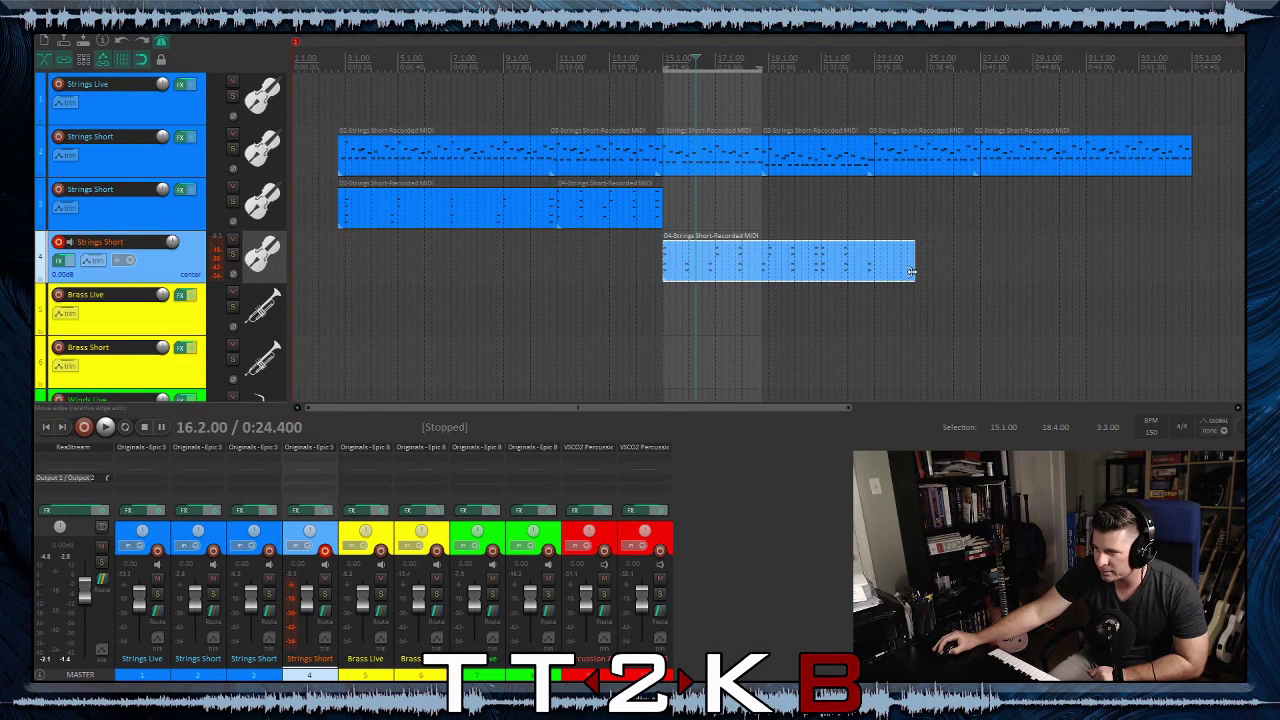
drag(912, 271, 873, 290)
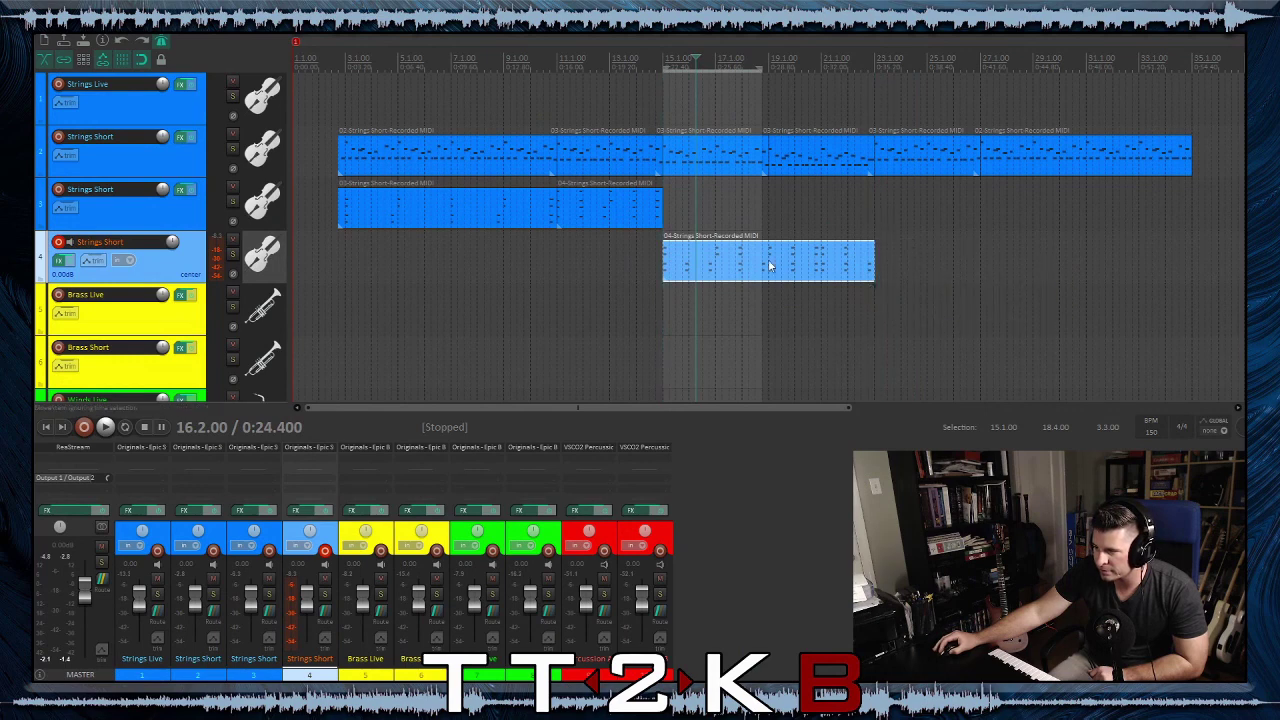
drag(727, 262, 727, 218)
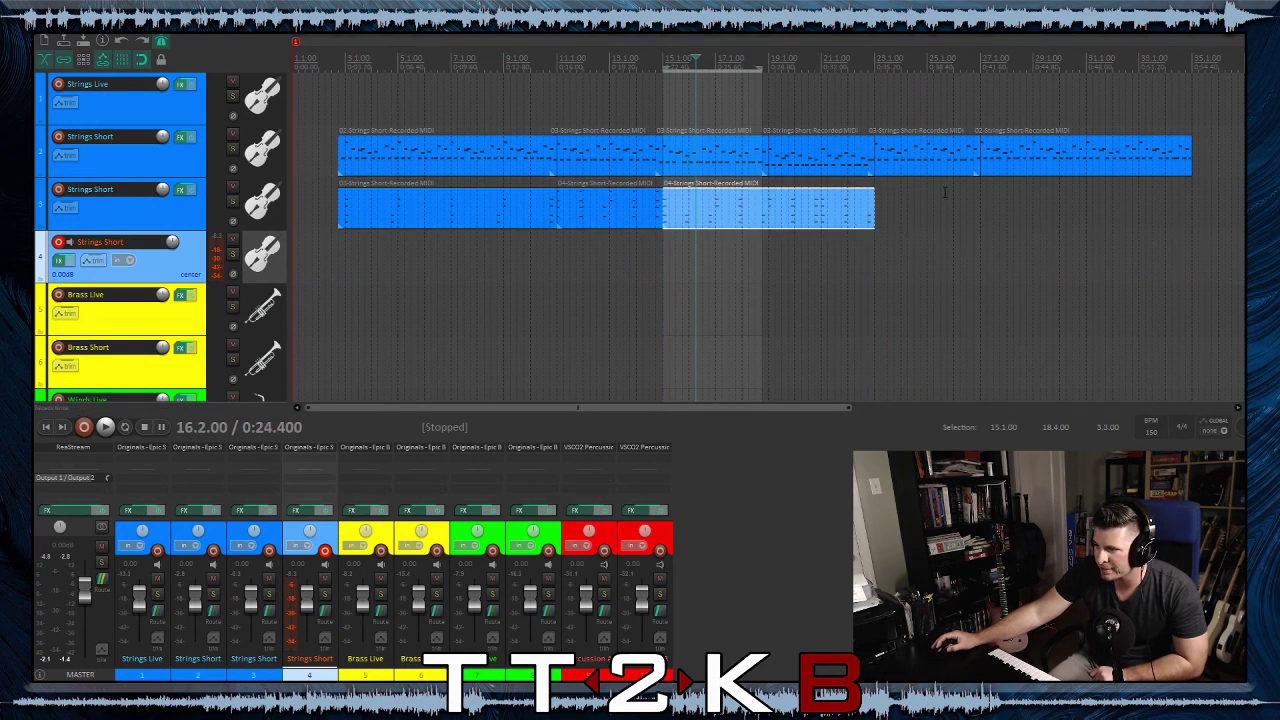
Copy the second chord item on the third track and paste it at 23.1.00, directly after the third take
double_click(607, 209)
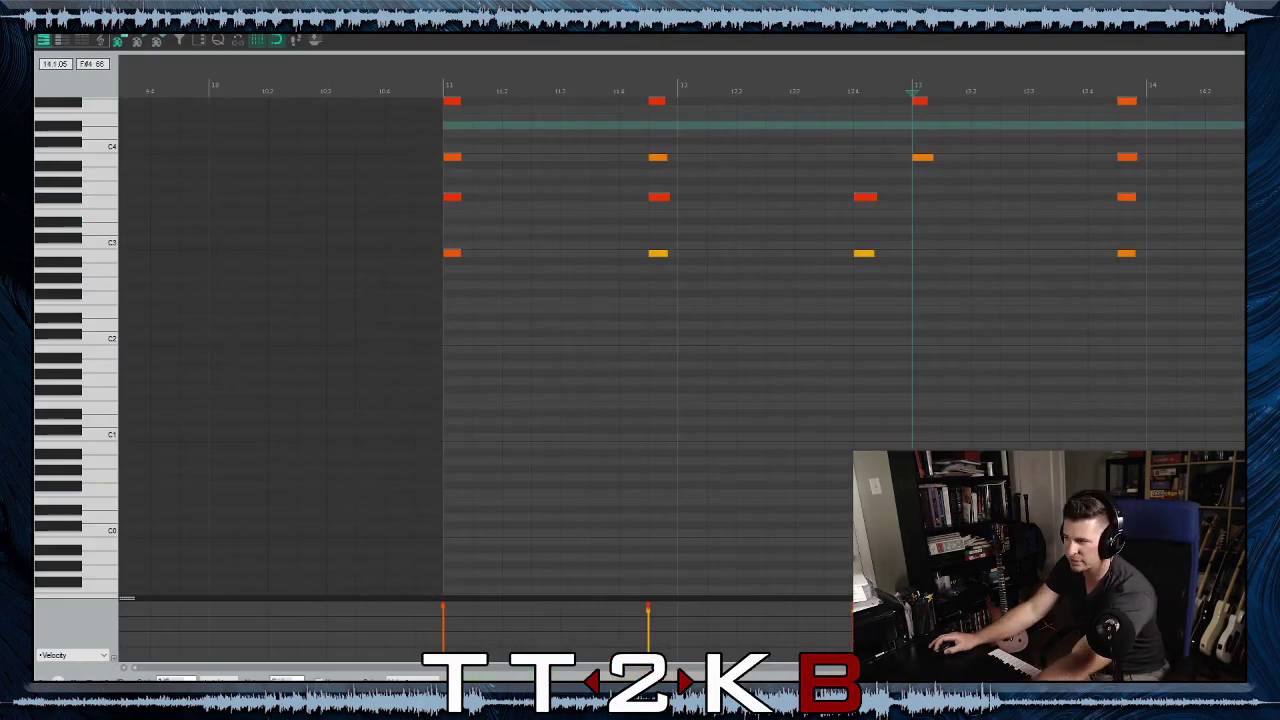
key(Escape)
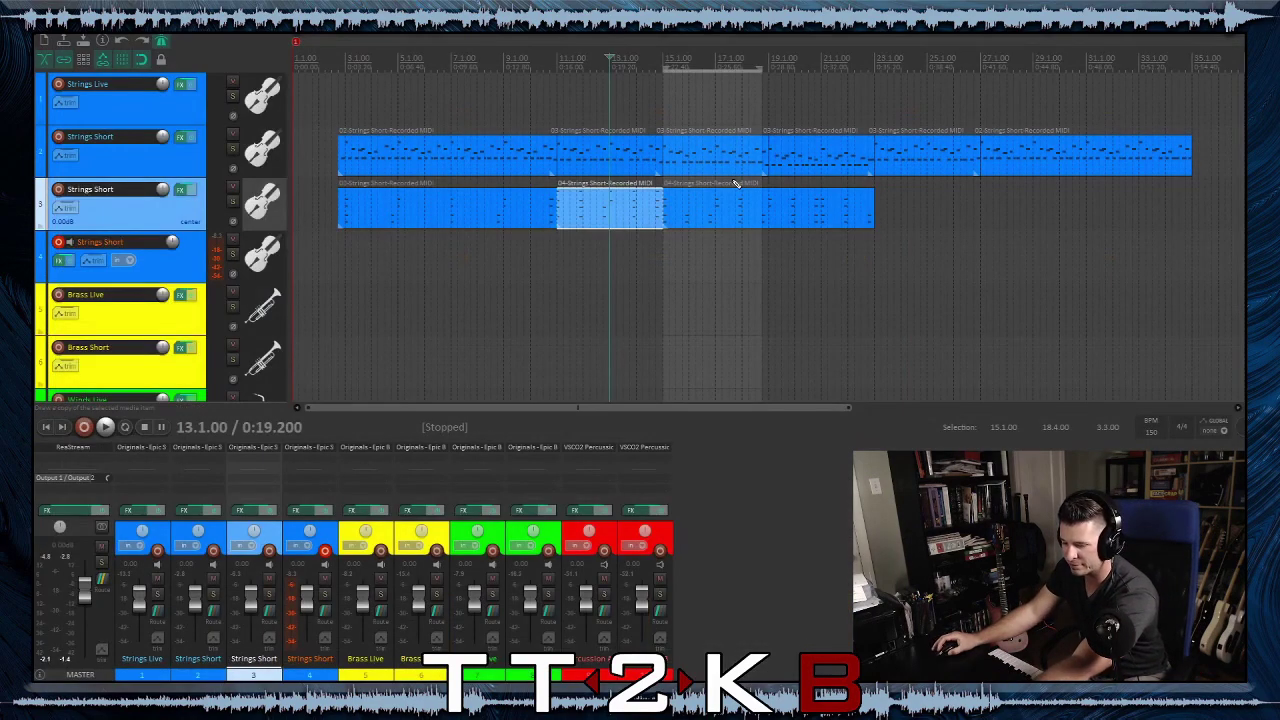
click(880, 213)
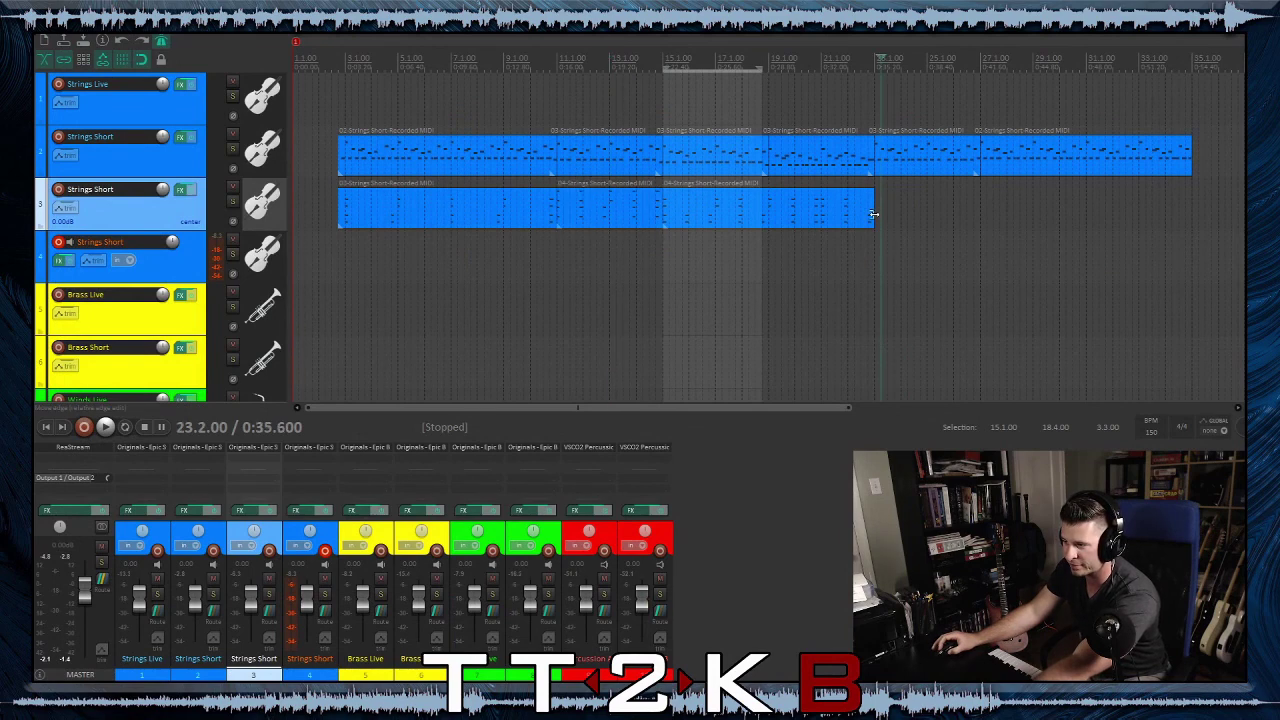
click(874, 212)
key(ctrl+v)
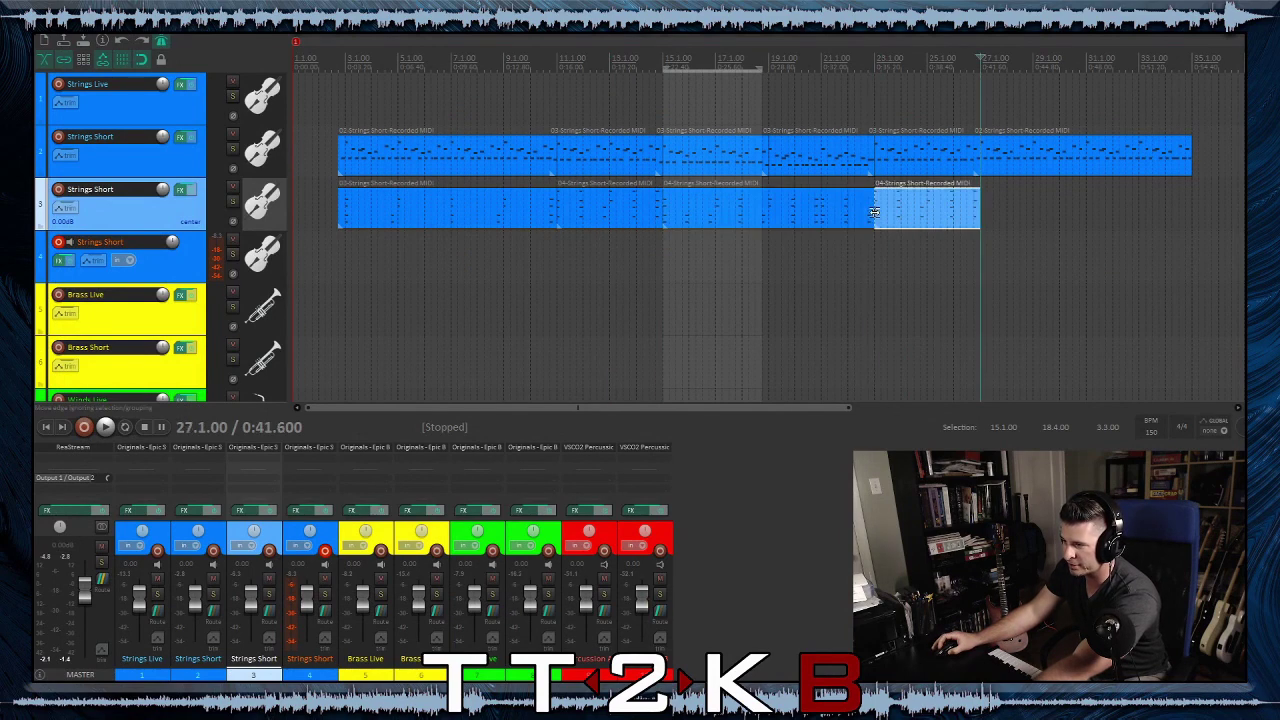
click(893, 276)
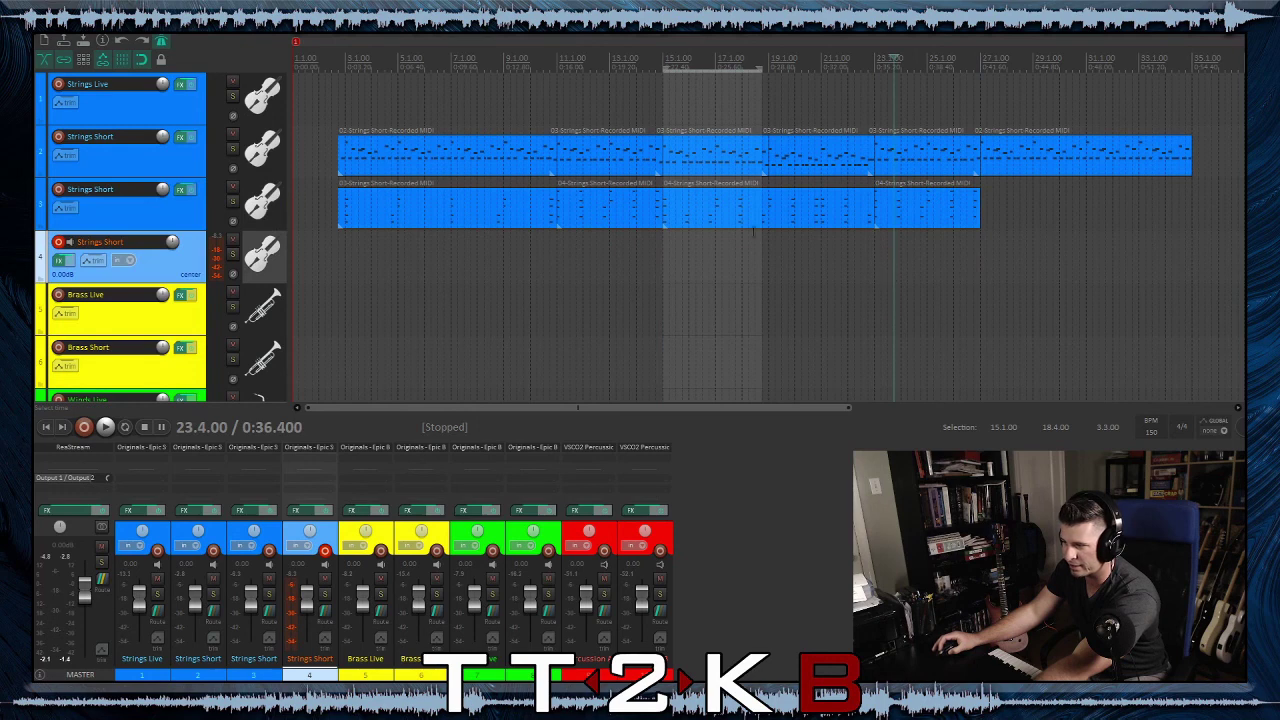
Copy the first chord item on the third track and paste it at 27.1.00 as the closing section
click(461, 210)
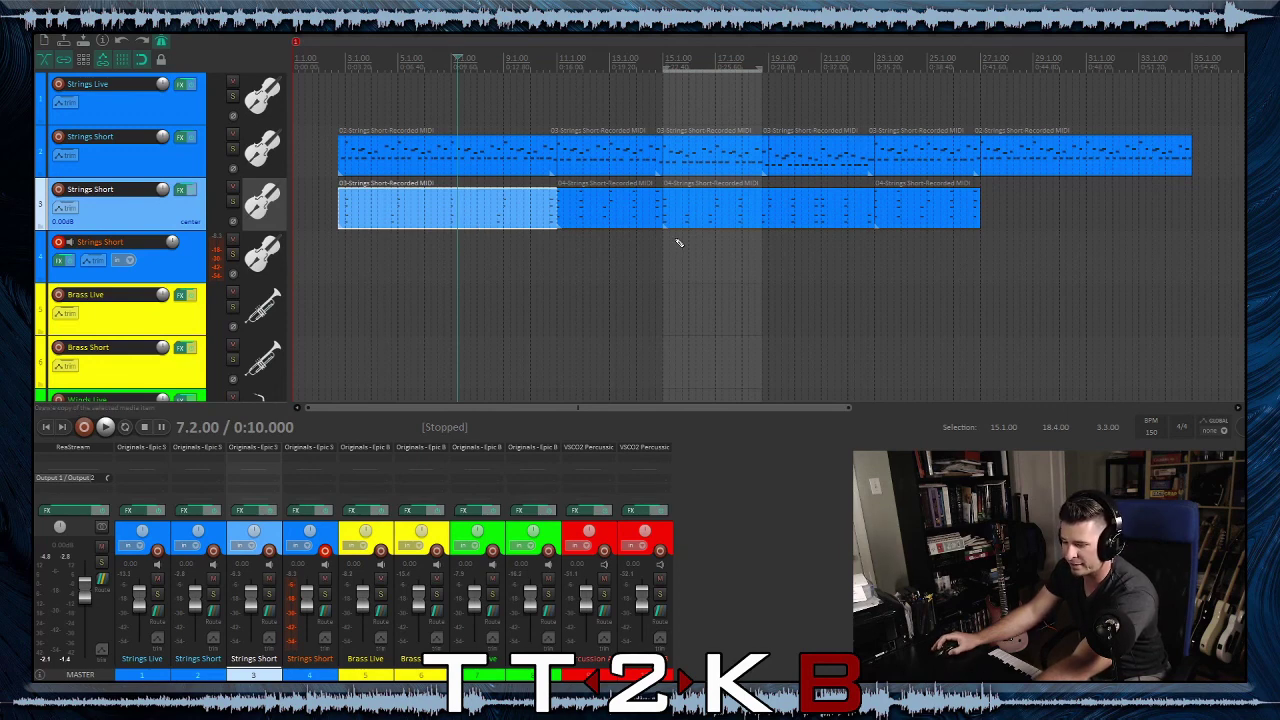
click(1000, 207)
click(977, 225)
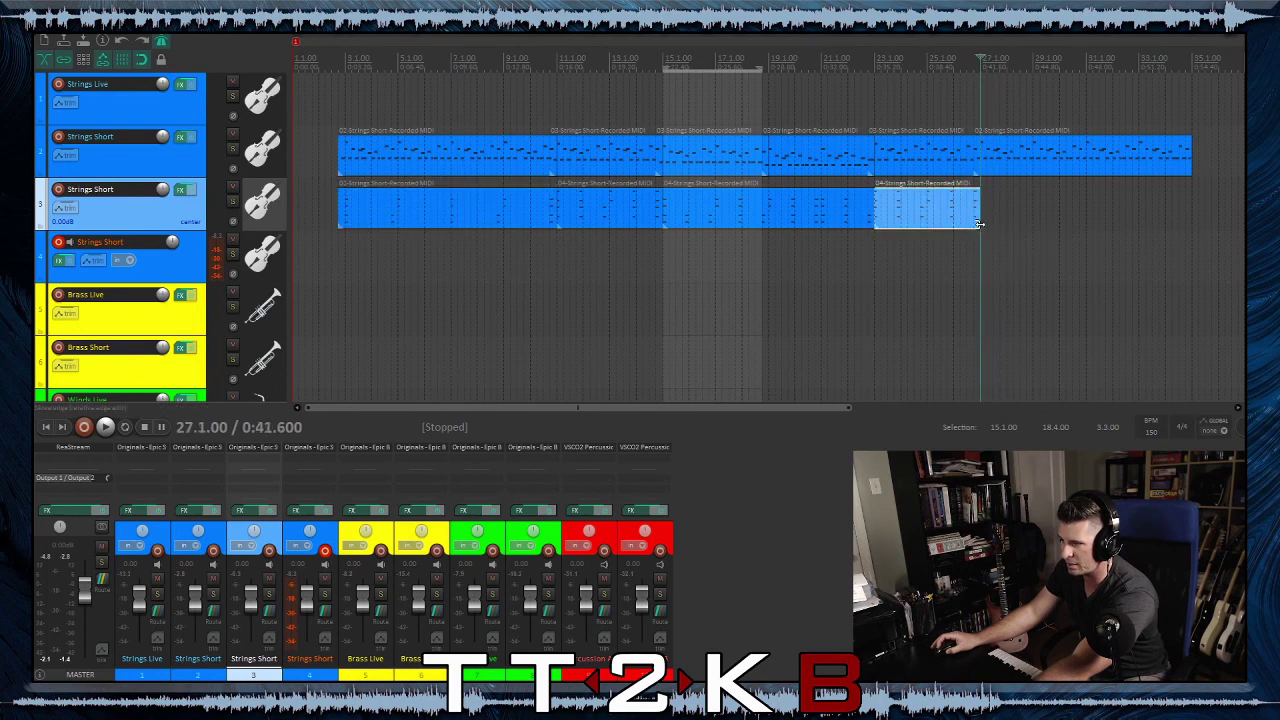
key(ctrl+v)
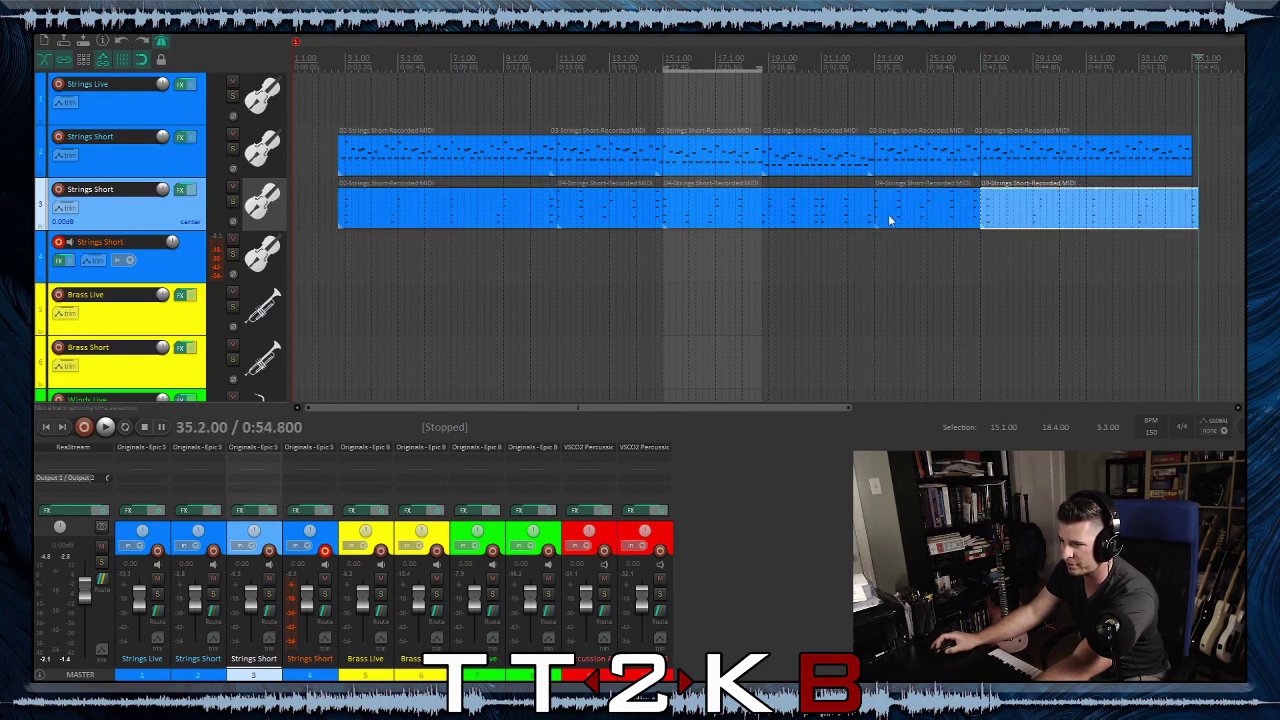
Disarm recording on the fourth track and play the melody and chords together from 2.4.00
click(338, 224)
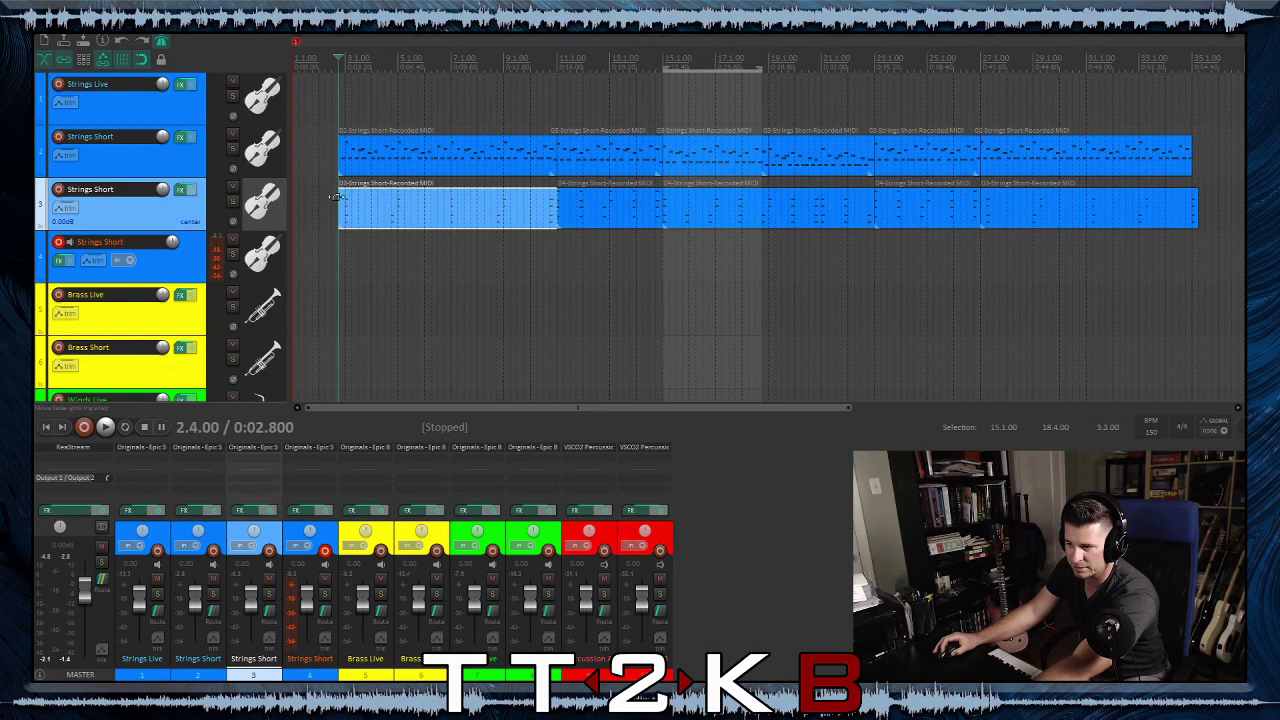
click(340, 166)
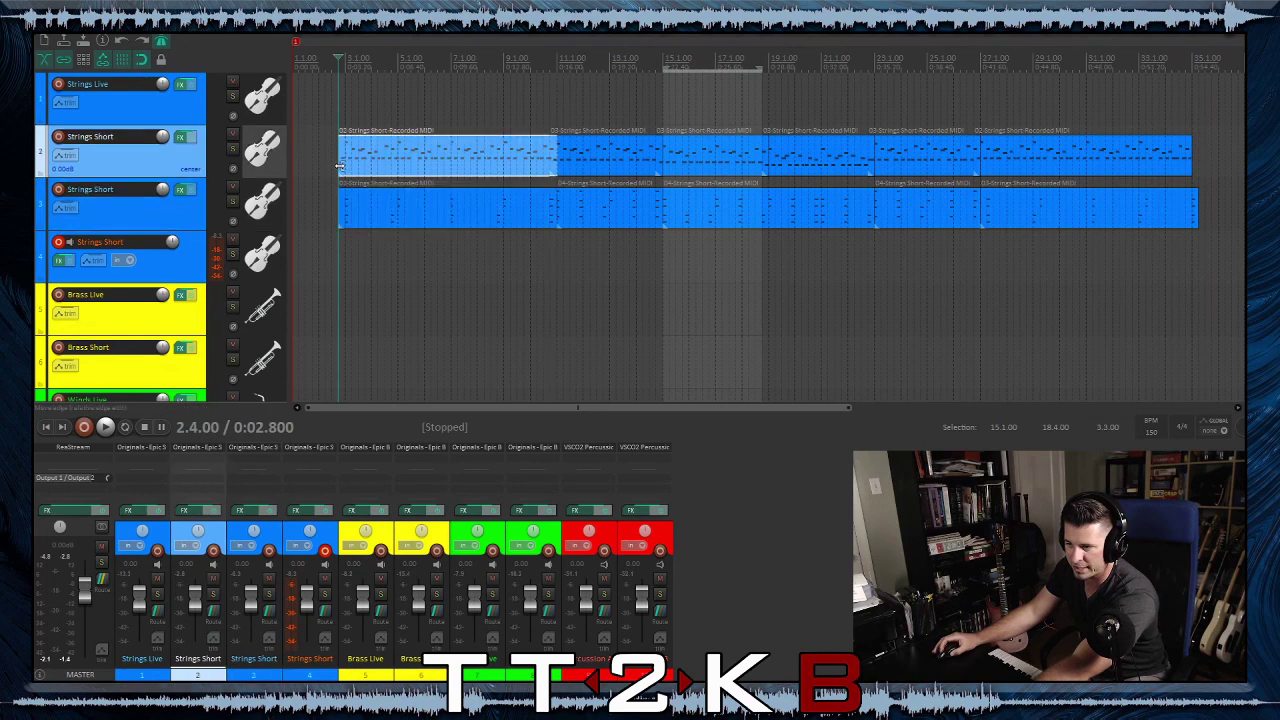
click(53, 247)
click(59, 243)
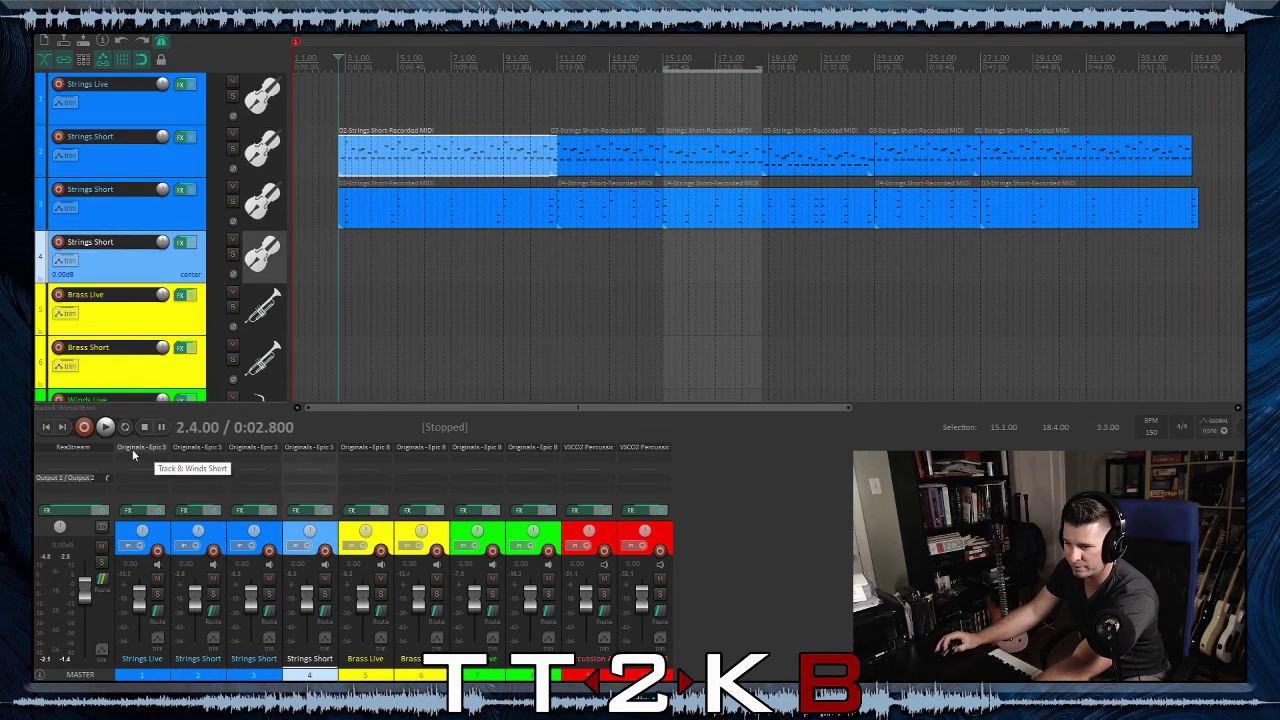
click(105, 427)
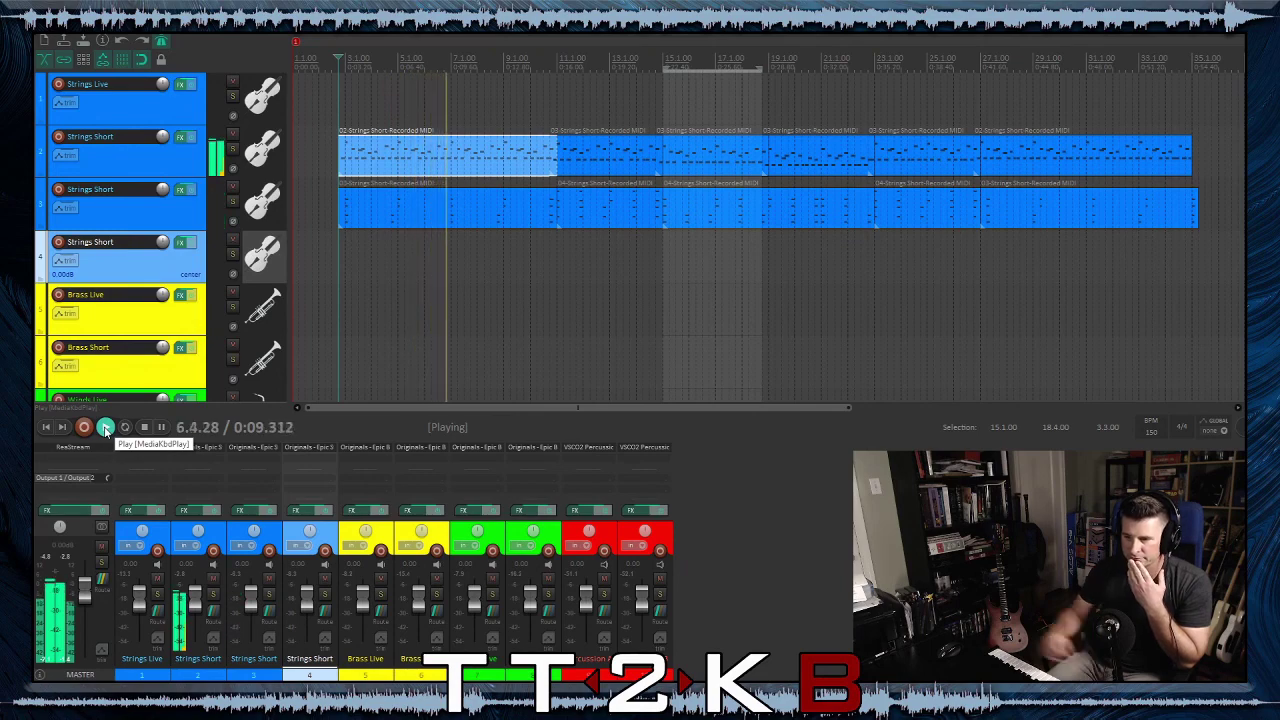
click(143, 428)
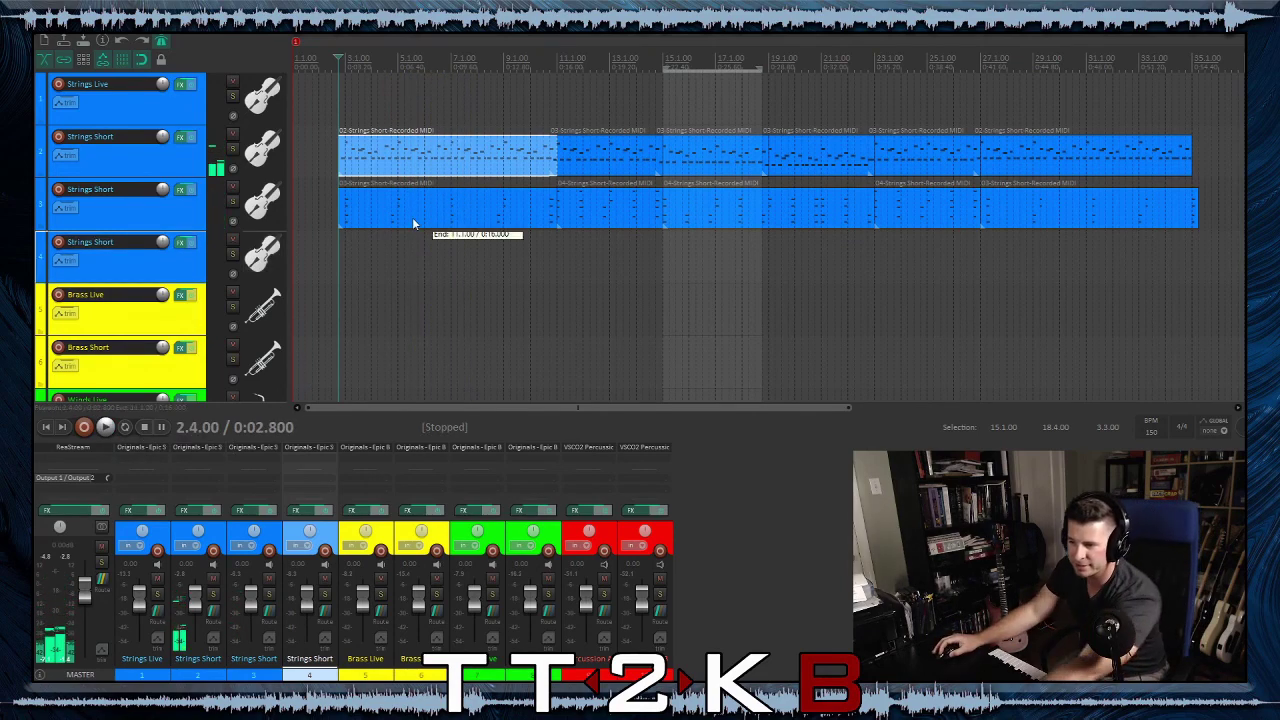
Open the first chord item on the third track and raise the velocity of the low note just before bar 5
double_click(413, 224)
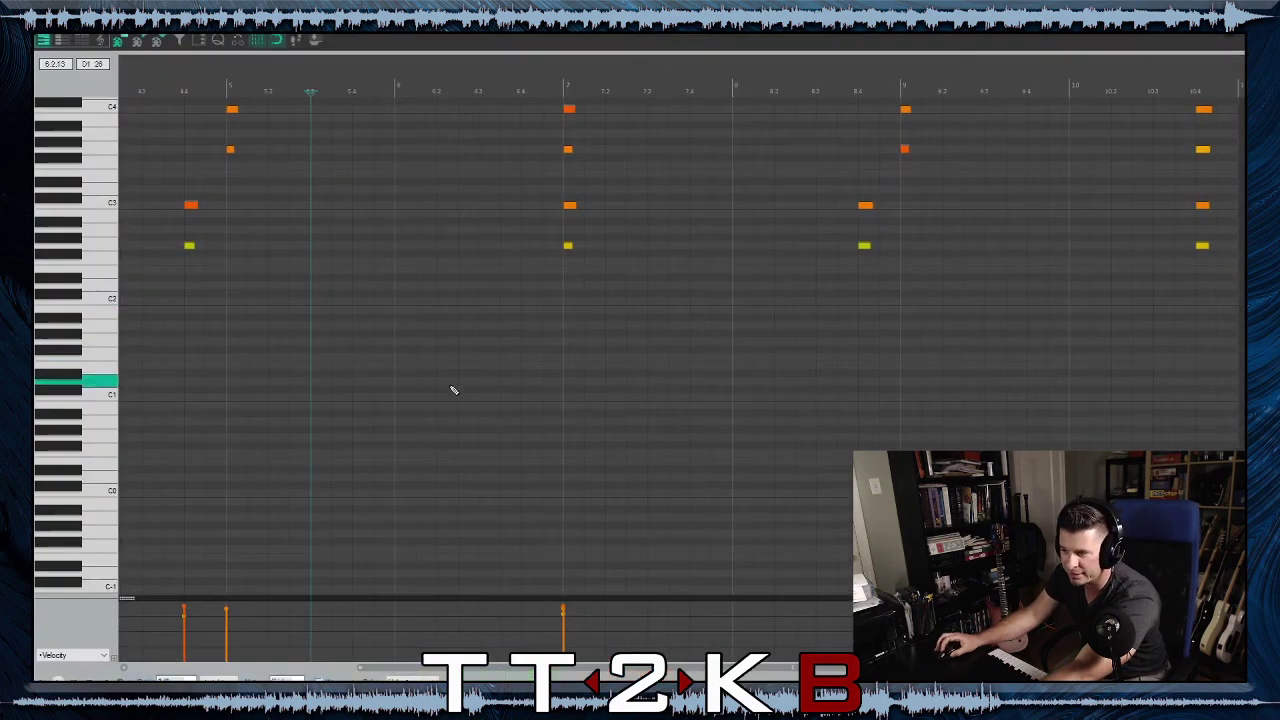
scroll(451, 388, down, 2)
drag(174, 107, 901, 326)
click(548, 383)
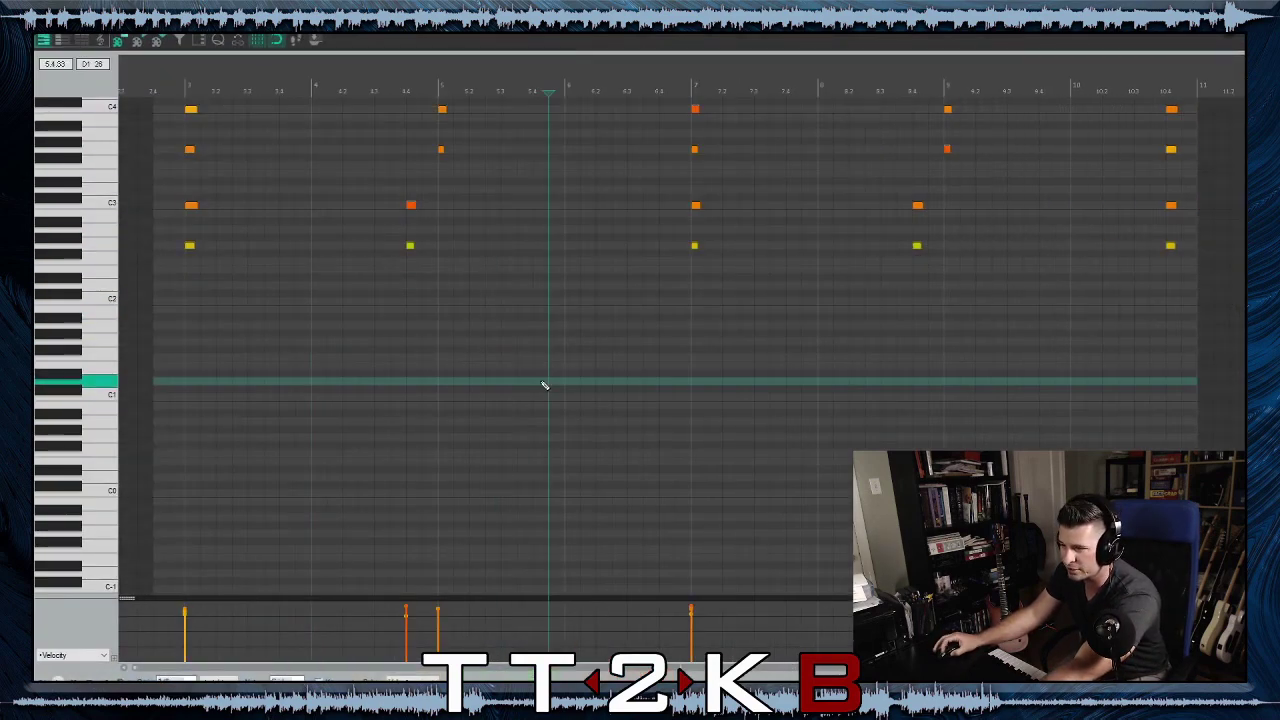
click(410, 244)
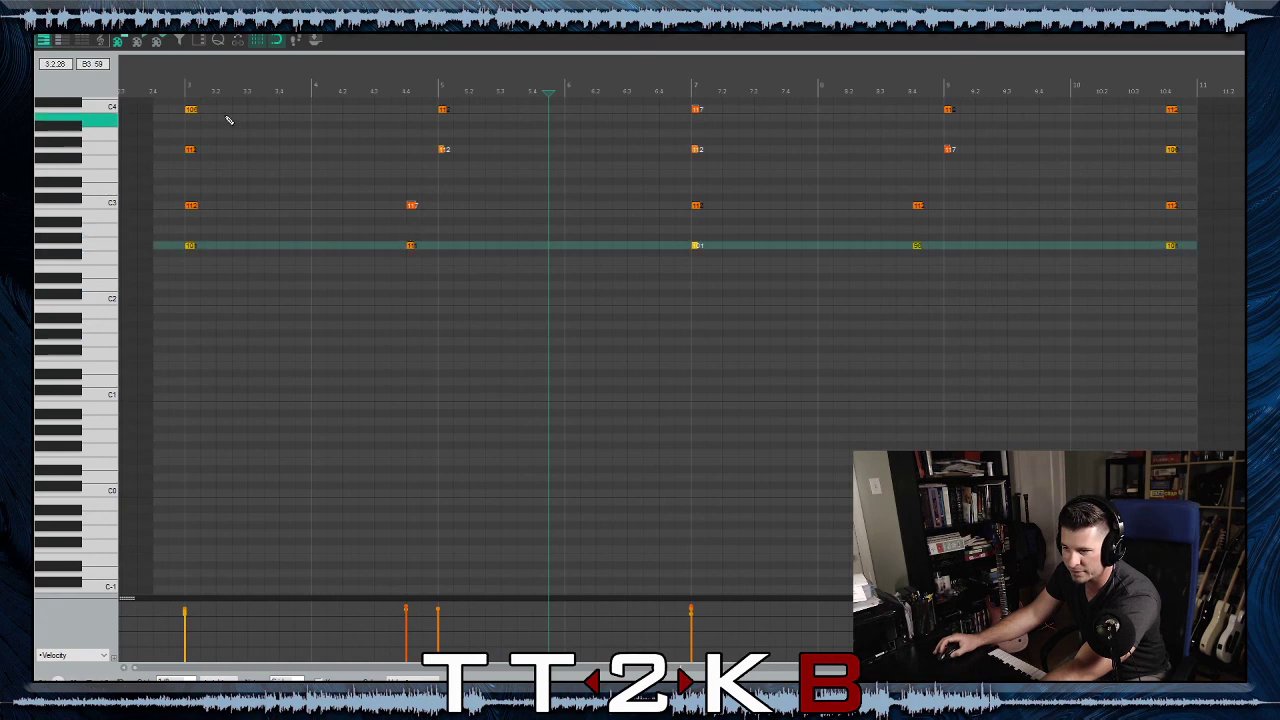
Raise the velocities of all notes in the first chord item together by a small amount and close its MIDI editor
drag(180, 106, 1162, 217)
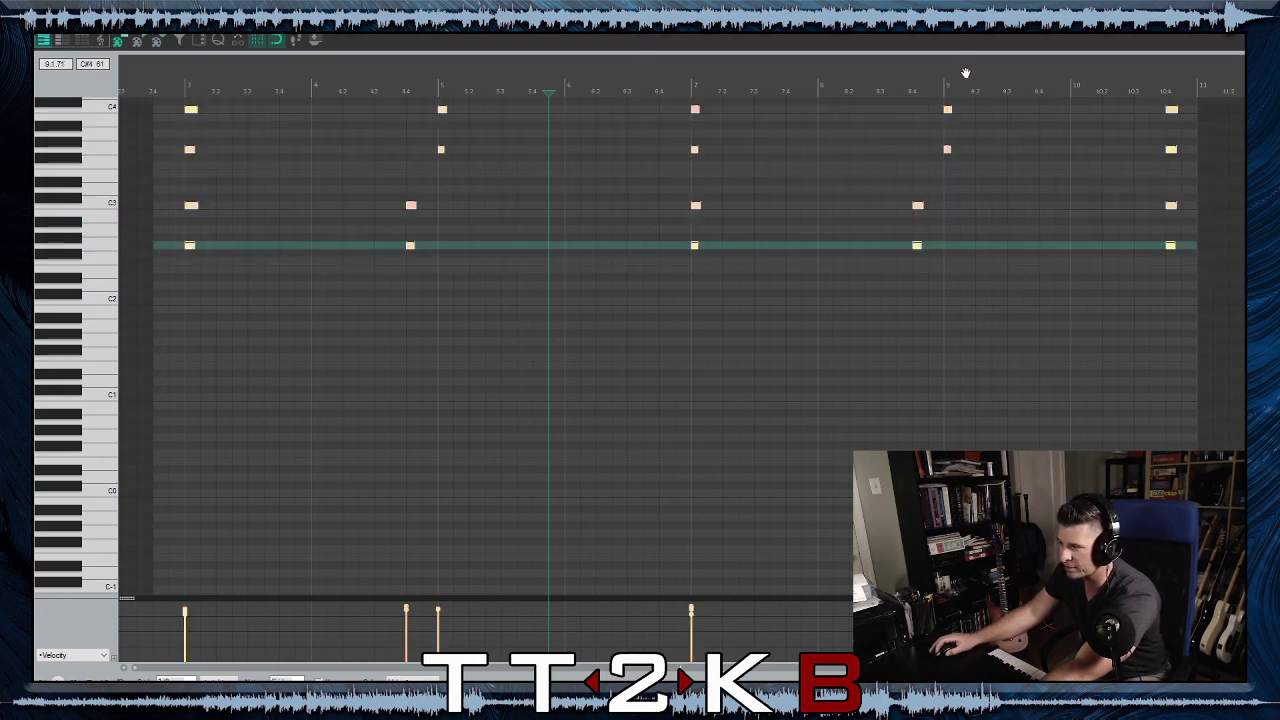
click(947, 107)
click(947, 107)
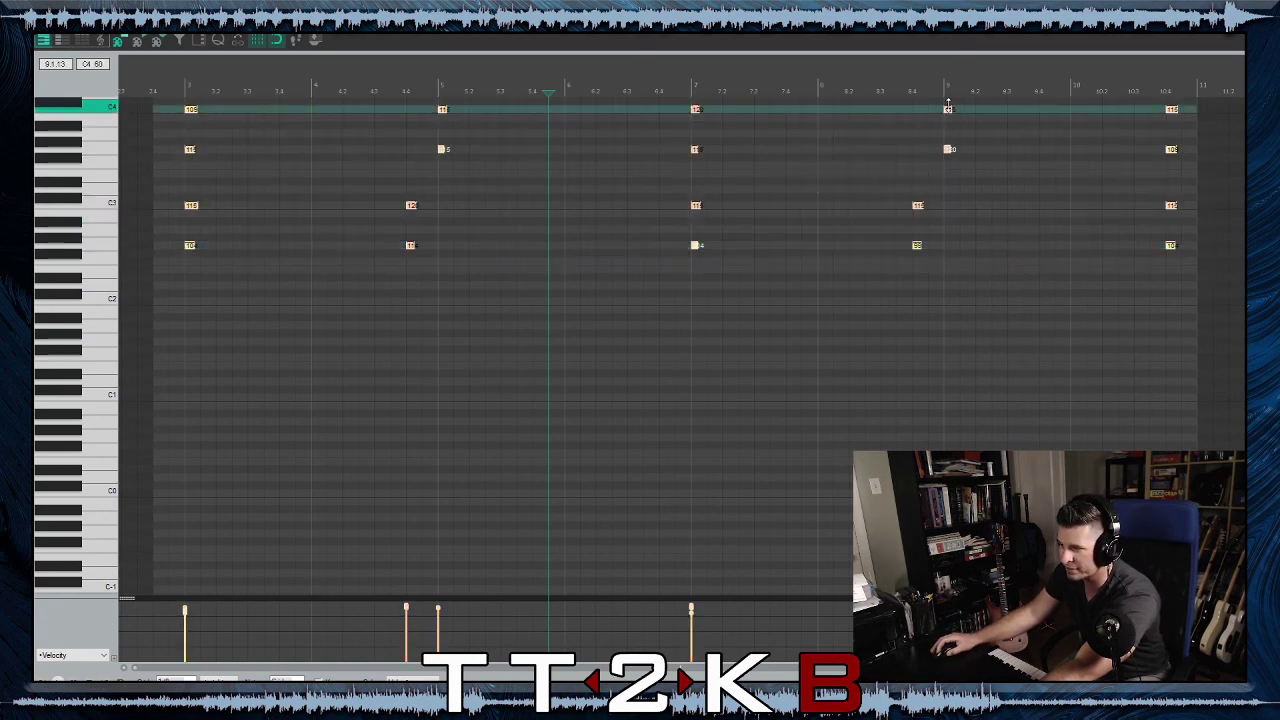
drag(947, 100, 950, 100)
key(Escape)
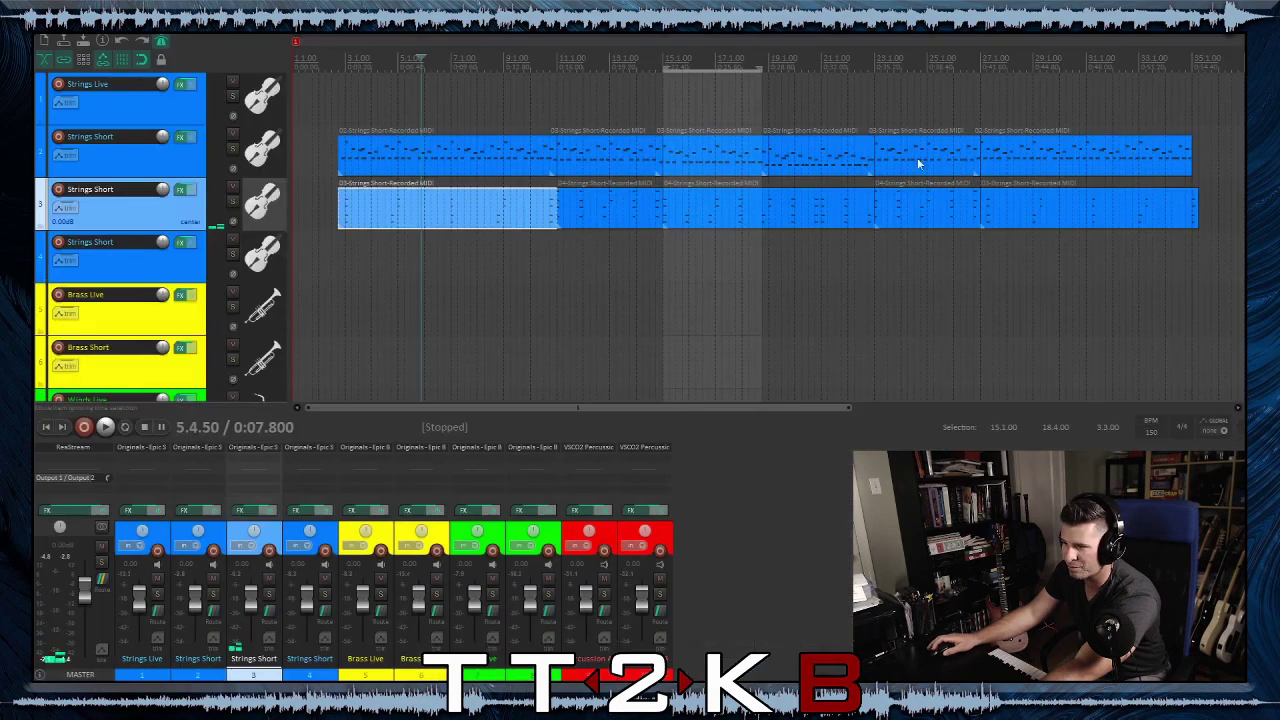
Raise the velocities of the weaker low and middle chord notes between bars 11 and 13 in the second chord item
double_click(615, 215)
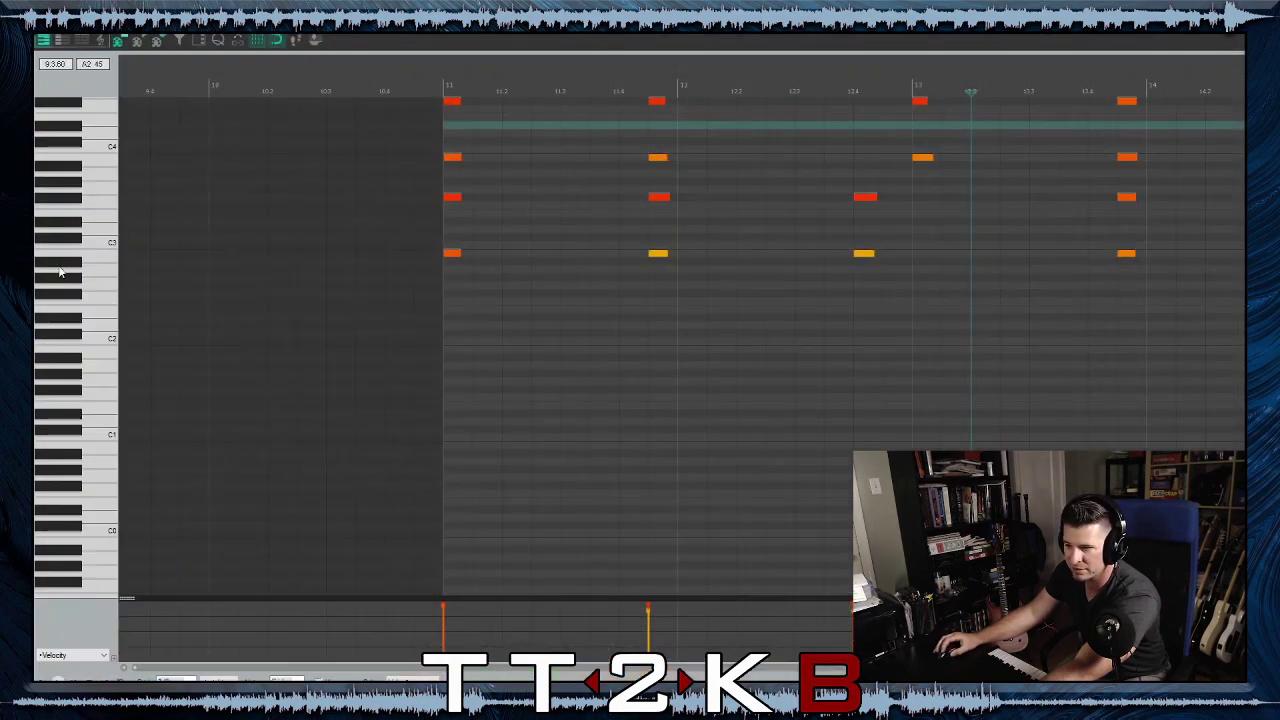
scroll(67, 270, up, 2)
drag(445, 128, 1141, 362)
click(855, 421)
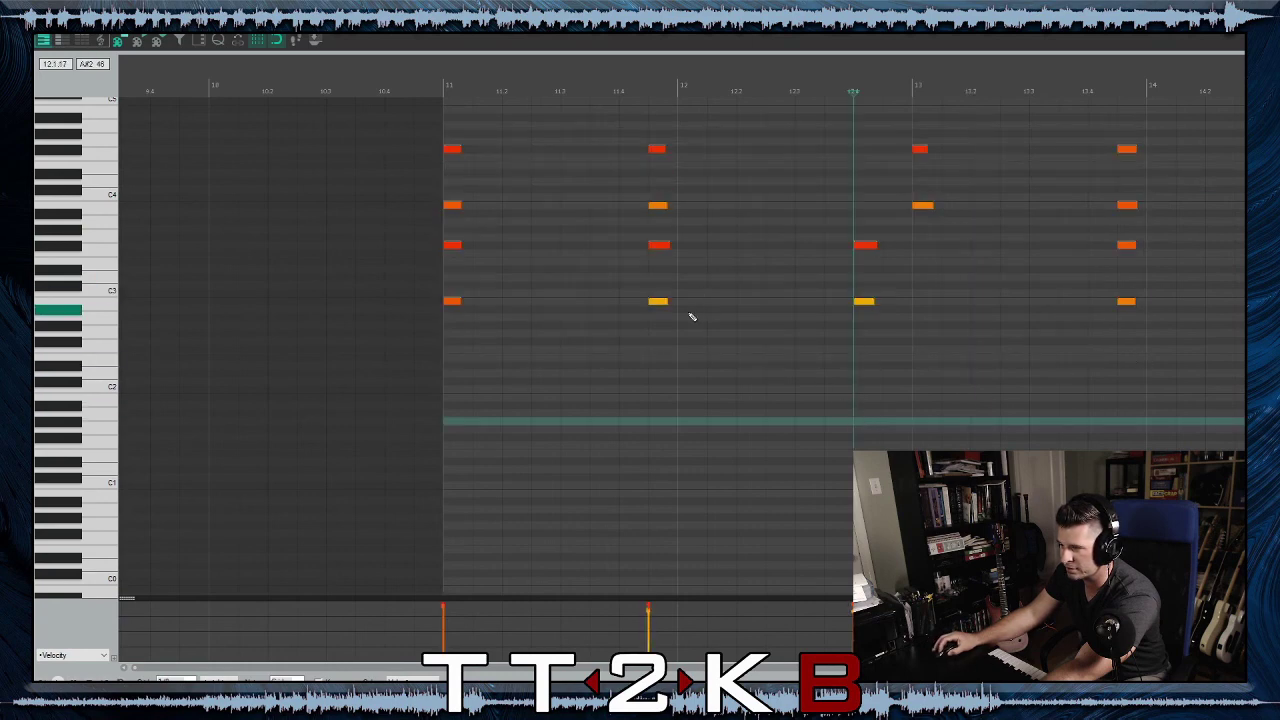
drag(650, 290, 914, 340)
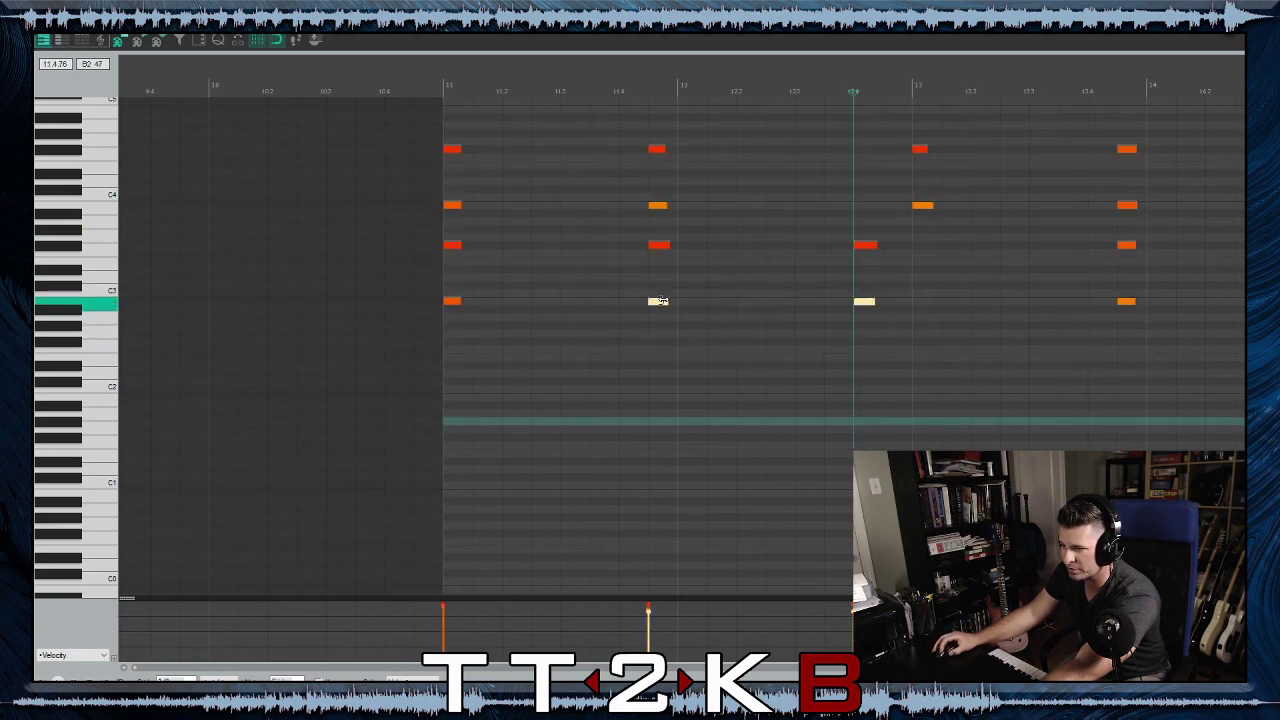
click(657, 292)
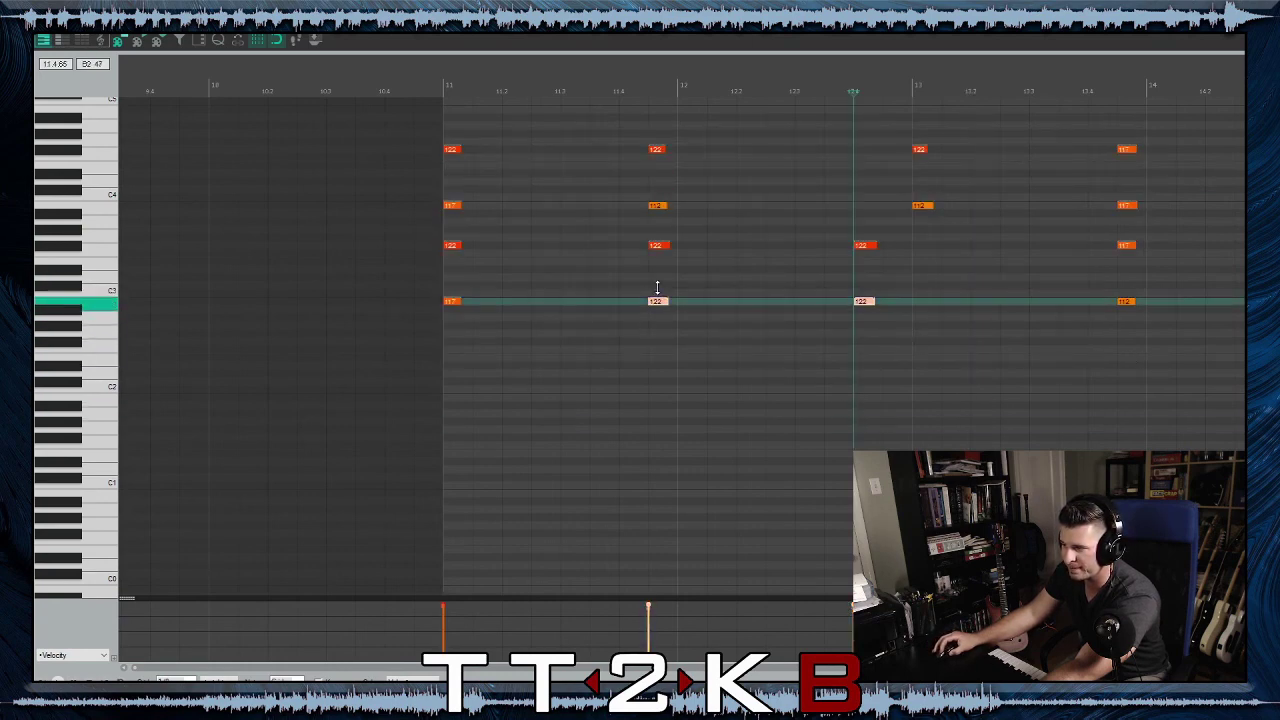
drag(649, 186, 925, 193)
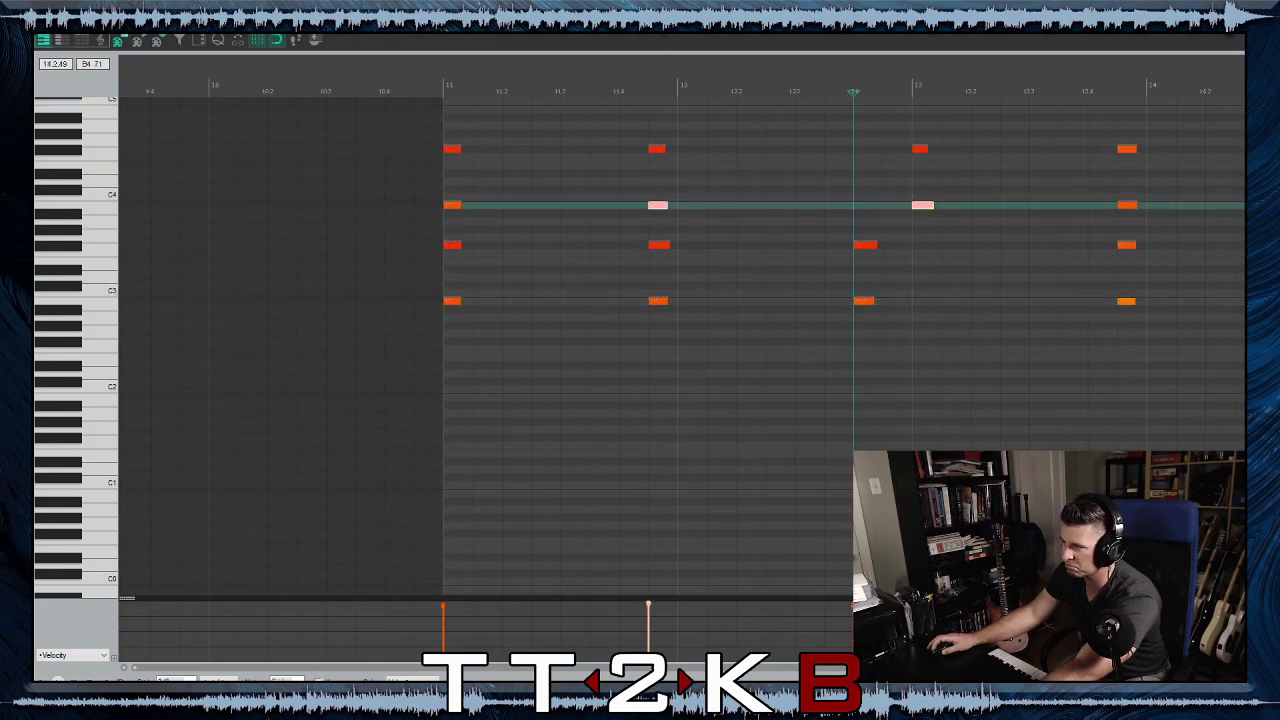
key(Escape)
Slightly raise the velocities of all notes in the third chord item, starting at bar 15
double_click(715, 207)
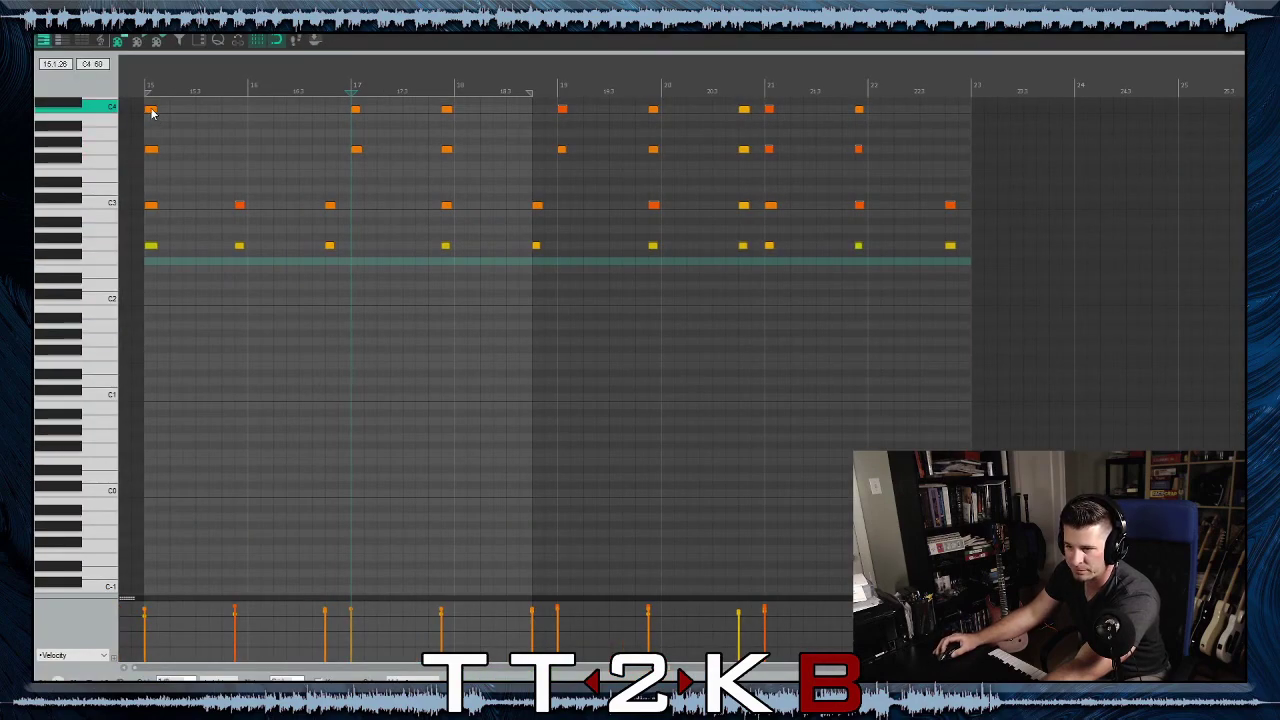
drag(150, 108, 958, 284)
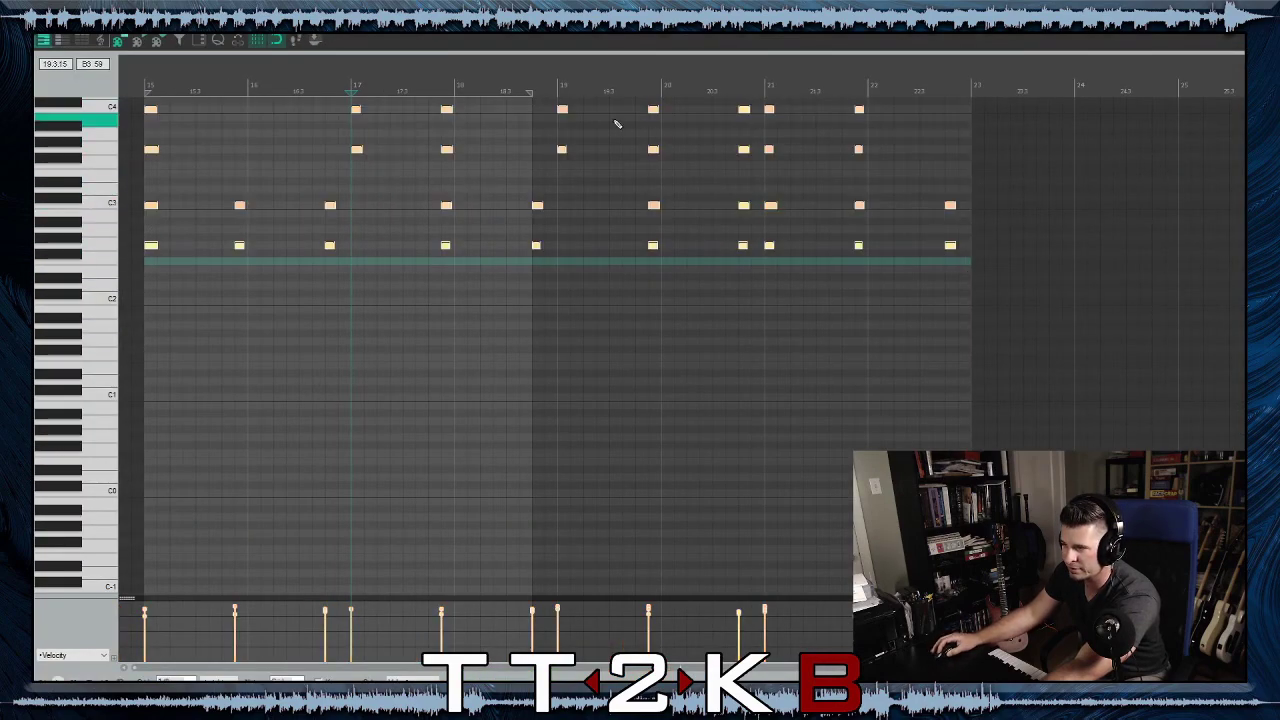
drag(563, 111, 560, 106)
key(Escape)
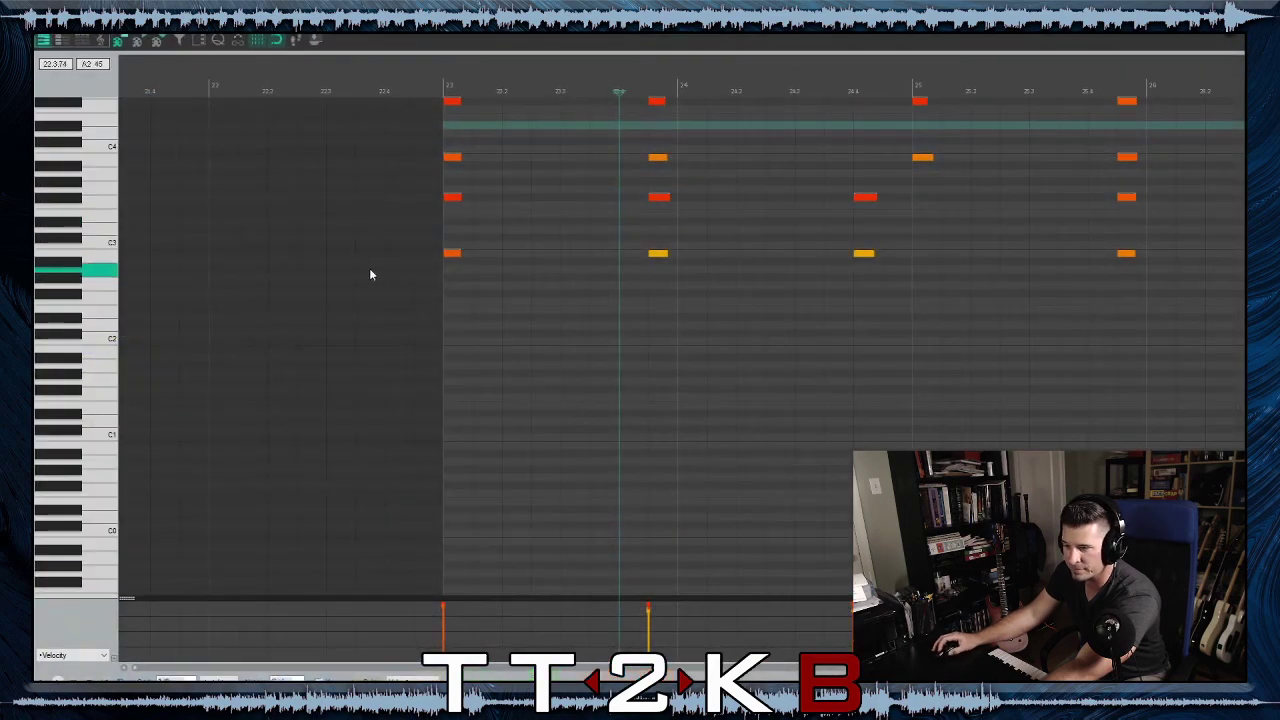
Raise the velocities of the two weaker low notes between bars 23 and 25 in the fourth chord item
scroll(537, 343, down, 2)
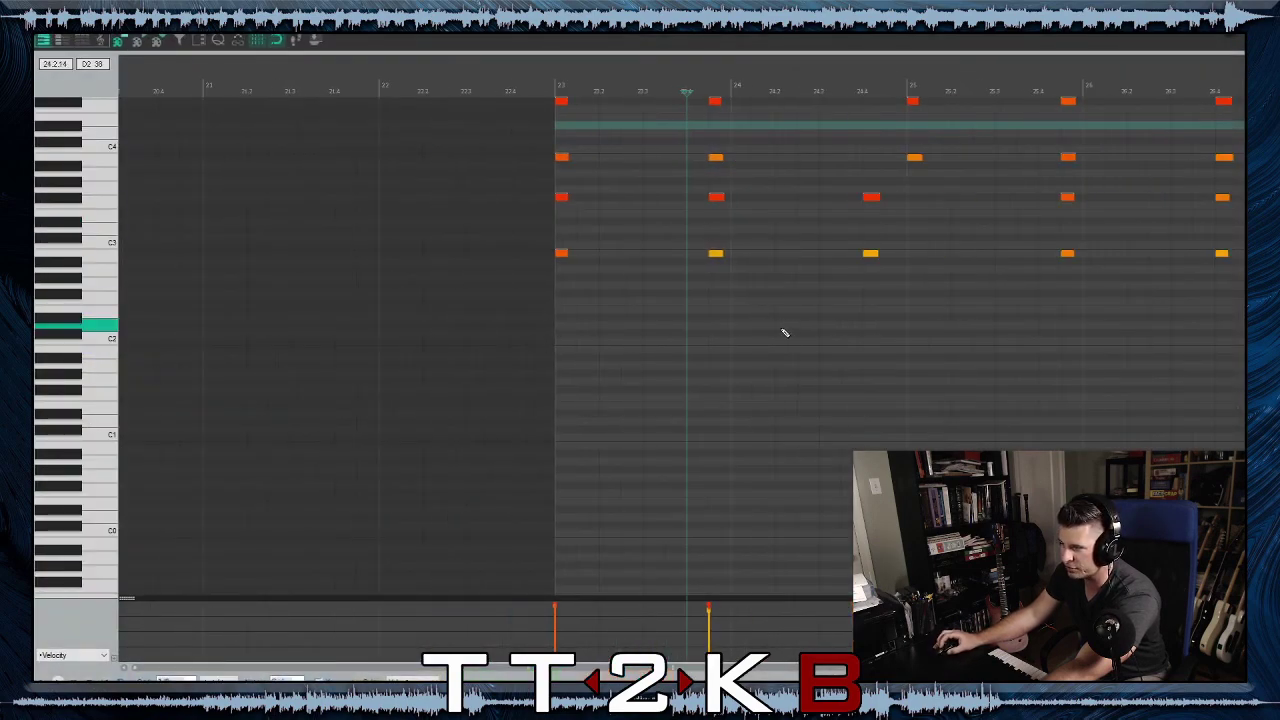
scroll(538, 306, right, 5)
scroll(538, 306, left, 2)
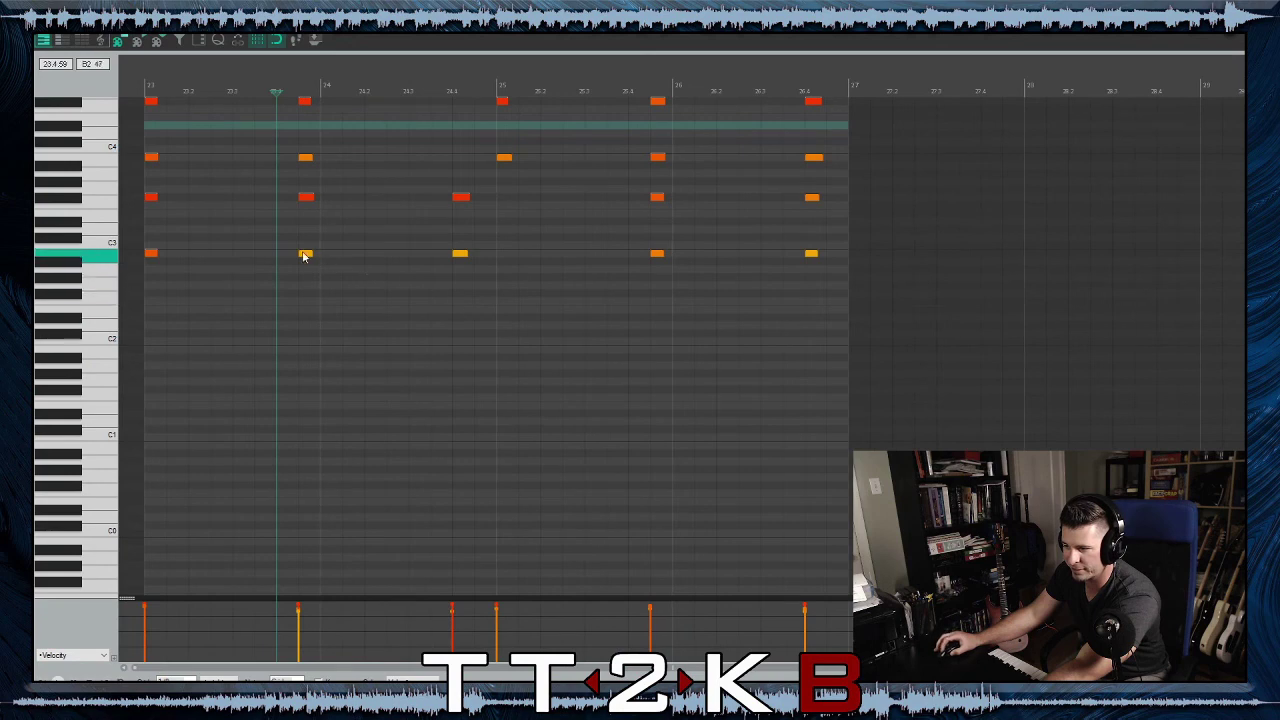
drag(294, 238, 484, 282)
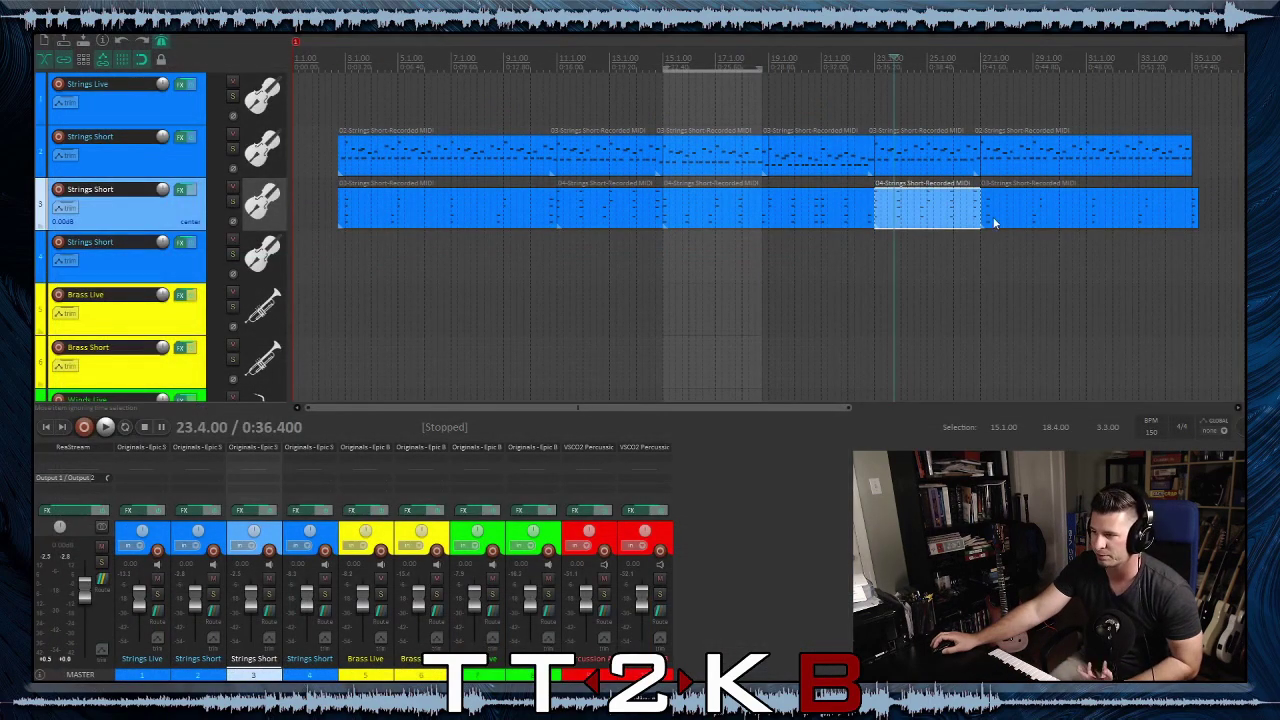
In the closing chord item, raise the velocities of the weak low notes from bar 29 on and the quieter notes at bar 35
drag(994, 220, 1100, 212)
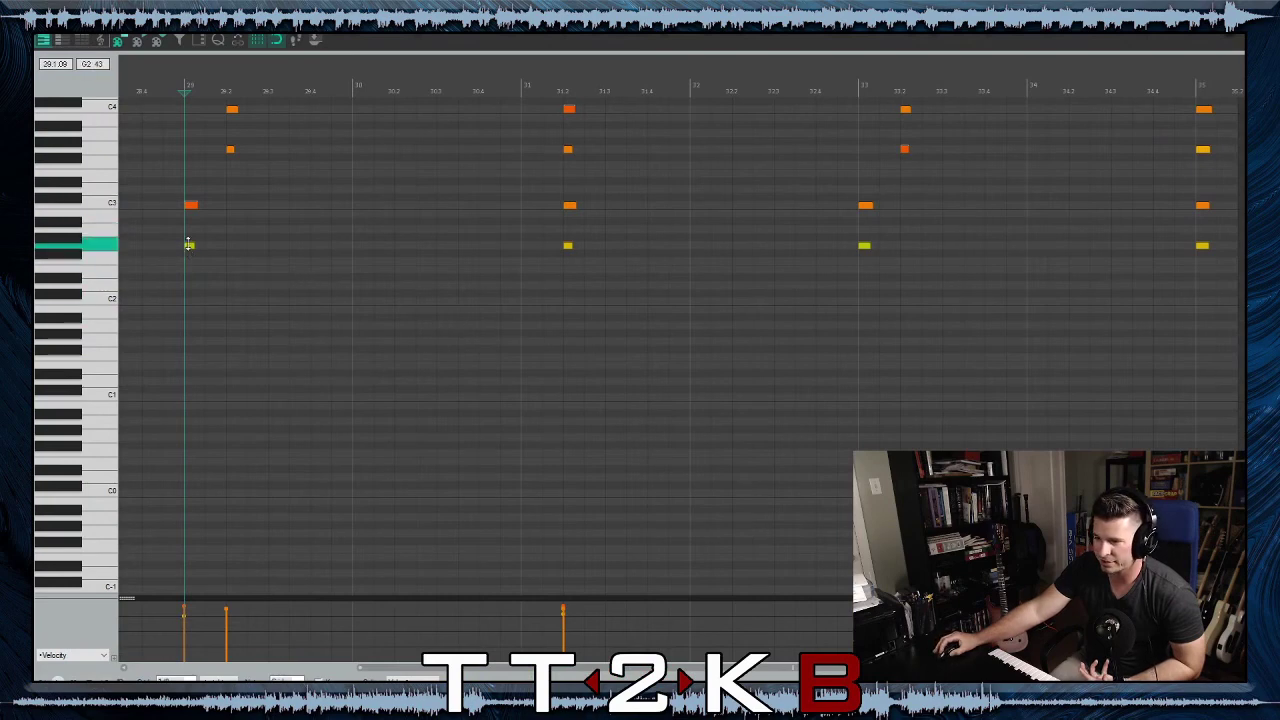
click(189, 245)
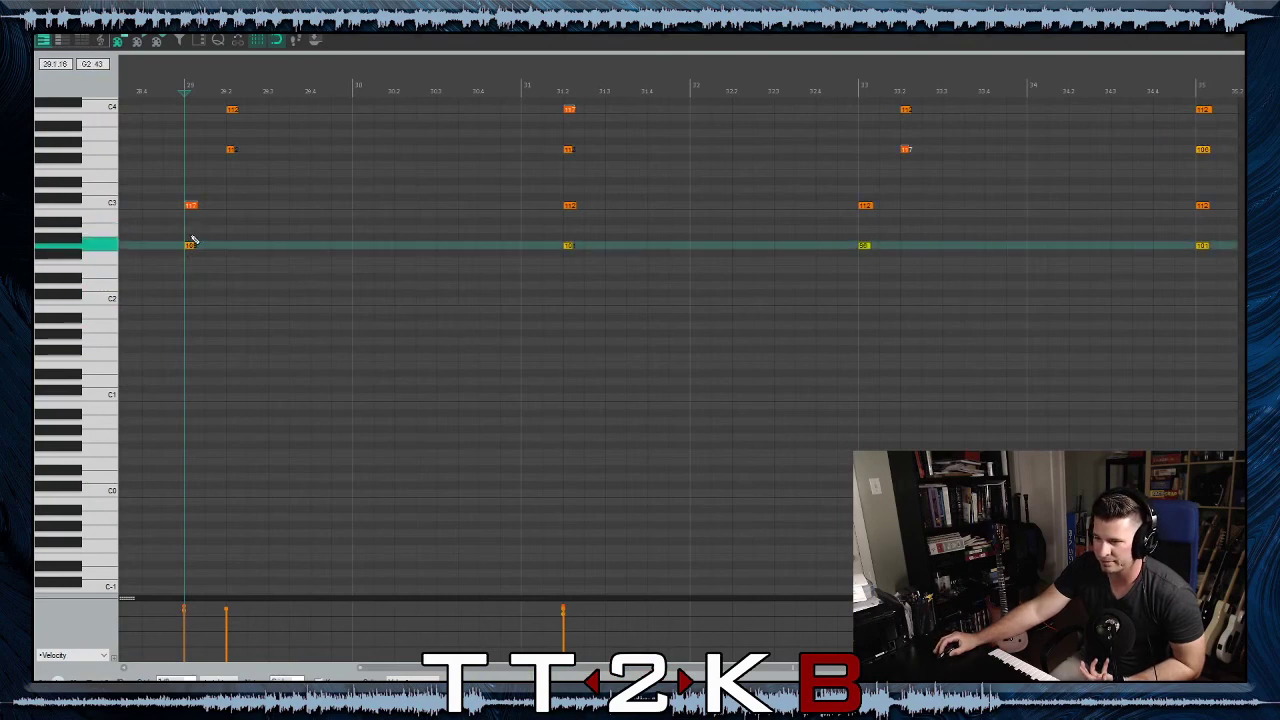
drag(512, 236, 910, 262)
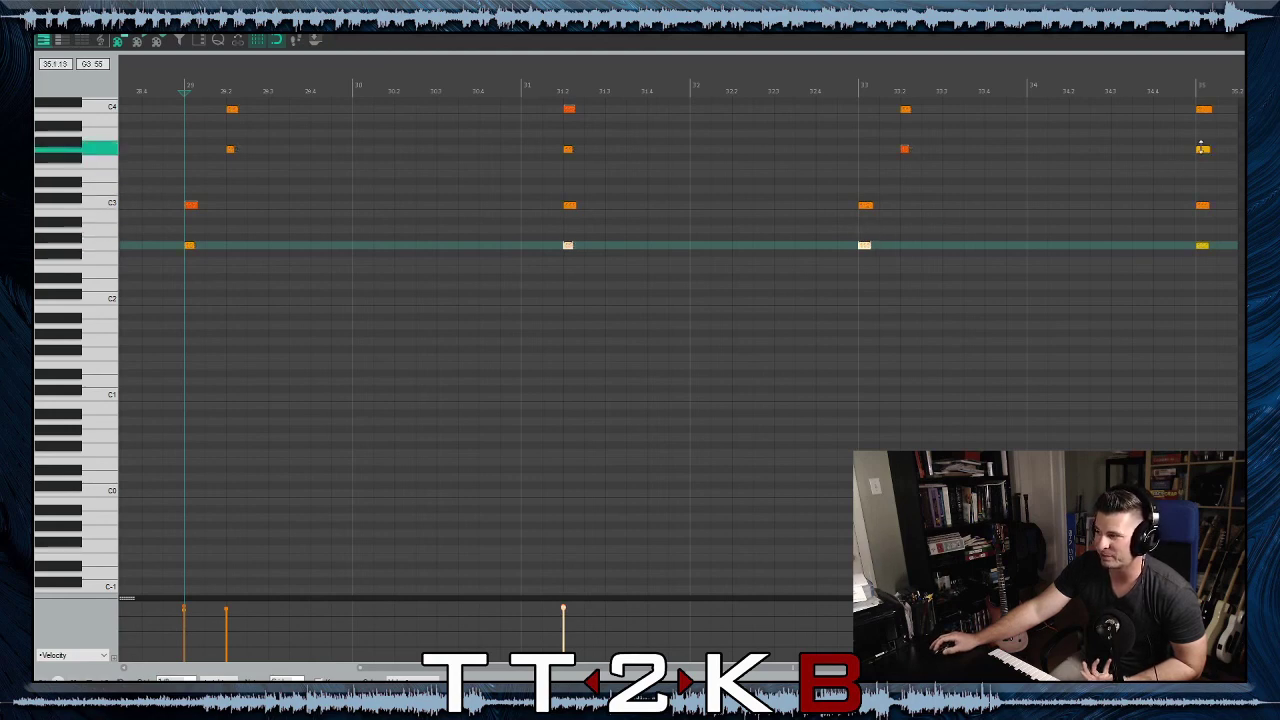
click(1203, 149)
click(1202, 246)
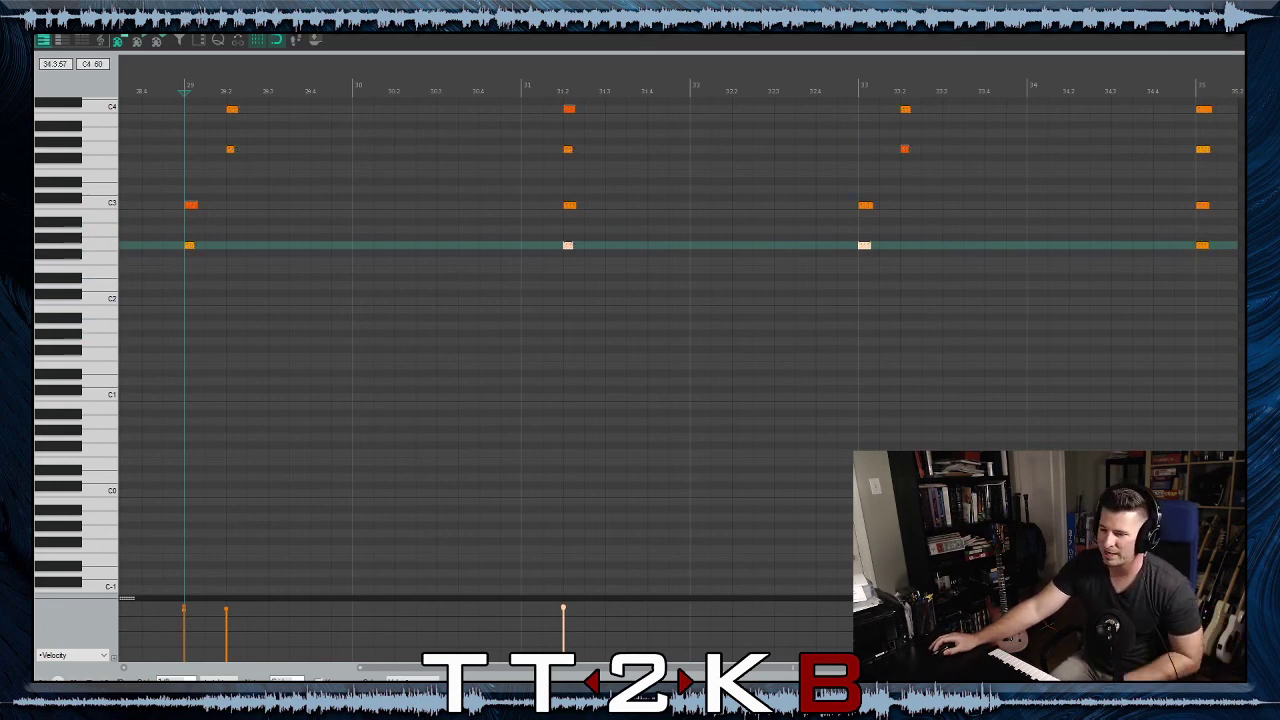
key(Escape)
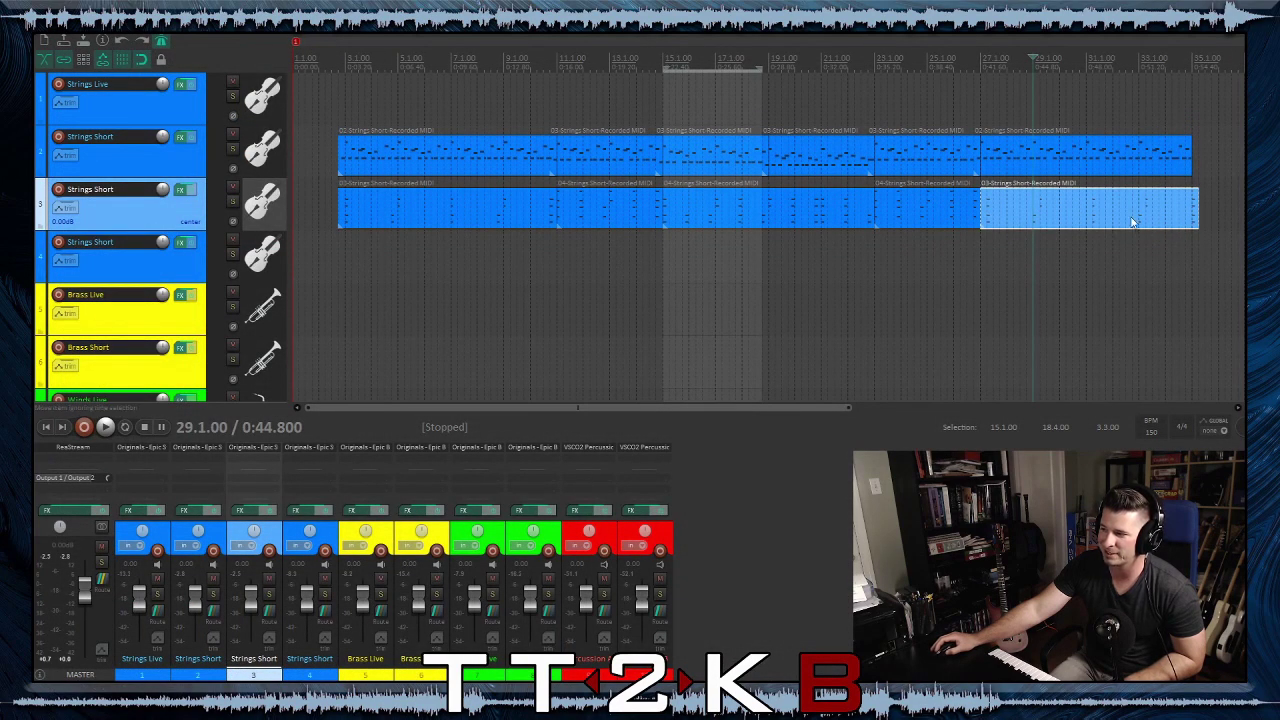
Trim the closing chord item's end to 35.1.00, in line with the melody, and play both parts from 2.4.00
drag(1097, 216, 1095, 260)
drag(977, 262, 996, 220)
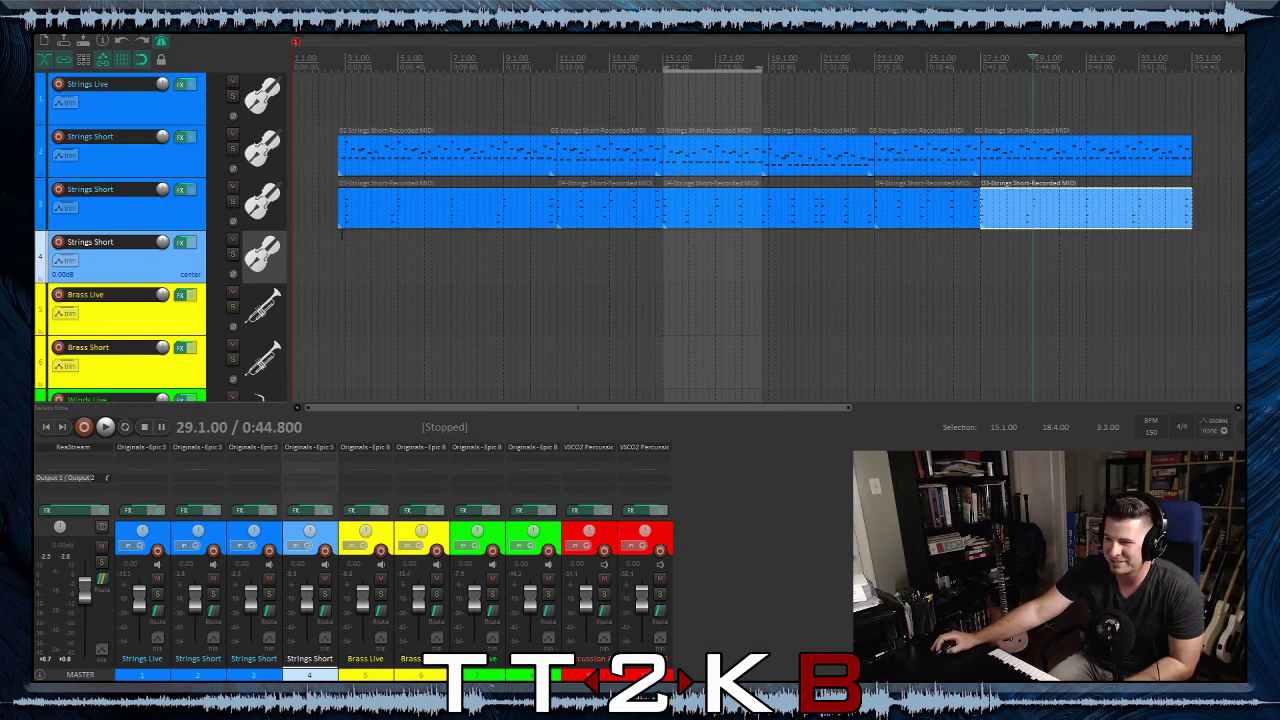
click(341, 237)
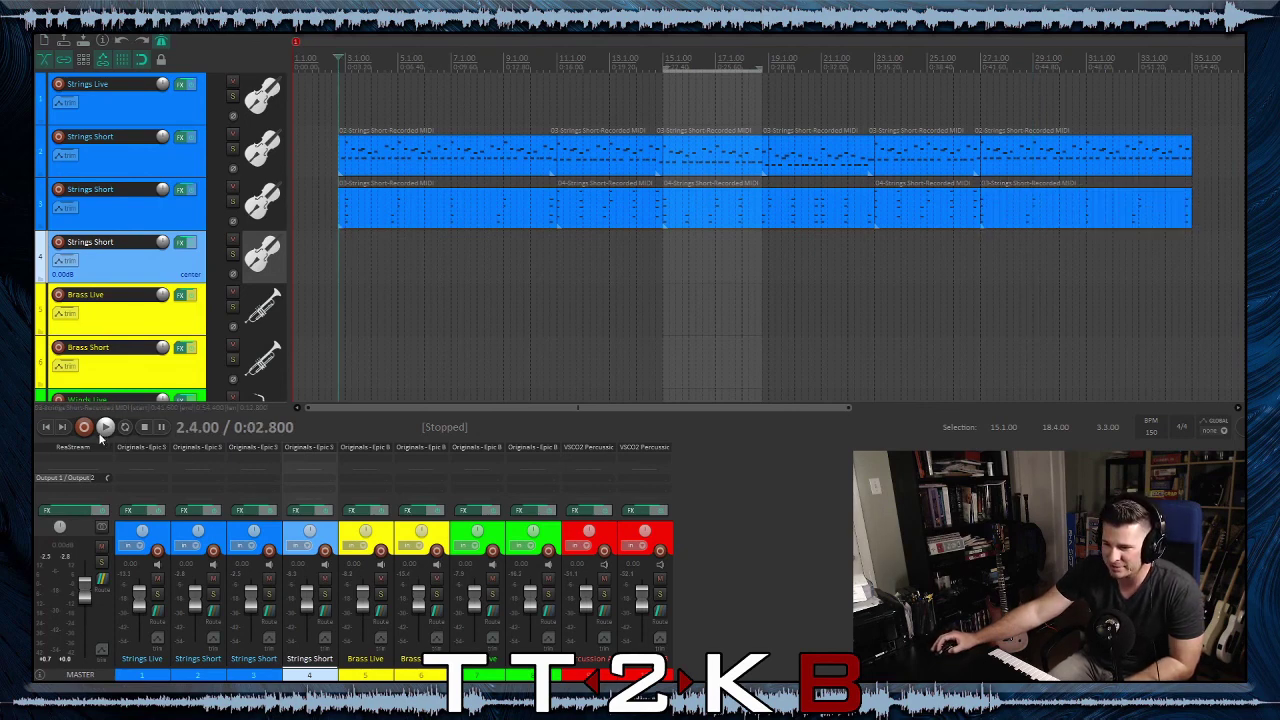
click(100, 431)
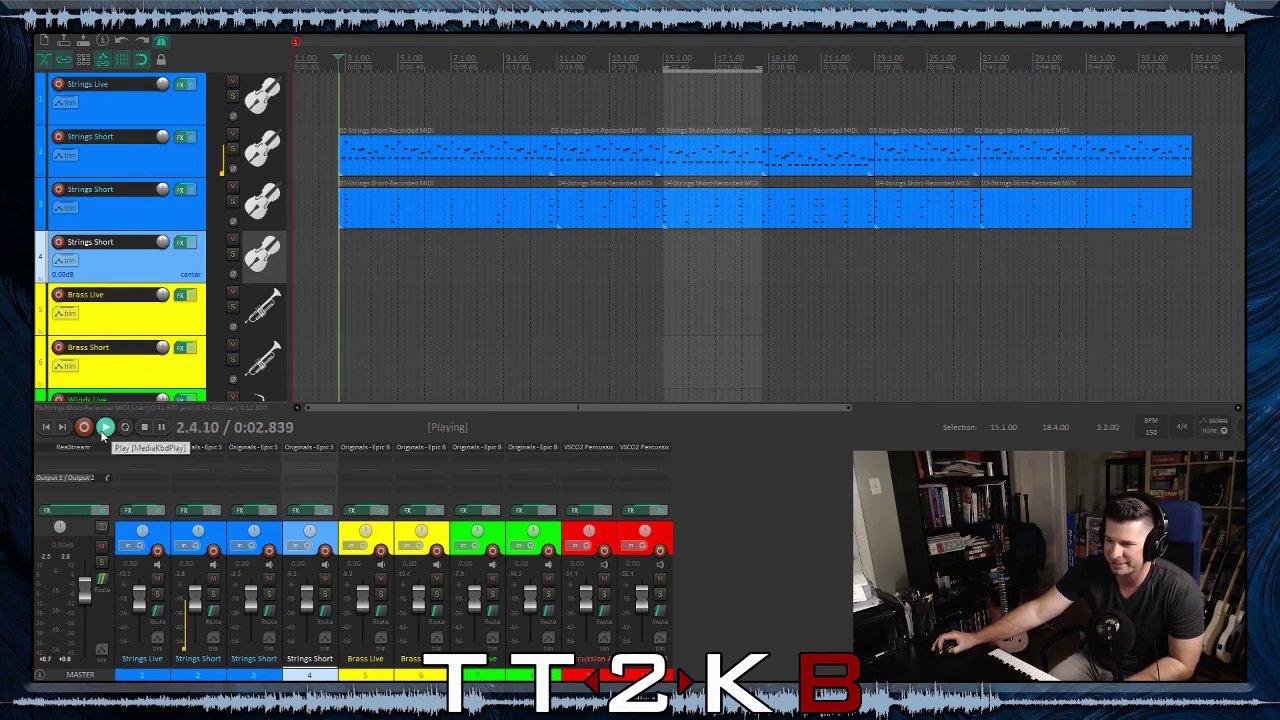
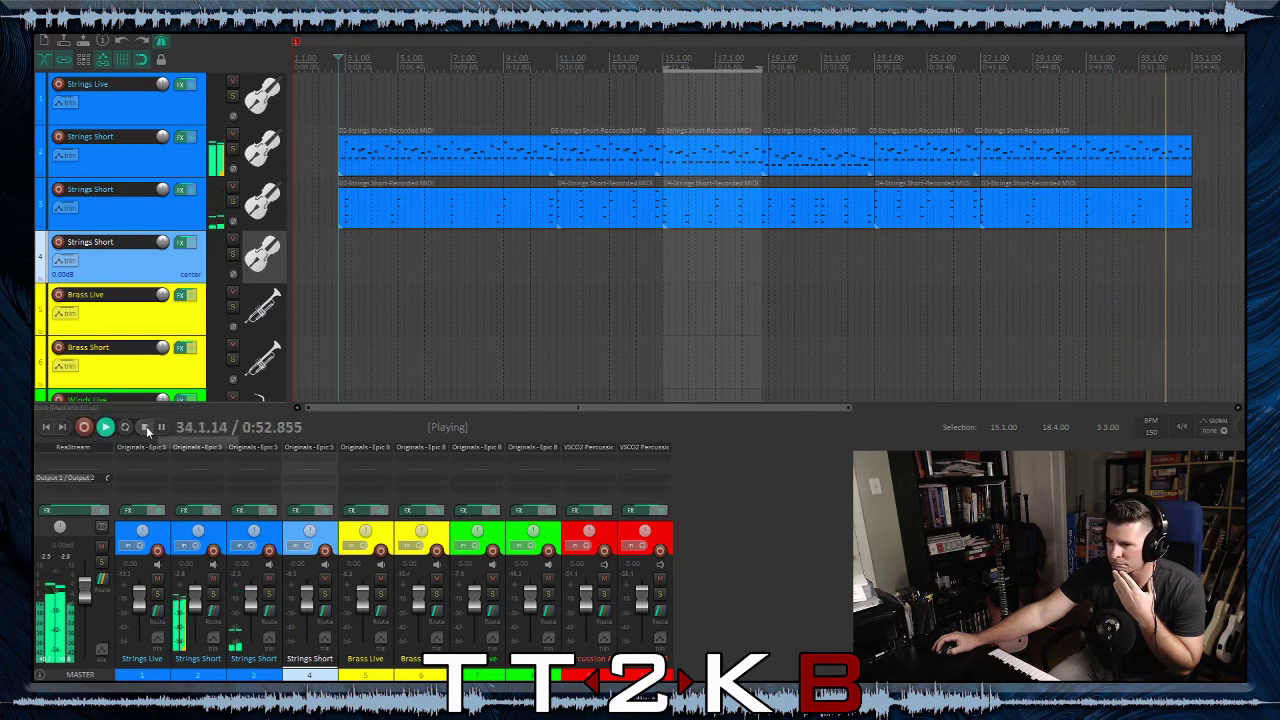
click(145, 426)
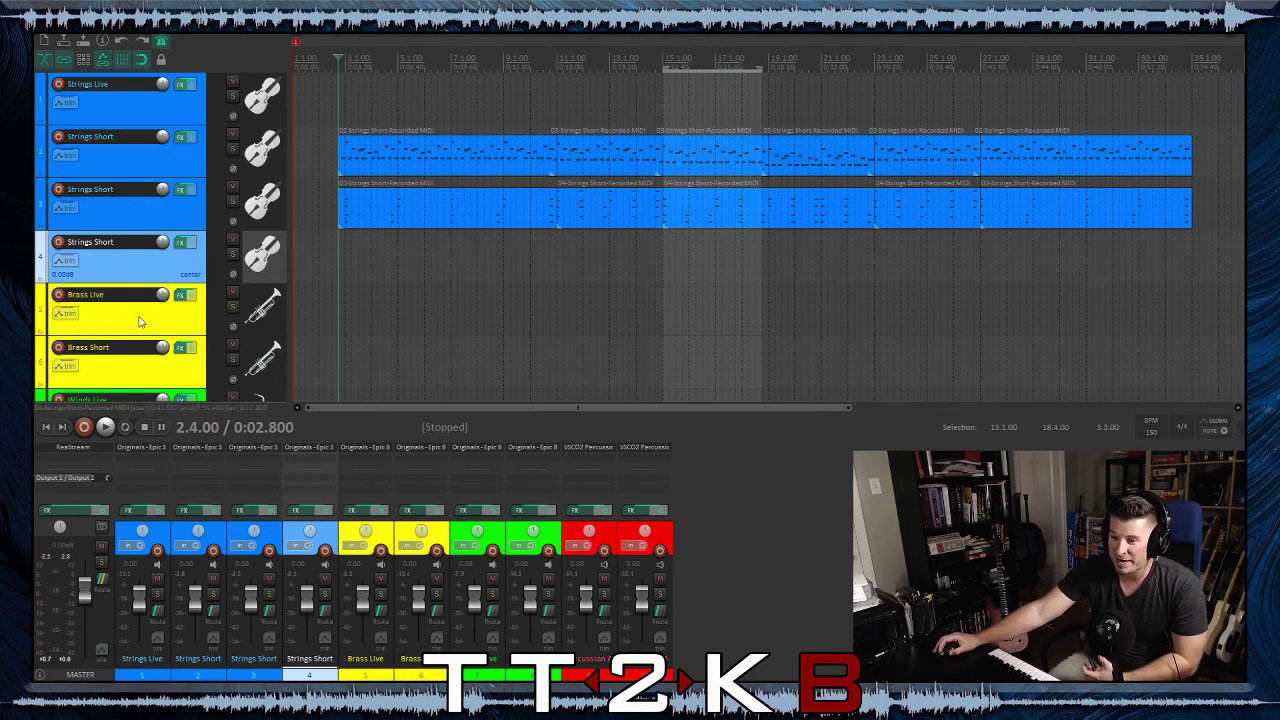
Arm the Brass Short track and paste a copy of all the third track's chord items onto it at 2.4.00
click(58, 347)
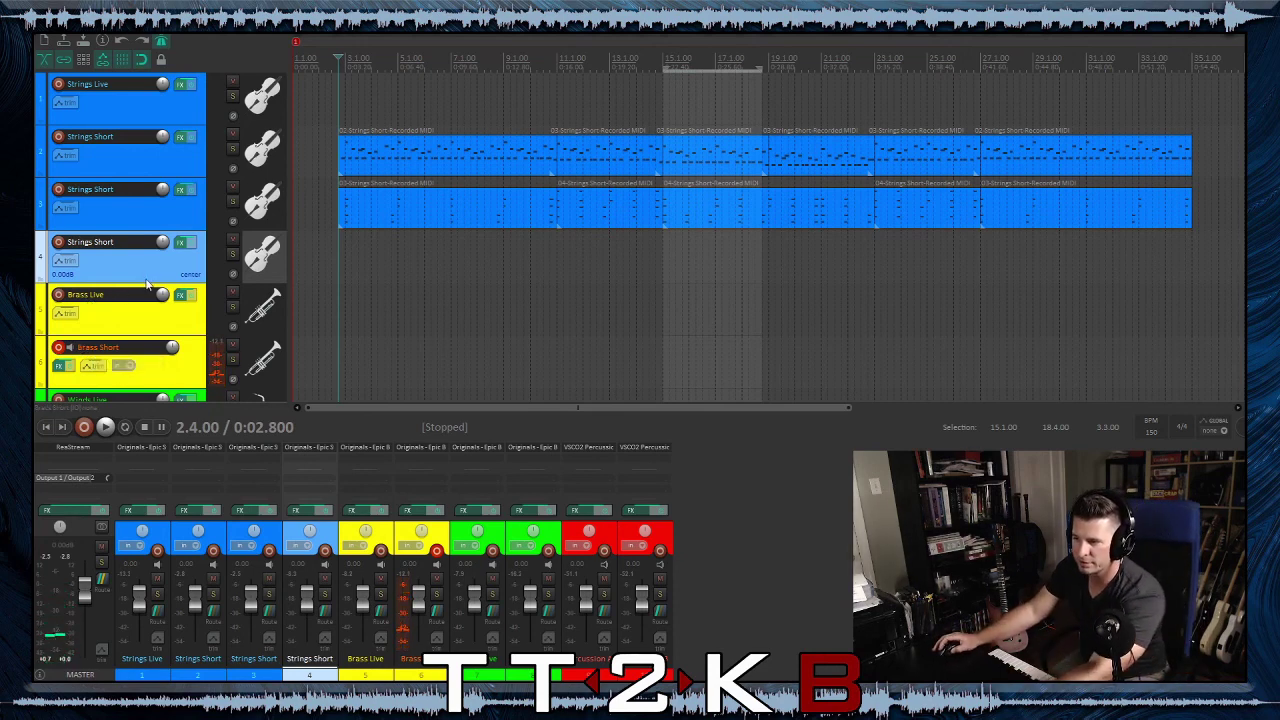
click(395, 218)
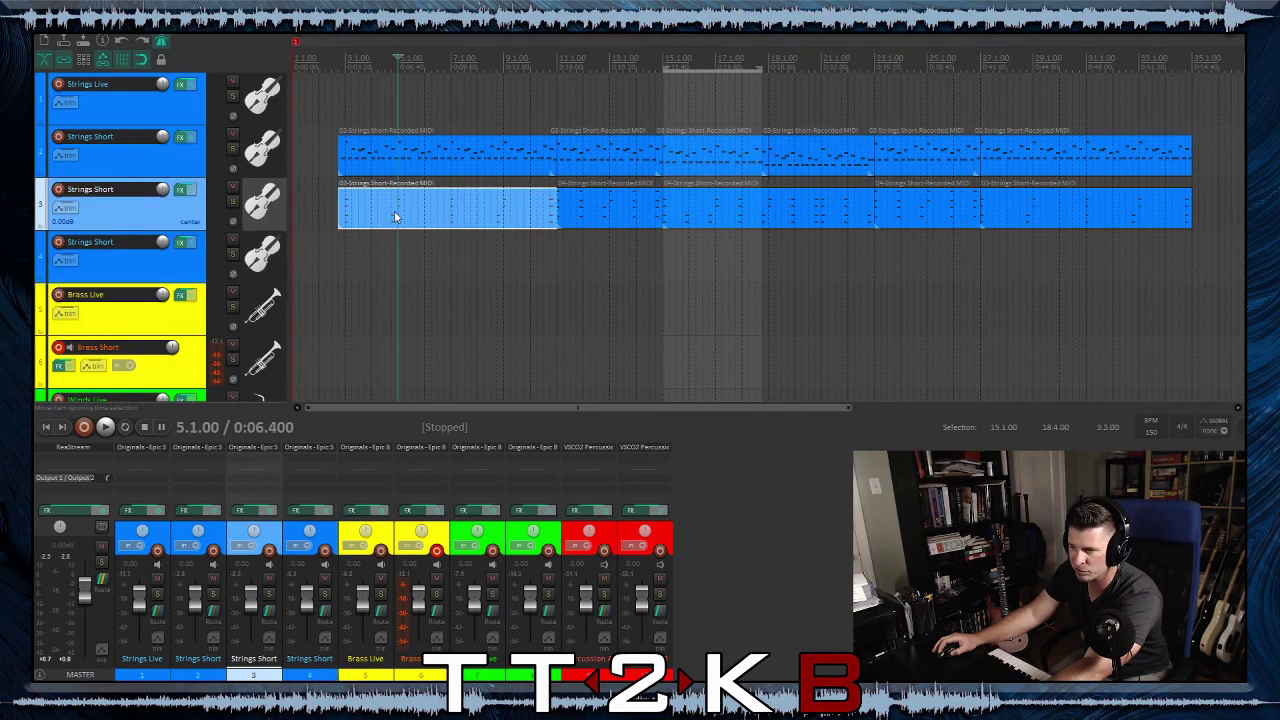
shift+click(1101, 210)
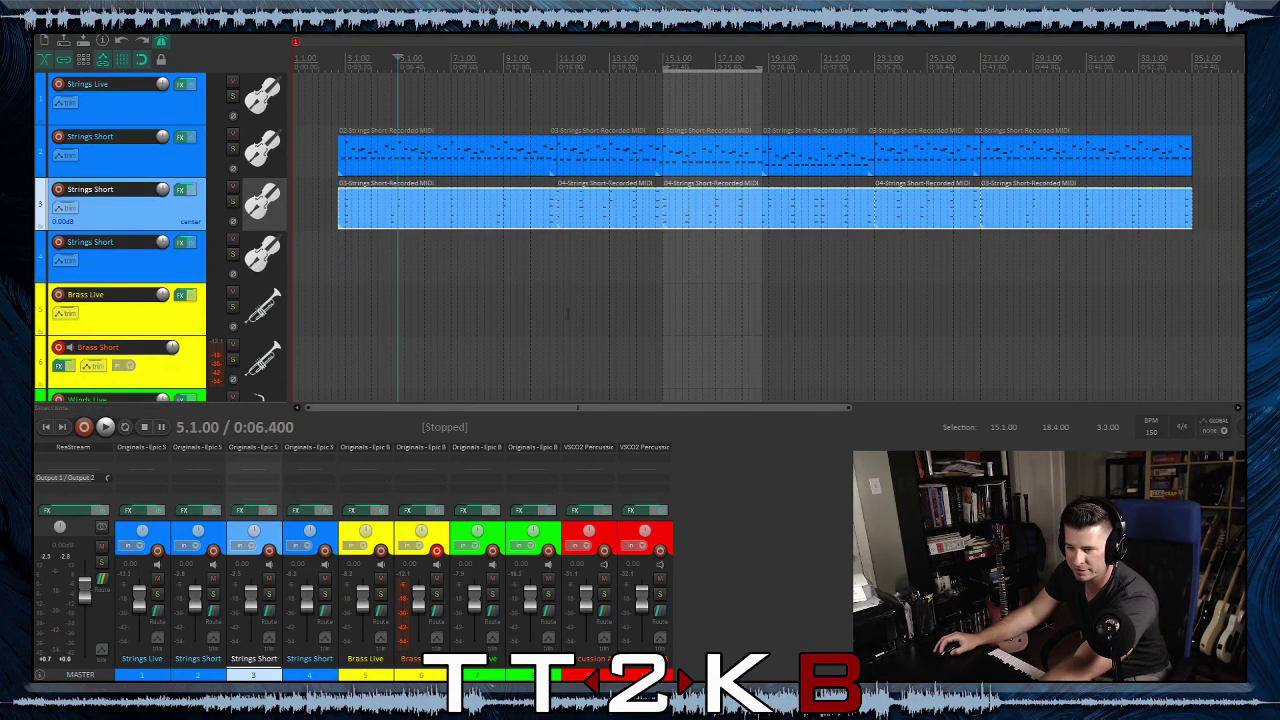
click(342, 318)
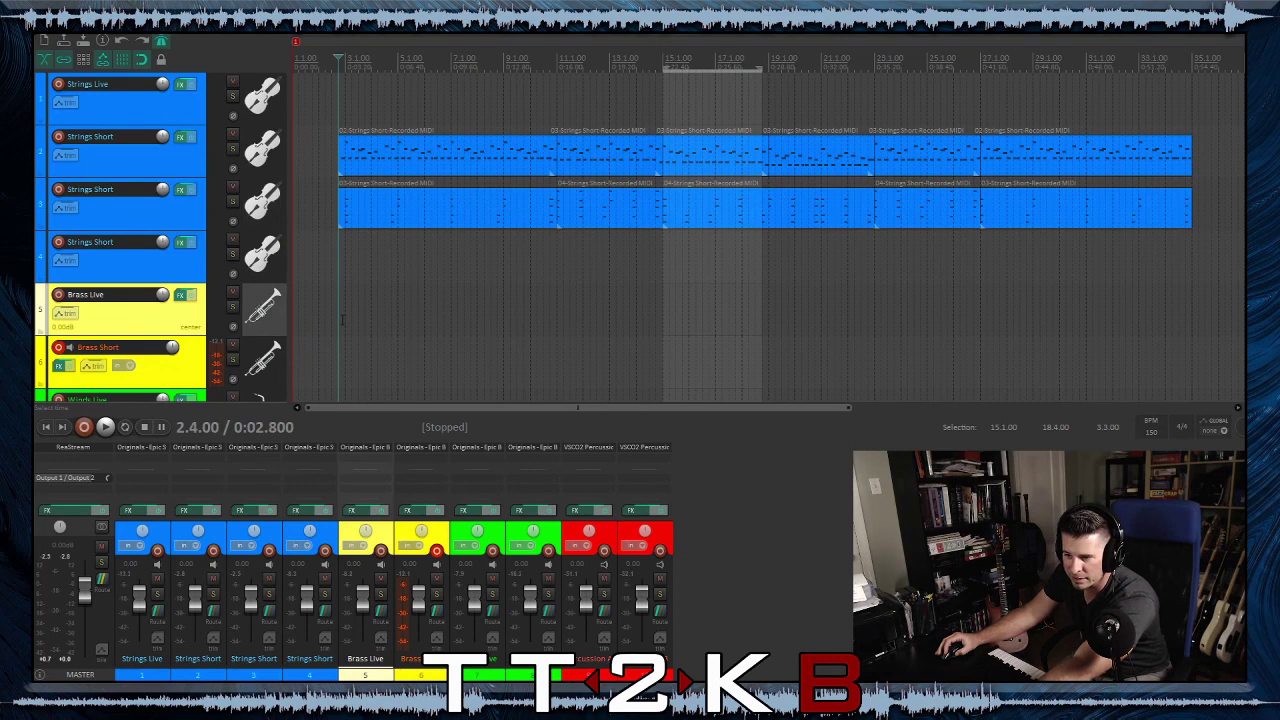
click(340, 355)
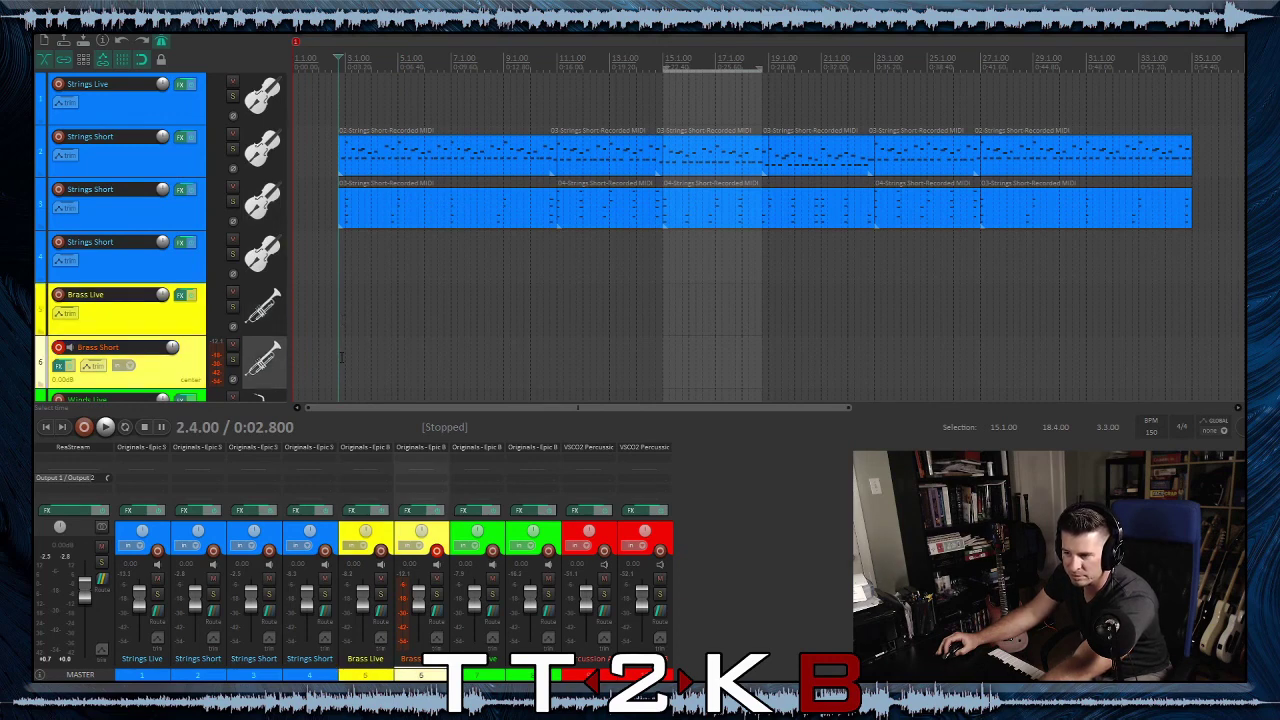
key(ctrl+v)
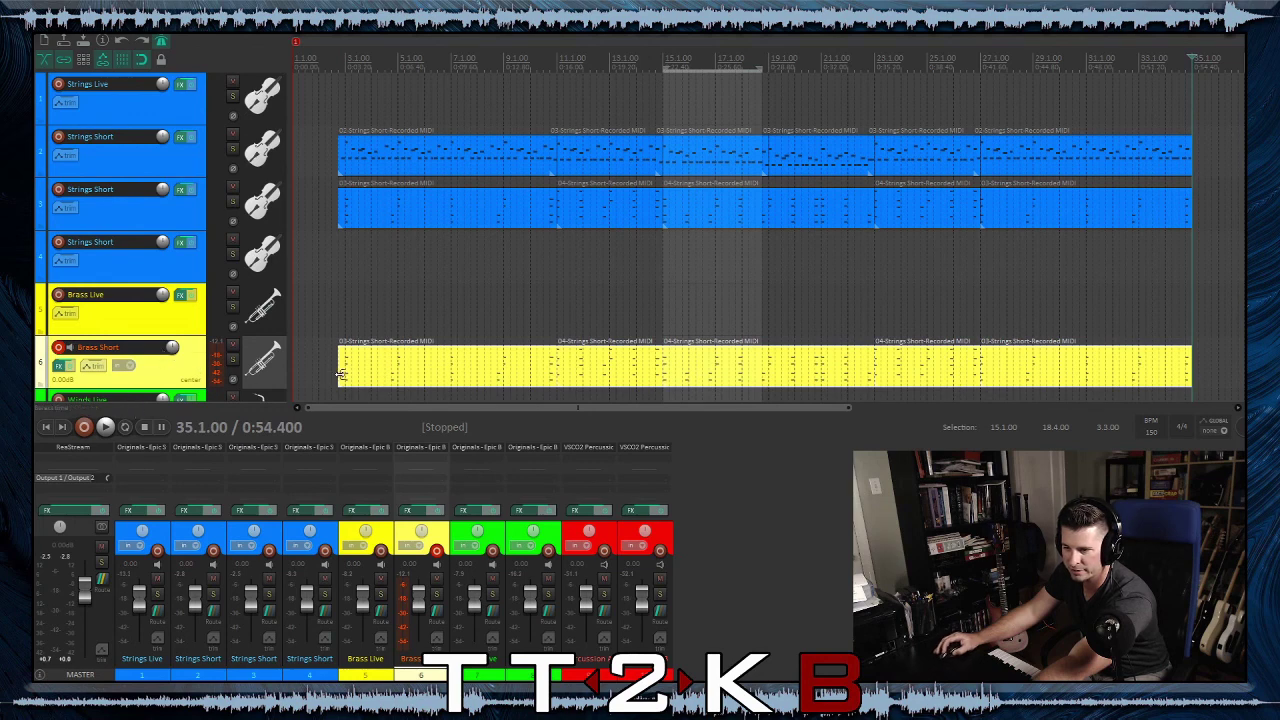
Play the strings and the Brass Short chords together from 2.4.00, then stop playback
click(341, 374)
click(105, 428)
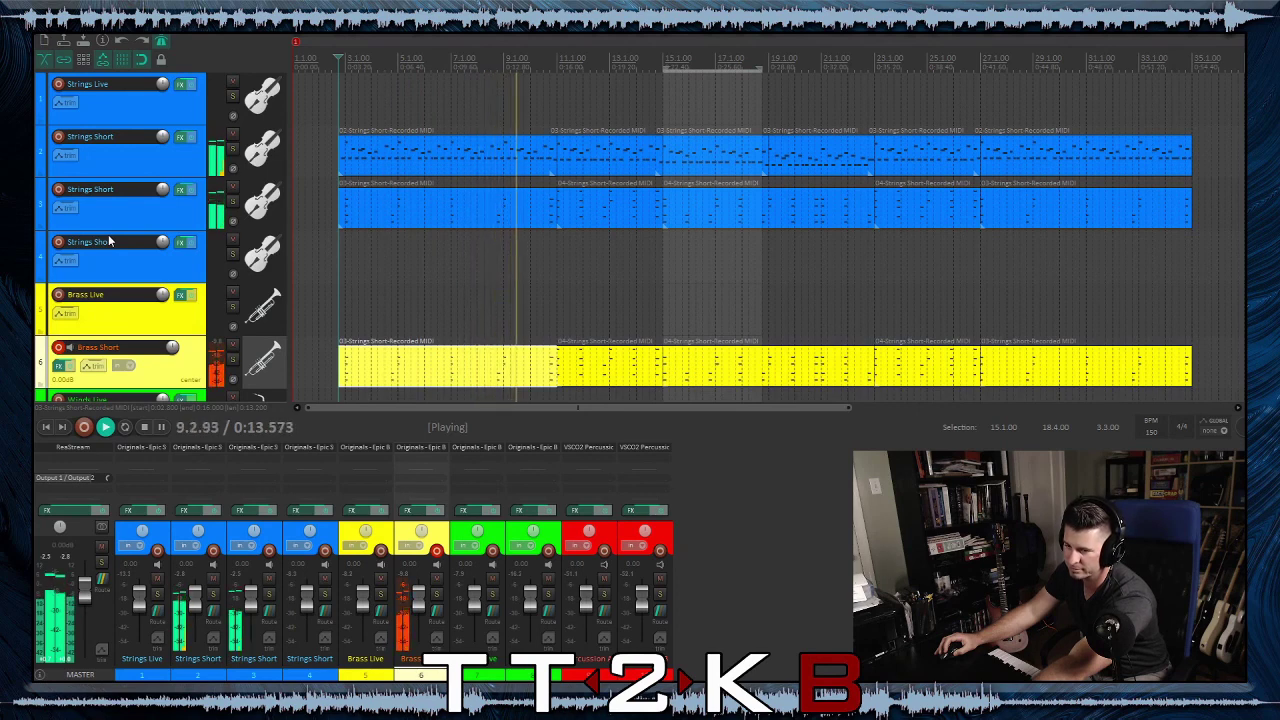
click(150, 431)
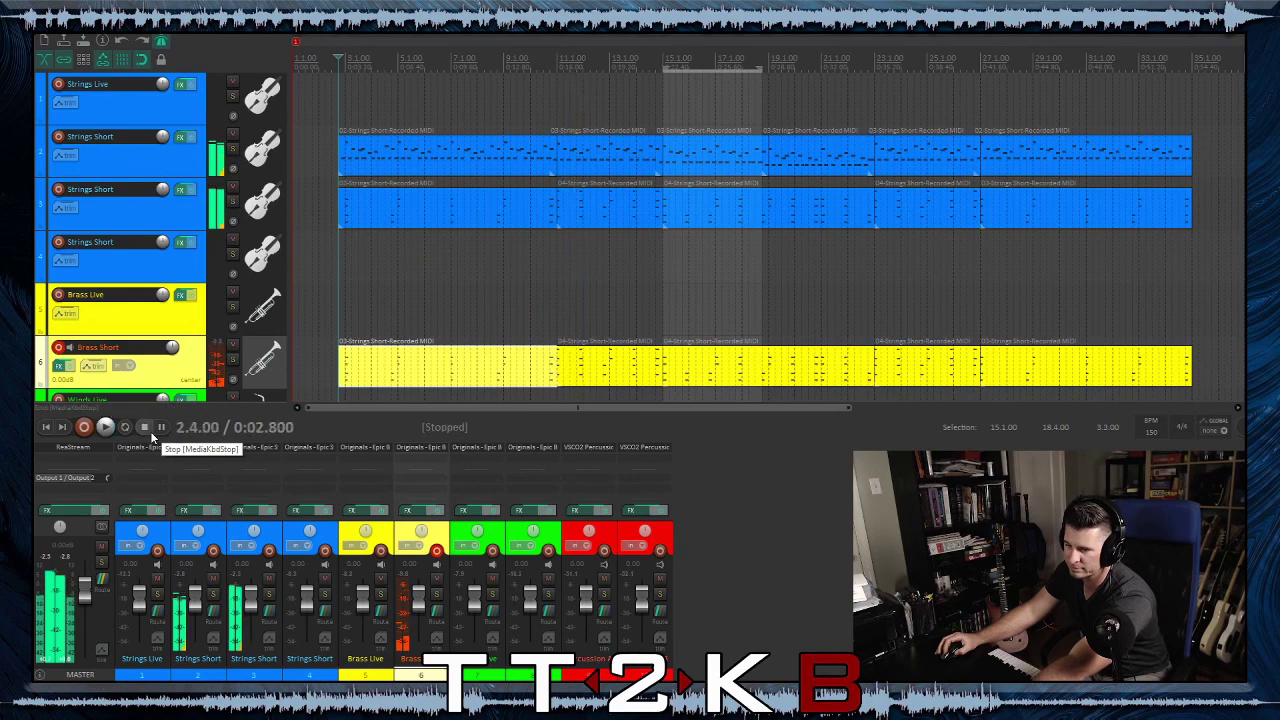
Paste a copy of the chord items onto the Winds Short track at 2.4.00 and disarm the Brass Short track
scroll(150, 262, down, 3)
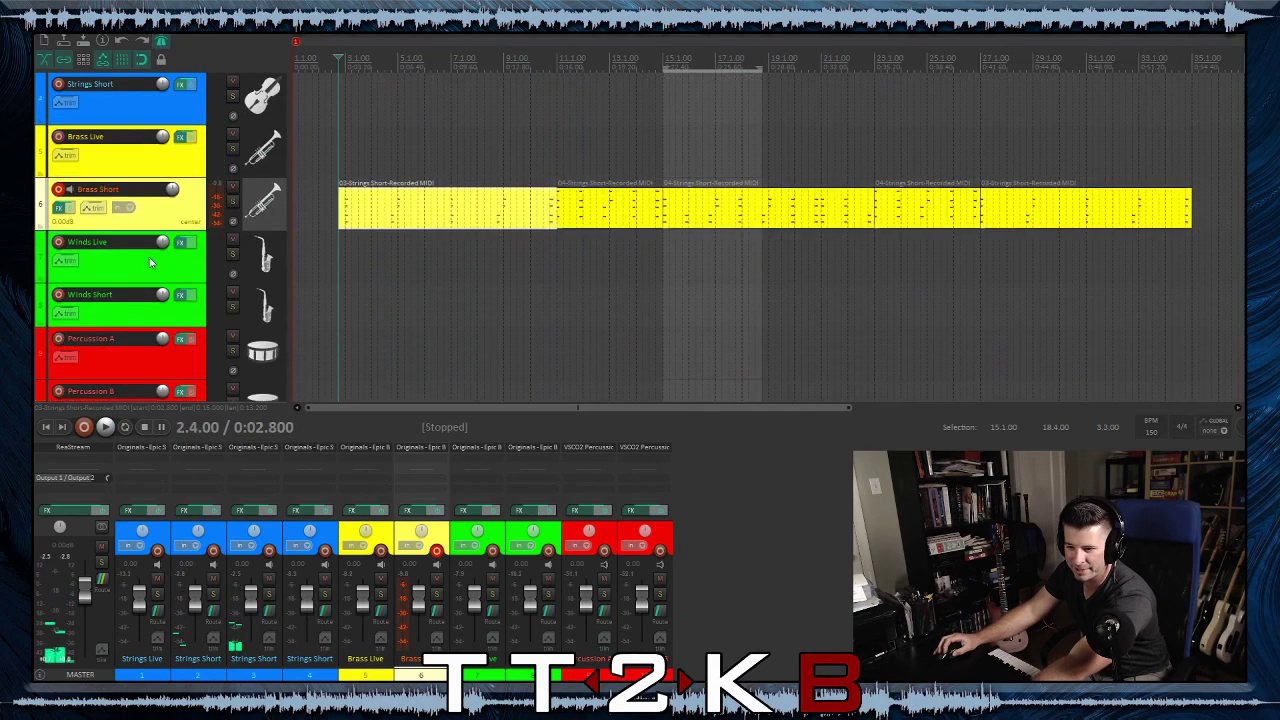
scroll(150, 262, up, 1)
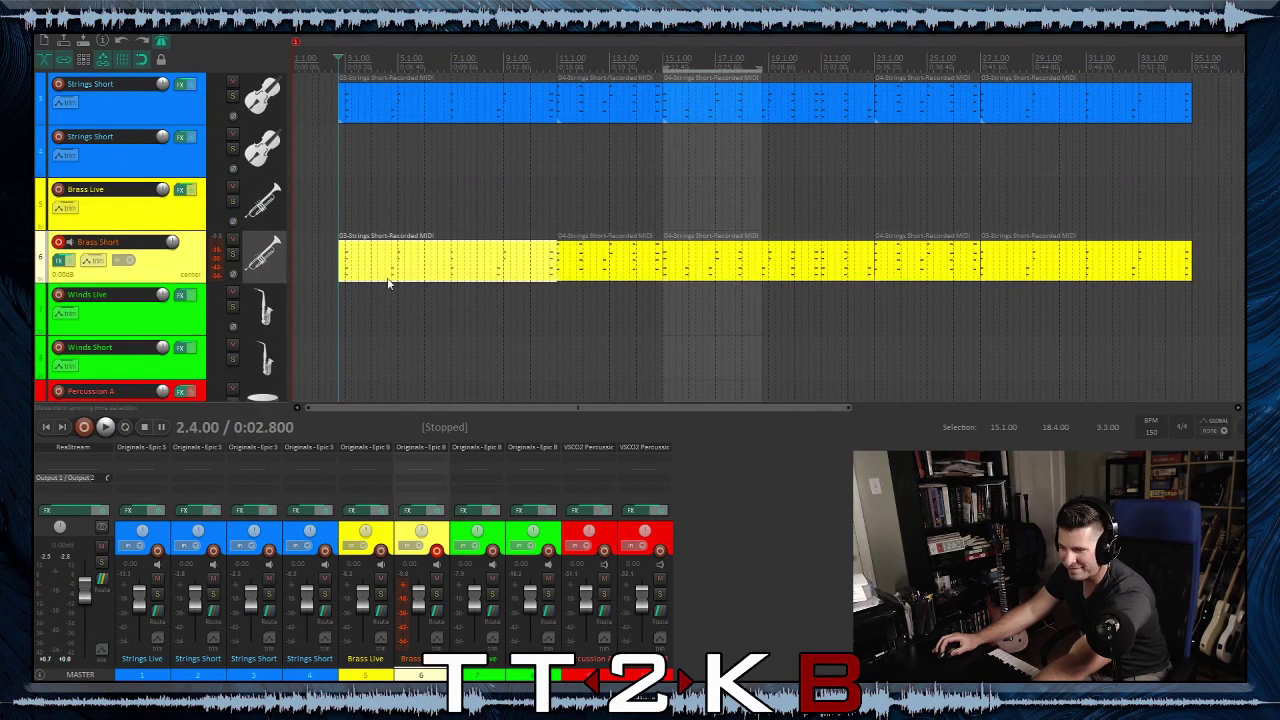
click(341, 358)
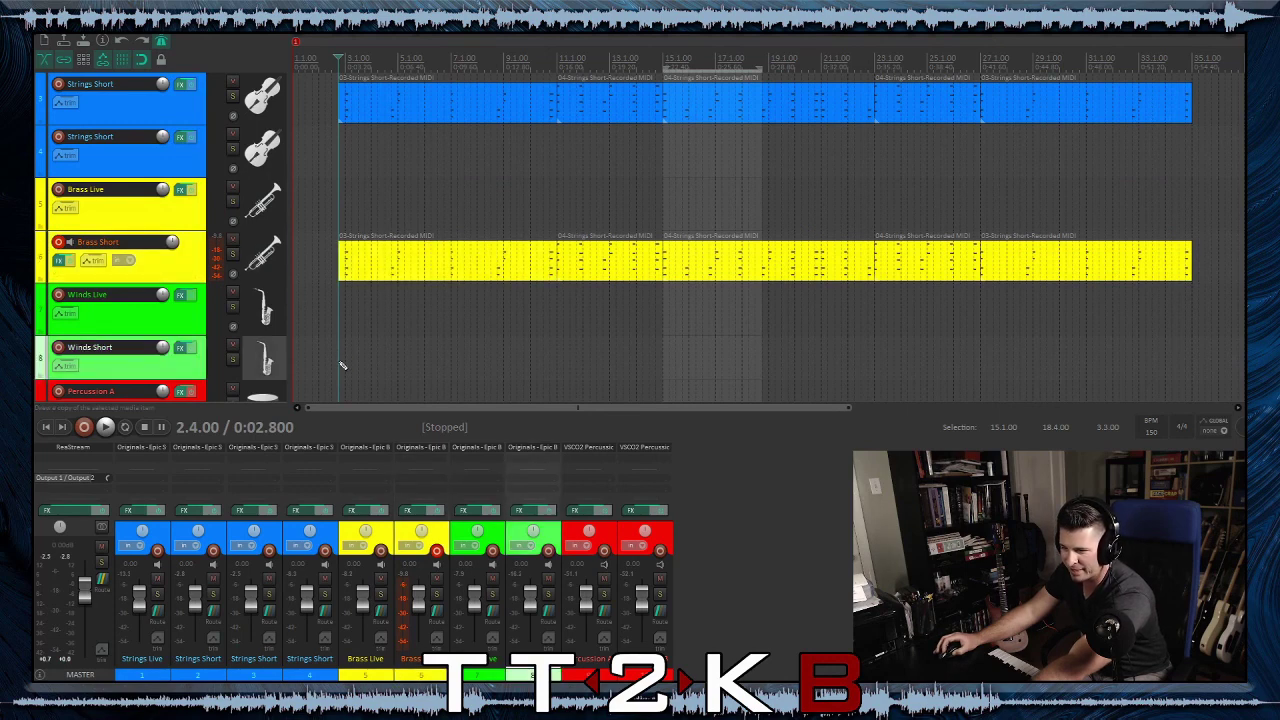
key(ctrl+v)
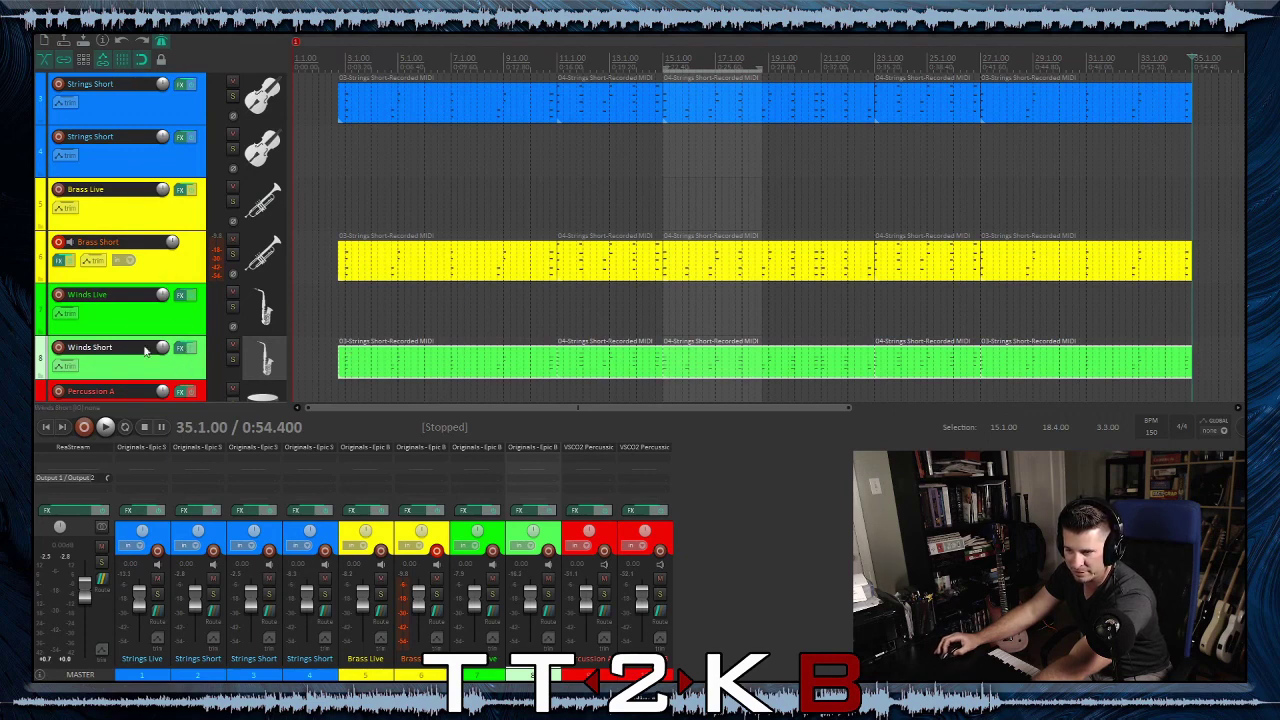
scroll(76, 211, up, 1)
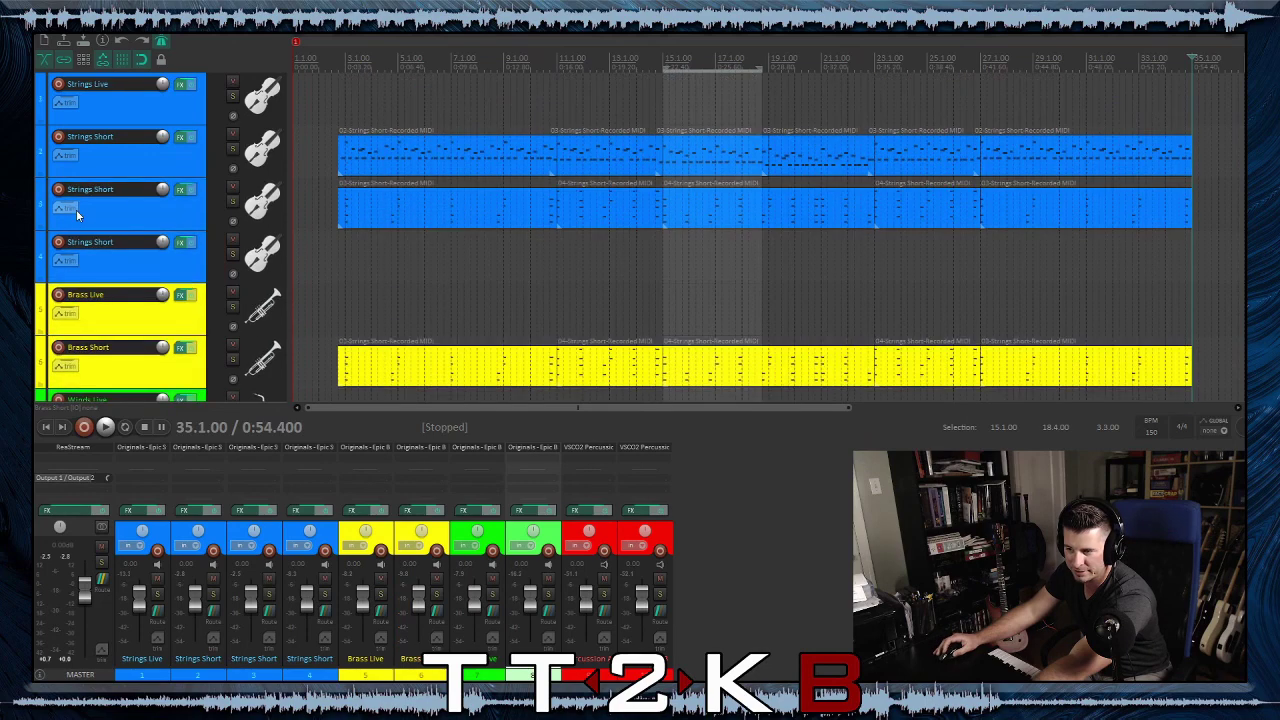
Solo the Winds Short track, listen to its chords from 2.4.00, then stop playback and remove the solo
scroll(76, 209, down, 2)
click(233, 308)
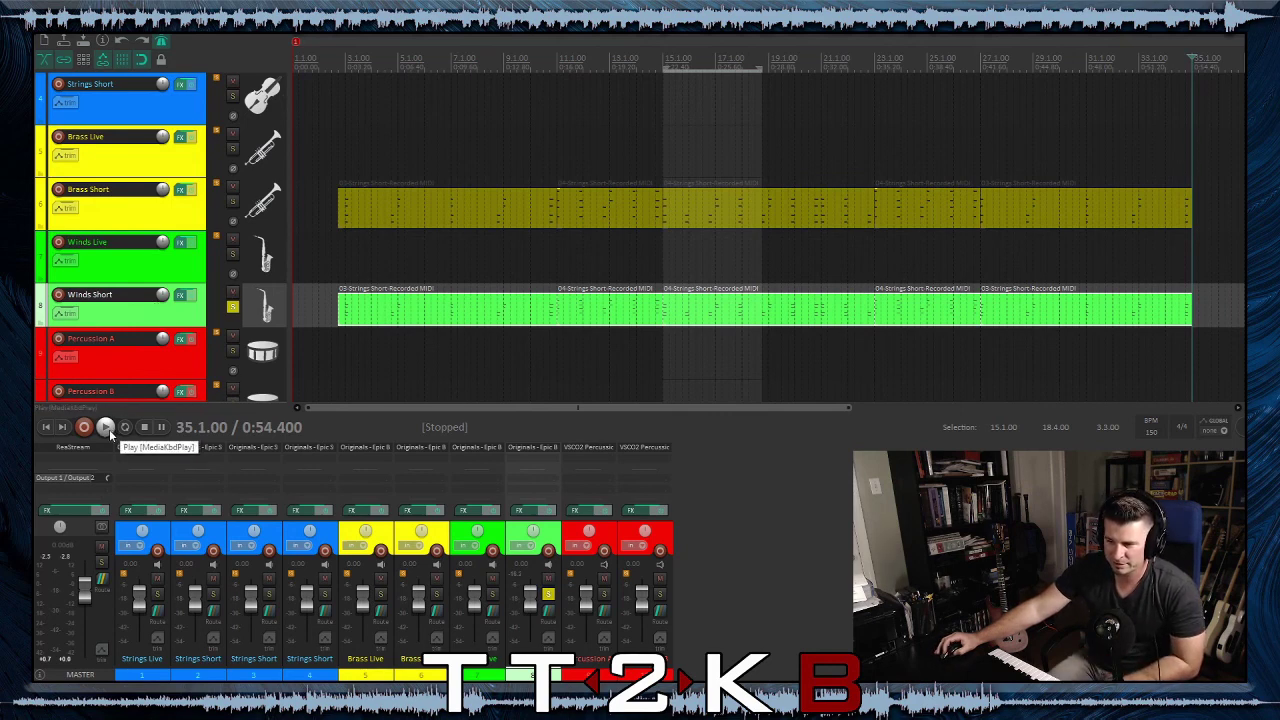
click(327, 312)
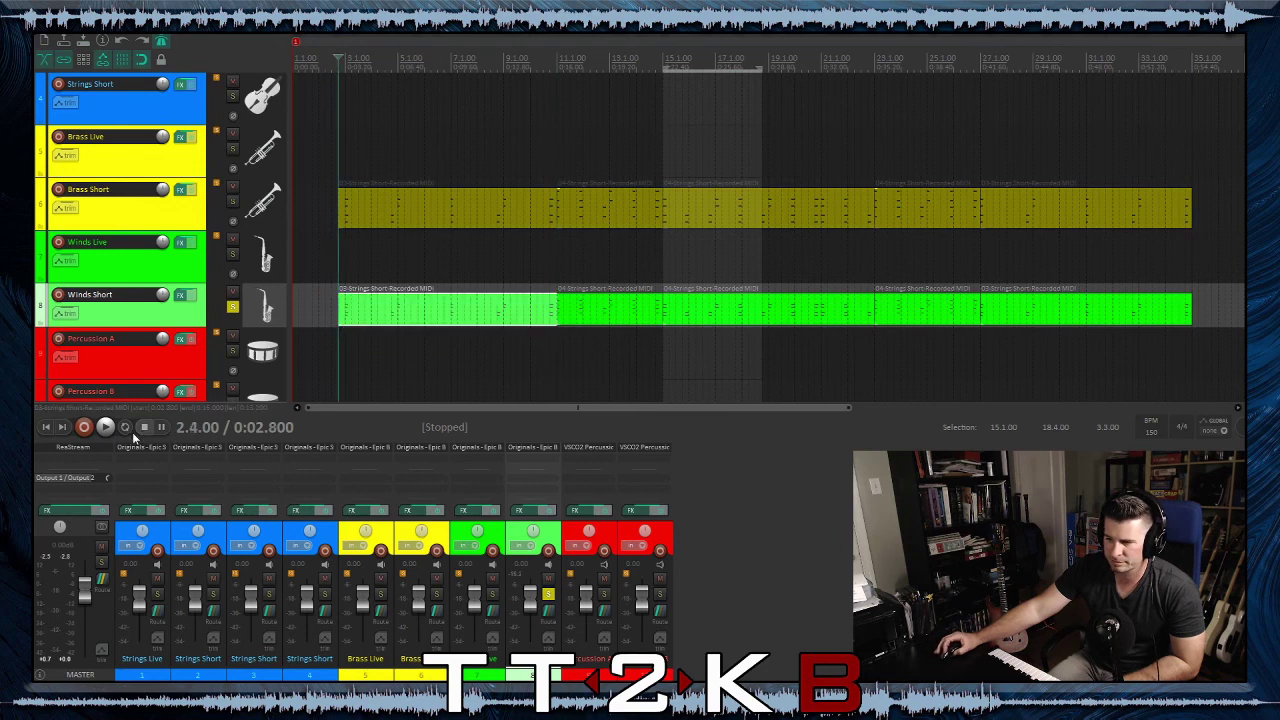
click(104, 431)
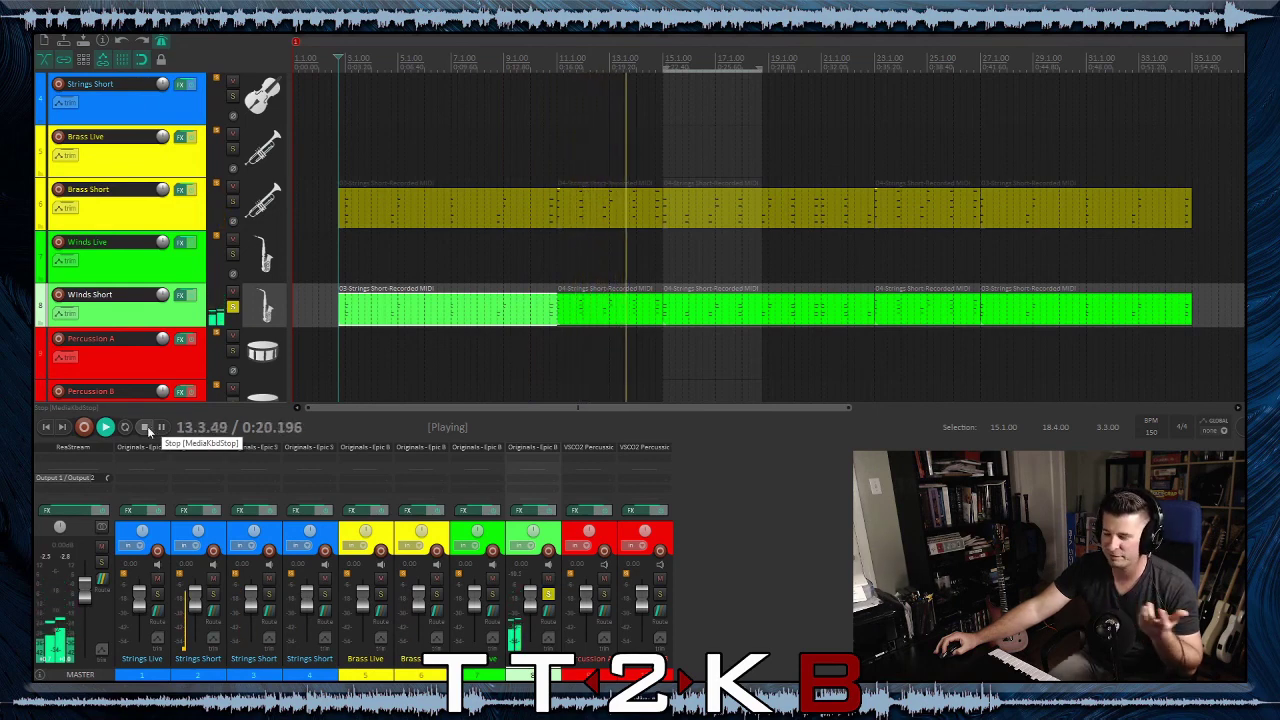
click(145, 426)
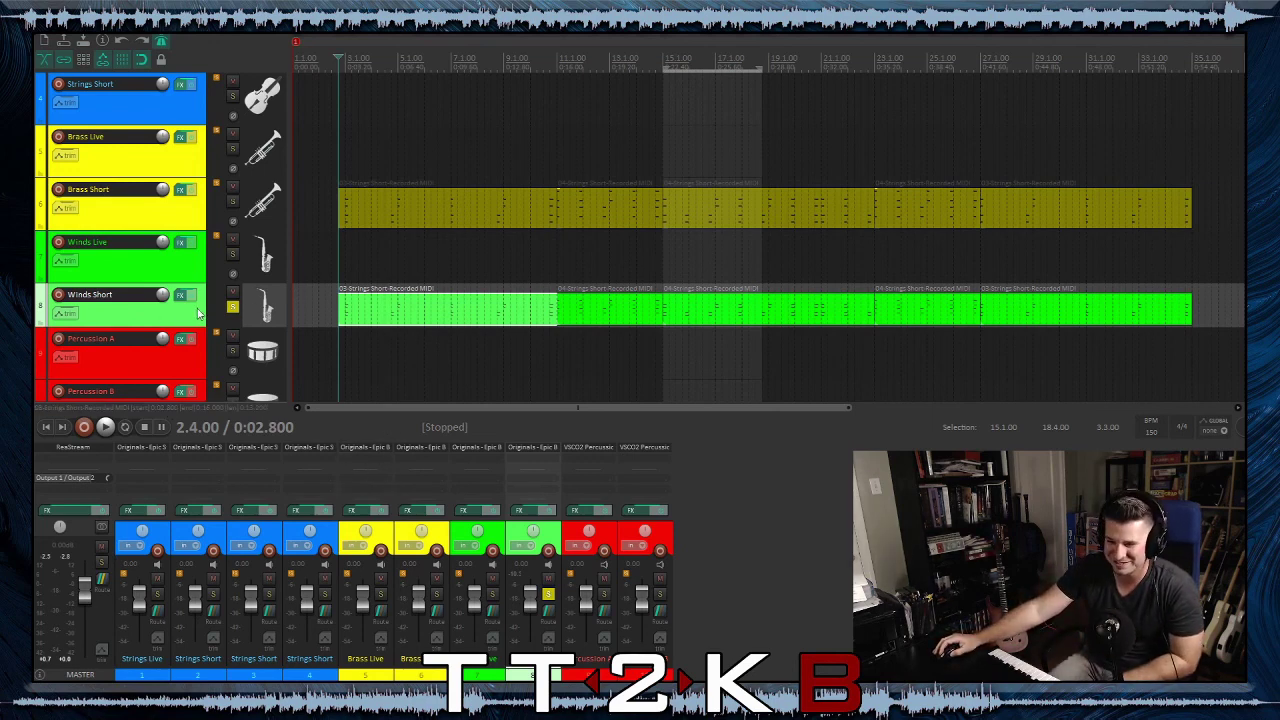
click(233, 308)
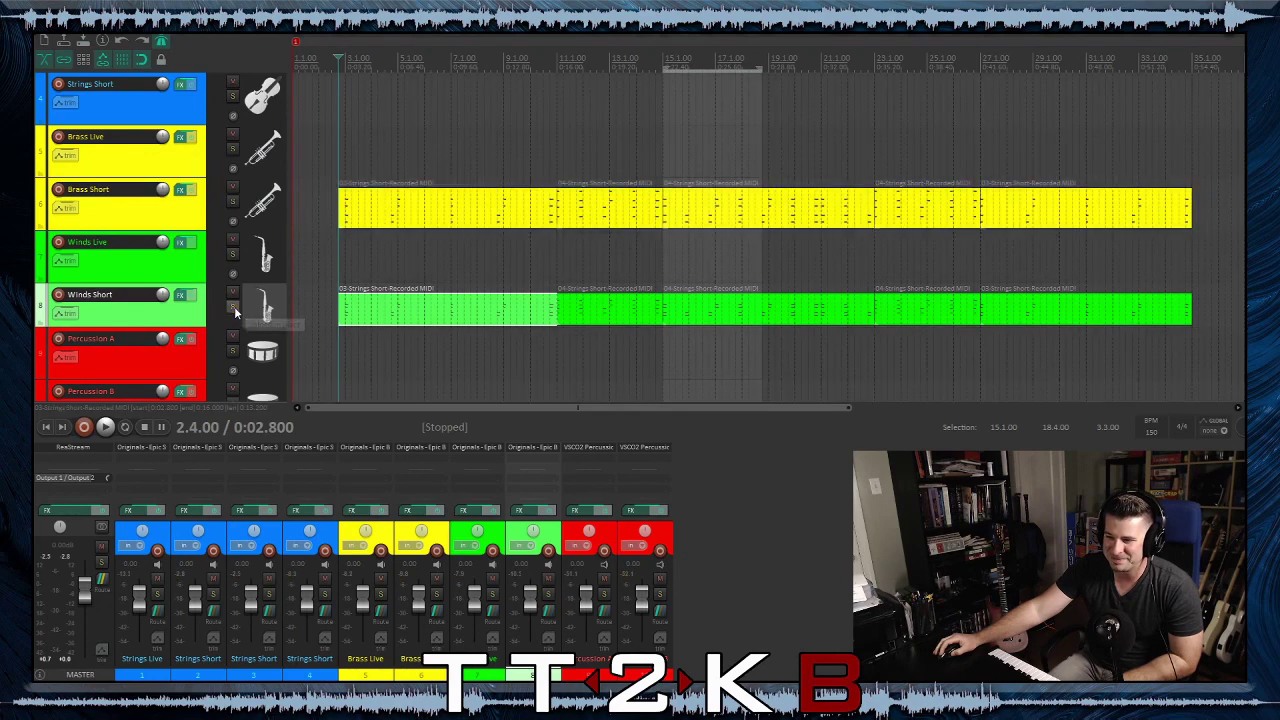
Play the strings, brass and winds together from 2.4.00, then stop playback
scroll(147, 291, up, 1)
scroll(147, 291, up, 1)
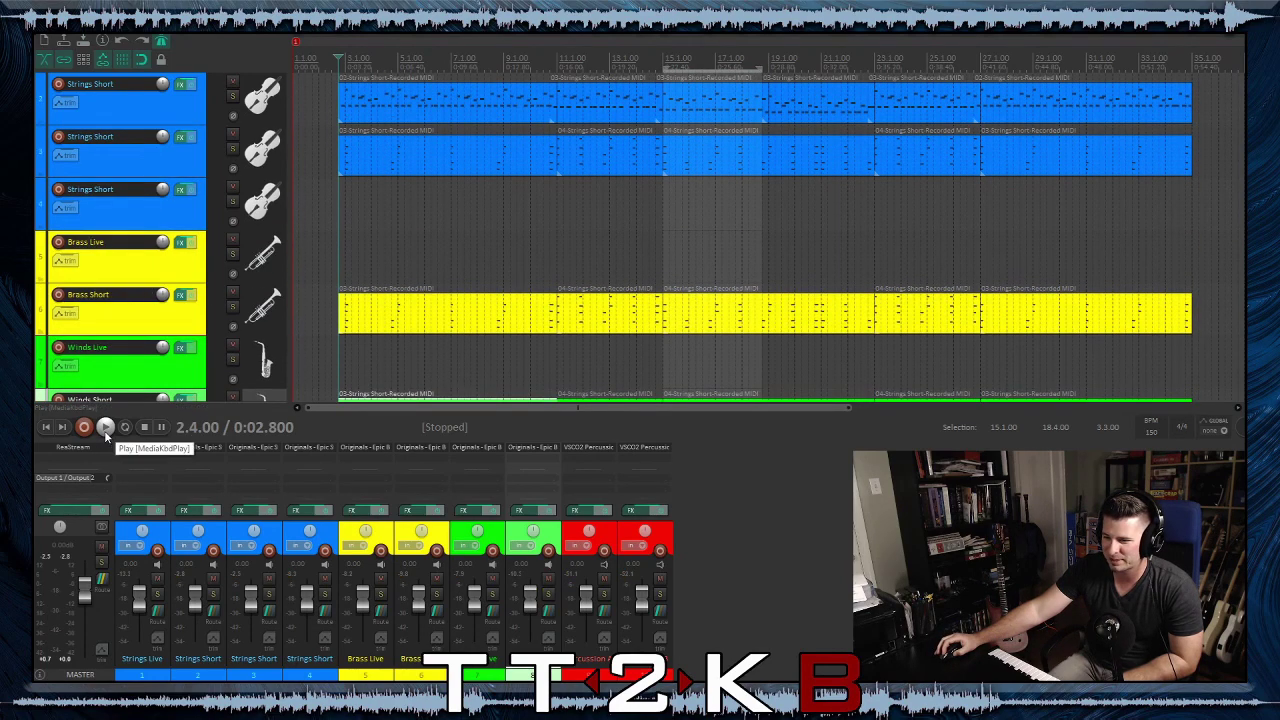
click(105, 428)
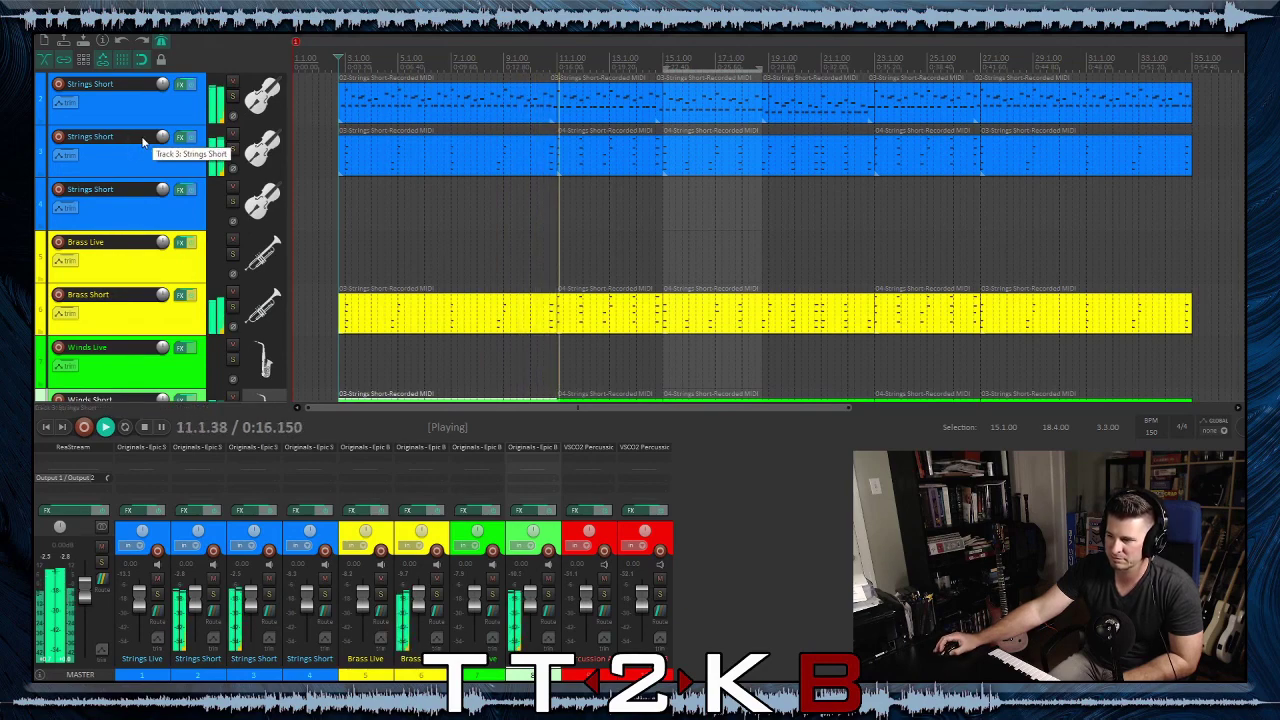
click(146, 429)
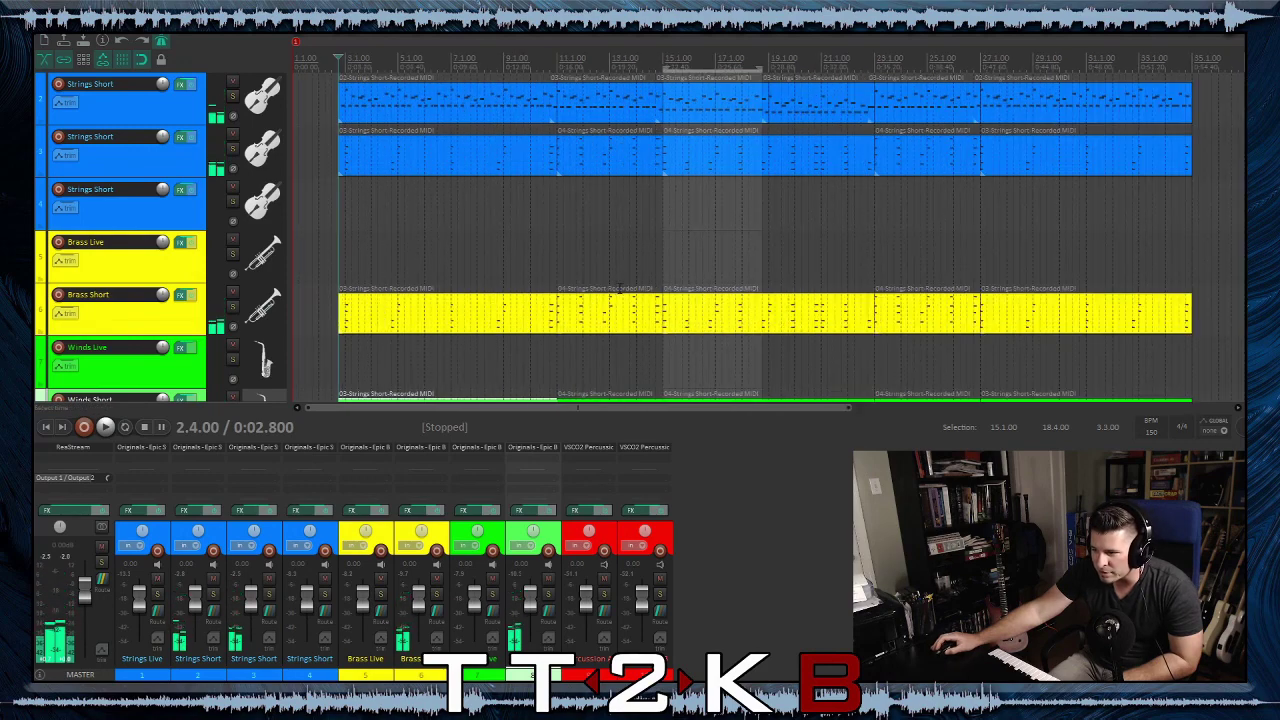
In the Winds Short chord item spanning bars 11 to 15, select all the notes and lower their velocities together
scroll(128, 307, down, 2)
double_click(580, 313)
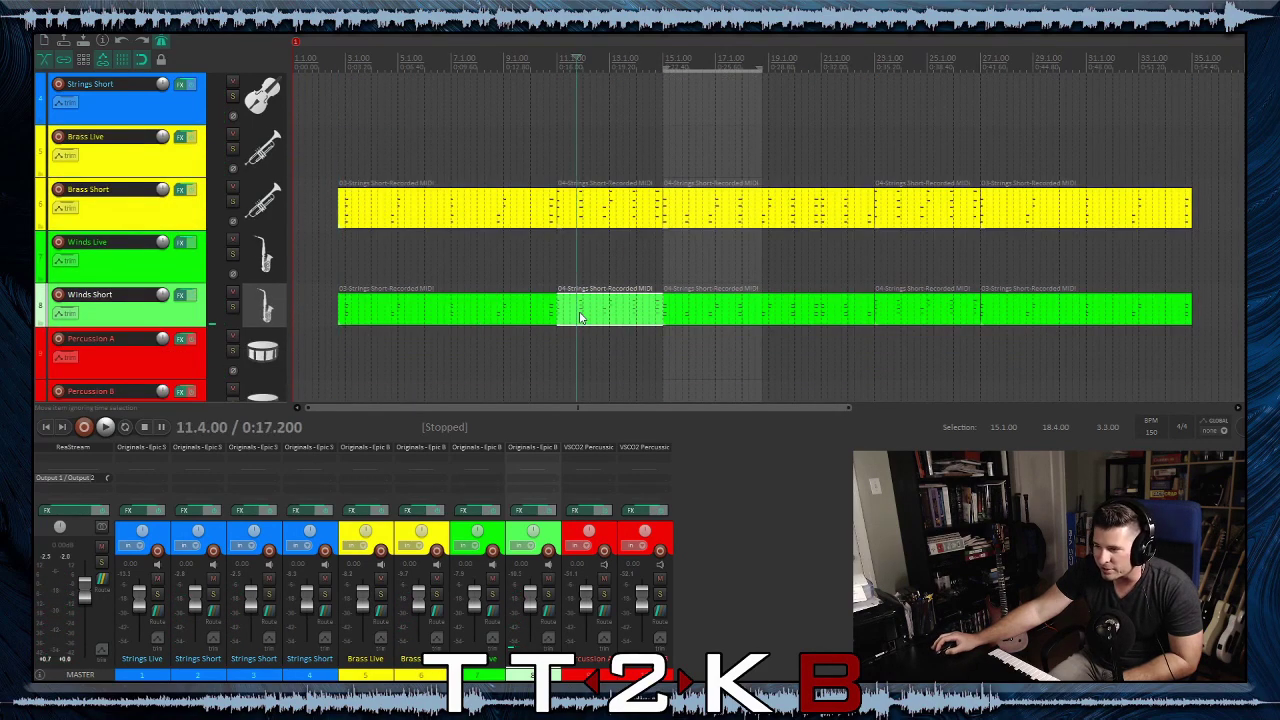
scroll(665, 388, right, 2)
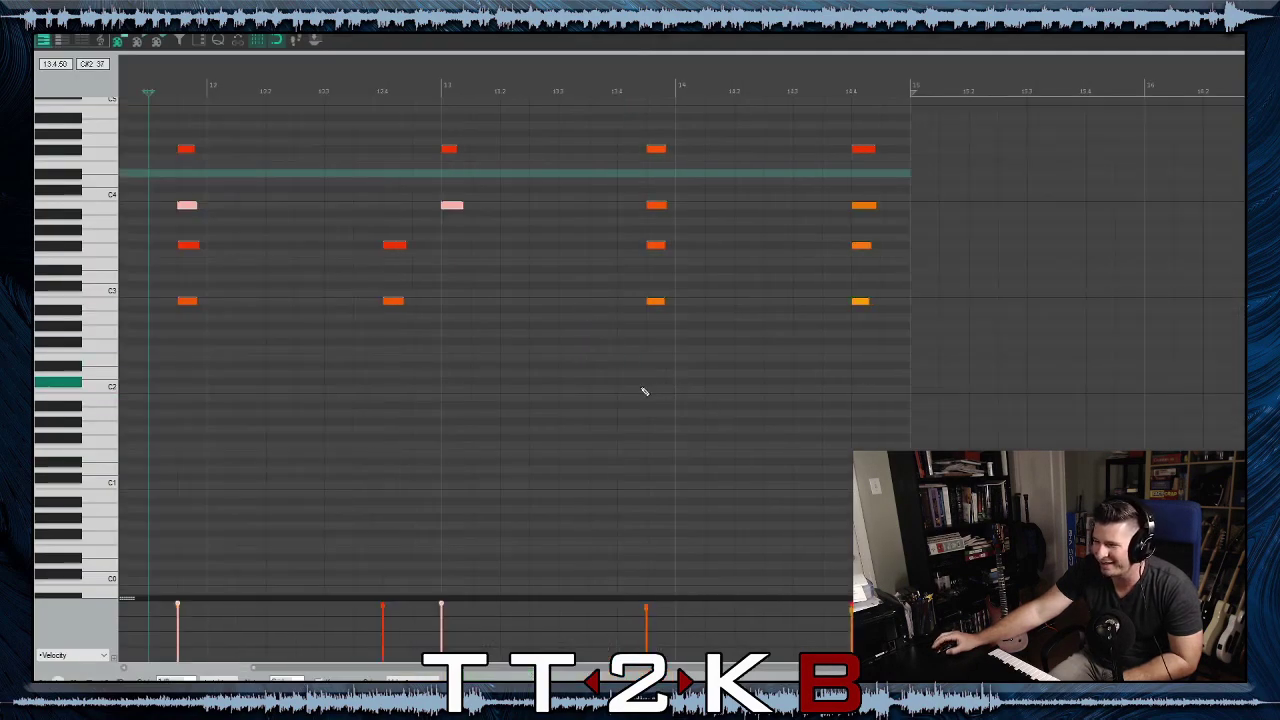
scroll(586, 406, left, 2)
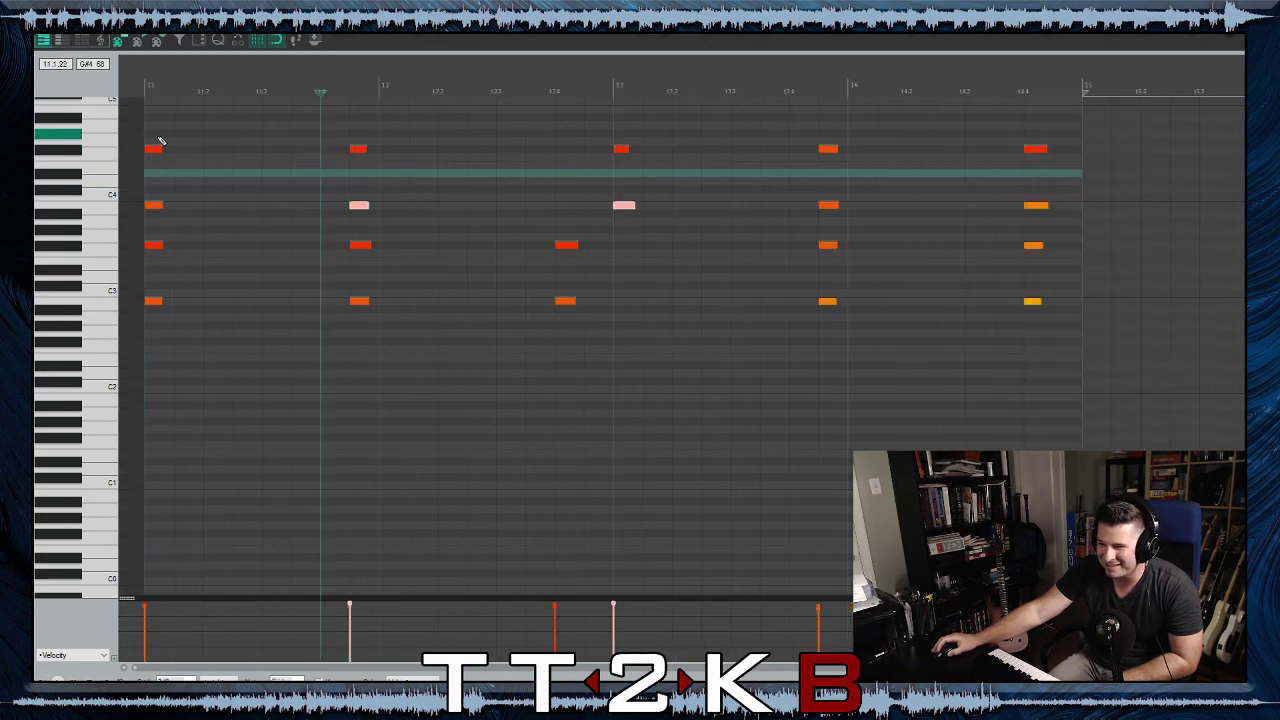
drag(154, 136, 1062, 320)
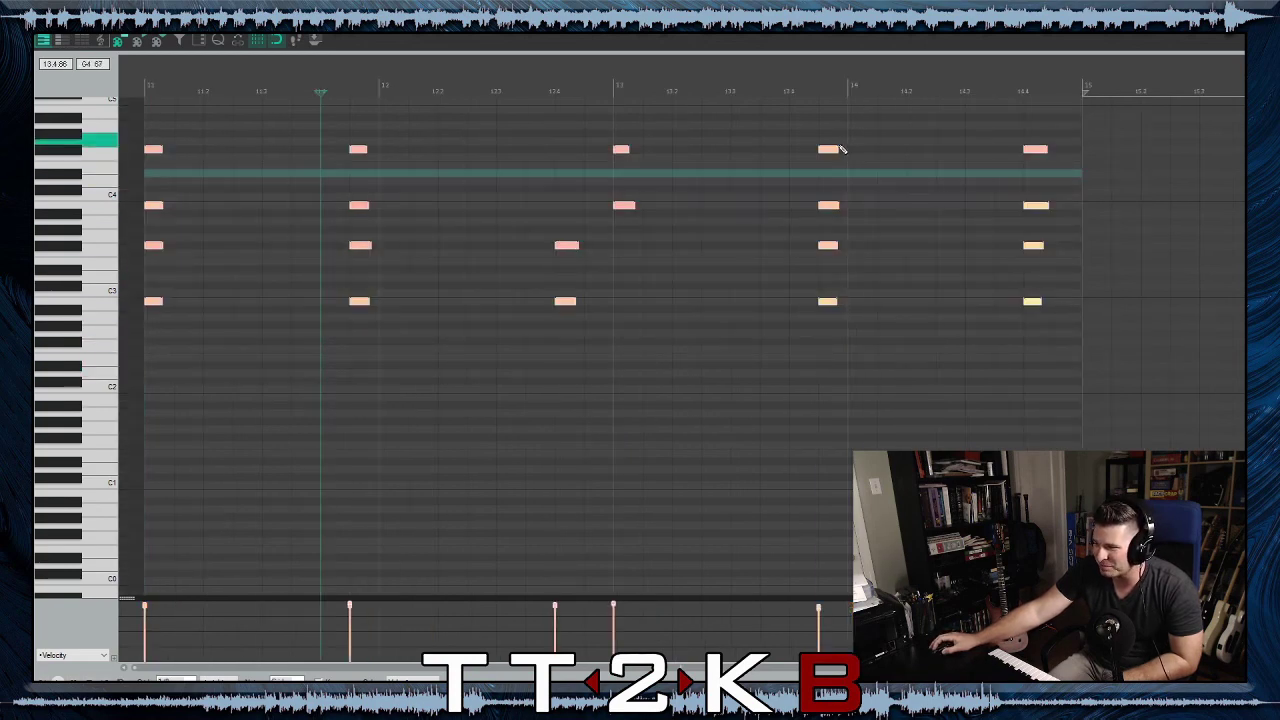
drag(831, 147, 832, 148)
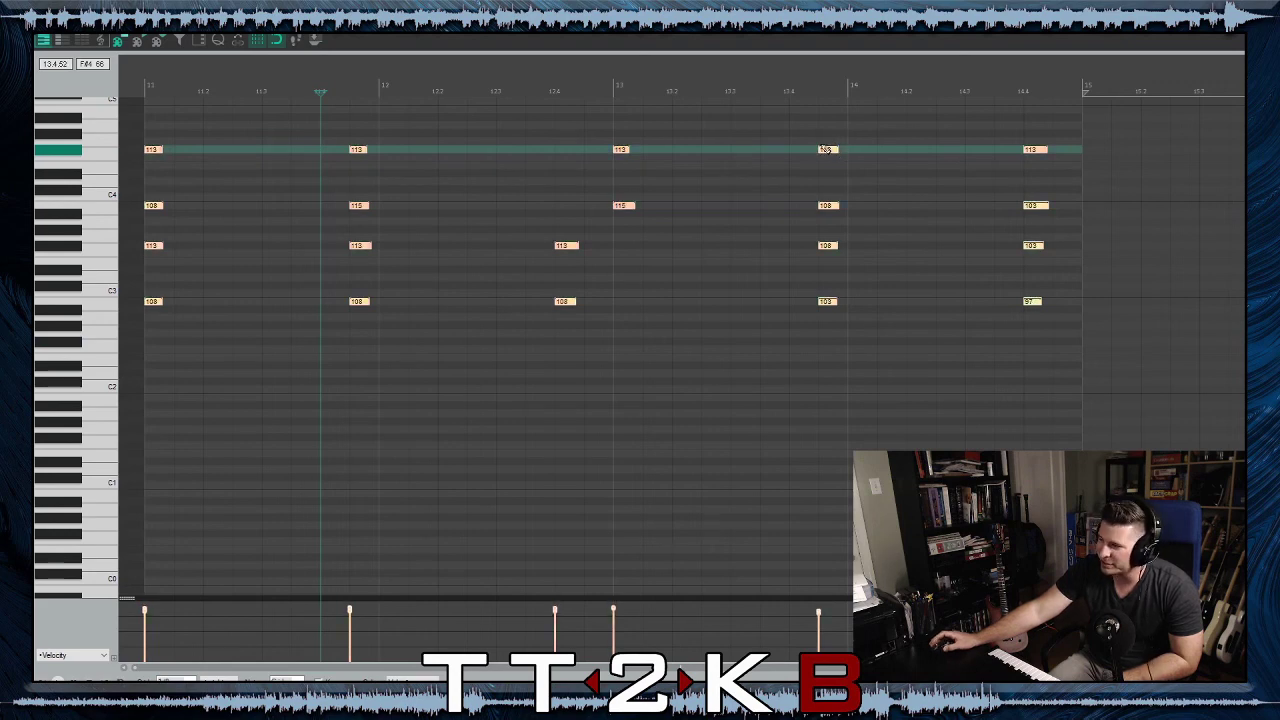
drag(826, 149, 827, 150)
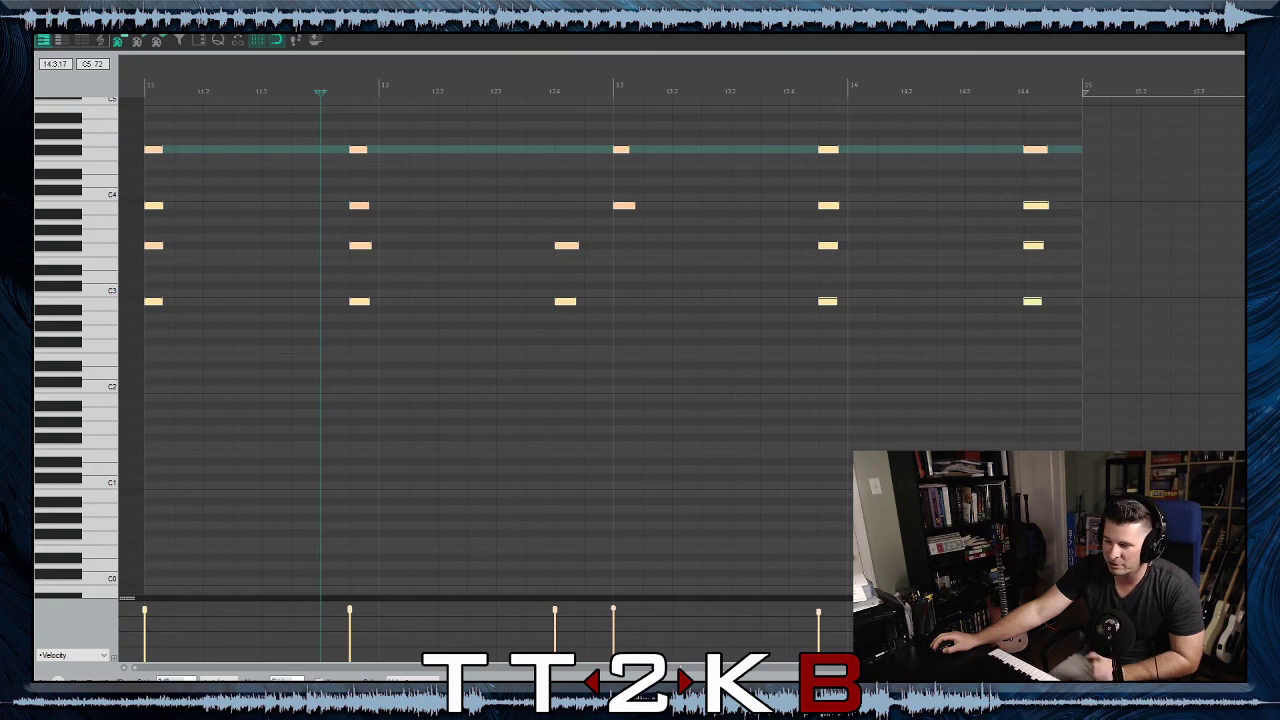
key(Escape)
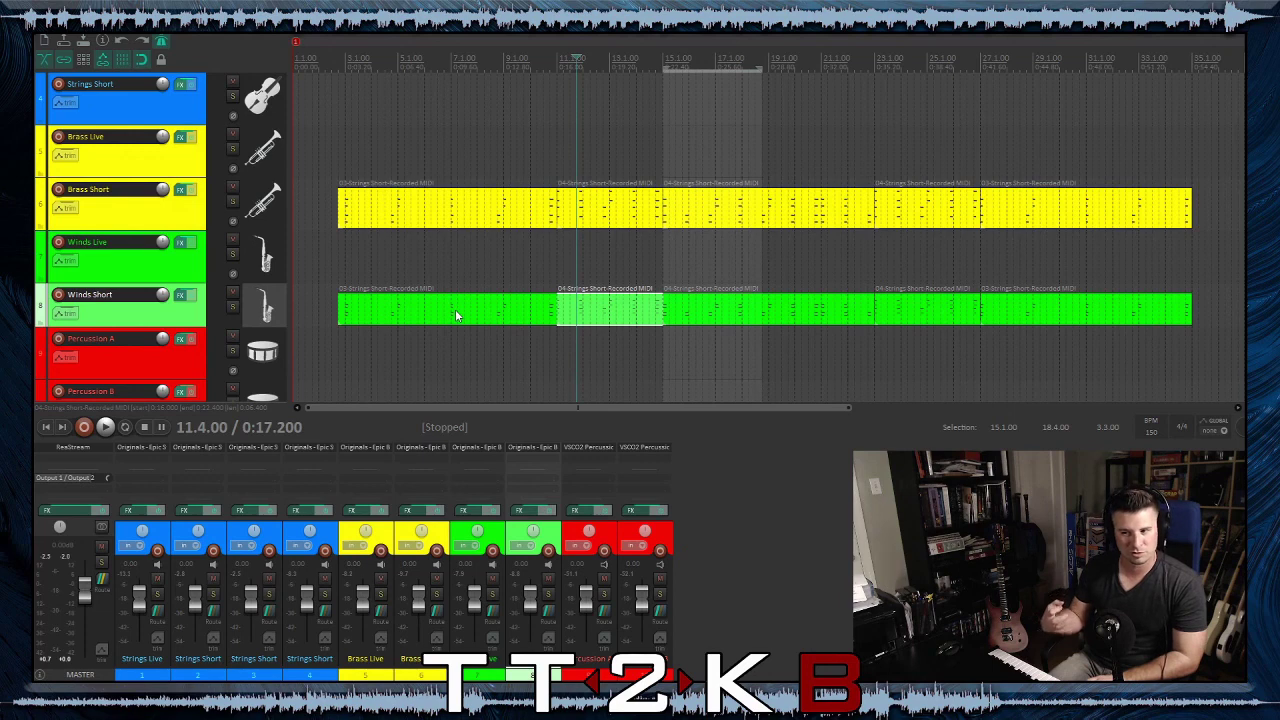
Play the whole arrangement from 9.3.00 through bar 25, then stop playback
click(517, 314)
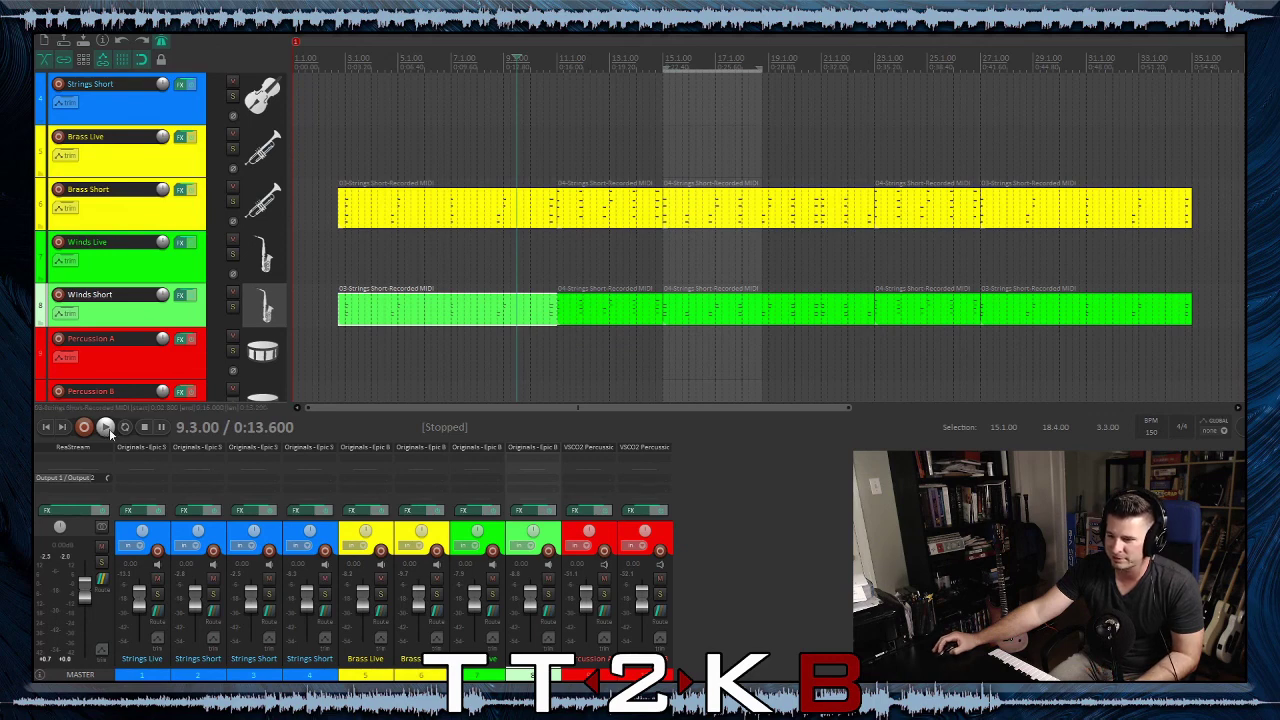
click(106, 428)
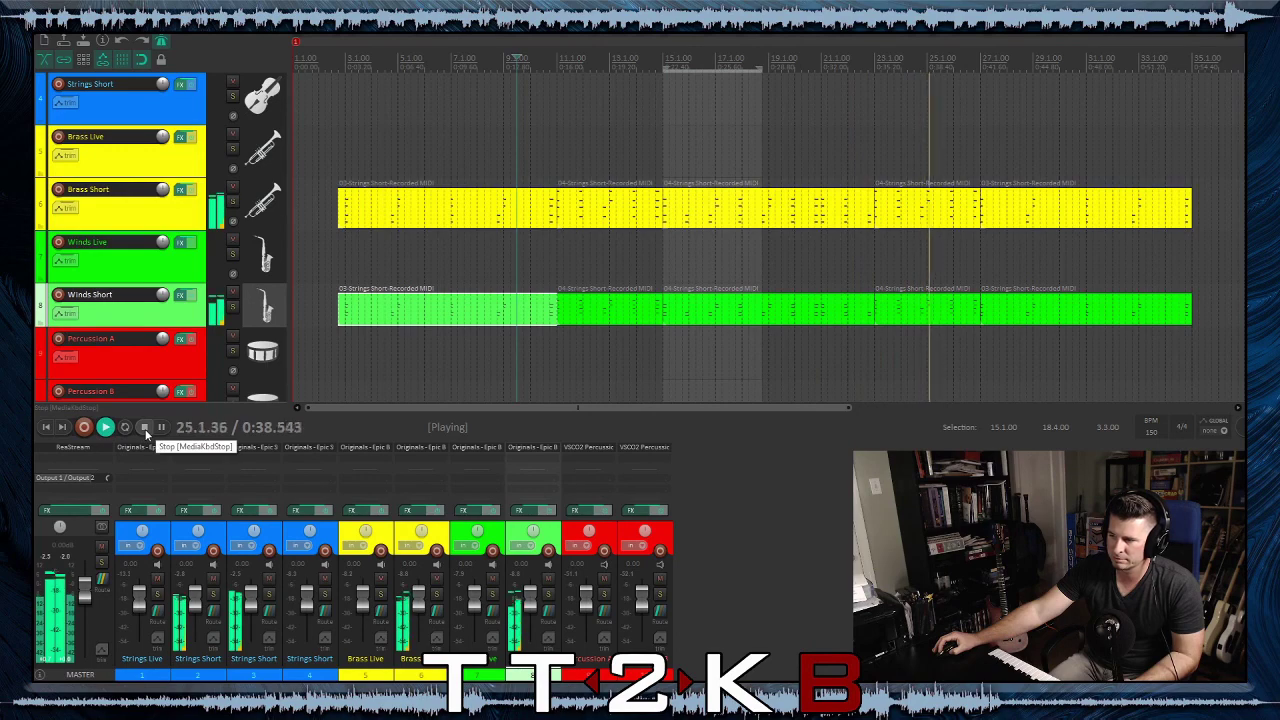
click(144, 428)
In the Winds Short chord item spanning bars 23 to 27, select all the notes and reduce their velocities together
double_click(912, 313)
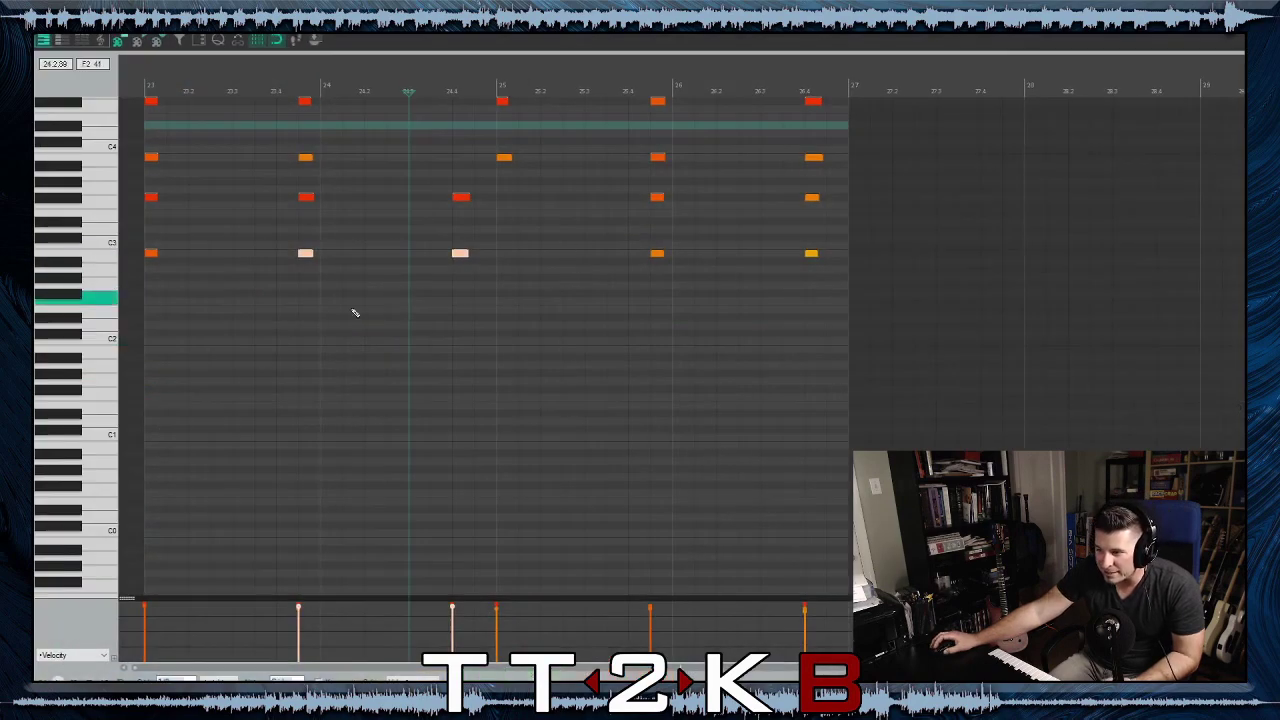
scroll(110, 148, up, 2)
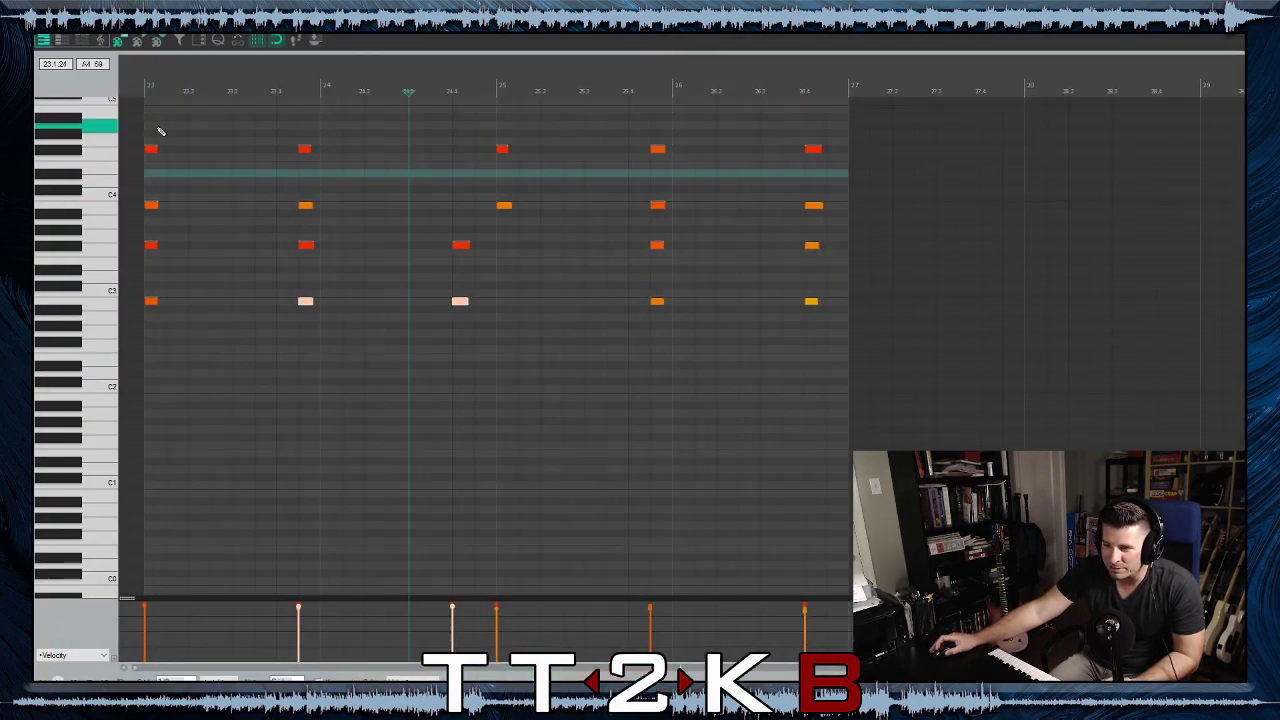
drag(158, 127, 690, 326)
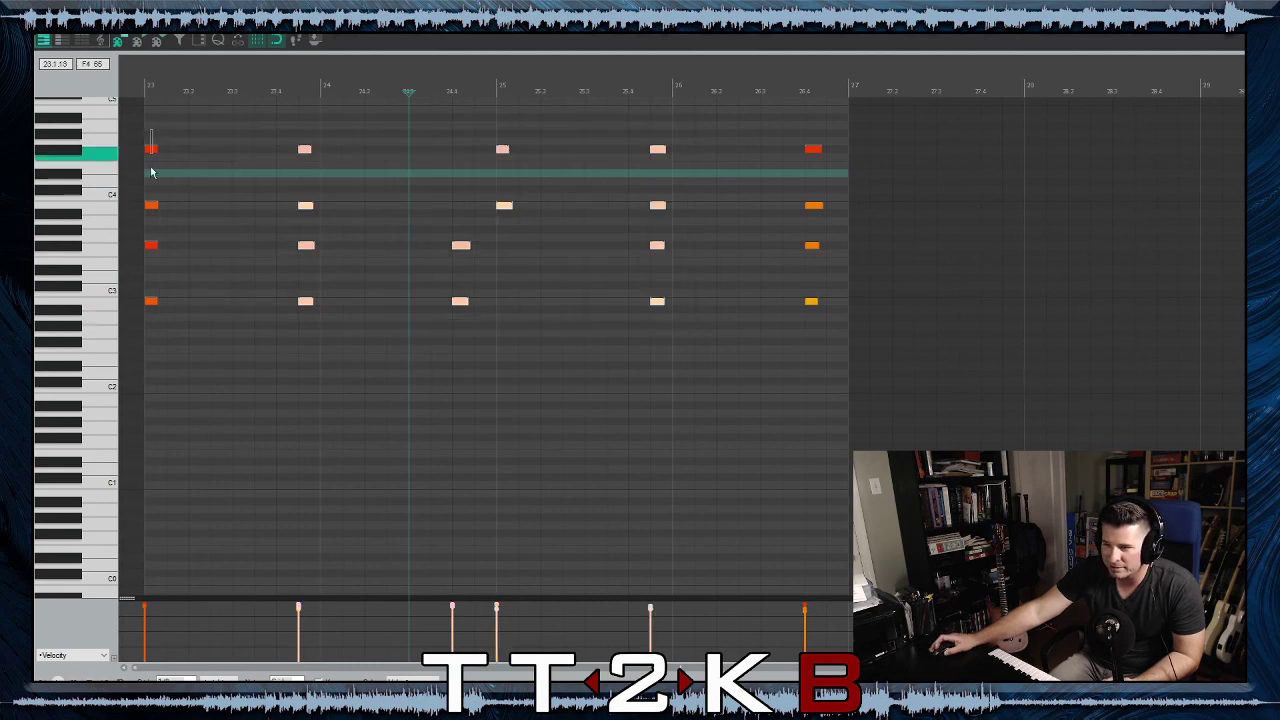
drag(152, 130, 828, 331)
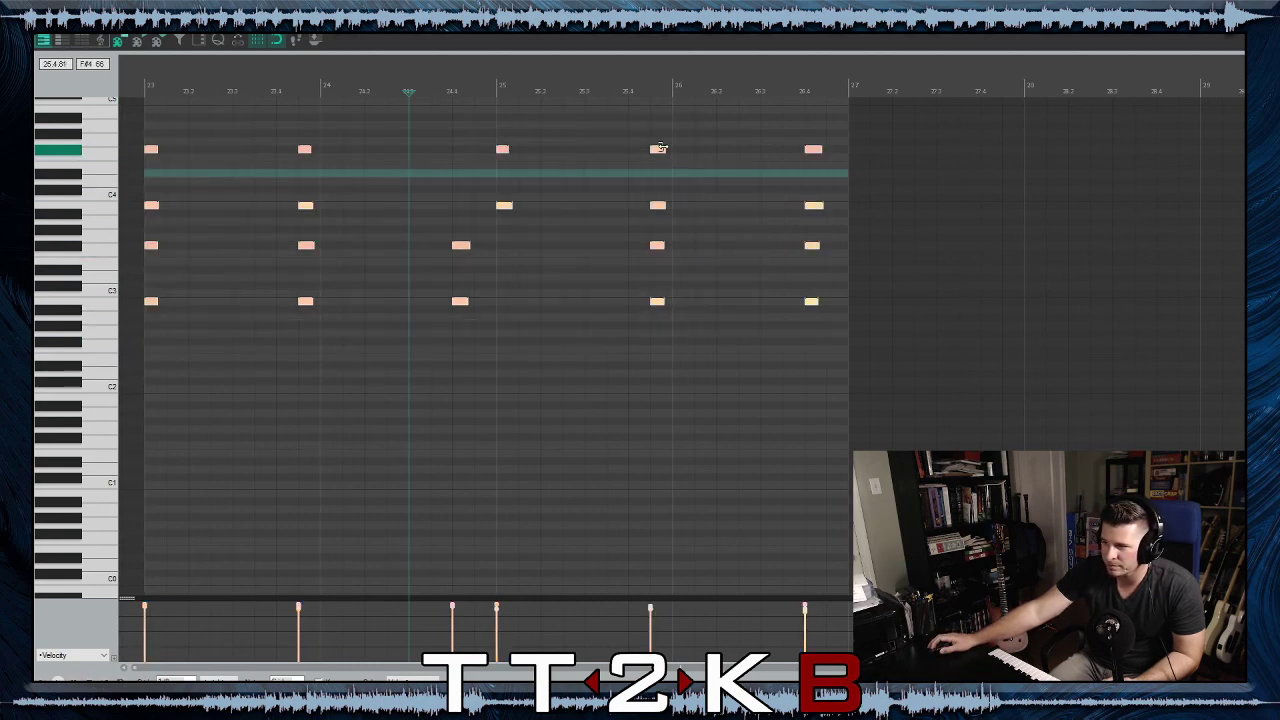
drag(659, 145, 660, 155)
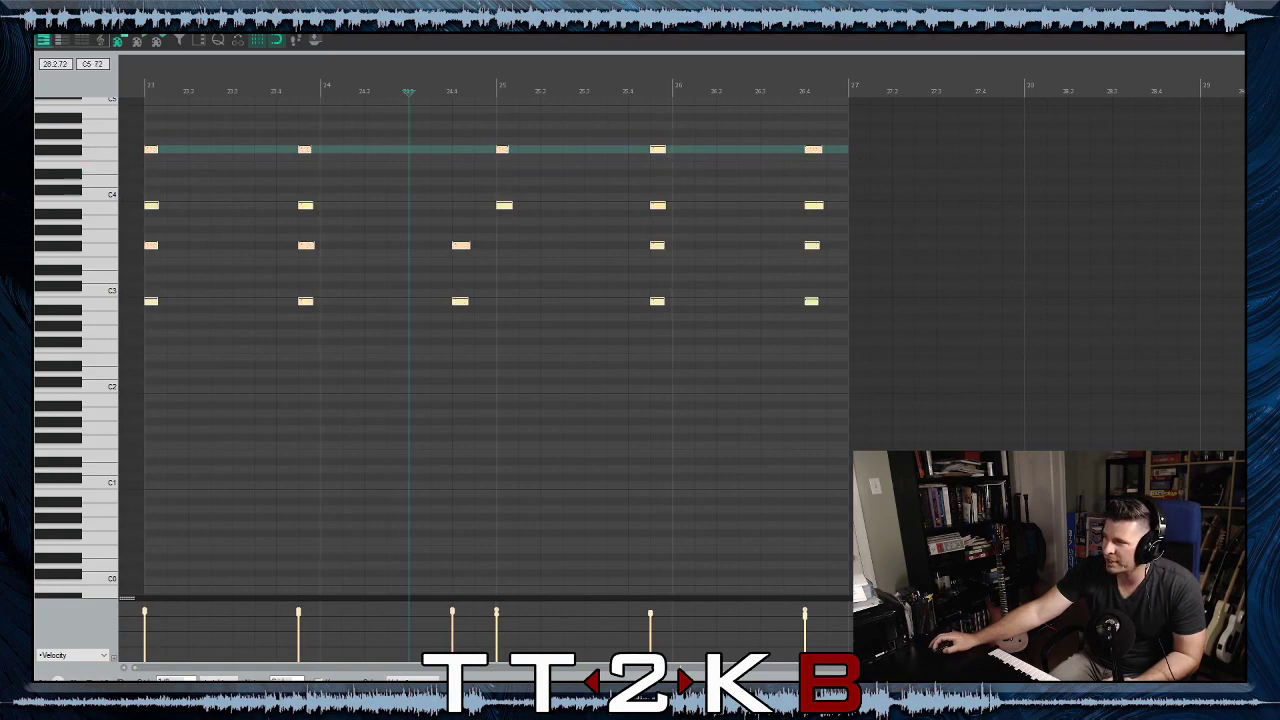
key(Escape)
Play the arrangement from 21.4.00 through bar 31, then stop playback
click(840, 318)
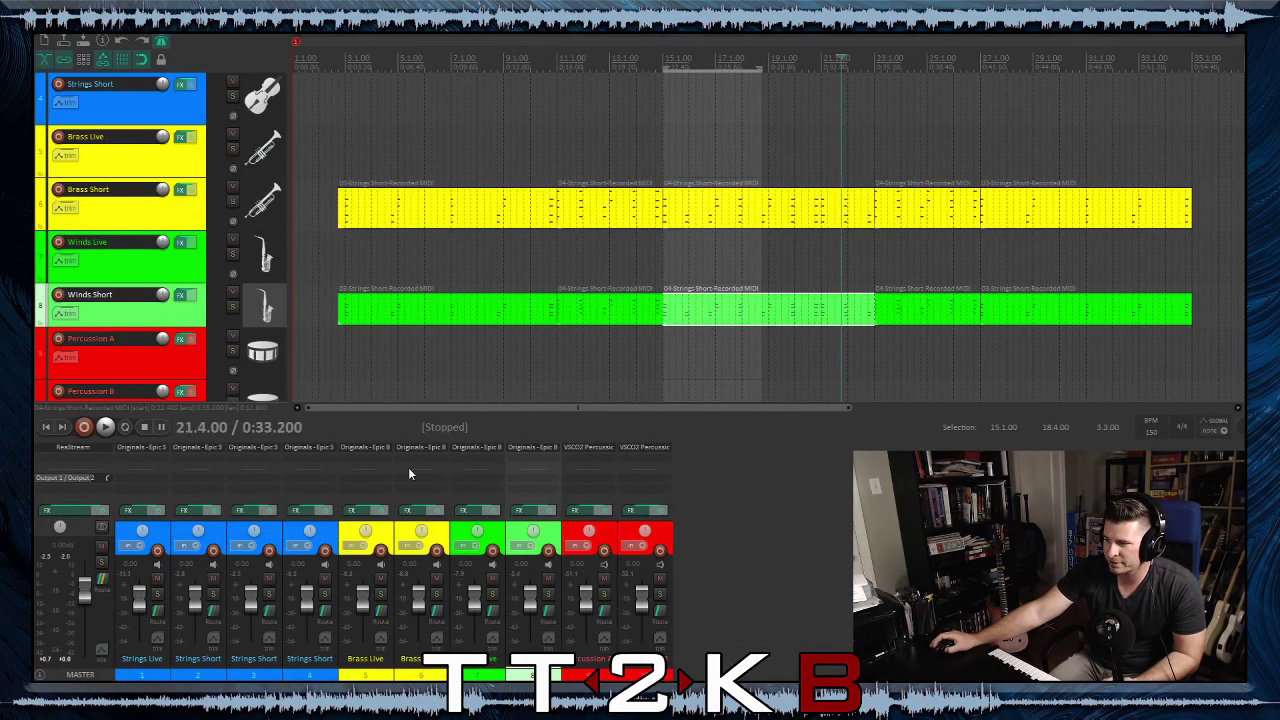
click(106, 427)
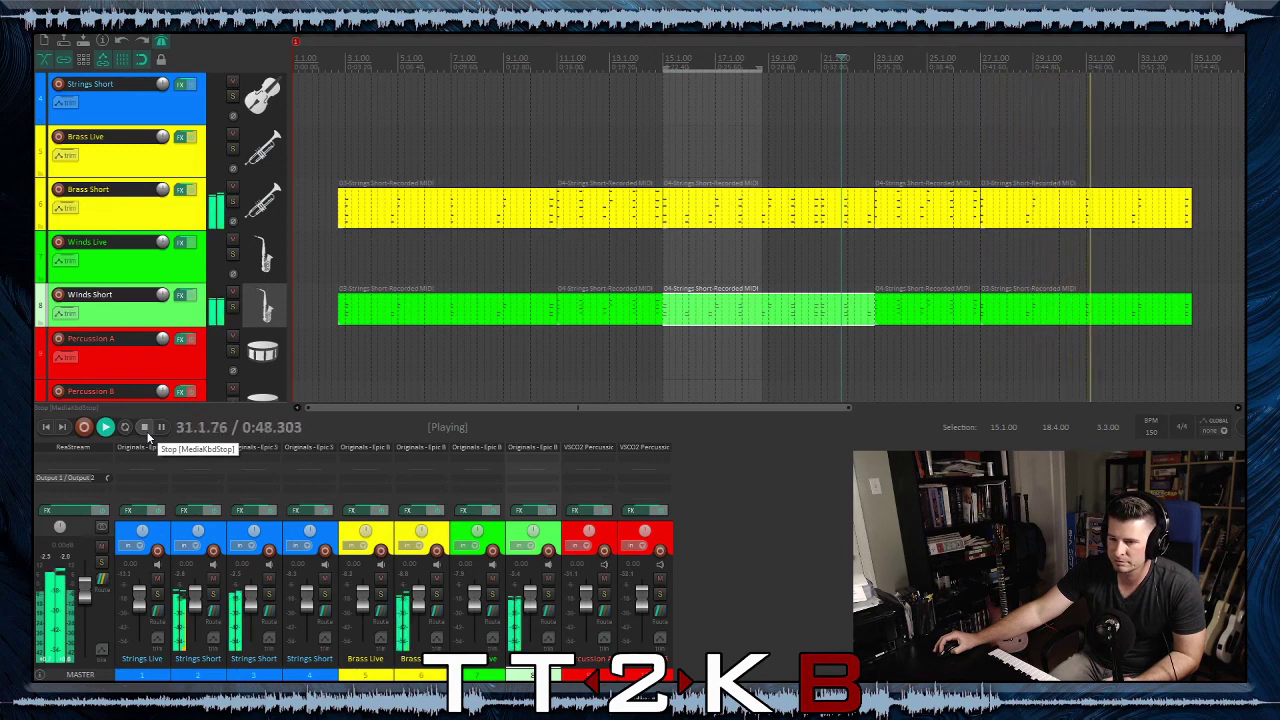
click(147, 434)
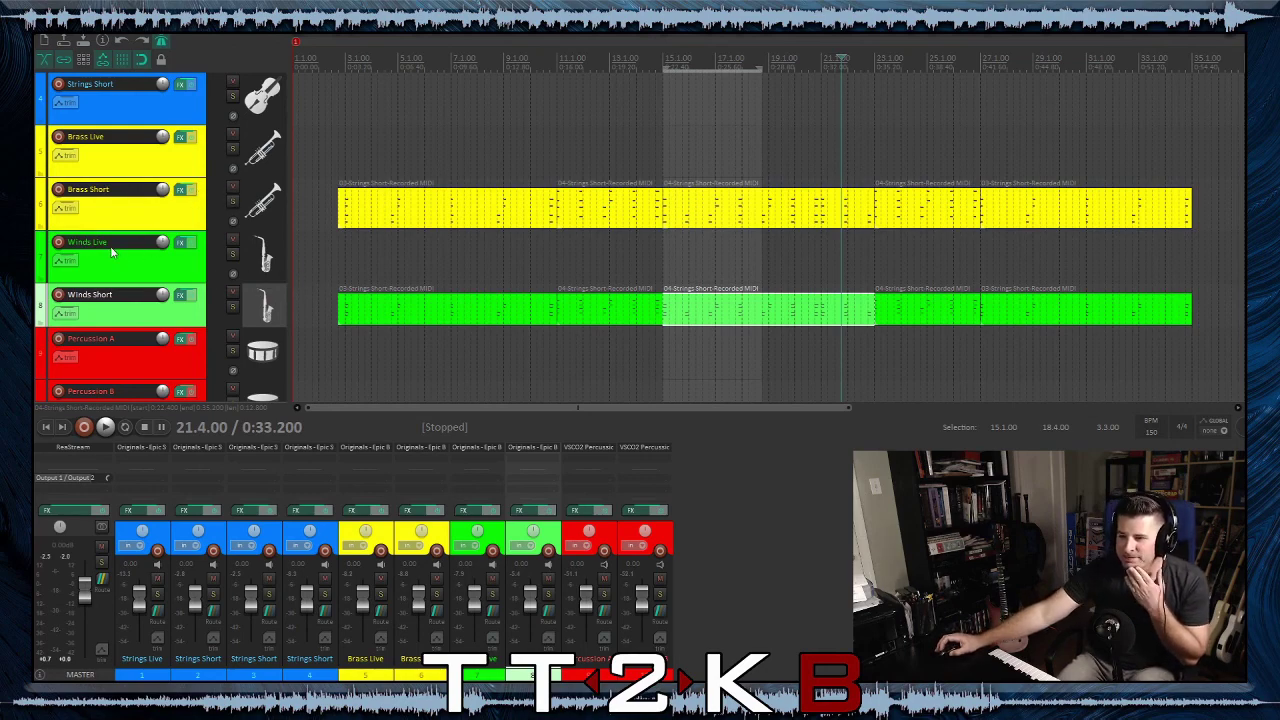
Solo the Strings Short melody on track 2 and listen to it from 2.4.00, then stop playback
scroll(112, 252, up, 2)
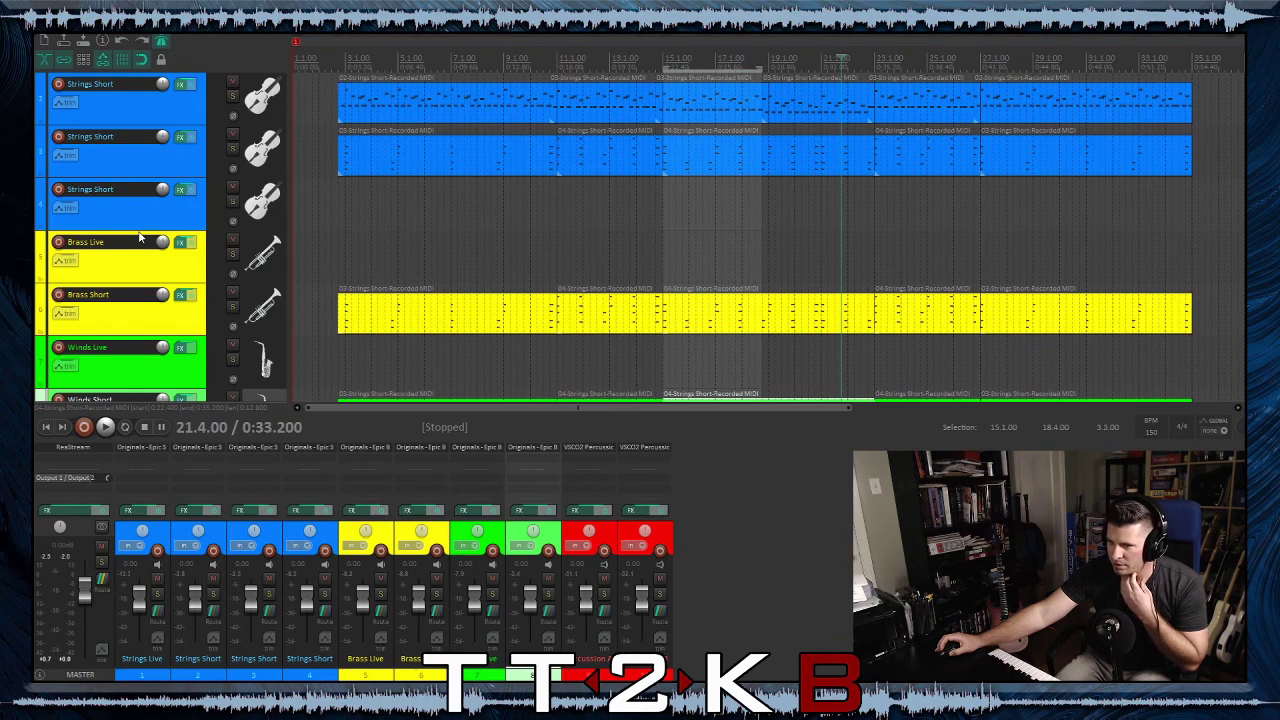
click(391, 106)
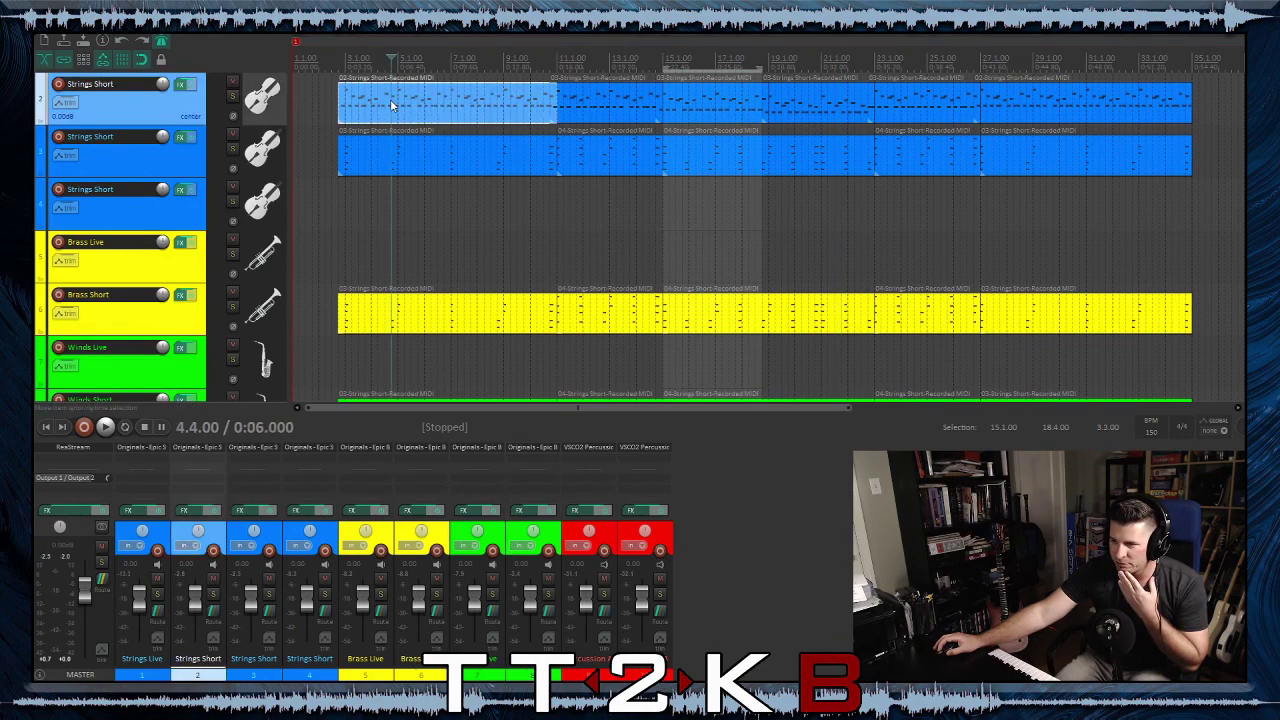
click(232, 97)
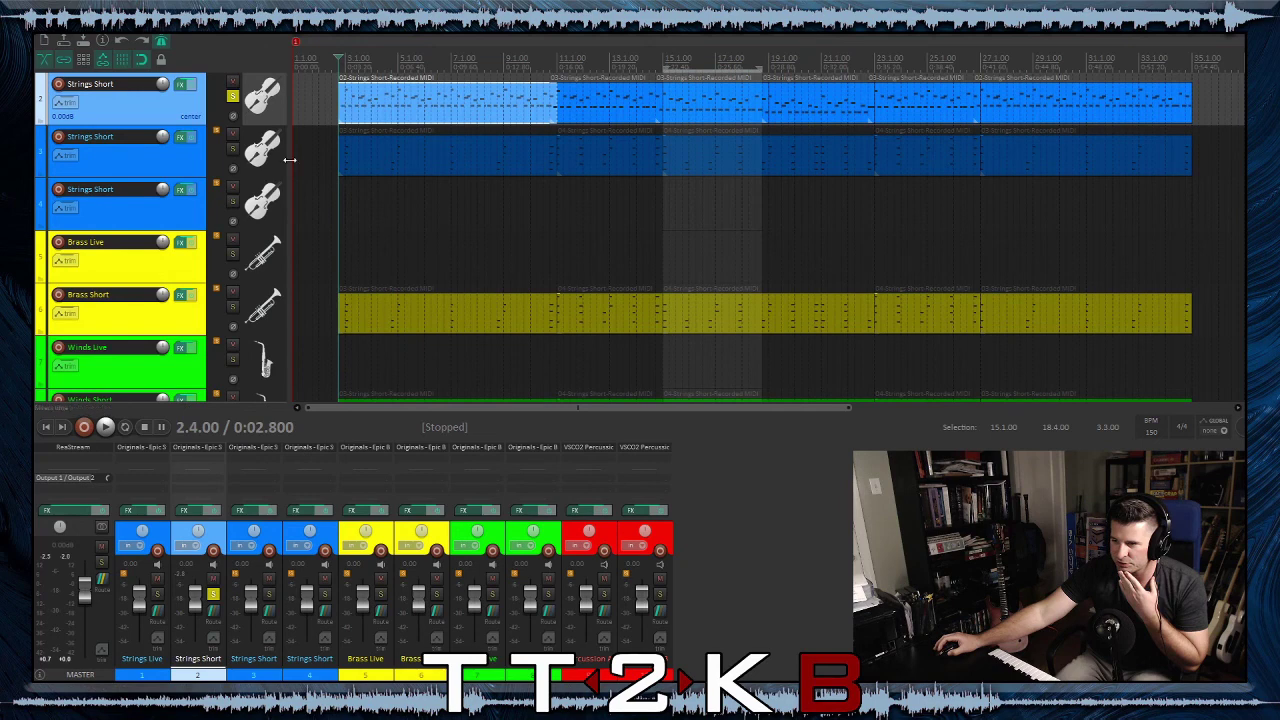
click(106, 428)
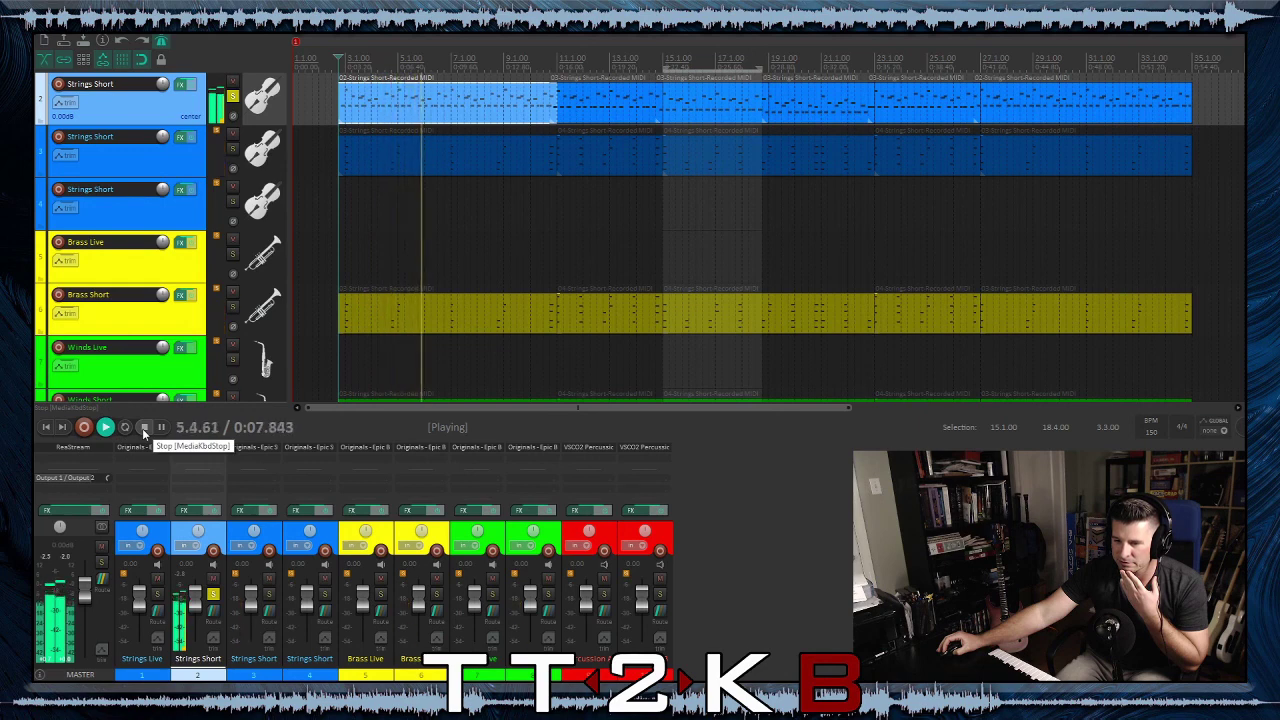
click(143, 427)
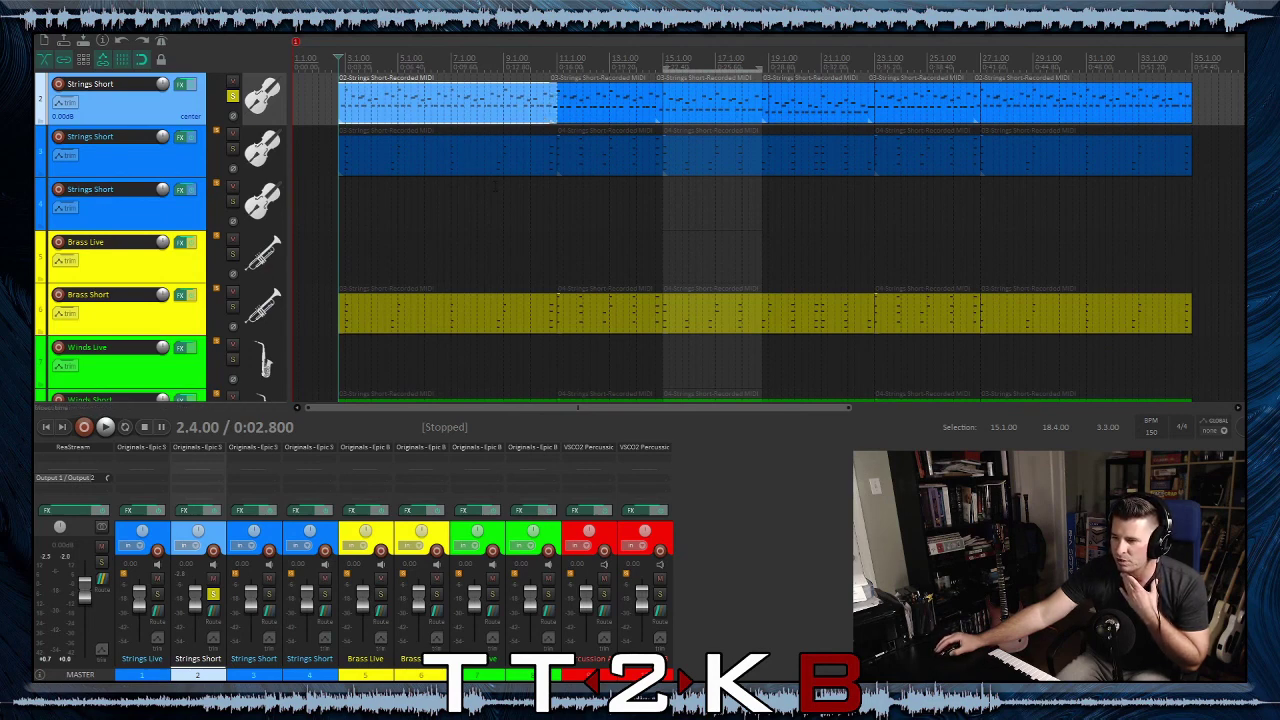
Locate the middle section around bars 15 to 23 and unsolo the Strings Short melody on track 2
scroll(354, 200, down, 3)
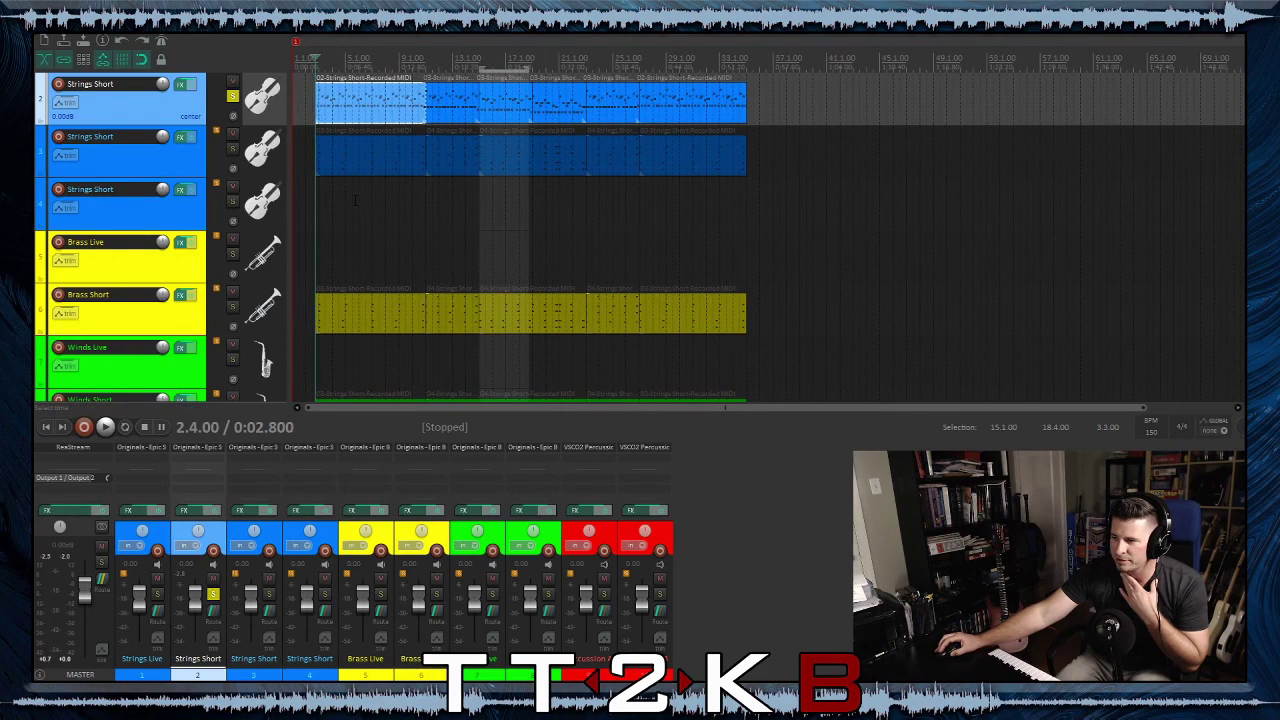
click(368, 107)
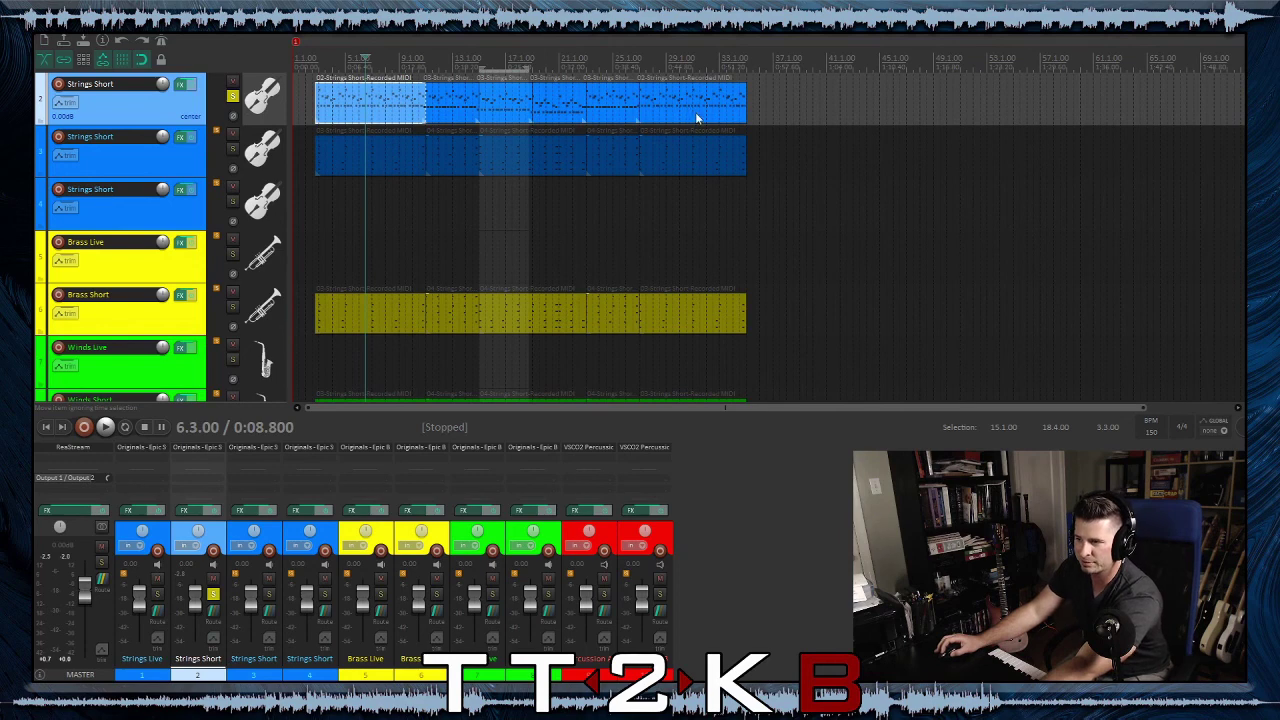
click(513, 106)
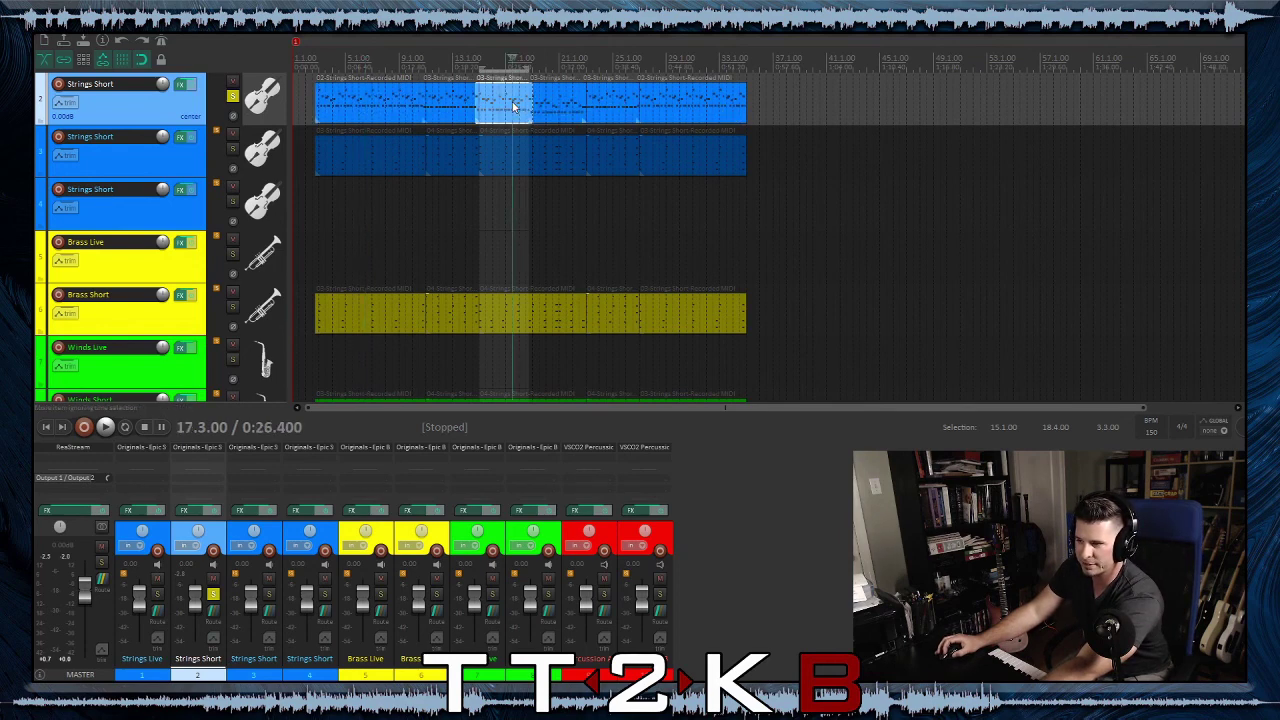
key(End)
scroll(549, 230, up, 4)
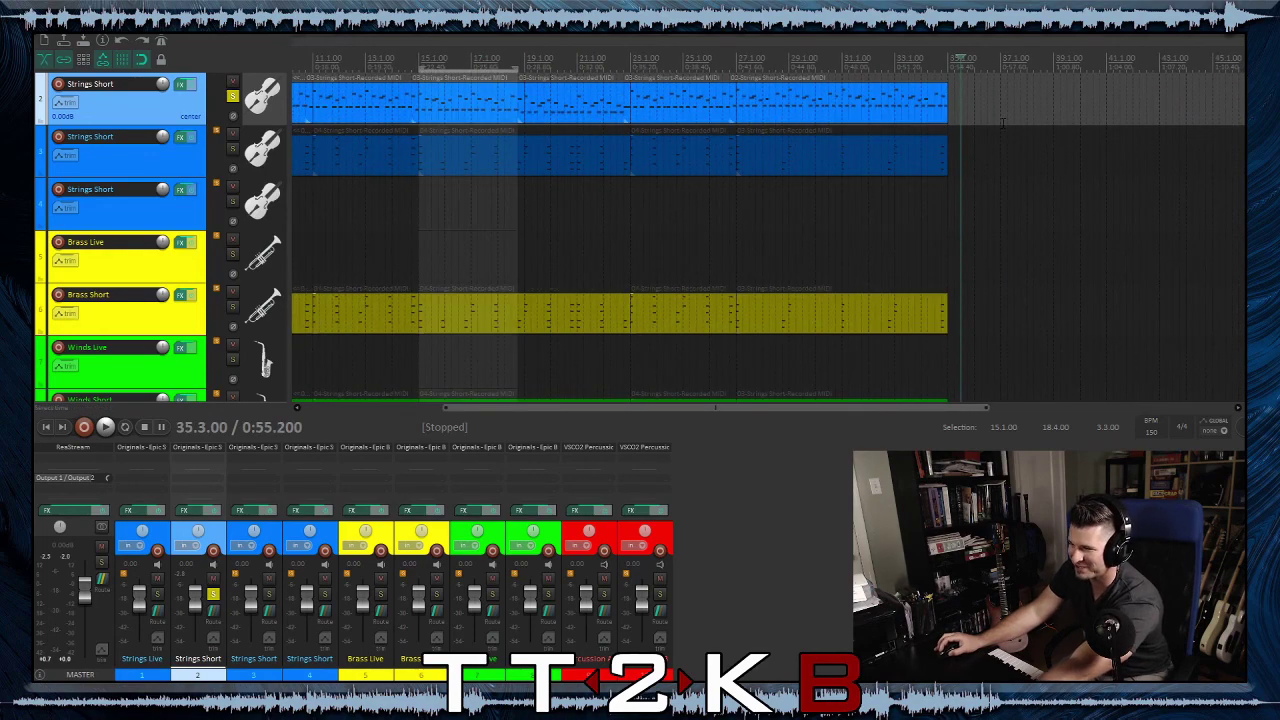
scroll(955, 100, right, 4)
scroll(955, 100, left, 4)
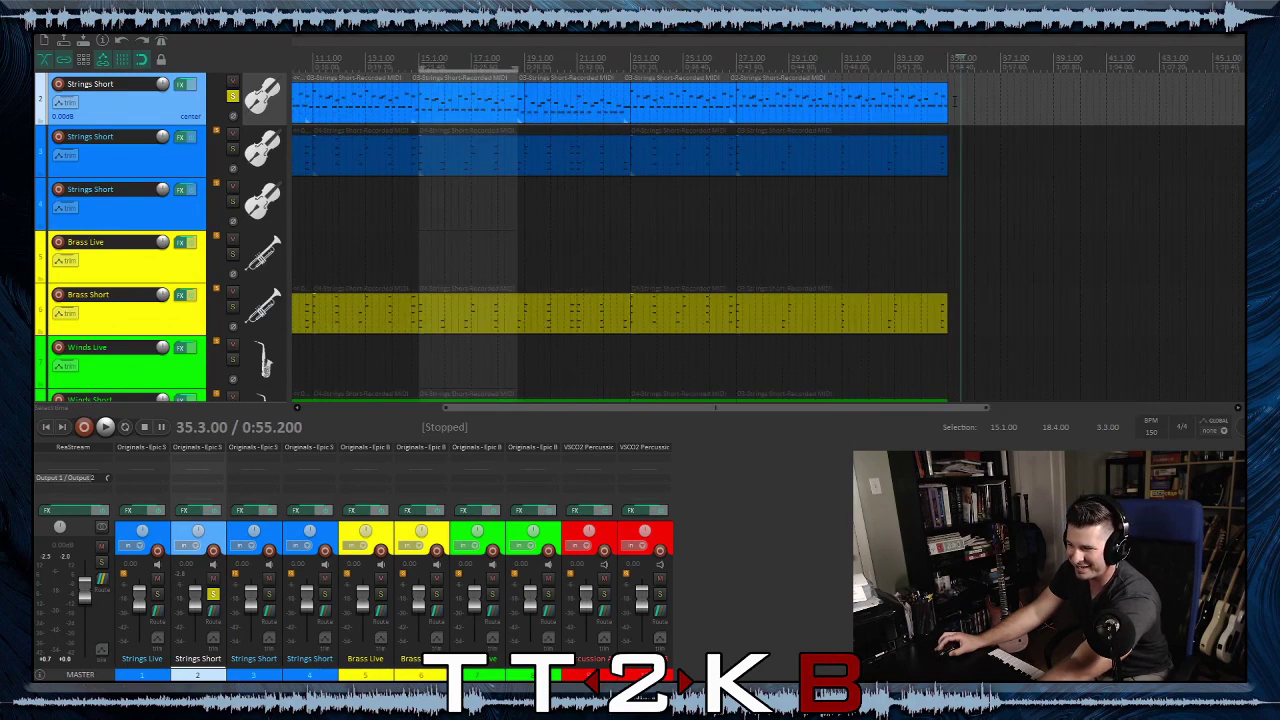
drag(486, 100, 476, 320)
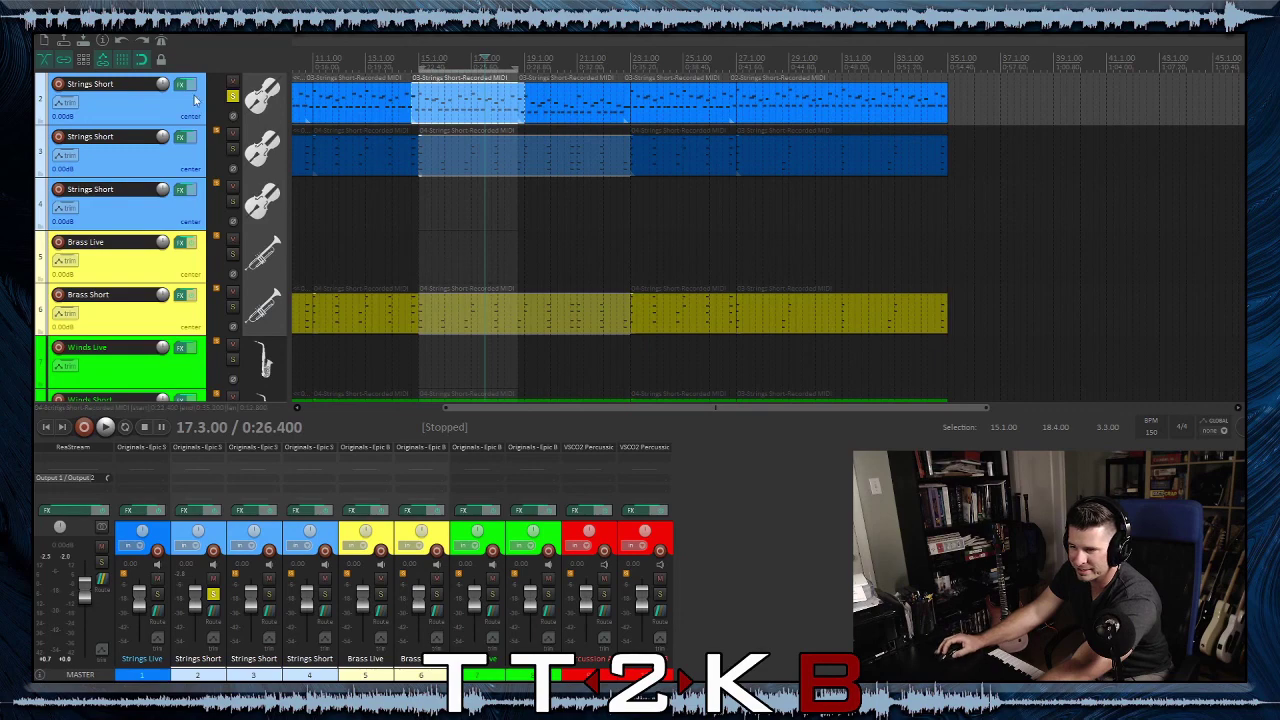
key(ctrl+a)
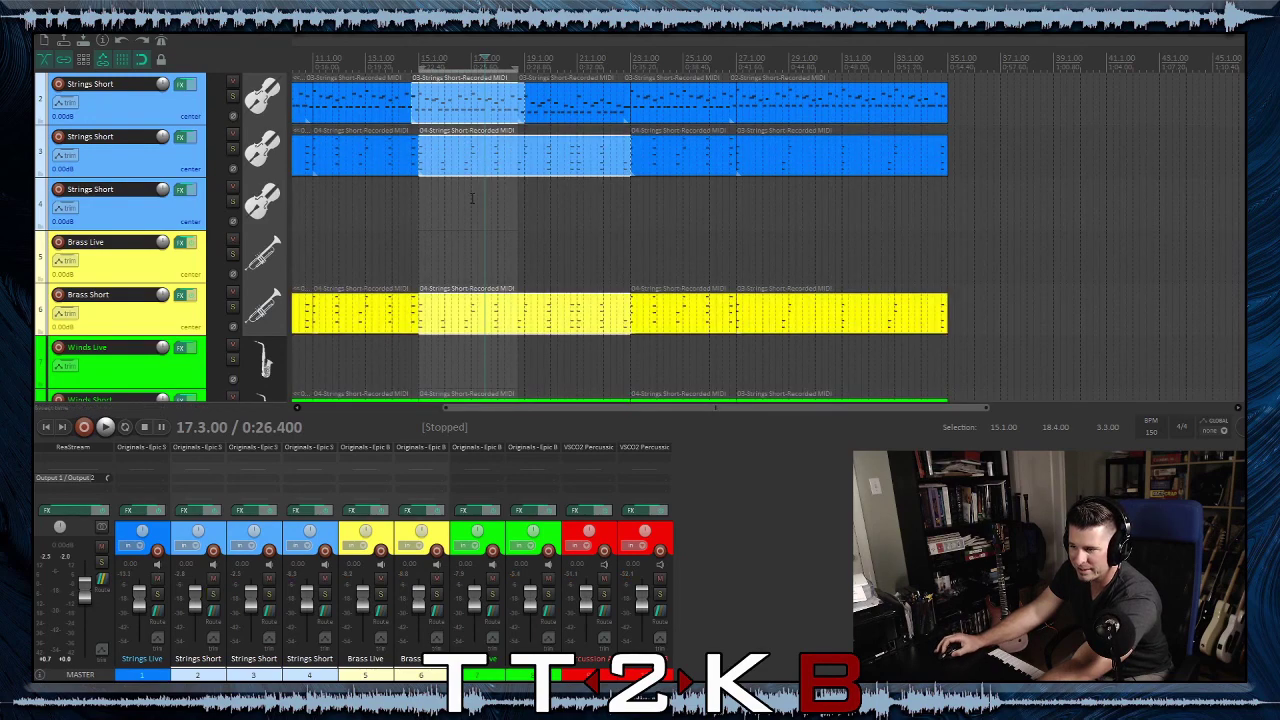
Select the bars 15 to 23 items on the strings melody, strings chord, Brass Short and Winds Short tracks
click(471, 222)
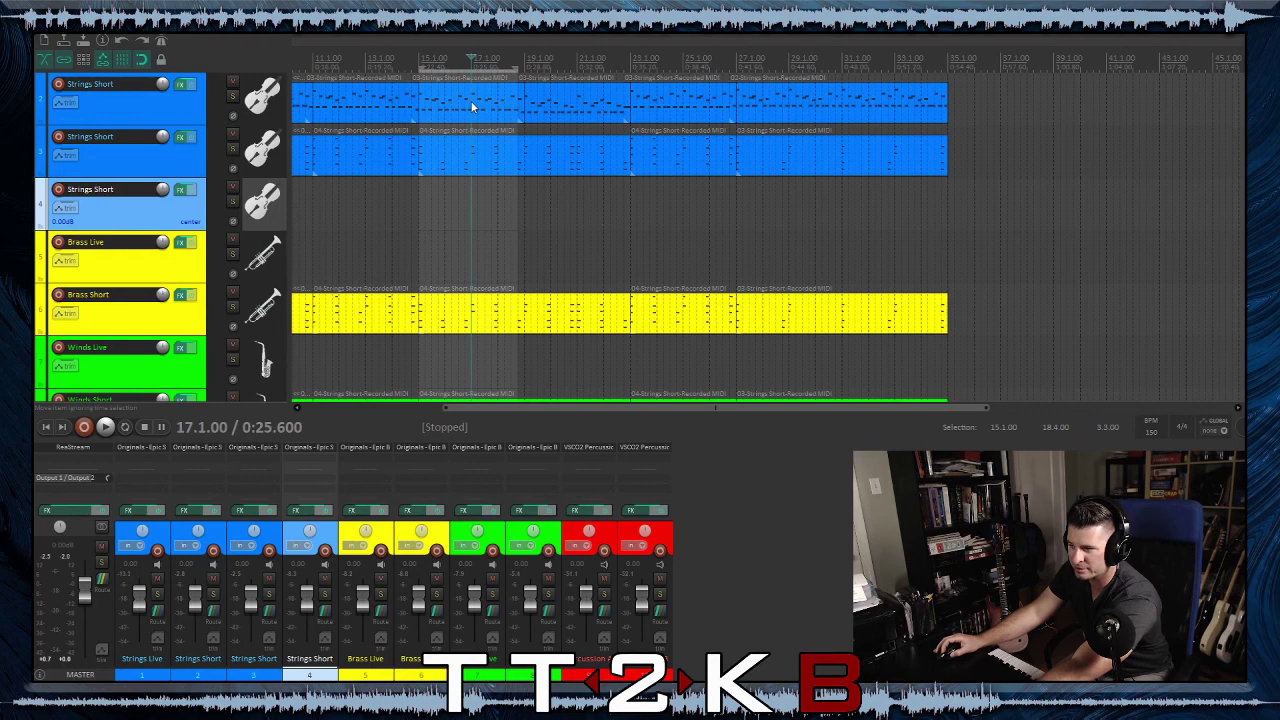
drag(473, 107, 580, 102)
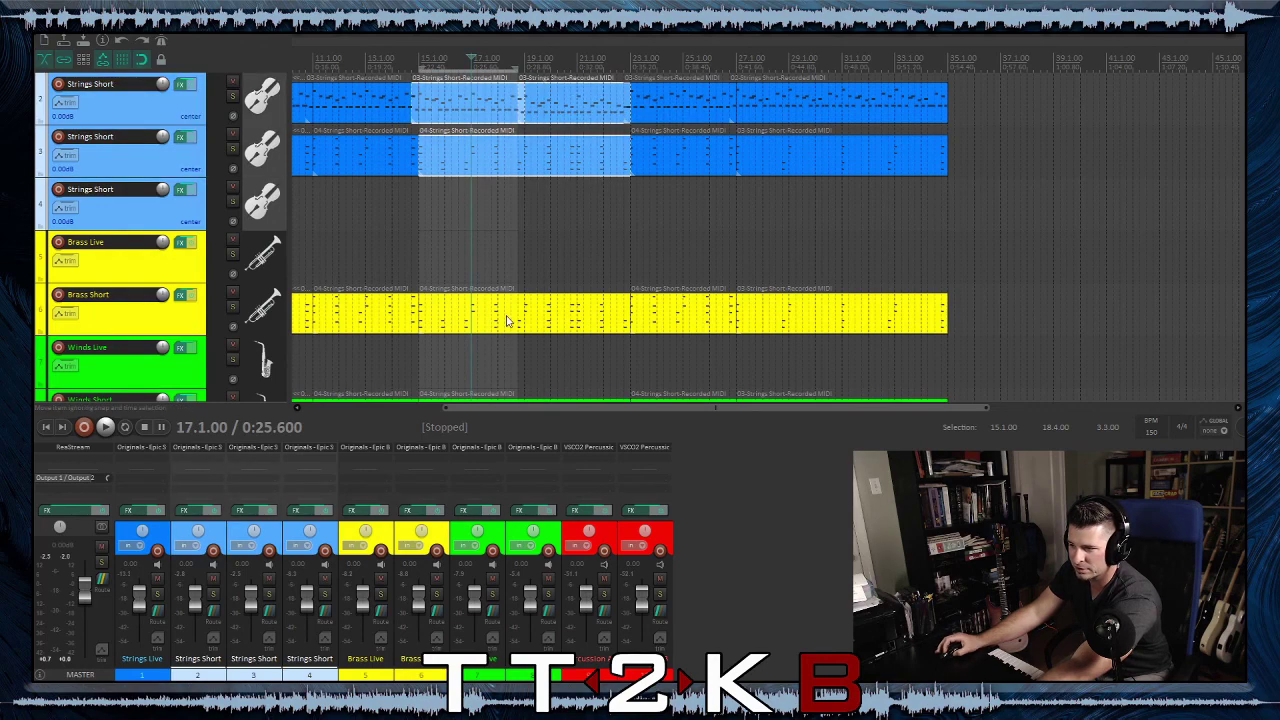
drag(507, 320, 480, 256)
scroll(480, 256, up, 5)
scroll(186, 208, up, 3)
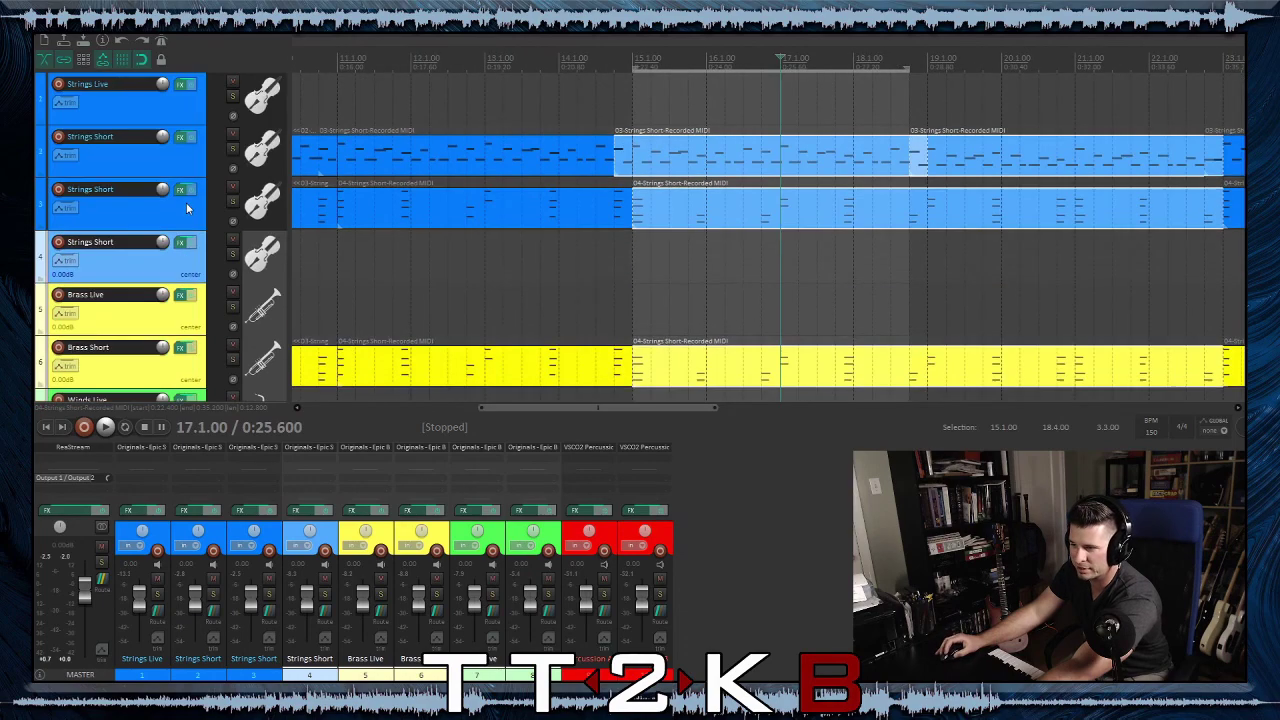
scroll(182, 205, down, 1)
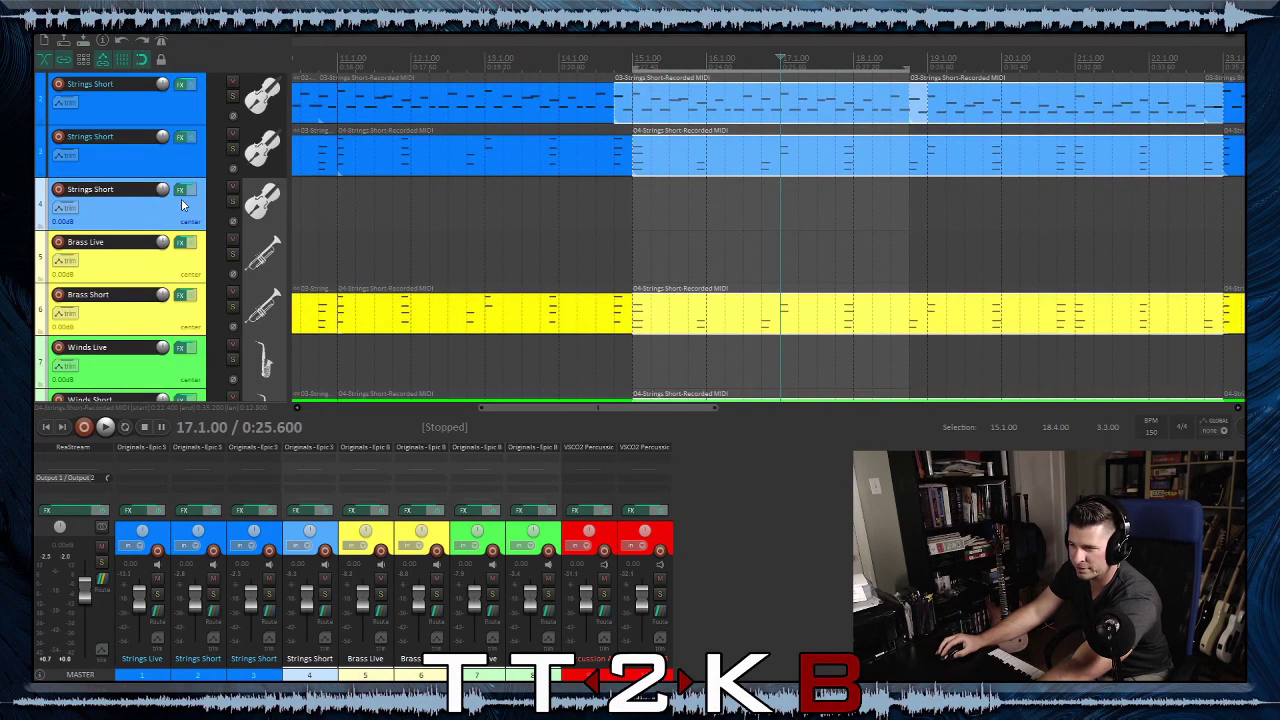
scroll(182, 205, down, 1)
scroll(182, 205, up, 1)
scroll(363, 207, down, 3)
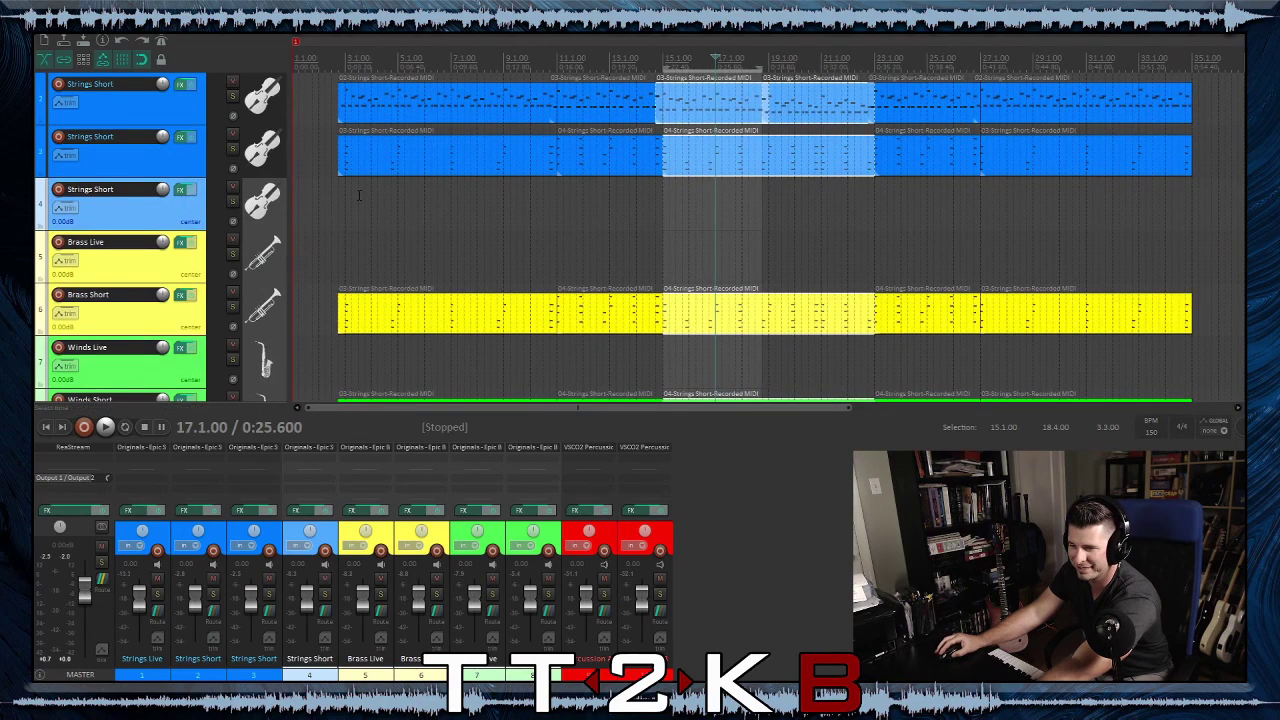
scroll(359, 195, right, 3)
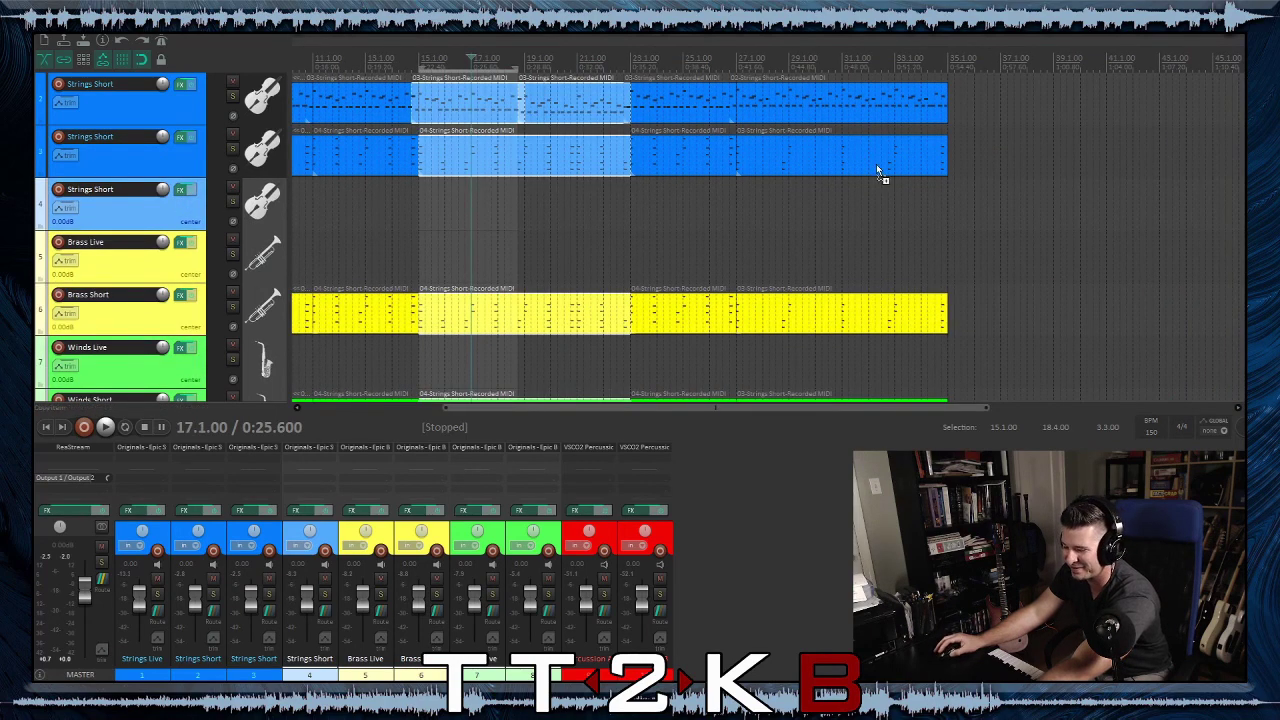
Show the selected tracks' volume envelopes, then undo that change
click(986, 140)
key(v)
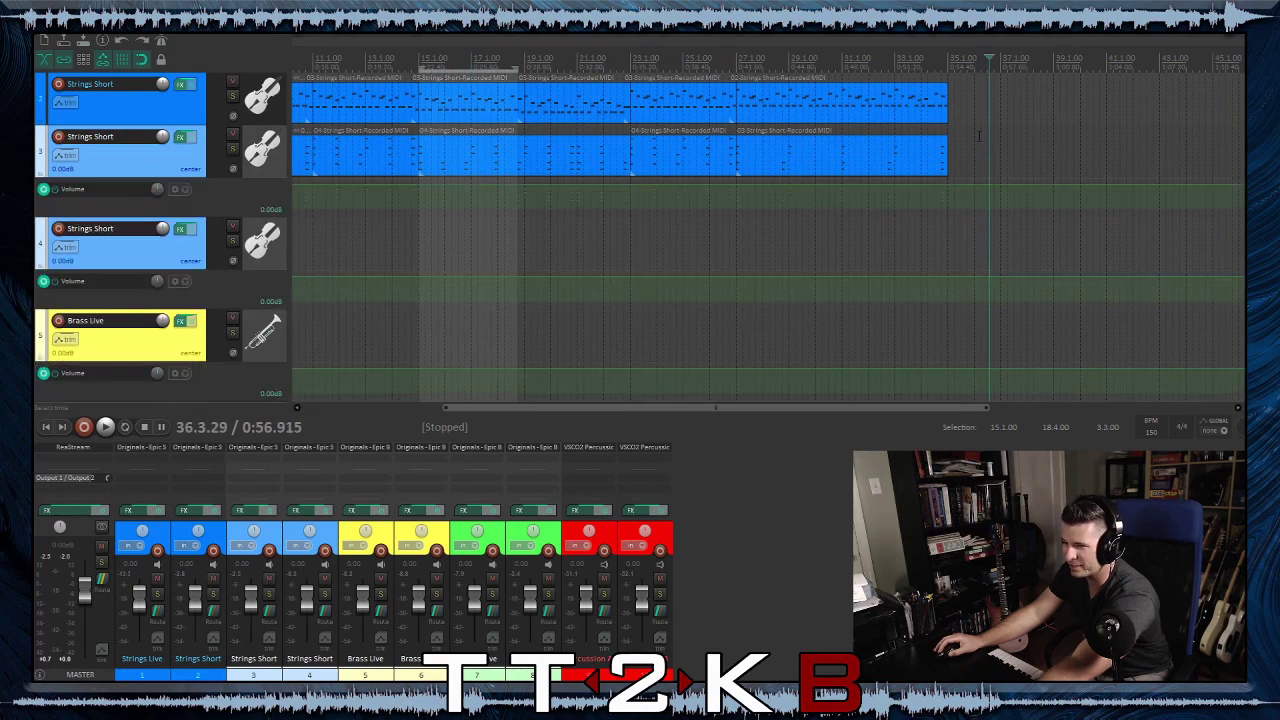
key(alt+e)
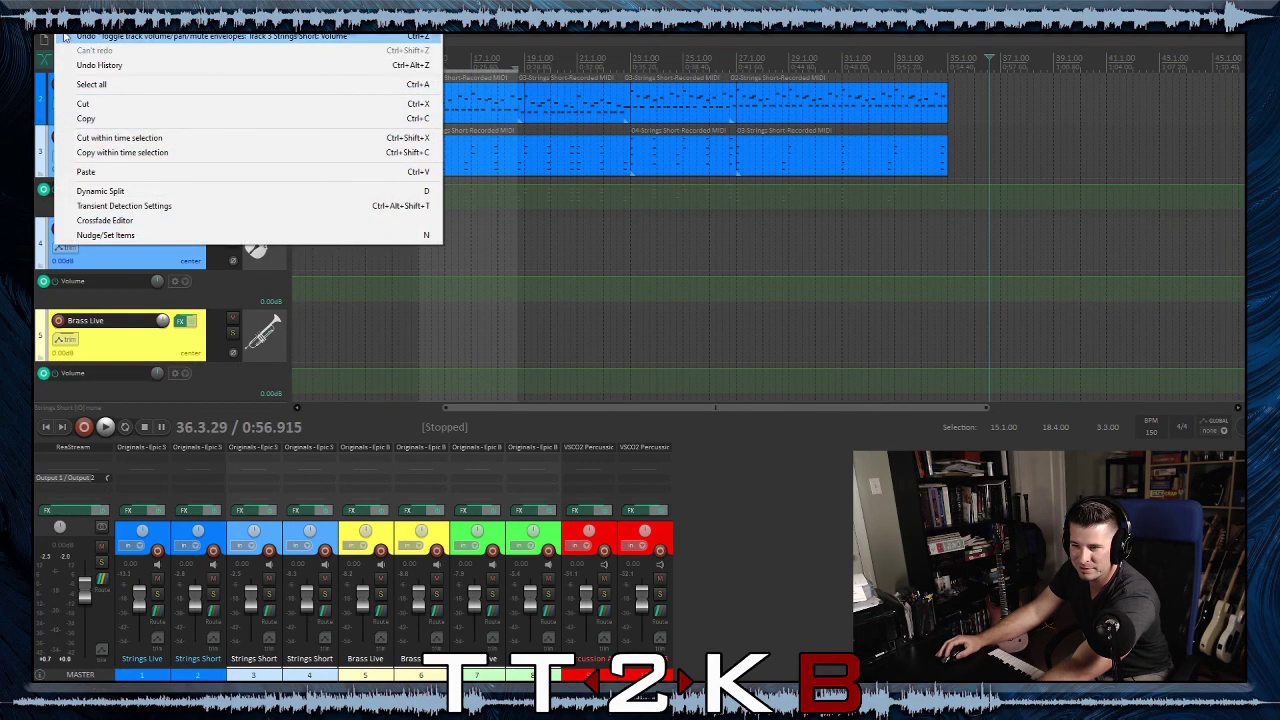
key(Return)
Try to paste the middle section after the arrangement near bar 36, review which tracks received items, and undo the paste
key(ctrl+d)
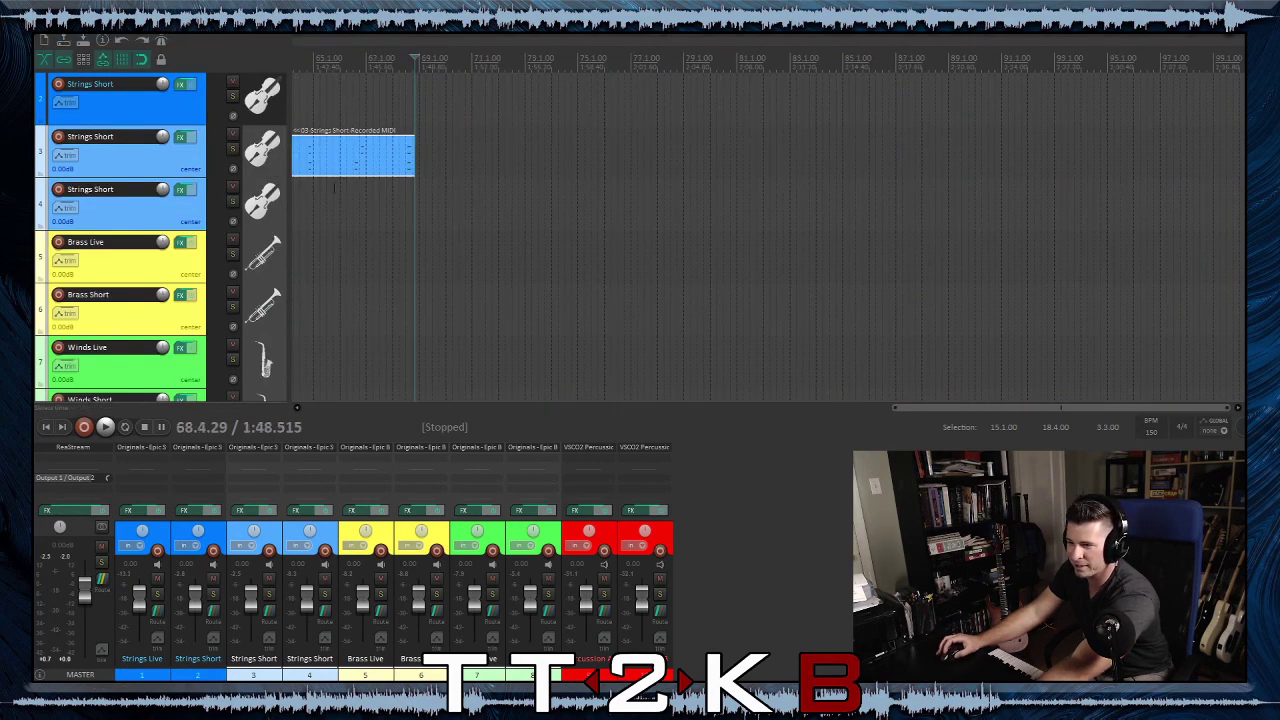
scroll(233, 190, up, 6)
scroll(400, 203, down, 2)
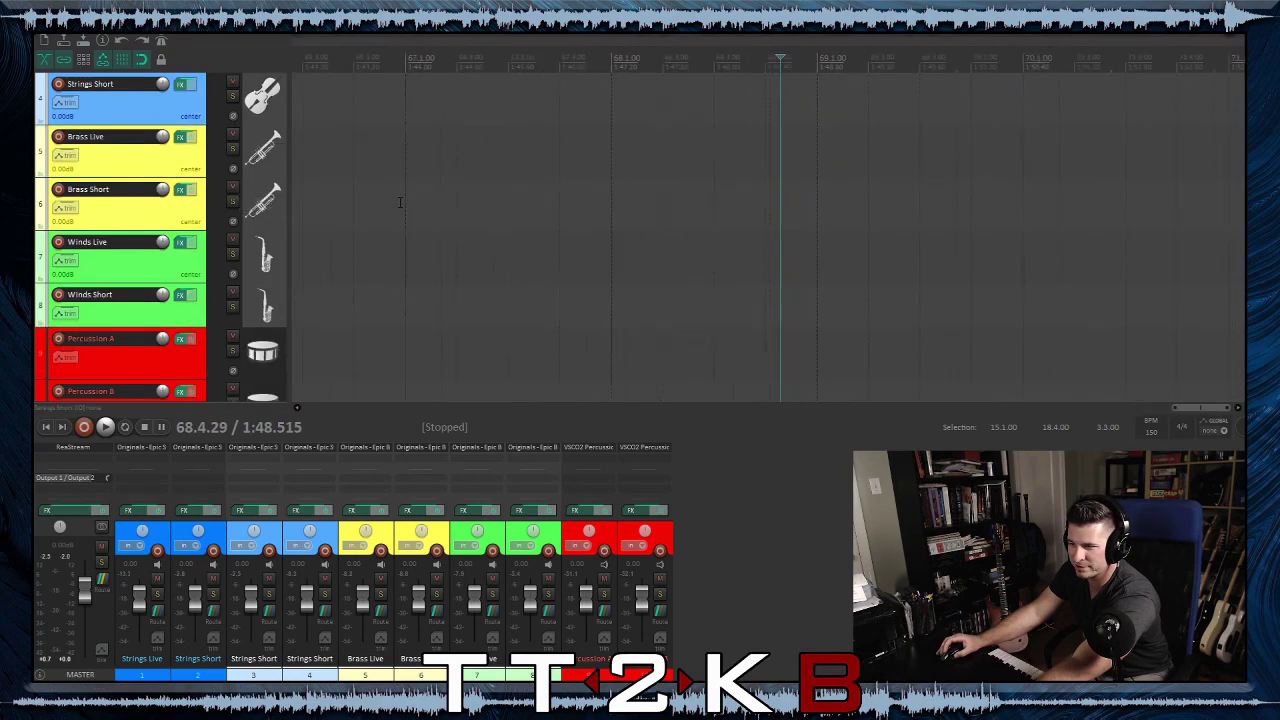
scroll(400, 203, down, 6)
scroll(405, 198, down, 1)
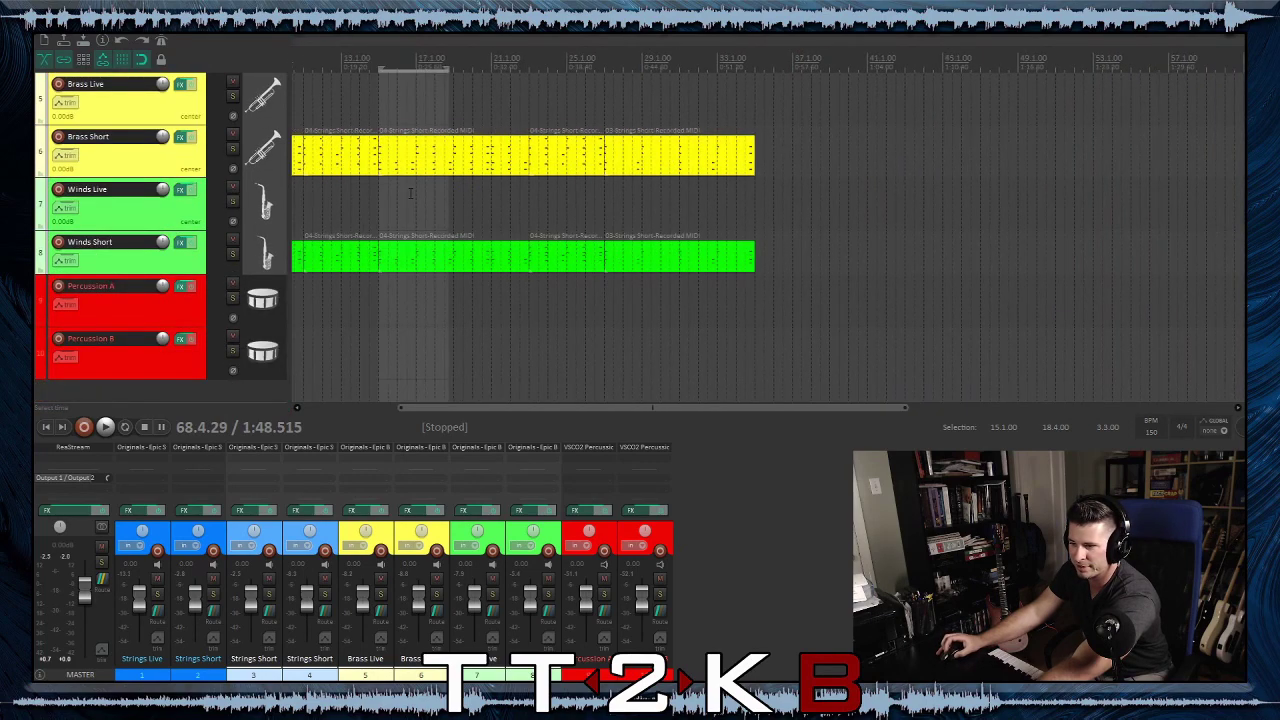
scroll(410, 193, left, 3)
scroll(160, 192, down, 2)
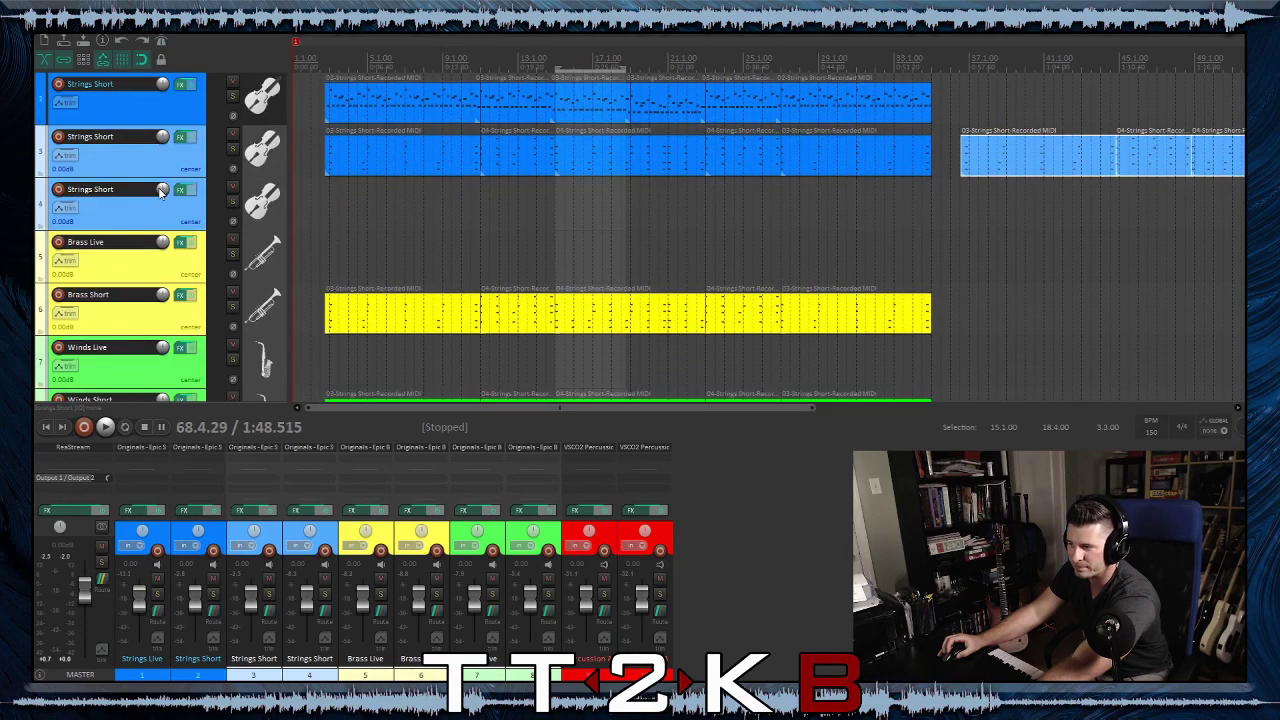
scroll(165, 190, up, 1)
scroll(175, 175, right, 2)
scroll(175, 175, right, 3)
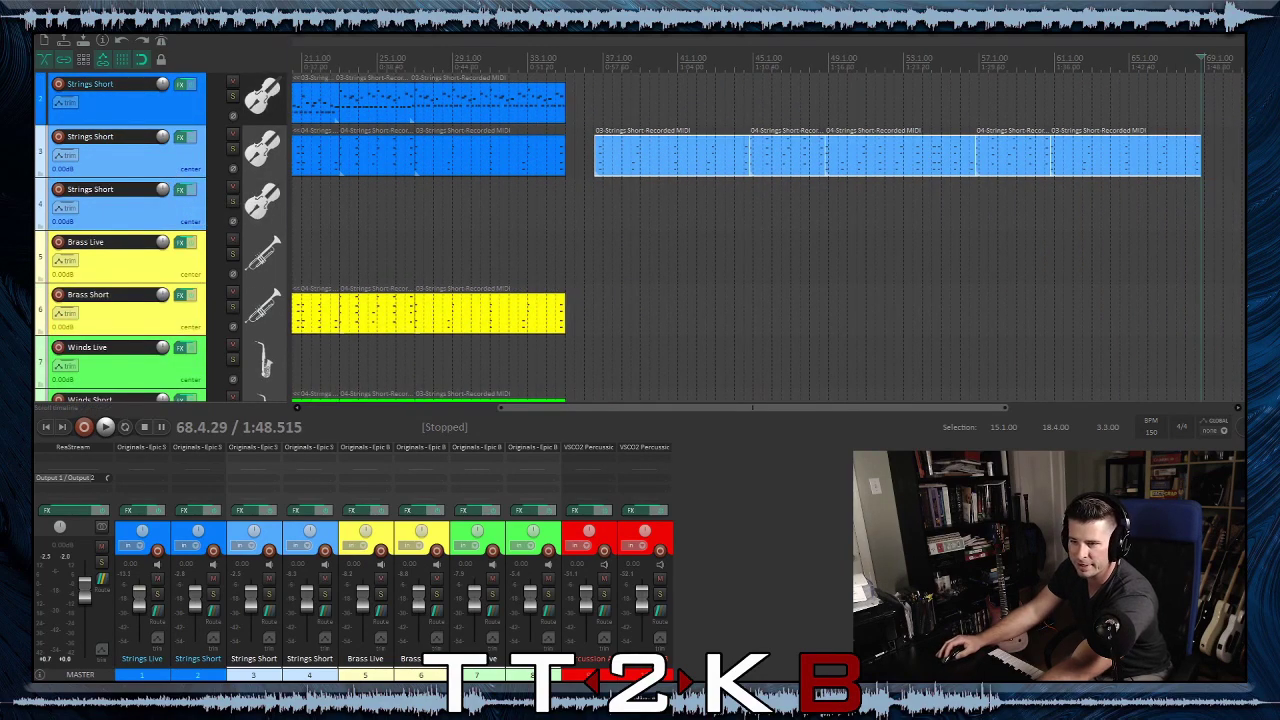
click(72, 39)
click(72, 39)
scroll(258, 170, down, 1)
scroll(258, 170, left, 3)
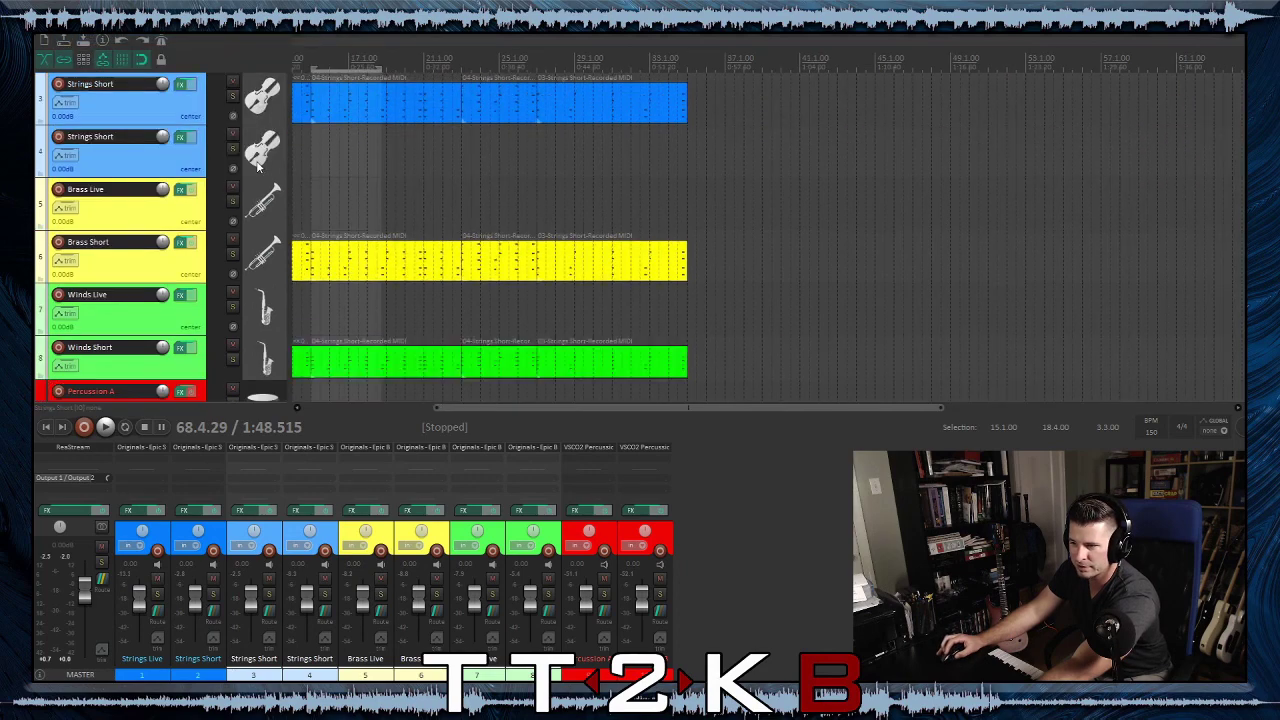
scroll(126, 175, up, 2)
scroll(128, 180, left, 2)
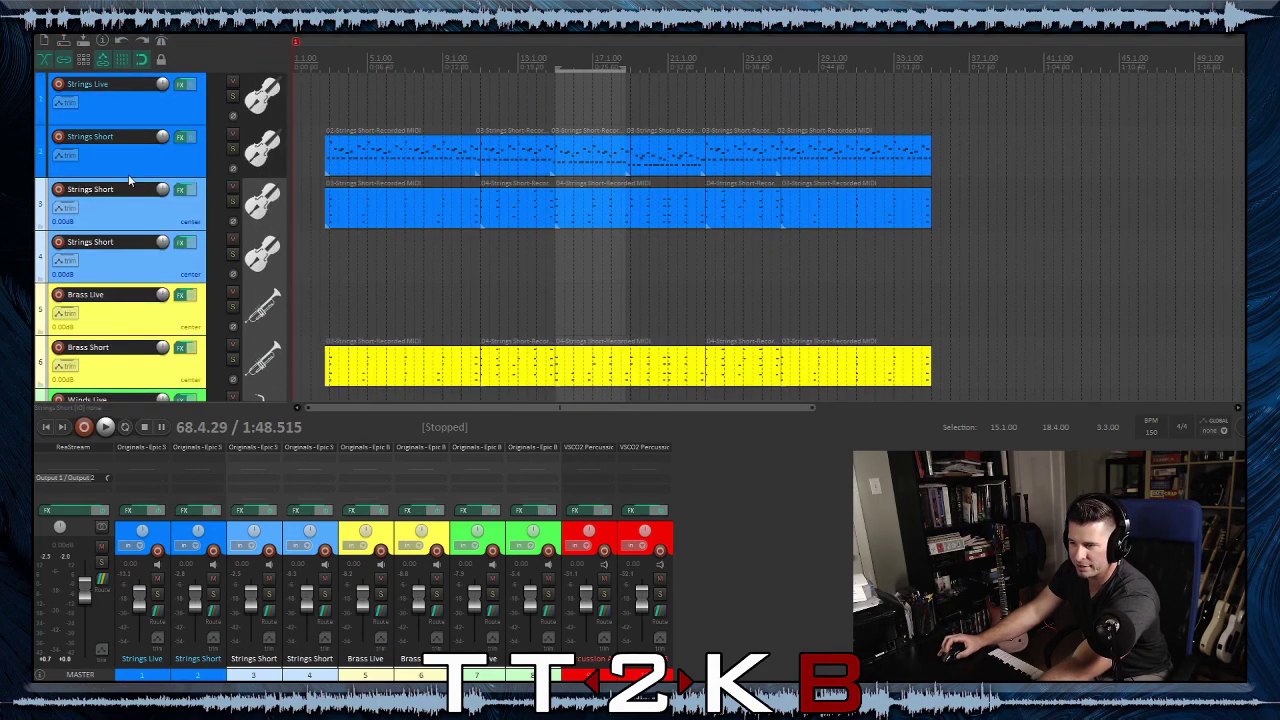
click(524, 174)
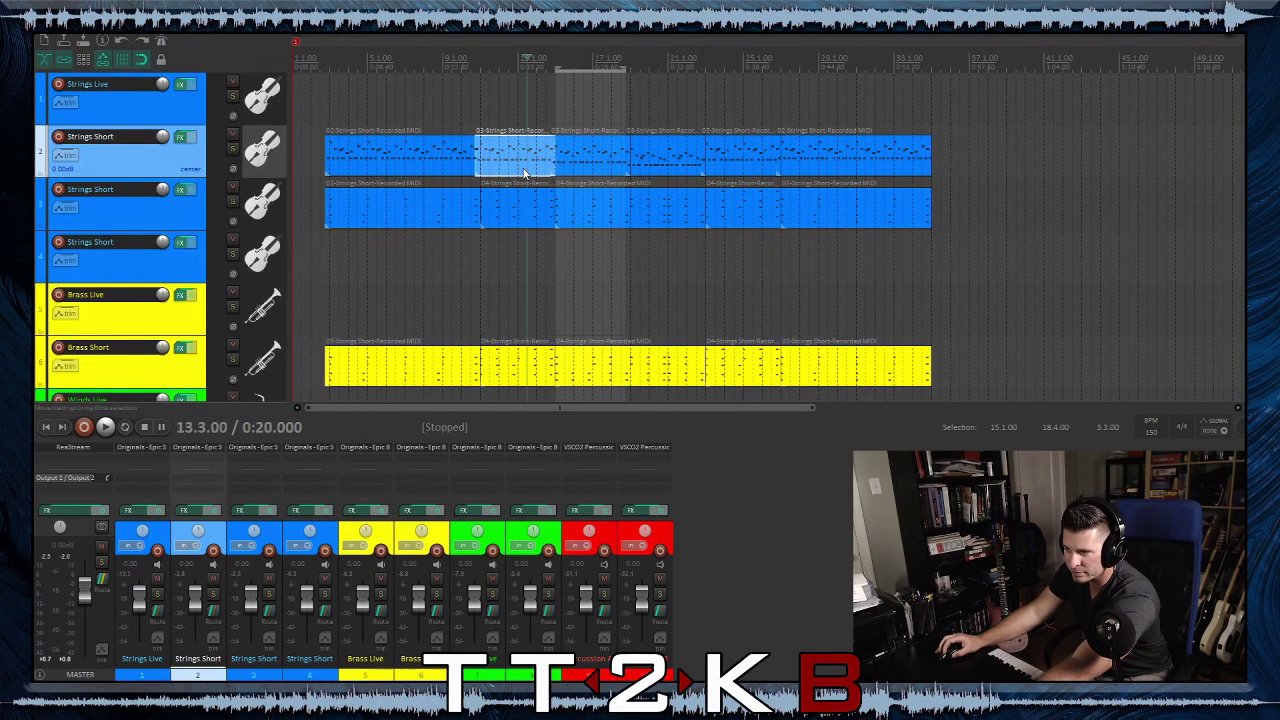
drag(598, 161, 572, 366)
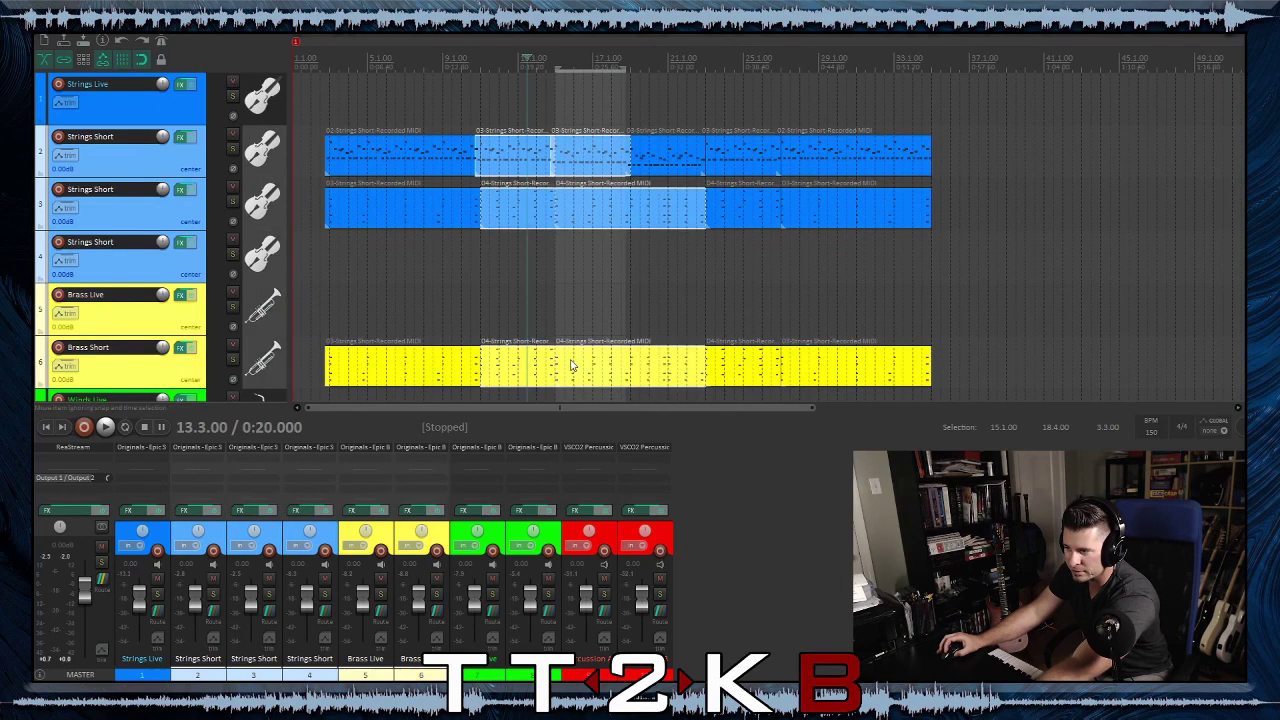
click(648, 160)
click(508, 170)
click(520, 209)
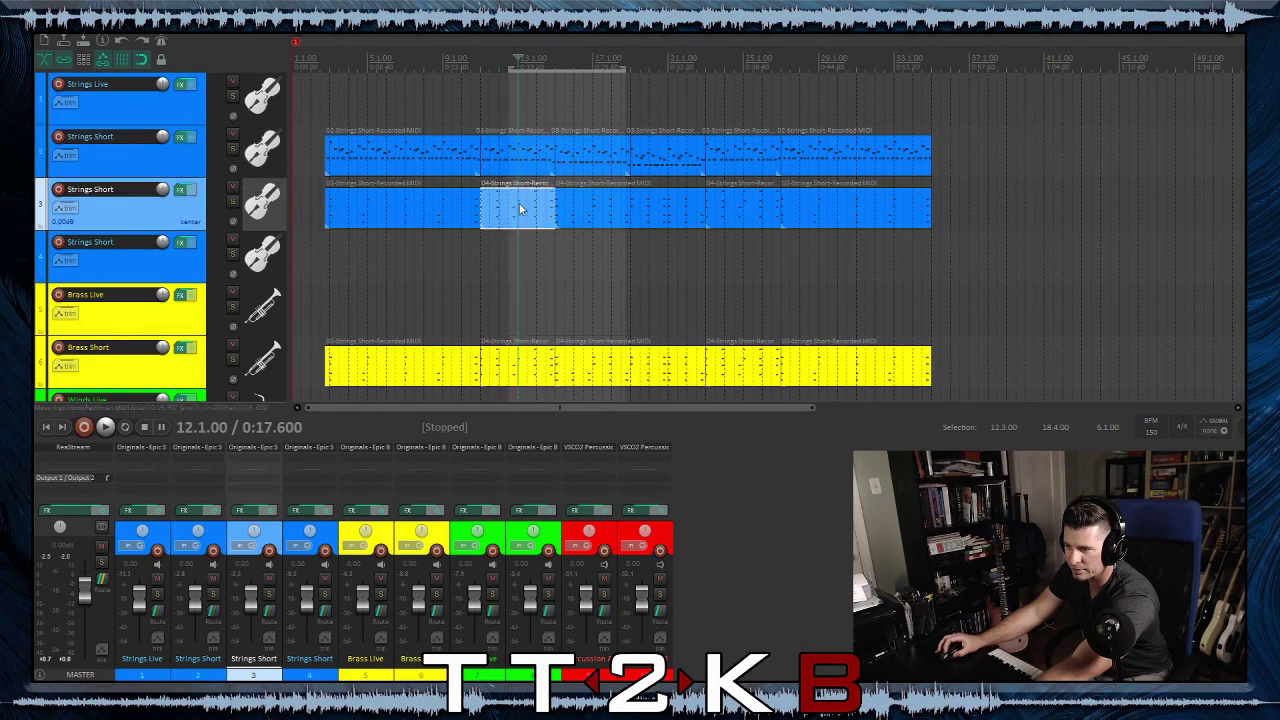
Copy the bars 15 to 23 melody and strings, brass and winds chord items to about bar 36, after the arrangement
click(600, 162)
drag(663, 157, 641, 221)
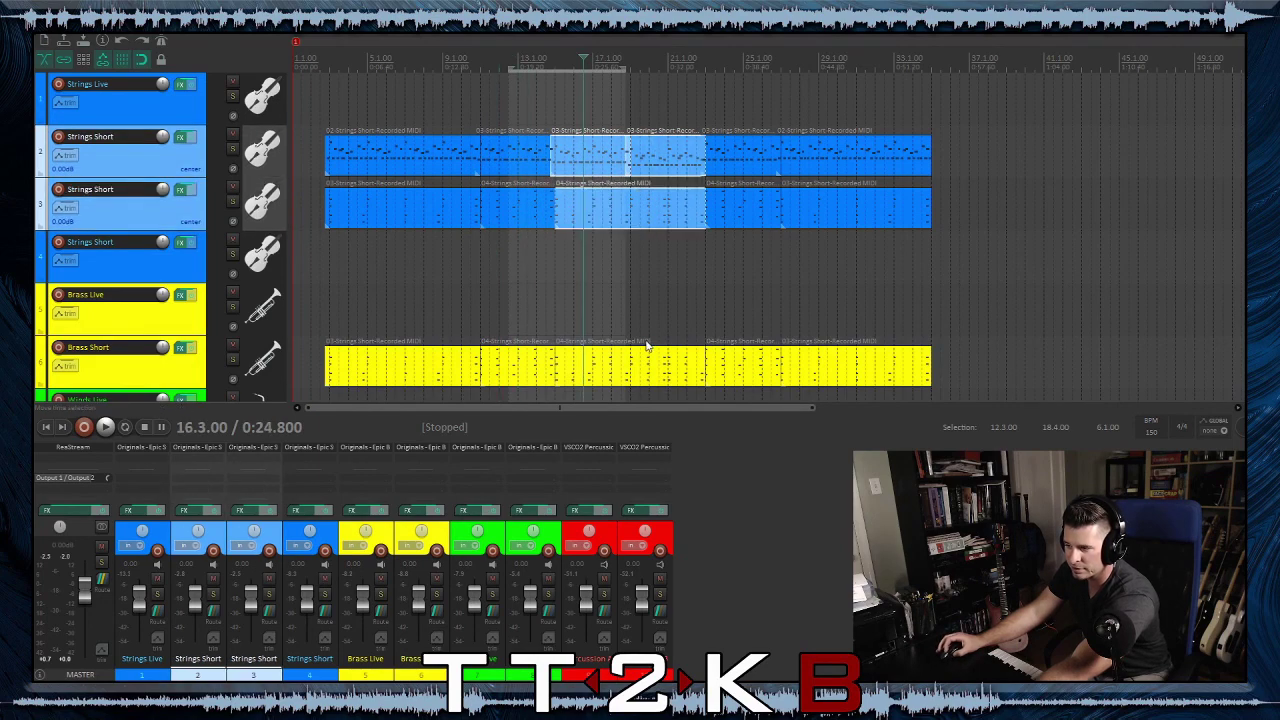
scroll(645, 387, down, 2)
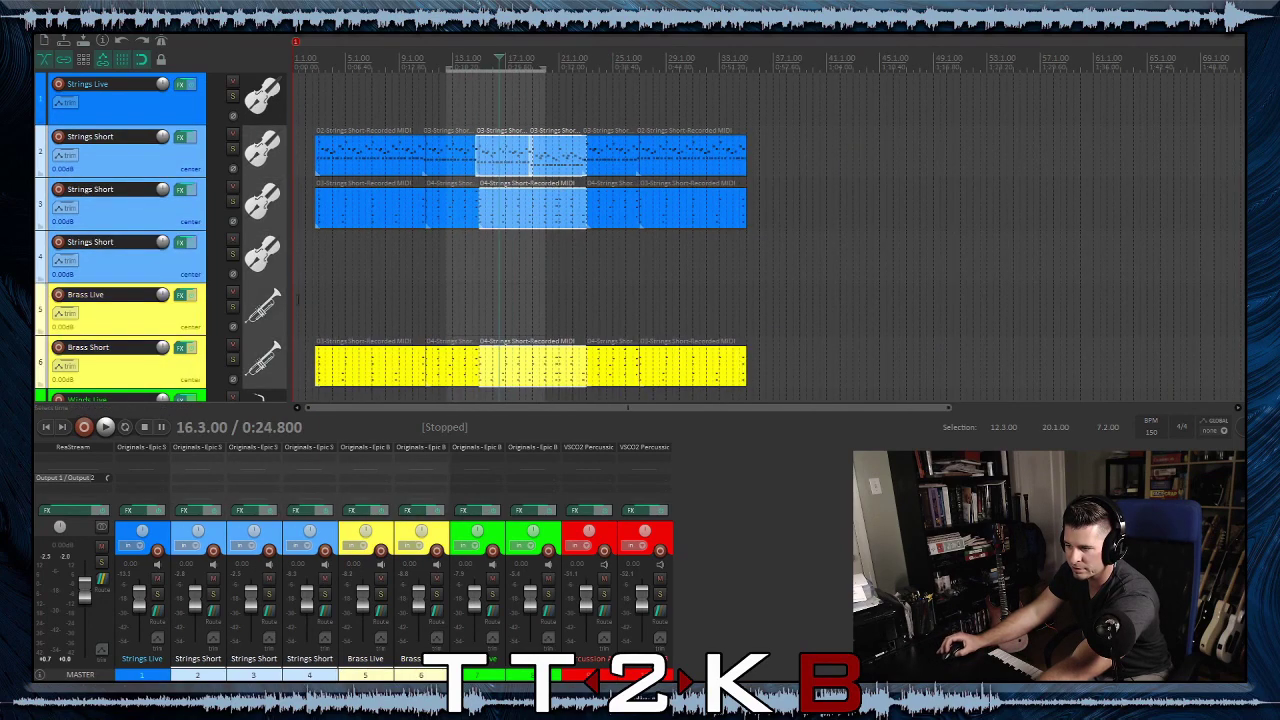
mouse_move(550, 370)
mouse_down()
mouse_move(500, 394)
mouse_move(478, 377)
mouse_move(550, 381)
mouse_up()
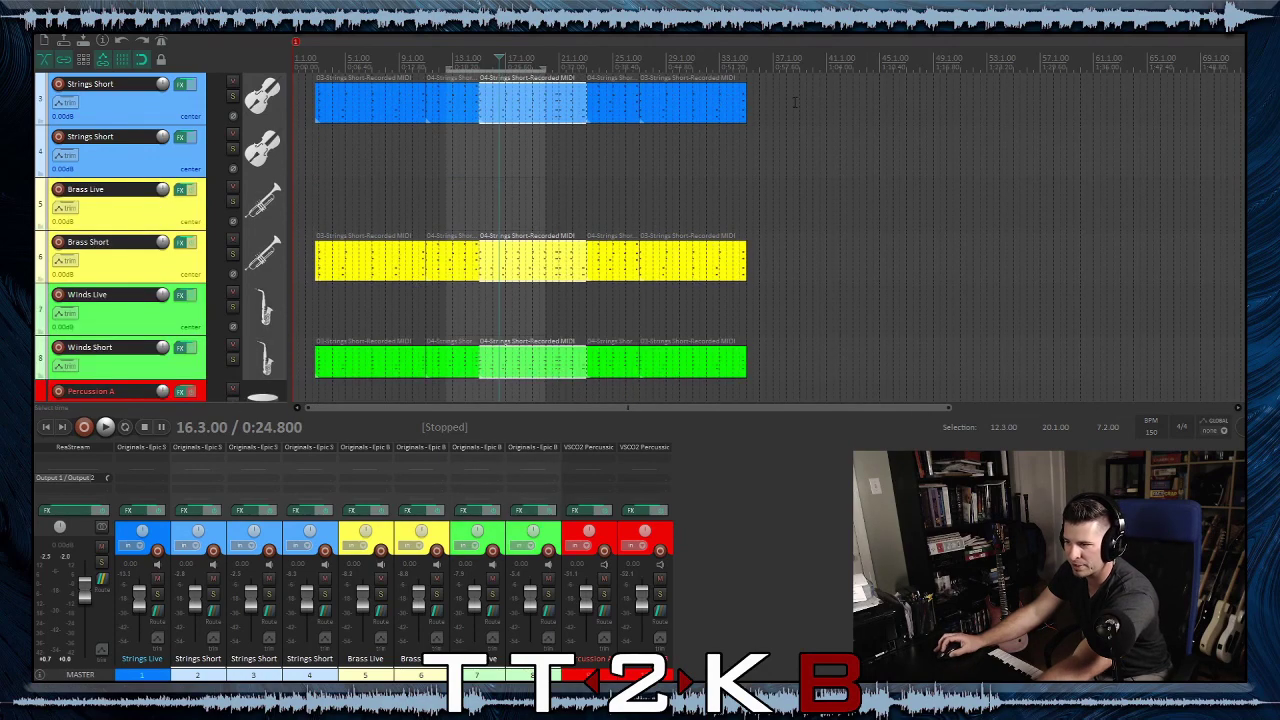
scroll(166, 152, up, 2)
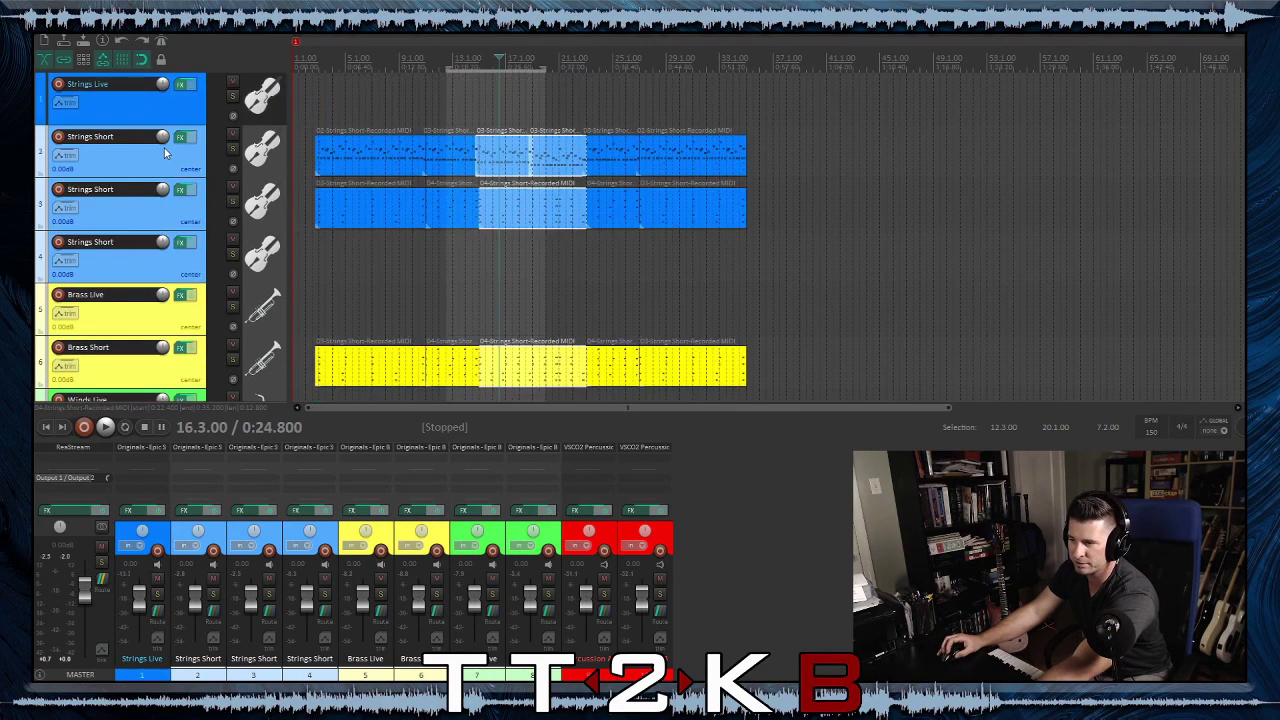
click(767, 160)
key(ctrl+v)
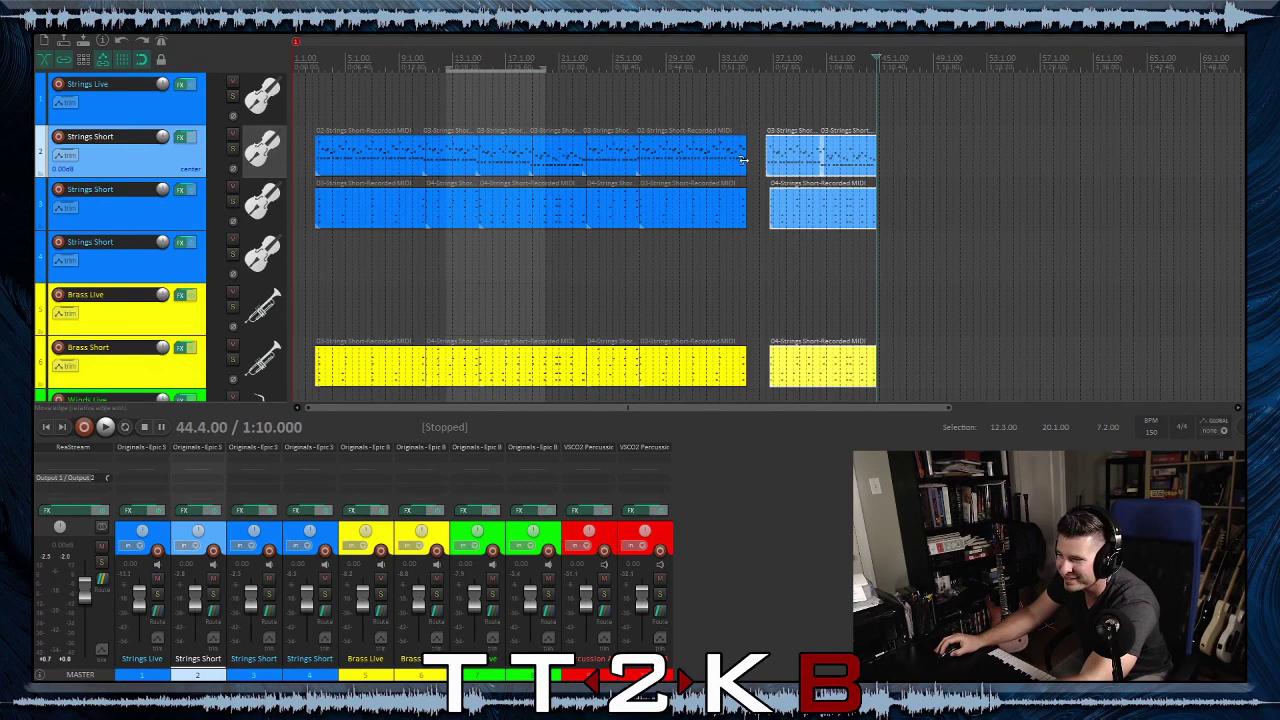
double_click(742, 160)
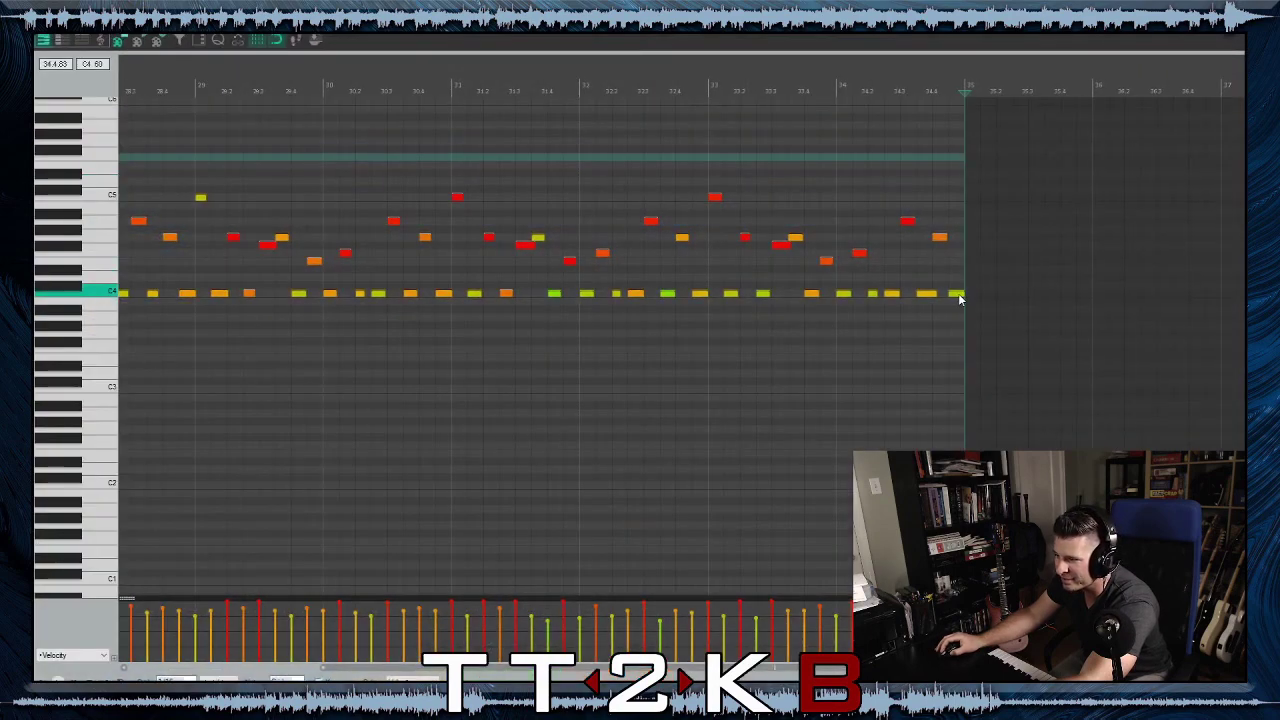
key(Escape)
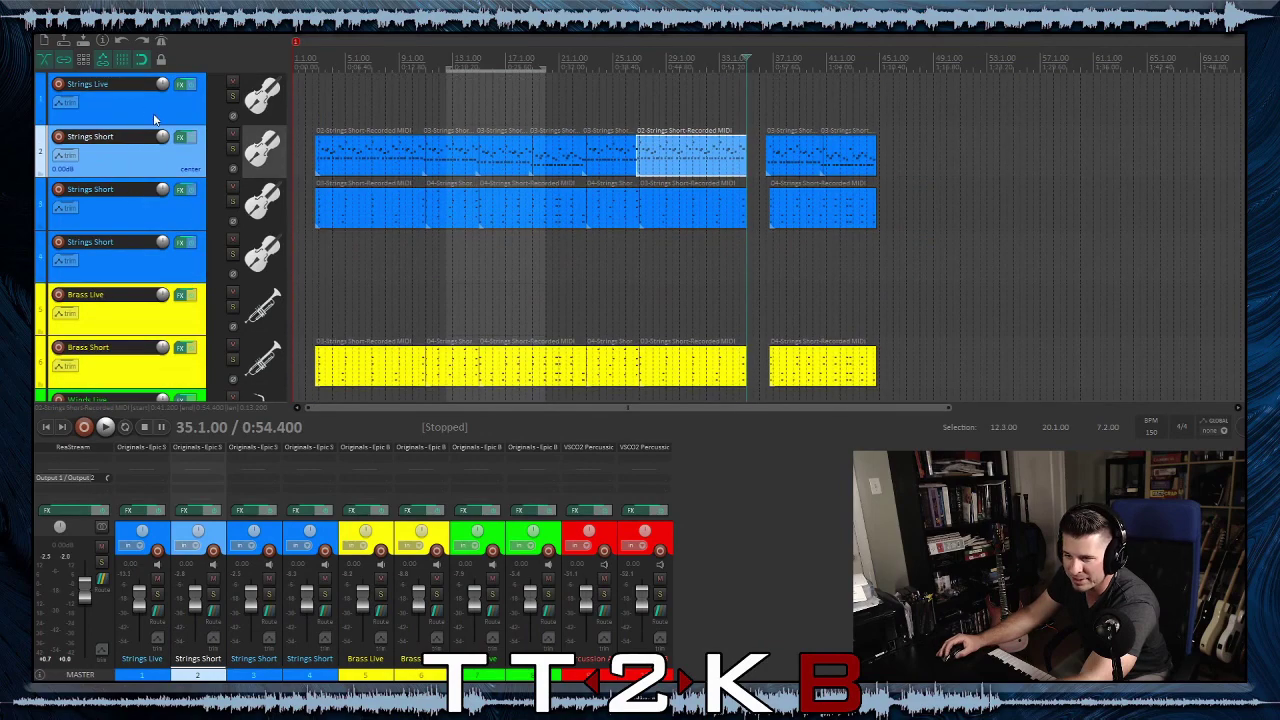
Reduce the heights of the strings, brass and winds tracks to compact rows
scroll(165, 120, down, 1)
drag(165, 140, 163, 100)
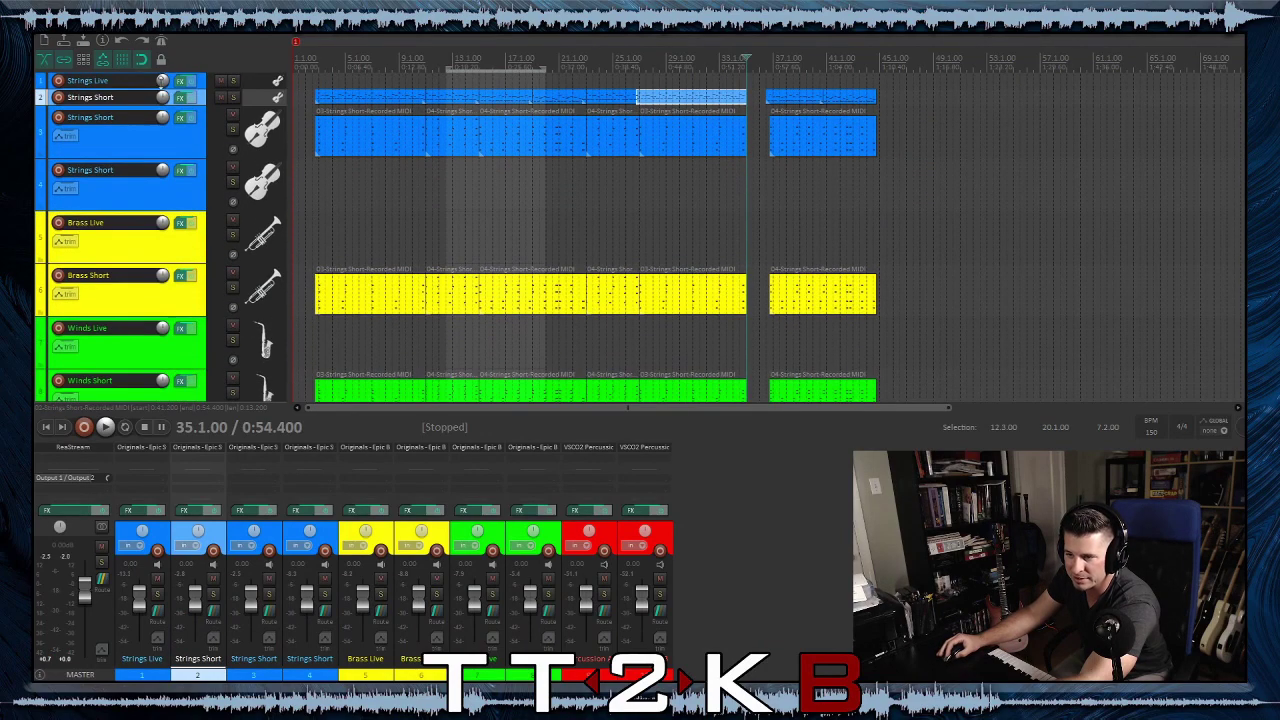
drag(153, 157, 158, 125)
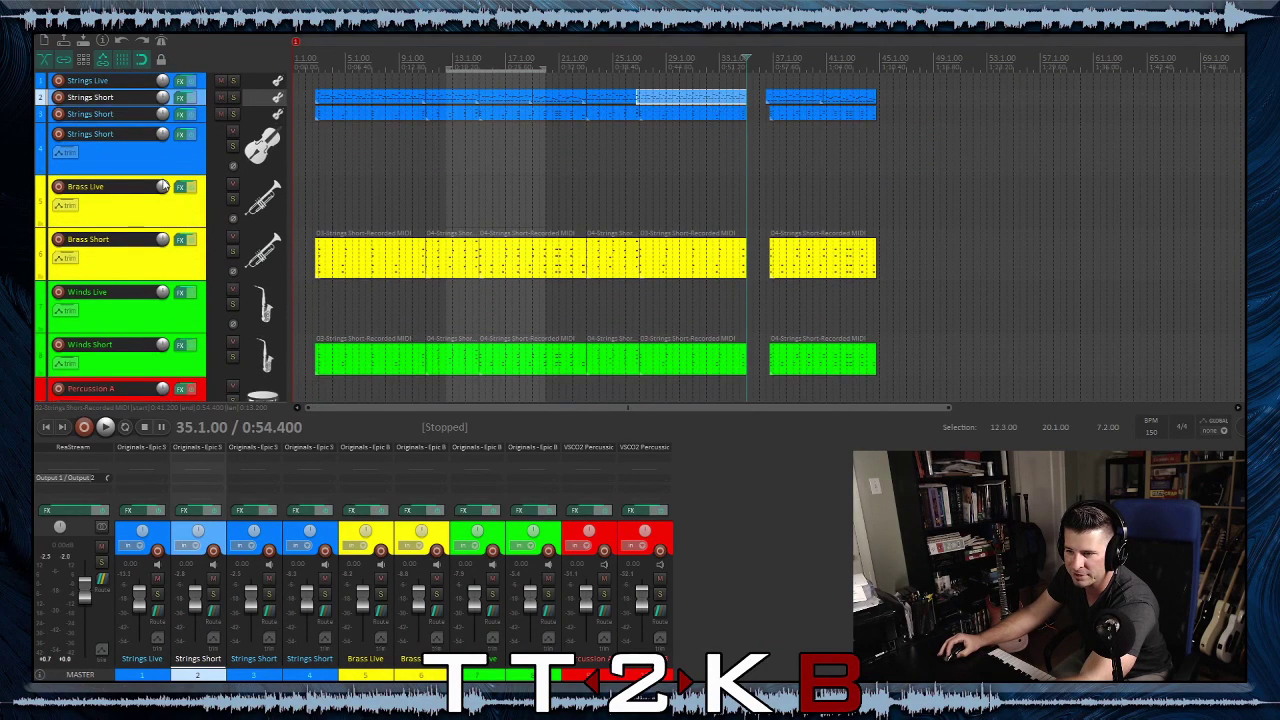
drag(163, 173, 163, 130)
drag(168, 188, 172, 150)
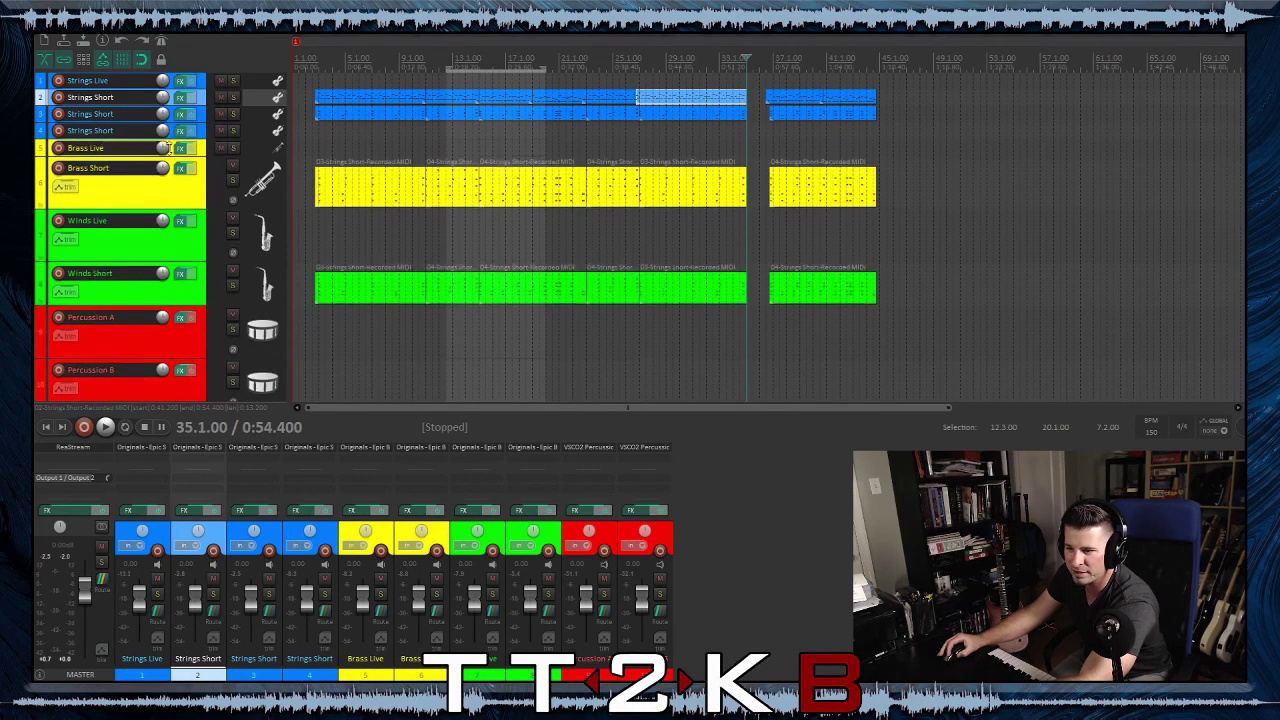
drag(180, 208, 176, 176)
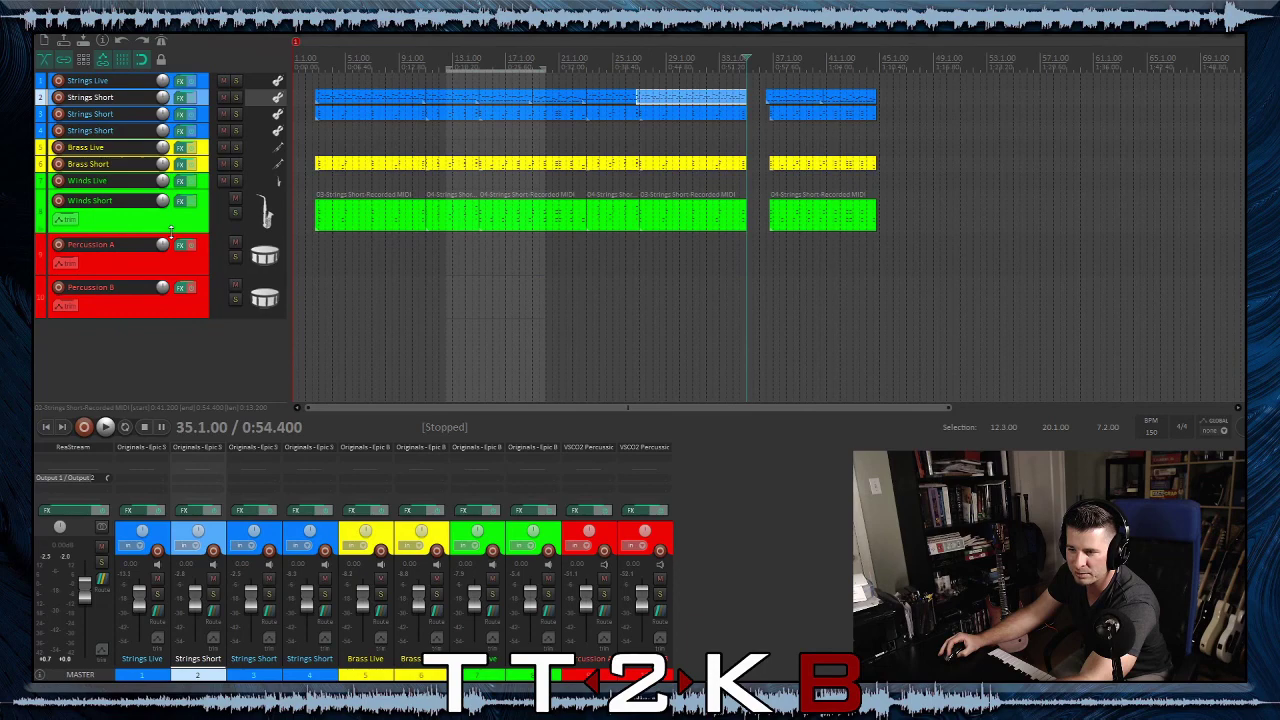
drag(172, 230, 178, 196)
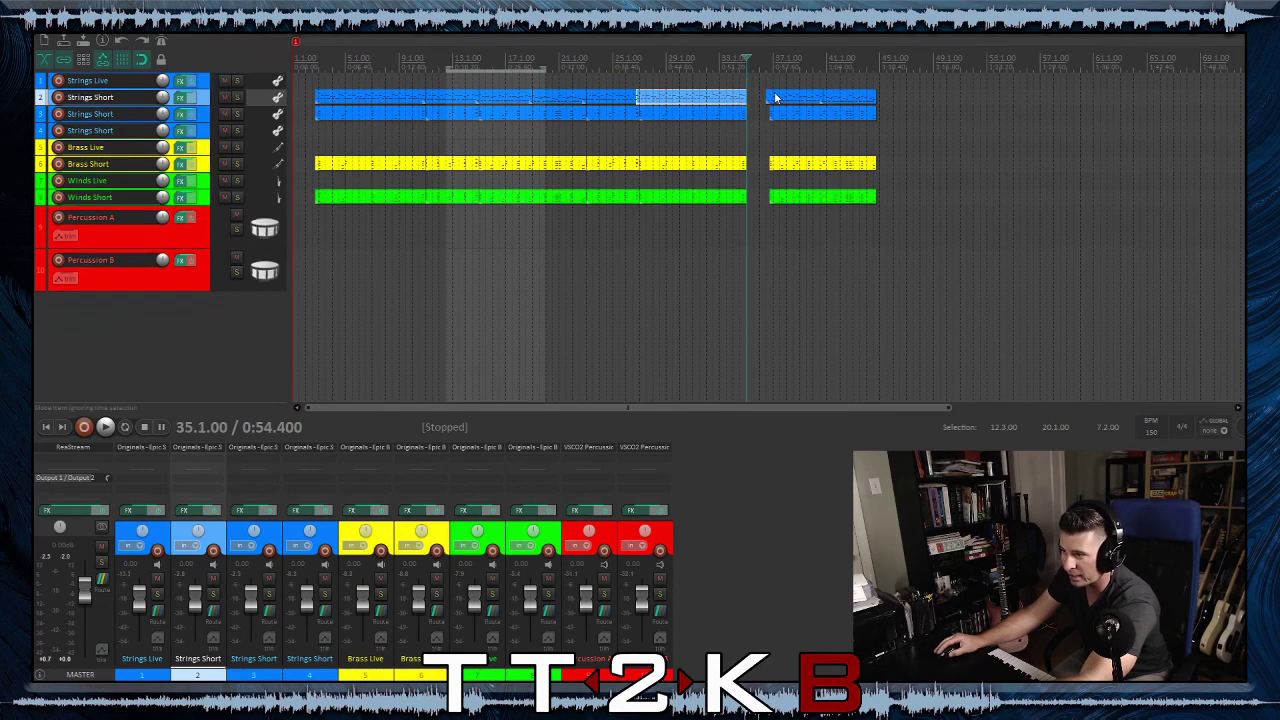
Move the copied middle section items earlier so their chord items start at bar 35, directly after the arrangement
scroll(734, 108, up, 2)
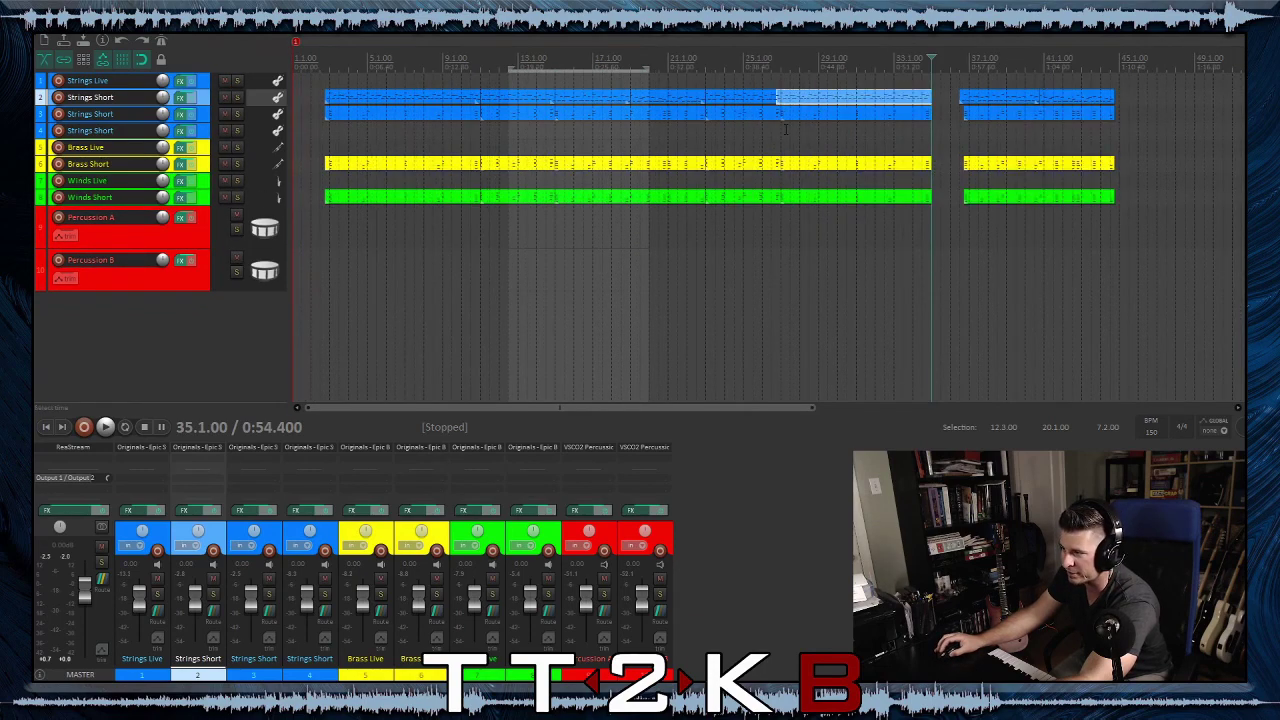
scroll(785, 128, up, 3)
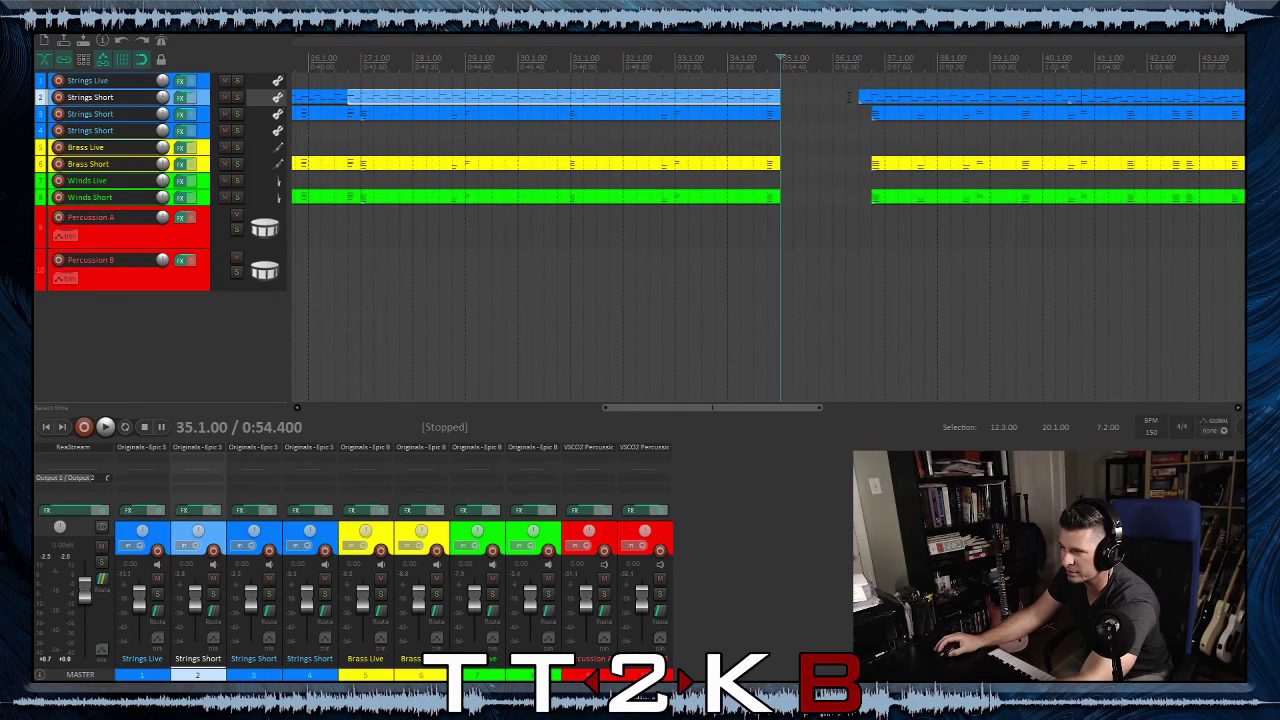
scroll(849, 97, down, 1)
click(915, 97)
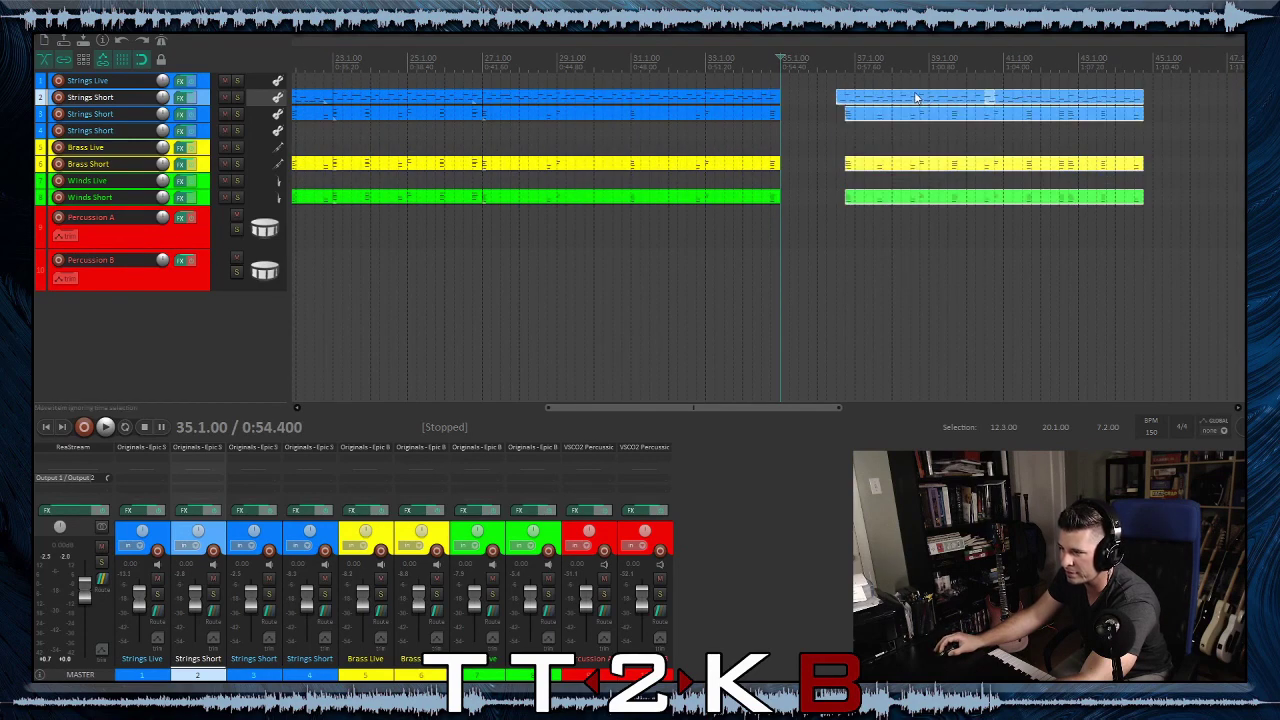
drag(915, 97, 849, 101)
click(688, 292)
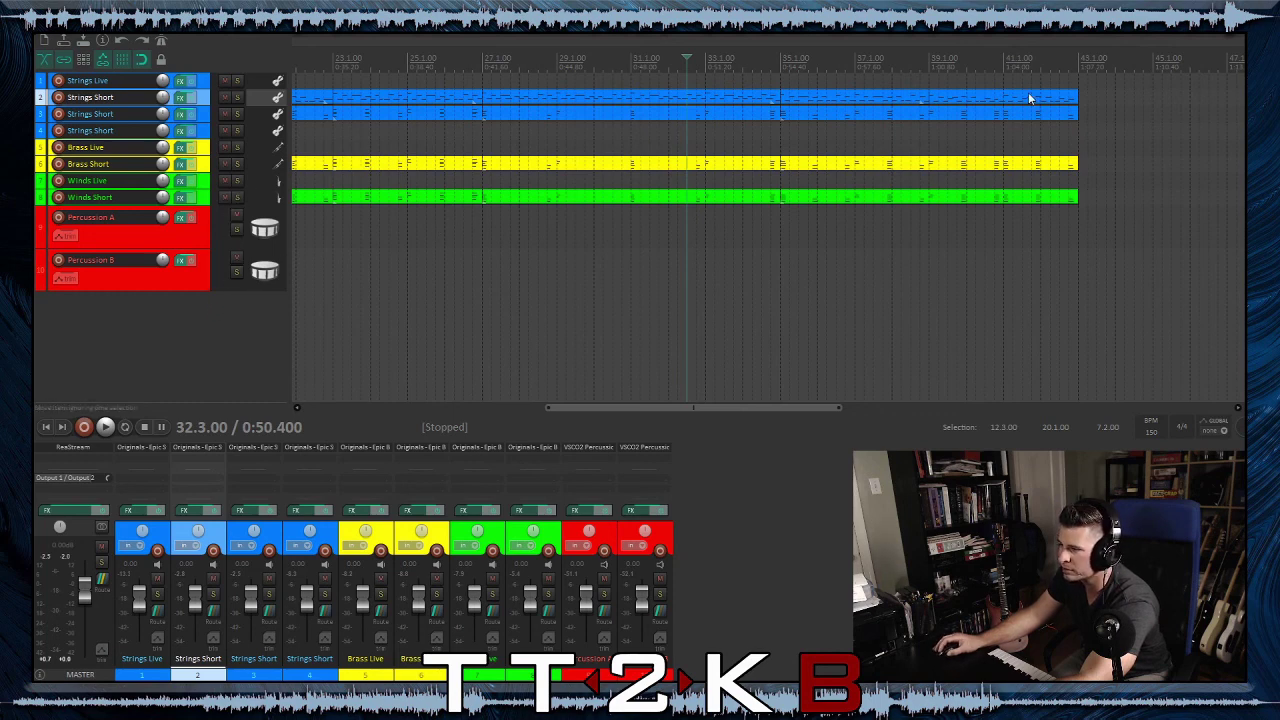
Play the arrangement from bar 27 through the bar 35 join to check the added section
scroll(448, 198, down, 3)
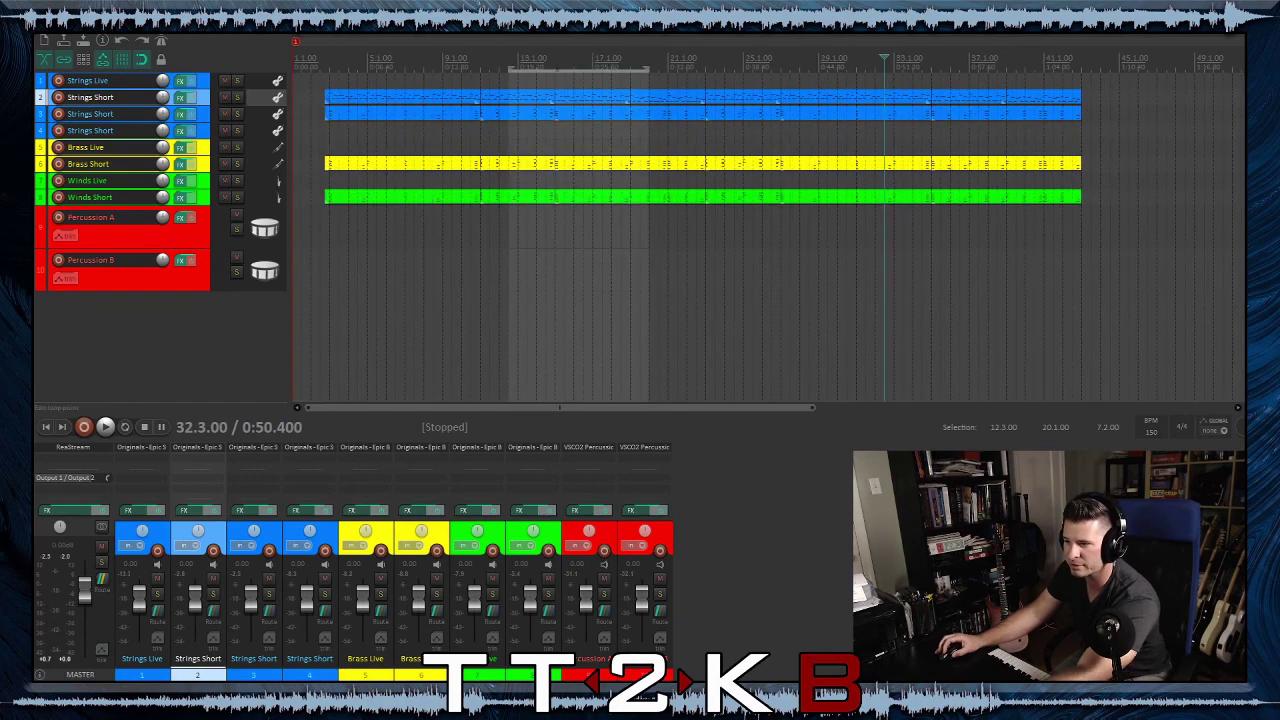
click(603, 113)
click(786, 113)
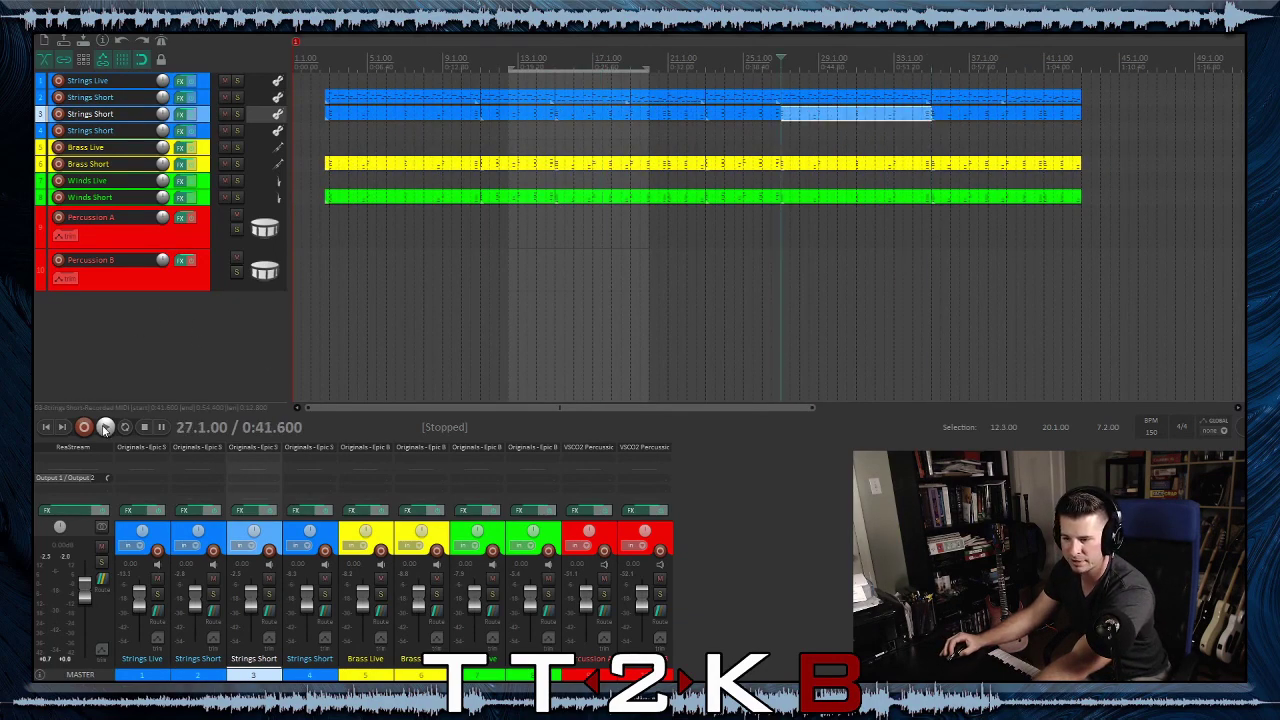
click(105, 428)
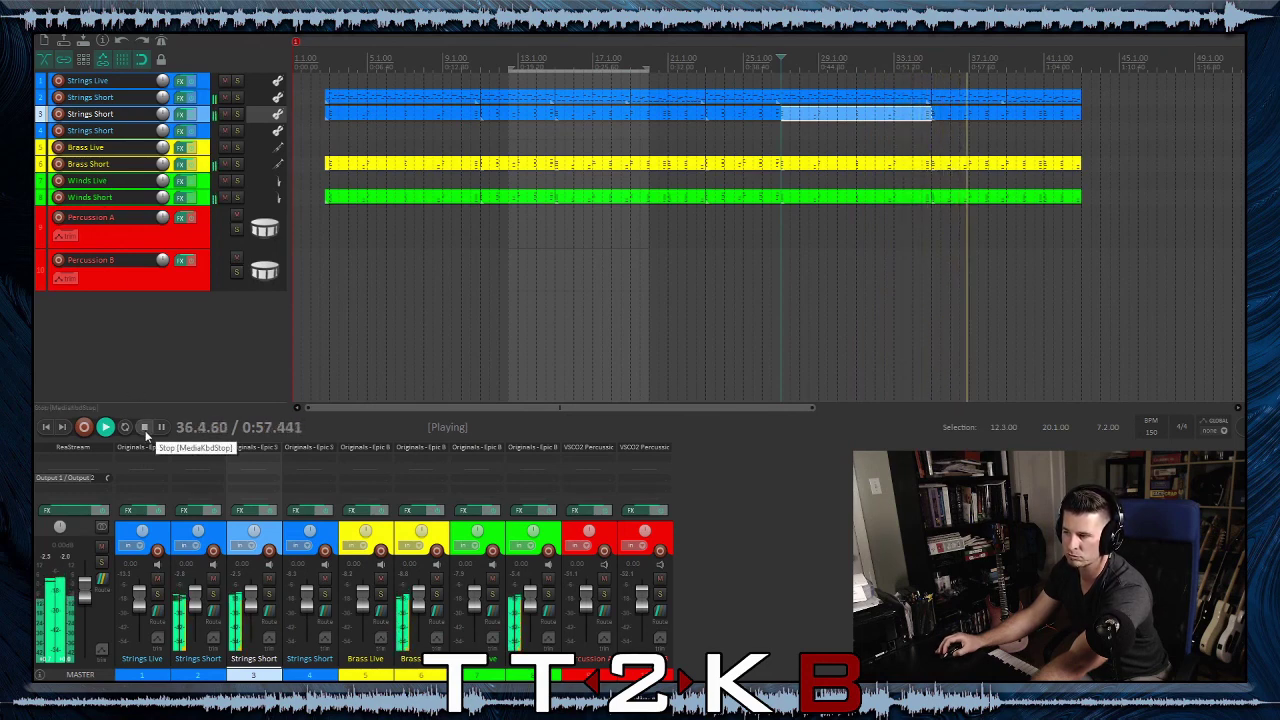
click(144, 428)
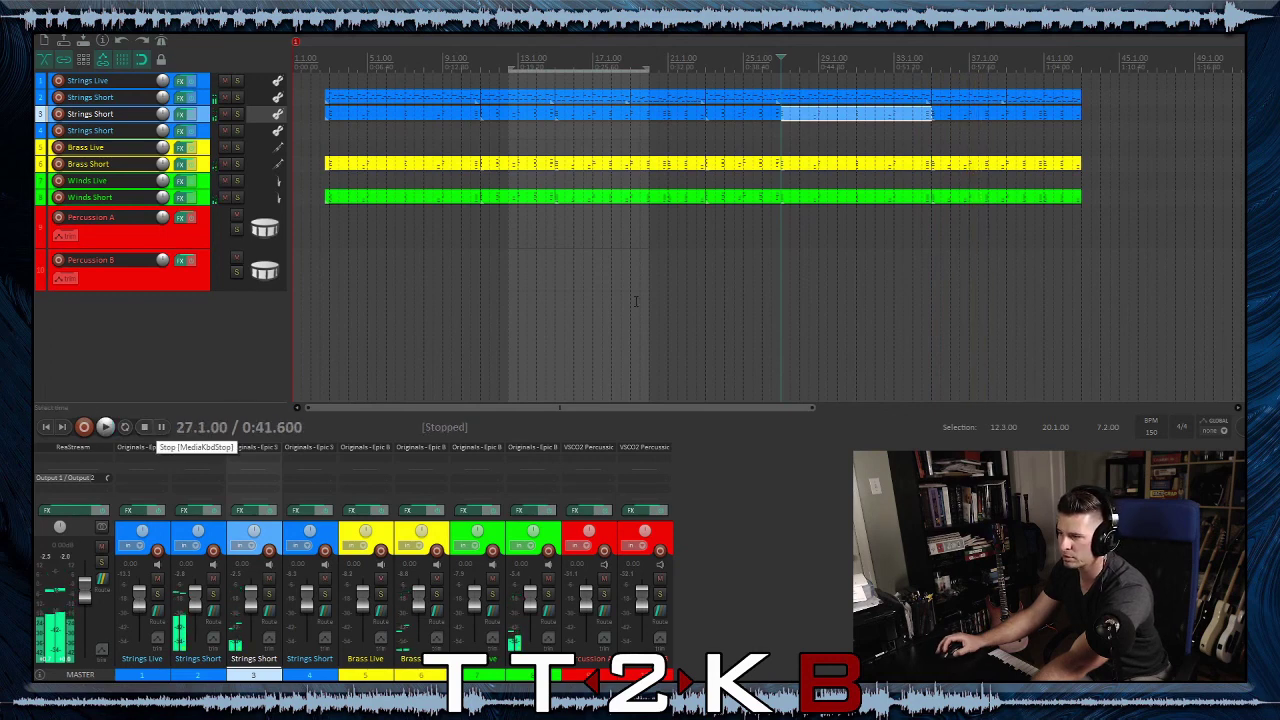
Split the last items on the Brass Short, Winds Short and strings chord tracks at bar 39
click(980, 163)
click(1004, 172)
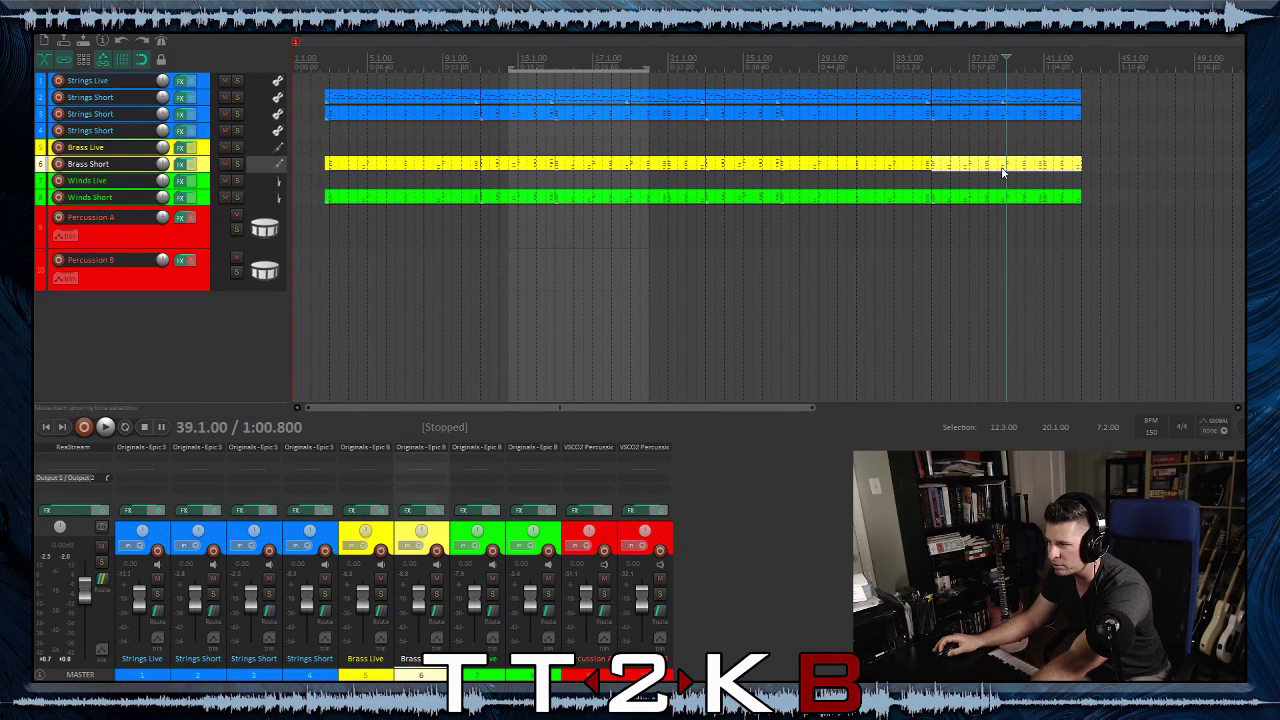
key(Left)
click(1010, 175)
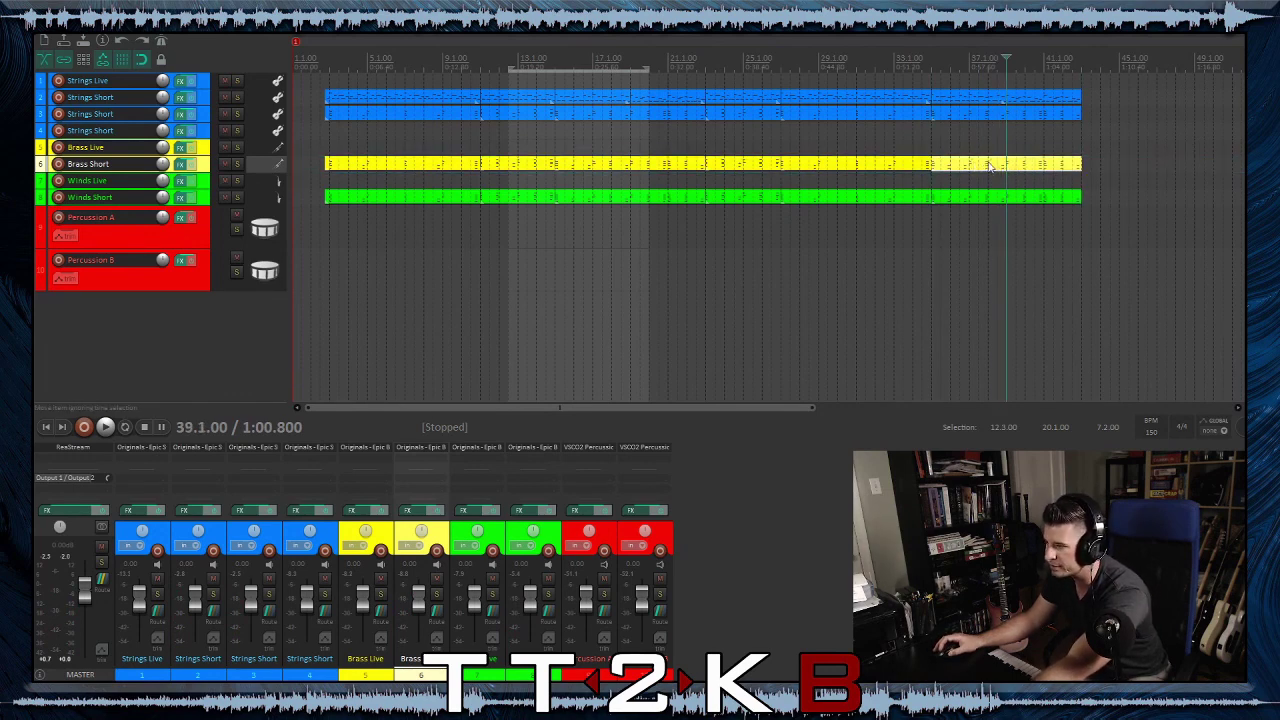
click(1012, 165)
click(1008, 200)
key(s)
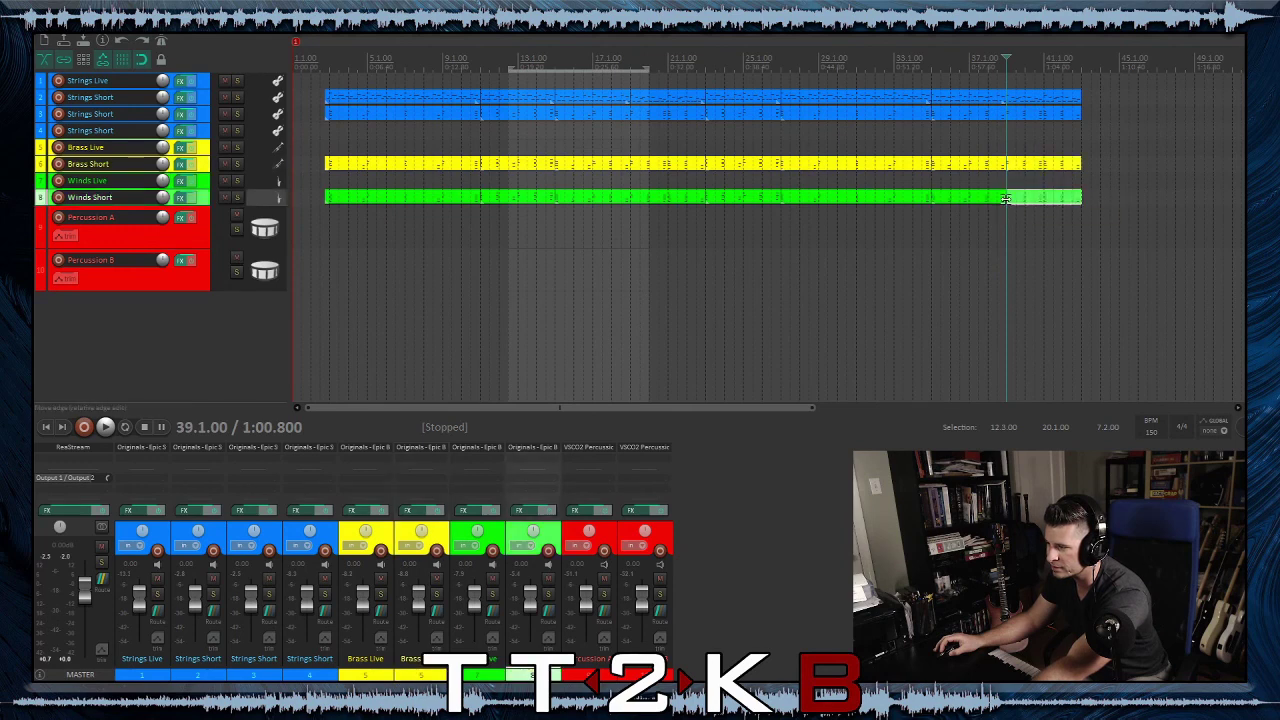
click(1008, 118)
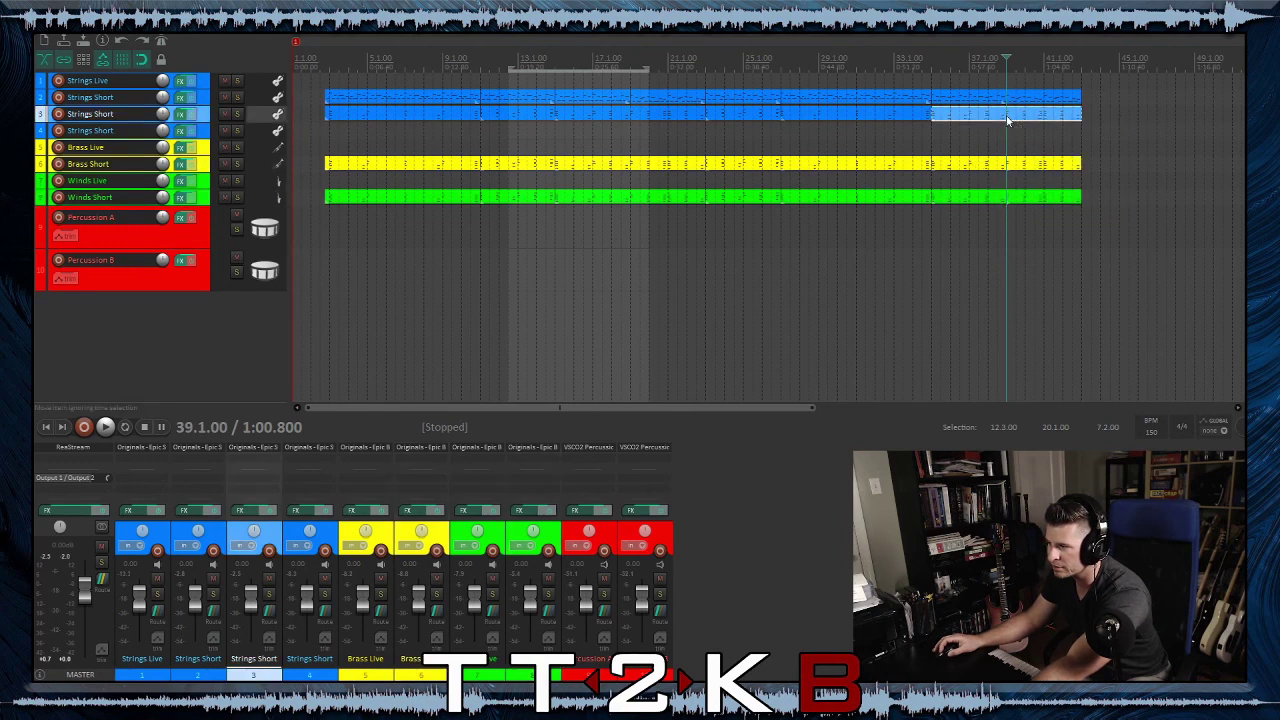
Delete the bars 35 to 39 items on the strings chord, Brass Short and Winds Short tracks
click(980, 118)
key(Delete)
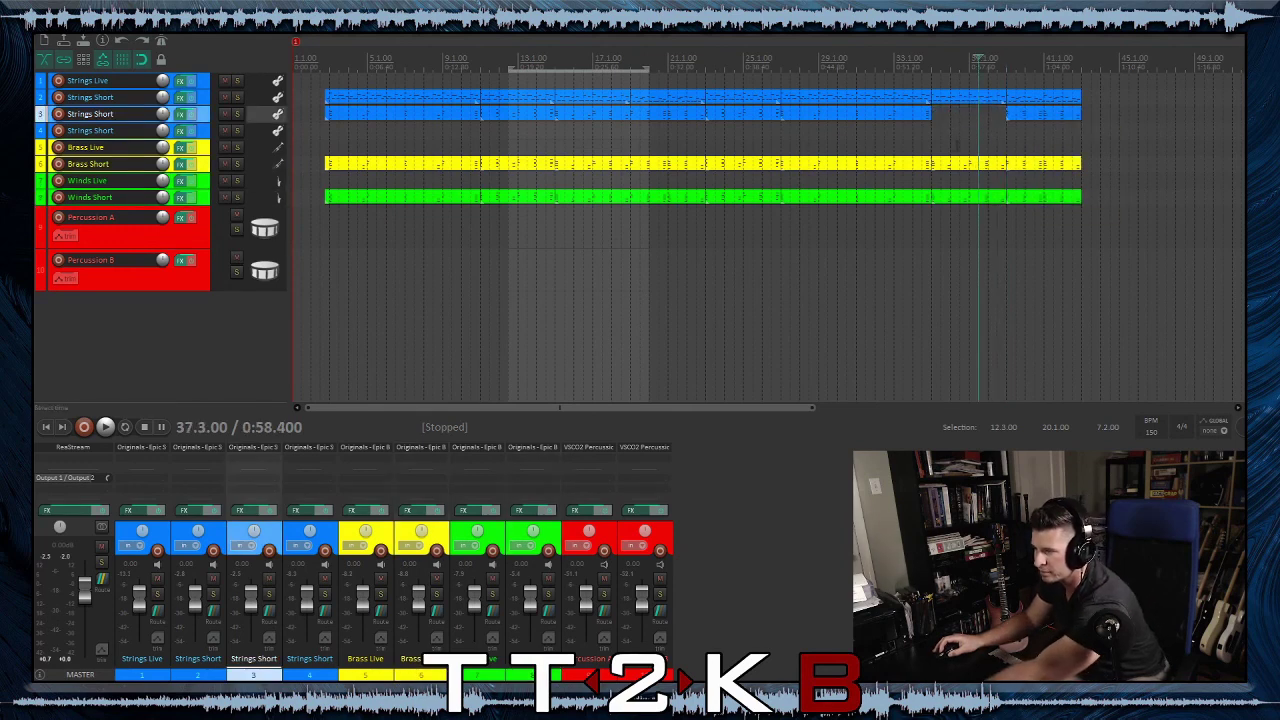
click(970, 163)
key(Delete)
click(969, 197)
key(Delete)
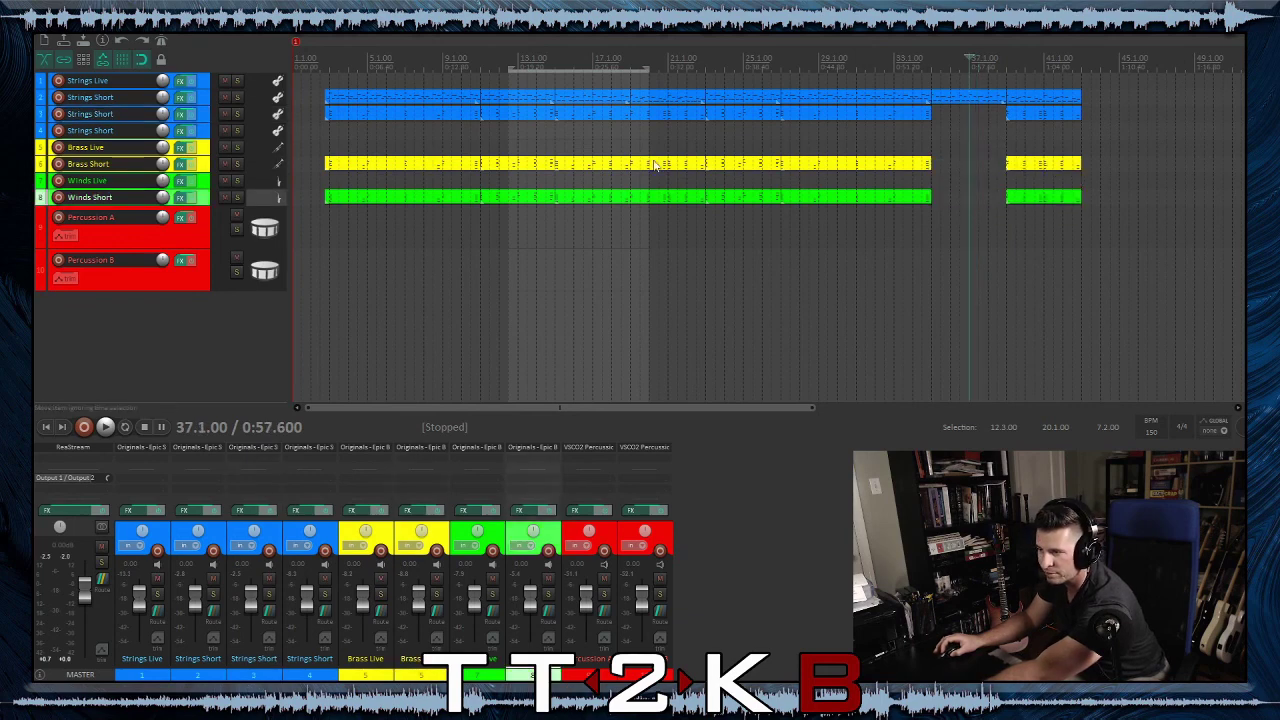
Copy the bars 11 to 15 strings chord, Brass Short and Winds Short items into the gap at bar 35
click(517, 114)
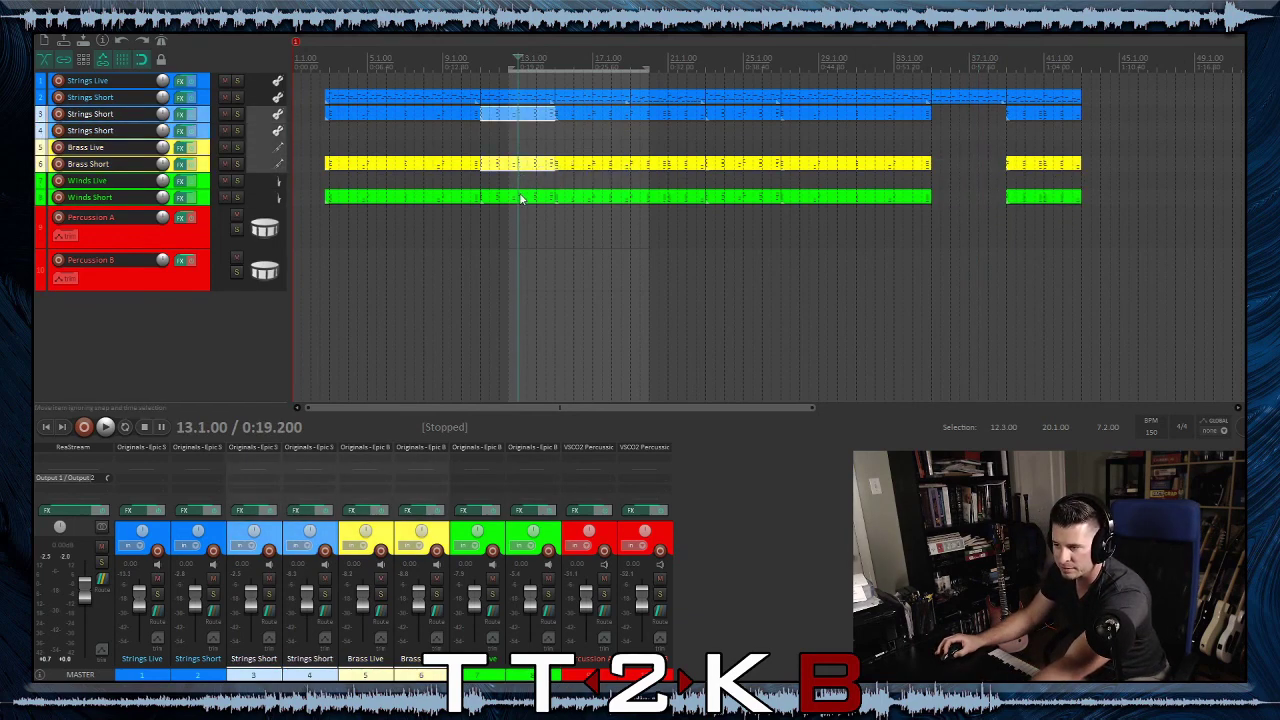
shift+click(520, 197)
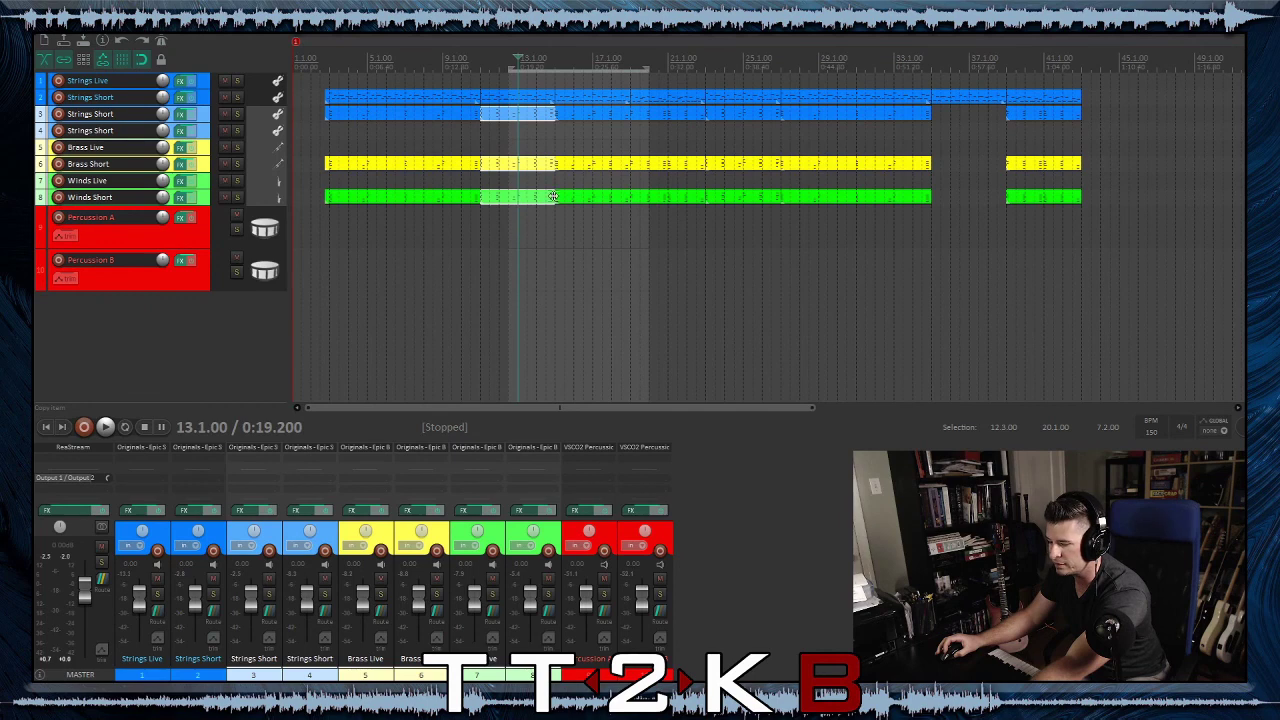
click(935, 113)
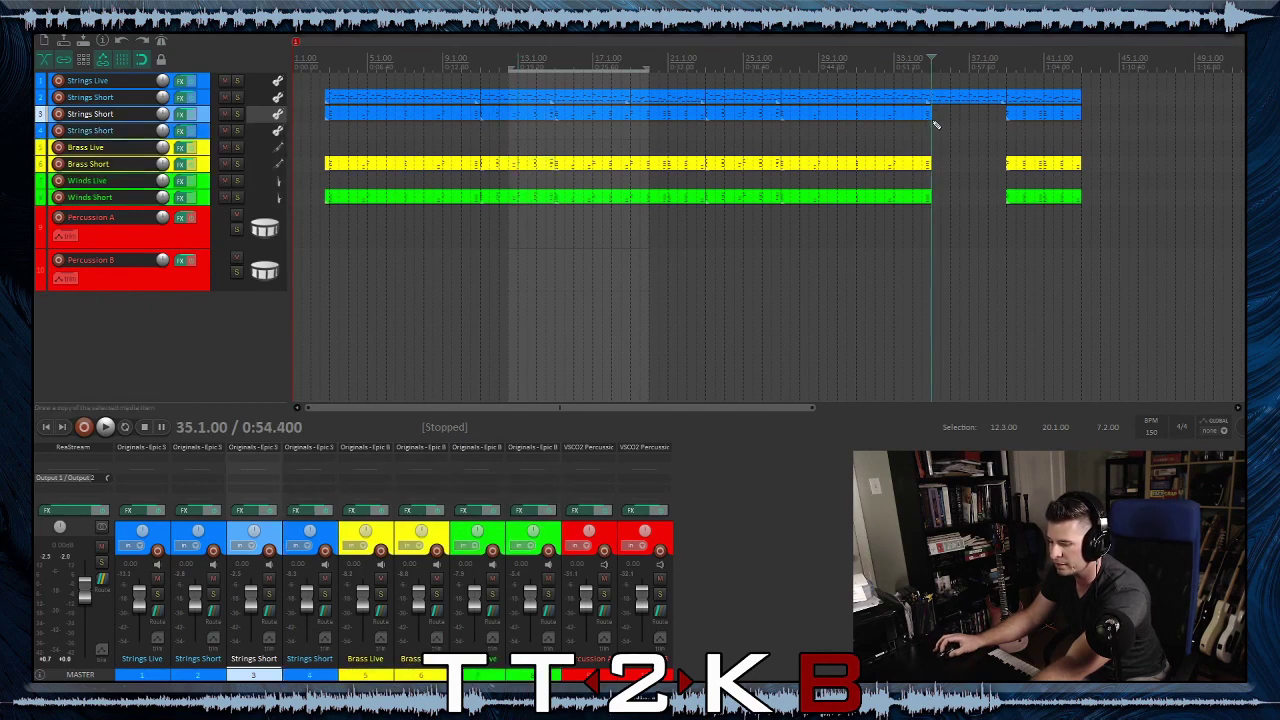
key(ctrl+v)
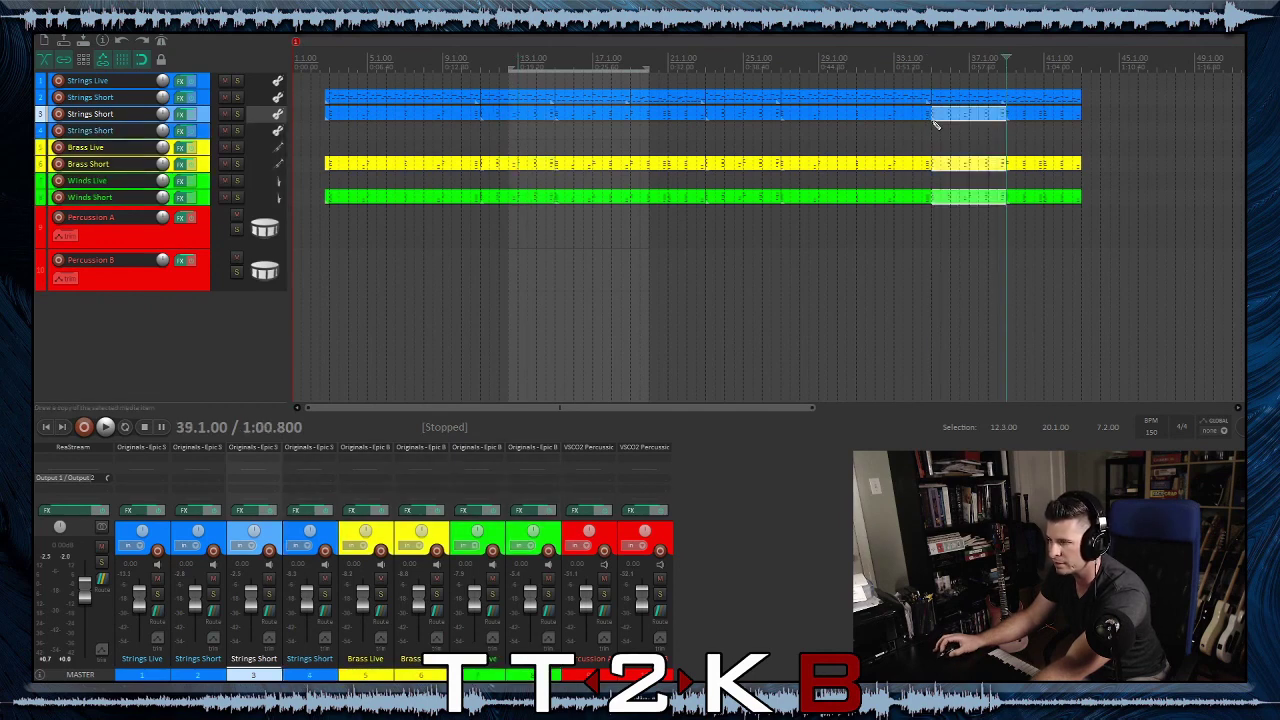
Play the arrangement from bar 31 to its end to check the replaced chords
click(858, 113)
click(104, 427)
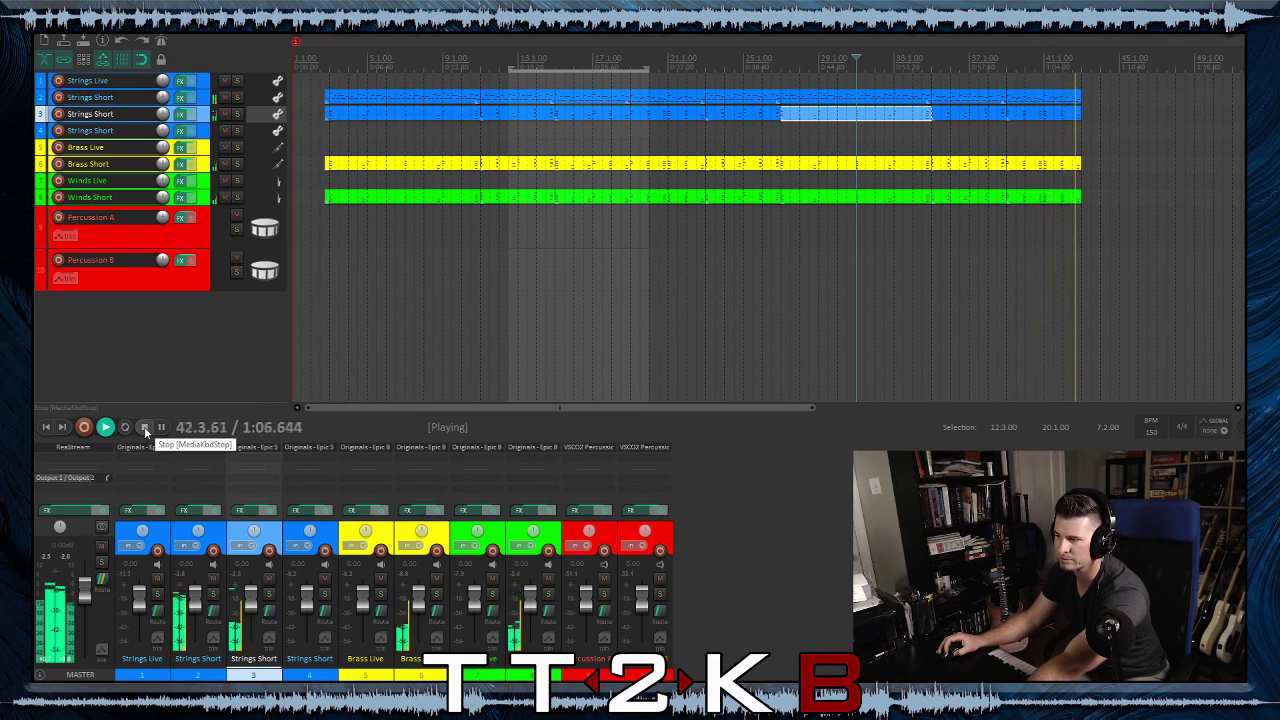
click(144, 426)
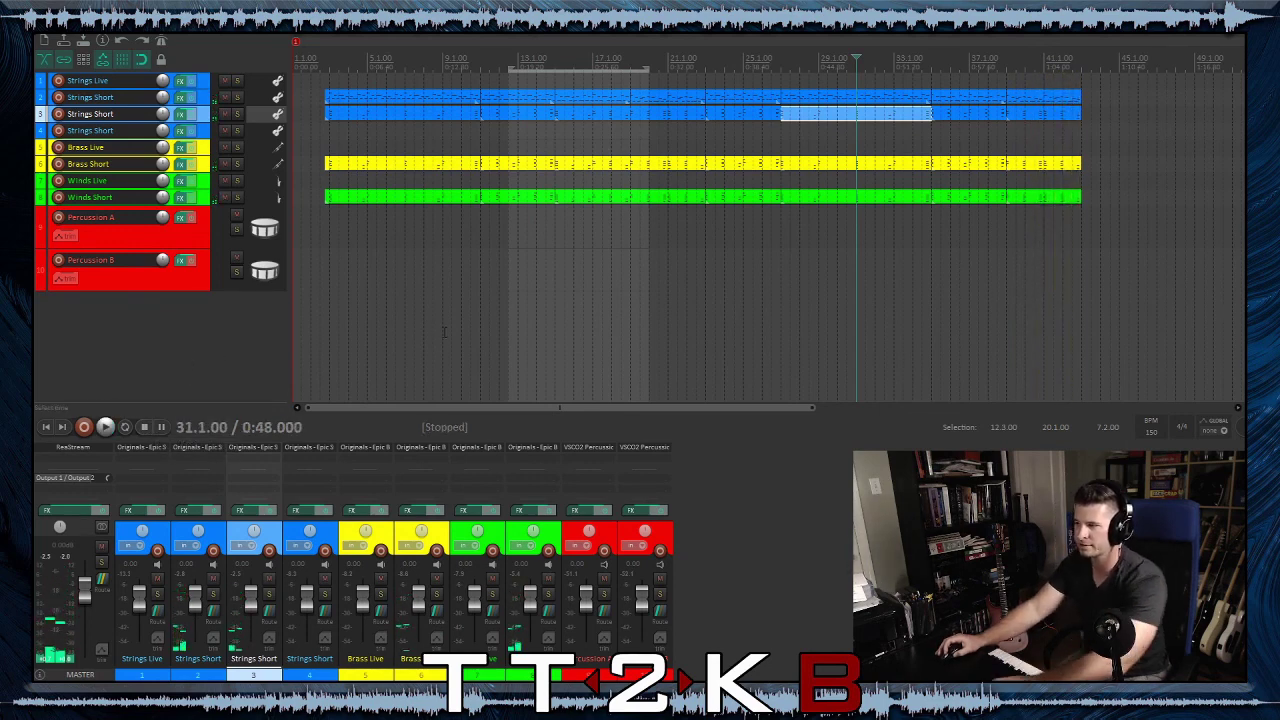
Copy the opening melody and strings, brass and winds chord items to the arrangement's end, with the chords starting at bar 43
click(356, 103)
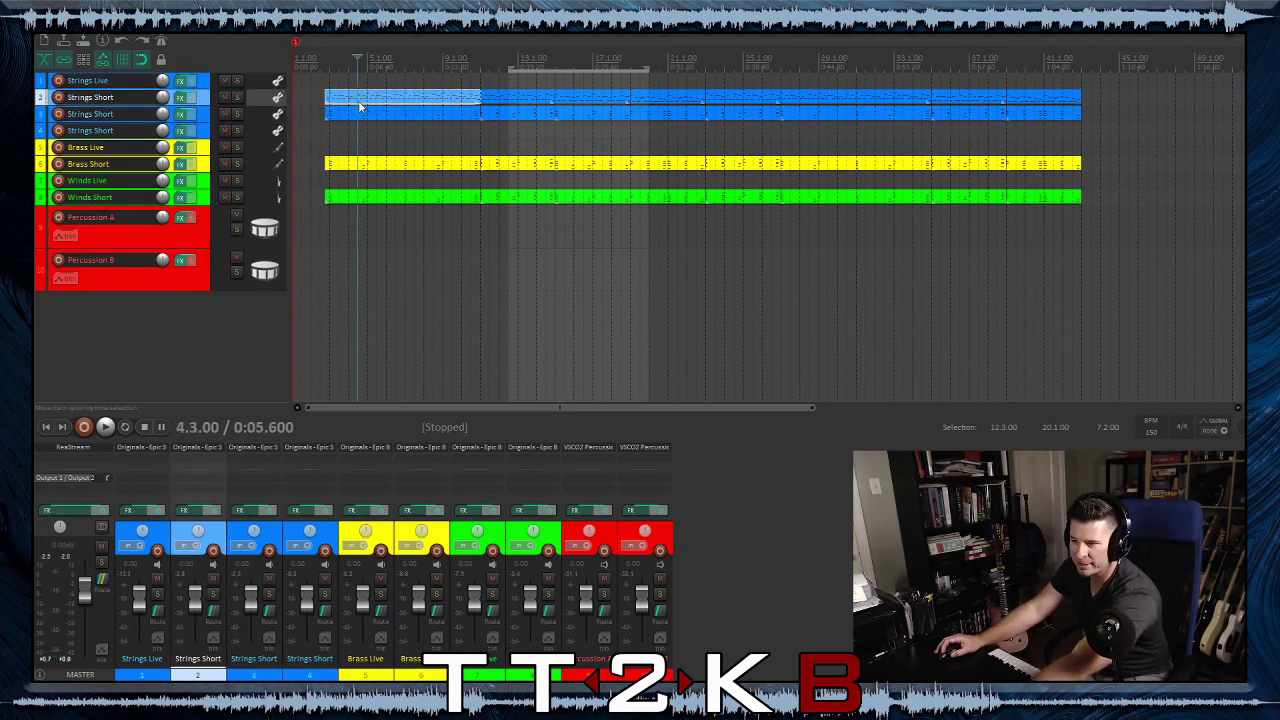
shift+click(376, 197)
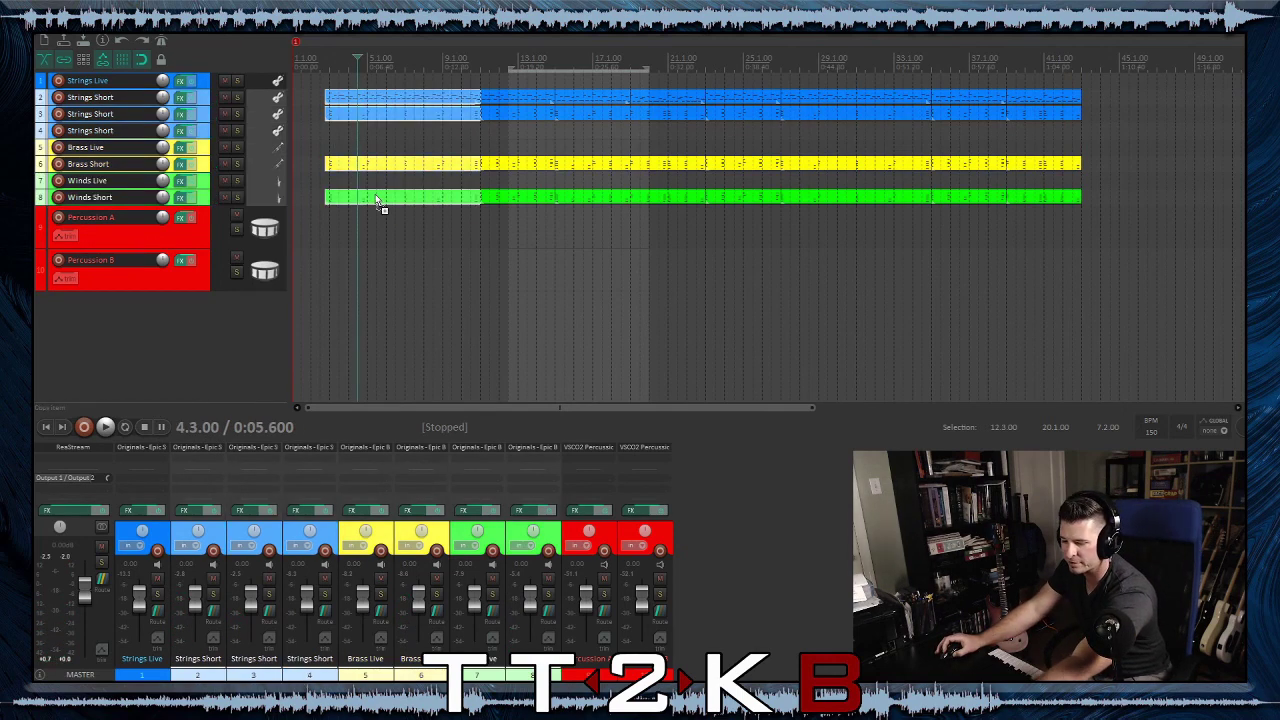
click(1093, 103)
key(ctrl+v)
scroll(1081, 128, up, 2)
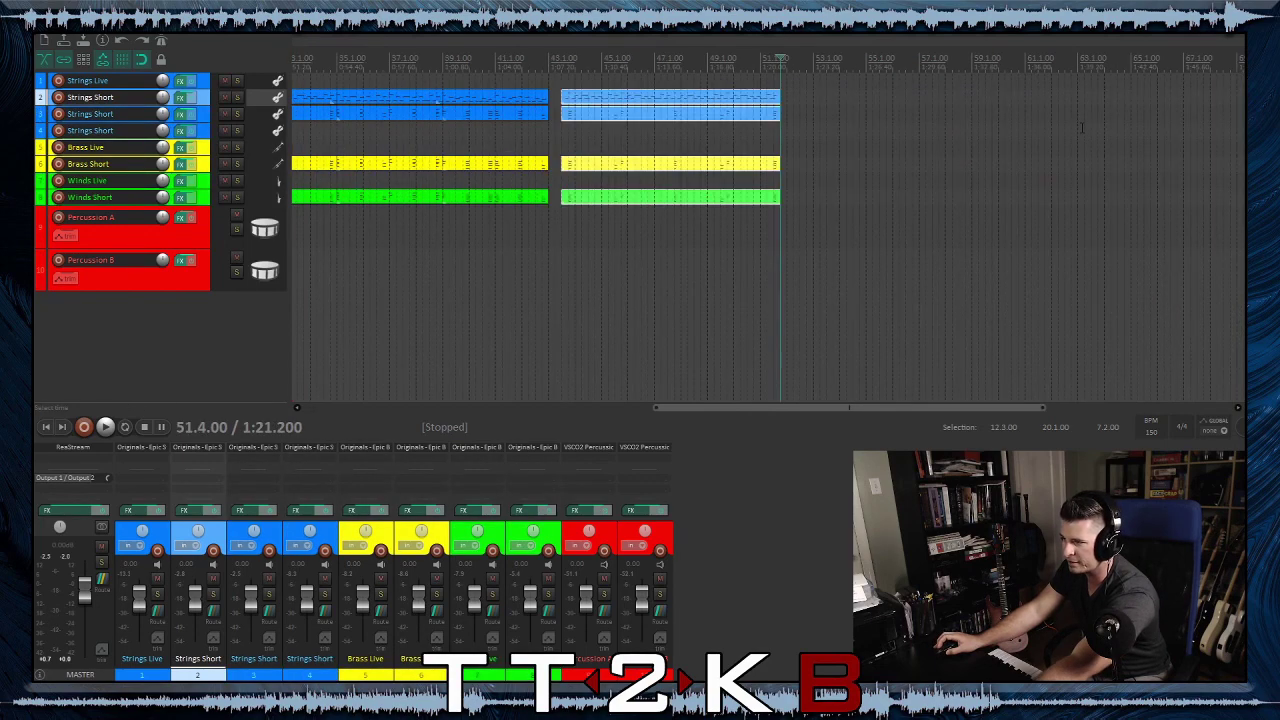
scroll(563, 130, up, 2)
mouse_move(494, 100)
mouse_down()
mouse_move(466, 100)
mouse_move(477, 100)
mouse_up()
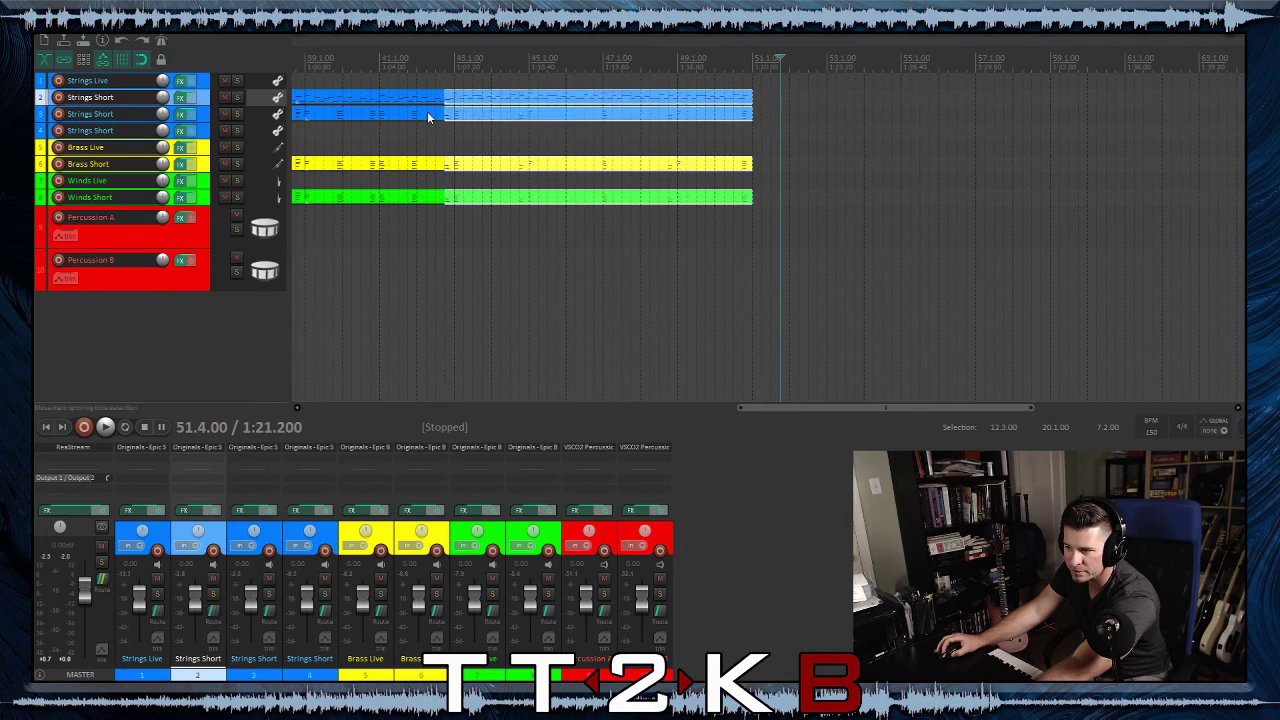
Play across the bar 43 join to check the repeated opening section
click(427, 113)
click(104, 428)
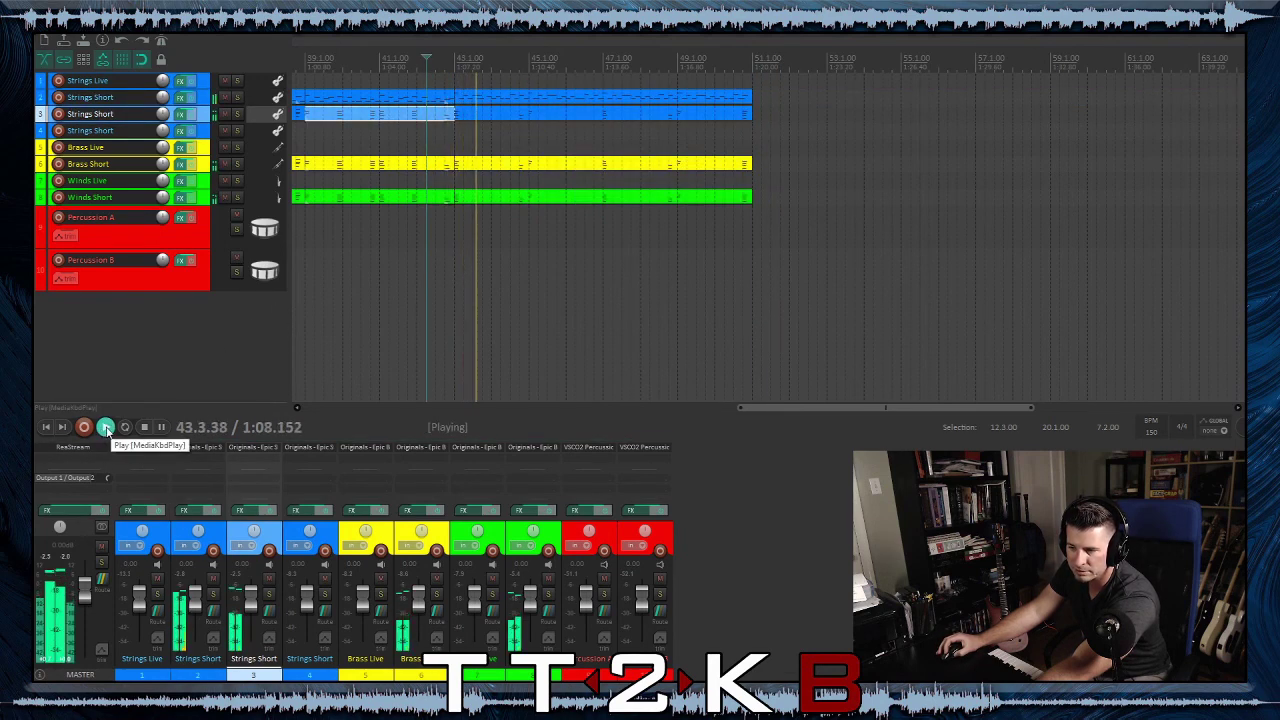
click(144, 428)
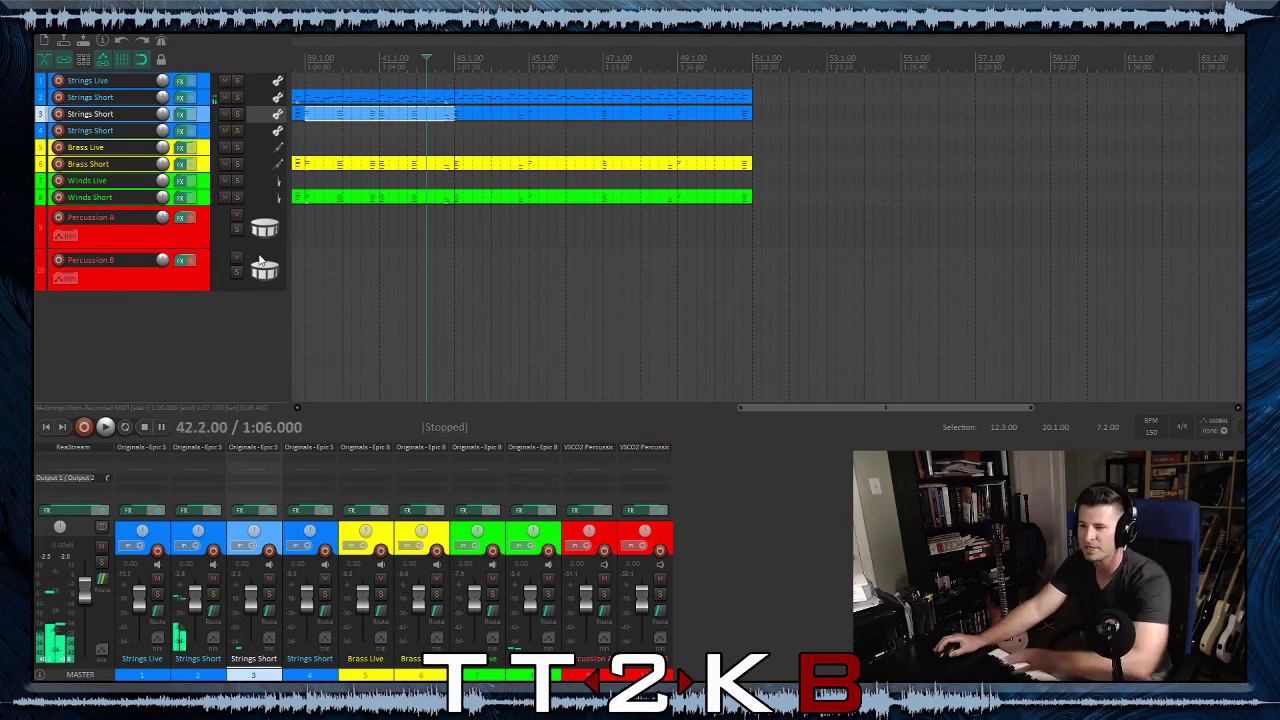
Select the strings melody items from bar 27 to the end of the arrangement
scroll(386, 240, down, 3)
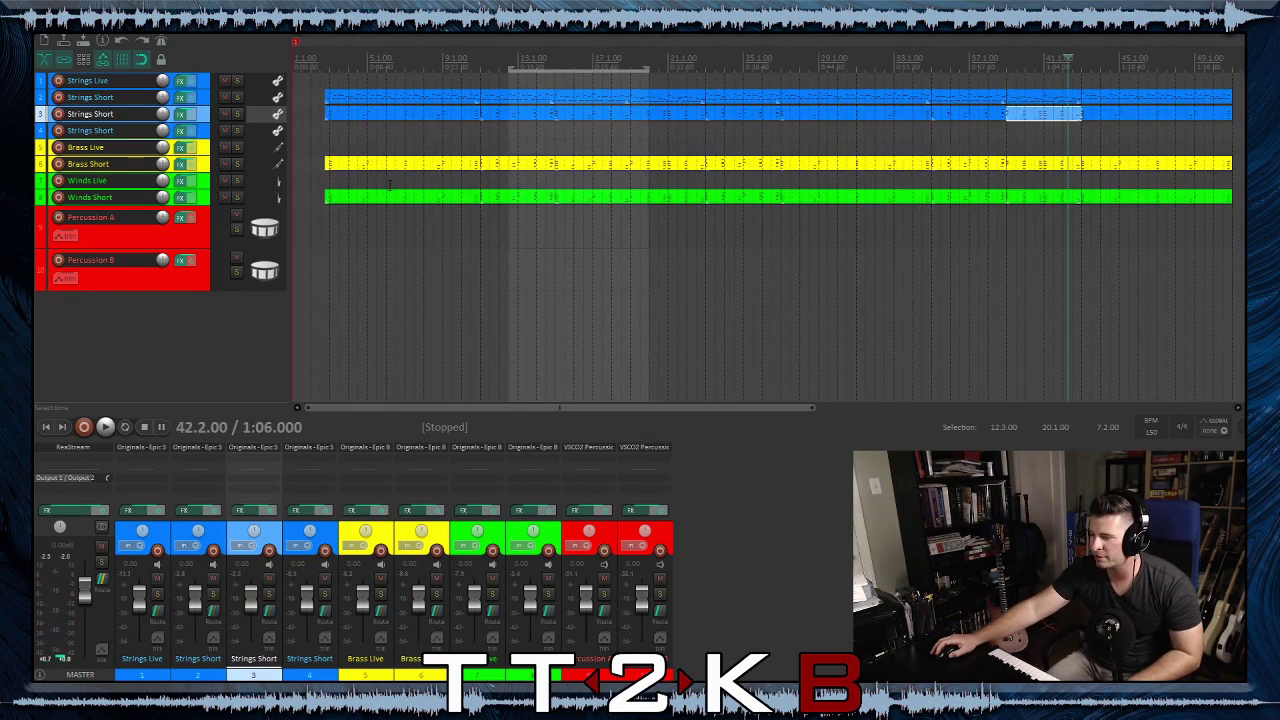
click(800, 98)
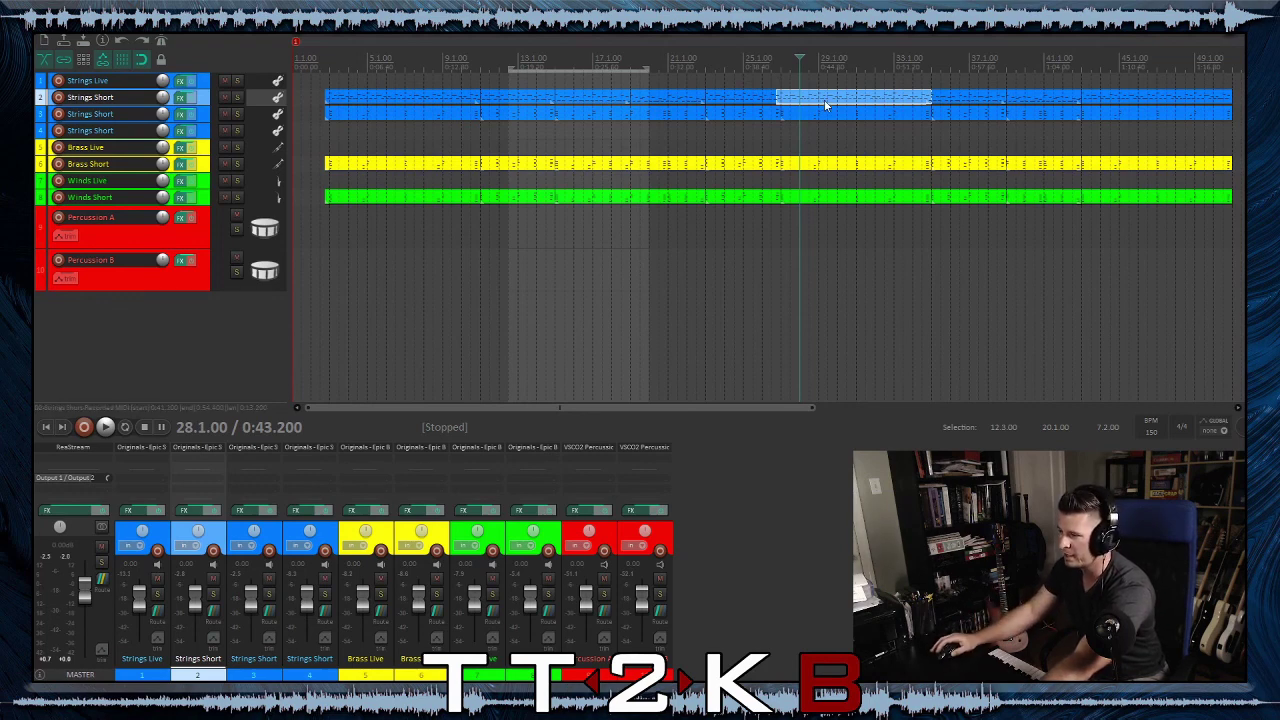
shift+click(1206, 100)
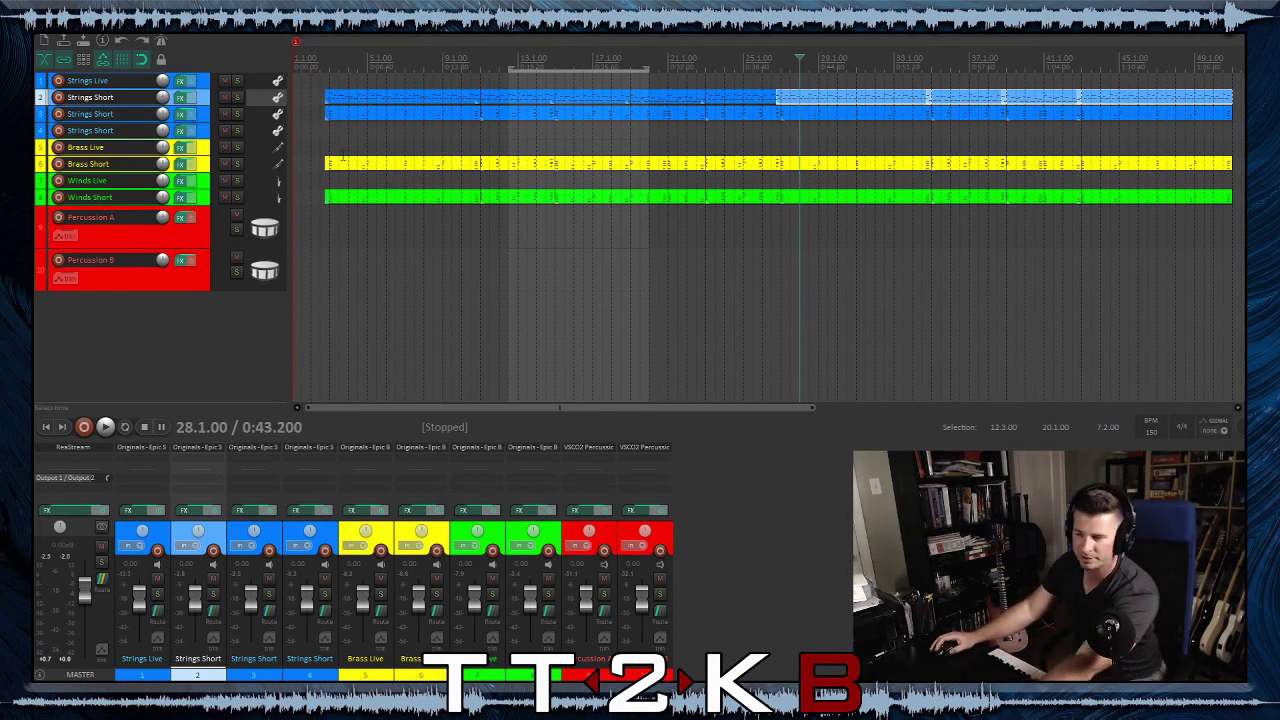
right_click(203, 187)
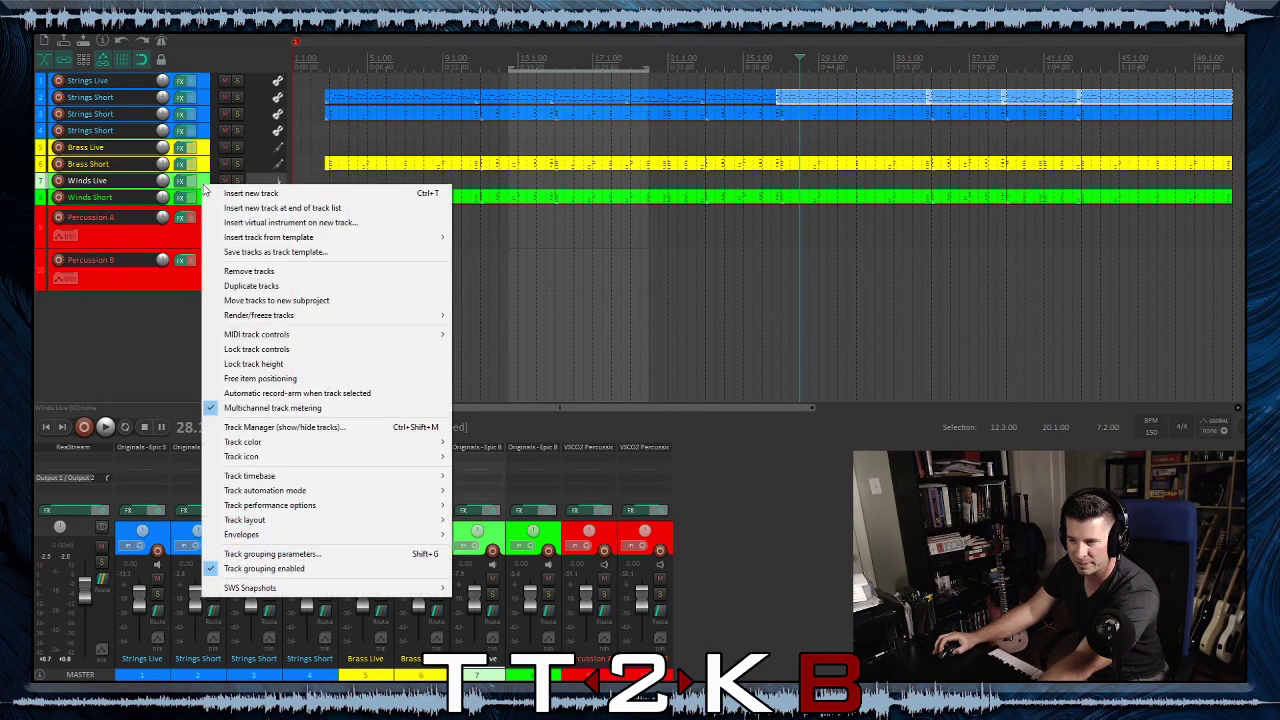
click(245, 286)
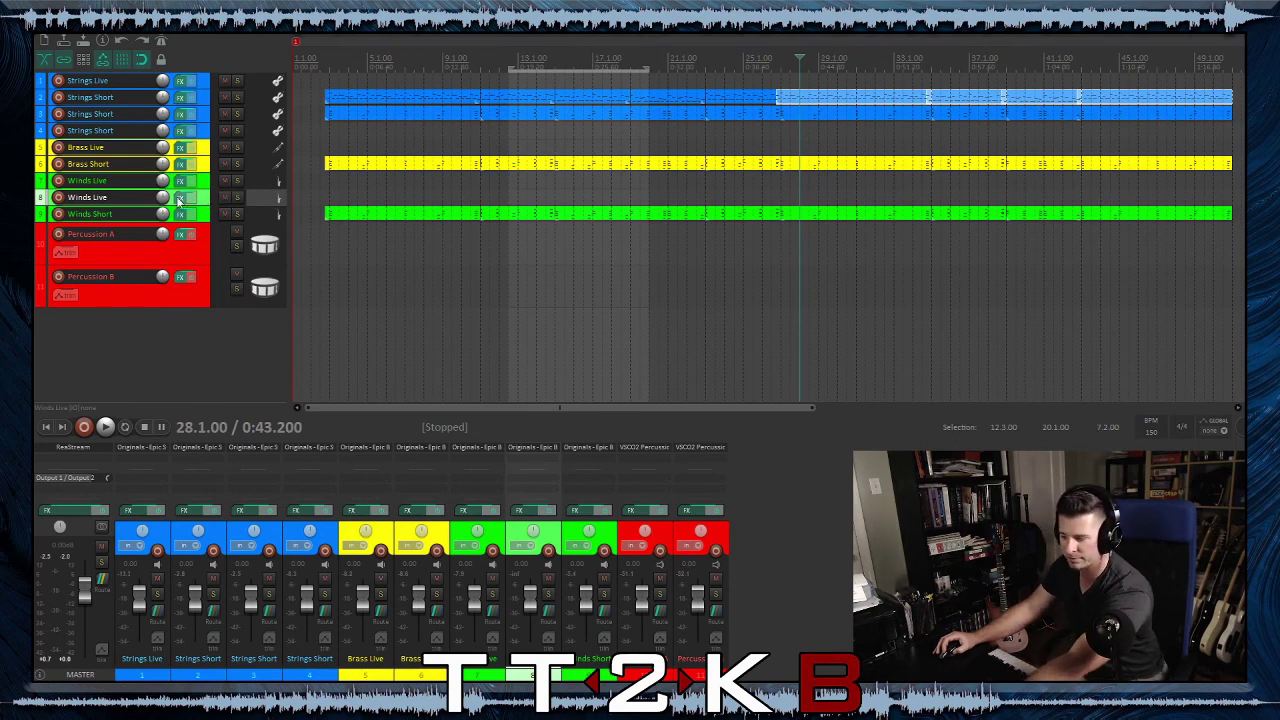
key(Delete)
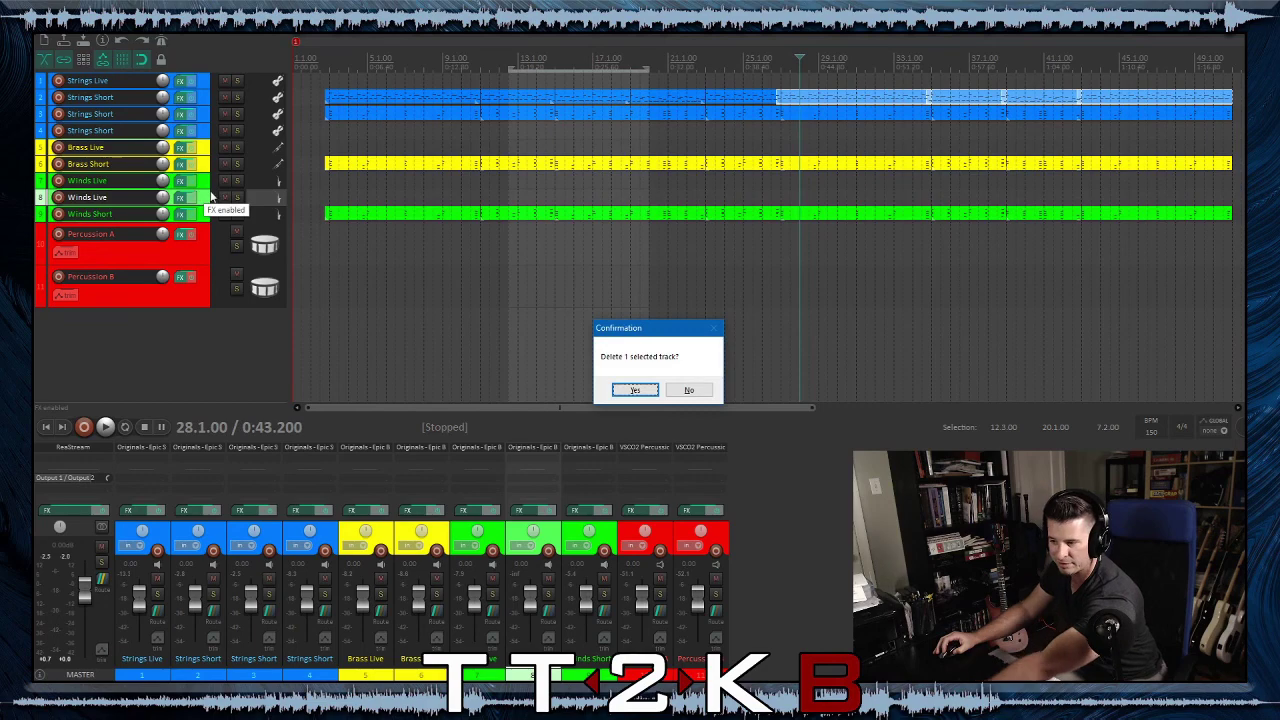
click(636, 390)
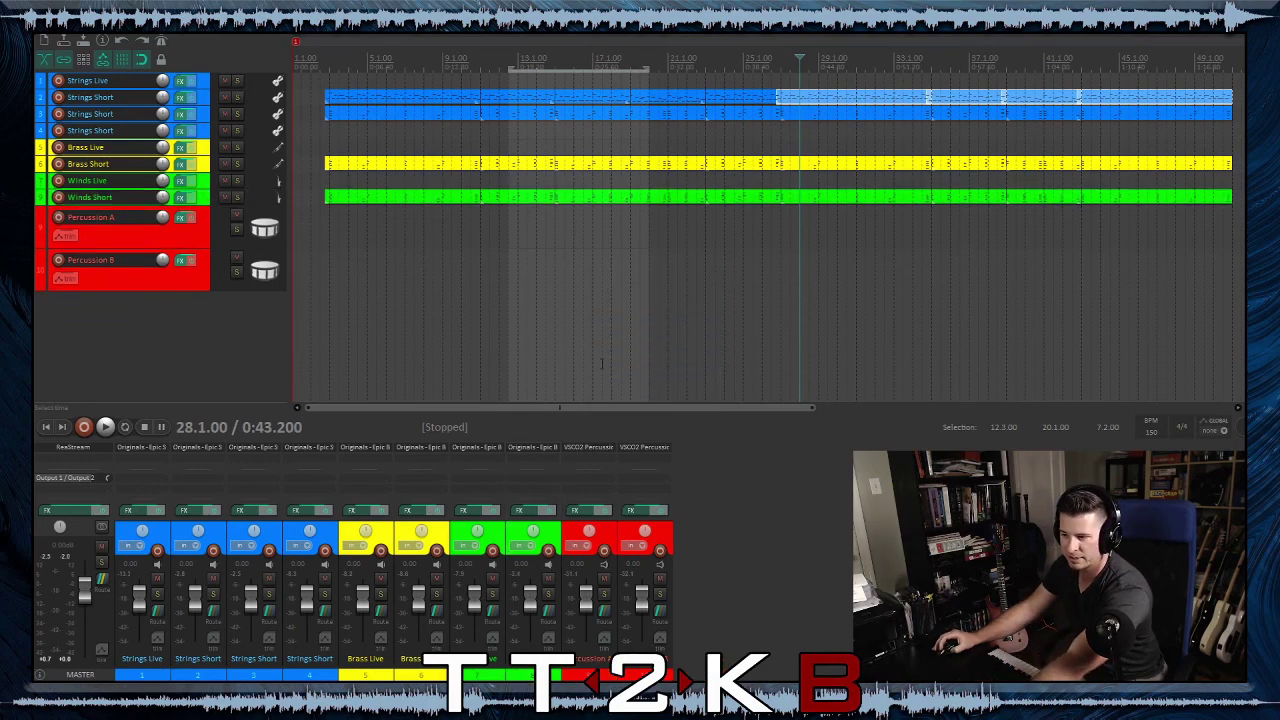
Duplicate the Winds Short track and clear all the copied chord items from the new track
right_click(208, 204)
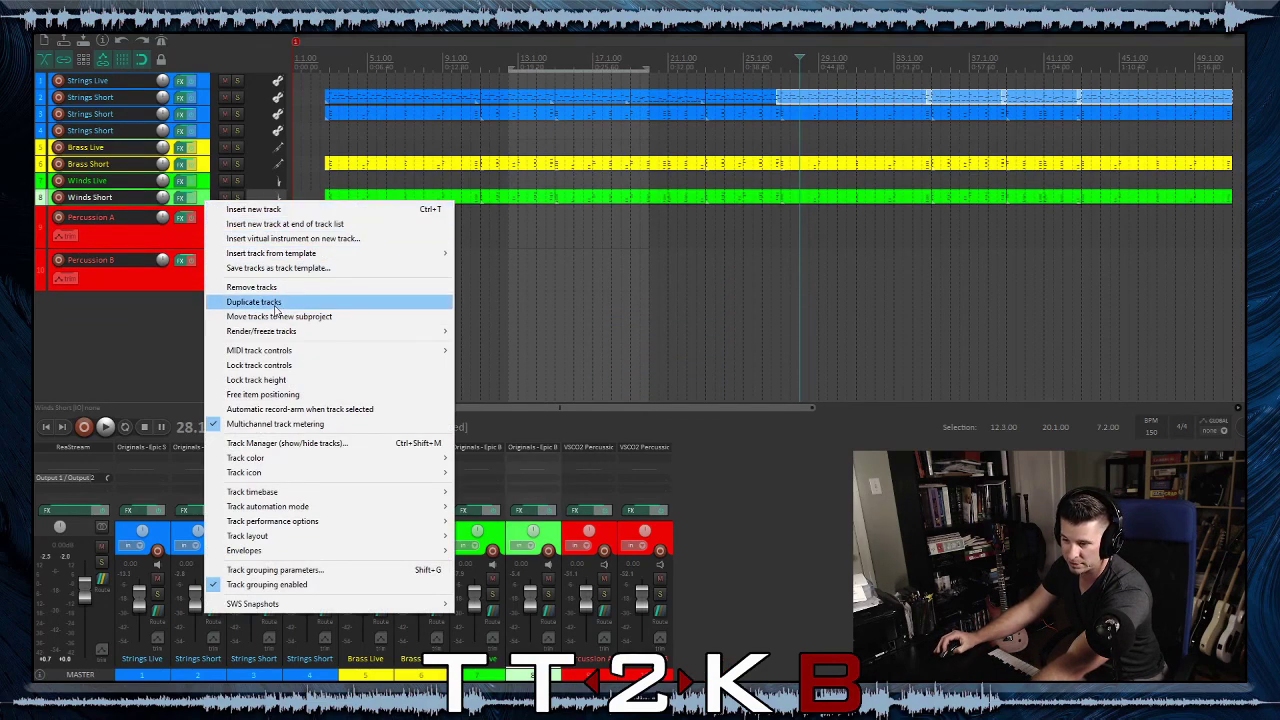
click(254, 302)
click(401, 222)
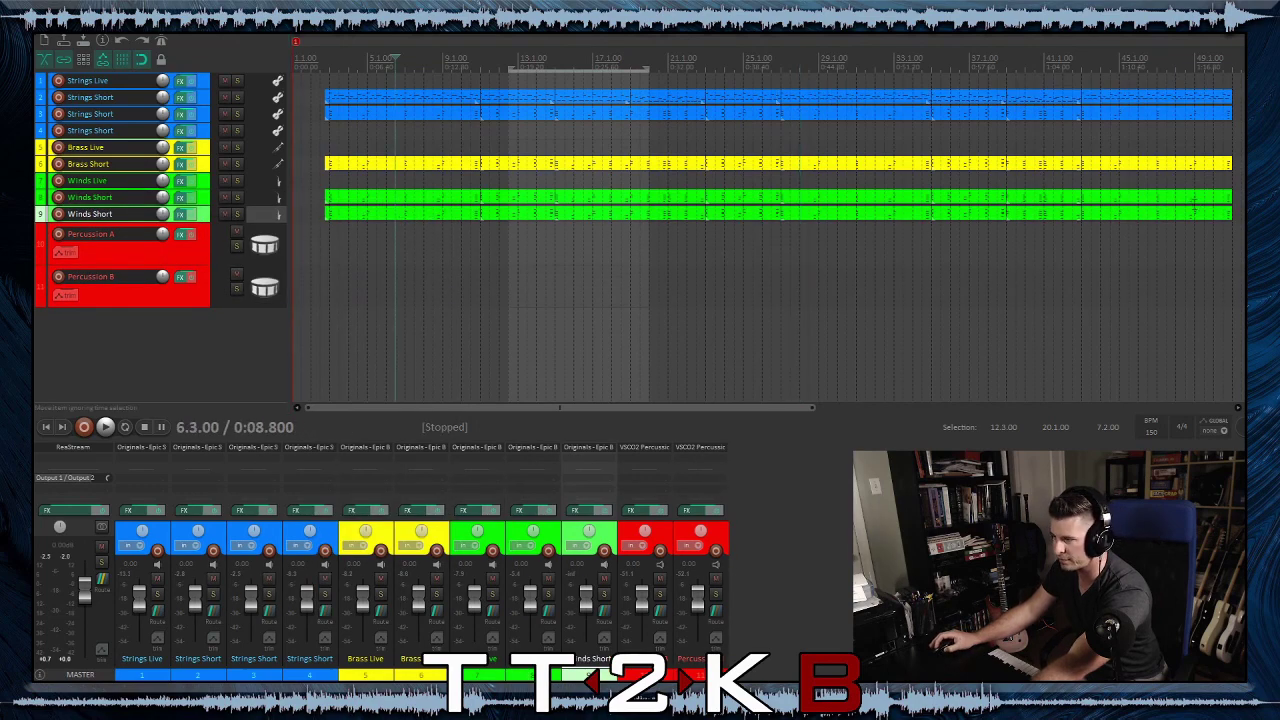
click(1186, 214)
key(Delete)
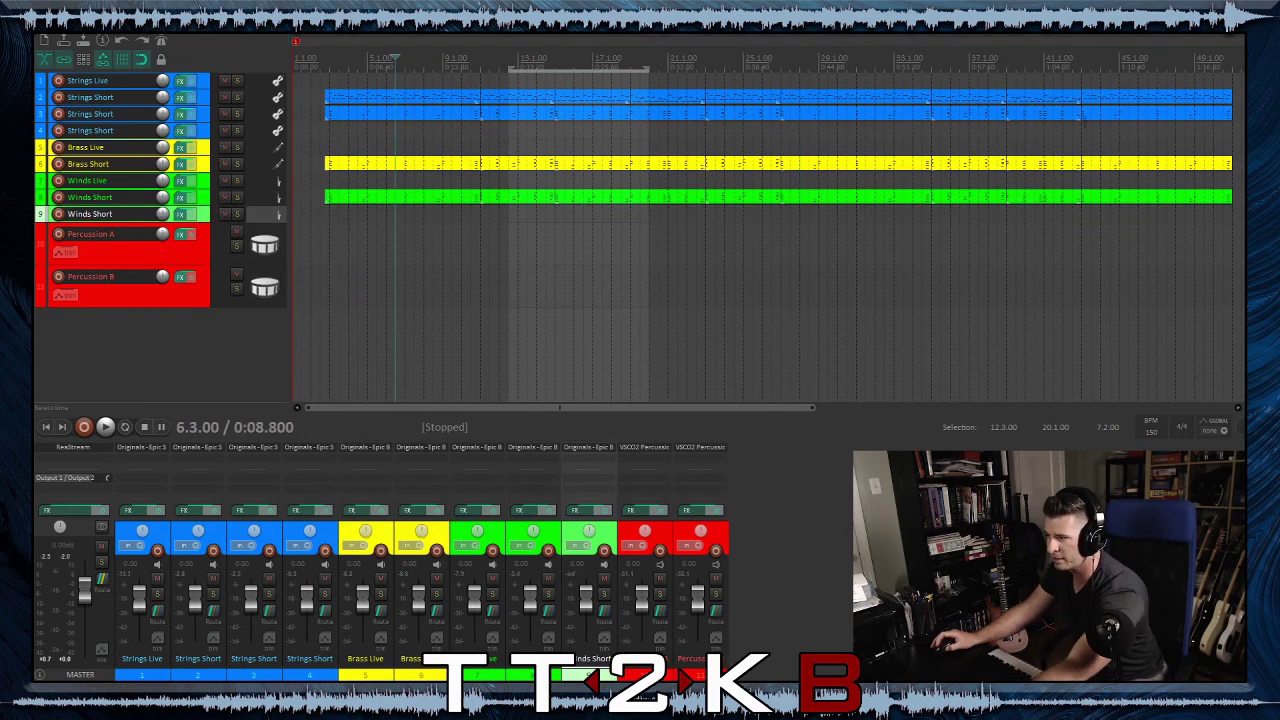
Copy the strings melody items from bar 27 to the end onto the empty Winds Short track, aligned with the other tracks
drag(821, 100, 898, 91)
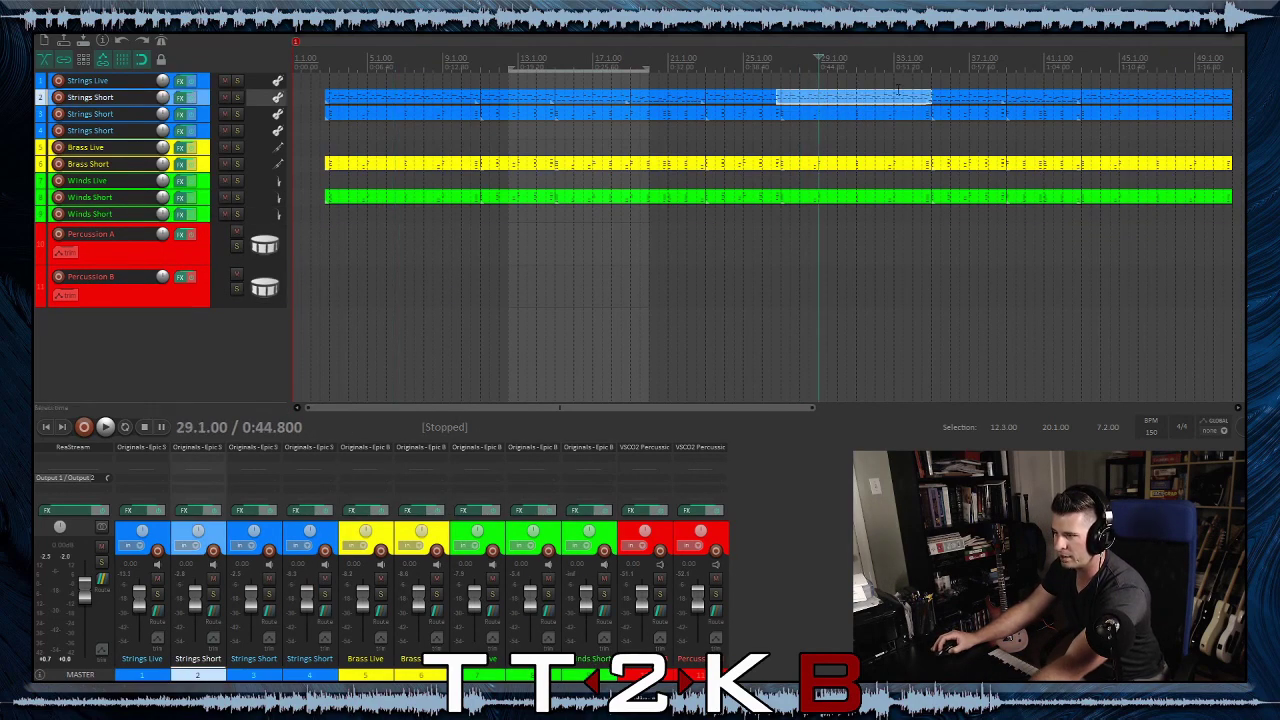
shift+click(1135, 103)
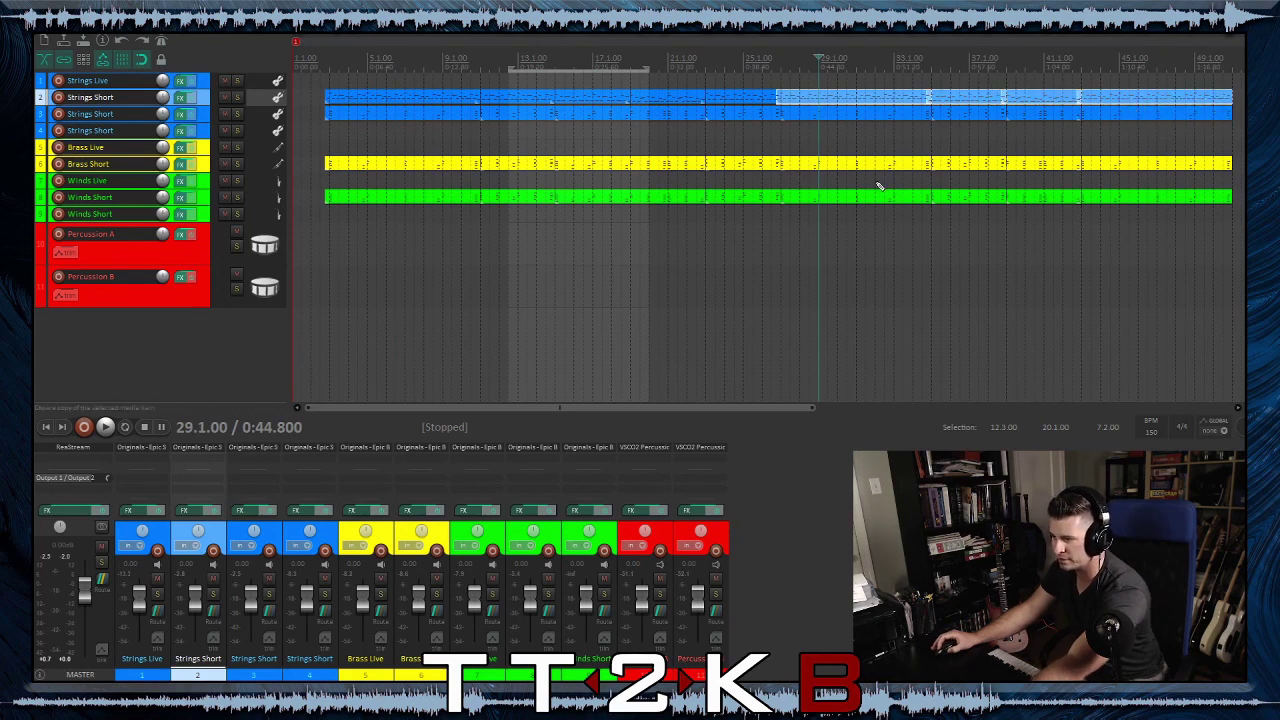
click(773, 218)
key(ctrl+v)
scroll(815, 244, up, 2)
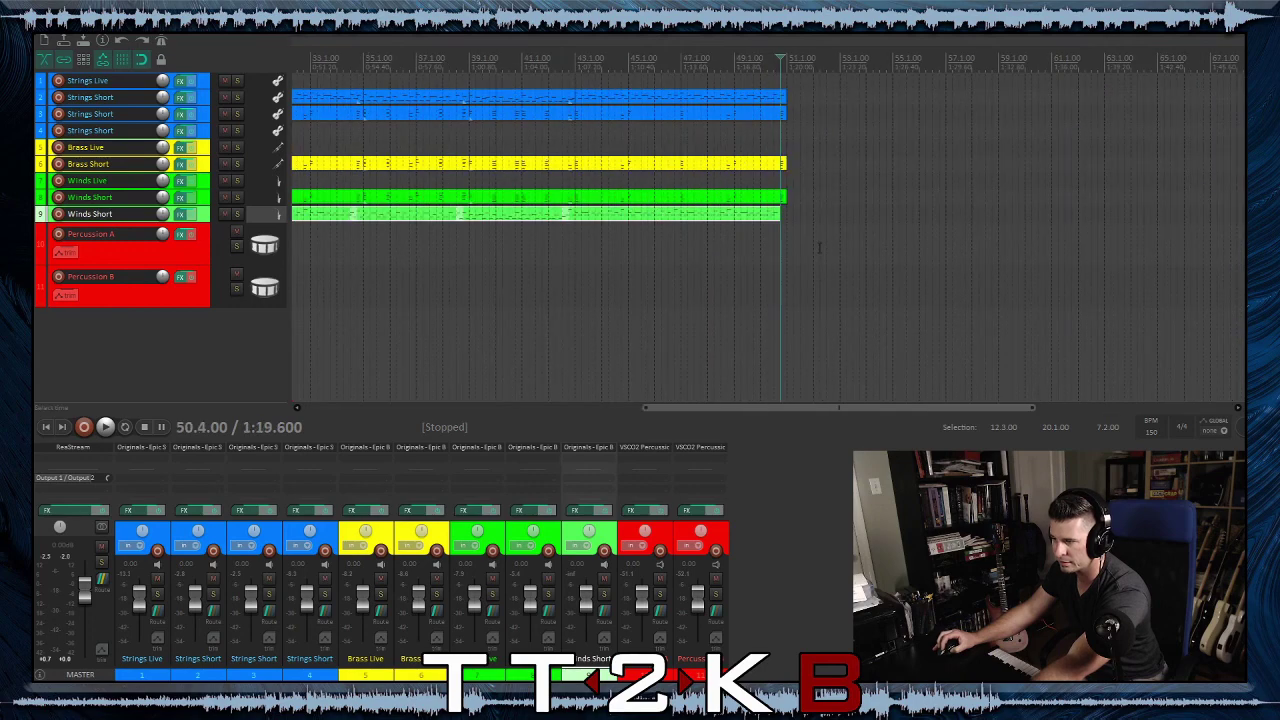
scroll(700, 232, left, 5)
drag(699, 221, 709, 224)
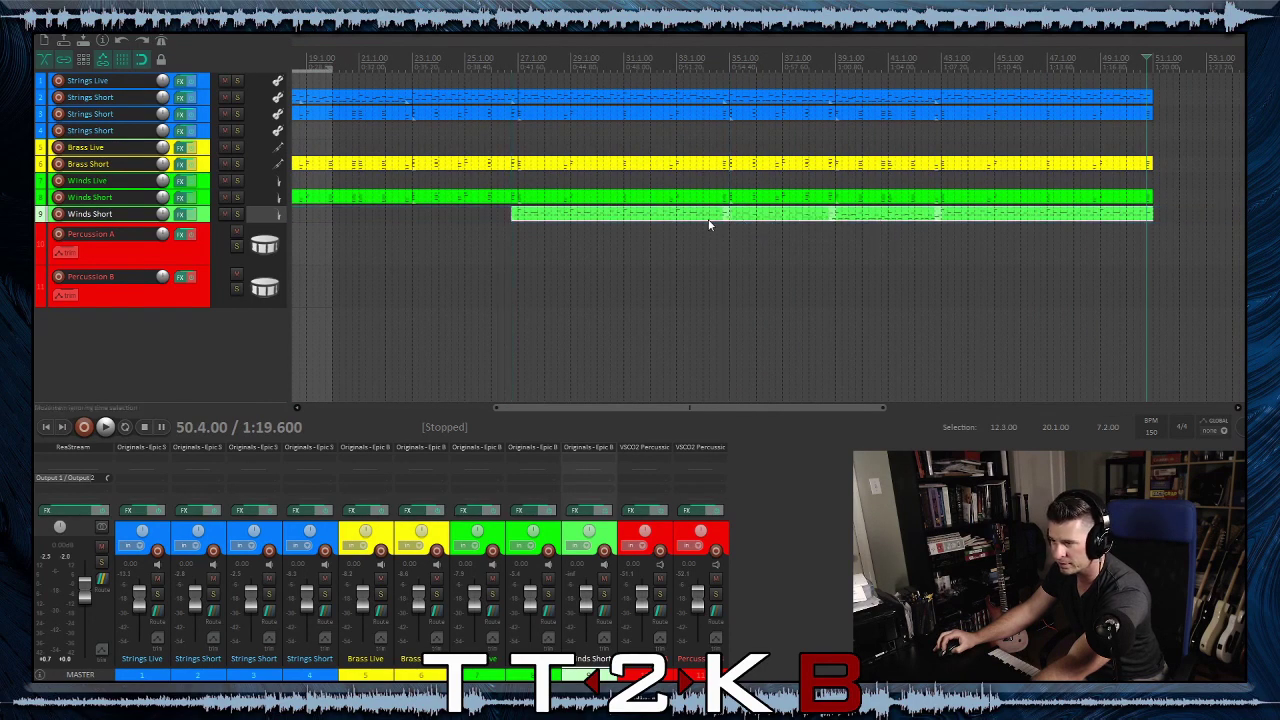
Transpose all notes of the new winds melody item starting at bar 27 up one octave, keeping their original timing
double_click(558, 218)
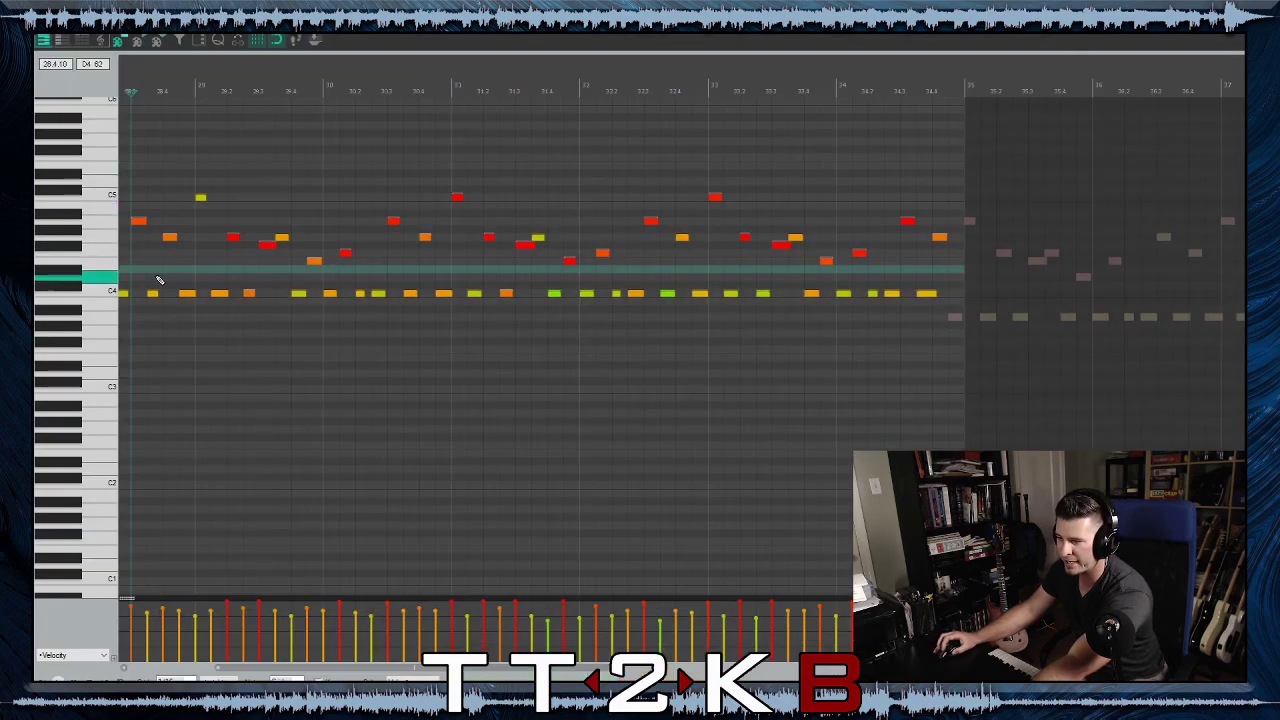
scroll(330, 250, down, 3)
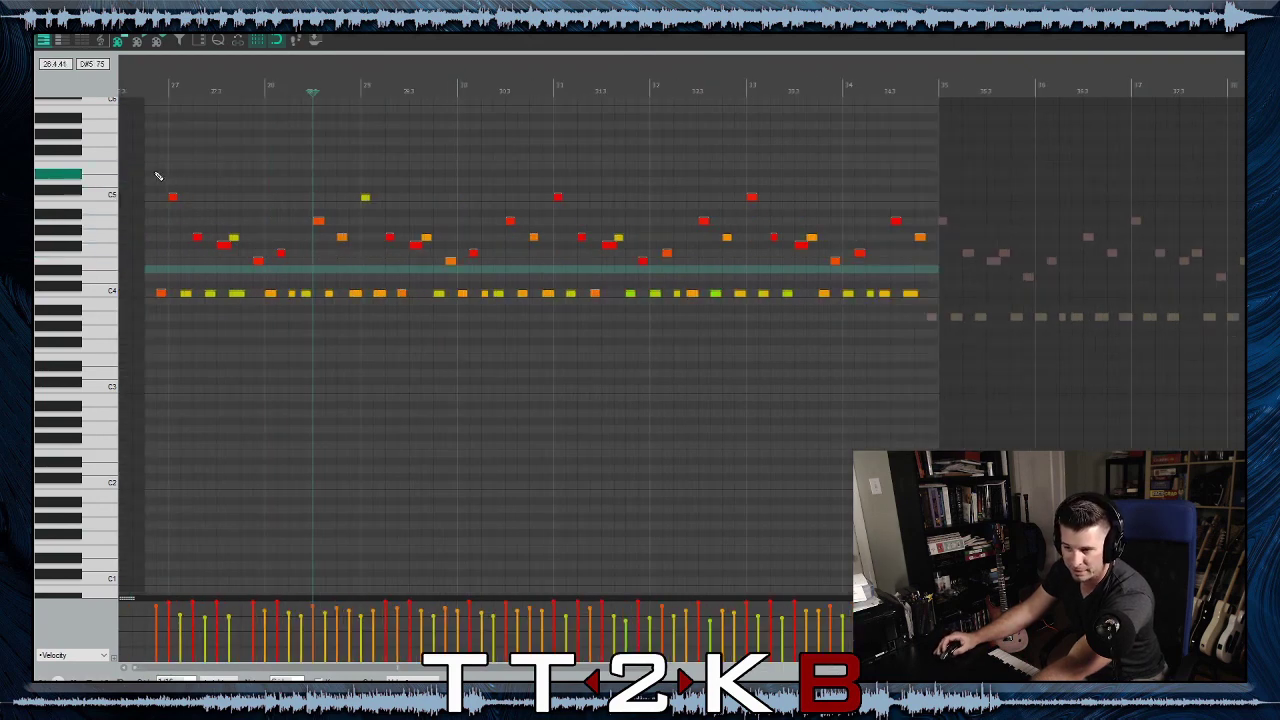
drag(160, 164, 933, 330)
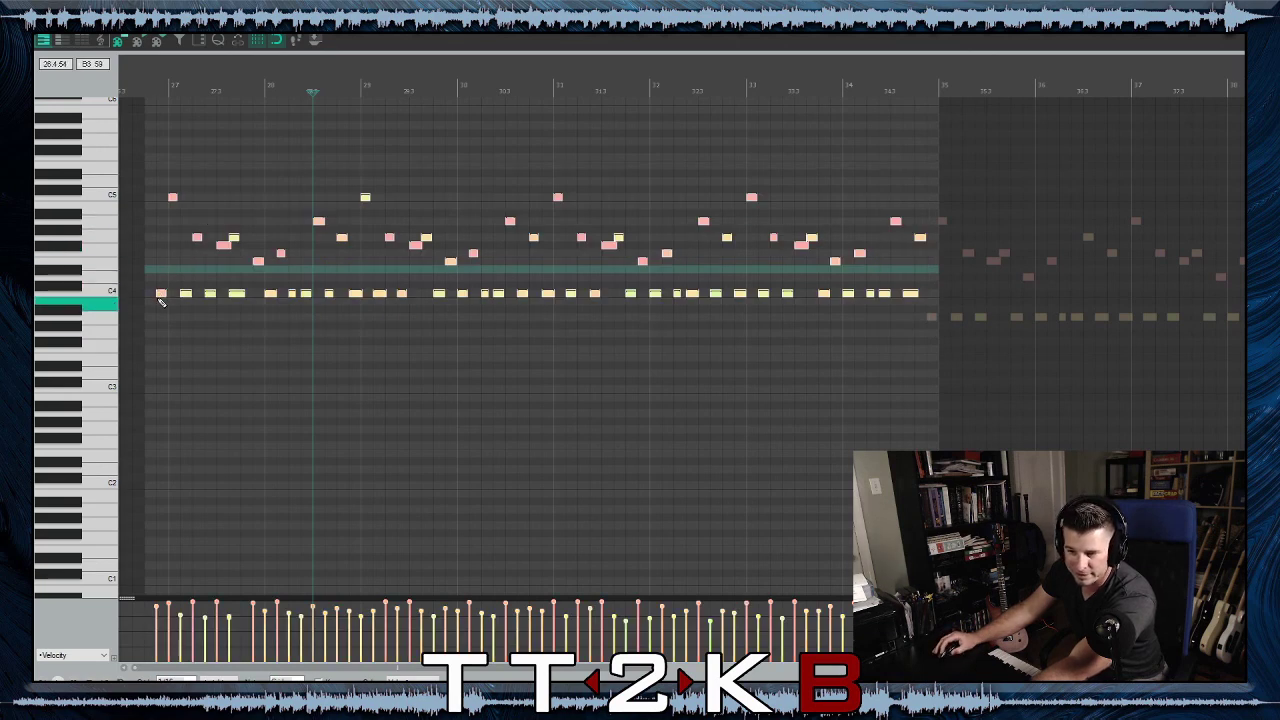
drag(160, 296, 163, 199)
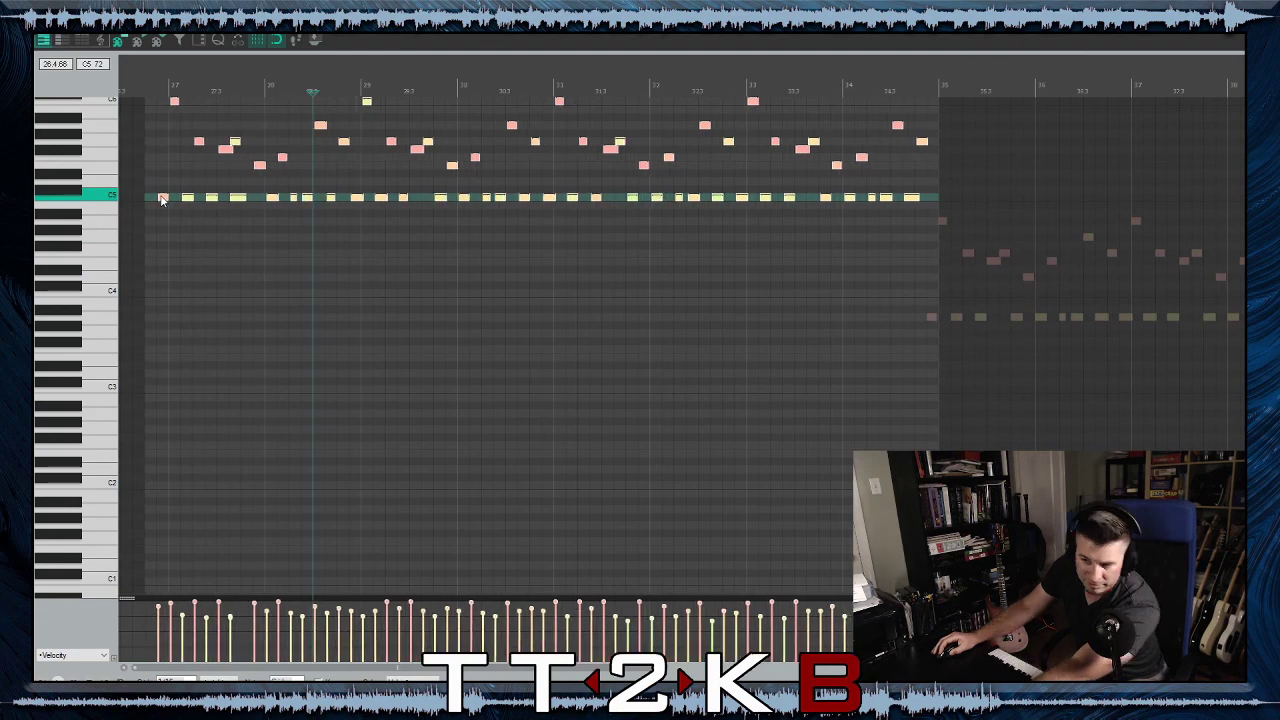
scroll(163, 200, up, 3)
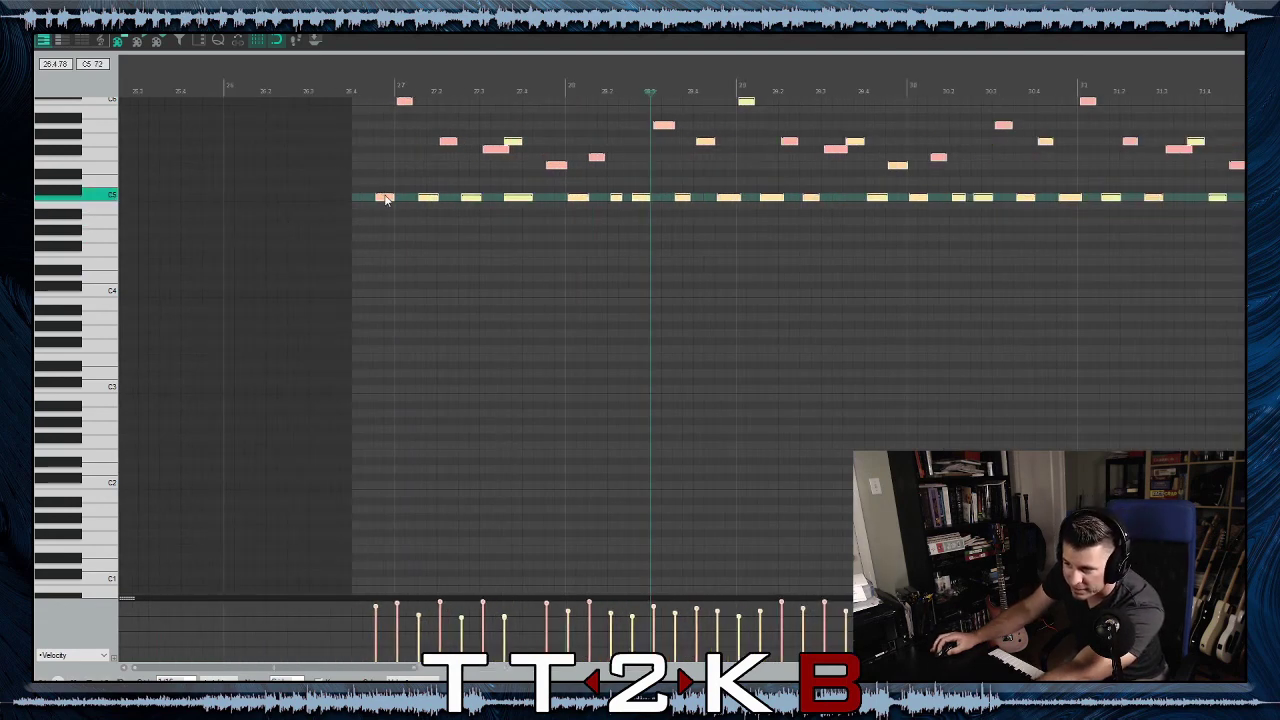
drag(383, 200, 380, 200)
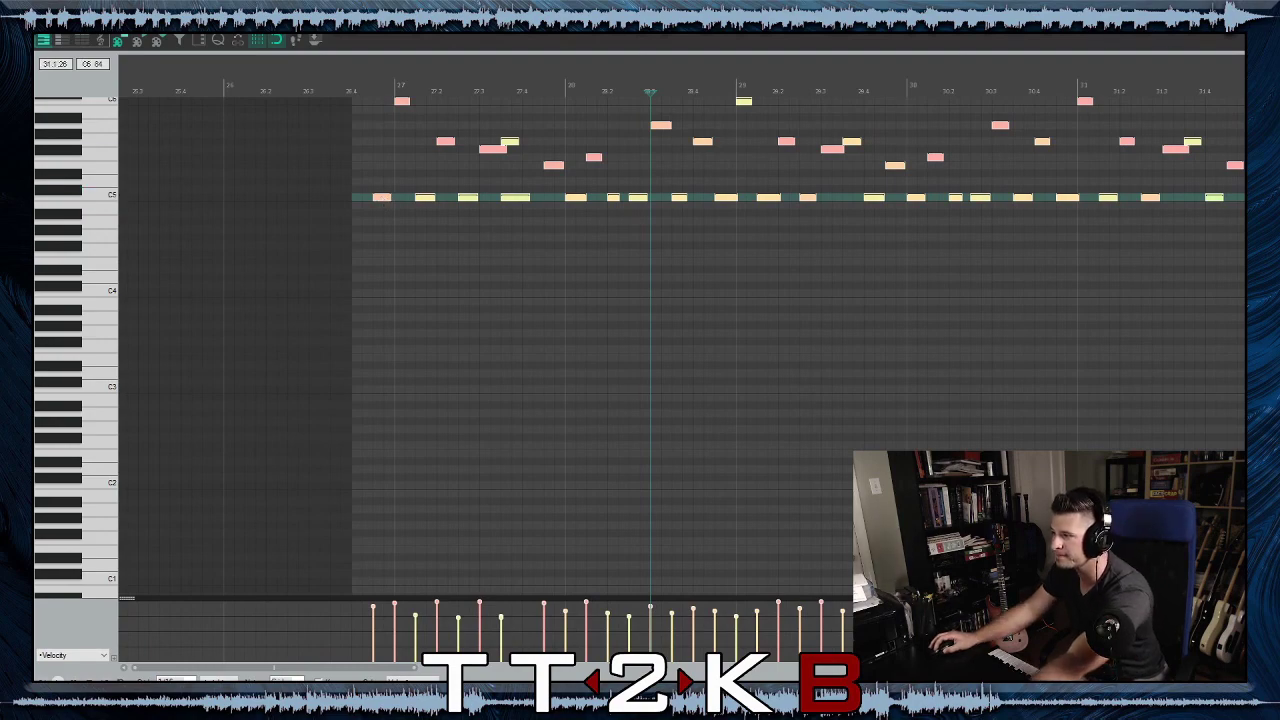
key(Escape)
Transpose all notes of the winds melody item at bars 35 to 38 up one octave, so its repeated A3 becomes A4
double_click(755, 217)
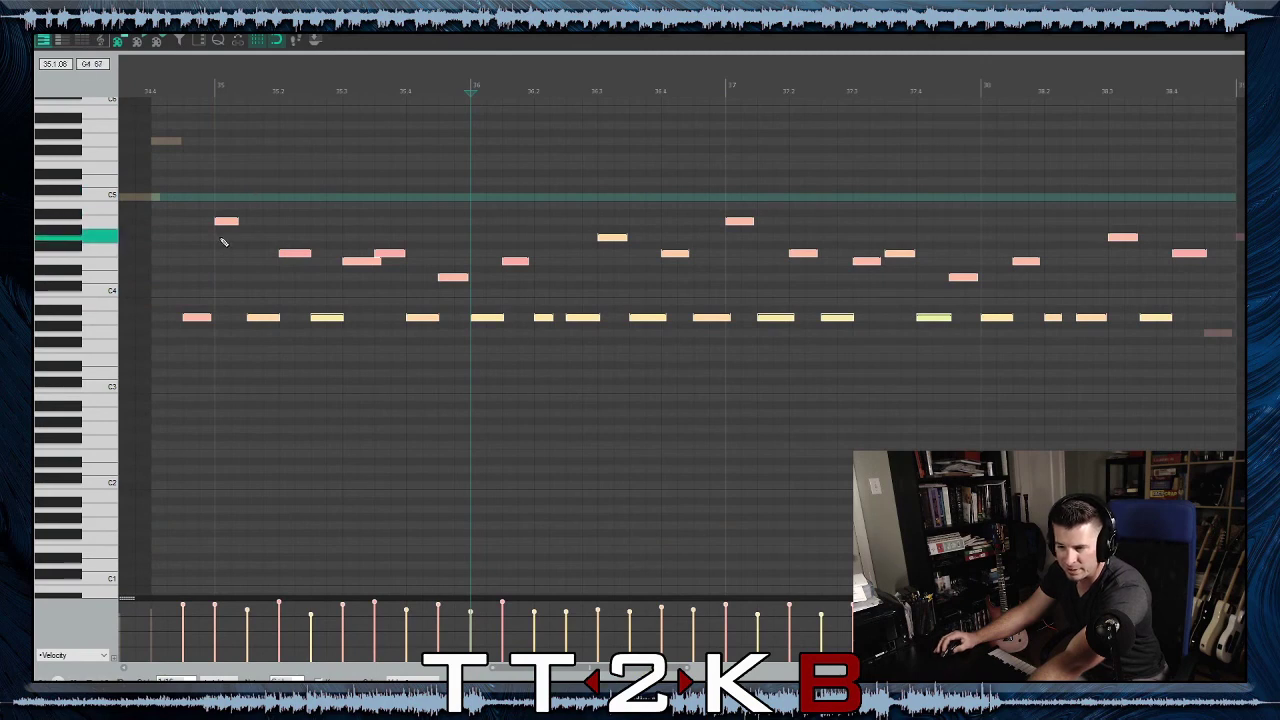
click(140, 320)
drag(189, 191, 1238, 390)
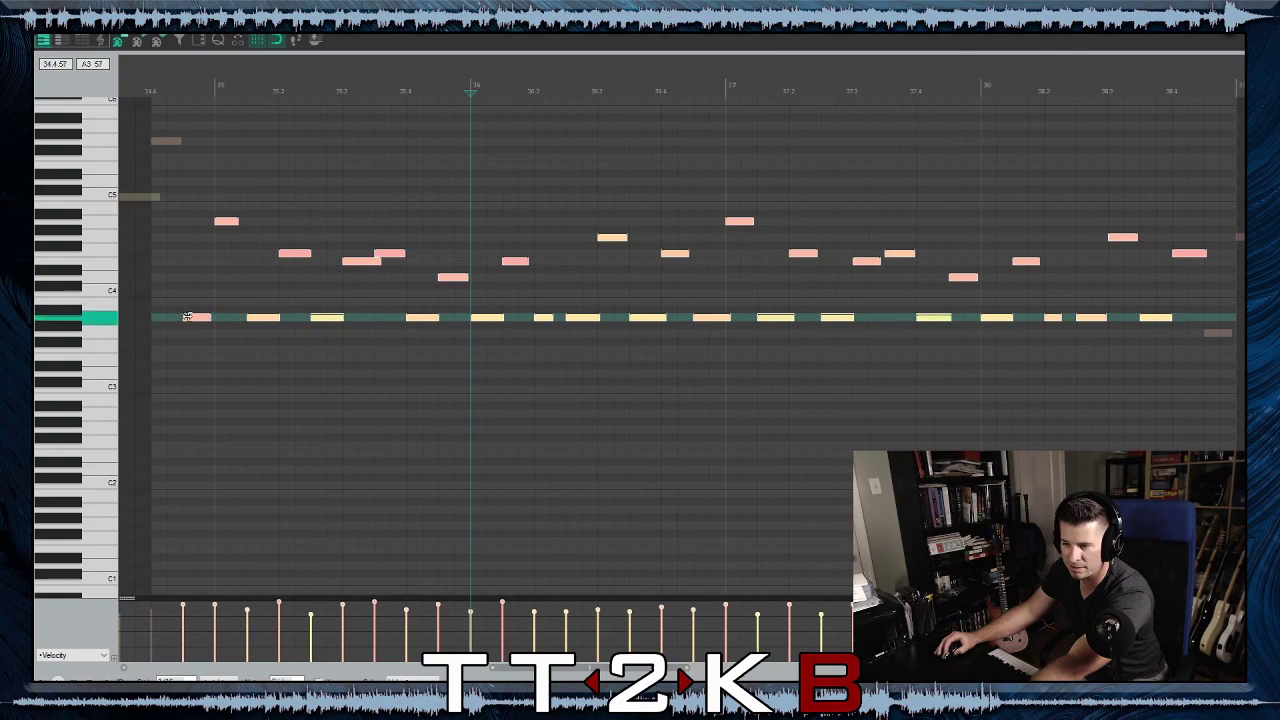
drag(193, 322, 193, 222)
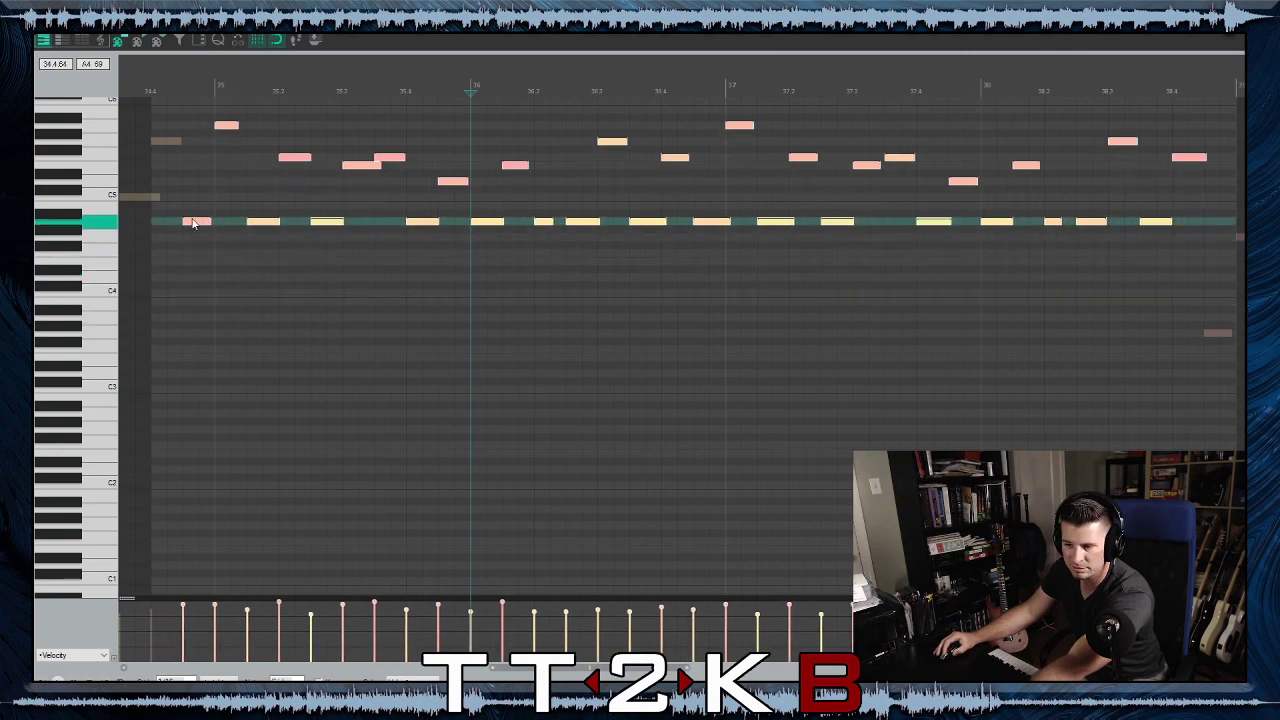
key(Escape)
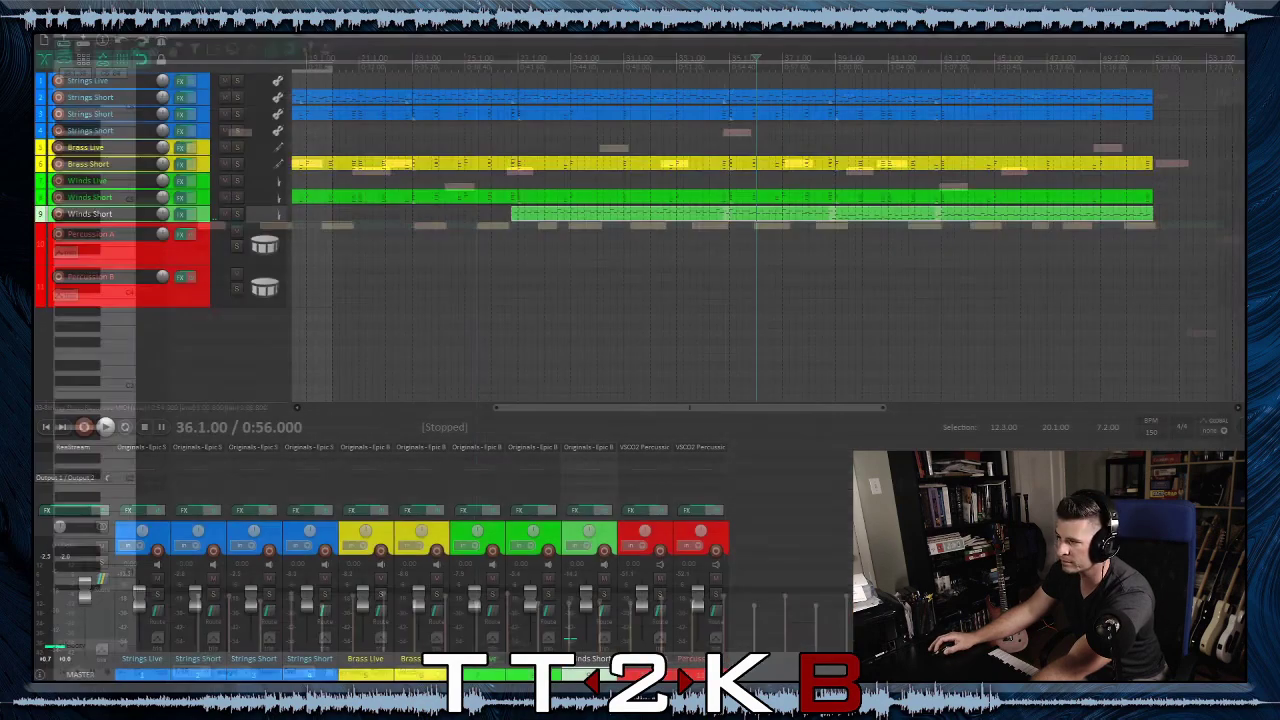
Transpose all notes of the winds melody item at bars 39 to 42 up one octave, so its repeated G3 becomes G4
double_click(888, 222)
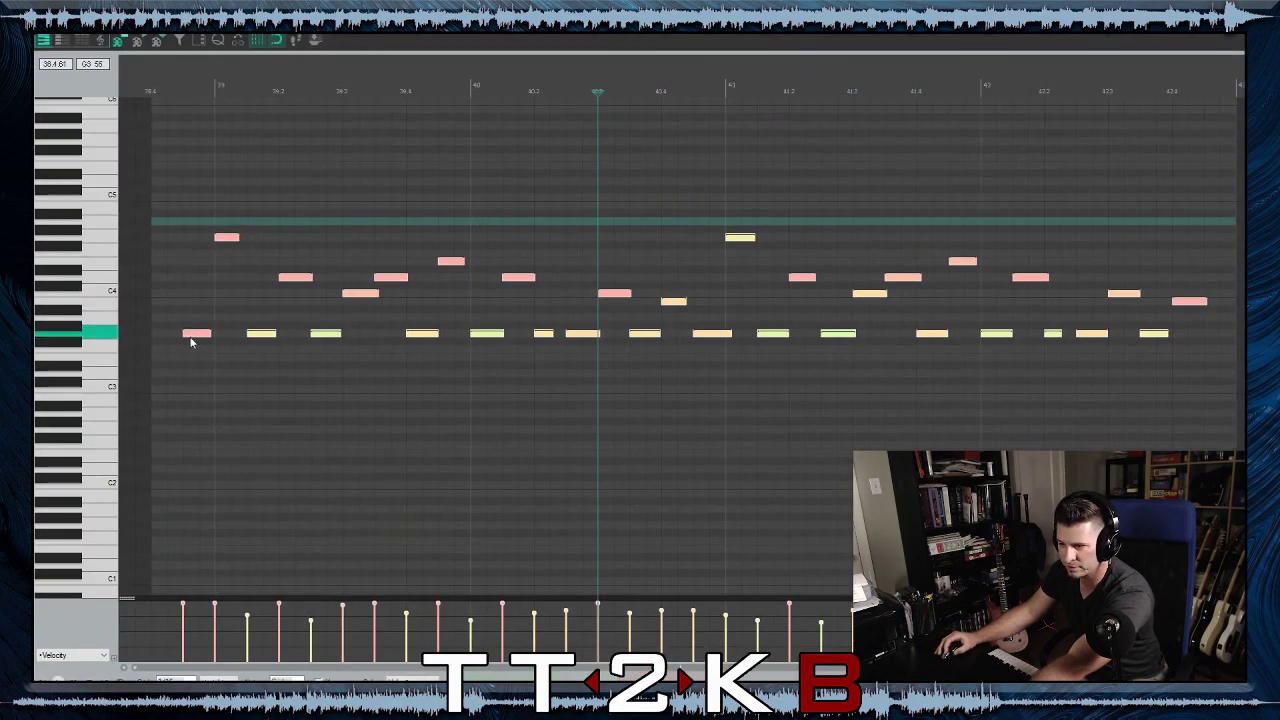
drag(193, 338, 190, 242)
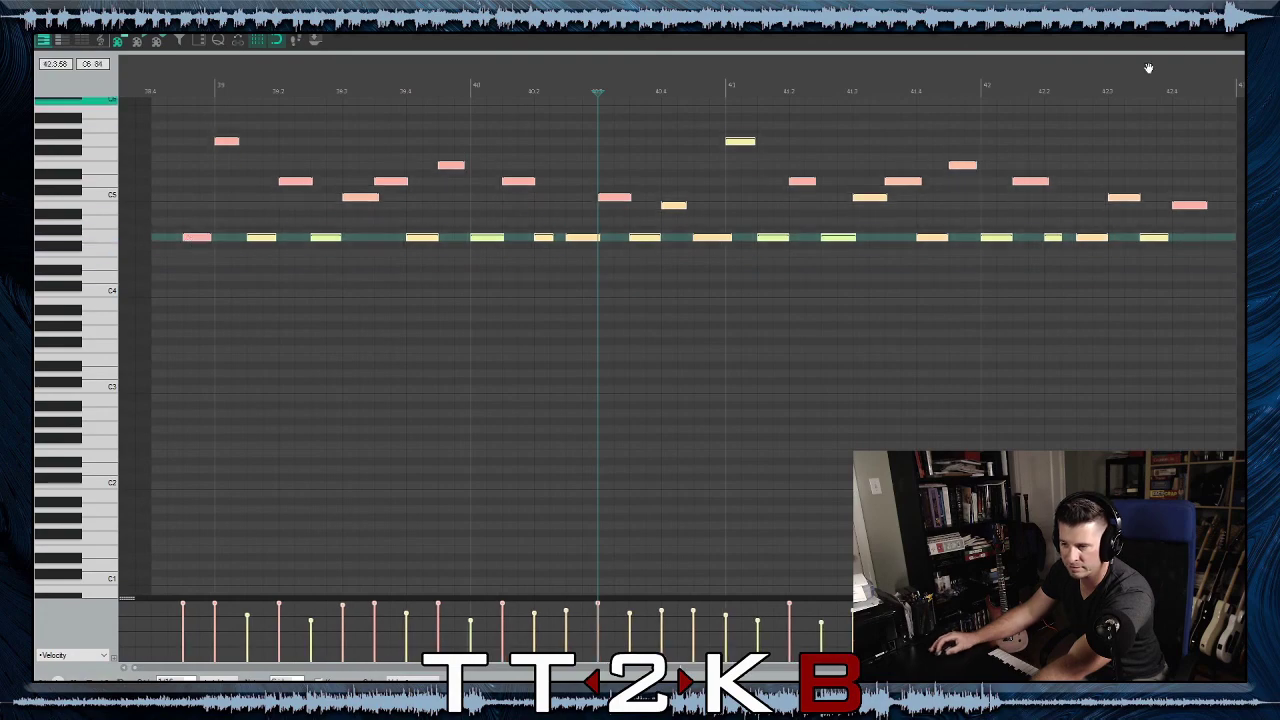
key(Escape)
Transpose all notes of the last winds melody item, starting at bar 43, up one octave
double_click(966, 220)
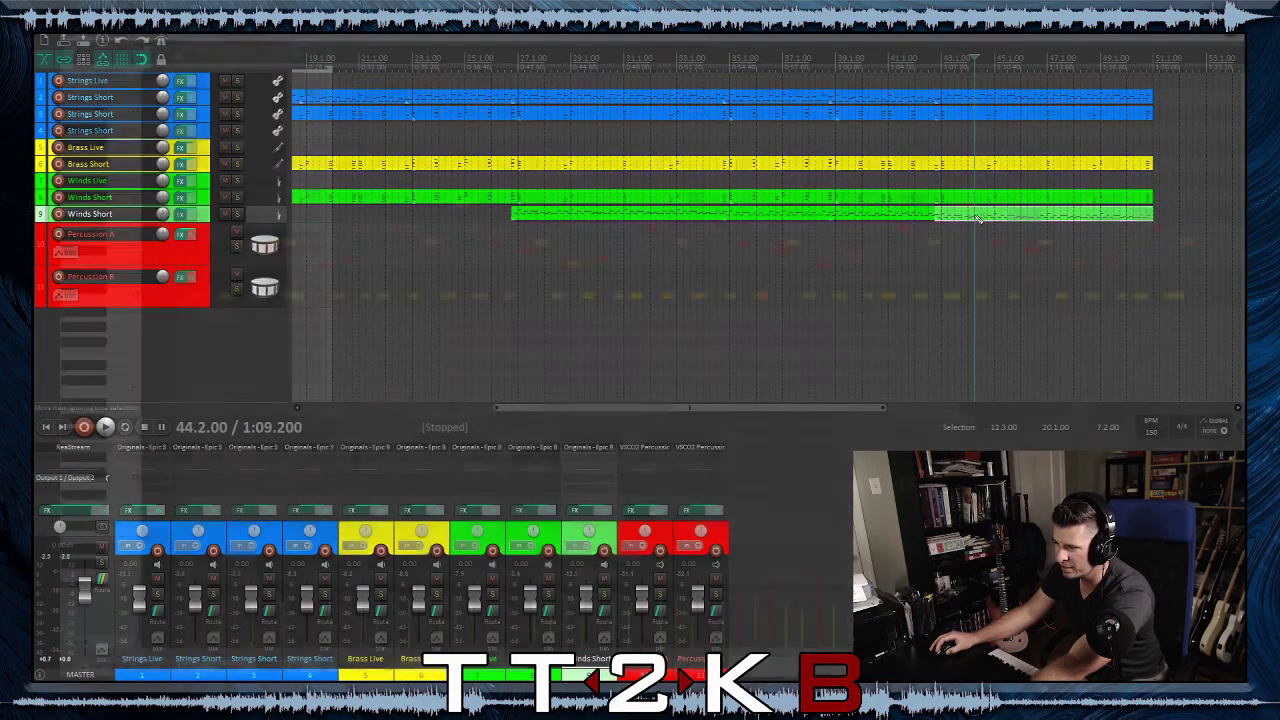
drag(158, 152, 1208, 343)
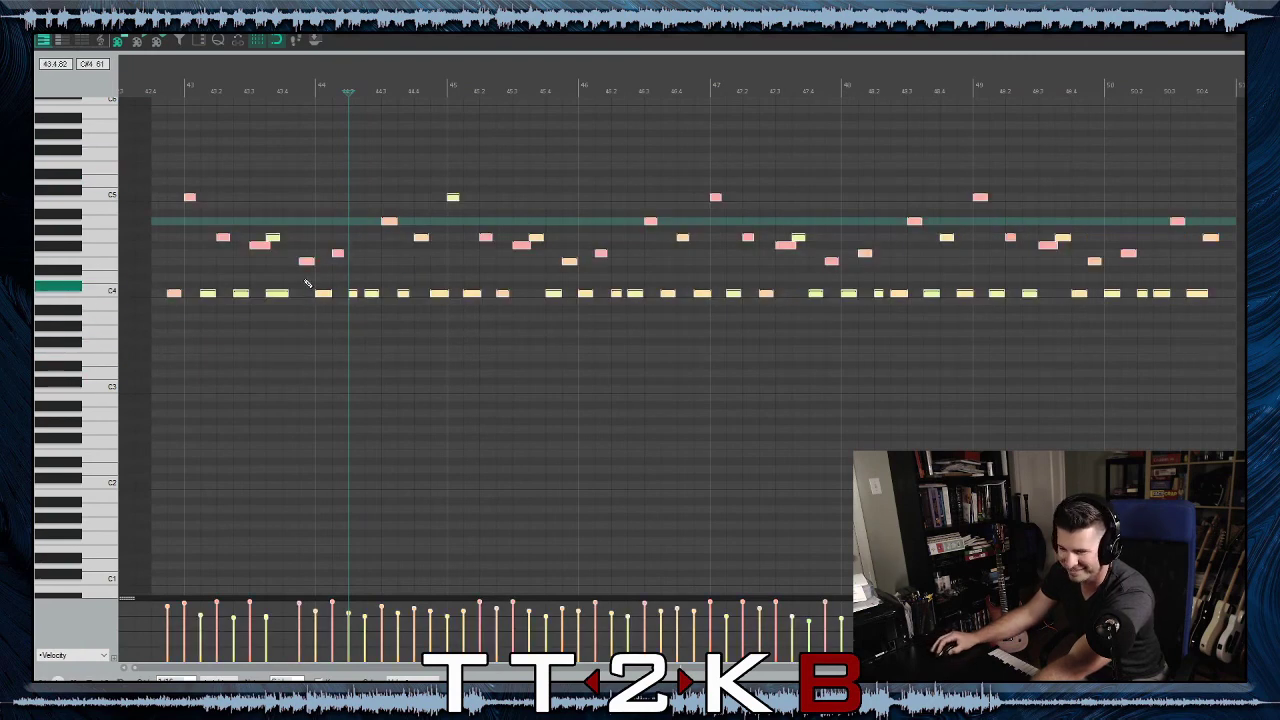
drag(174, 295, 174, 200)
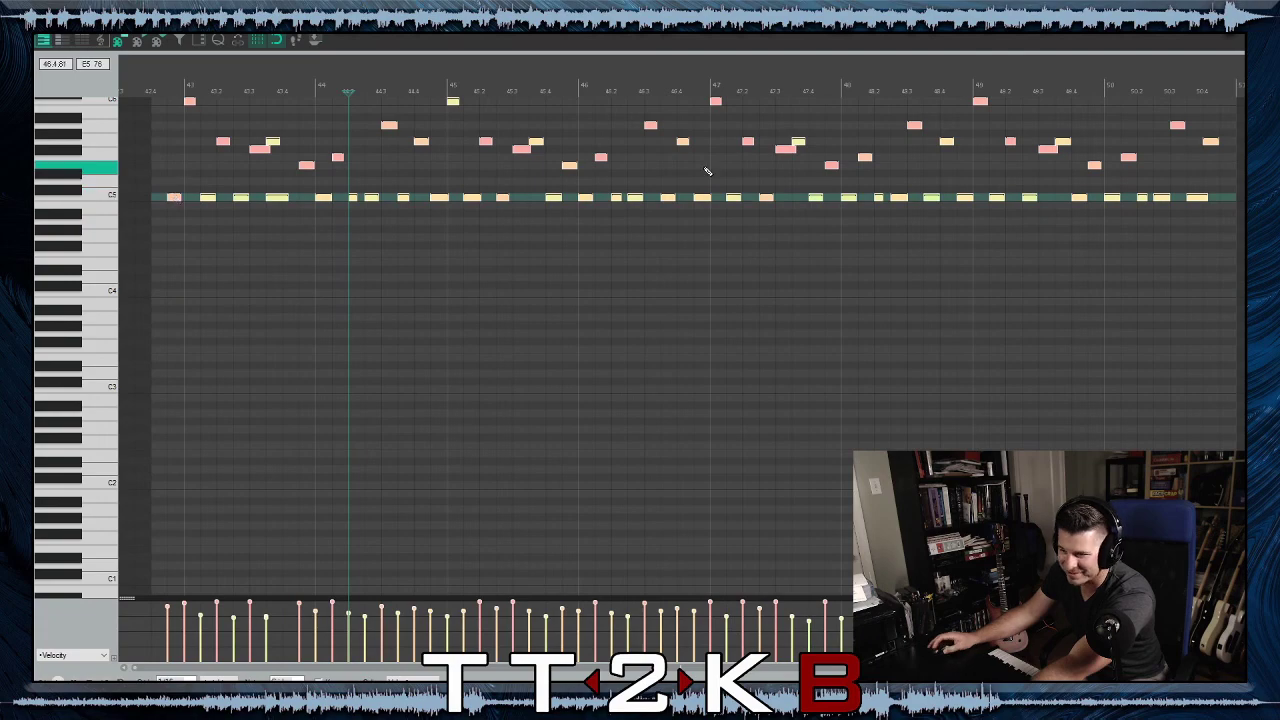
key(Escape)
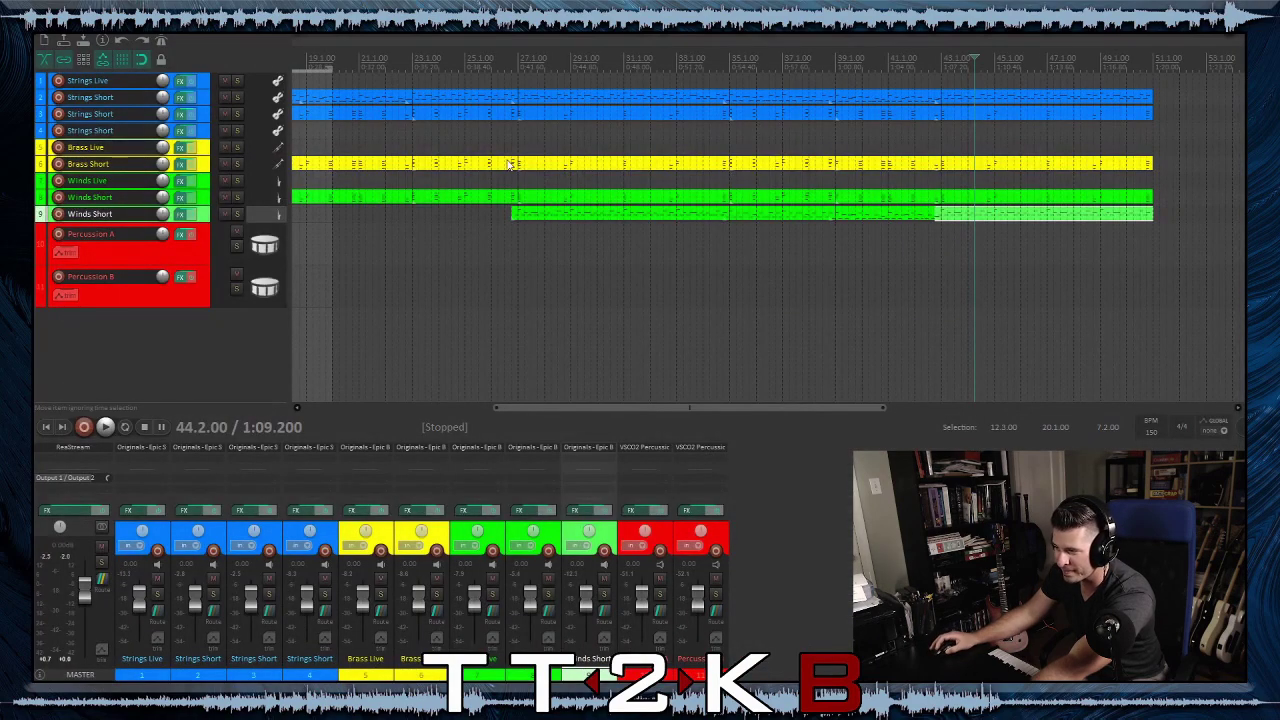
Play the arrangement from bar 15 past the winds melody entrance at bar 27 to check the new layer
scroll(349, 286, down, 2)
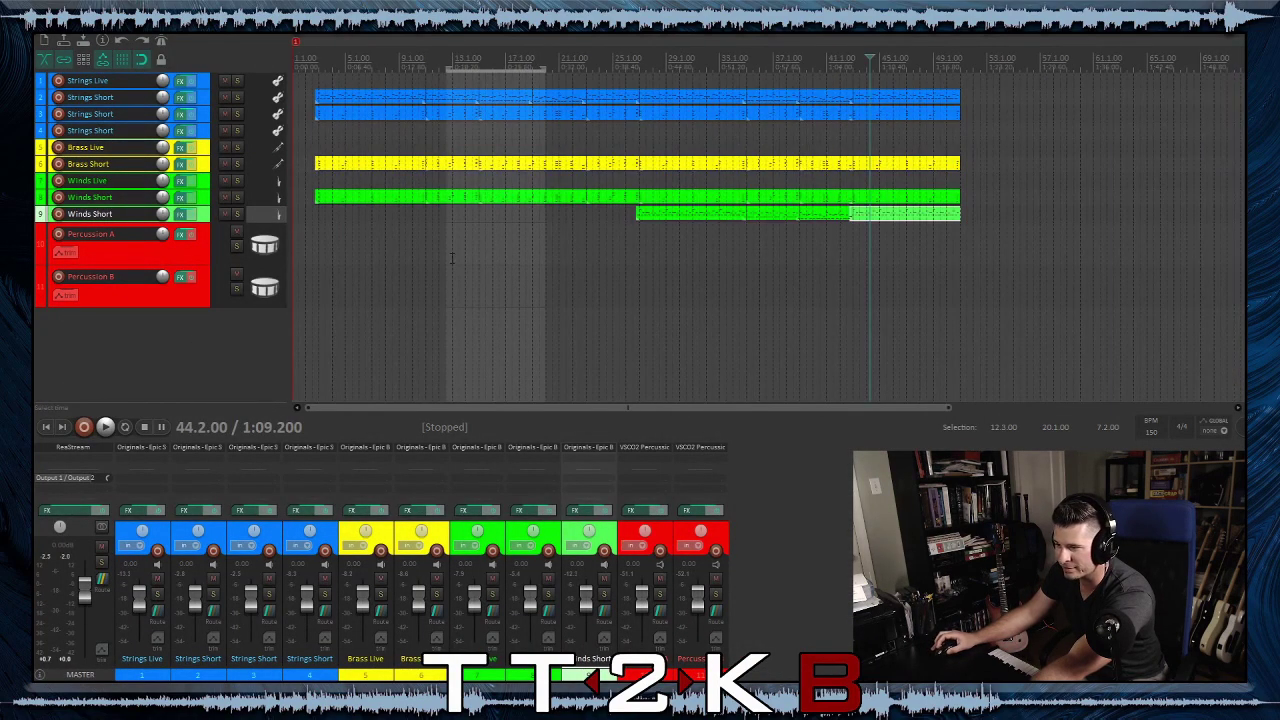
click(532, 172)
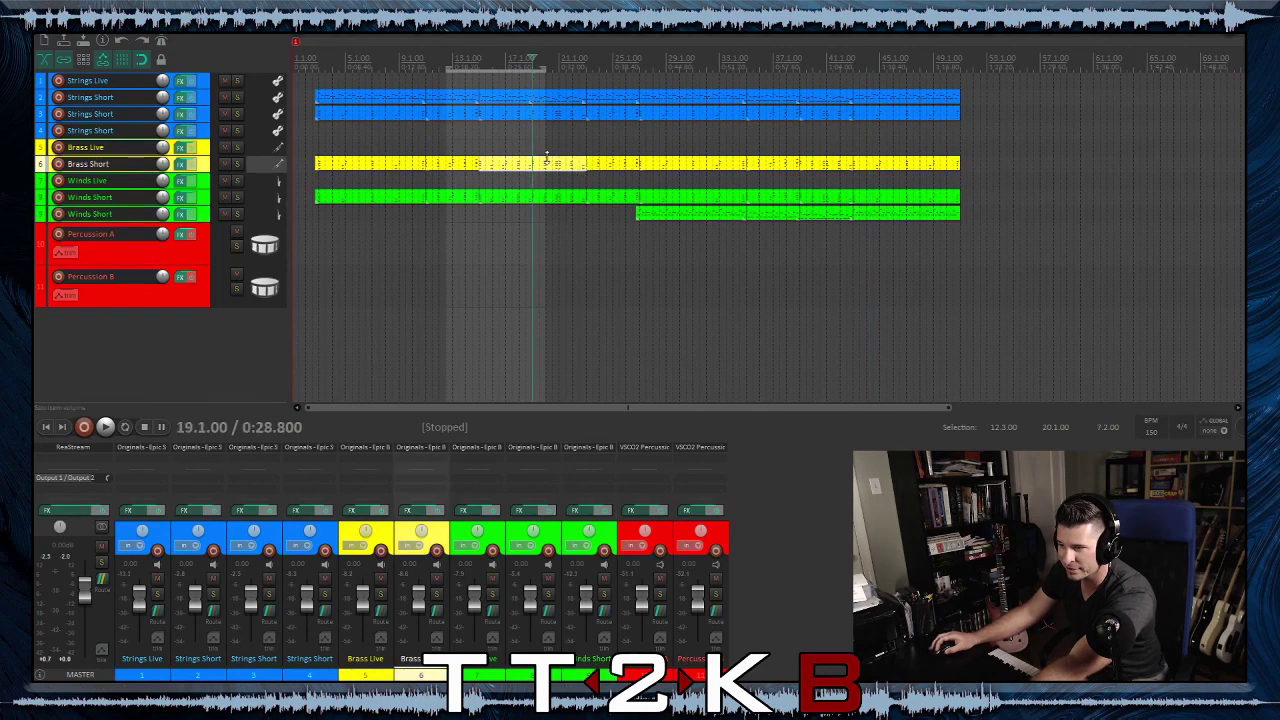
click(552, 165)
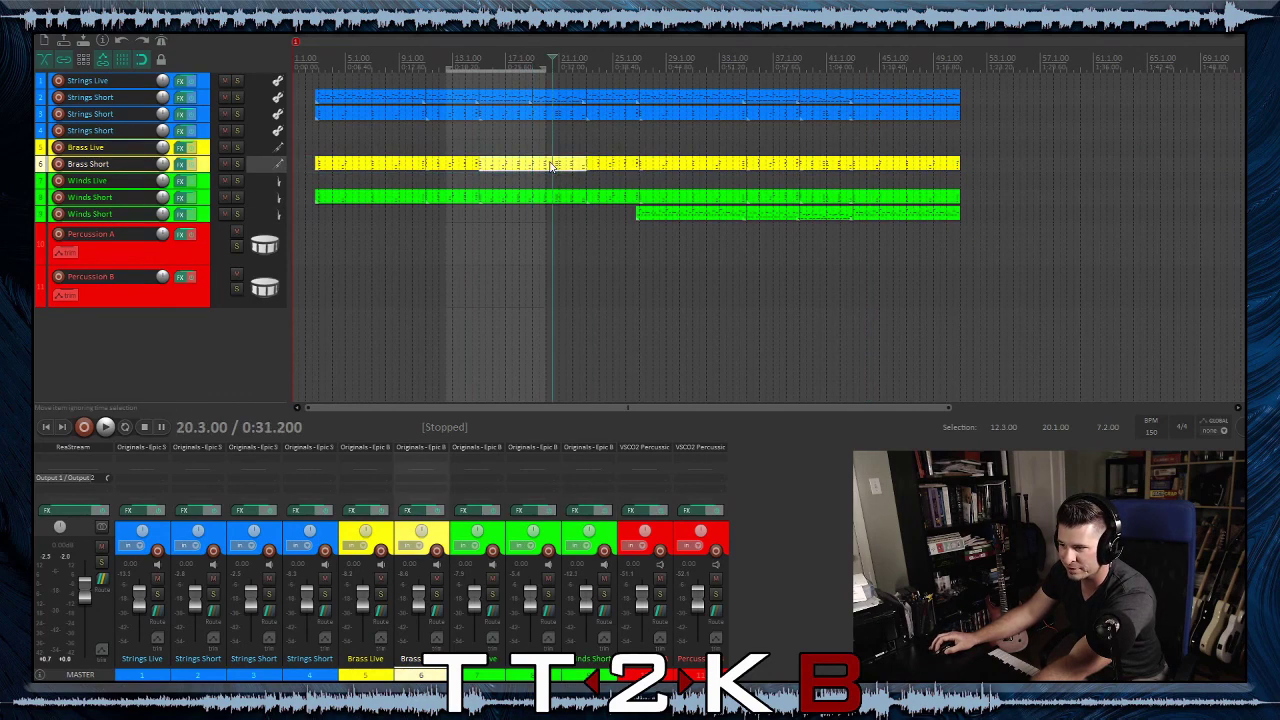
click(482, 177)
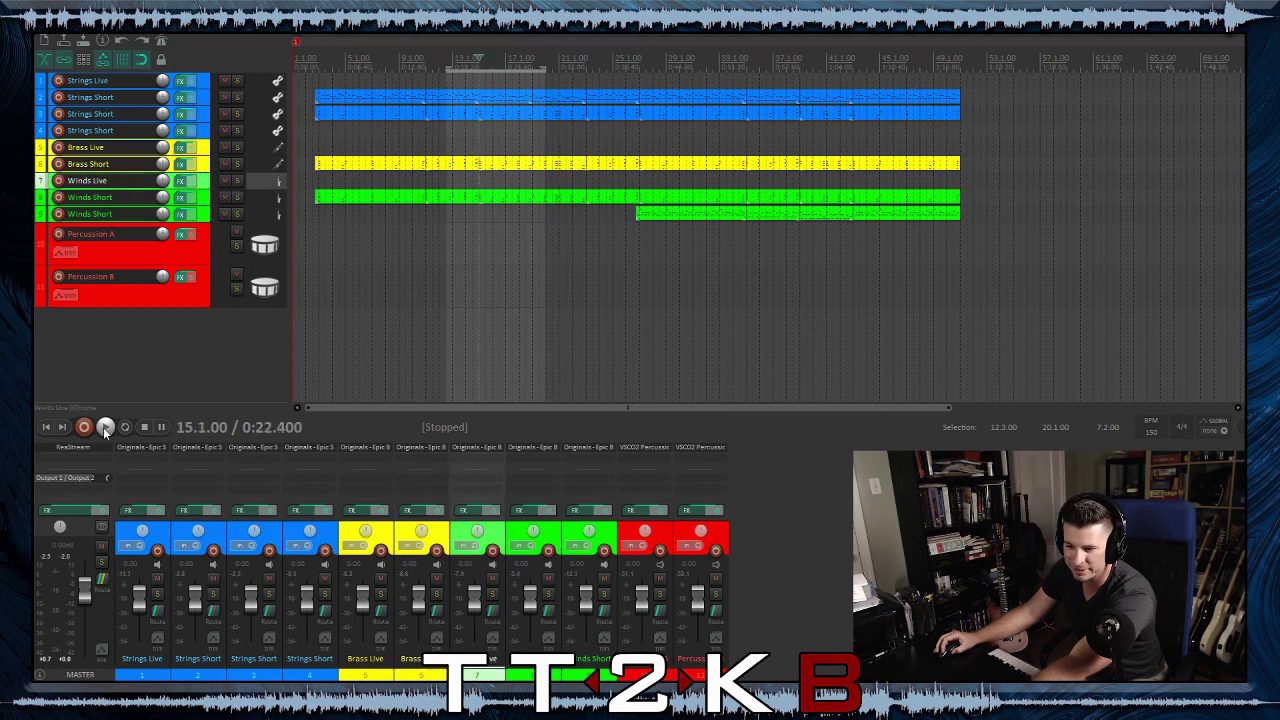
click(104, 427)
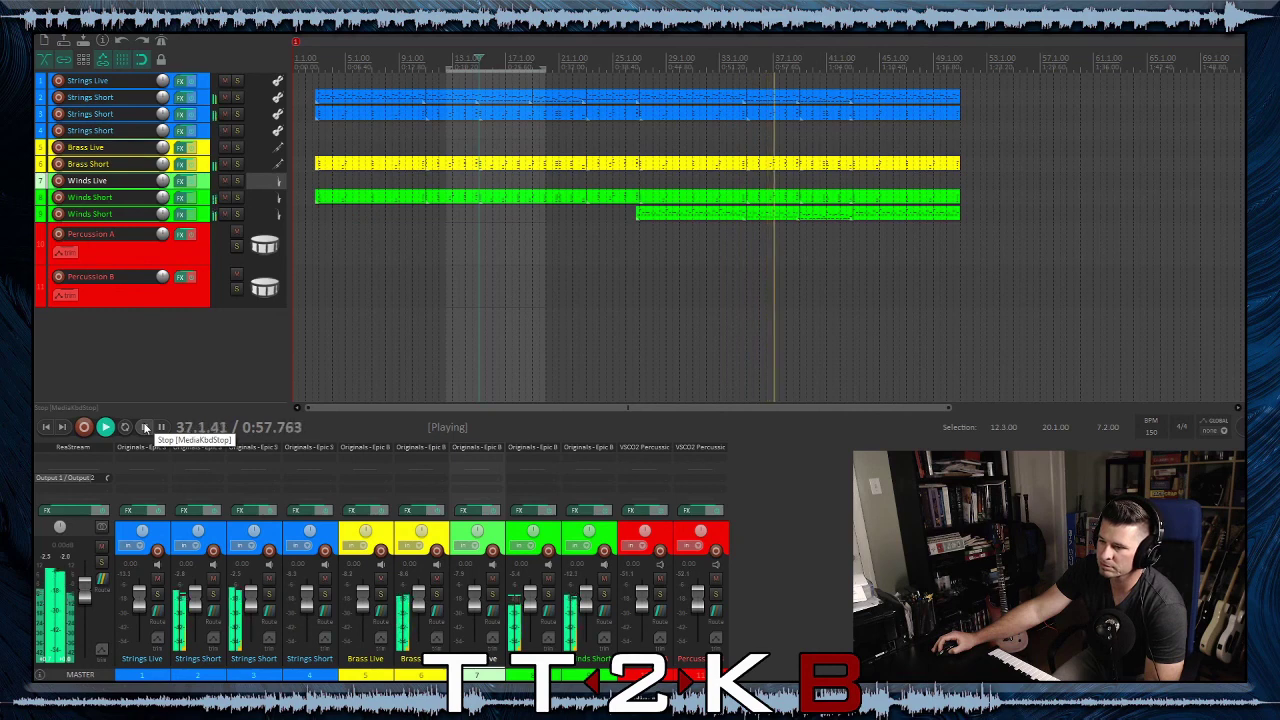
click(146, 427)
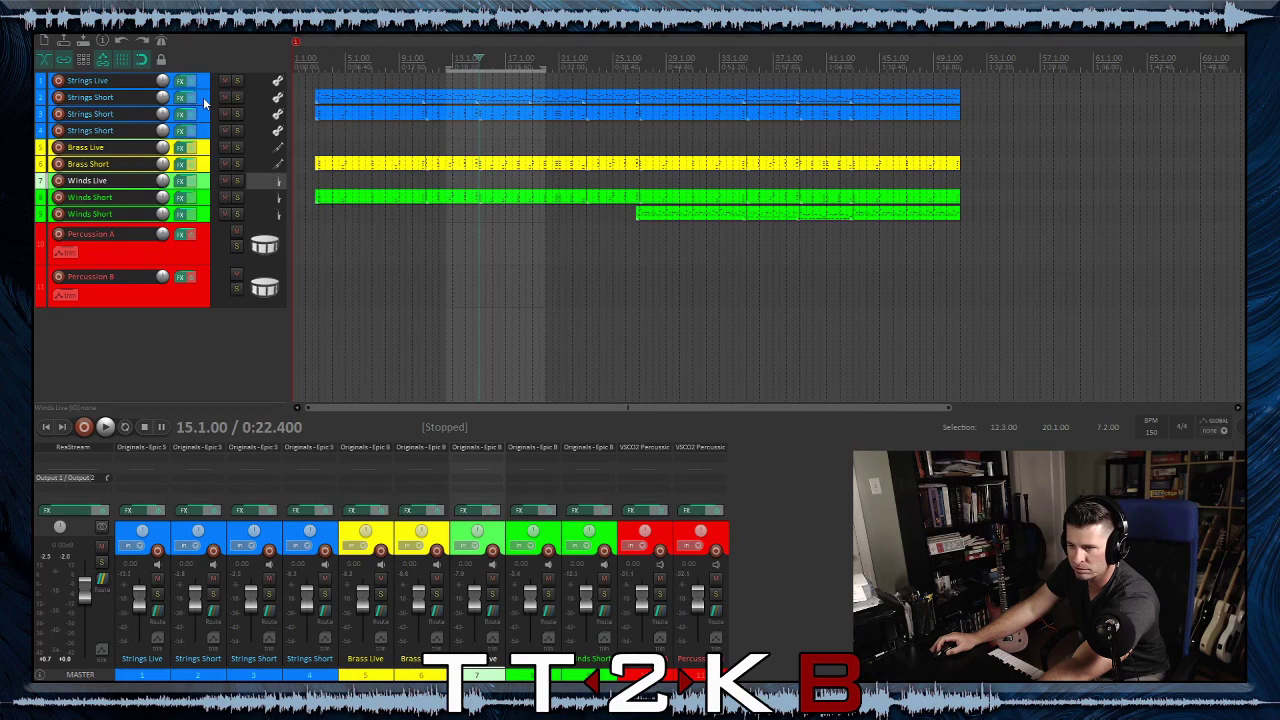
Duplicate the Strings Short melody track together with its items
right_click(203, 97)
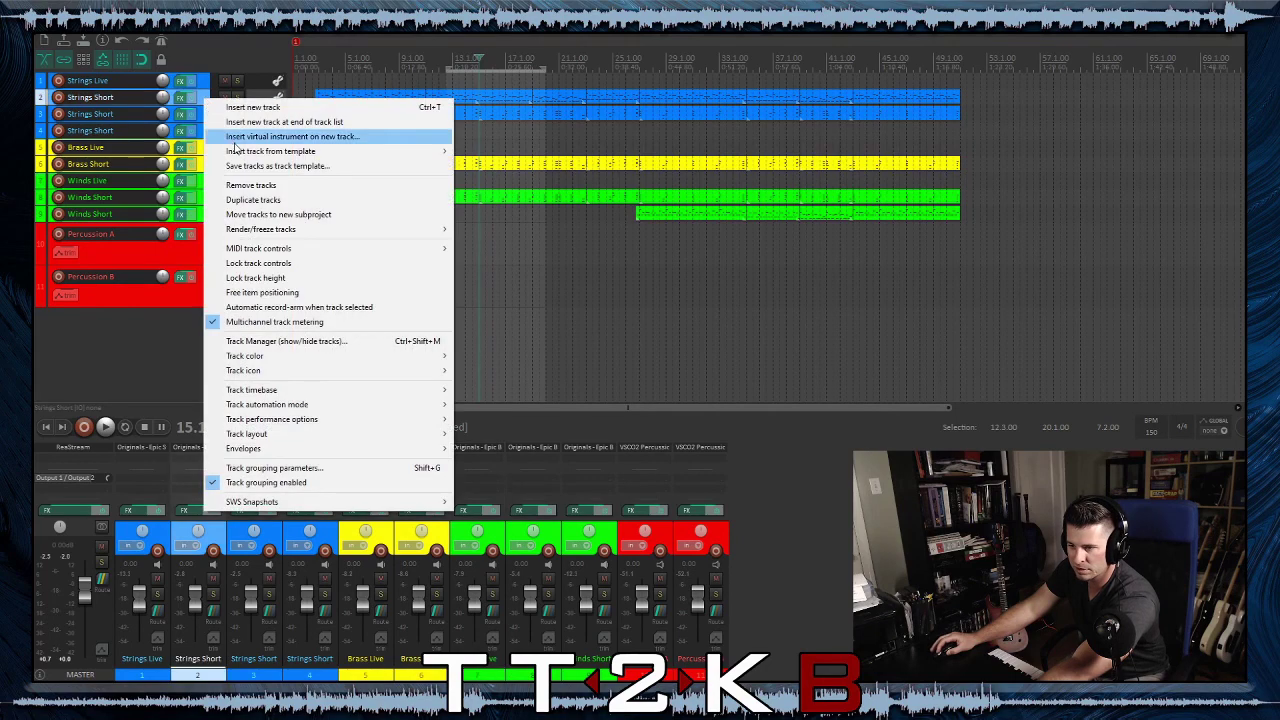
click(254, 200)
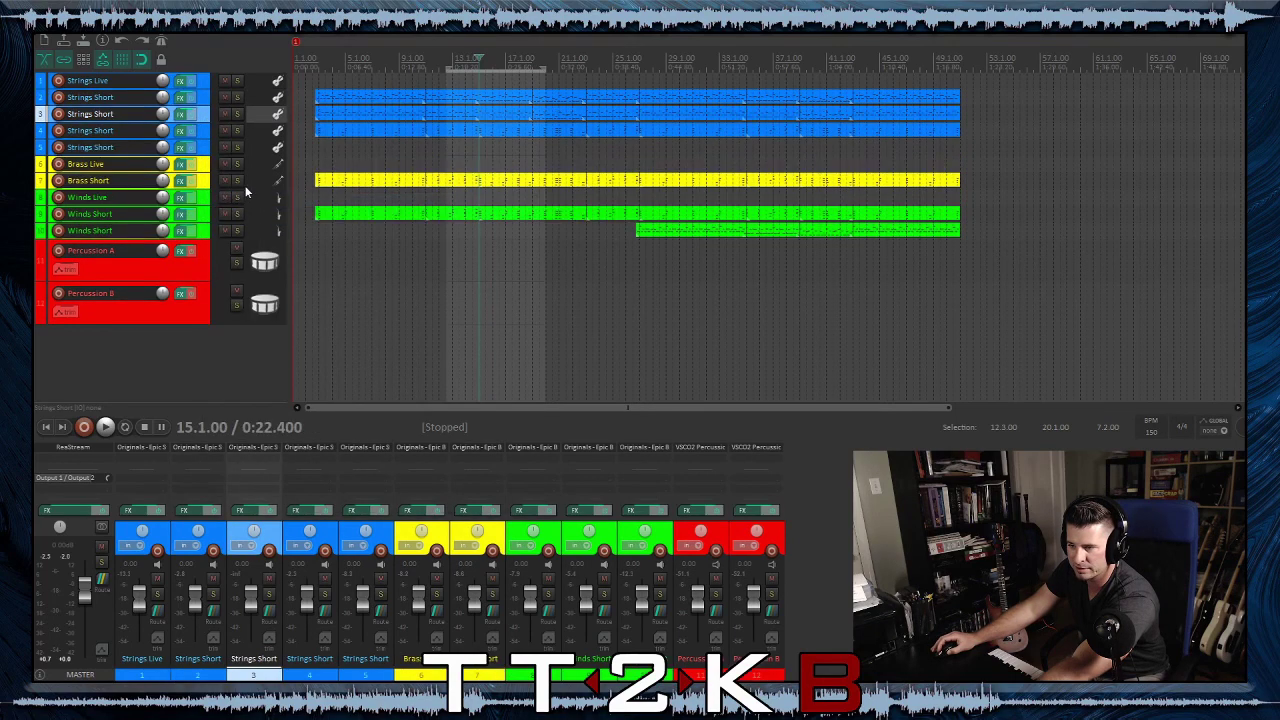
Delete all items from the duplicated Strings Short track and move the winds melody items starting at bar 27 onto it
click(338, 118)
shift+click(928, 117)
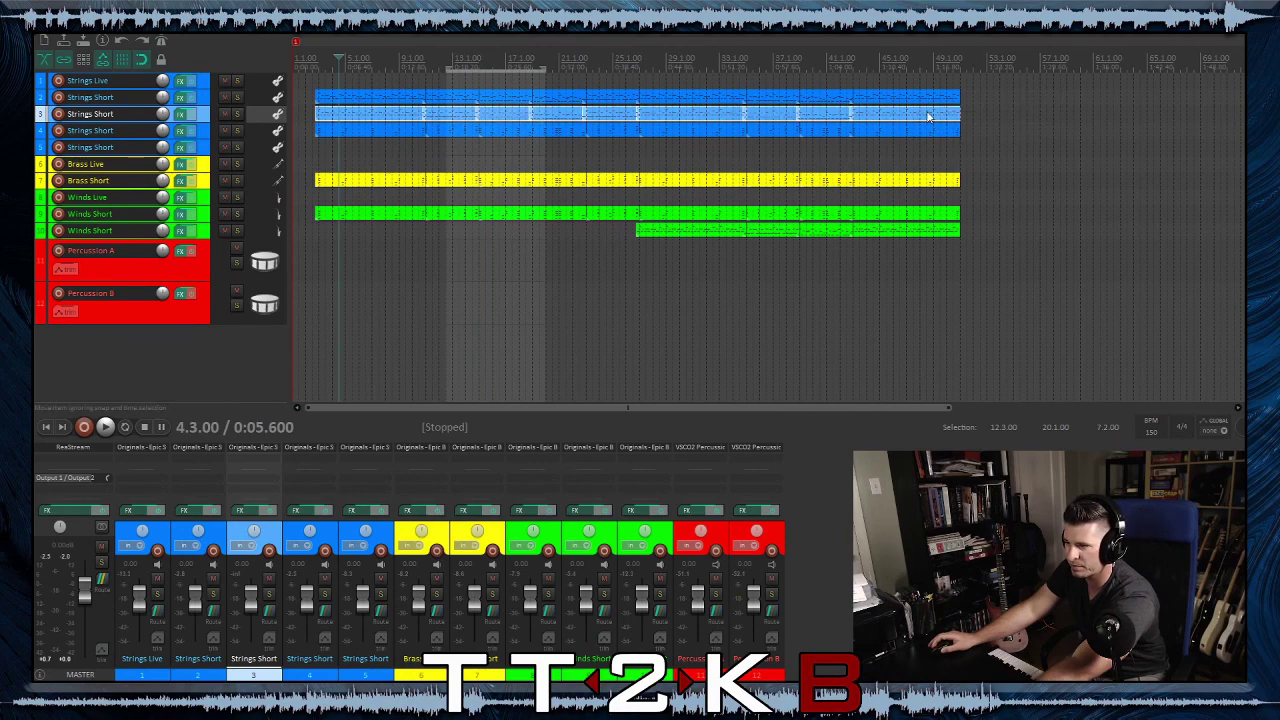
key(Delete)
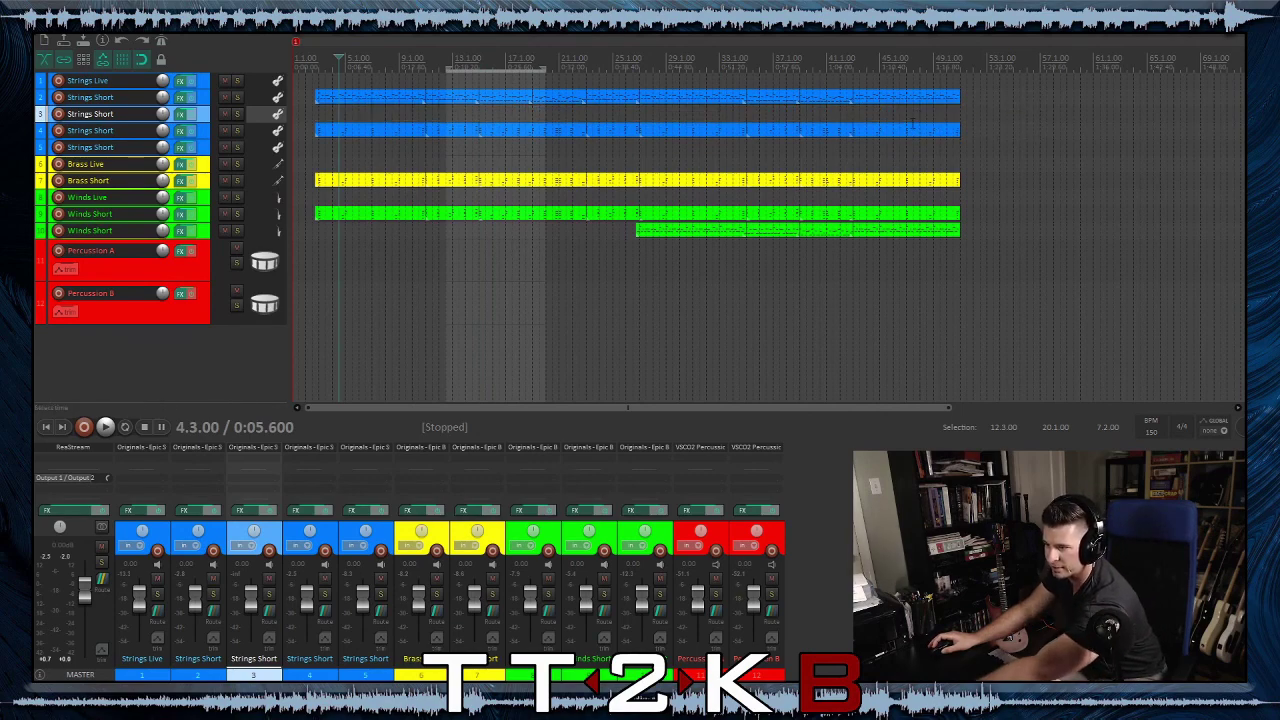
click(677, 232)
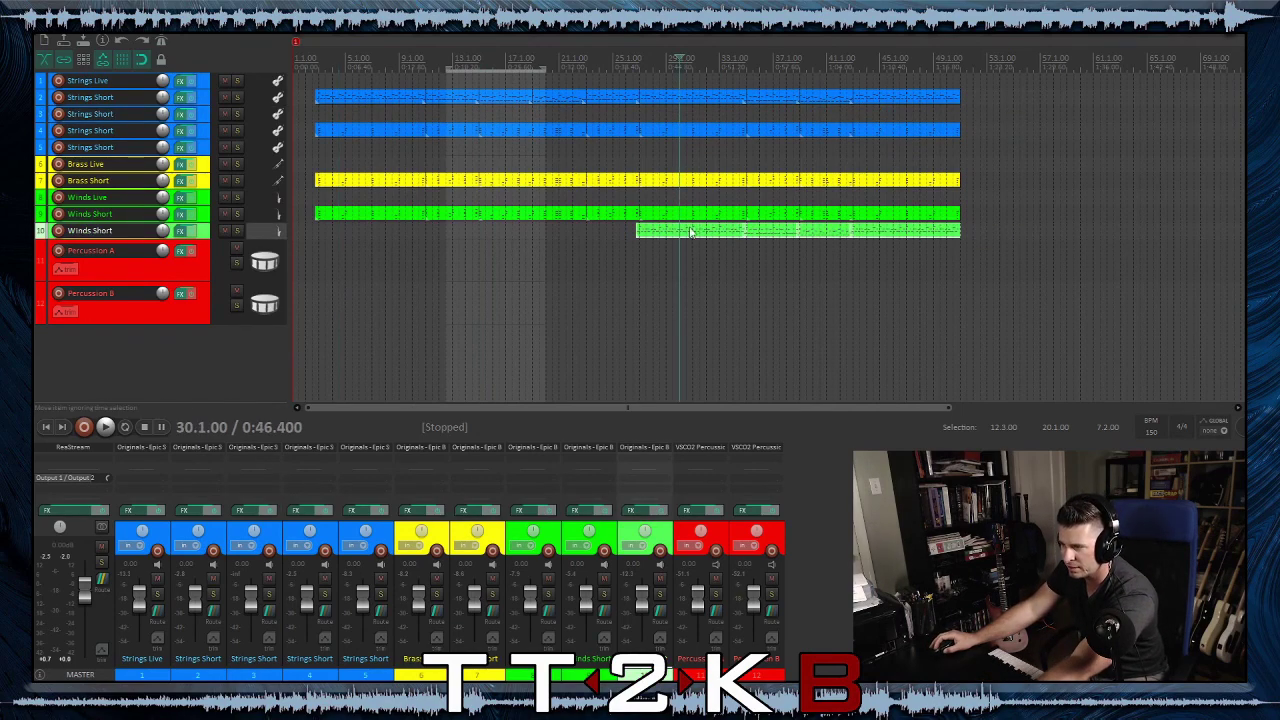
drag(653, 237, 647, 121)
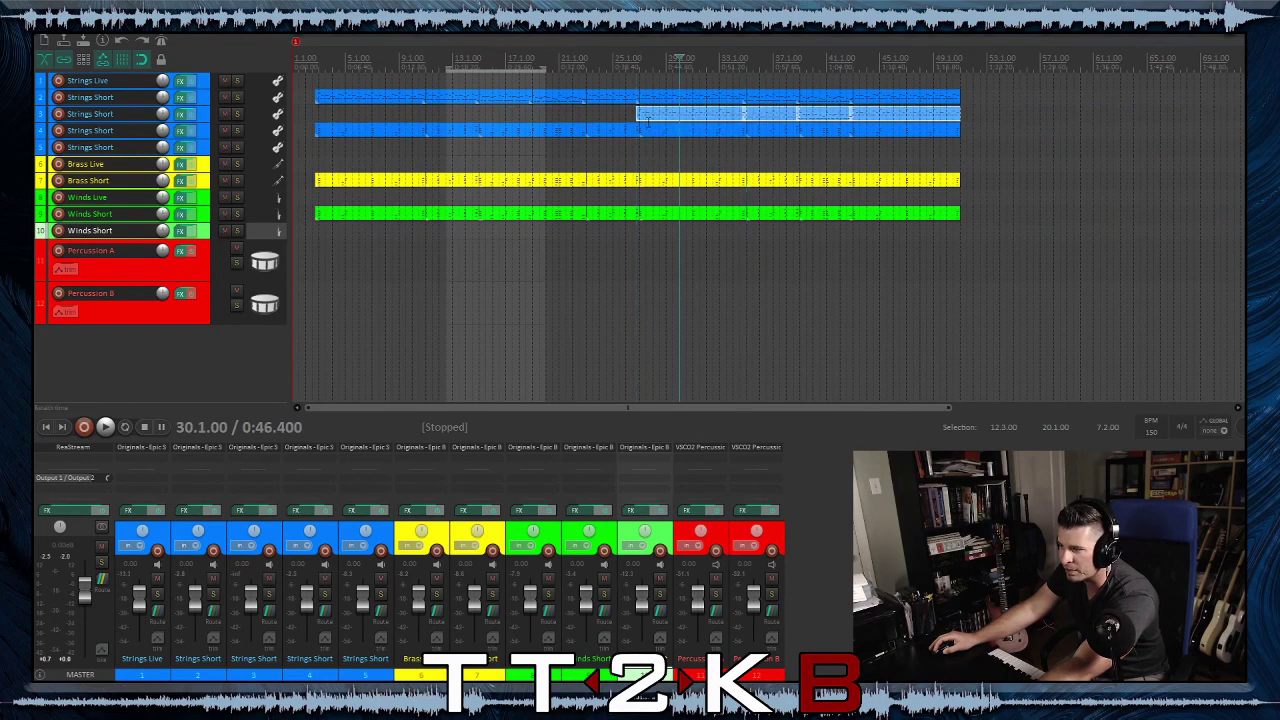
Play the arrangement from bar 23 to about bar 42 to hear the octave-up melody on the short strings
click(586, 113)
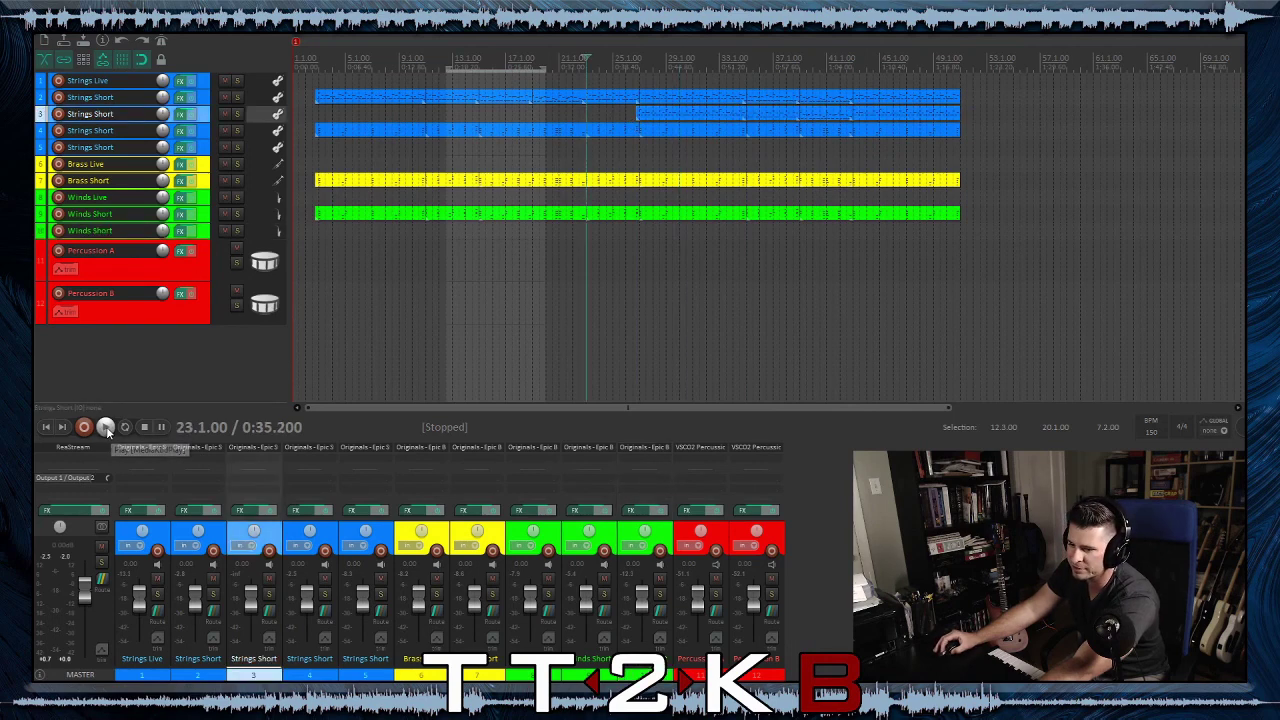
click(106, 426)
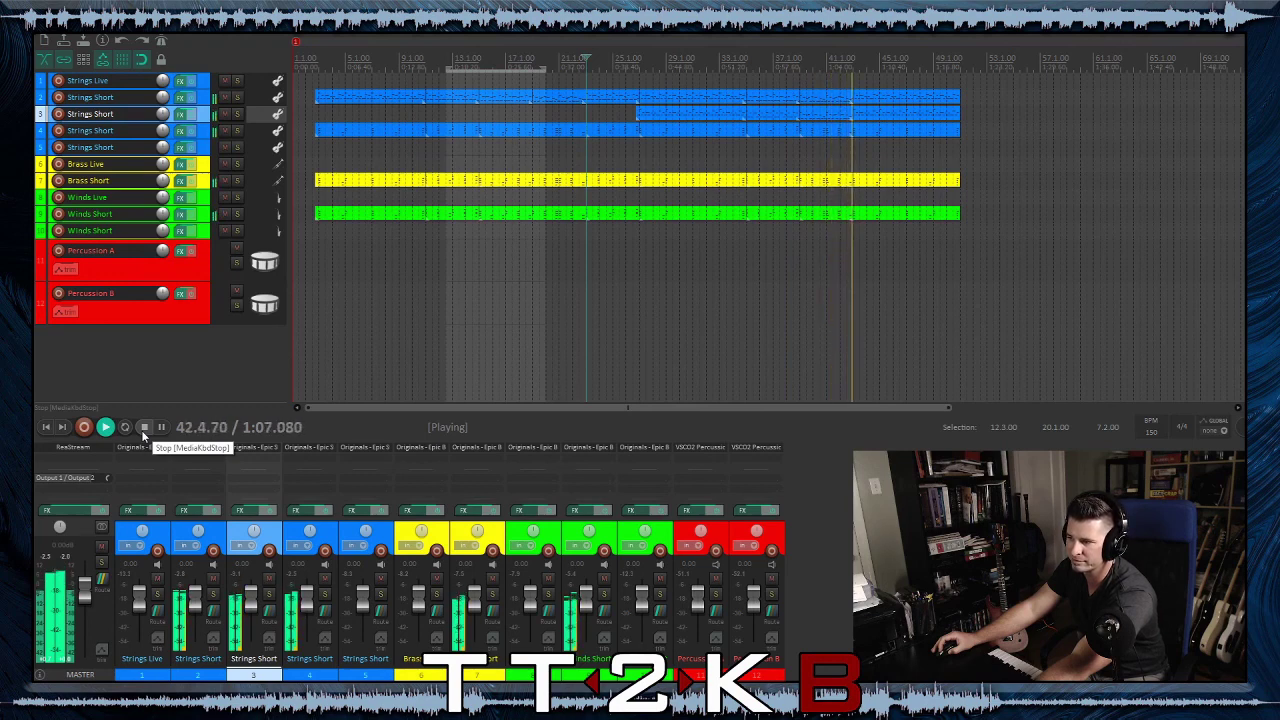
click(143, 428)
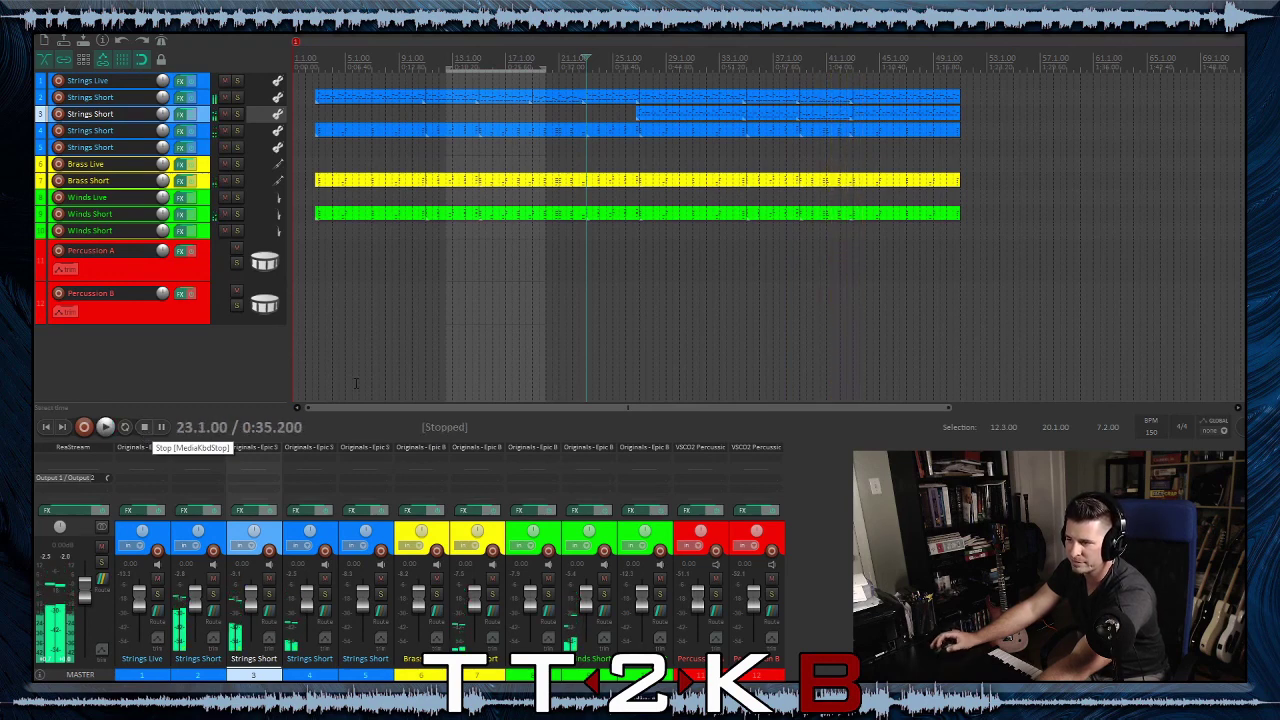
Copy the octave-up melody items from the third Strings Short track back onto the empty lower Winds Short track, aligned with the originals
click(640, 230)
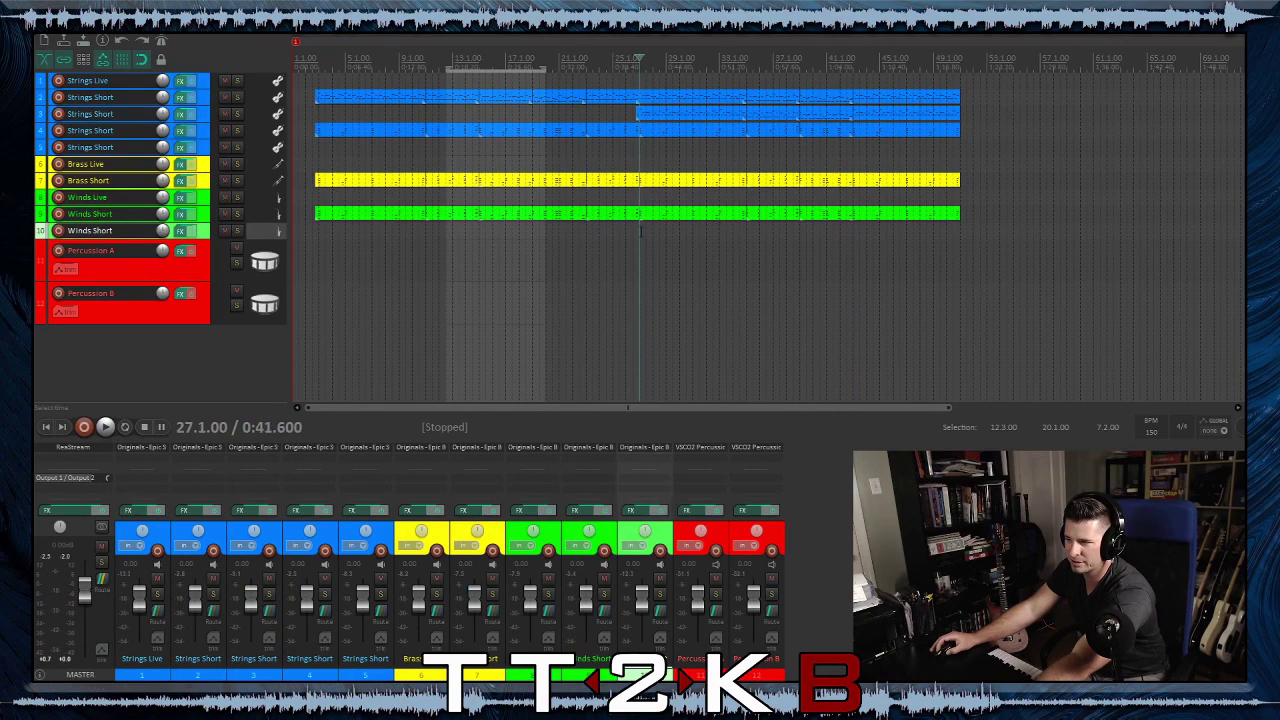
drag(640, 220, 746, 106)
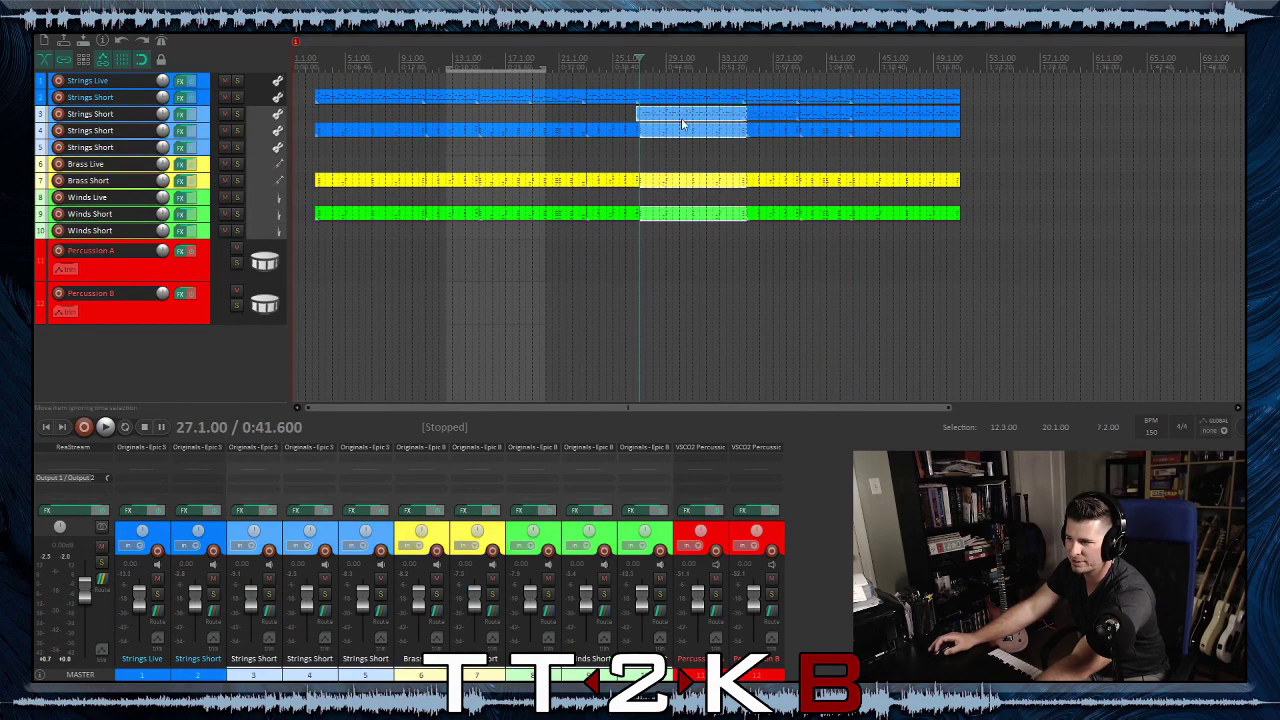
click(681, 117)
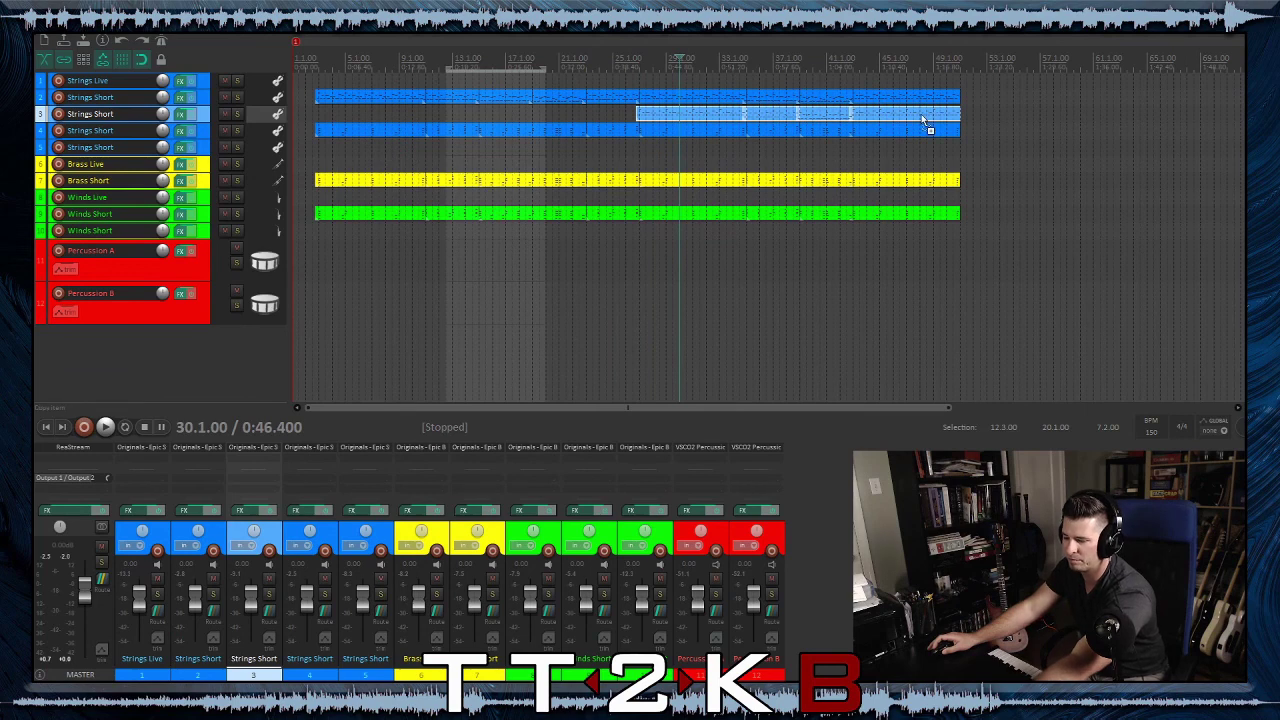
click(639, 229)
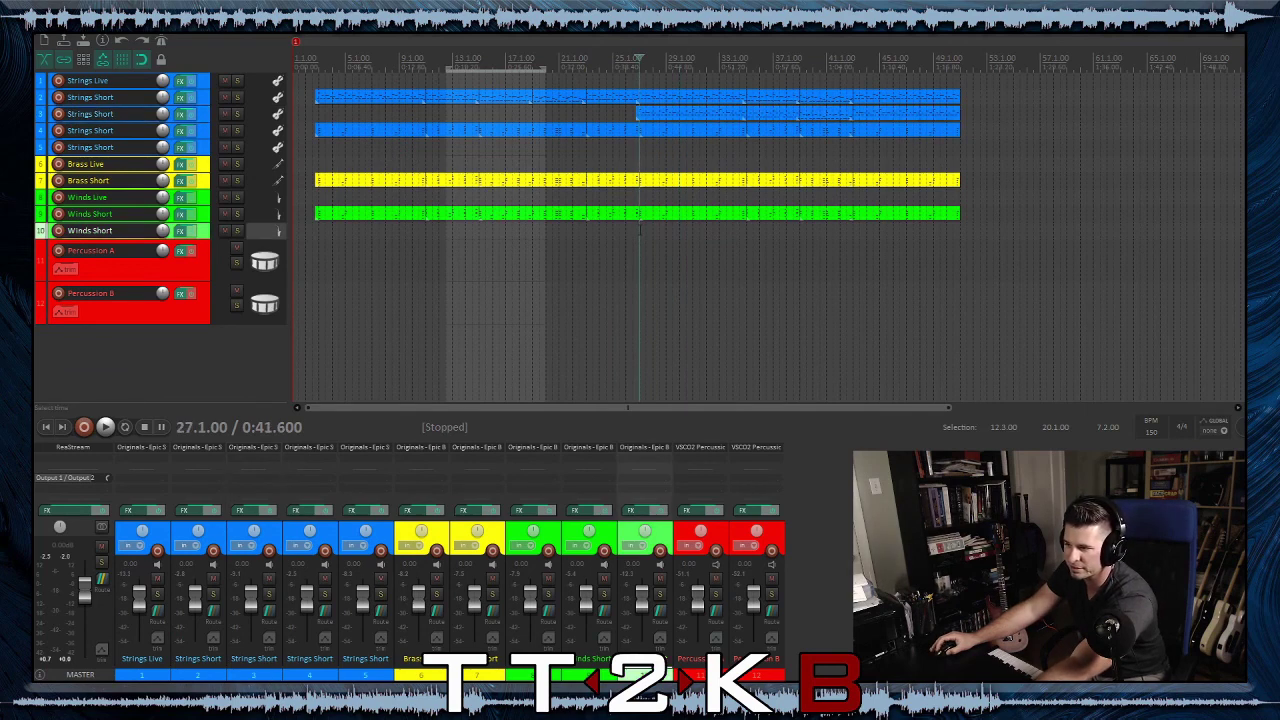
key(ctrl+v)
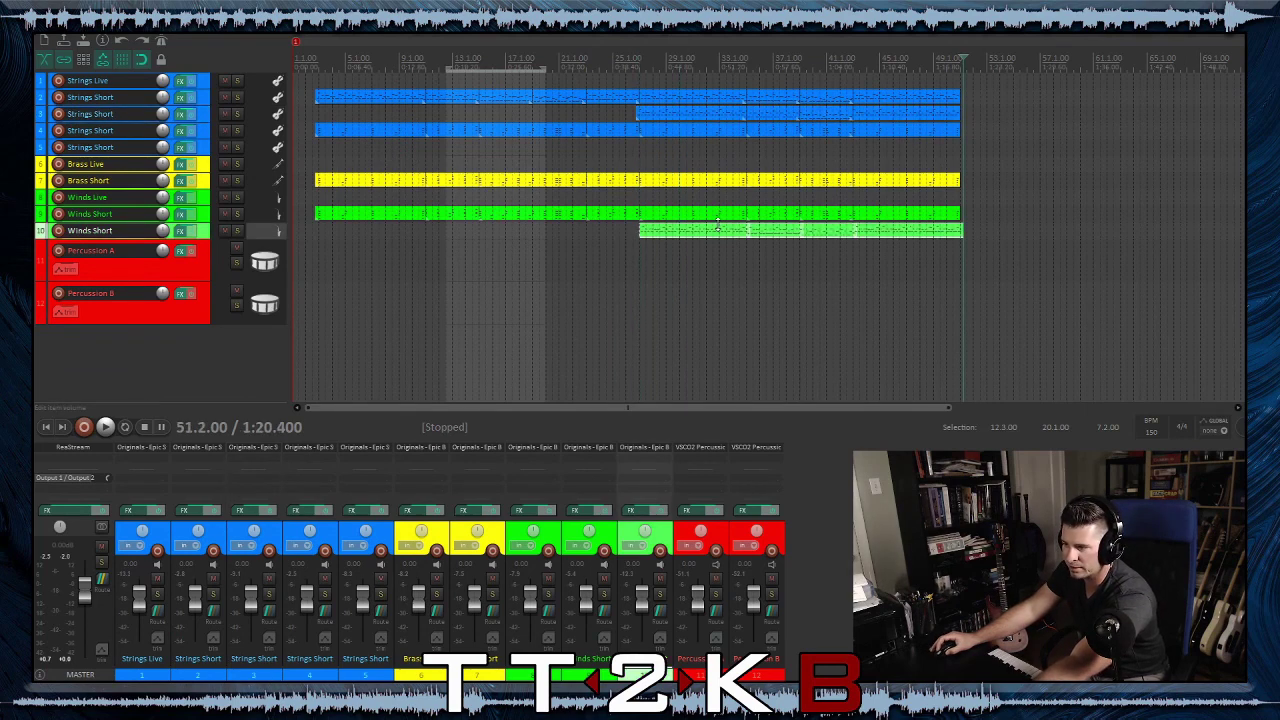
drag(732, 233, 728, 234)
Play from bar 23 past bar 27 to hear the strings and winds doubling the high melody
click(613, 229)
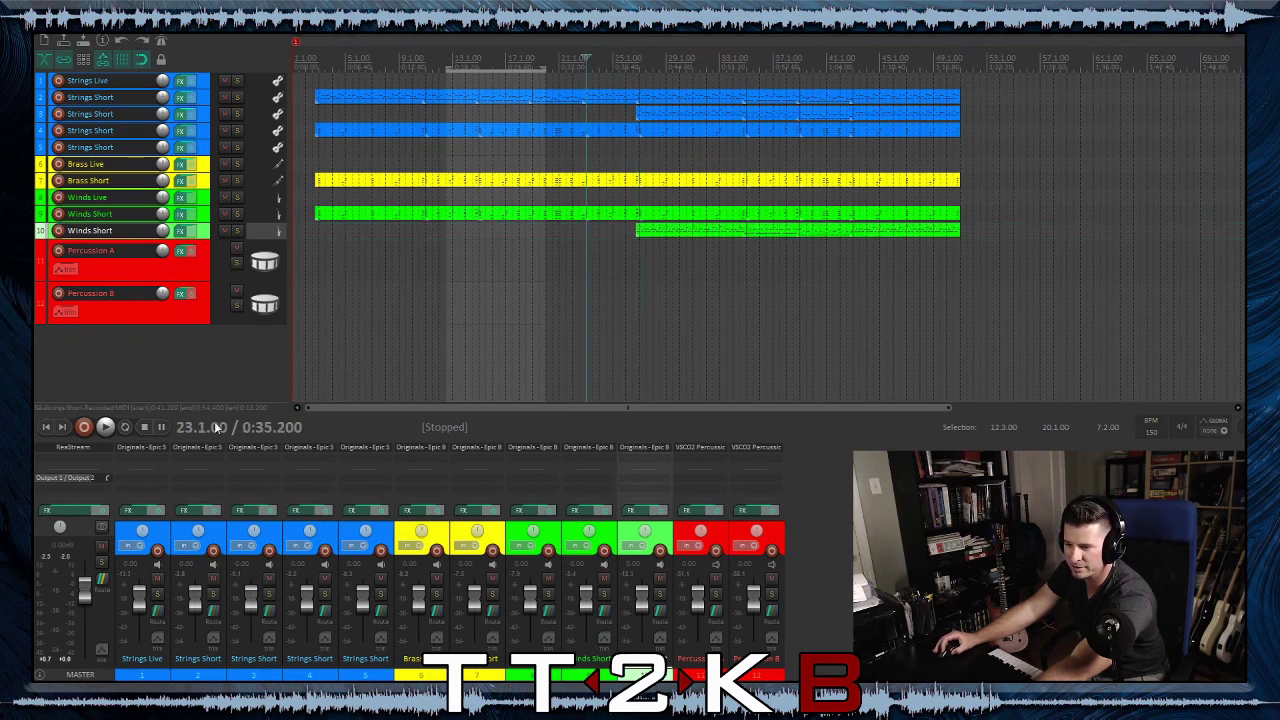
click(105, 427)
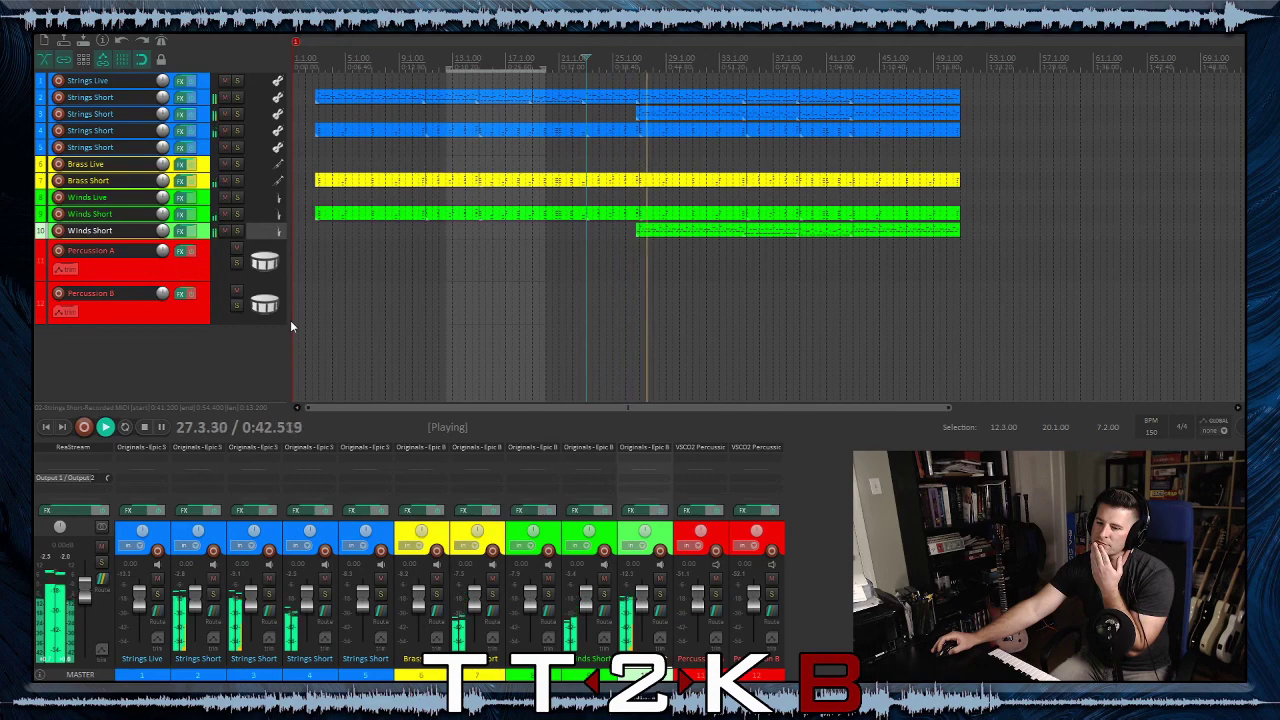
click(145, 429)
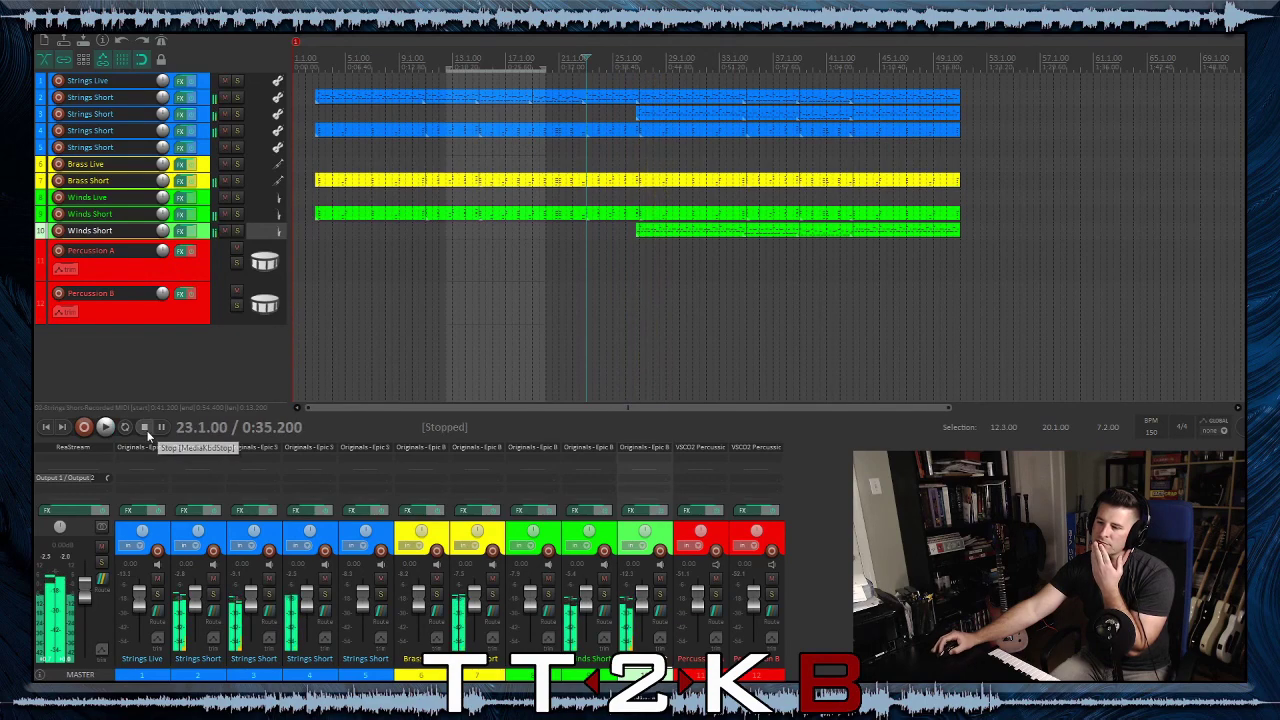
Slightly lower the velocities of all notes in the high strings melody item at bars 27 to 34
click(688, 113)
double_click(688, 113)
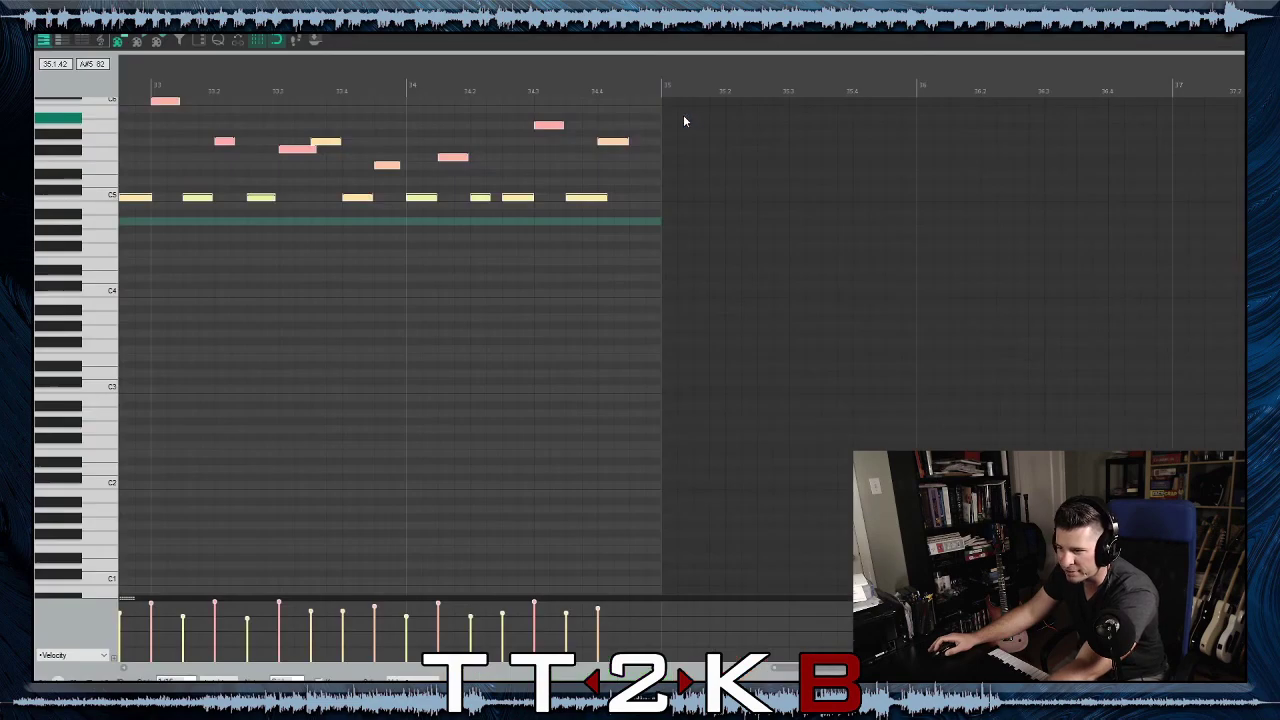
scroll(478, 373, left, 6)
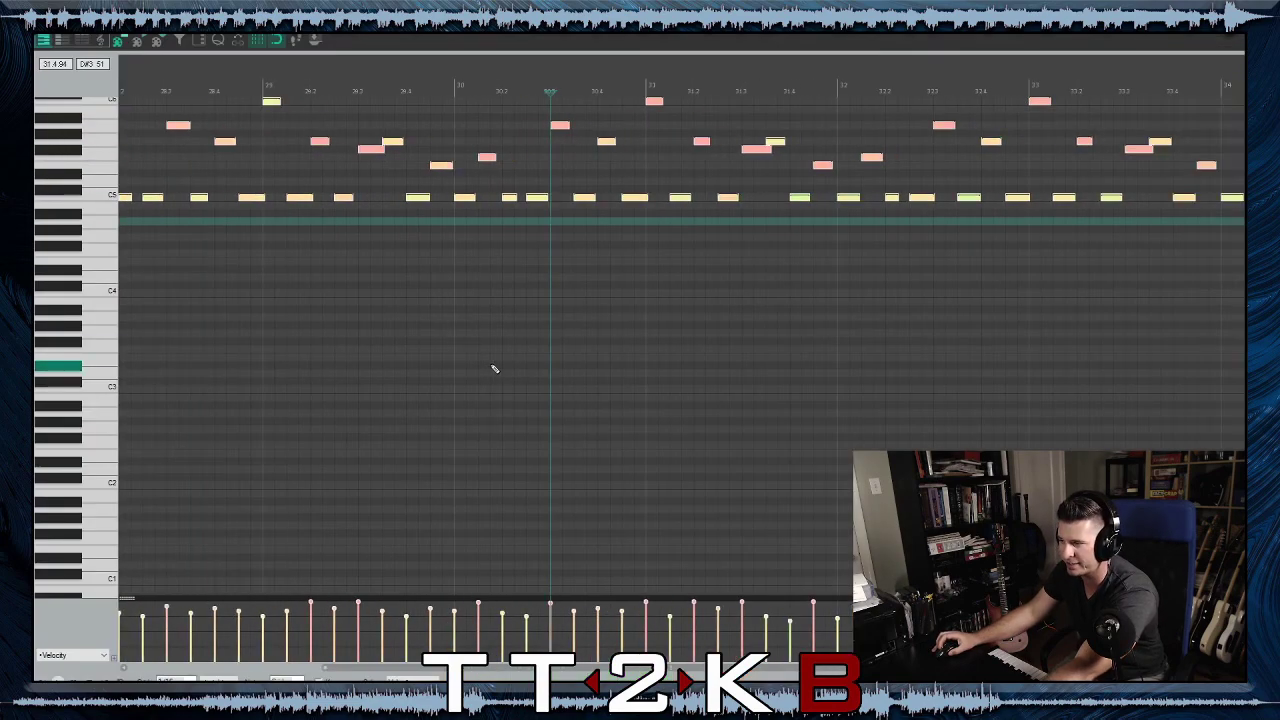
scroll(494, 369, down, 2)
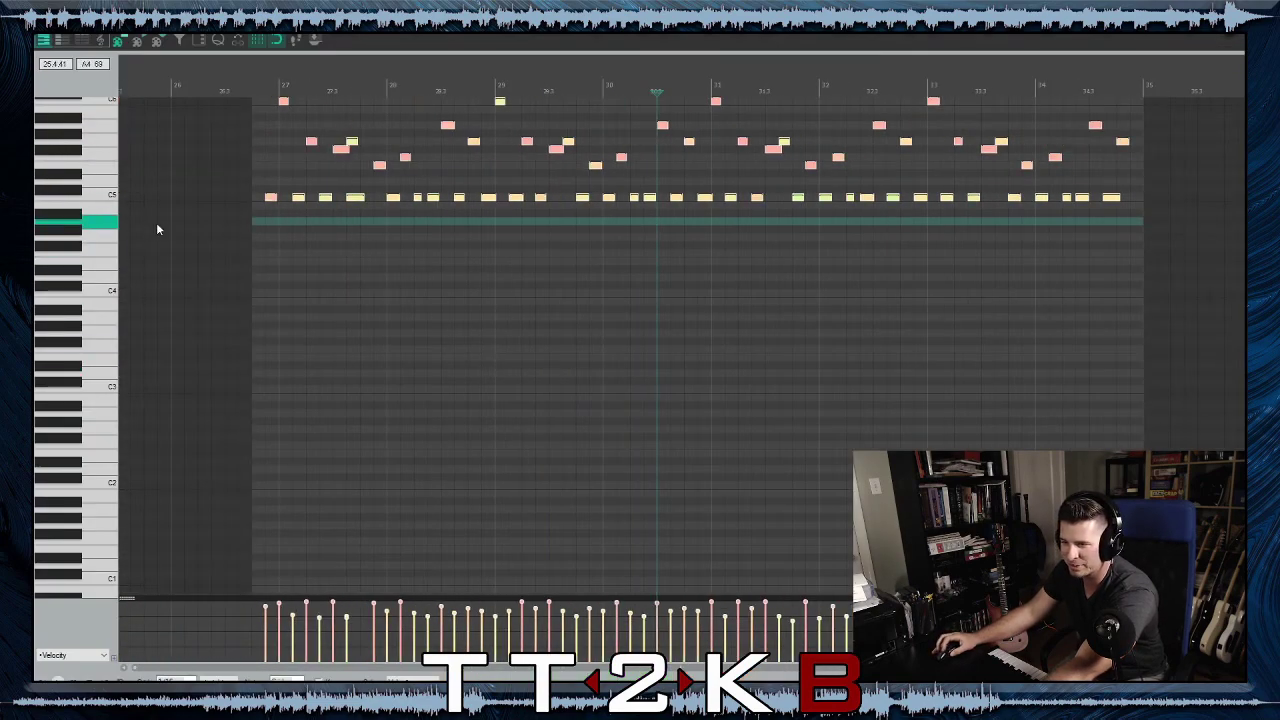
scroll(89, 243, up, 2)
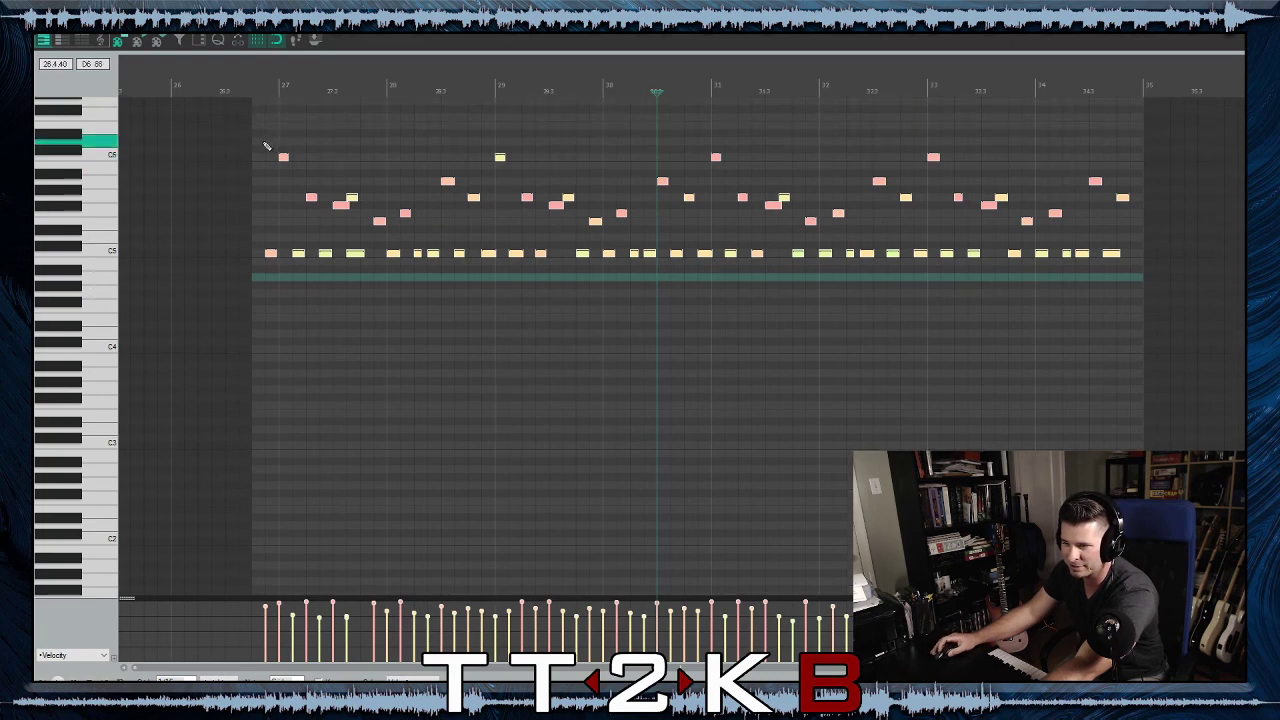
drag(266, 143, 1111, 239)
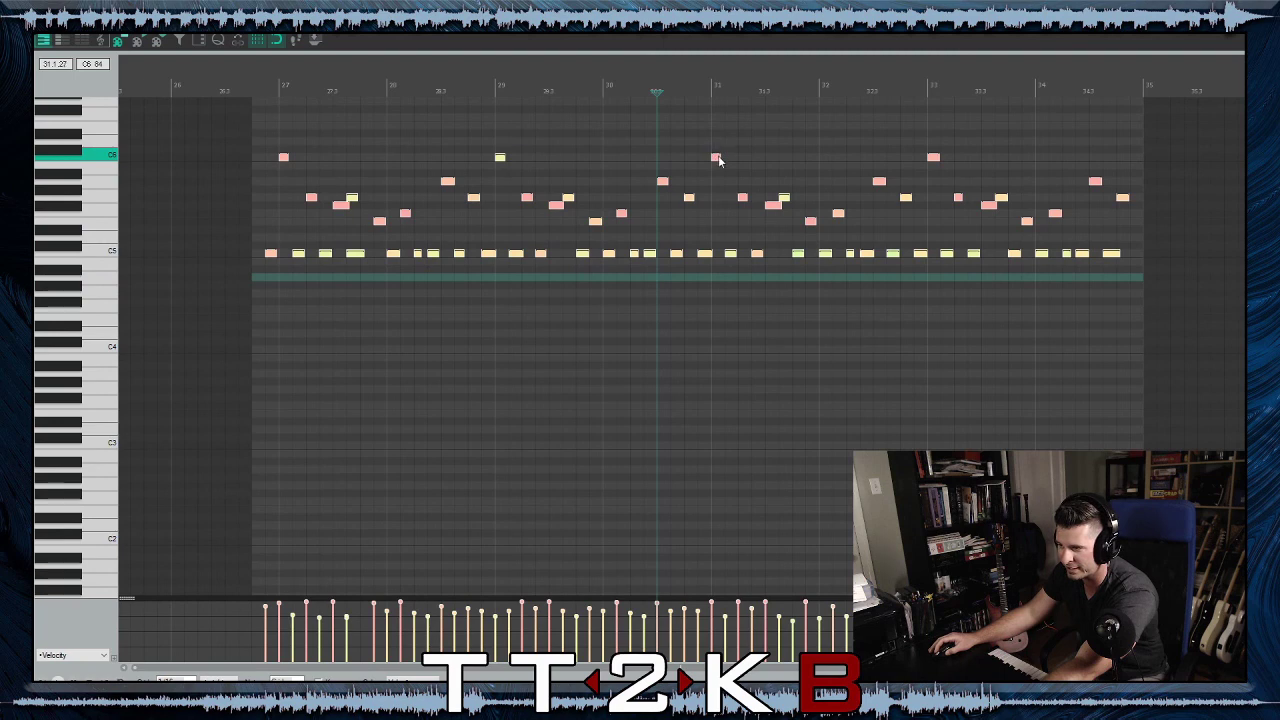
click(716, 155)
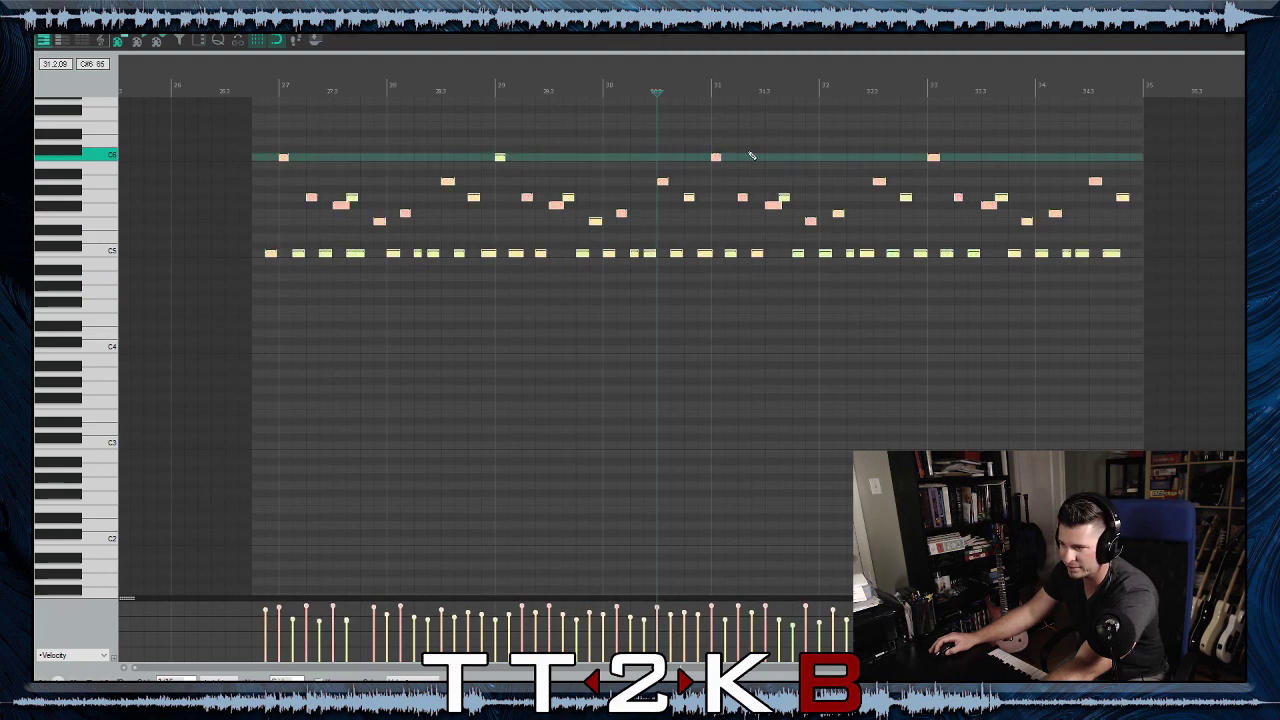
key(Escape)
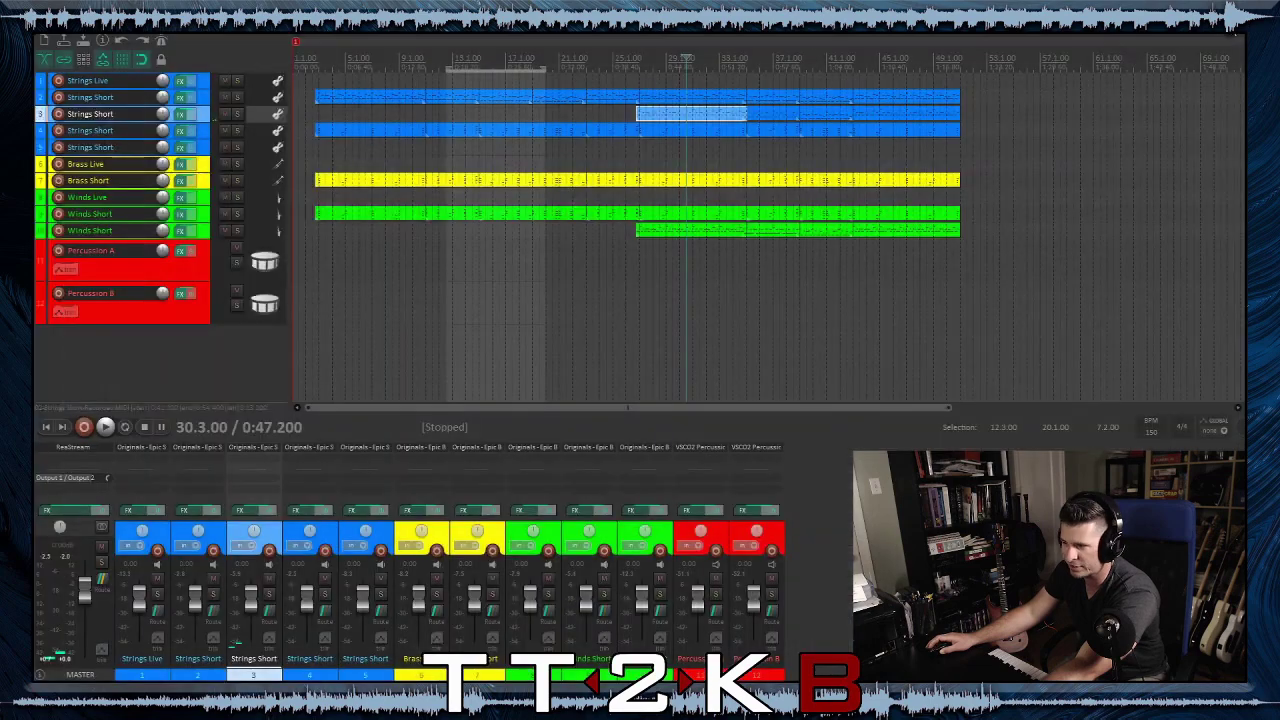
Lower the velocities of all notes in the high strings melody item at bars 35 to 38
double_click(772, 122)
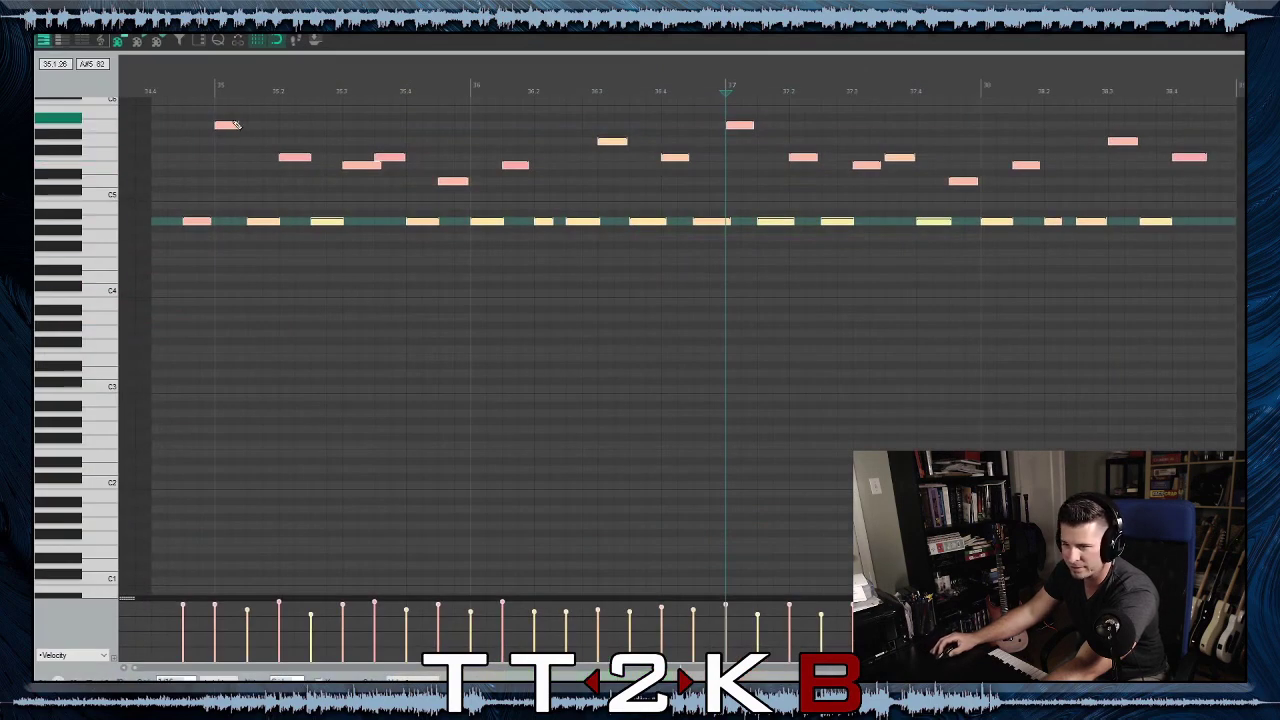
click(229, 122)
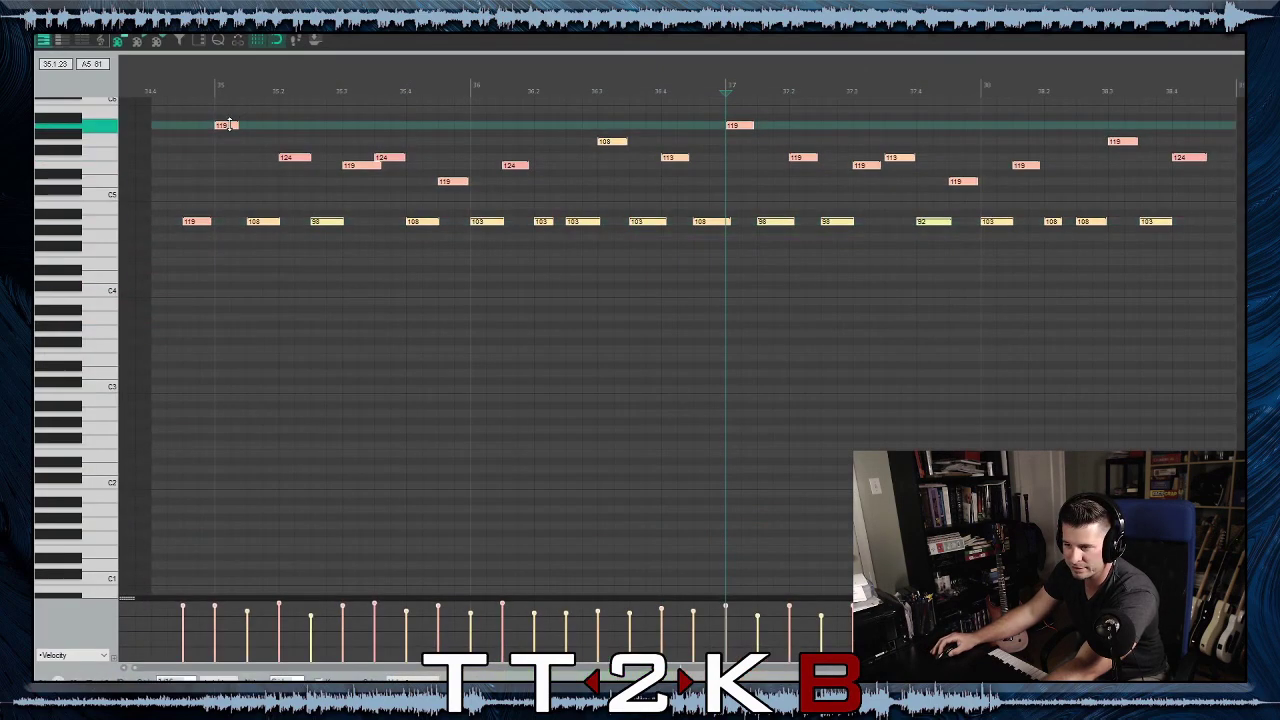
key(KP_Subtract)
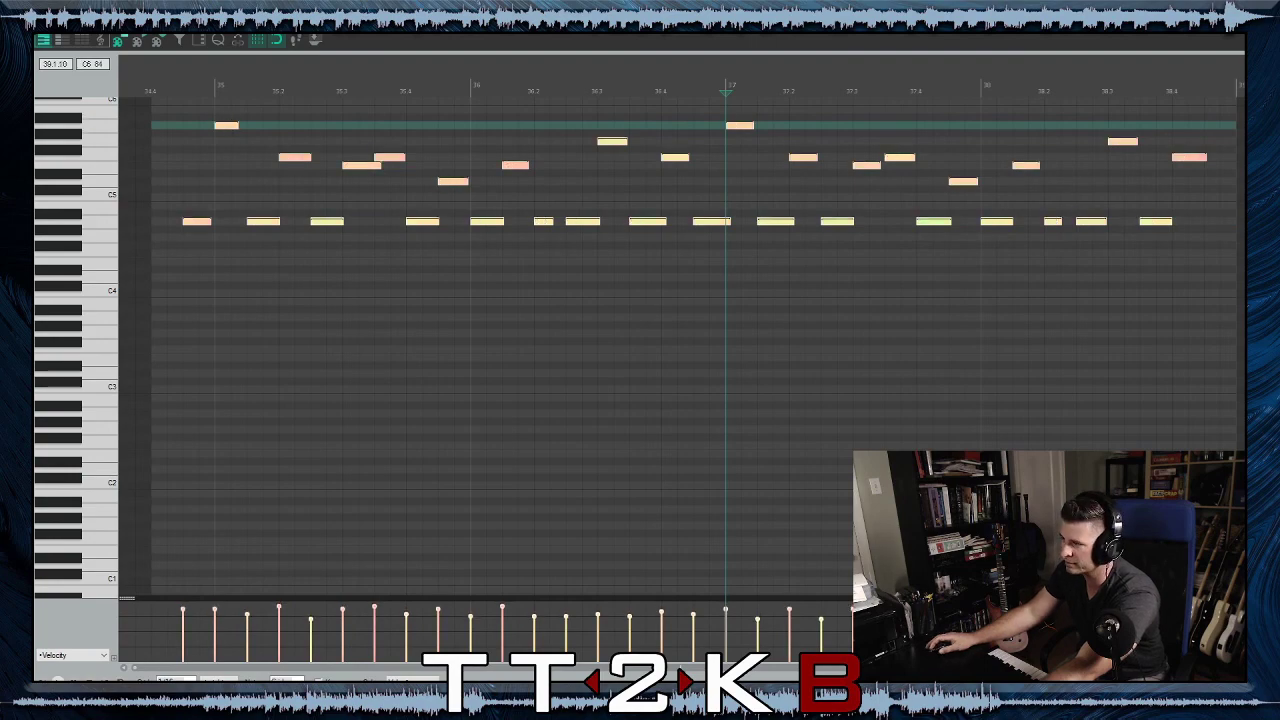
key(Escape)
Lower all note velocities in the high strings melody item at bars 39 to 42, bringing its opening G5 to about 117
double_click(826, 119)
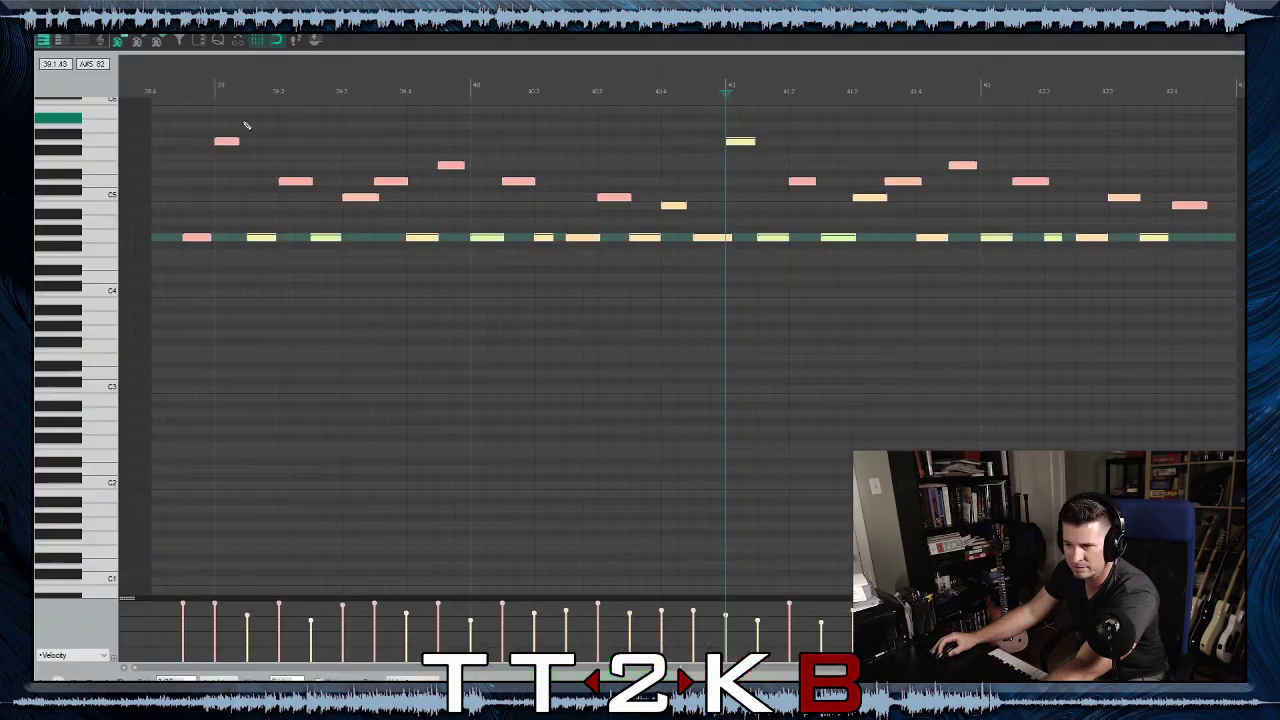
click(230, 143)
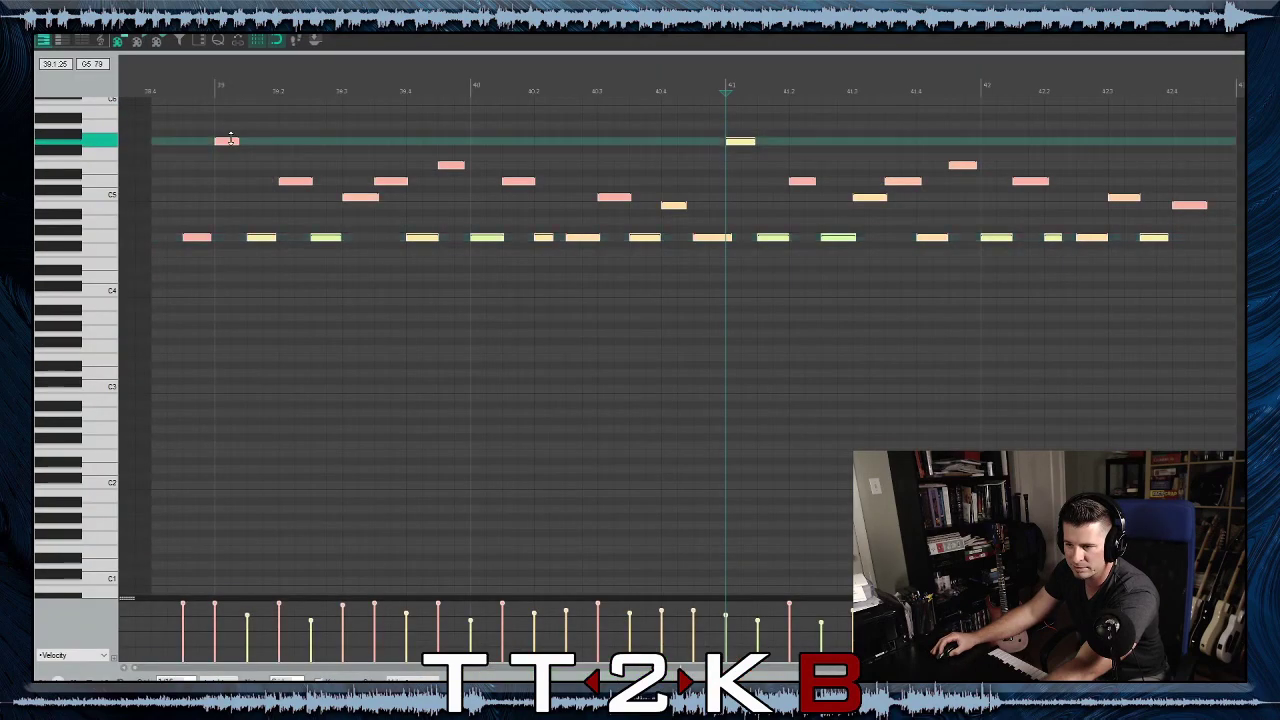
scroll(230, 143, down, 3)
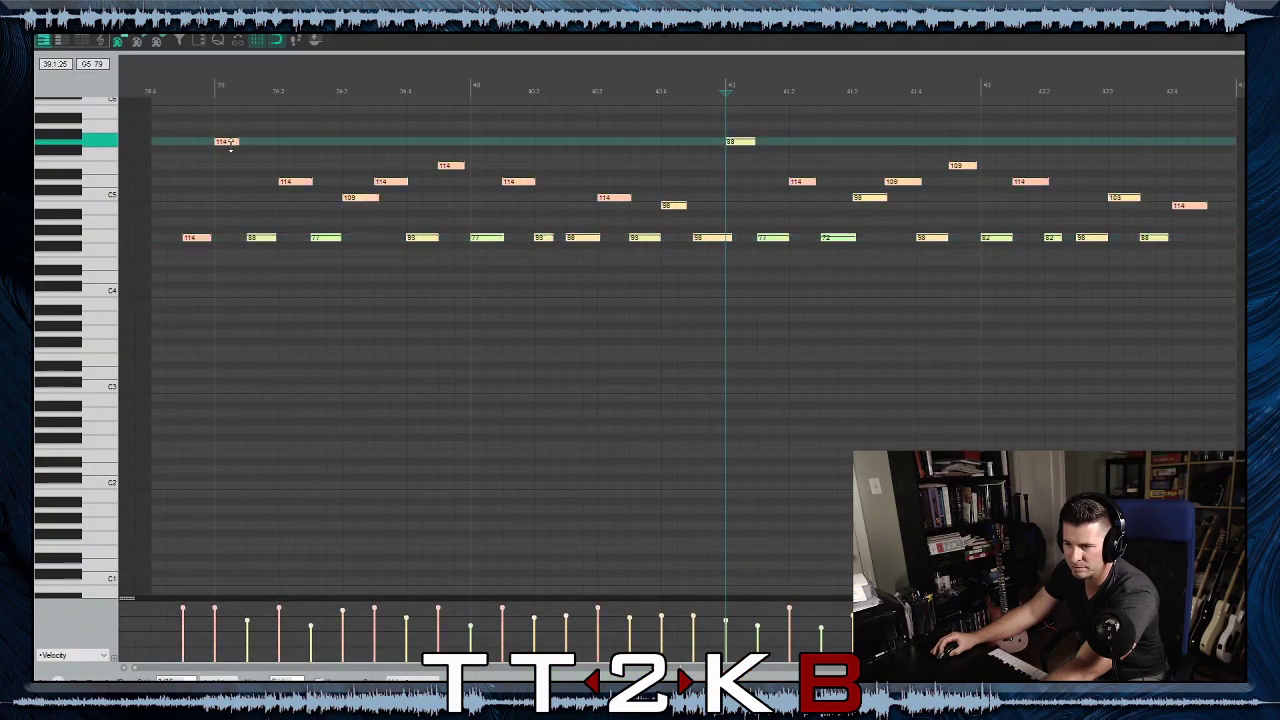
scroll(230, 145, up, 3)
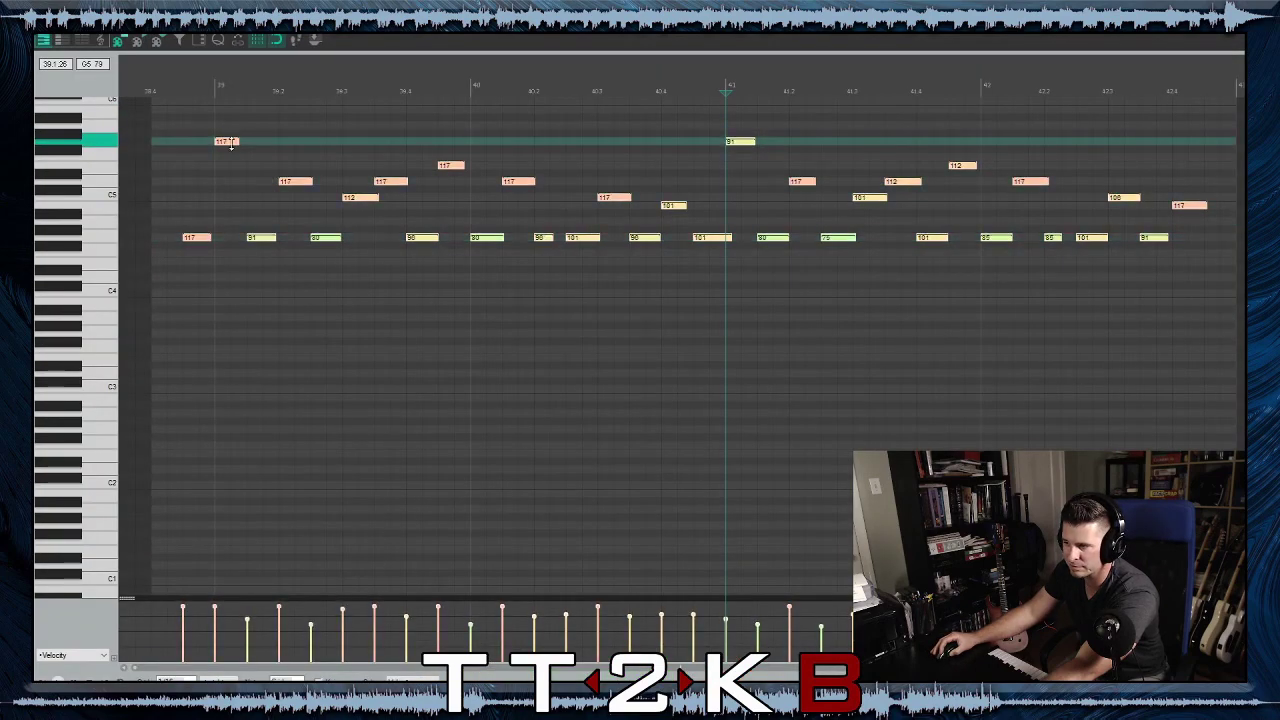
click(738, 140)
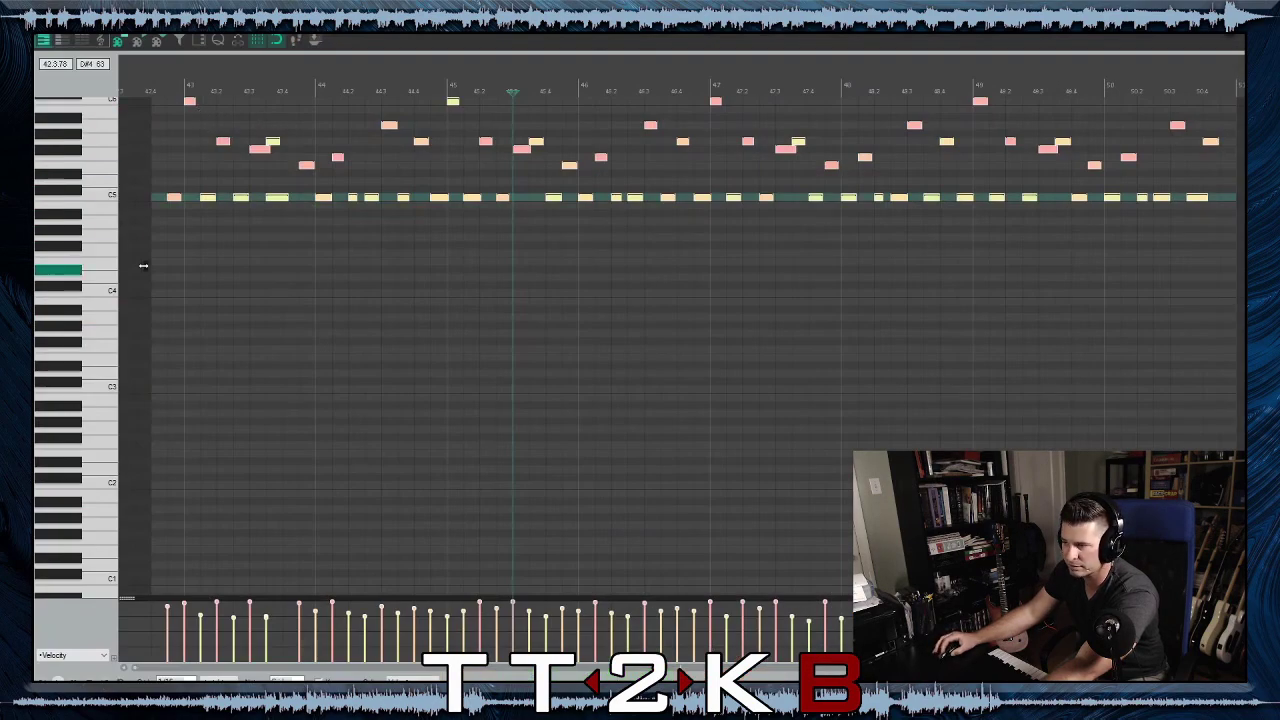
Lower all note velocities in the last high strings melody item, from bar 43, bringing its first C6 to 111
scroll(150, 250, up, 4)
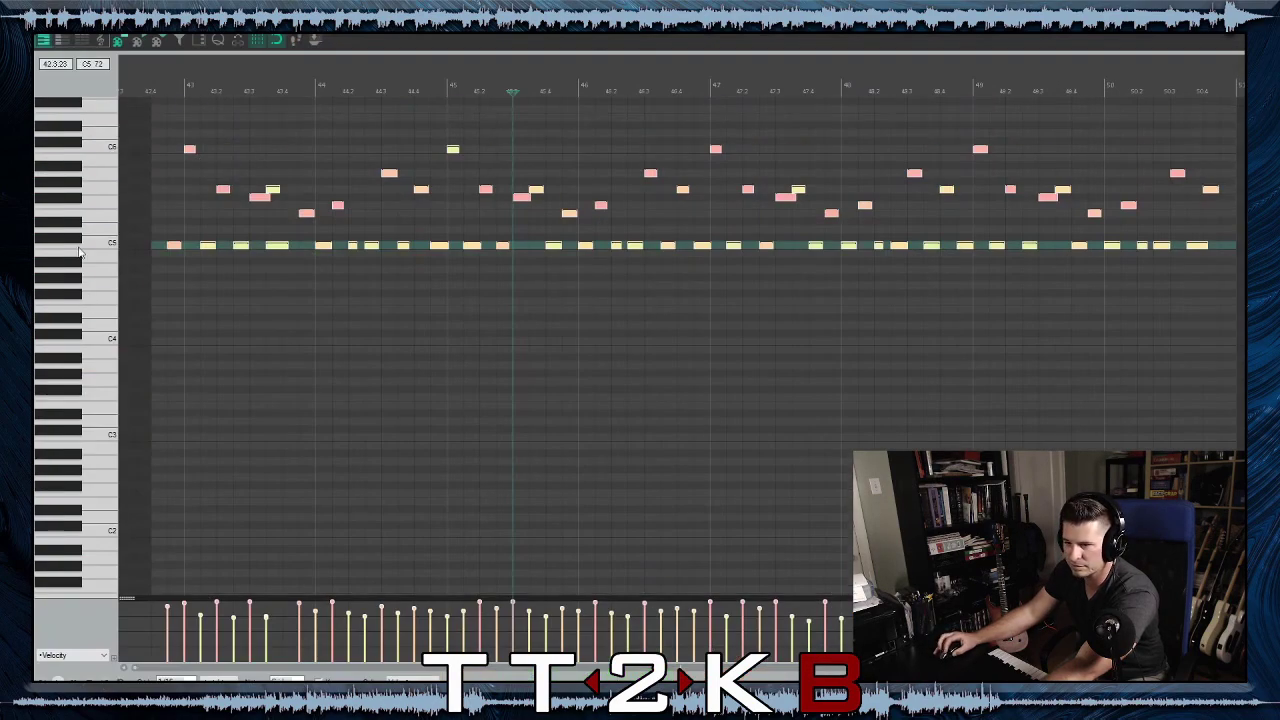
click(191, 164)
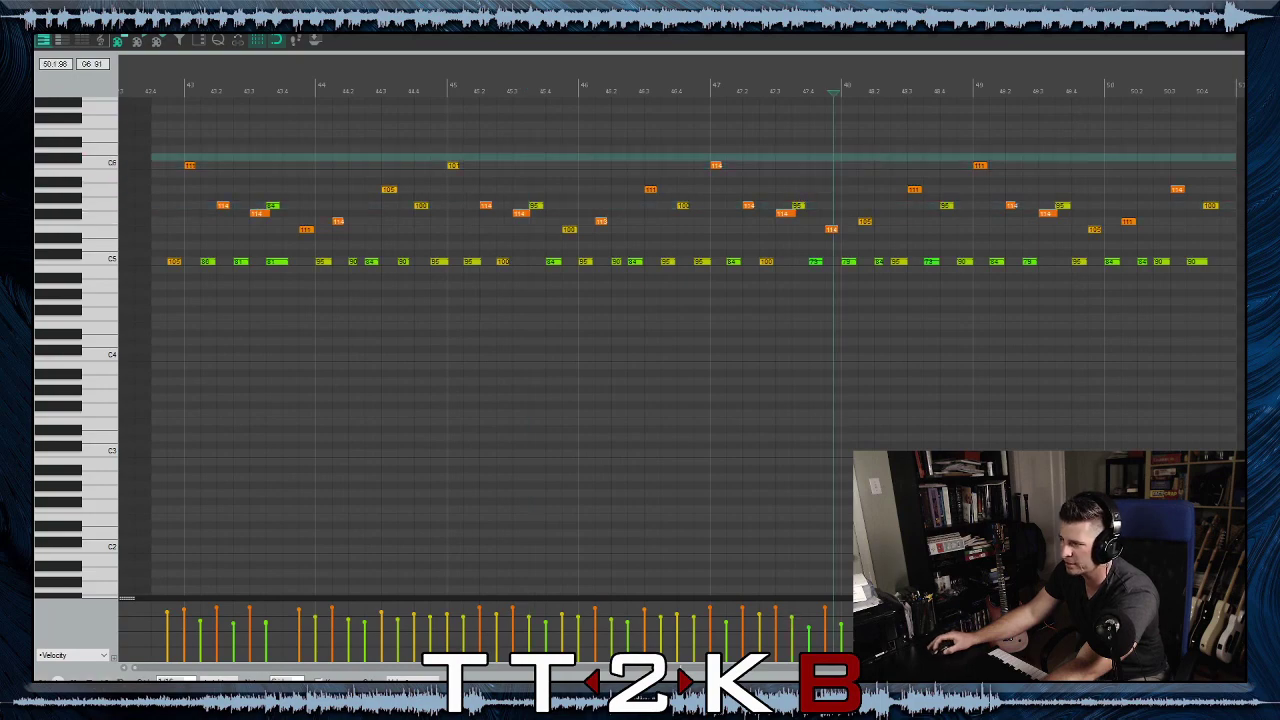
key(Escape)
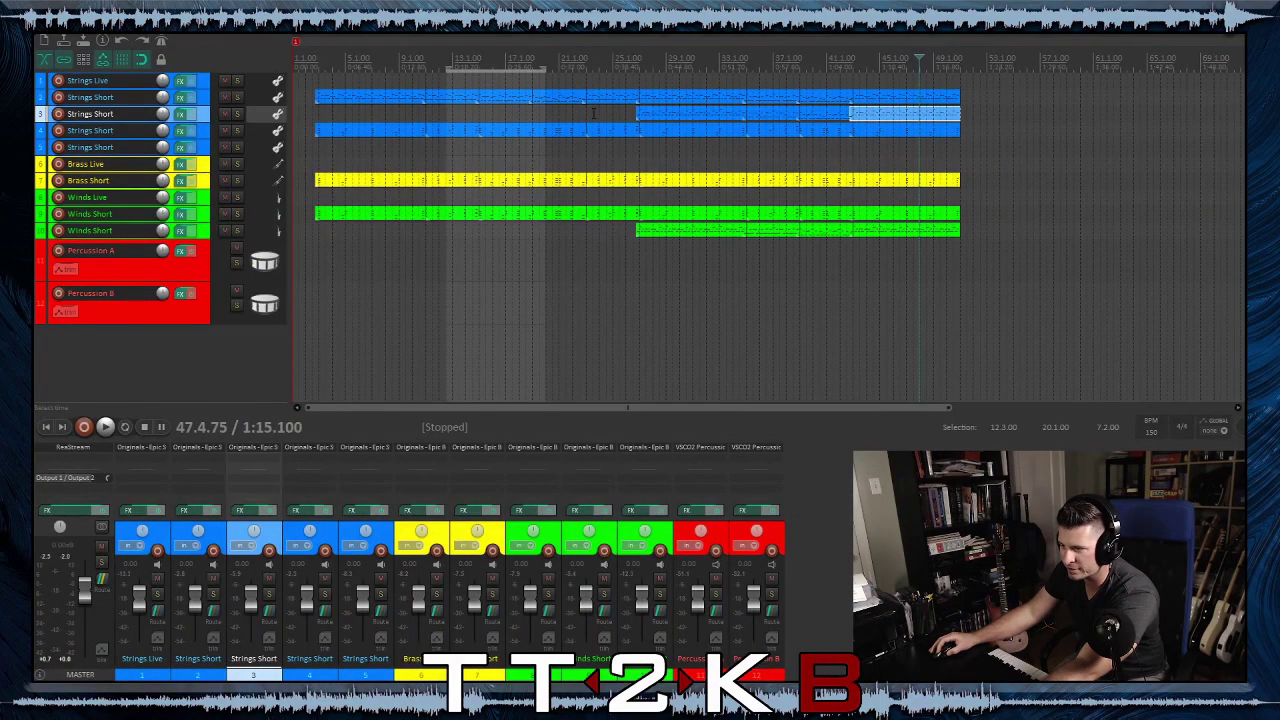
Play from bar 23 past bar 30 to check the softened high strings melody in the mix
click(593, 113)
click(105, 428)
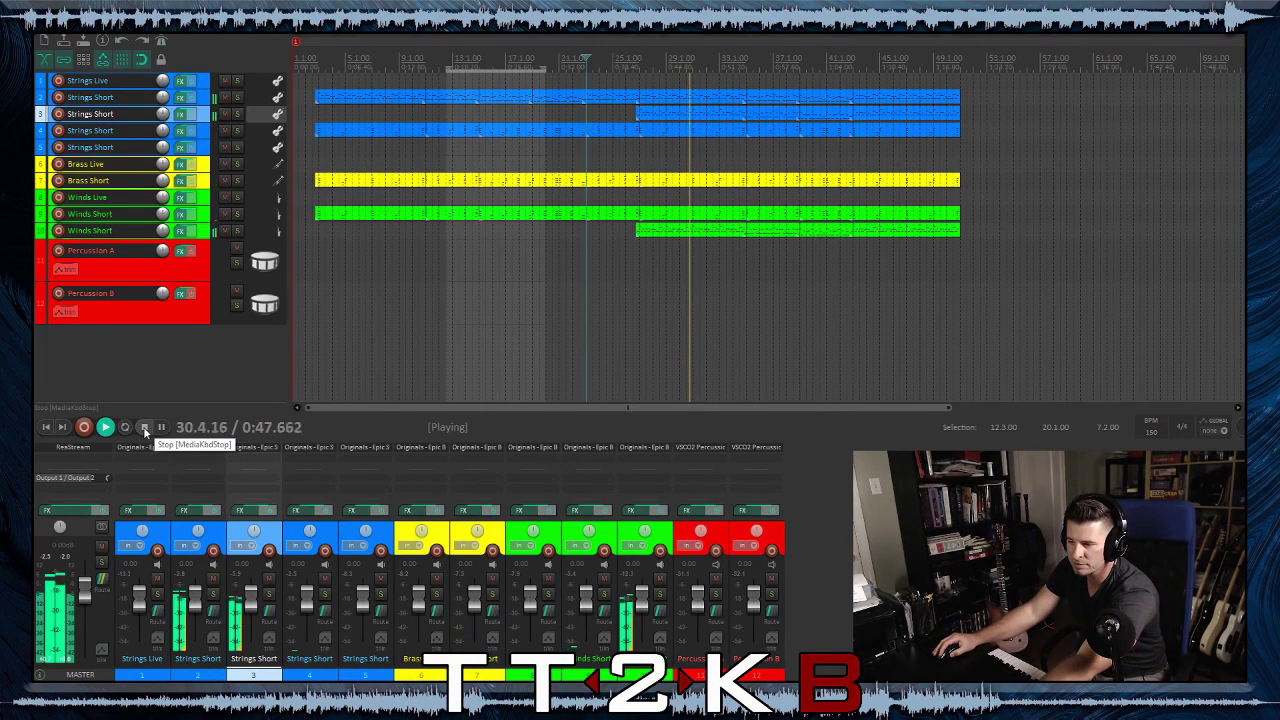
click(145, 427)
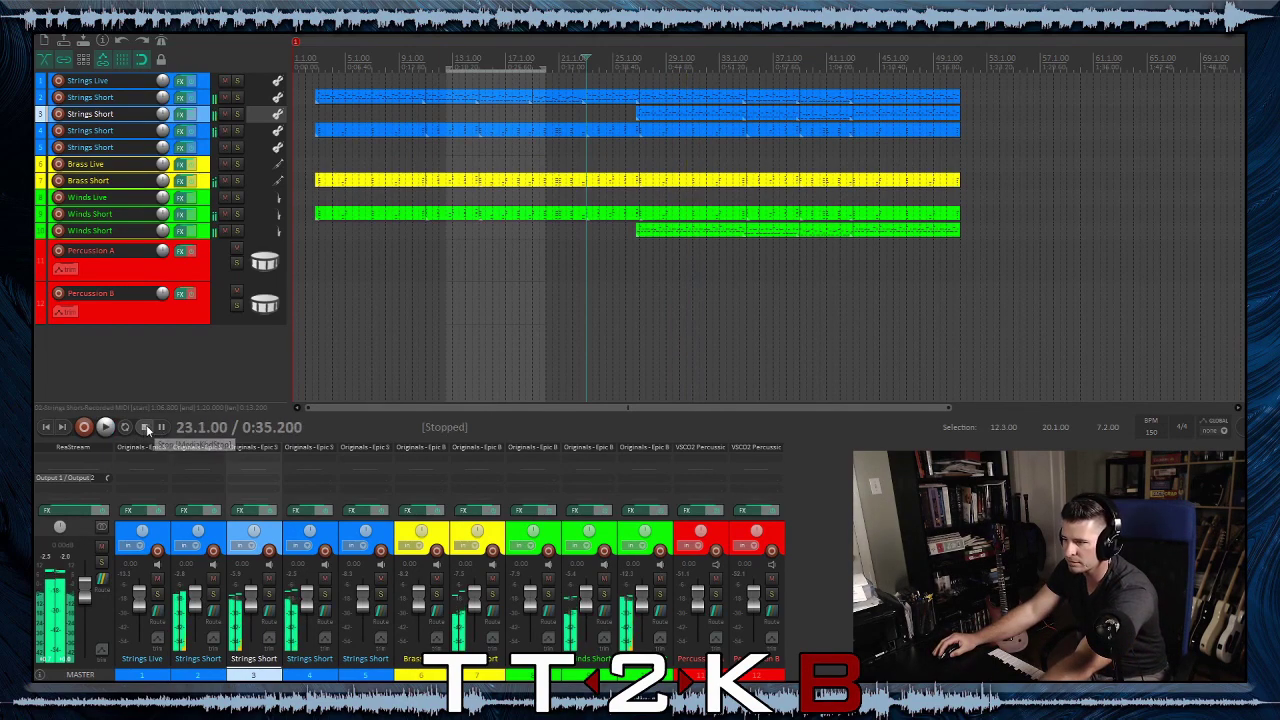
Select the winds melody items running from bar 27 to the end on the lower Winds Short track
click(681, 237)
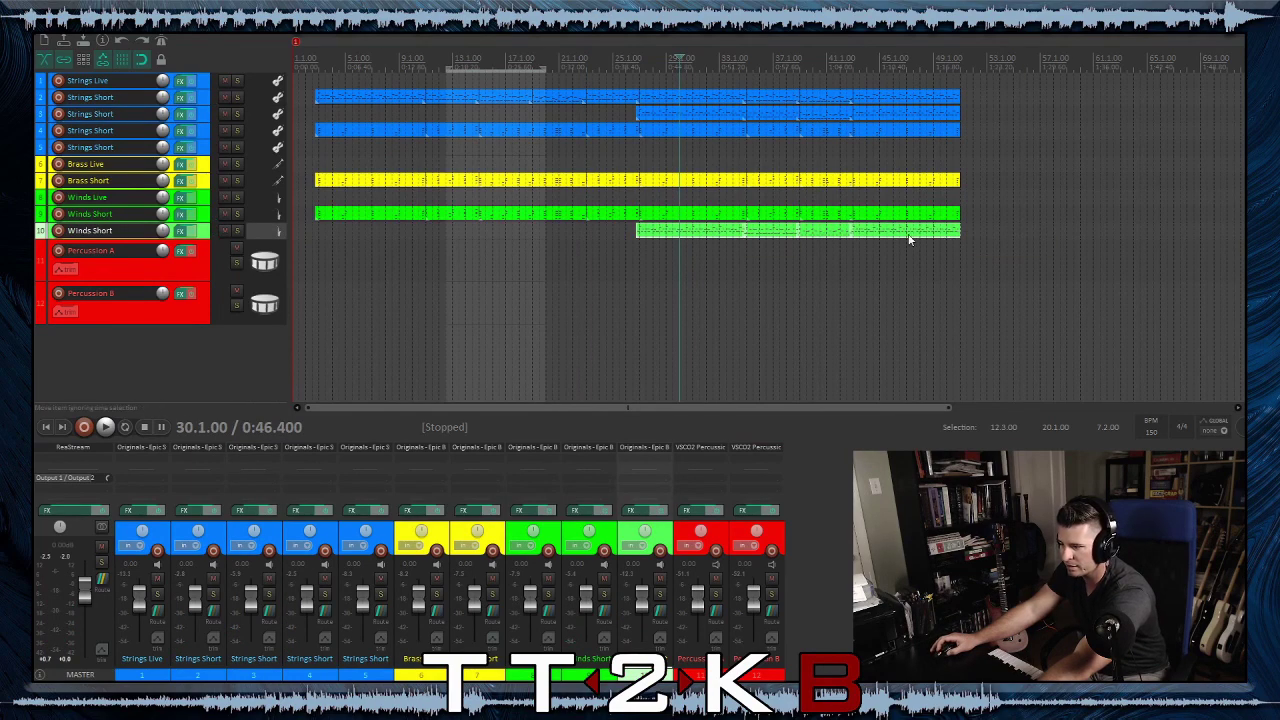
Replace the second Winds Short track's items with a copy of track 3's Strings Short items, aligned to their original start position
key(Delete)
click(654, 118)
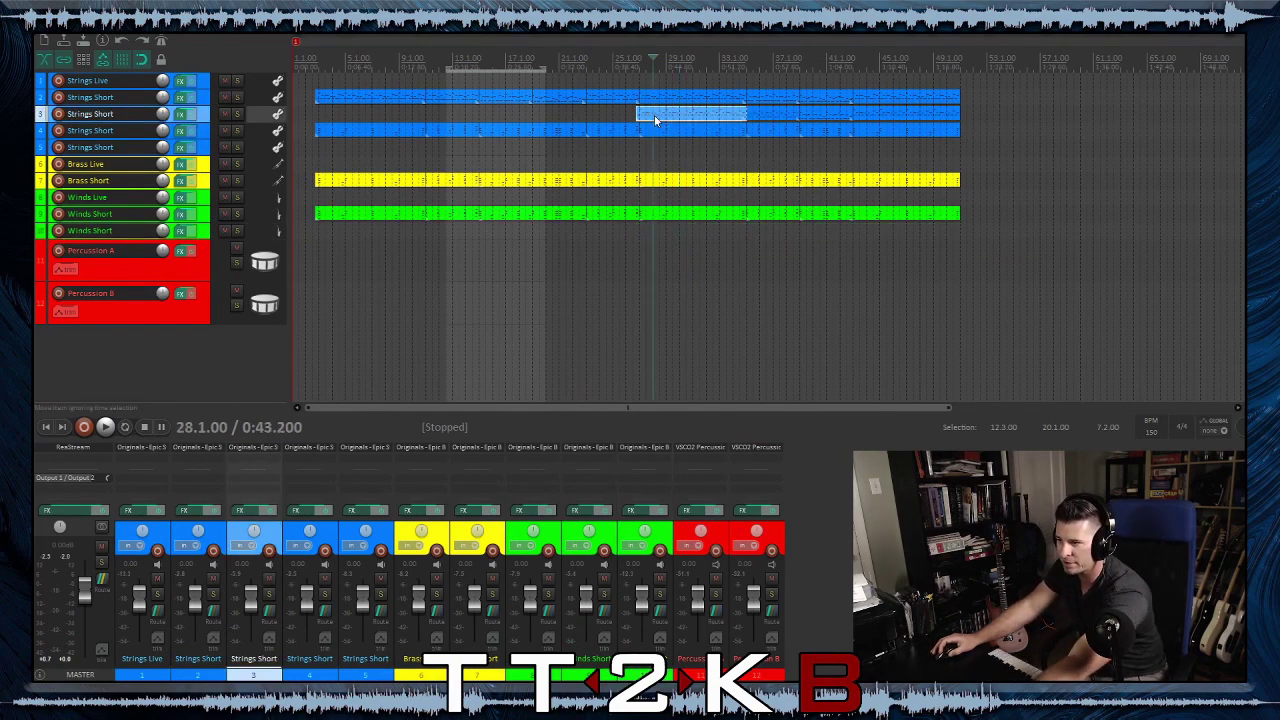
shift+click(918, 121)
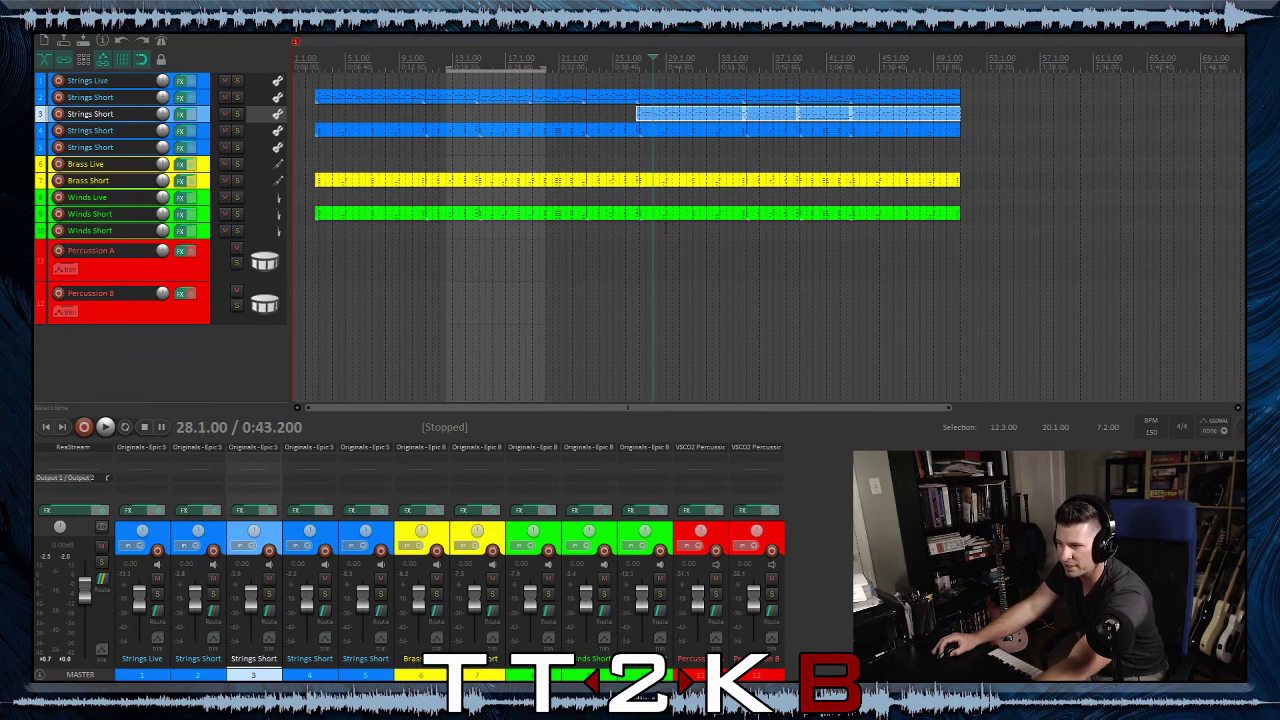
click(644, 234)
key(ctrl+v)
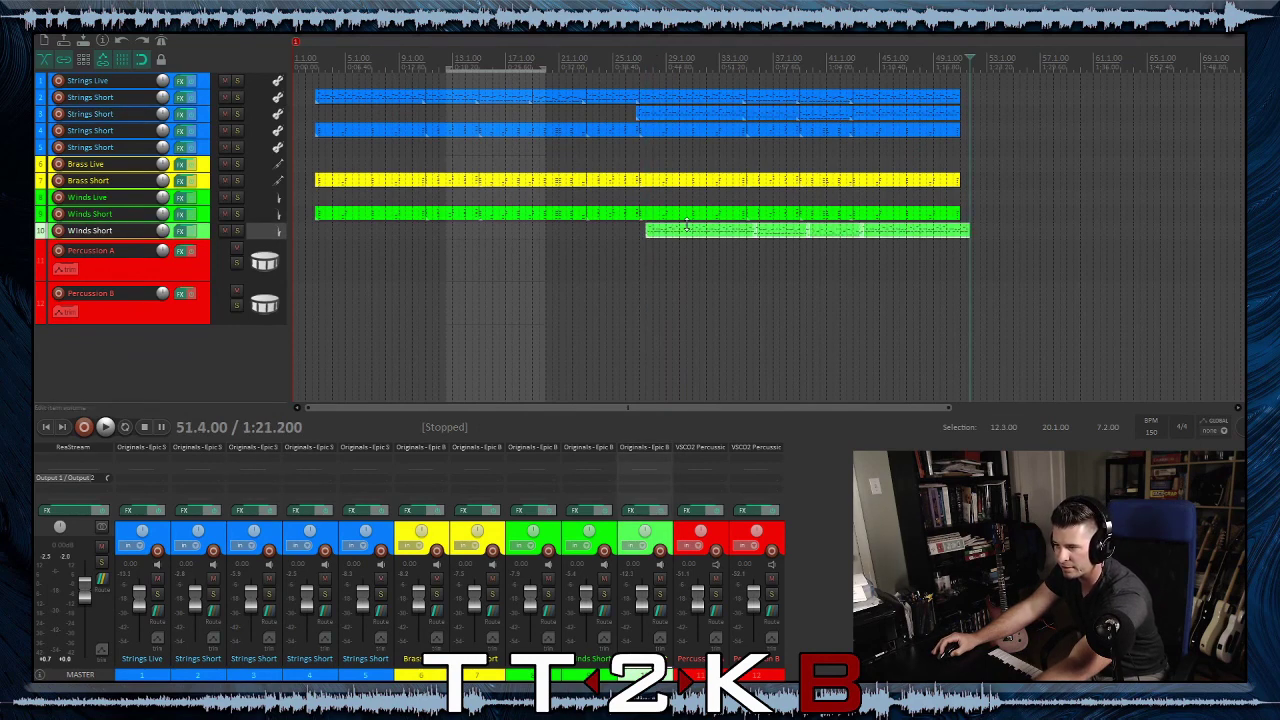
drag(695, 234, 679, 234)
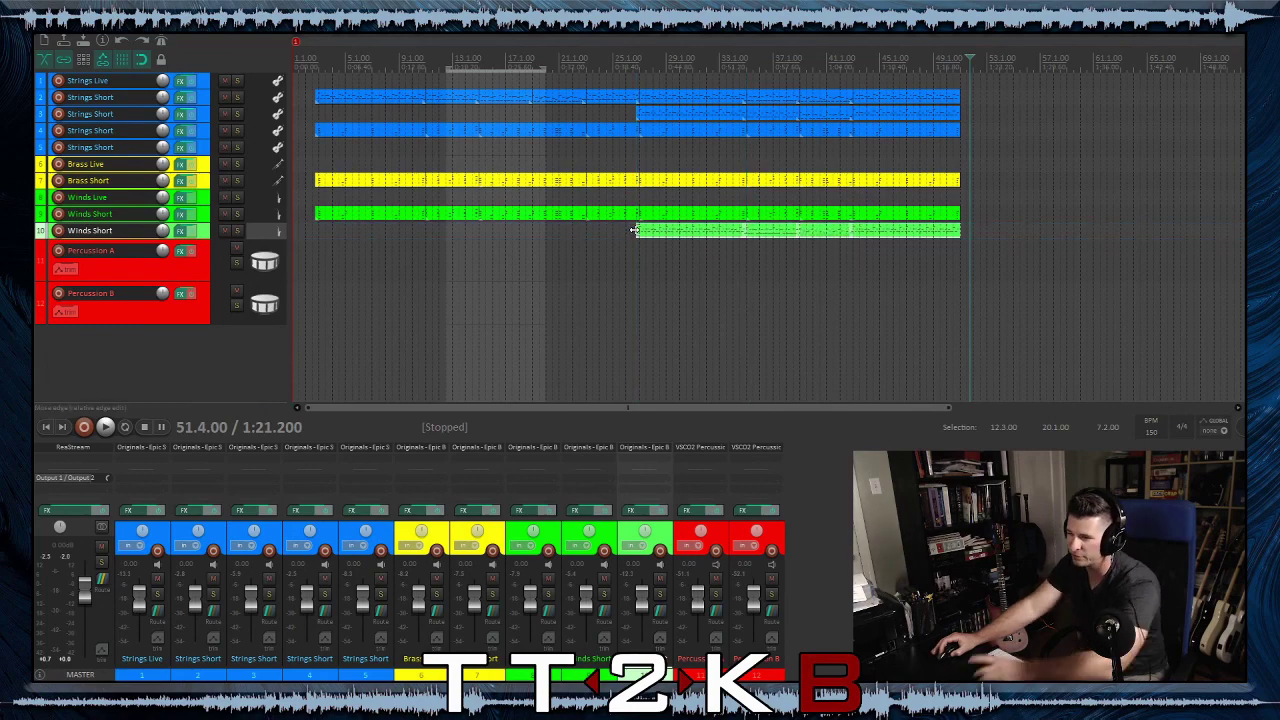
Toggle record arm on the first Winds Short track, and play the arrangement from bar 24 to hear the winds parts
click(58, 215)
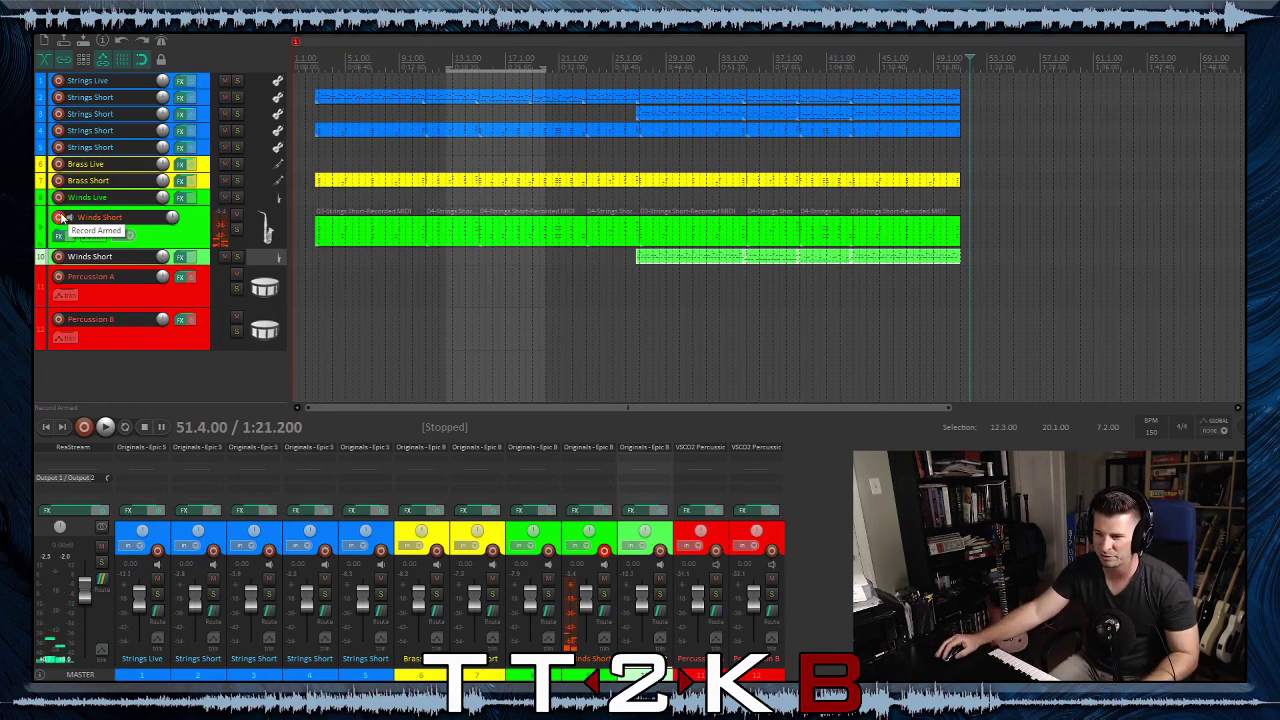
click(58, 217)
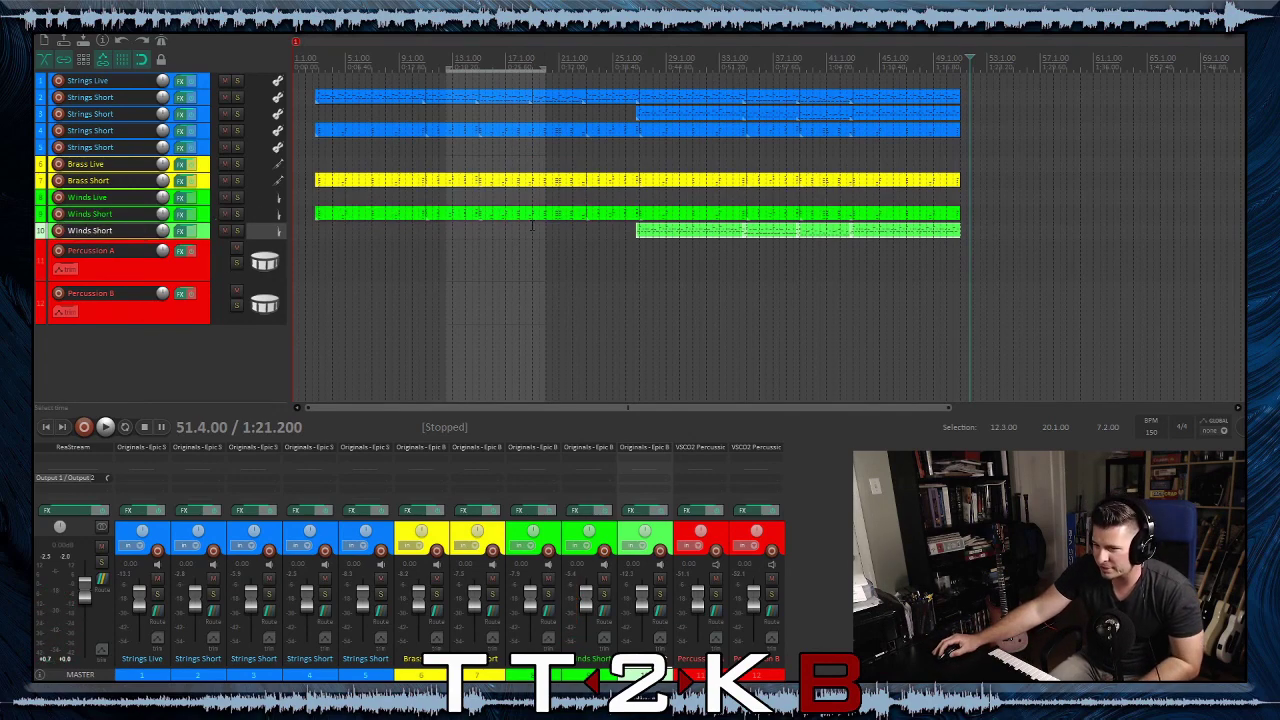
click(613, 218)
click(106, 427)
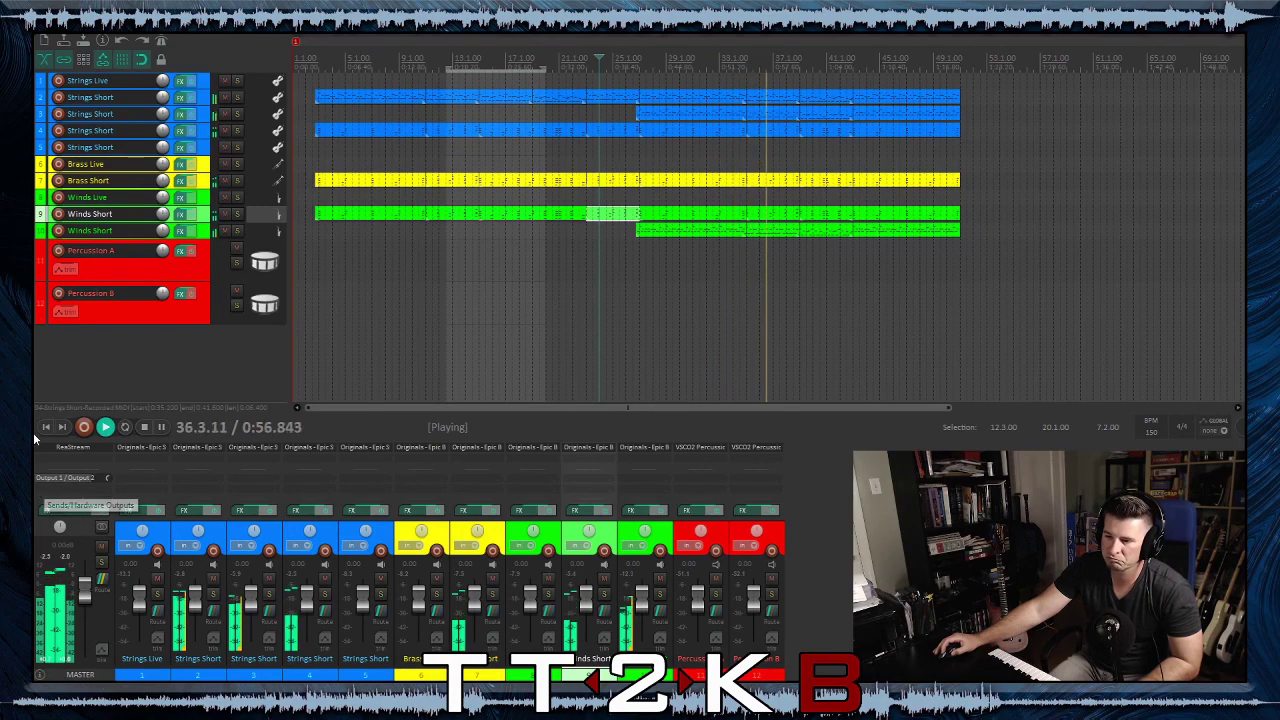
click(146, 426)
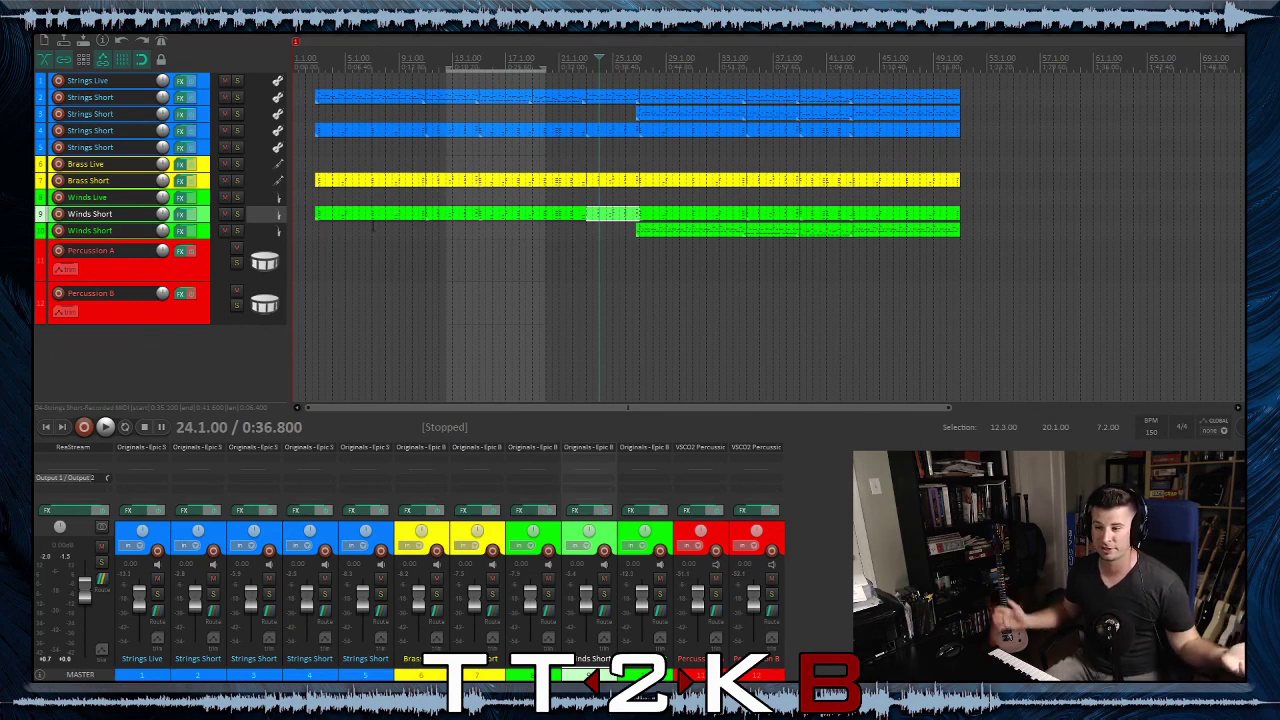
Add a new track below Percussion B, arm it for recording and set its MIDI input to V49, all channels
click(228, 270)
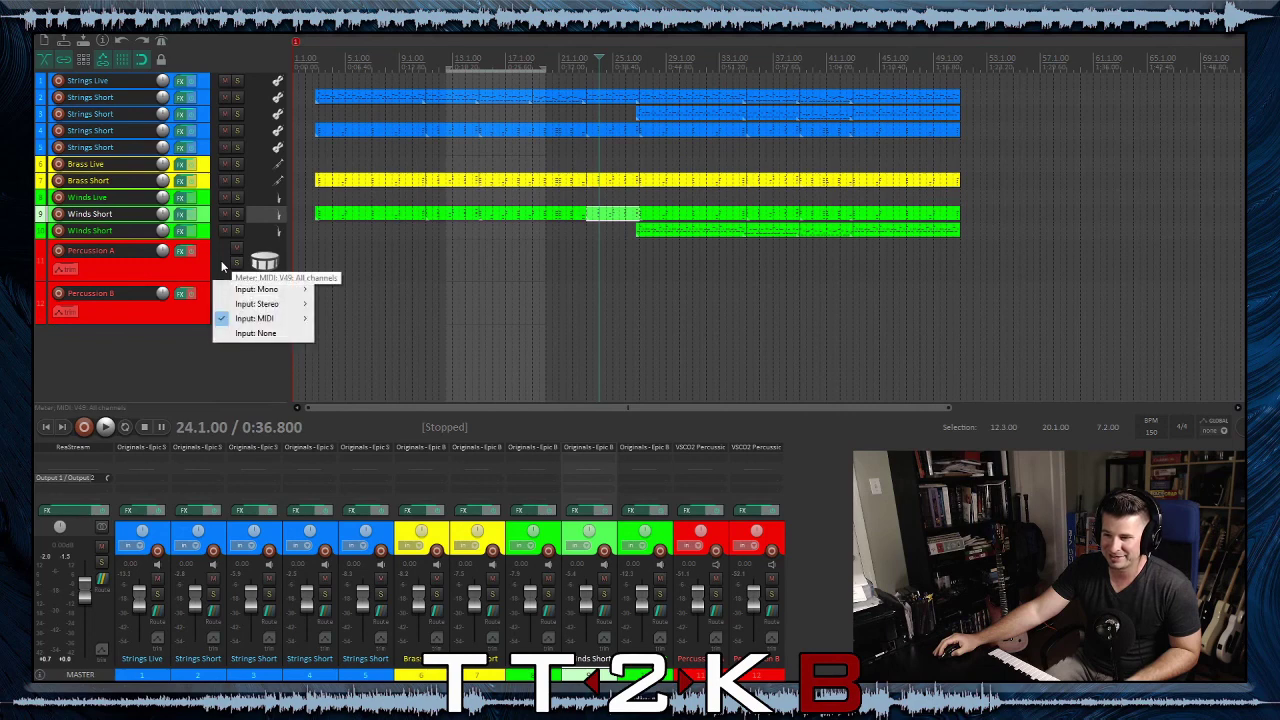
click(135, 268)
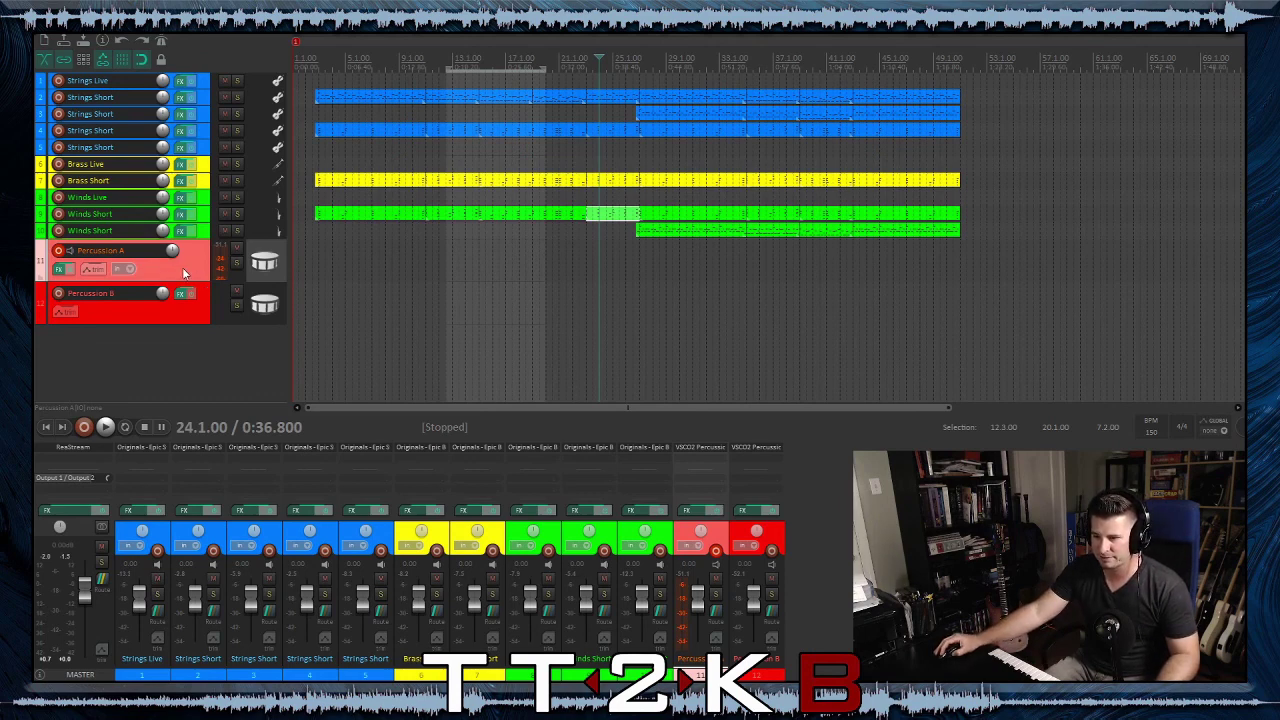
double_click(158, 364)
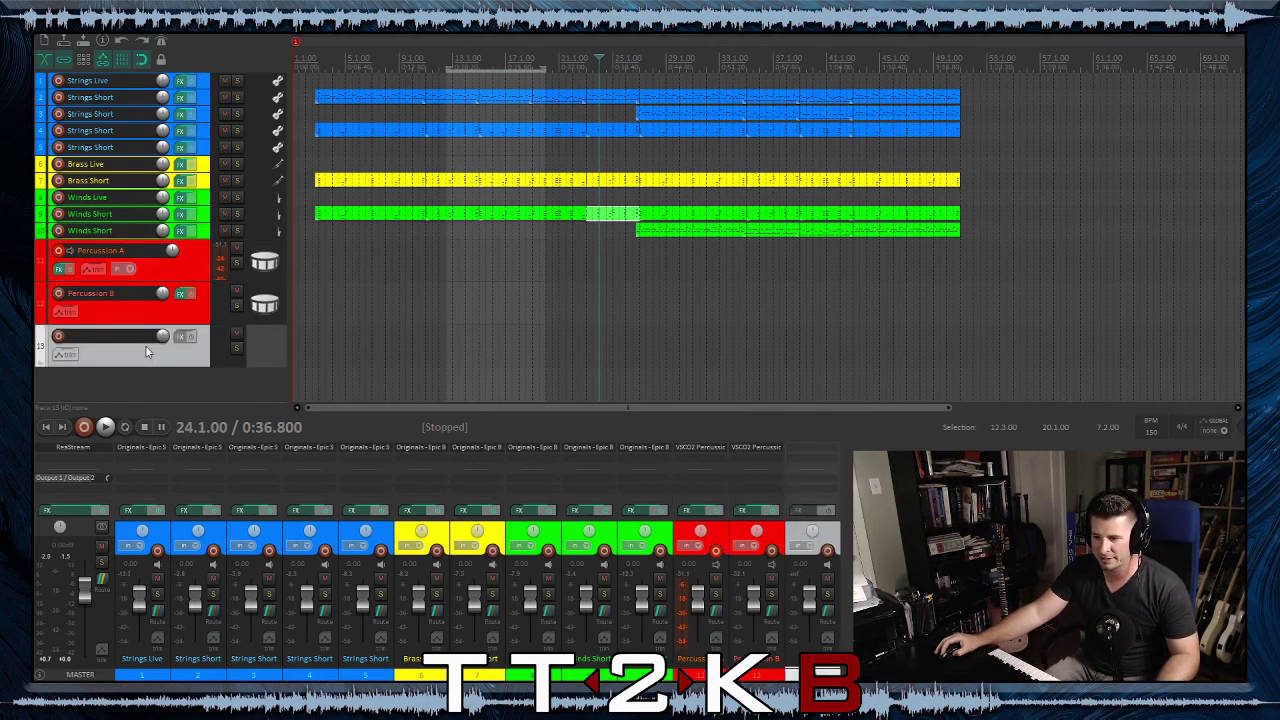
click(60, 338)
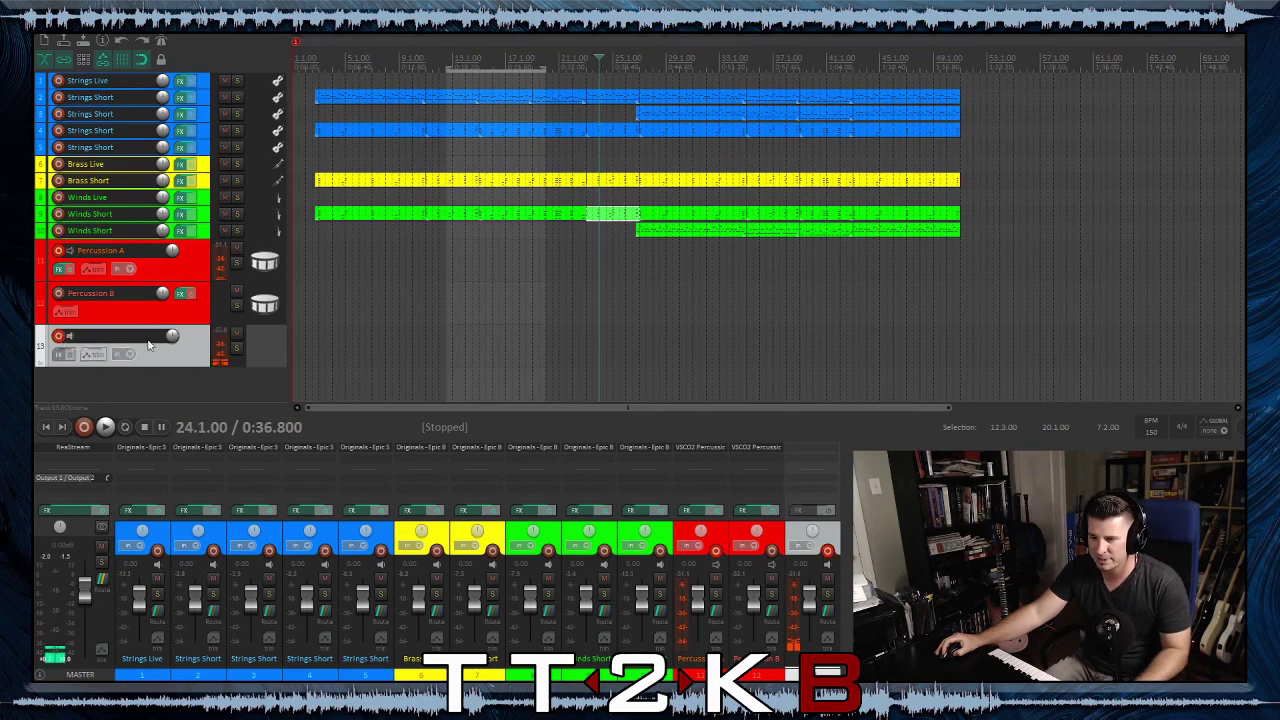
click(221, 361)
mouse_move(290, 410)
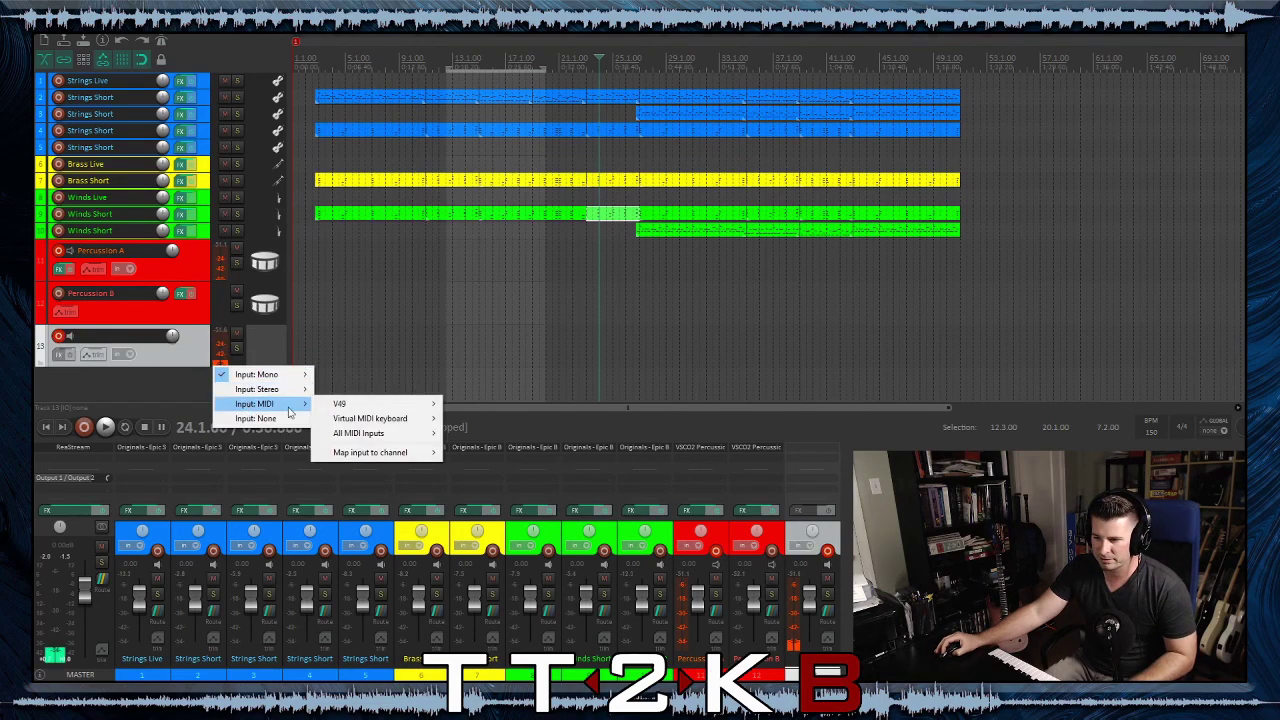
mouse_move(376, 410)
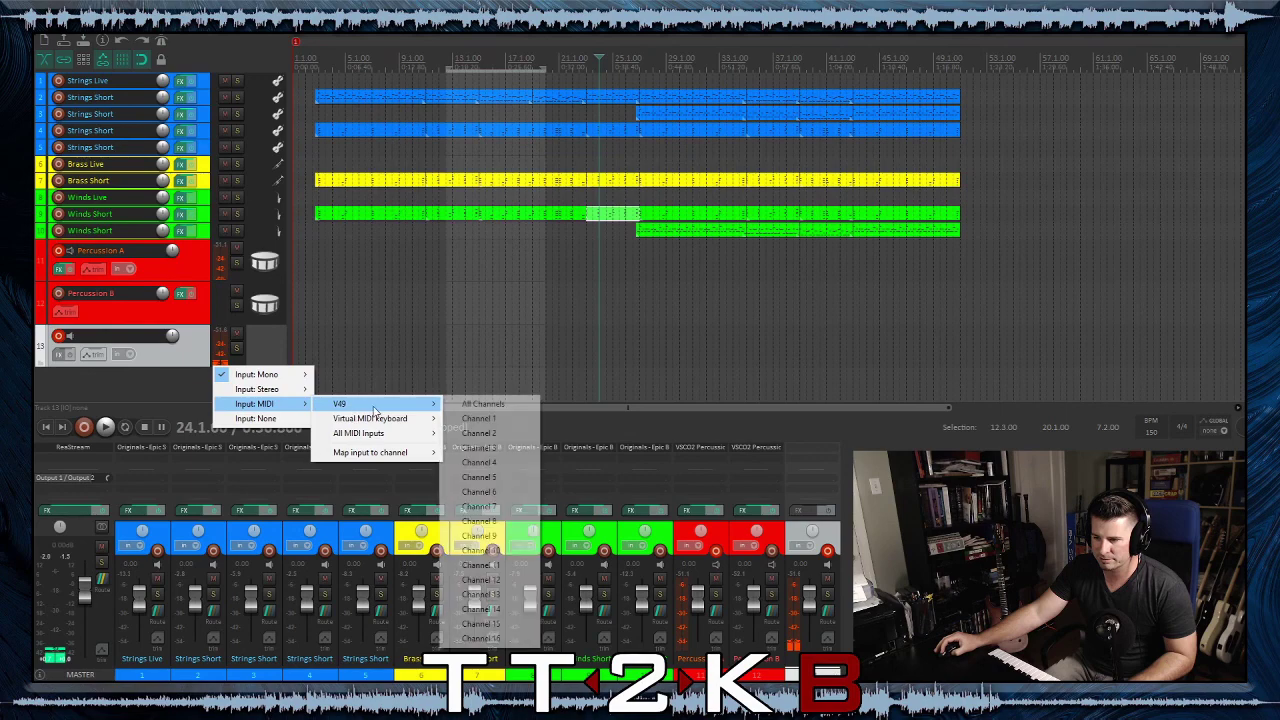
click(509, 405)
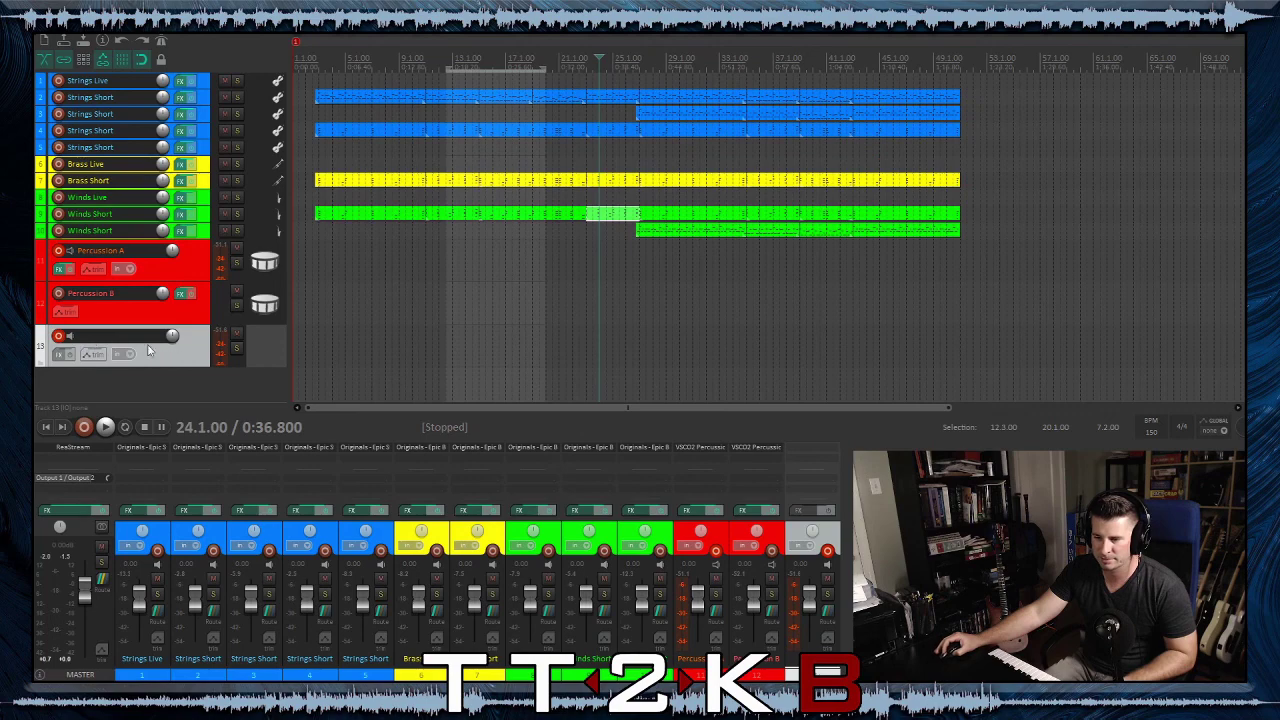
Load the VSCO2 Percussion (bigcat) instrument on the new track 13
click(64, 354)
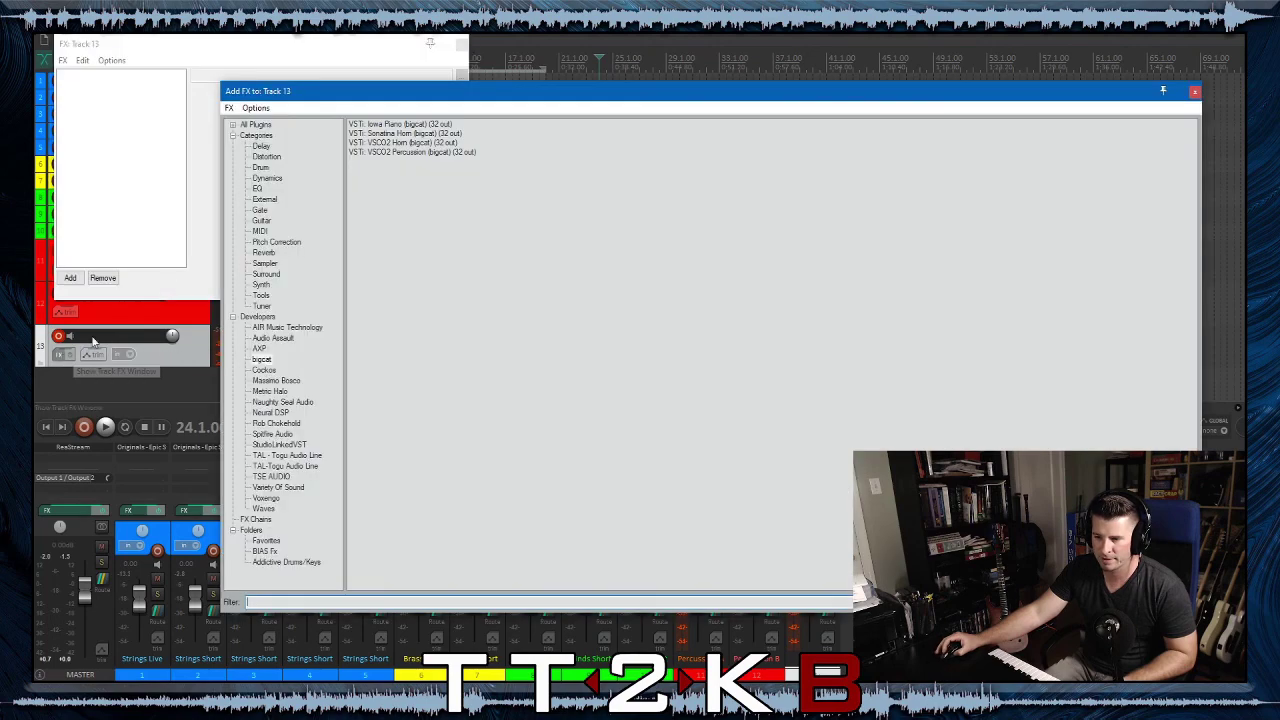
click(407, 153)
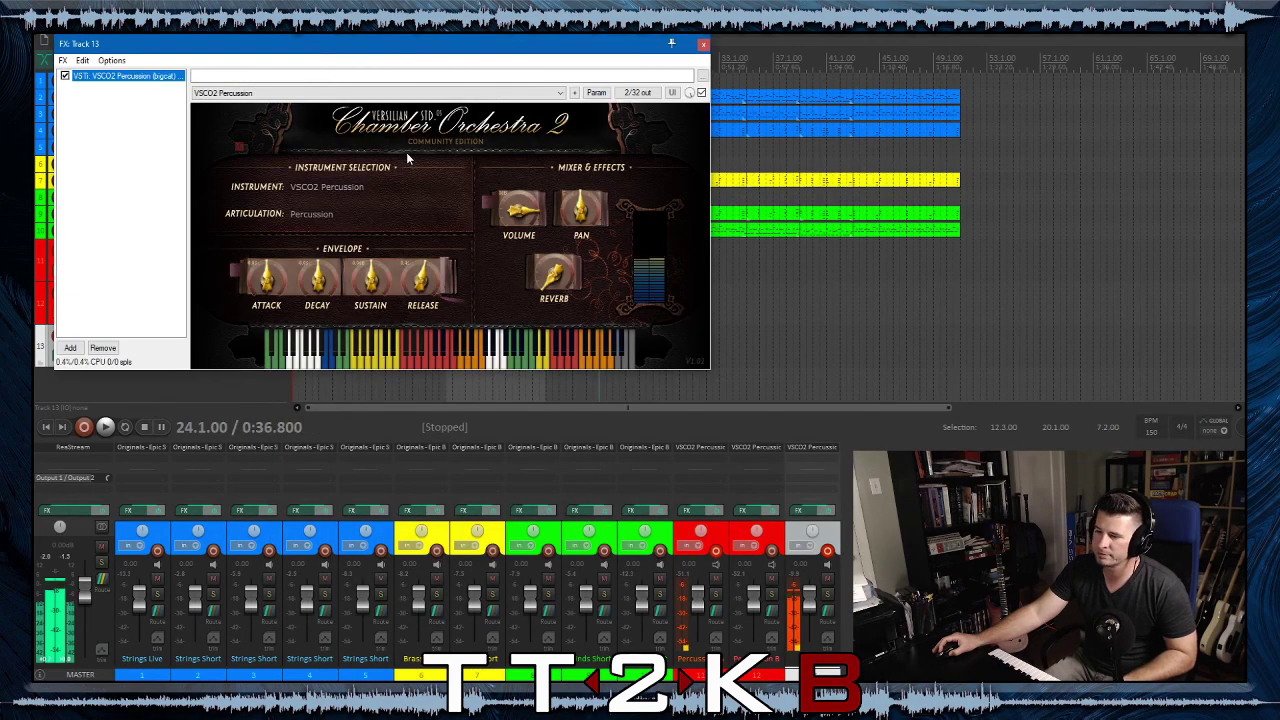
click(703, 43)
Delete the old Percussion A and Percussion B tracks
click(190, 270)
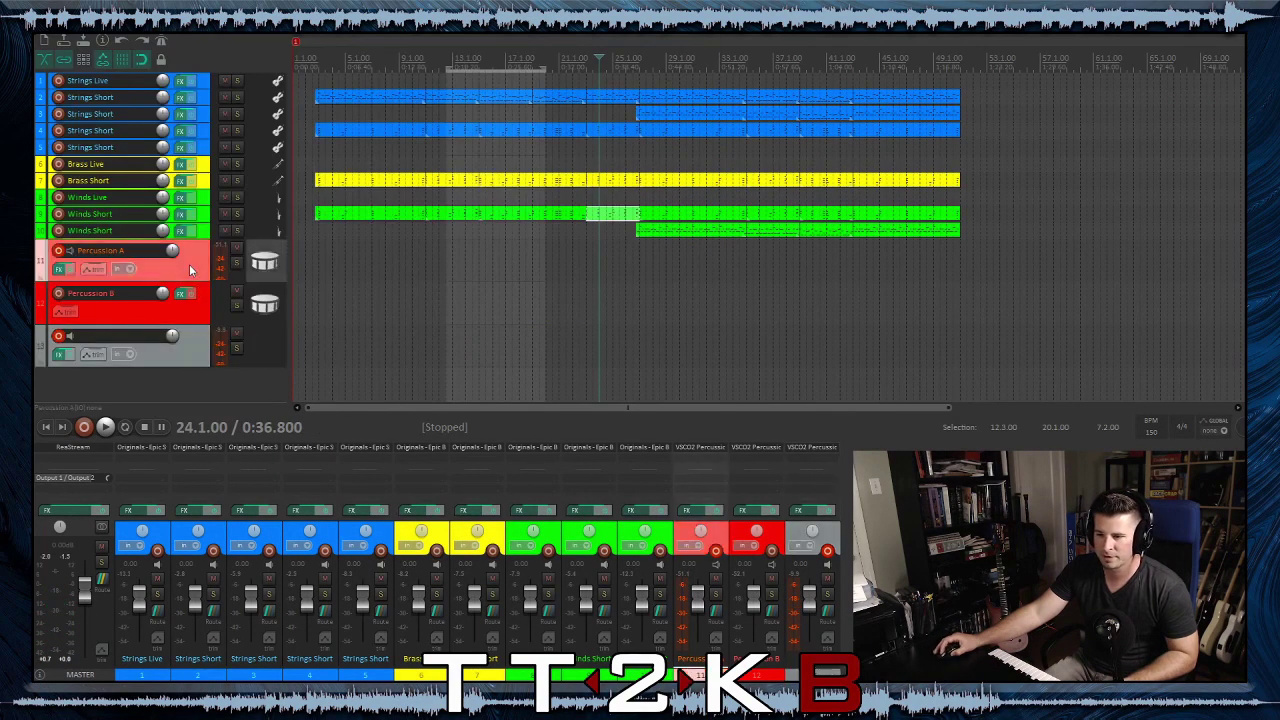
key(Delete)
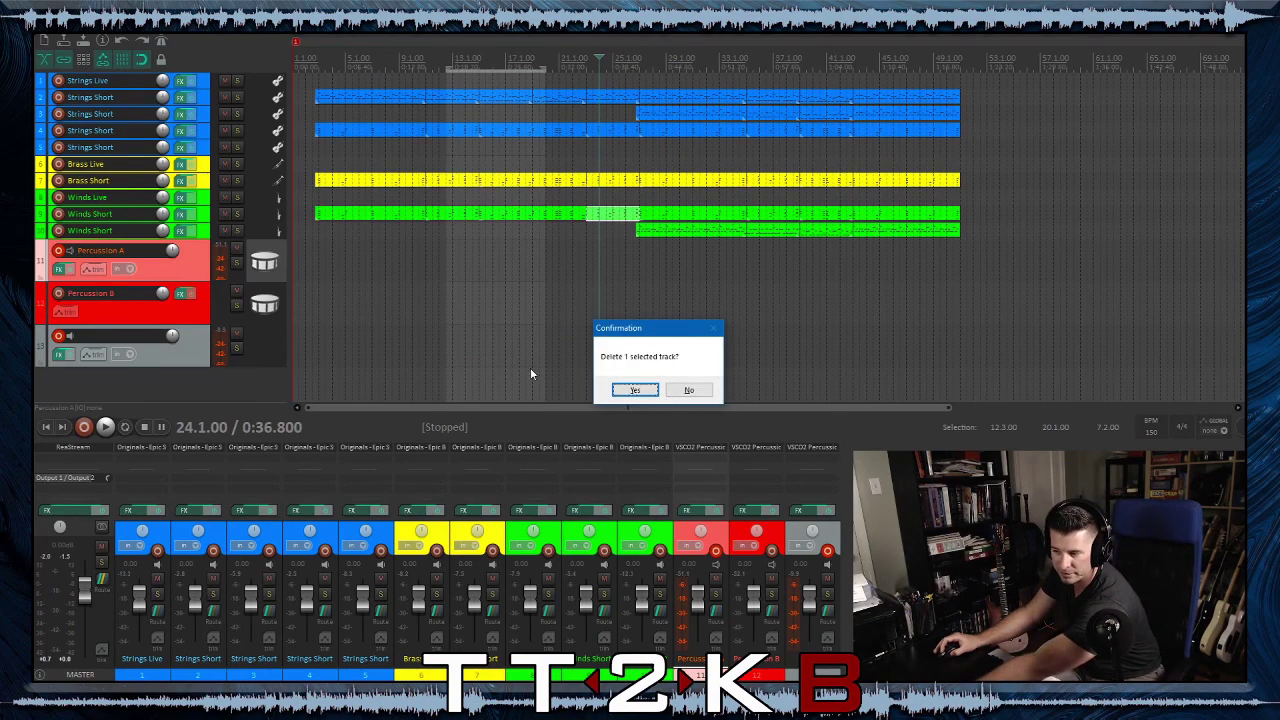
click(635, 389)
click(175, 285)
key(Delete)
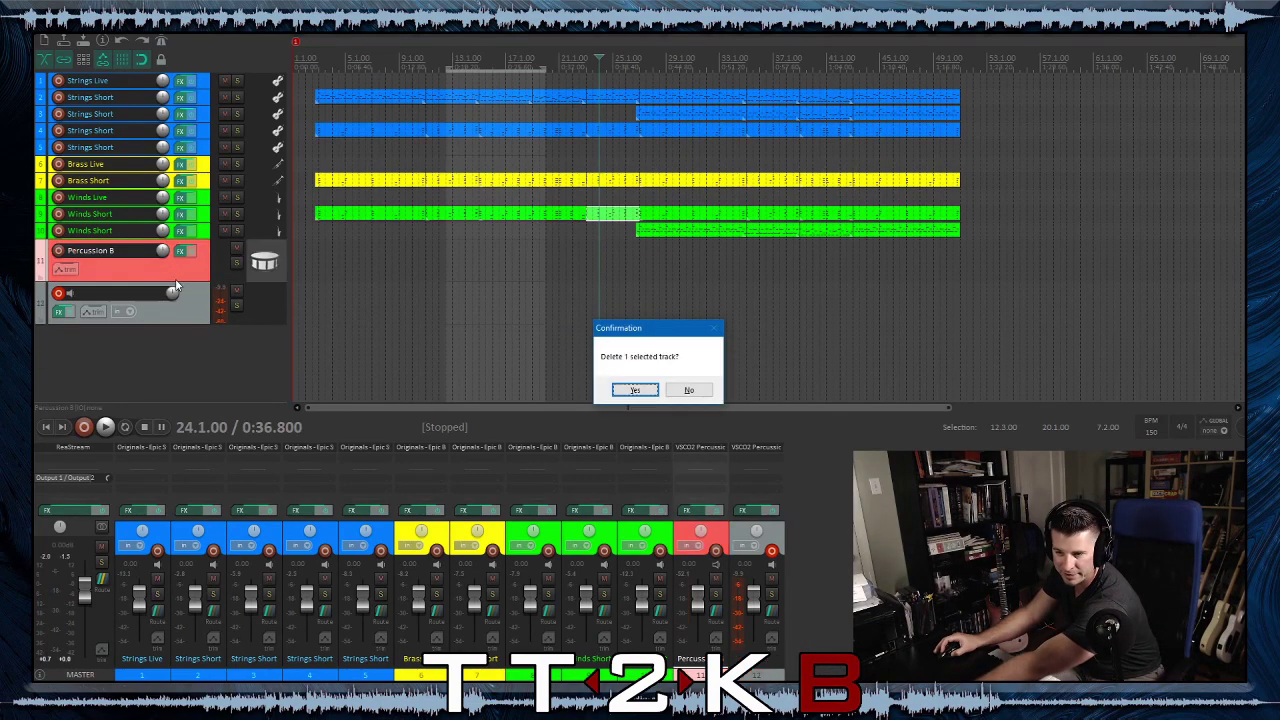
key(Return)
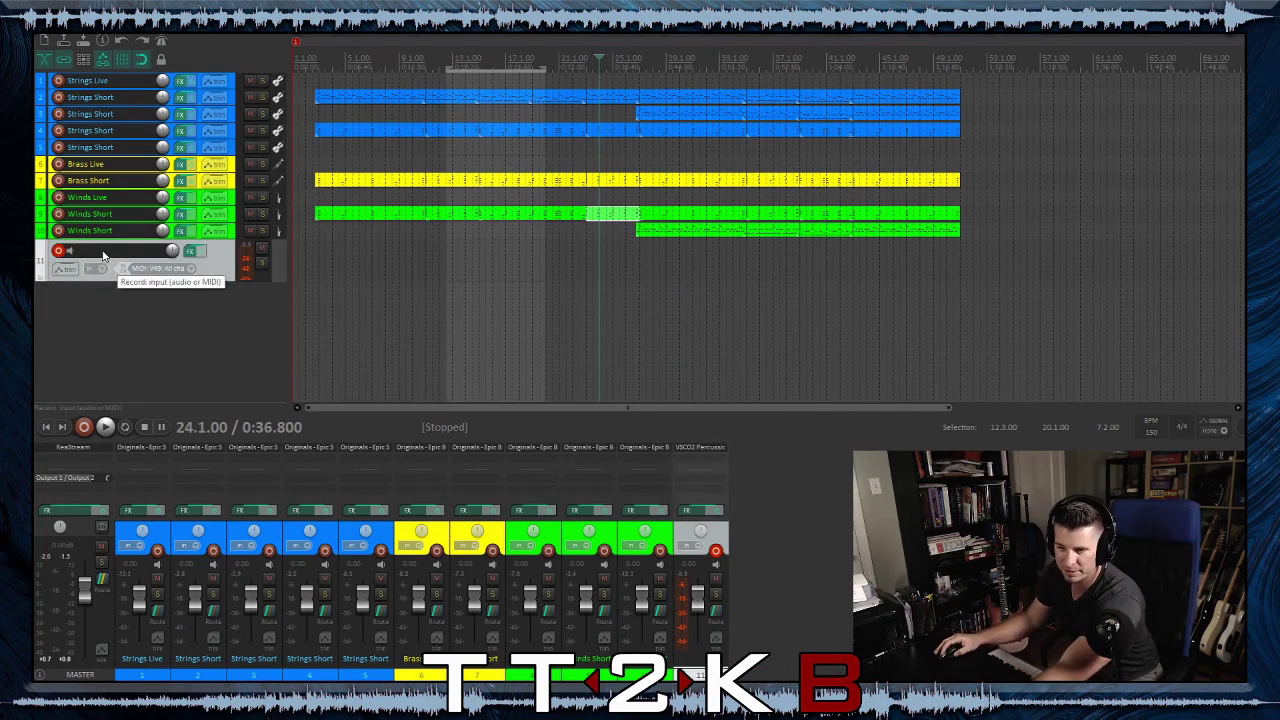
Name the new unnamed track Percussion
double_click(102, 252)
text(Percus)
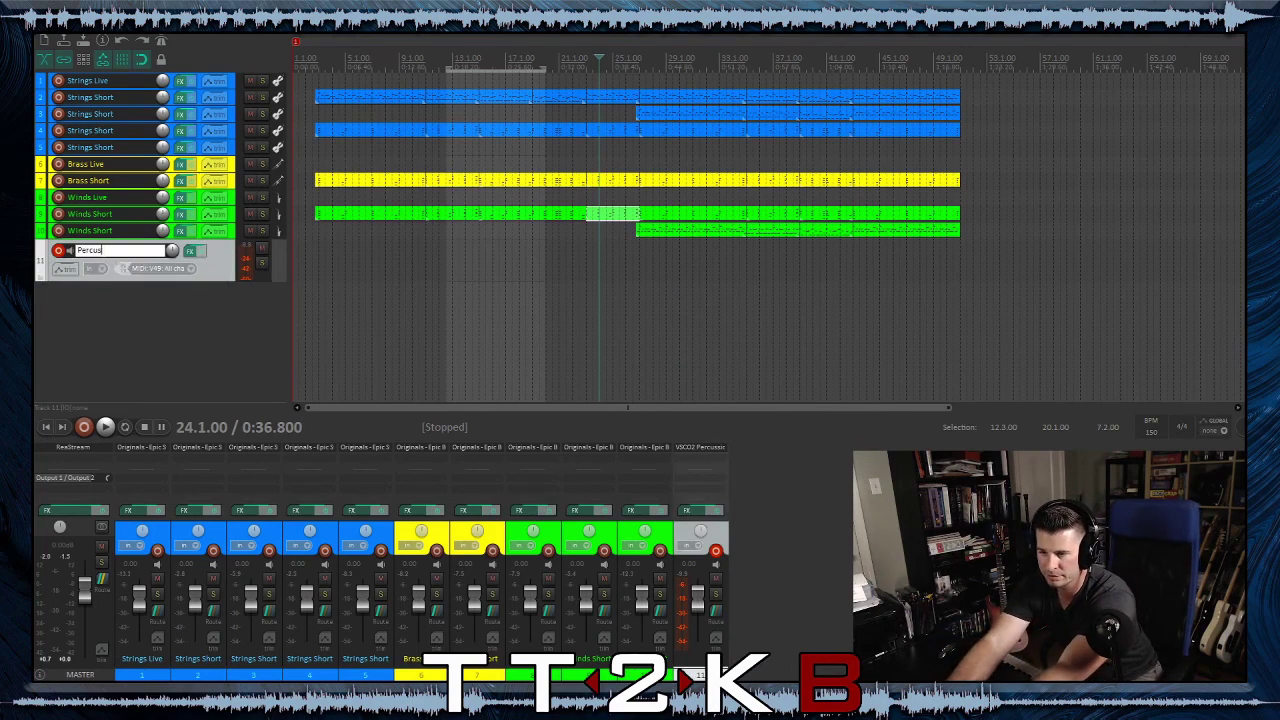
text(sion)
key(Return)
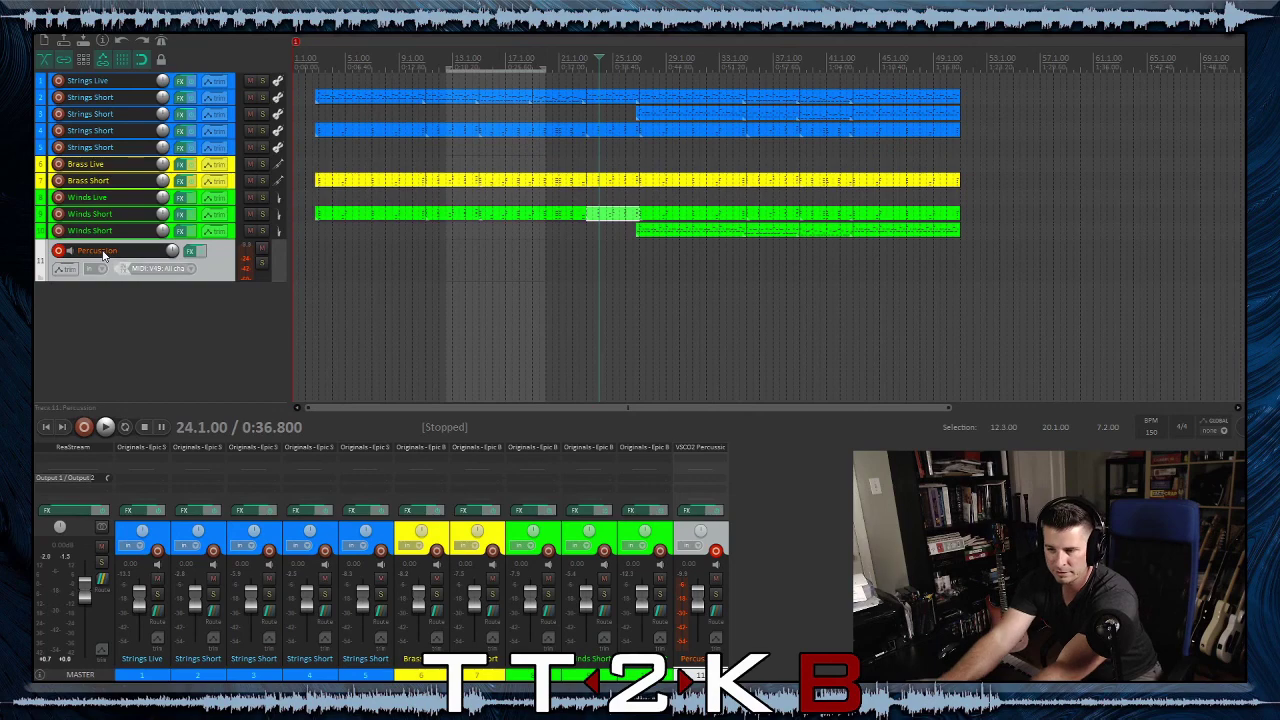
Set the Percussion track's custom color to the basic red (255, 0, 0)
right_click(212, 268)
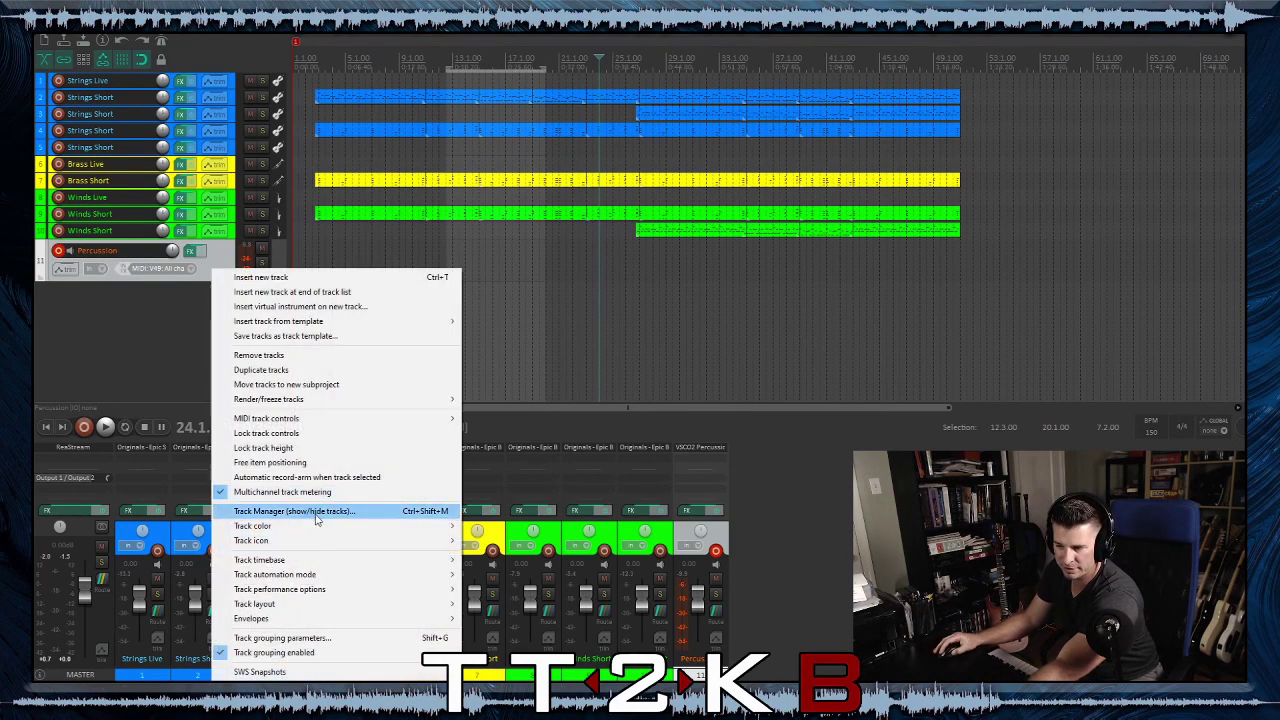
mouse_move(323, 528)
click(540, 530)
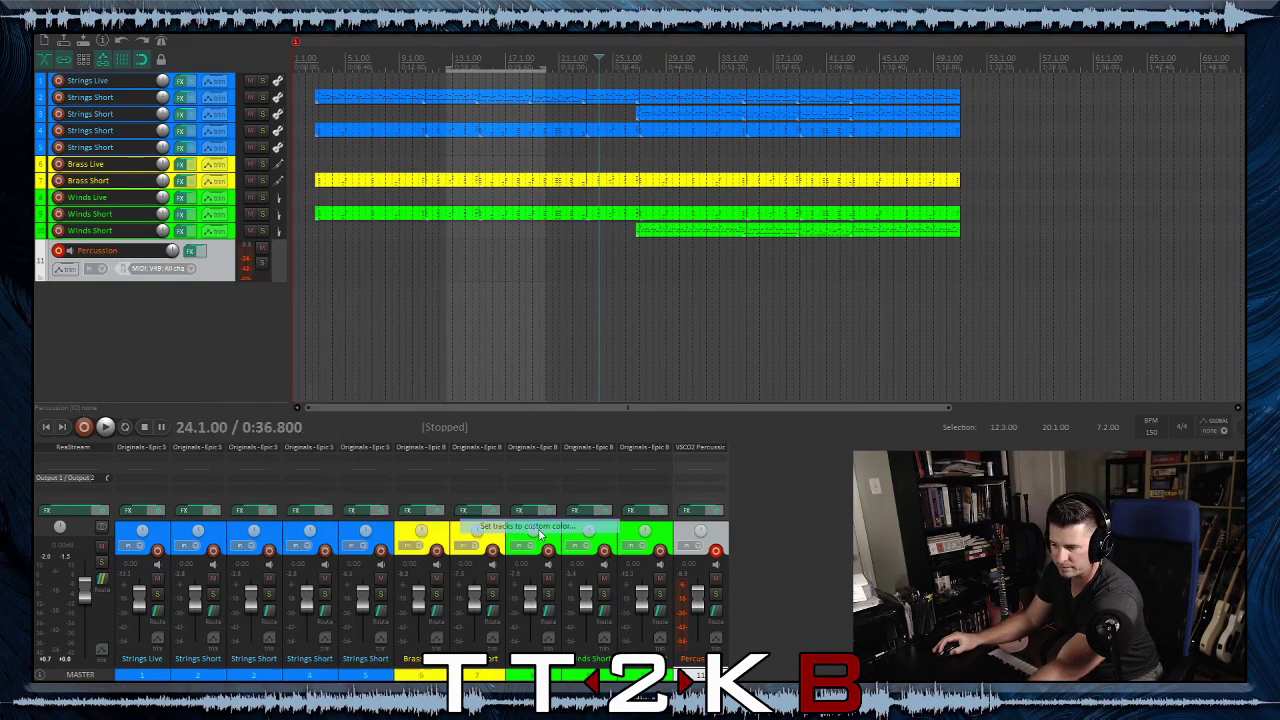
click(525, 298)
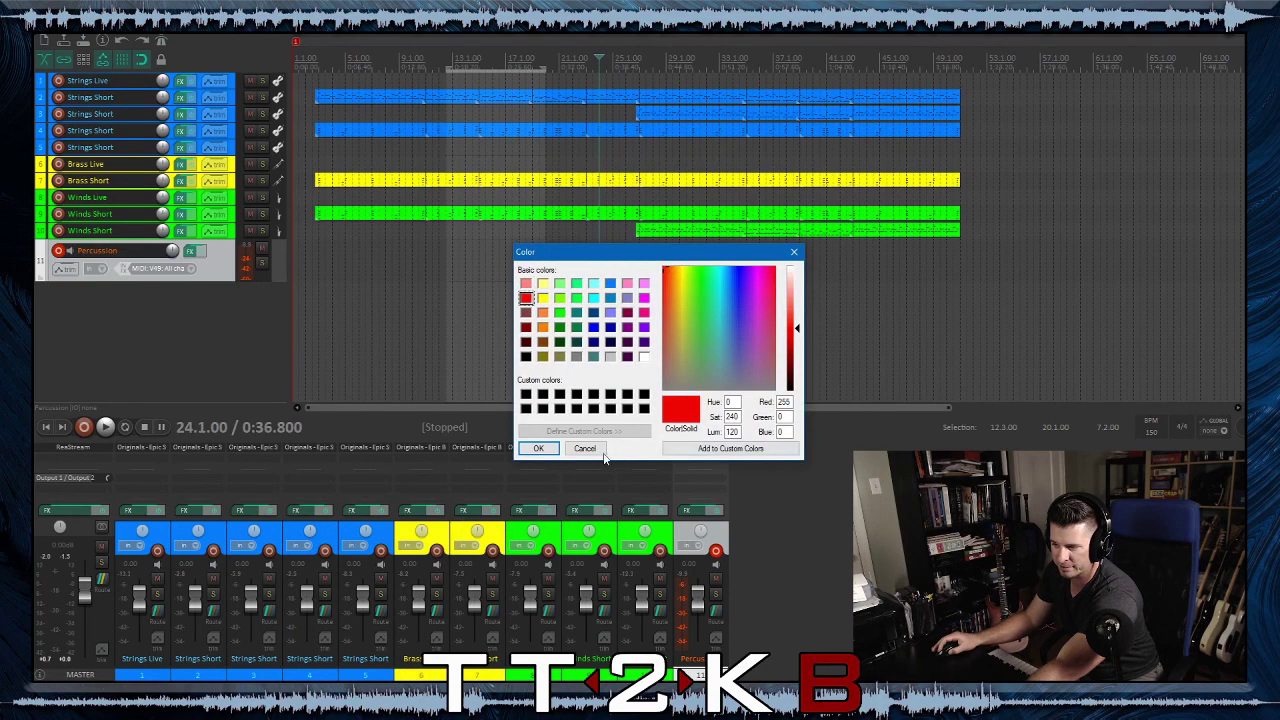
click(538, 448)
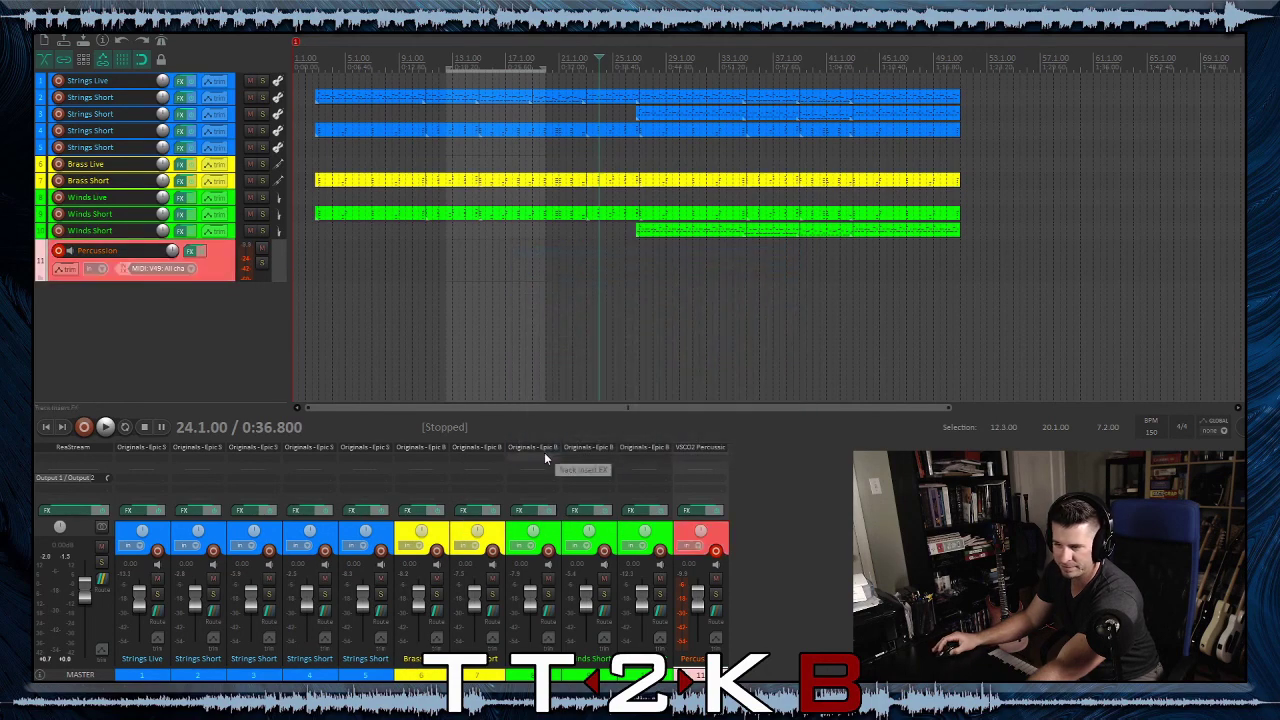
Assign the snare_top image as the Percussion track's icon
right_click(217, 283)
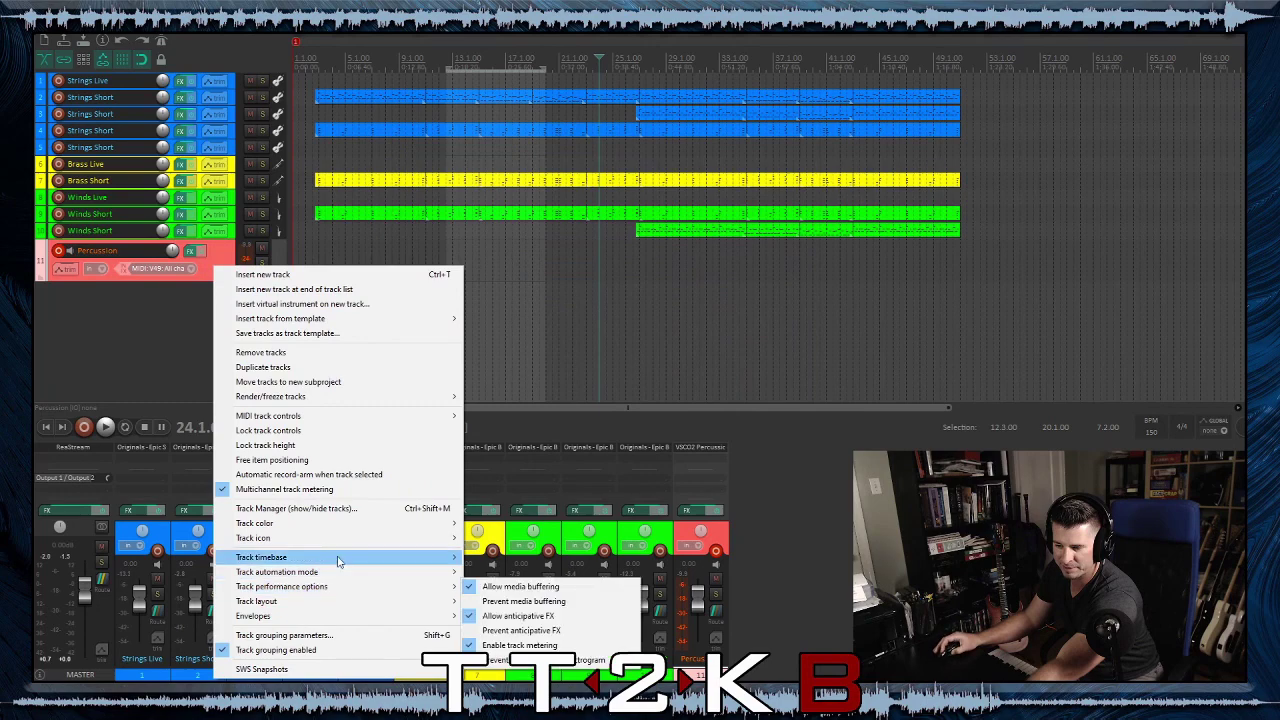
mouse_move(338, 562)
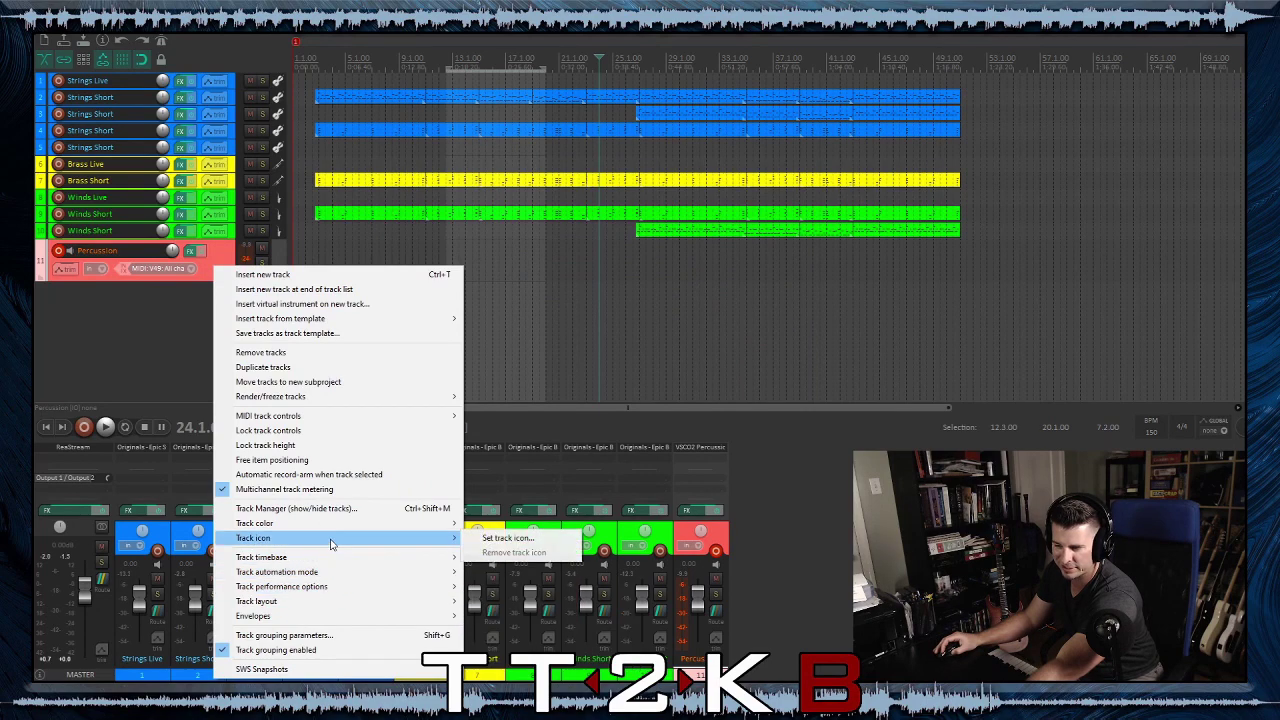
click(505, 538)
scroll(655, 432, down, 5)
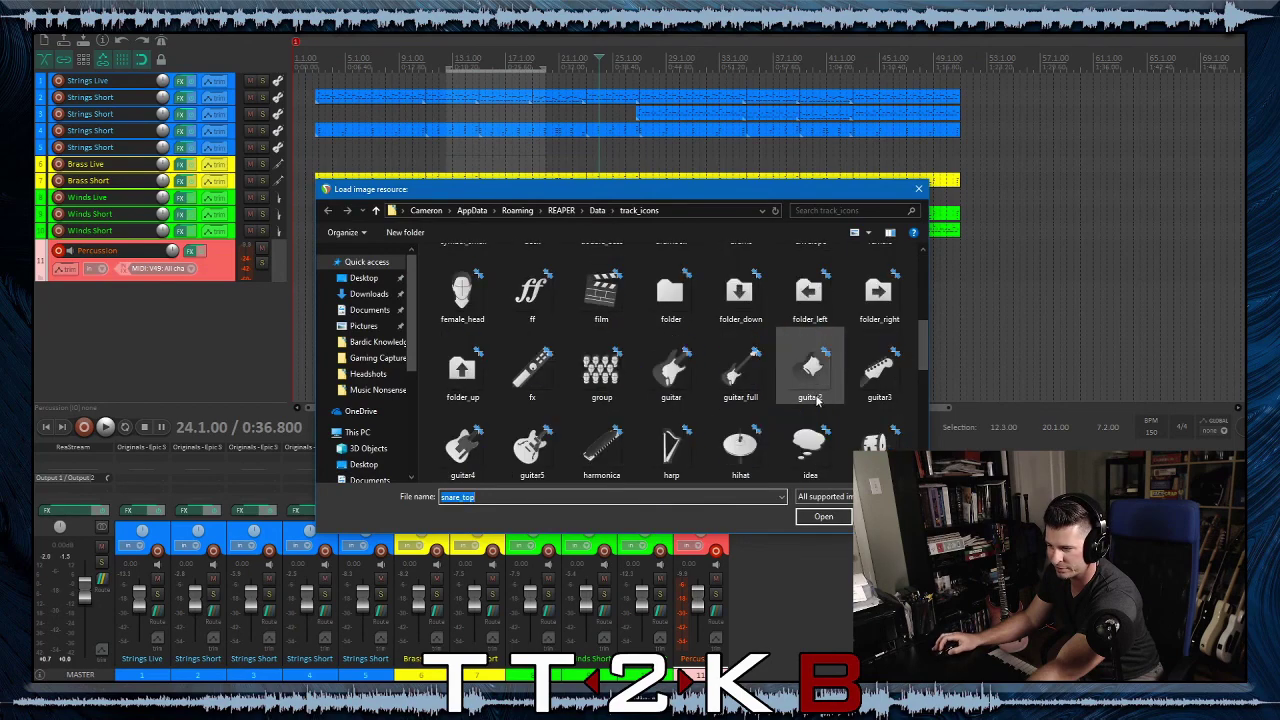
scroll(810, 415, down, 3)
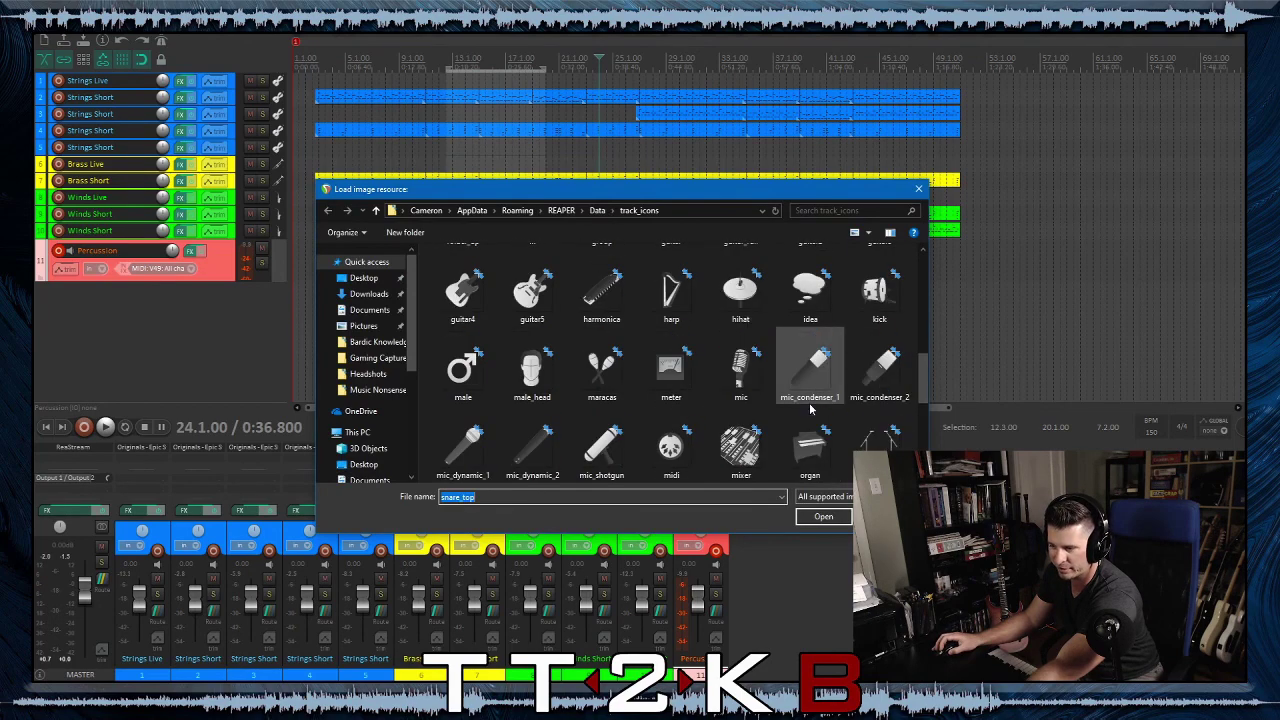
scroll(800, 405, down, 3)
click(878, 448)
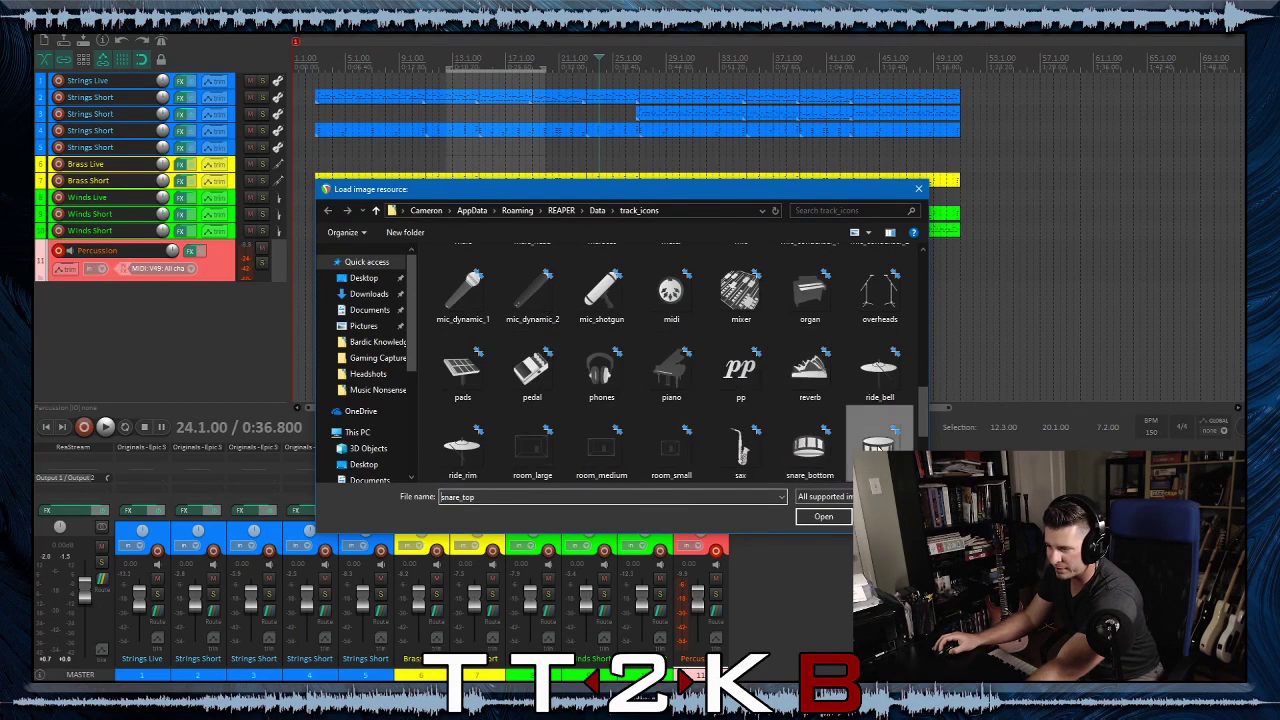
click(823, 517)
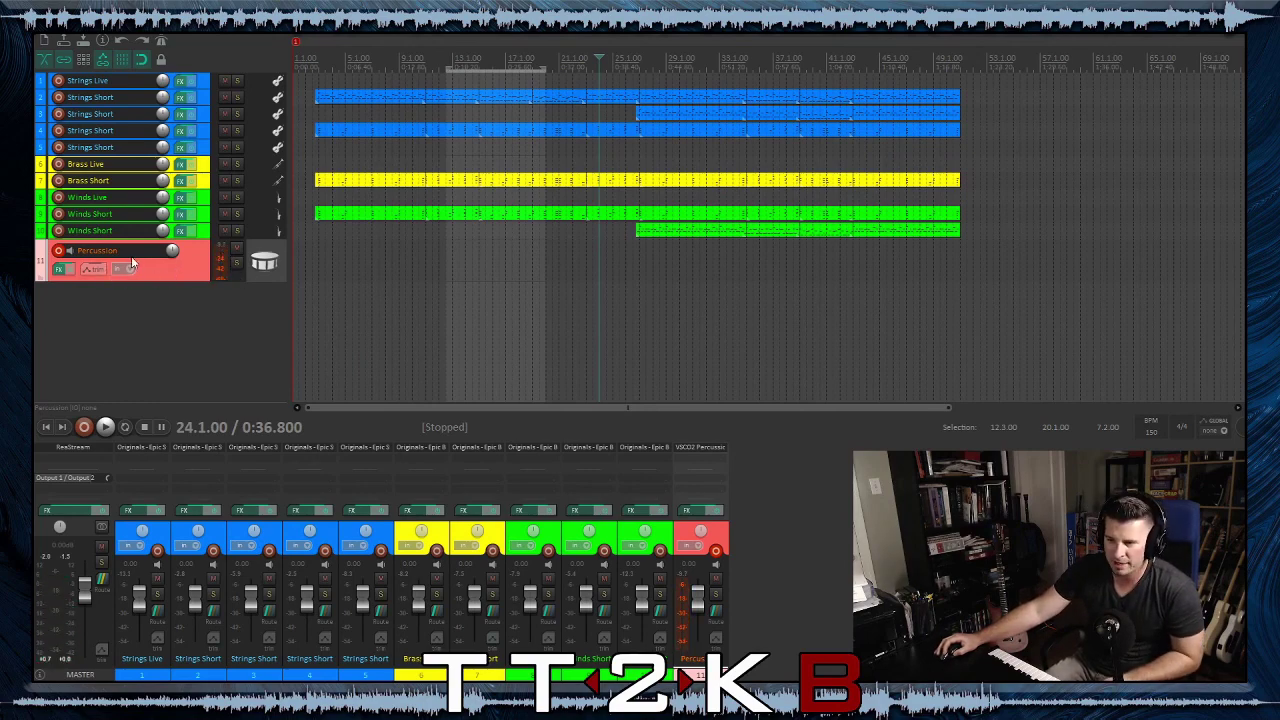
Open the Percussion track's VSCO2 Percussion instrument and adjust its reverb amount
click(59, 270)
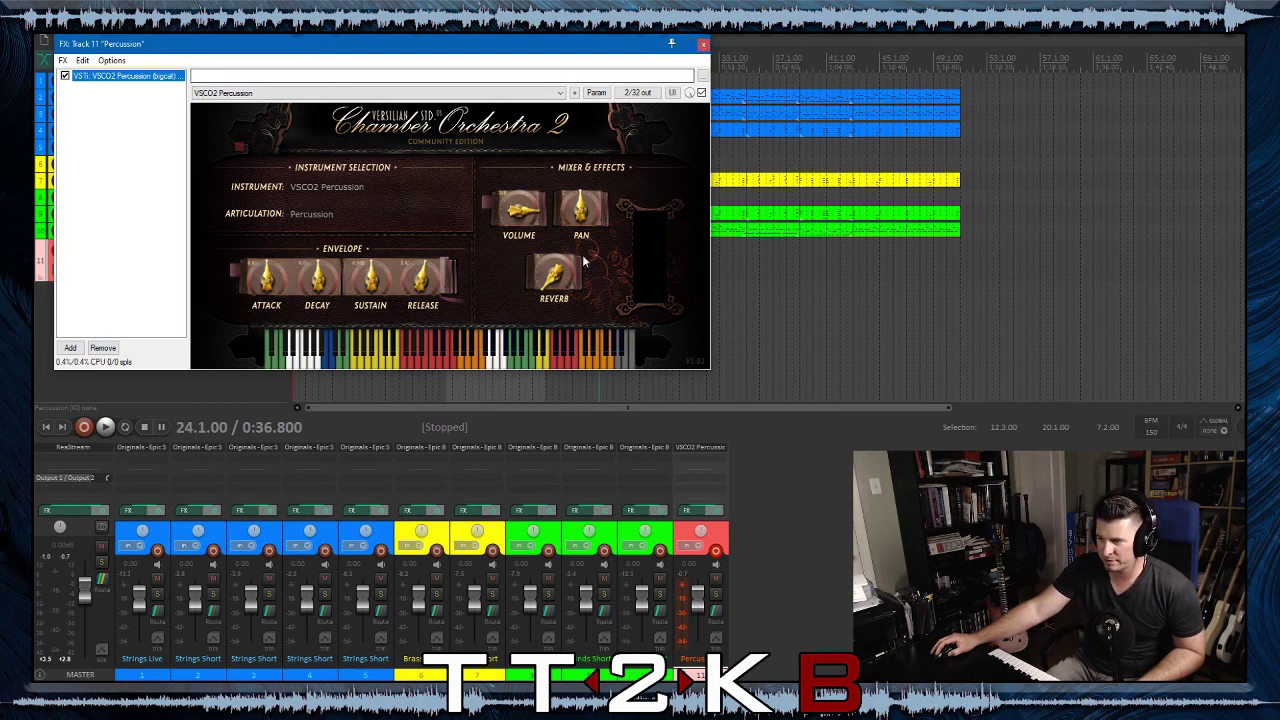
click(553, 283)
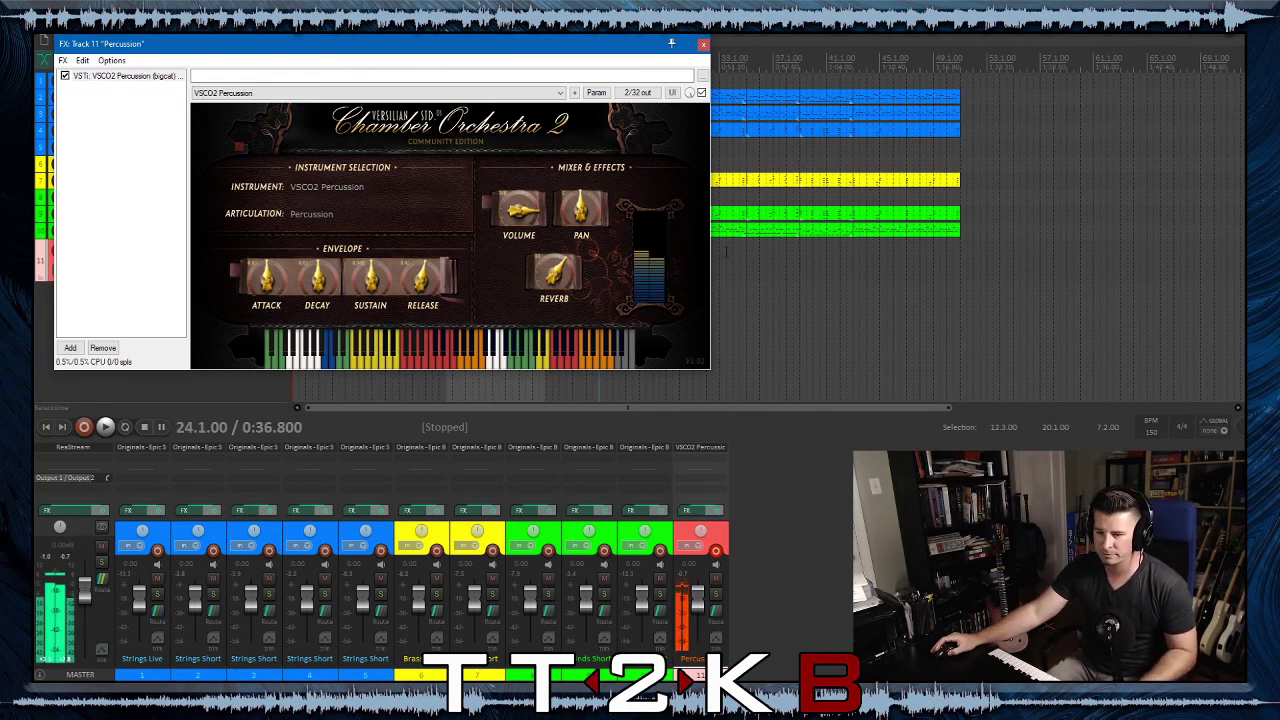
Close the percussion instrument window and rehearse the percussion part over playback starting at 2.3.00
click(704, 47)
click(319, 305)
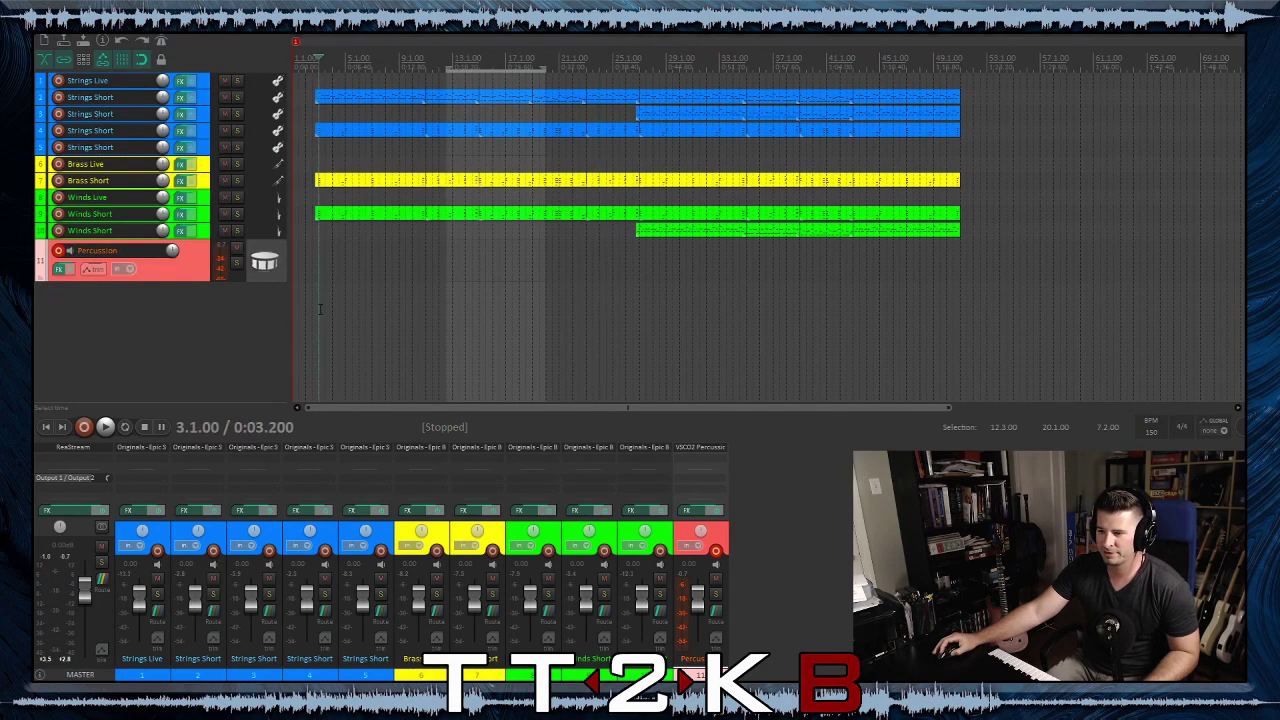
click(316, 318)
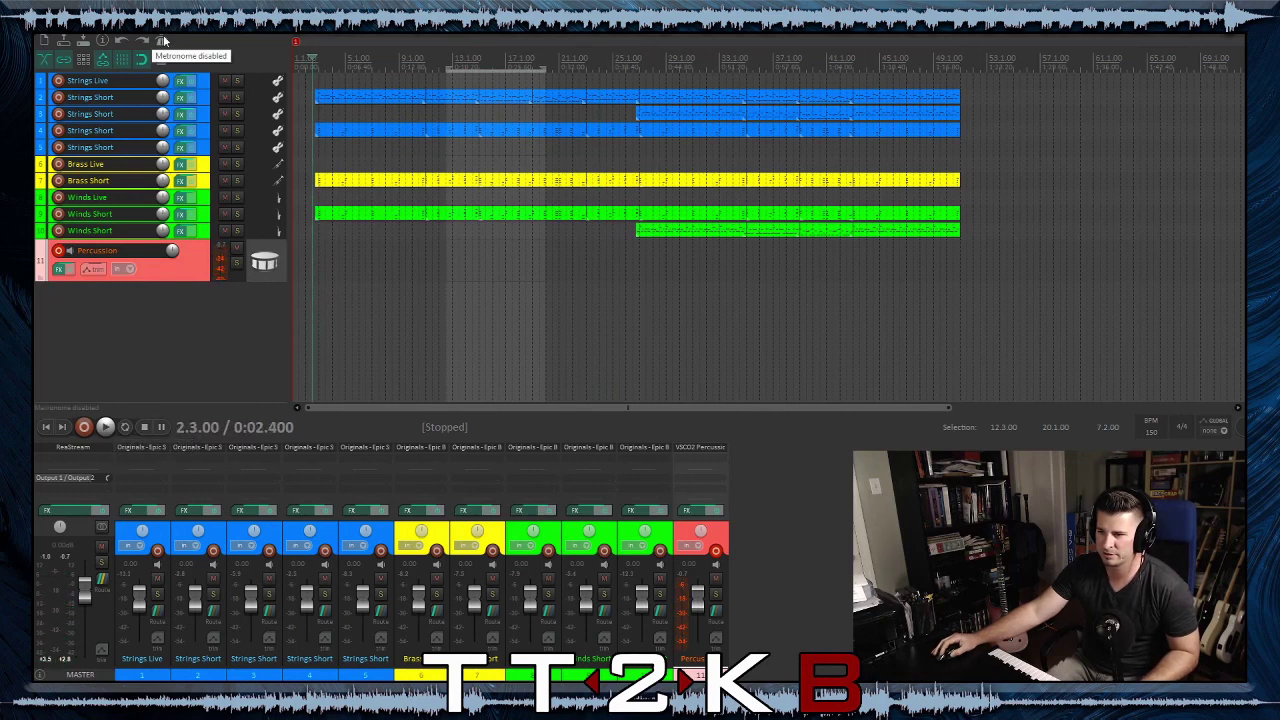
click(105, 426)
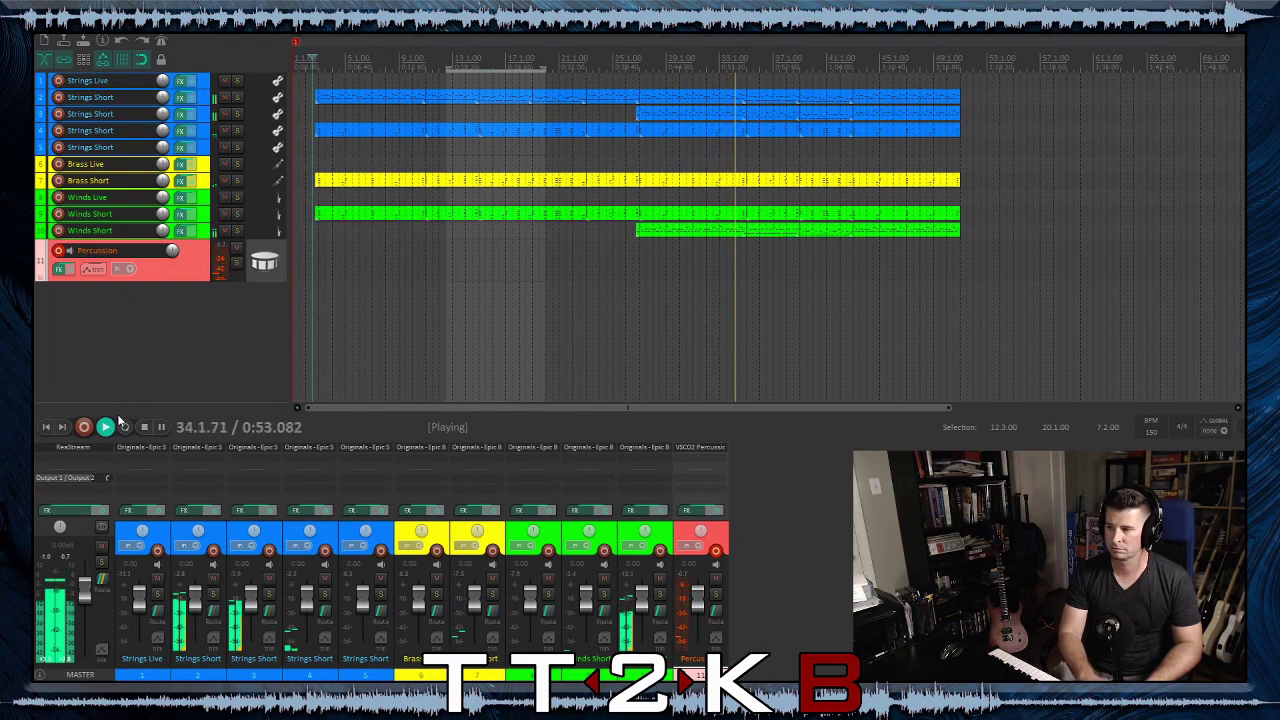
click(143, 427)
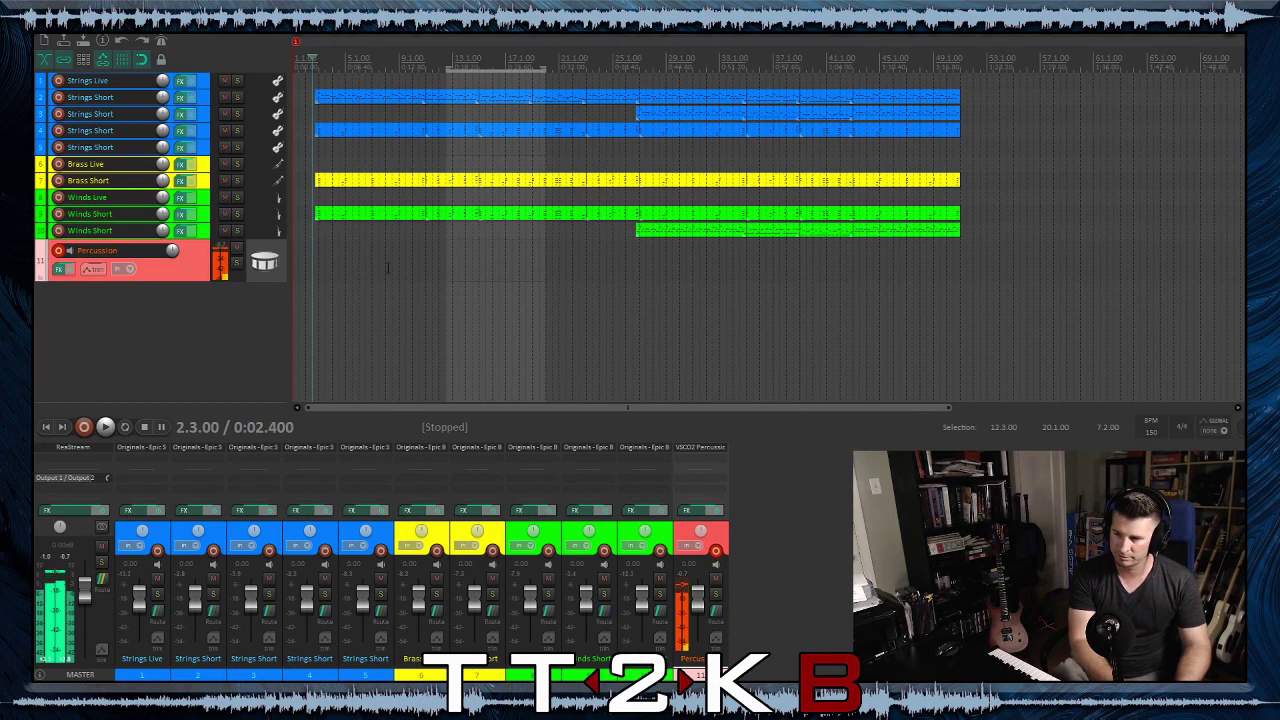
click(107, 427)
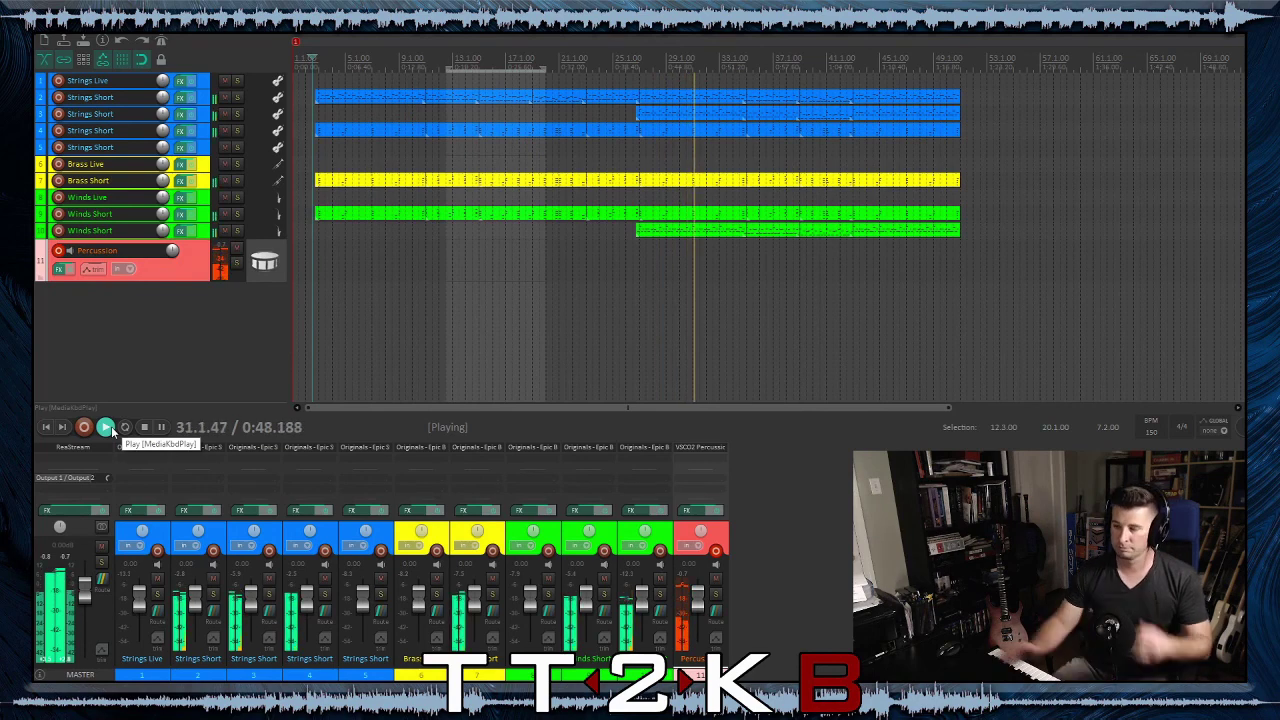
click(145, 427)
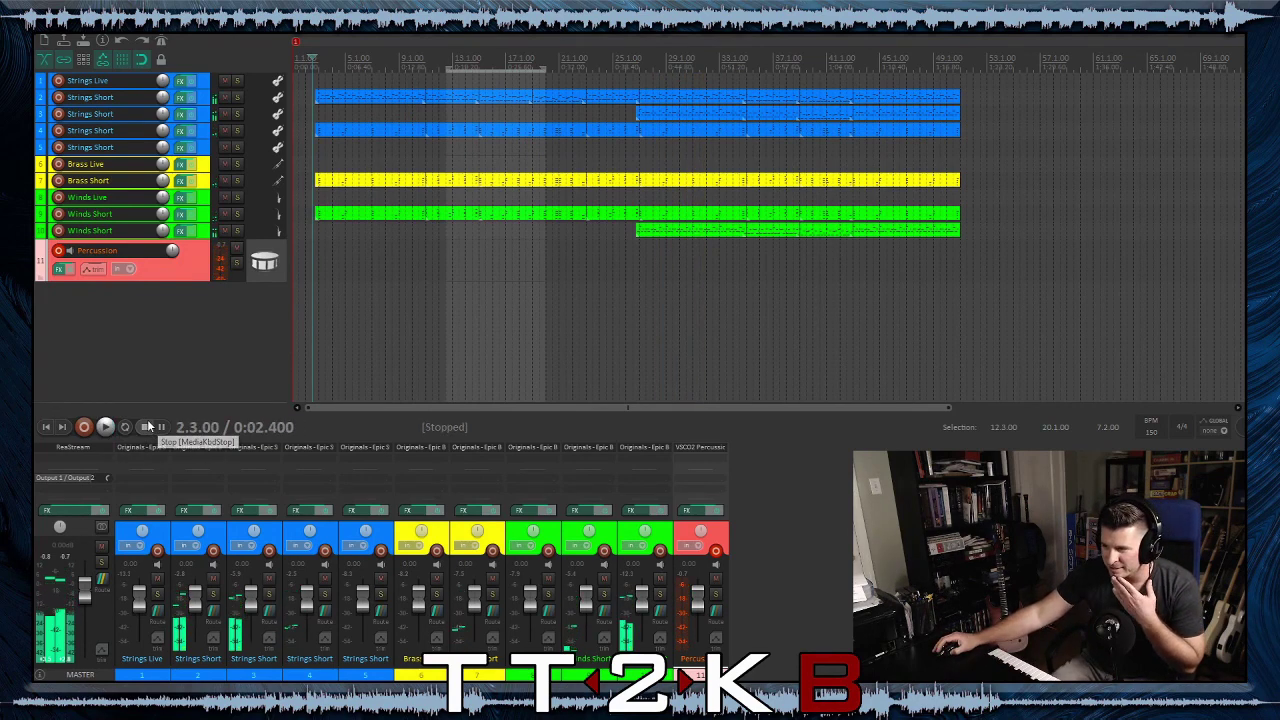
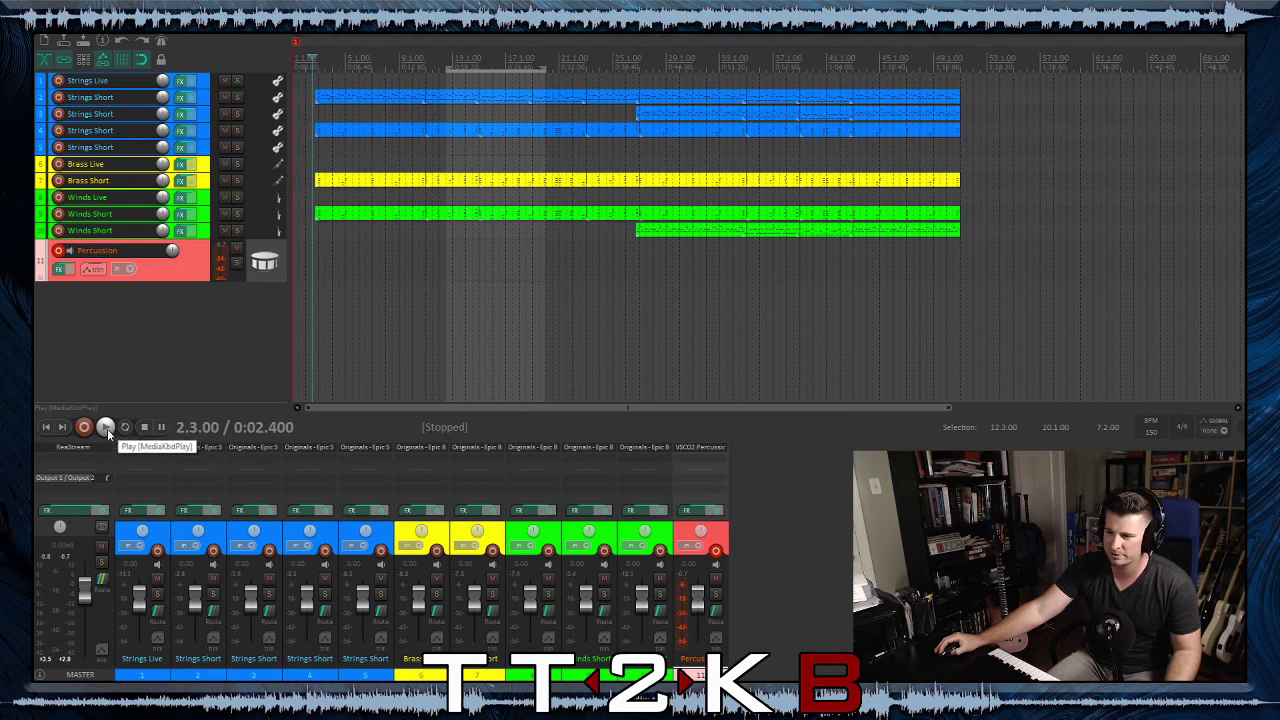
Turn on the metronome and rehearse the percussion over playback, once from the project start and once from 2.3.00
click(50, 428)
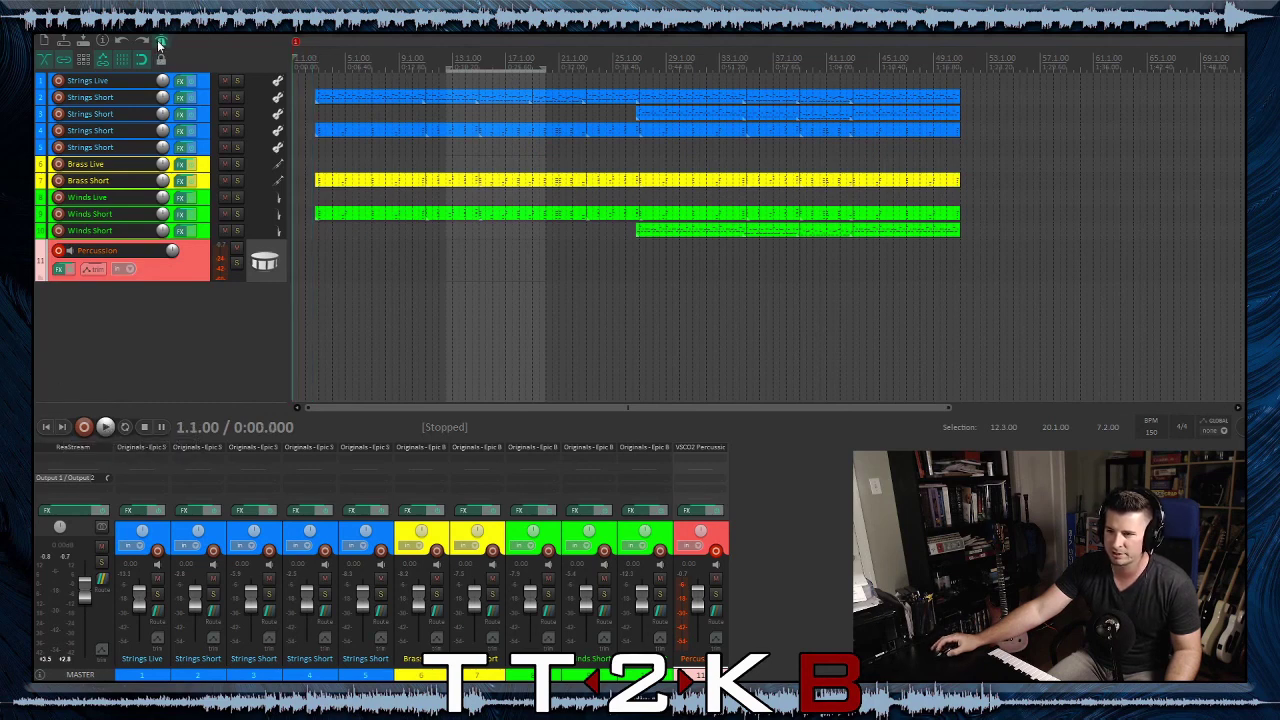
click(105, 427)
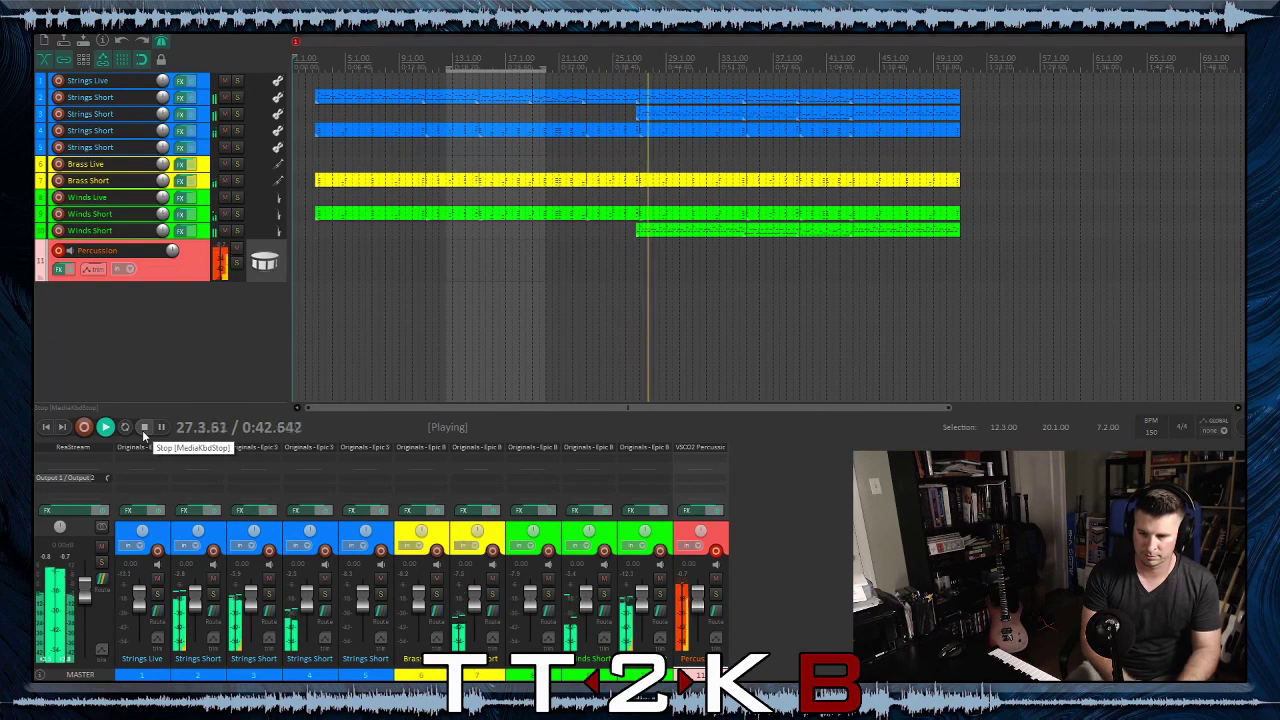
click(143, 428)
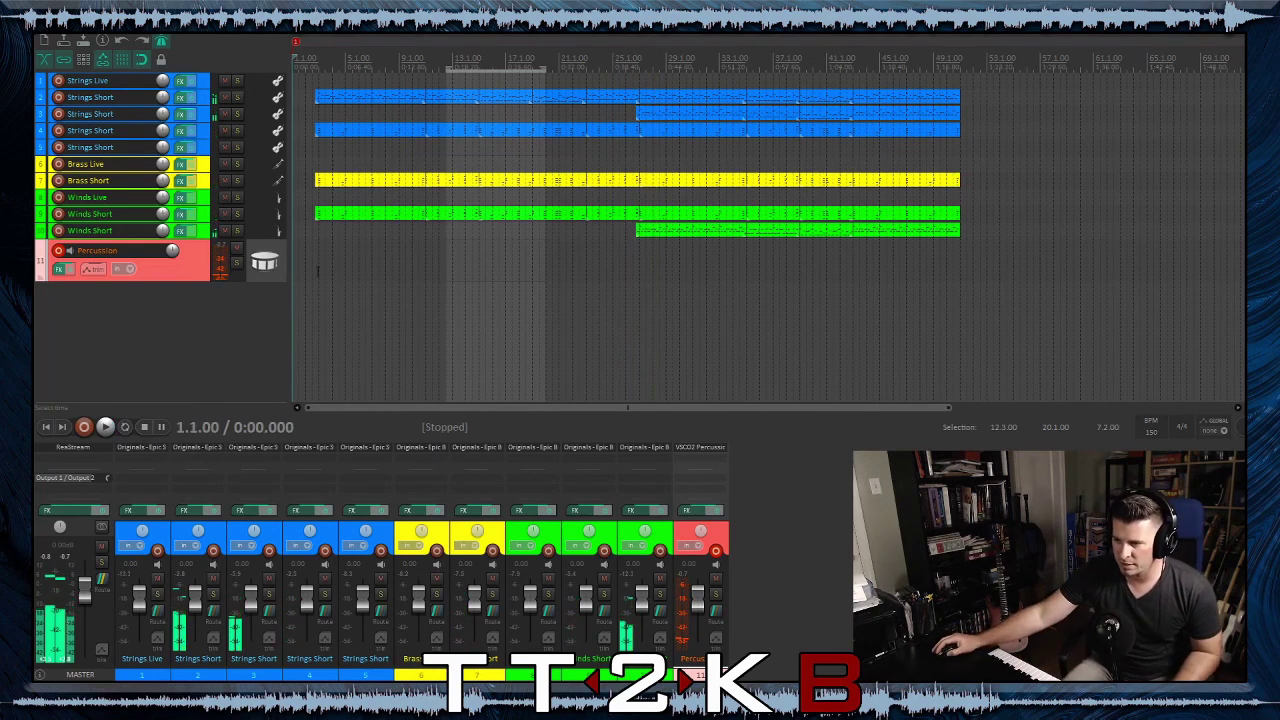
click(318, 270)
click(313, 280)
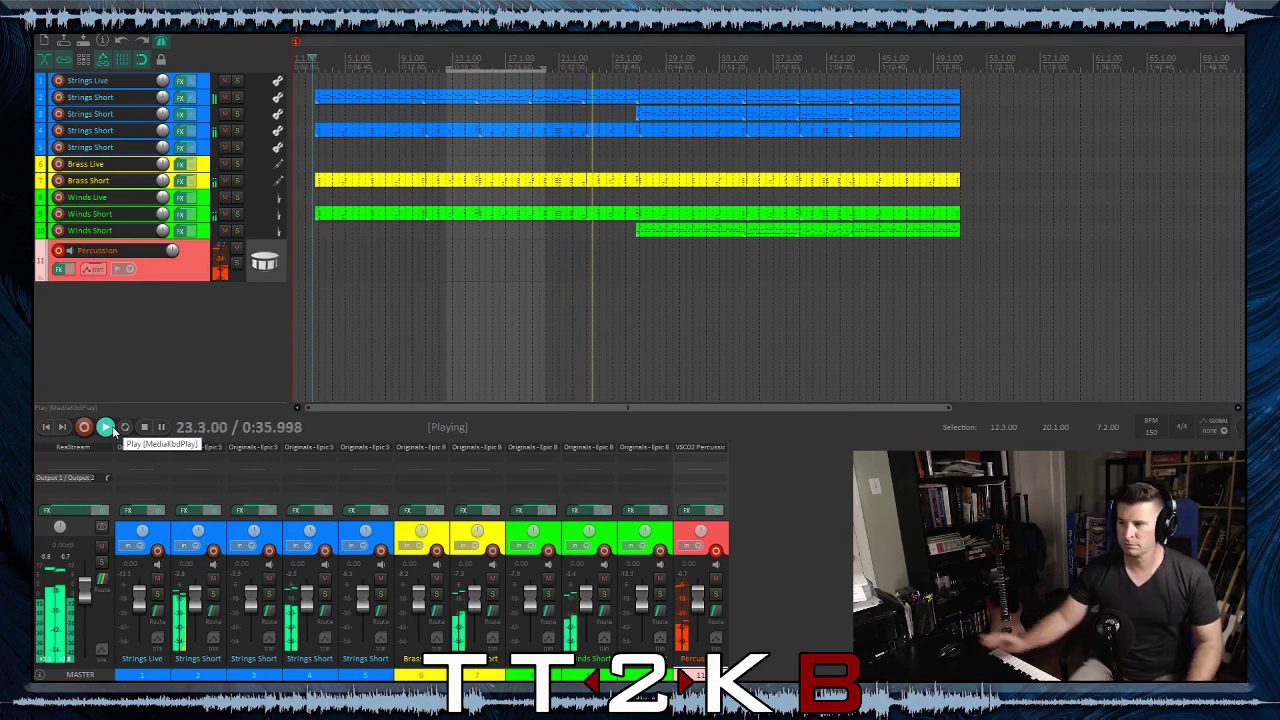
click(144, 426)
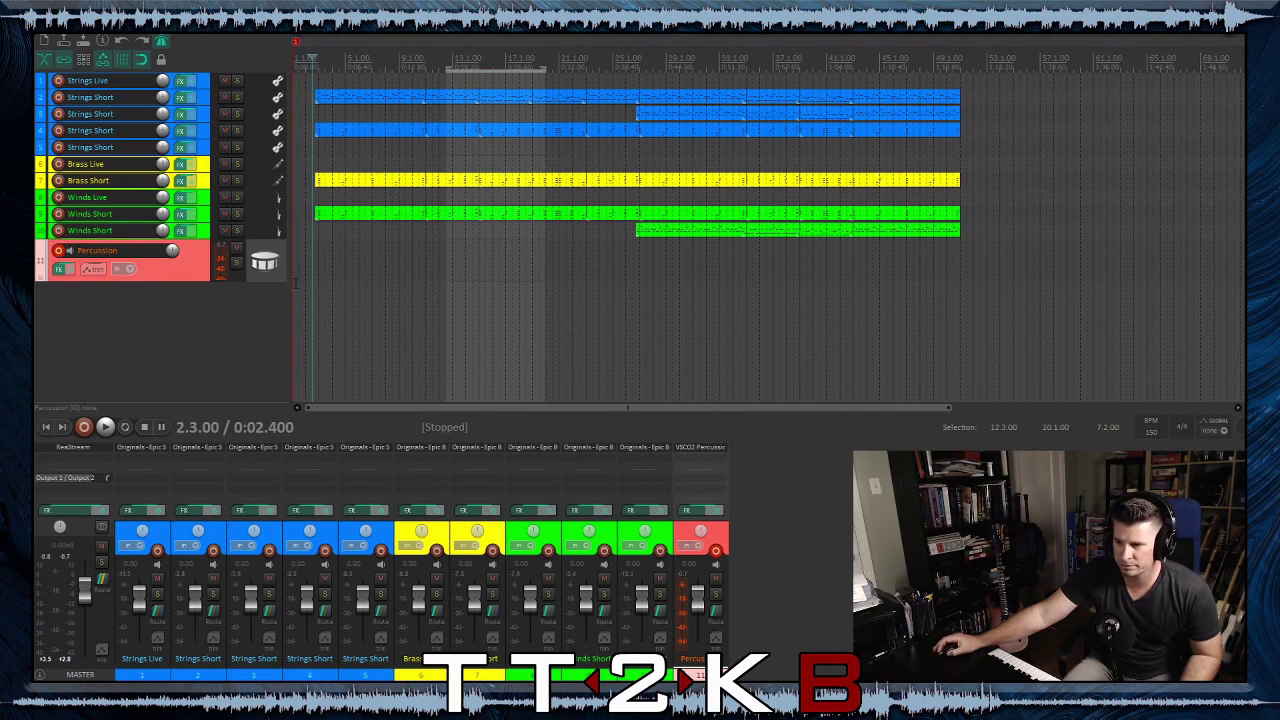
Record a MIDI take on the Percussion track from the project start to about bar 28
click(47, 428)
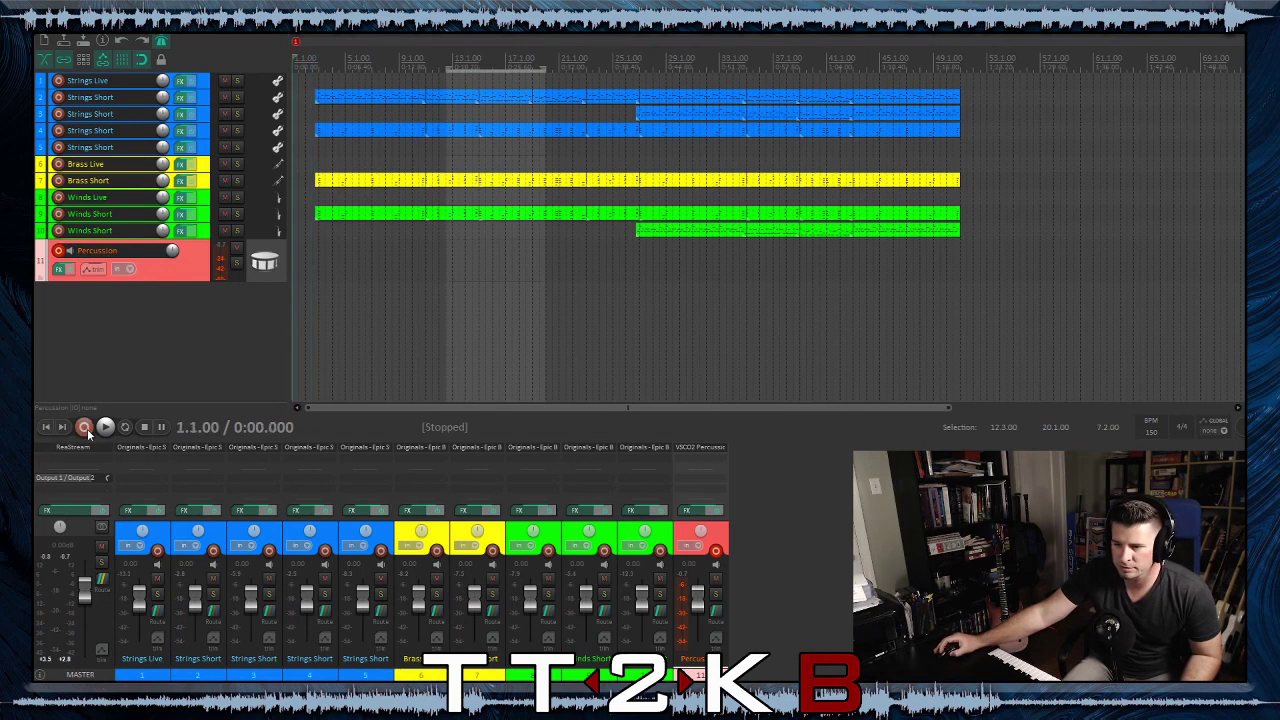
click(85, 428)
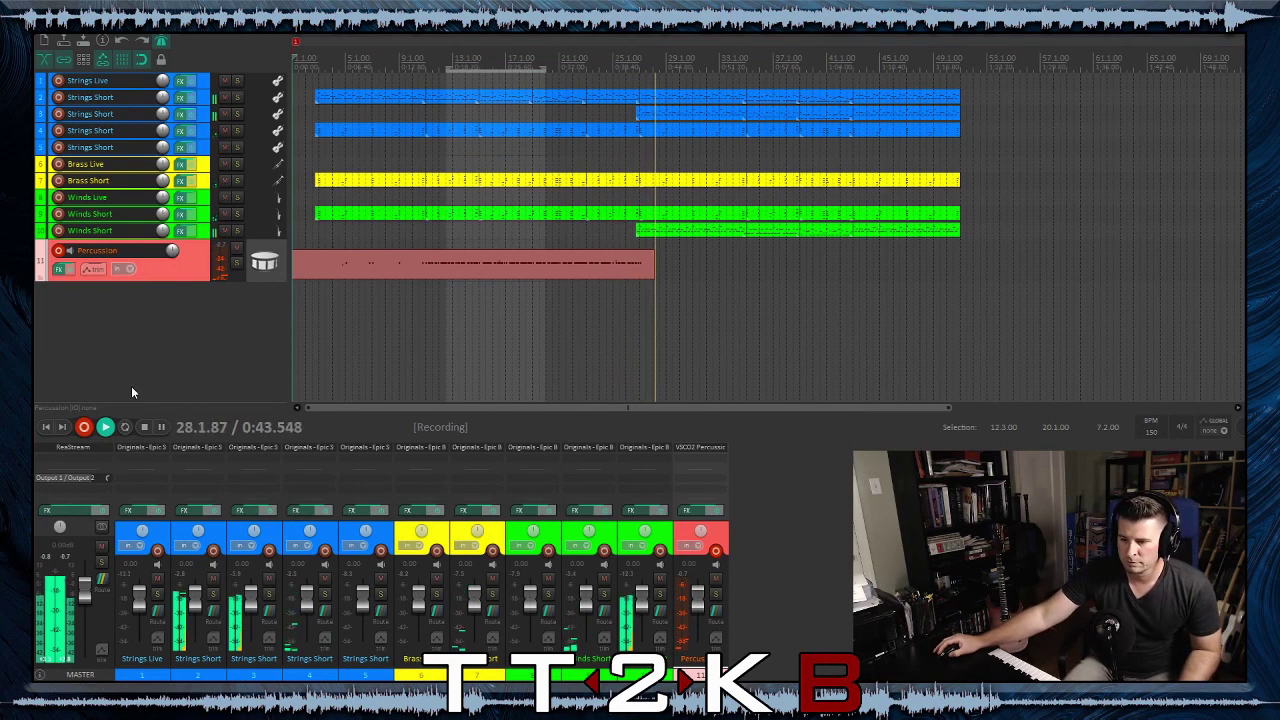
click(143, 427)
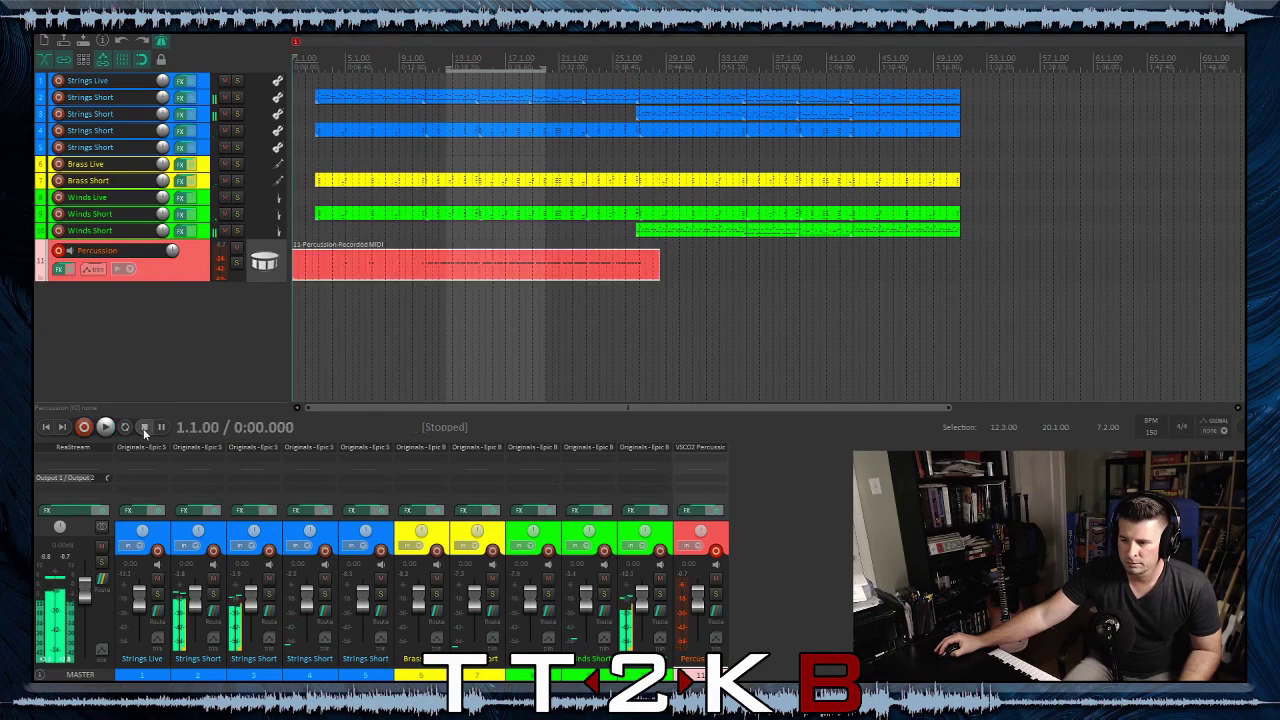
Open the recorded percussion item for note editing and quantize all note positions to the grid at 100% strength
double_click(390, 275)
scroll(271, 380, up, 3)
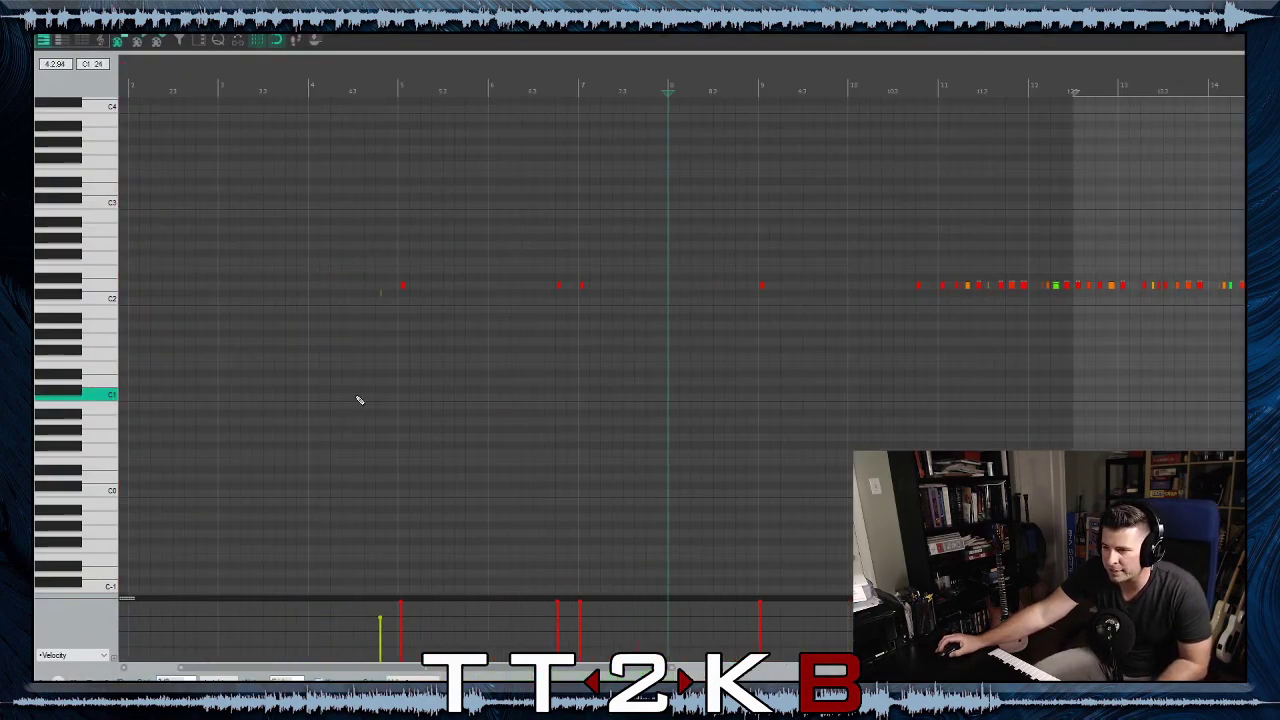
scroll(471, 357, up, 2)
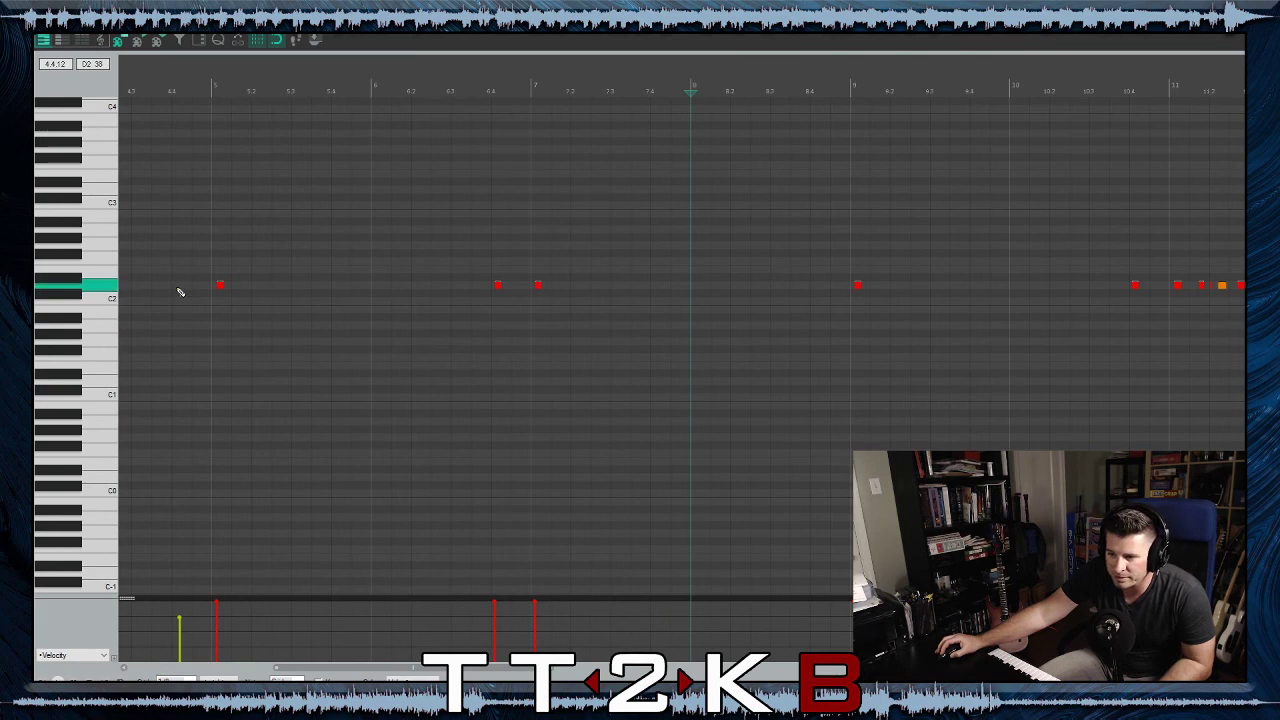
click(219, 42)
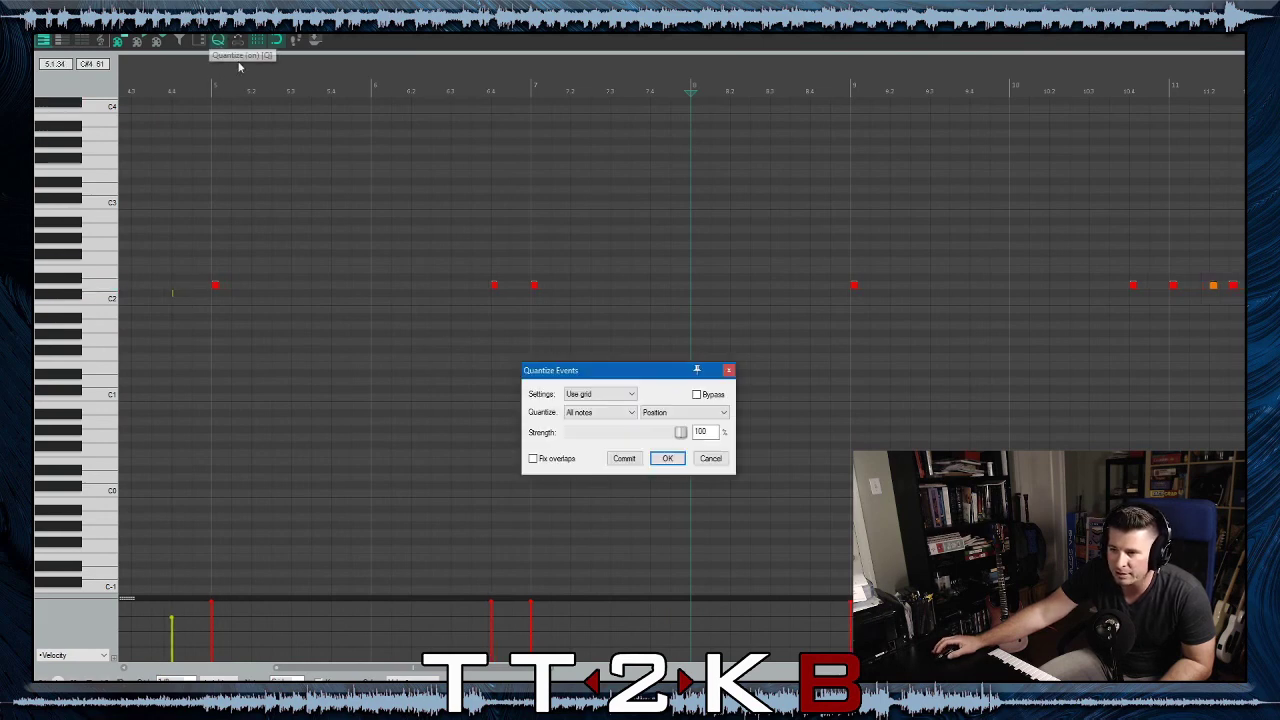
click(664, 459)
Replace the tiny stray C#2 note at 4.4 with a longer D2 note at velocity 127
click(173, 297)
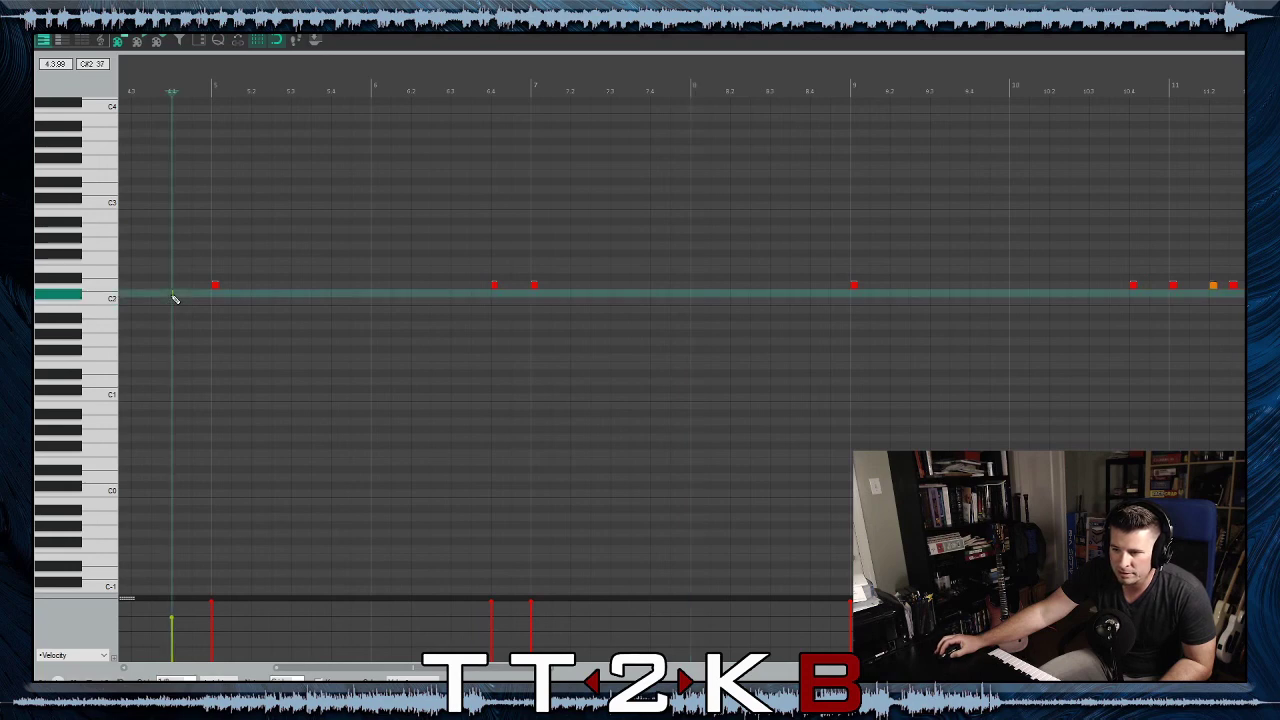
scroll(150, 326, left, 3)
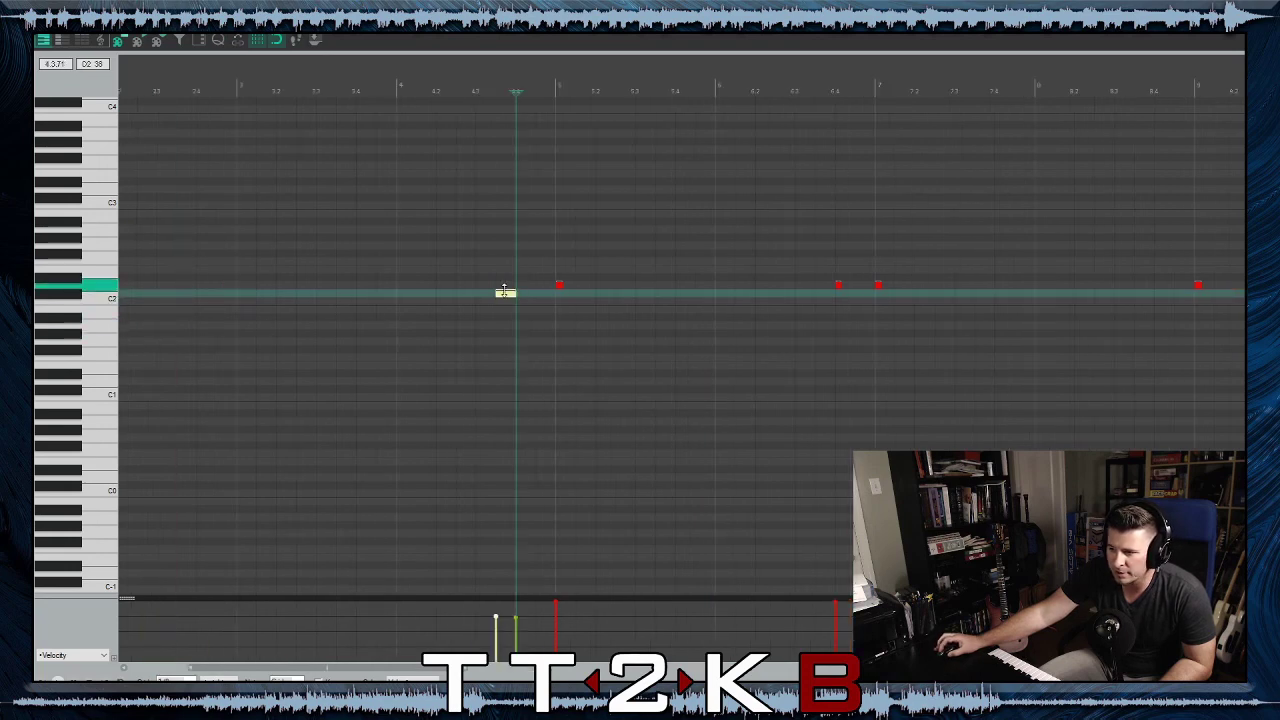
drag(516, 294, 520, 288)
scroll(651, 327, left, 1)
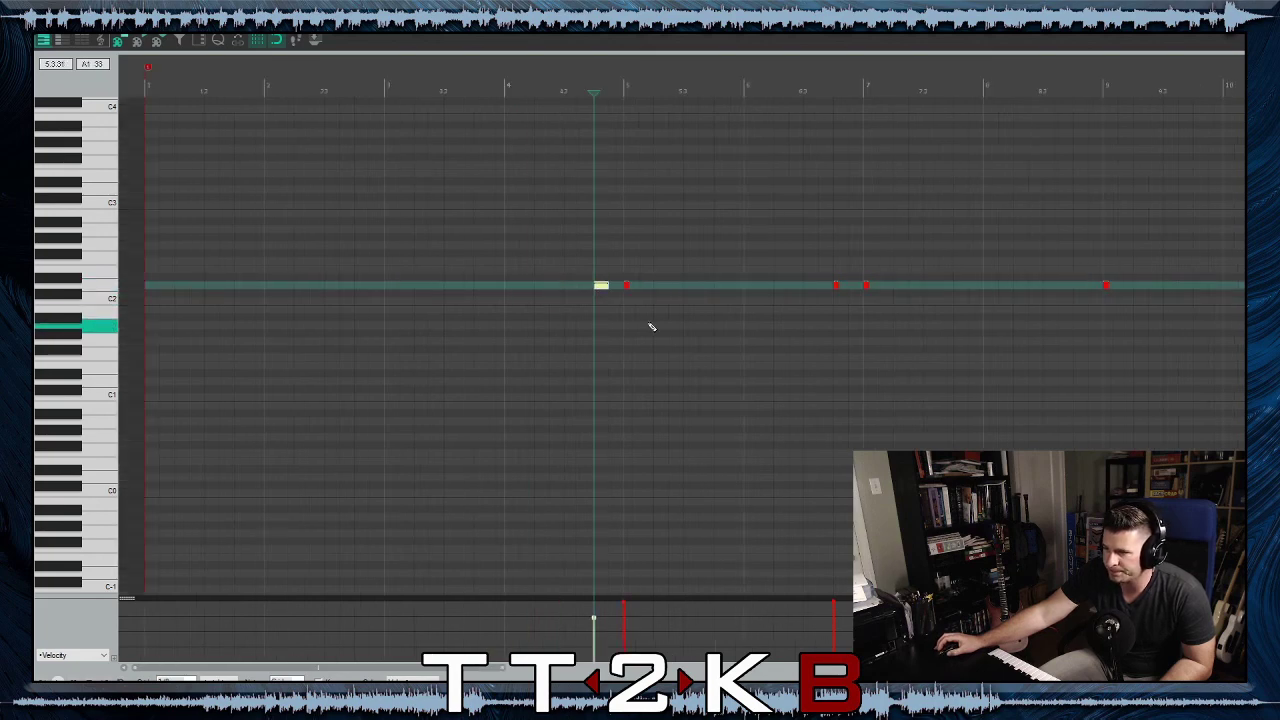
click(649, 329)
click(666, 284)
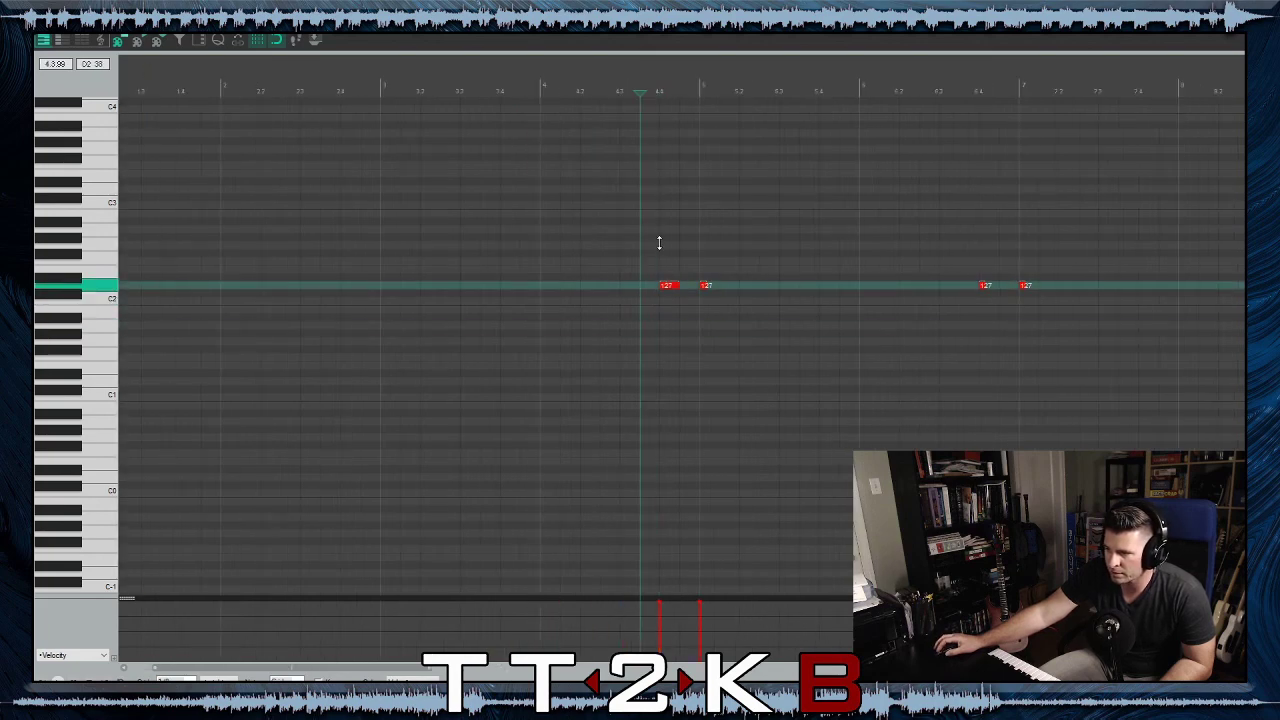
click(743, 397)
Play back the opening percussion hits from 4.4 to check the edited note
scroll(745, 400, down, 1)
scroll(744, 400, down, 2)
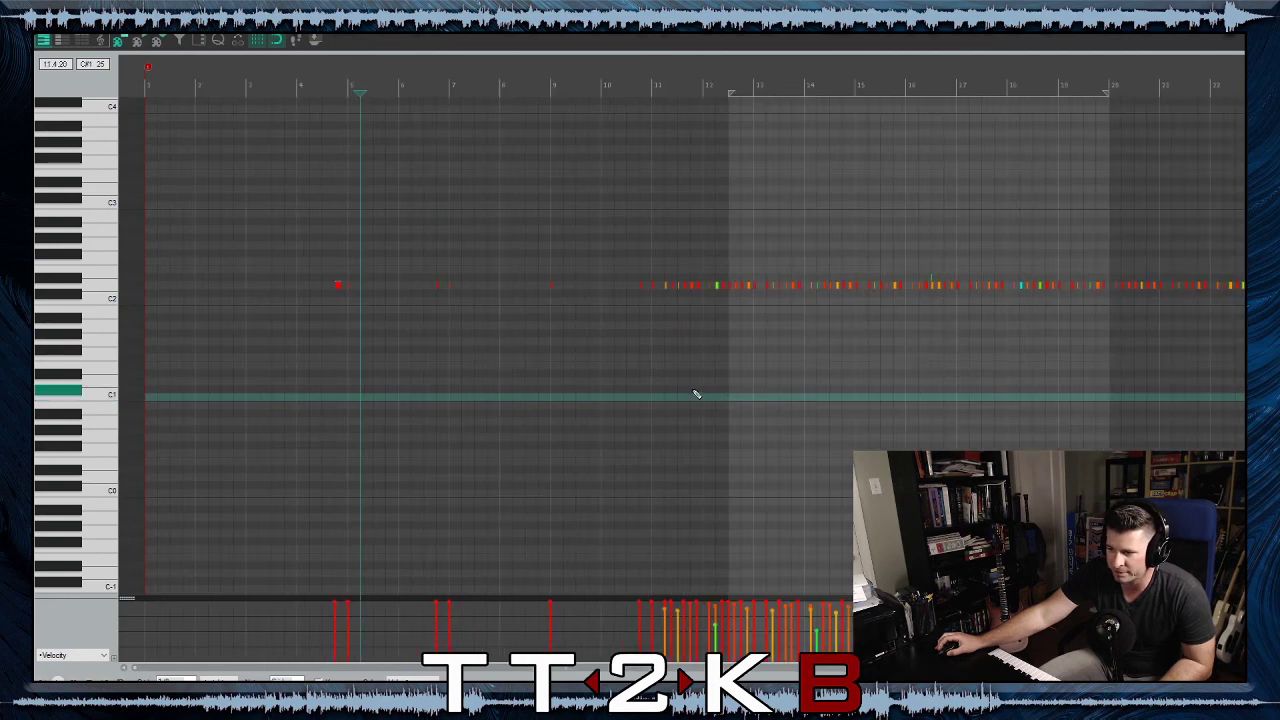
click(342, 359)
click(335, 362)
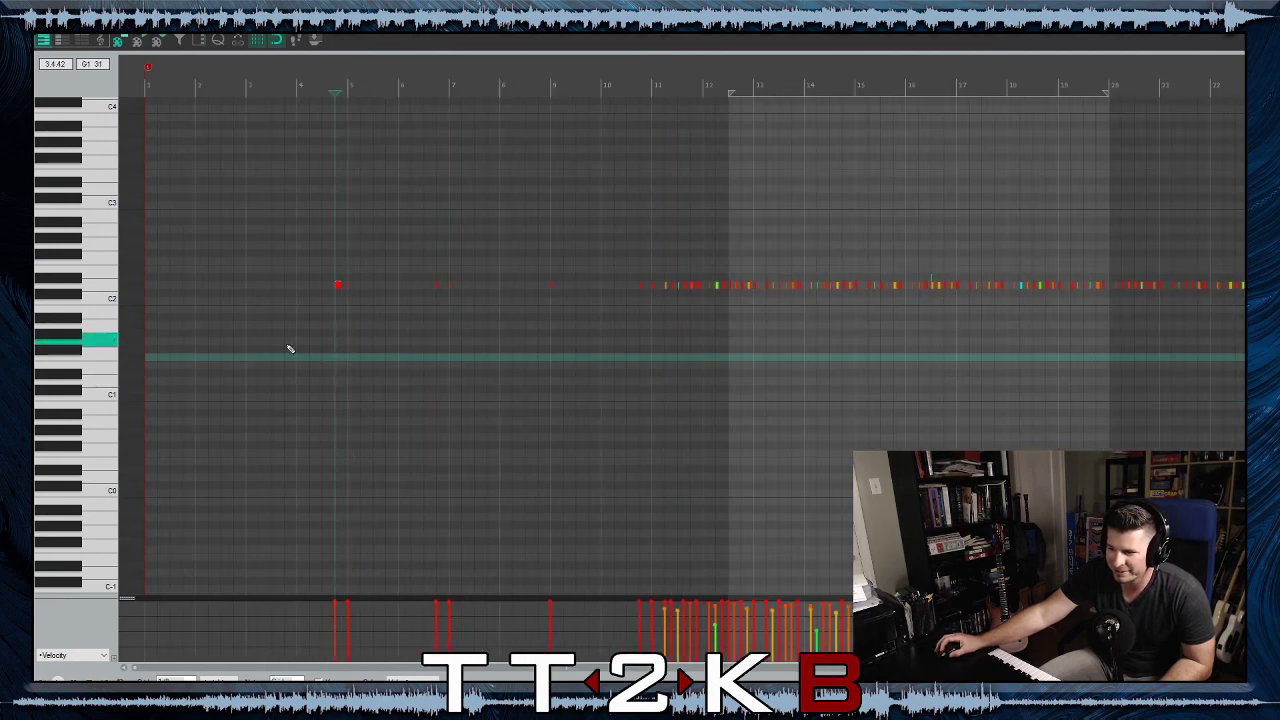
key(space)
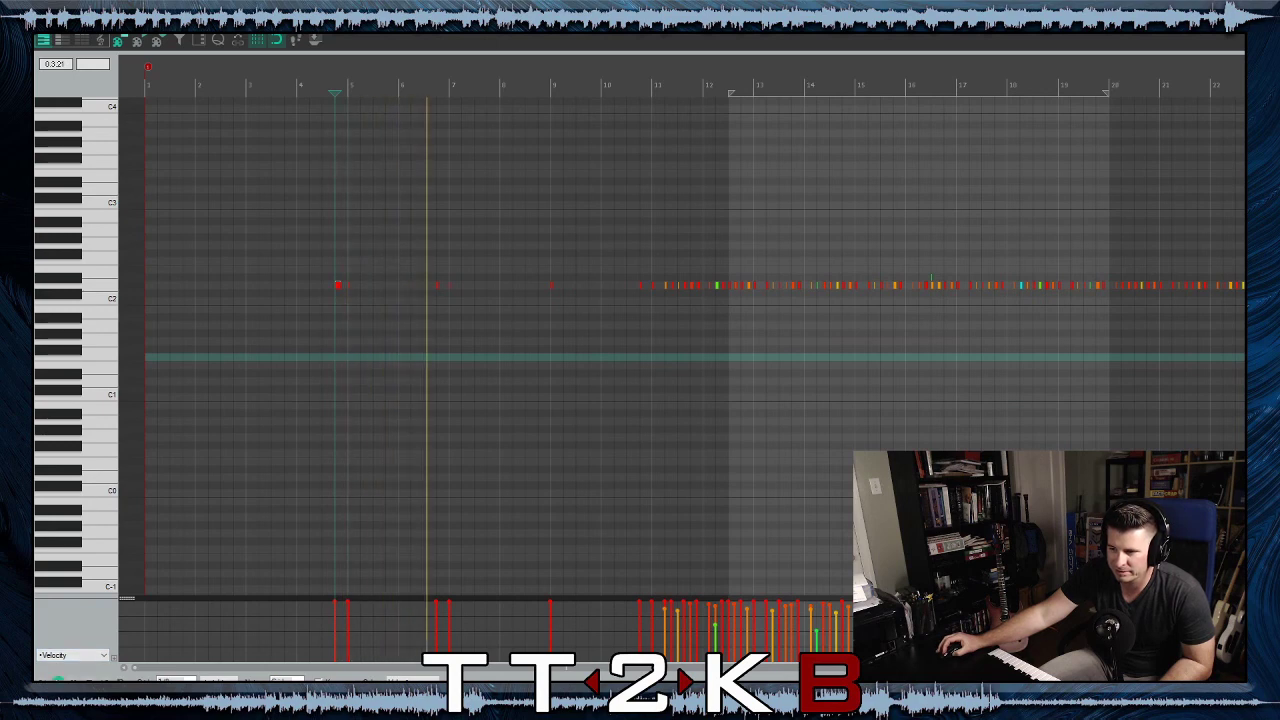
key(space)
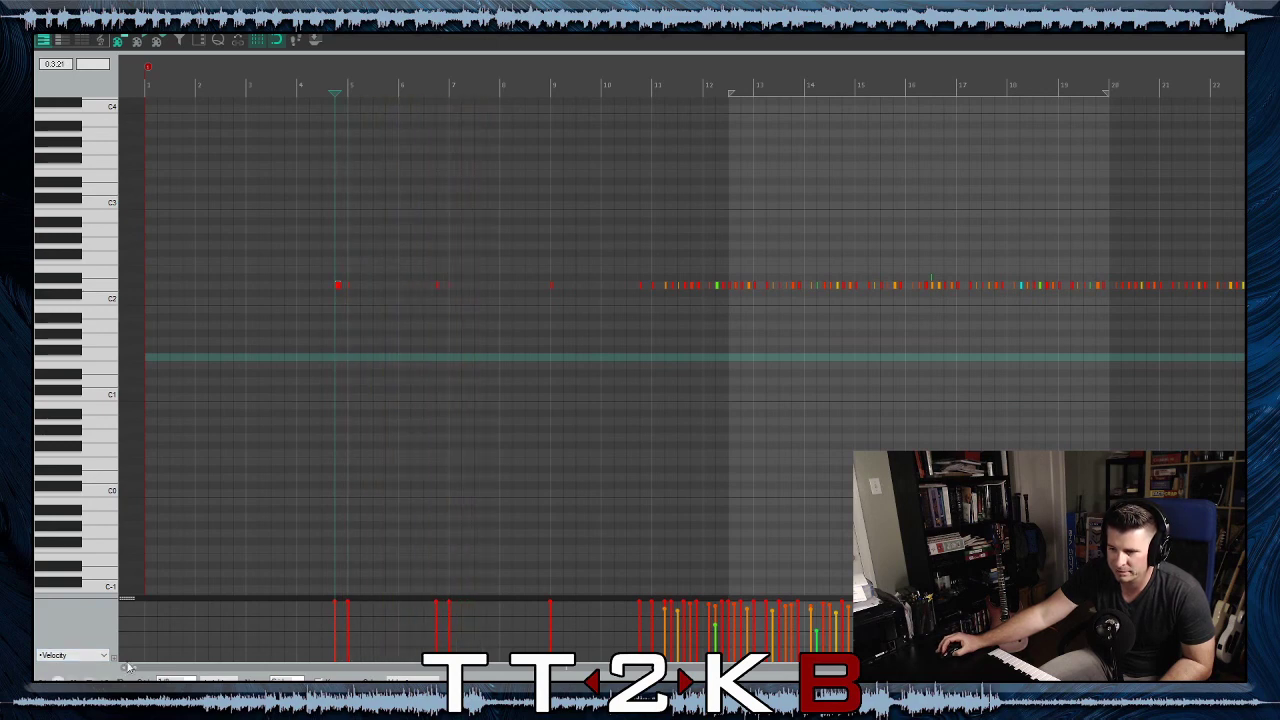
Delete the short D2 note at 6.4 and play back the passage from bar 6
click(437, 286)
key(Delete)
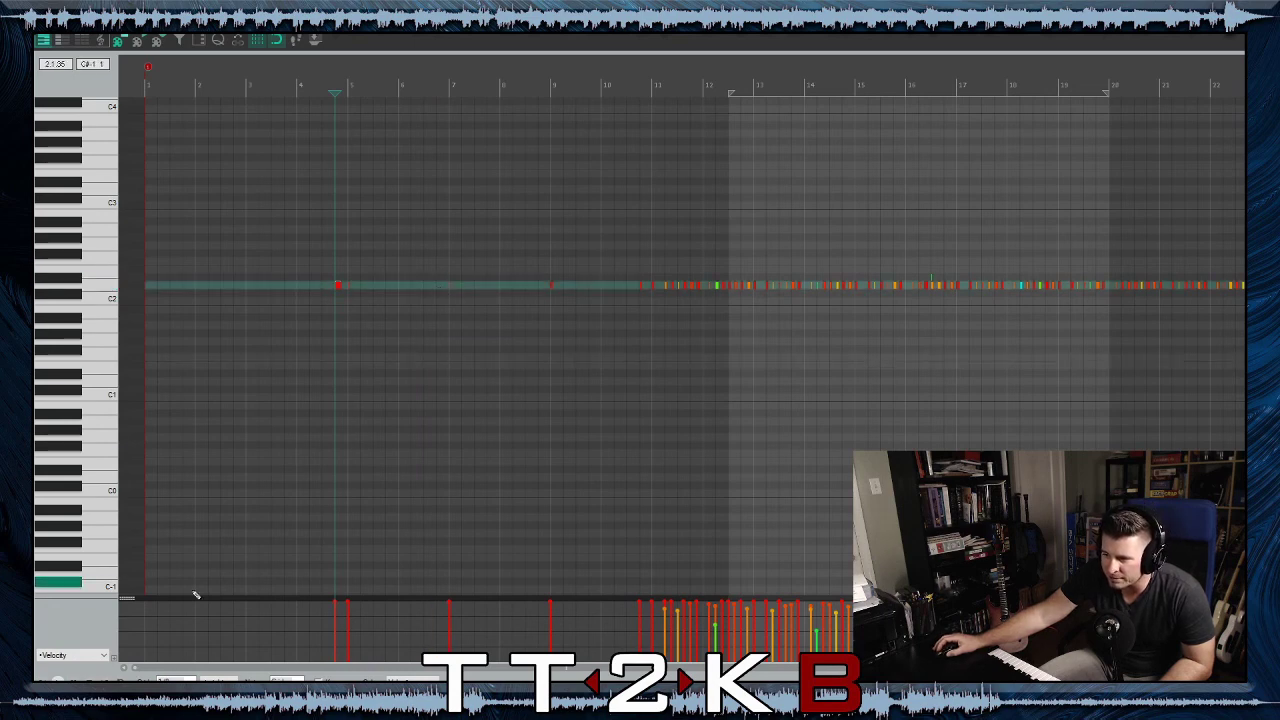
click(418, 342)
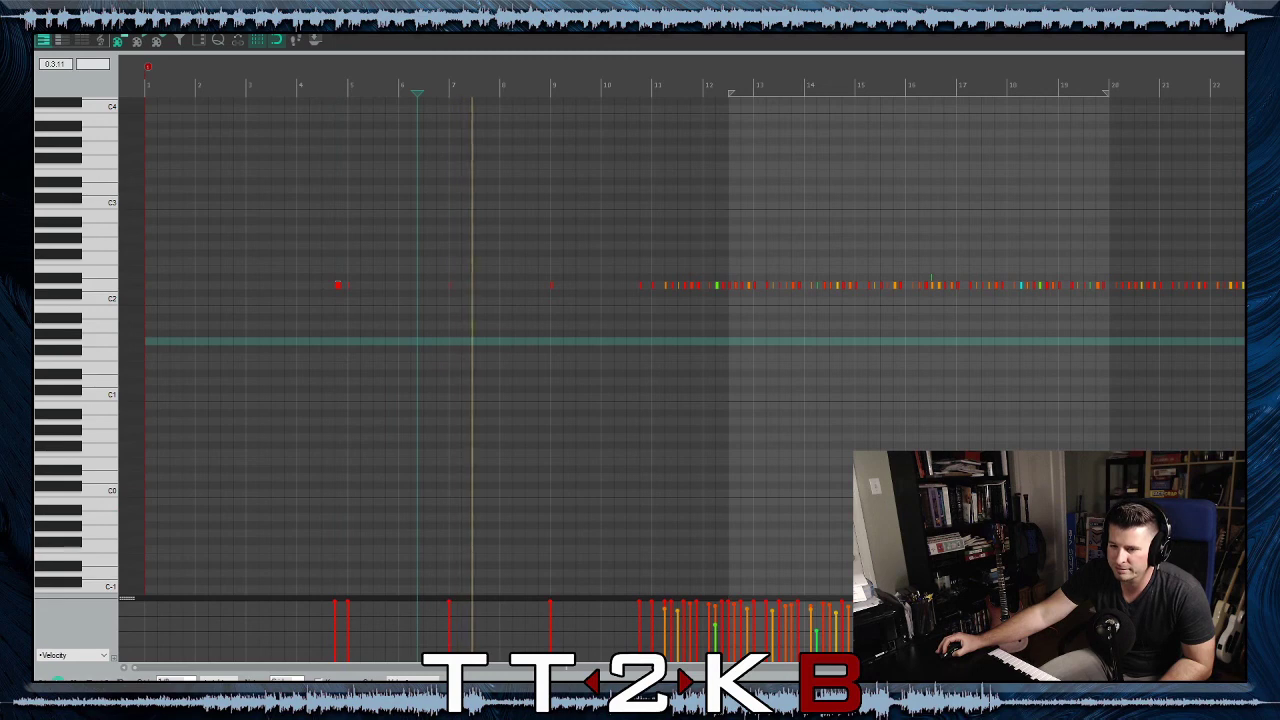
key(space)
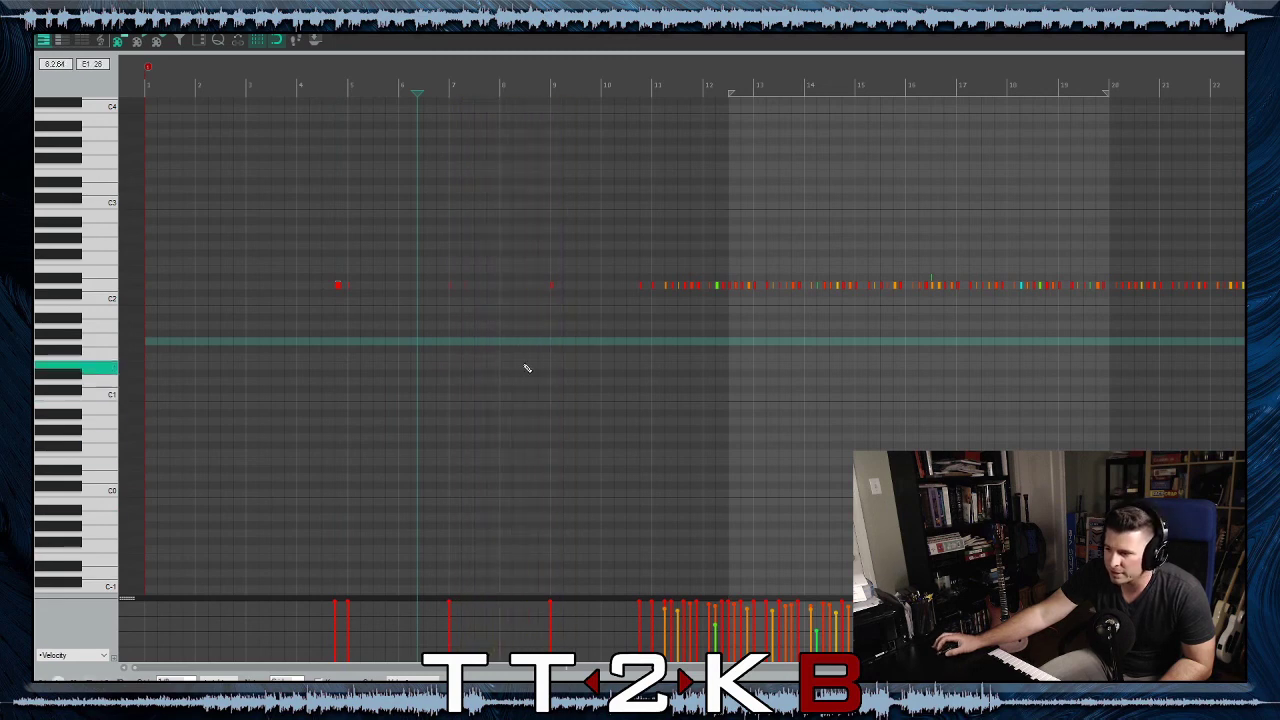
Insert a longer D2 note at 6.4, just before the hit on bar 7
key(ctrl+Right)
click(752, 287)
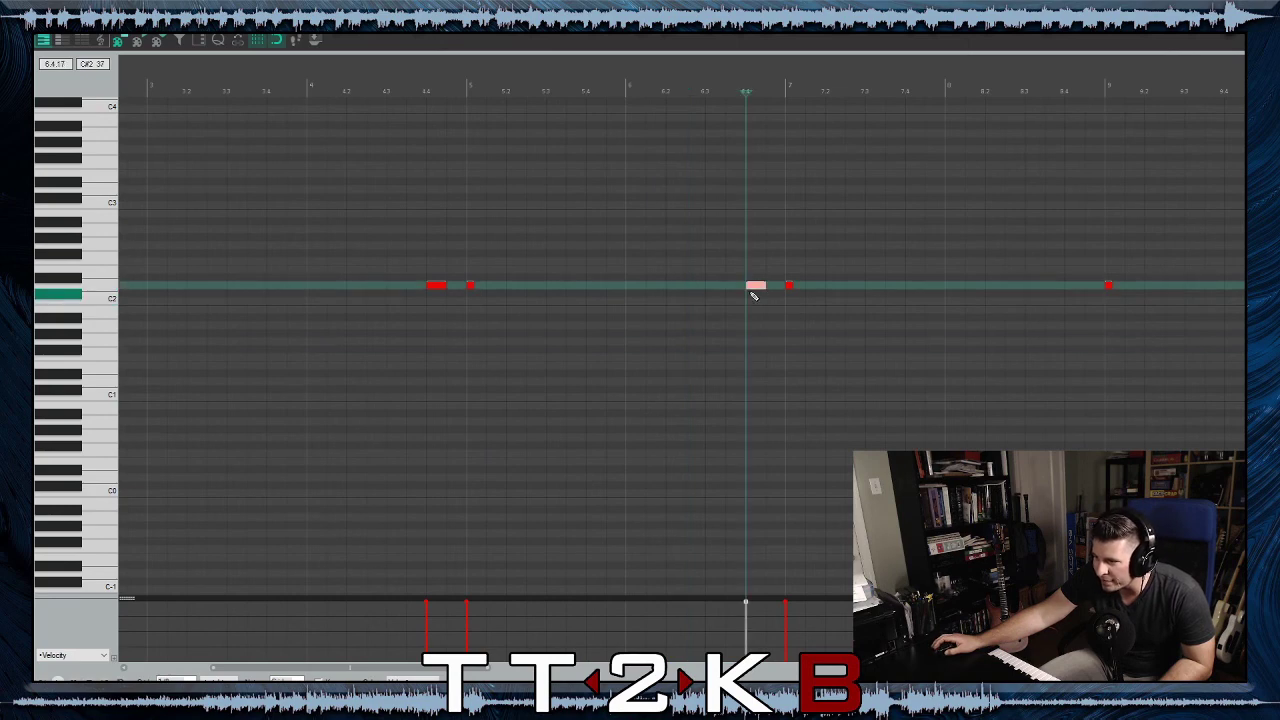
key(ctrl+Left)
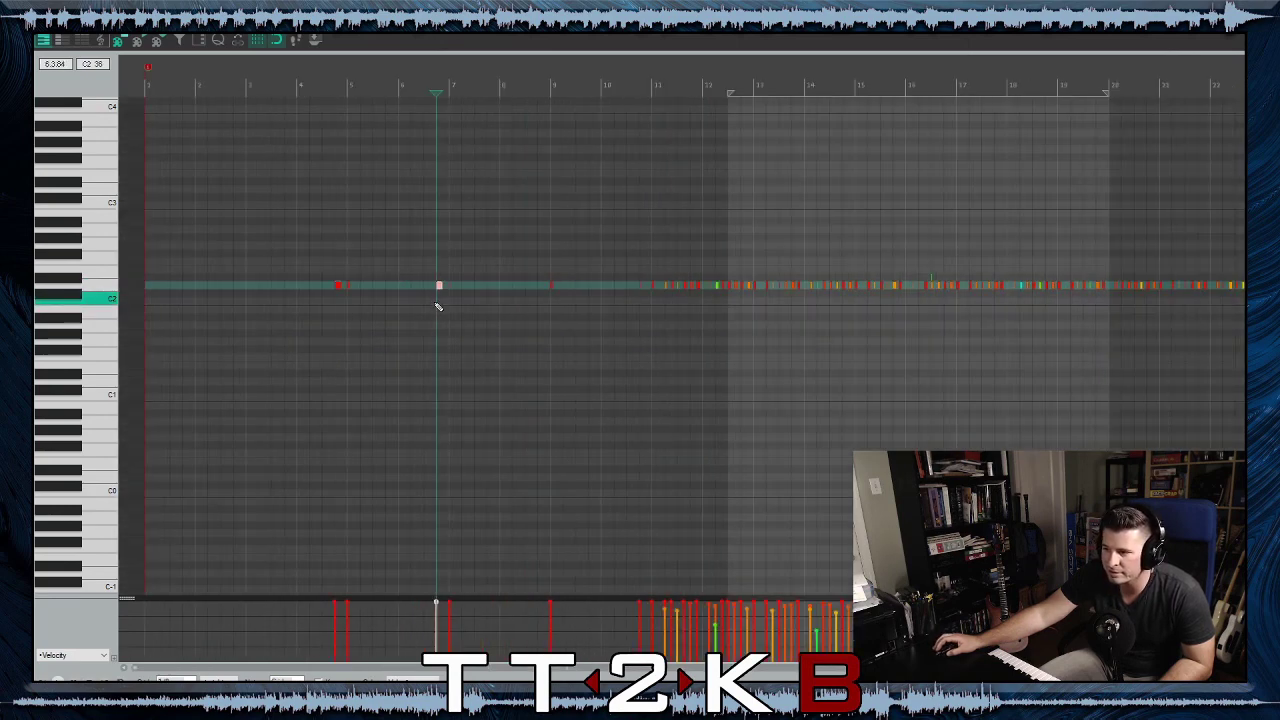
Play back the percussion hits from 4.3 and again from just before bar 6
click(330, 290)
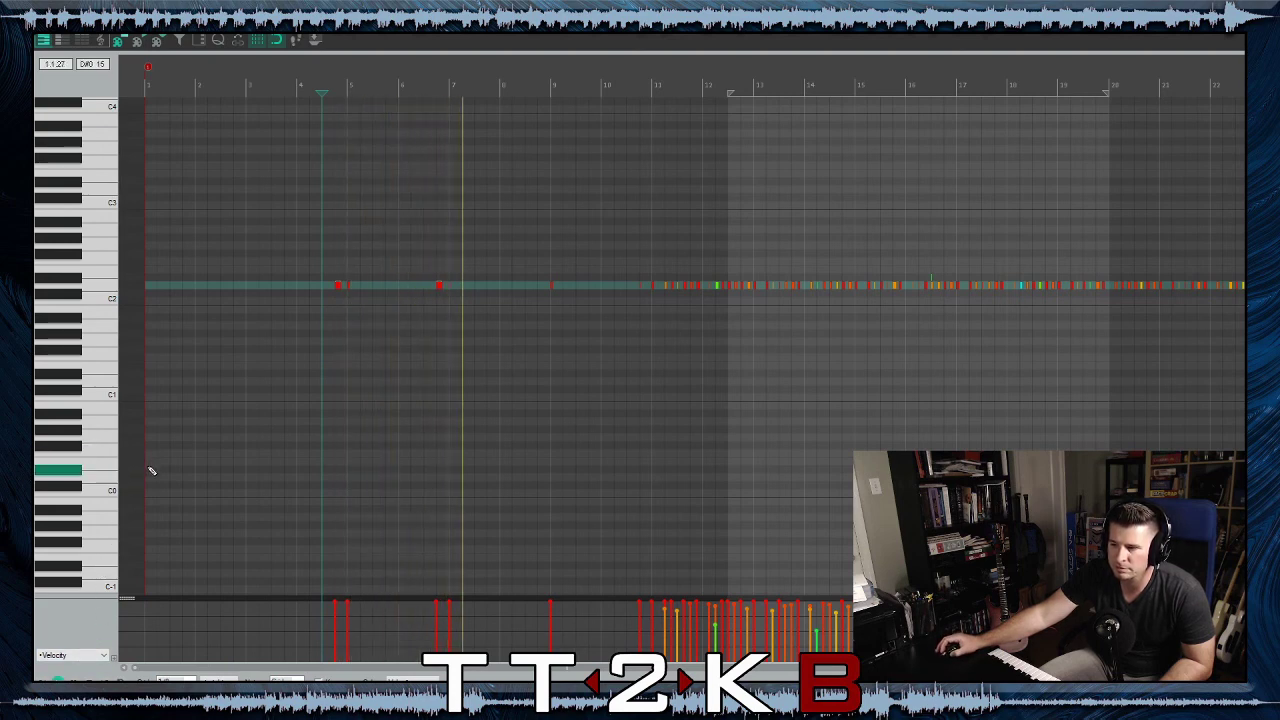
key(space)
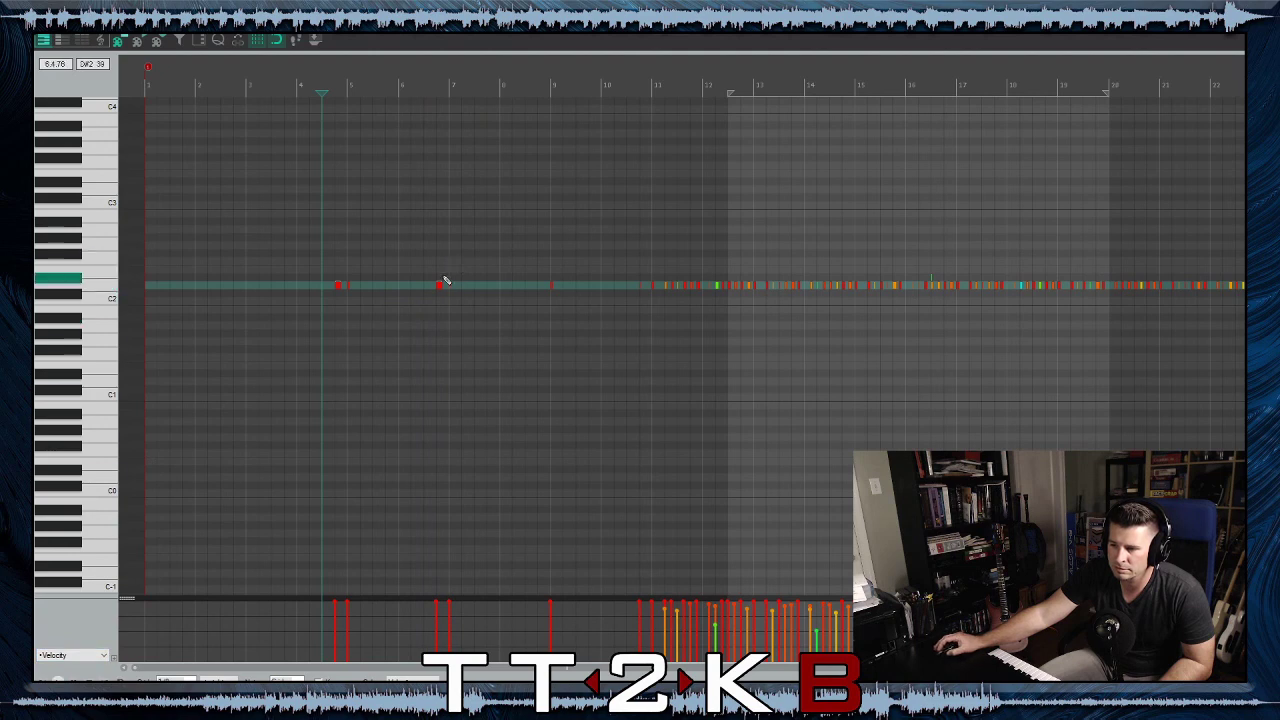
click(395, 287)
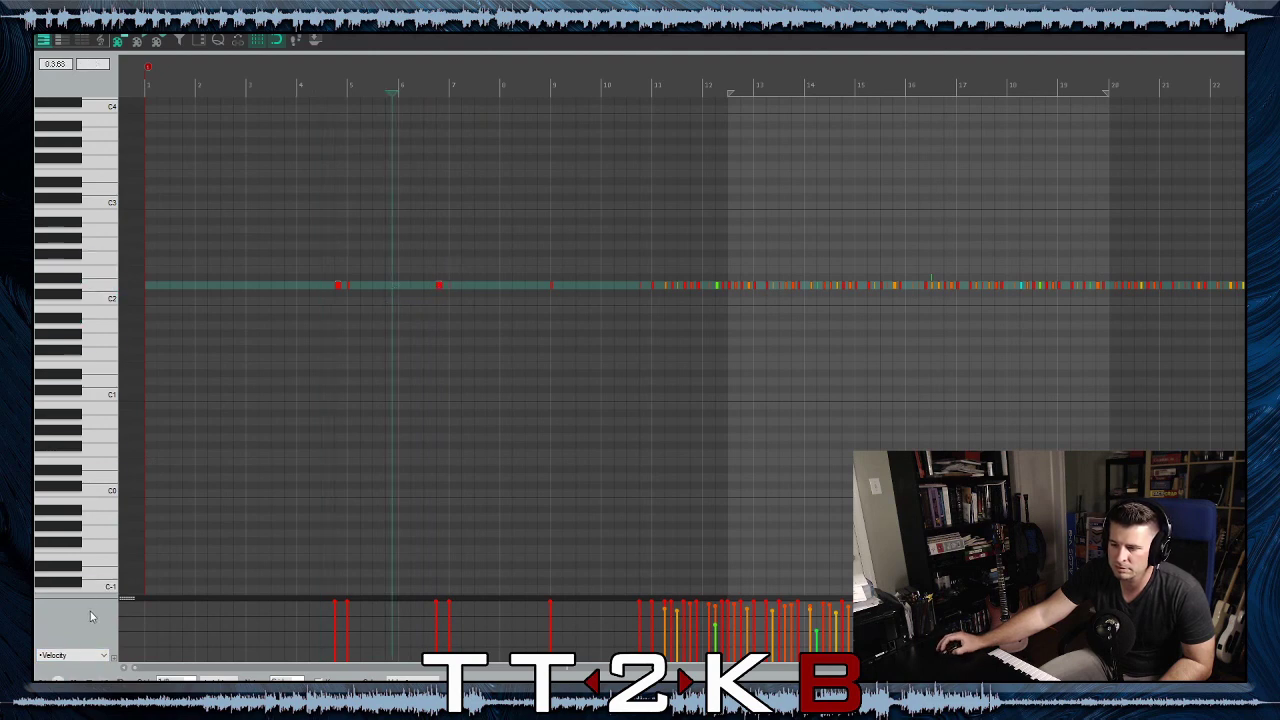
key(space)
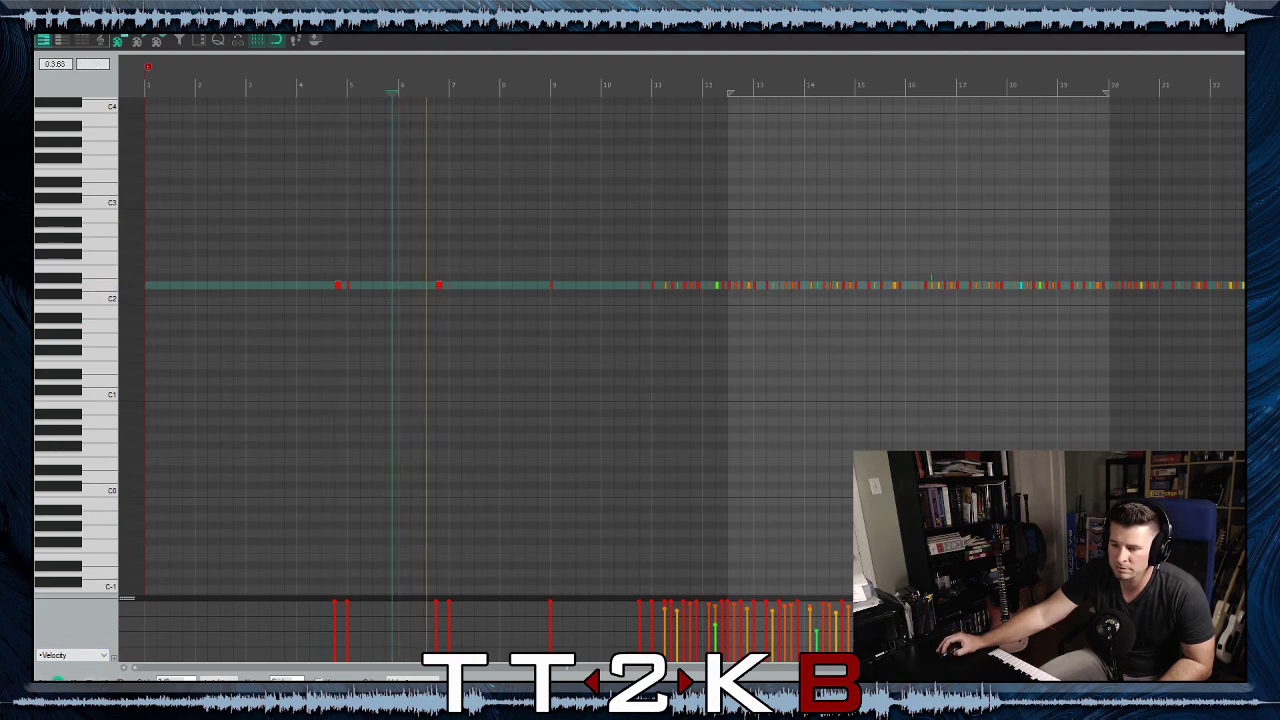
Delete the D2 note at 6.4 and play back the passage from just before bar 6
key(space)
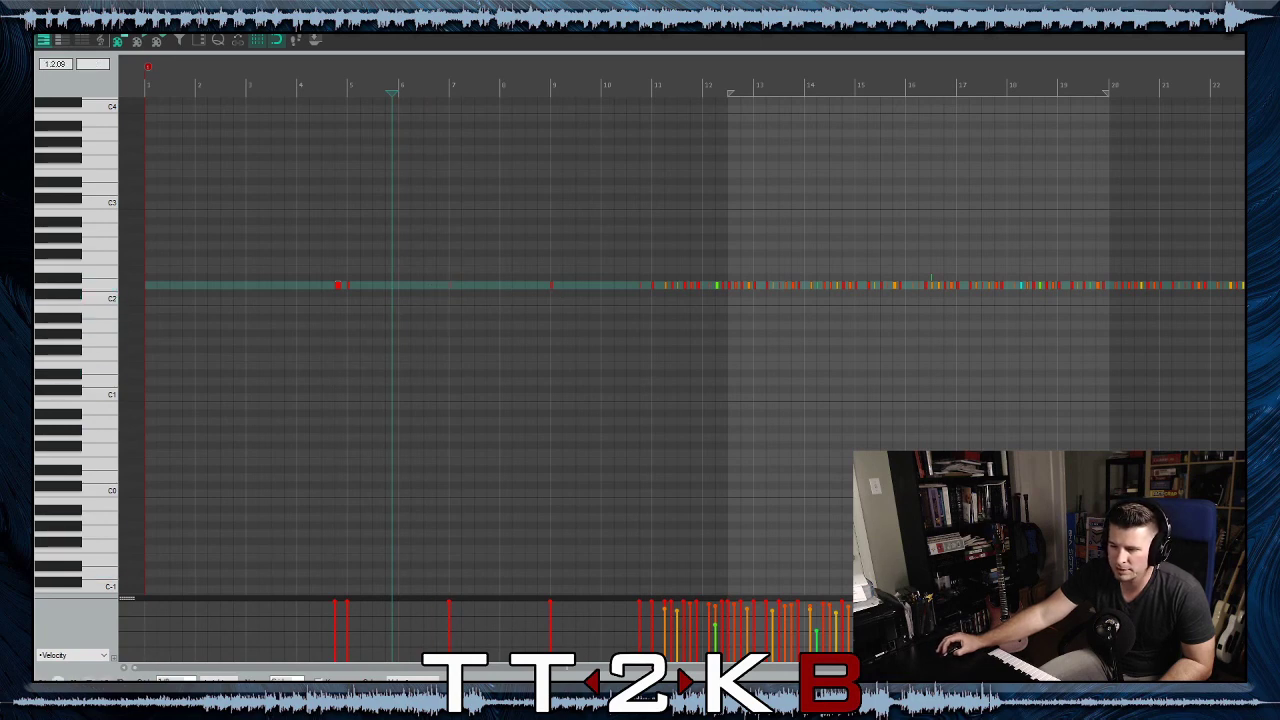
key(space)
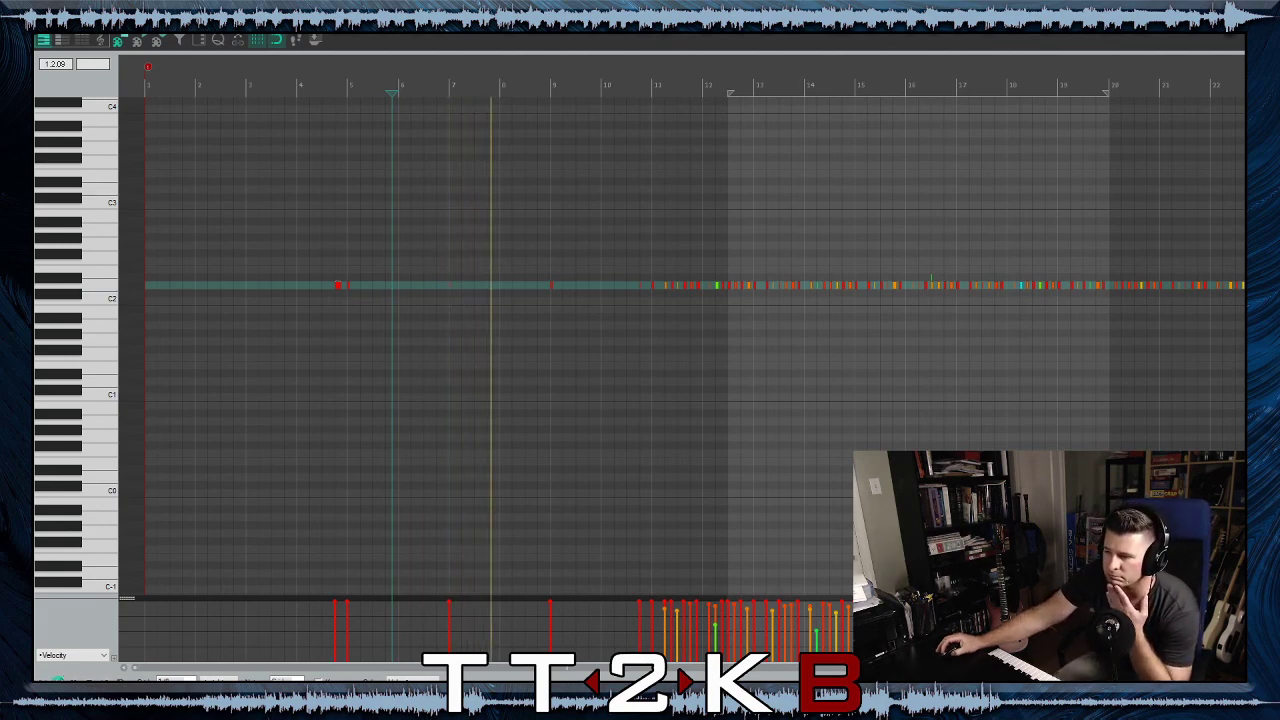
key(space)
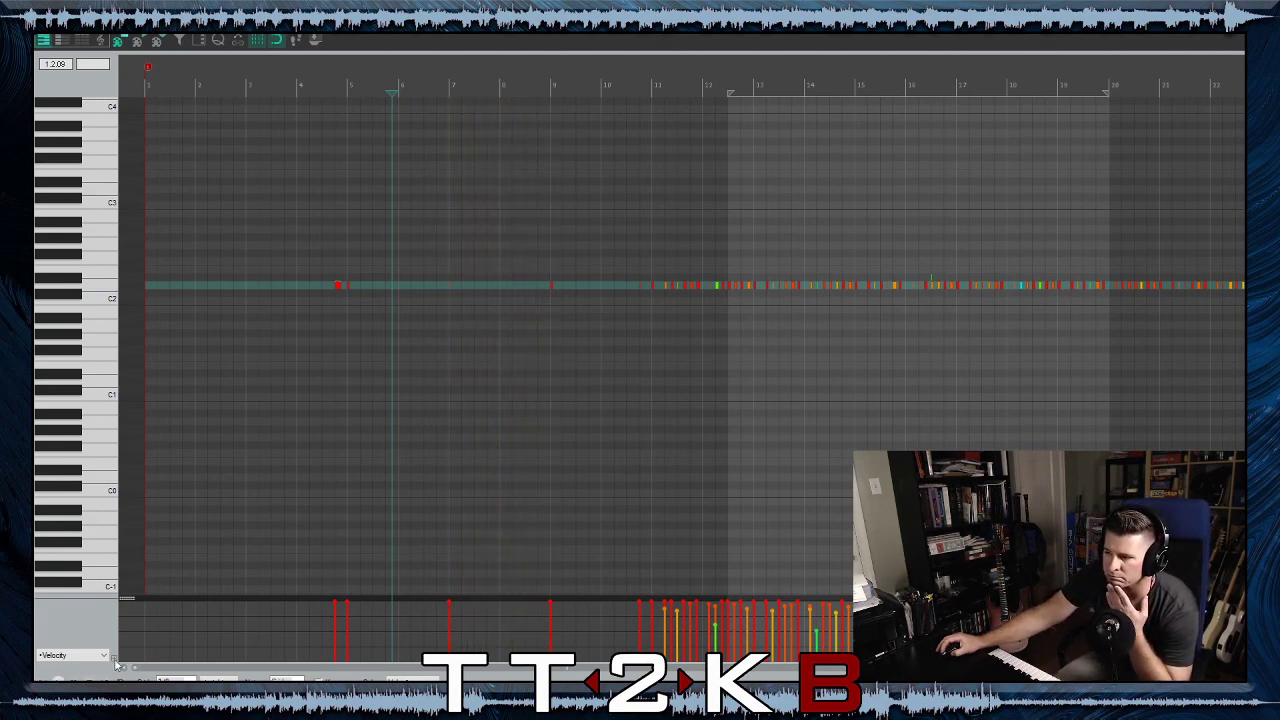
Insert a D2 note at 8.3, ahead of the hit on bar 9, and play back the passage from 6.3
click(528, 286)
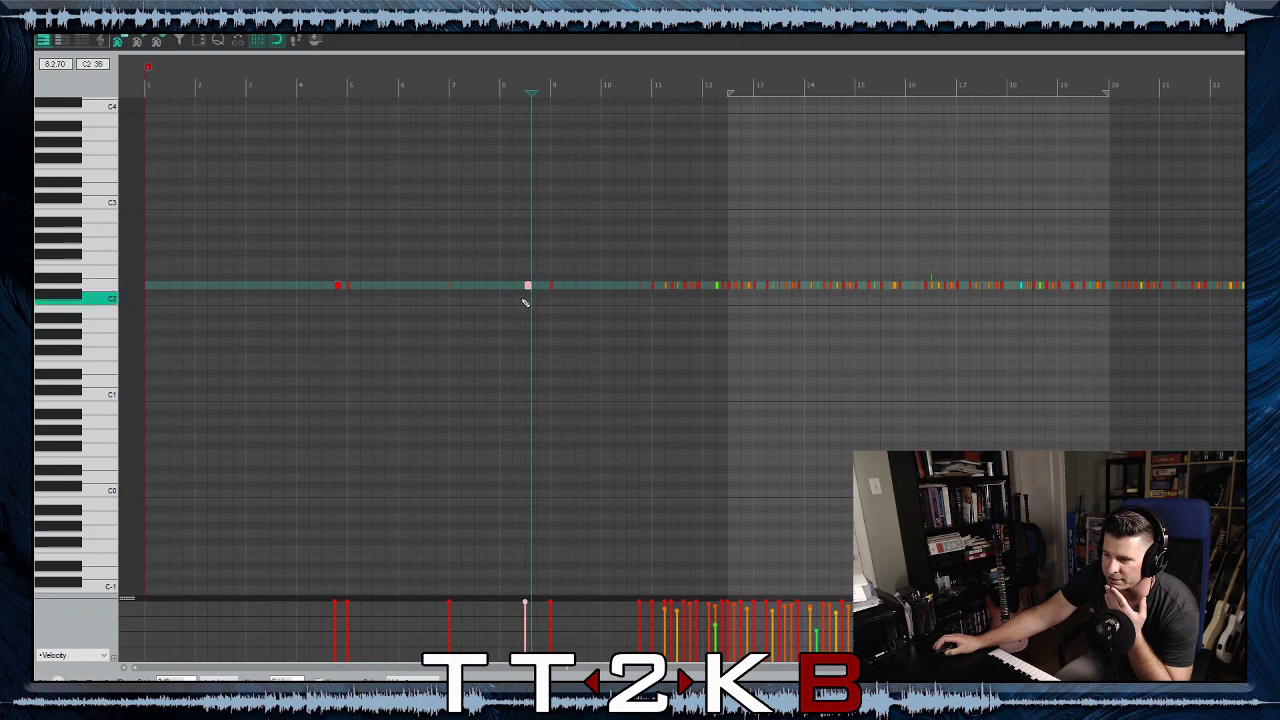
scroll(541, 301, up, 2)
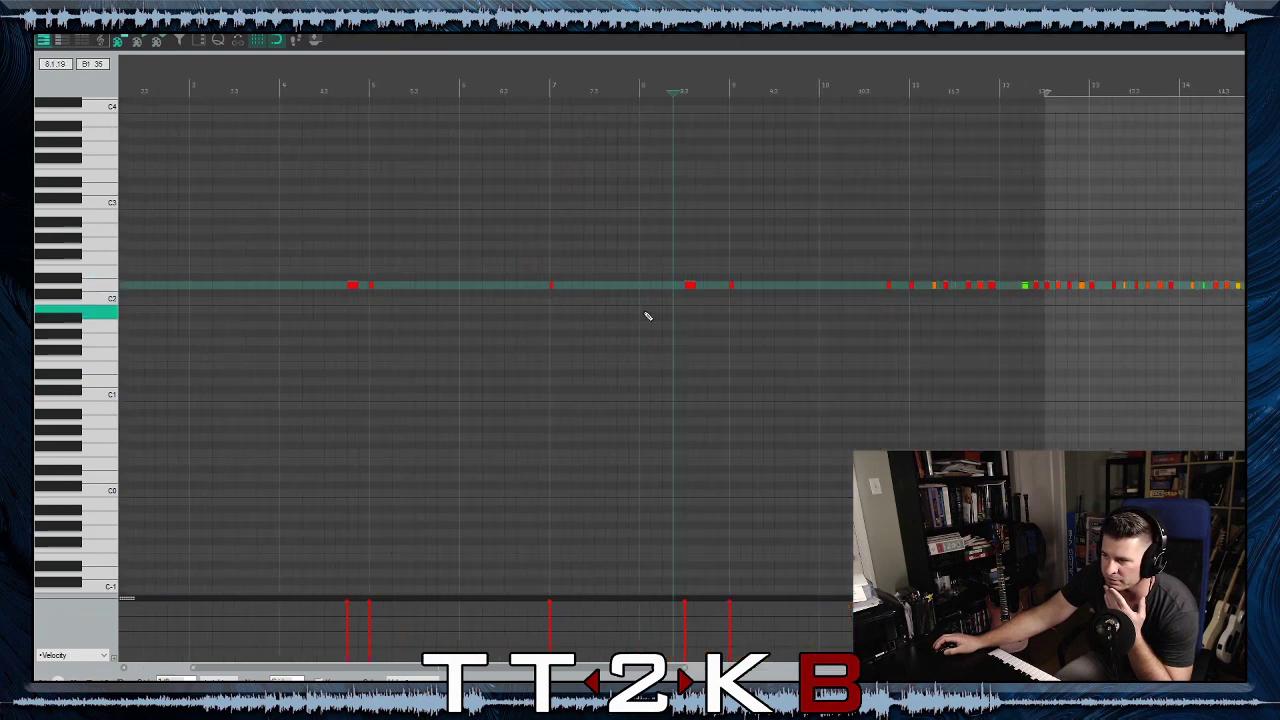
click(504, 333)
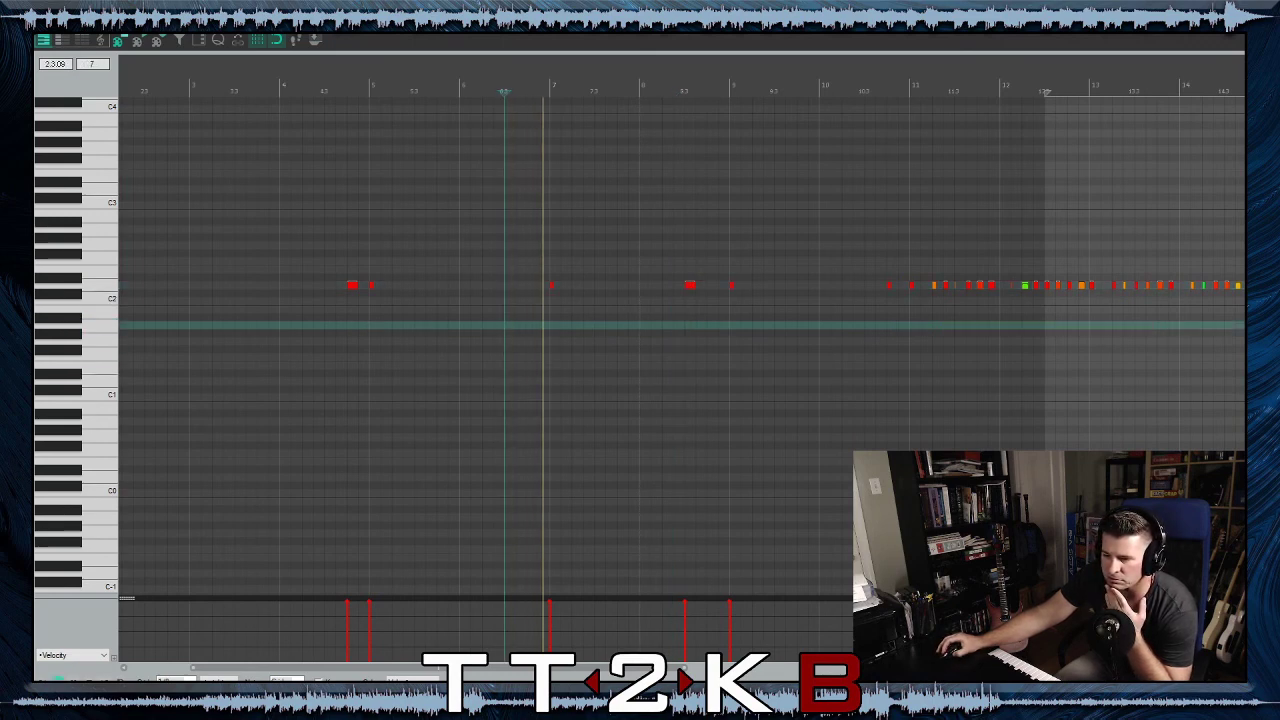
key(space)
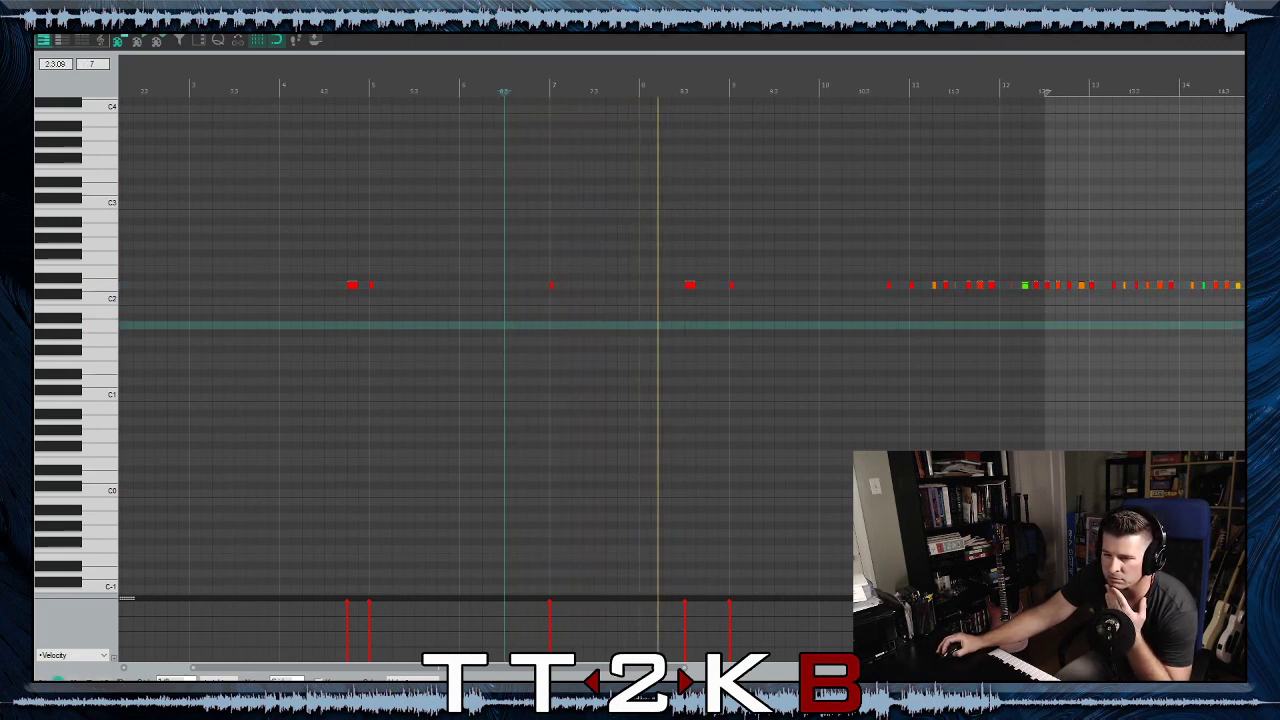
key(space)
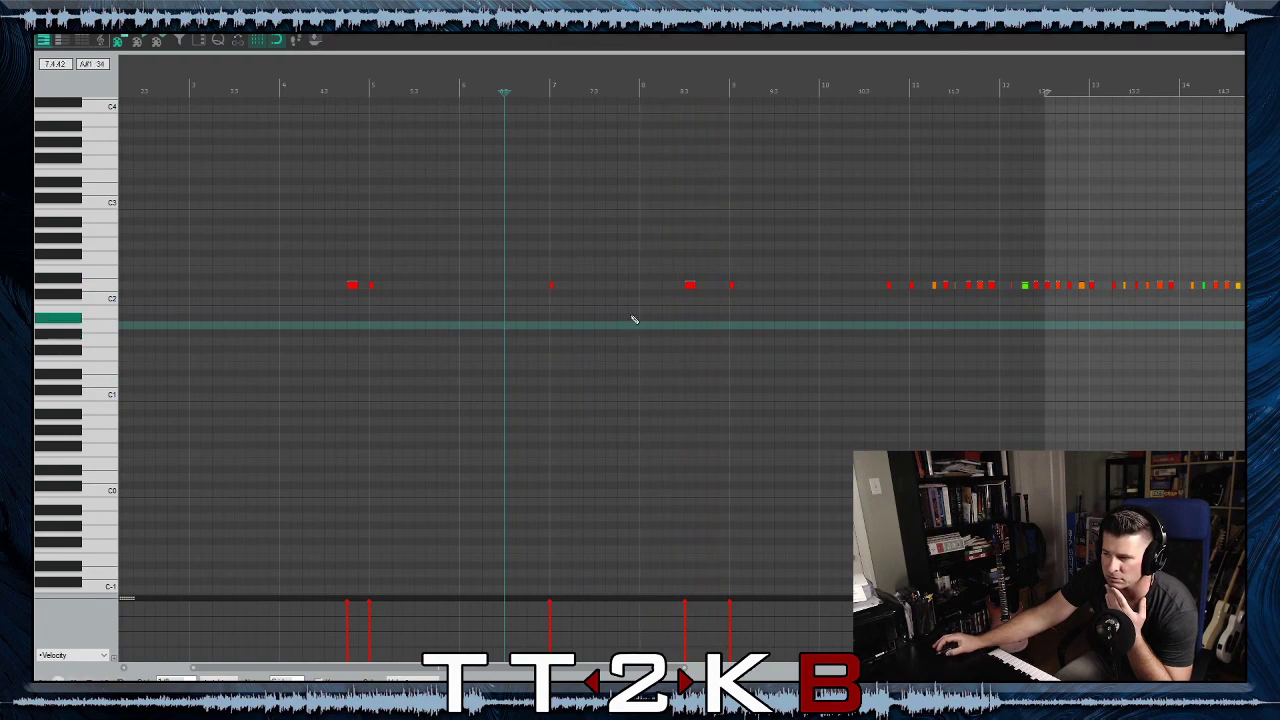
Move the D2 note in bar 8 to 8.4, just before the hit on bar 9
scroll(694, 329, down, 3)
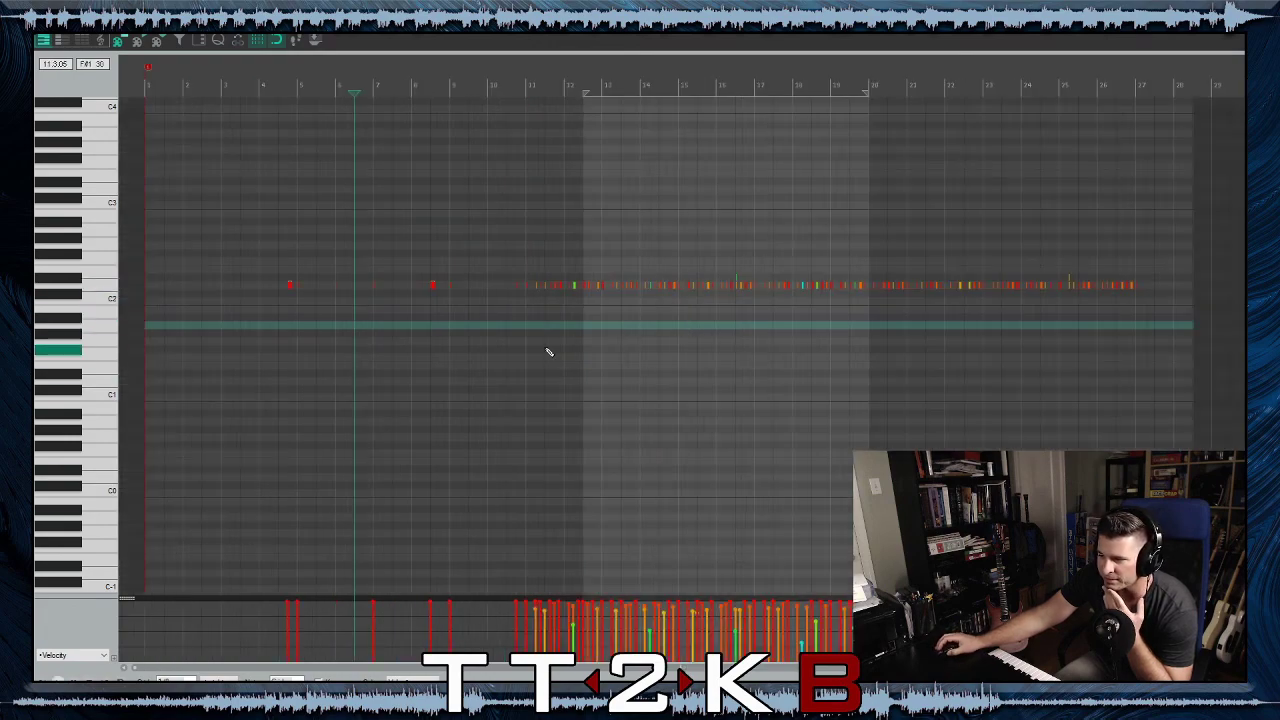
scroll(537, 343, up, 3)
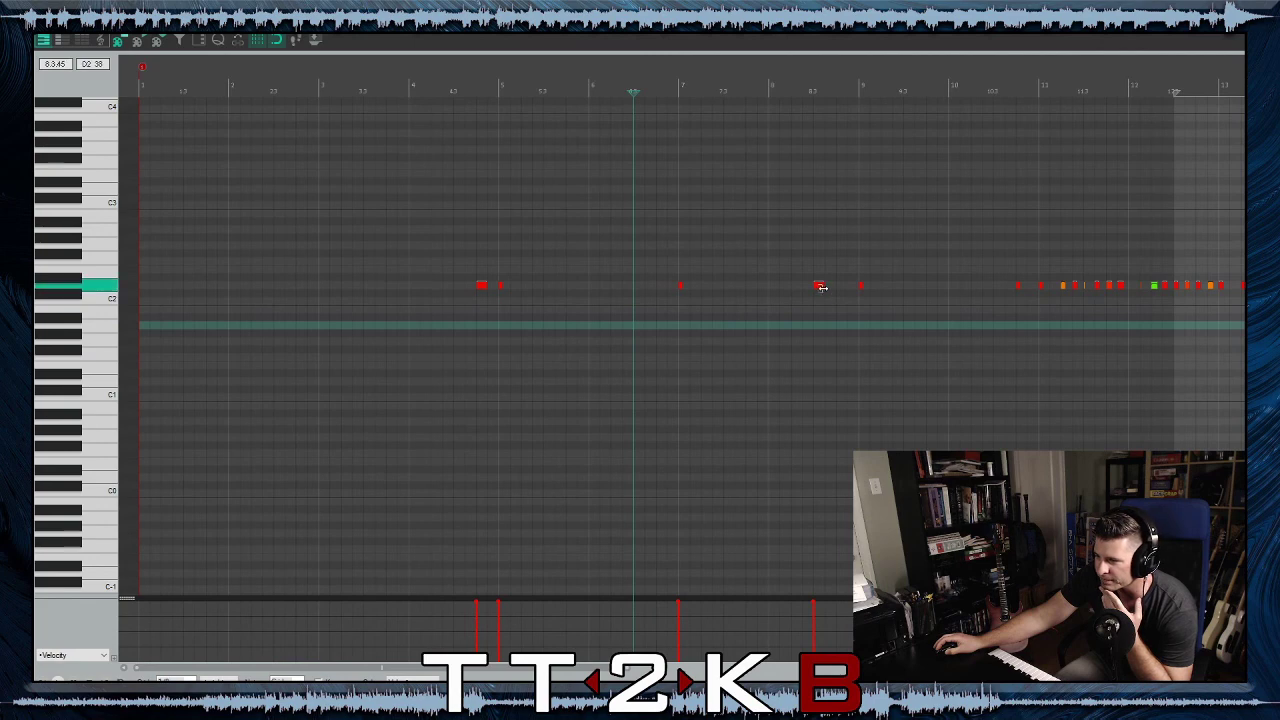
mouse_move(820, 286)
mouse_down()
mouse_move(851, 289)
mouse_move(840, 286)
mouse_up()
click(834, 326)
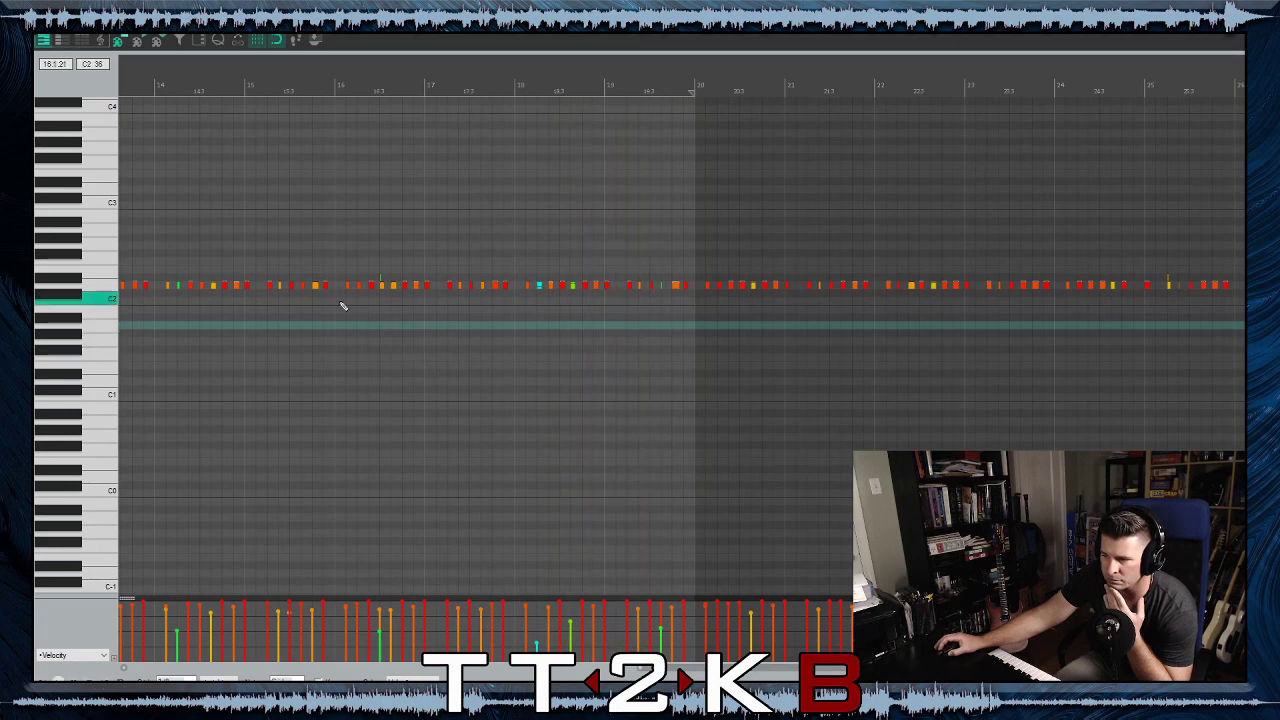
Raise the velocity of the quiet D2 hit at 18.2 to bring it closer to its neighbours
scroll(348, 312, up, 2)
scroll(552, 294, down, 1)
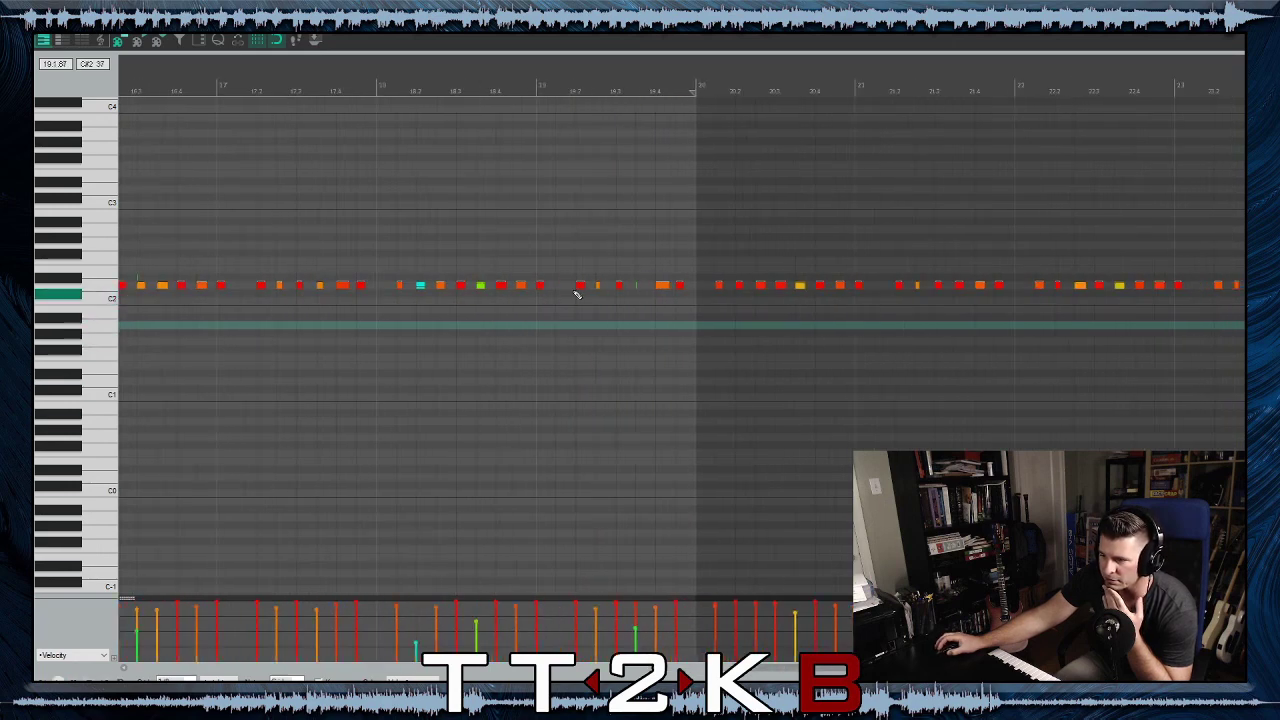
click(422, 286)
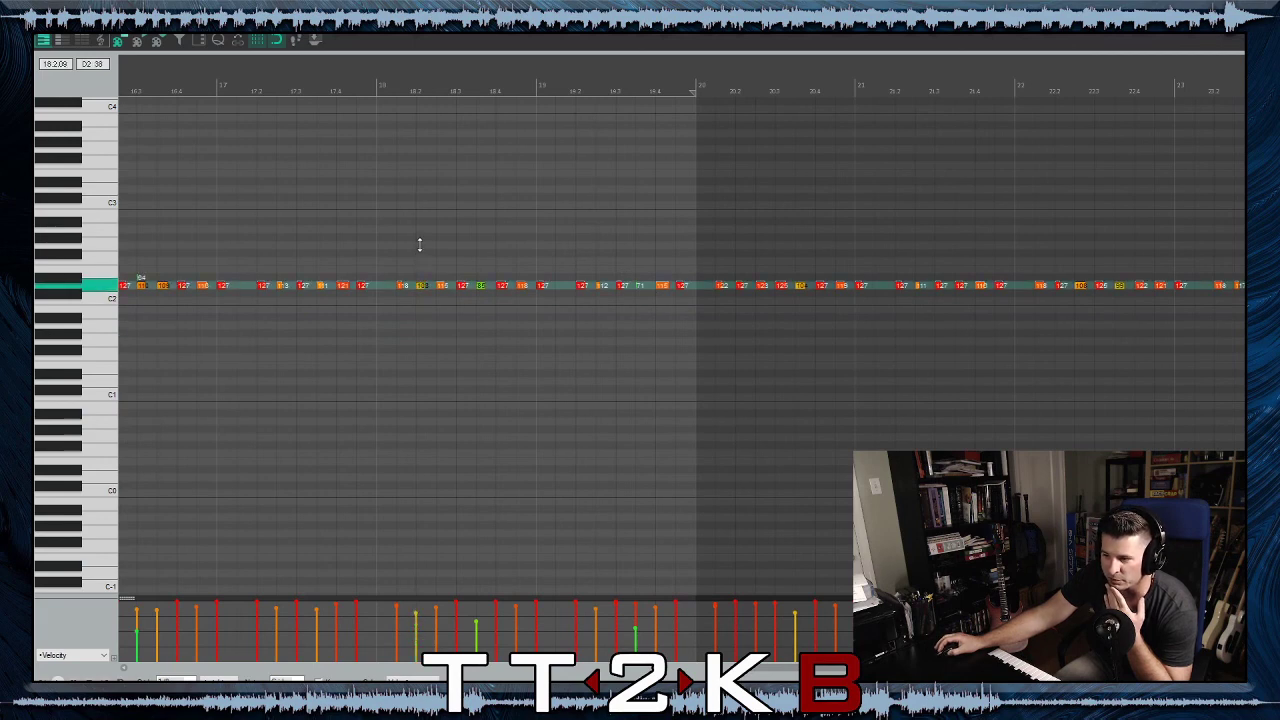
Delete the stray D#2 note at 16.3 and raise the velocity of the quiet D2 hit at 18.3.50
scroll(425, 300, left, 5)
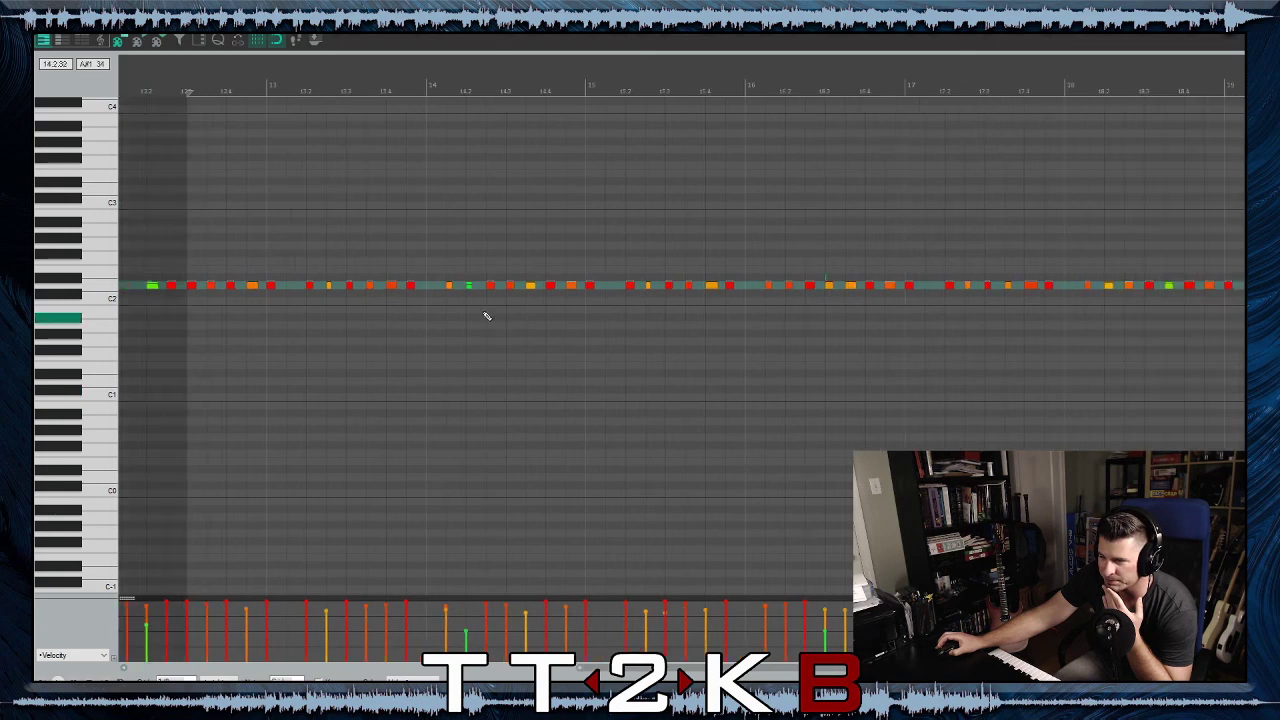
scroll(877, 289, up, 5)
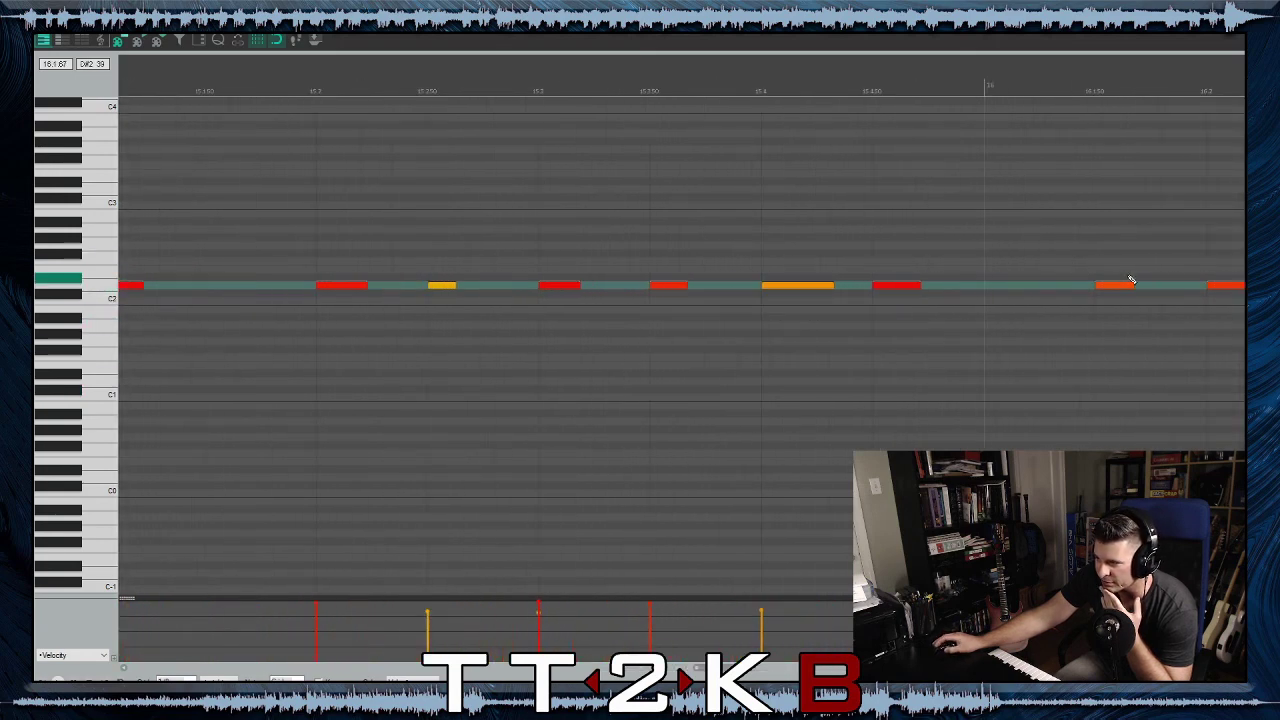
scroll(915, 335, right, 5)
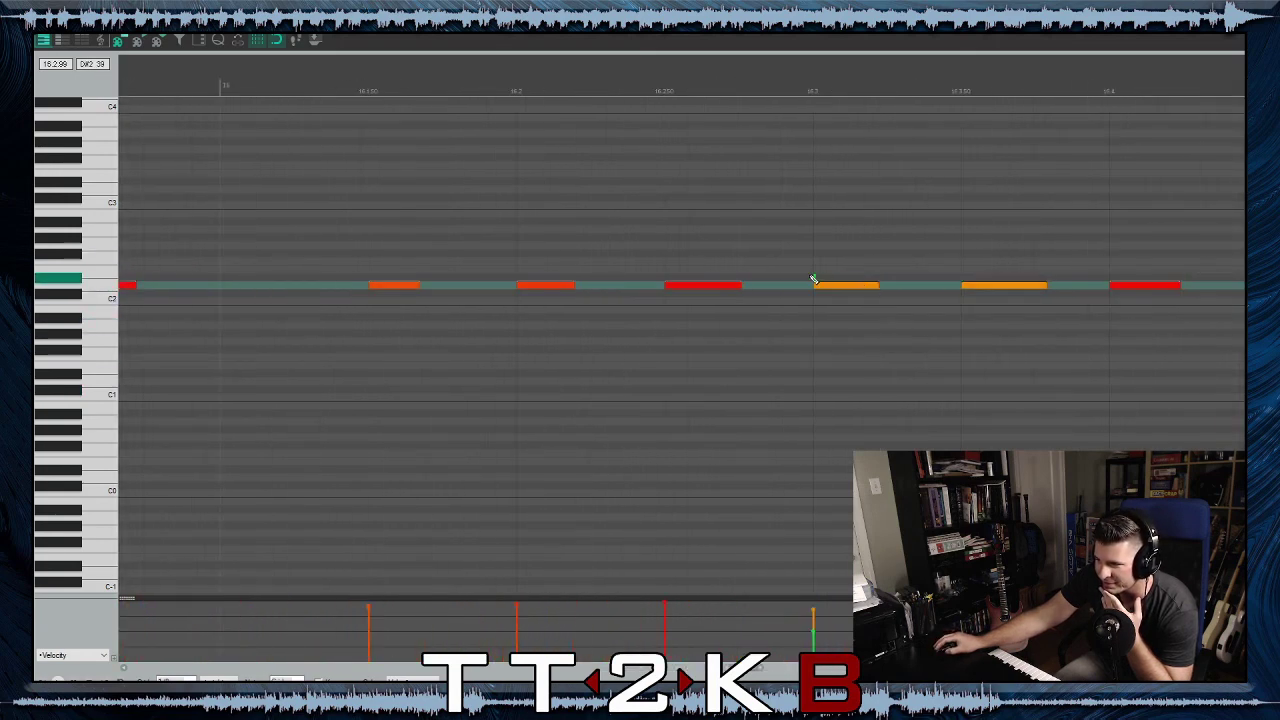
scroll(800, 364, down, 8)
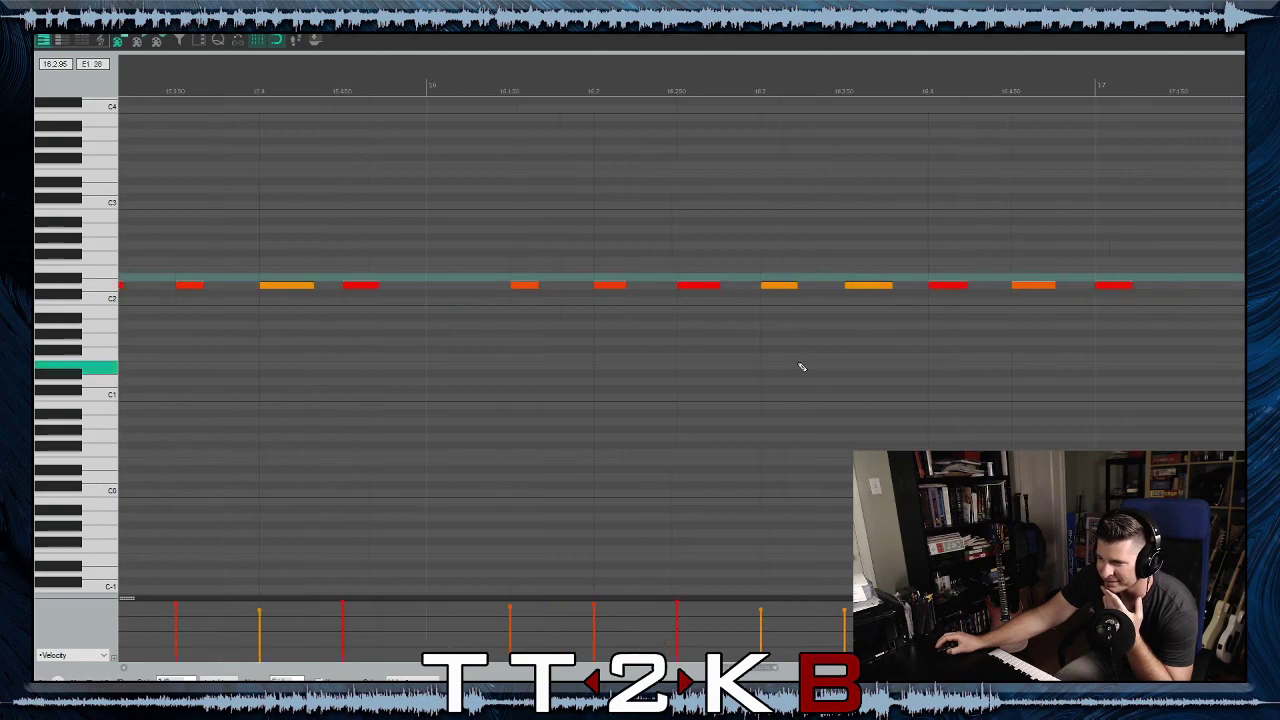
scroll(911, 326, up, 3)
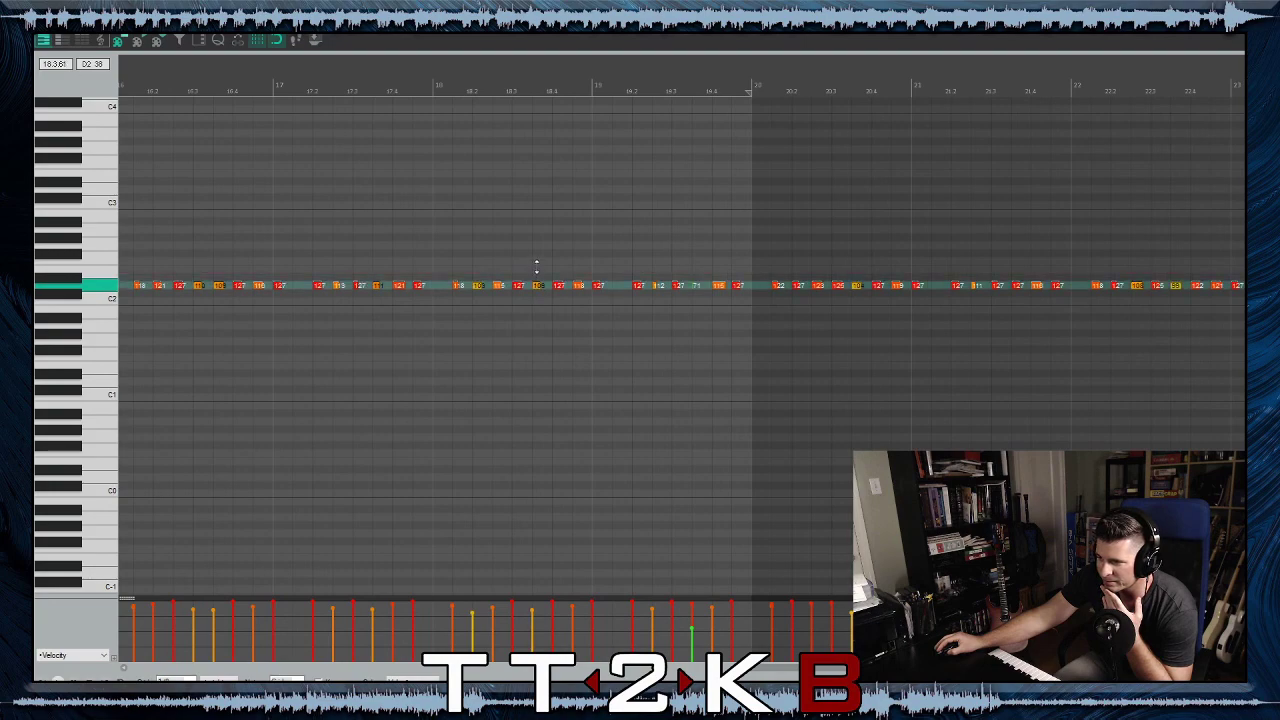
Delete the stray, very short D#2 note above the D2 hit at 25.2
scroll(616, 390, right, 3)
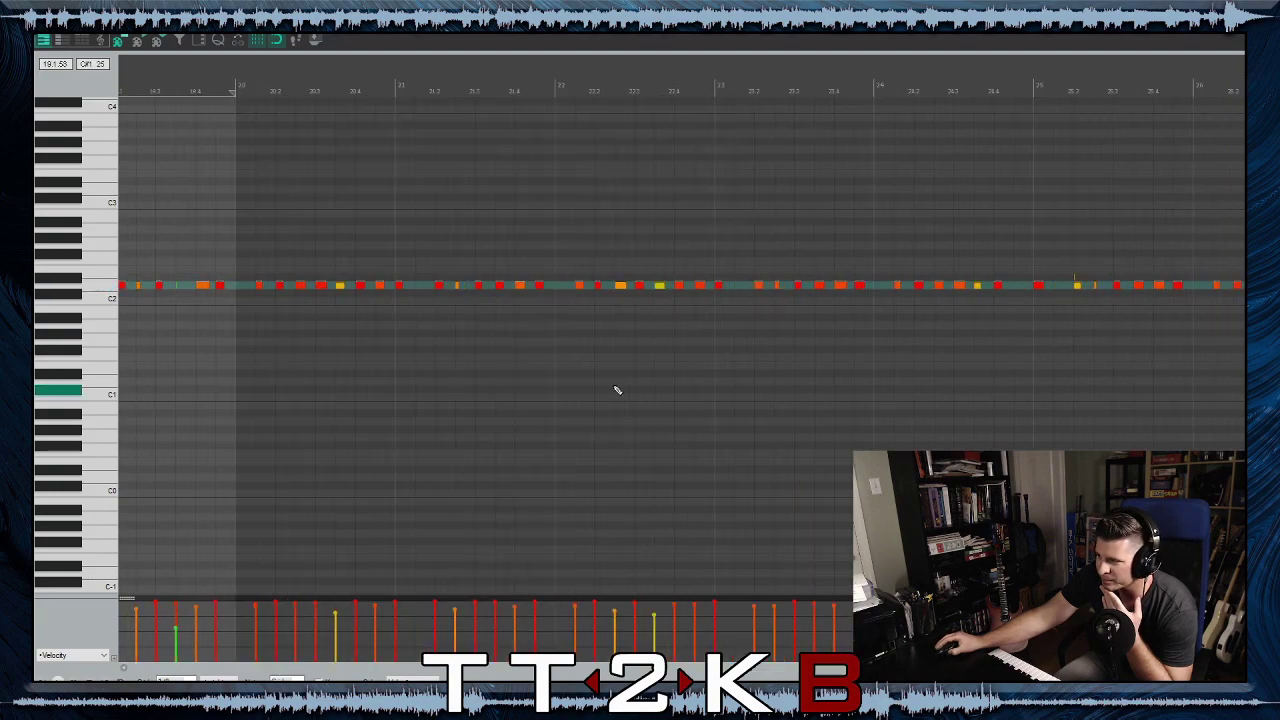
scroll(616, 390, down, 2)
scroll(944, 296, up, 3)
scroll(929, 323, down, 3)
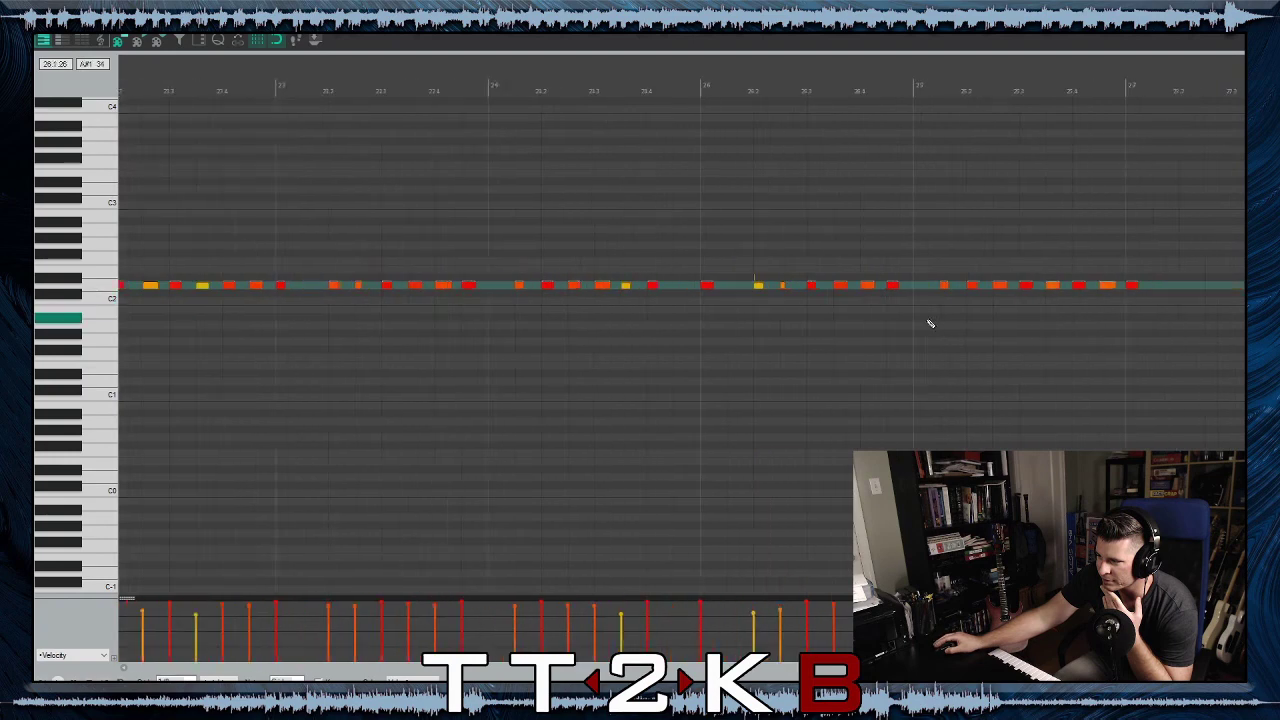
scroll(583, 280, up, 5)
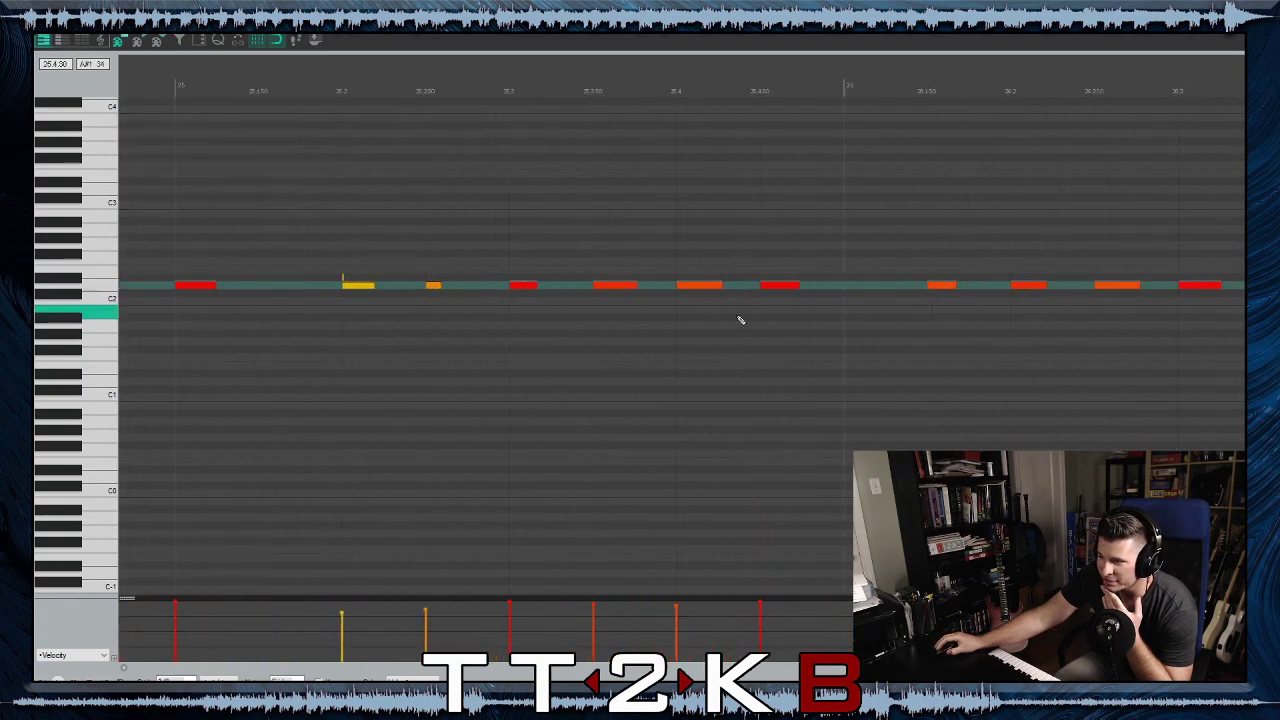
click(344, 281)
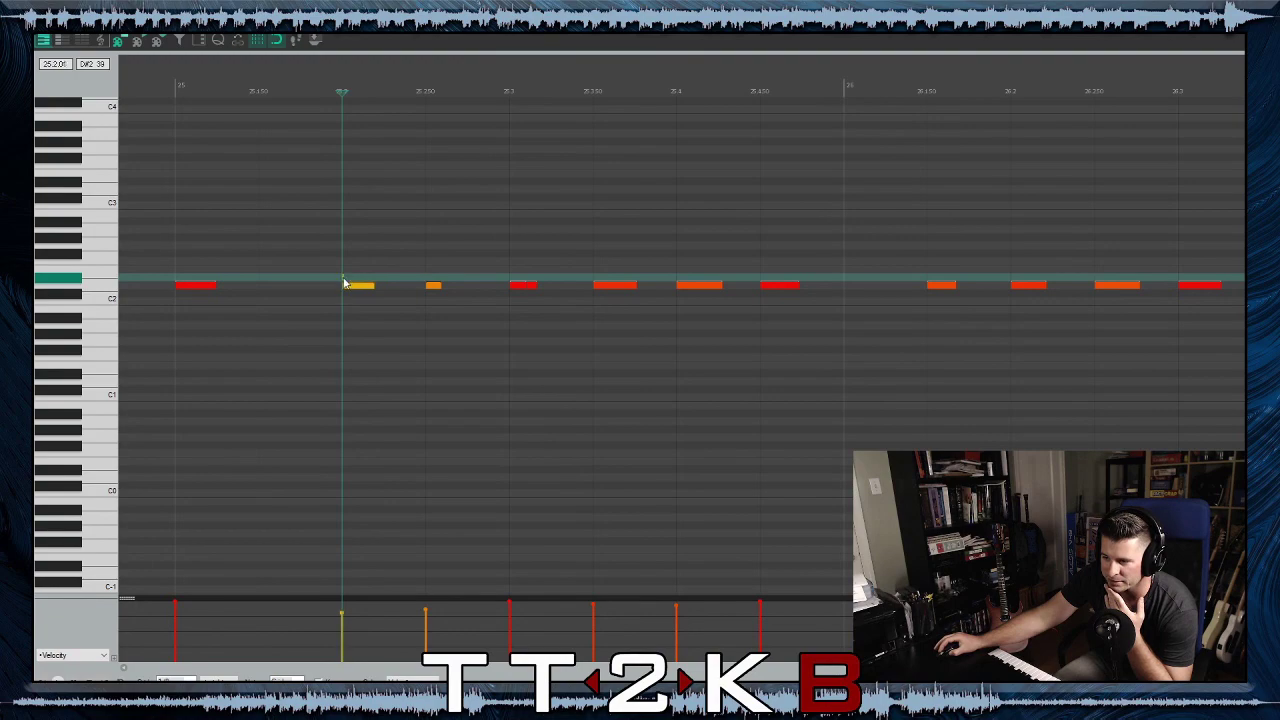
scroll(416, 372, down, 5)
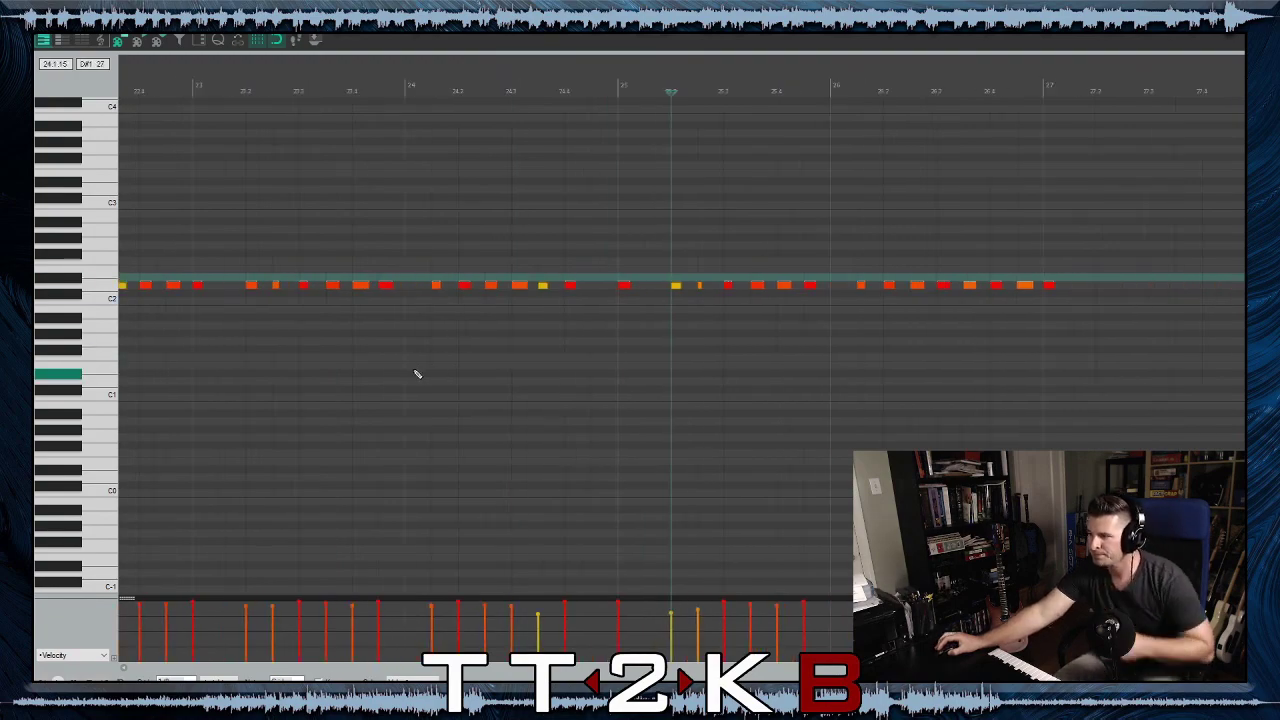
Raise the velocities of the quiet D2 hits at 12.2 and 14.2
scroll(423, 373, down, 3)
scroll(420, 378, left, 5)
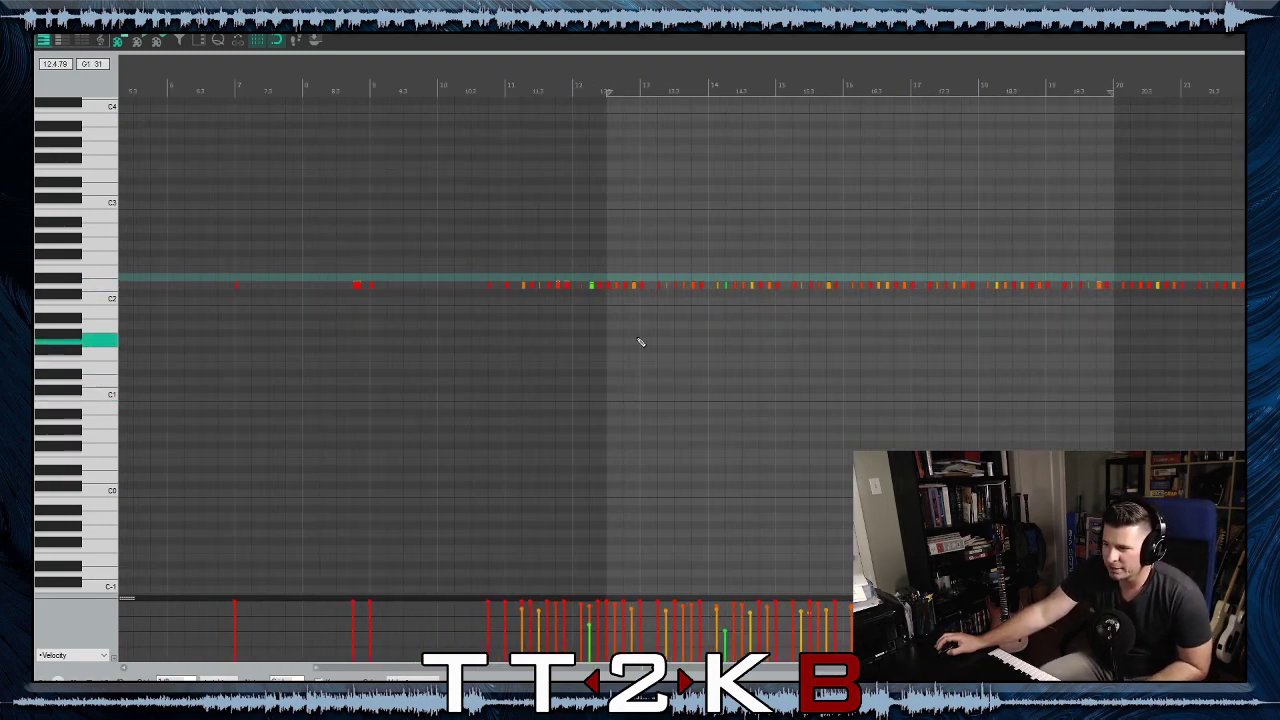
scroll(637, 340, up, 4)
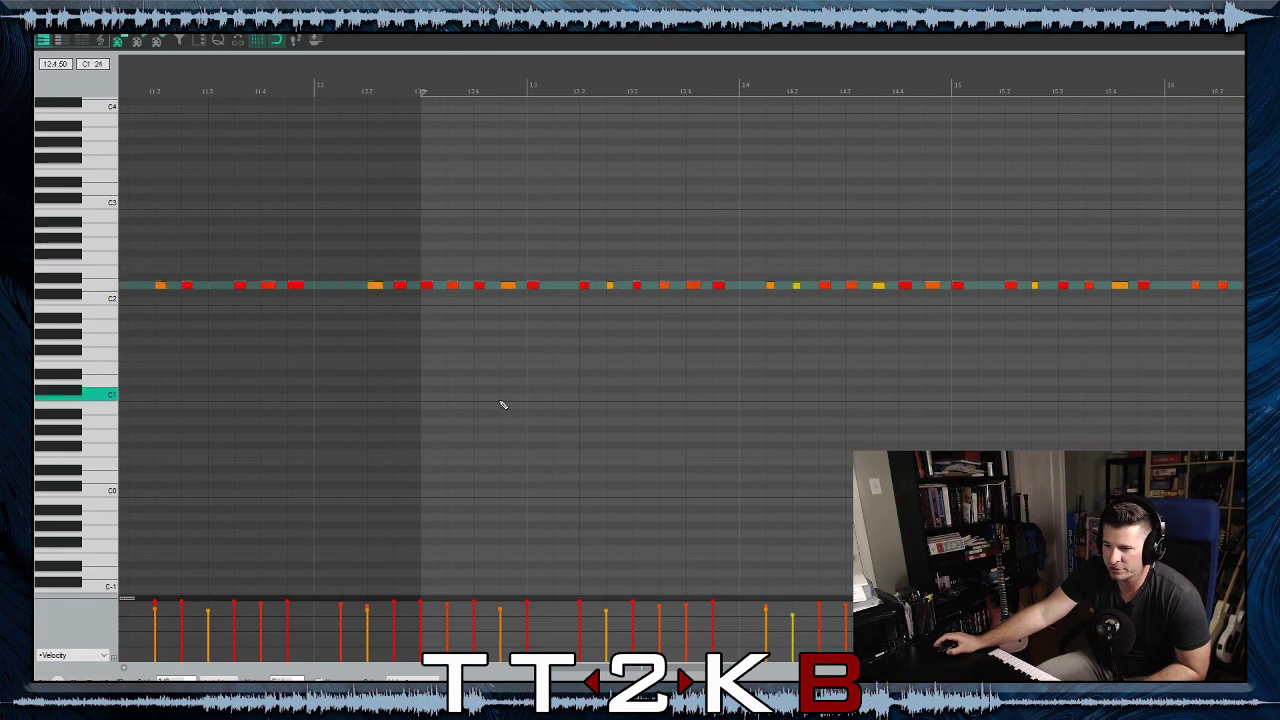
scroll(508, 392, down, 3)
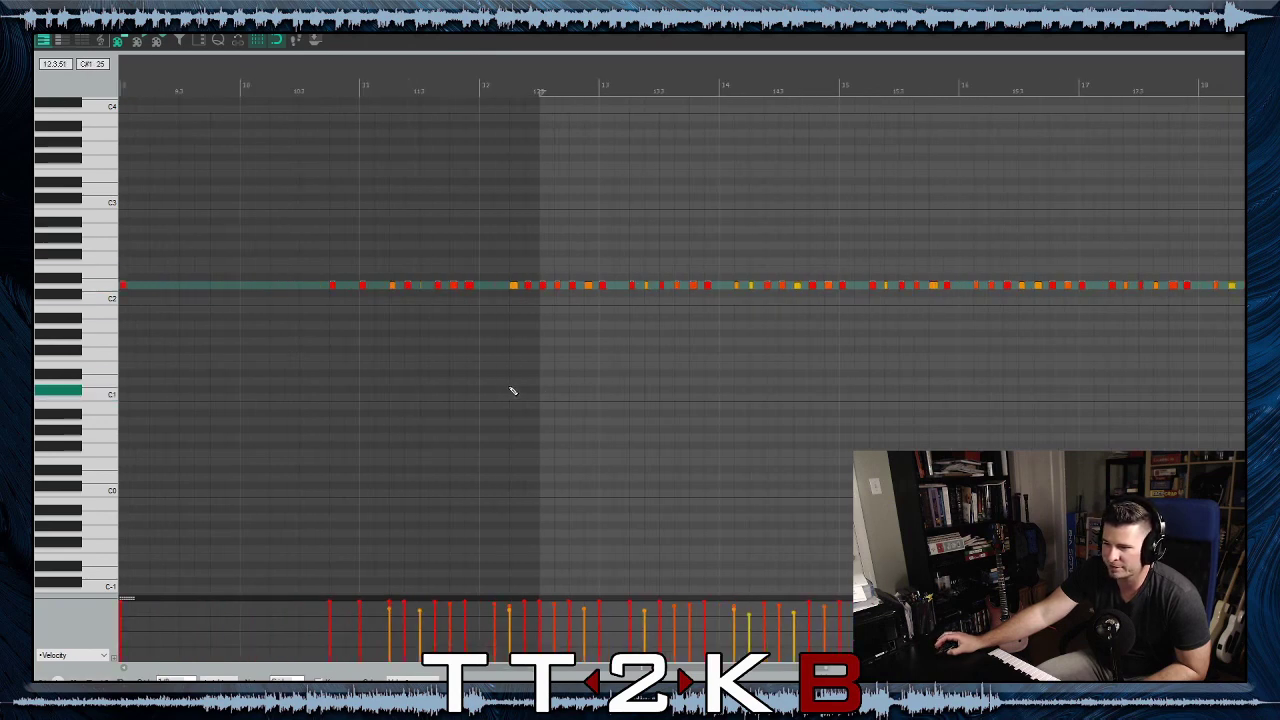
Examine the percussion part from the opening hits through bar 27 for remaining stray notes and uneven velocities
scroll(512, 391, down, 4)
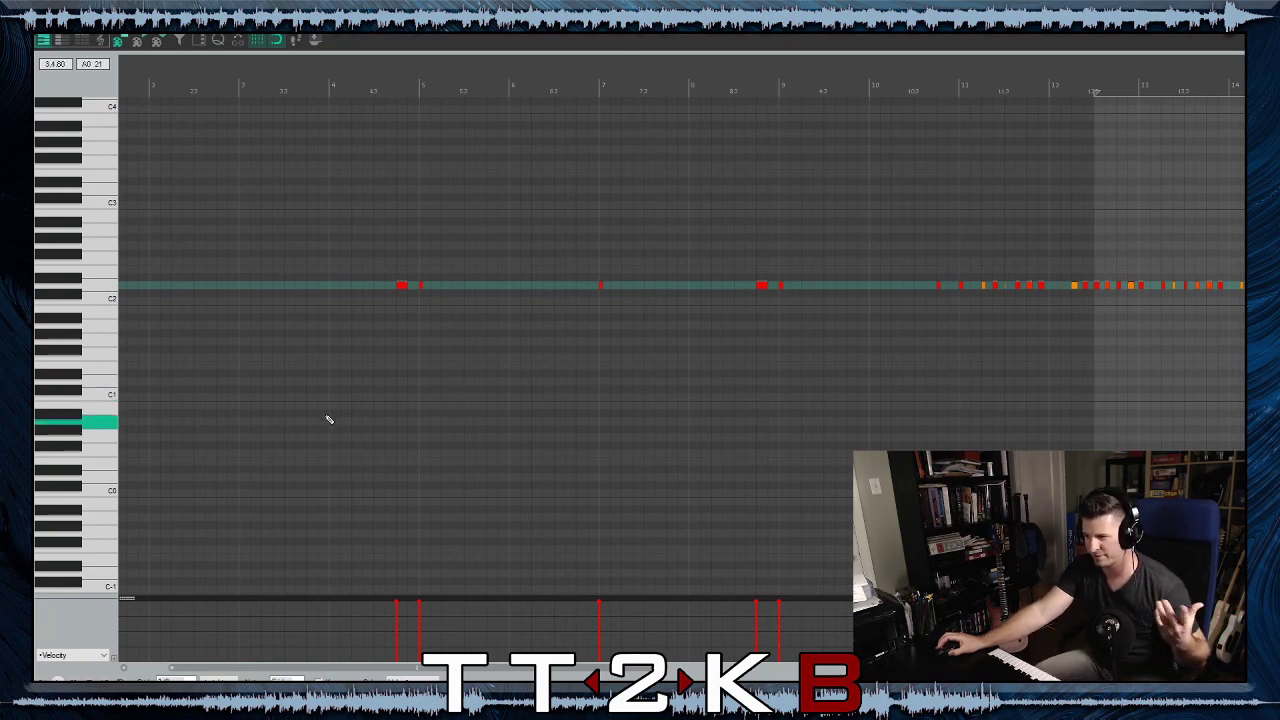
scroll(757, 398, down, 2)
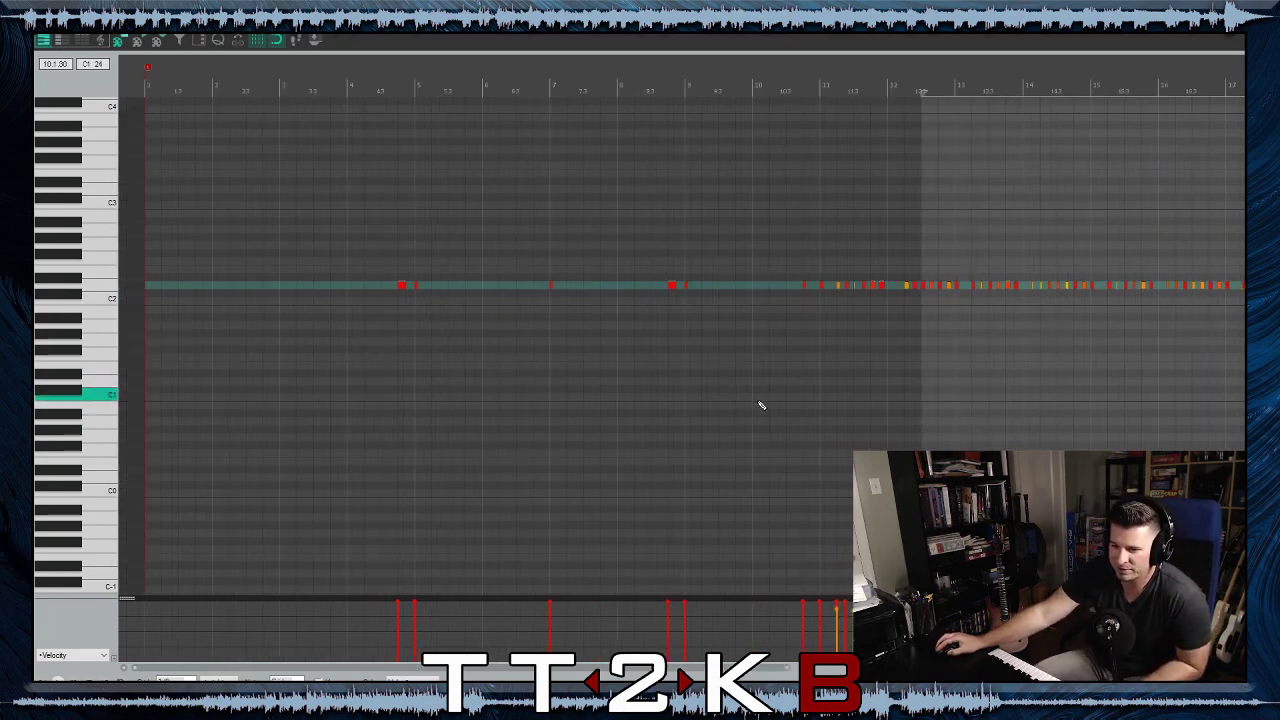
scroll(762, 408, down, 2)
scroll(760, 415, down, 2)
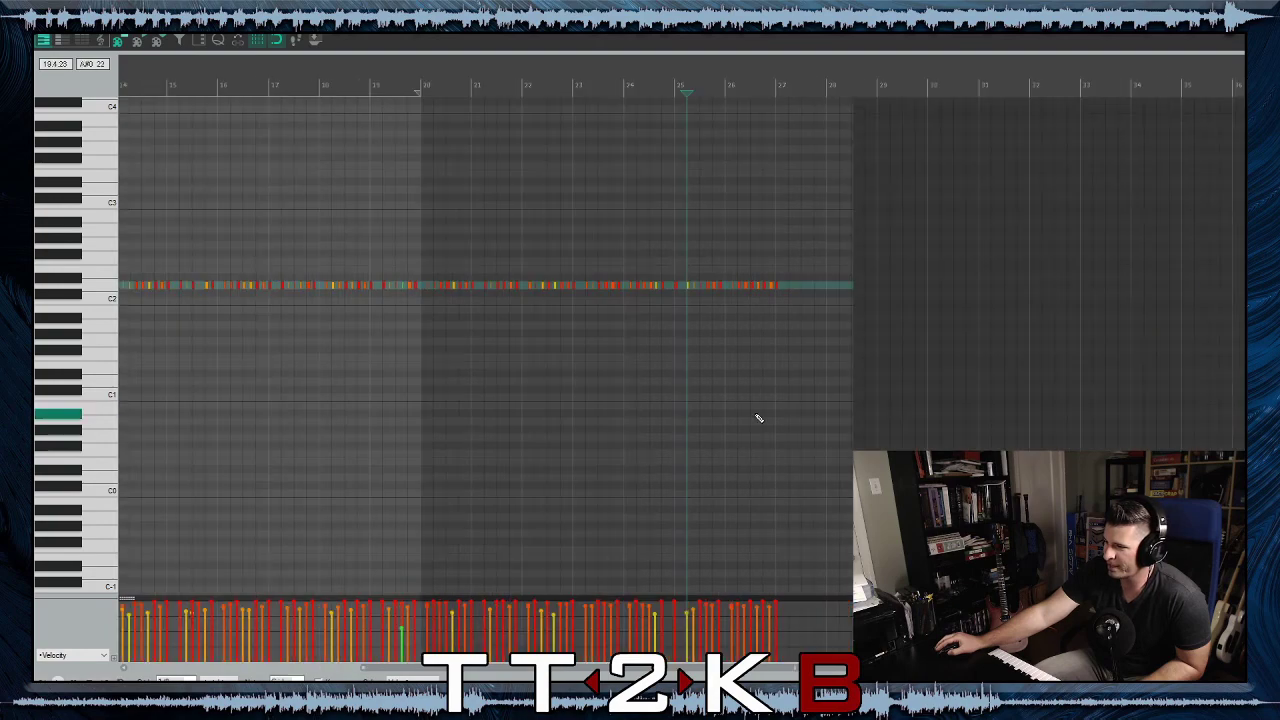
scroll(730, 322, up, 5)
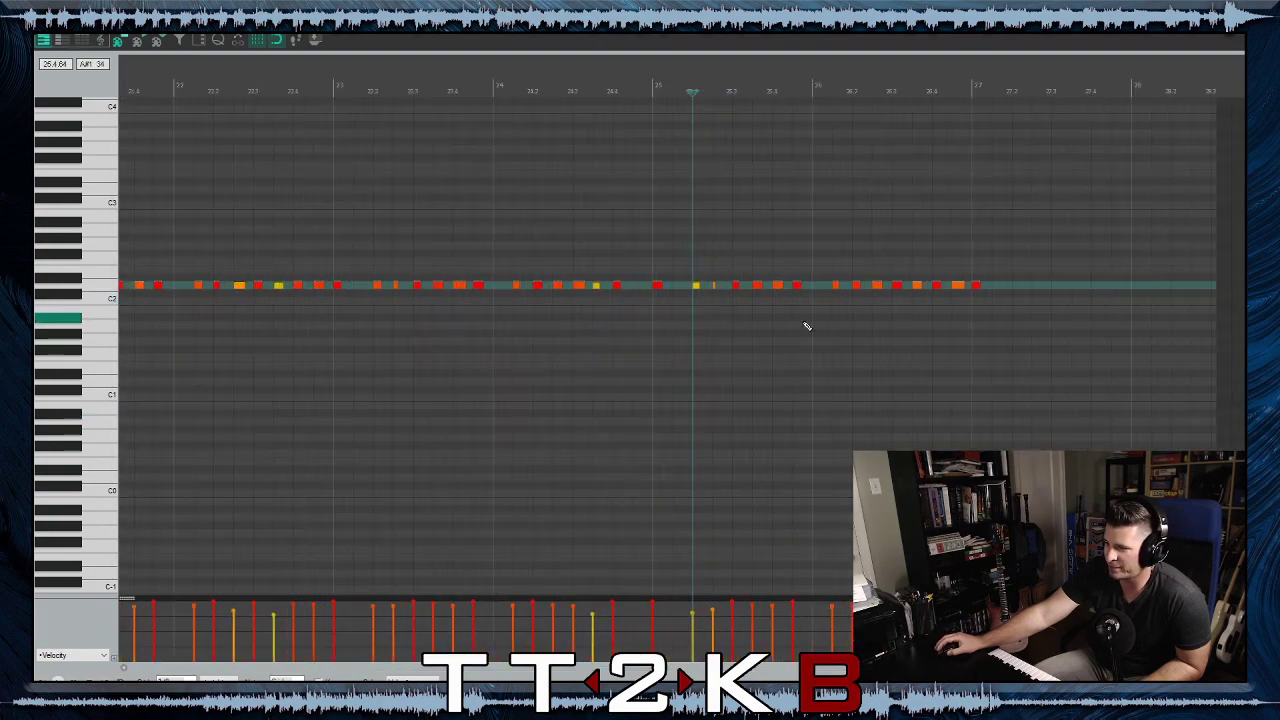
scroll(831, 329, down, 3)
scroll(830, 330, left, 3)
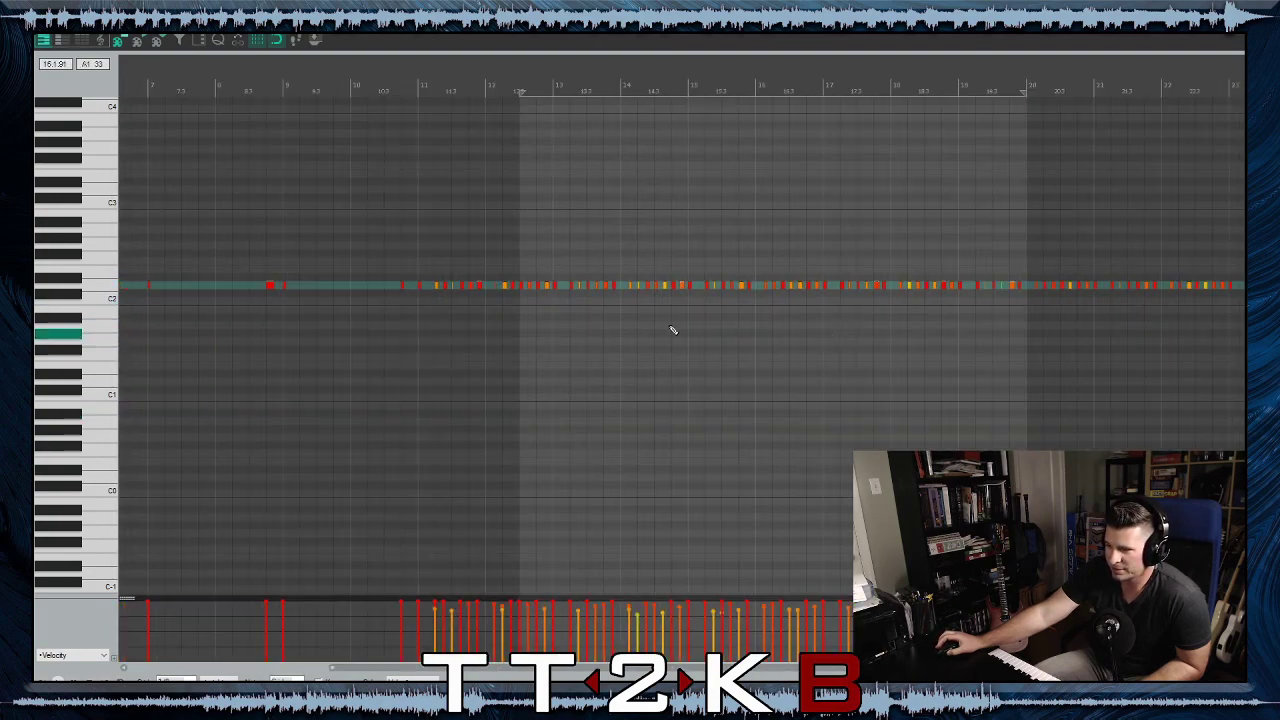
scroll(474, 350, up, 4)
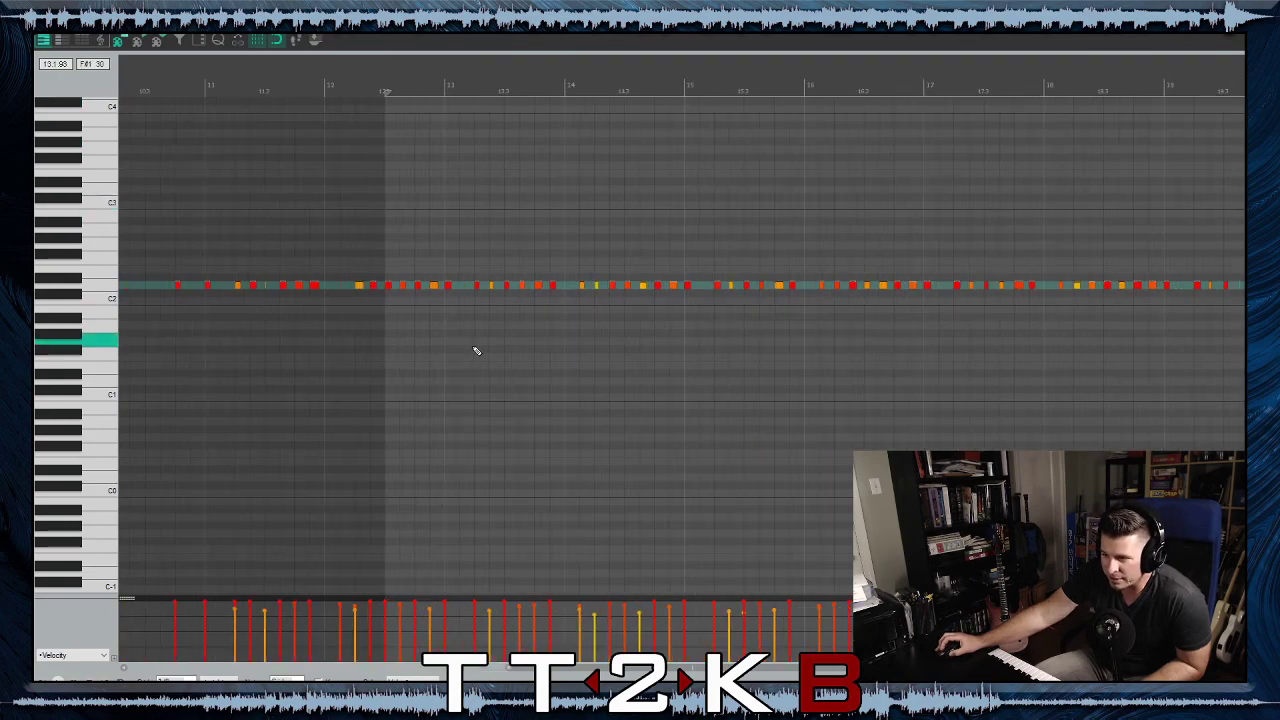
scroll(477, 350, down, 3)
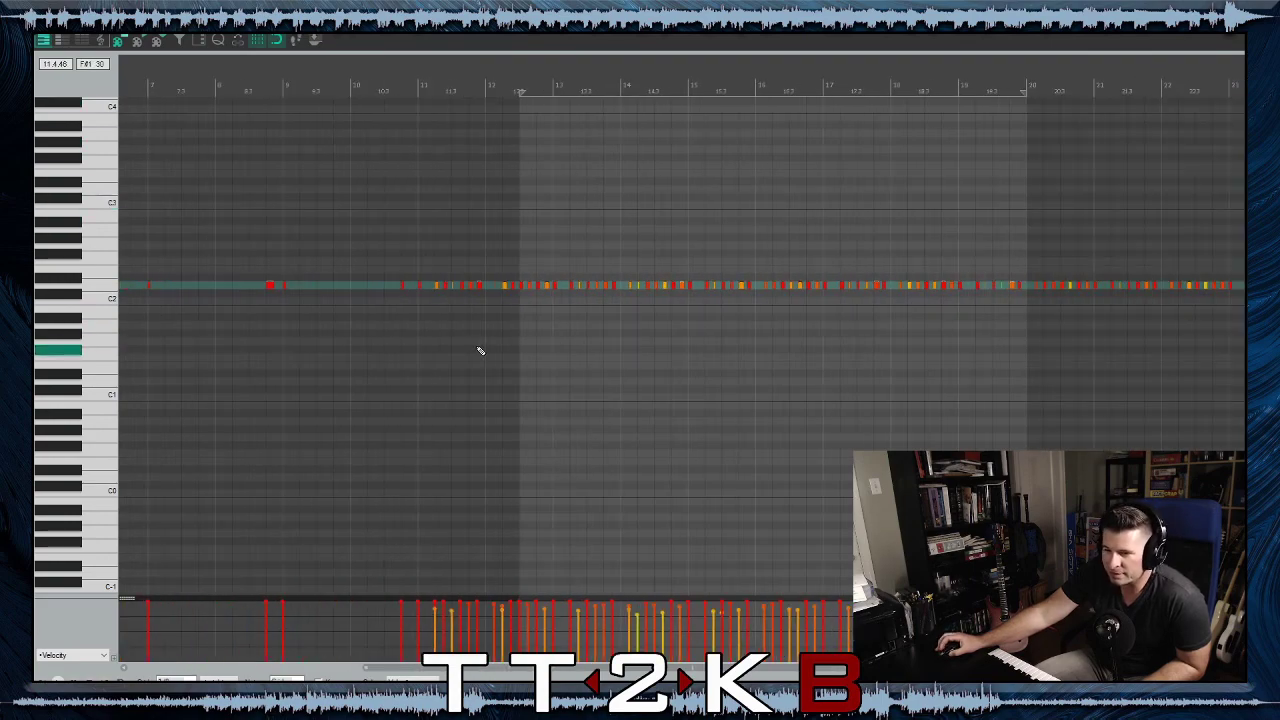
scroll(526, 360, down, 2)
scroll(551, 363, left, 3)
scroll(549, 363, down, 2)
scroll(549, 363, right, 6)
scroll(276, 336, up, 2)
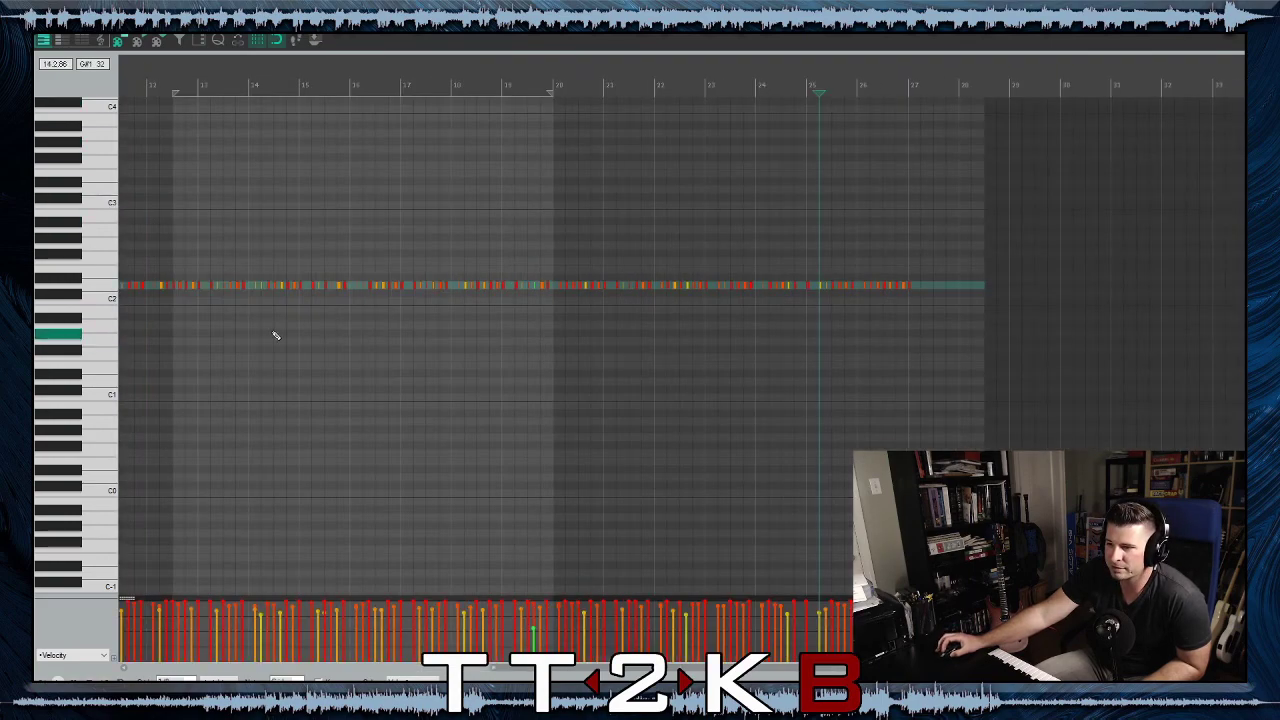
scroll(343, 337, down, 2)
scroll(343, 340, up, 2)
scroll(290, 344, down, 2)
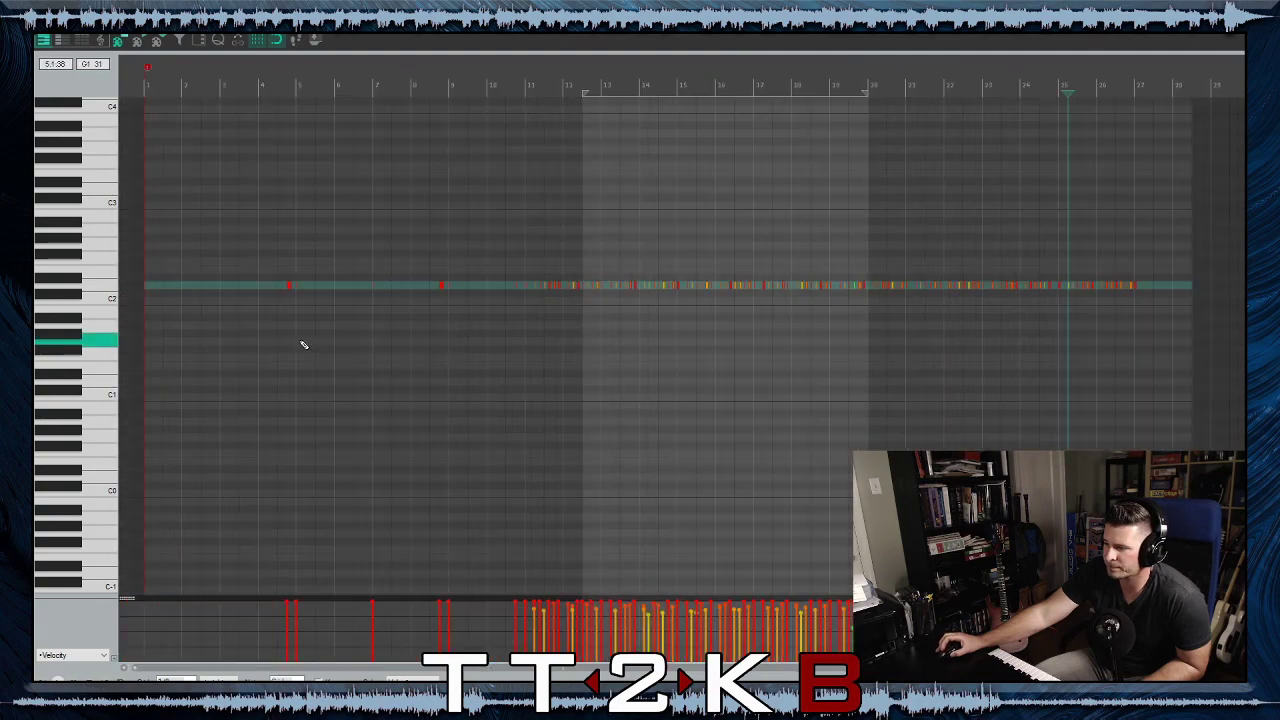
Play back the percussion part from around bar 3 to check the edited hits
click(230, 287)
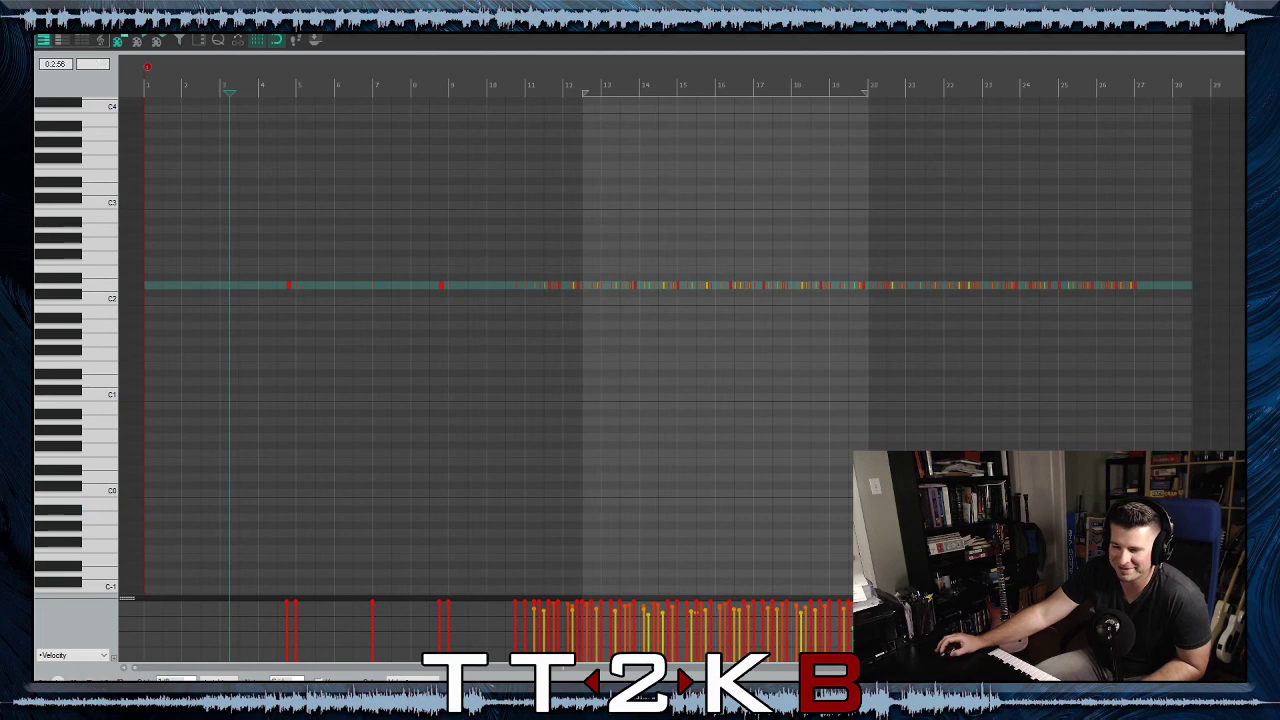
key(space)
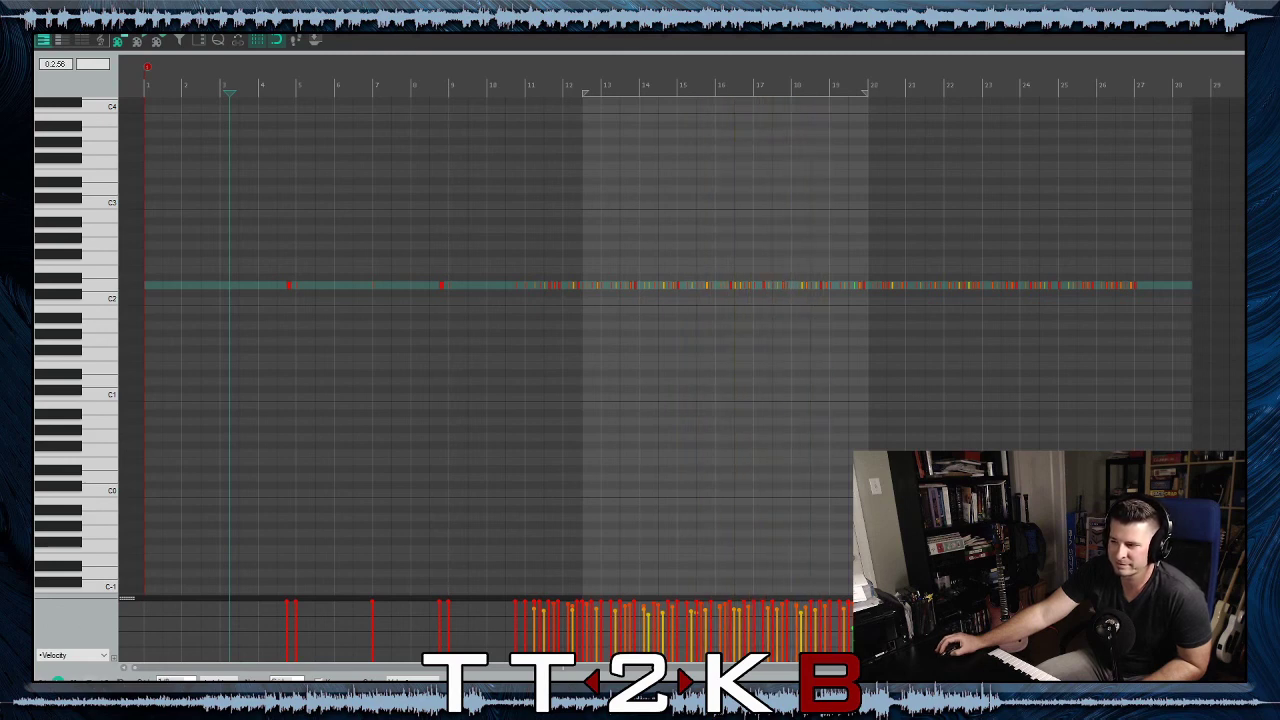
key(space)
Raise the velocity of the quiet, very short D2 hit at 19.3.50 to the level of its neighbours
scroll(571, 366, up, 5)
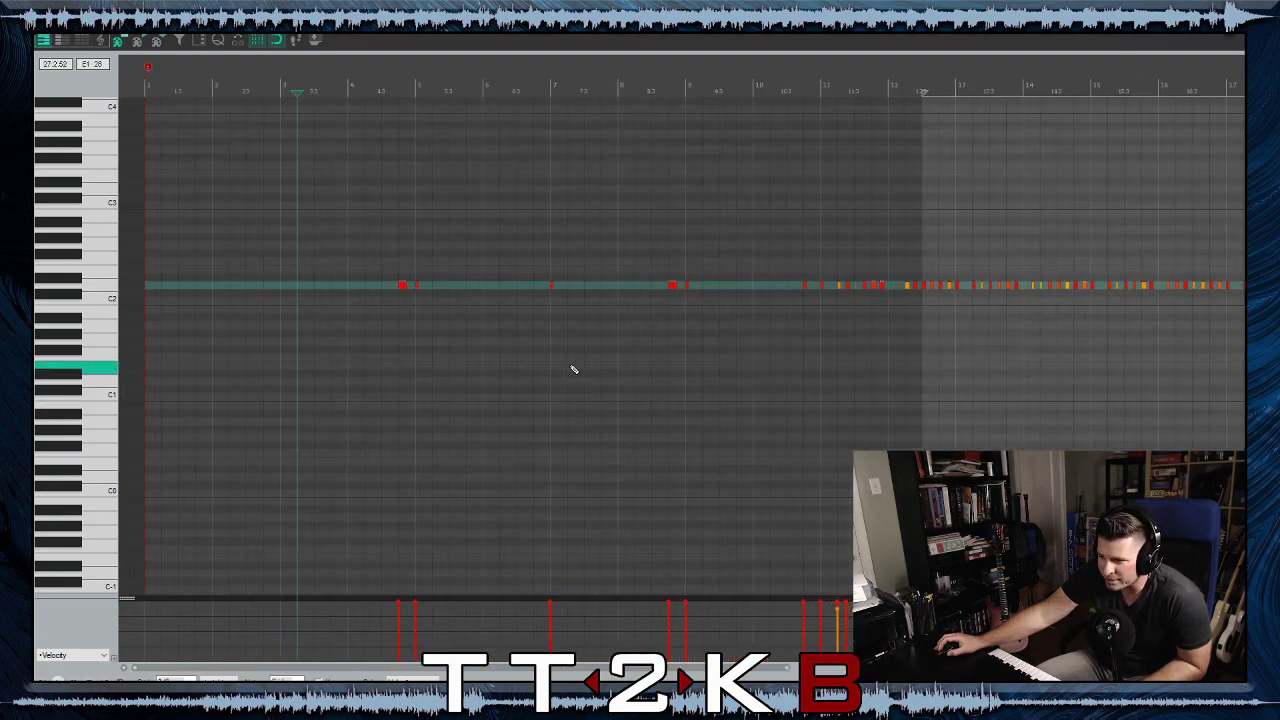
scroll(573, 369, up, 2)
scroll(570, 369, right, 8)
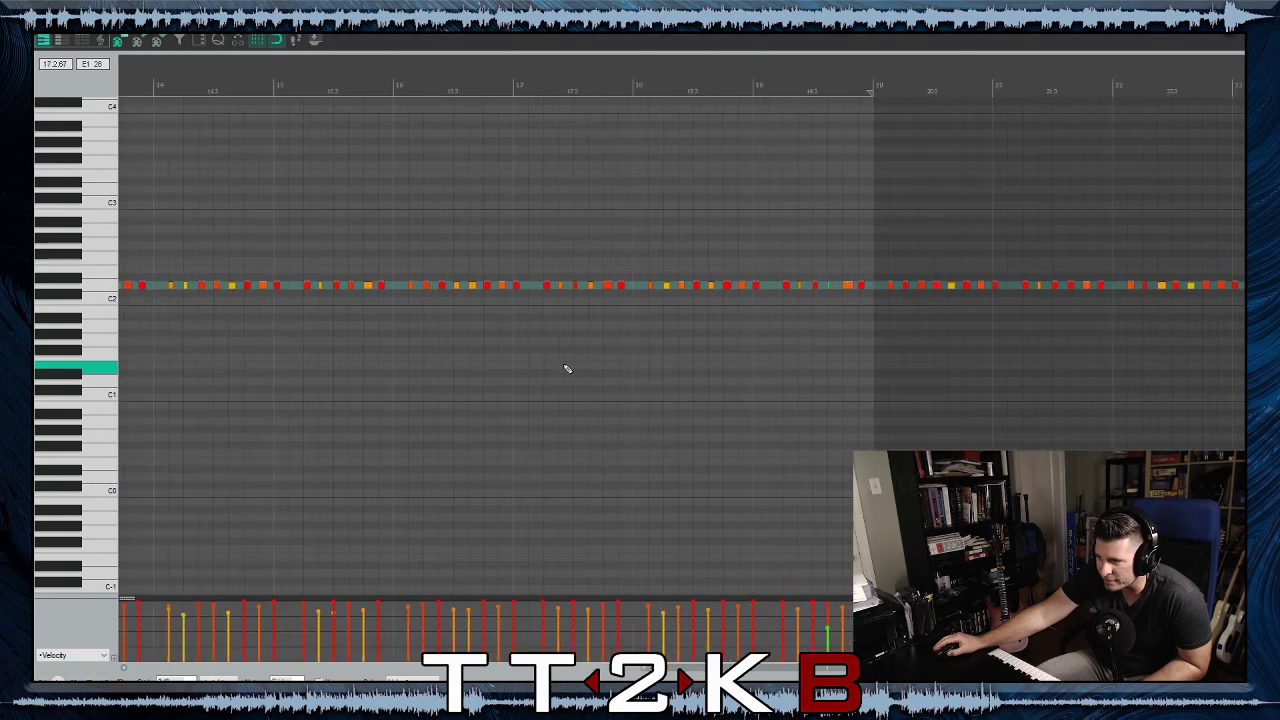
scroll(874, 316, up, 3)
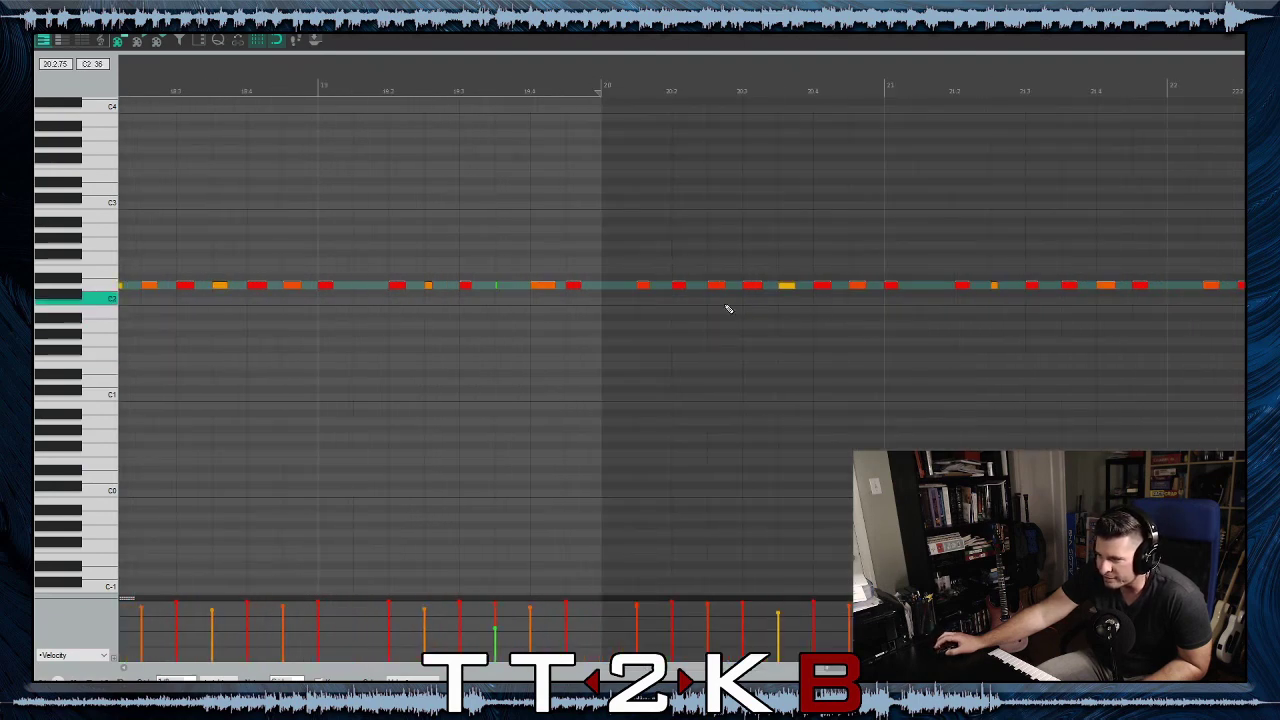
scroll(710, 316, up, 2)
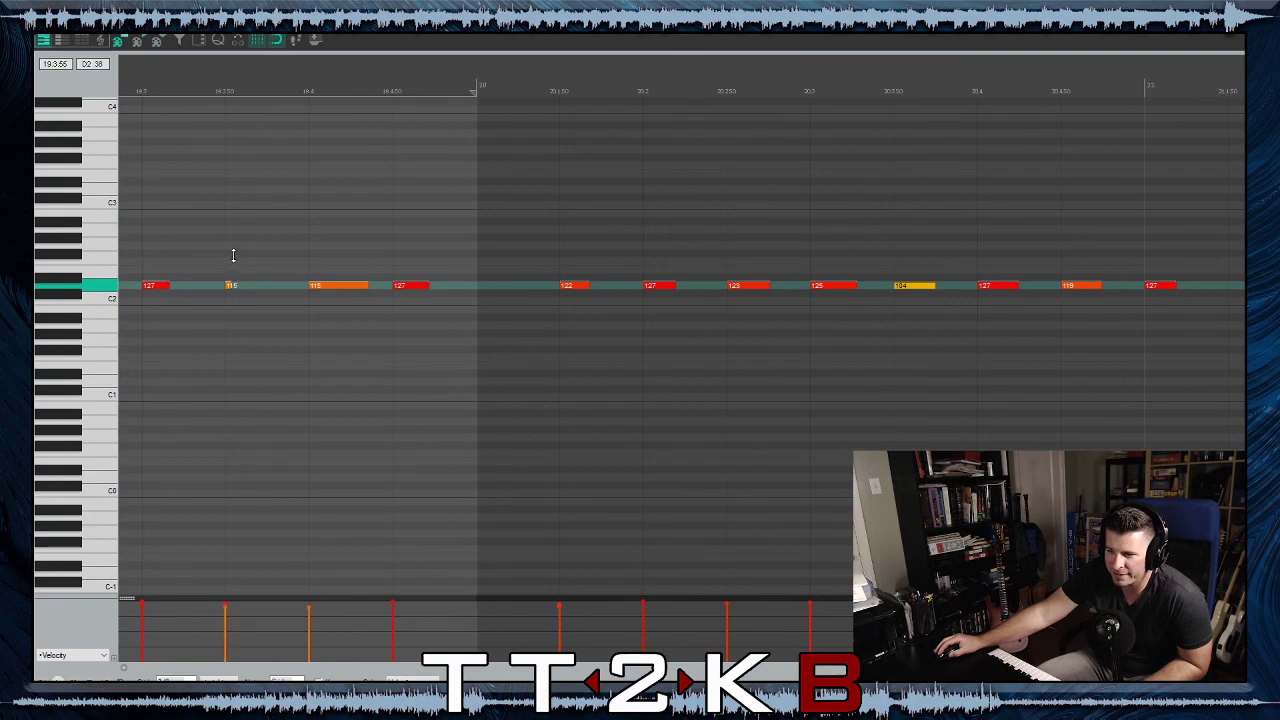
scroll(325, 364, down, 5)
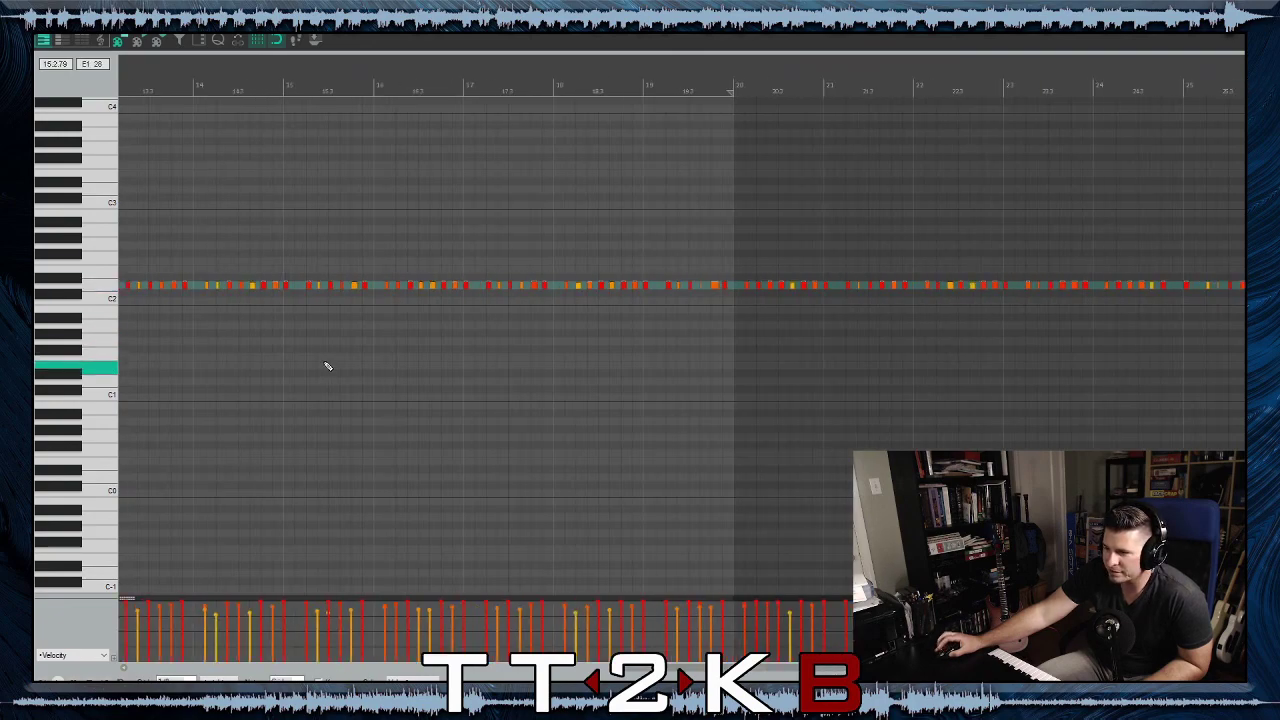
Select all the percussion notes and lower their velocities together until the loudest hits are at 110
scroll(325, 364, down, 4)
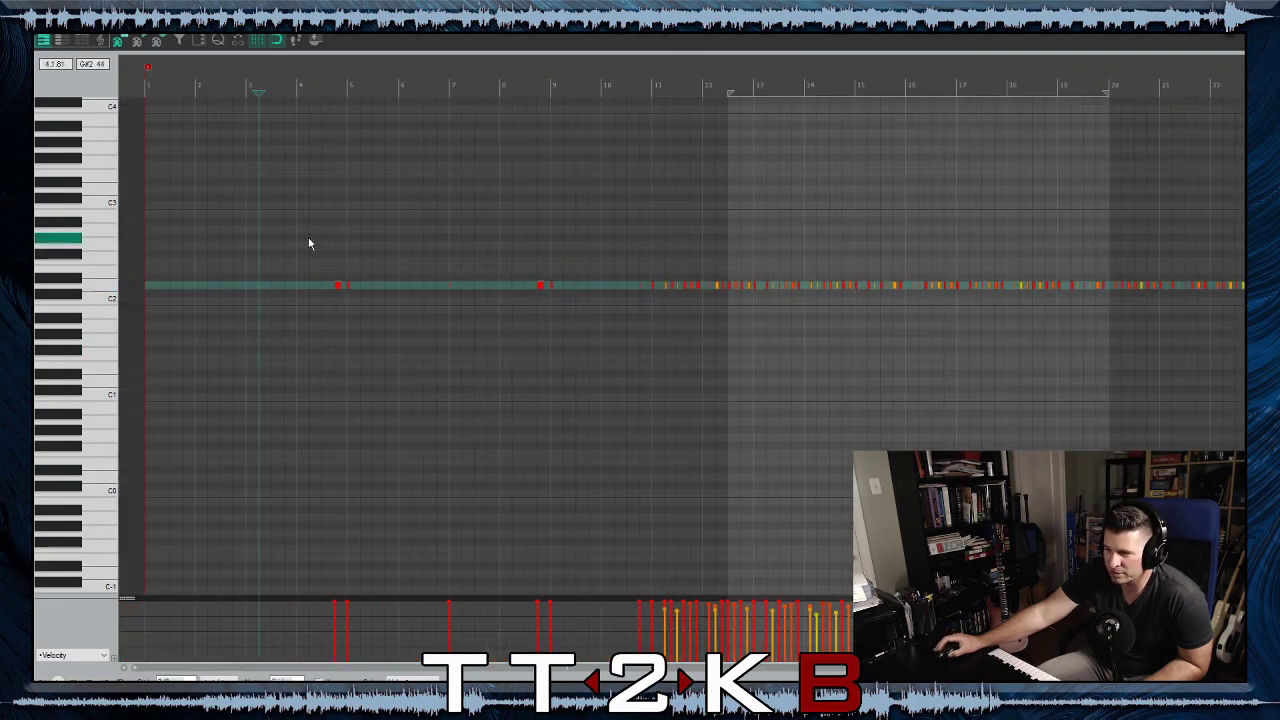
drag(308, 237, 1014, 326)
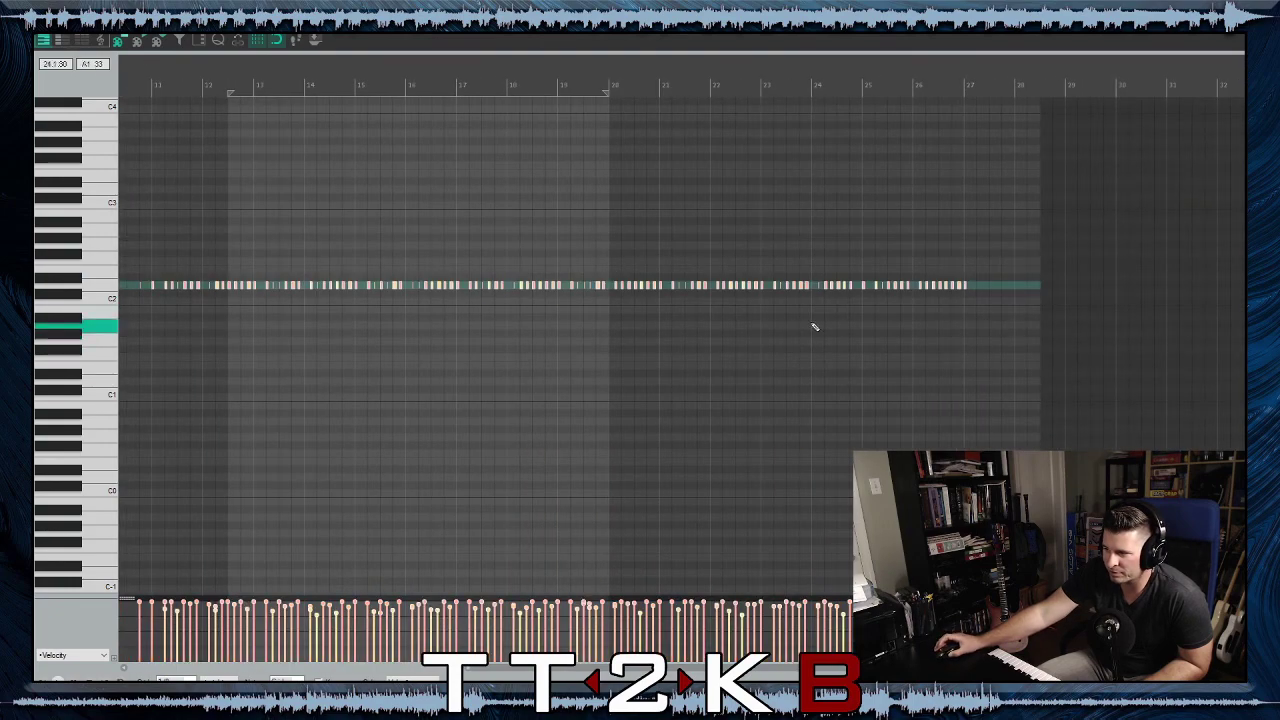
scroll(686, 357, up, 6)
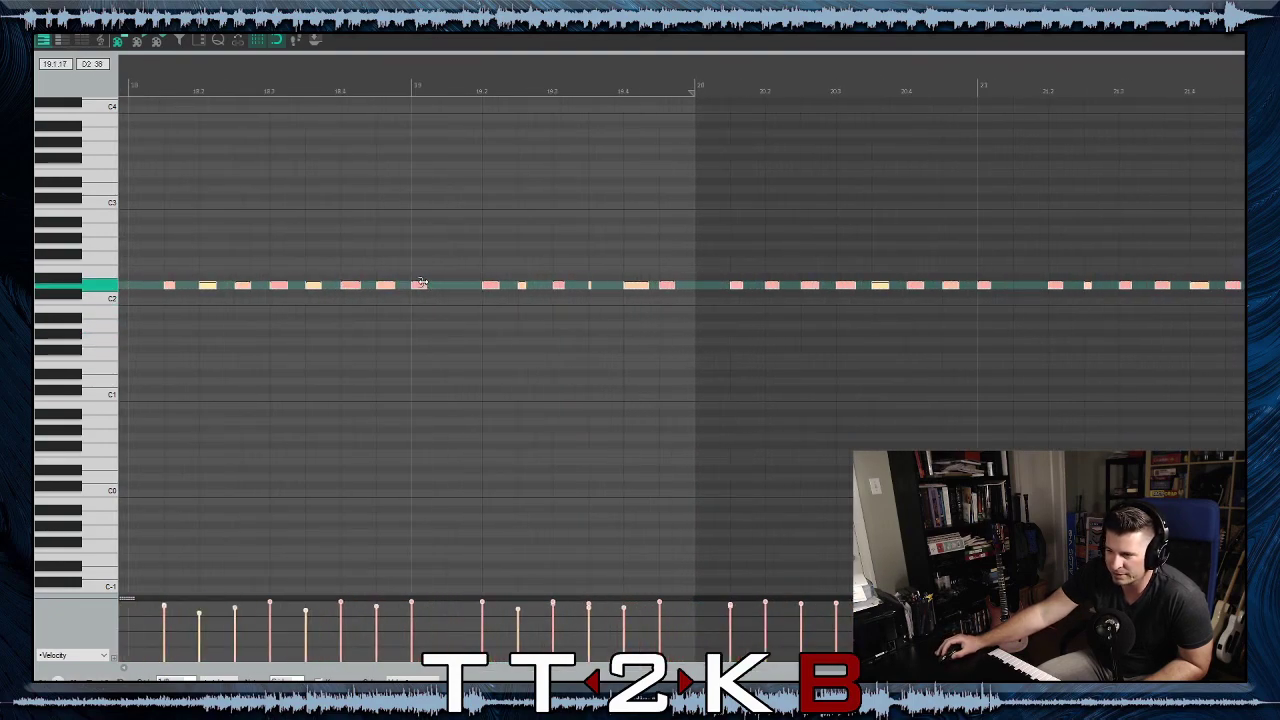
click(421, 286)
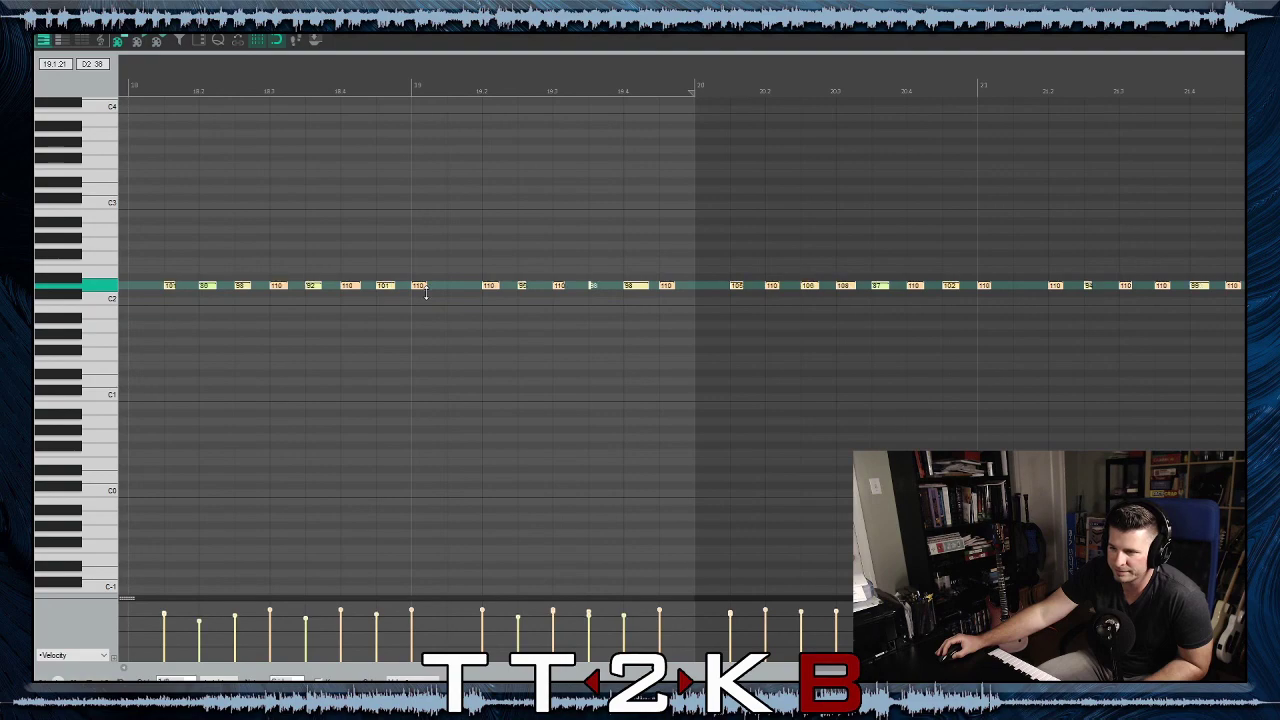
scroll(425, 290, up, 1)
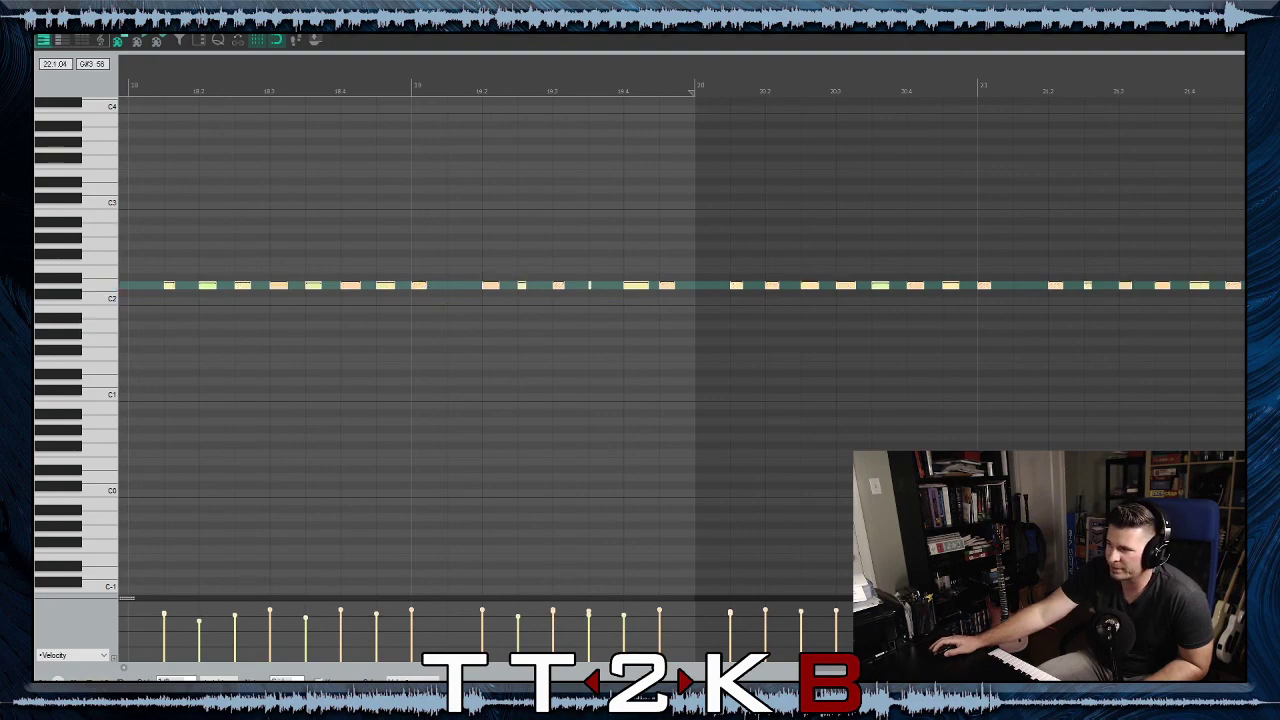
Play the percussion together with the full arrangement from 10.4 to judge its level
key(Escape)
double_click(366, 274)
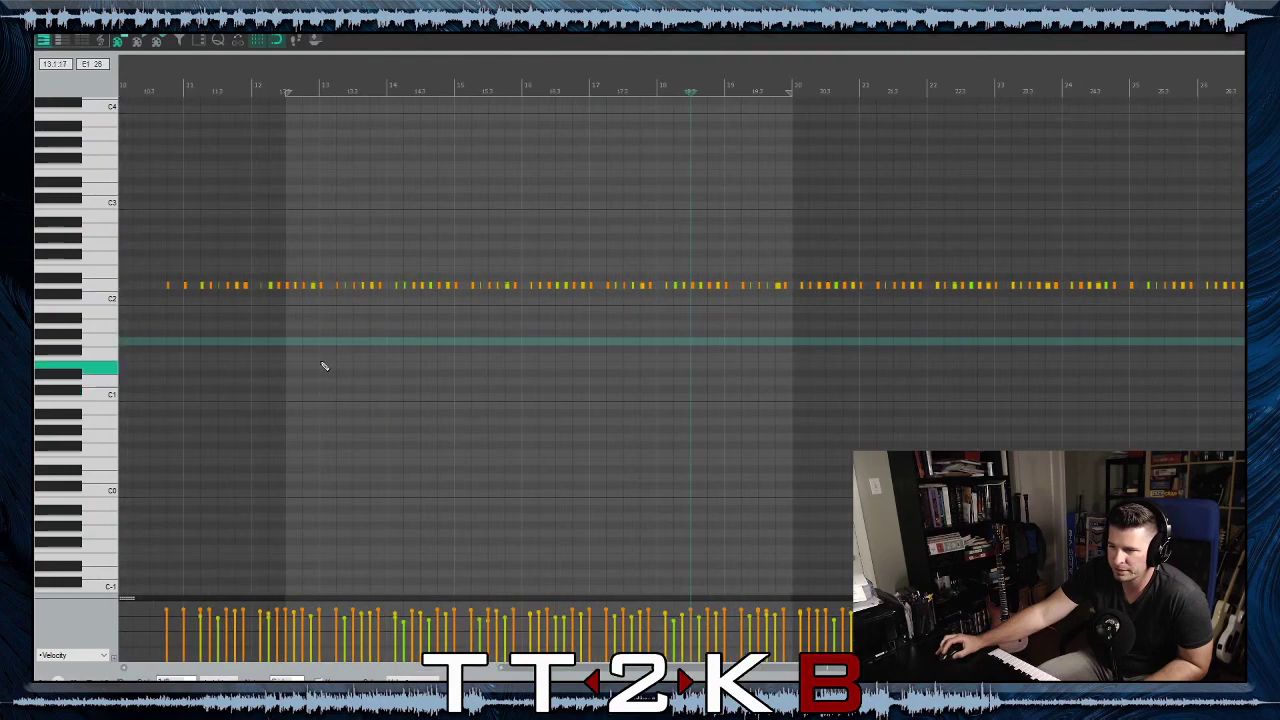
click(168, 301)
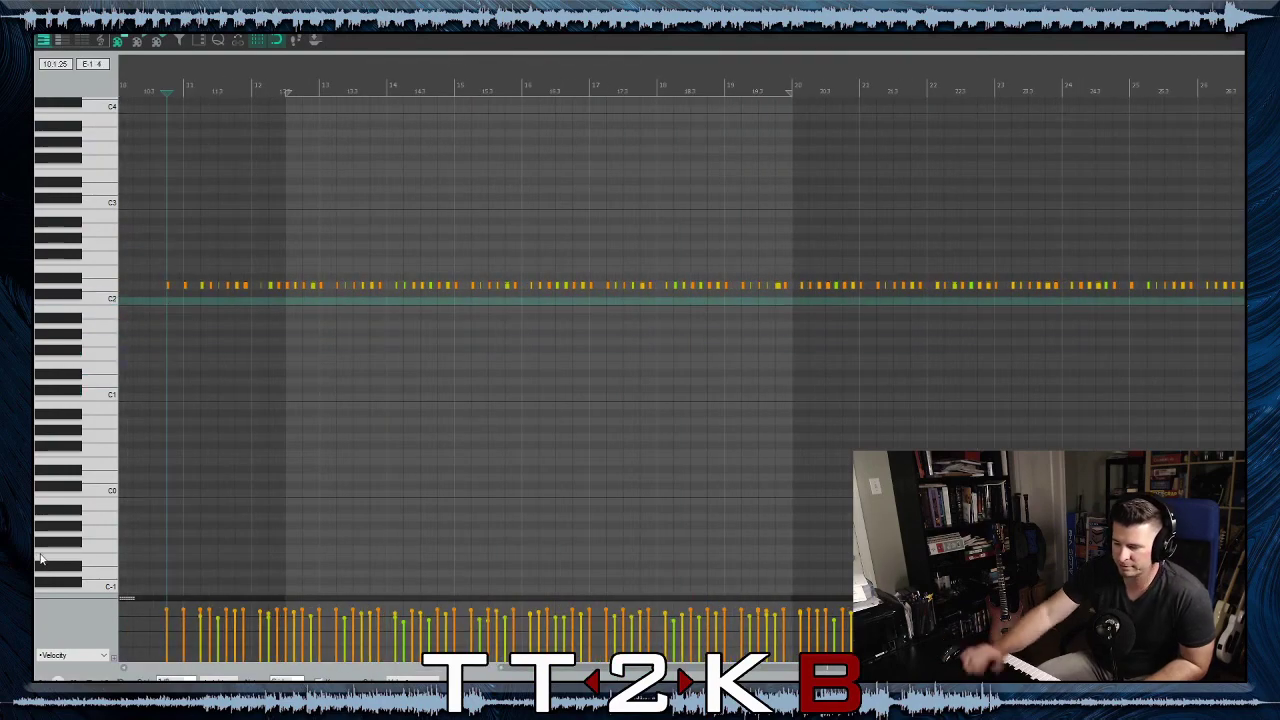
key(space)
key(space)
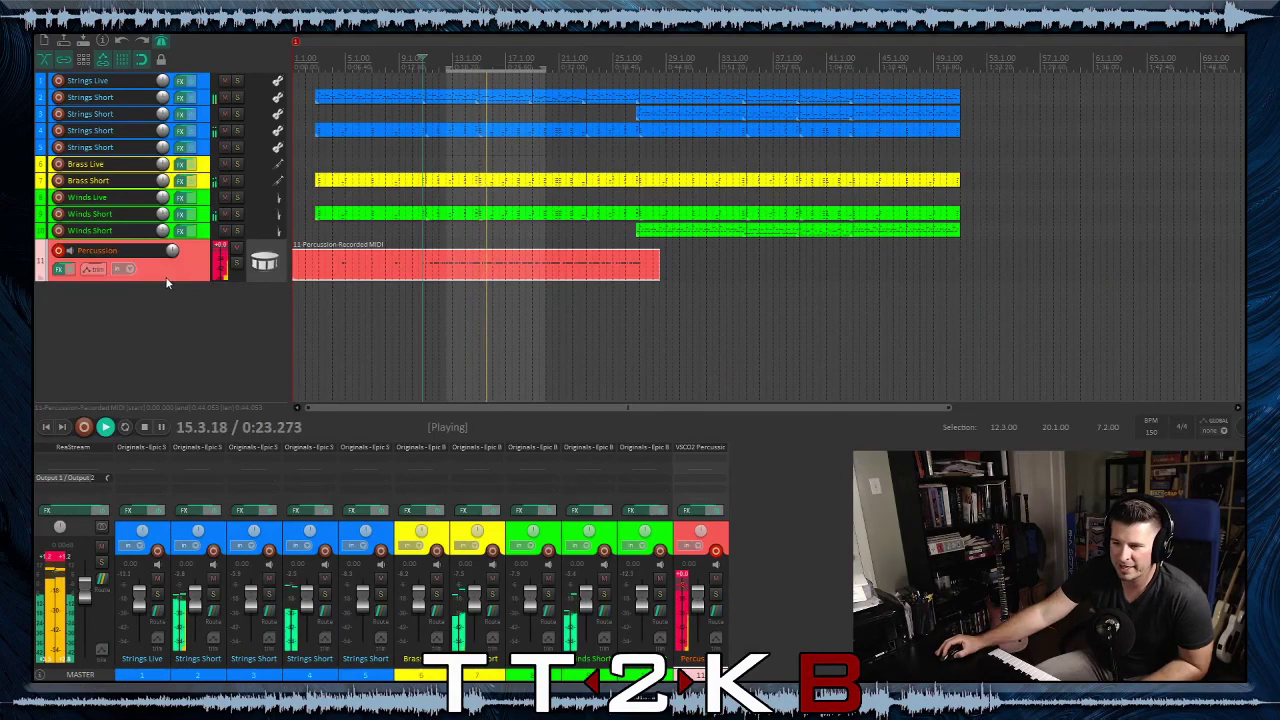
Adjust the reverb of the VSCO2 Percussion instrument and slightly lower the Percussion track's volume
click(58, 268)
click(554, 282)
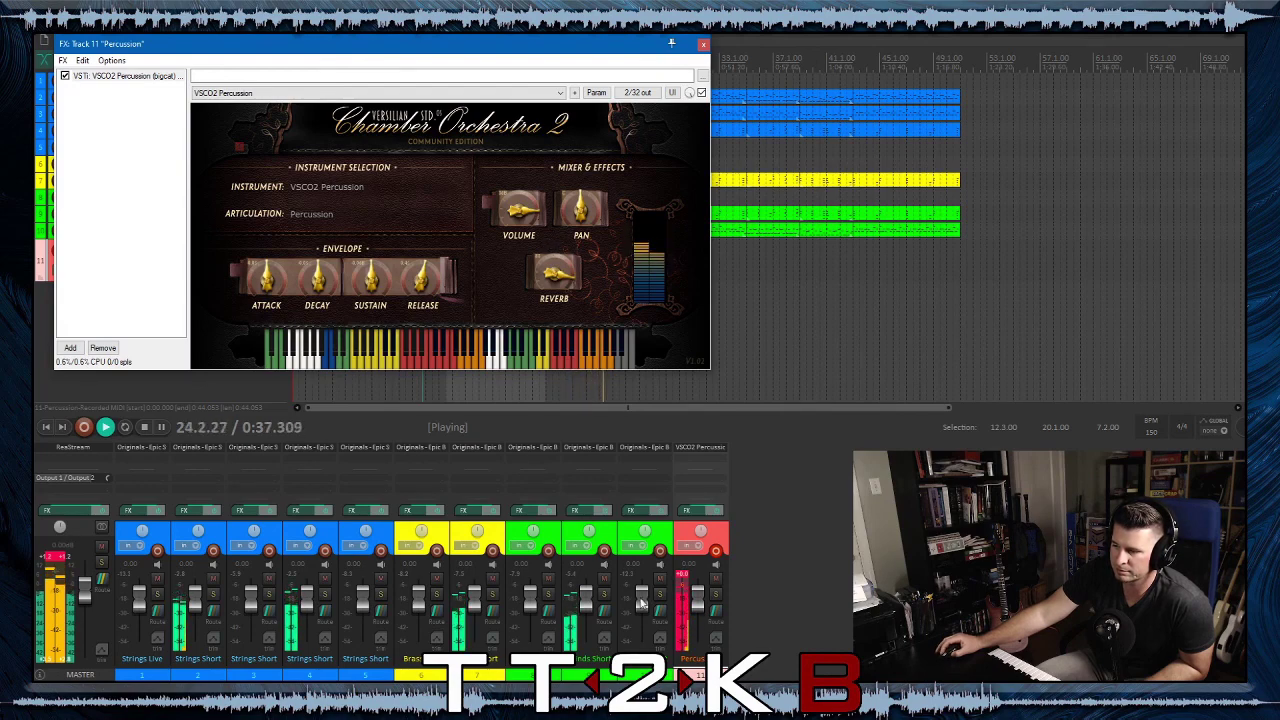
click(684, 581)
drag(699, 607, 699, 610)
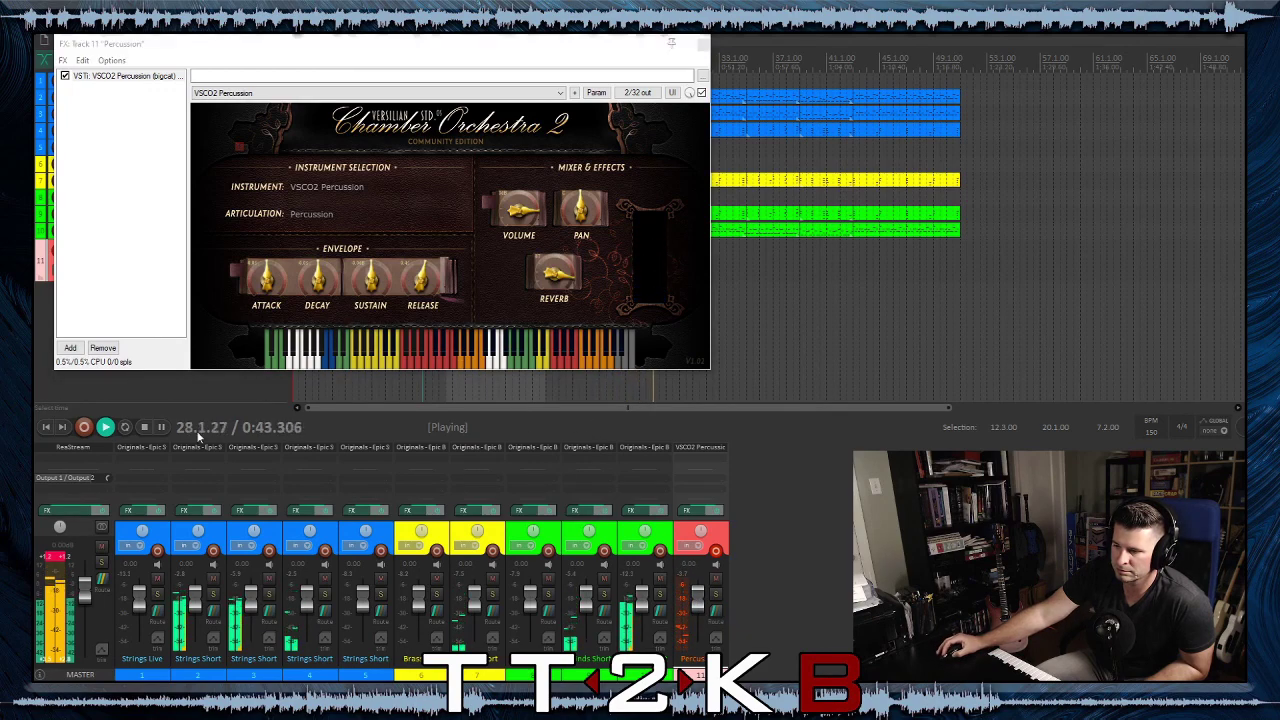
click(143, 428)
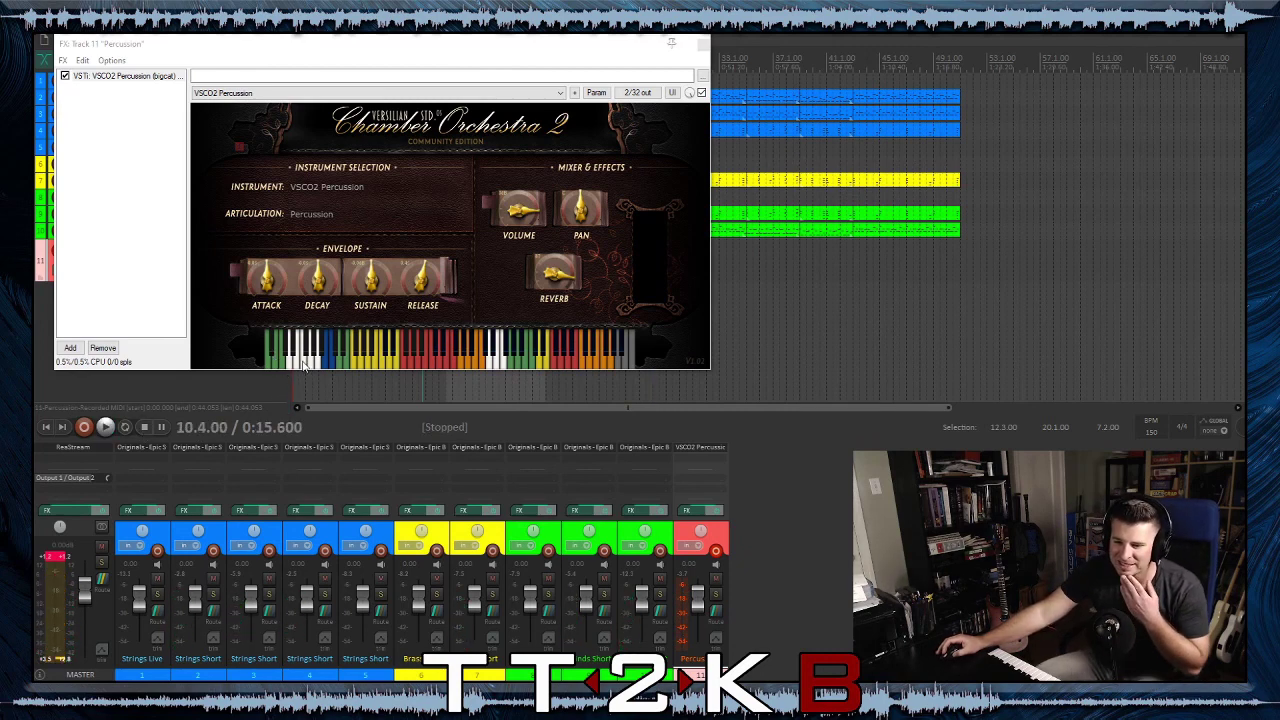
click(577, 55)
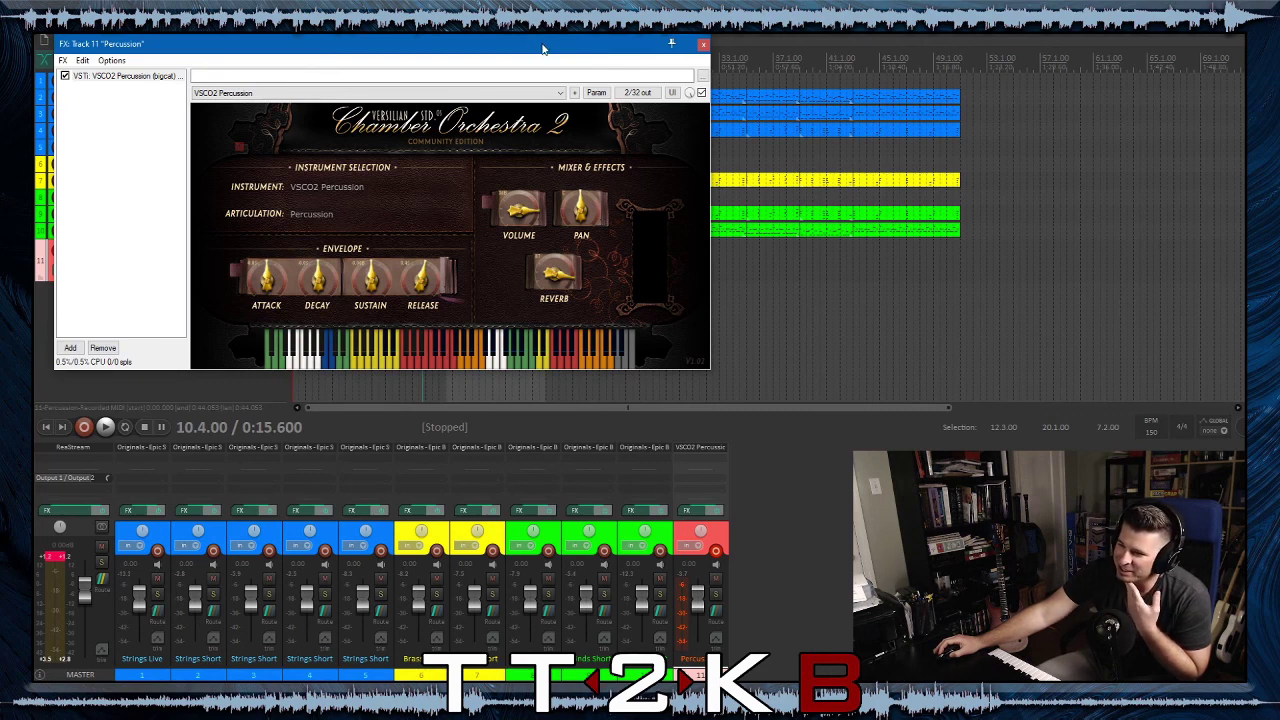
drag(540, 48, 566, 83)
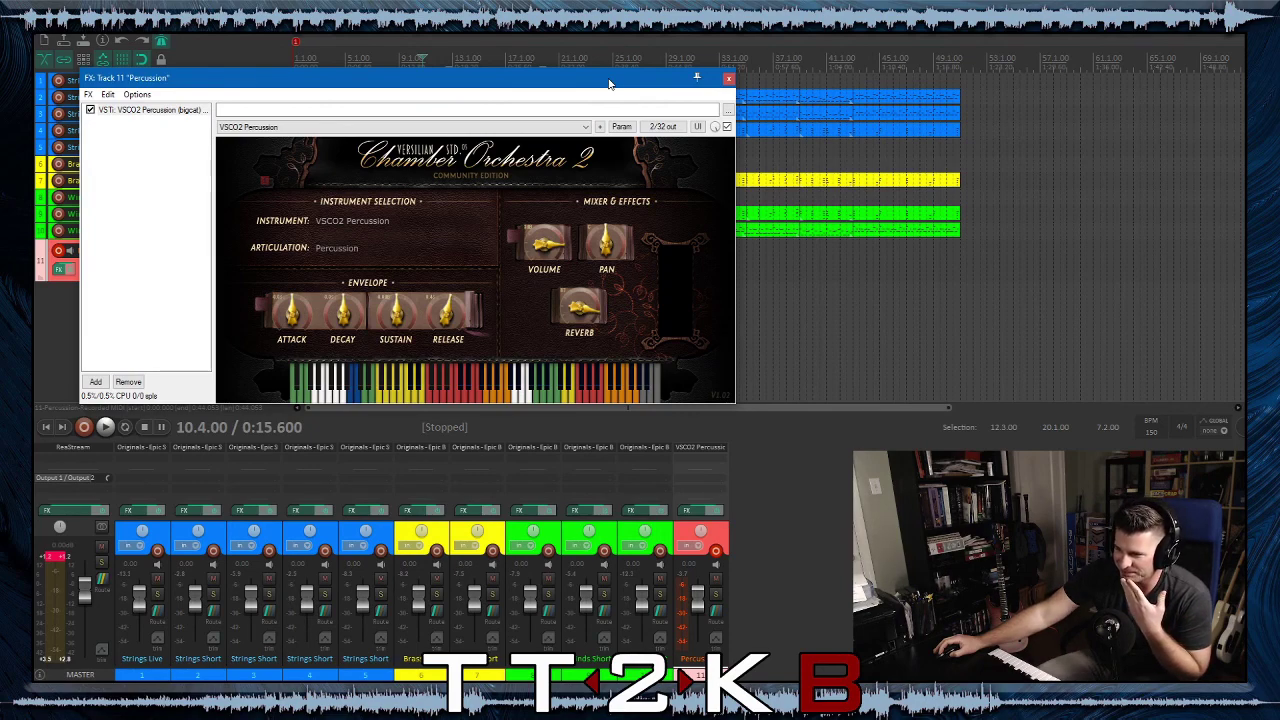
click(728, 80)
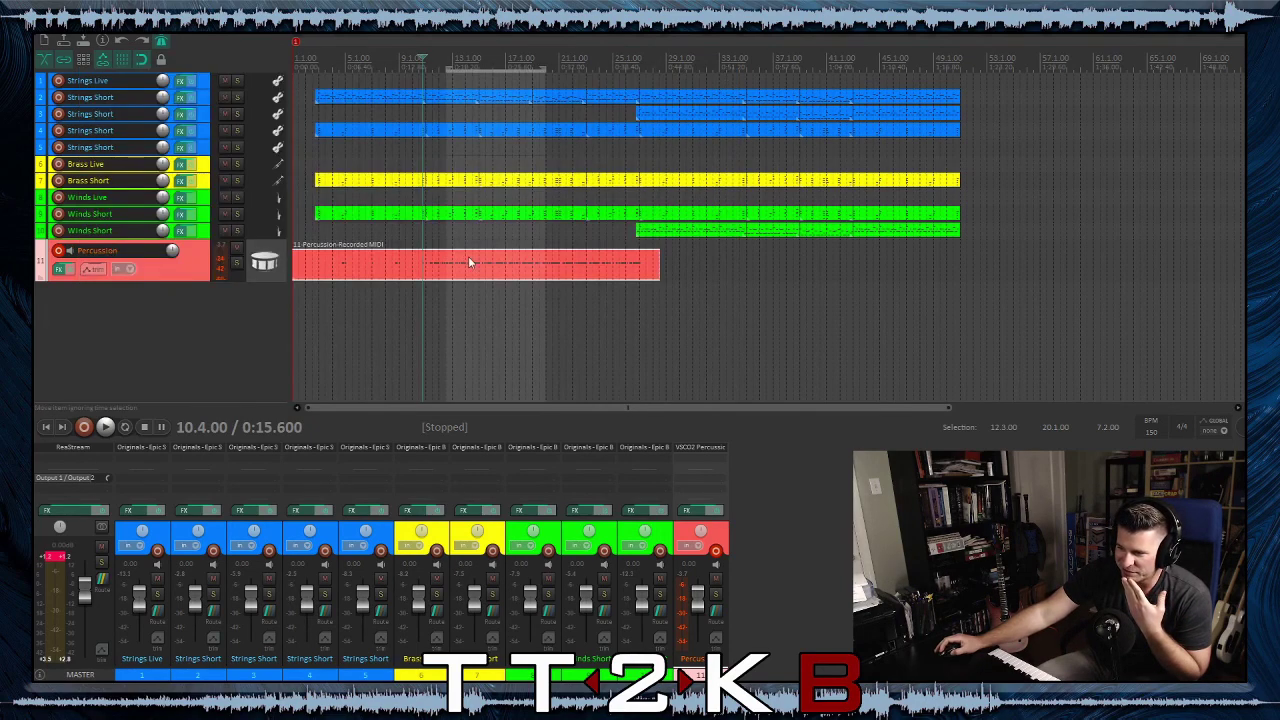
Trim the recorded percussion item to start level with the string, brass and wind items and end at bar 27
drag(659, 277, 641, 290)
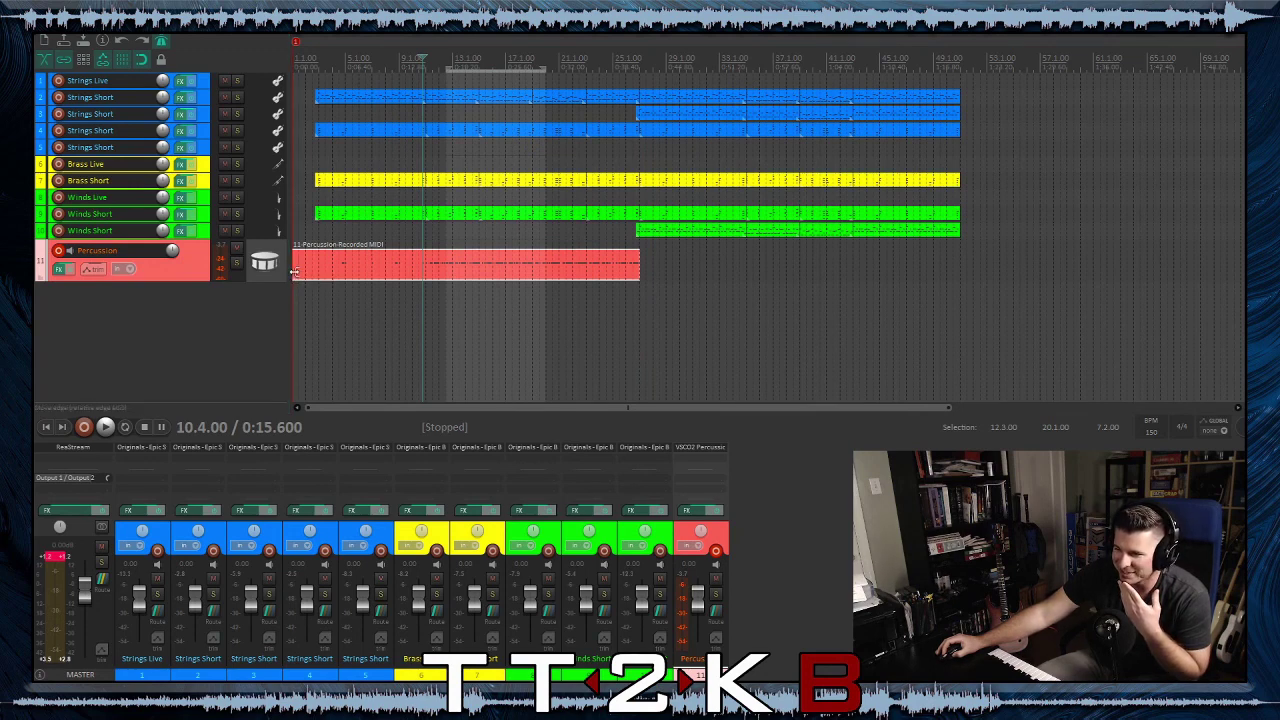
mouse_move(296, 283)
mouse_down()
mouse_move(332, 288)
mouse_move(317, 290)
mouse_up()
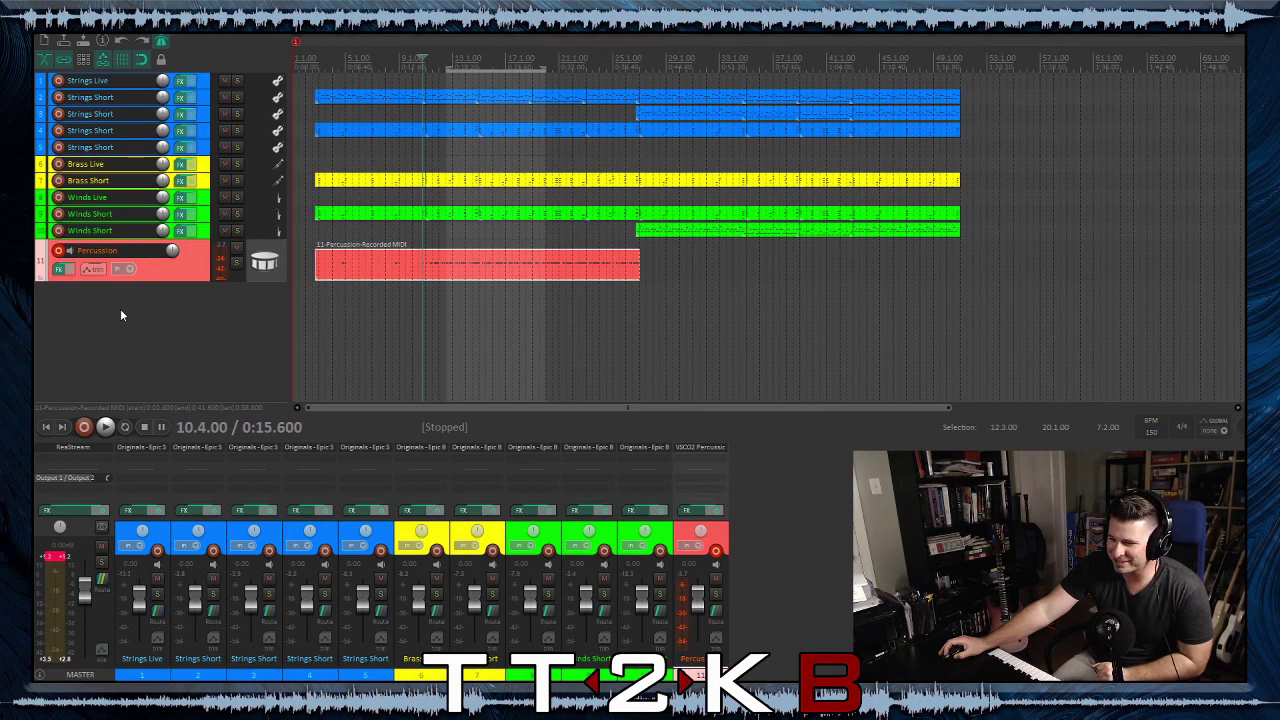
Duplicate the Percussion track and disarm recording on both the copy and the original
right_click(170, 268)
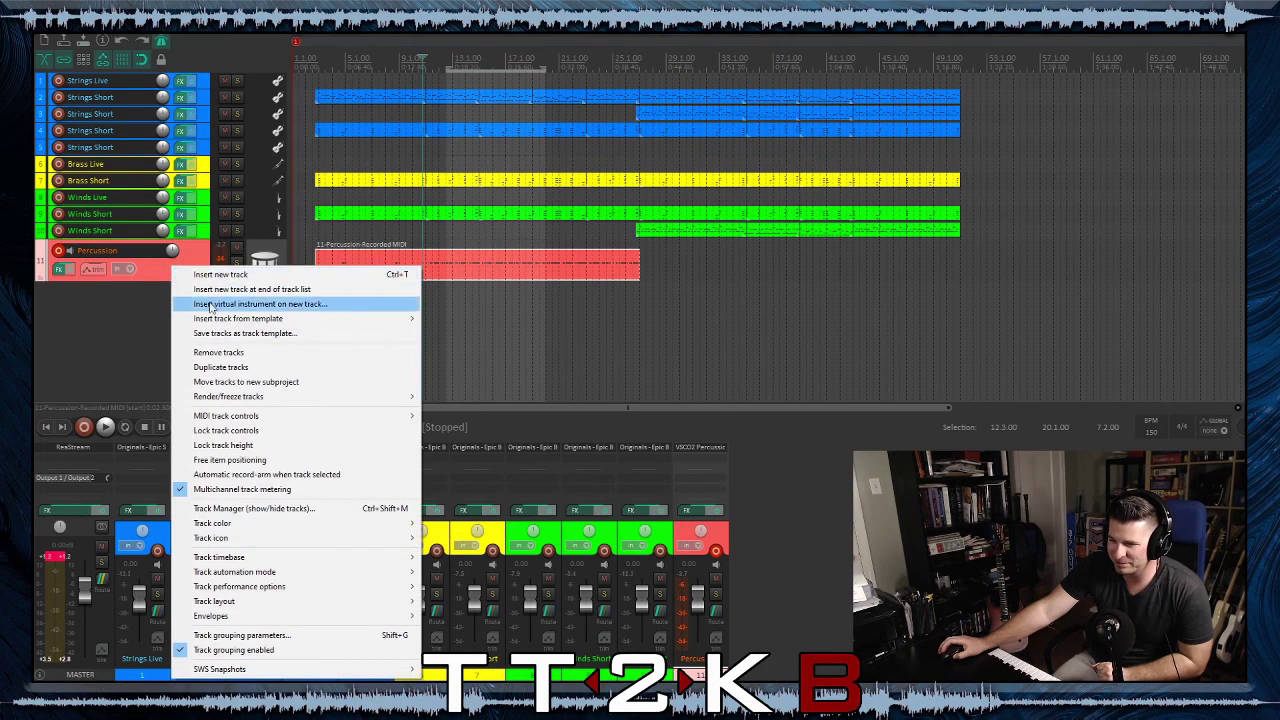
click(240, 369)
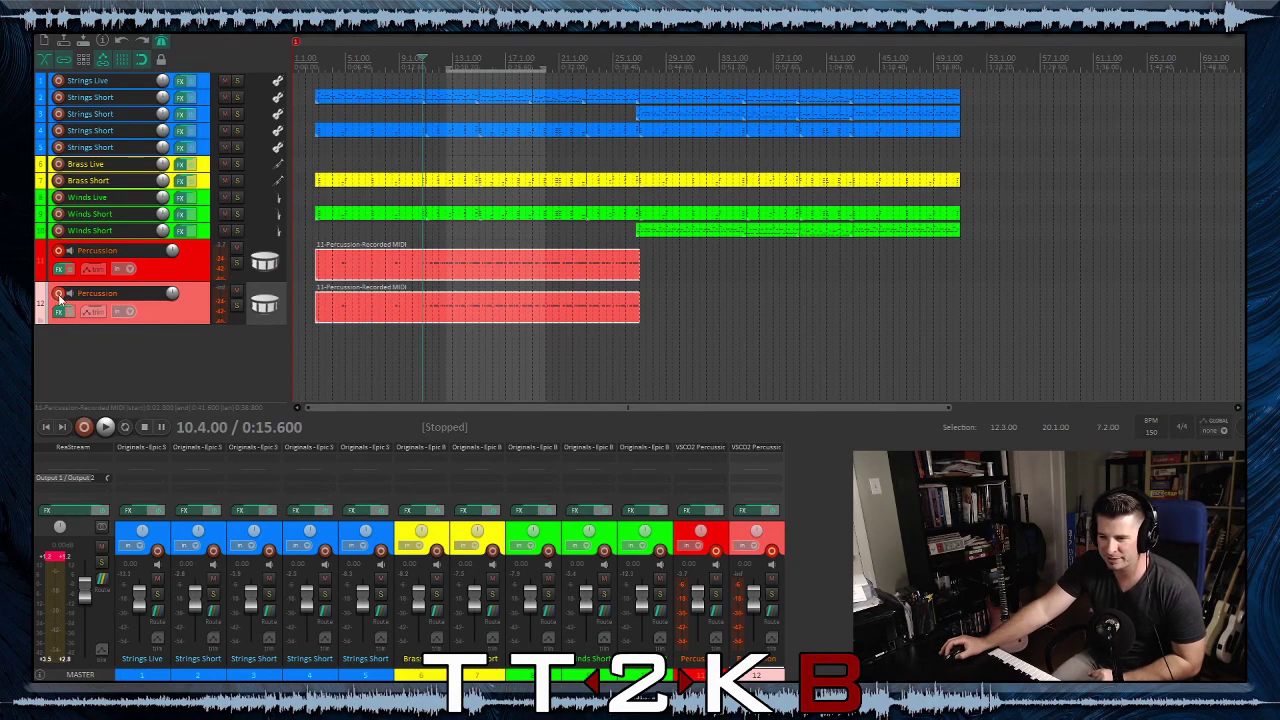
click(58, 294)
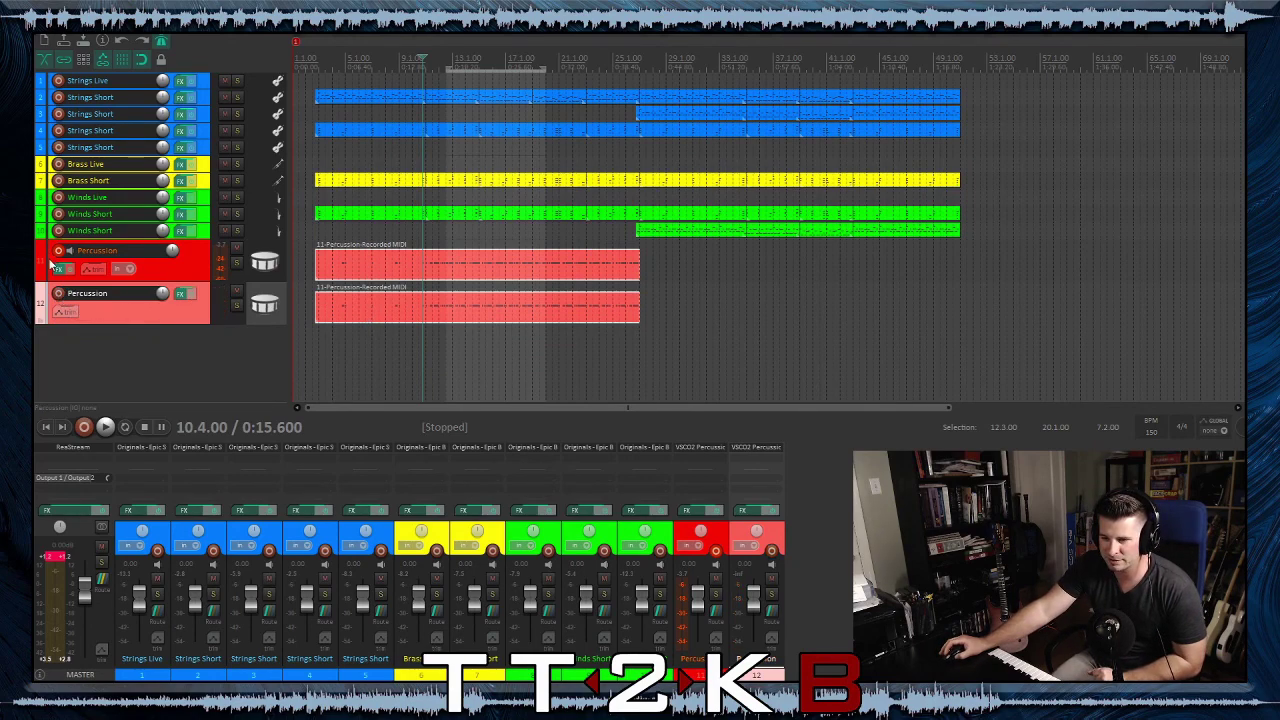
click(58, 251)
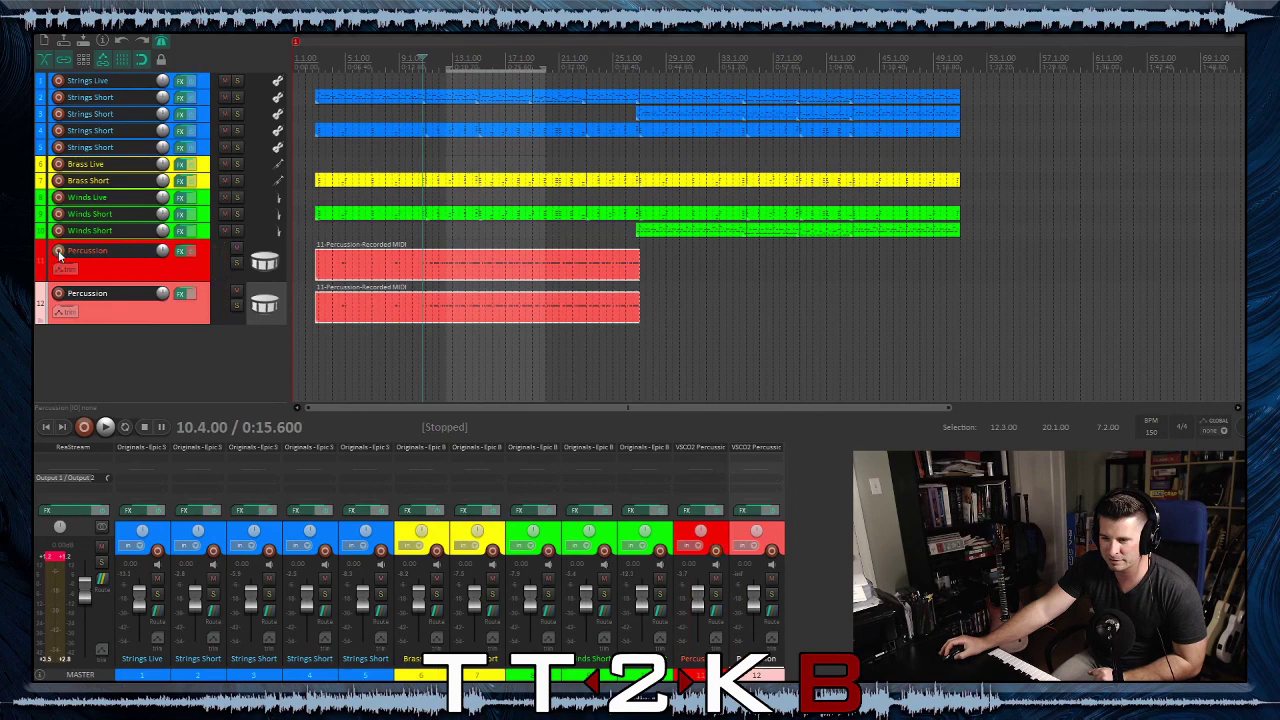
Search all plugins for "wa" and add the Warble - Pitch Shifter effect to the duplicated Percussion track 12
click(181, 296)
double_click(96, 209)
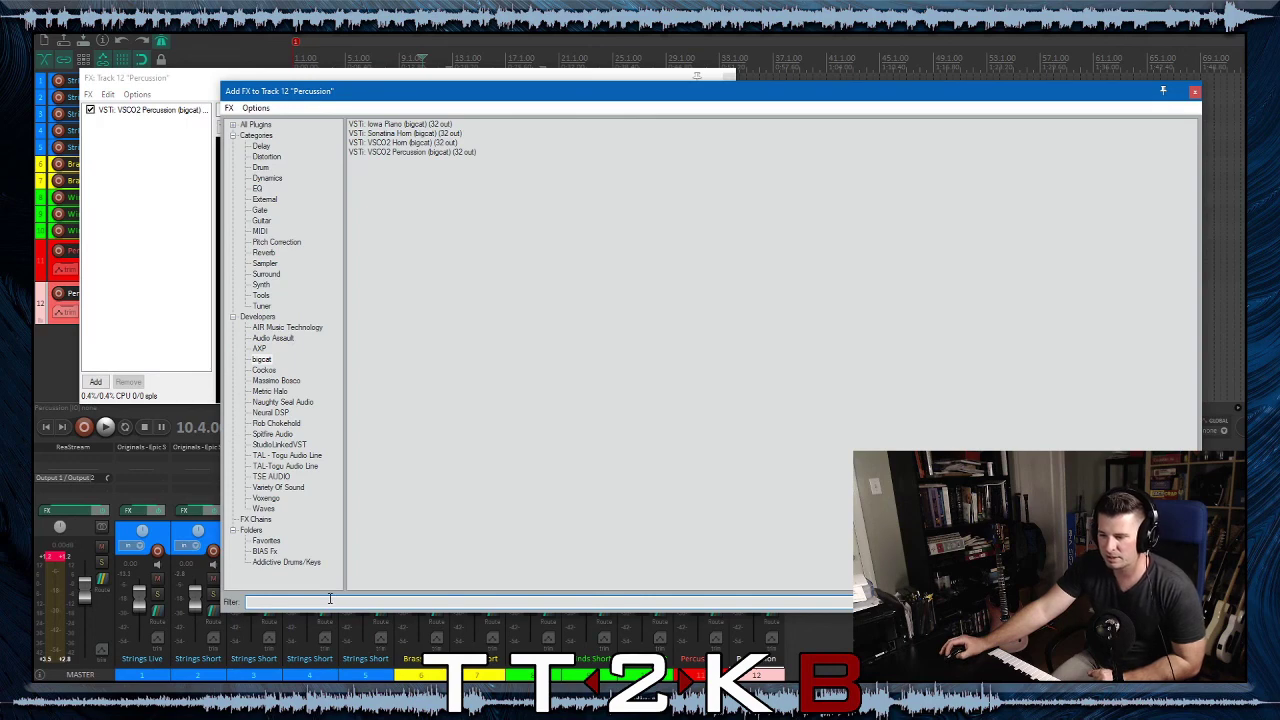
text(wor)
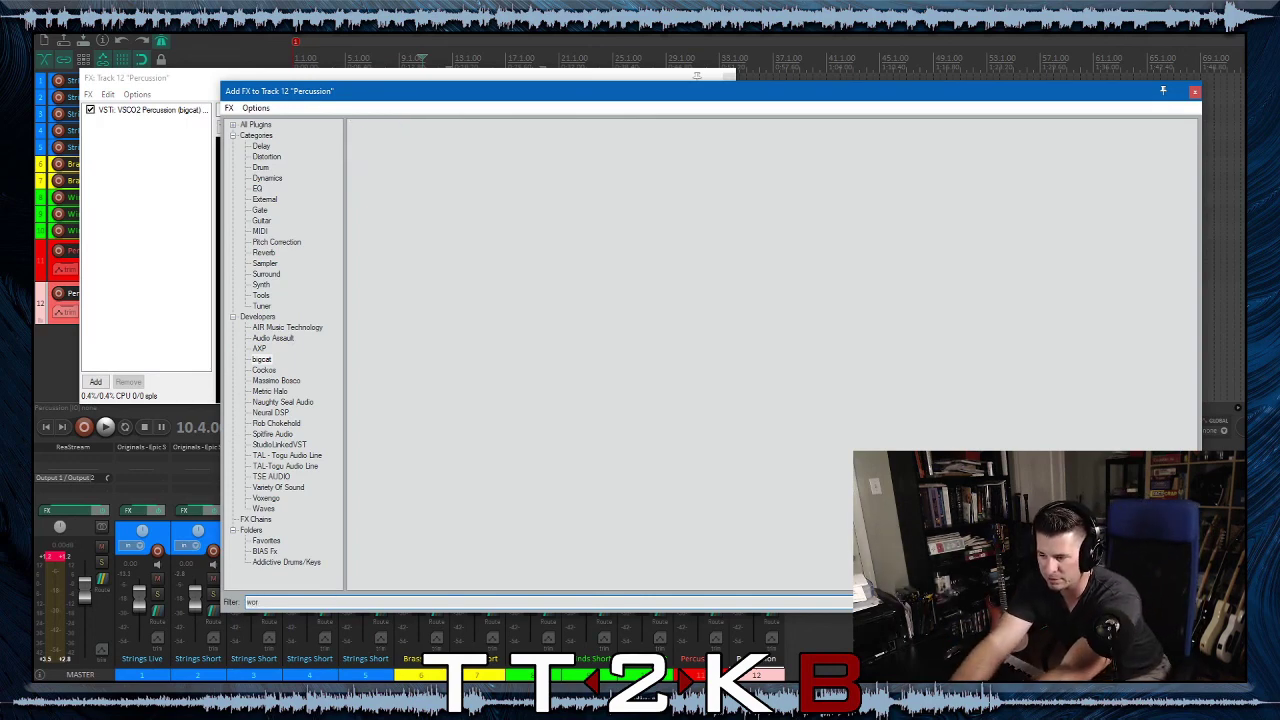
key(BackSpace)
key(BackSpace)
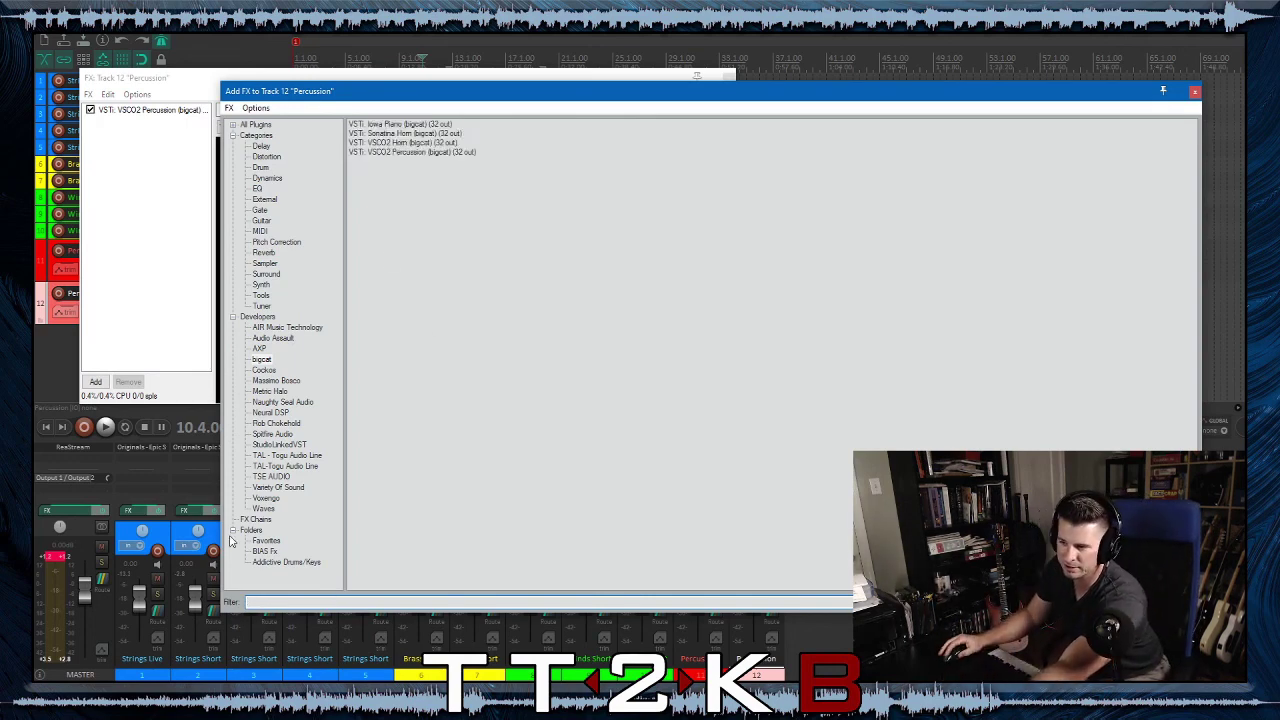
click(265, 124)
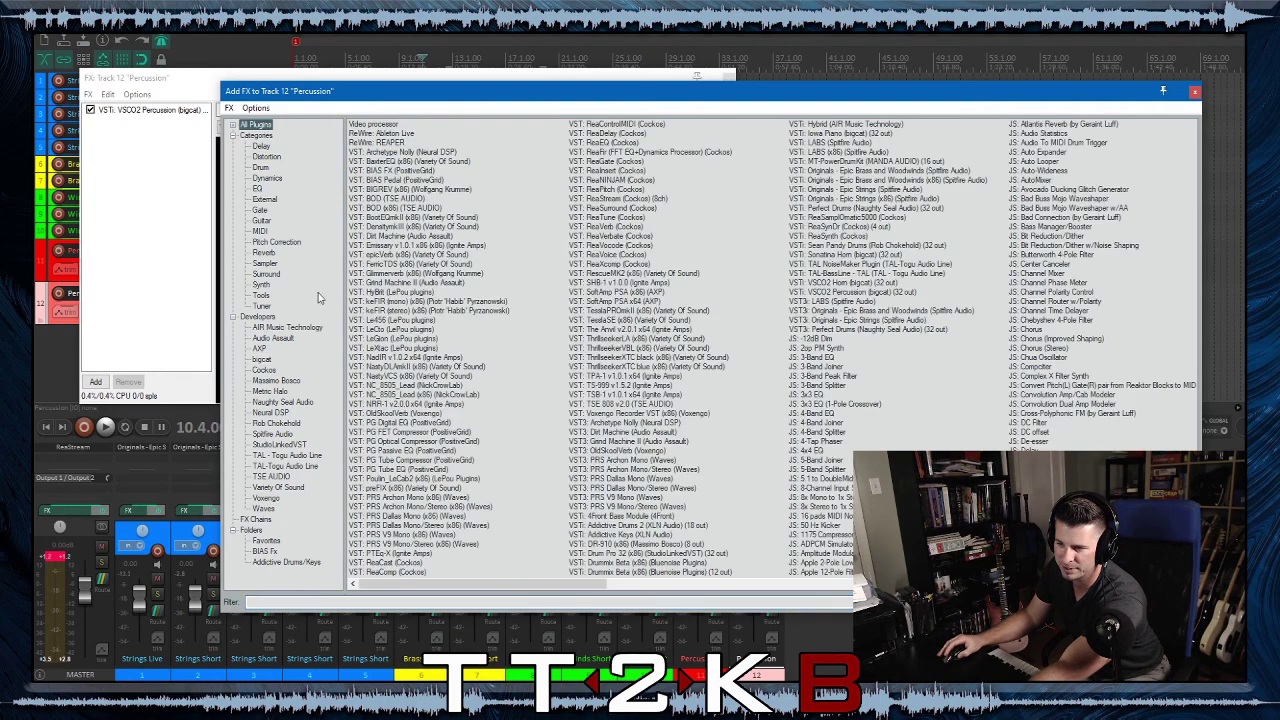
click(324, 601)
text(wor)
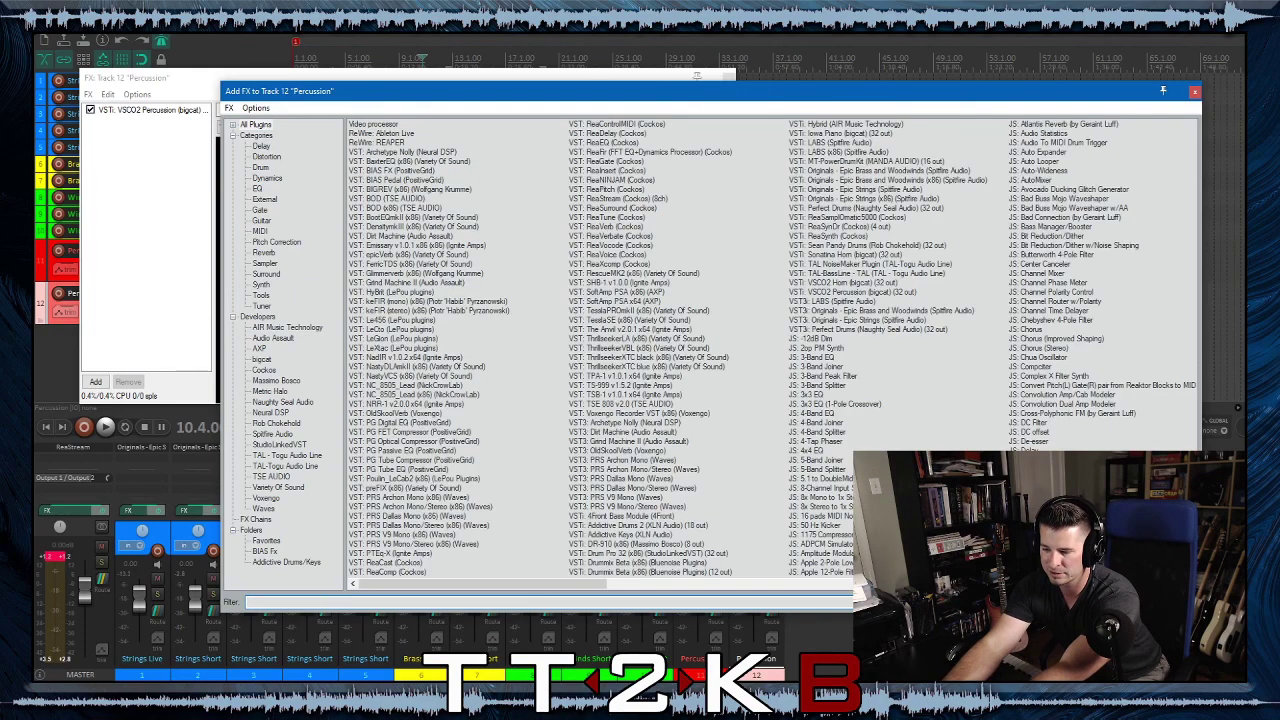
text(b)
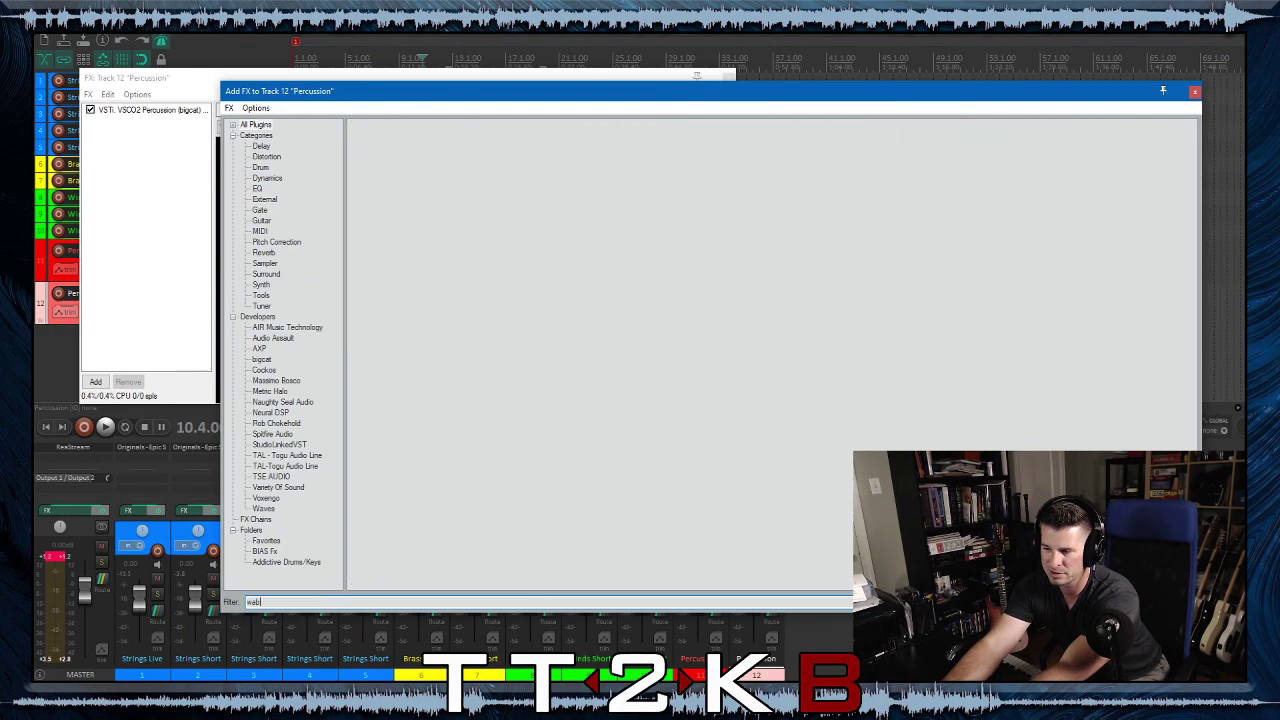
key(BackSpace)
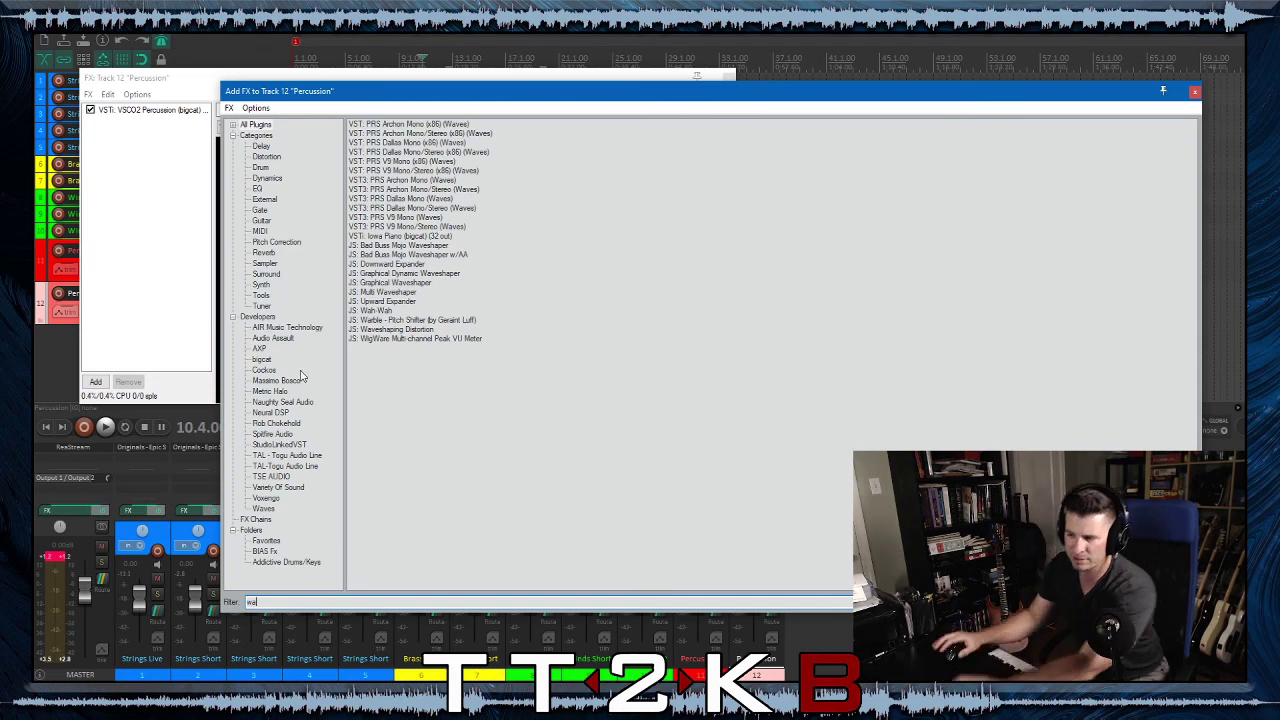
double_click(468, 320)
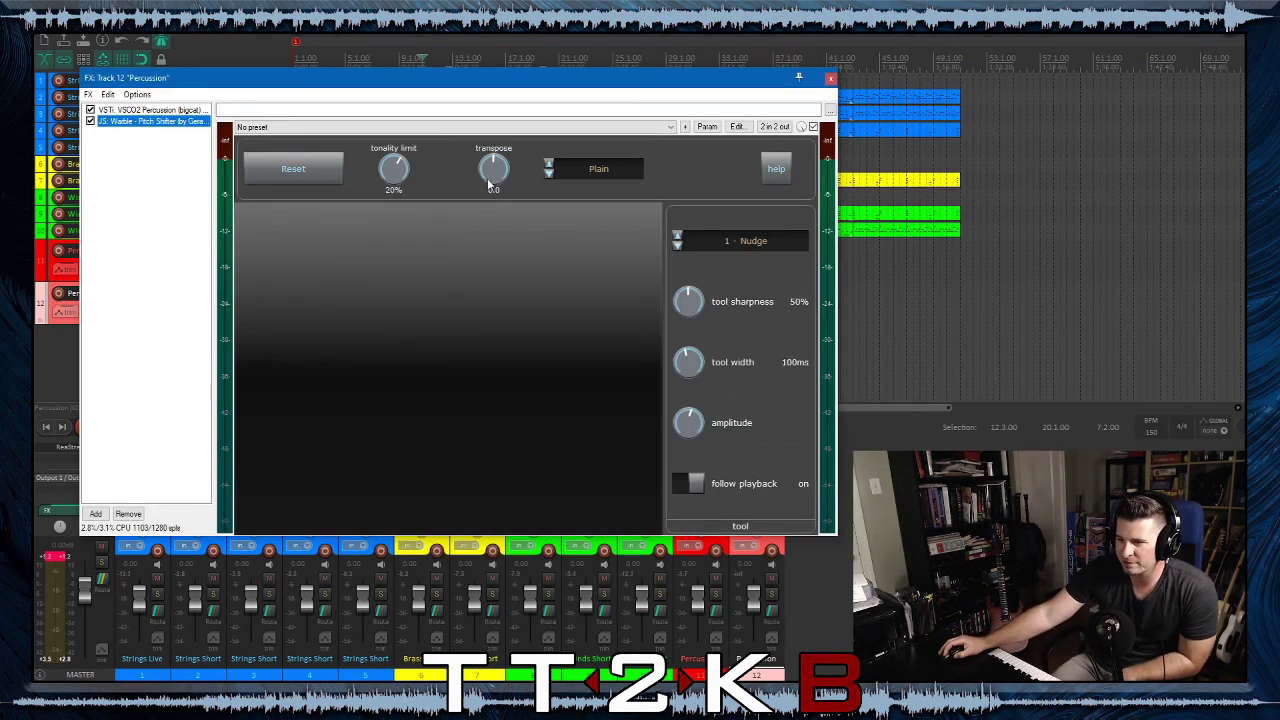
Set the Warble pitch shifter's transpose to -4.0 and audition the original Percussion track 11 in solo
drag(493, 168, 484, 196)
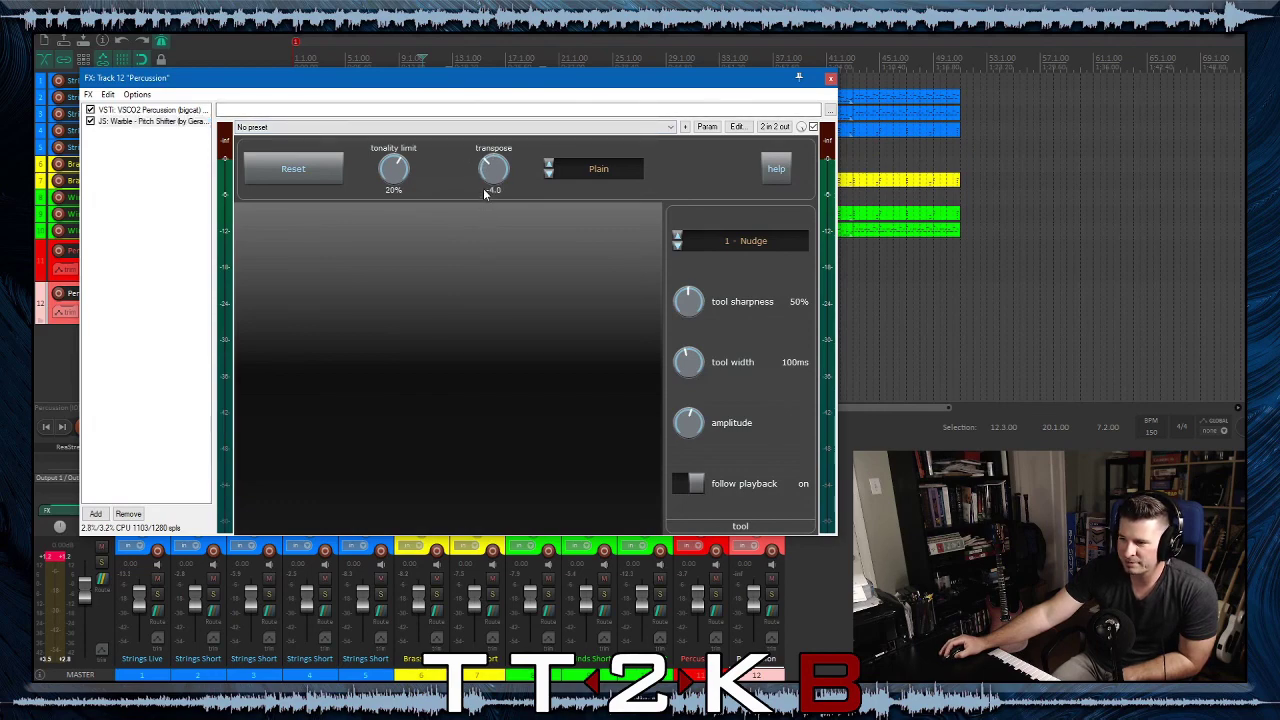
drag(503, 91, 776, 117)
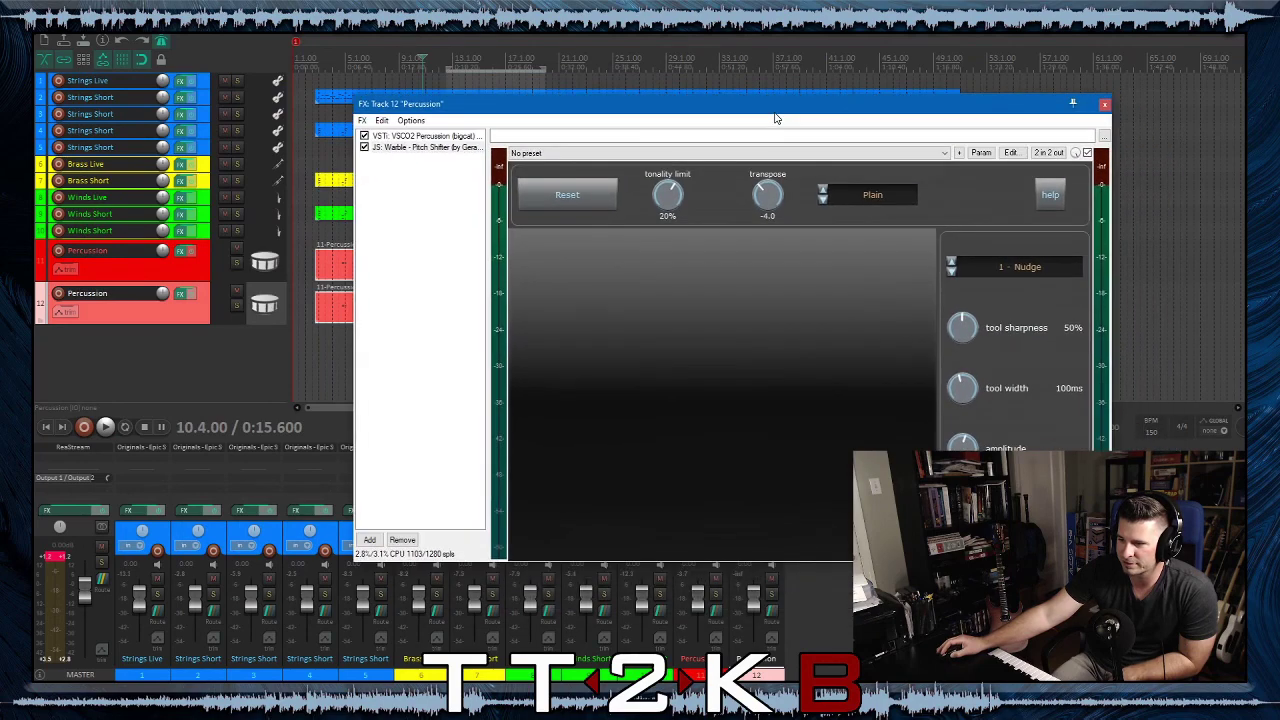
click(237, 265)
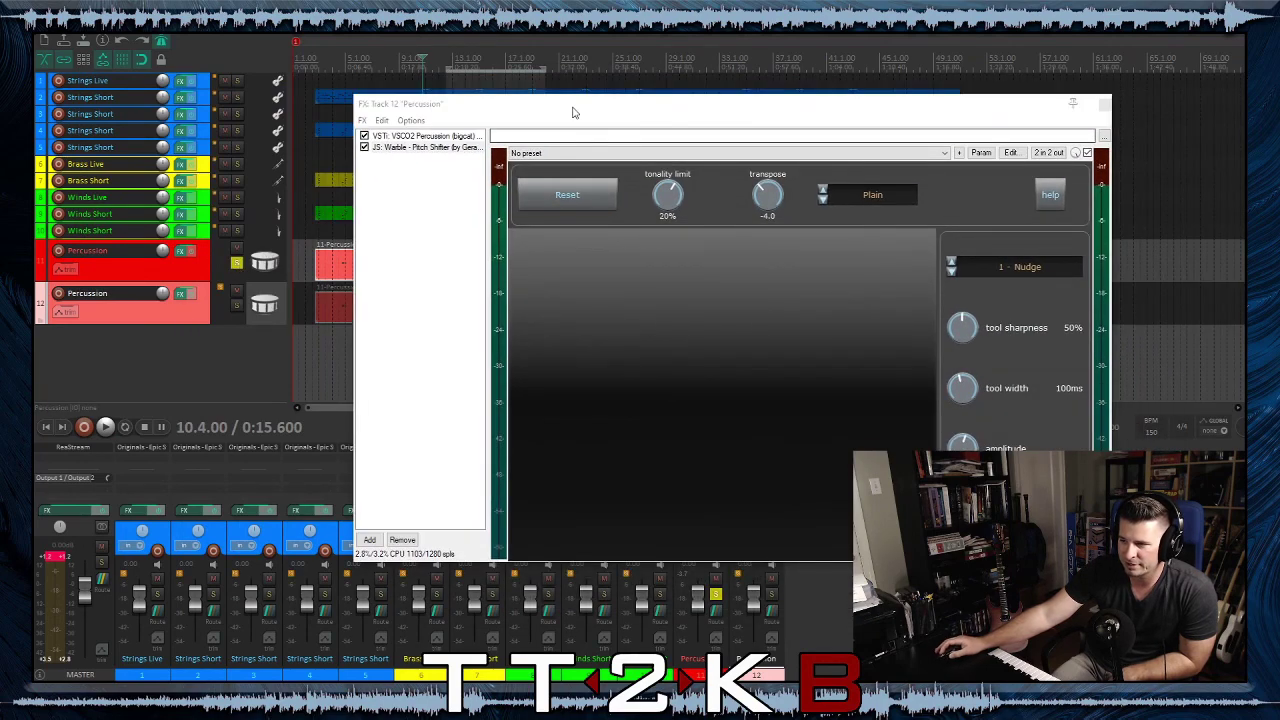
drag(420, 103, 295, 326)
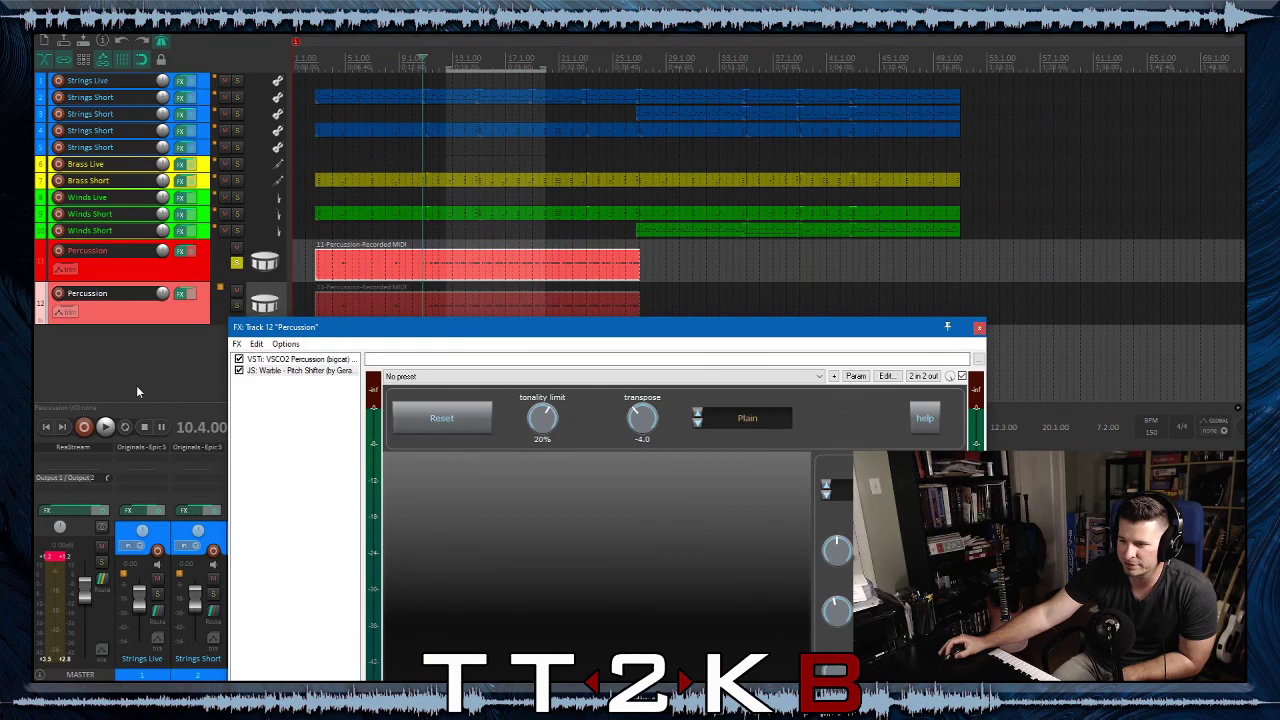
click(104, 428)
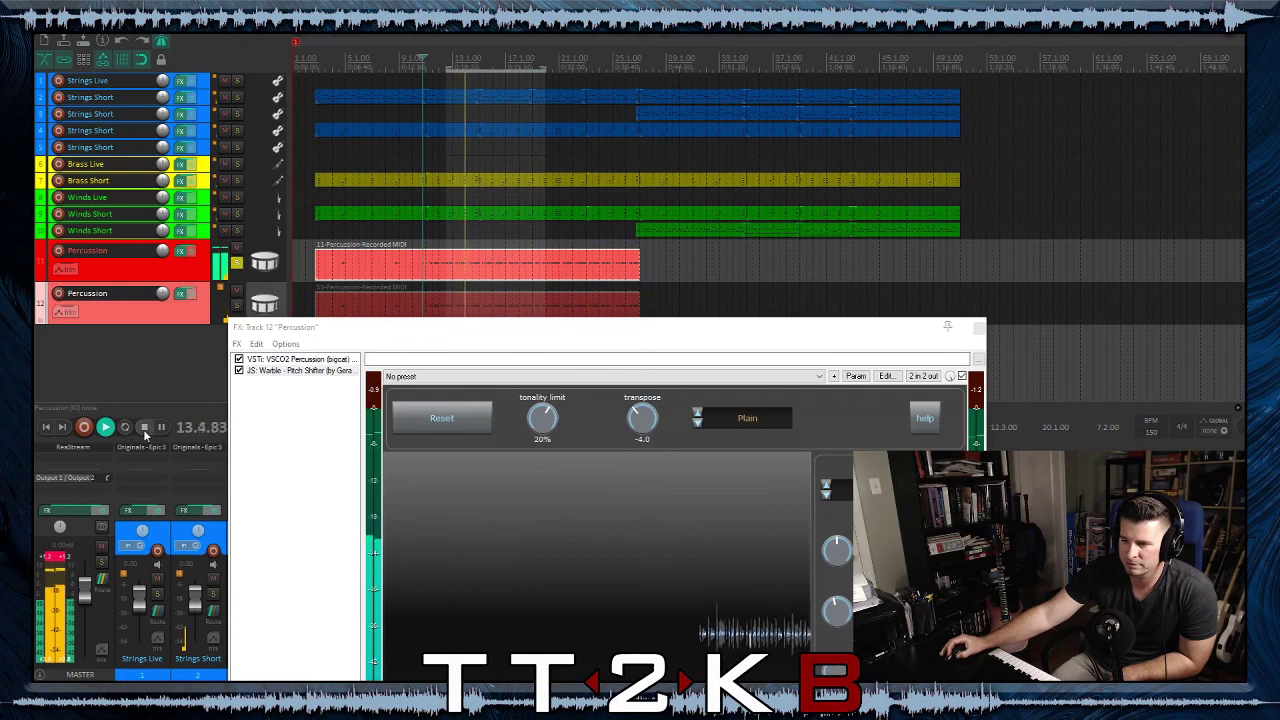
click(145, 428)
Solo Percussion track 12 as well, bypass its Warble effect, and audition both tracks together, clearing the master peak readings
drag(363, 333, 223, 337)
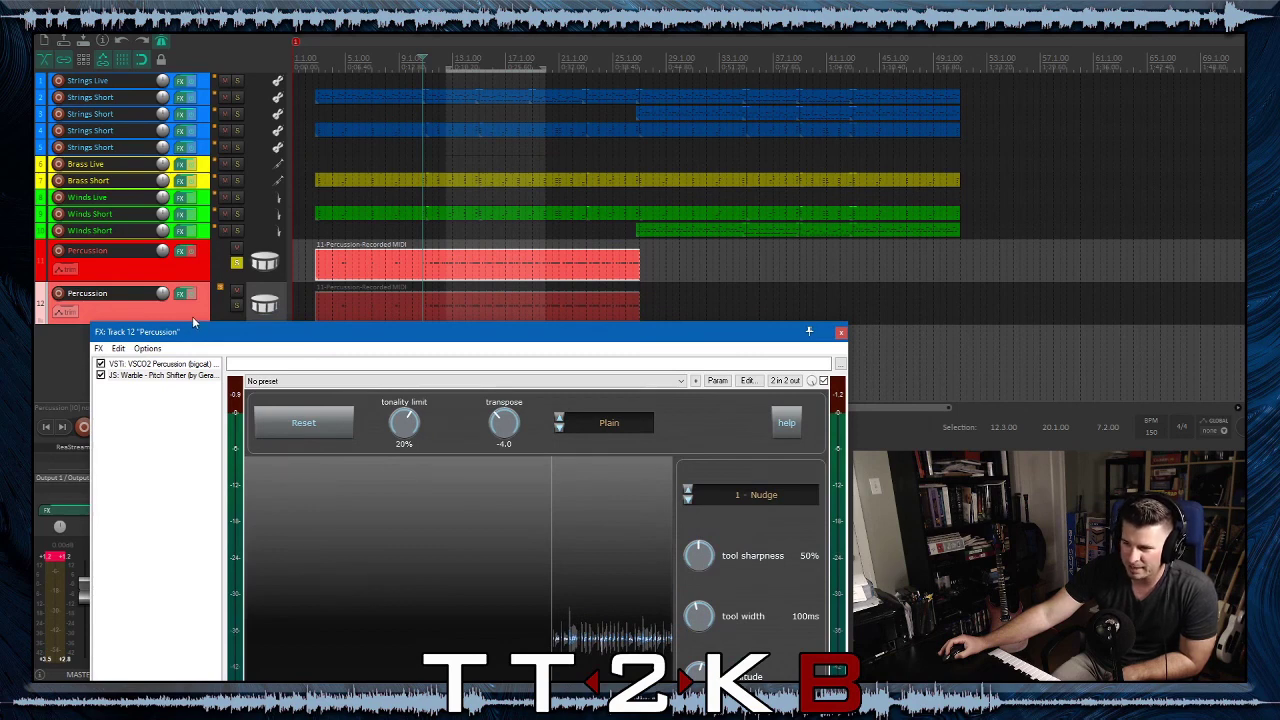
click(236, 304)
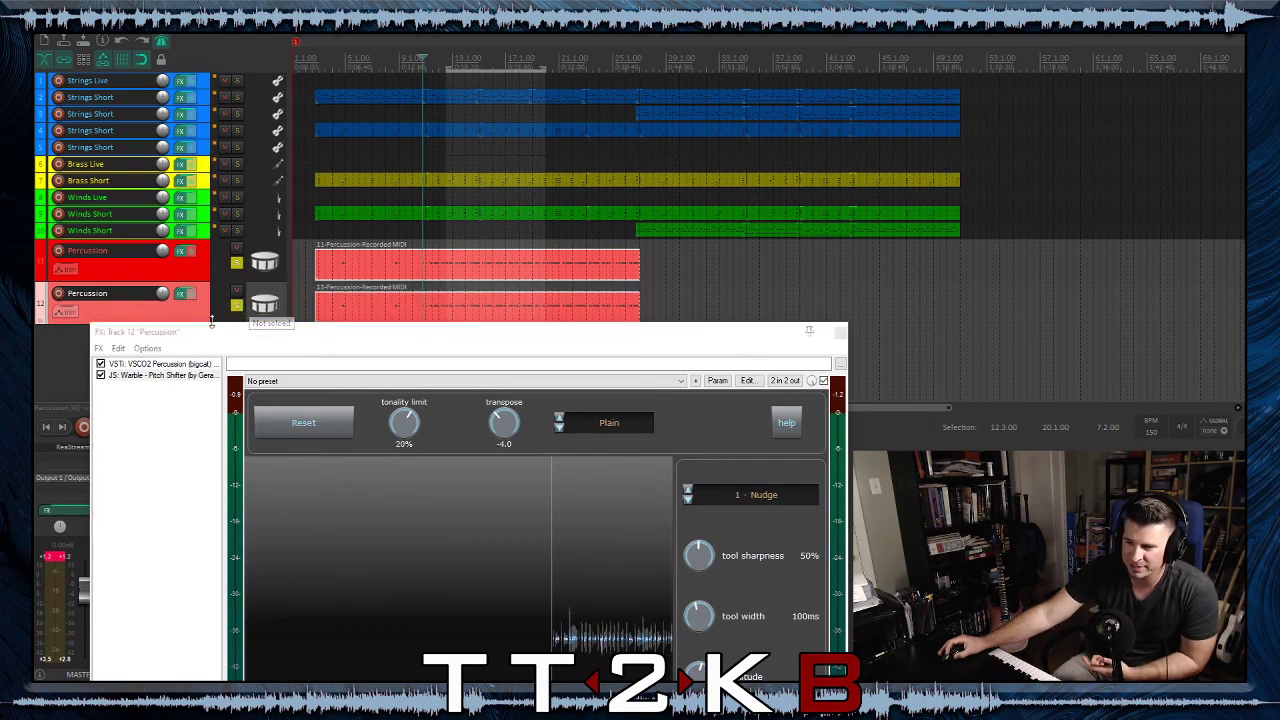
click(101, 376)
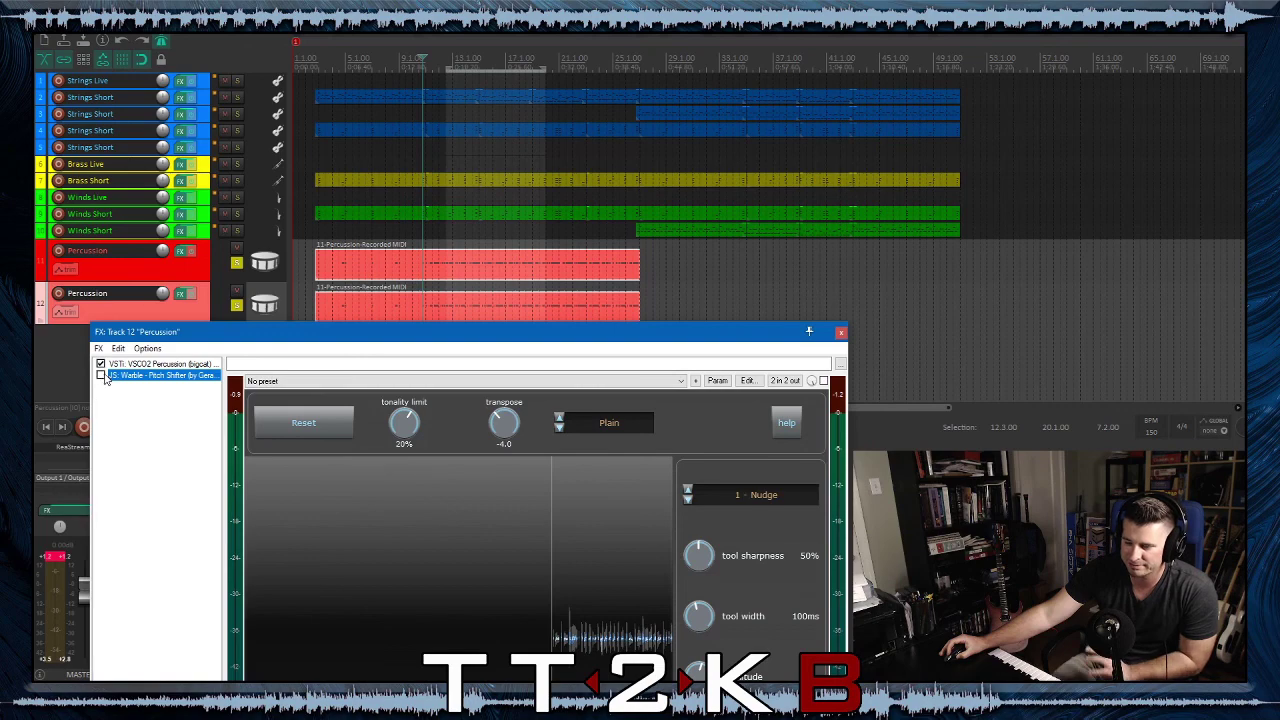
drag(194, 334, 282, 325)
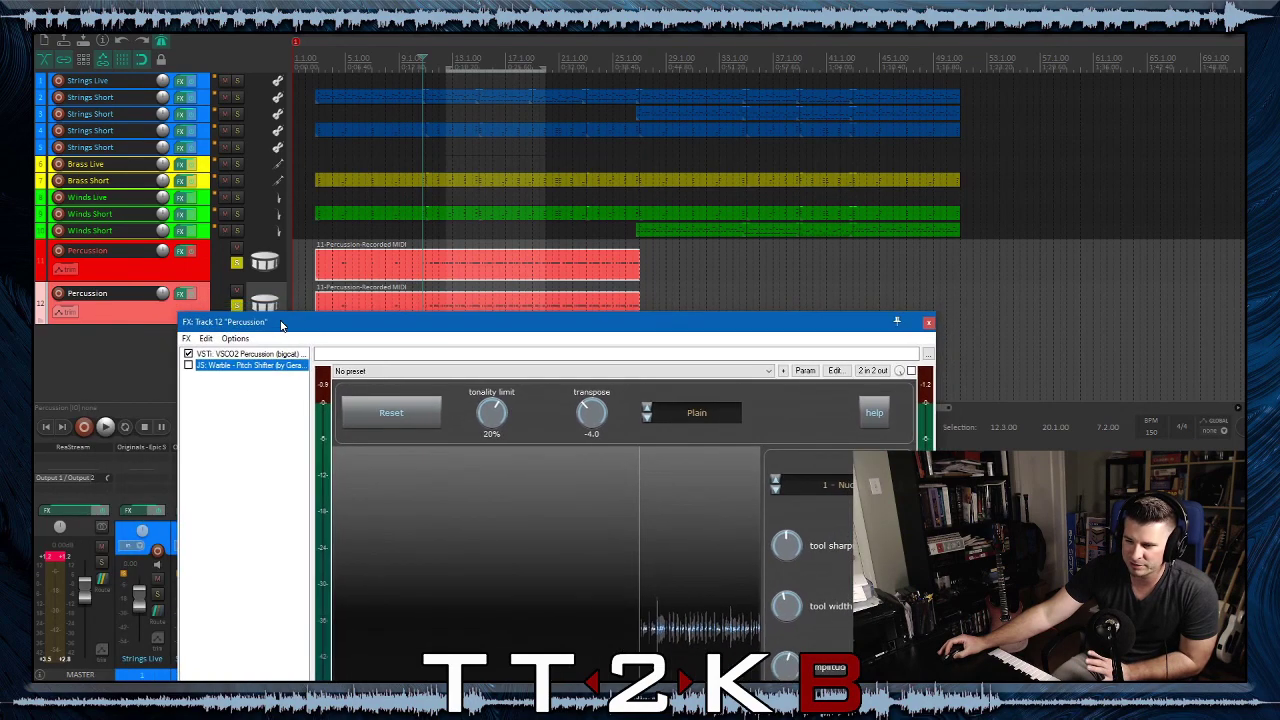
click(104, 428)
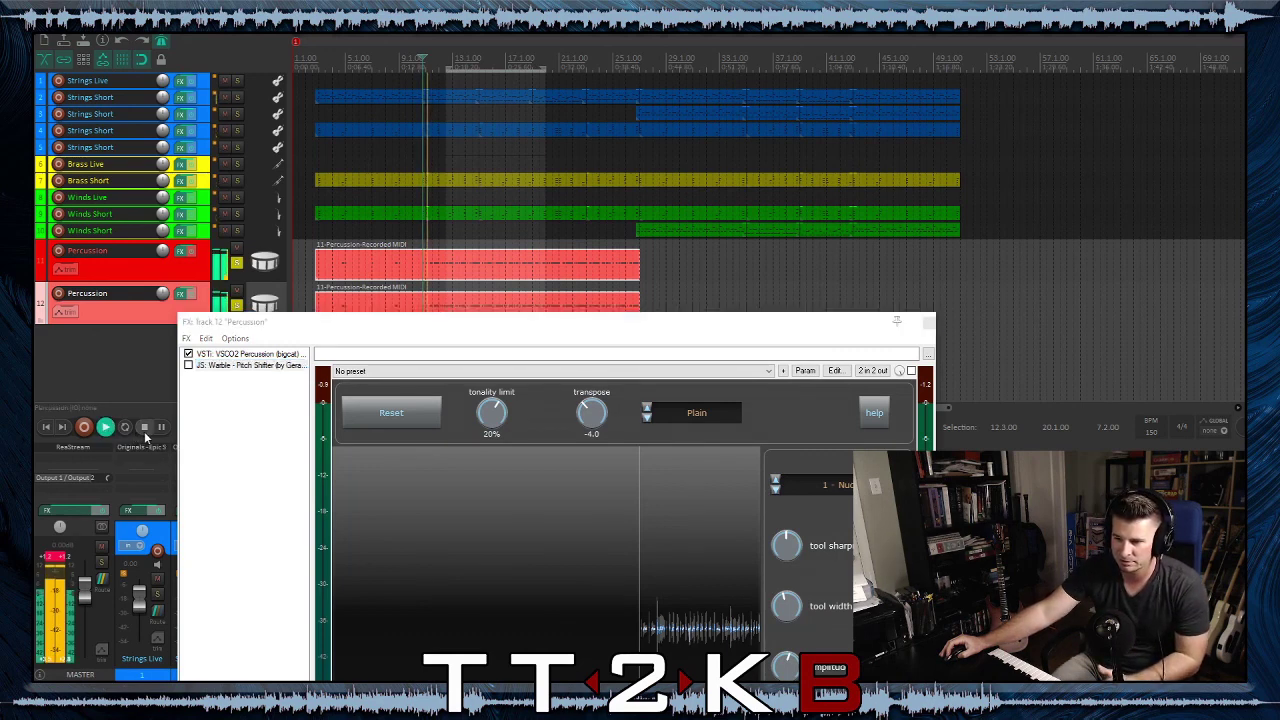
click(145, 430)
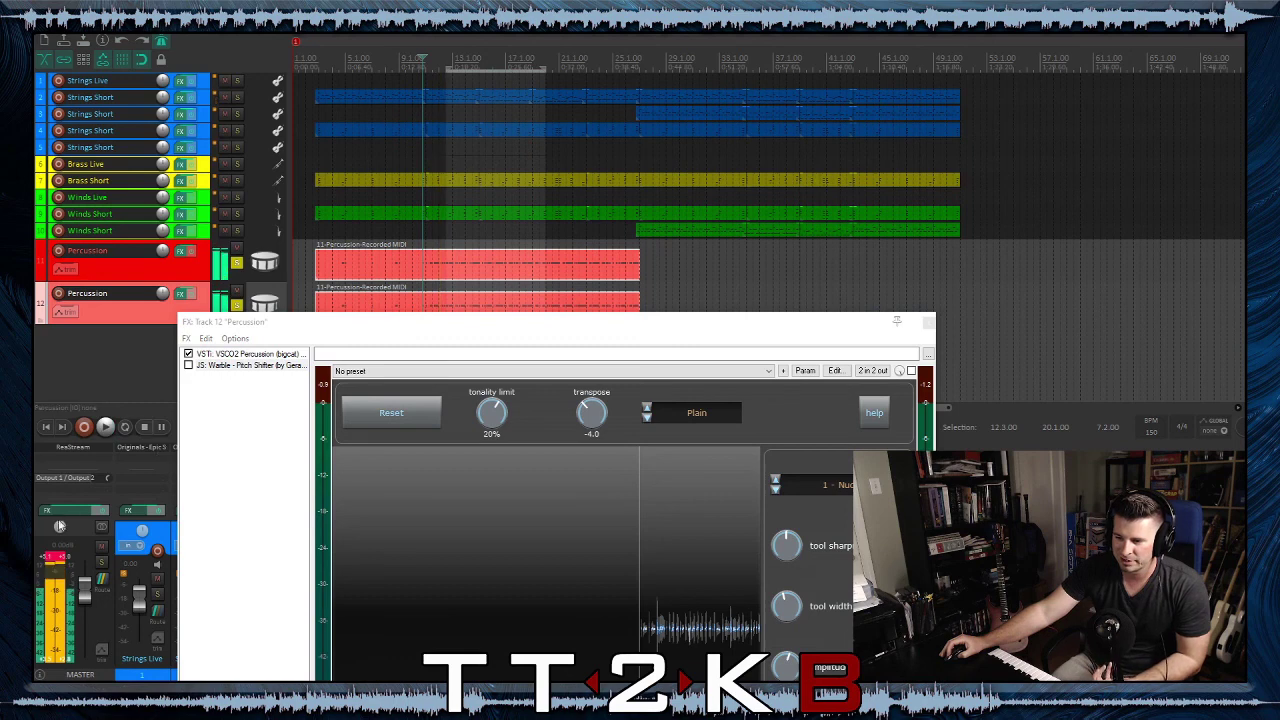
click(55, 563)
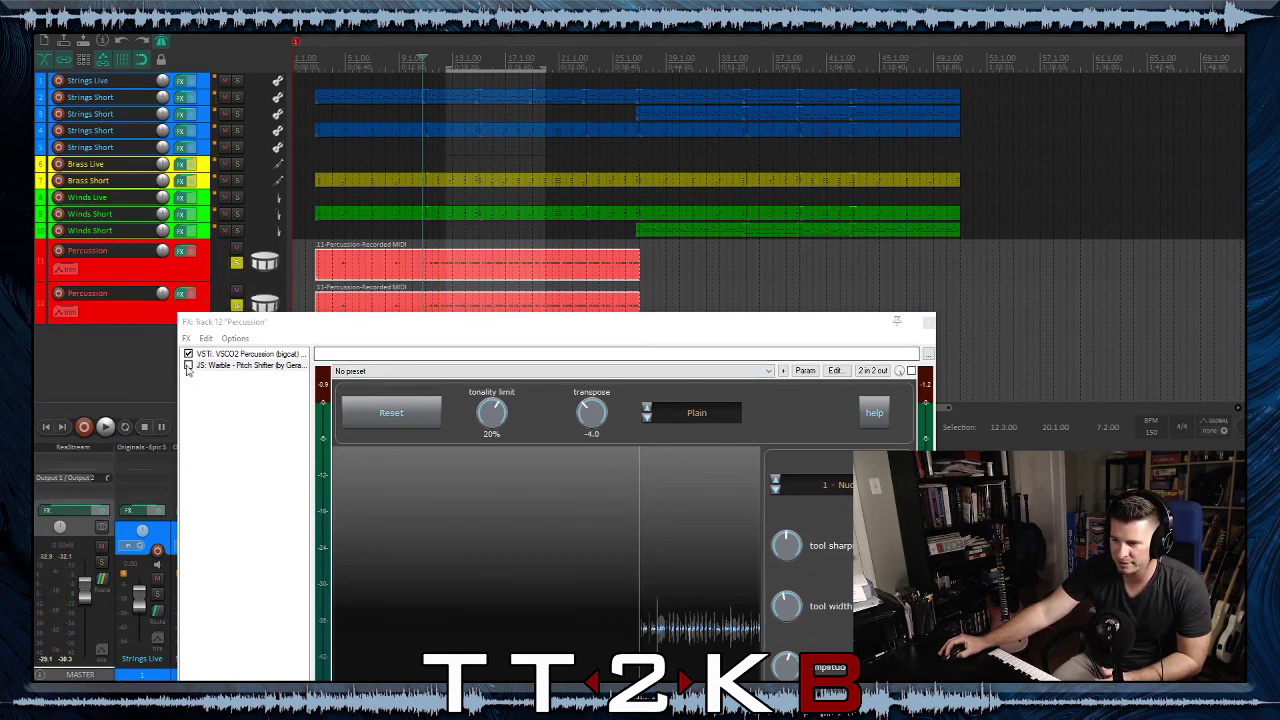
Re-enable the Warble pitch shifter on track 12 and fine-tune its transpose to -4.0 while playing both Percussion tracks
click(188, 365)
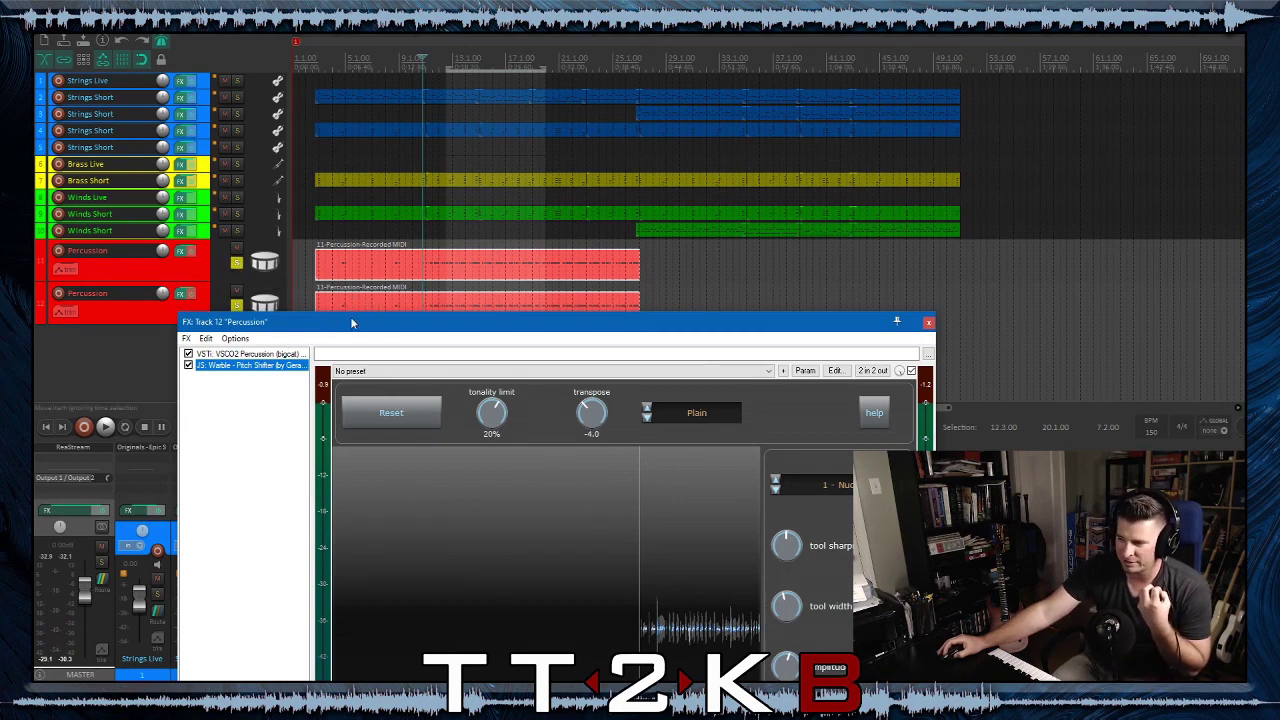
click(106, 427)
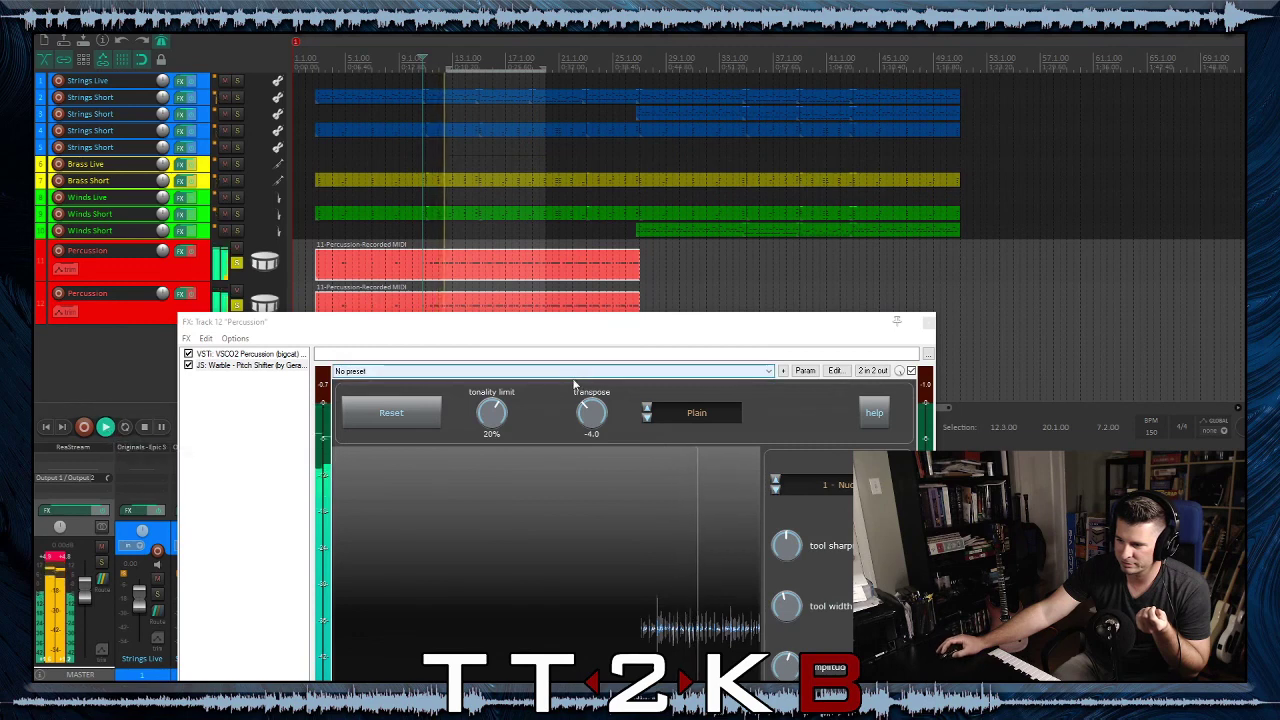
drag(590, 408, 587, 409)
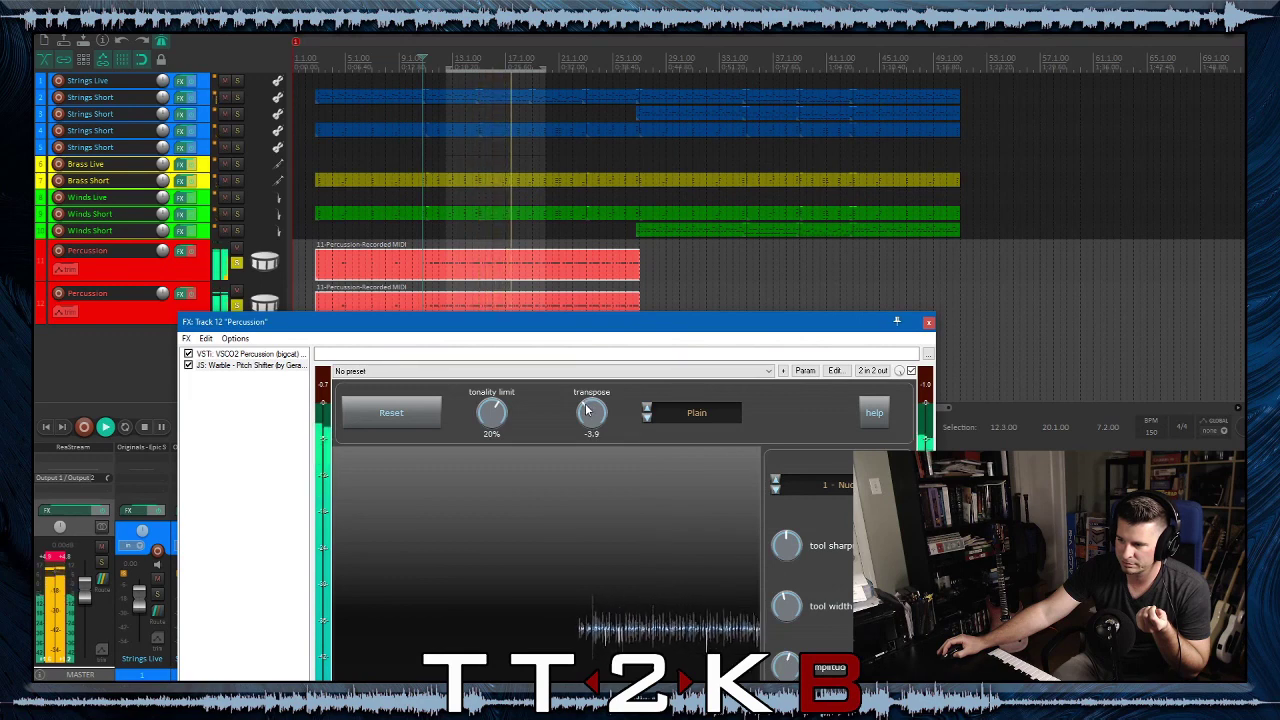
drag(587, 410, 587, 411)
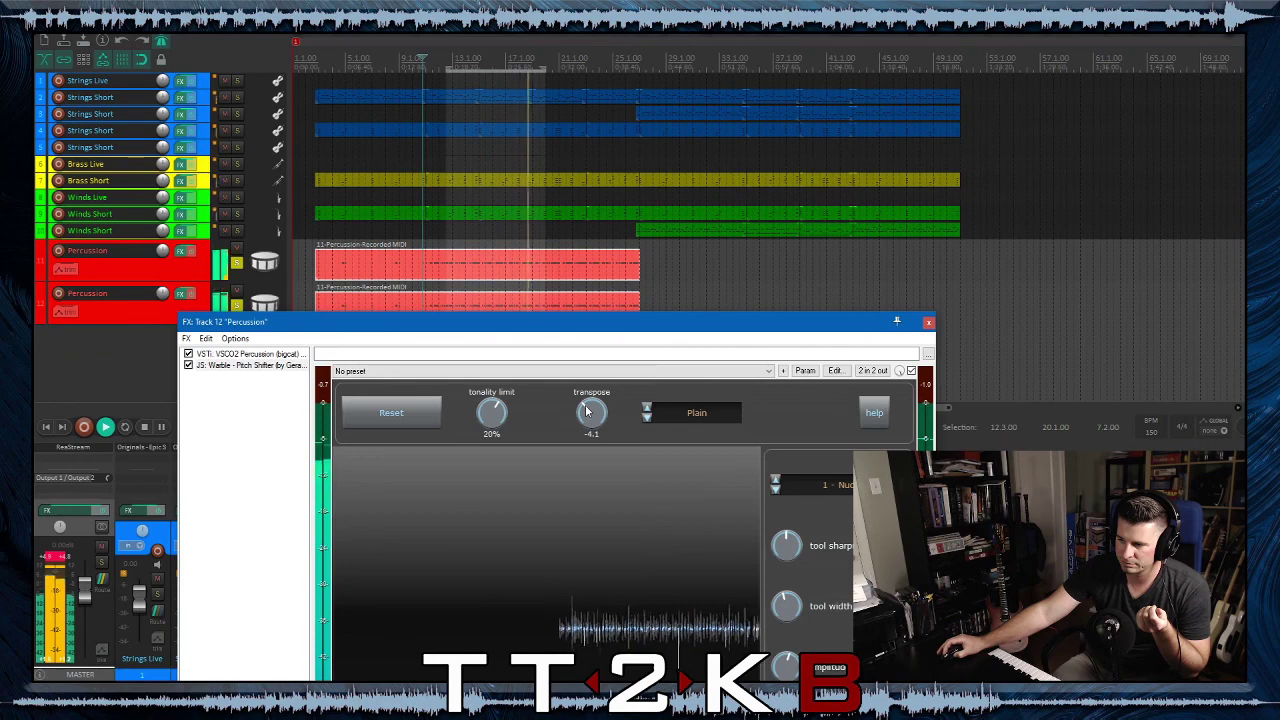
scroll(587, 410, up, 1)
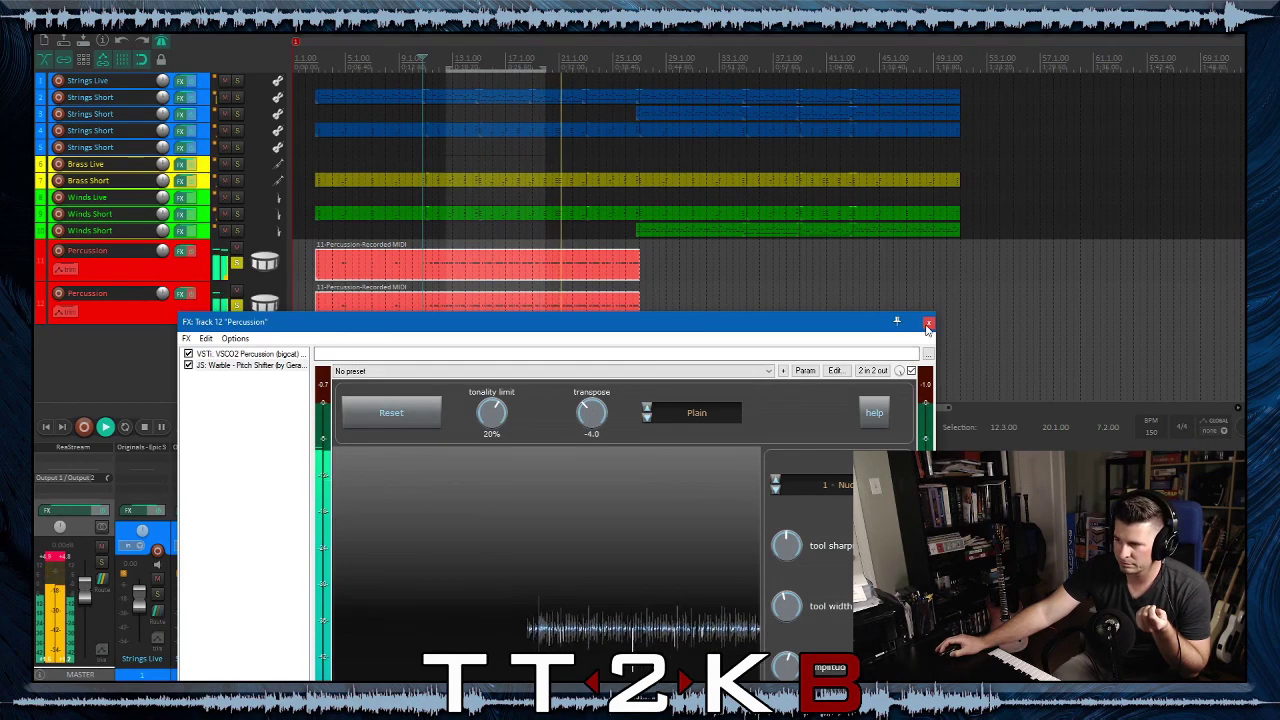
click(928, 324)
click(143, 427)
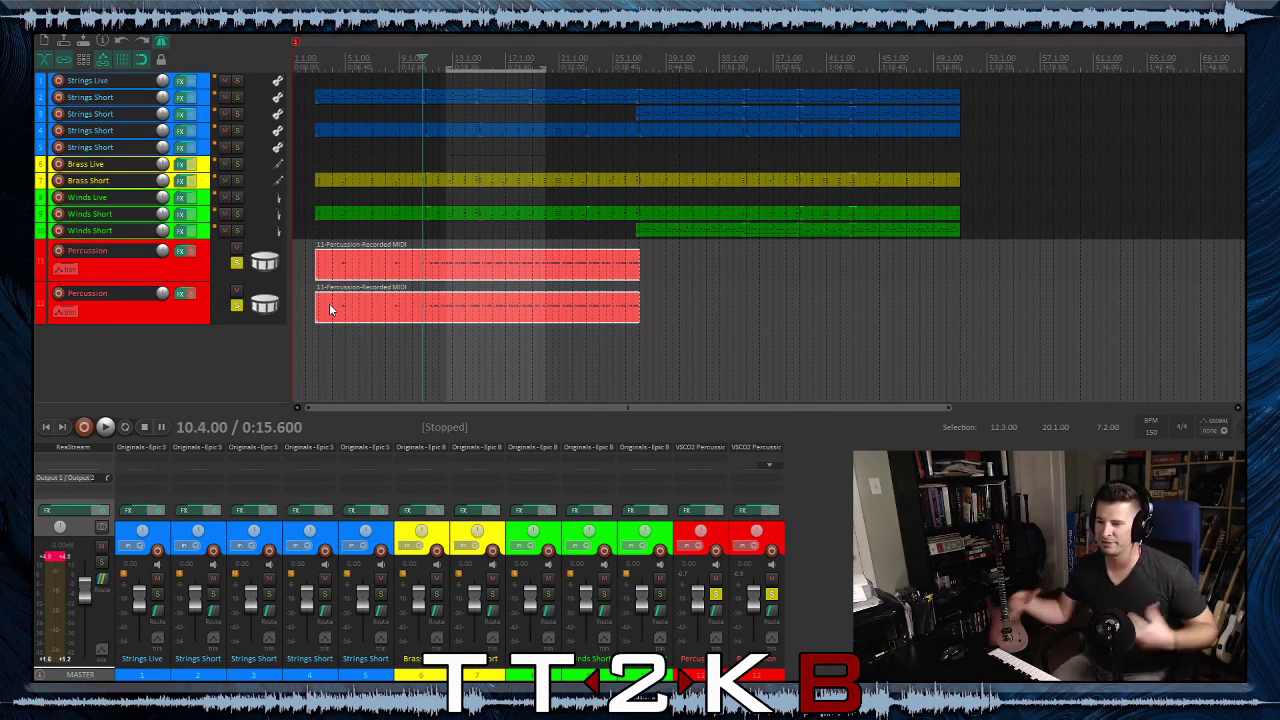
Compare the original Percussion track 11 played alone with both Percussion tracks played together
click(241, 311)
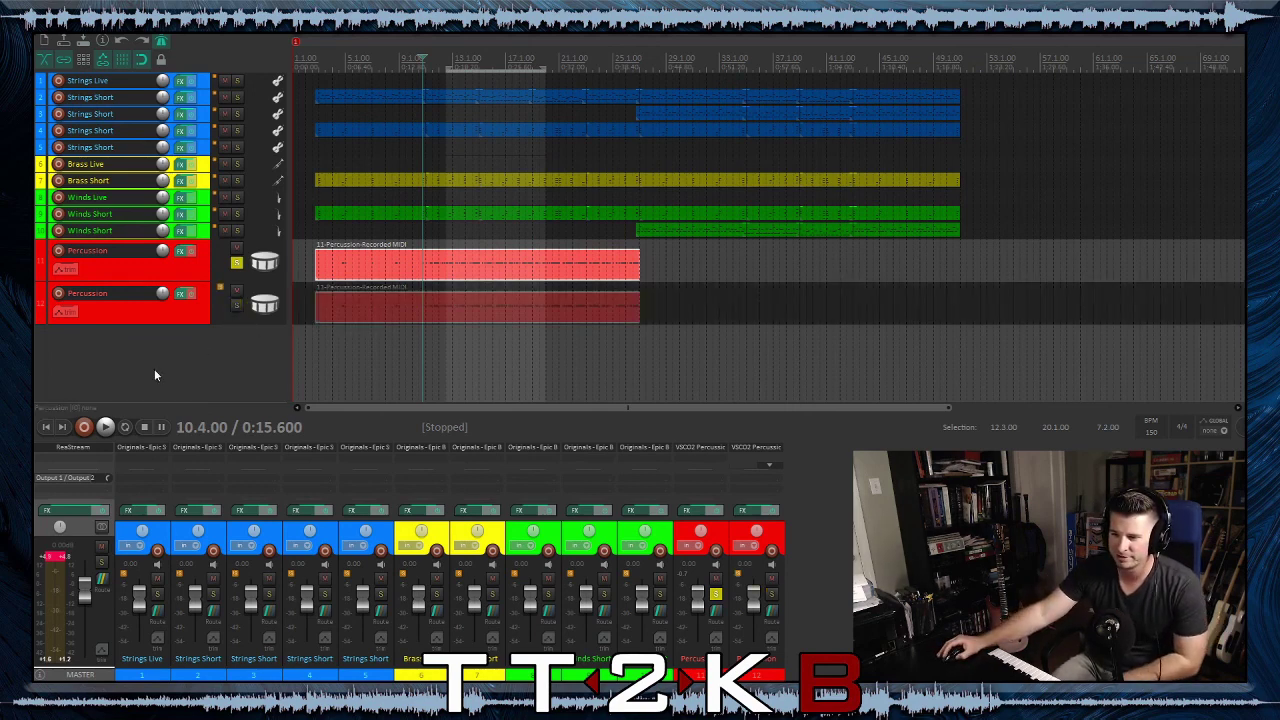
click(105, 427)
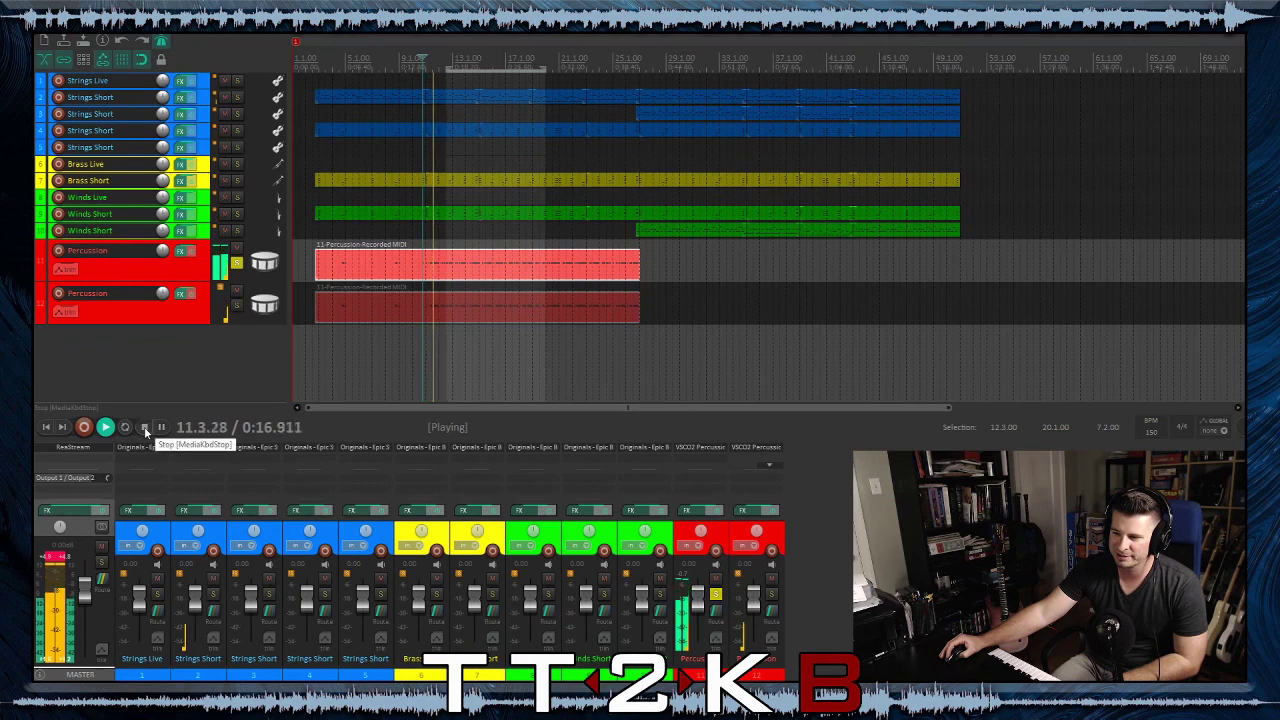
click(144, 426)
click(237, 304)
click(105, 427)
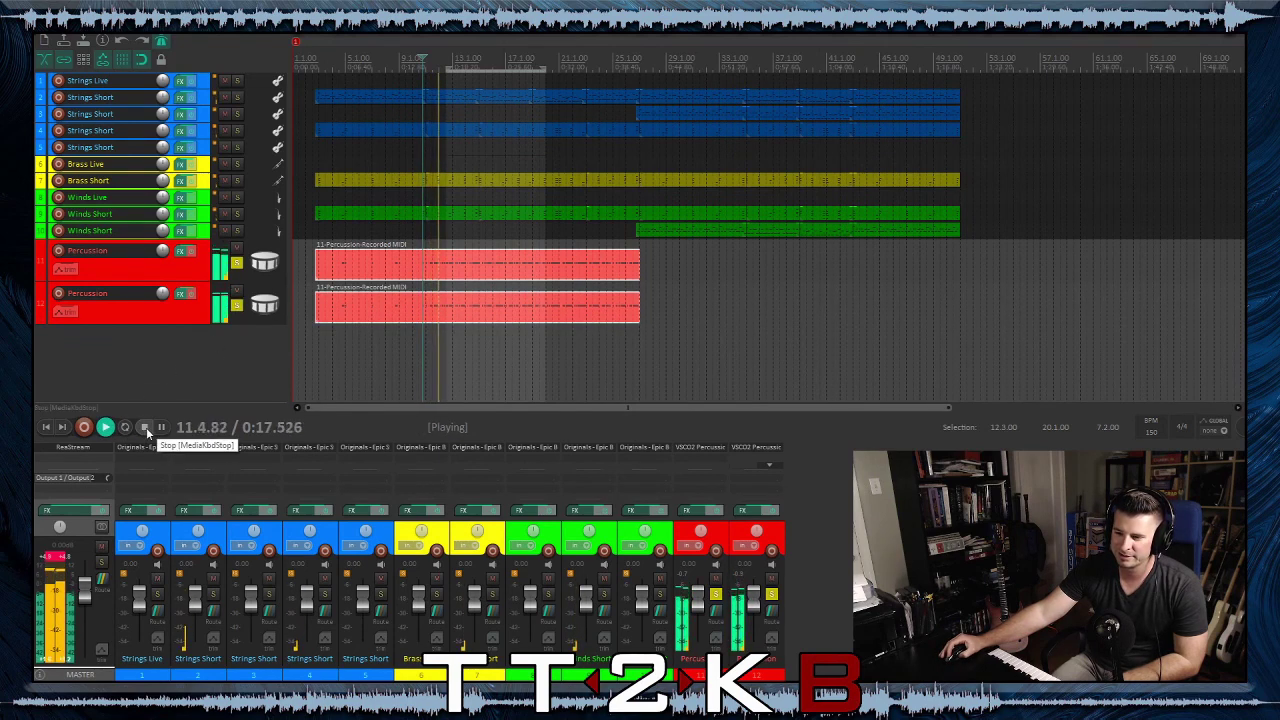
click(144, 427)
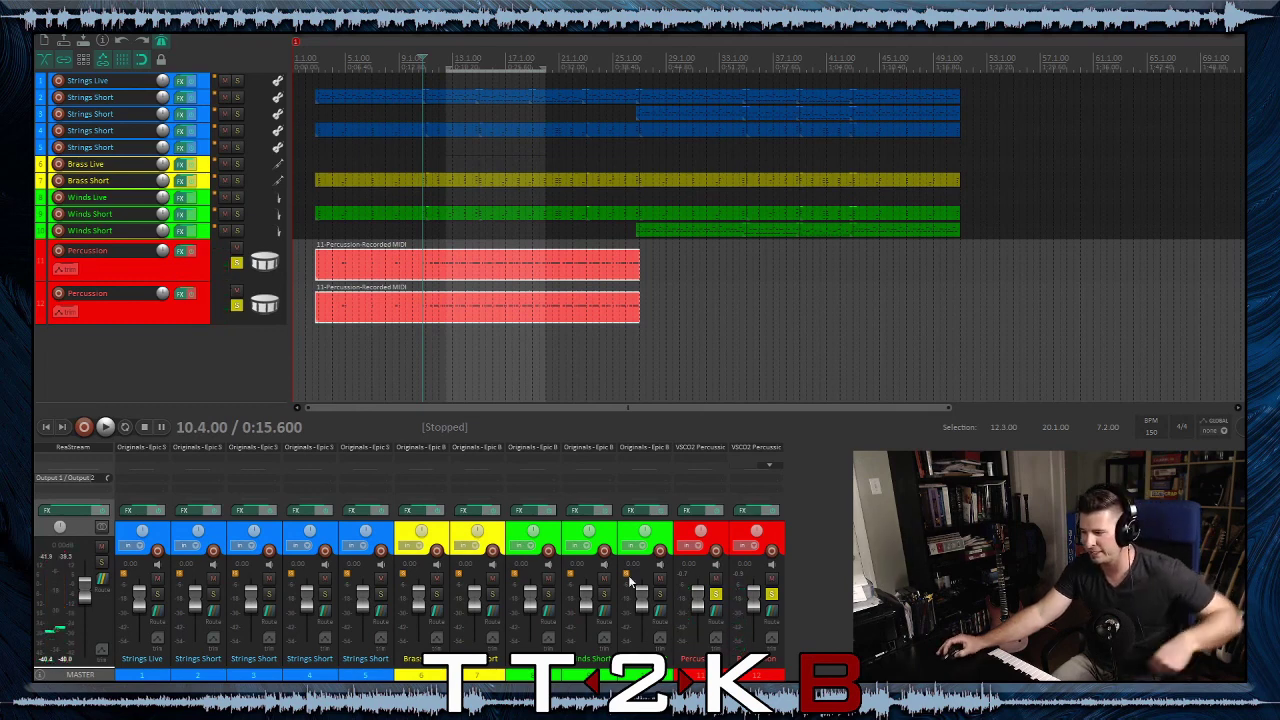
Slightly lower the volume of both Percussion tracks together and unsolo them to play the full arrangement
click(722, 540)
ctrl+click(771, 541)
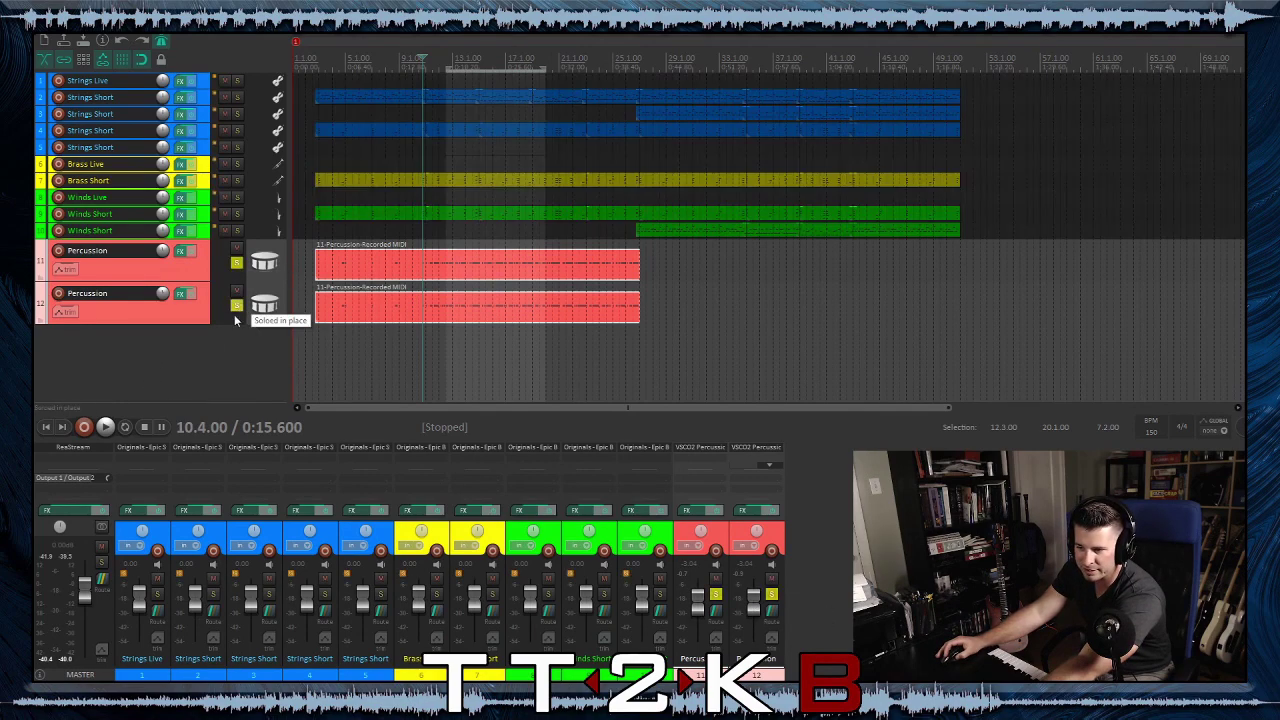
click(105, 427)
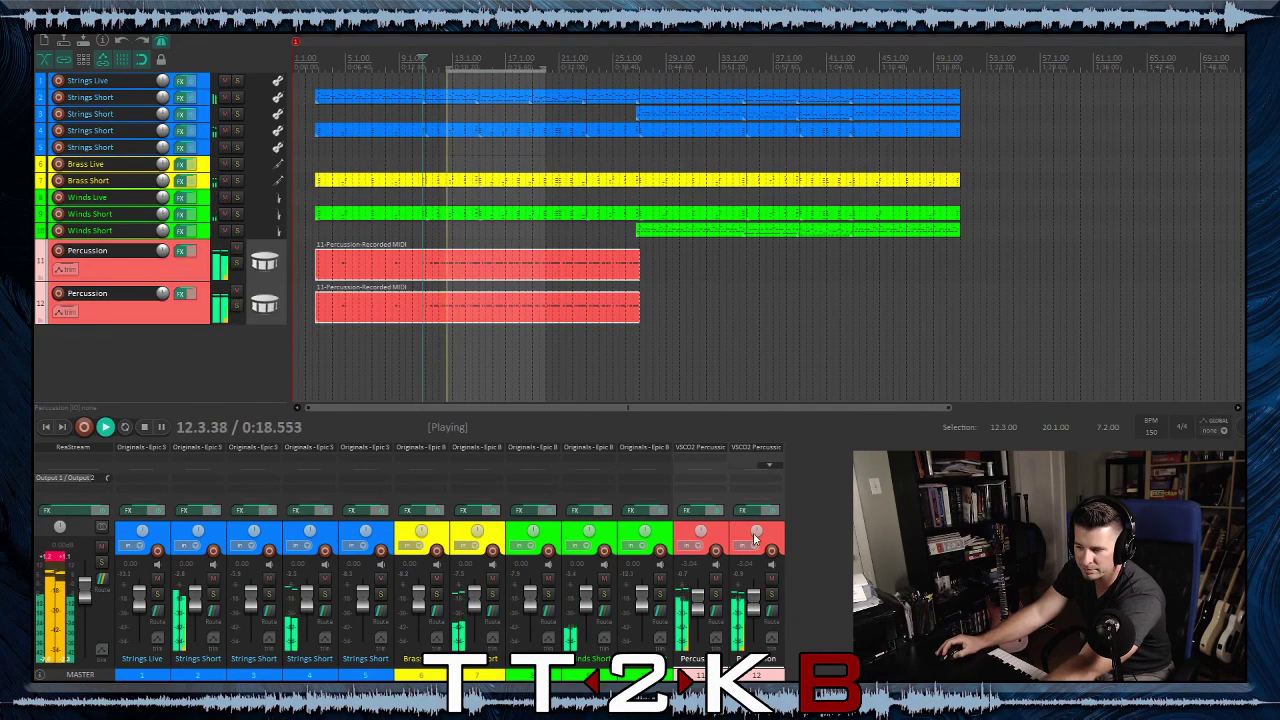
Turn off the metronome during playback, stop the arrangement, and reset the master peak readings
mouse_move(760, 607)
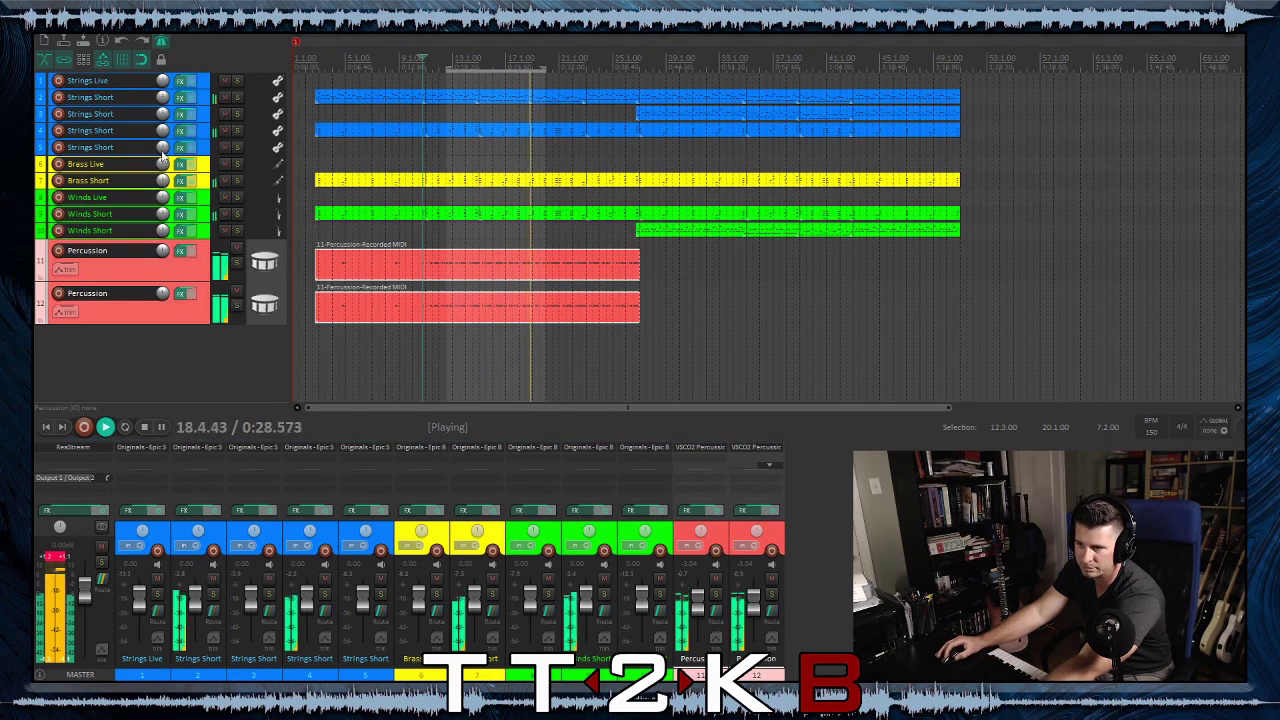
click(161, 42)
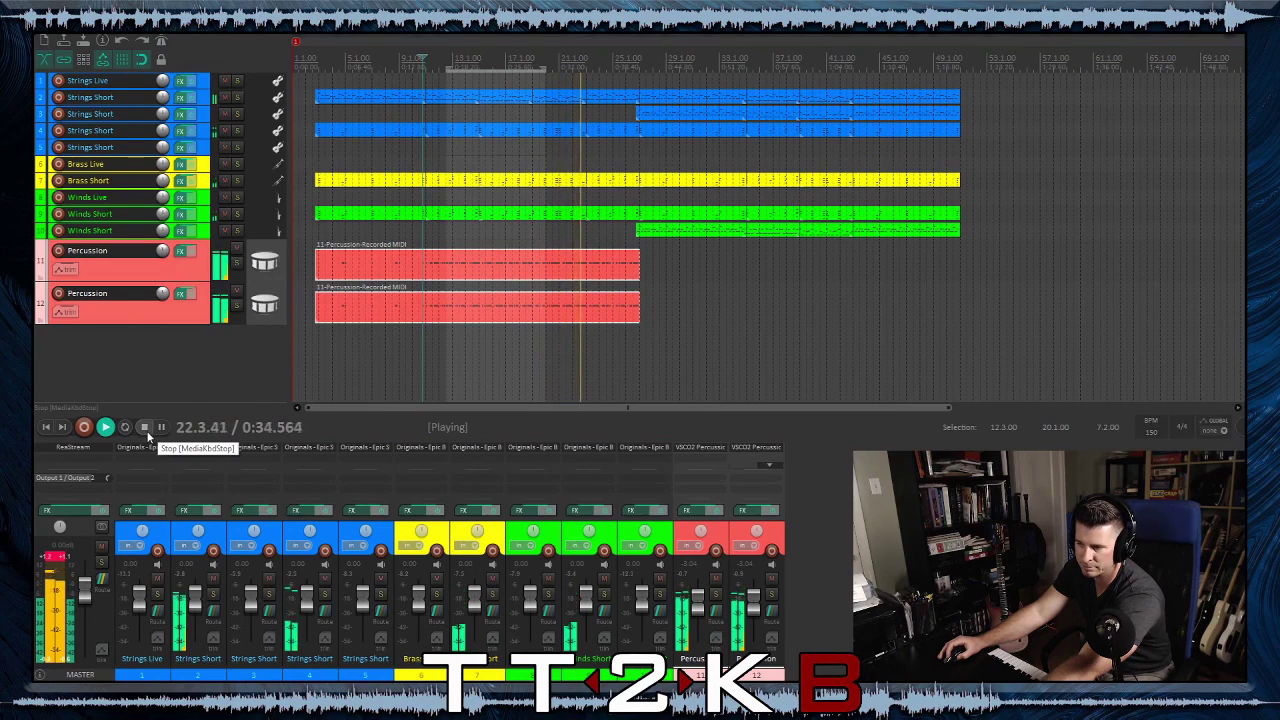
click(146, 430)
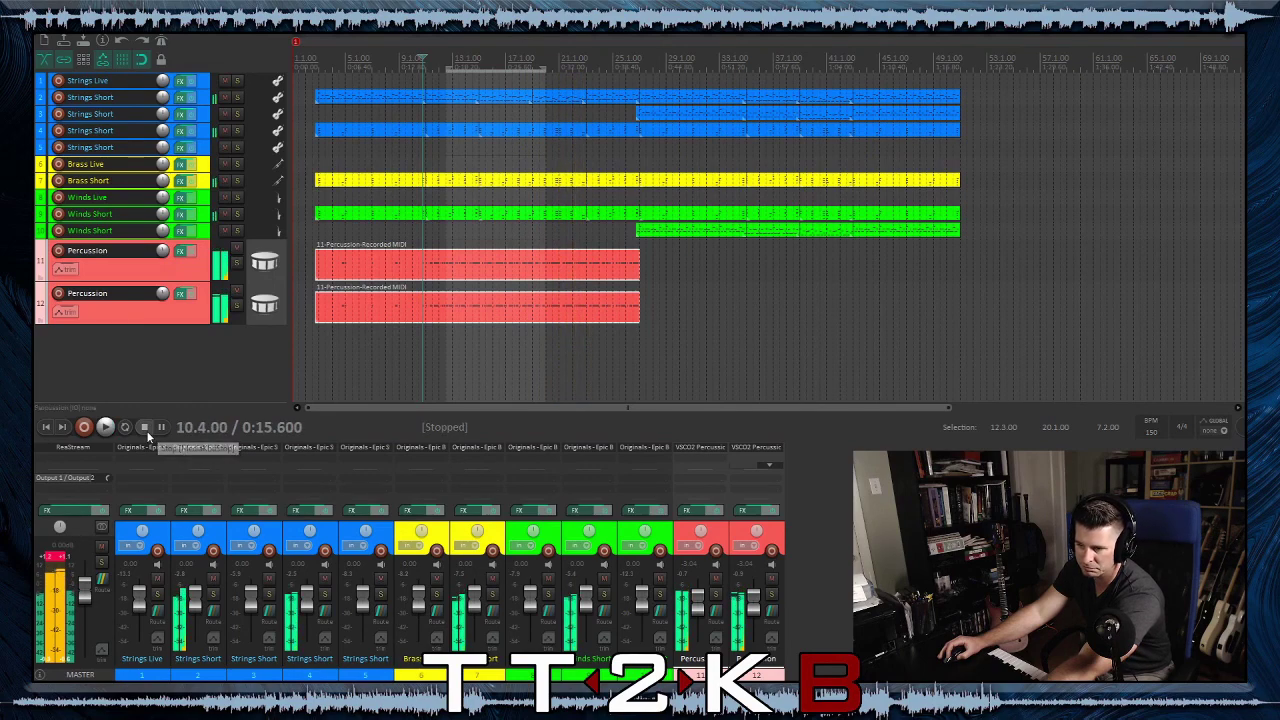
click(175, 319)
click(62, 558)
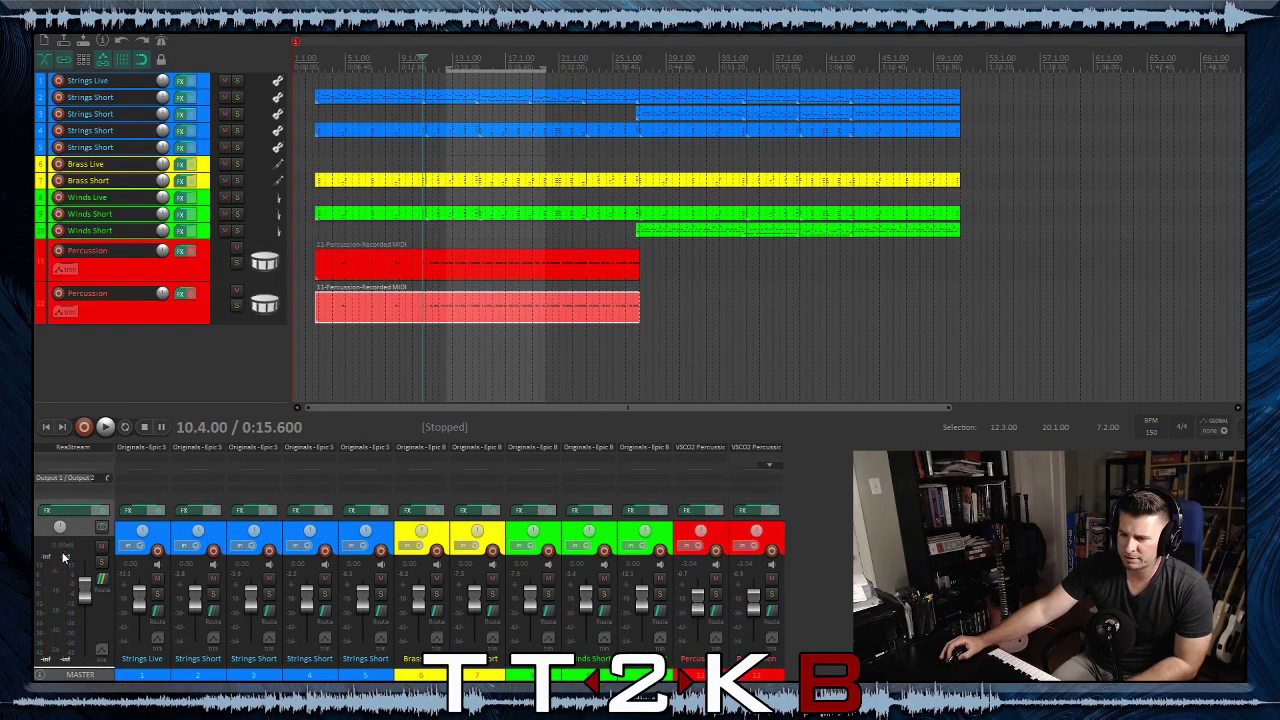
Duplicate Percussion track 12 and delete the copied MIDI item from the new track 13
click(179, 310)
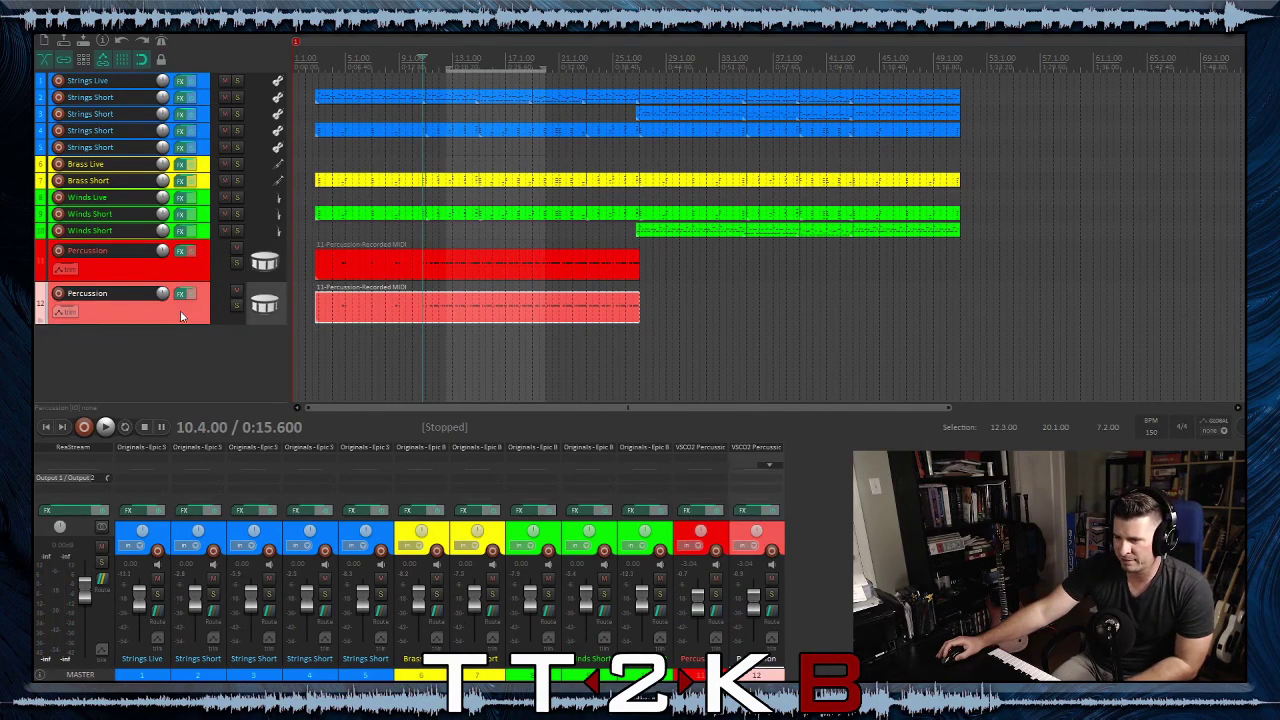
right_click(180, 312)
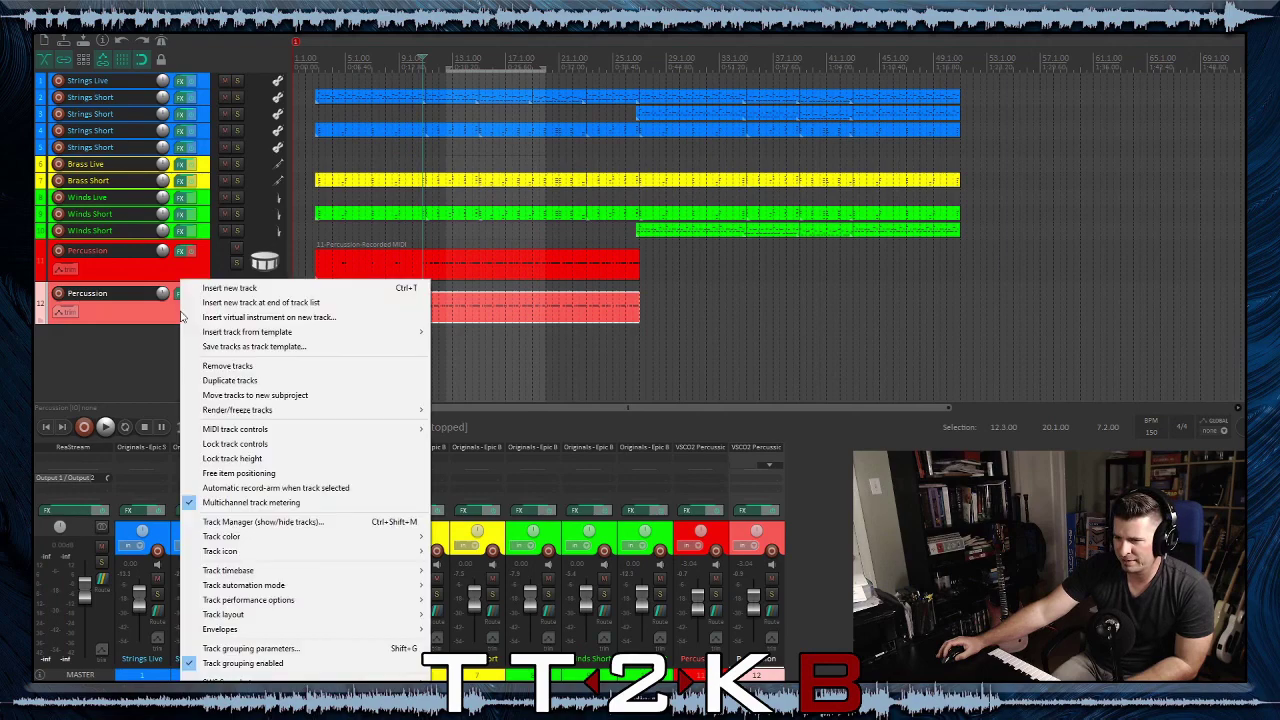
click(240, 381)
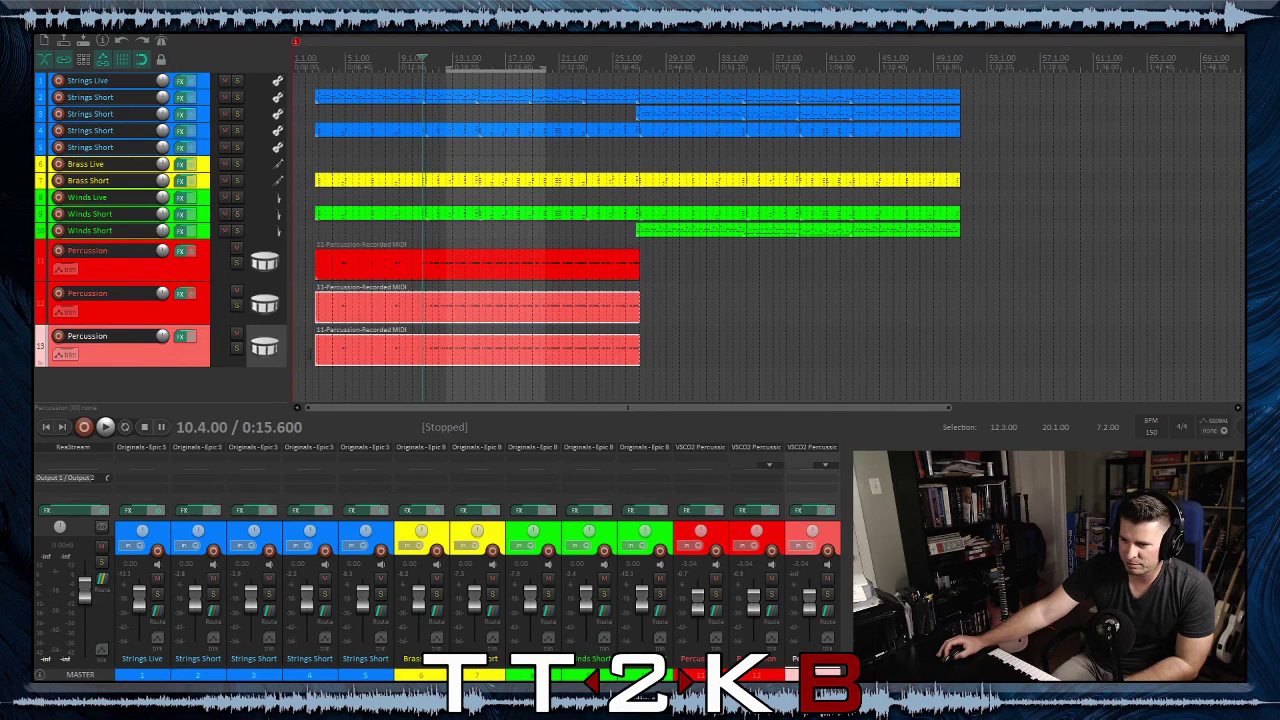
click(372, 360)
key(Delete)
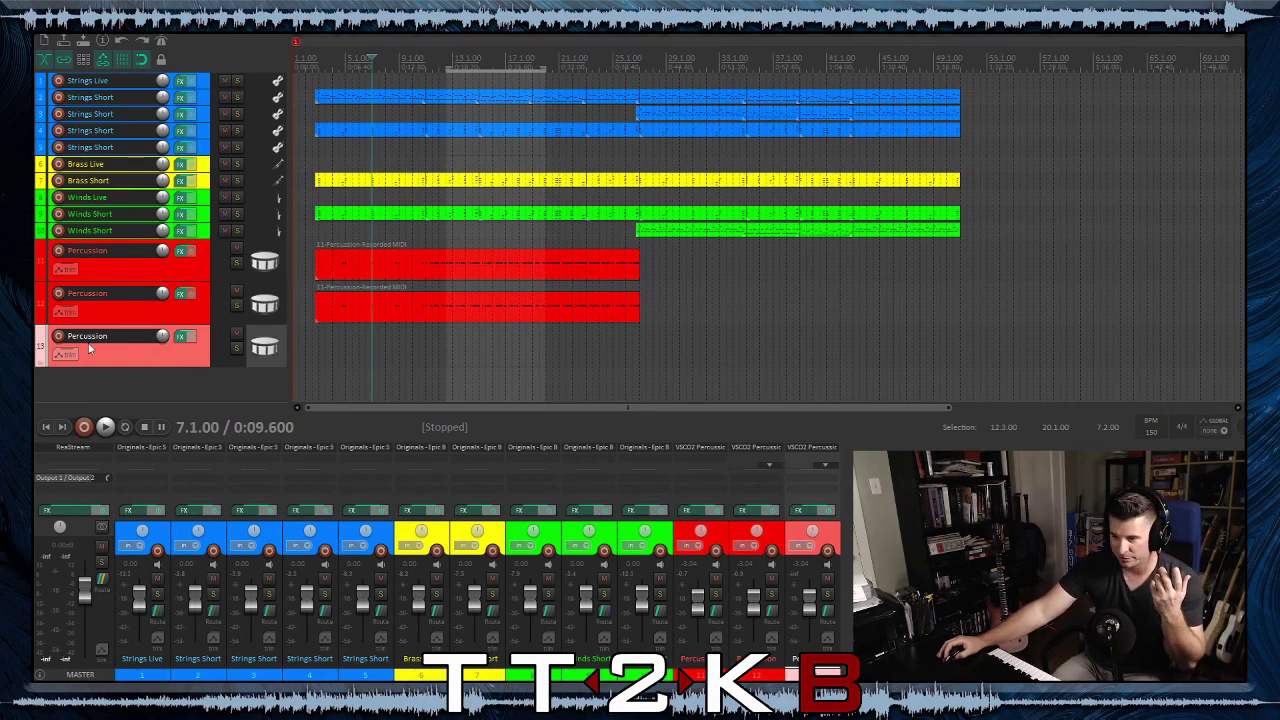
Arm Percussion track 13 for recording and remove the Warble pitch shifter, leaving only VSCO2 Percussion in its effects chain
click(58, 336)
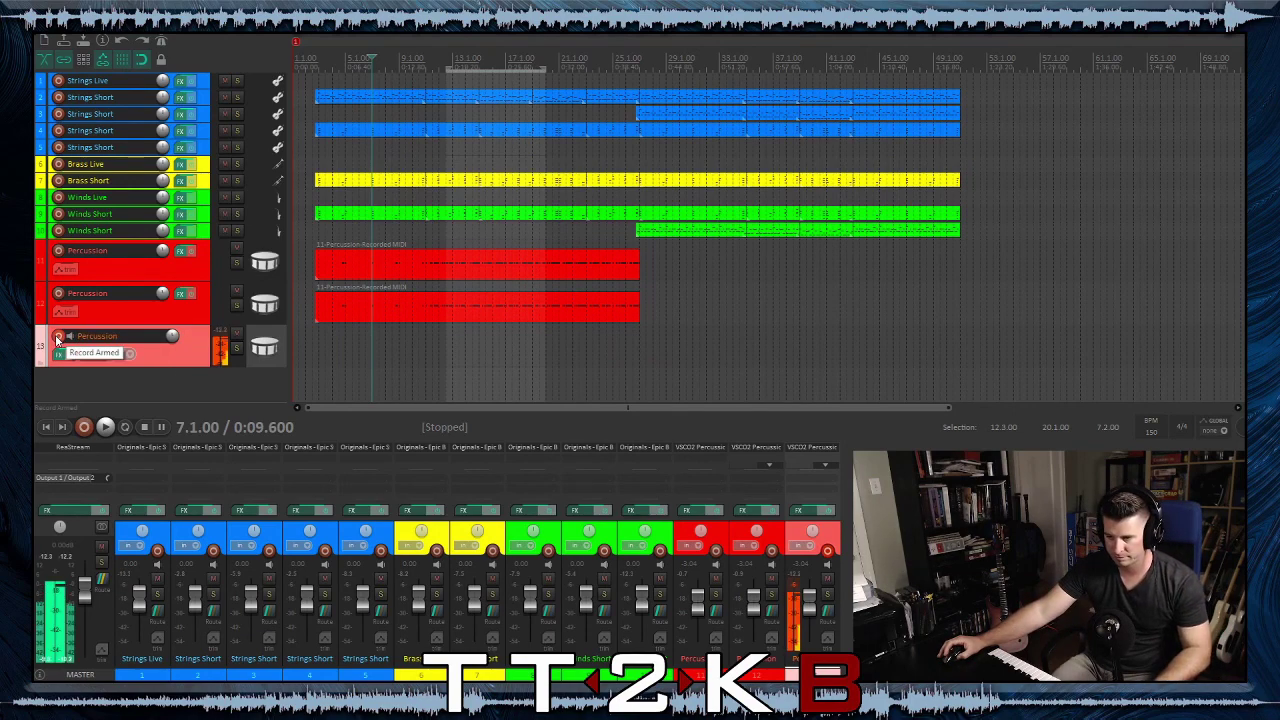
click(61, 355)
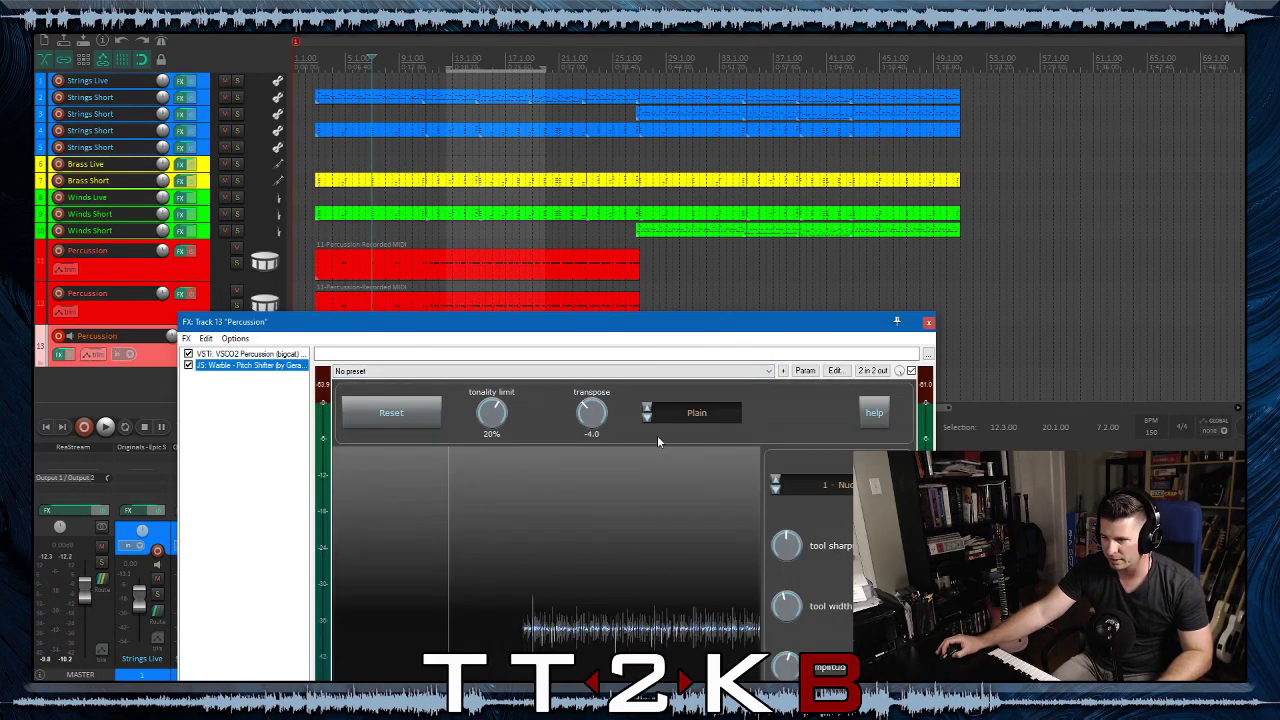
click(250, 355)
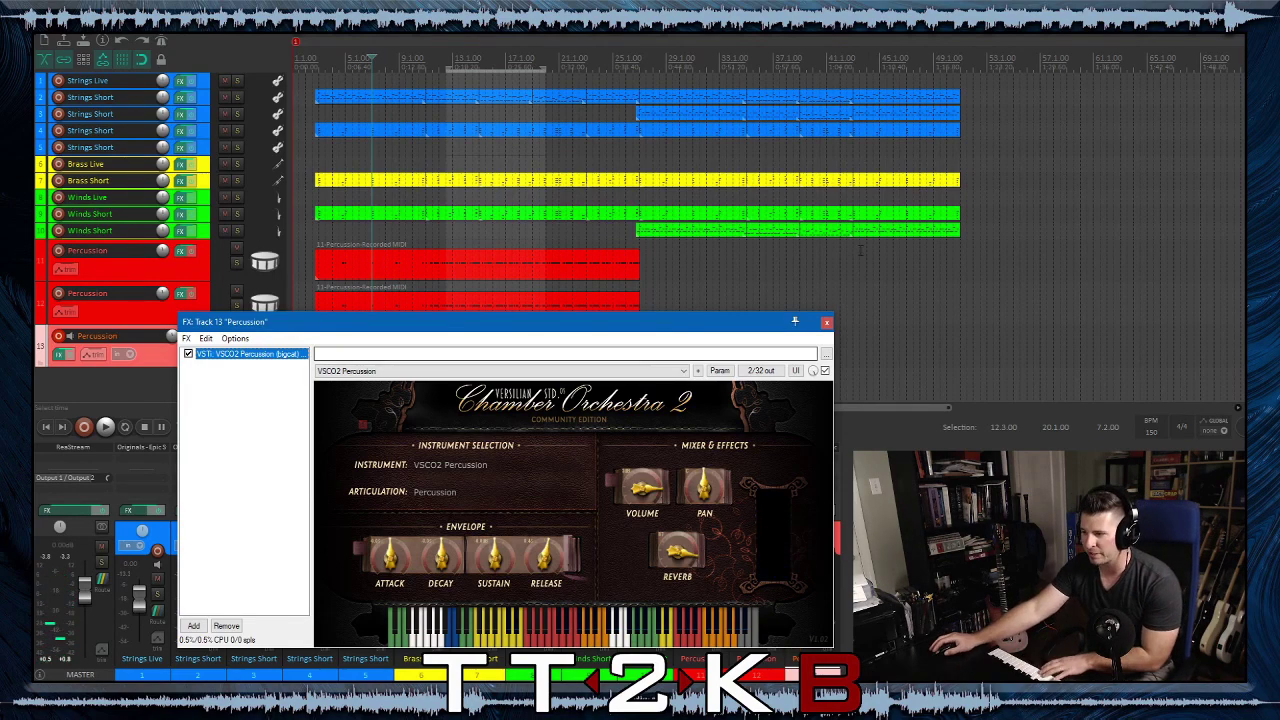
Close the track 13 effects window, play the arrangement from the start as a rehearsal, enable the metronome, and stop playback
click(827, 323)
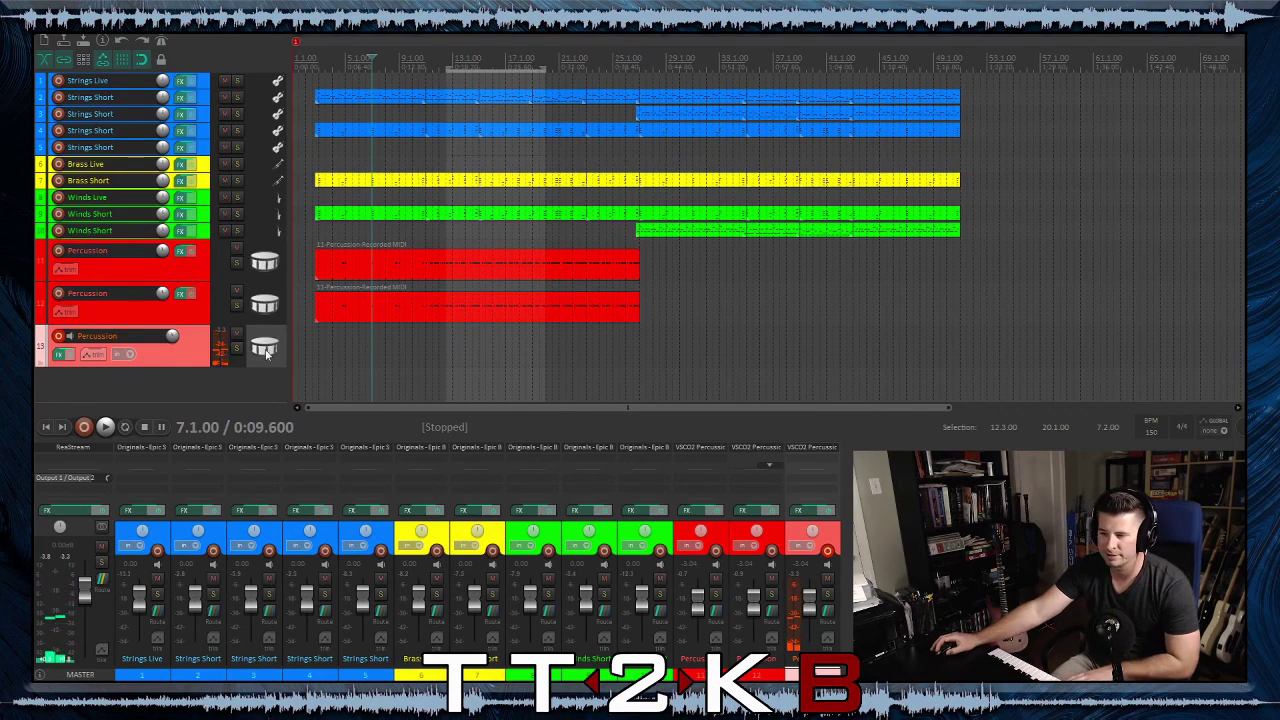
click(46, 427)
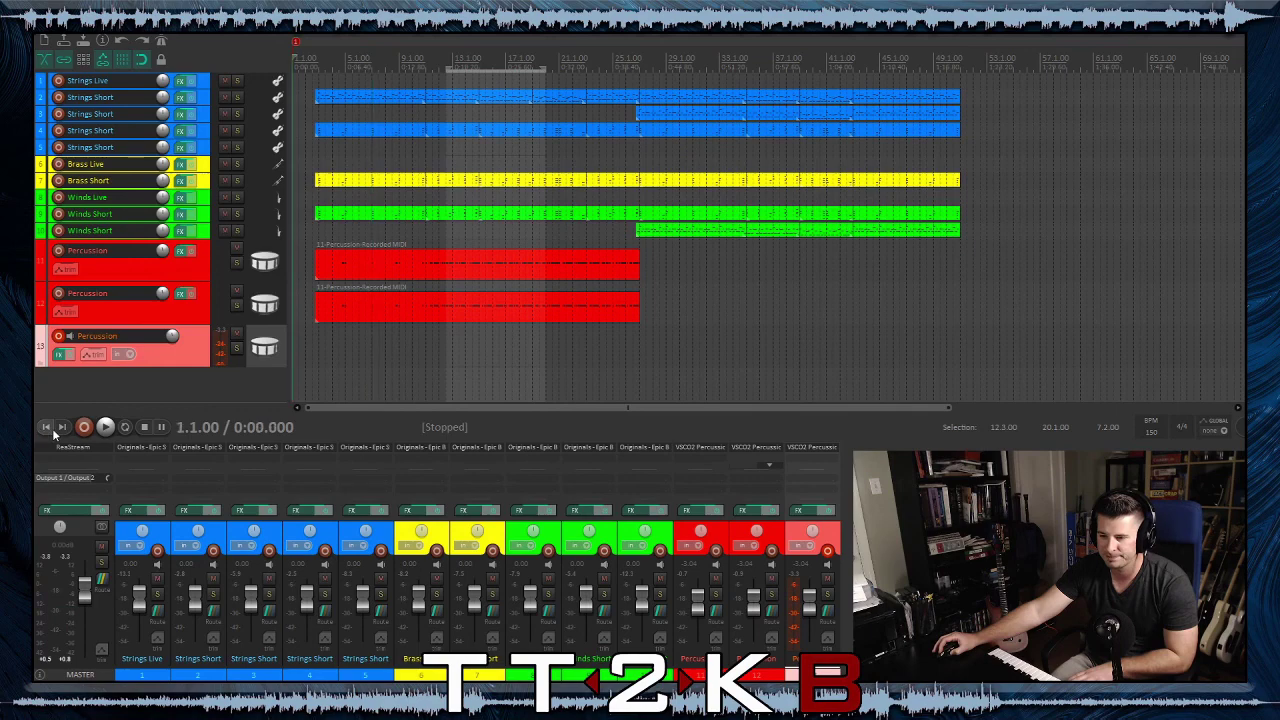
click(106, 427)
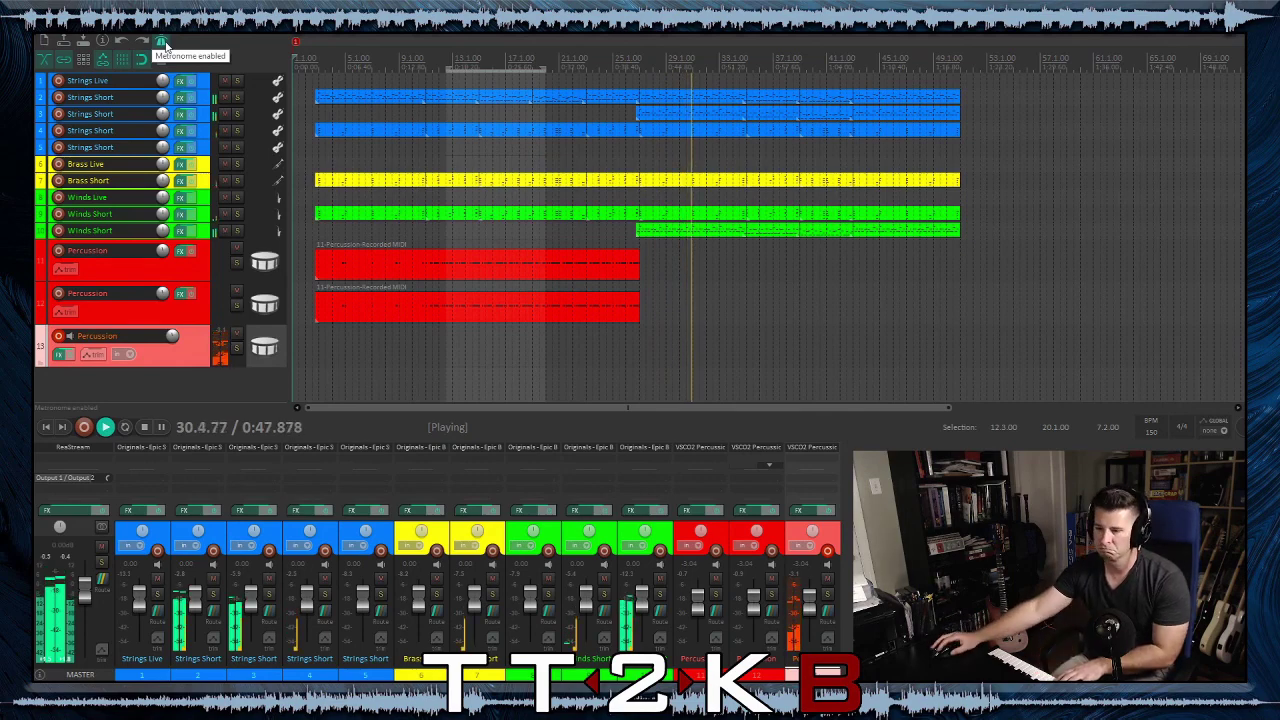
click(149, 428)
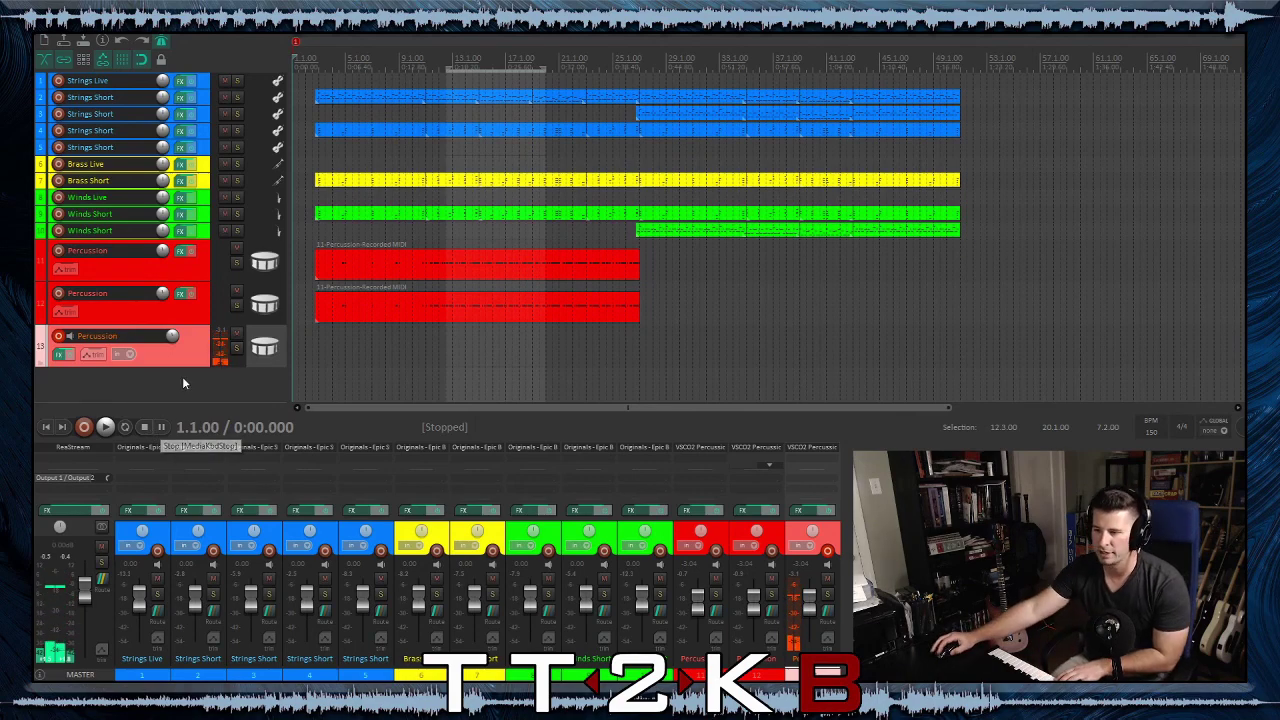
Record a new MIDI percussion part on track 13 from the start to about bar 28
click(82, 428)
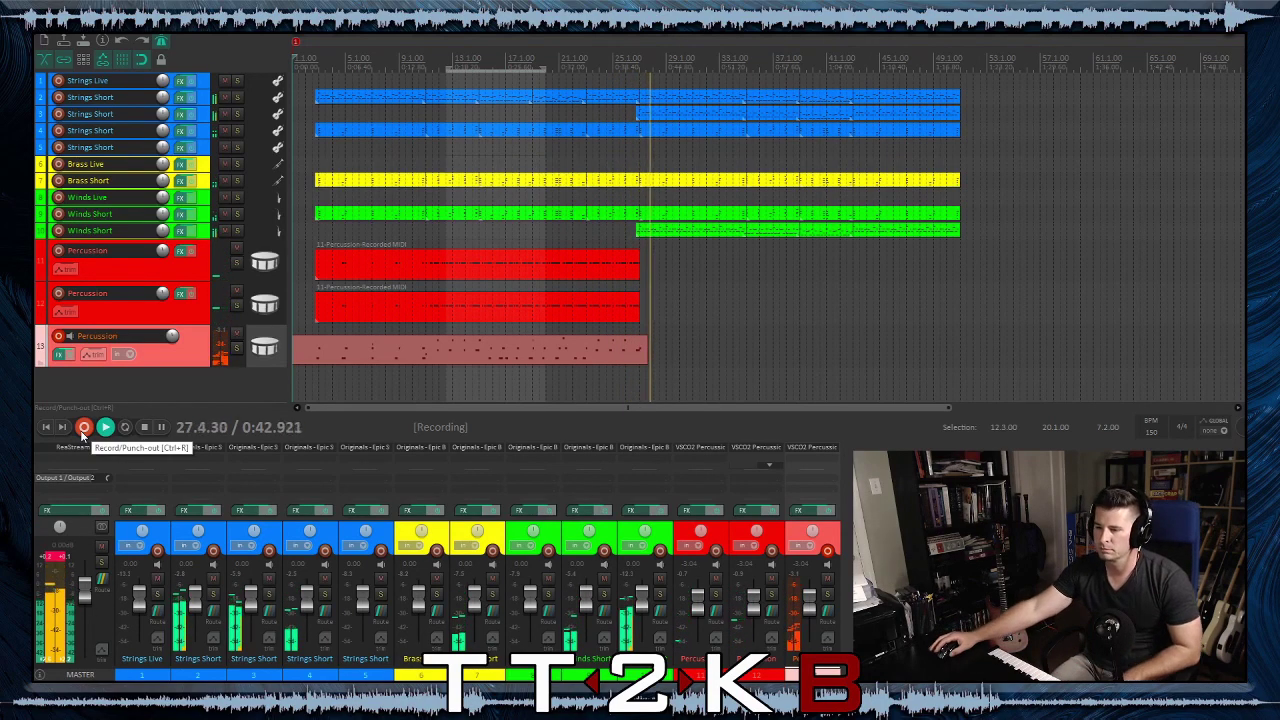
click(144, 427)
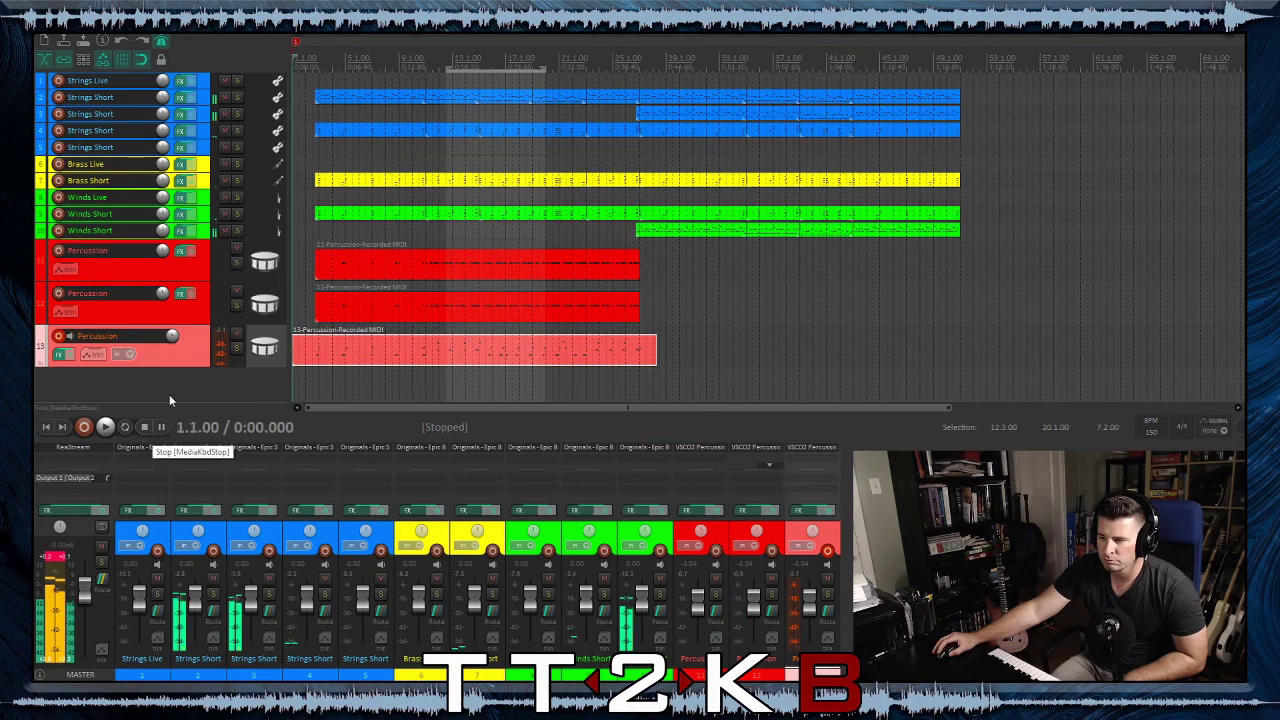
Open the new track 13 recording for MIDI editing and quantize the positions of all notes to the grid at 100% strength
double_click(420, 351)
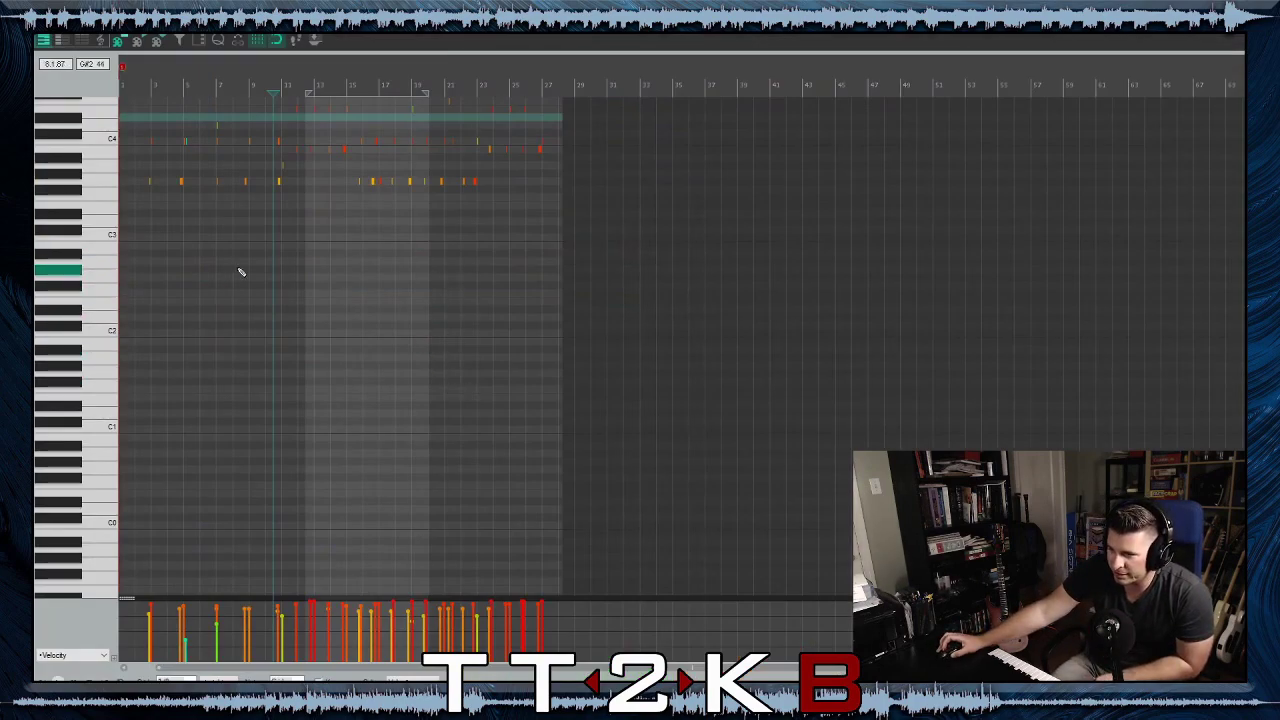
scroll(250, 270, left, 1)
scroll(261, 267, up, 3)
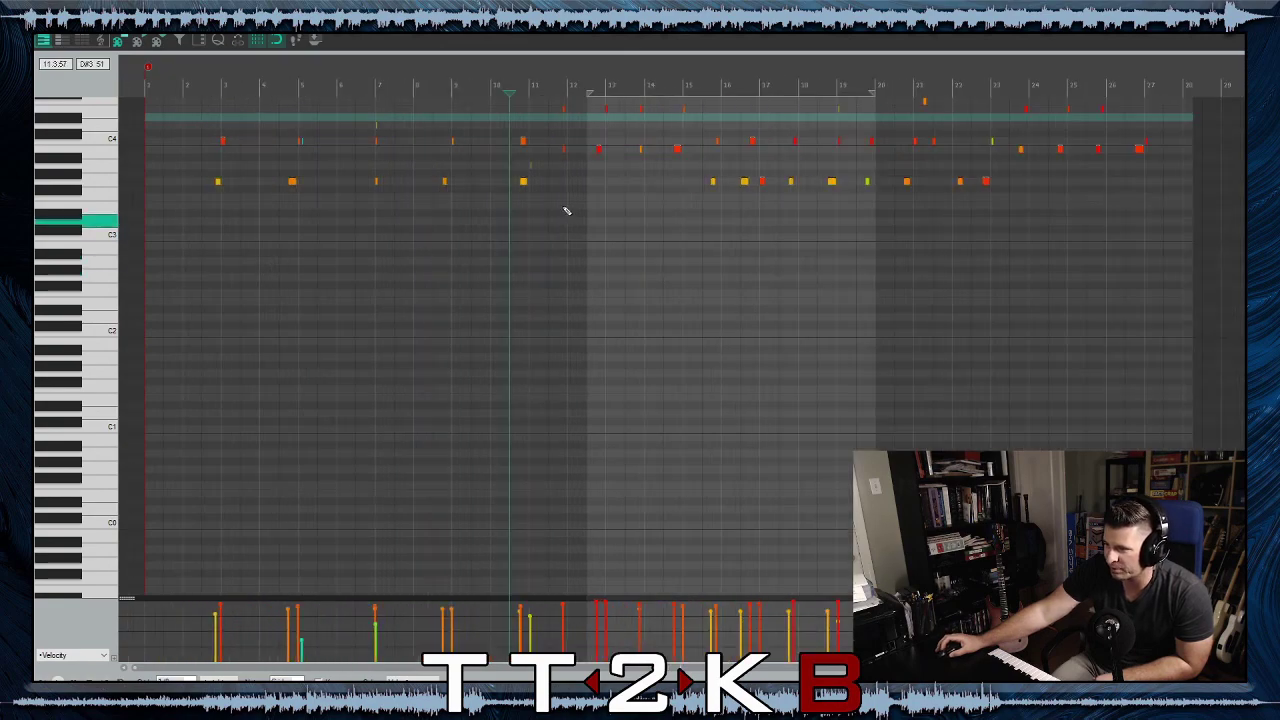
scroll(638, 232, up, 1)
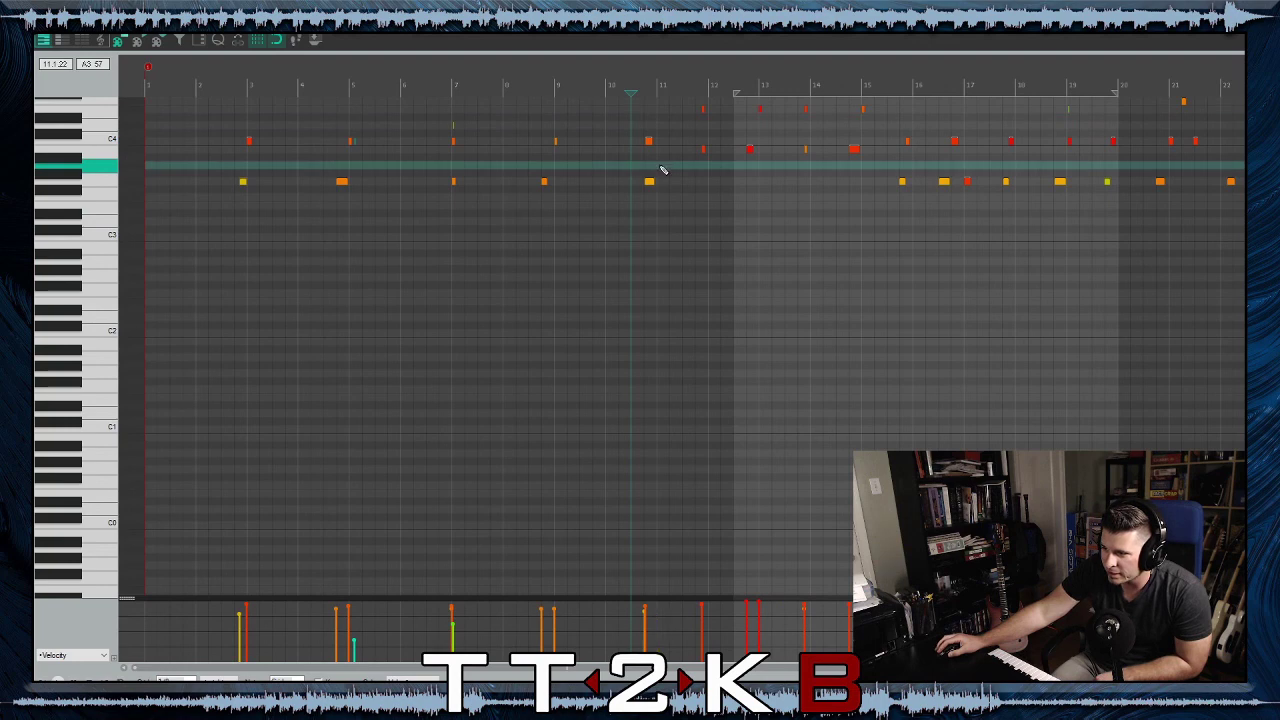
click(224, 40)
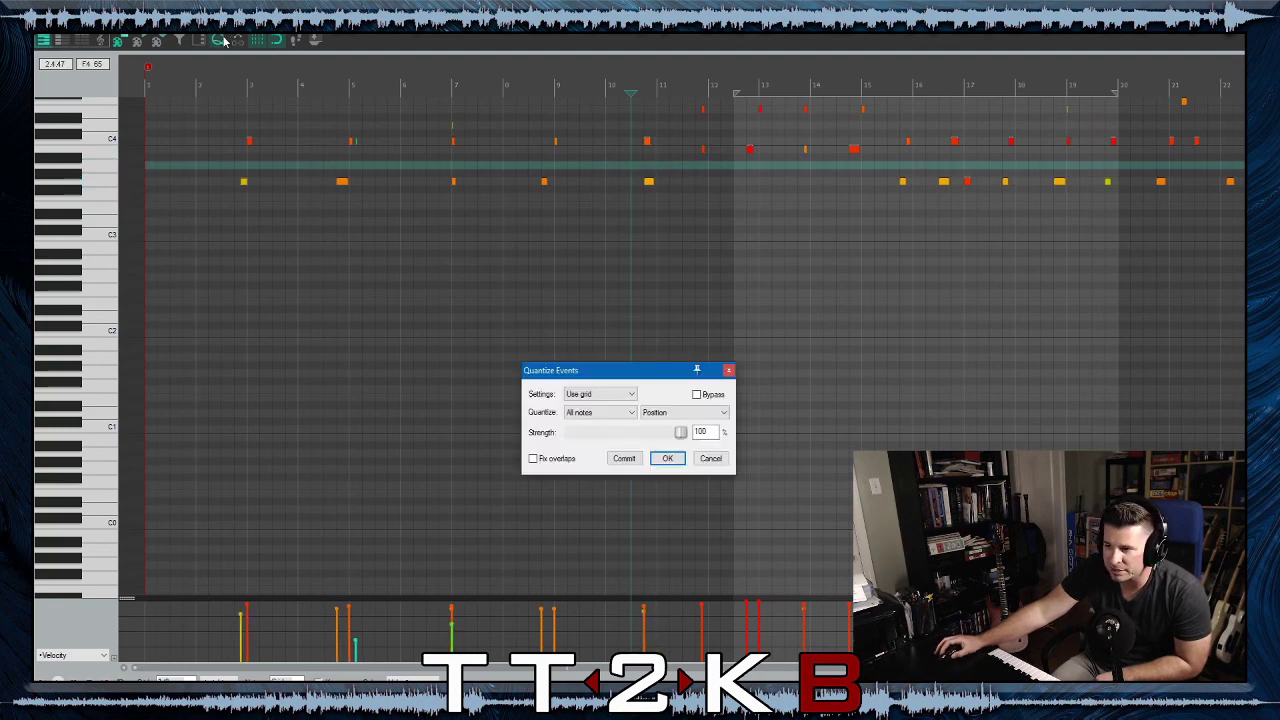
click(662, 462)
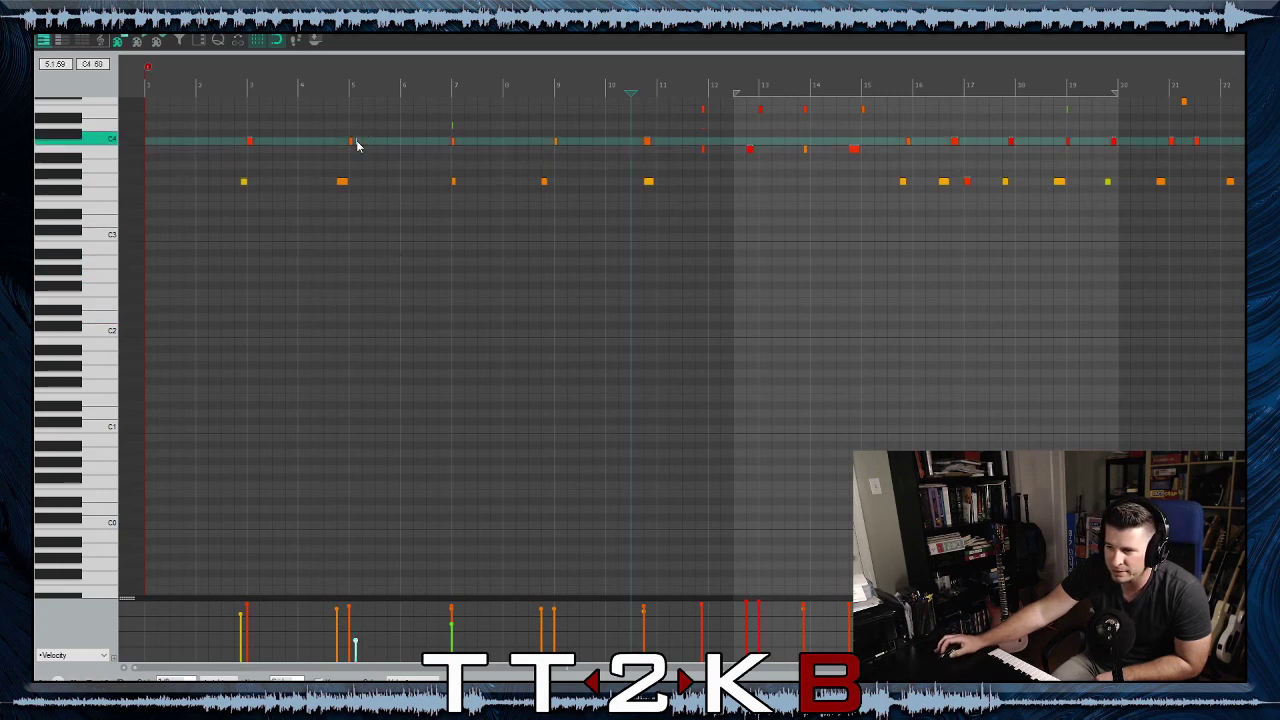
Delete the stray short notes at bars 5, 7 and 19, and play the percussion part from near the start
click(454, 126)
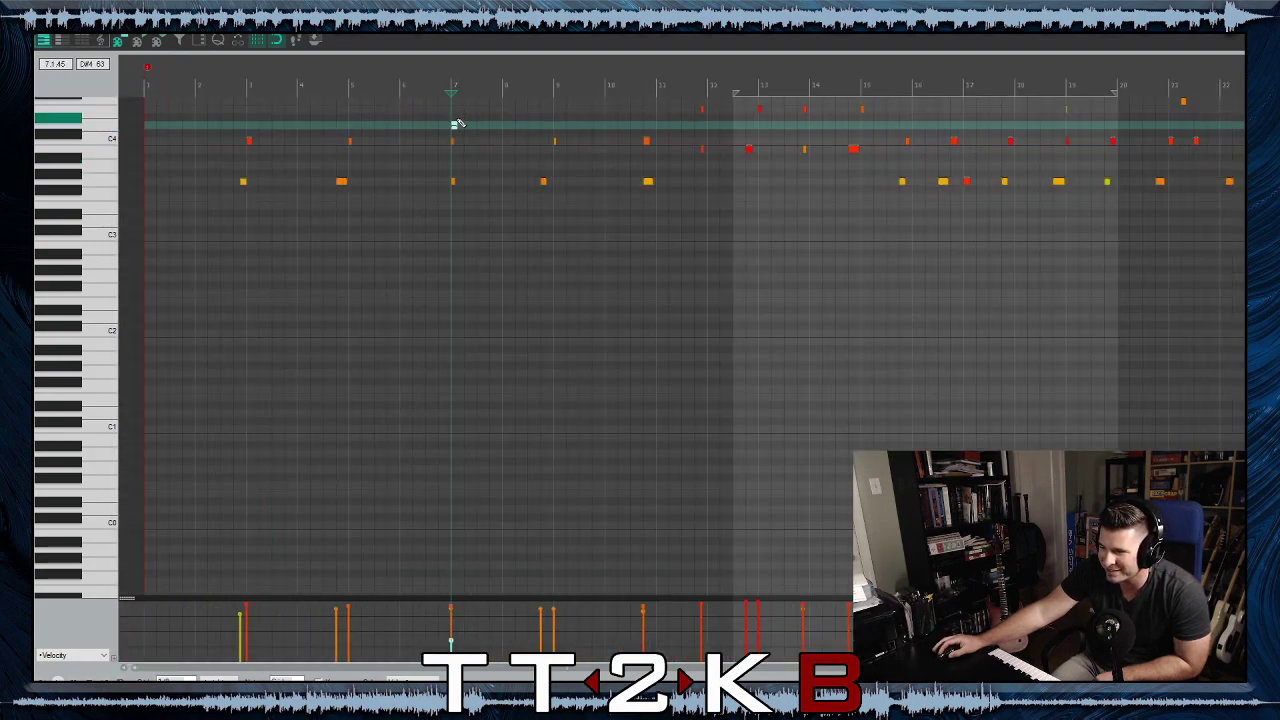
scroll(700, 214, up, 4)
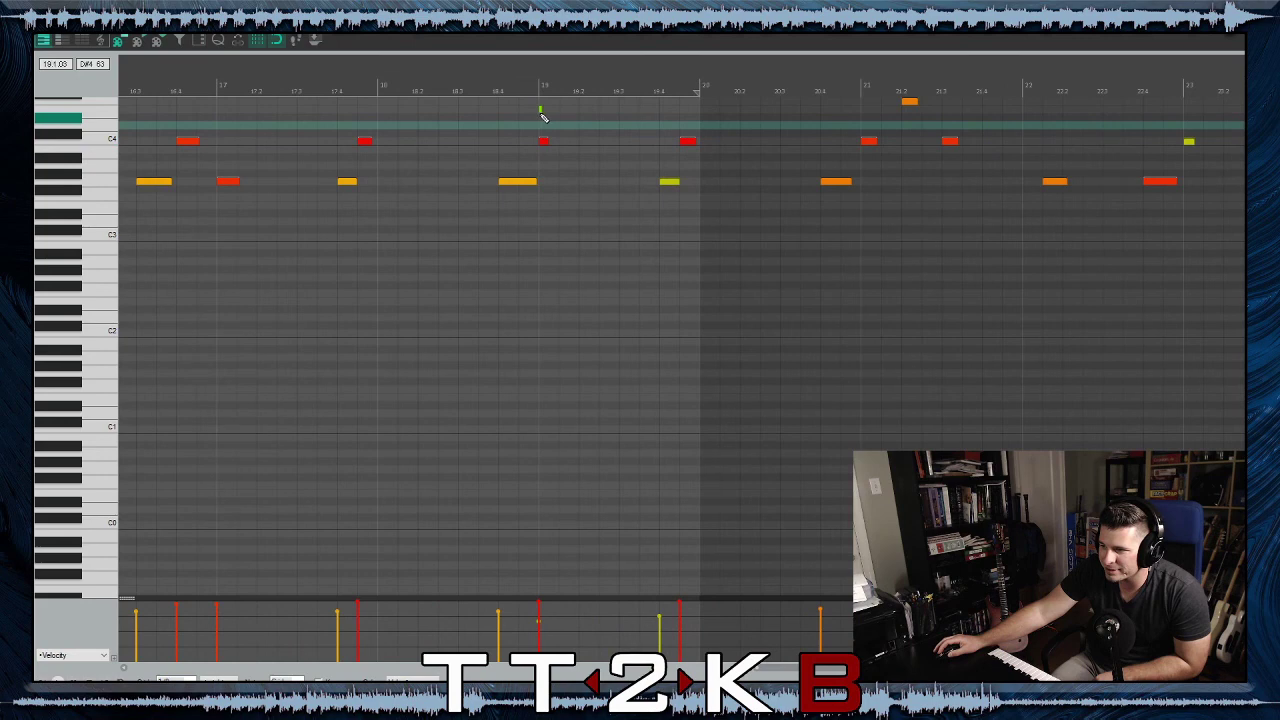
click(541, 110)
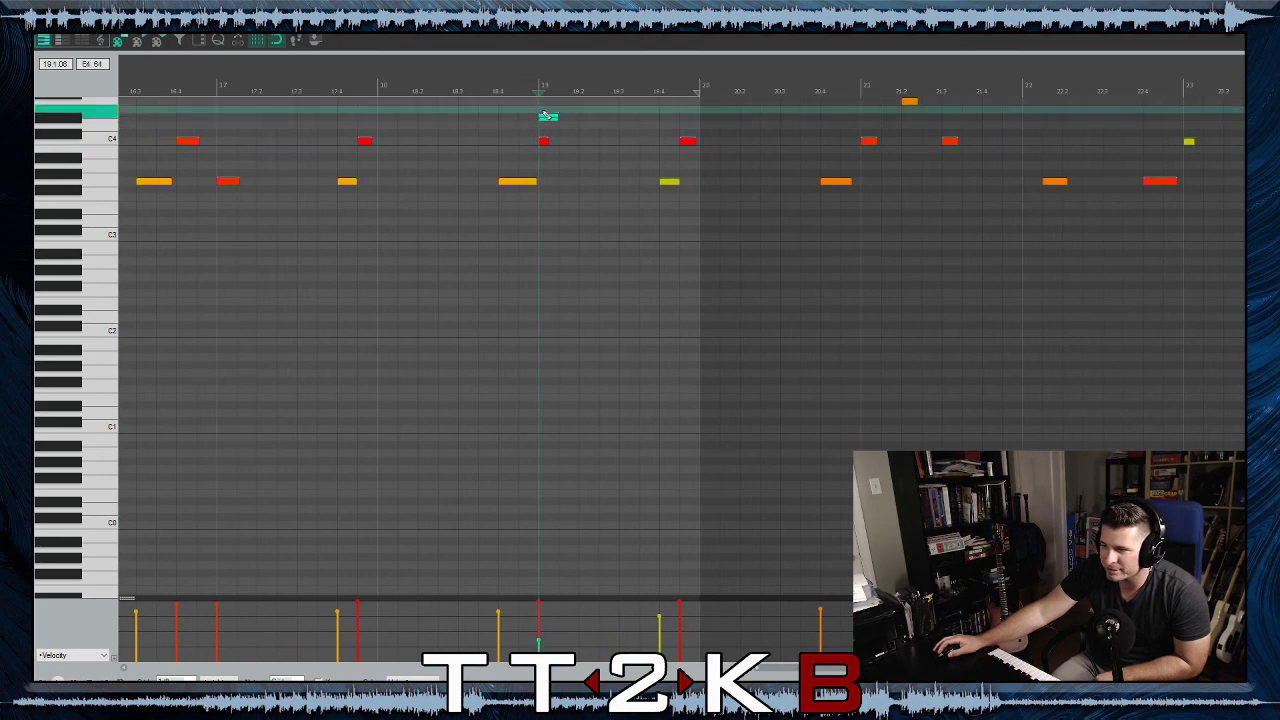
scroll(672, 181, down, 4)
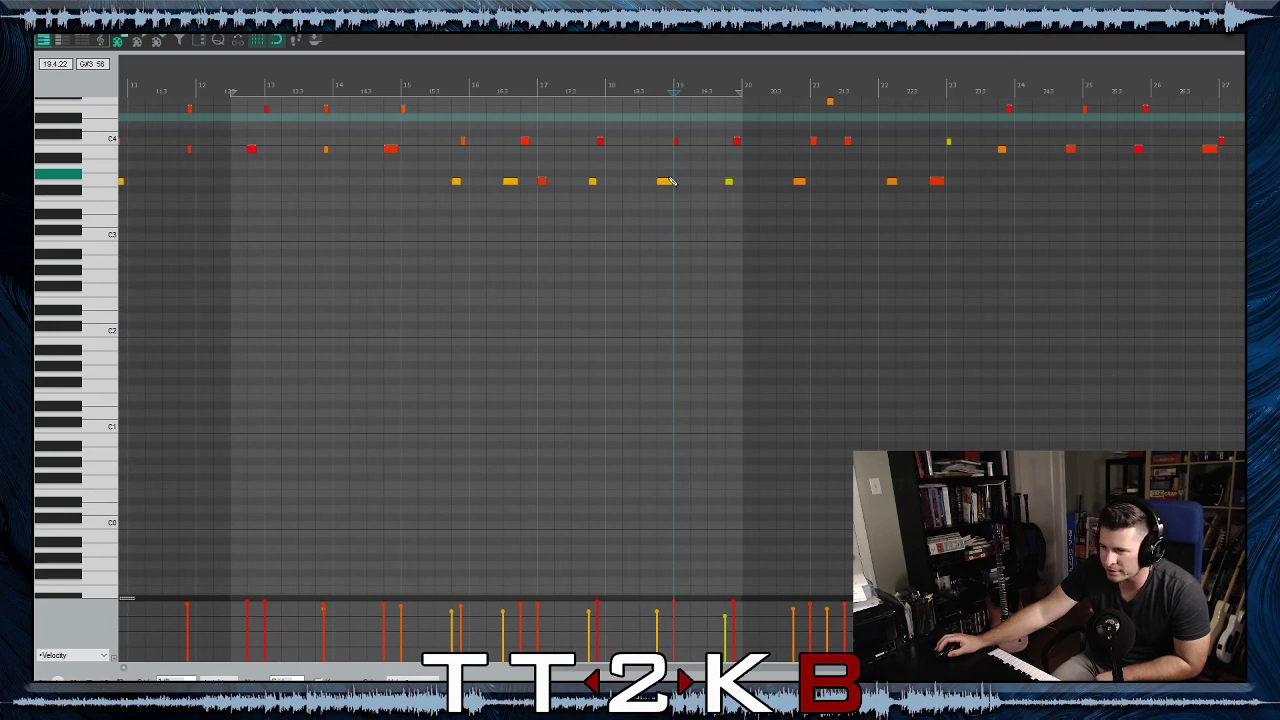
scroll(672, 181, down, 4)
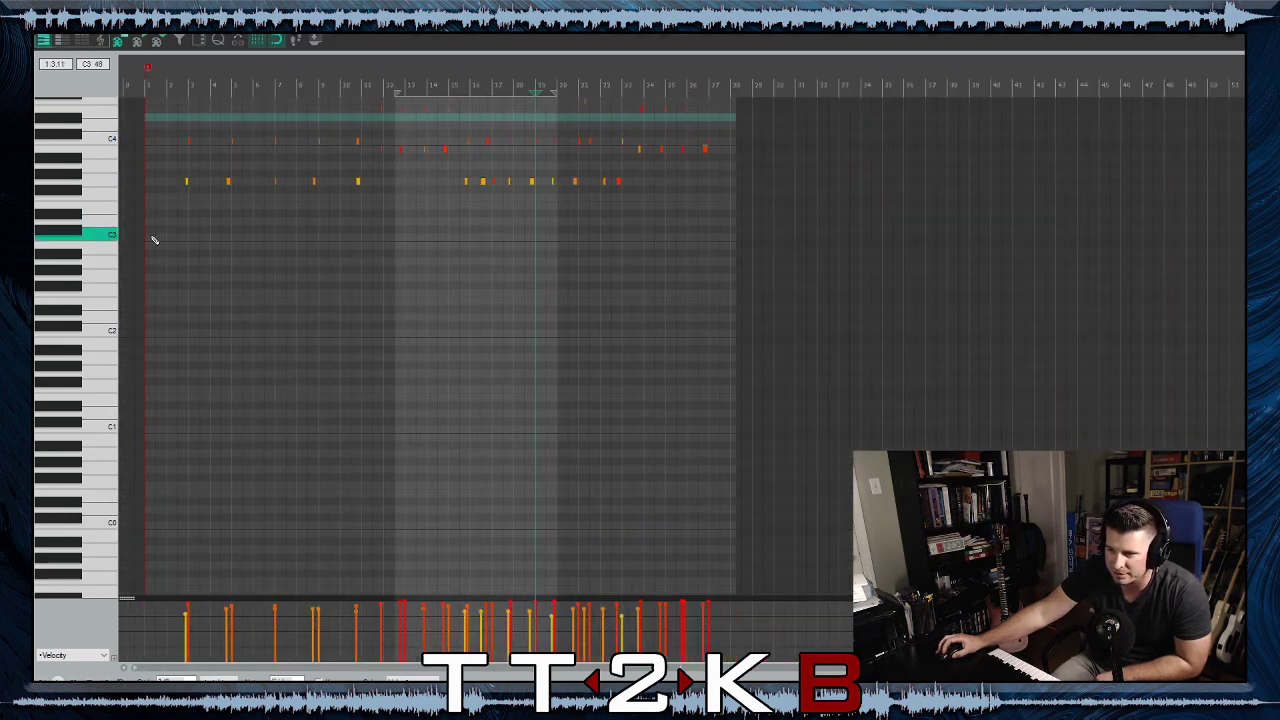
drag(160, 244, 157, 236)
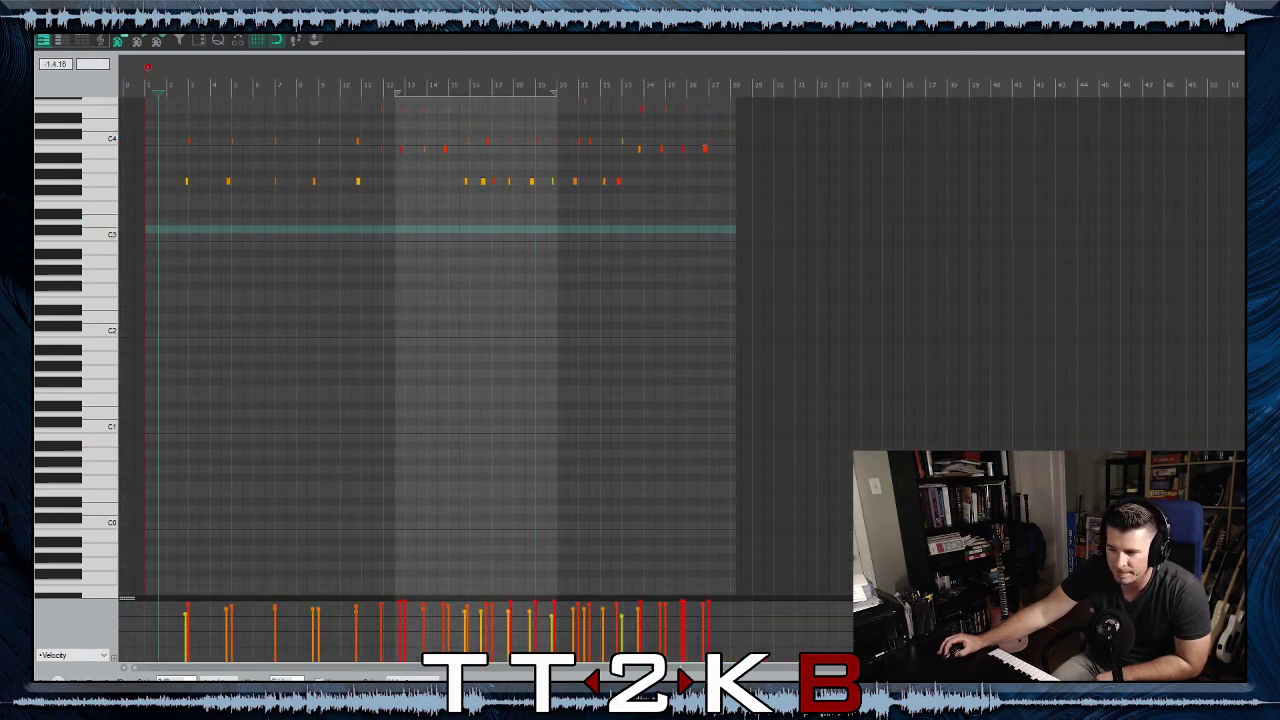
key(space)
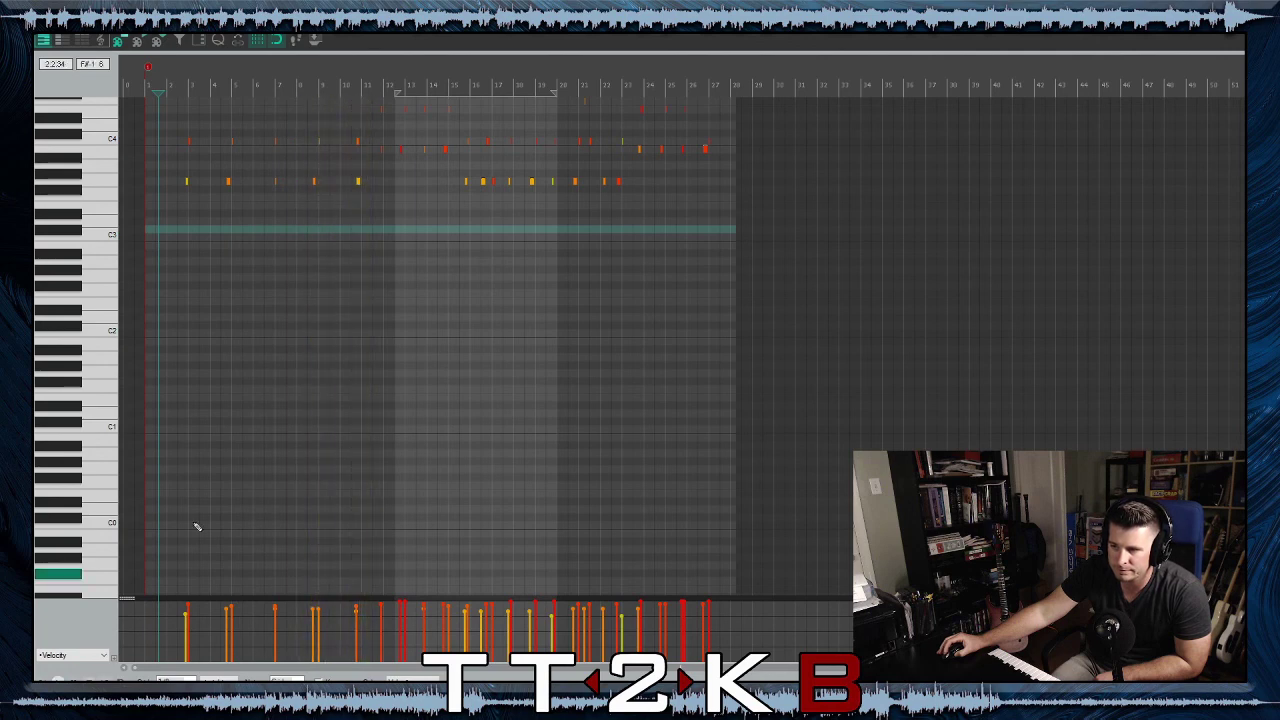
Add B3 and E4 hits at the start of bar 11 and raise their velocities close to those of the following hits
scroll(400, 183, up, 1)
scroll(614, 197, up, 1)
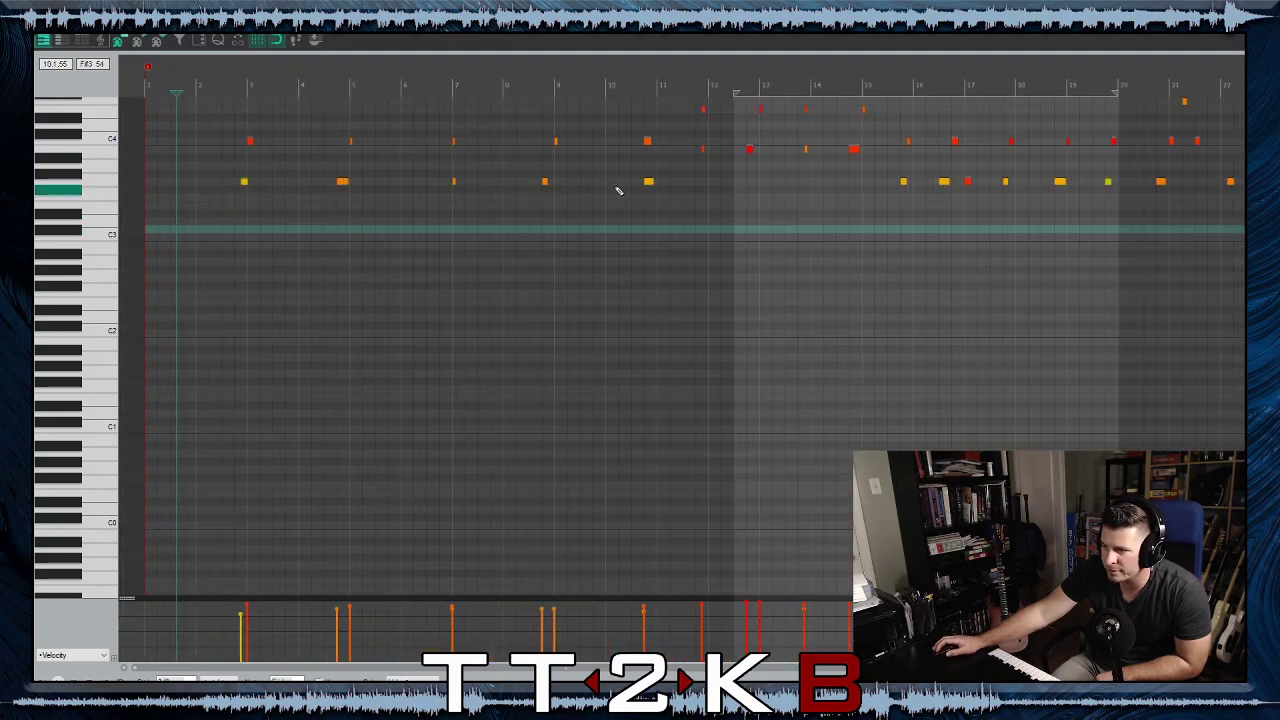
scroll(618, 191, up, 1)
scroll(378, 204, up, 1)
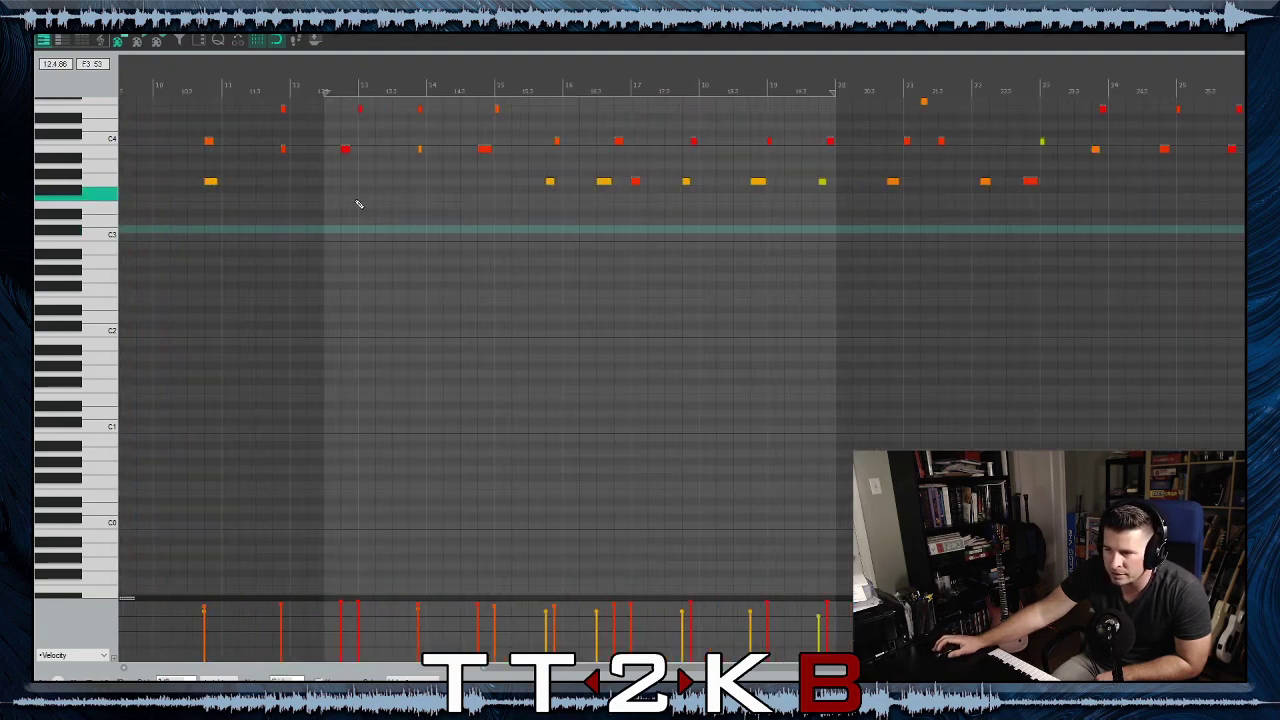
scroll(380, 202, down, 1)
scroll(490, 210, up, 1)
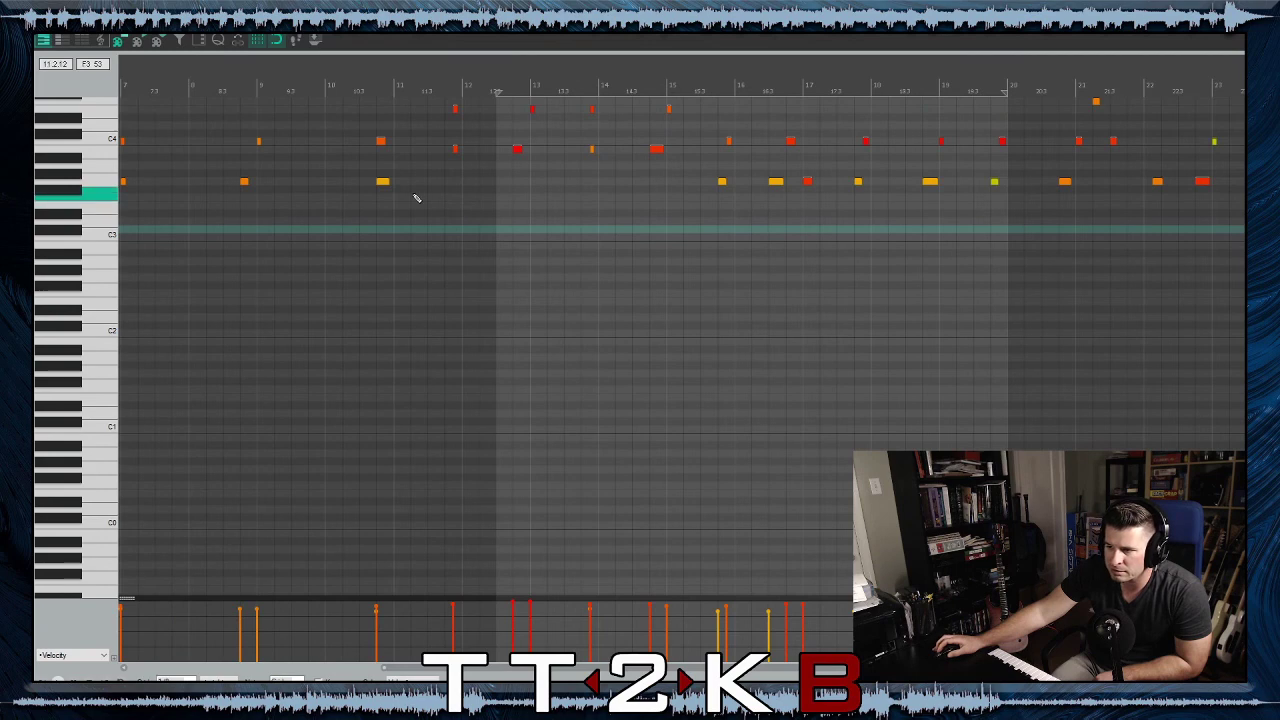
scroll(417, 198, up, 1)
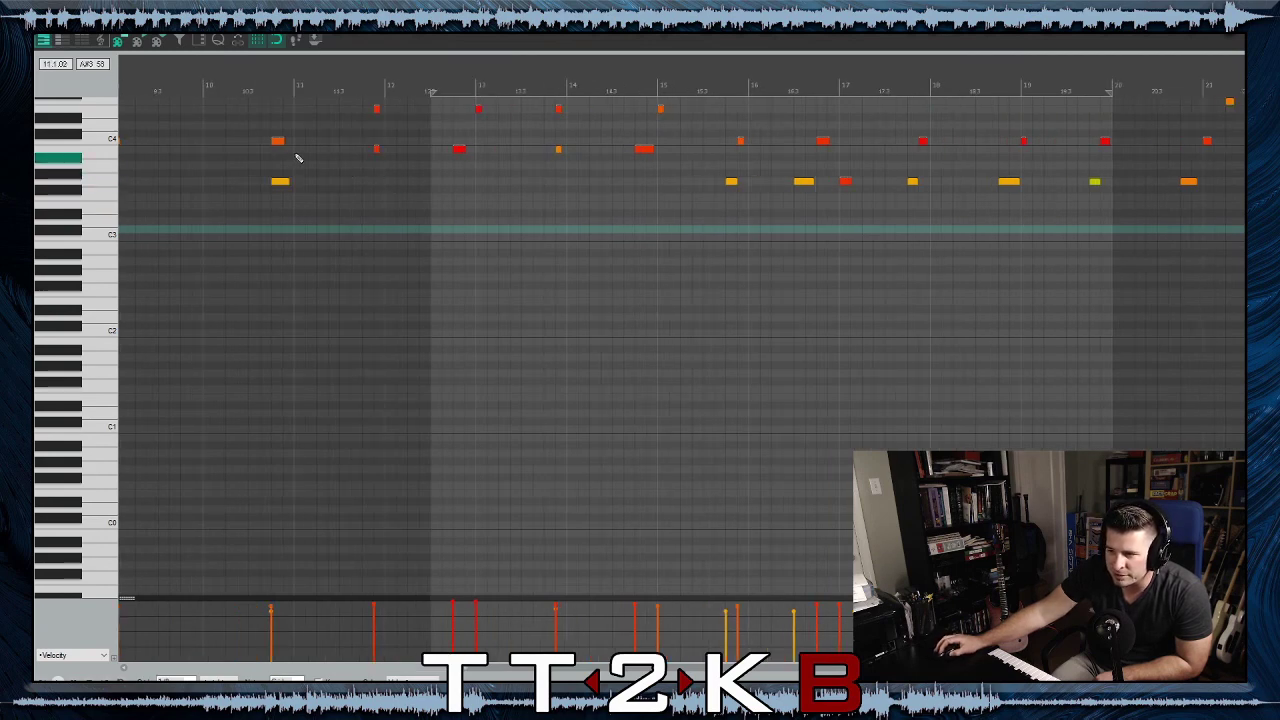
click(299, 149)
click(299, 108)
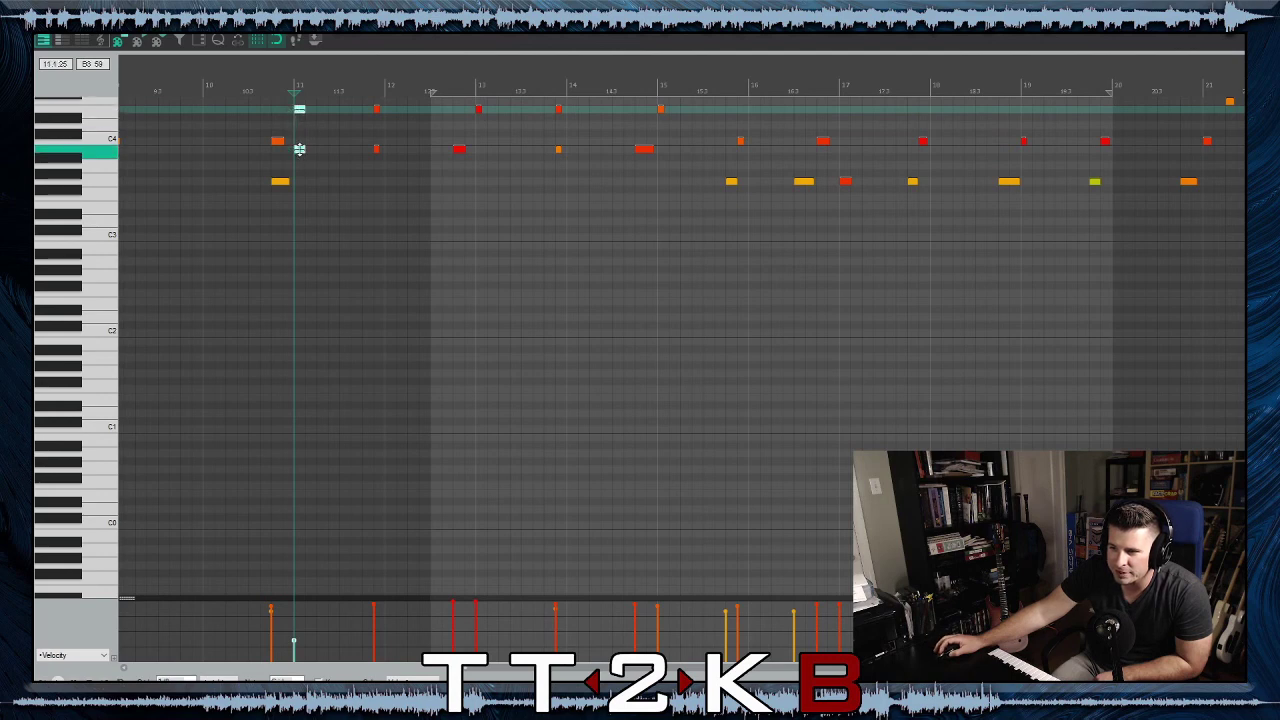
click(299, 149)
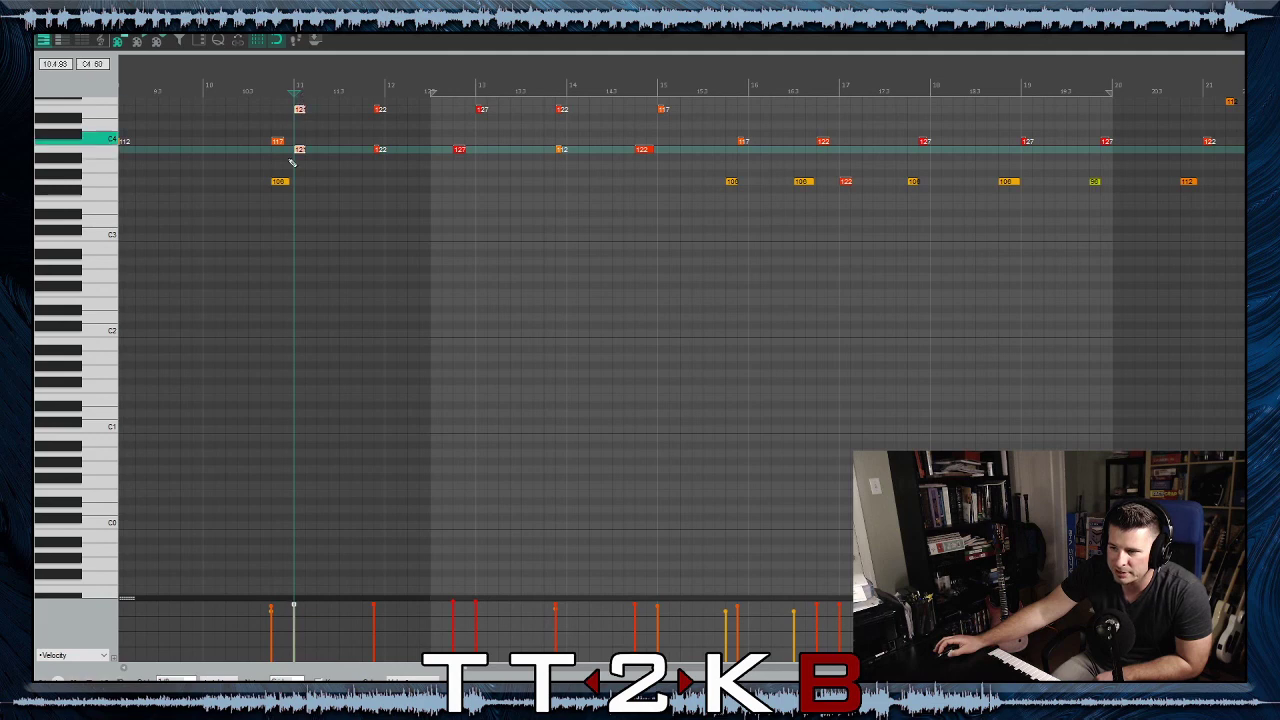
Play the percussion part from about the middle of bar 7 to check the added bar 11 hits
scroll(286, 223, down, 2)
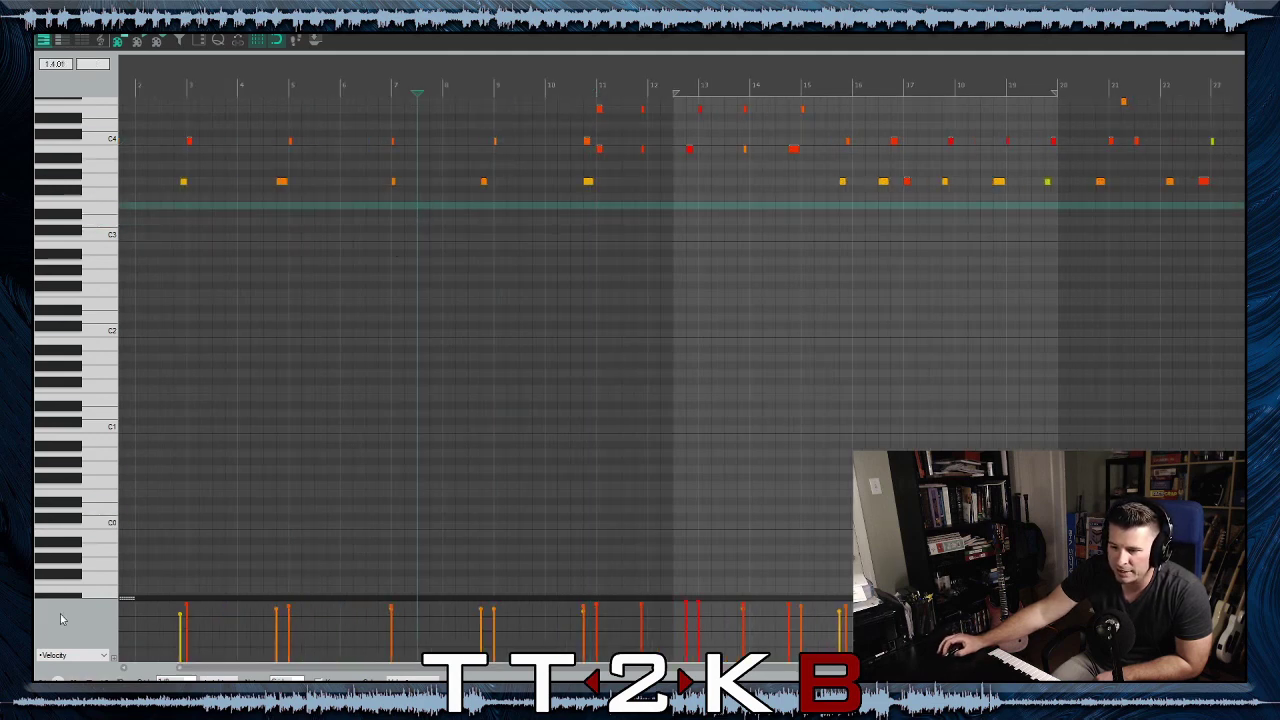
key(space)
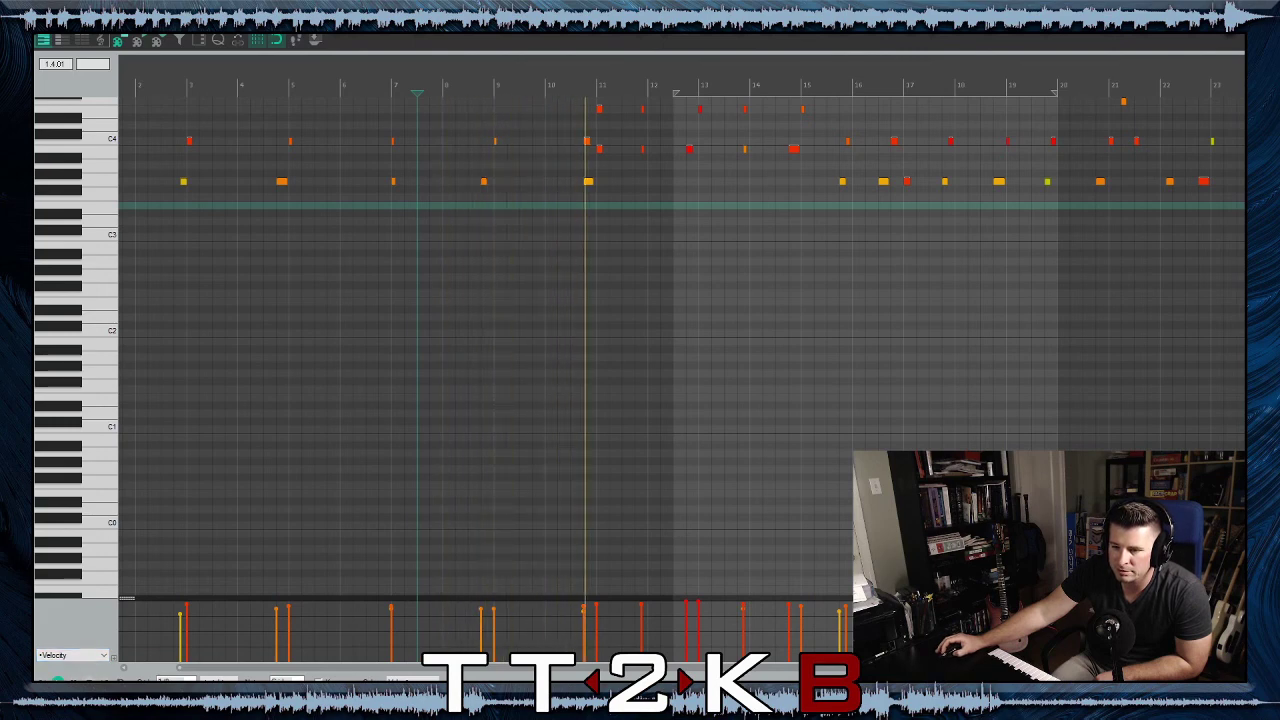
key(space)
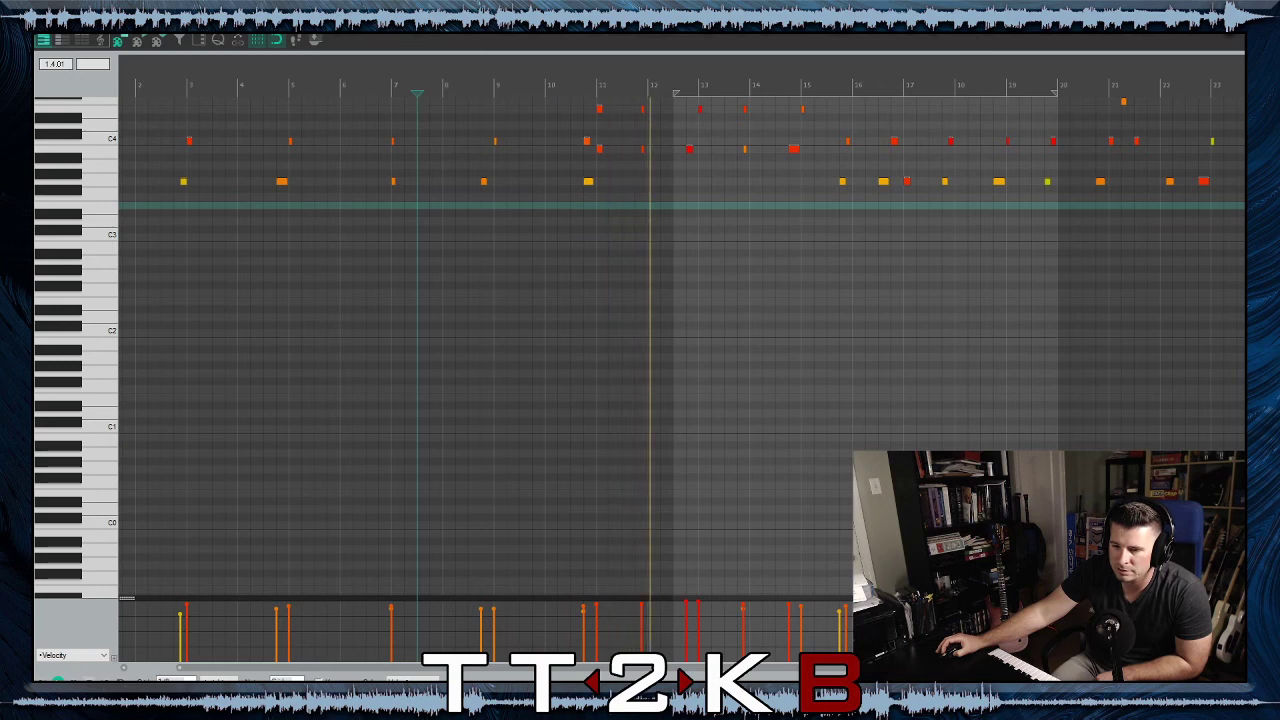
key(space)
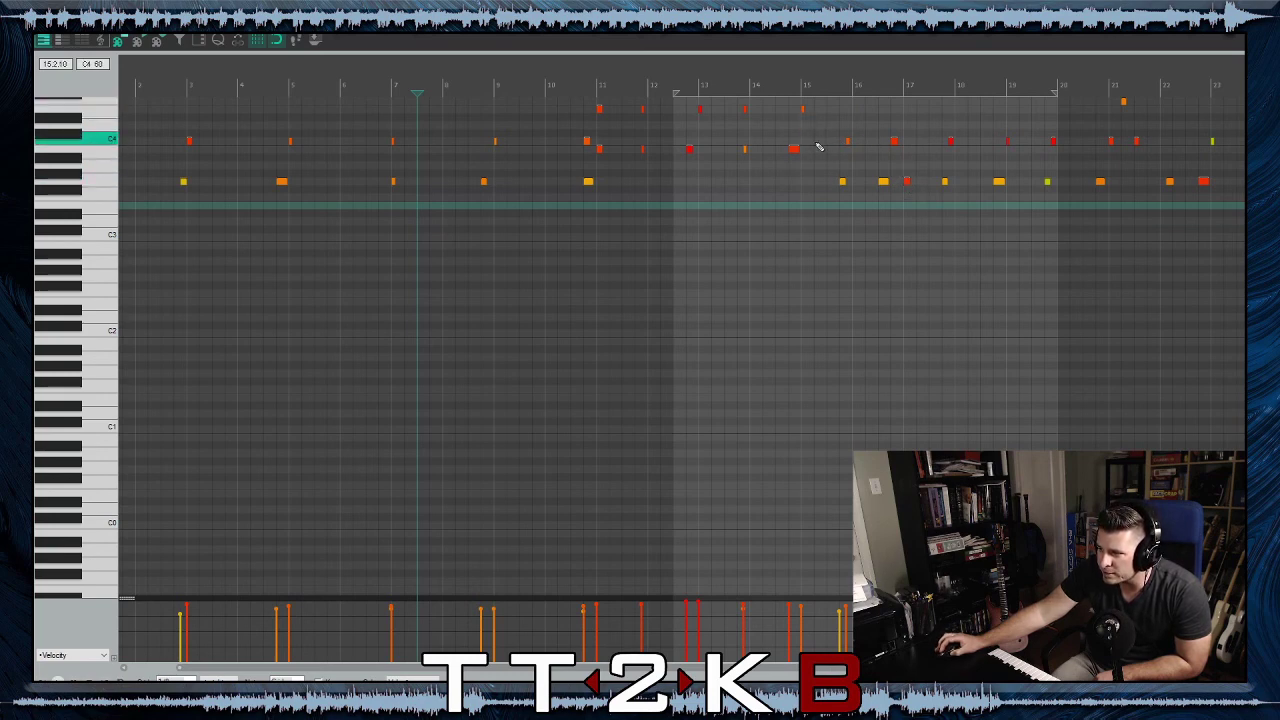
Move the E4 hit at the start of bar 15 down to C4
scroll(849, 163, down, 2)
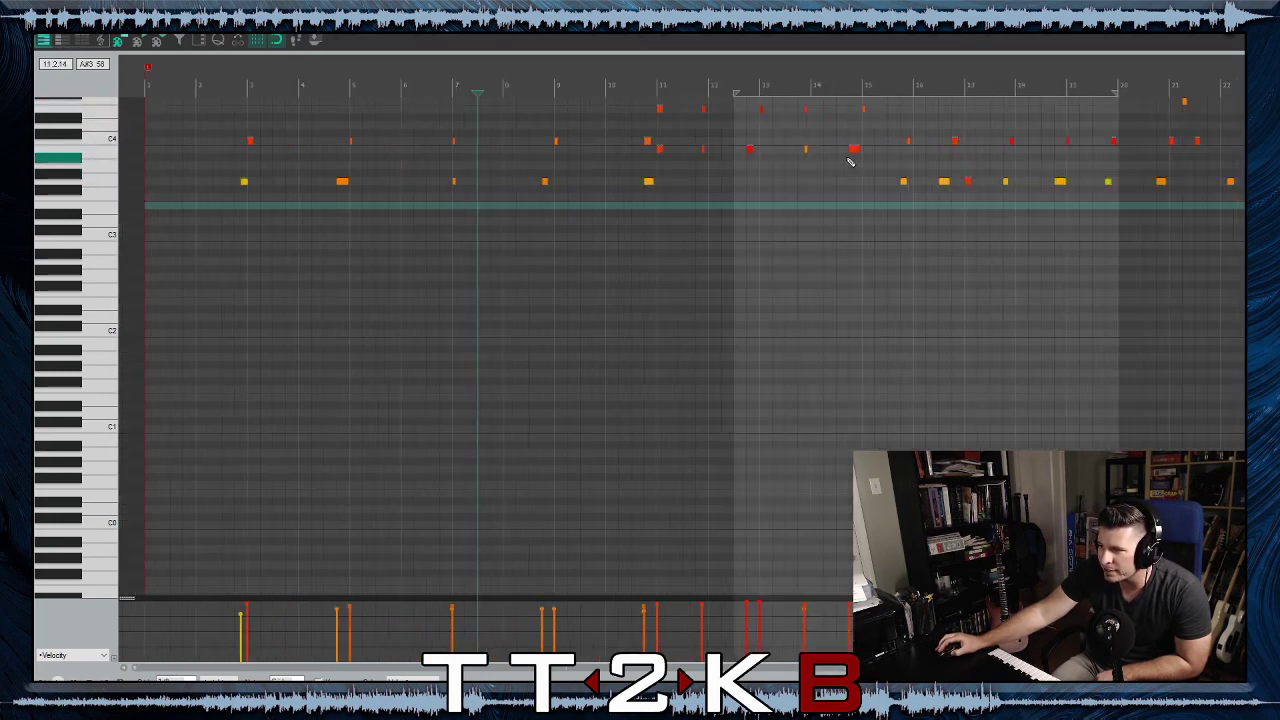
scroll(714, 186, up, 3)
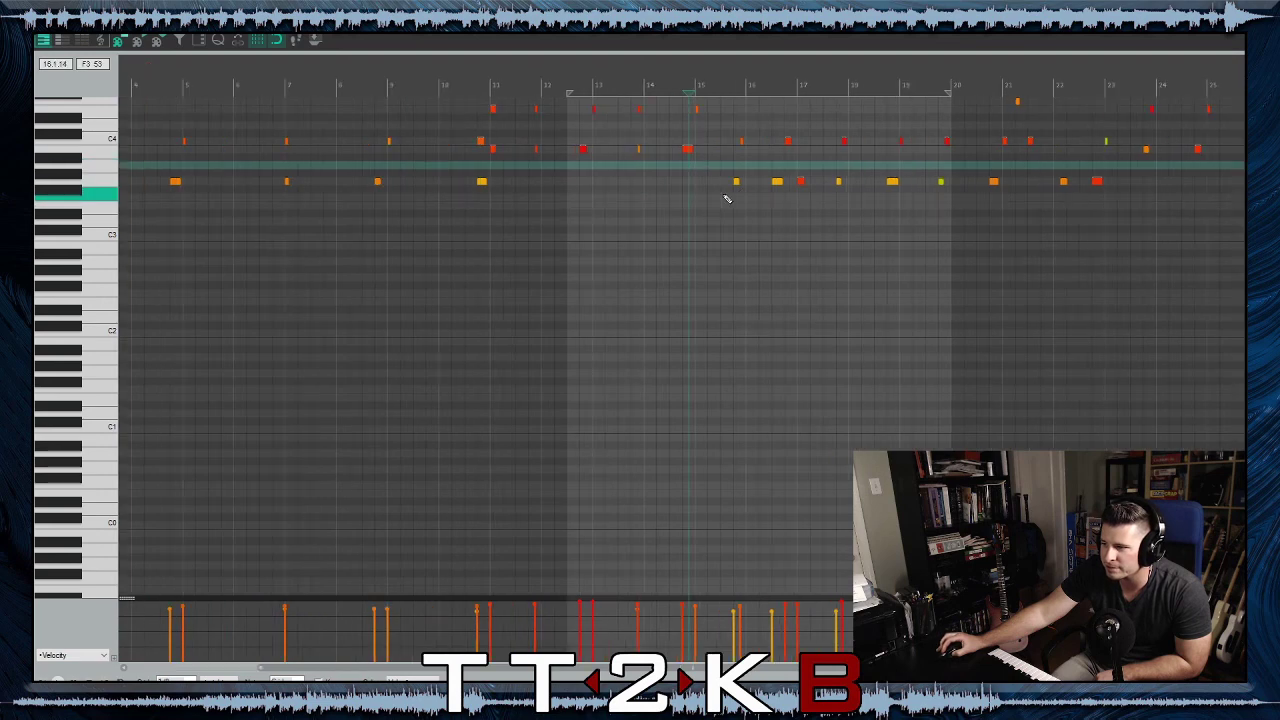
scroll(727, 200, up, 2)
click(727, 108)
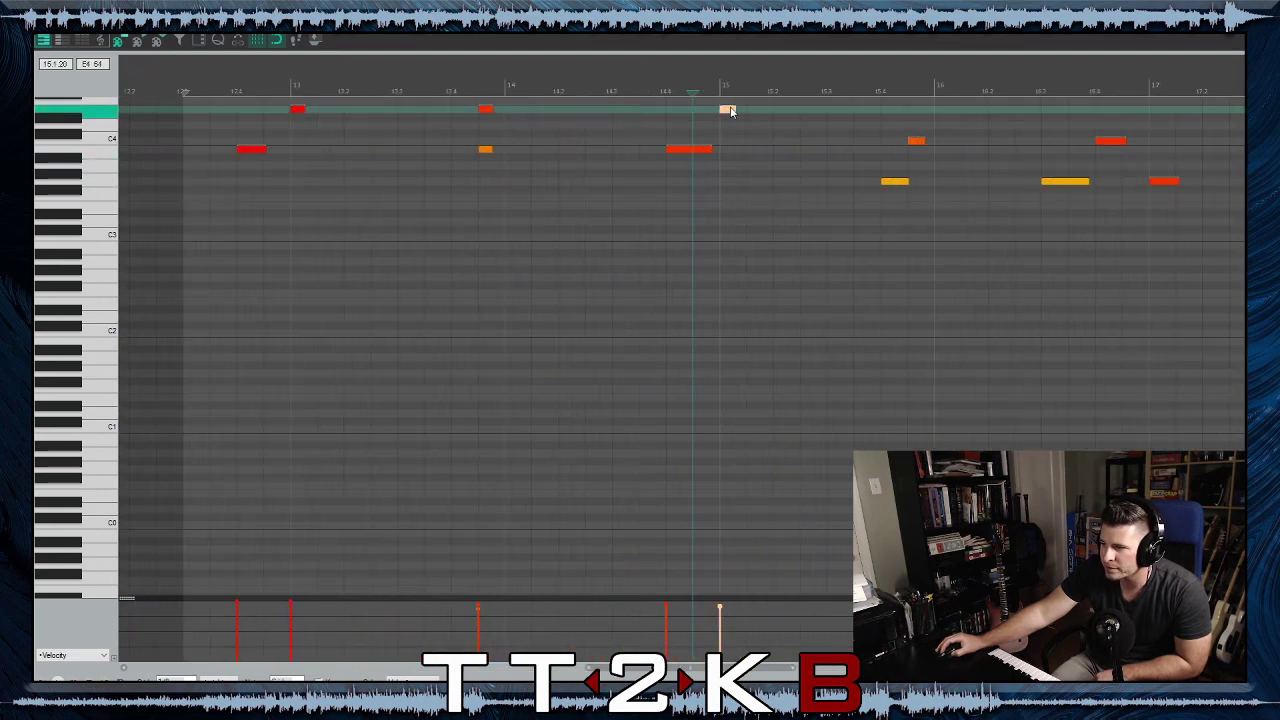
drag(727, 109, 733, 140)
Play back from the second half of bar 13 and delete the G3 note at 16.3
click(427, 240)
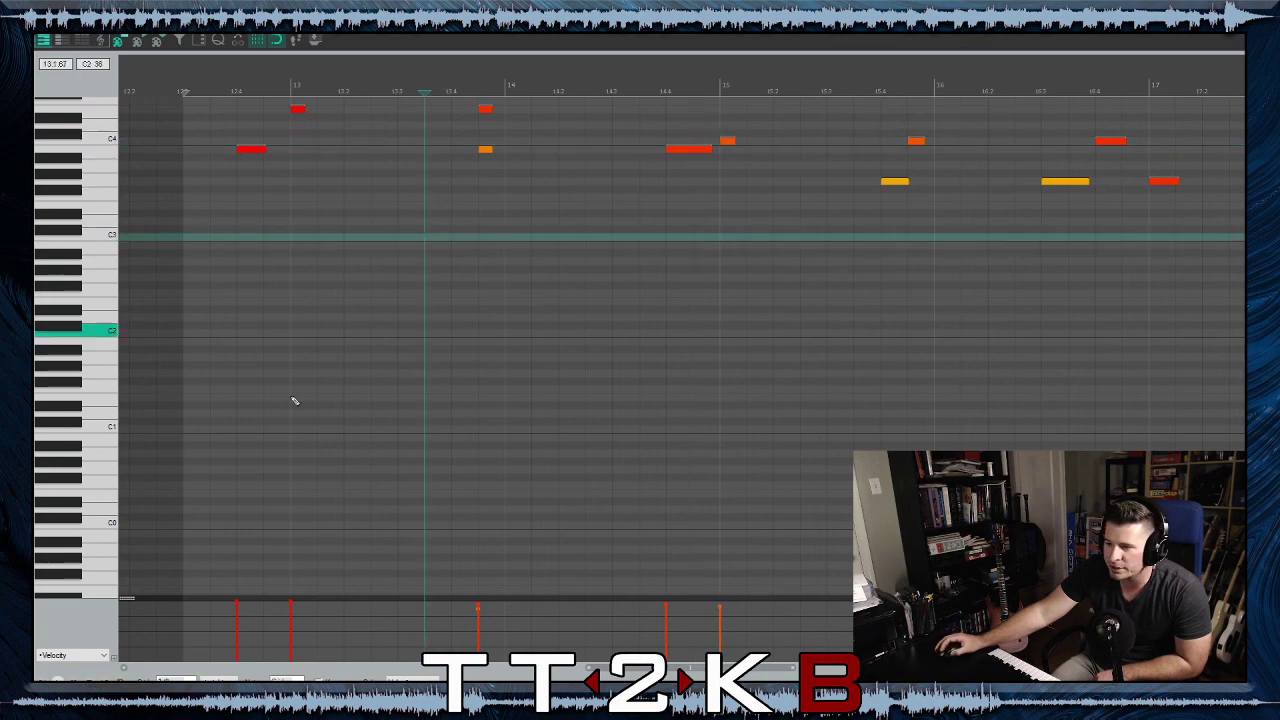
key(space)
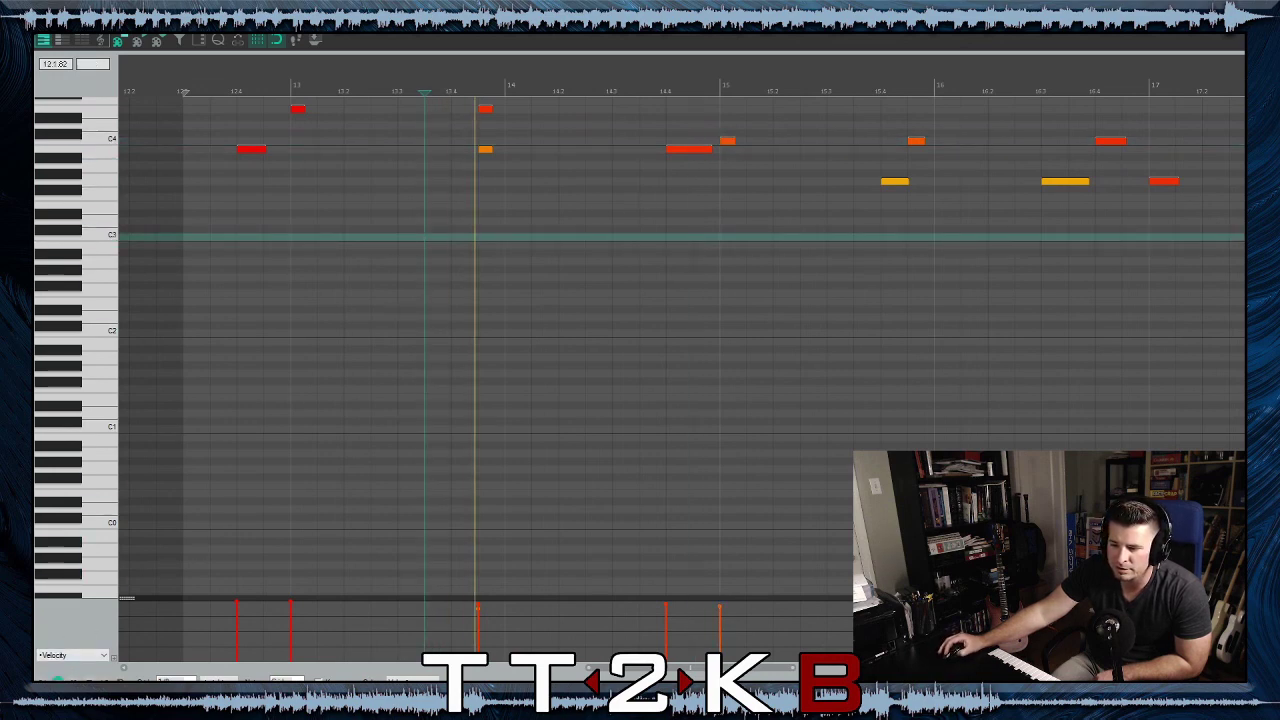
key(space)
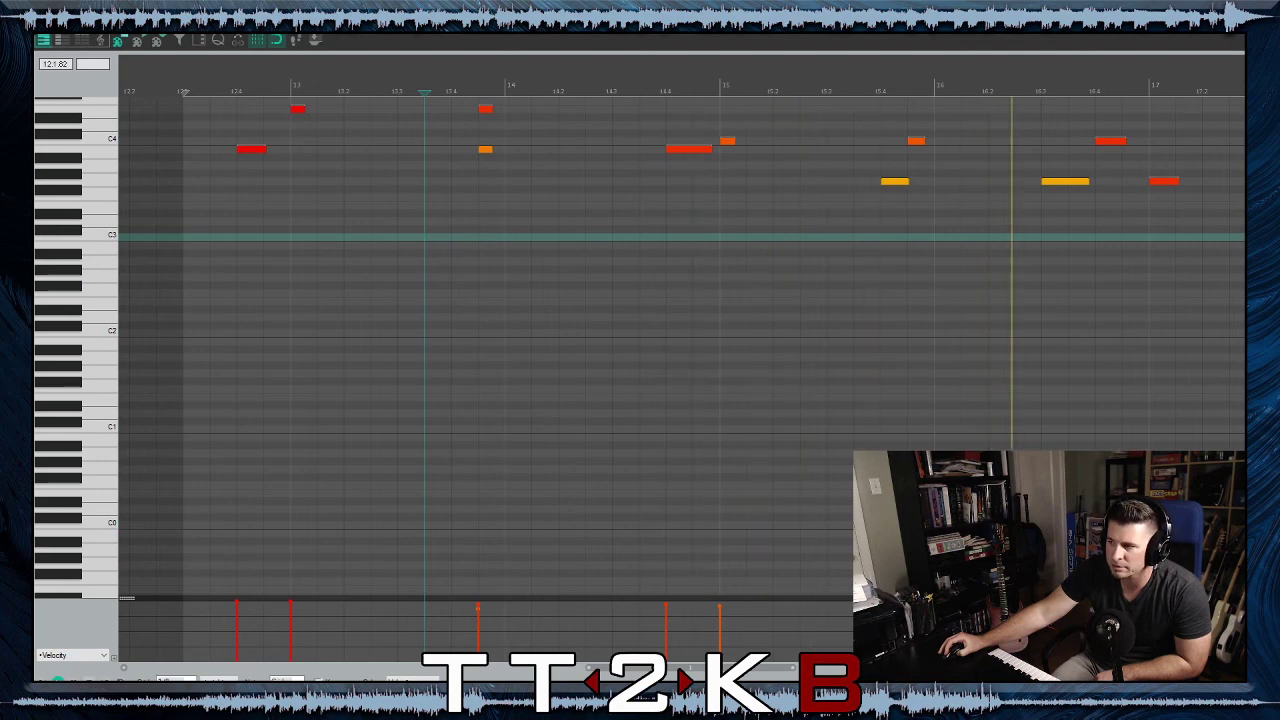
click(1053, 183)
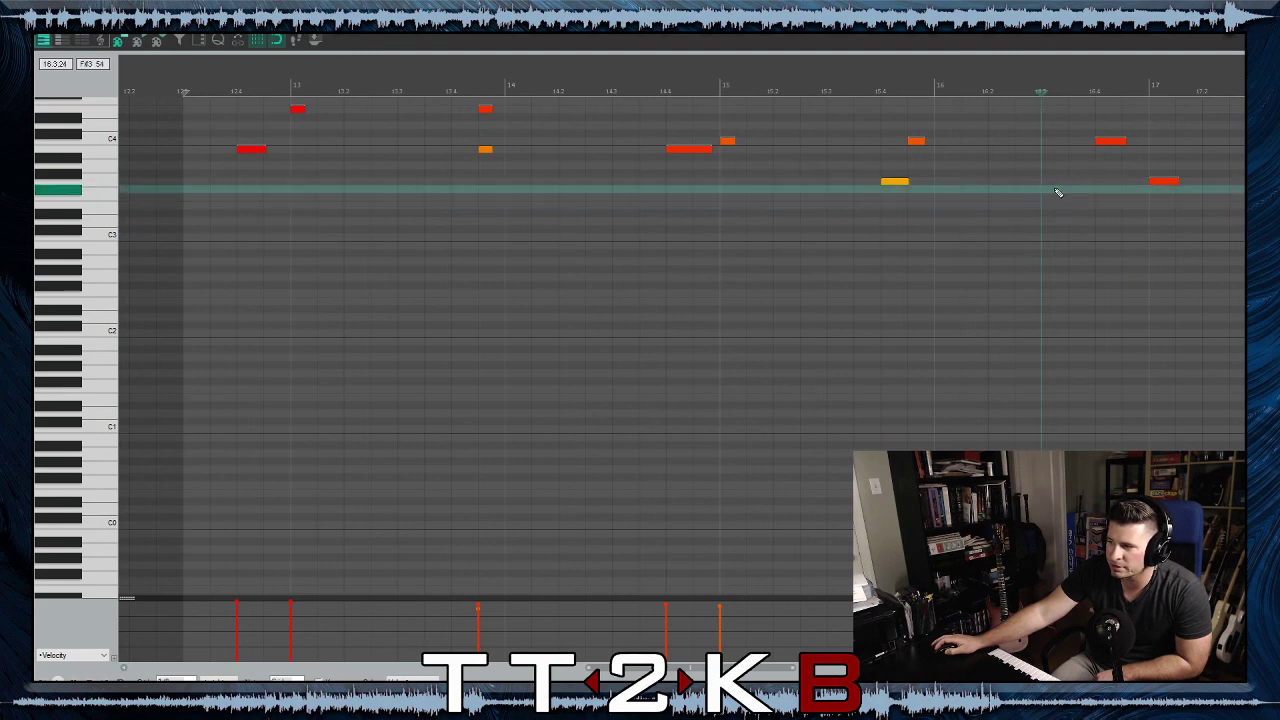
Play on from 16.3, move the G3 hit early in bar 22 back to just before the barline, and delete the F4 hit at 21.2
scroll(1030, 220, down, 4)
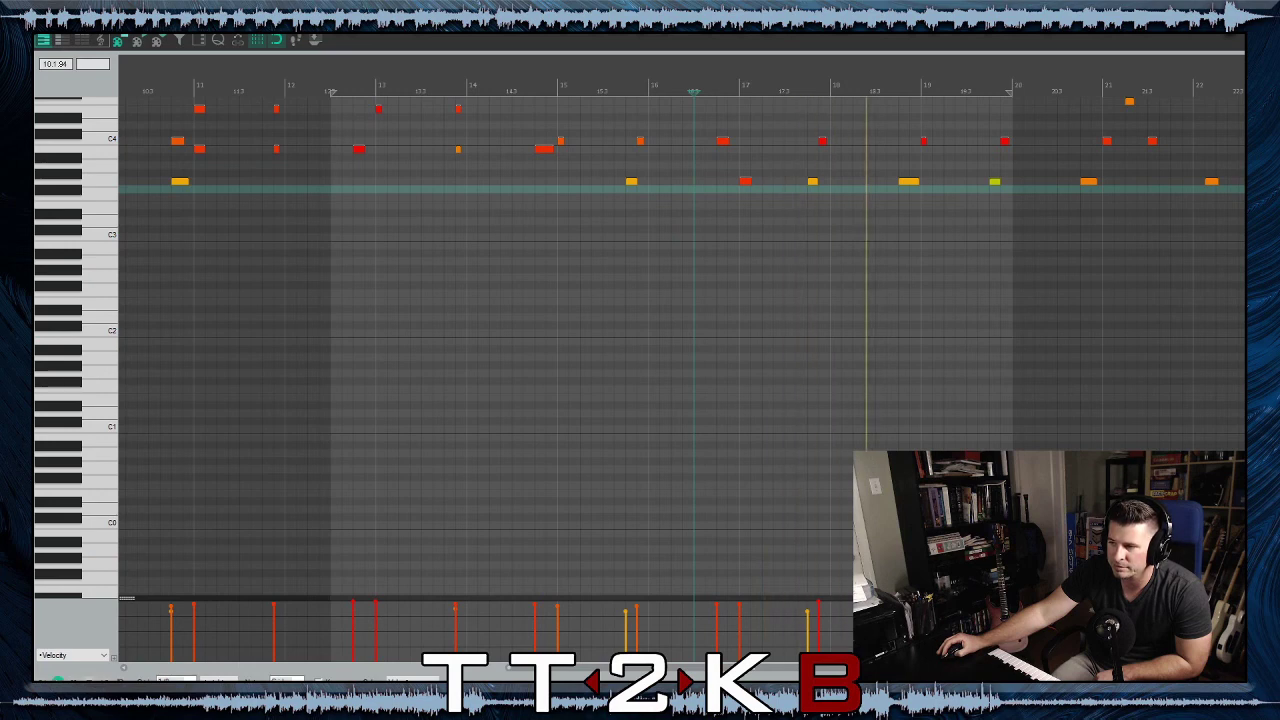
key(space)
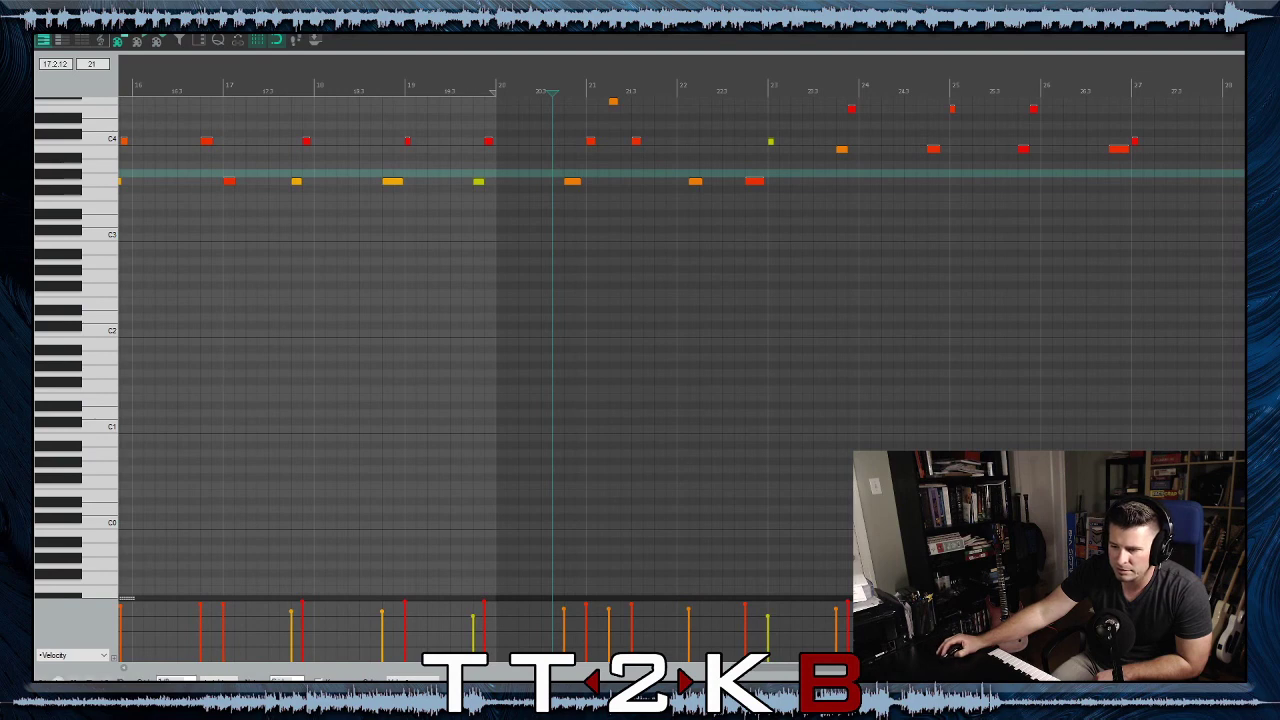
key(space)
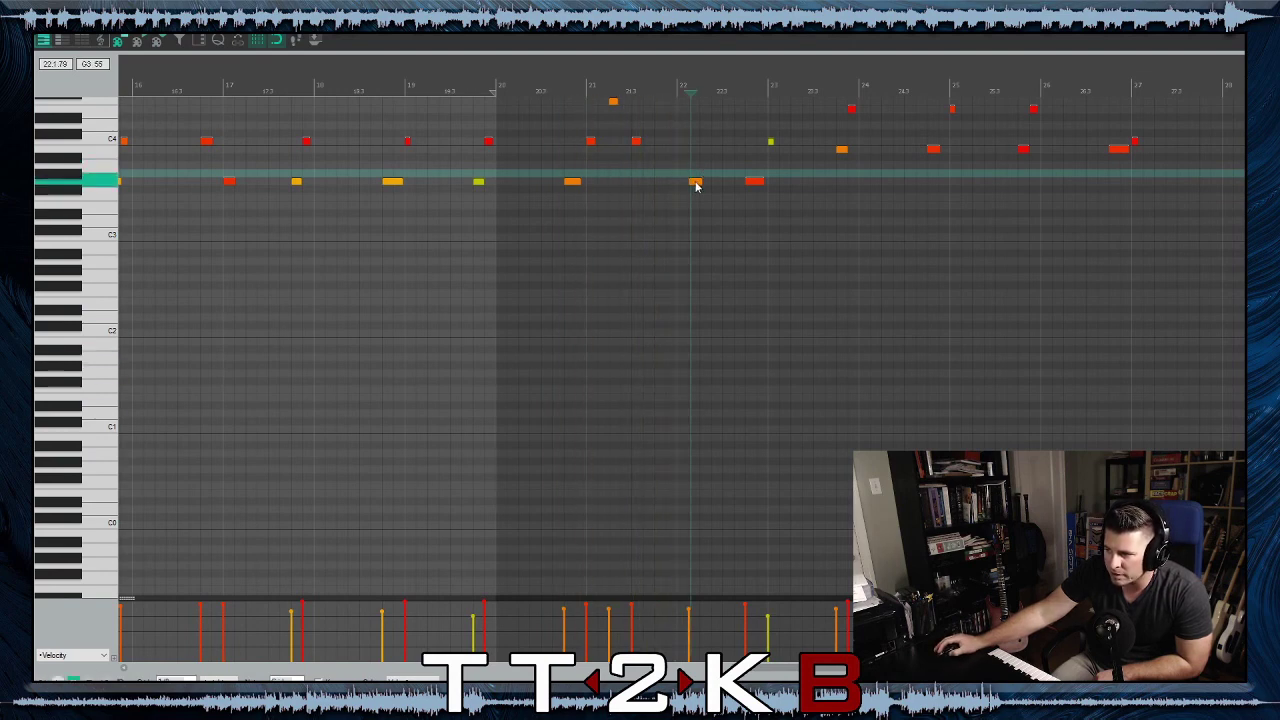
drag(697, 186, 683, 185)
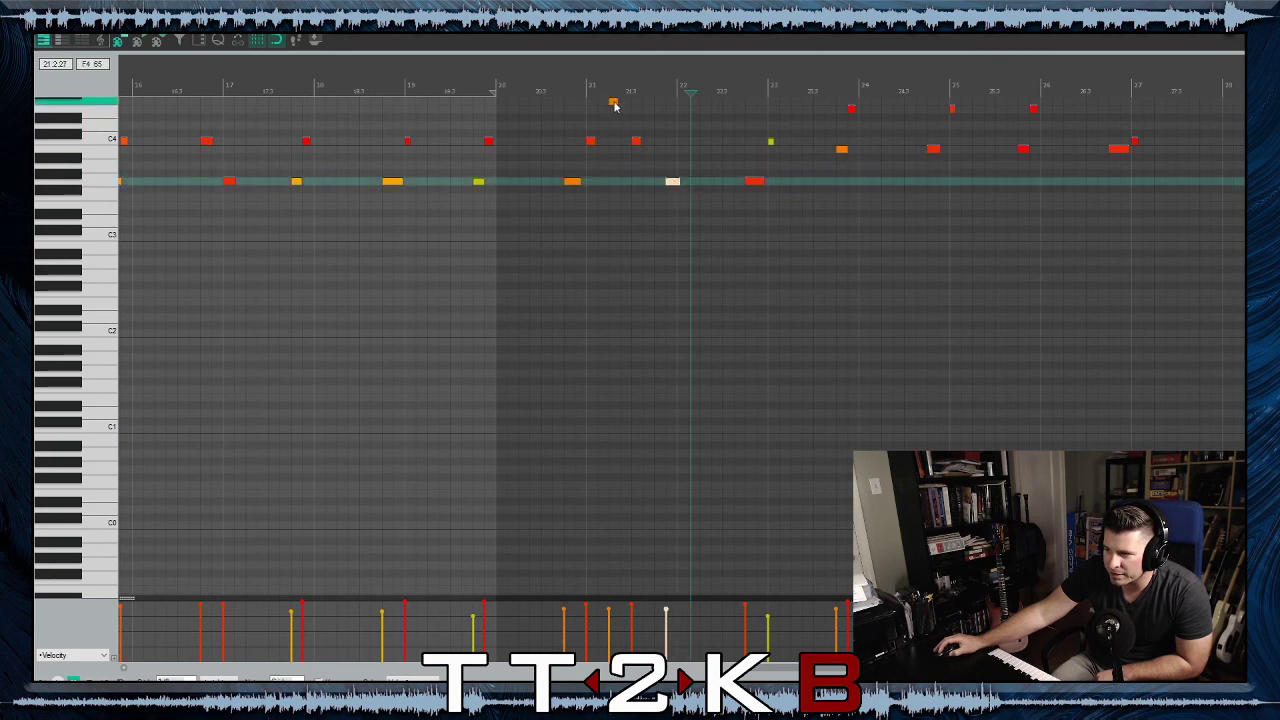
Play back from the start of bar 20 and delete the C4 hit at 21.3
click(508, 217)
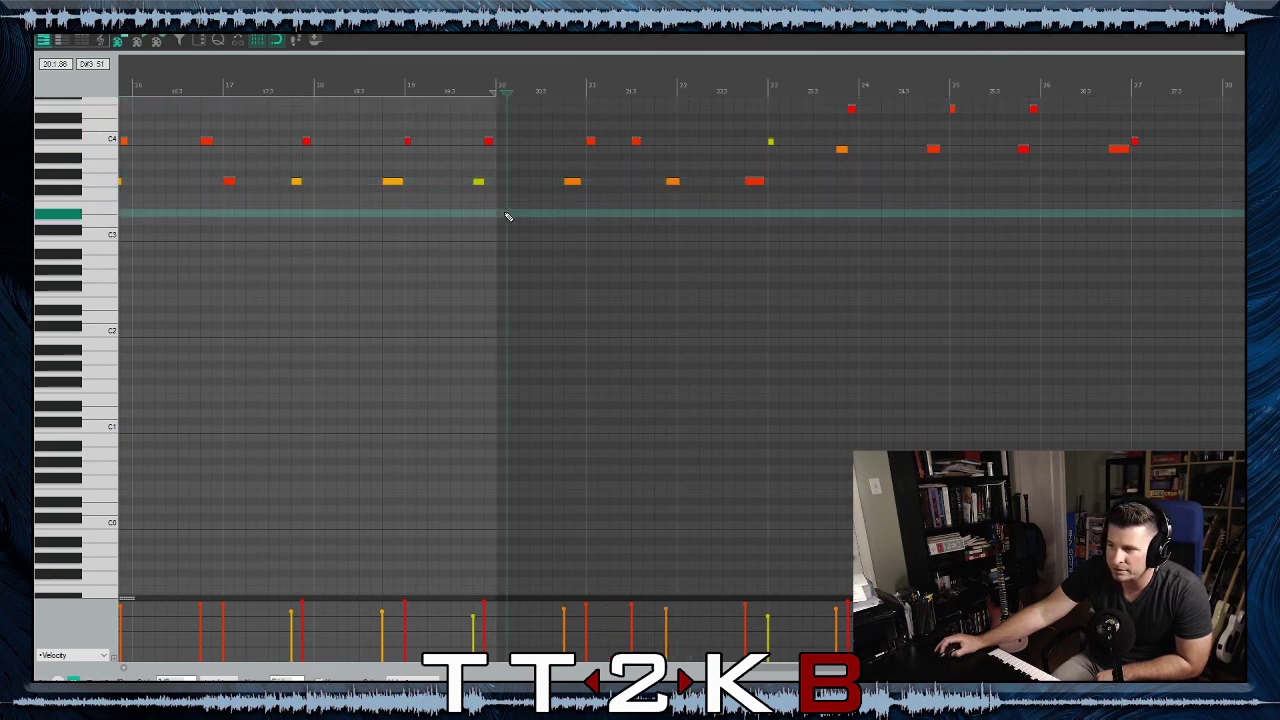
key(space)
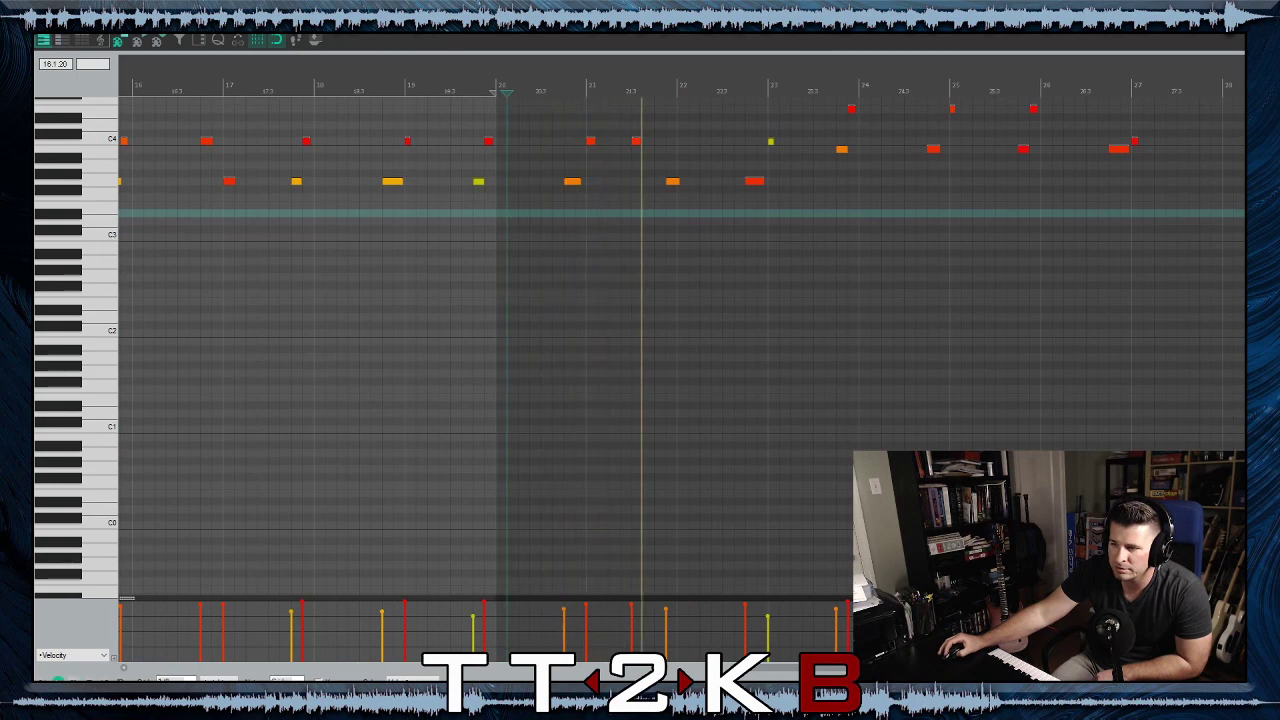
key(space)
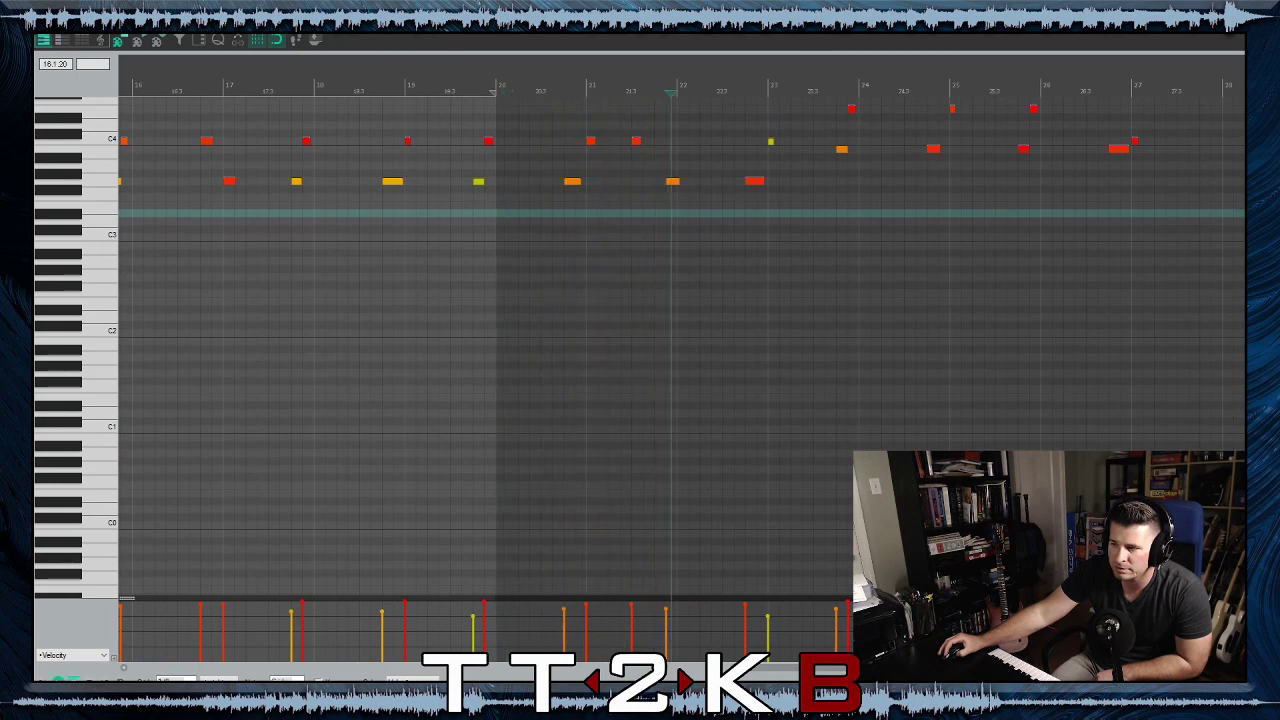
right_click(634, 141)
Play from the second half of bar 20, move the C4 hit at the start of bar 23 down to B3 and raise its velocity
click(547, 259)
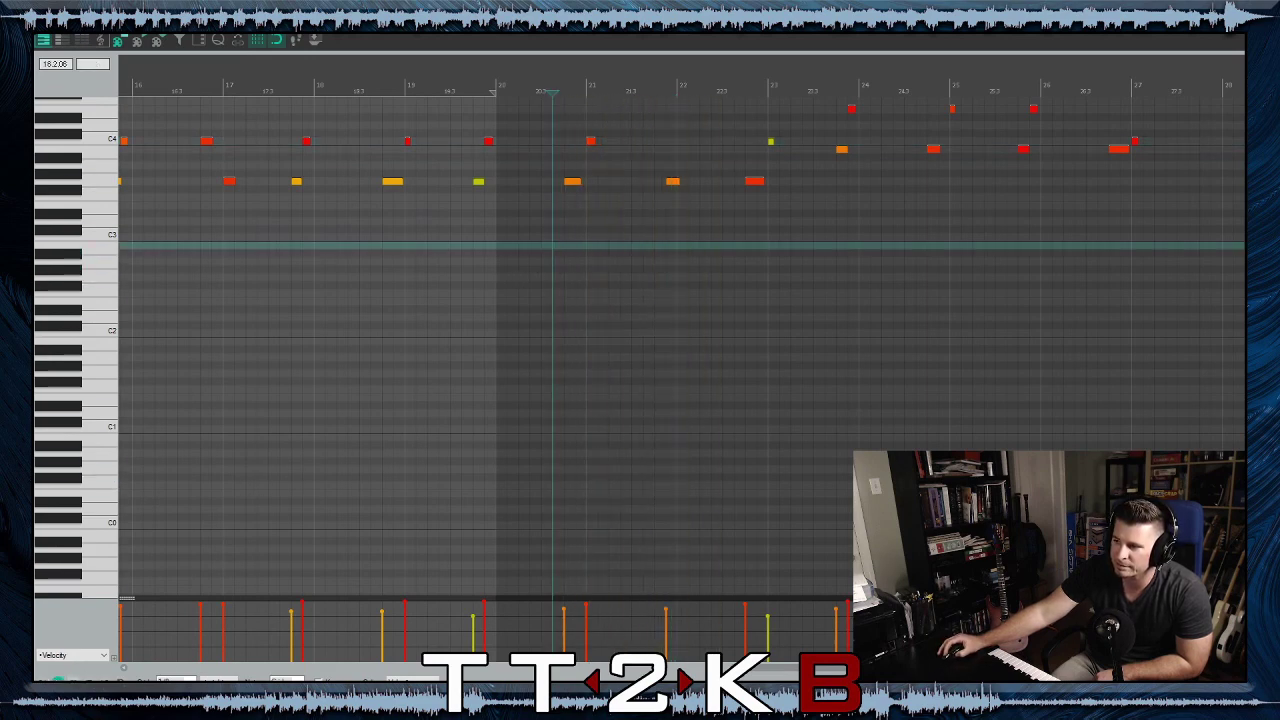
key(space)
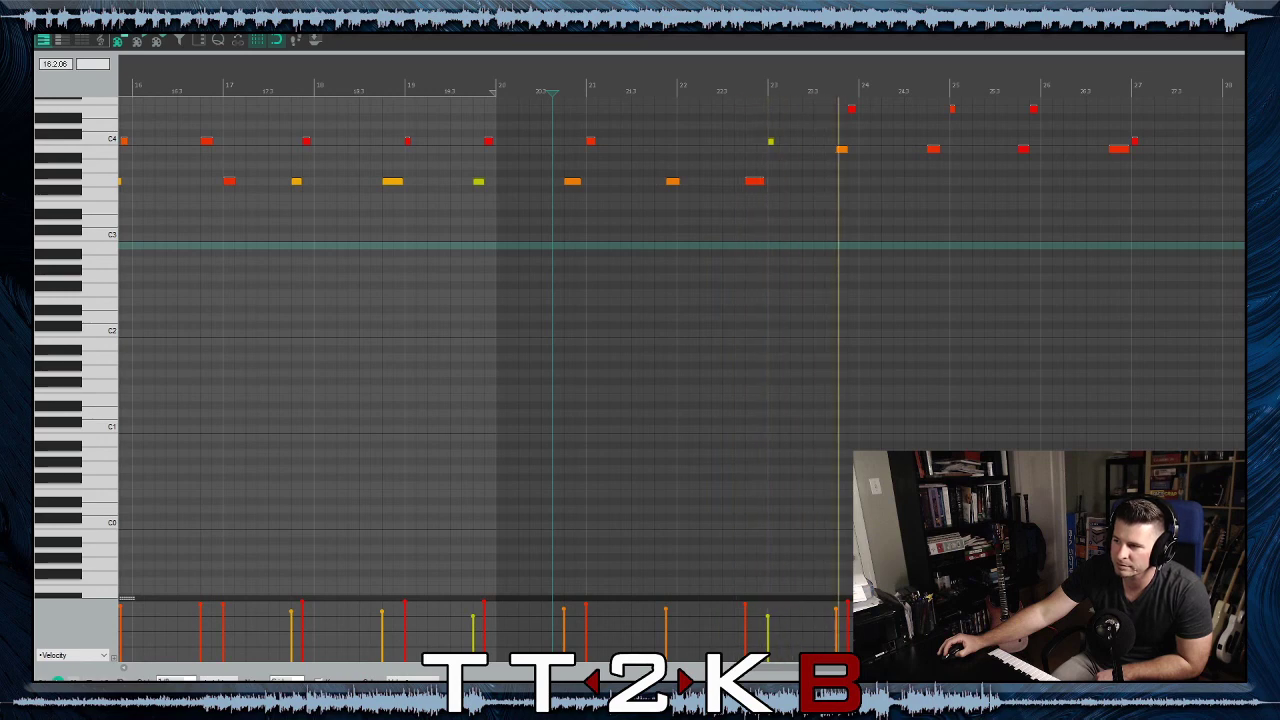
key(space)
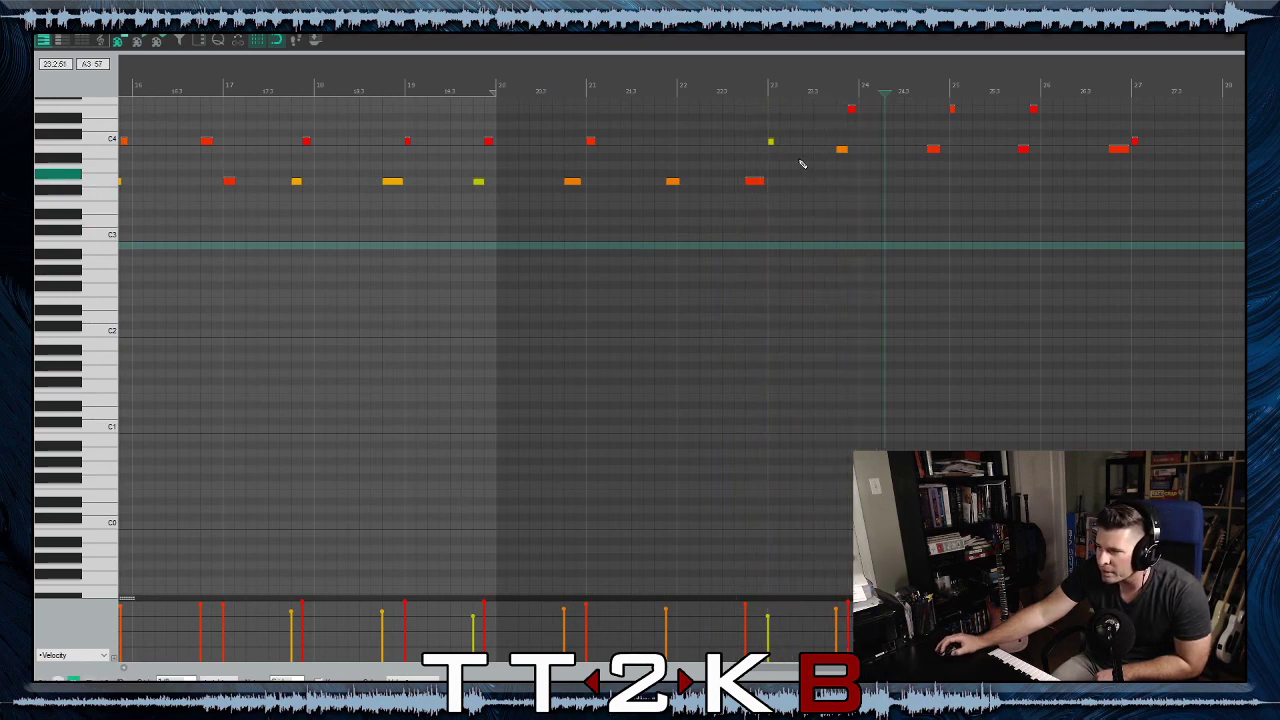
drag(771, 142, 771, 125)
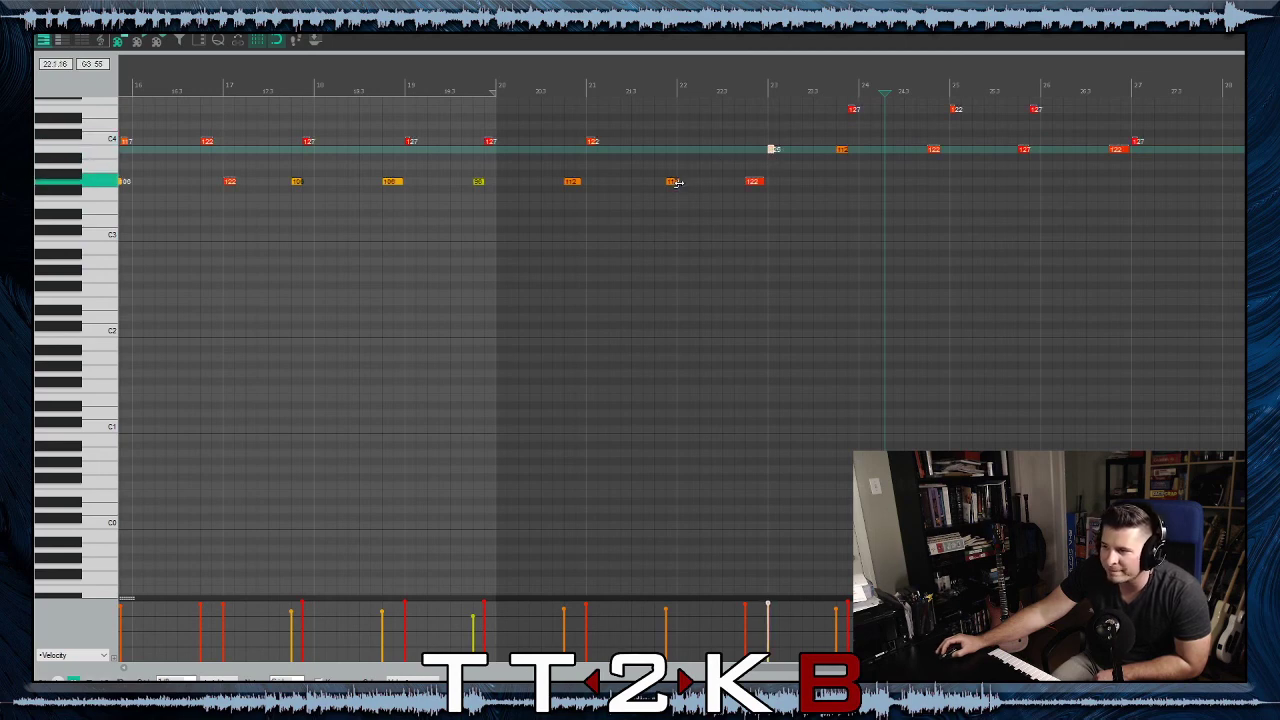
Add a C4 hit at the start of bar 22, raise the velocity of the last G3 hit in bar 19, and play the passage back
click(687, 148)
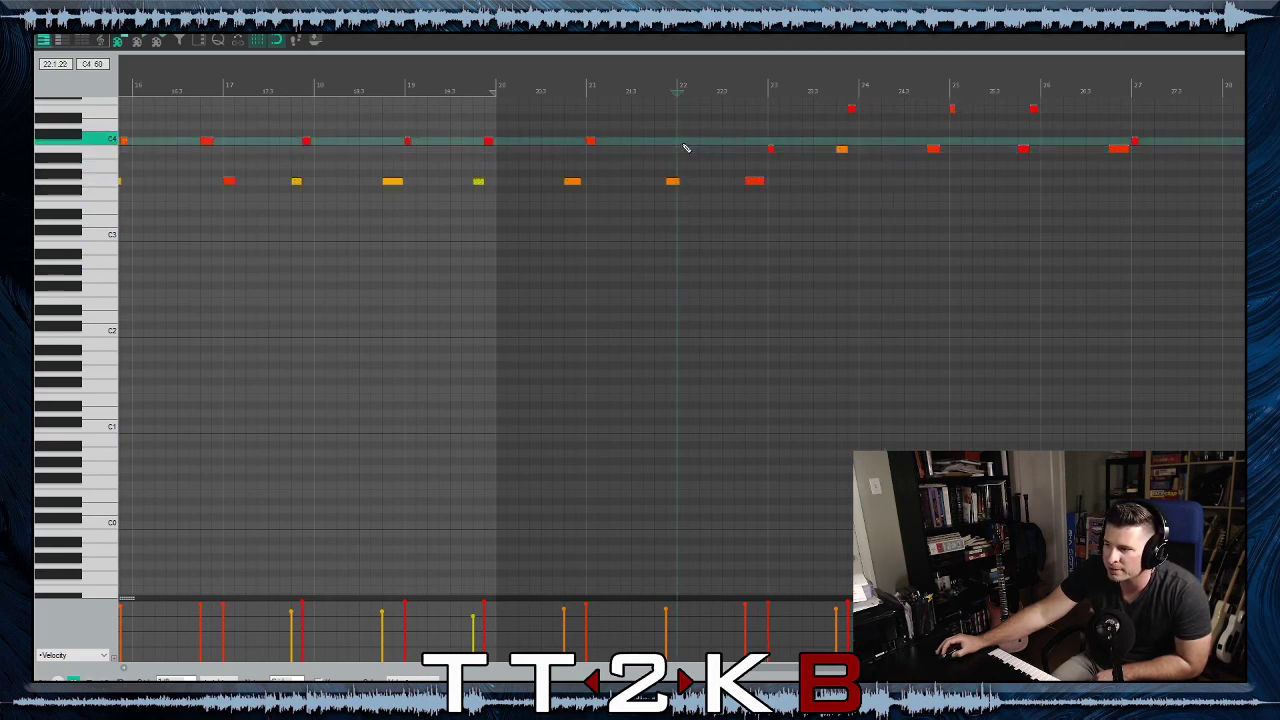
click(683, 141)
click(459, 247)
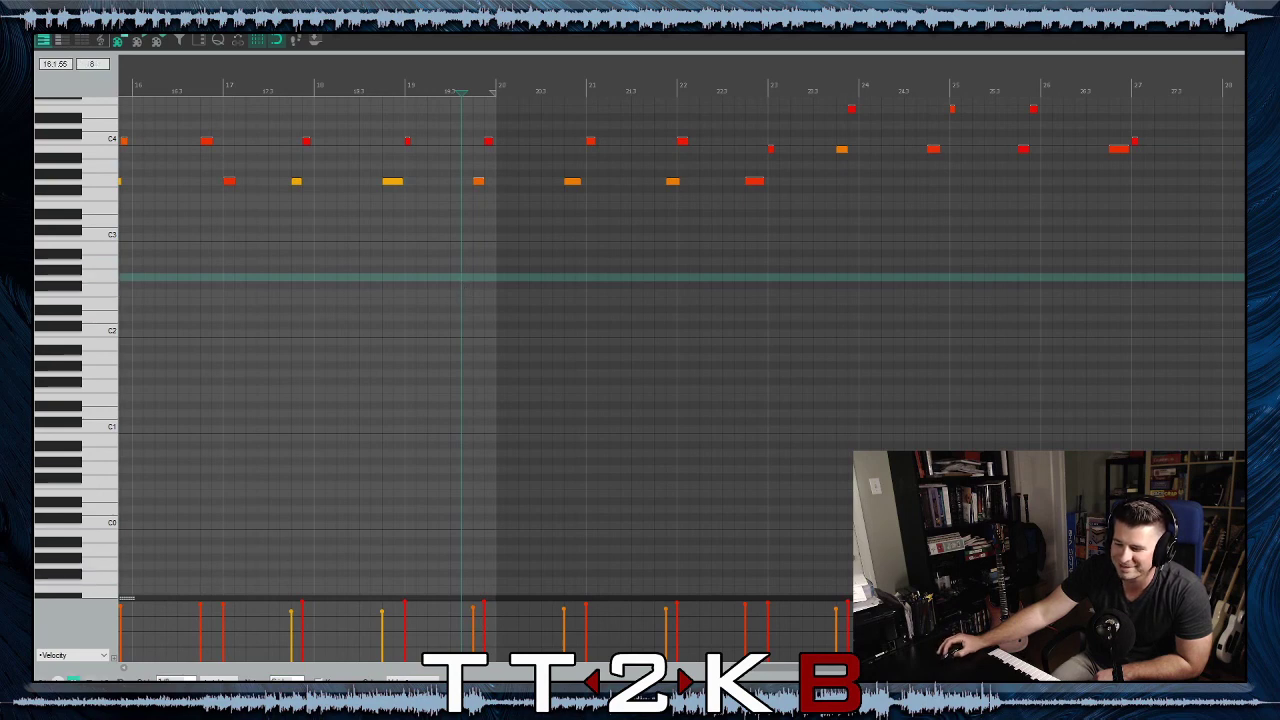
key(space)
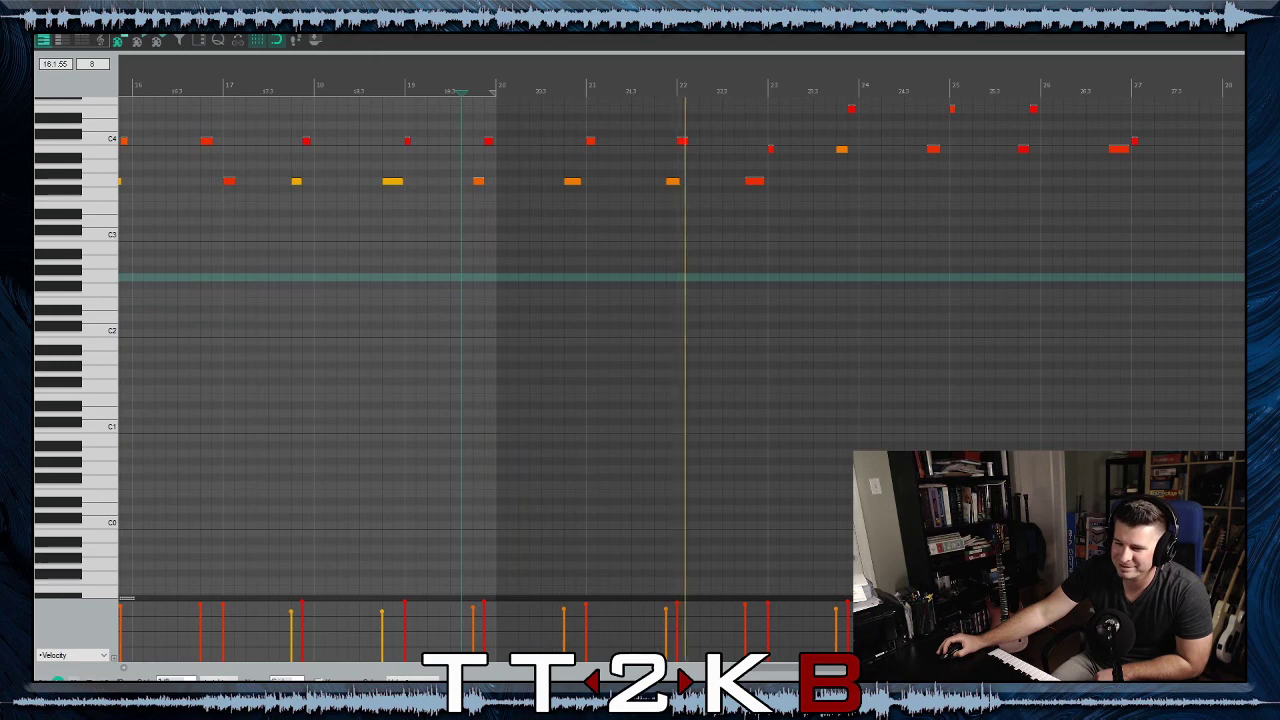
key(space)
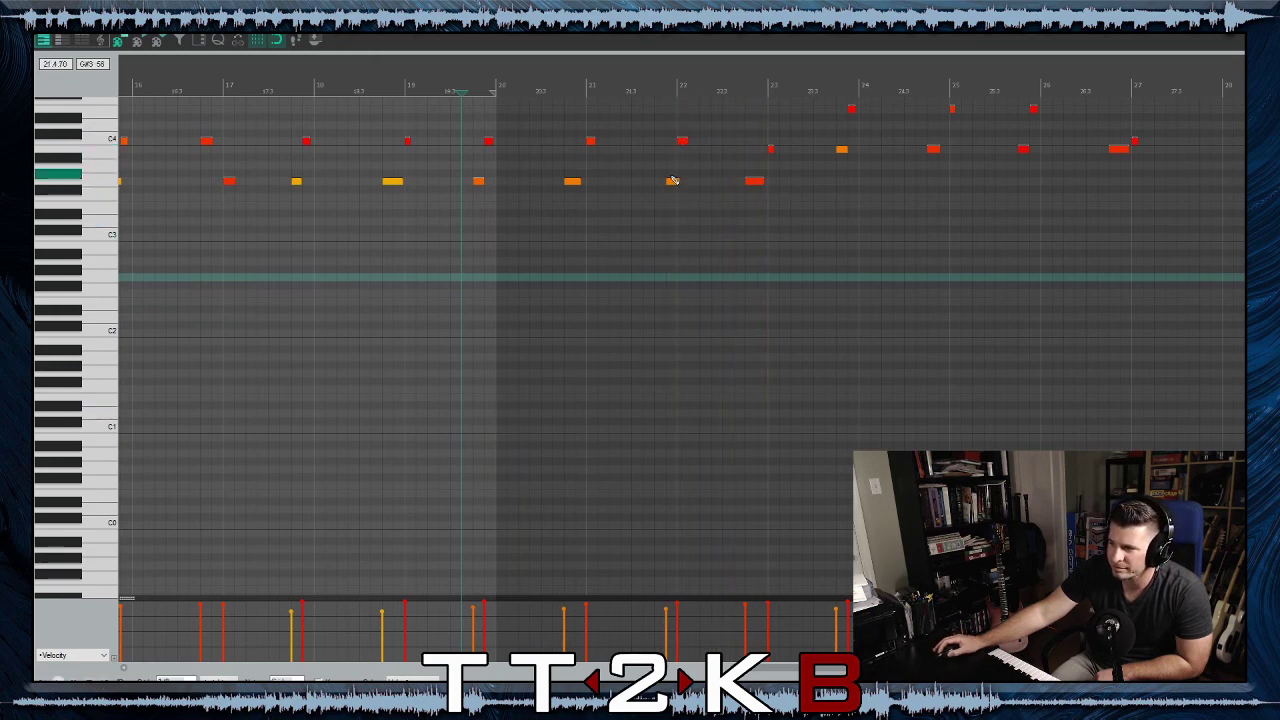
Play from the start of bar 21 and move the G3 hit just before bar 22 earlier, onto 21.4
click(612, 205)
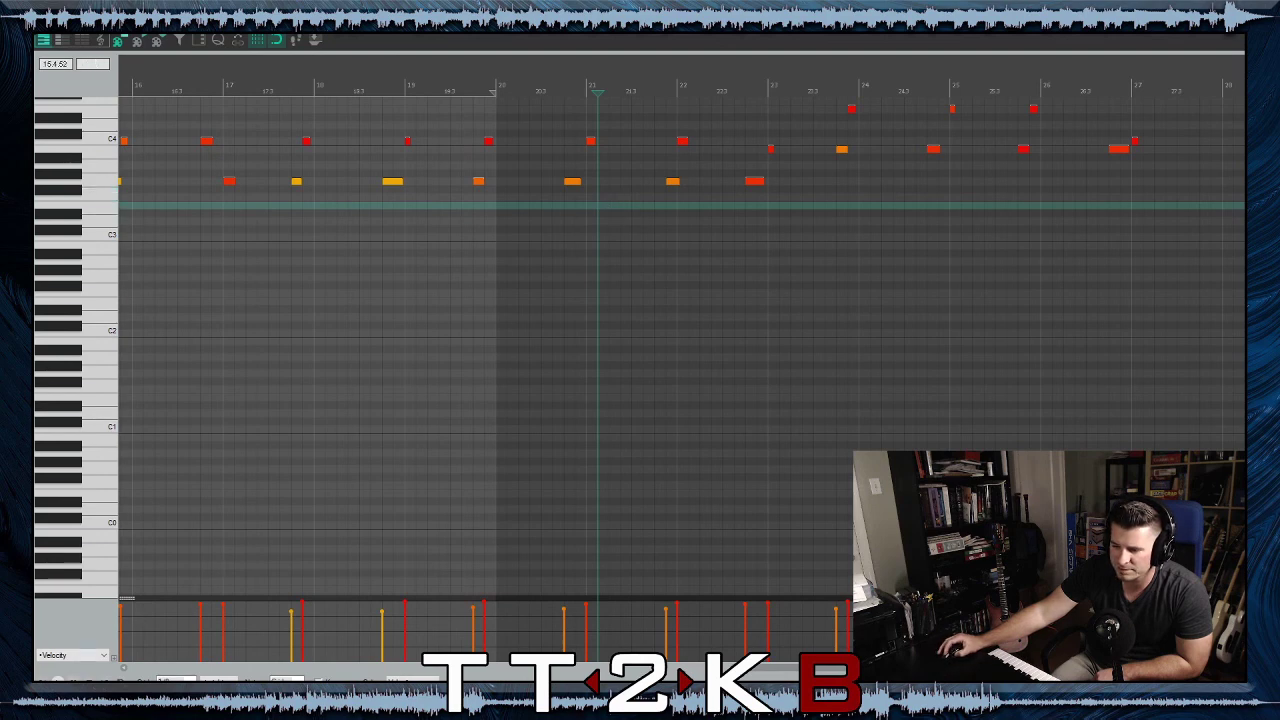
key(space)
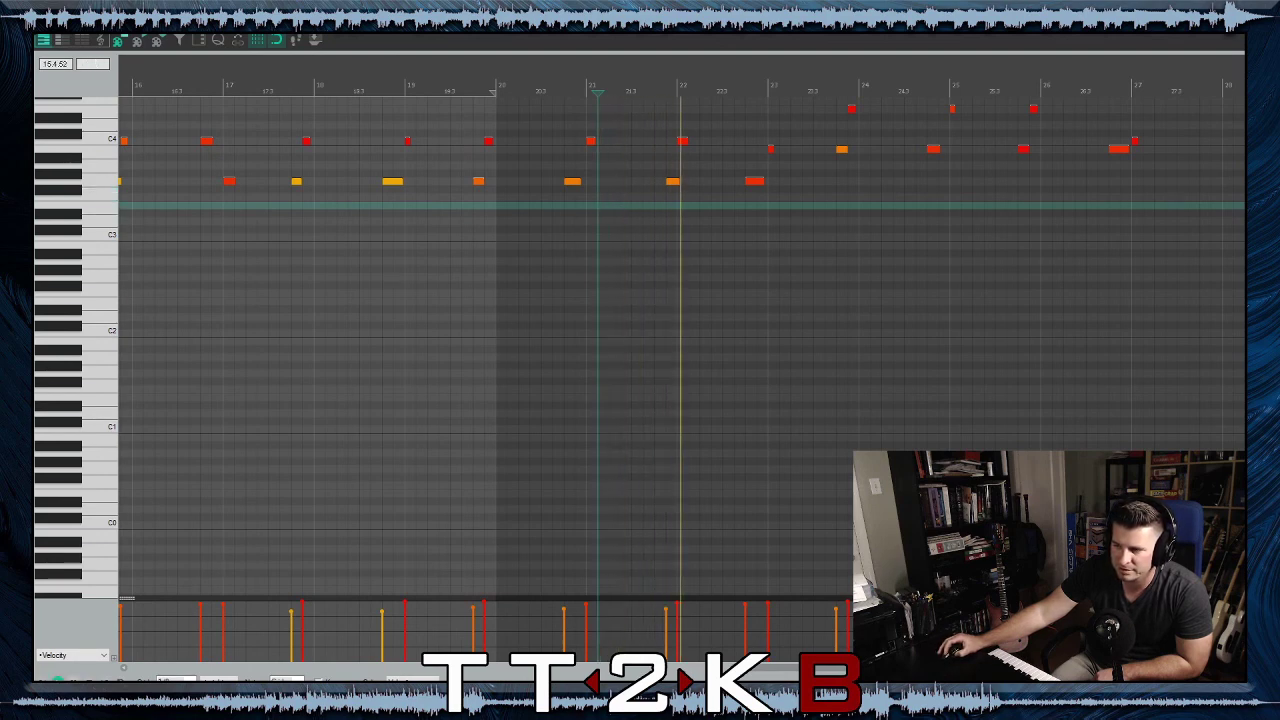
click(660, 181)
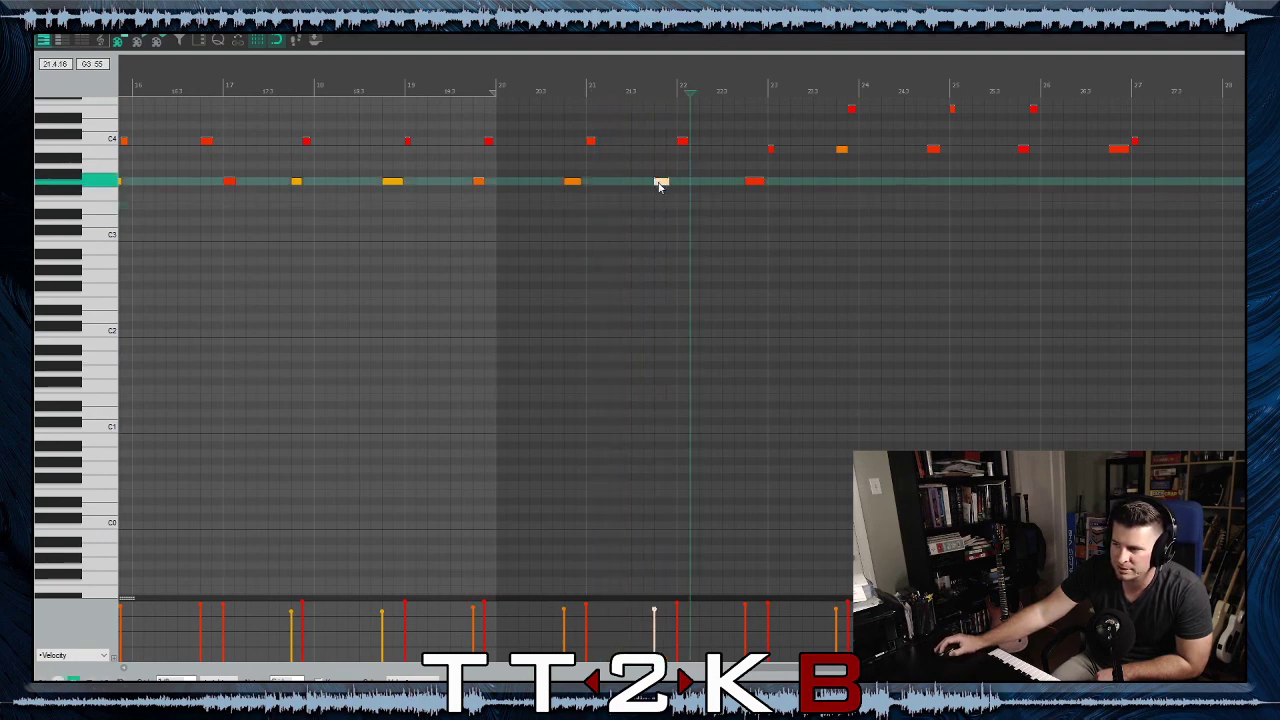
Play on from 21.3 and shift the B3 hit at 25.4 later to line up with the E4 hit above it
click(632, 184)
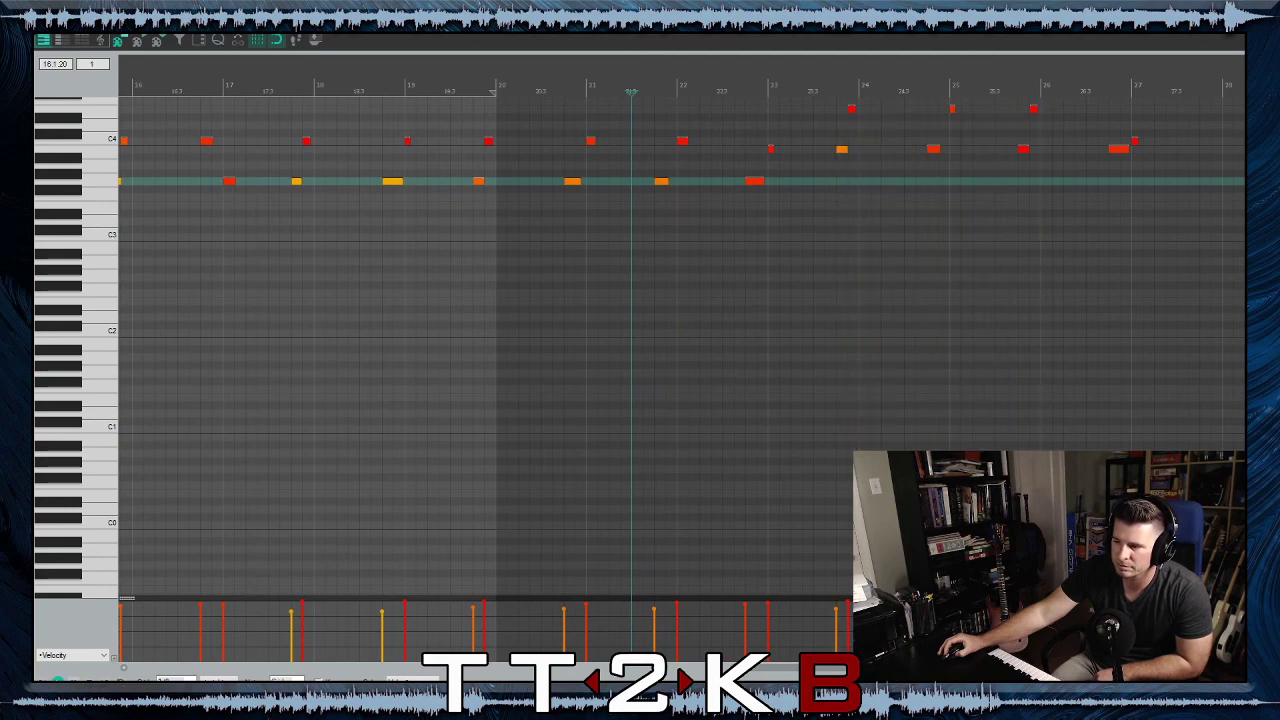
key(space)
click(1023, 151)
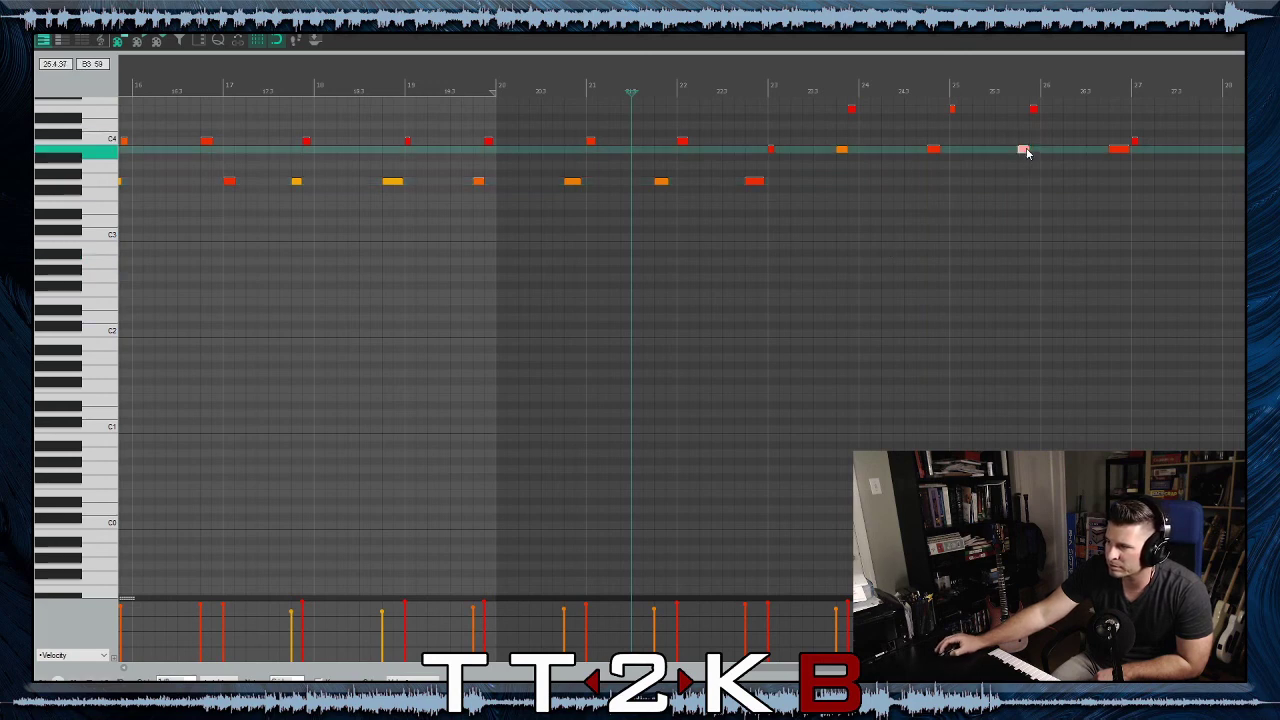
Play the part from the second half of bar 24 to check the aligned hits, and close the MIDI editor
click(916, 183)
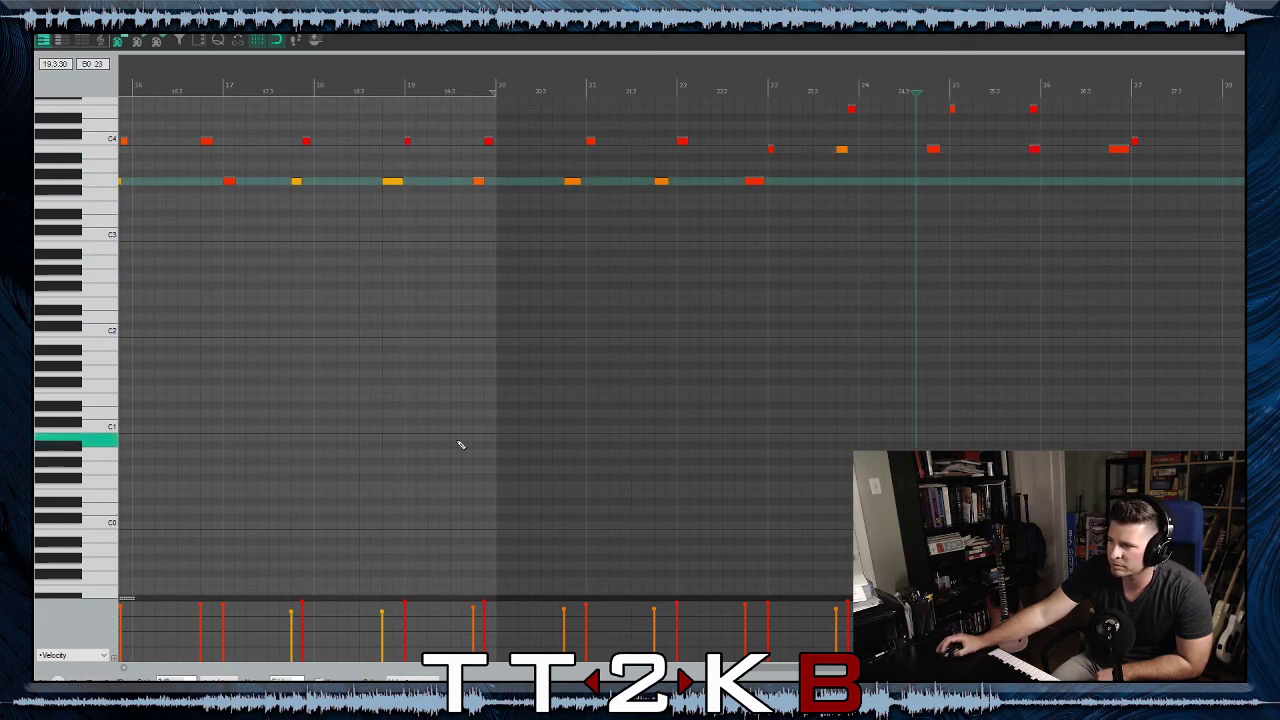
key(space)
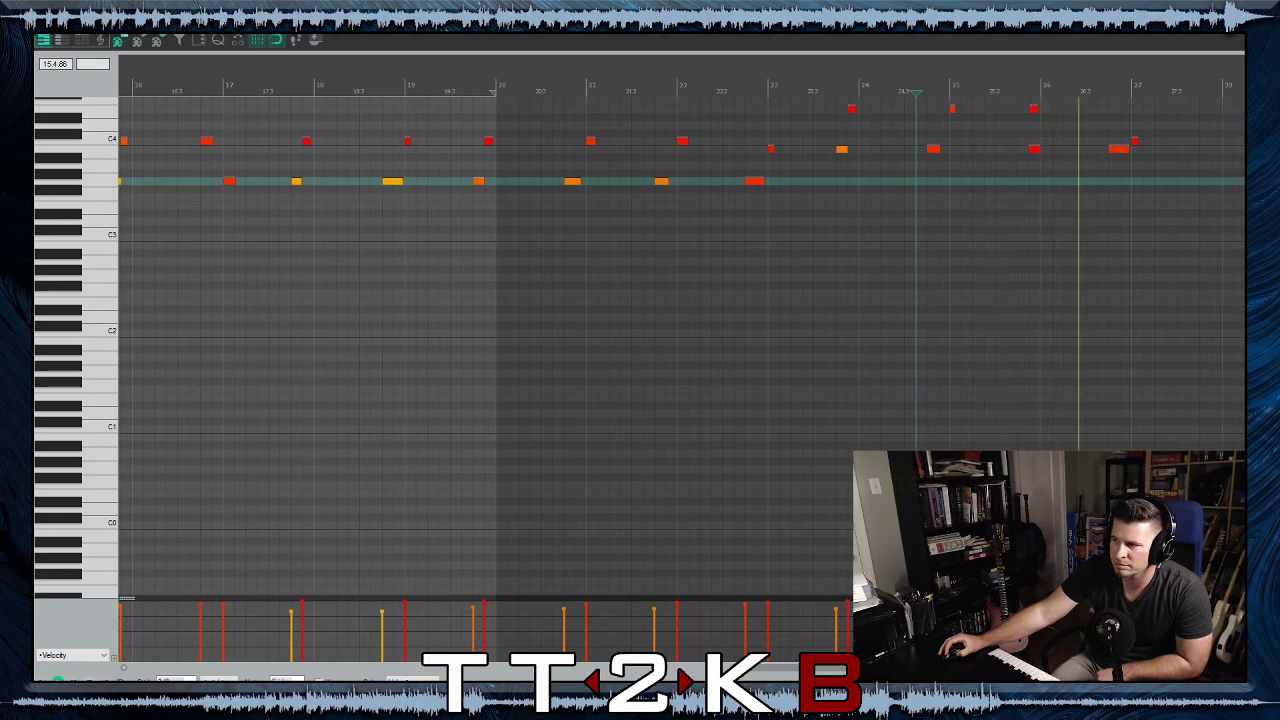
key(space)
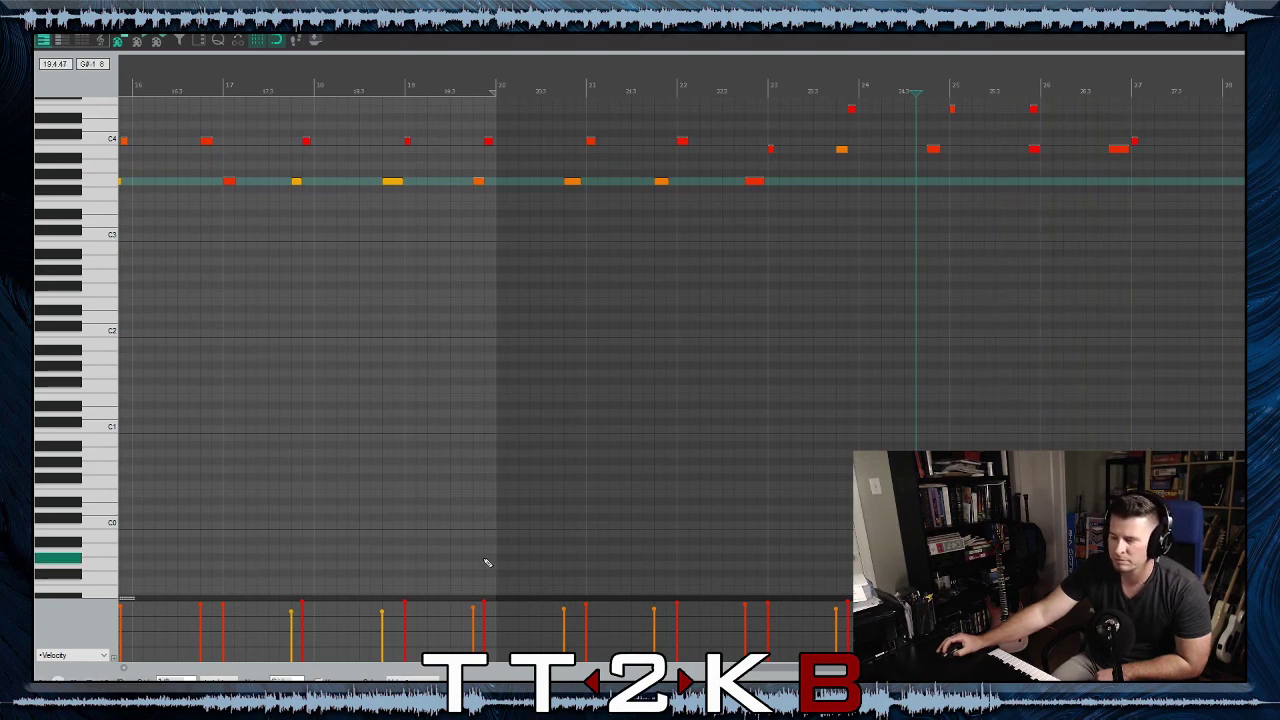
key(Escape)
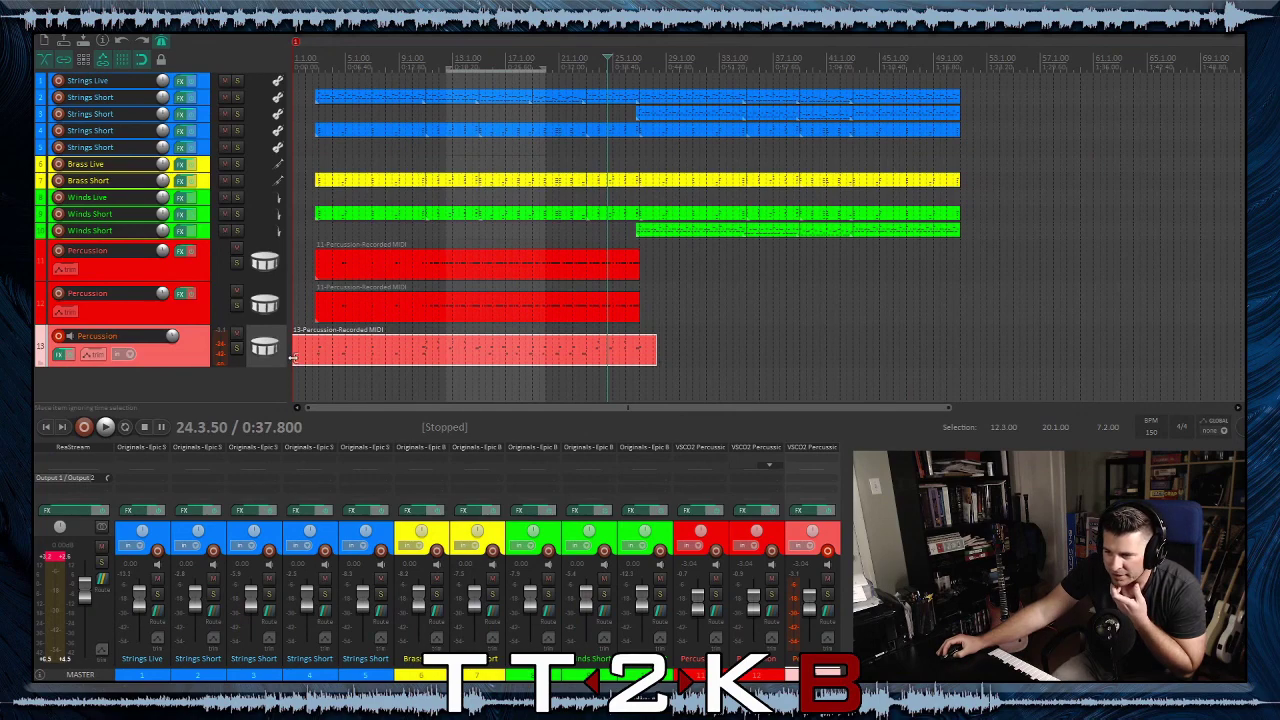
Trim the start and end of the track 13 percussion item to match the percussion items on tracks 11 and 12
drag(292, 357, 314, 368)
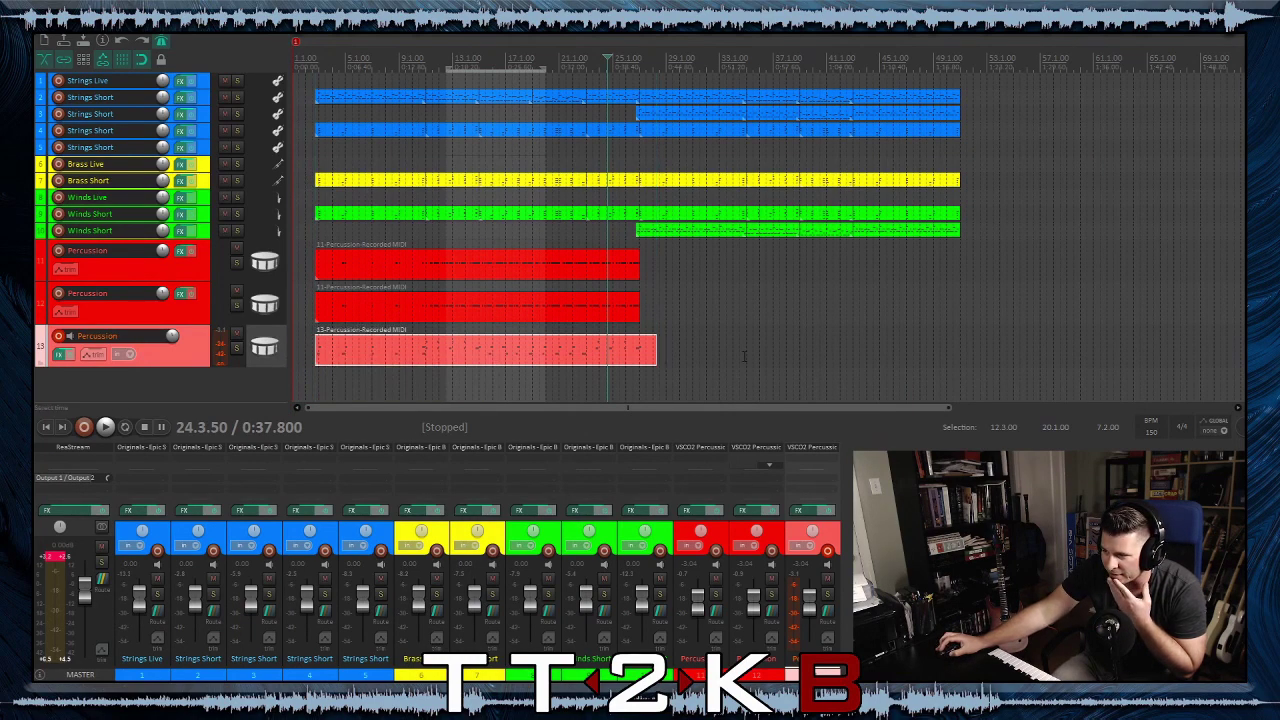
scroll(744, 358, up, 4)
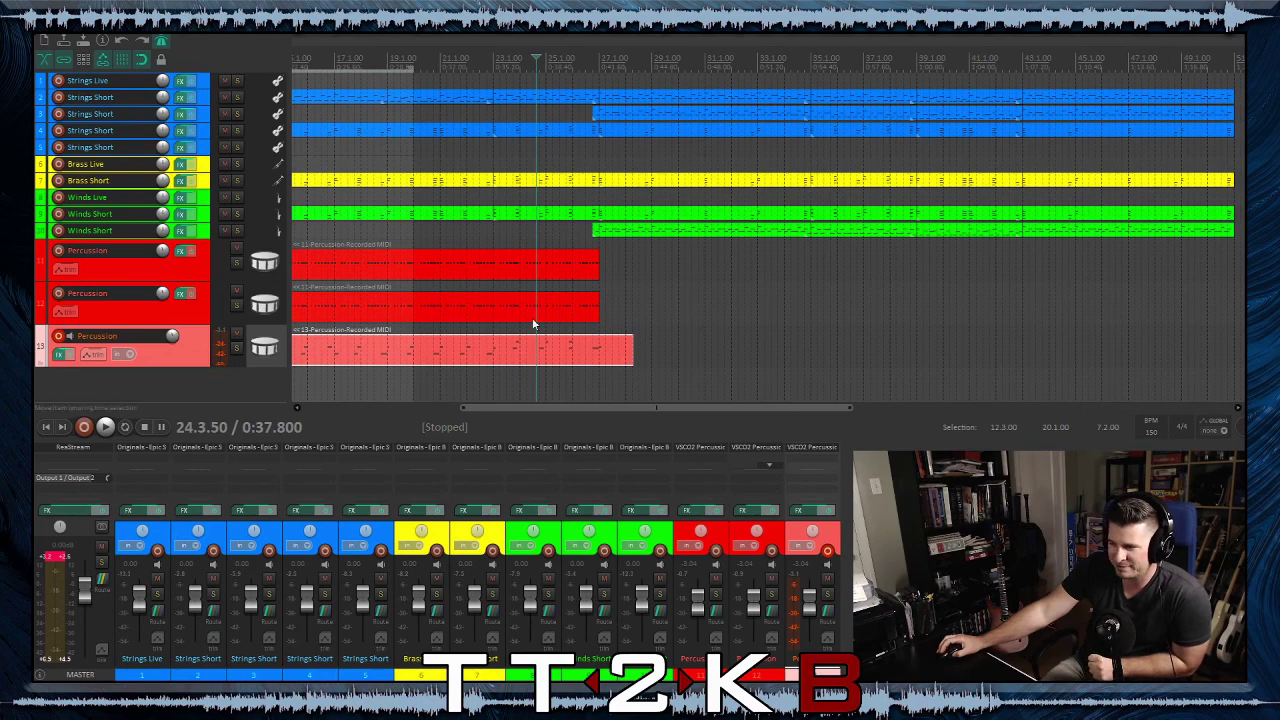
scroll(343, 326, left, 5)
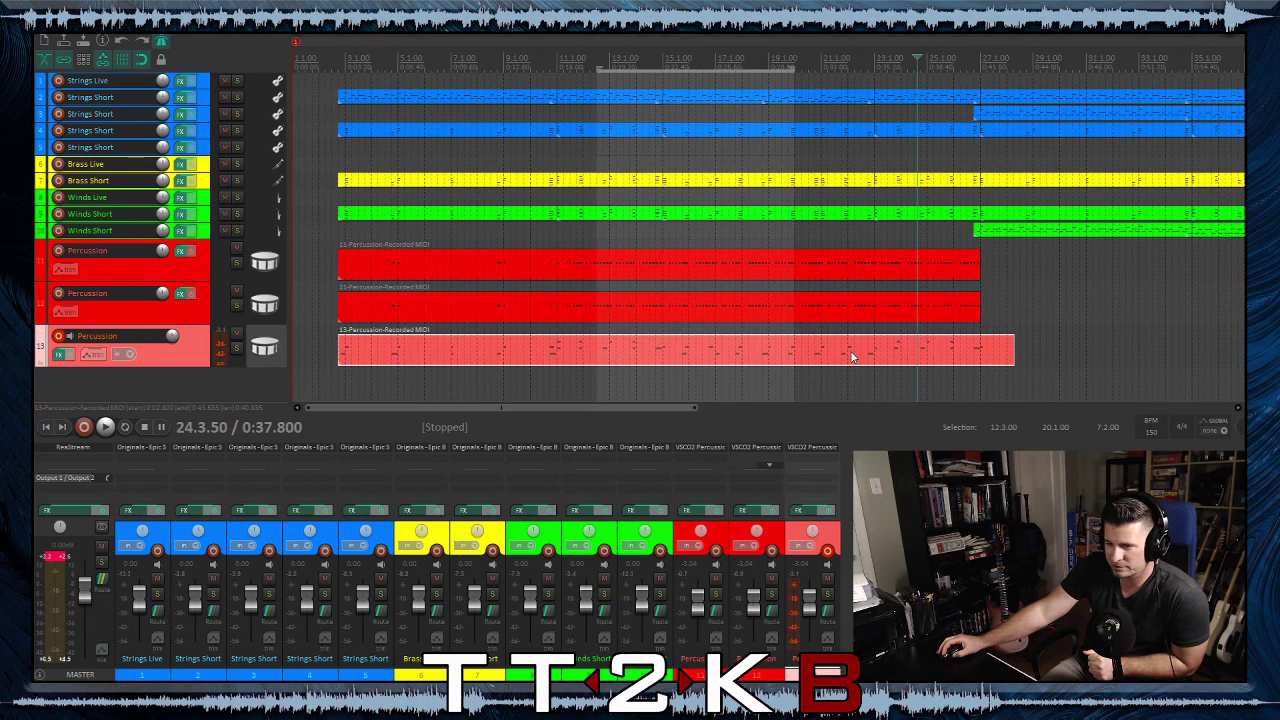
drag(1012, 356, 981, 366)
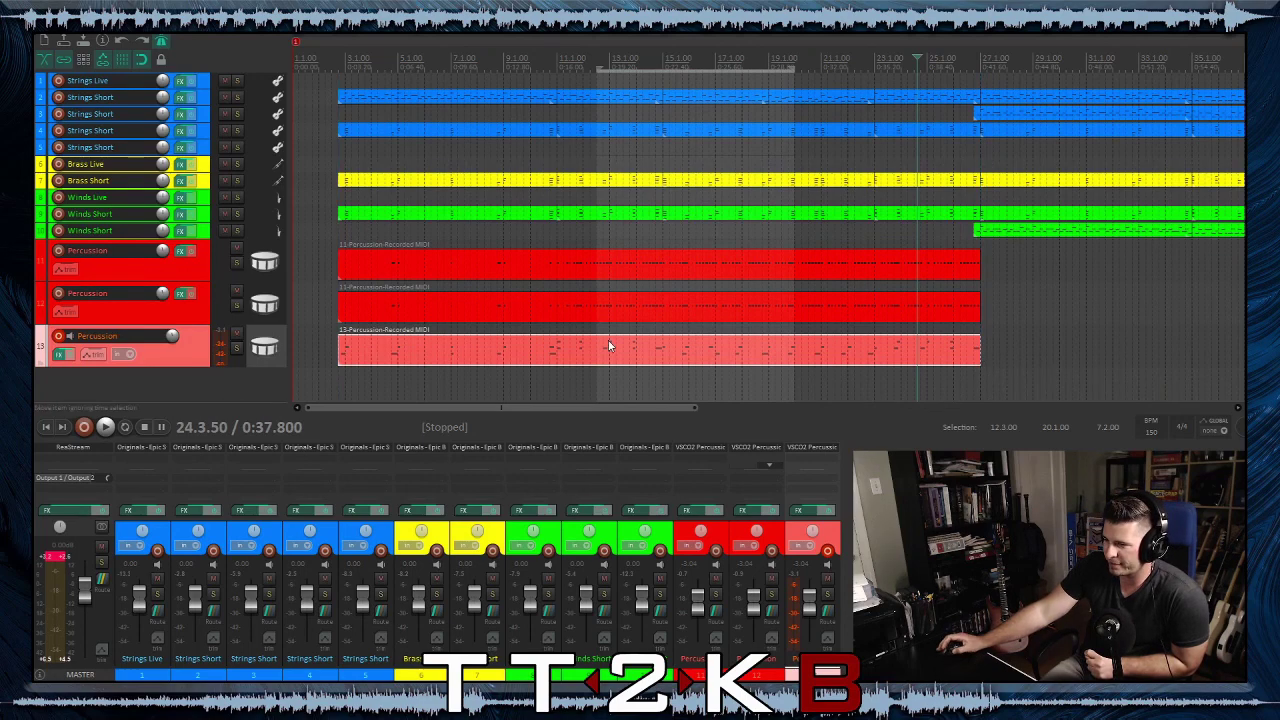
Disarm recording on percussion track 13 and duplicate the track
click(59, 337)
right_click(140, 357)
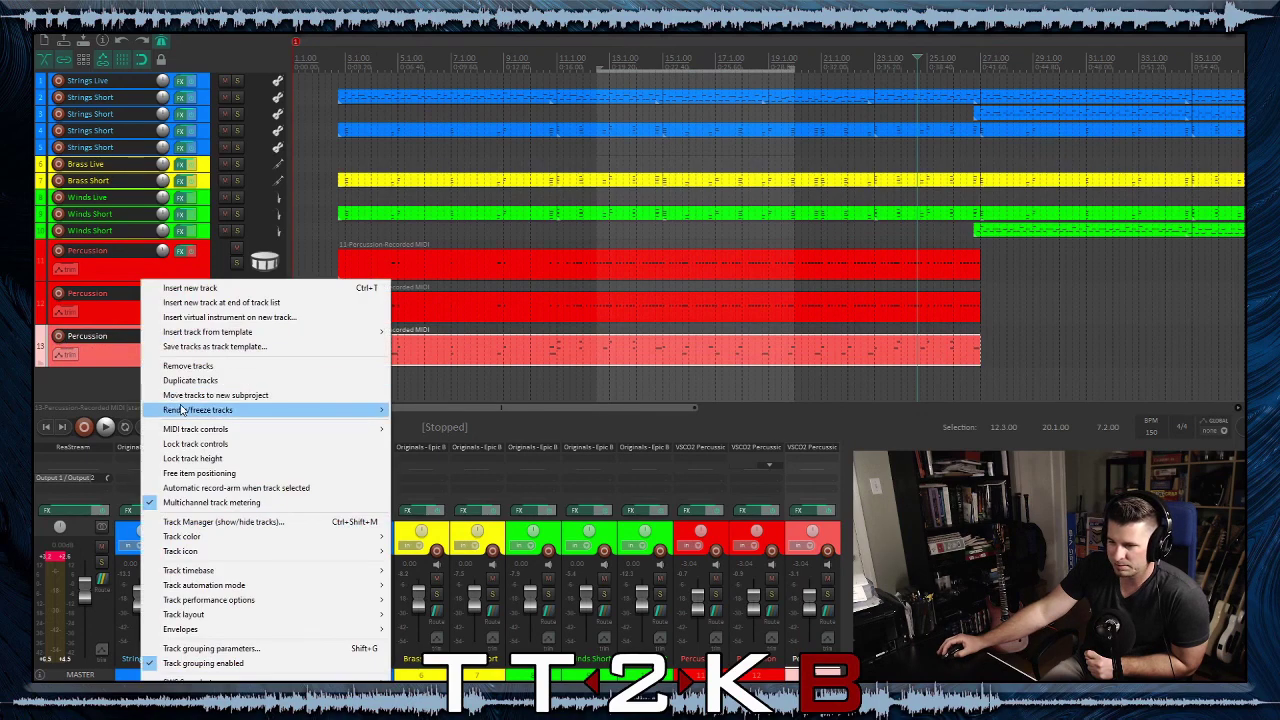
click(179, 382)
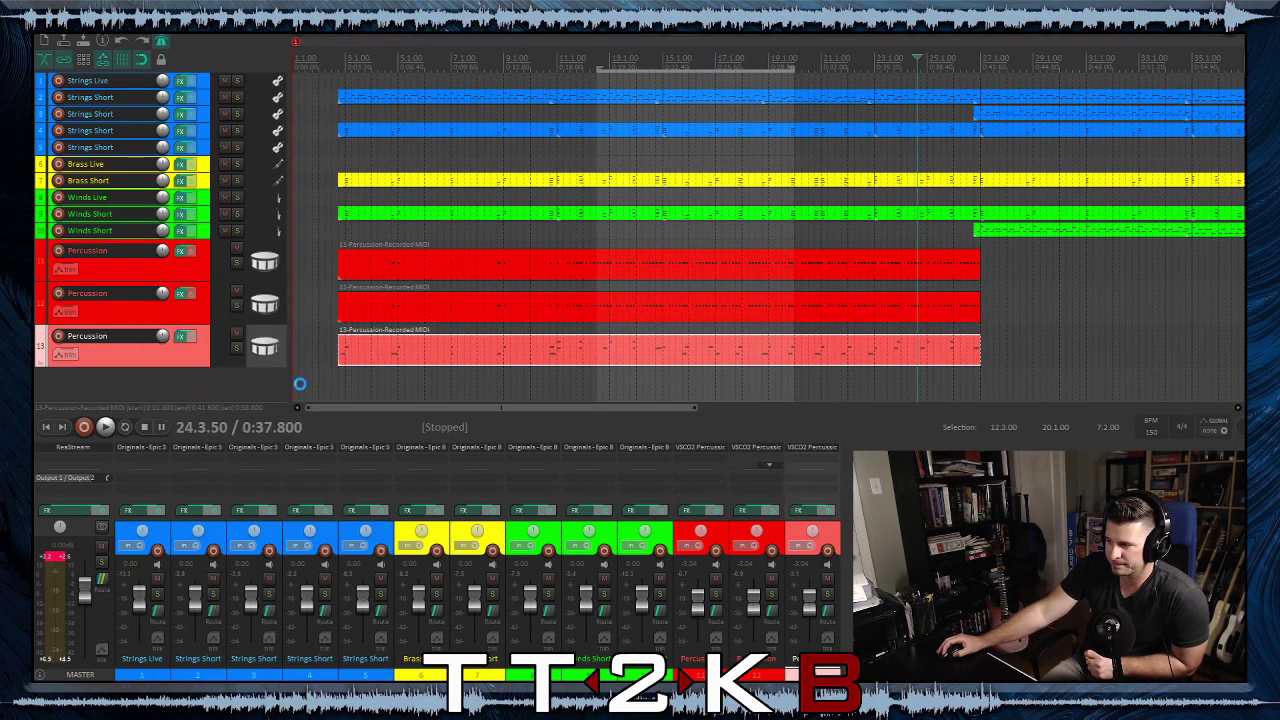
Extend the percussion item's end slightly past the items above and delete the copied item from the new track 14
drag(975, 351, 987, 352)
click(975, 397)
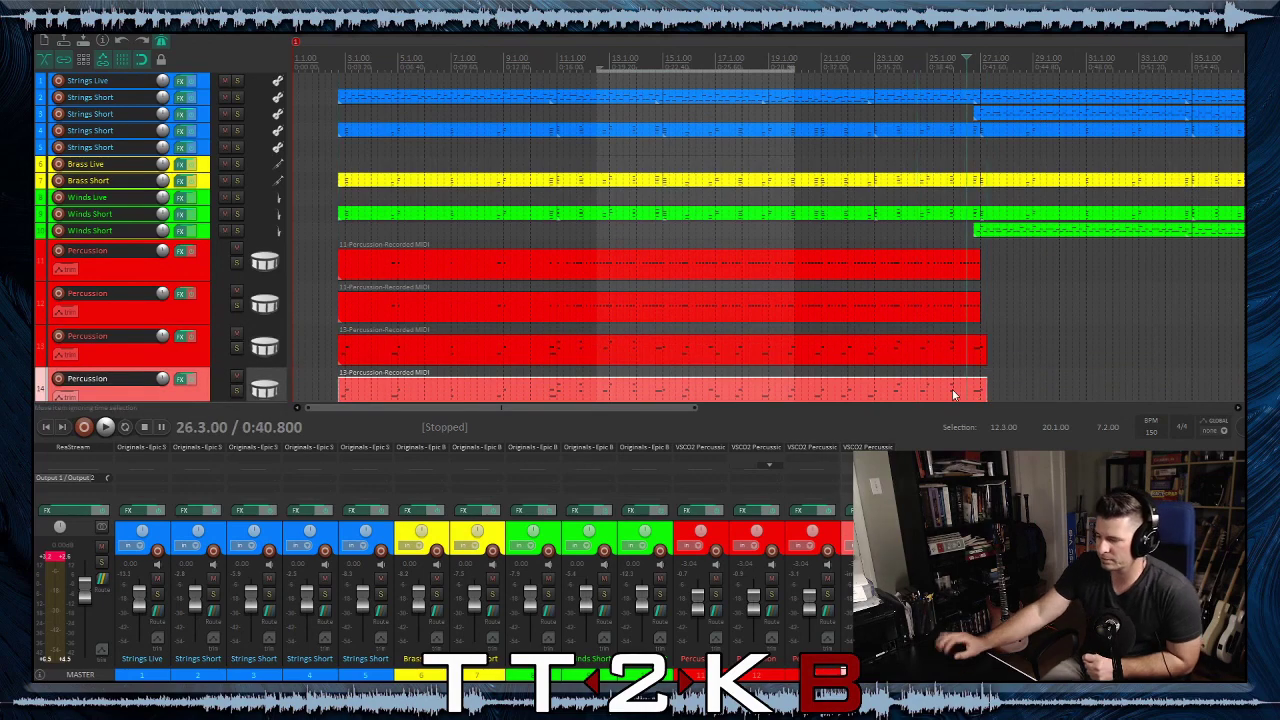
key(Delete)
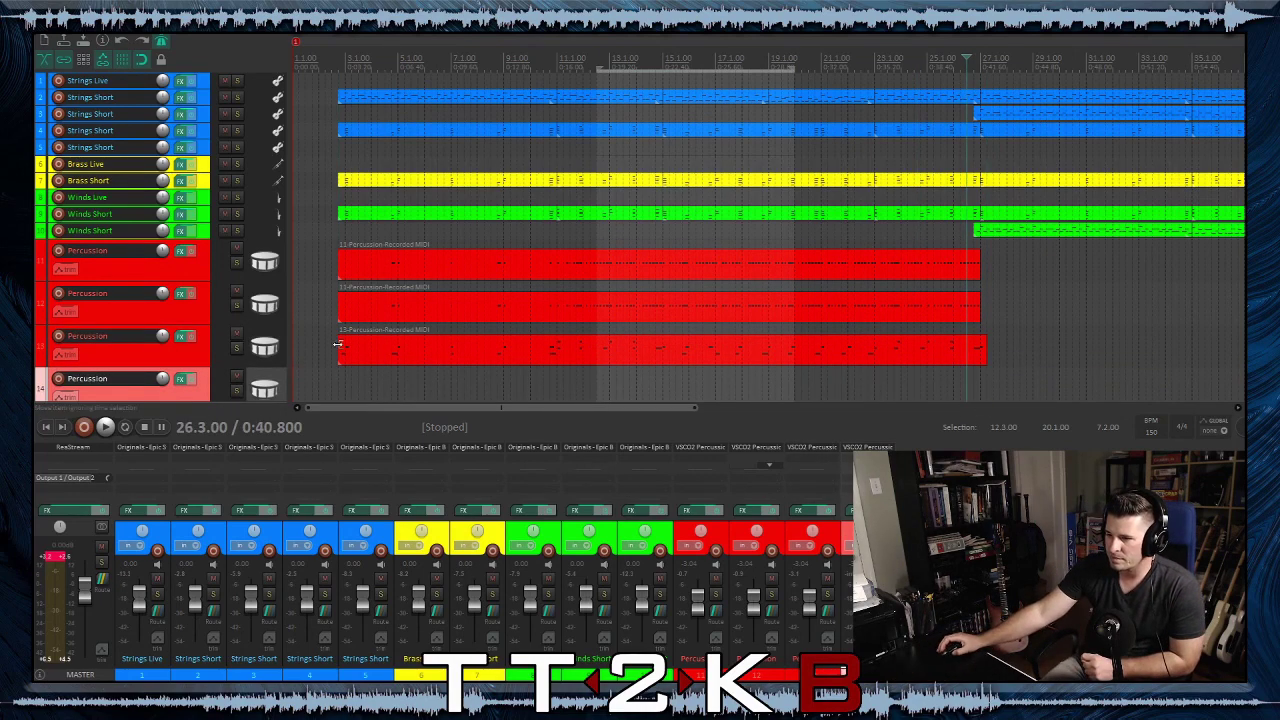
Arm percussion track 14 for recording and place the edit cursor at 25.1.00
scroll(229, 314, down, 2)
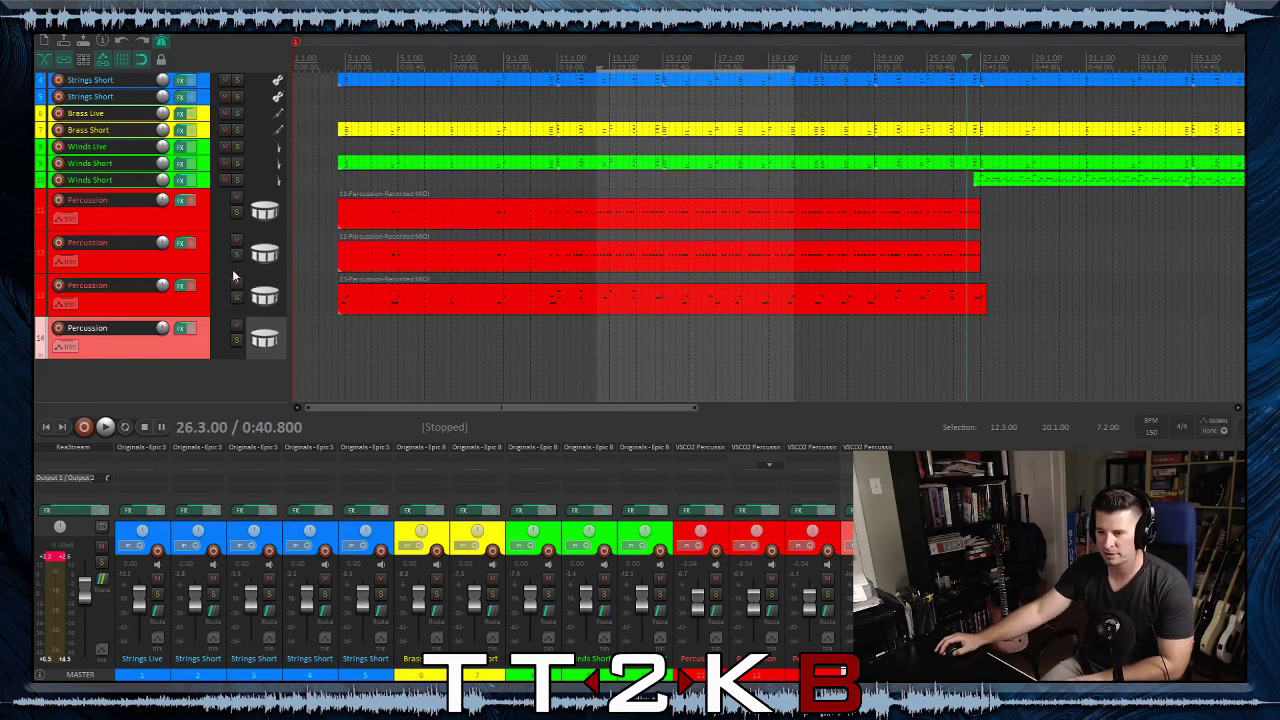
click(59, 328)
click(66, 329)
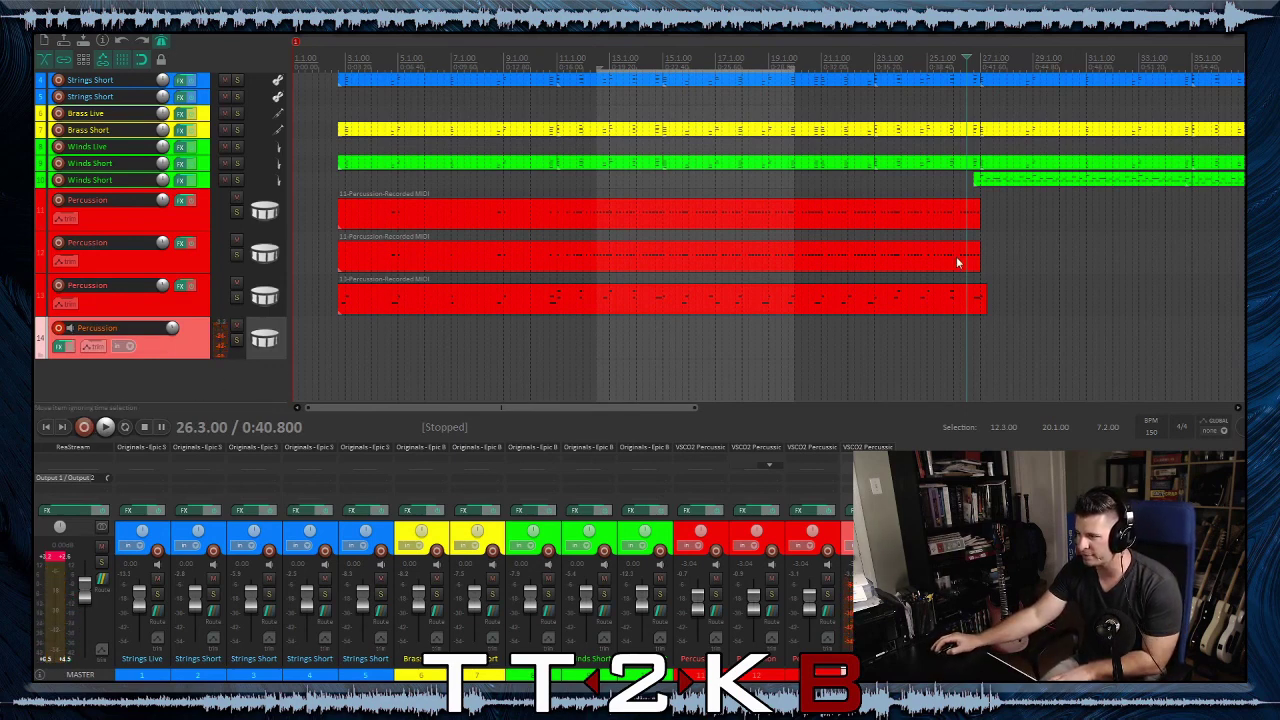
click(927, 325)
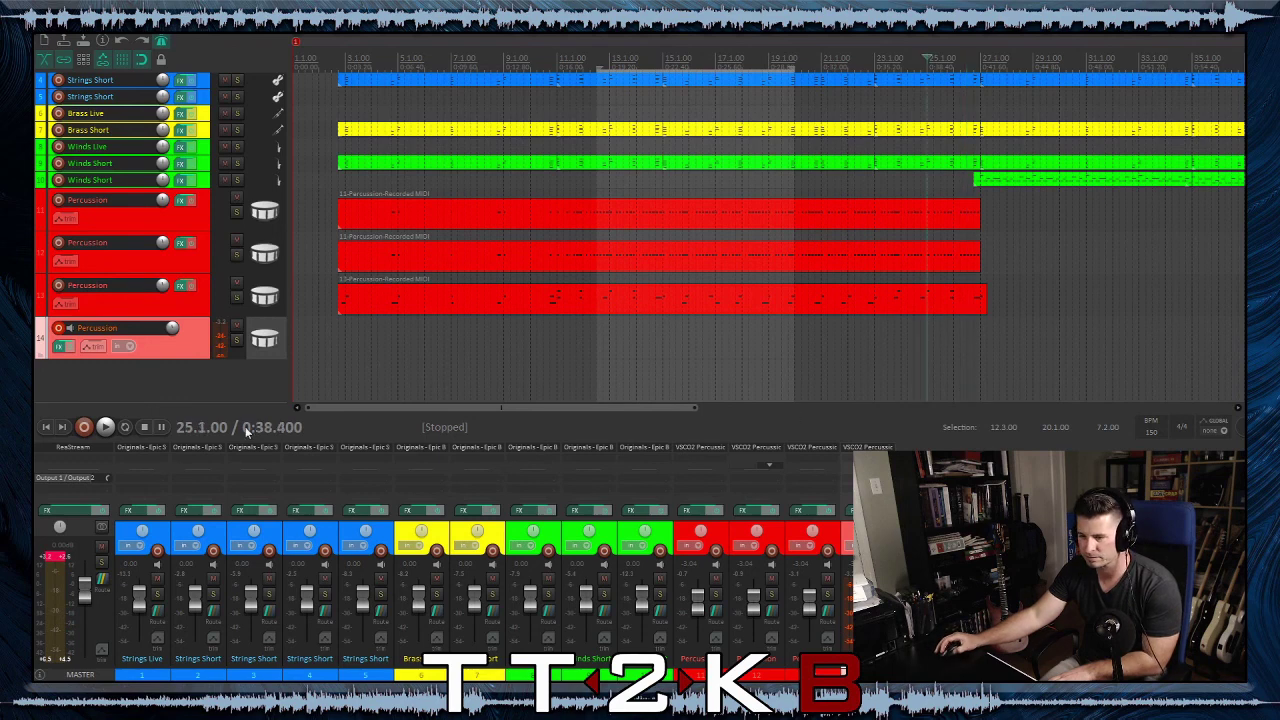
Record a percussion part on track 14 from 25.1.00 and quantize its notes to the grid
click(85, 427)
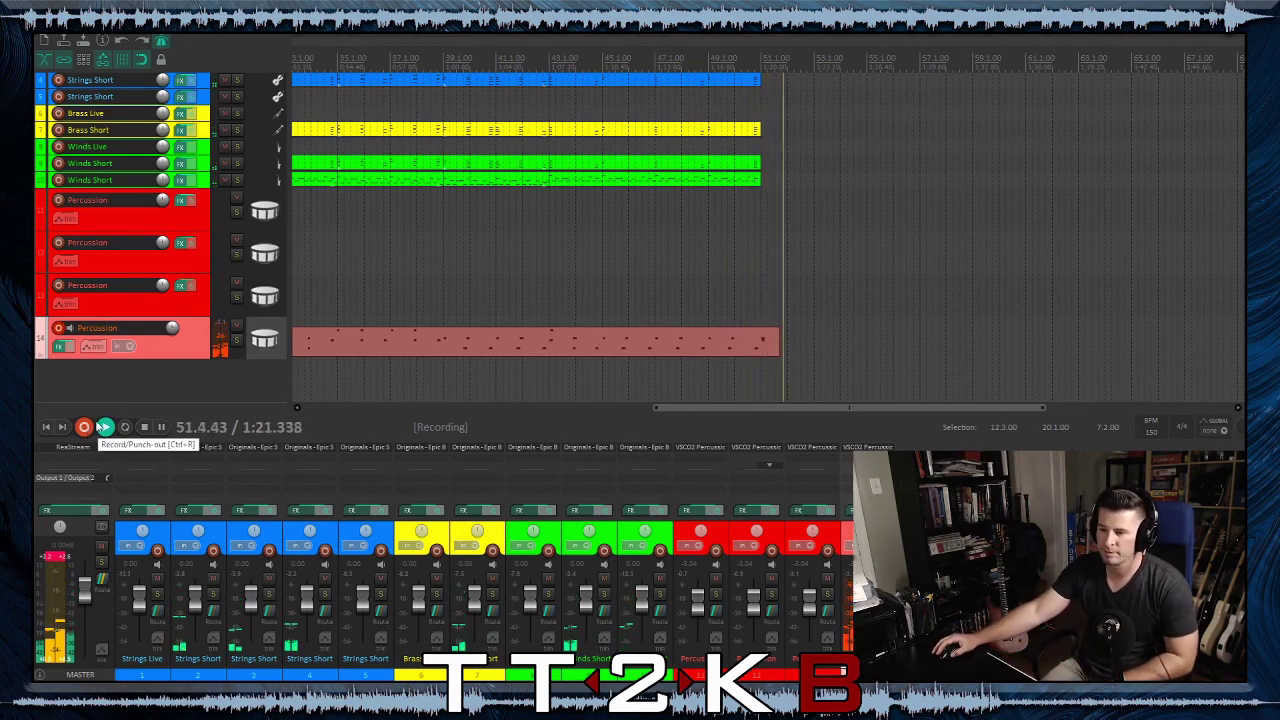
key(space)
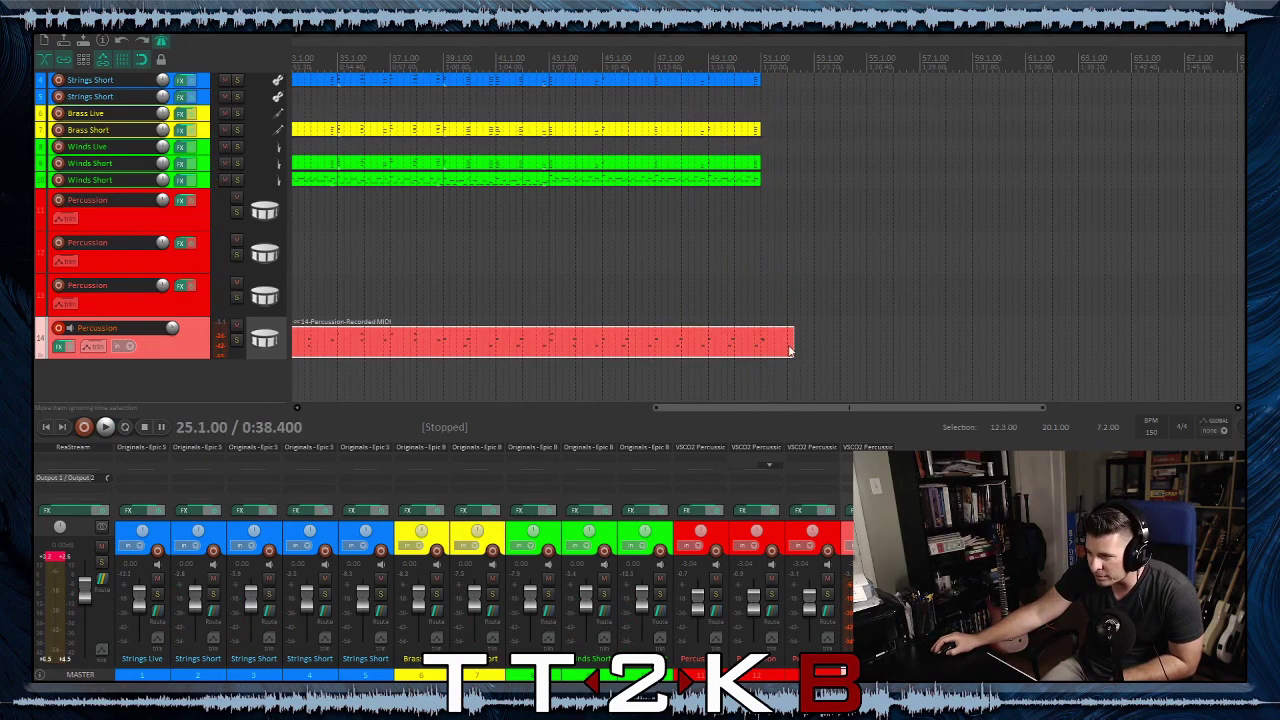
double_click(697, 349)
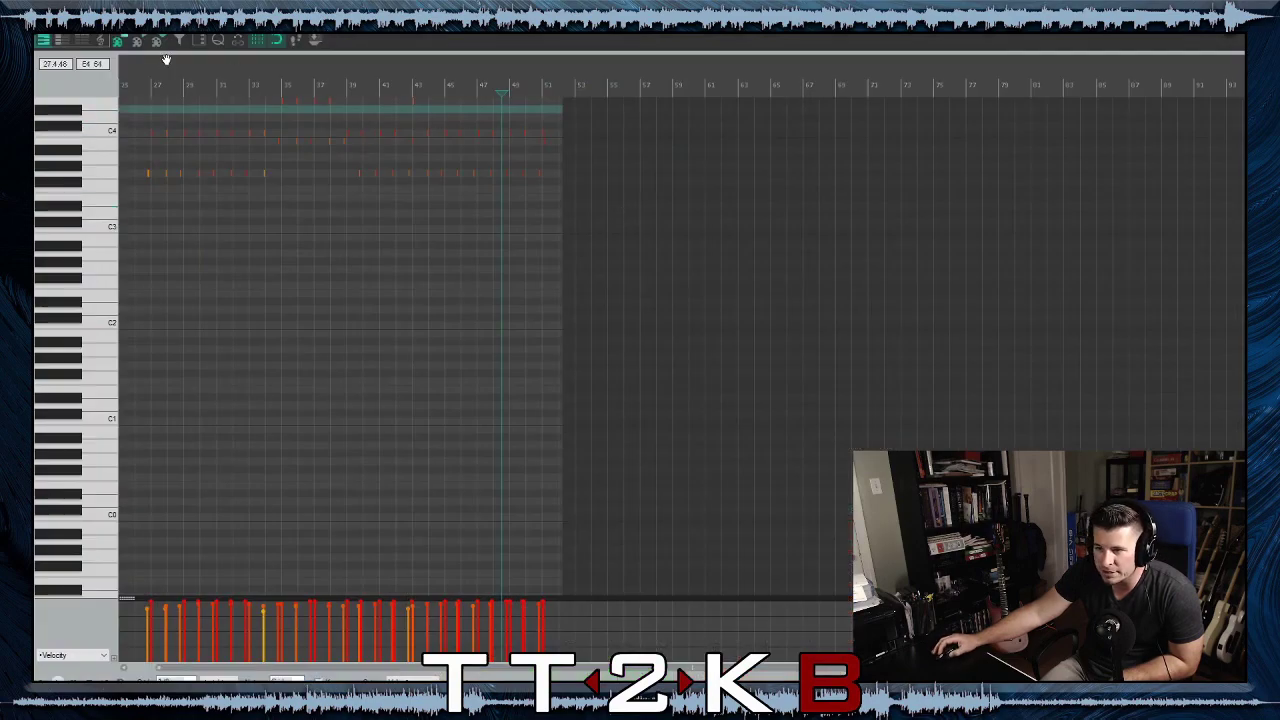
click(219, 41)
click(657, 458)
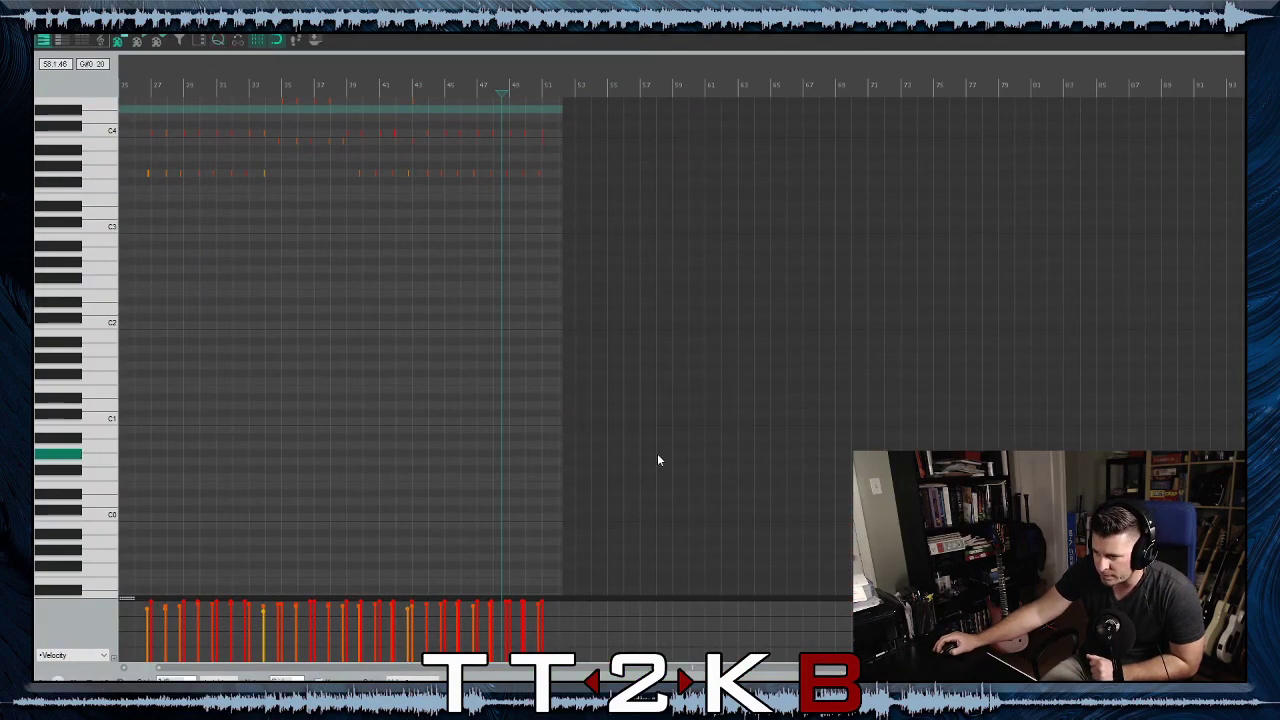
key(Escape)
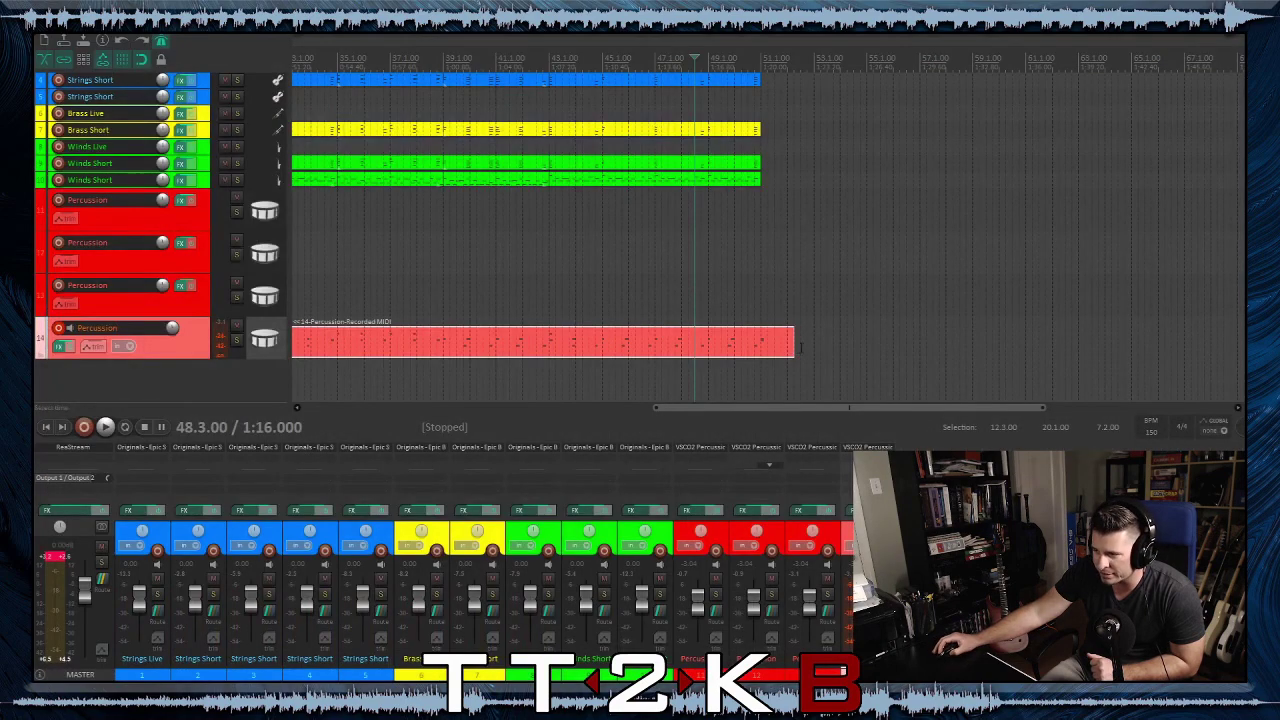
Trim both ends of the recorded track 14 percussion item and move it to track 13 directly after the existing item
drag(791, 349, 766, 351)
scroll(578, 354, left, 5)
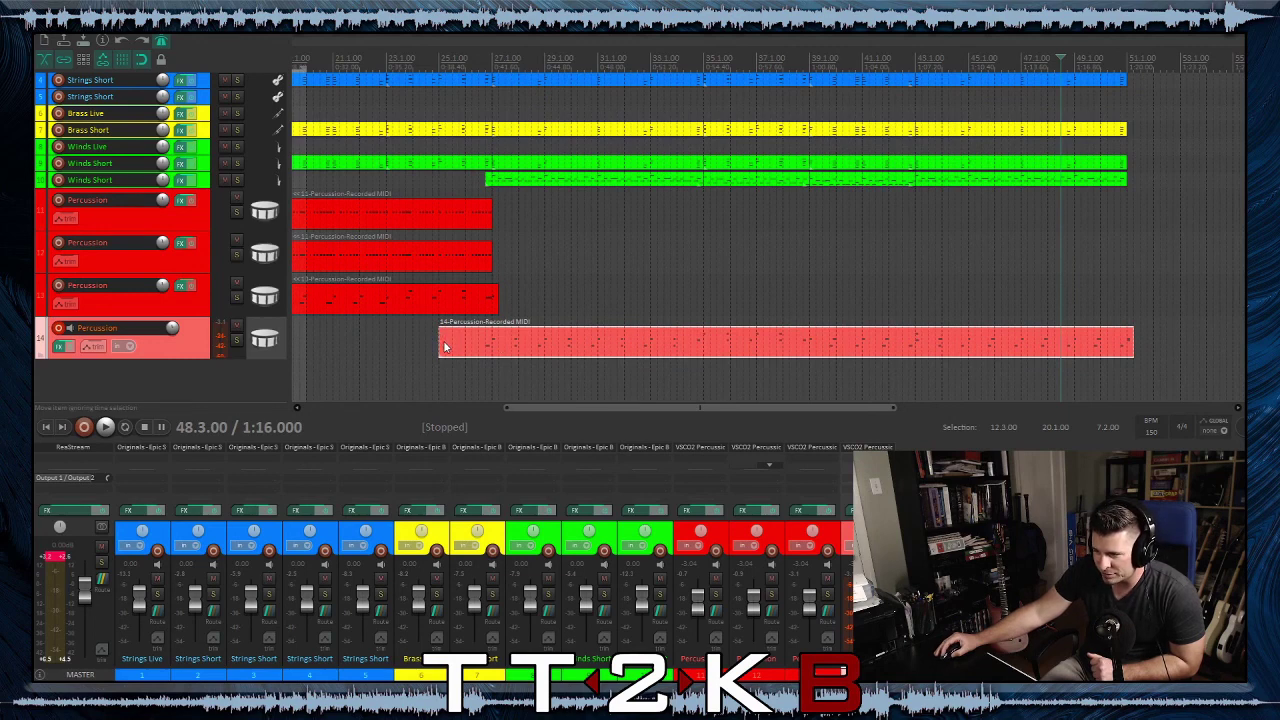
drag(443, 343, 509, 298)
click(467, 316)
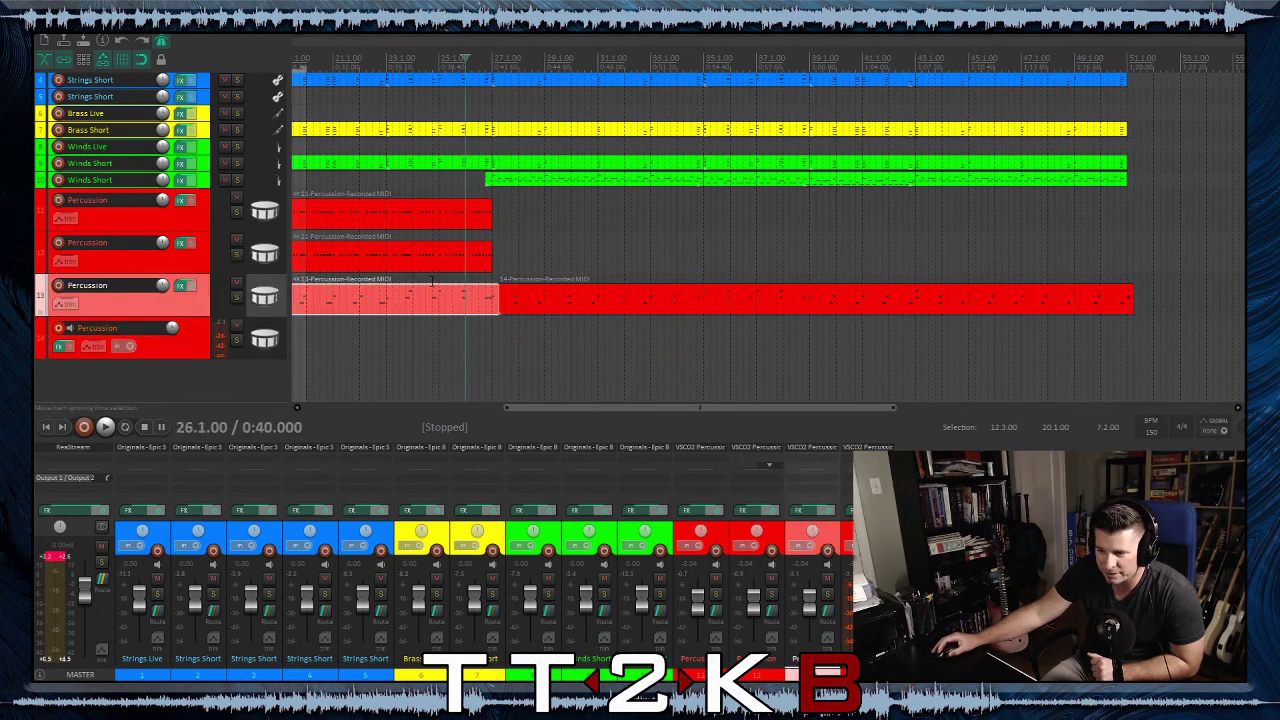
Clear the master peak readings and play the arrangement from 24.3.00 to check the joined percussion items on track 13
click(432, 281)
click(60, 556)
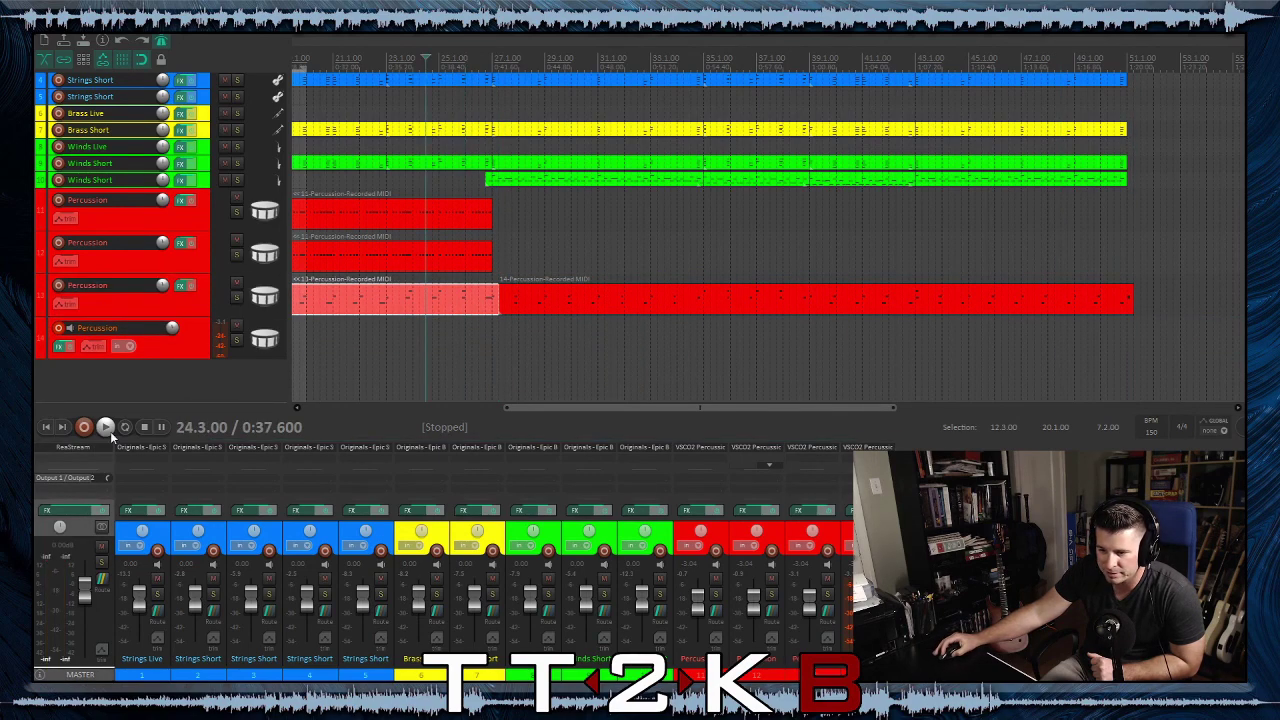
click(109, 430)
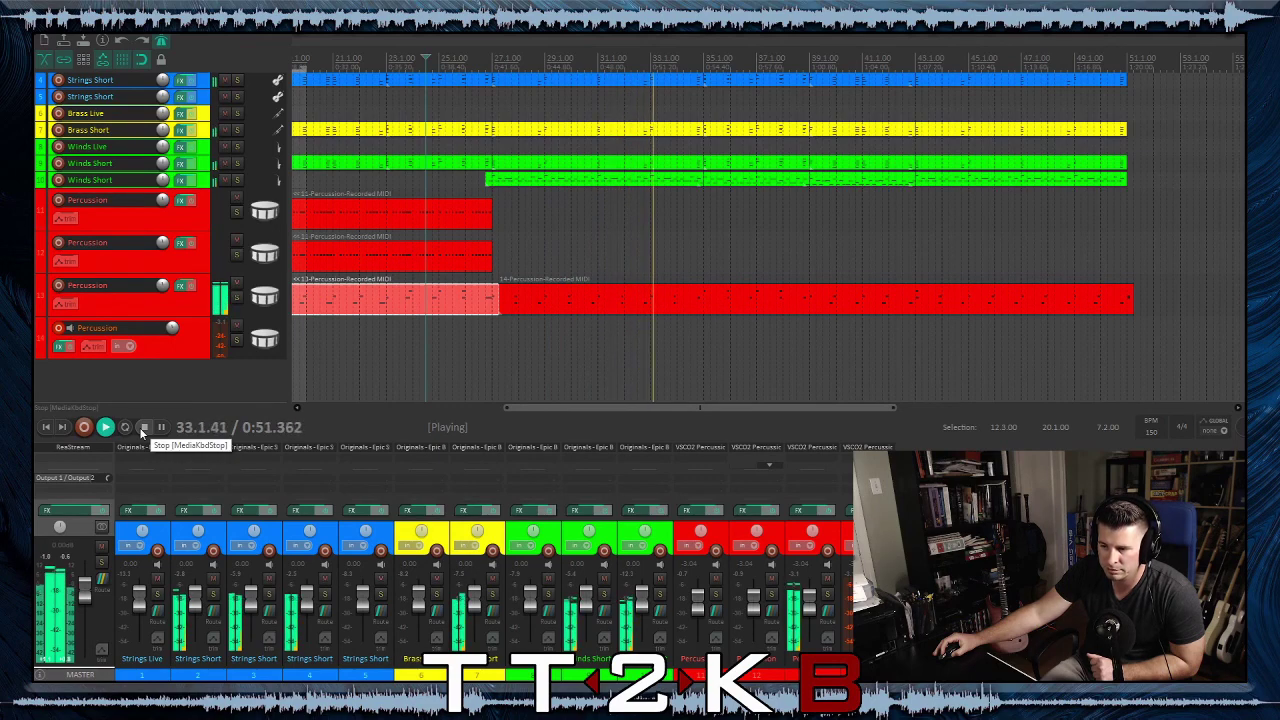
click(143, 427)
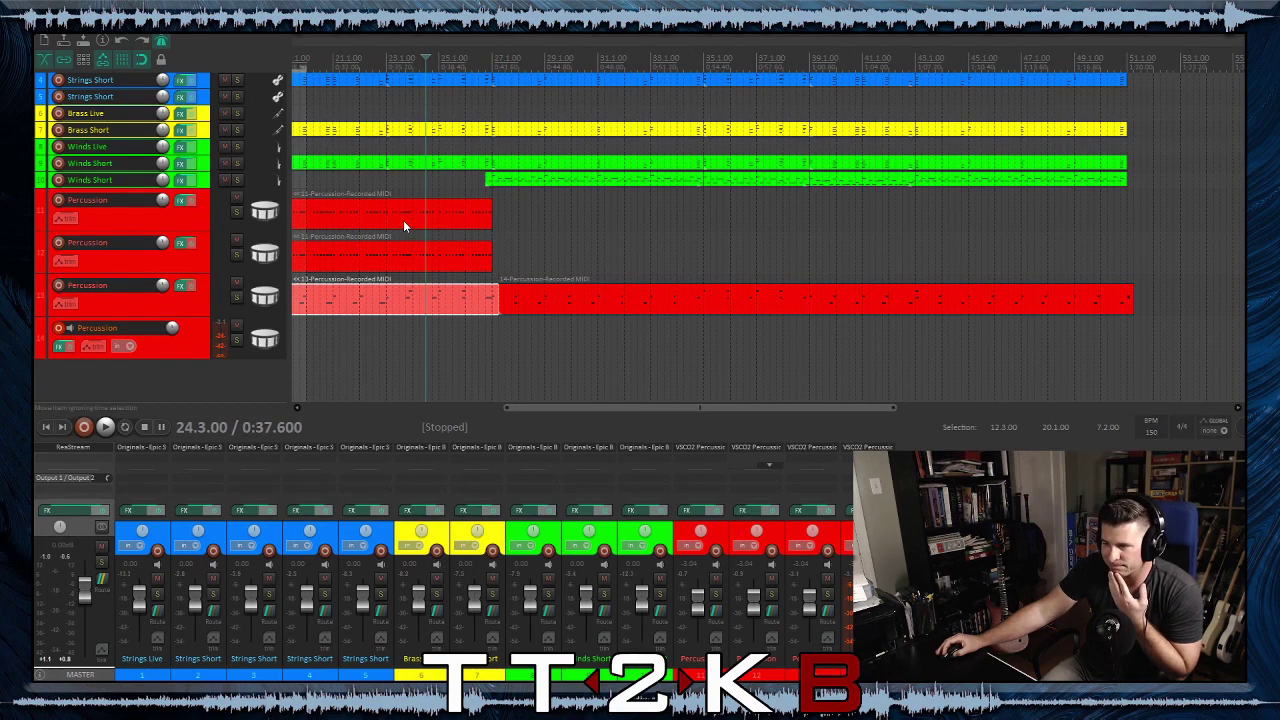
Play the arrangement from 23.1.00 and rehearse another percussion part on the armed track 14
scroll(403, 220, left, 5)
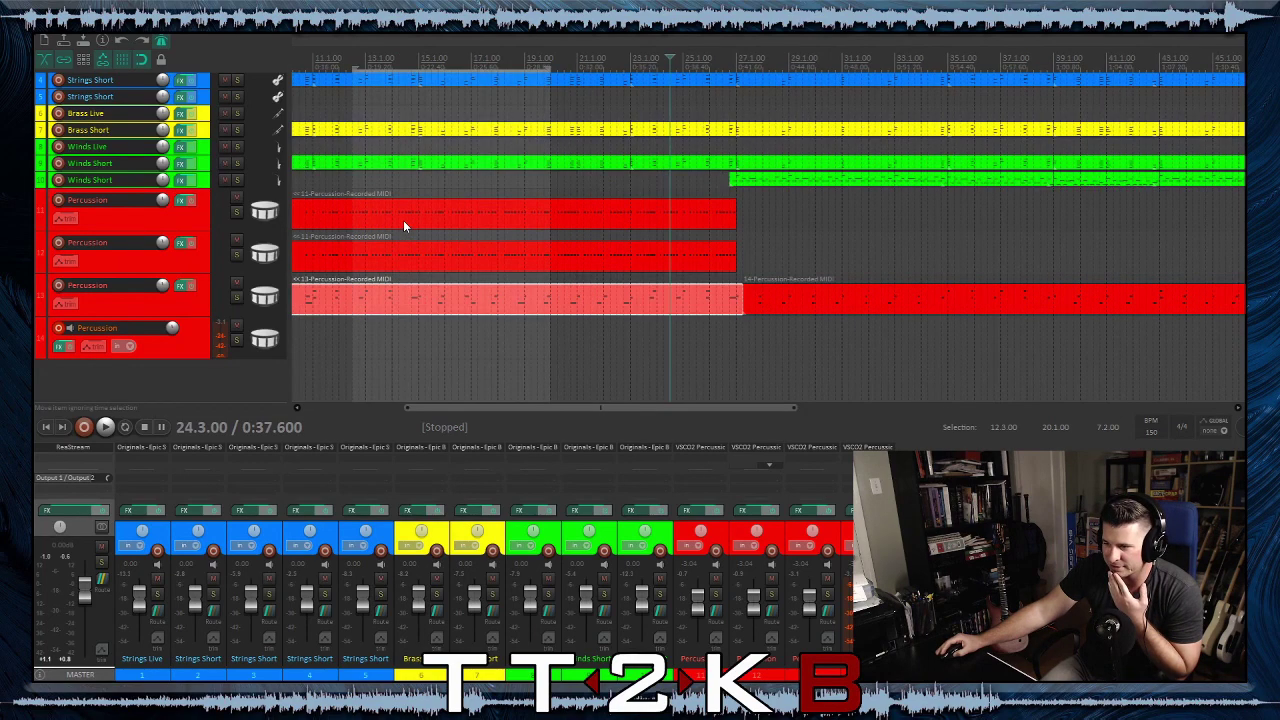
click(606, 212)
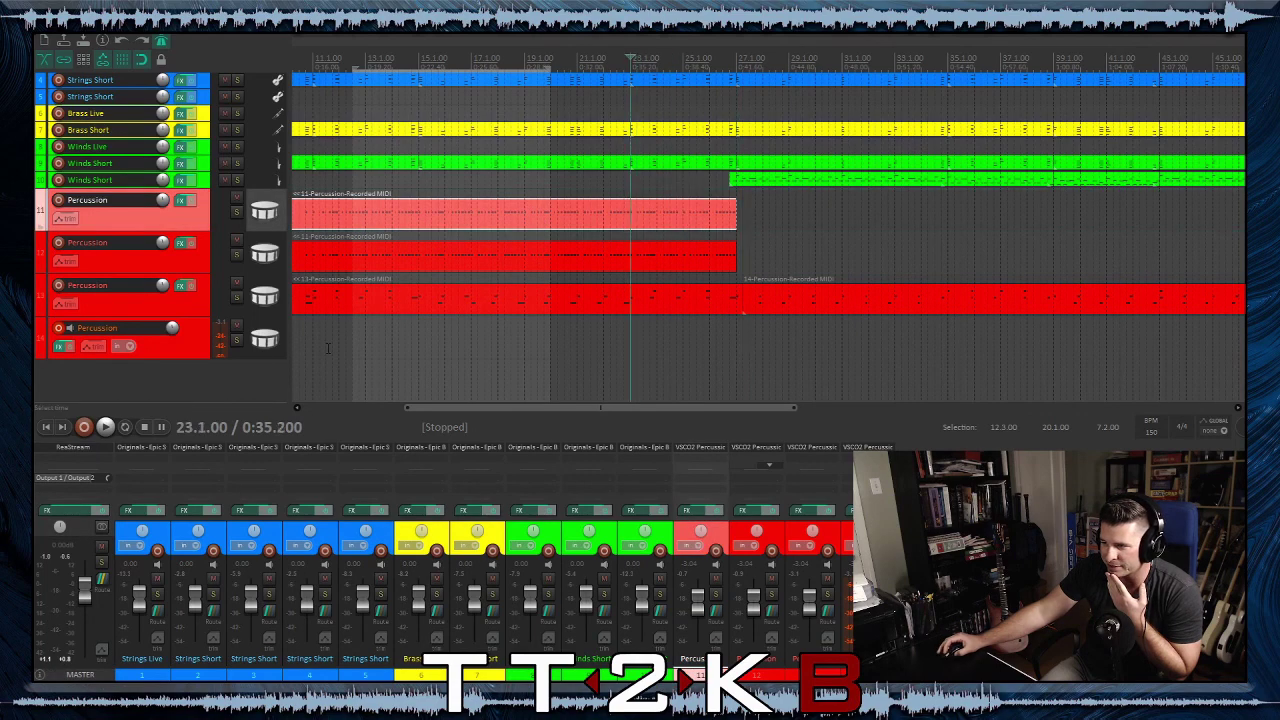
click(106, 429)
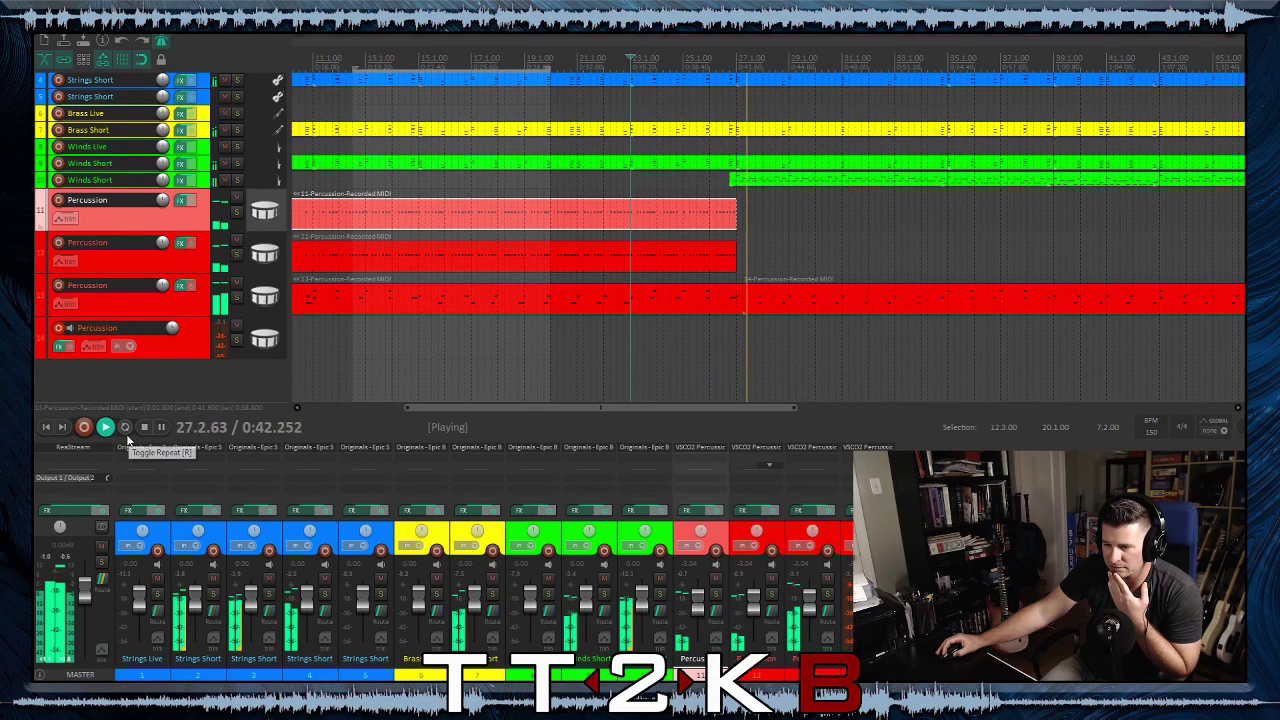
click(143, 428)
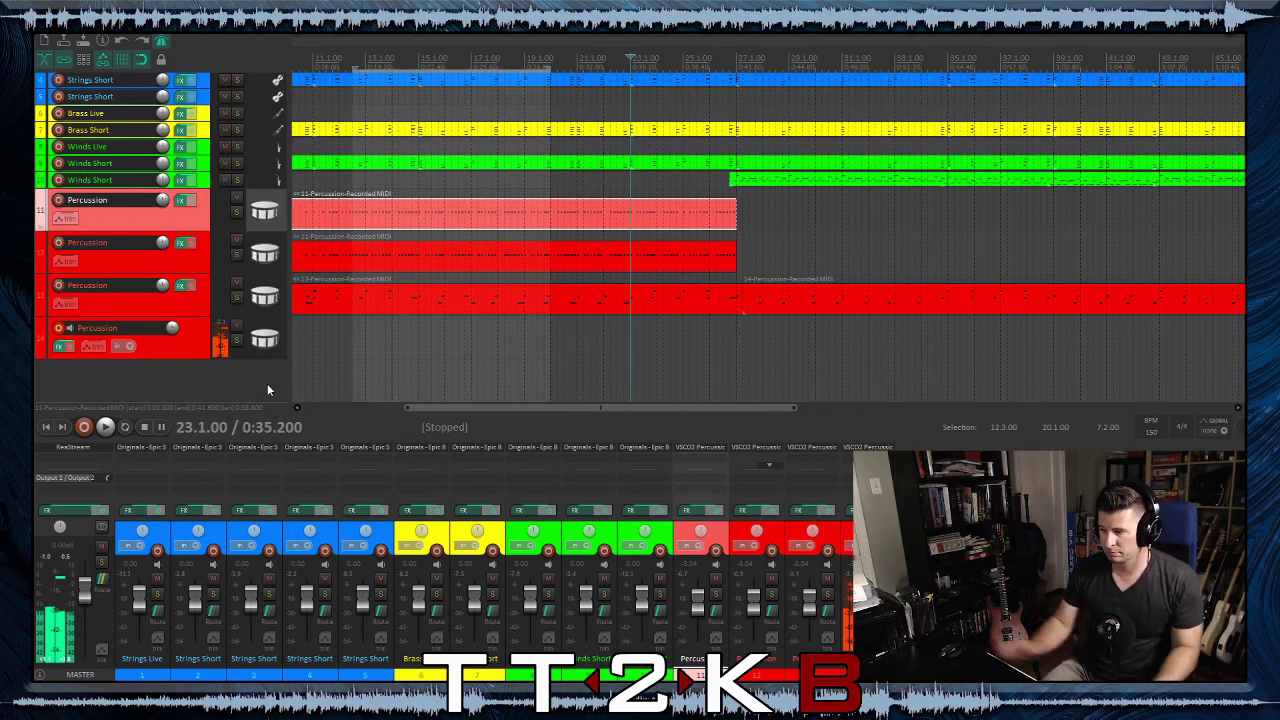
click(108, 432)
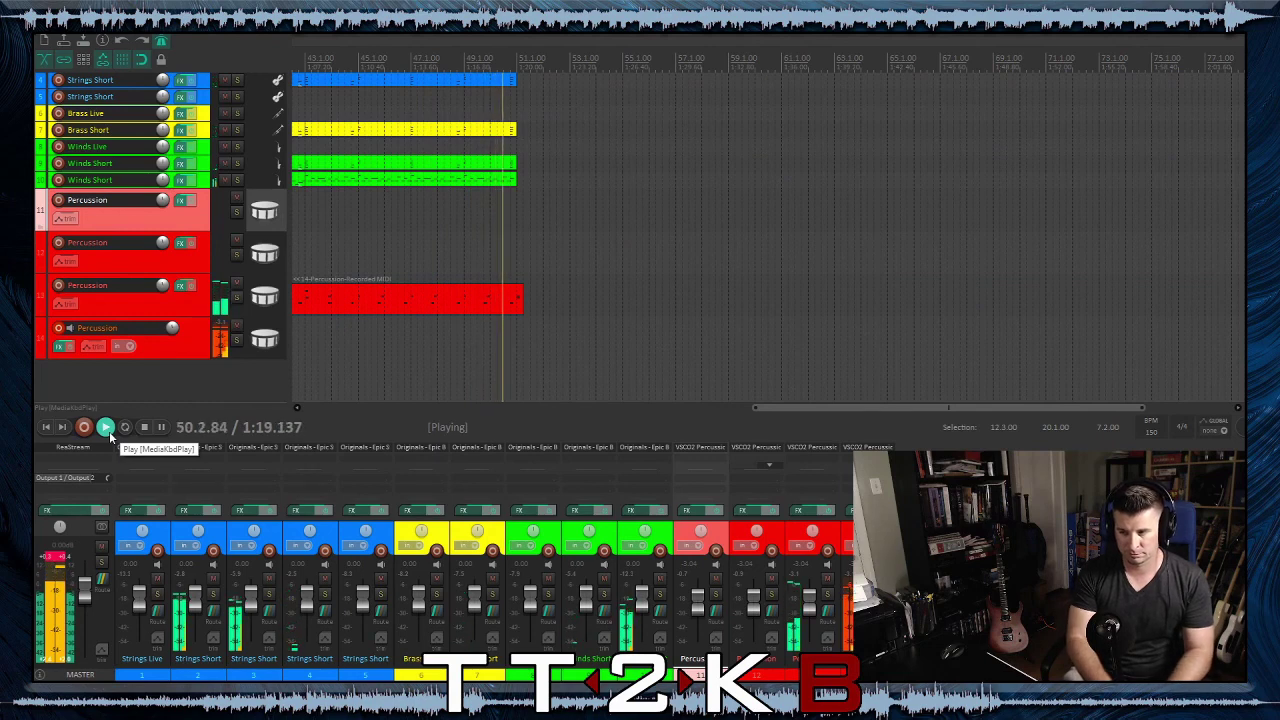
key(space)
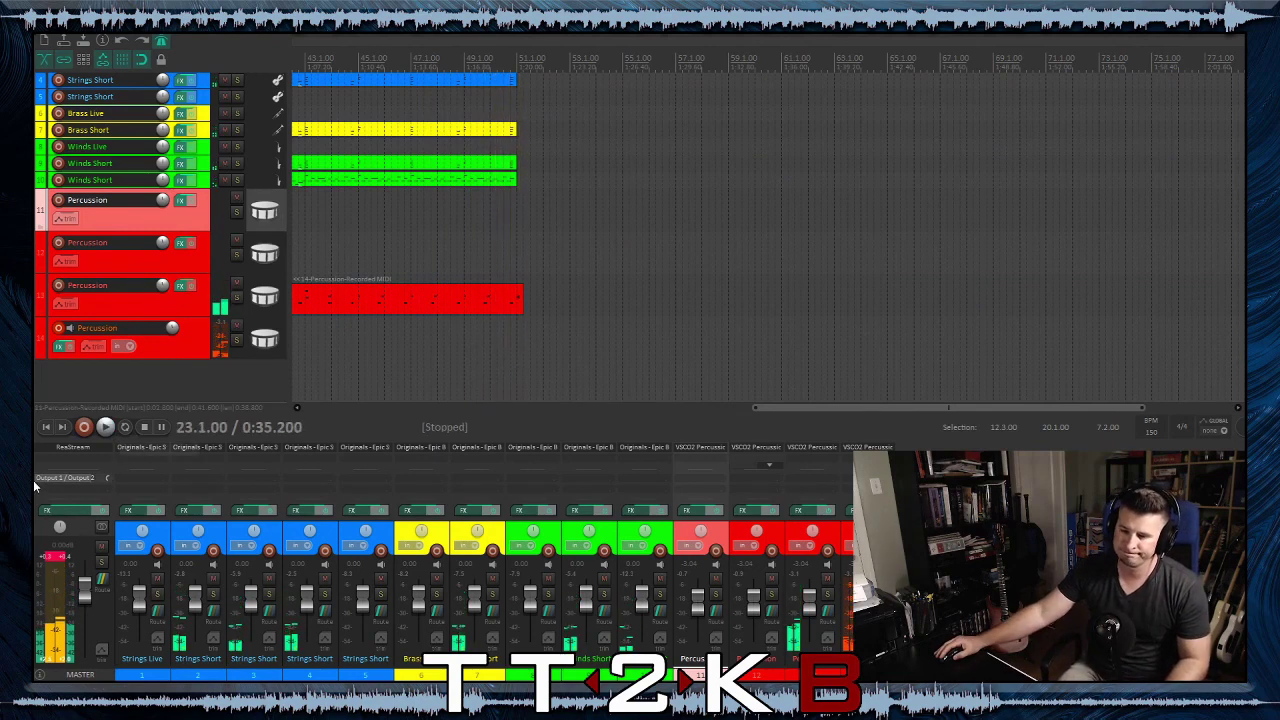
Clear the master peak readings and record a new percussion take on track 14 from 23.1.00
click(45, 560)
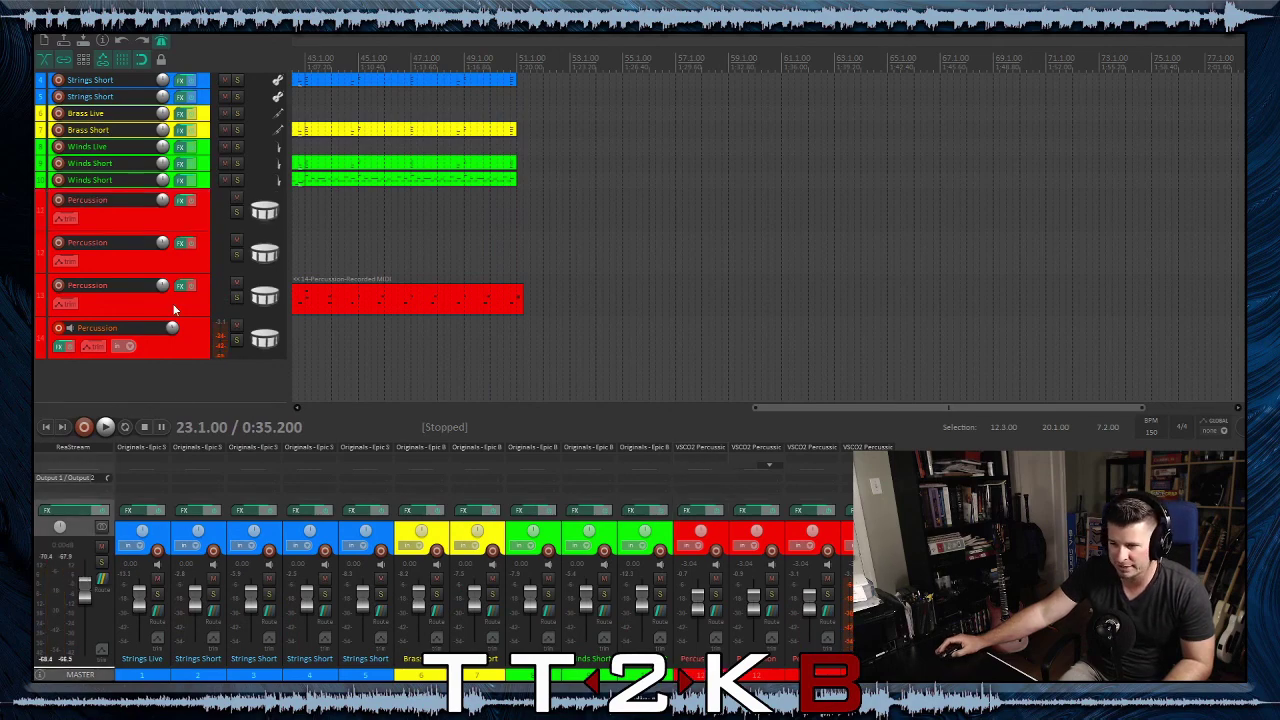
scroll(173, 310, left, 10)
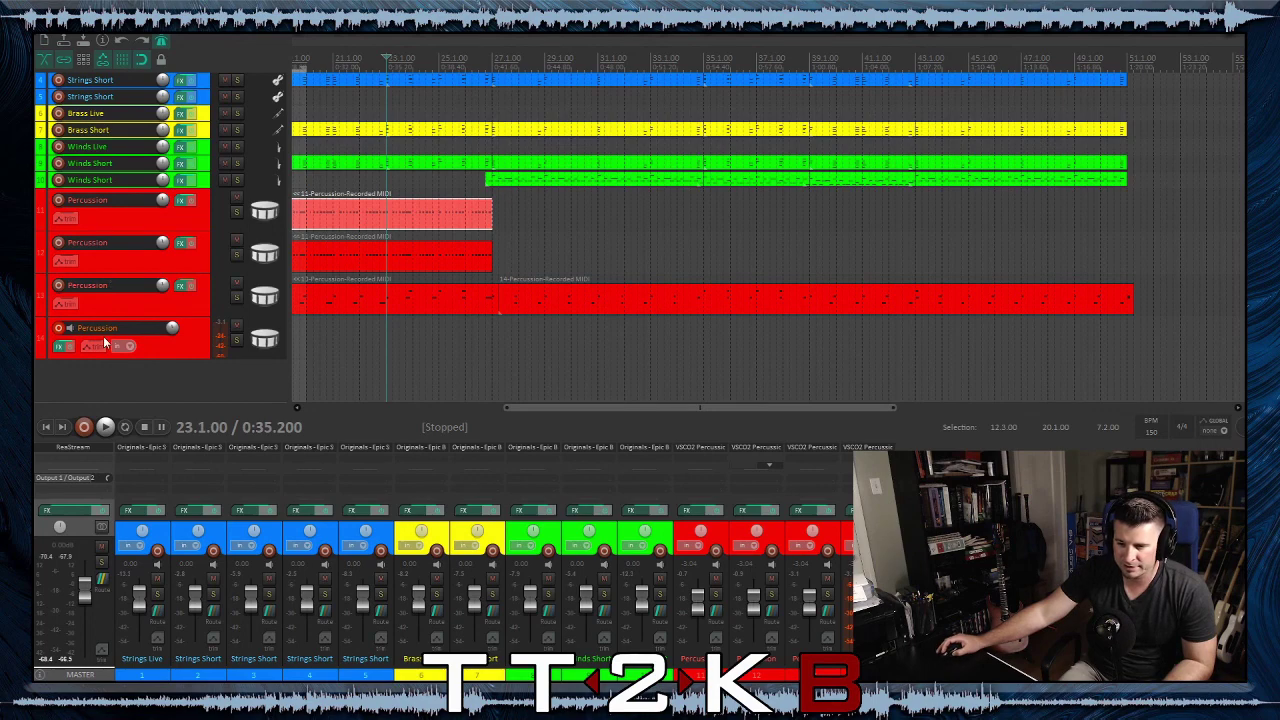
click(84, 428)
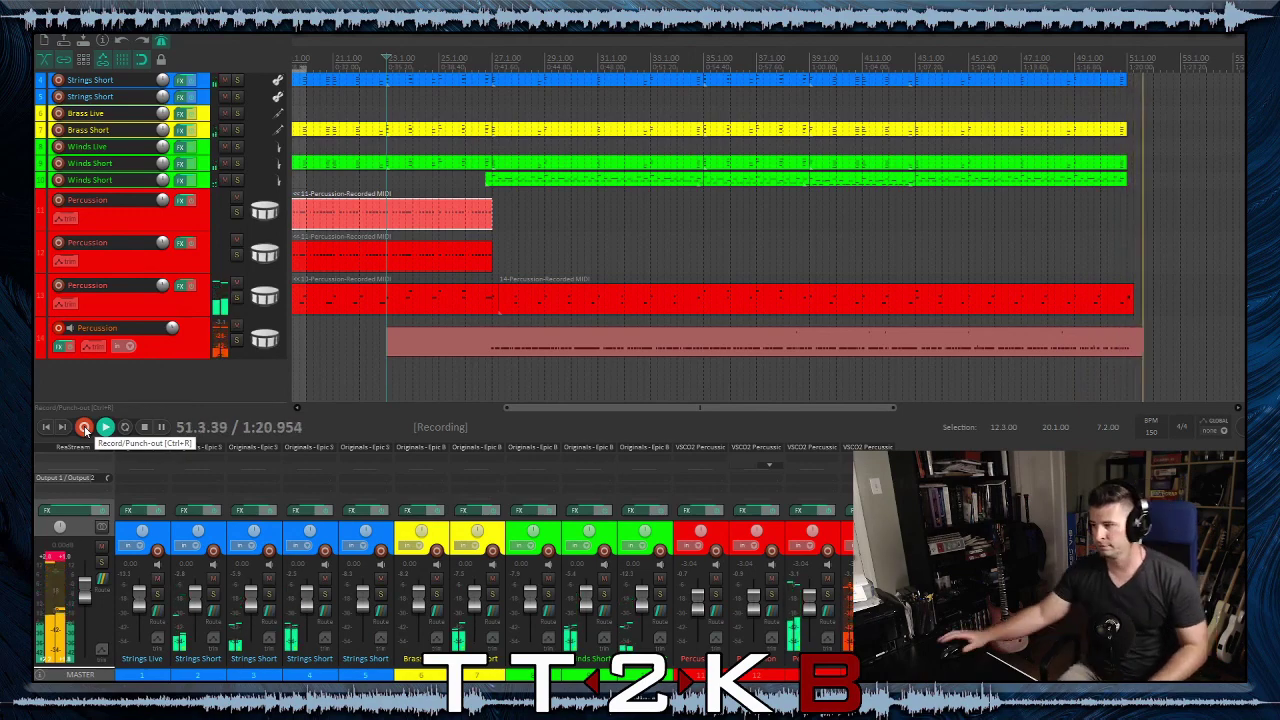
click(144, 427)
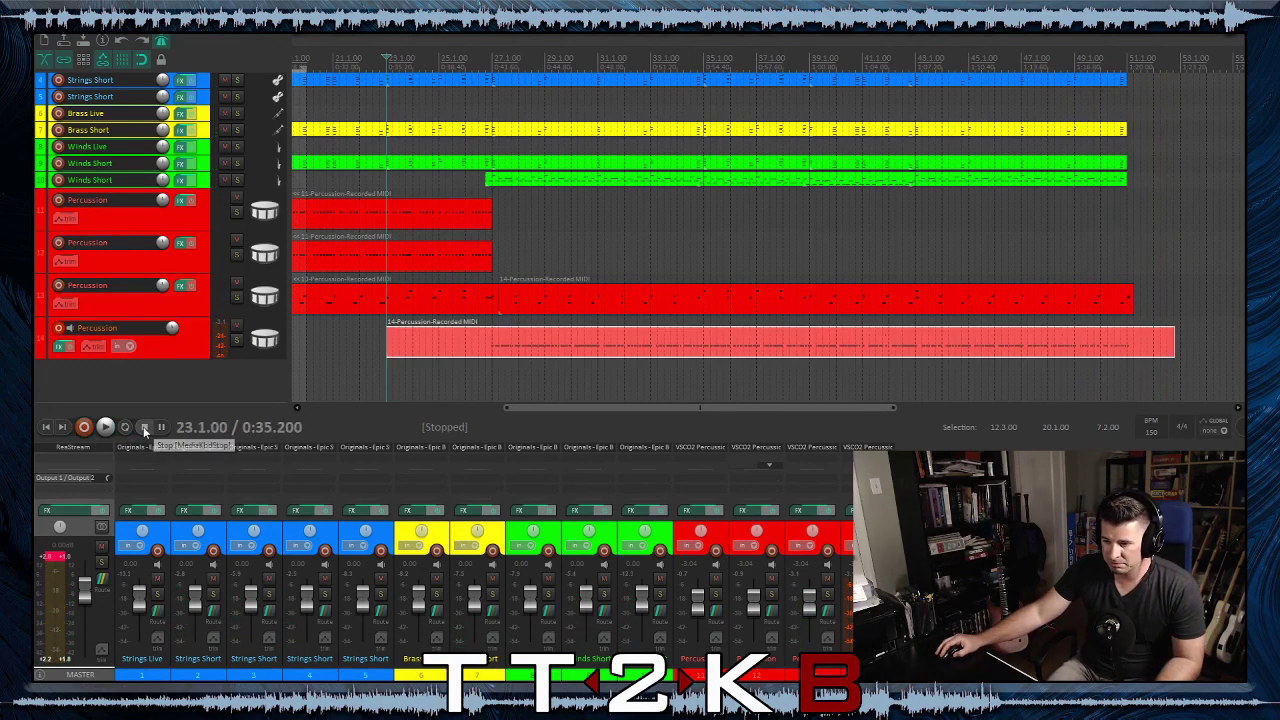
Delete the stray notes above the main note row in the track 14 percussion take
double_click(1160, 345)
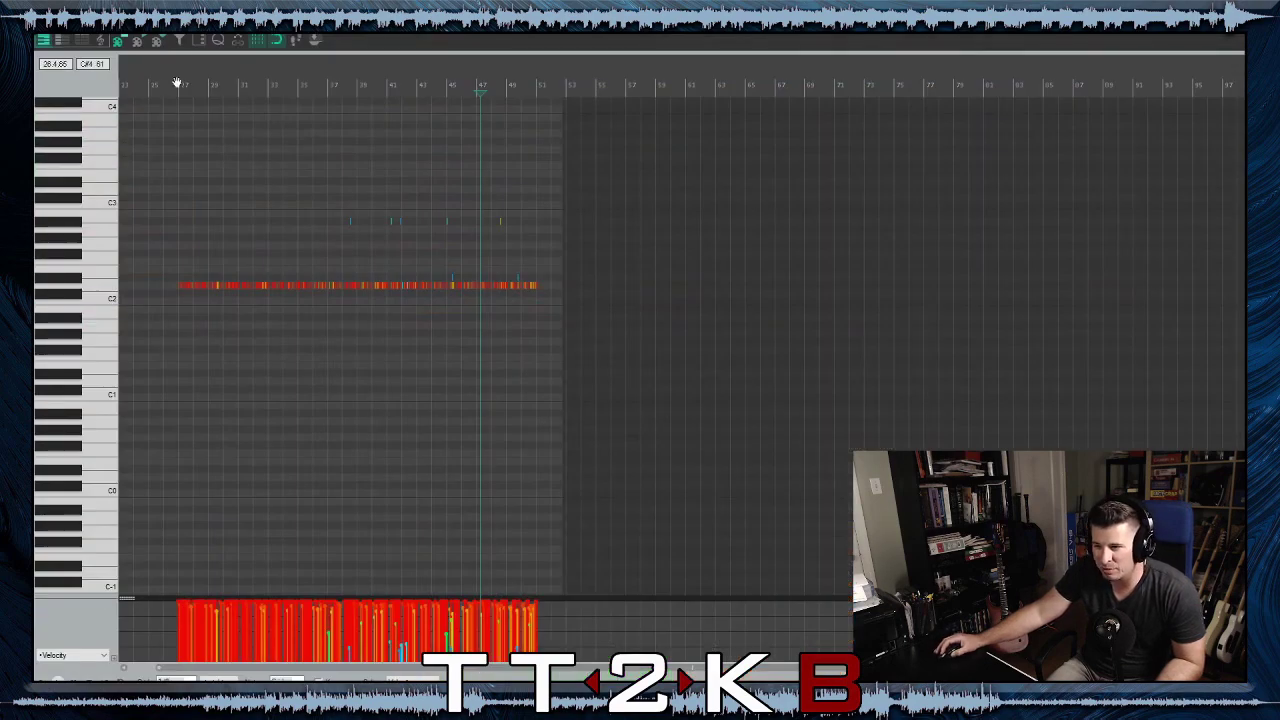
click(217, 44)
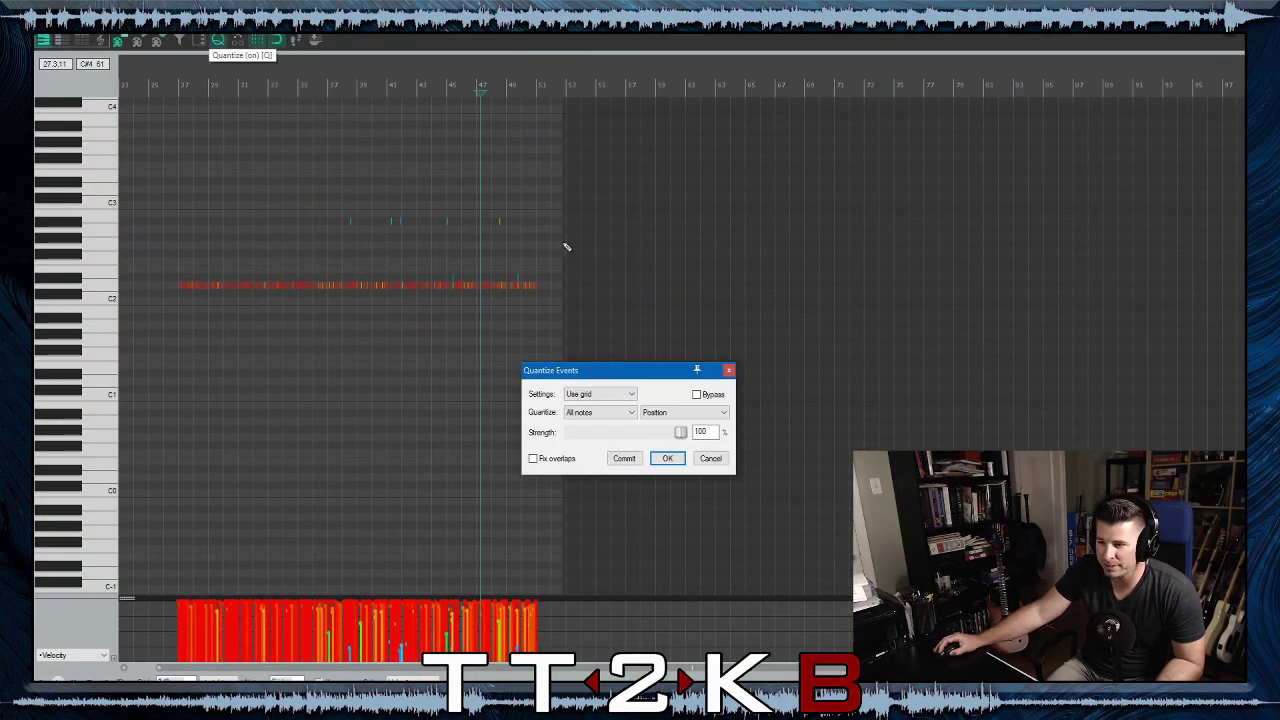
click(711, 458)
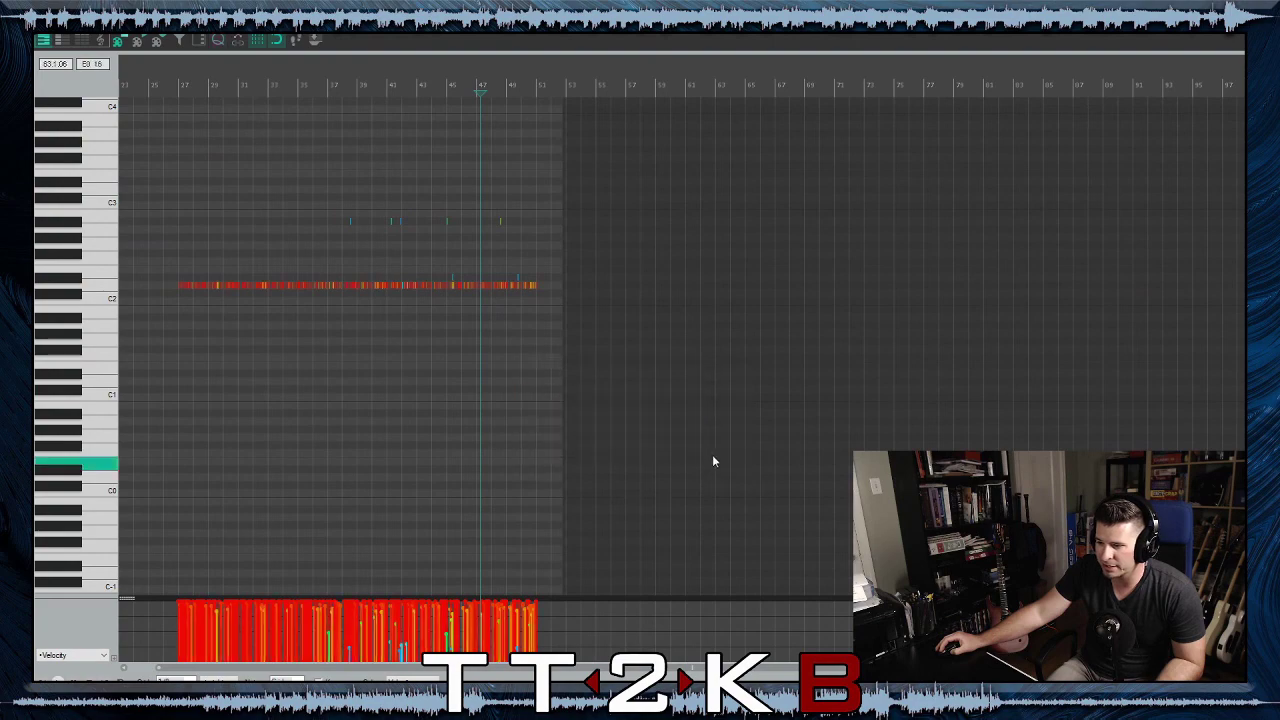
scroll(429, 280, up, 3)
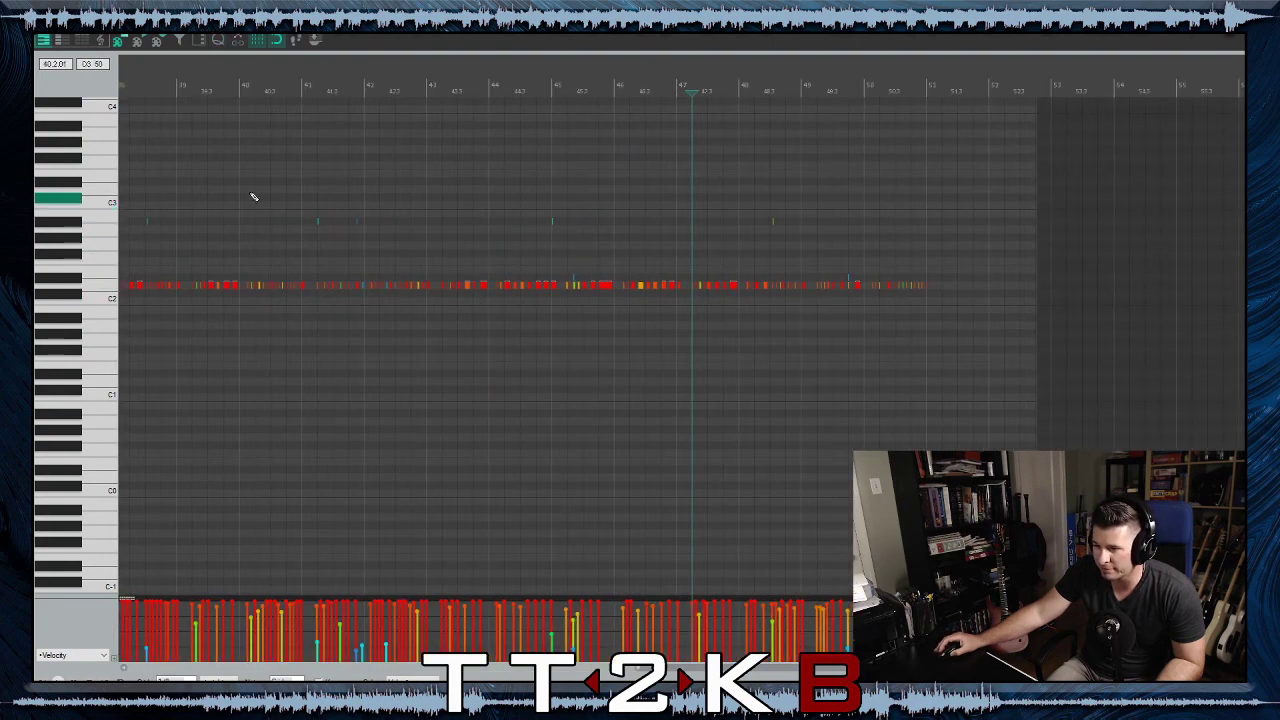
scroll(297, 231, down, 3)
drag(261, 180, 856, 281)
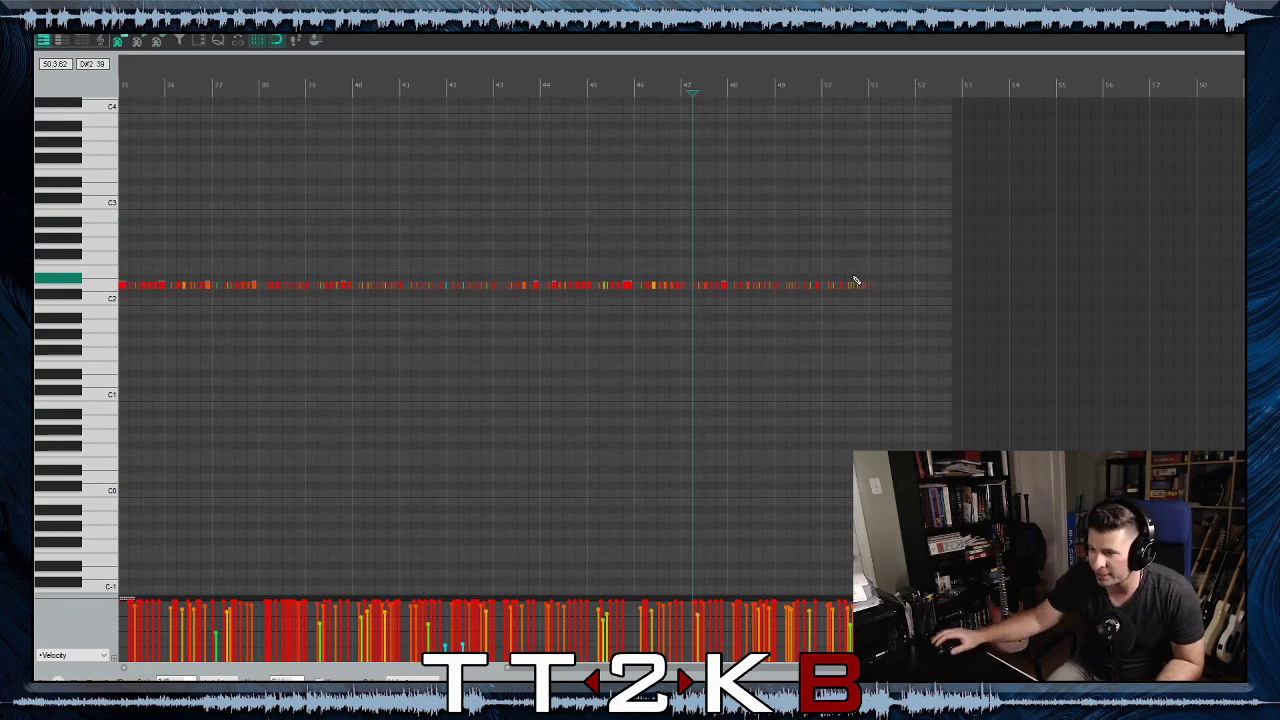
scroll(476, 441, down, 2)
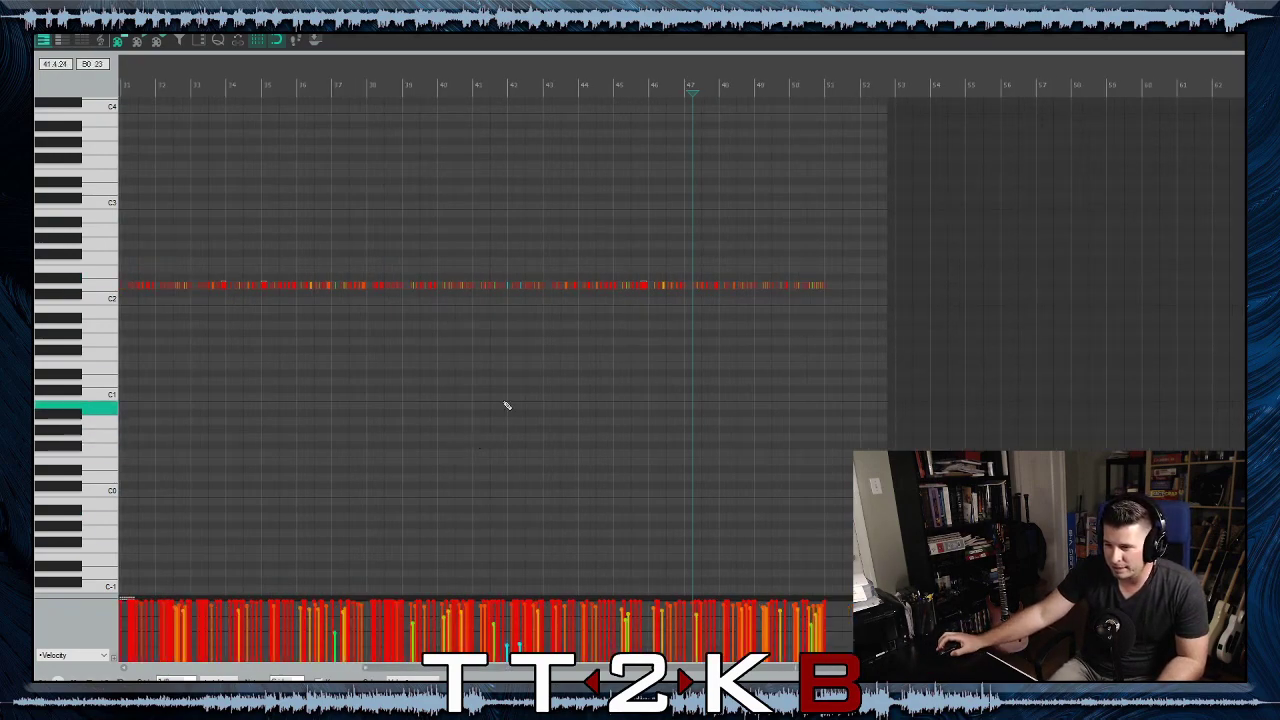
key(Escape)
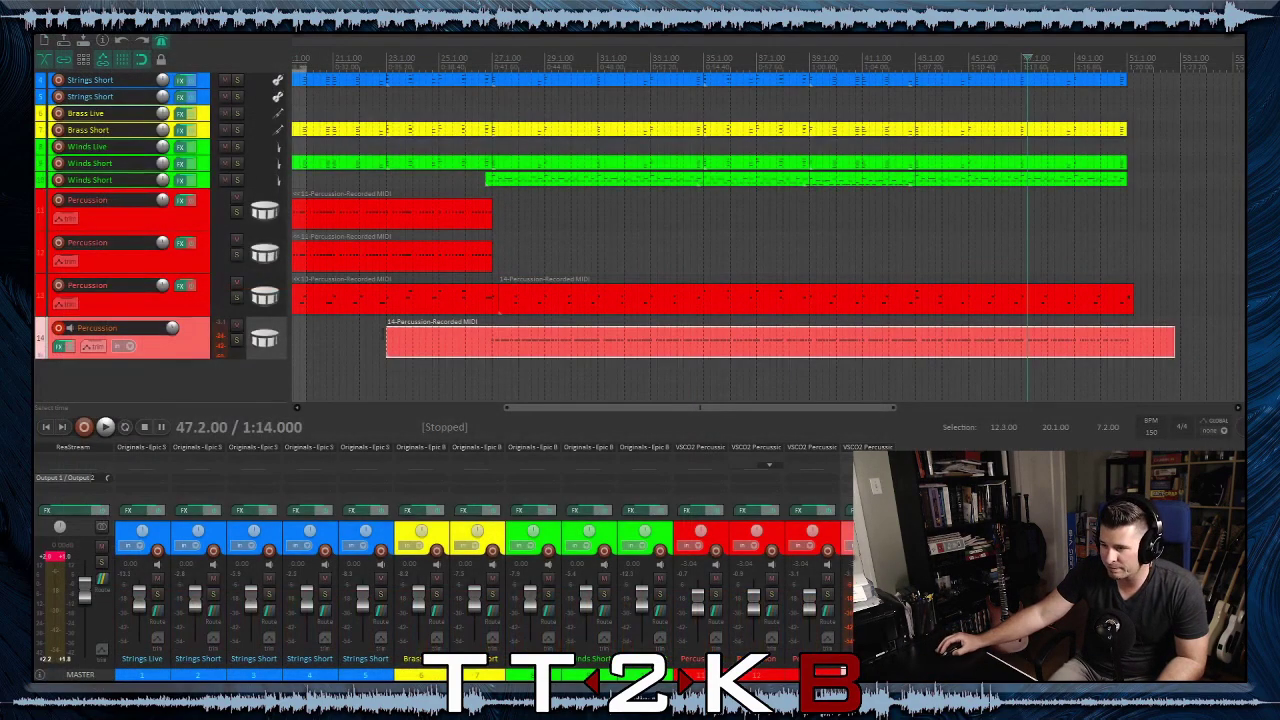
Trim the start of the track 14 percussion item to 26.4 and open its notes for editing at measure 27
drag(385, 338, 487, 376)
double_click(495, 350)
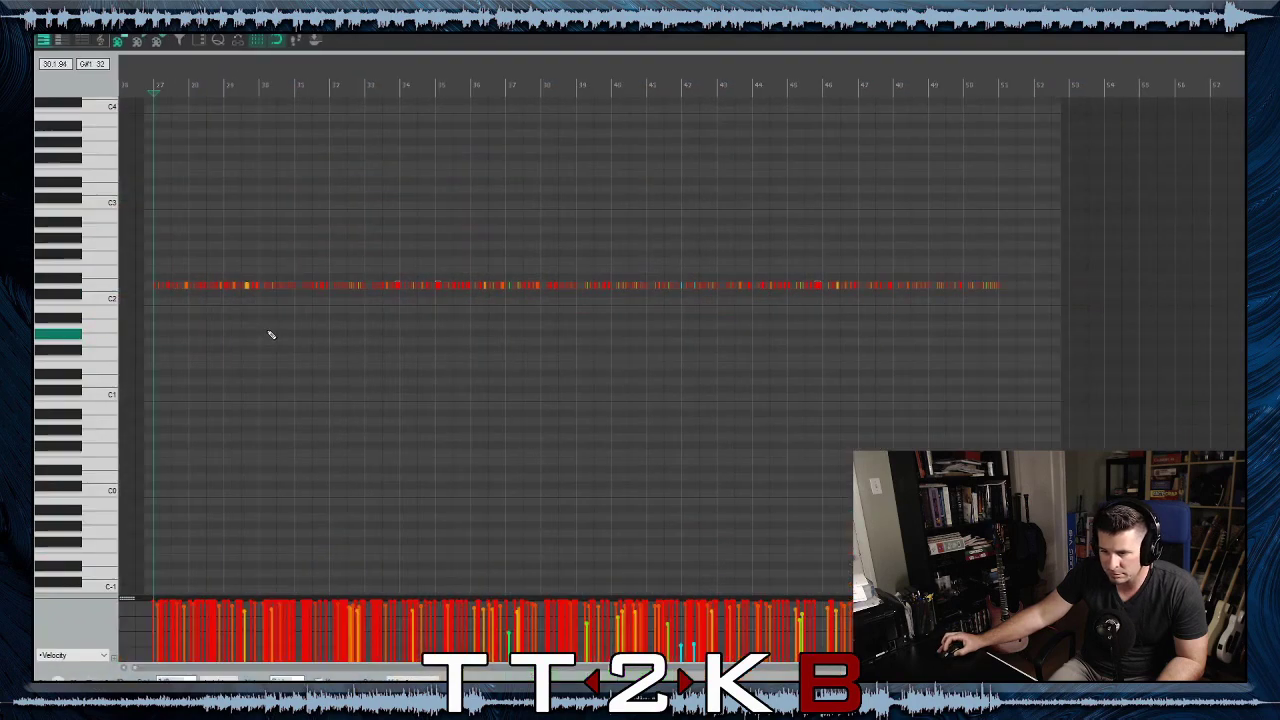
scroll(270, 331, up, 3)
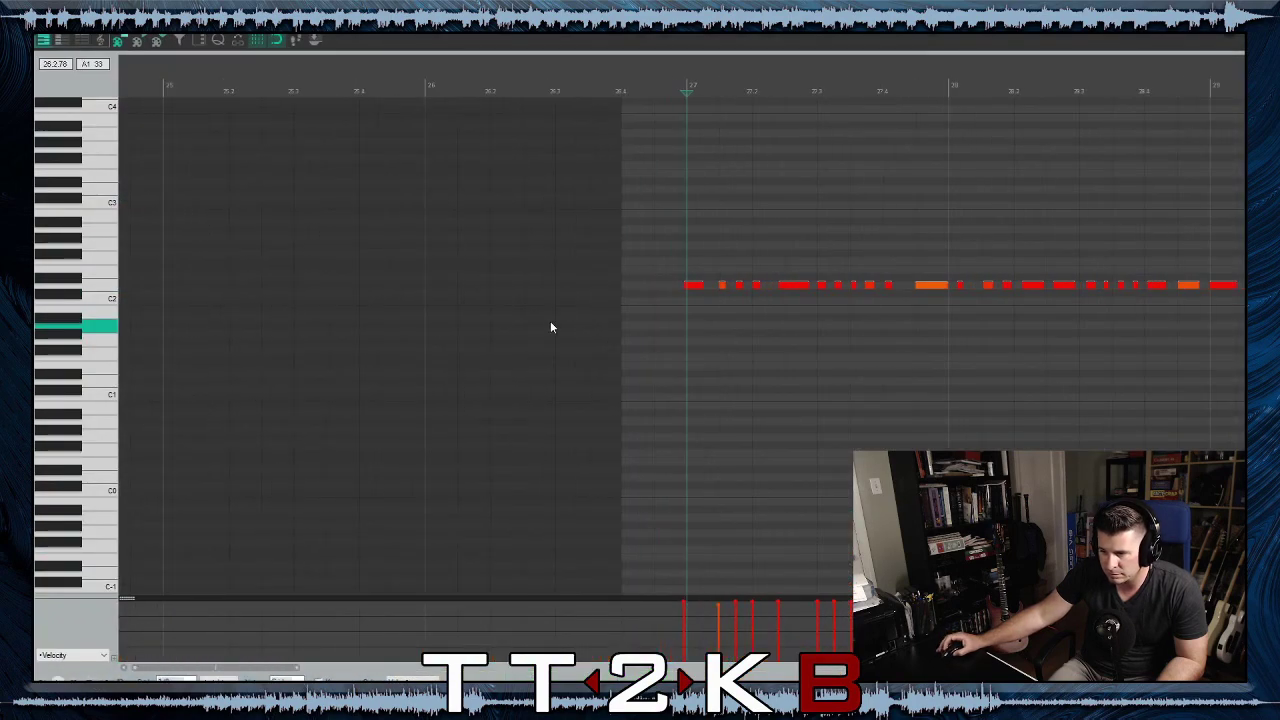
scroll(712, 317, down, 3)
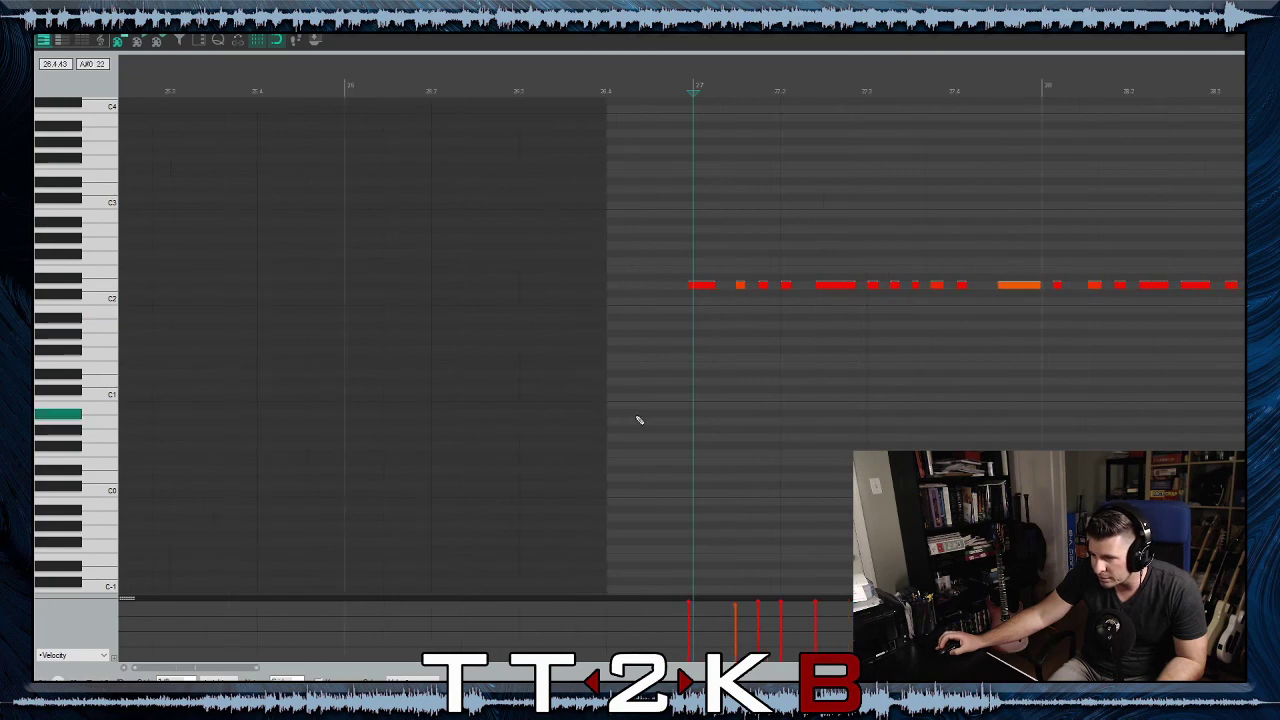
Try quantizing all notes of the track 14 item to the 1/8 grid and undo the quantization
click(220, 40)
click(666, 459)
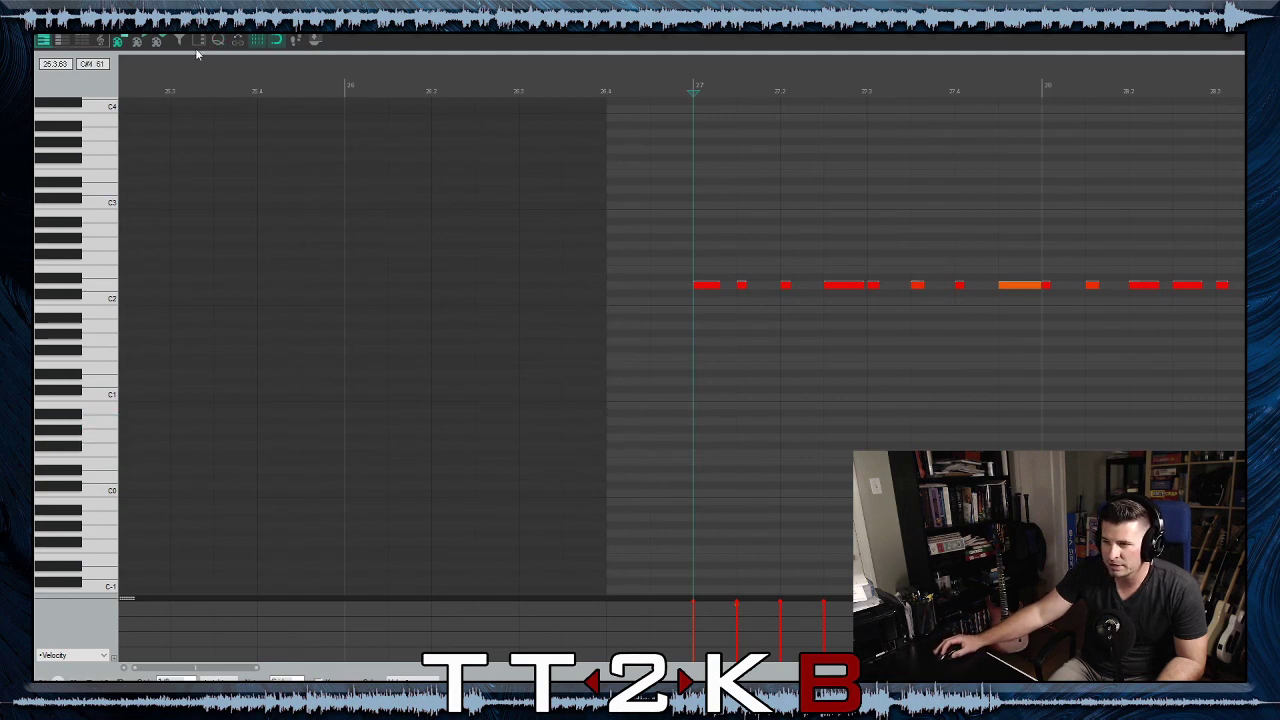
click(44, 40)
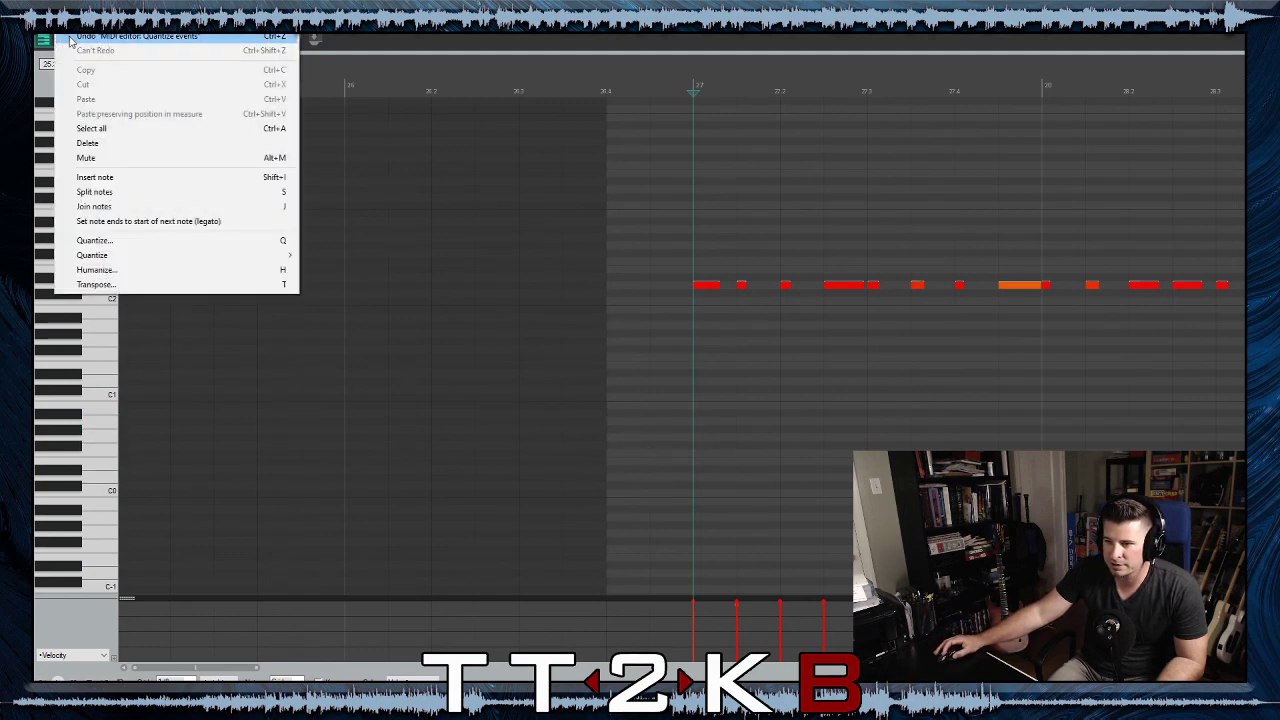
click(72, 38)
Quantize the position of all notes in the track 14 item to the 1/16 grid at 100% strength and play it back
click(176, 680)
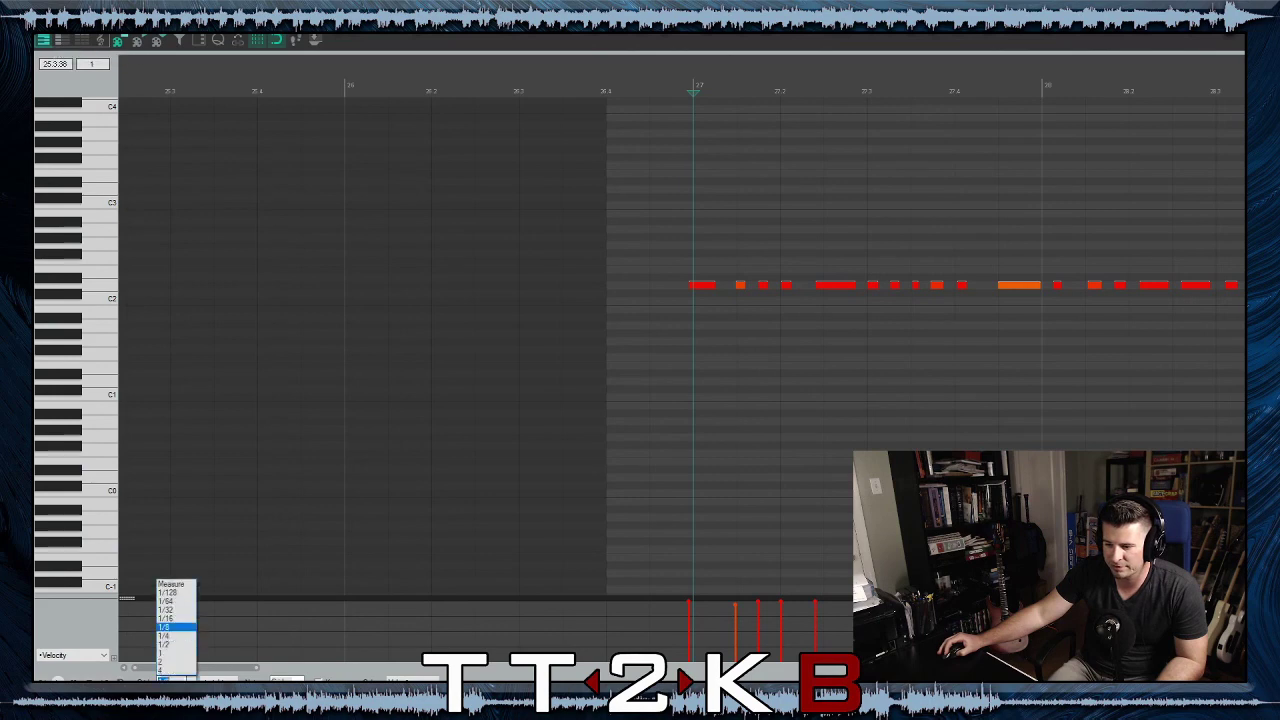
click(176, 620)
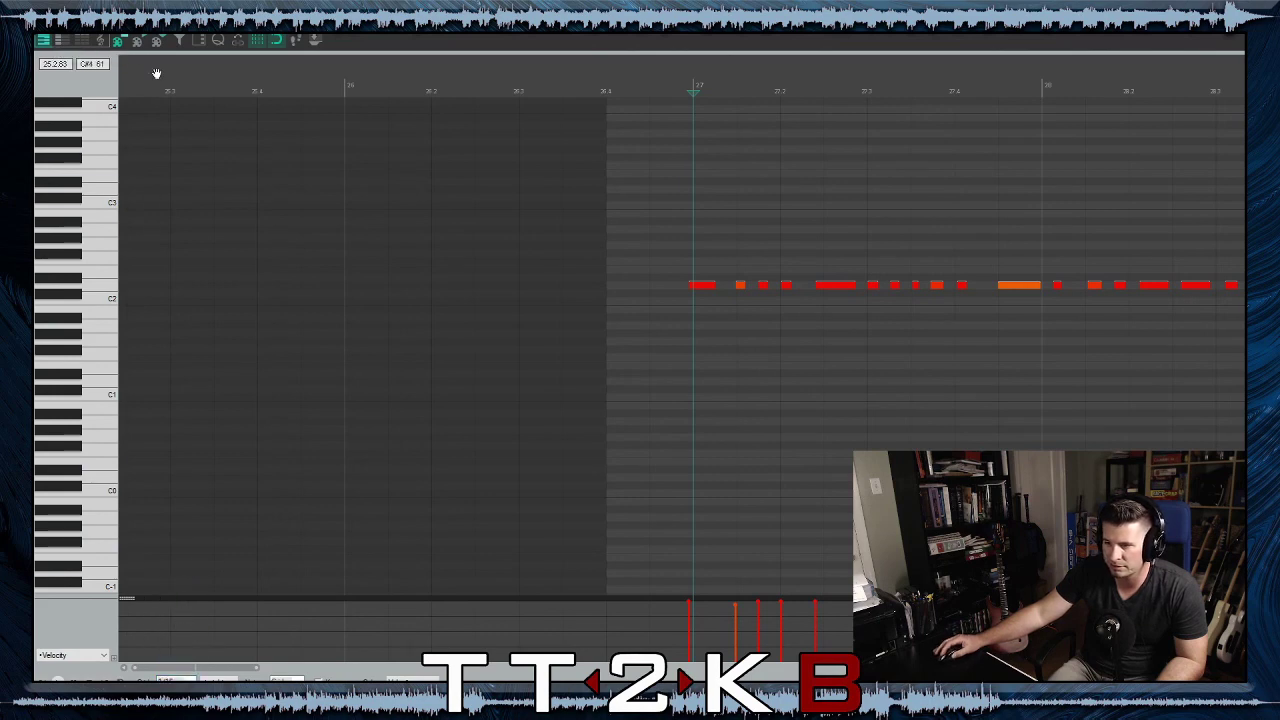
click(218, 41)
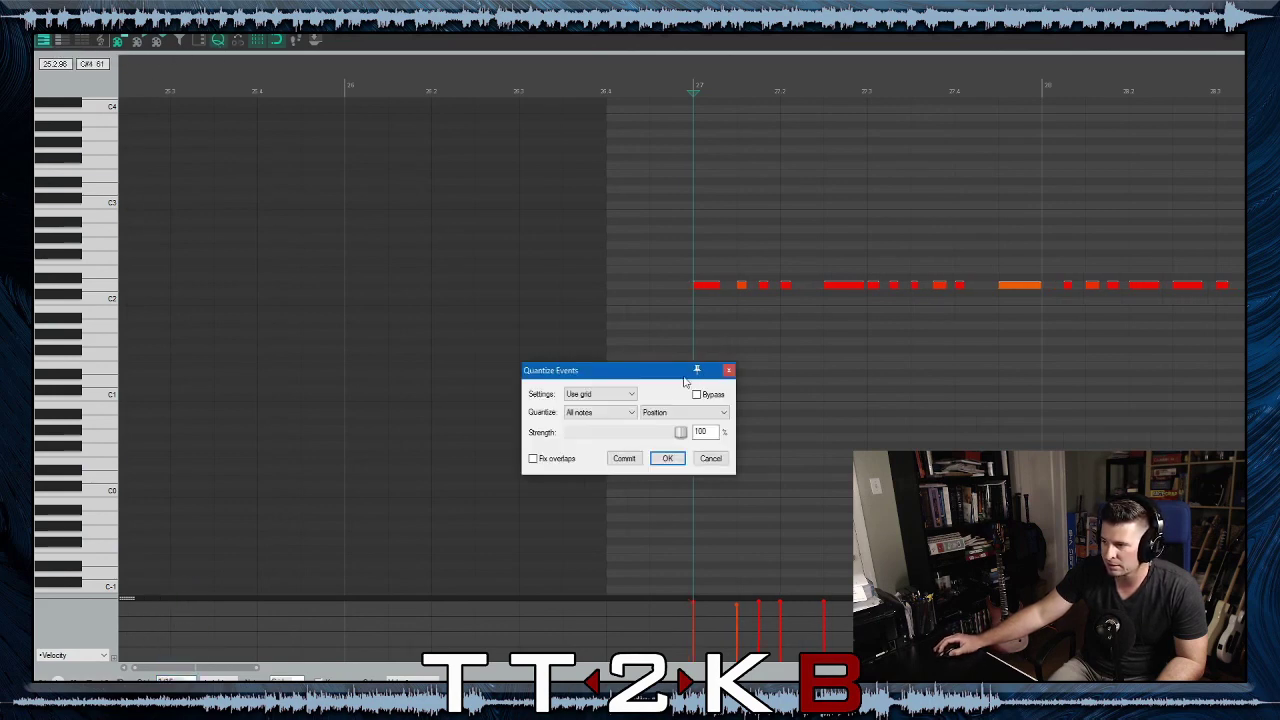
click(97, 677)
key(space)
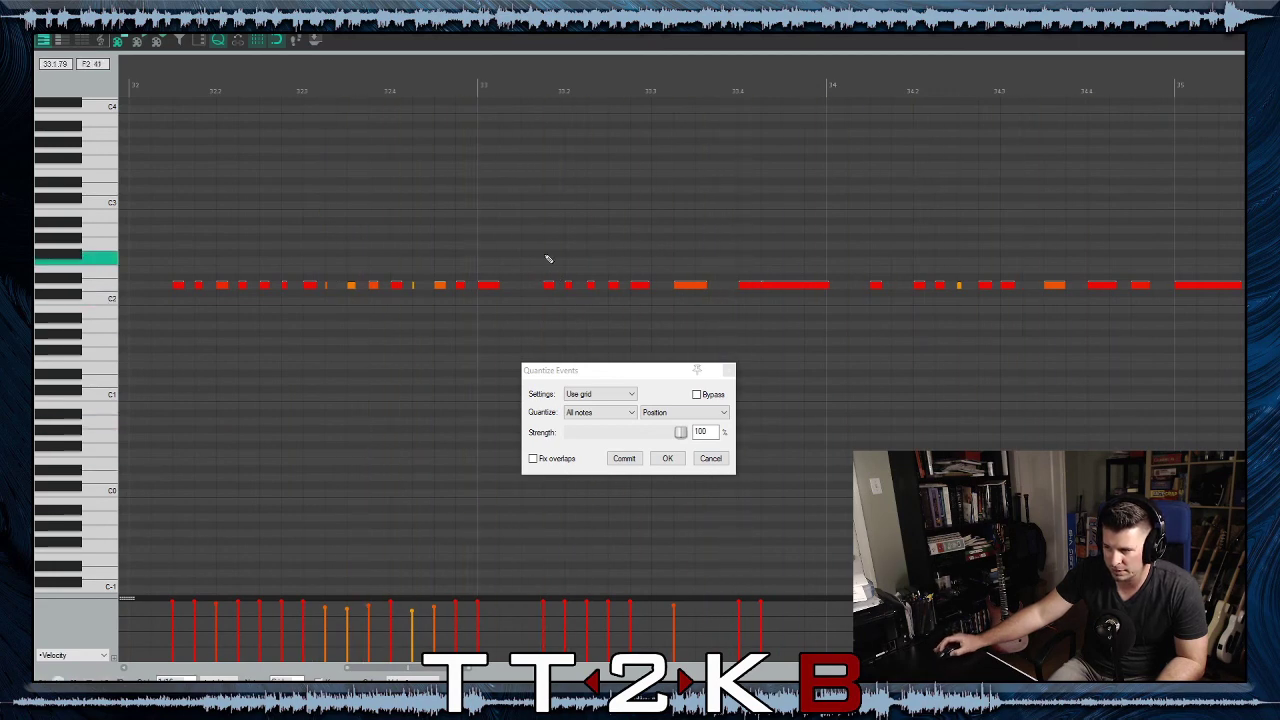
Check the rhythm of the quantized notes in measures 32 and 33 by selecting and replaying the passage
drag(527, 234, 822, 344)
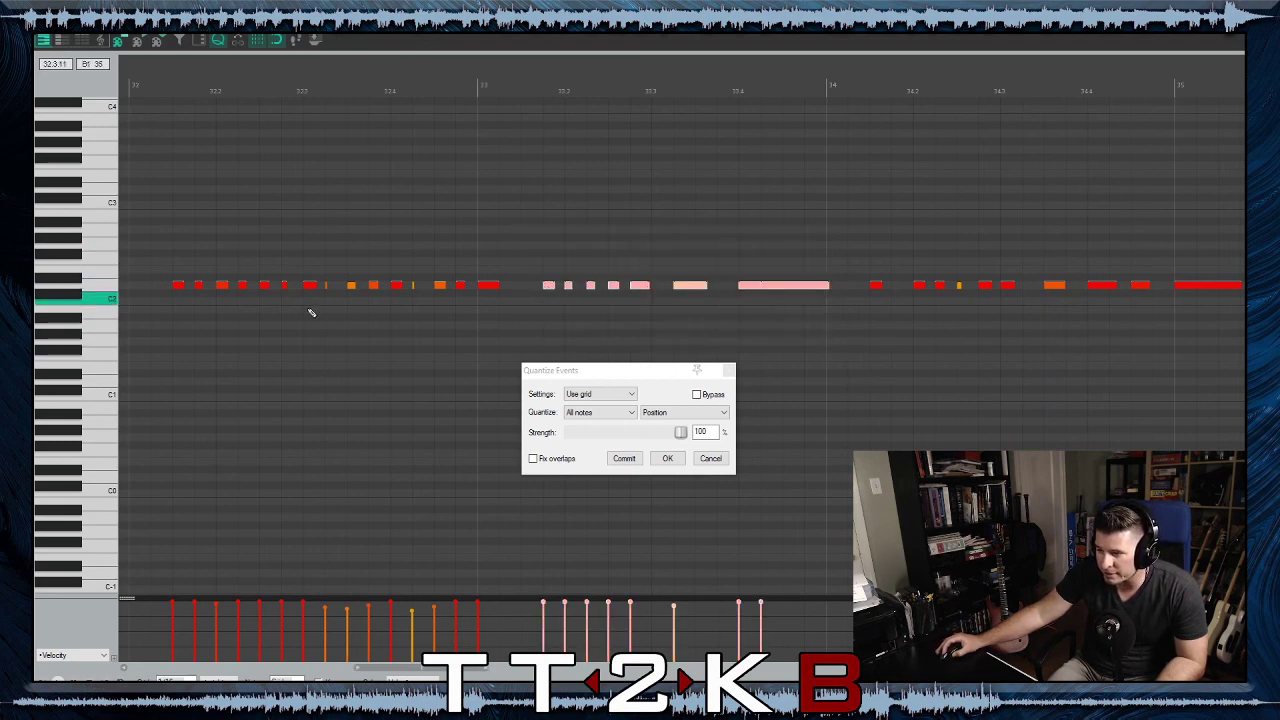
click(206, 334)
key(space)
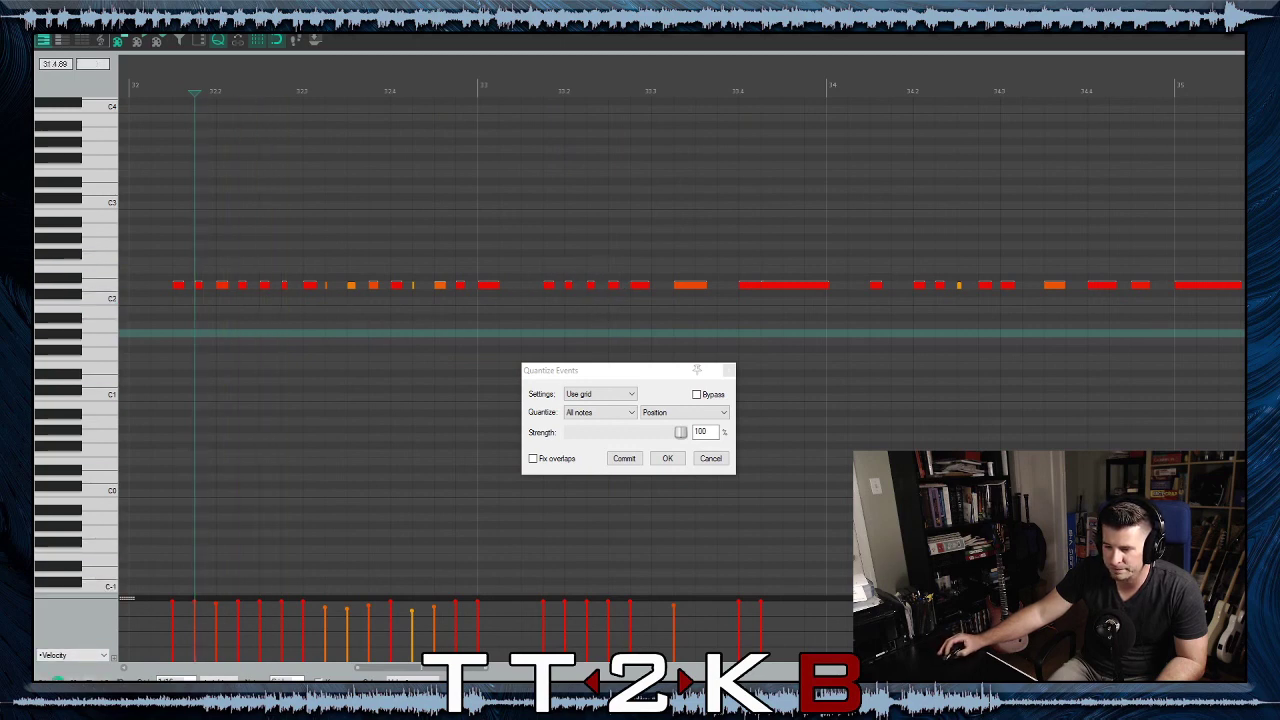
key(space)
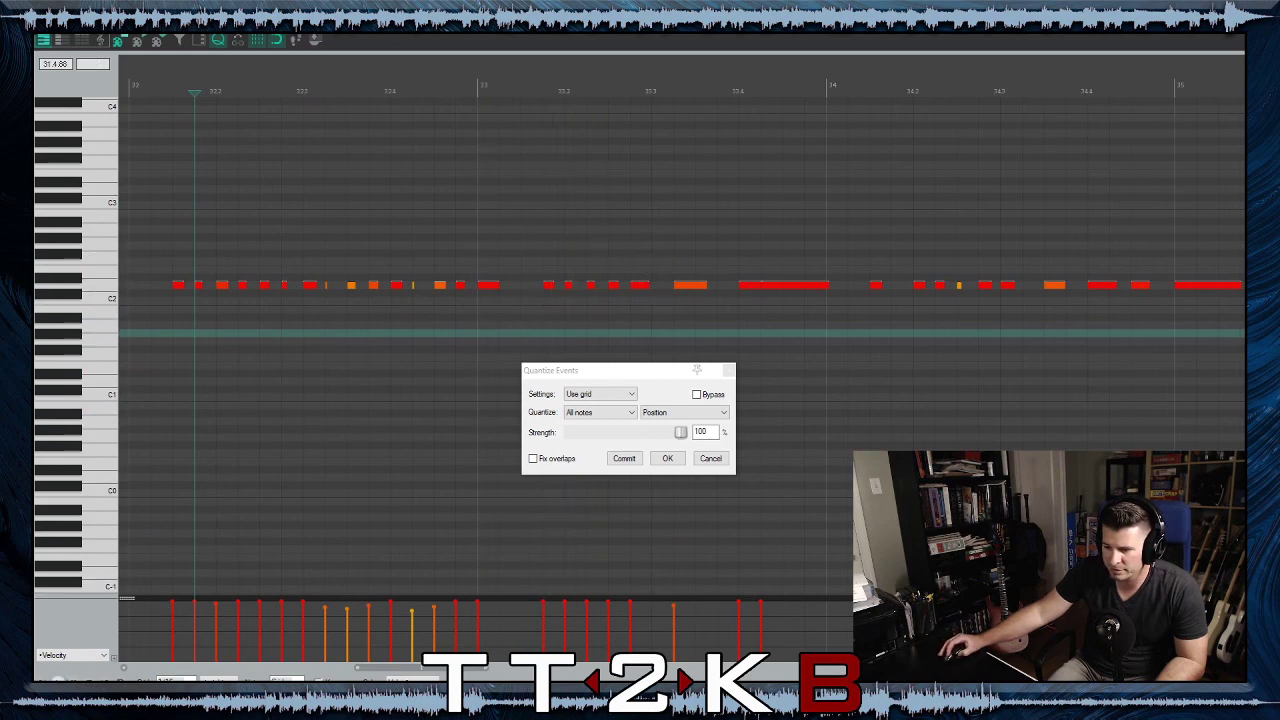
key(space)
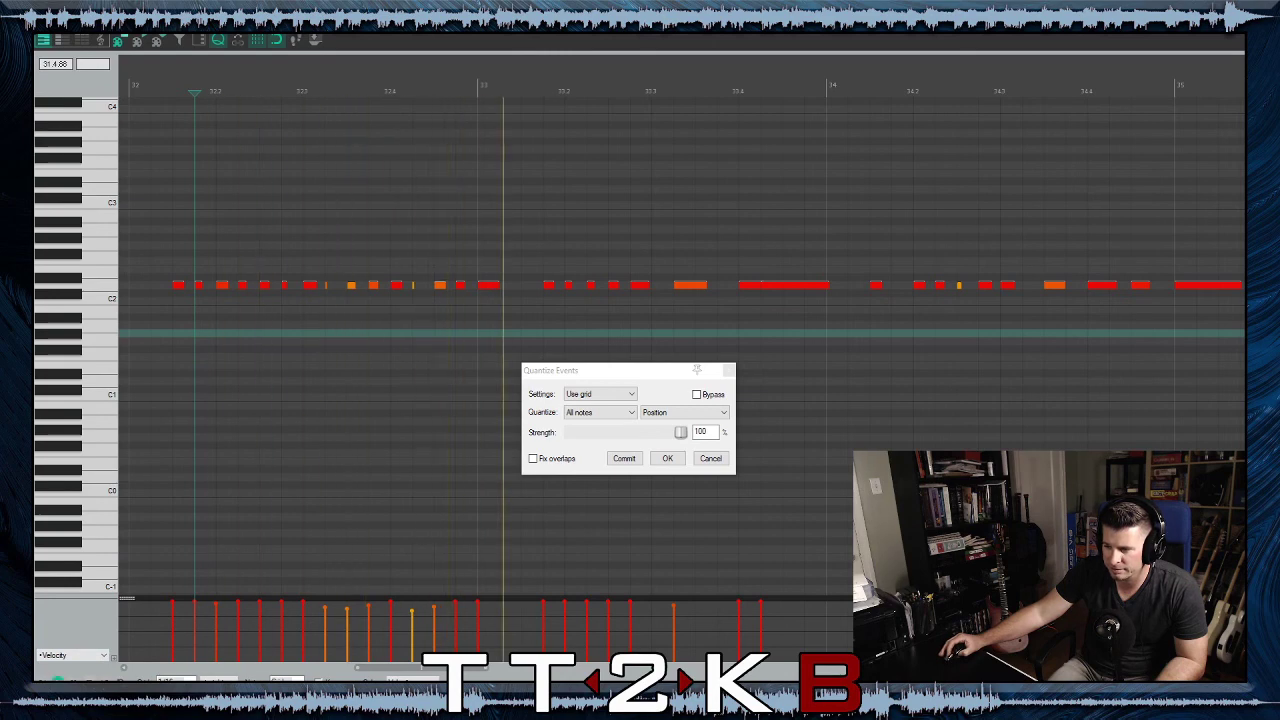
key(space)
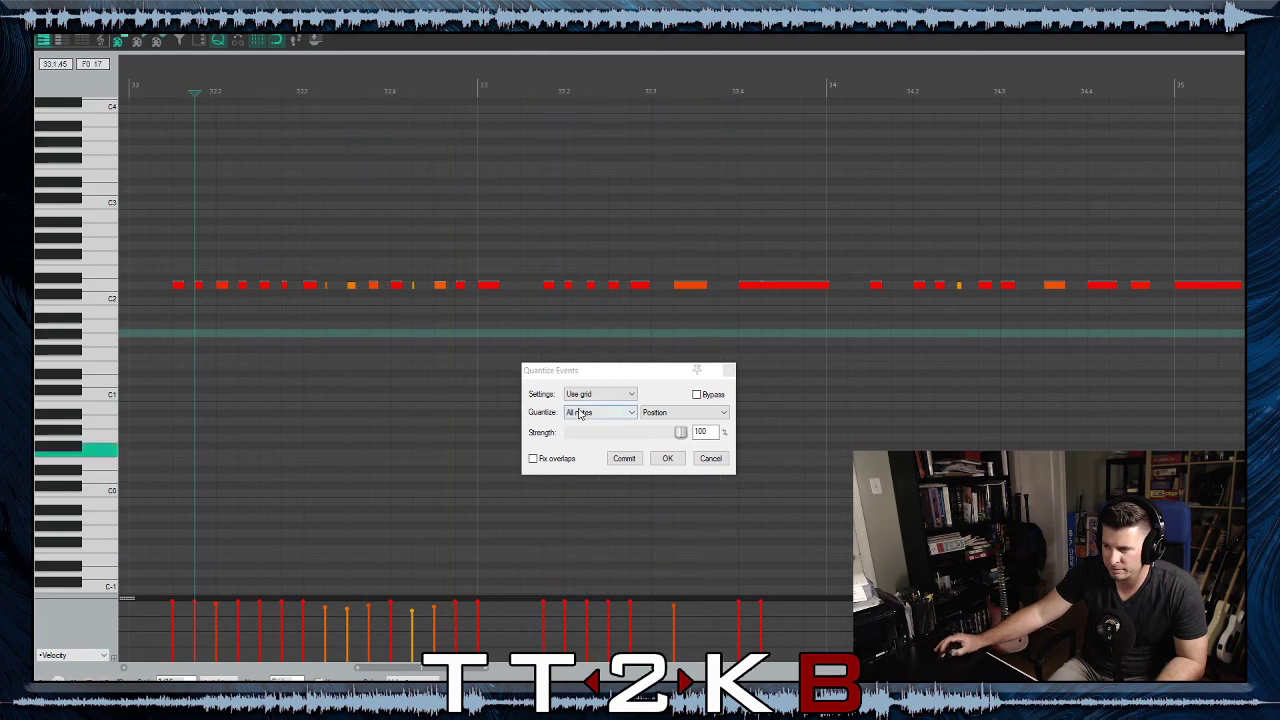
Insert a D2 note in the gap at beat 33.3 and play the passage from measure 32
click(660, 290)
drag(660, 283, 662, 259)
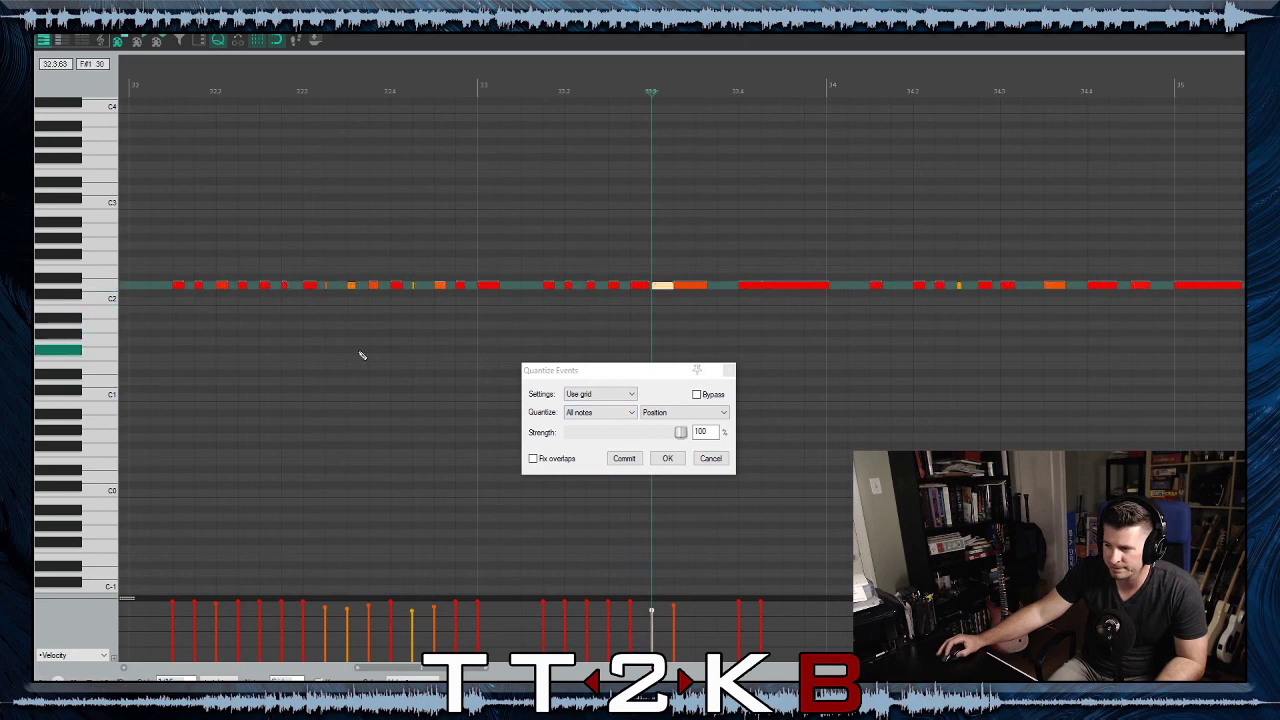
click(281, 366)
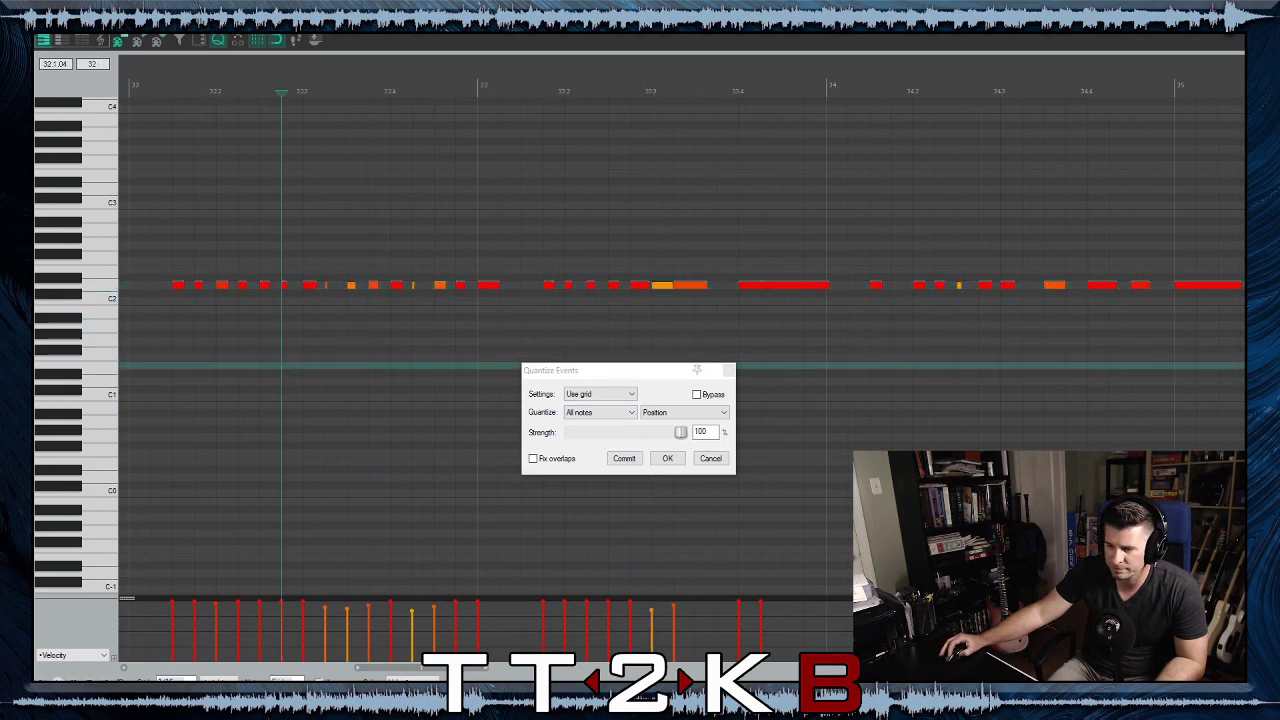
key(space)
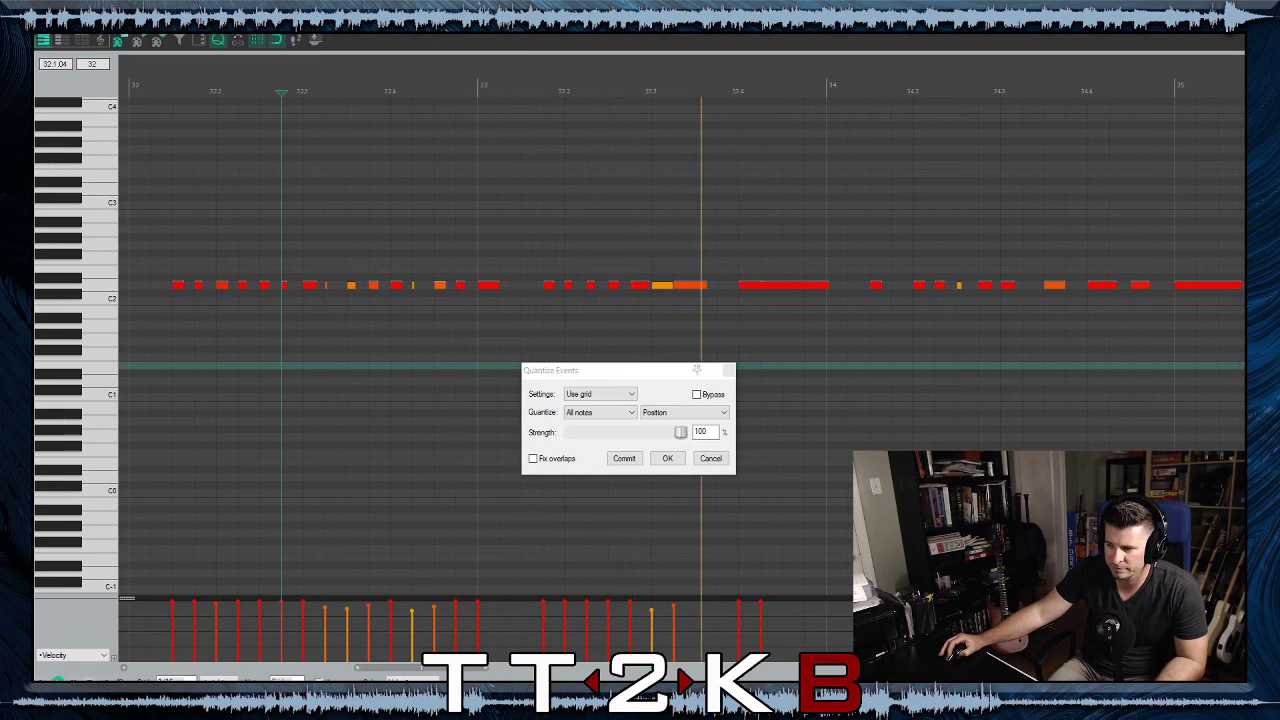
Insert a sixteenth D2 note just before beat 33.4 and adjust the velocities of both added notes, the 33.3 one to about 118
click(724, 288)
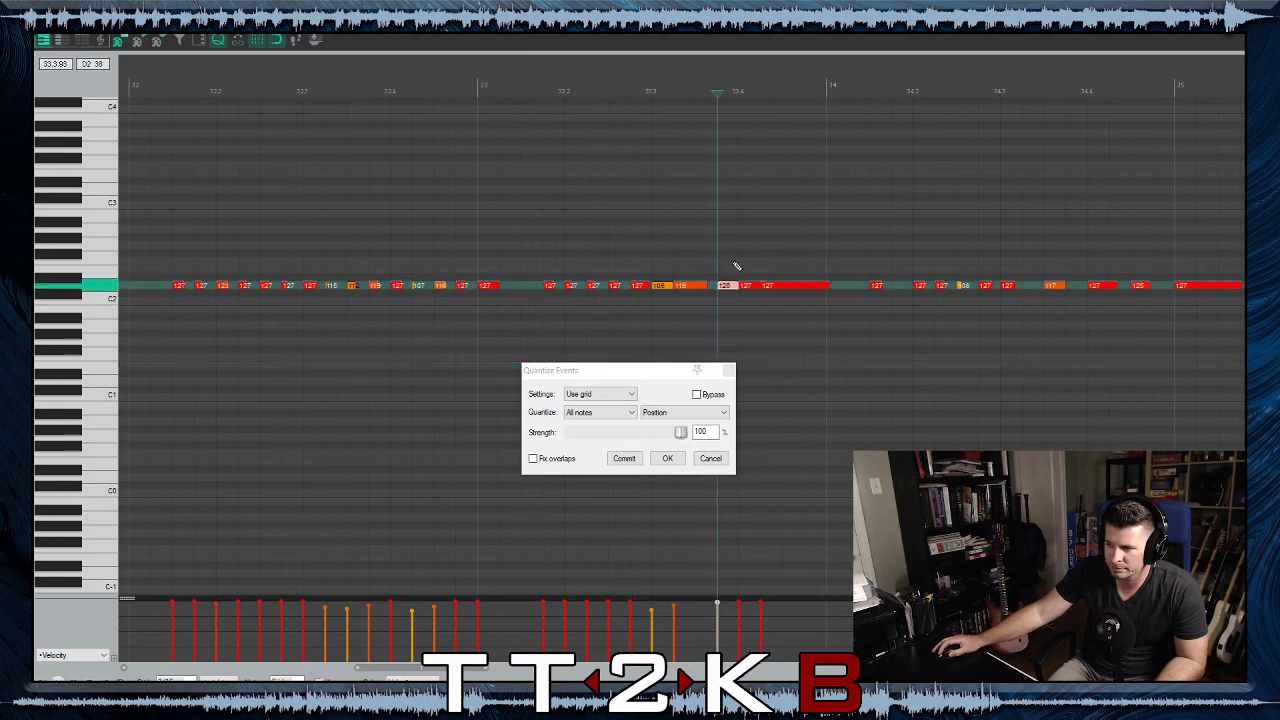
drag(663, 280, 667, 276)
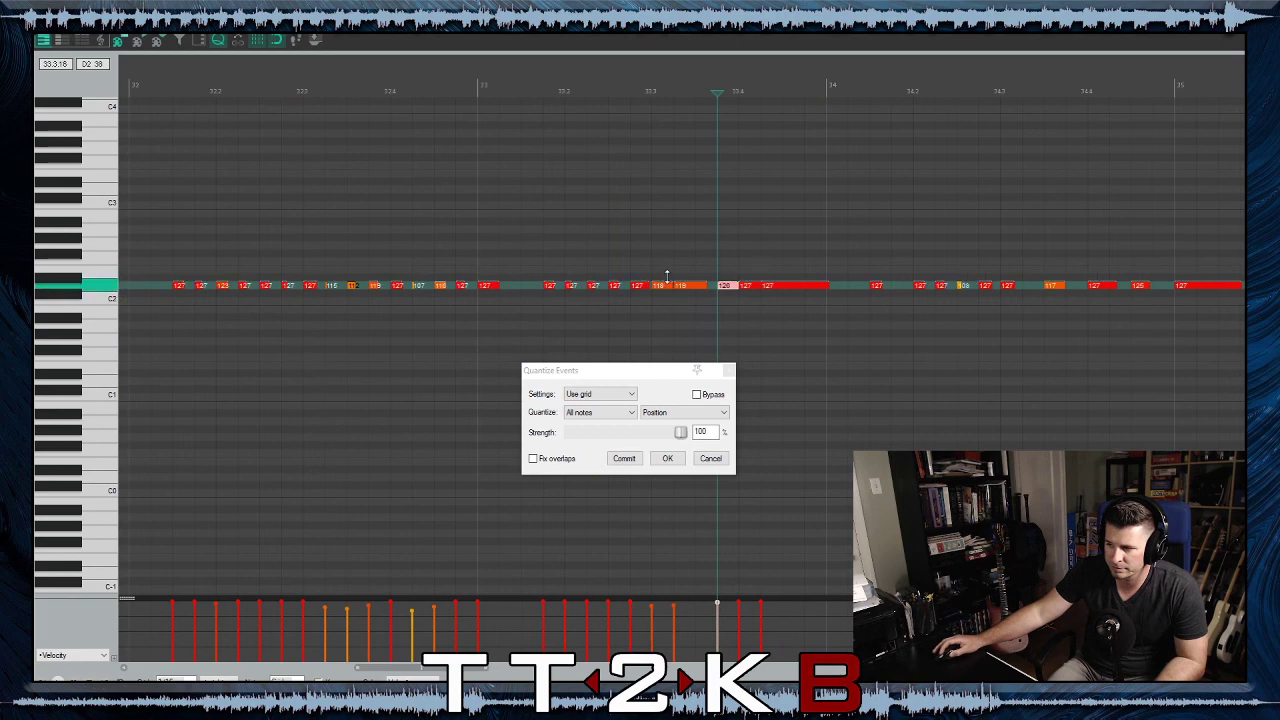
click(725, 288)
click(261, 335)
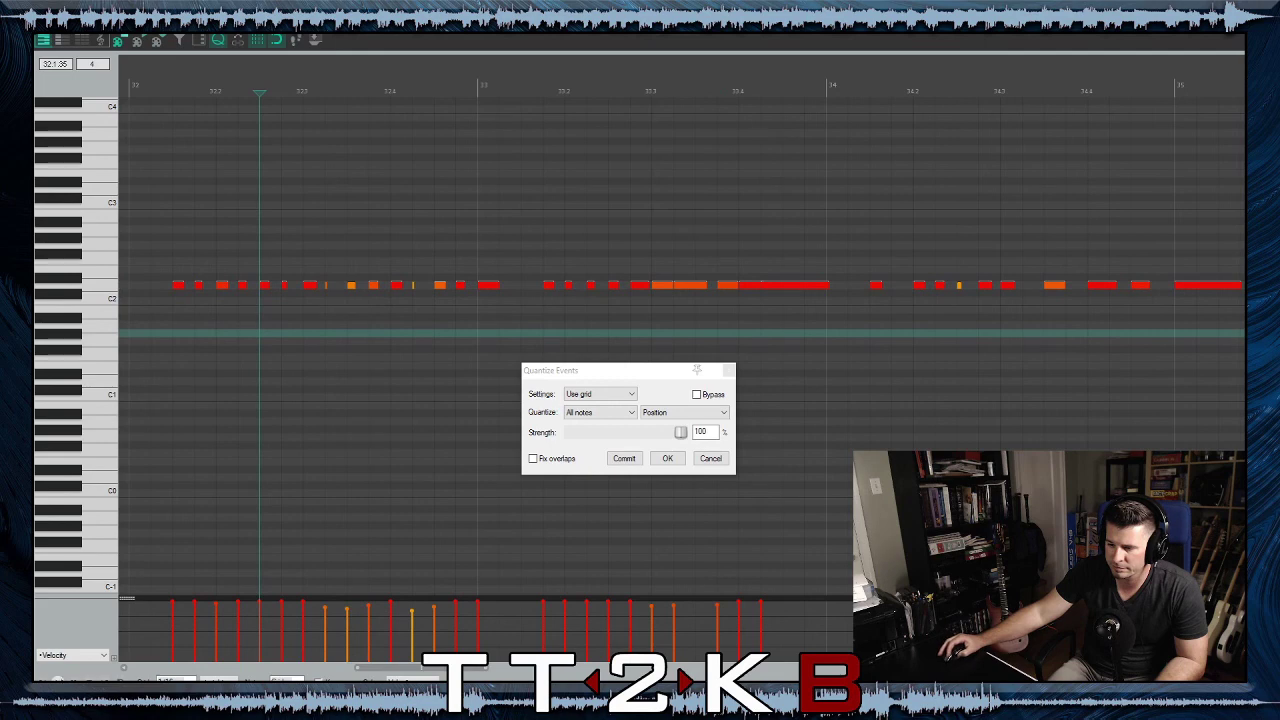
key(space)
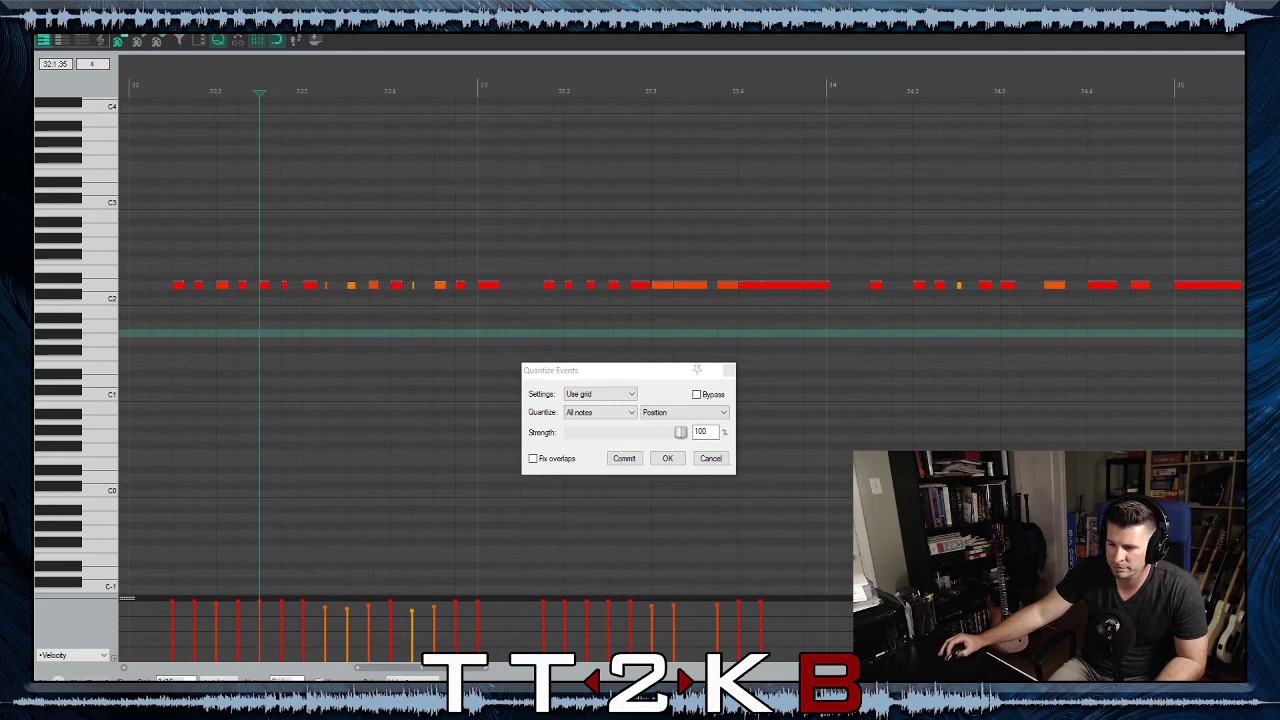
Shorten the long D2 note ending at measure 34 and fill the freed space with two sixteenth notes
click(829, 286)
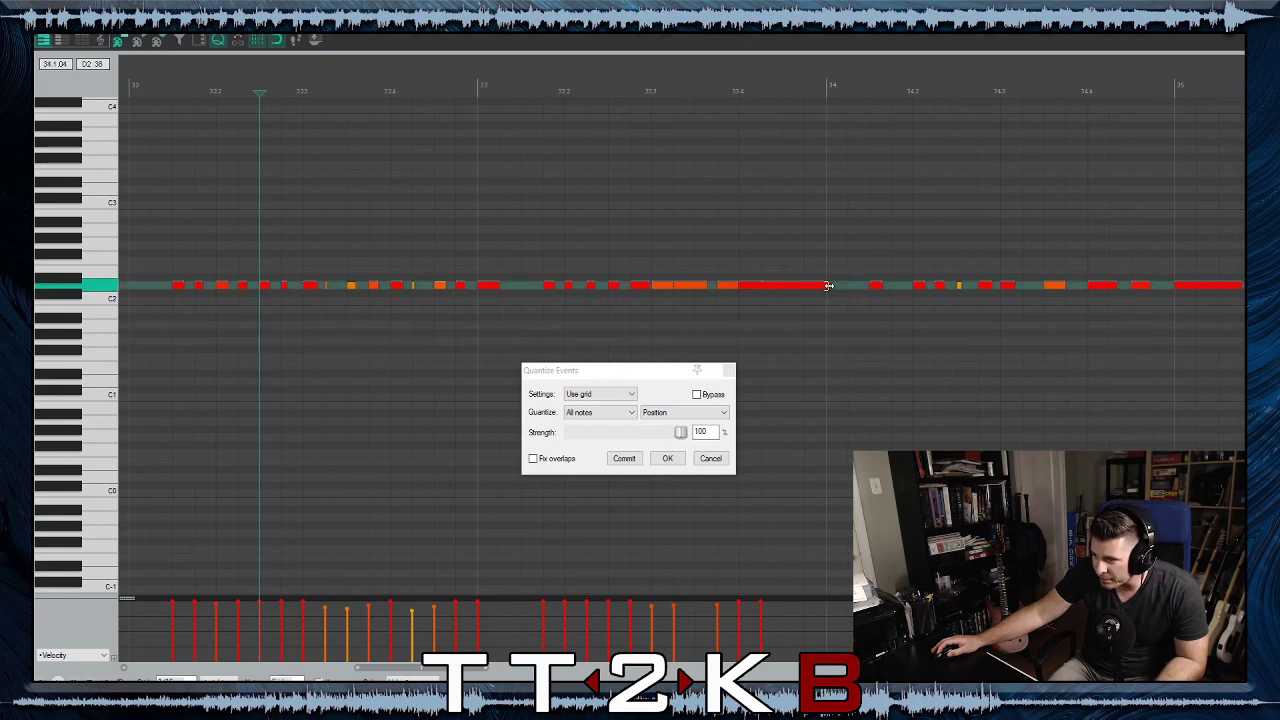
drag(829, 286, 794, 297)
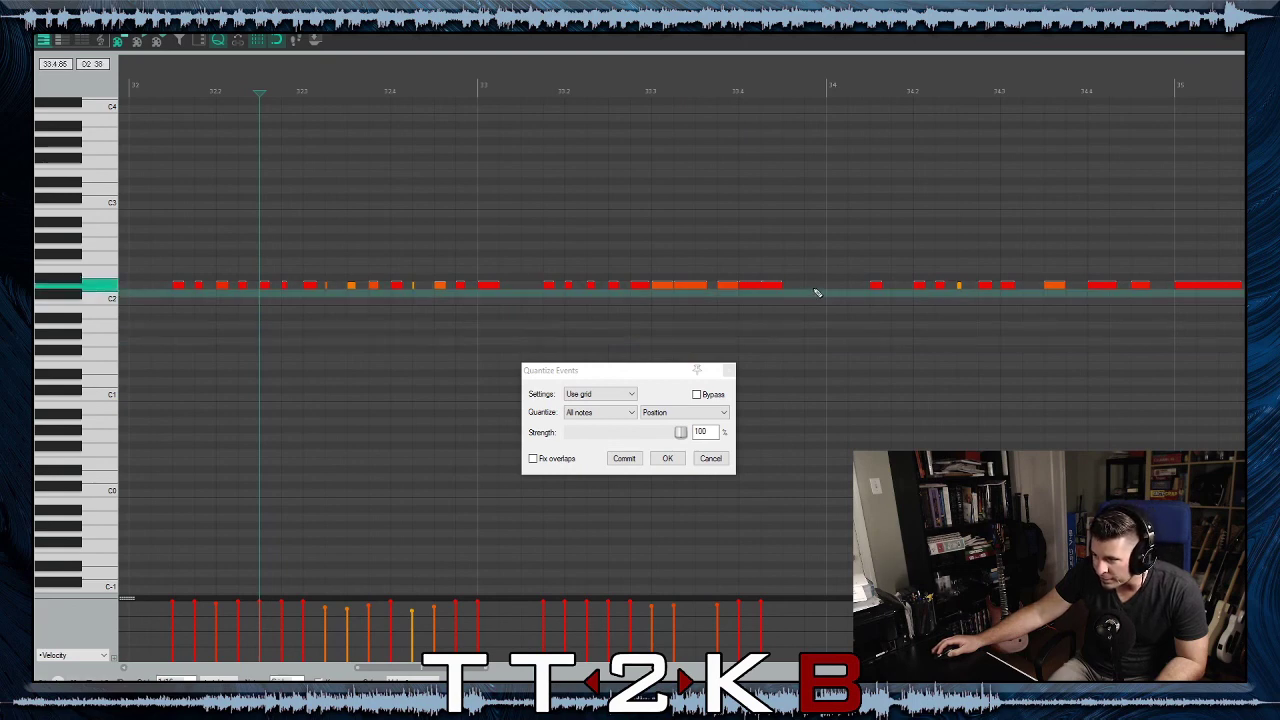
click(789, 288)
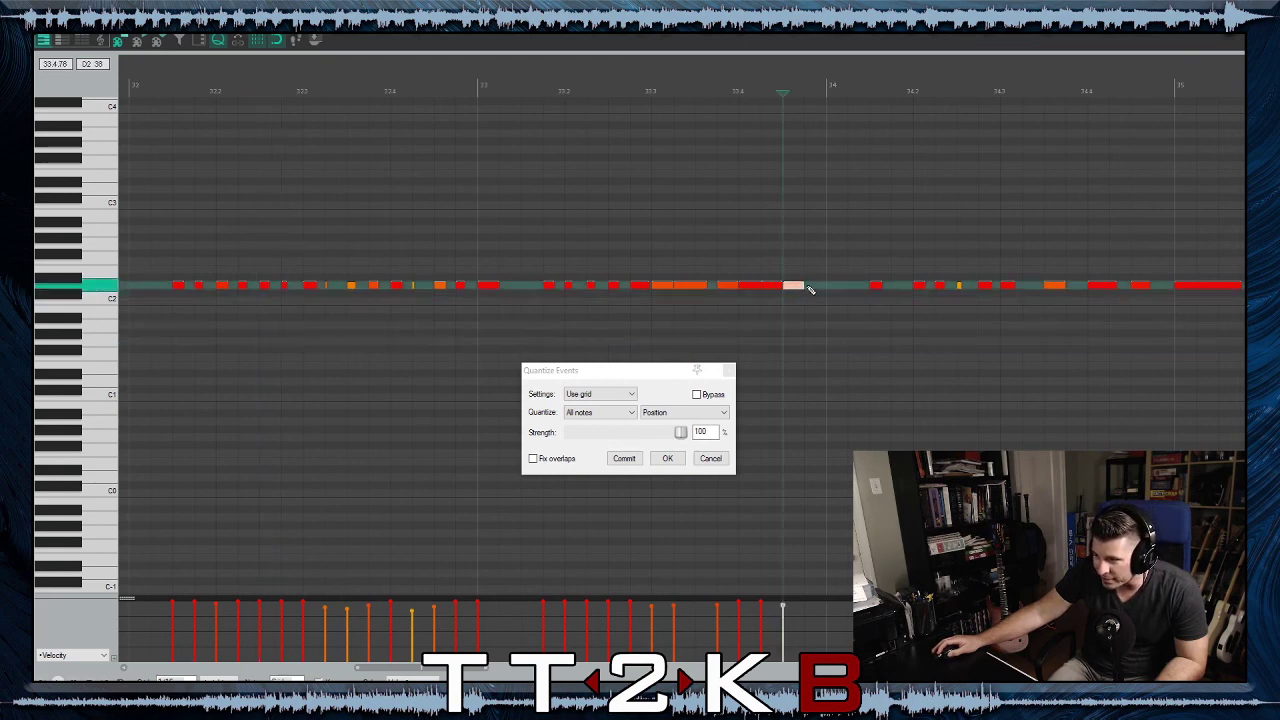
click(815, 288)
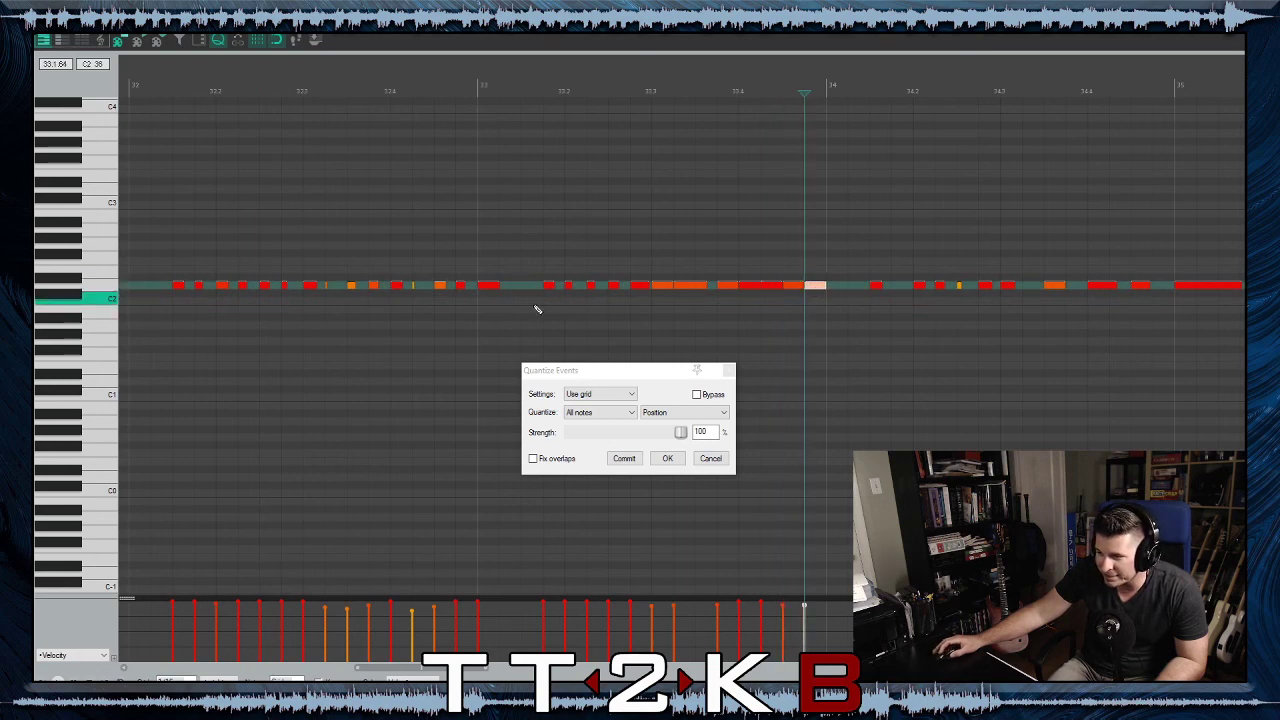
click(456, 303)
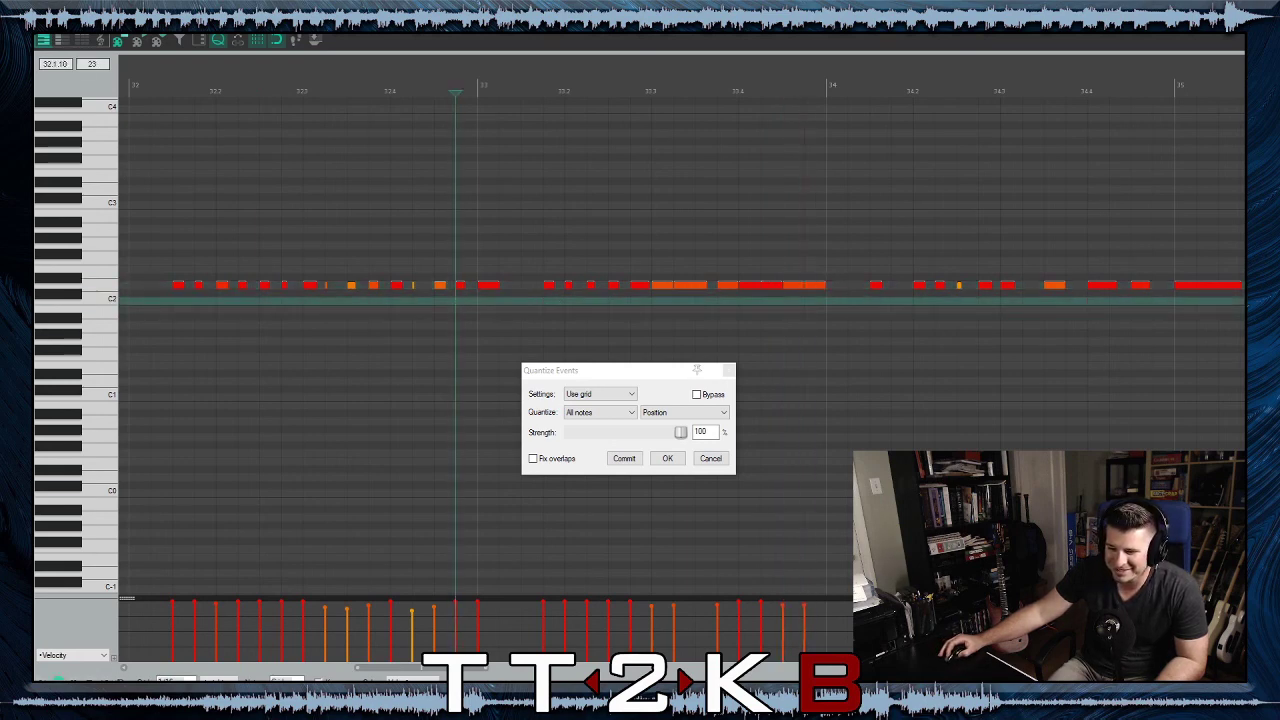
key(space)
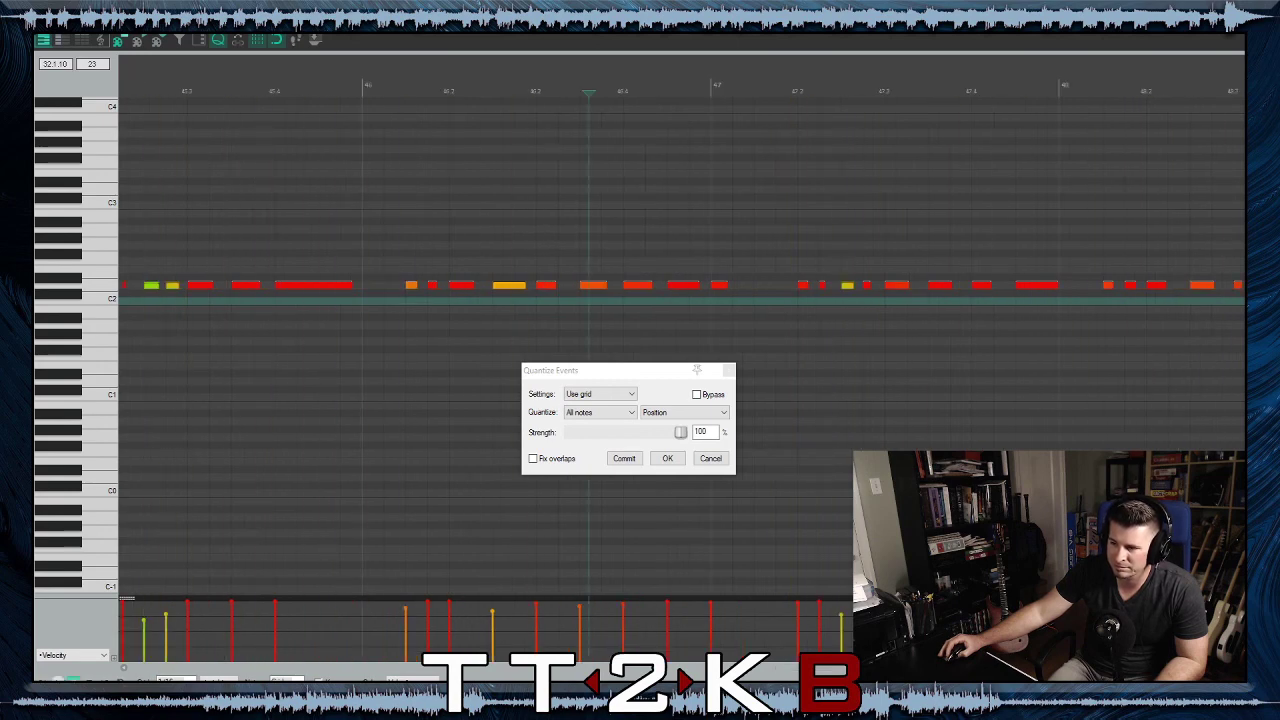
Shorten the long D2 note starting at beat 45.4 to a sixteenth and insert D2 notes just before and at measure 46
key(space)
drag(351, 286, 295, 295)
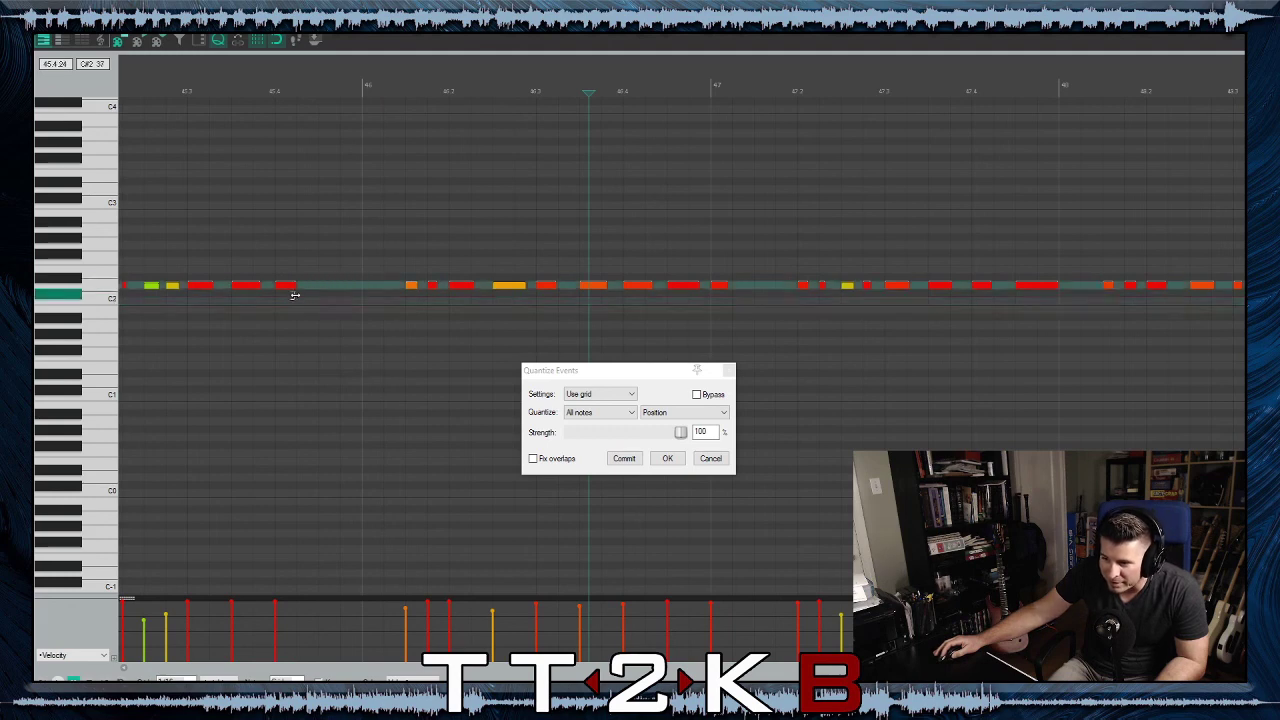
click(329, 288)
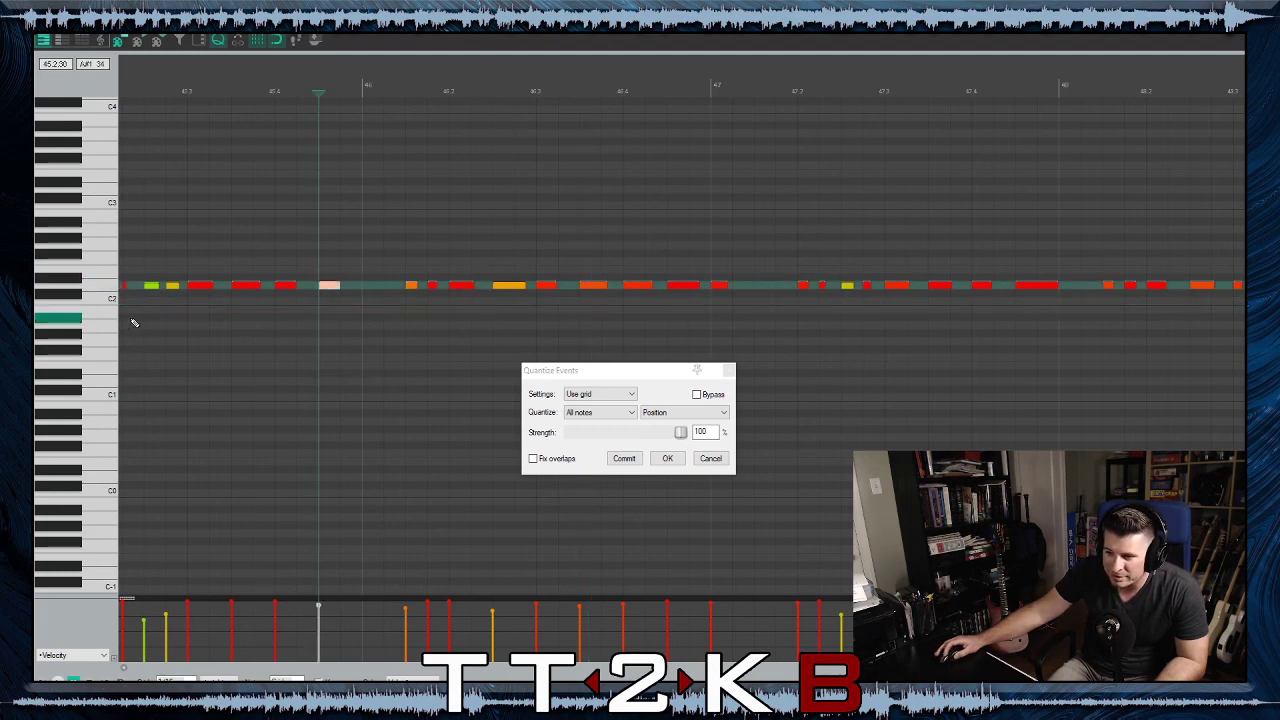
key(space)
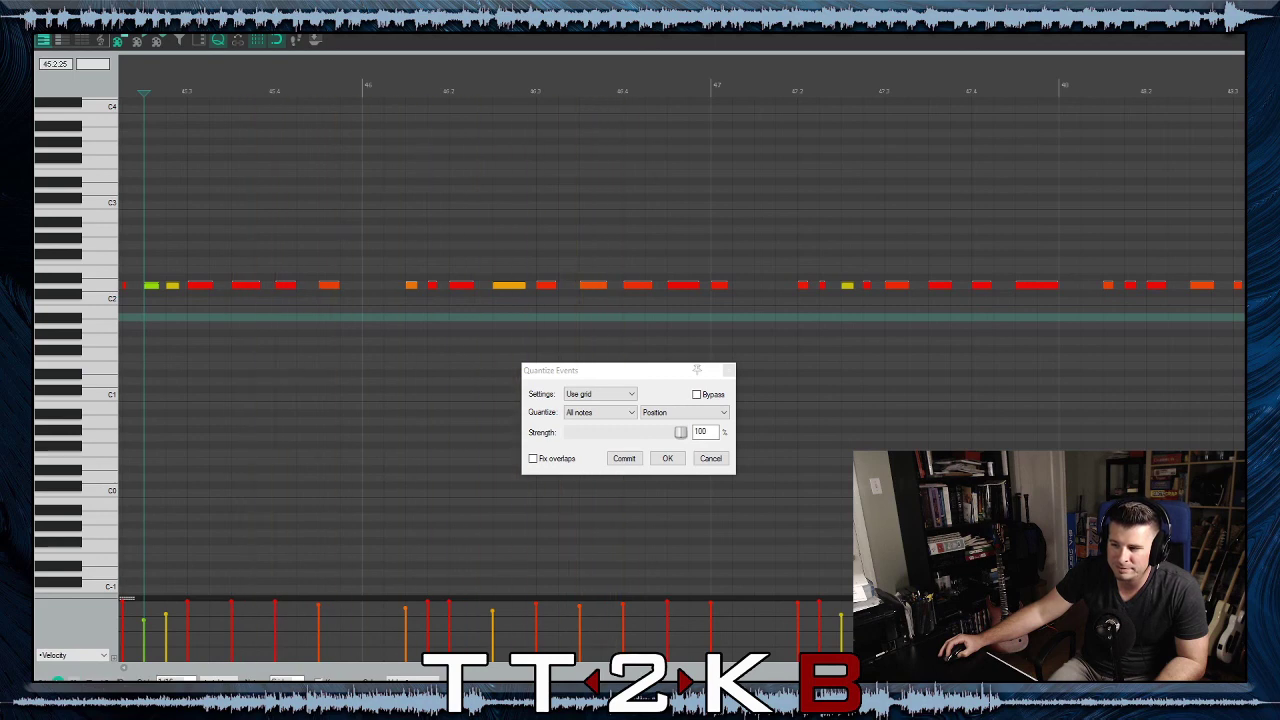
click(376, 286)
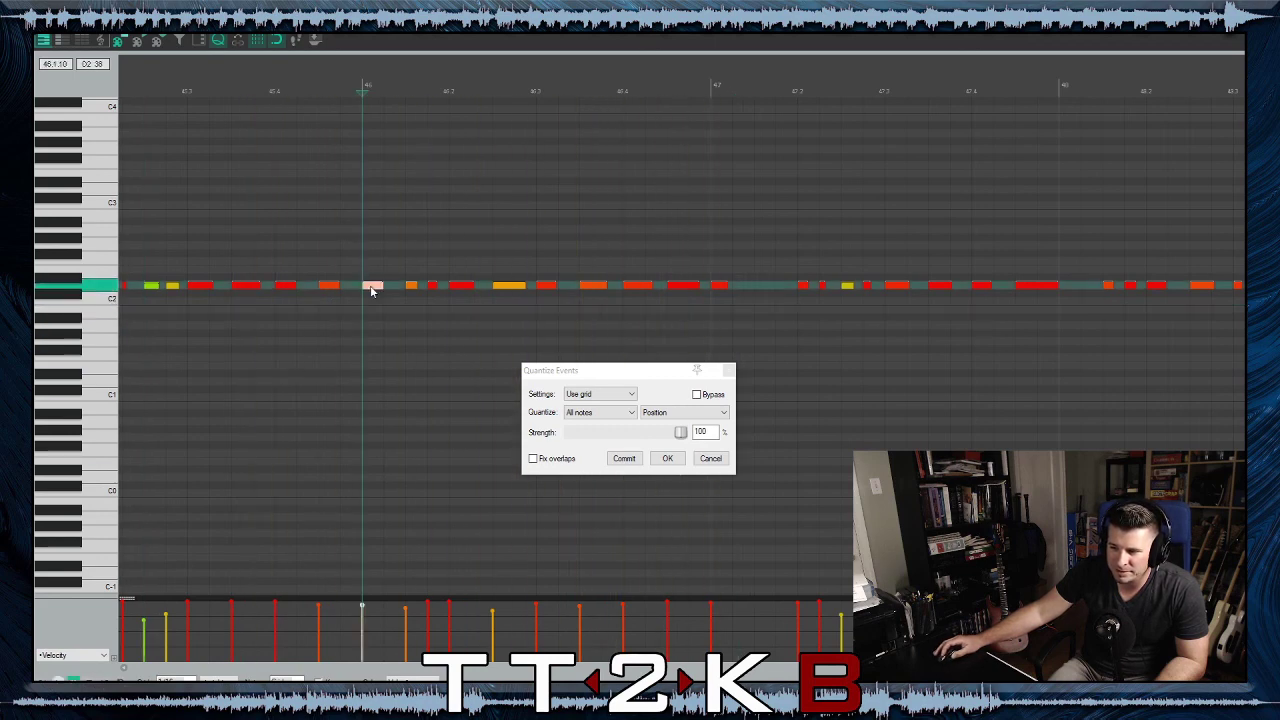
Listen from beat 45.3 past the last note, apply the 1/16 quantization and close the note editor
click(209, 340)
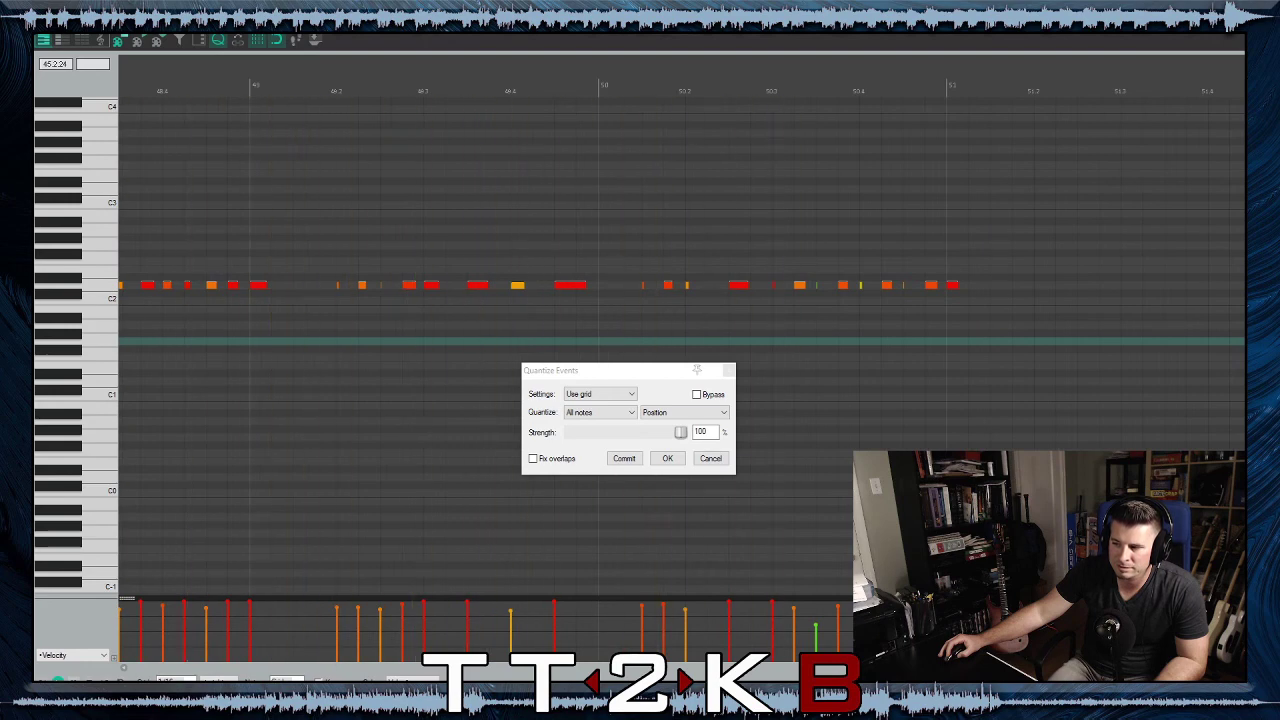
click(669, 458)
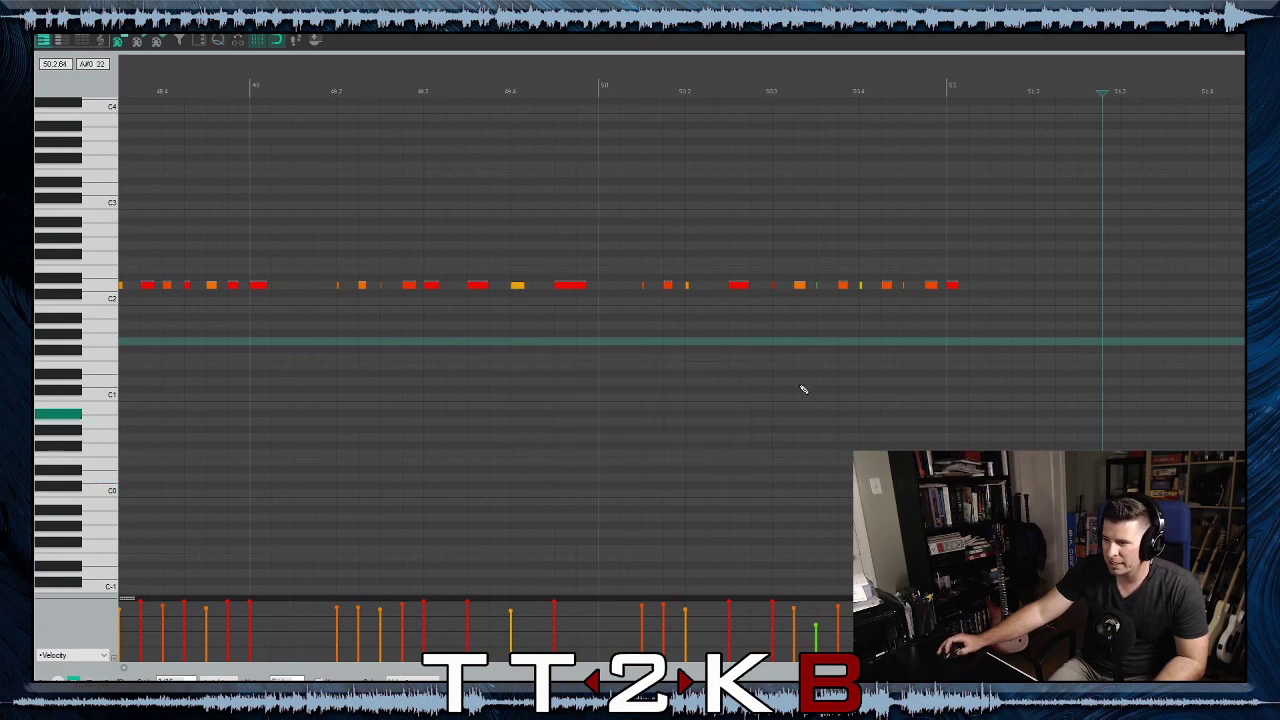
key(Escape)
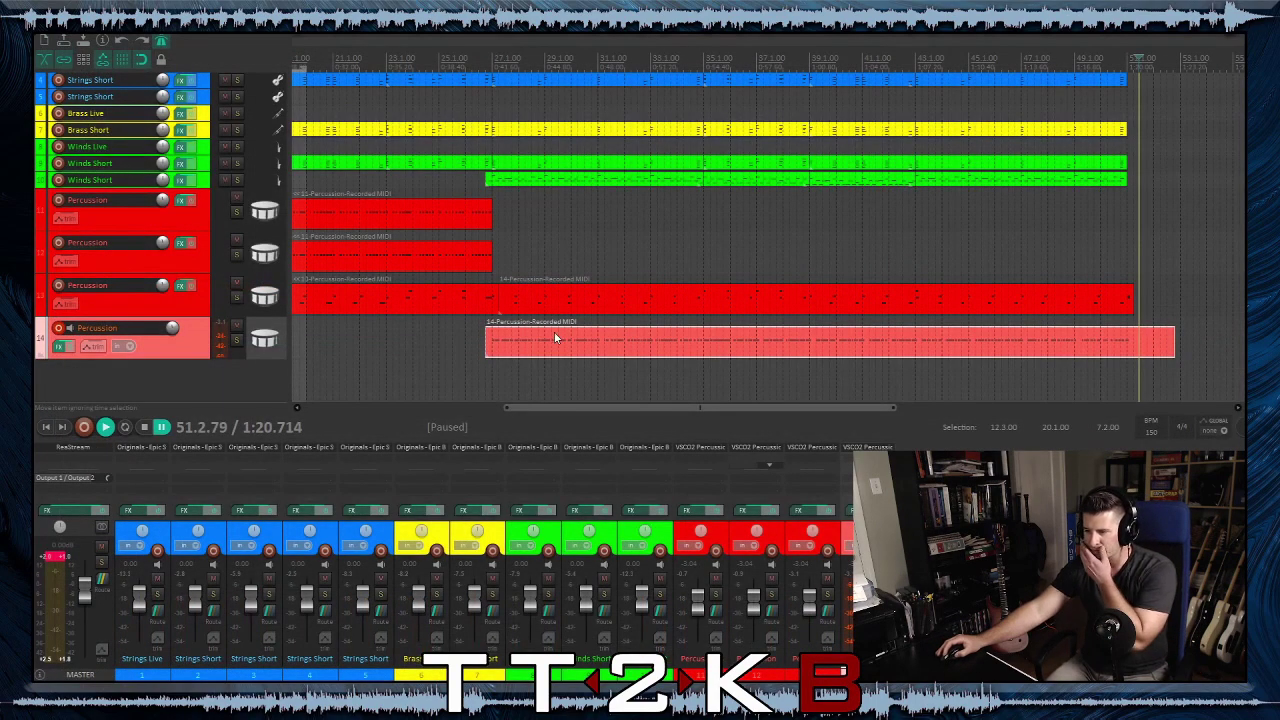
Move the track 14 percussion item up to track 11 after its existing item and trim its end to match track 13
drag(488, 343, 518, 217)
drag(1156, 209, 1129, 240)
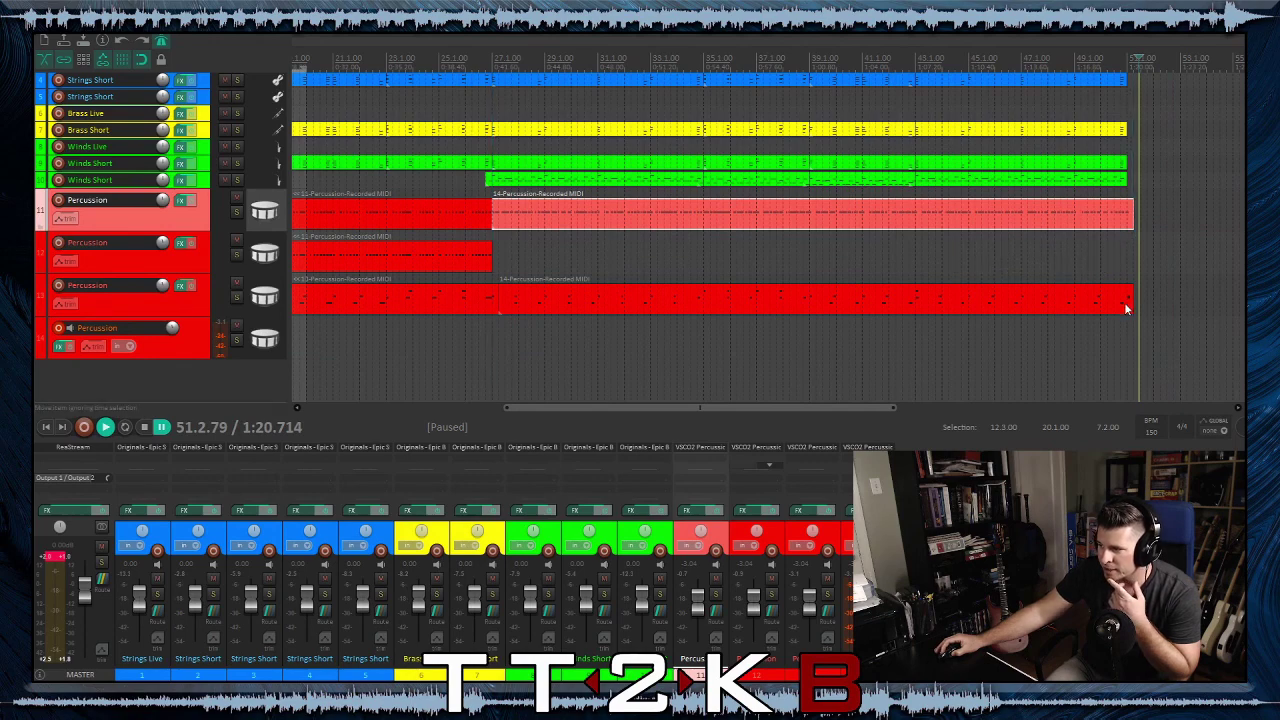